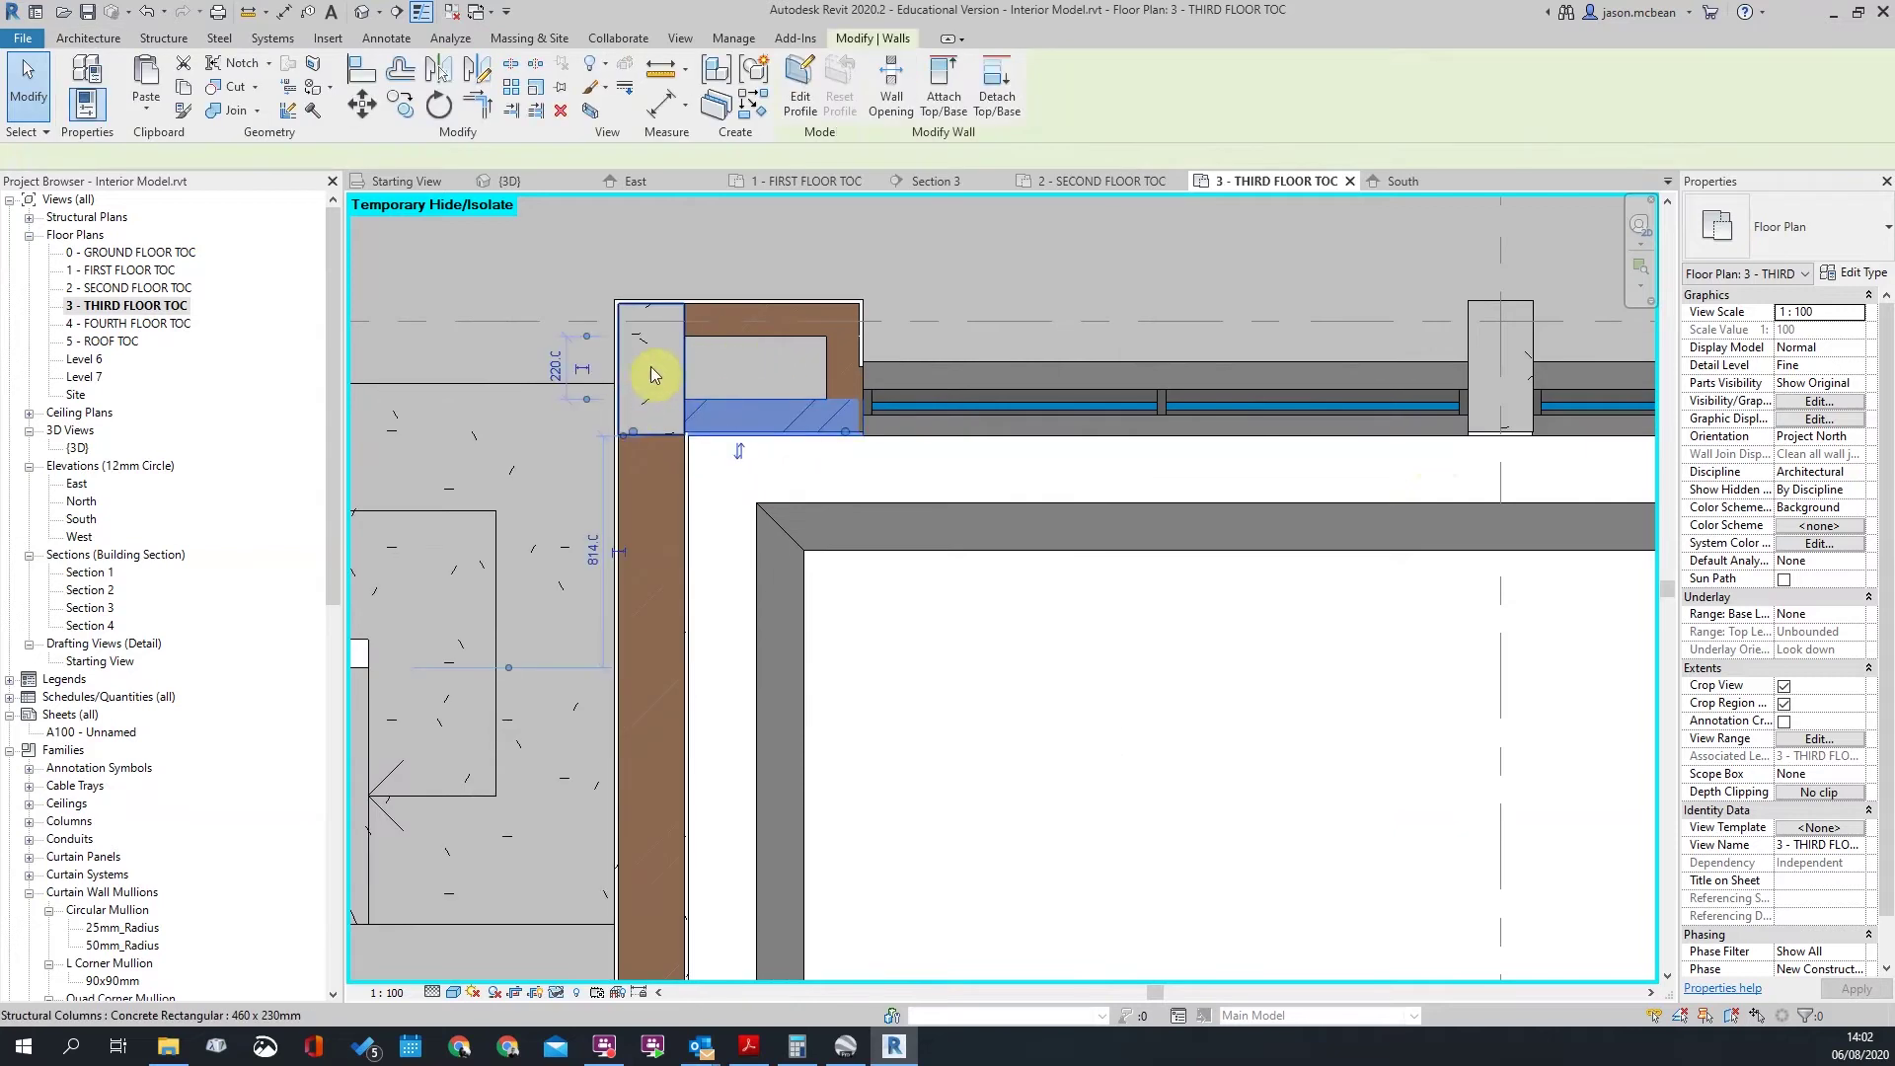
# Step: Check the type of the masonry wall beside the corner column, and review the surrounding third-floor plan
pyautogui.click(762, 334)
pyautogui.click(1562, 252)
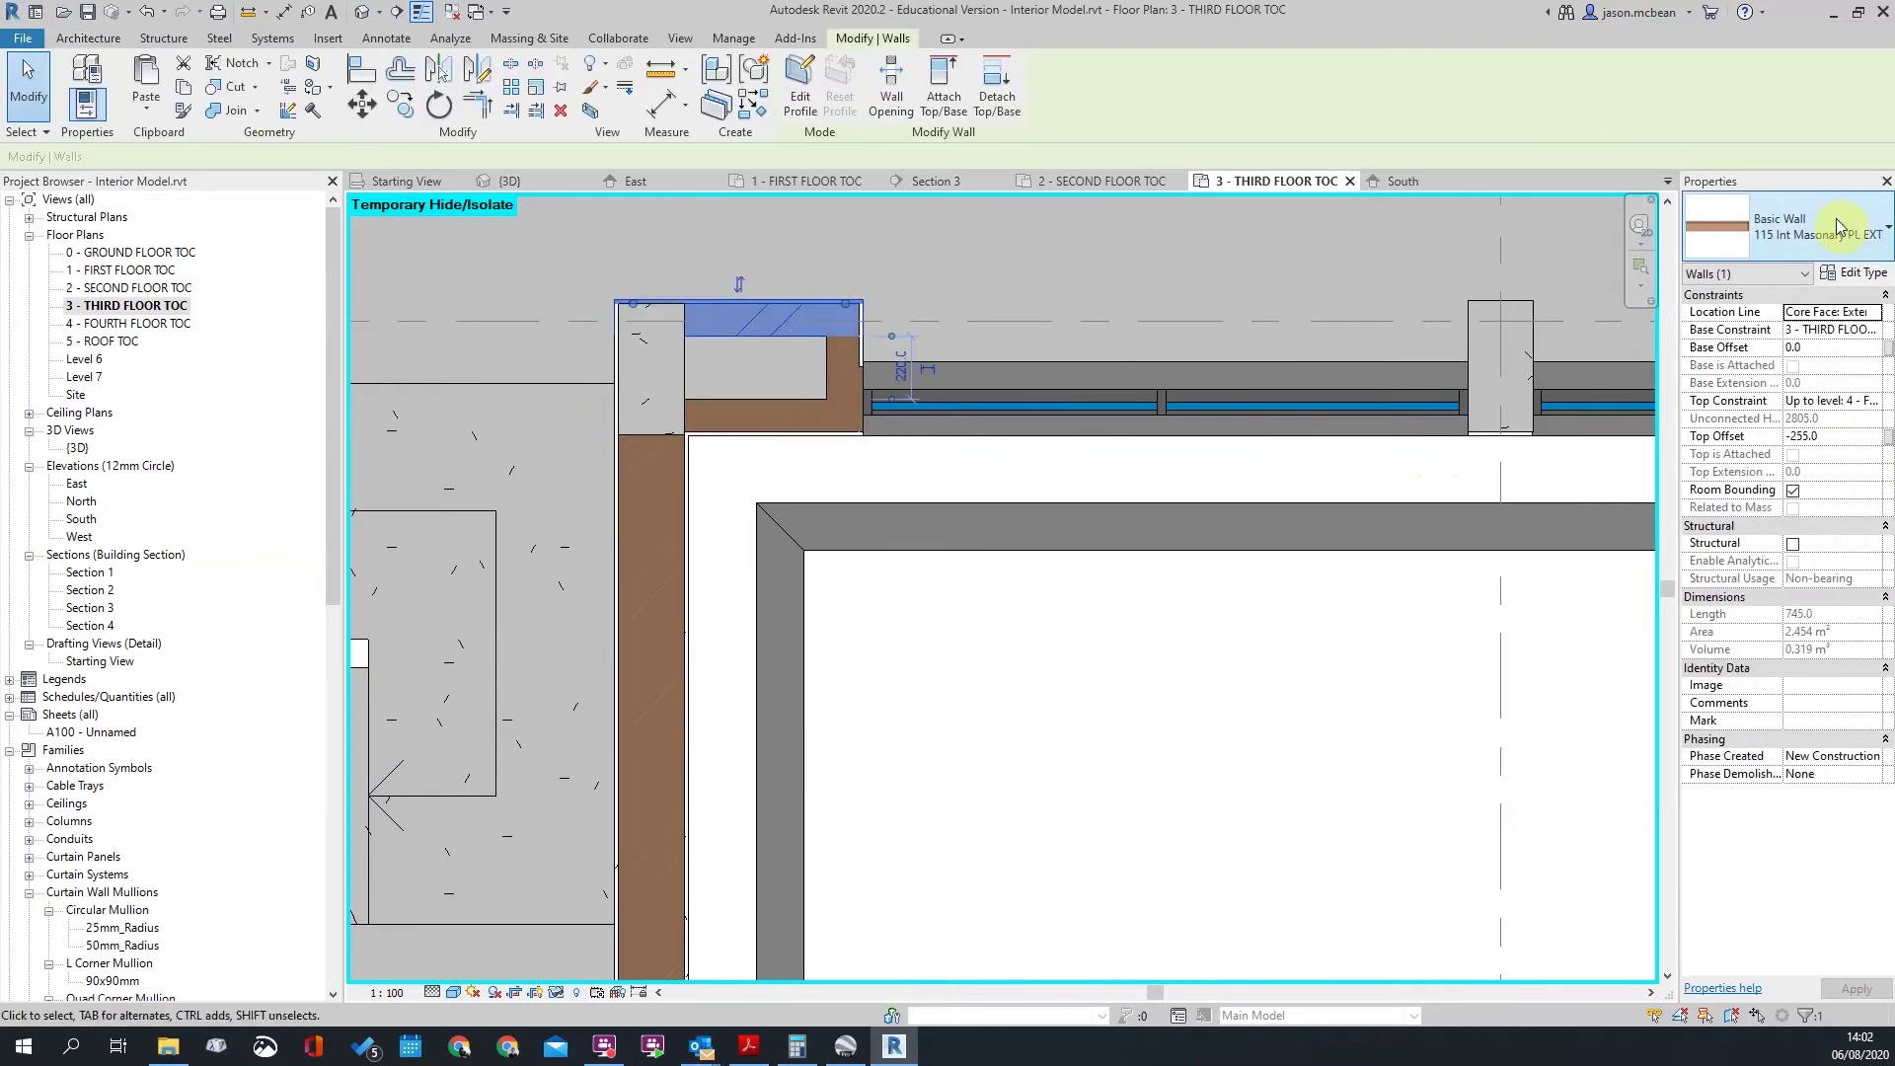
pyautogui.scroll(-3, 911, 505)
pyautogui.scroll(-3, 869, 438)
pyautogui.moveTo(971, 626); pyautogui.dragTo(900, 590, button='middle')
pyautogui.scroll(3, 759, 434)
pyautogui.scroll(-3, 742, 377)
pyautogui.scroll(3, 1192, 375)
pyautogui.scroll(2, 766, 441)
pyautogui.scroll(-4, 1375, 499)
pyautogui.scroll(4, 1500, 461)
pyautogui.moveTo(1501, 462); pyautogui.dragTo(973, 338, button='middle')
pyautogui.scroll(-5, 1174, 357)
pyautogui.scroll(2, 1347, 481)
pyautogui.scroll(-3, 1471, 549)
pyautogui.scroll(-3, 1392, 436)
pyautogui.scroll(3, 1467, 225)
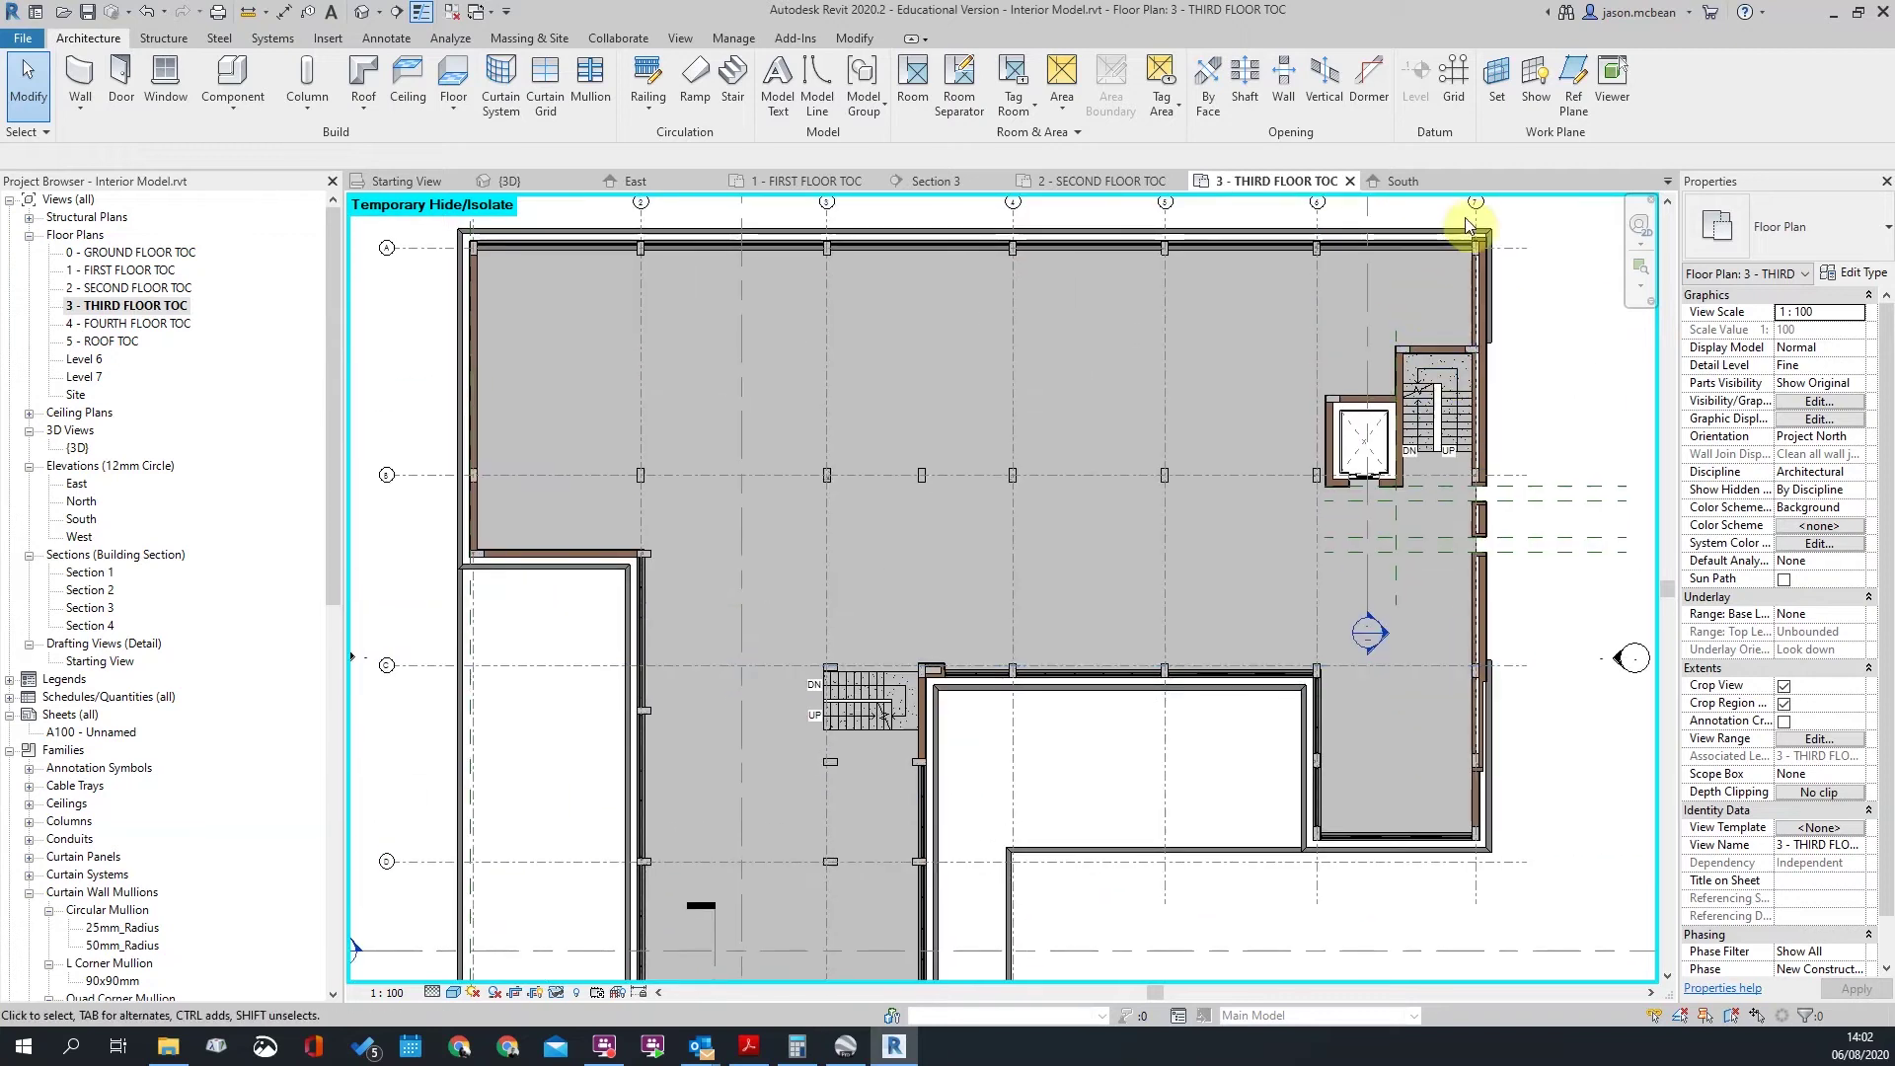
# Step: Examine the masonry walls, openings and curtain walls along the east side of the third-floor plan
pyautogui.scroll(5, 1494, 537)
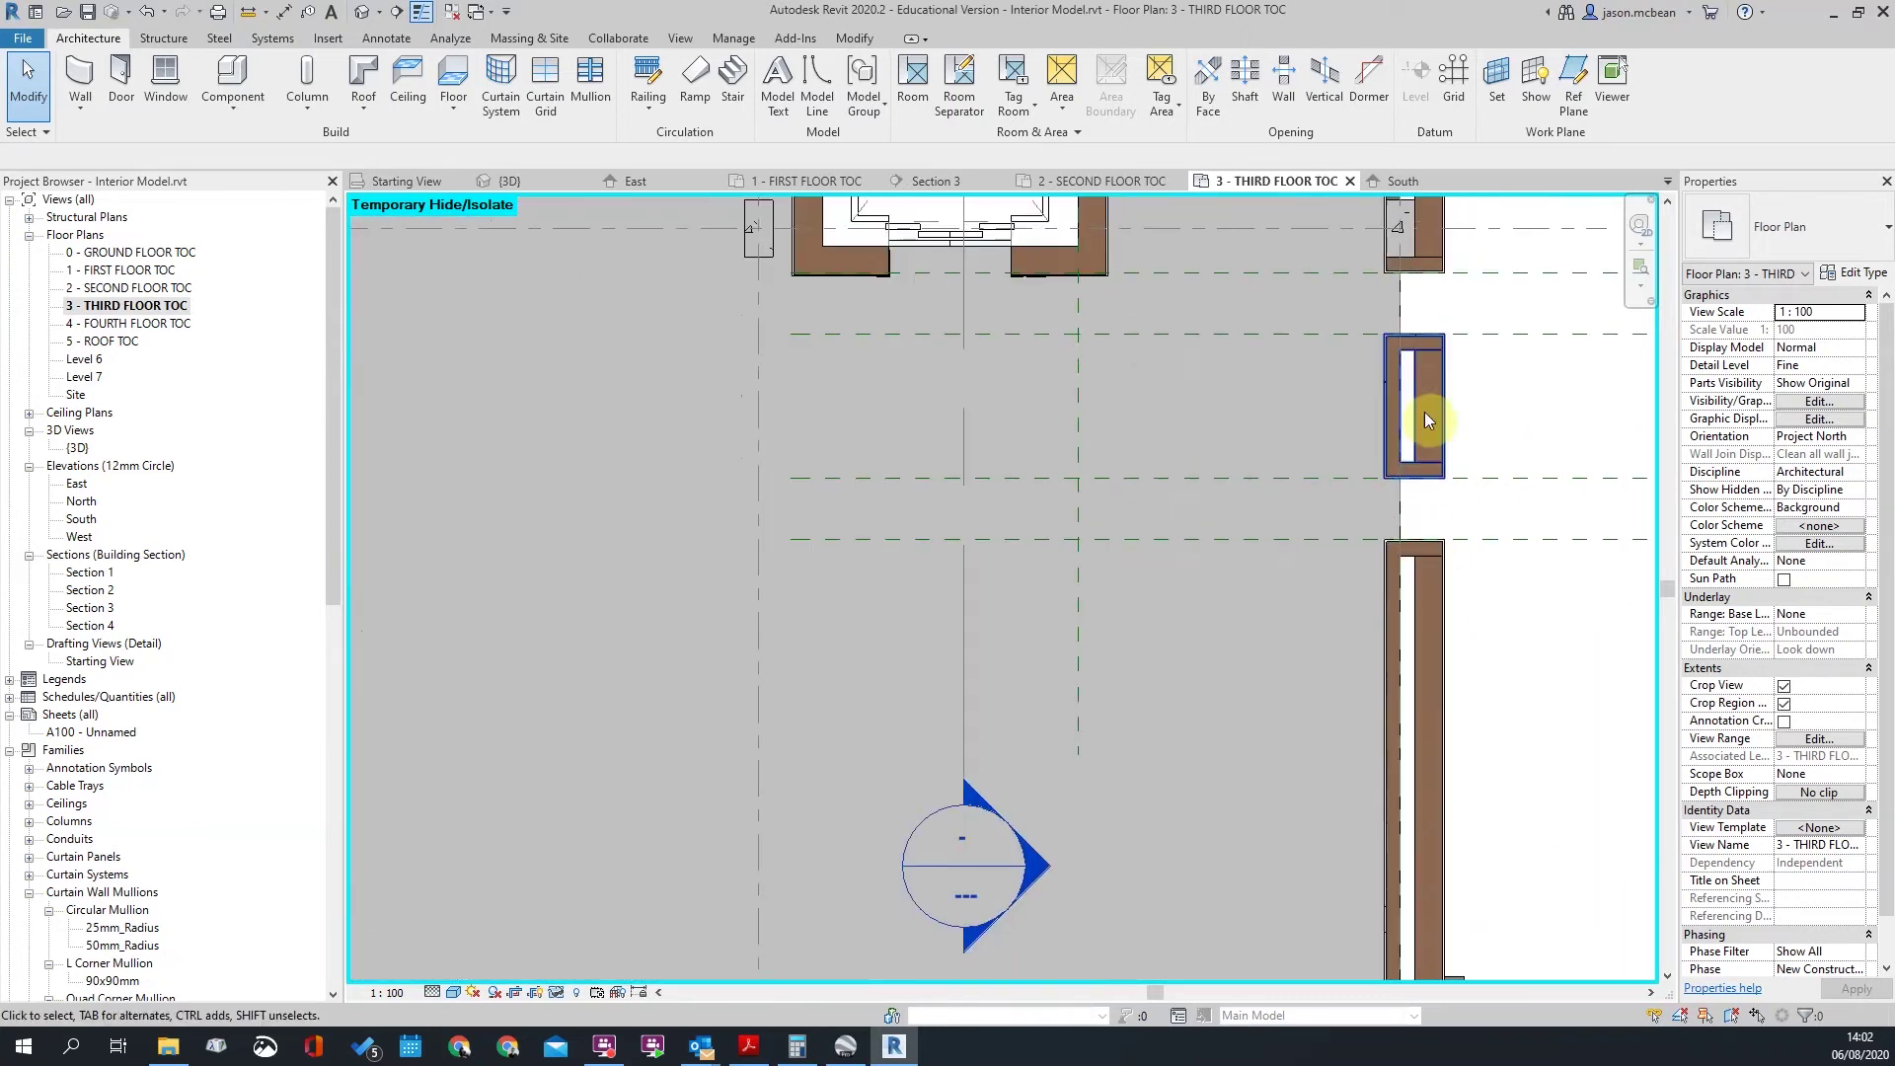
pyautogui.scroll(-3, 1405, 522)
pyautogui.moveTo(1429, 582); pyautogui.dragTo(1321, 420, button='middle')
pyautogui.scroll(3, 1299, 608)
pyautogui.click(471, 613)
pyautogui.rightClick(470, 612)
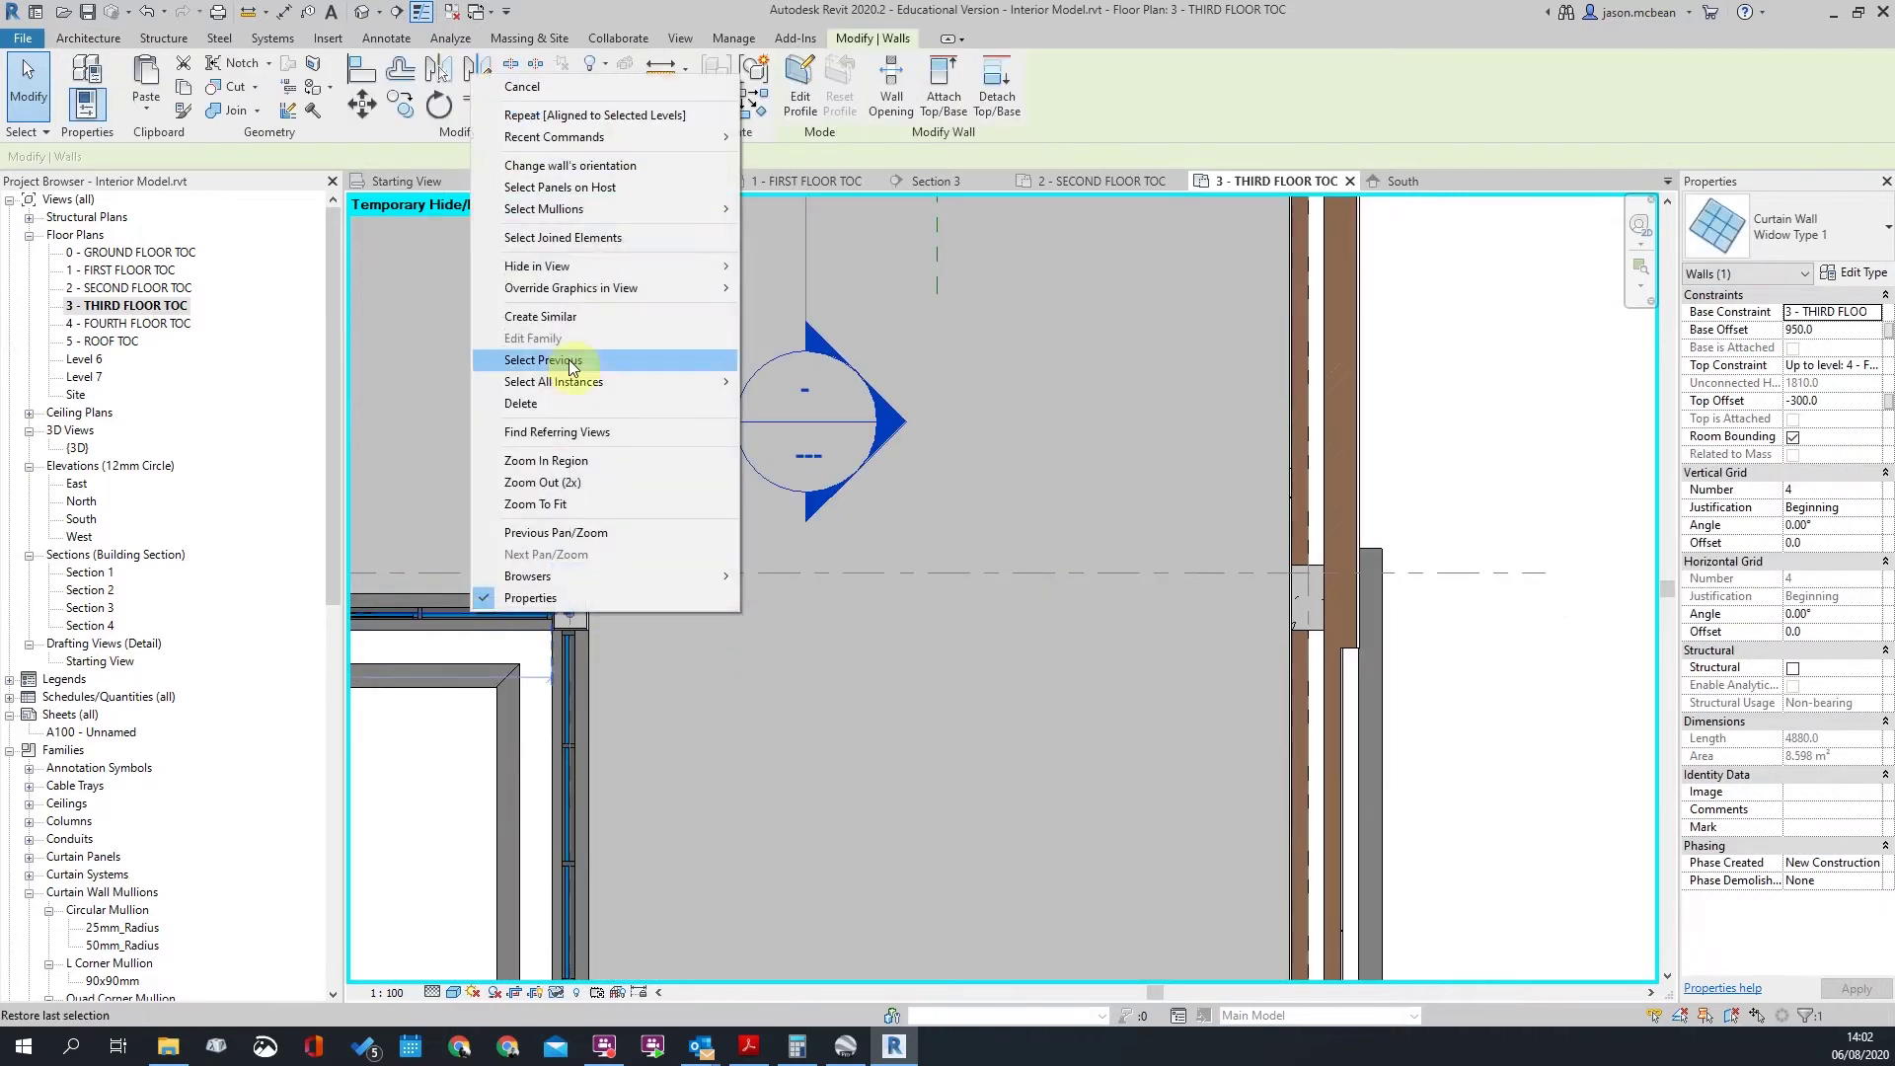
pyautogui.click(752, 744)
pyautogui.scroll(-1, 647, 616)
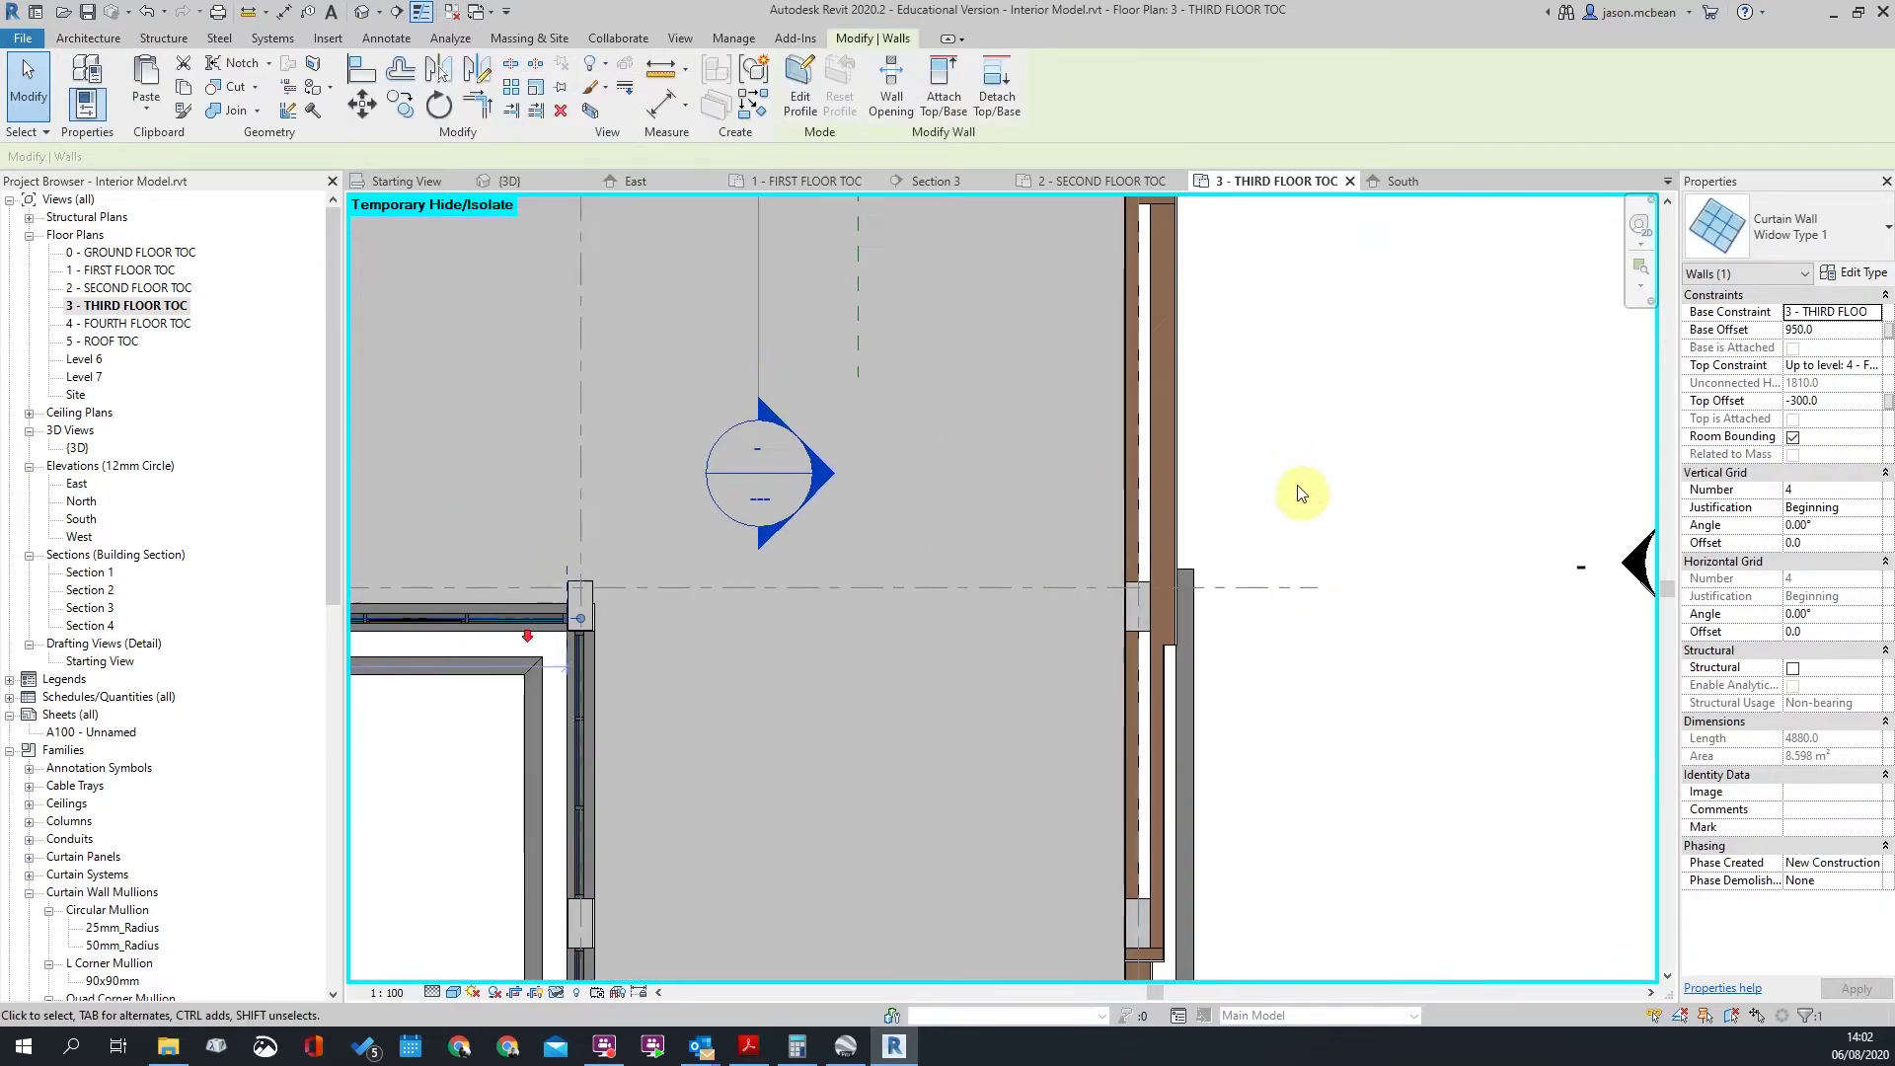
pyautogui.scroll(-2, 1294, 543)
pyautogui.moveTo(1189, 293); pyautogui.dragTo(1146, 520, button='middle')
pyautogui.scroll(2, 1154, 504)
pyautogui.scroll(2, 1201, 620)
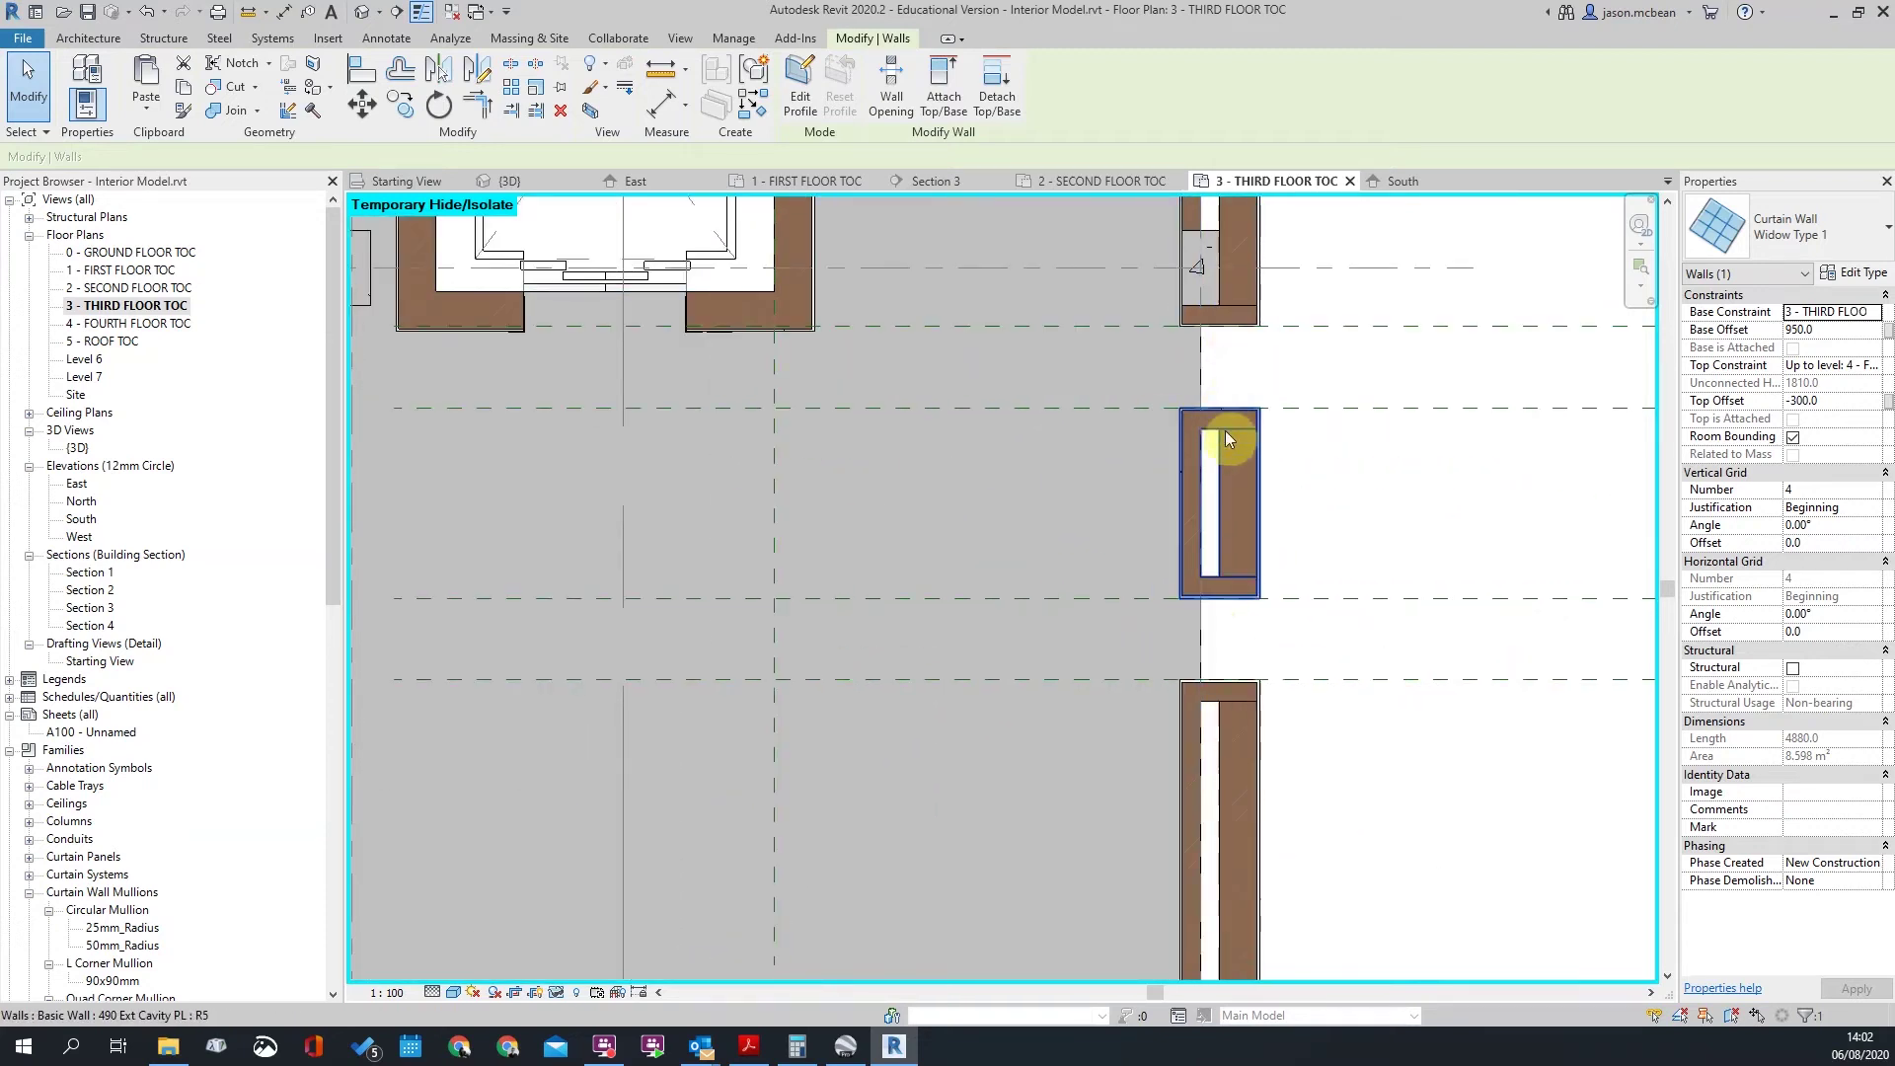
pyautogui.scroll(-3, 1242, 346)
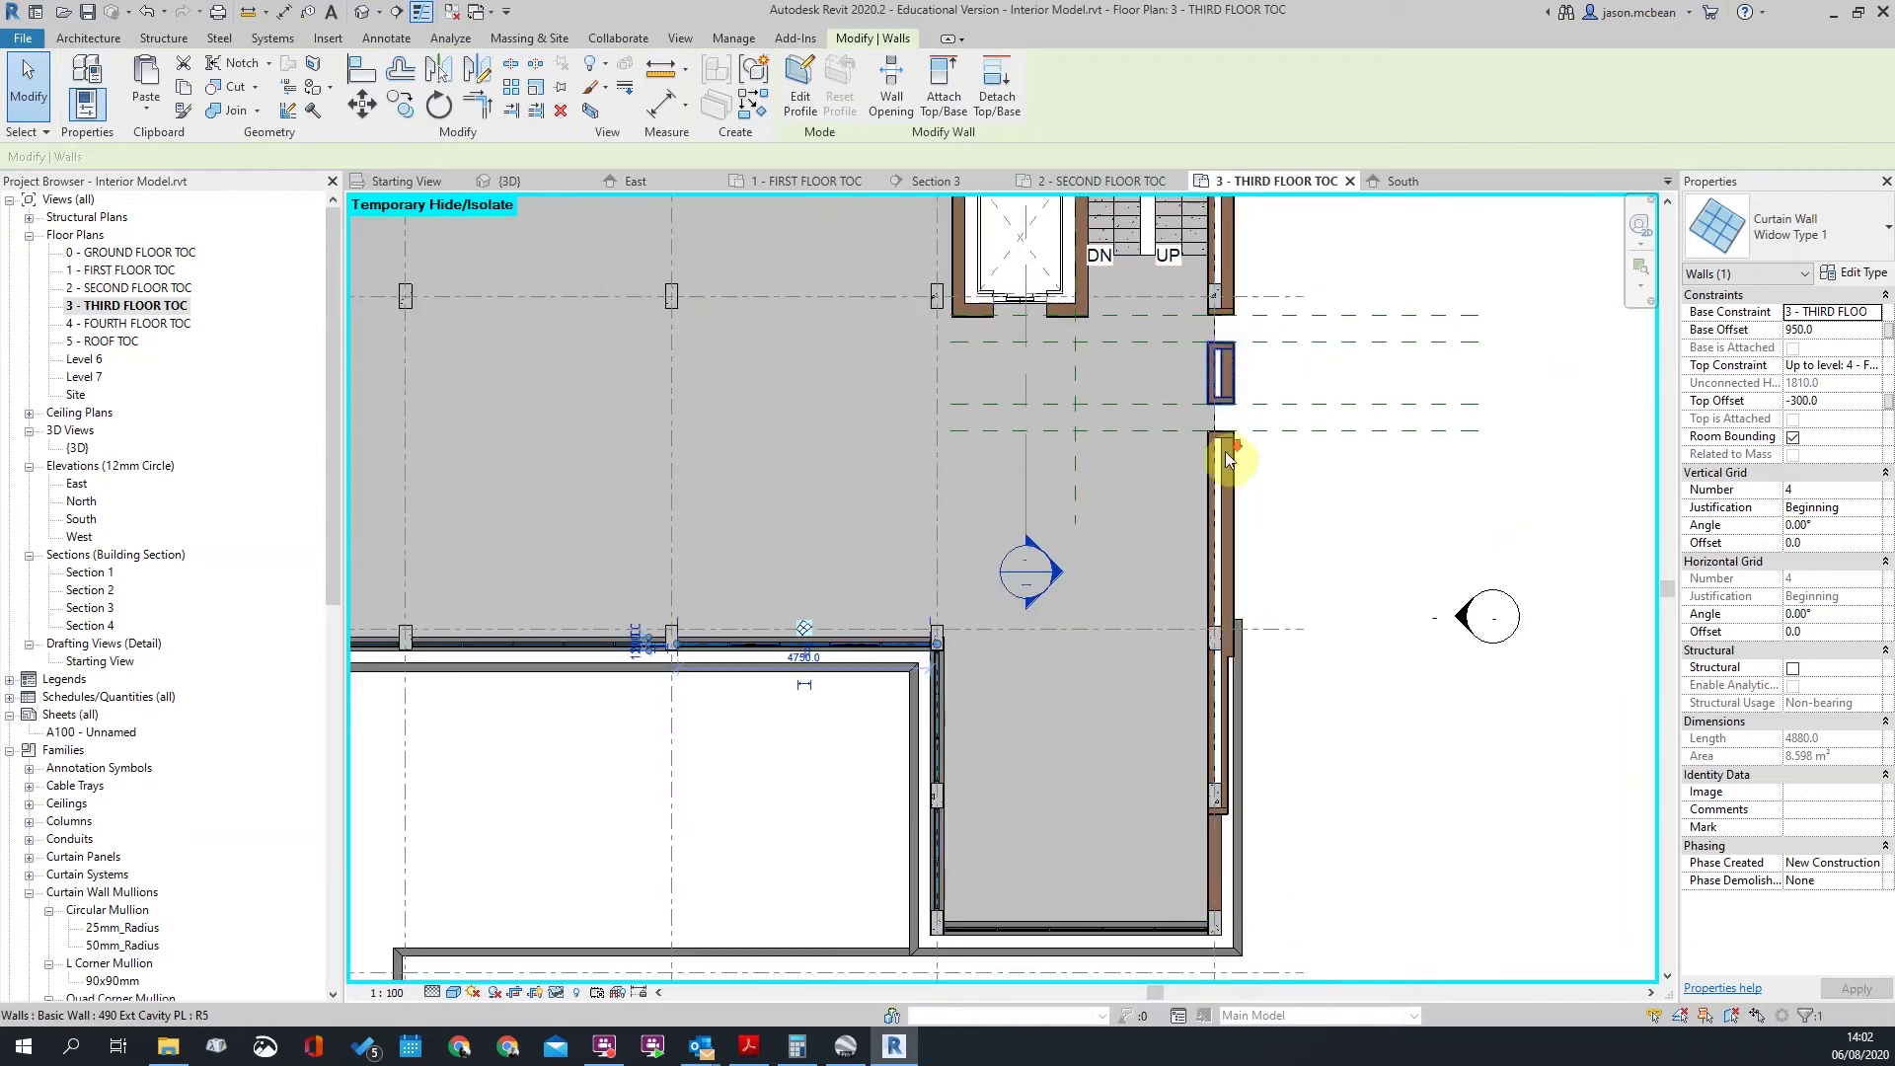
pyautogui.scroll(2, 1231, 464)
pyautogui.scroll(-3, 1271, 414)
pyautogui.scroll(2, 1224, 314)
pyautogui.scroll(-4, 1263, 425)
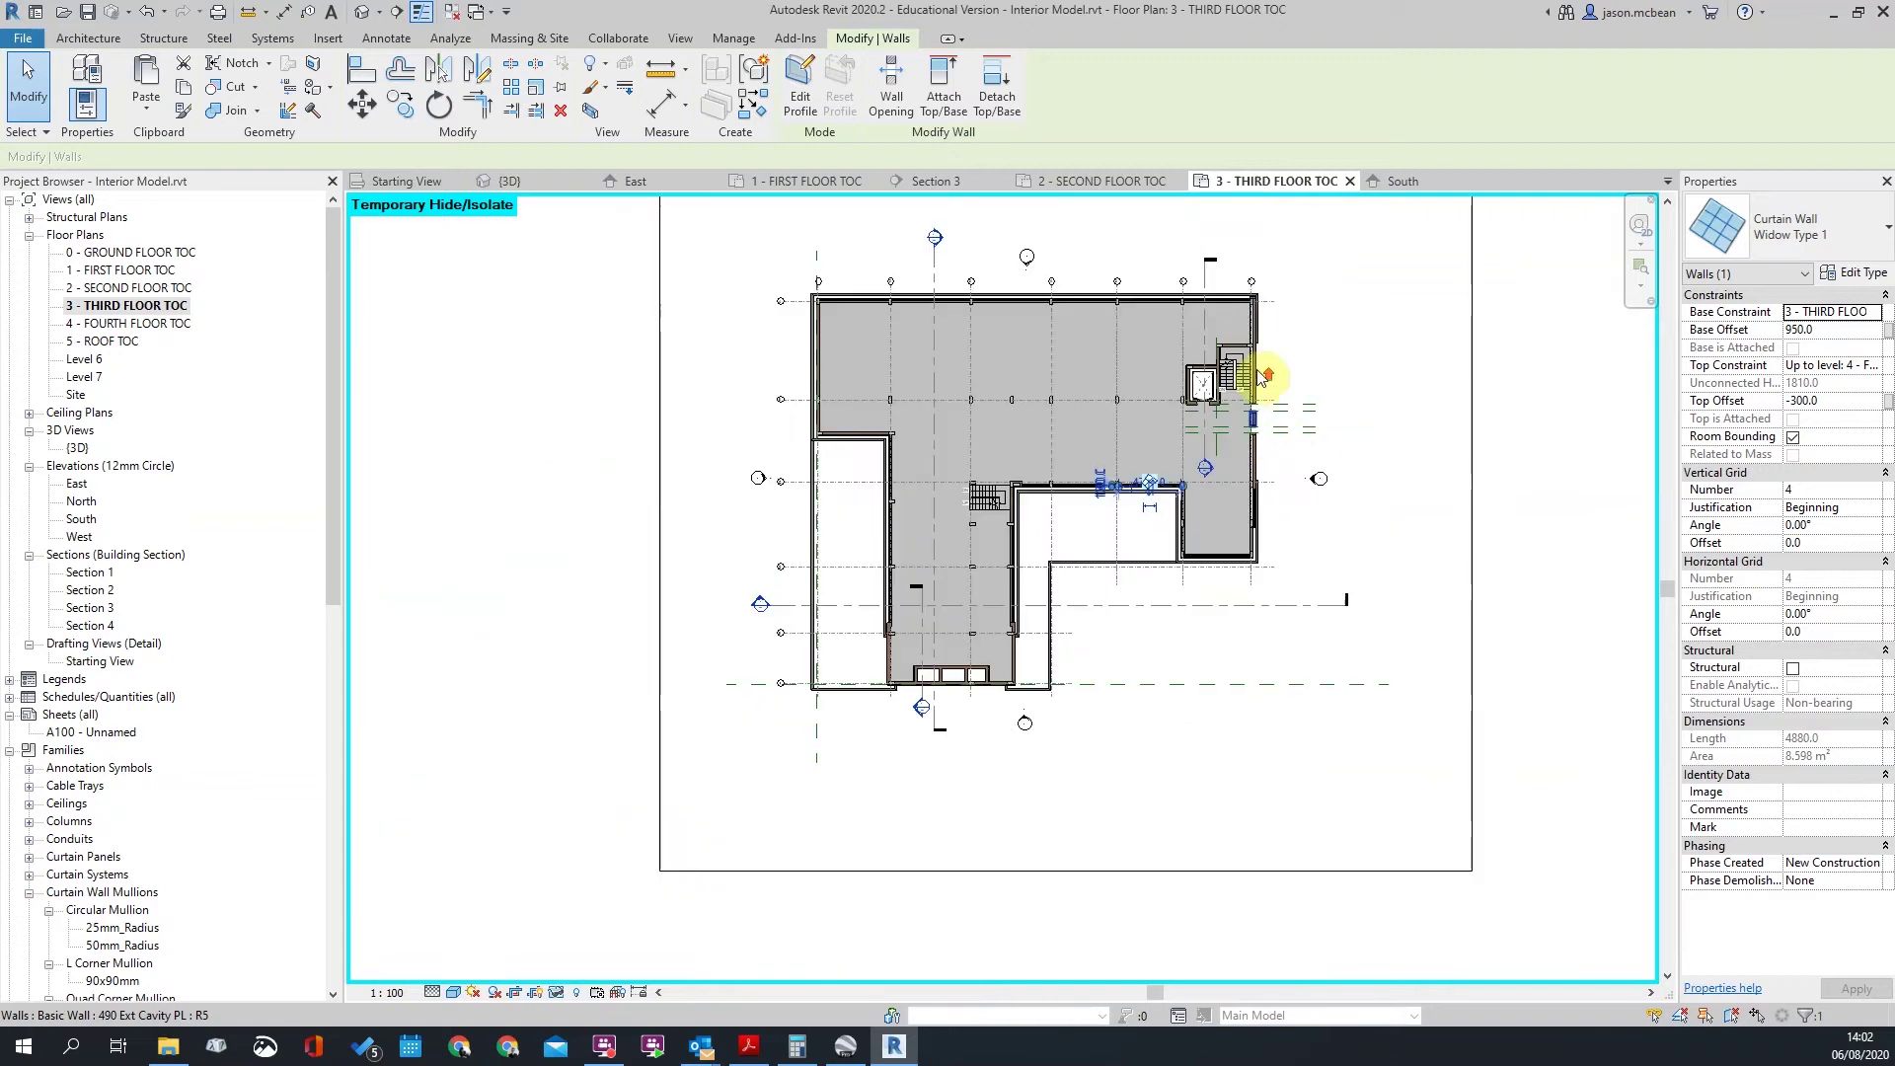
pyautogui.scroll(3, 1259, 412)
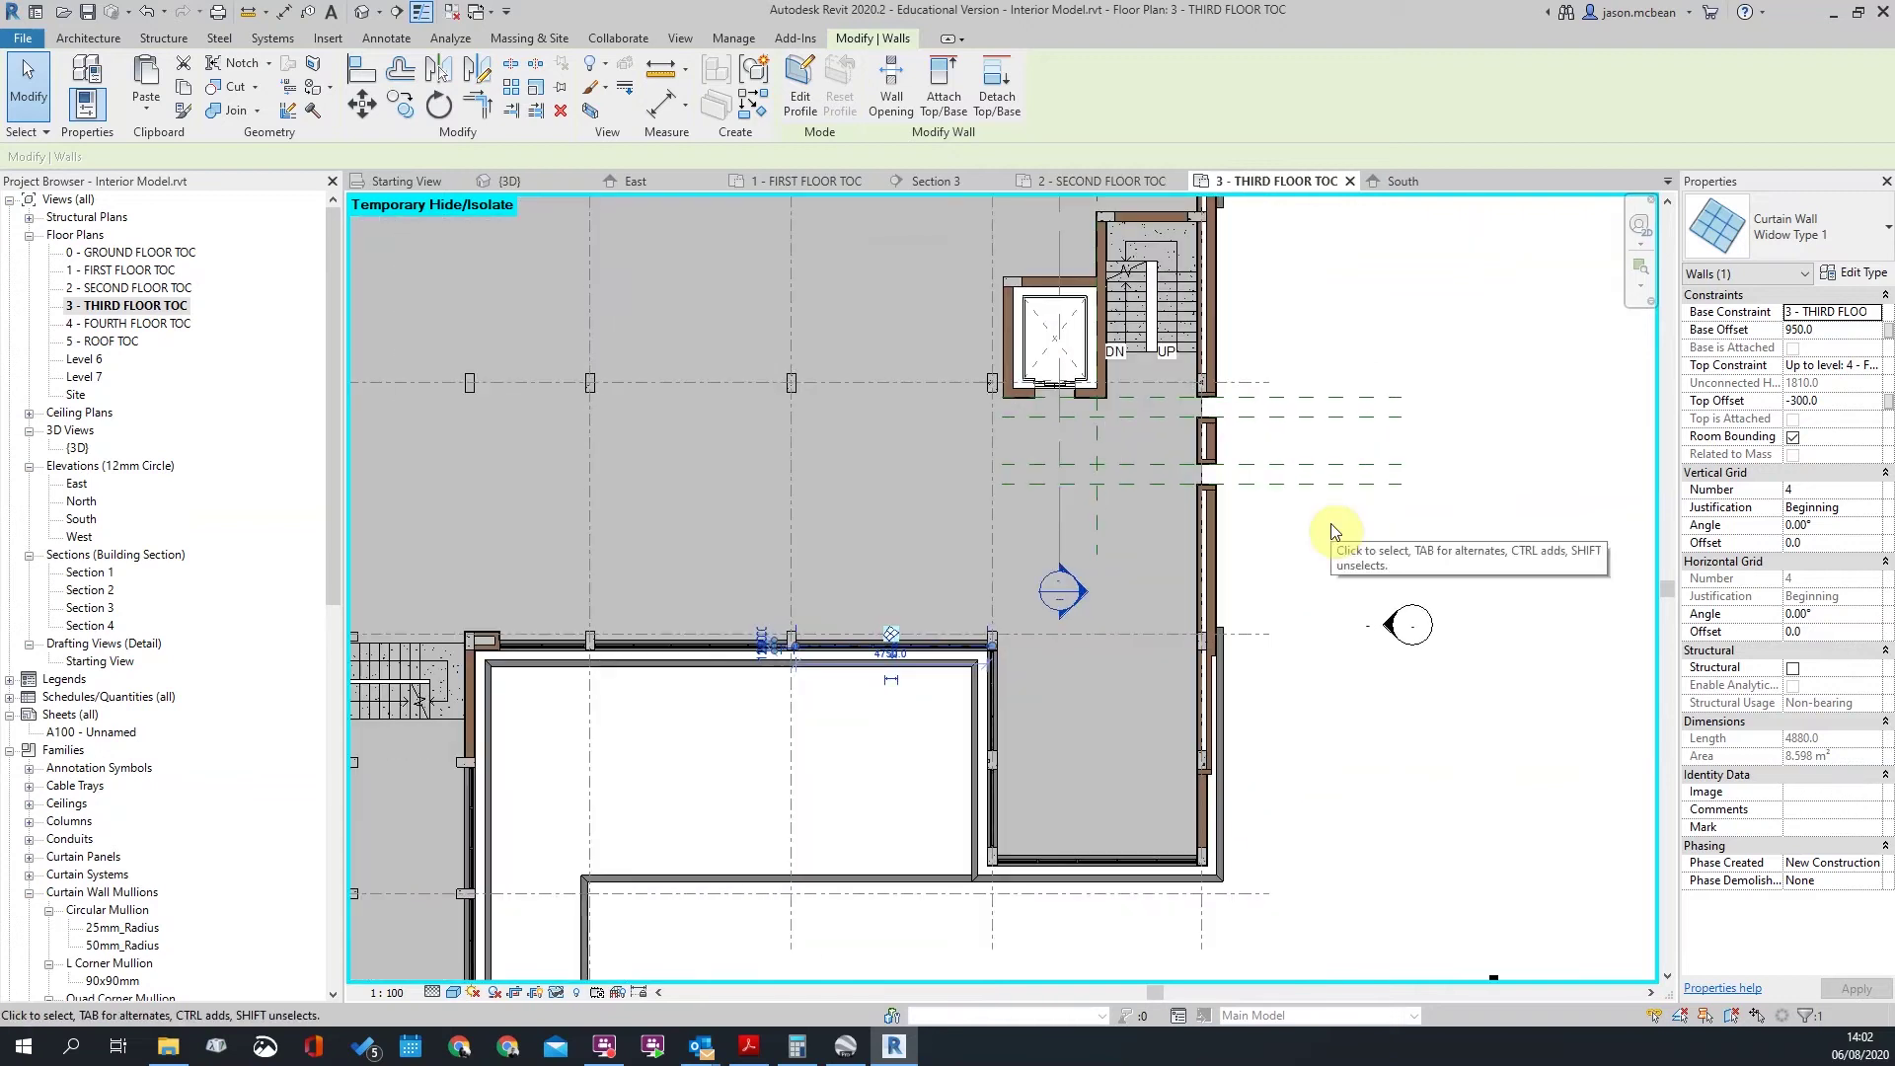
pyautogui.scroll(-4, 1245, 533)
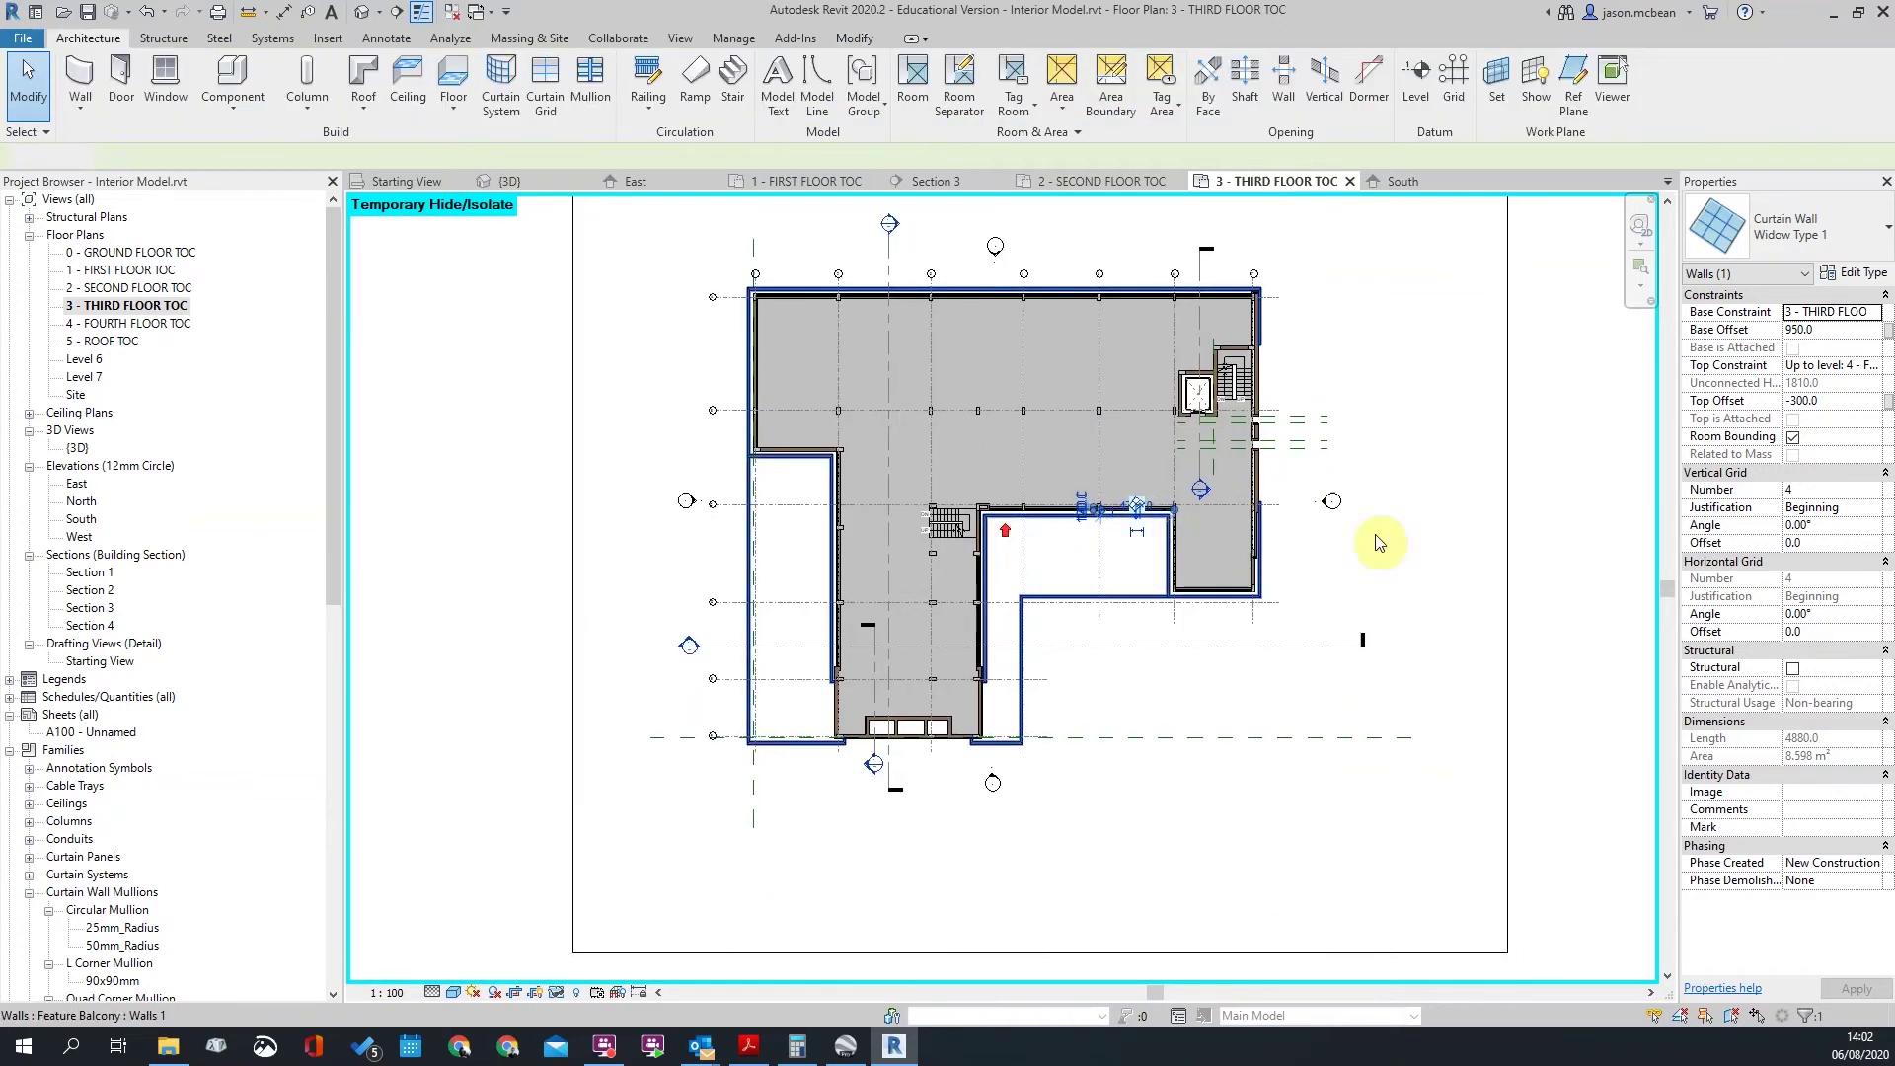
pyautogui.scroll(2, 994, 526)
pyautogui.scroll(-2, 987, 424)
pyautogui.scroll(4, 926, 589)
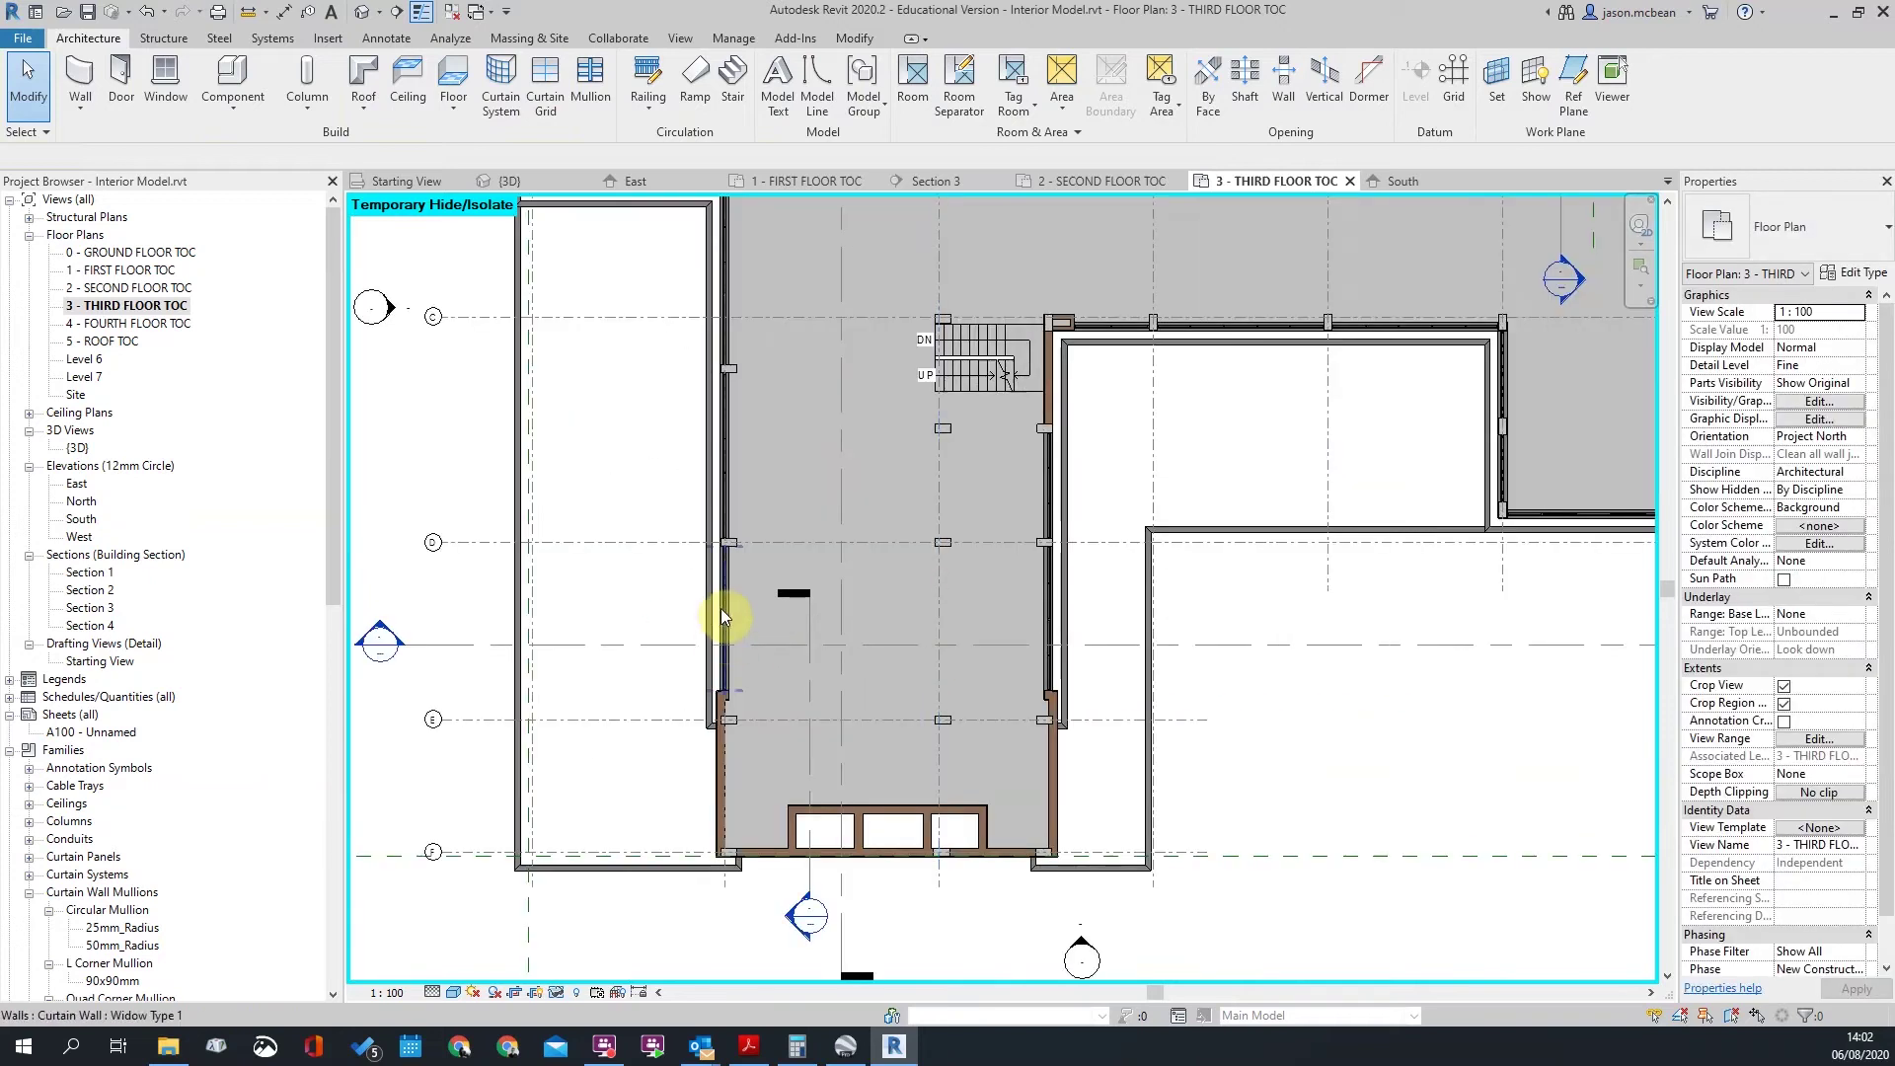
# Step: Examine the curtain walls, columns and masonry junctions along the southern wing of the third-floor plan
pyautogui.scroll(5, 789, 592)
pyautogui.moveTo(990, 769); pyautogui.dragTo(971, 201, button='middle')
pyautogui.scroll(2, 931, 574)
pyautogui.scroll(-2, 920, 341)
pyautogui.moveTo(950, 687); pyautogui.dragTo(938, 636, button='middle')
pyautogui.moveTo(938, 637); pyautogui.dragTo(927, 264)
pyautogui.scroll(3, 918, 665)
pyautogui.scroll(-5, 856, 487)
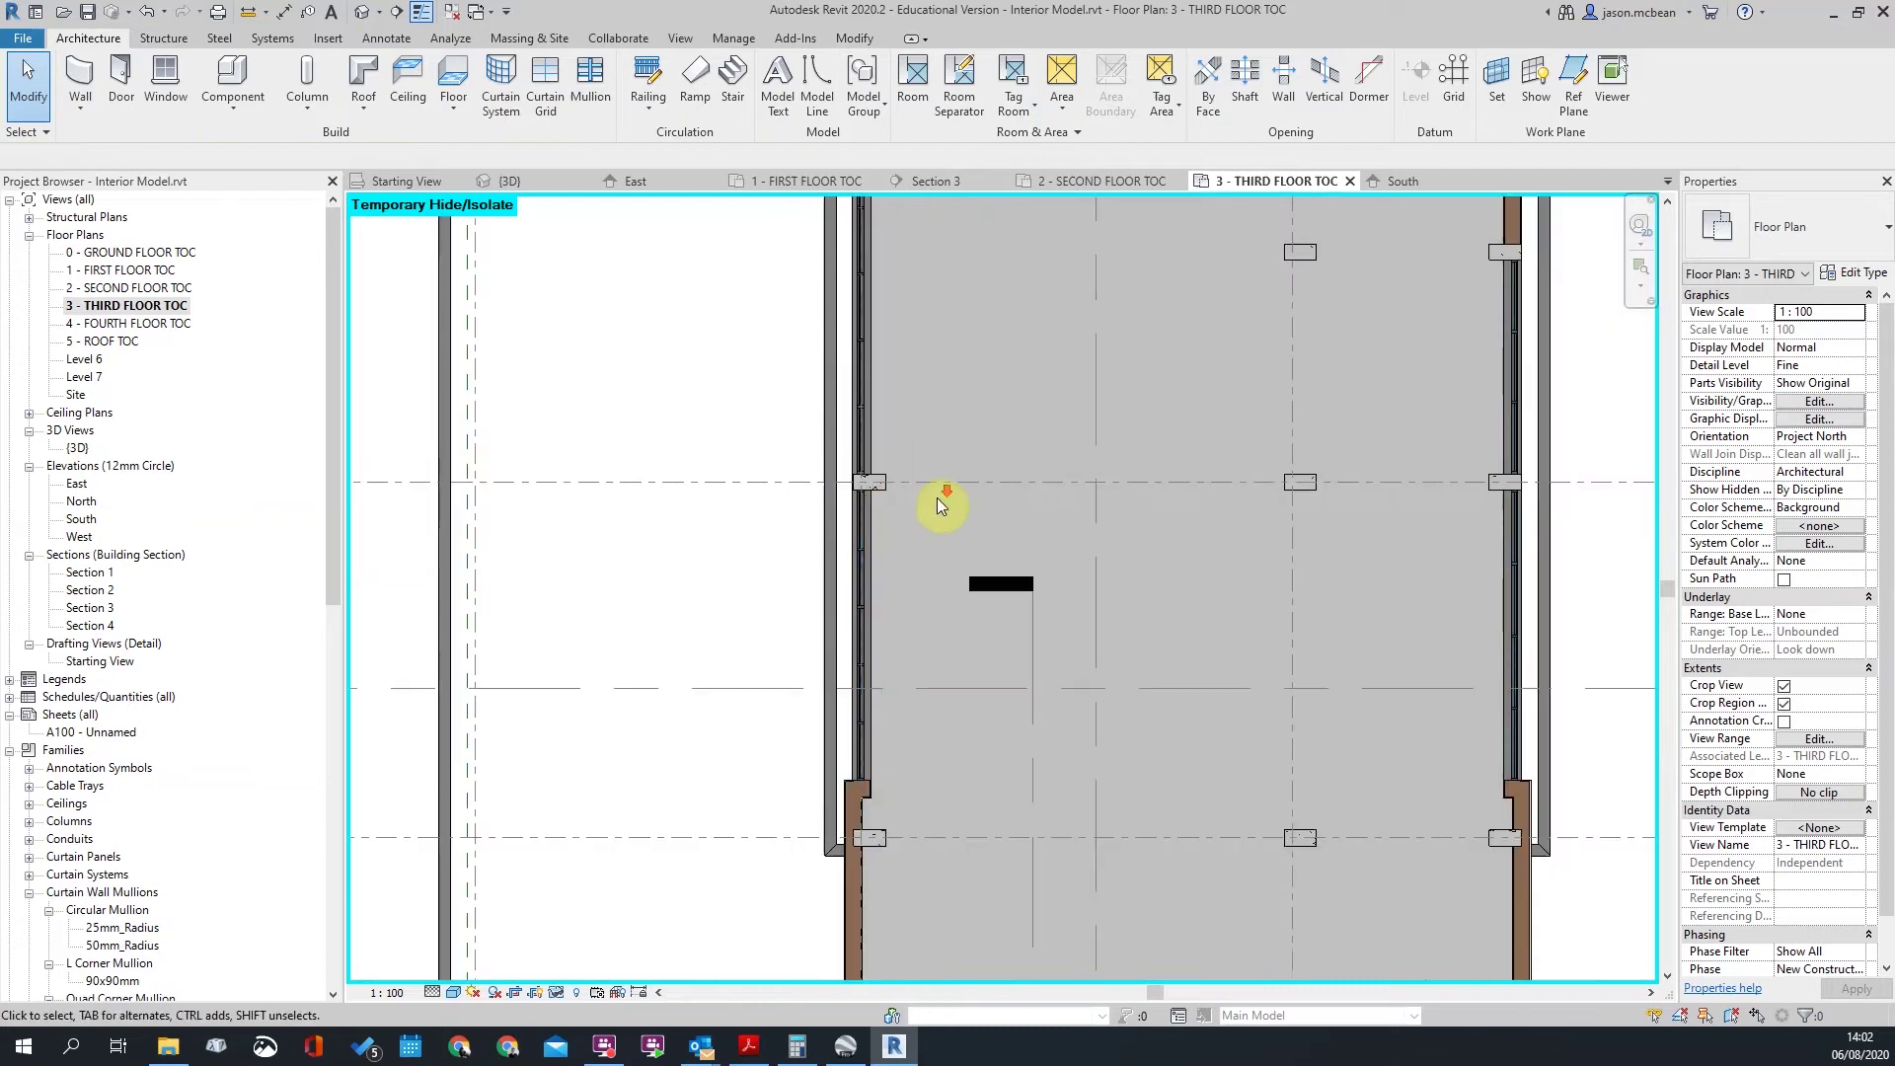
pyautogui.scroll(-5, 935, 496)
pyautogui.moveTo(916, 330); pyautogui.dragTo(760, 483, button='middle')
pyautogui.scroll(3, 701, 326)
pyautogui.scroll(1, 820, 381)
pyautogui.moveTo(837, 548); pyautogui.dragTo(765, 675, button='middle')
pyautogui.scroll(-3, 764, 675)
pyautogui.scroll(3, 1416, 308)
pyautogui.scroll(-3, 1155, 323)
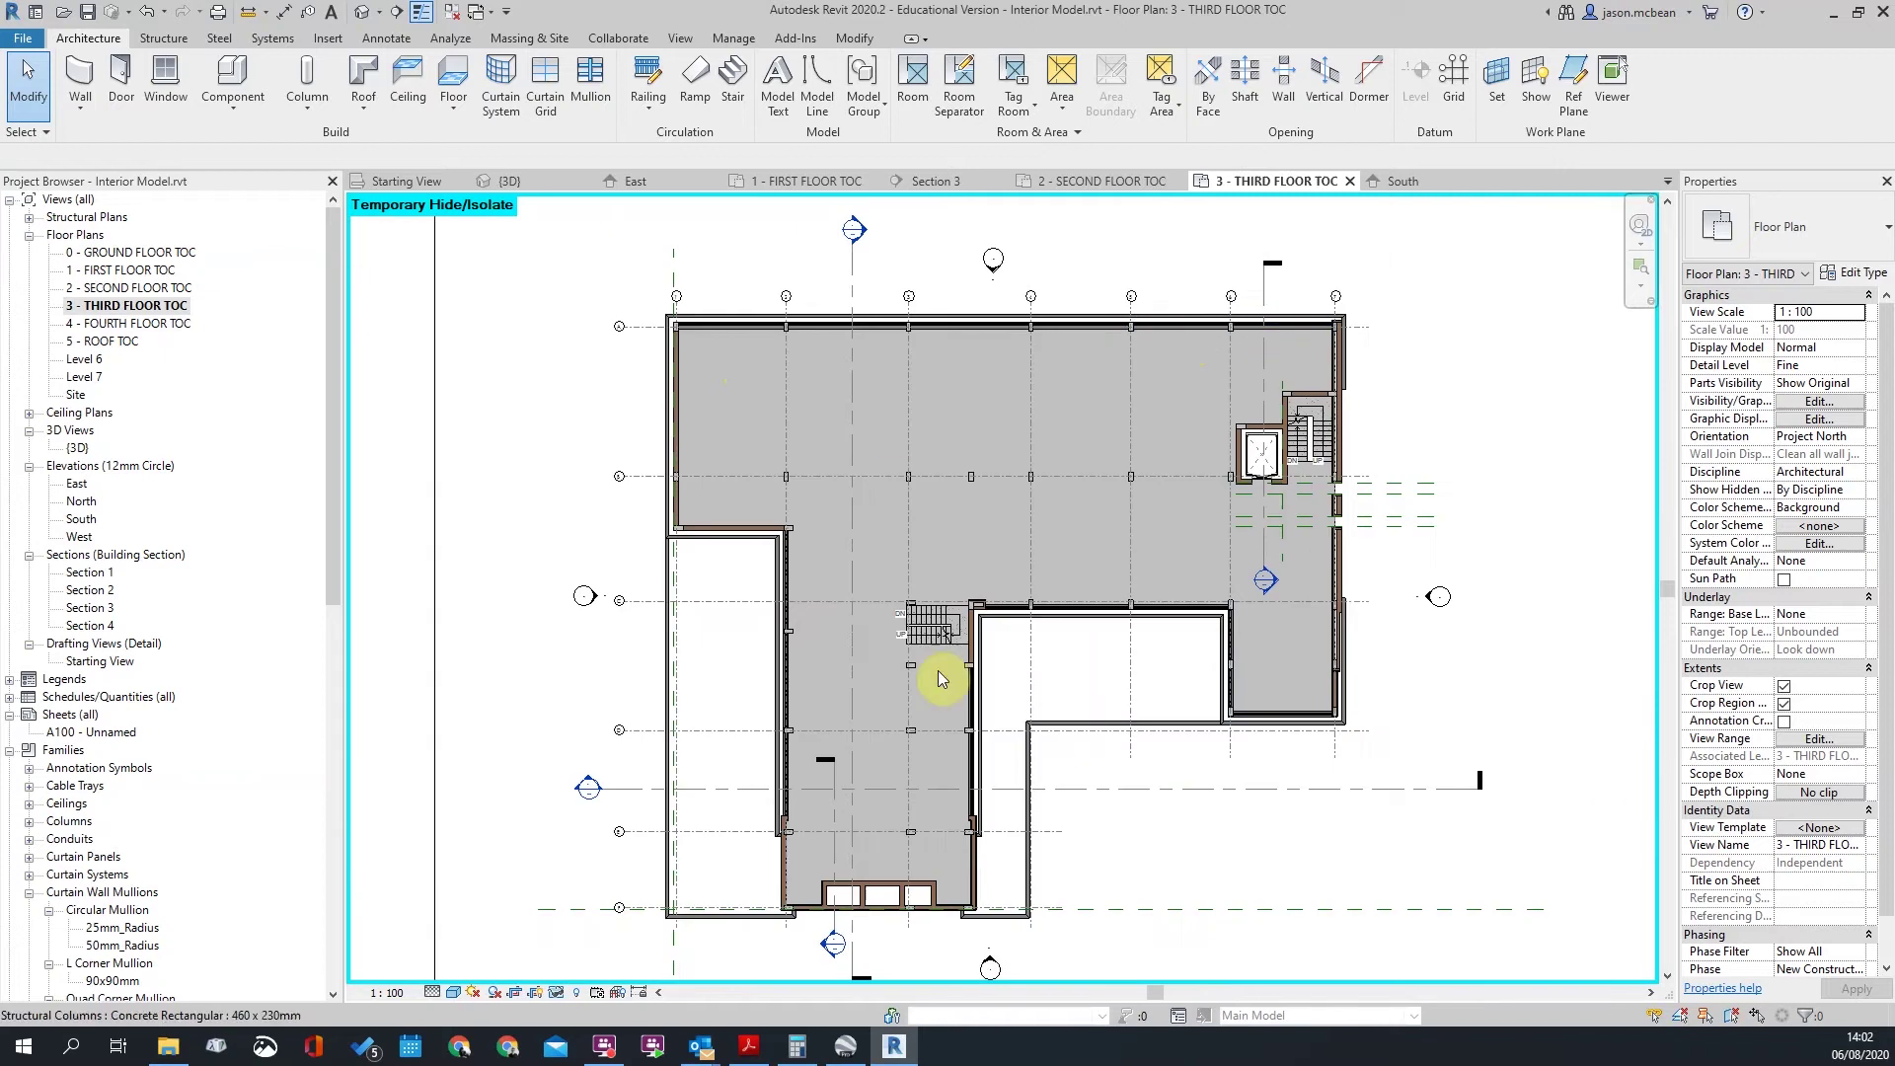
# Step: Examine the balcony and curtain walls around the recessed corner between the southern and eastern wings
pyautogui.scroll(3, 1229, 637)
pyautogui.scroll(2, 1362, 841)
pyautogui.scroll(-1, 1184, 464)
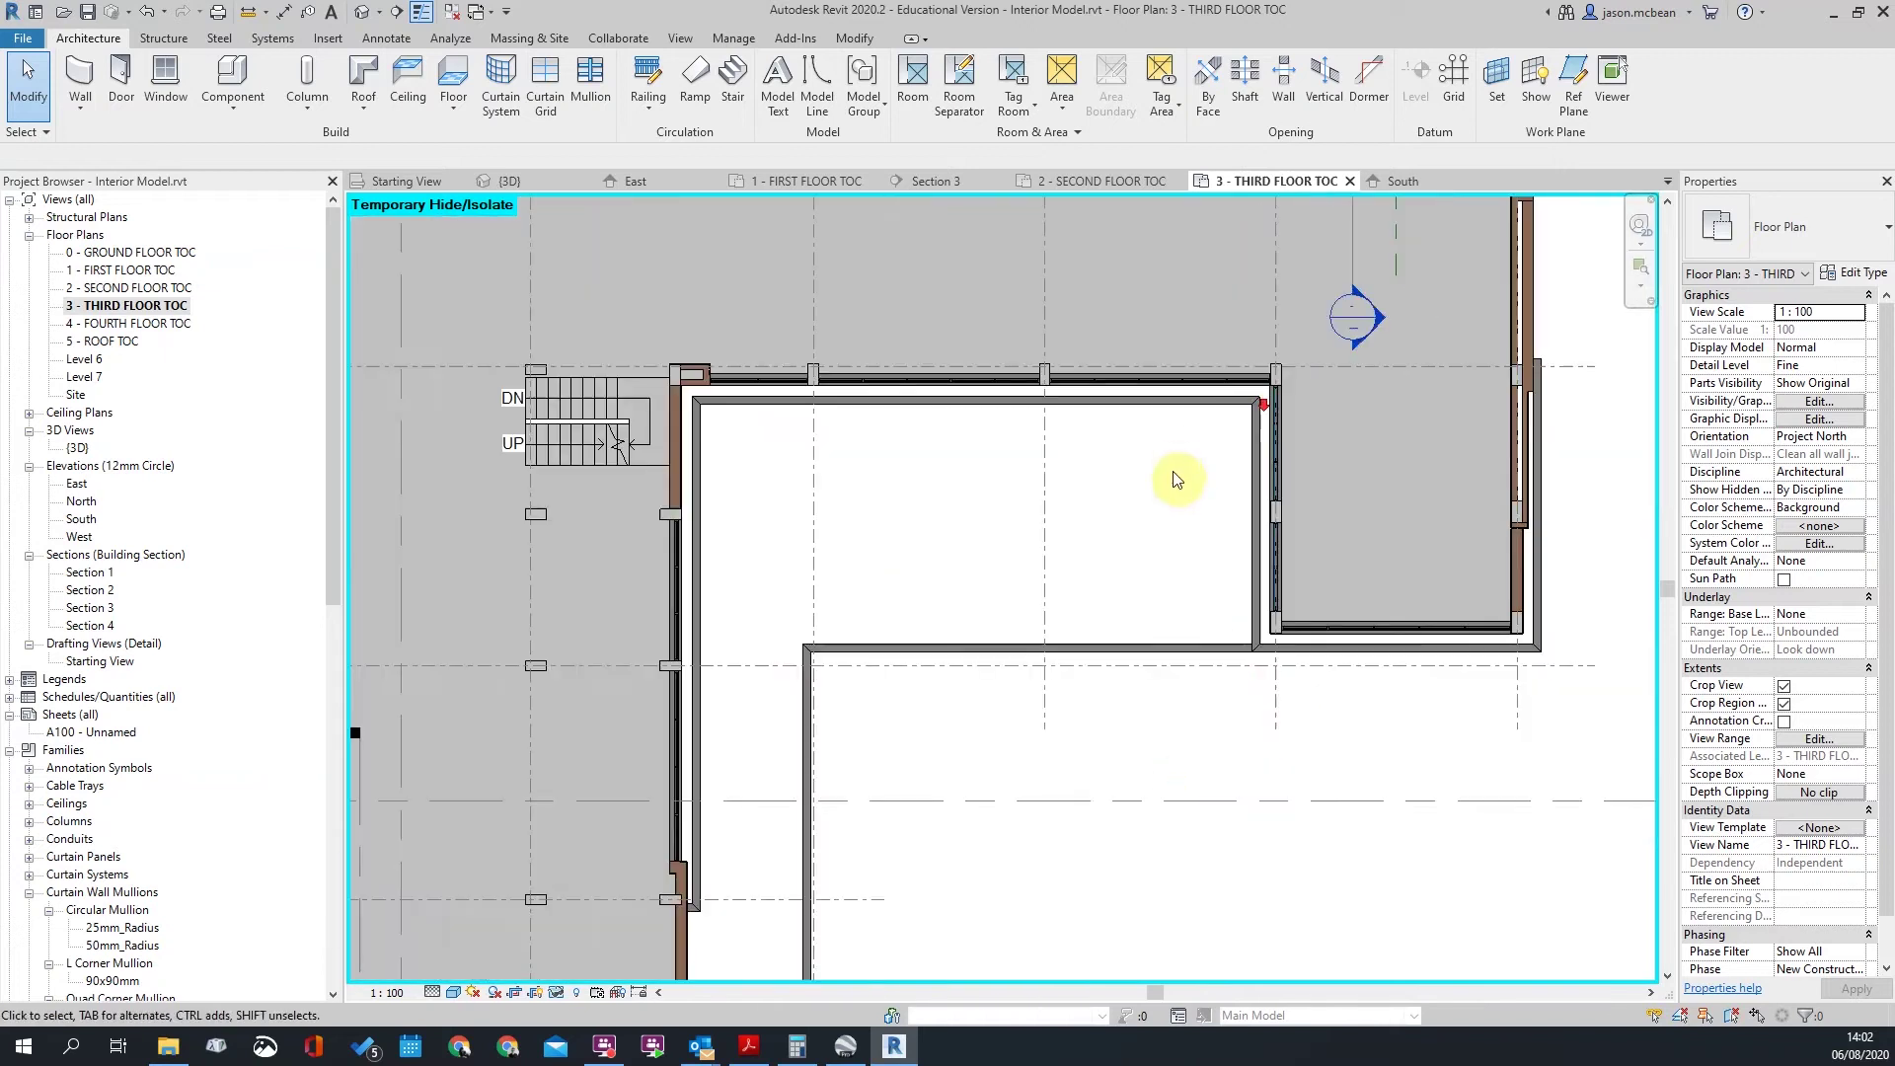
pyautogui.scroll(6, 695, 453)
pyautogui.scroll(5, 890, 292)
pyautogui.scroll(-5, 875, 260)
pyautogui.scroll(-5, 832, 360)
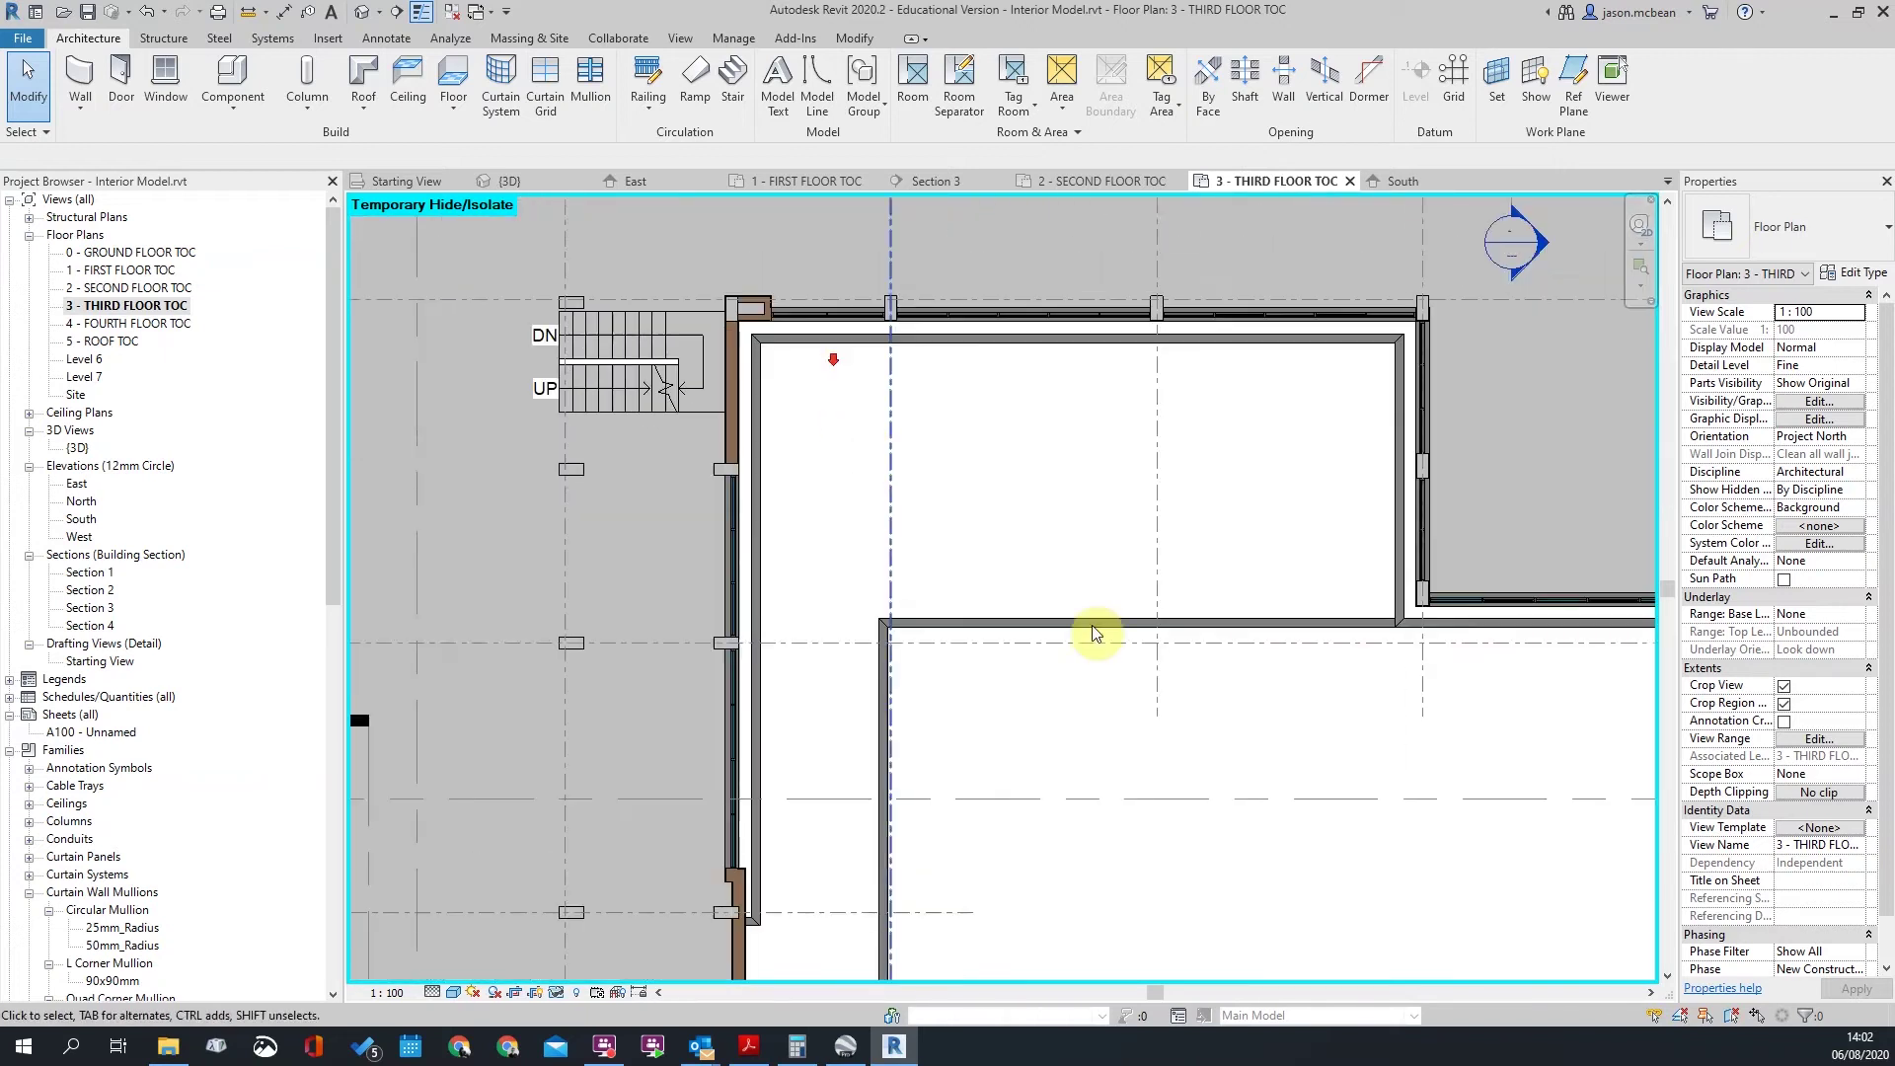
pyautogui.scroll(-2, 1121, 426)
pyautogui.scroll(-2, 1110, 421)
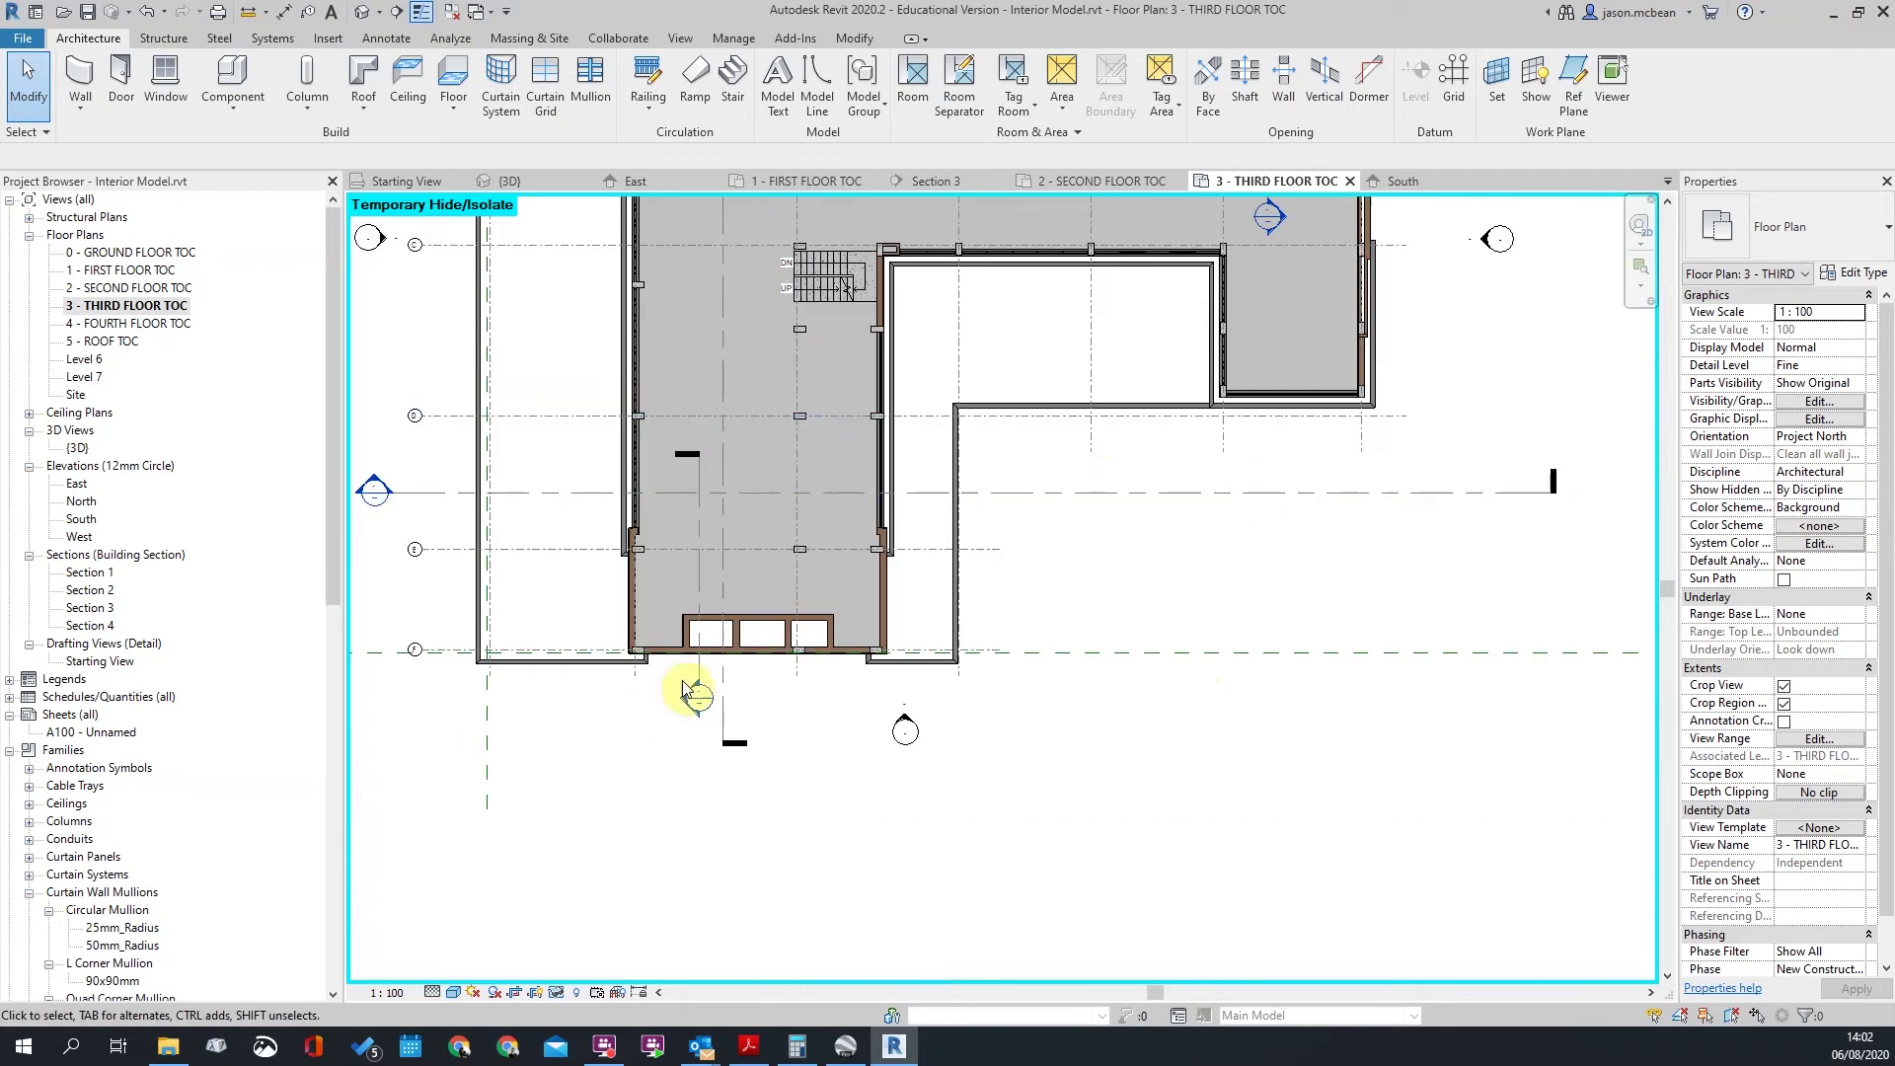
pyautogui.scroll(3, 1205, 249)
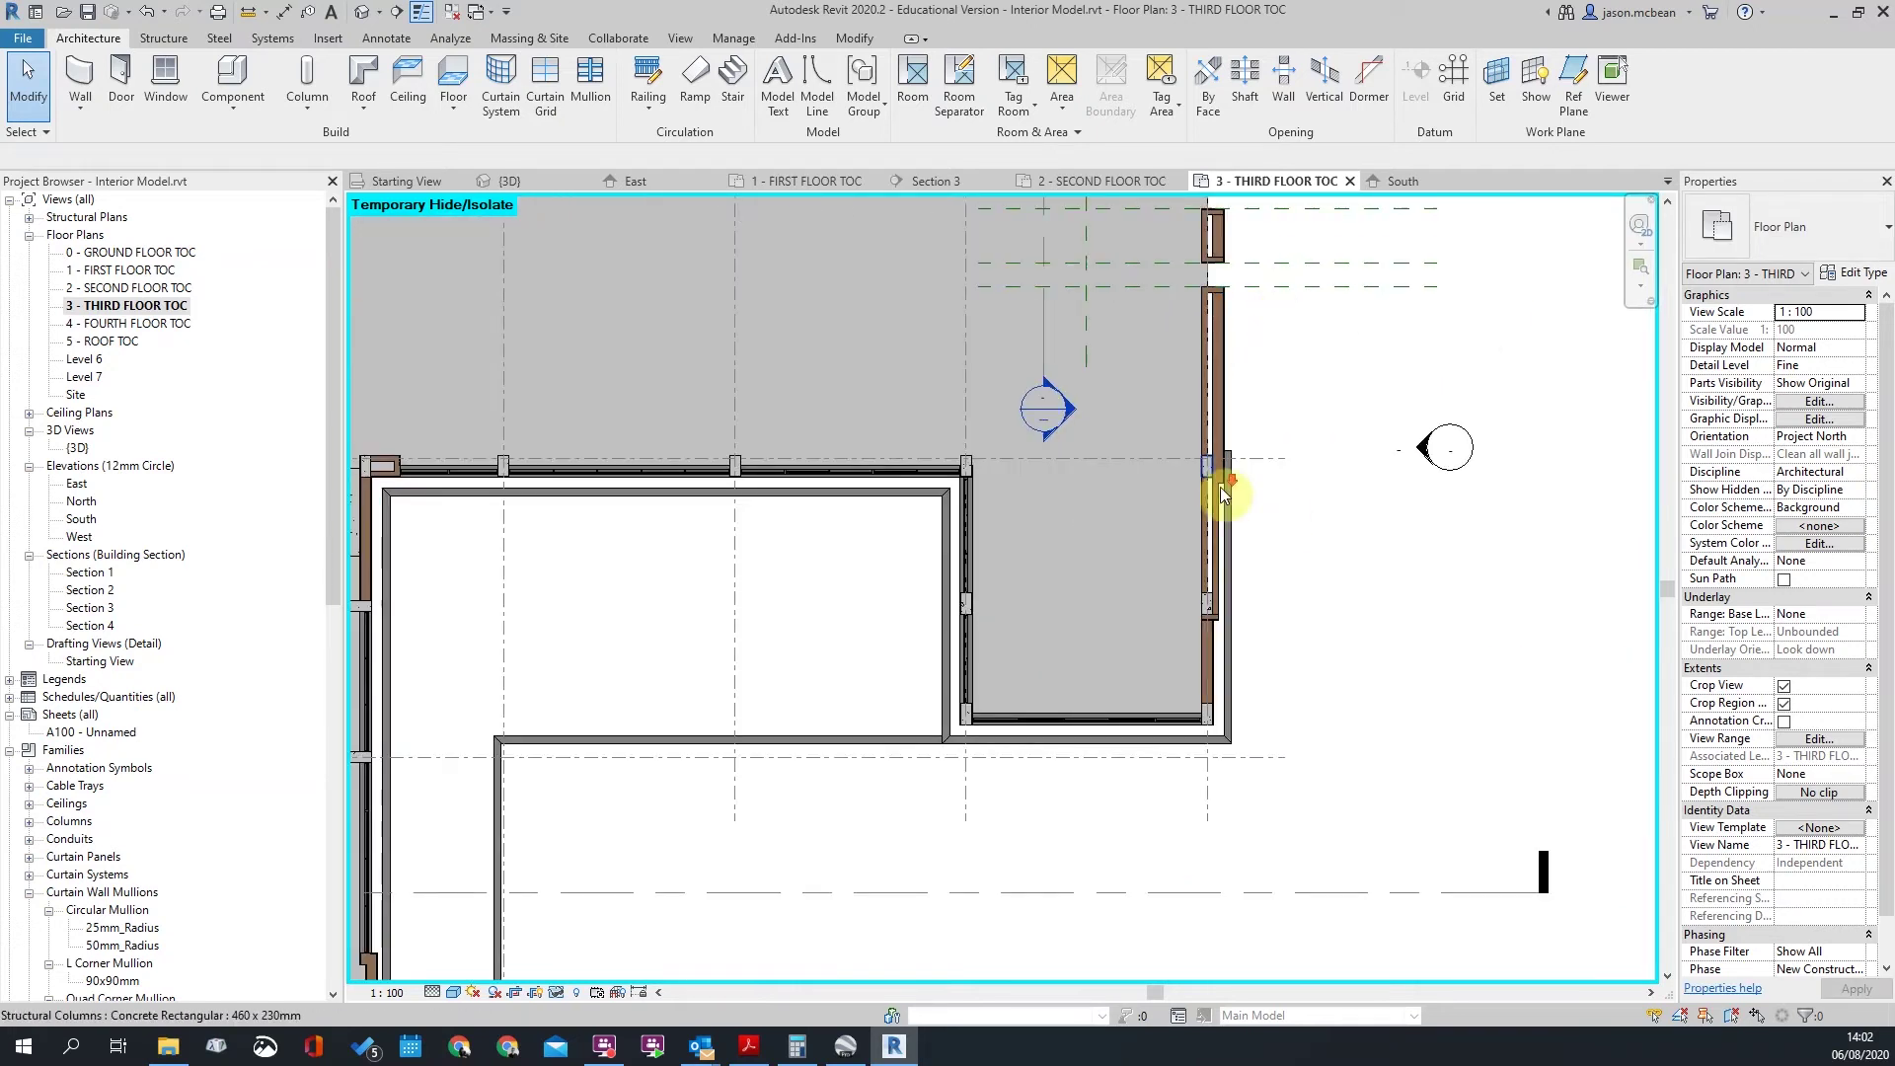
pyautogui.scroll(-2, 1221, 491)
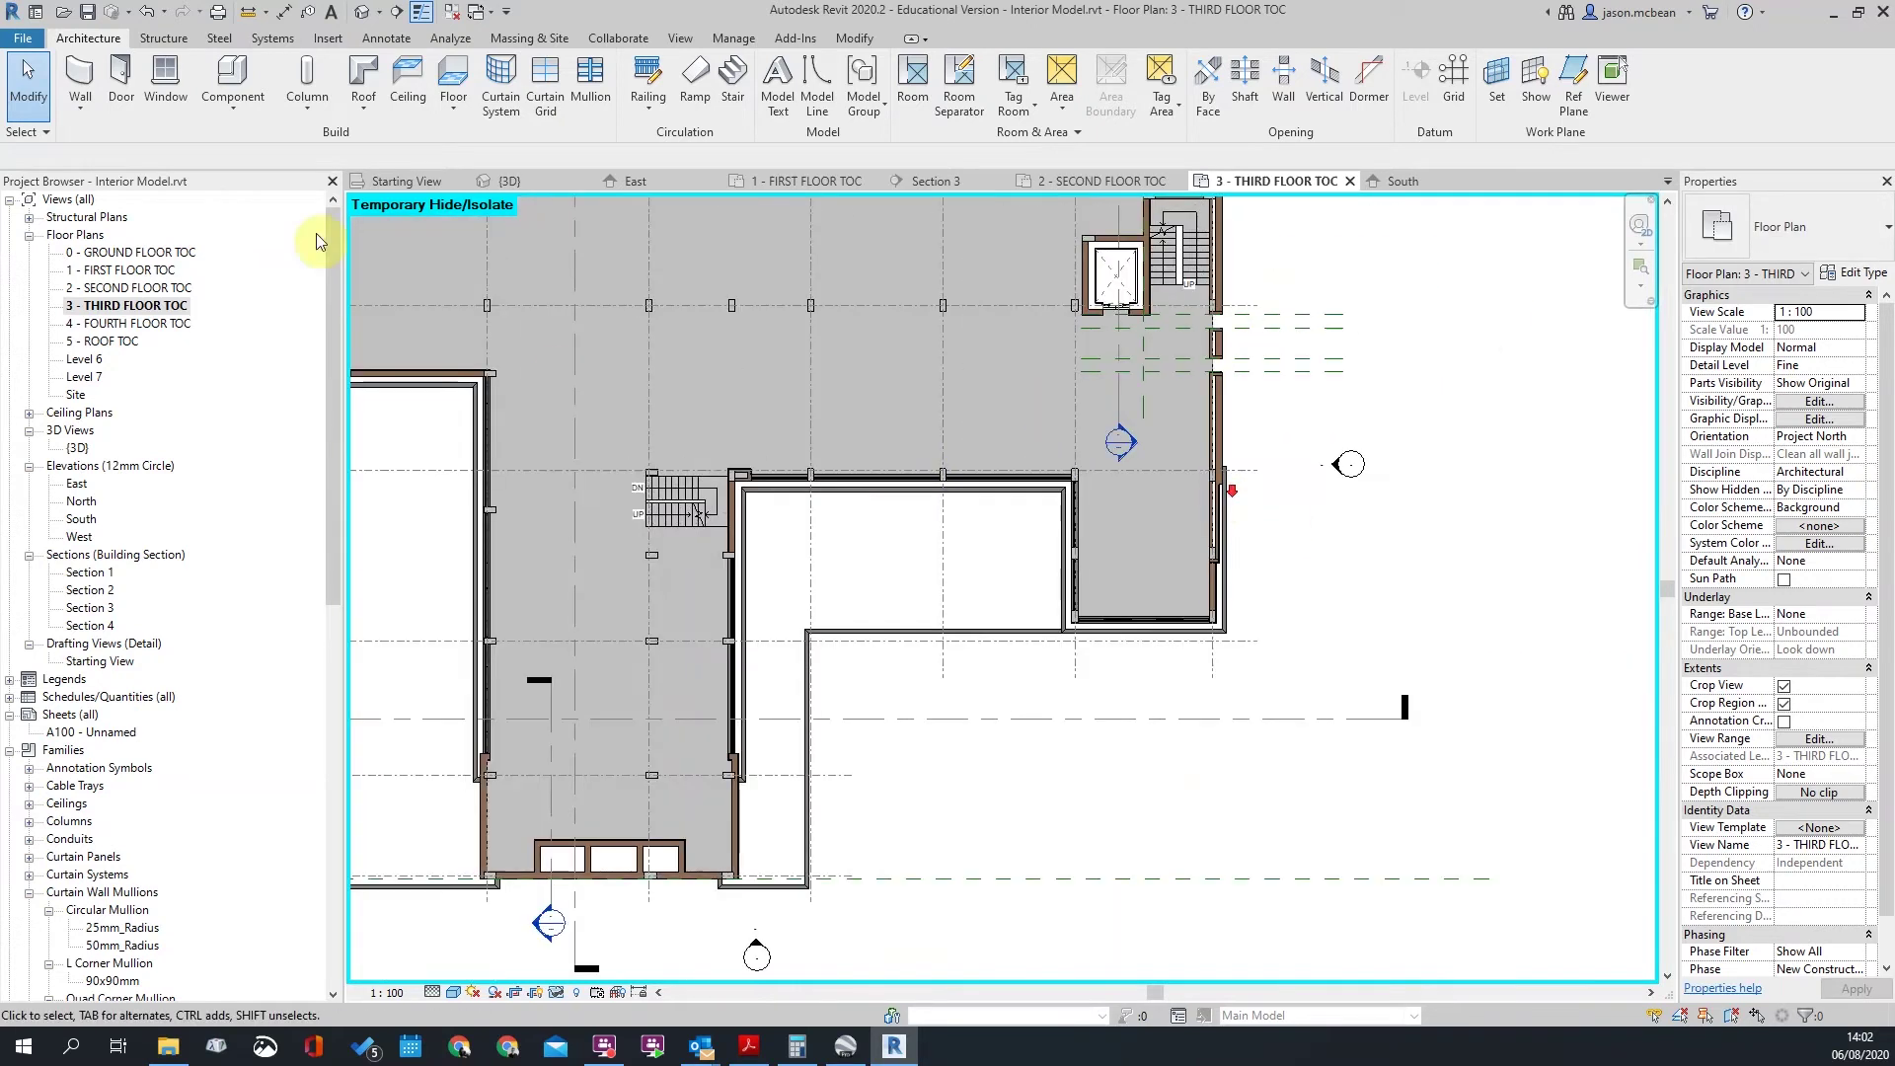
# Step: Open the South elevation and temporarily hide the imported DWG elevation drawing
pyautogui.doubleClick(81, 519)
pyautogui.scroll(-3, 1227, 512)
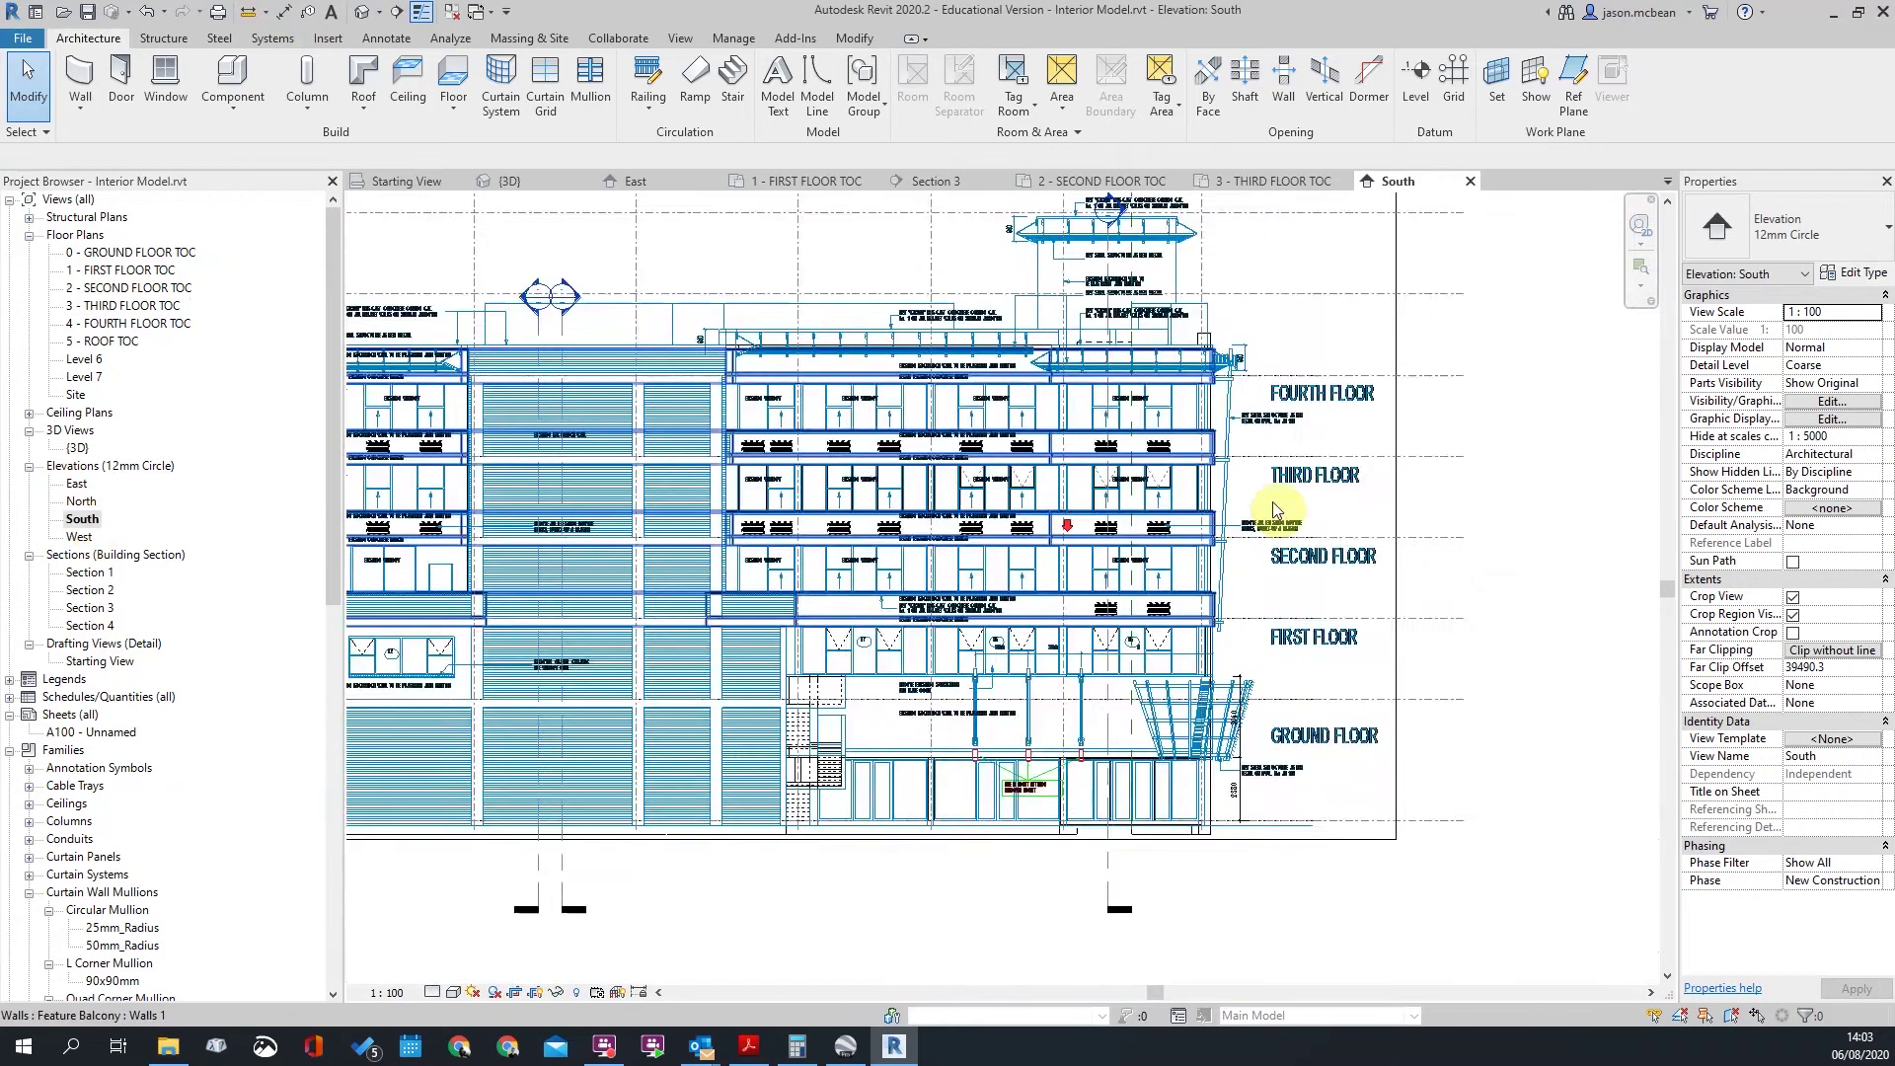
pyautogui.scroll(-2, 1234, 503)
pyautogui.click(1253, 481)
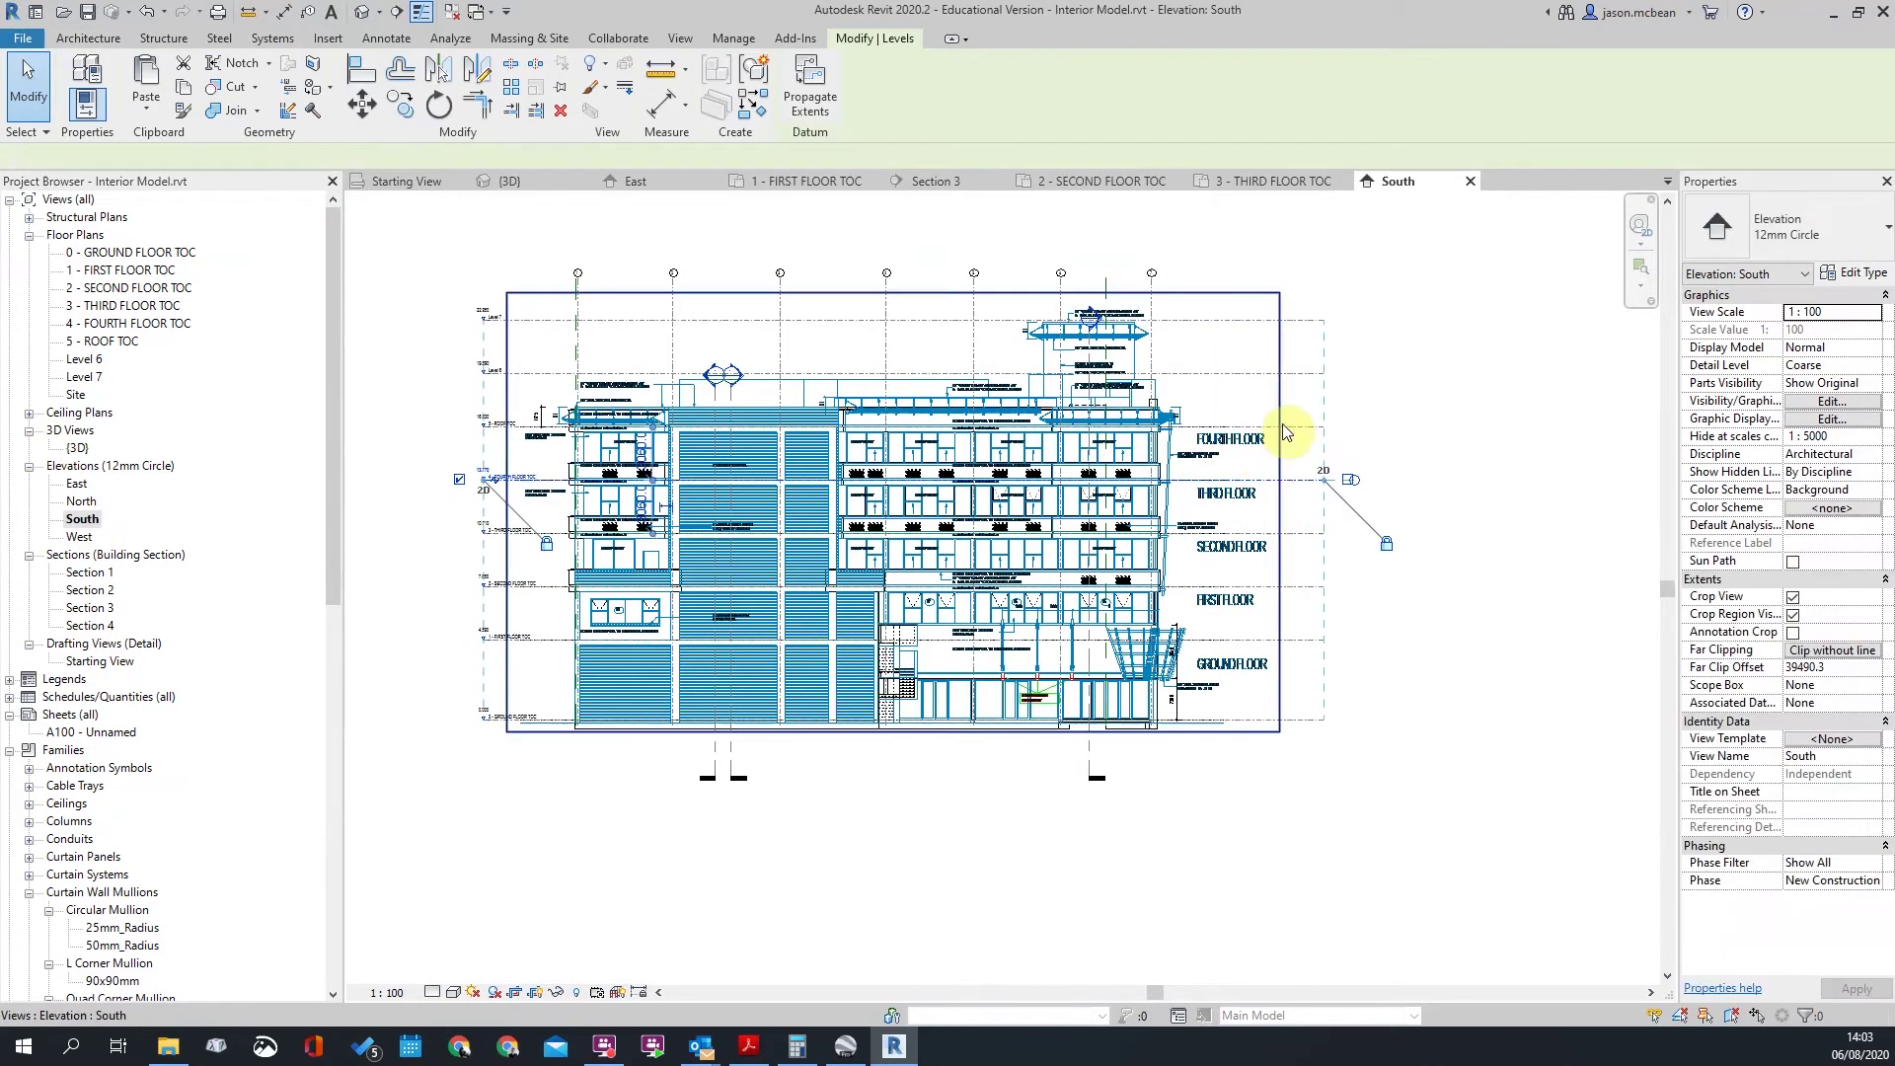
pyautogui.press('Escape')
pyautogui.click(1242, 500)
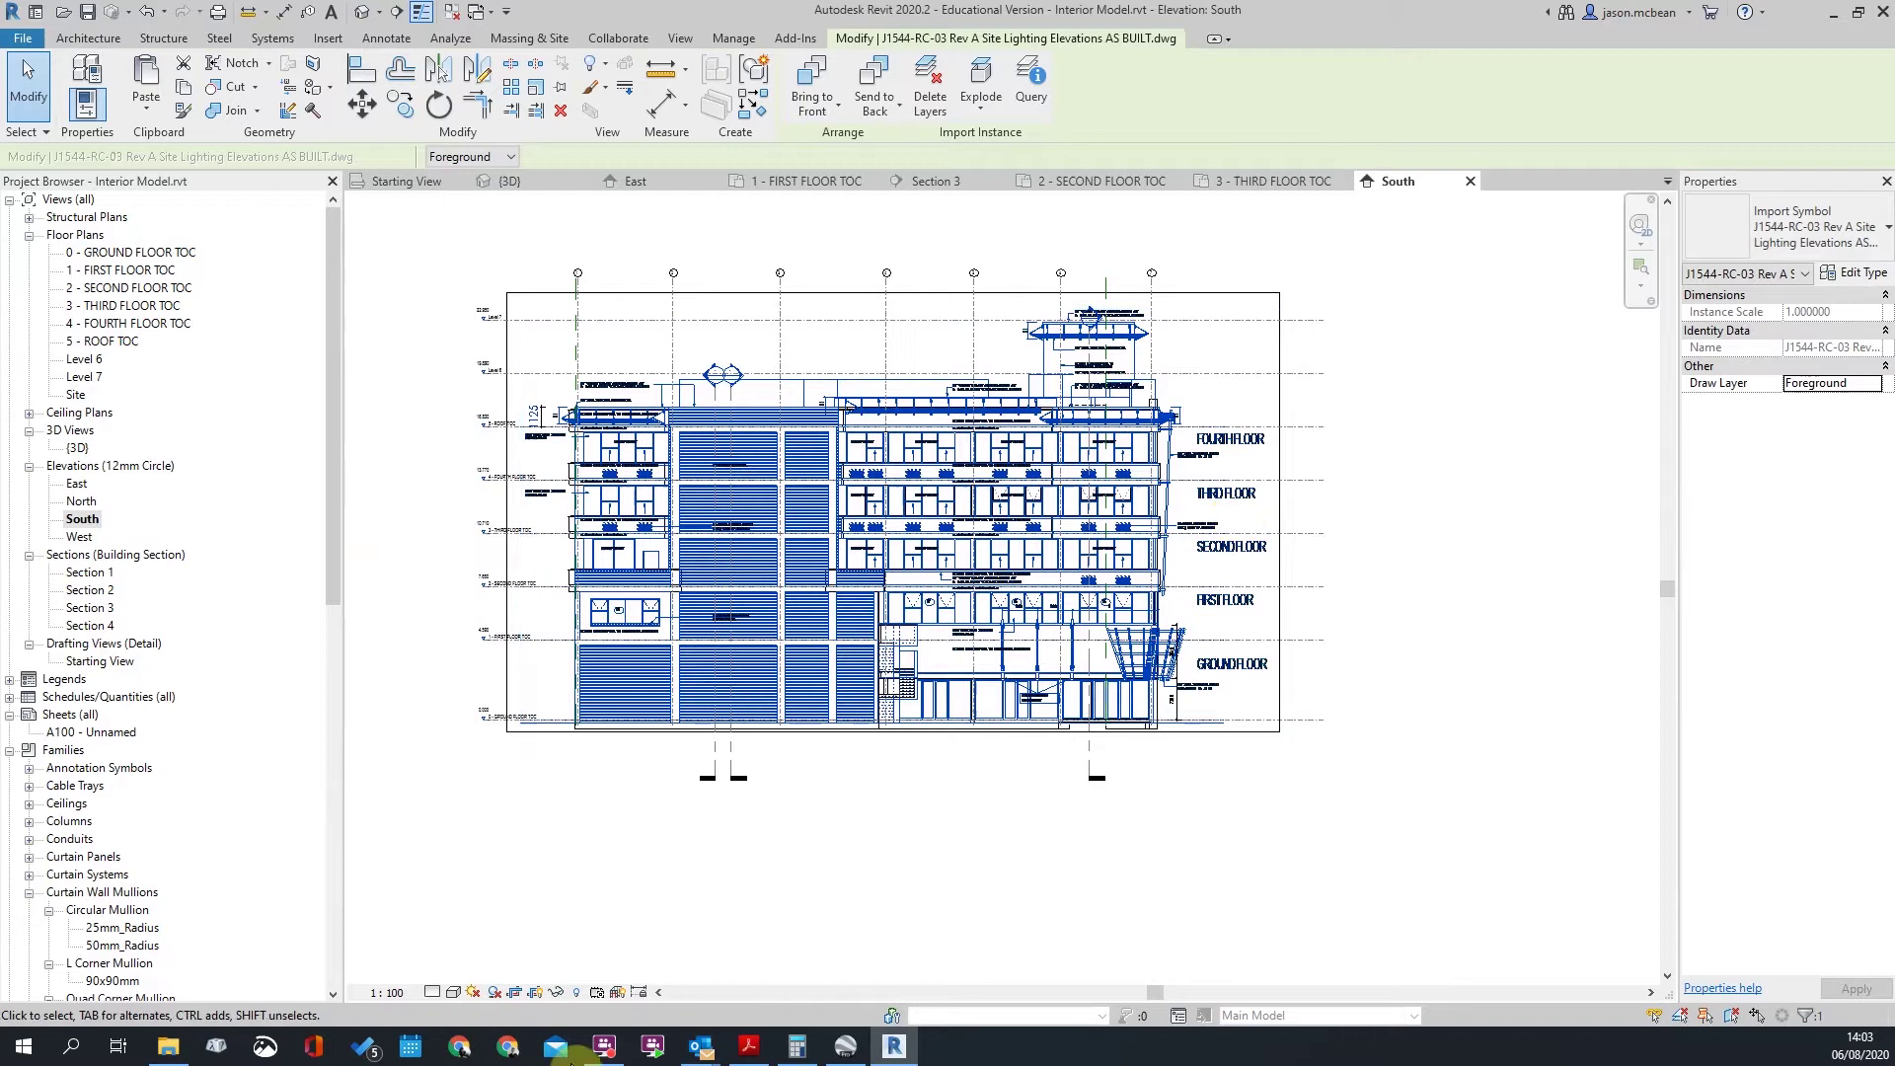
pyautogui.click(556, 992)
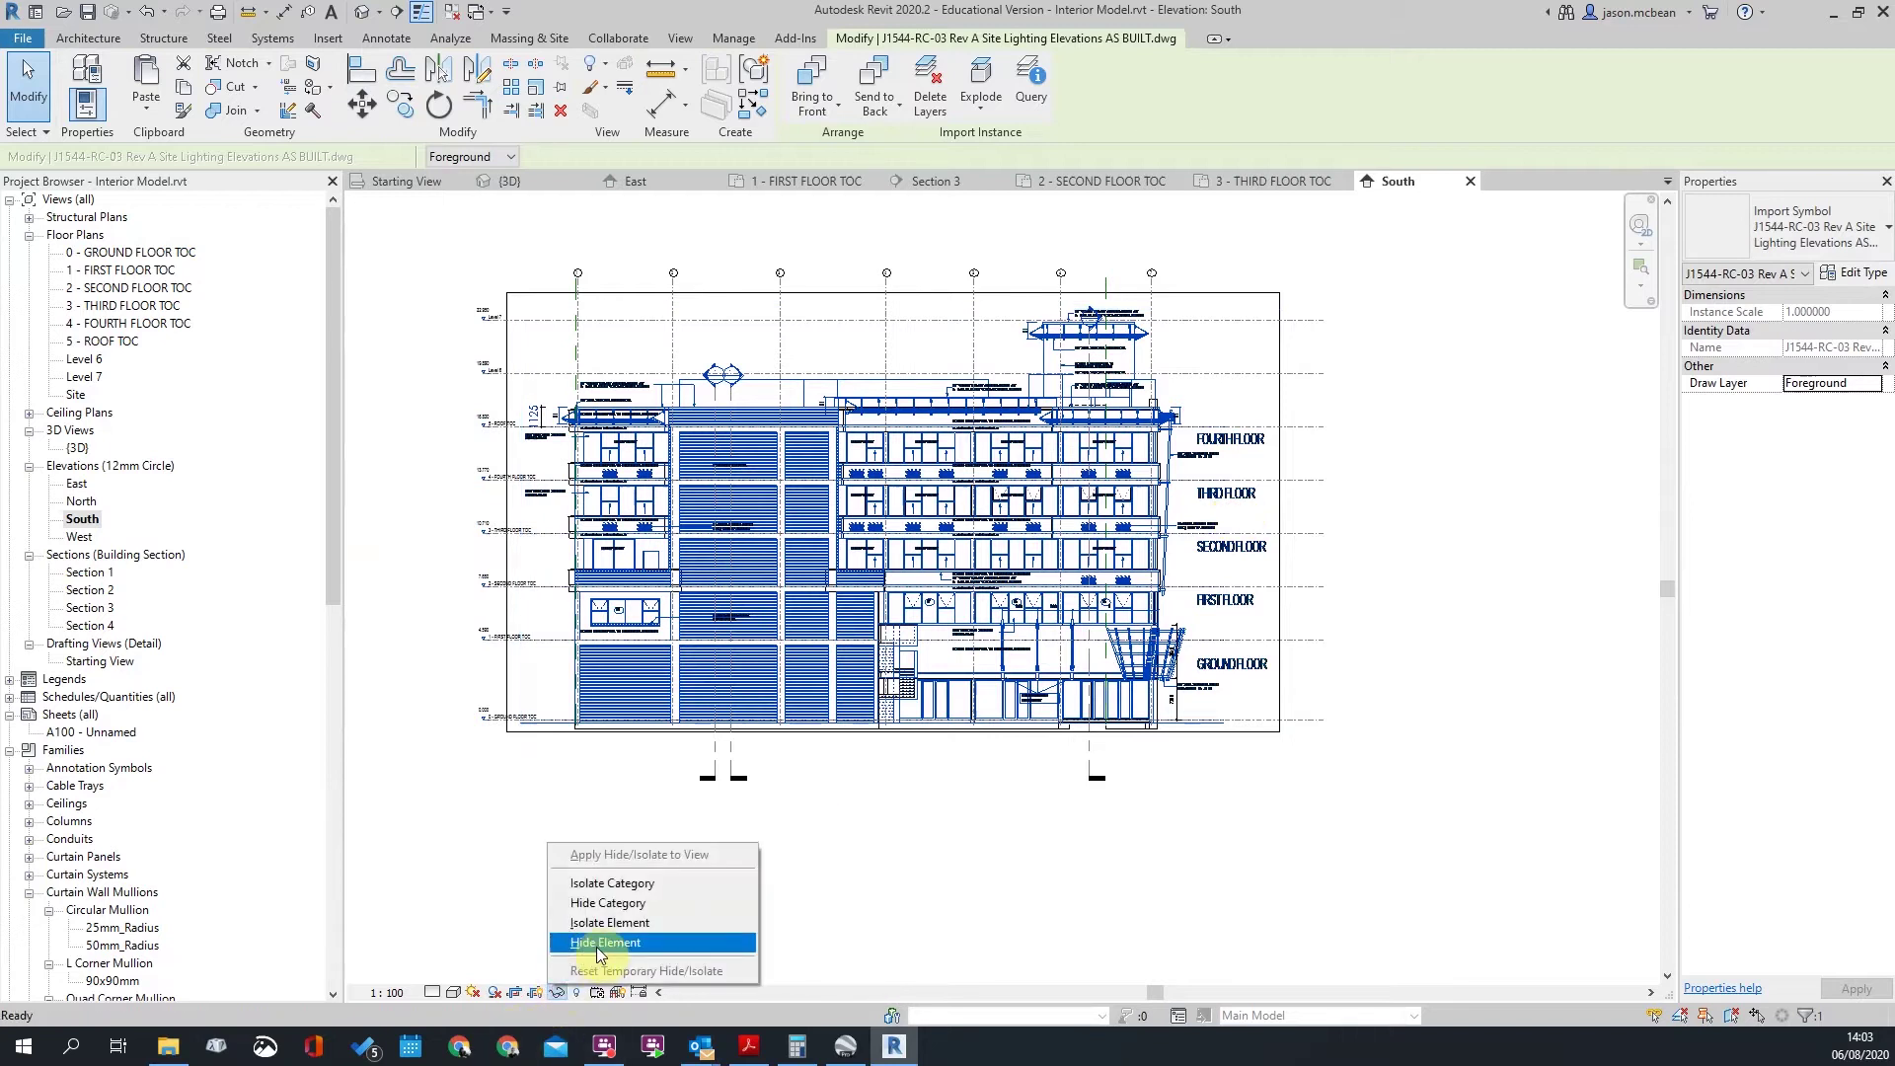
pyautogui.click(599, 942)
# Step: Add a midpoint horizontal curtain grid to the five-panel curtain wall, using All Except Picked to leave out the first, third and fifth panels
pyautogui.scroll(6, 1066, 493)
pyautogui.moveTo(1096, 413); pyautogui.dragTo(1199, 437, button='middle')
pyautogui.scroll(1, 901, 465)
pyautogui.moveTo(1005, 501); pyautogui.dragTo(833, 501, button='middle')
pyautogui.scroll(-2, 1338, 497)
pyautogui.scroll(2, 869, 464)
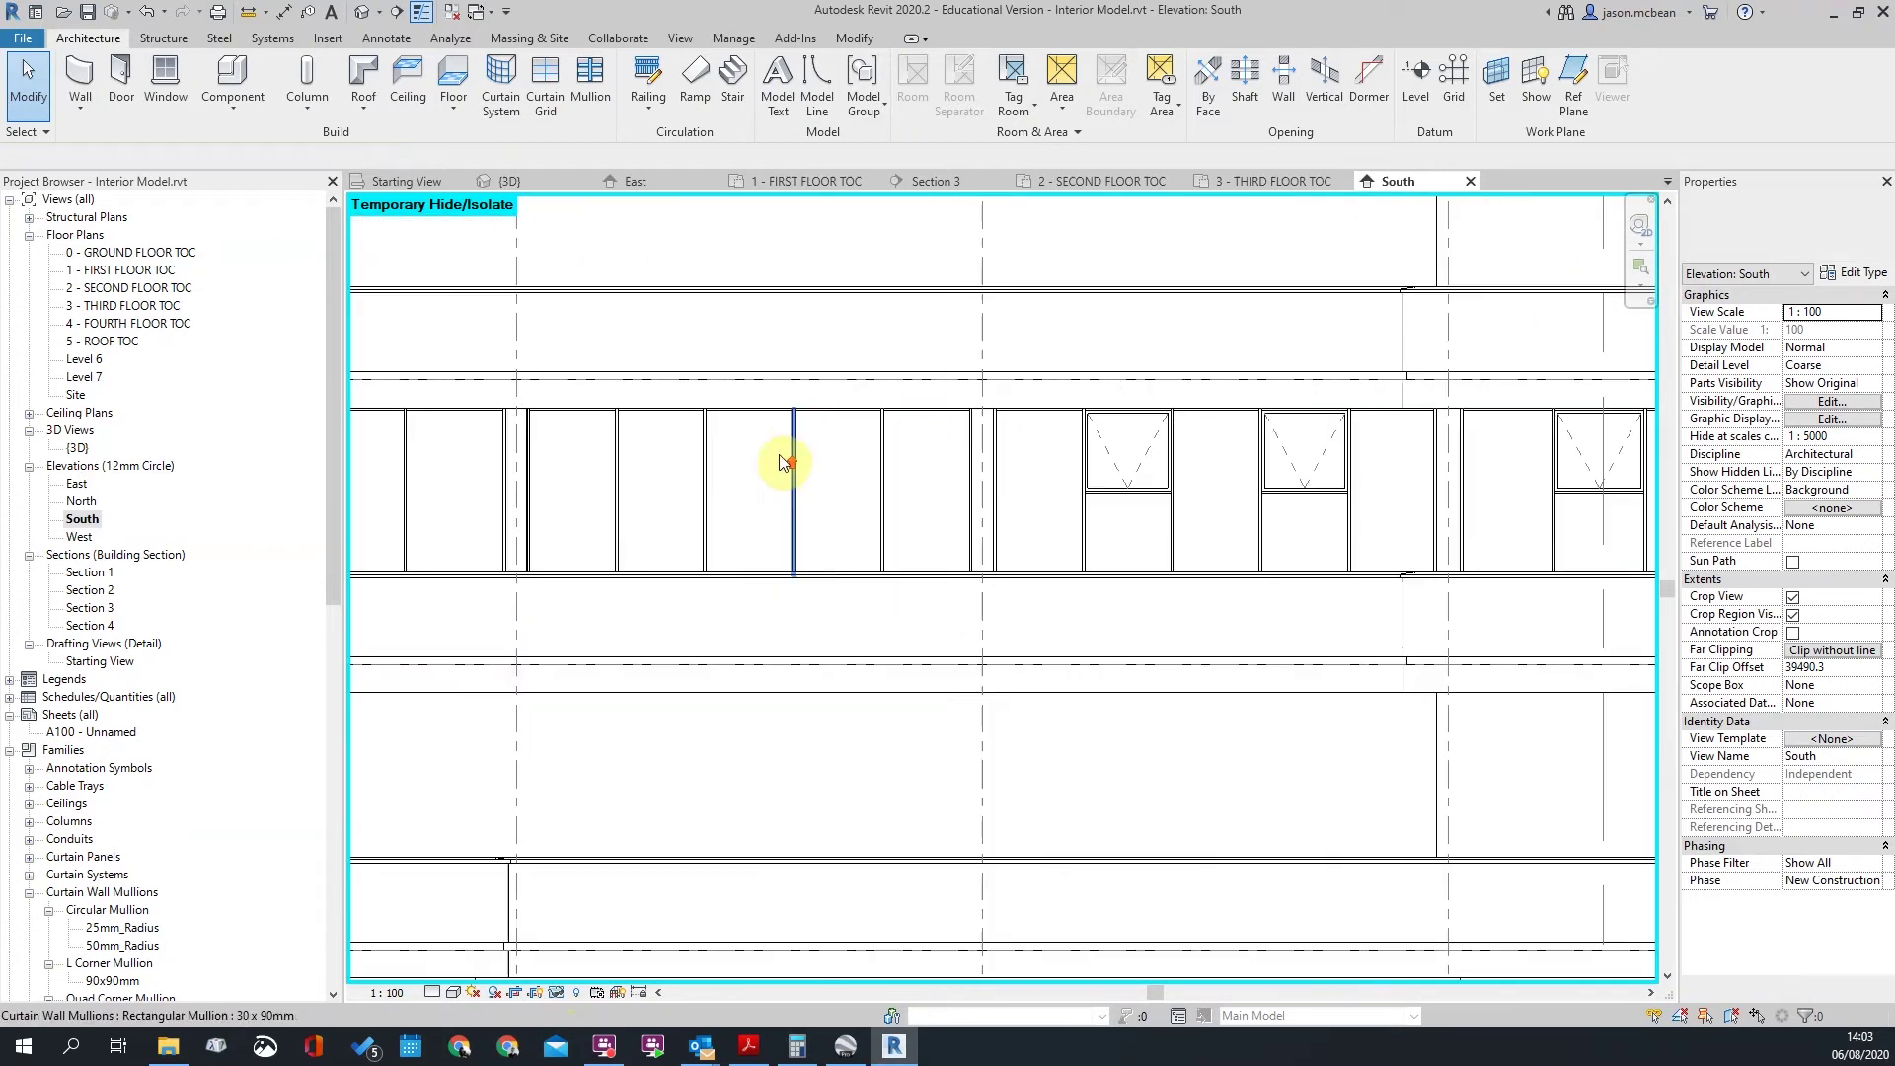
pyautogui.click(529, 91)
pyautogui.click(919, 89)
pyautogui.scroll(-1, 1226, 407)
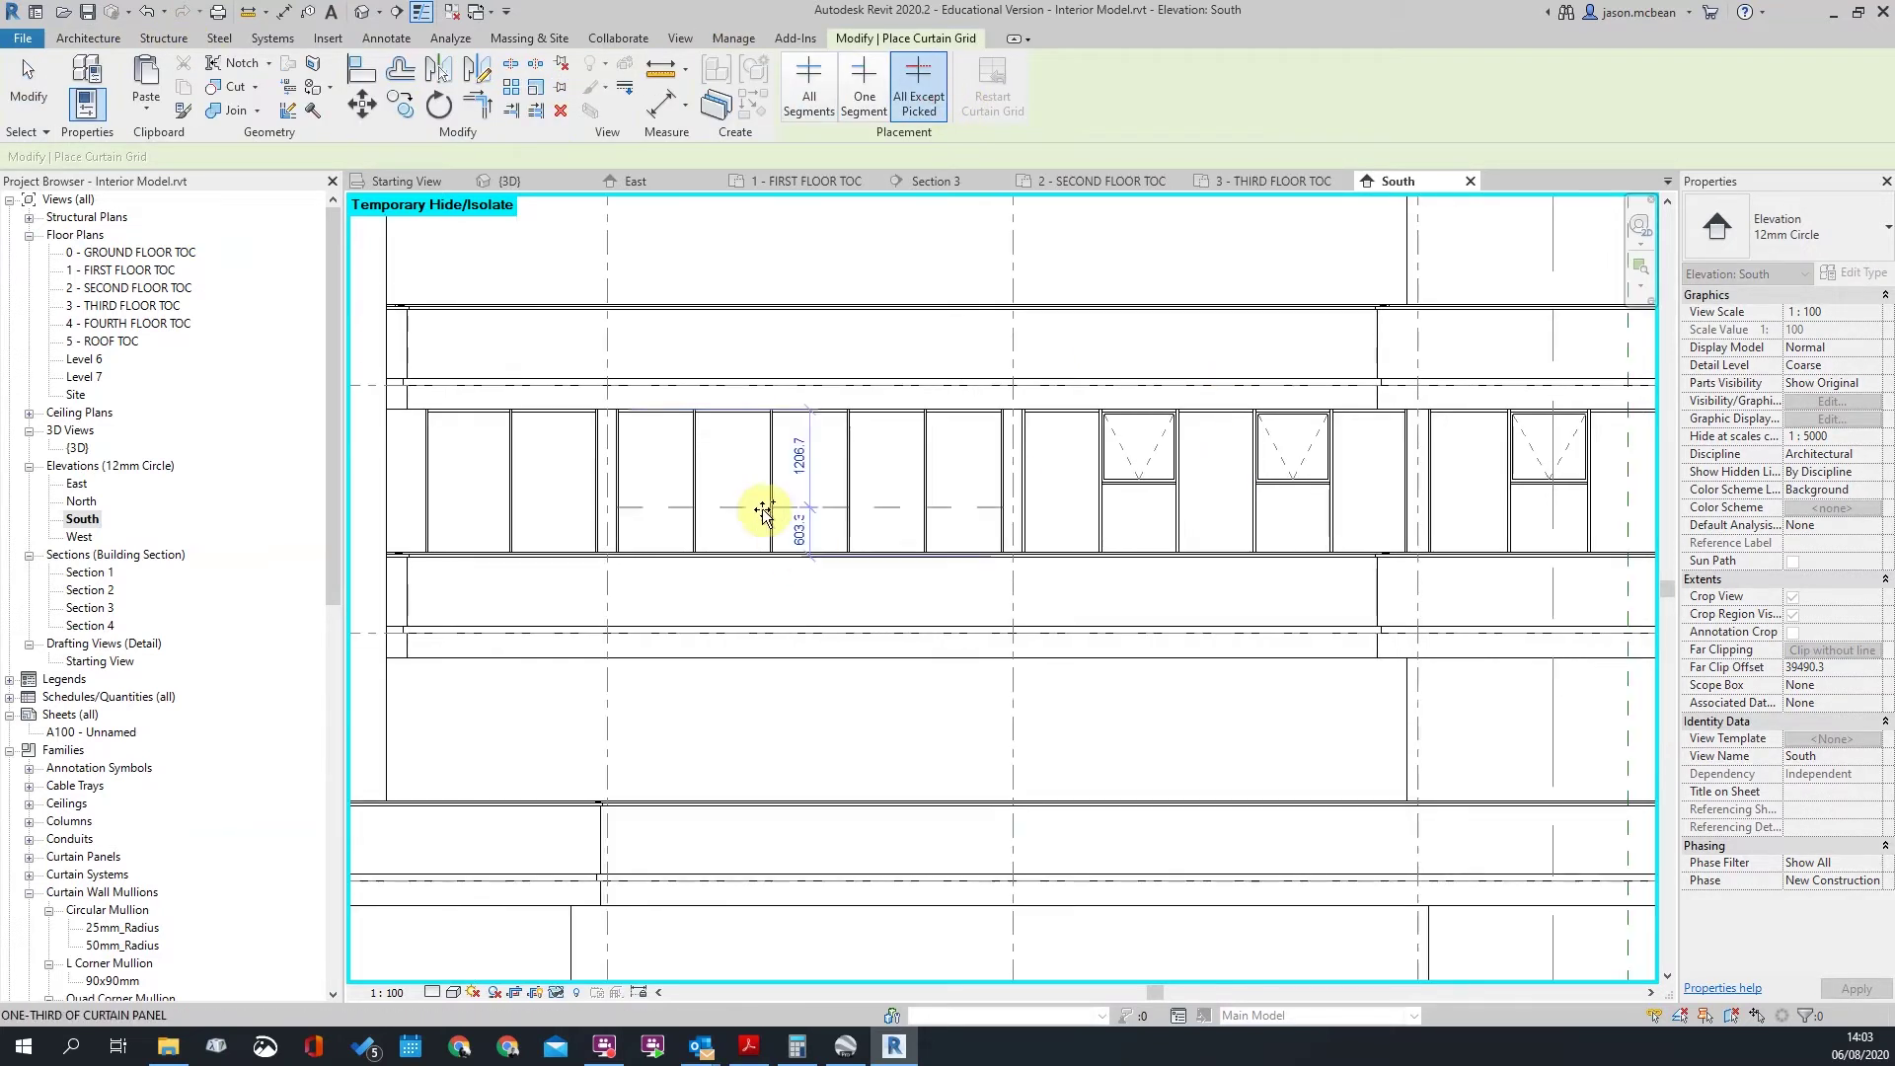
pyautogui.click(694, 489)
pyautogui.scroll(2, 736, 491)
pyautogui.click(866, 482)
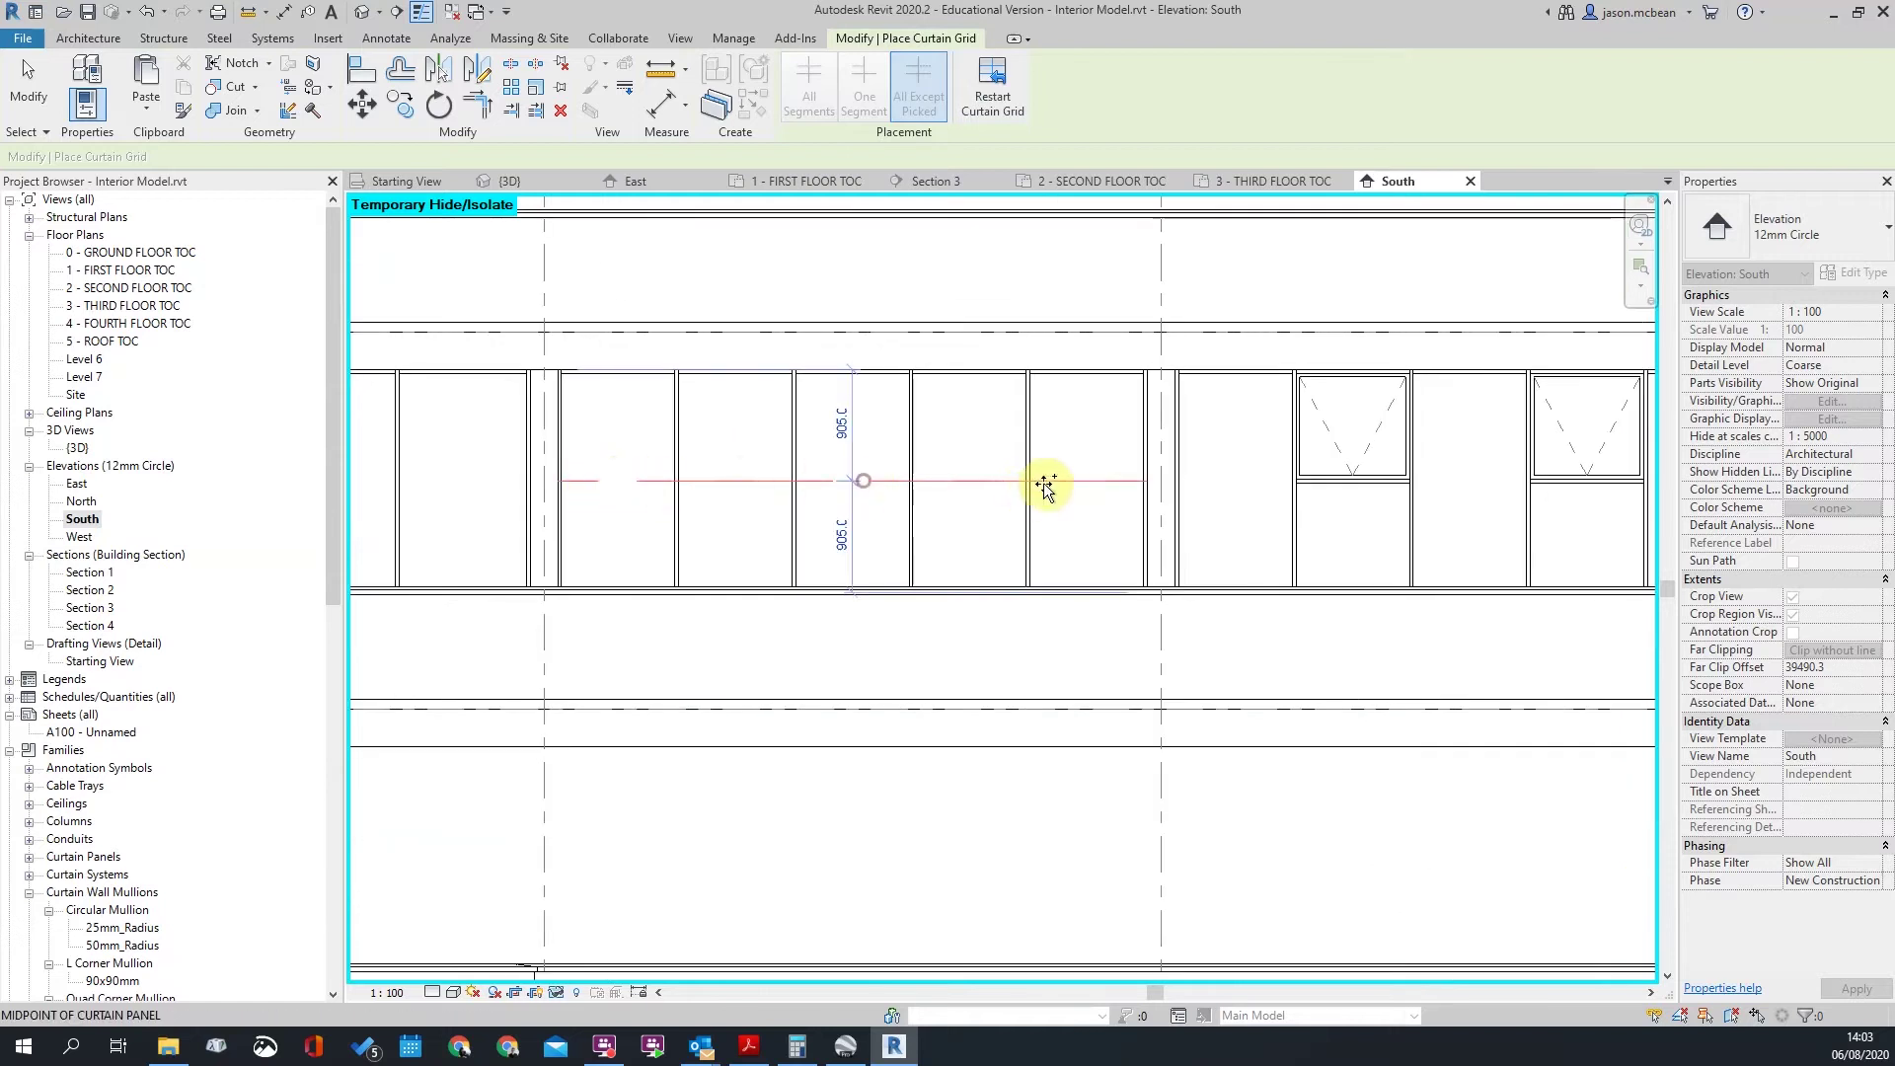
pyautogui.press('Return')
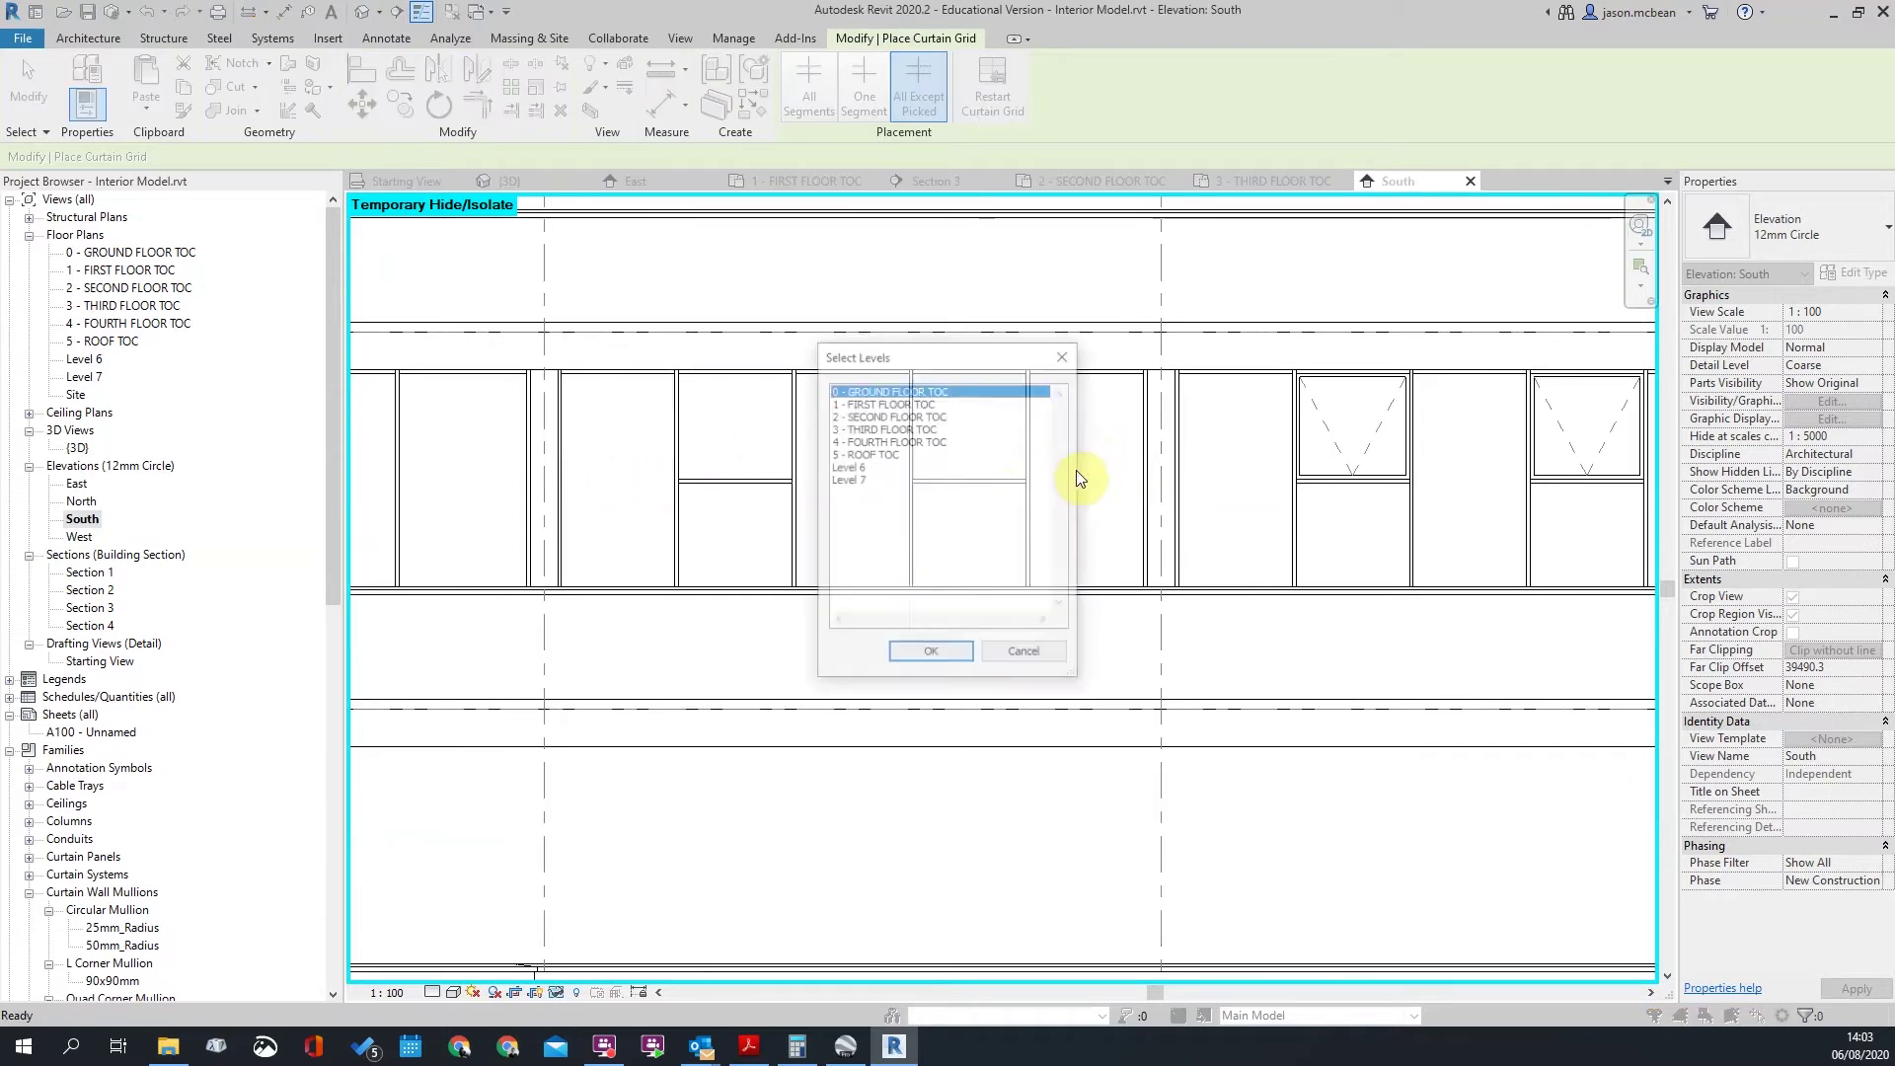
pyautogui.click(934, 654)
# Step: Add a one-segment horizontal curtain grid at the midpoint of the second panel in the westernmost curtain wall
pyautogui.scroll(-2, 1006, 523)
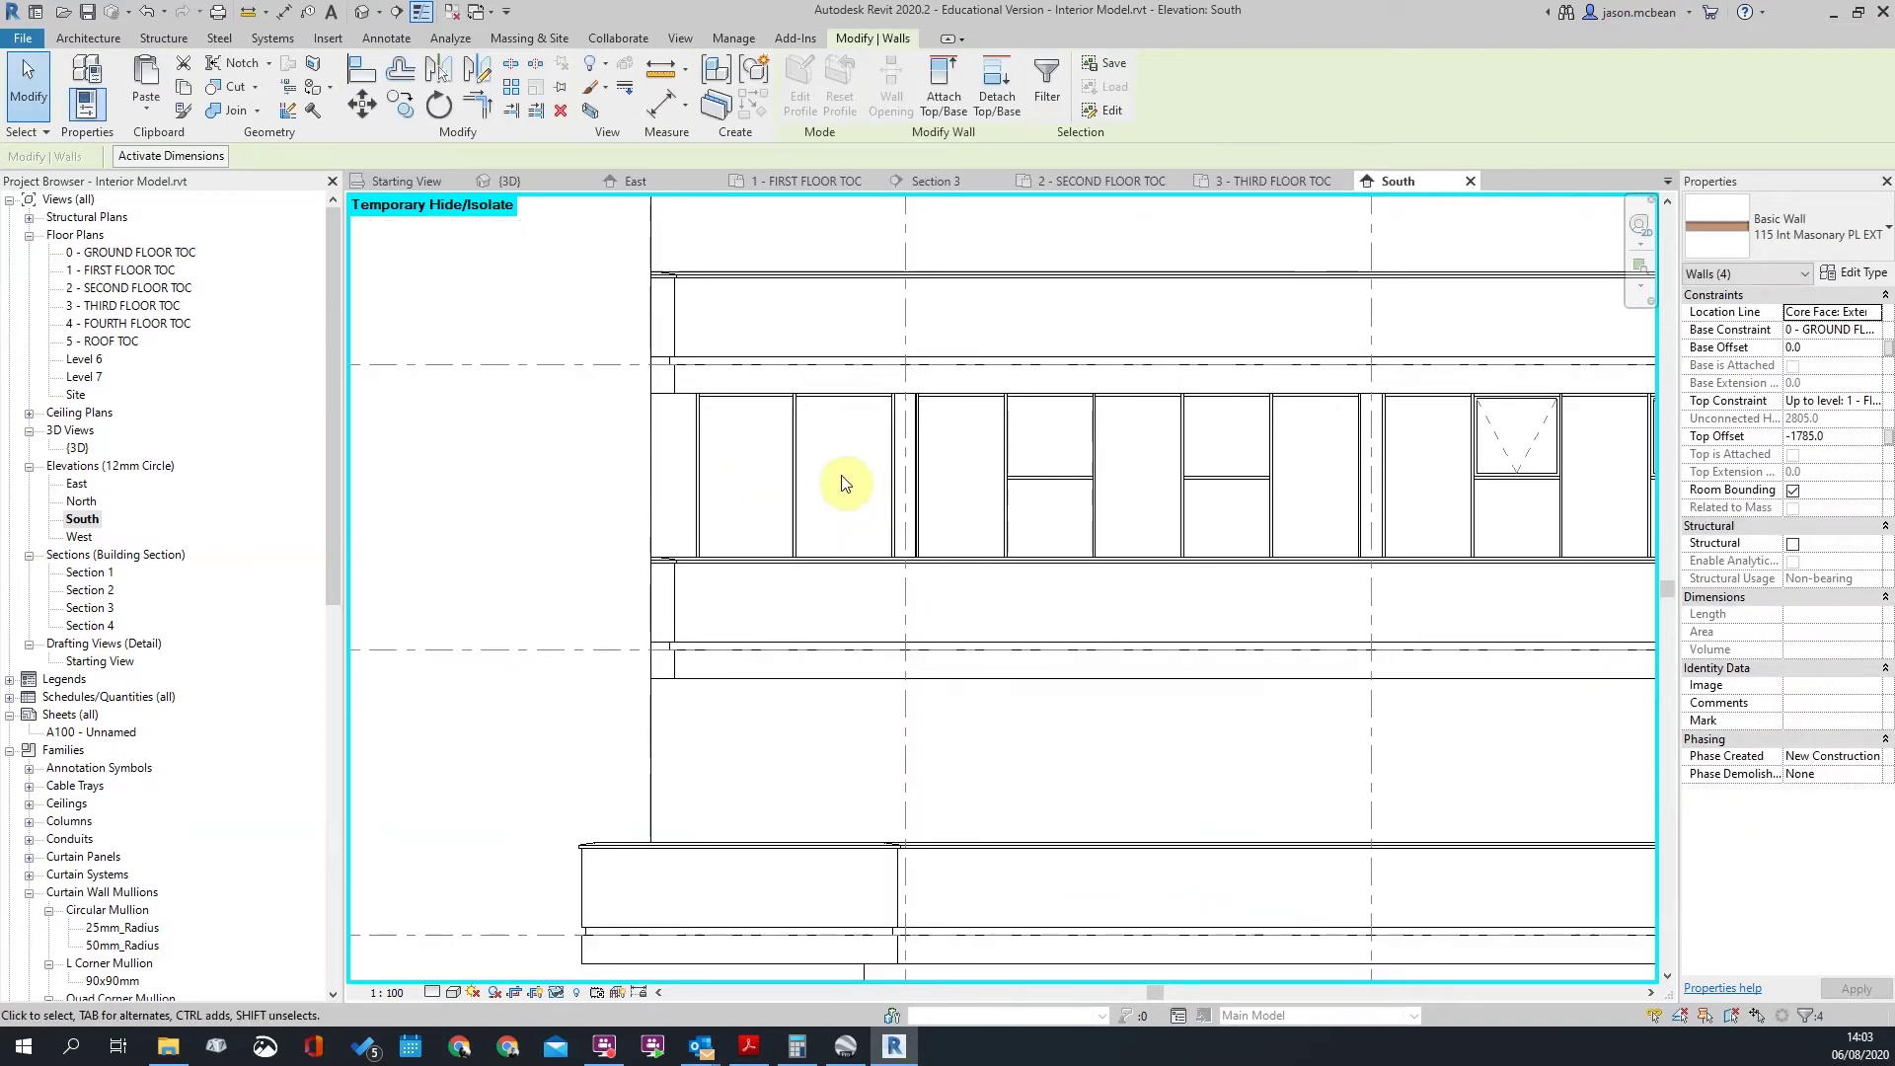
pyautogui.click(83, 41)
pyautogui.click(547, 81)
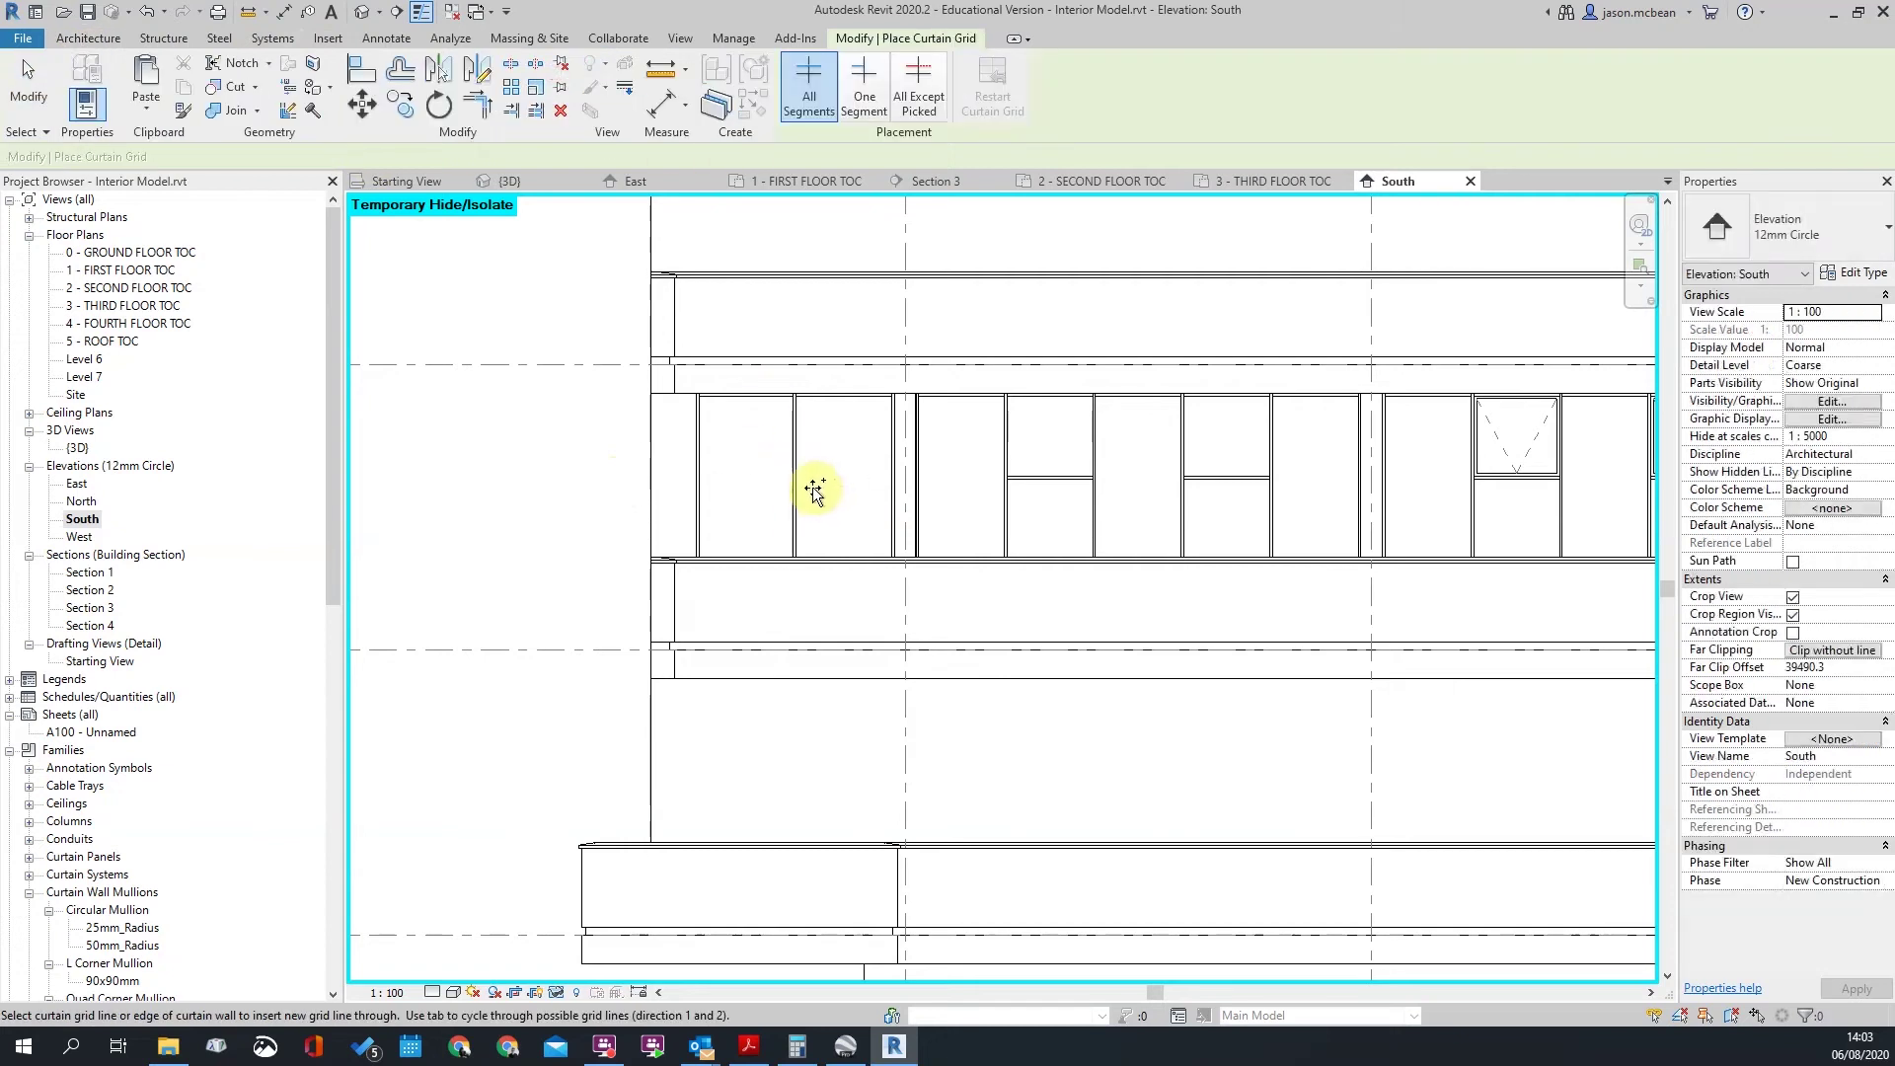
pyautogui.click(865, 87)
pyautogui.click(795, 477)
pyautogui.scroll(-2, 804, 427)
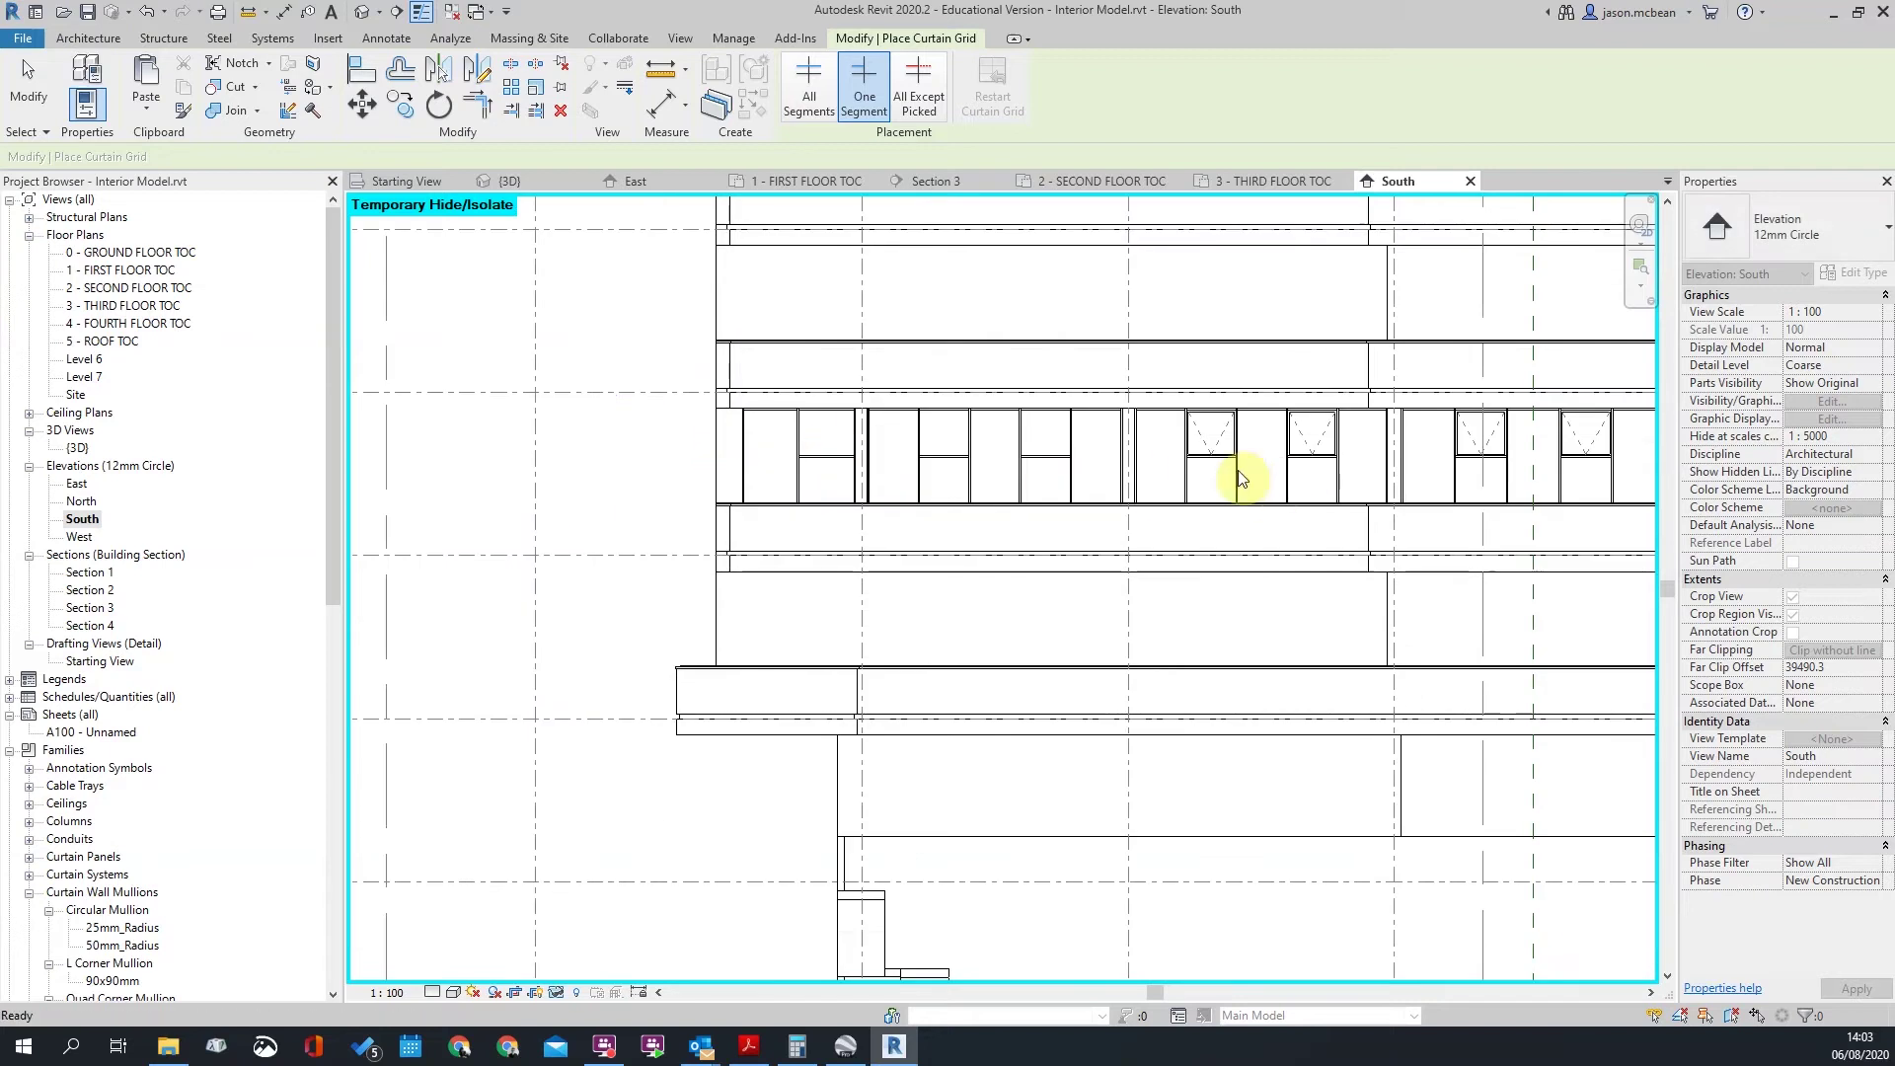
pyautogui.press('Escape')
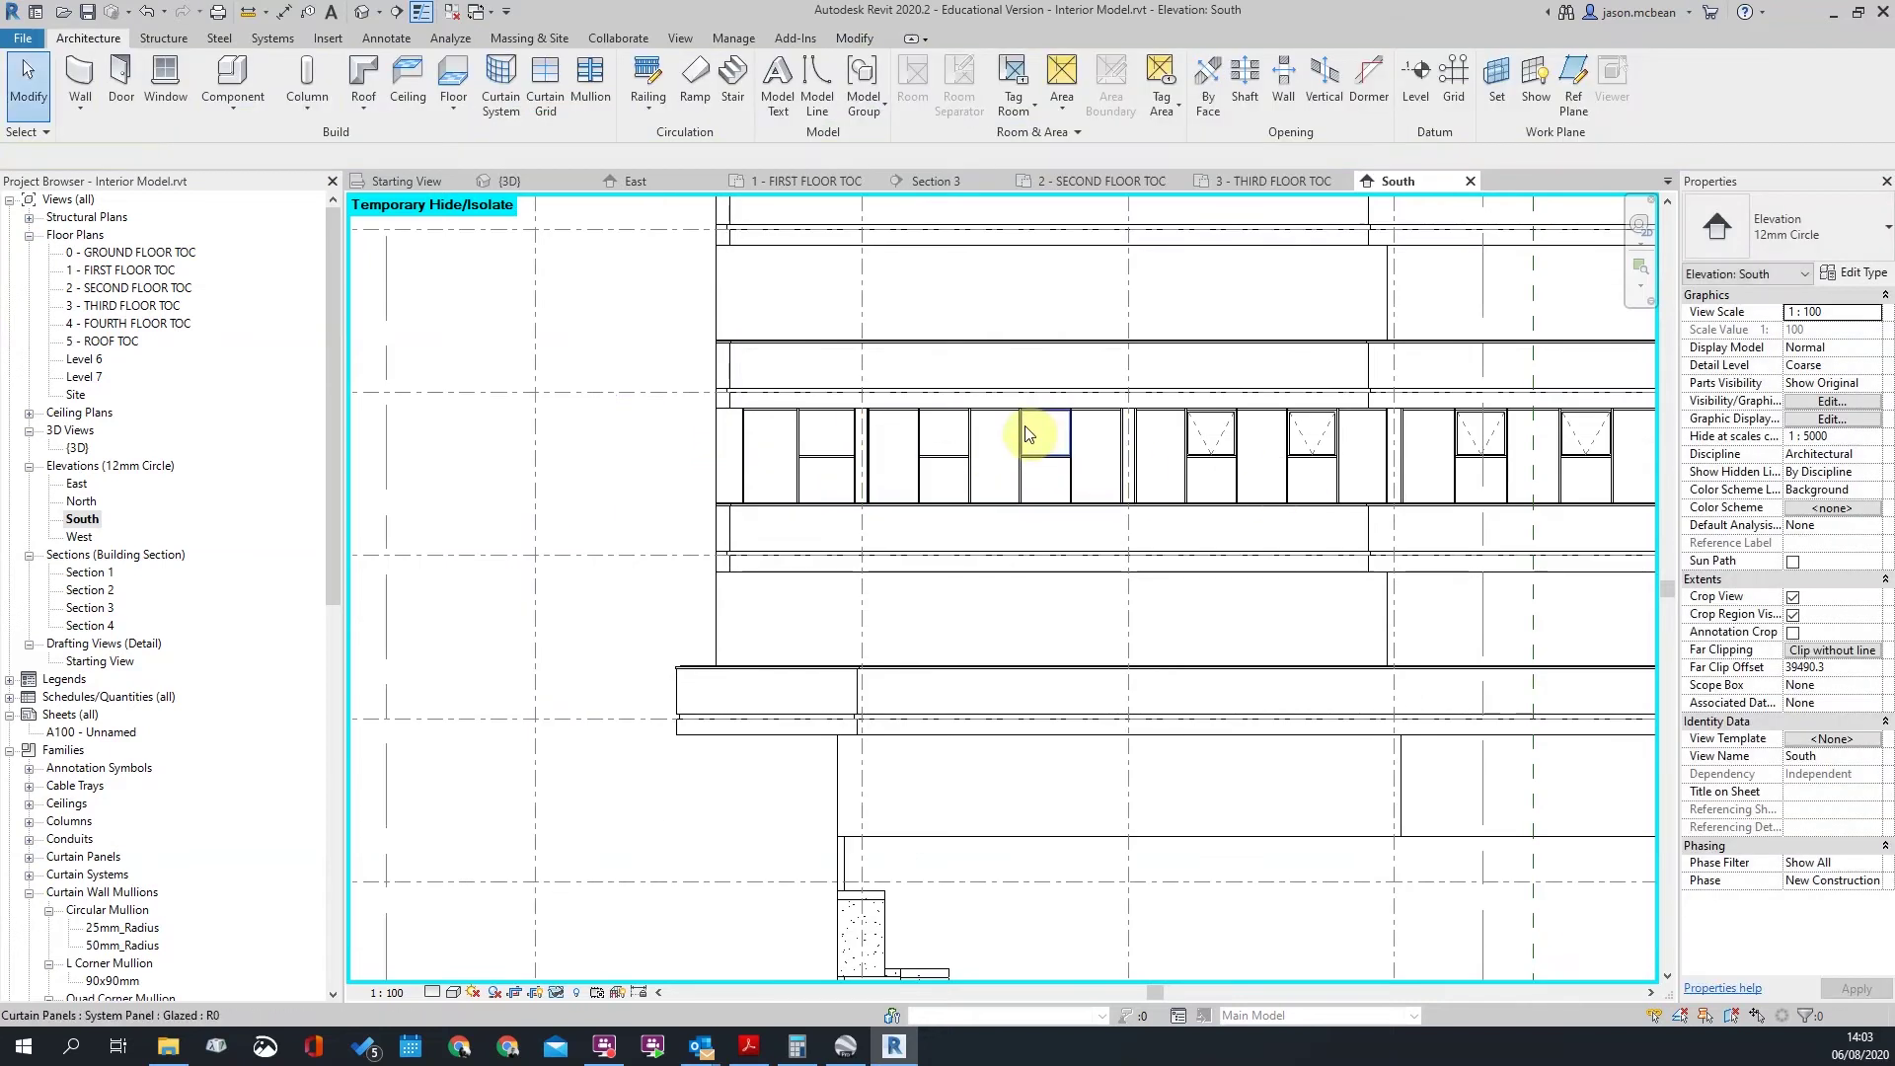
# Step: Change the three upper glazed panels in the two westernmost third-floor curtain walls to the Windows_Curtain_Wall type Metal_Aluminum-50_Thickness
pyautogui.click(746, 296)
pyautogui.press('Escape')
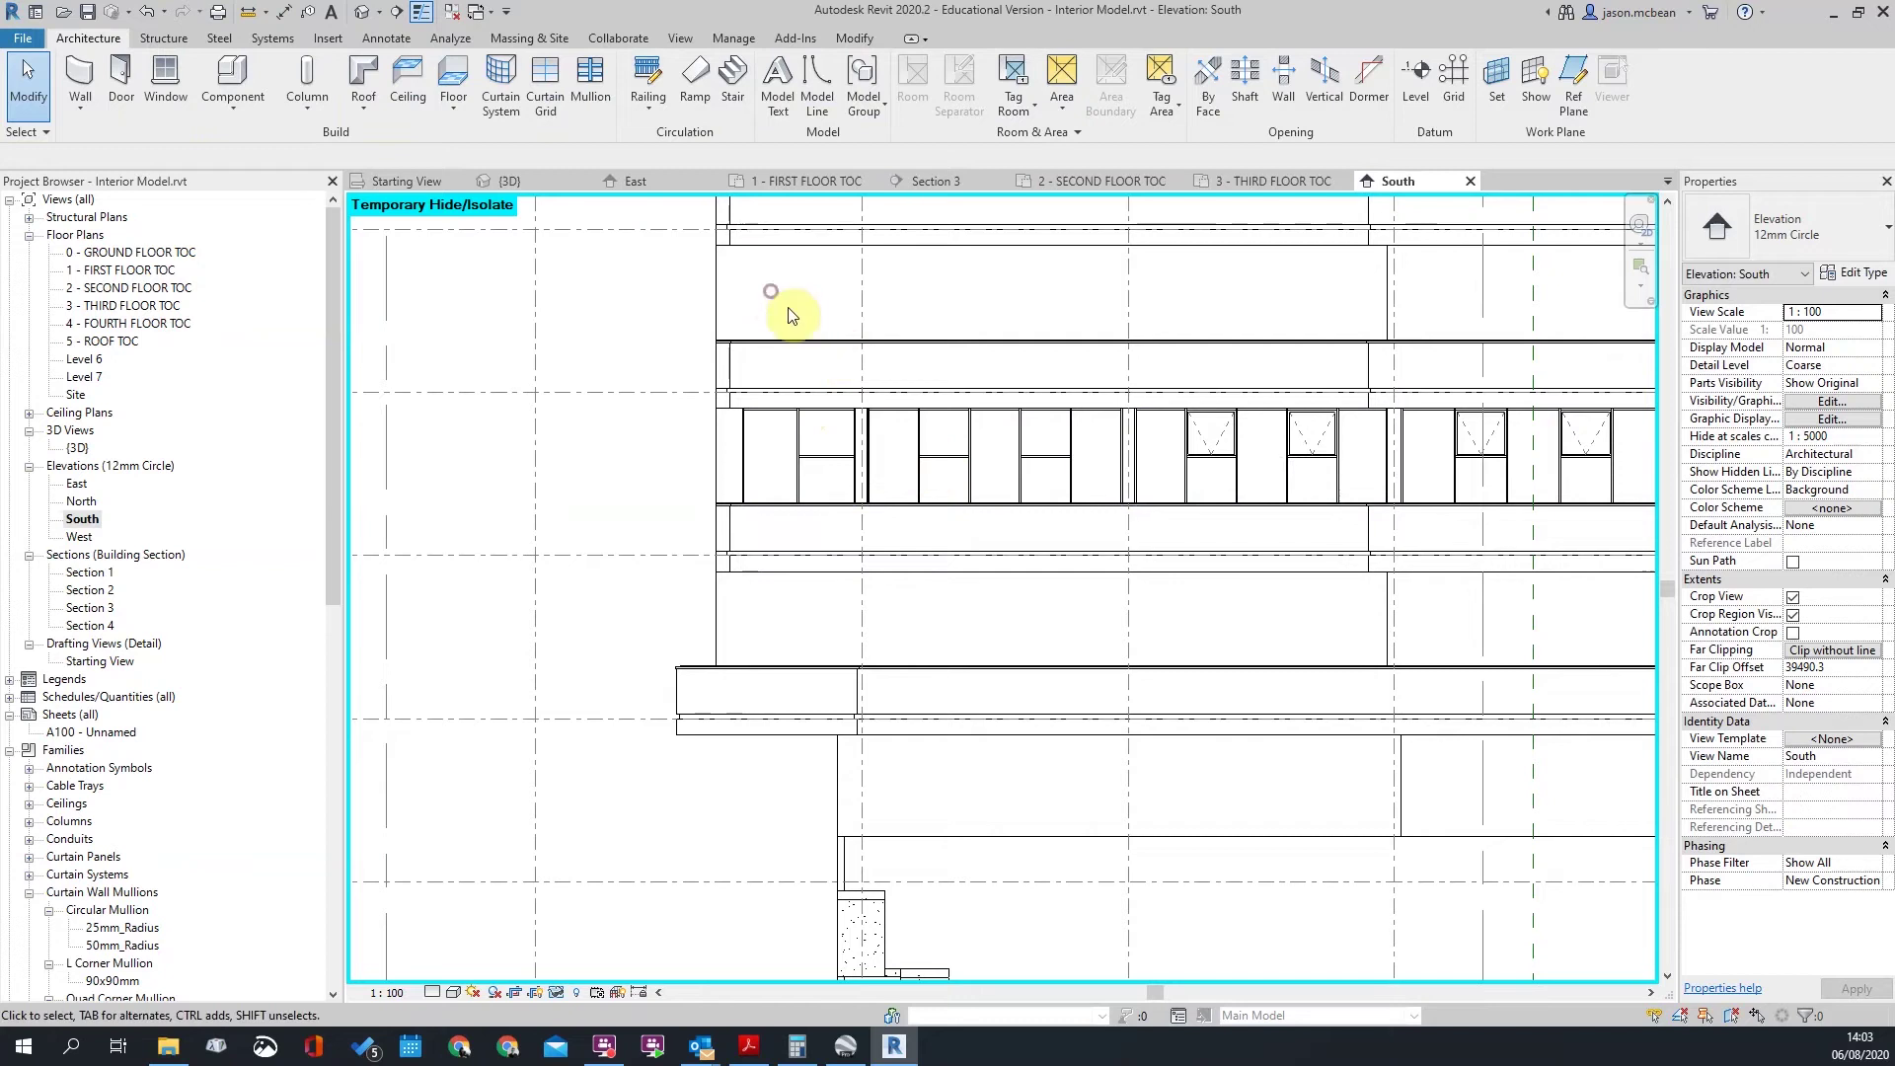
pyautogui.scroll(4, 803, 413)
pyautogui.moveTo(719, 393); pyautogui.dragTo(1459, 592)
pyautogui.scroll(-2, 1202, 583)
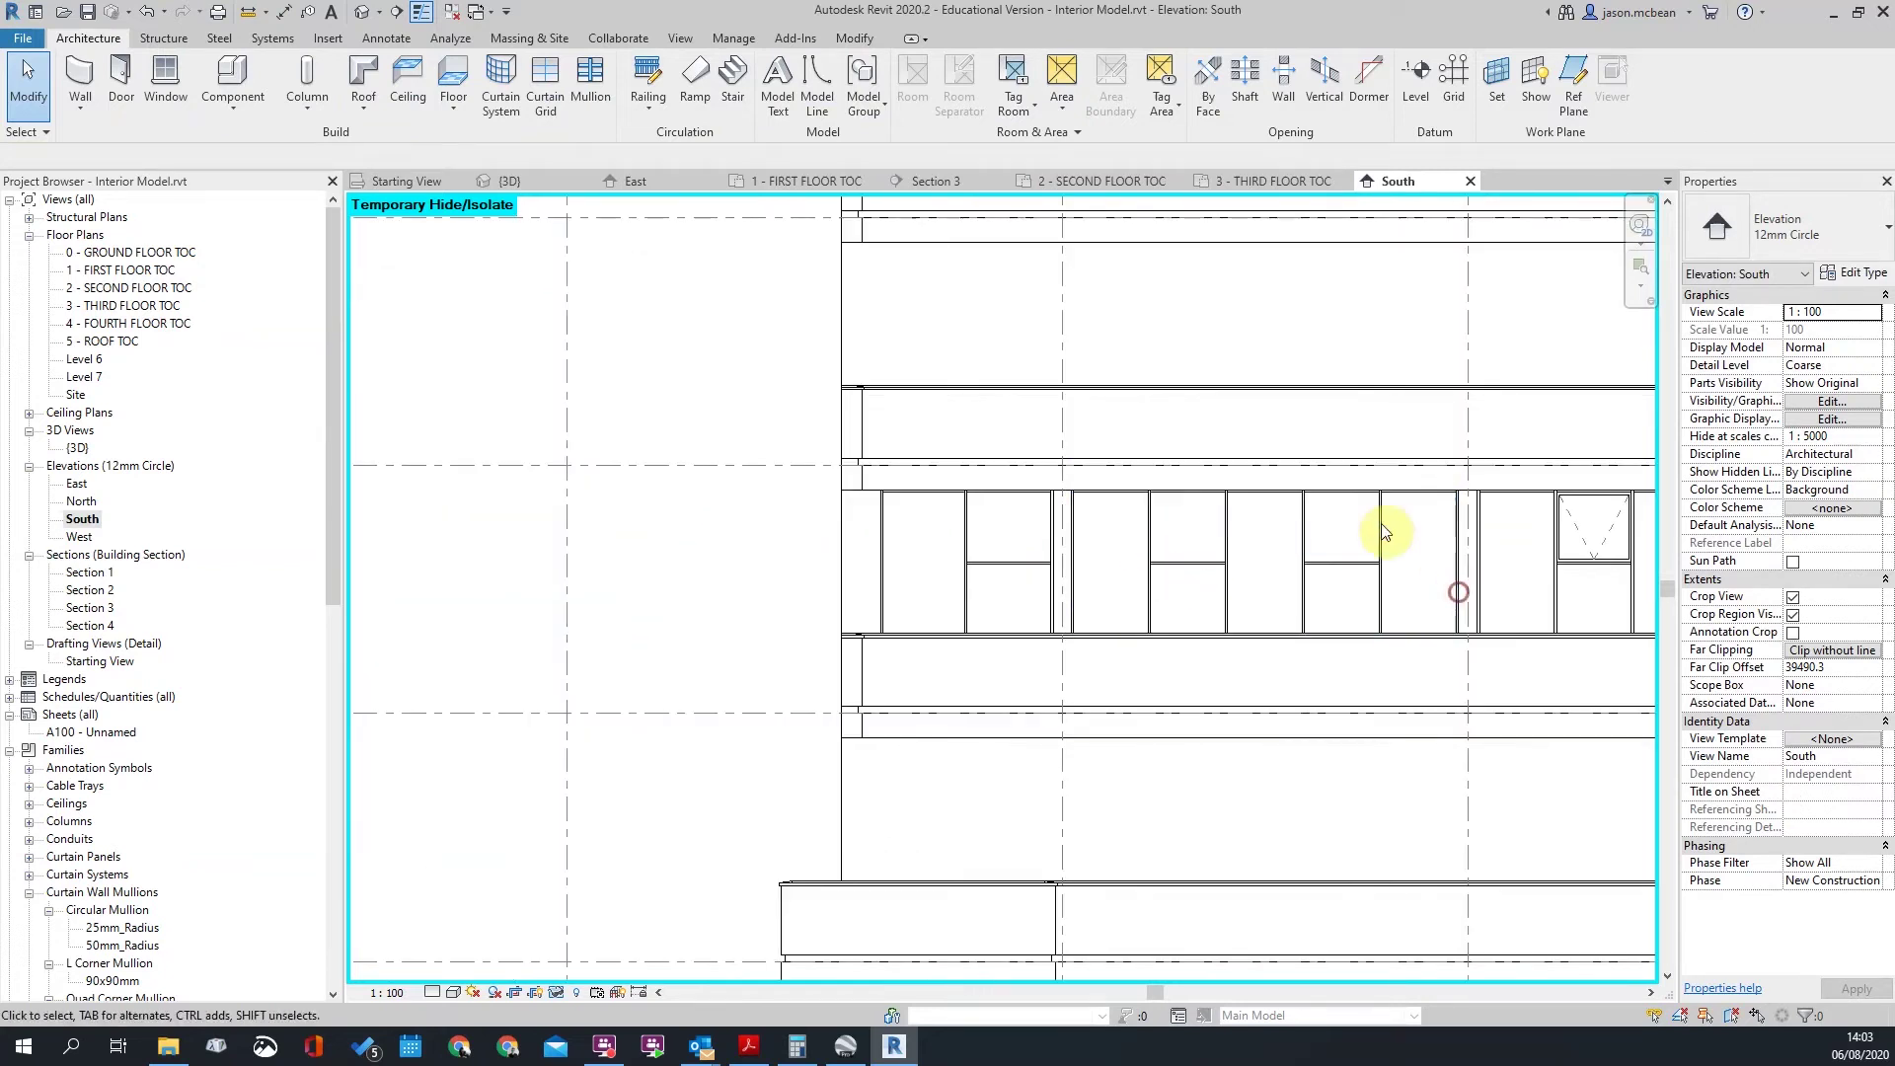
pyautogui.scroll(3, 1404, 536)
pyautogui.click(1403, 533)
pyautogui.press('Tab')
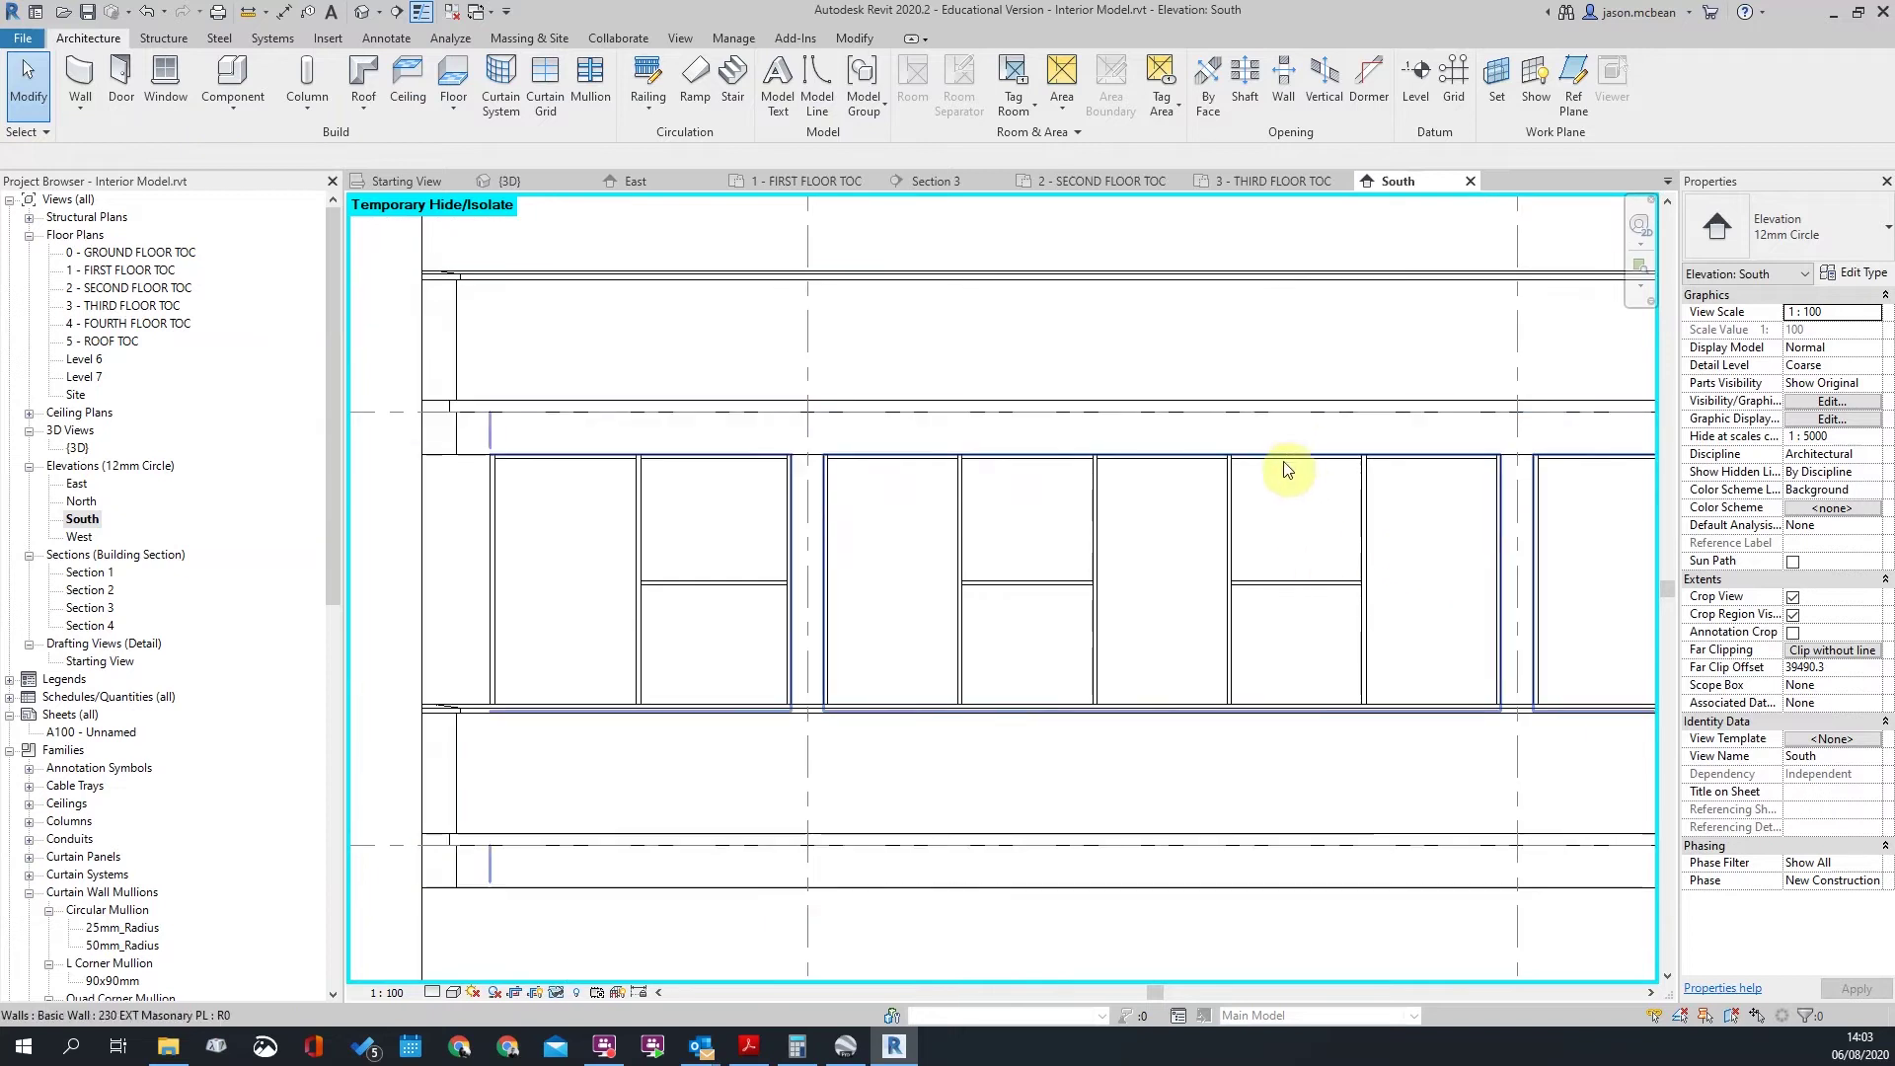
pyautogui.press('Tab')
pyautogui.click(1287, 470)
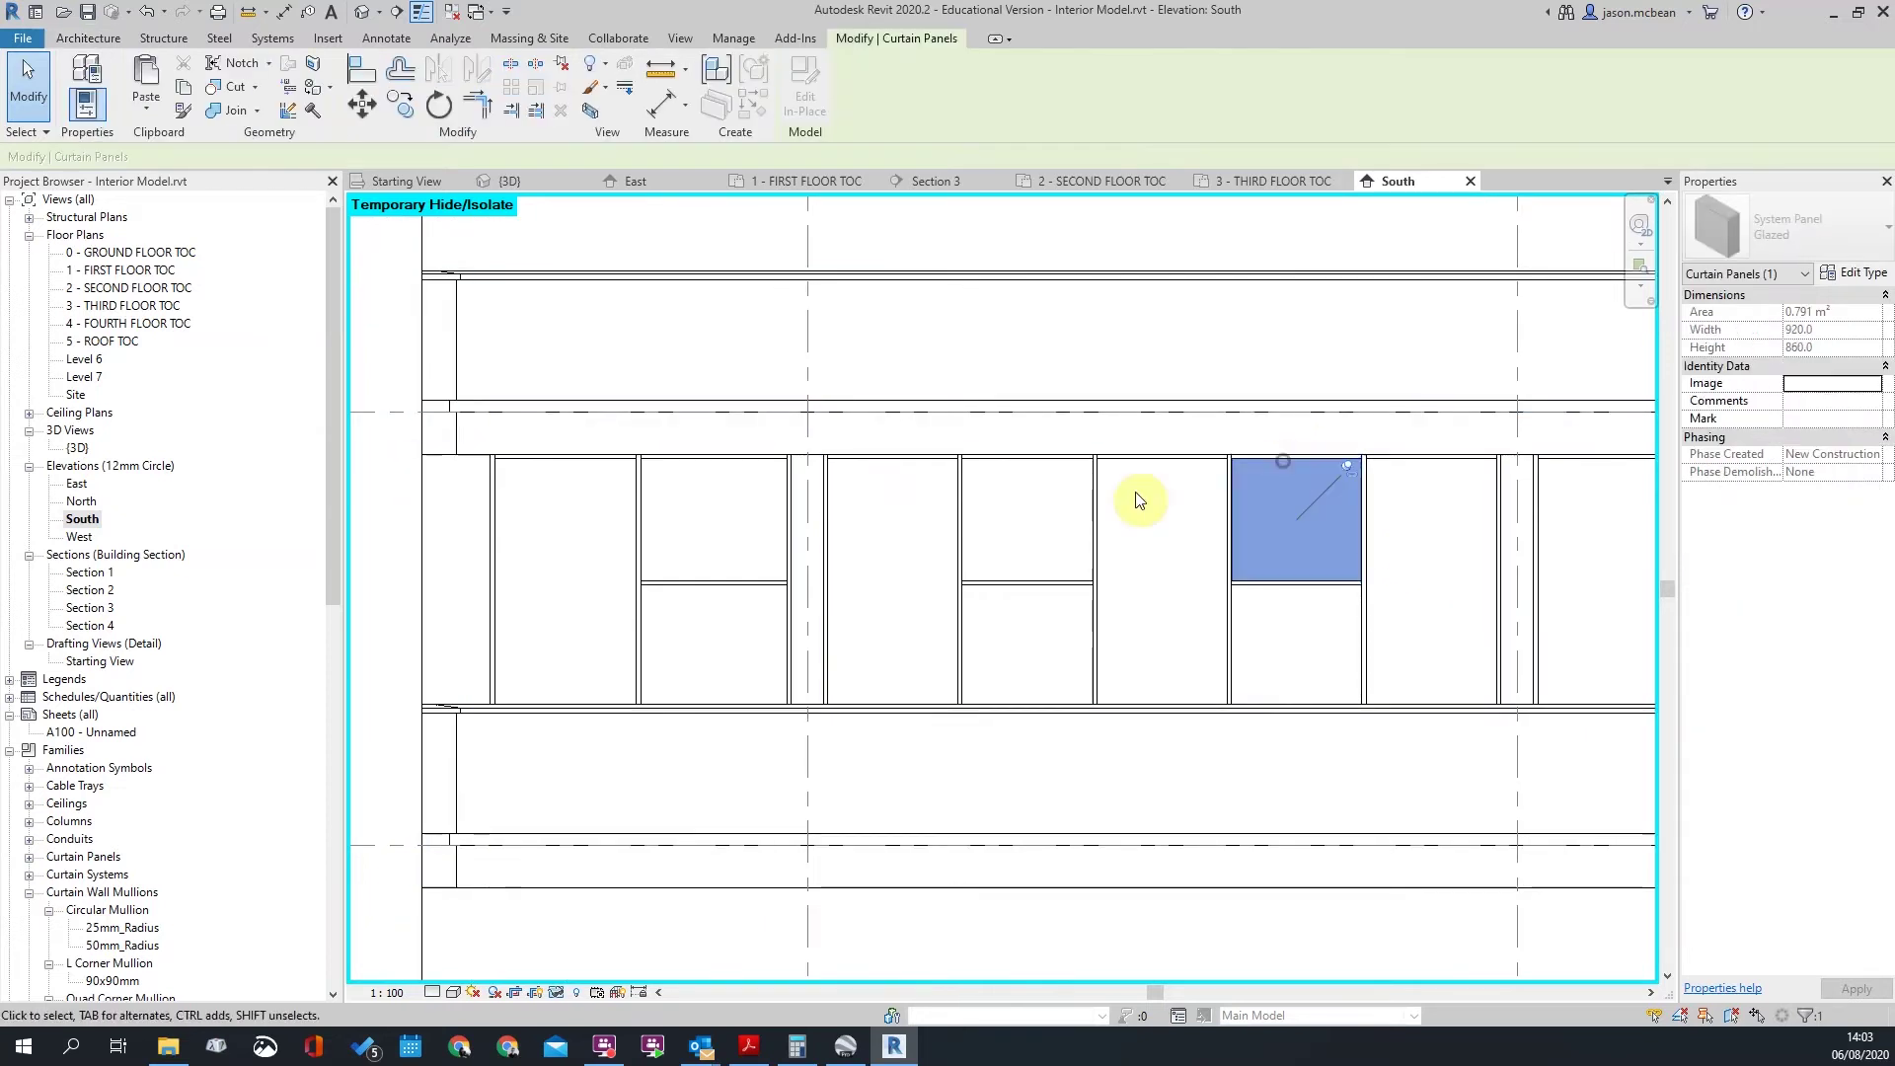
pyautogui.press('Tab')
pyautogui.press('Tab')
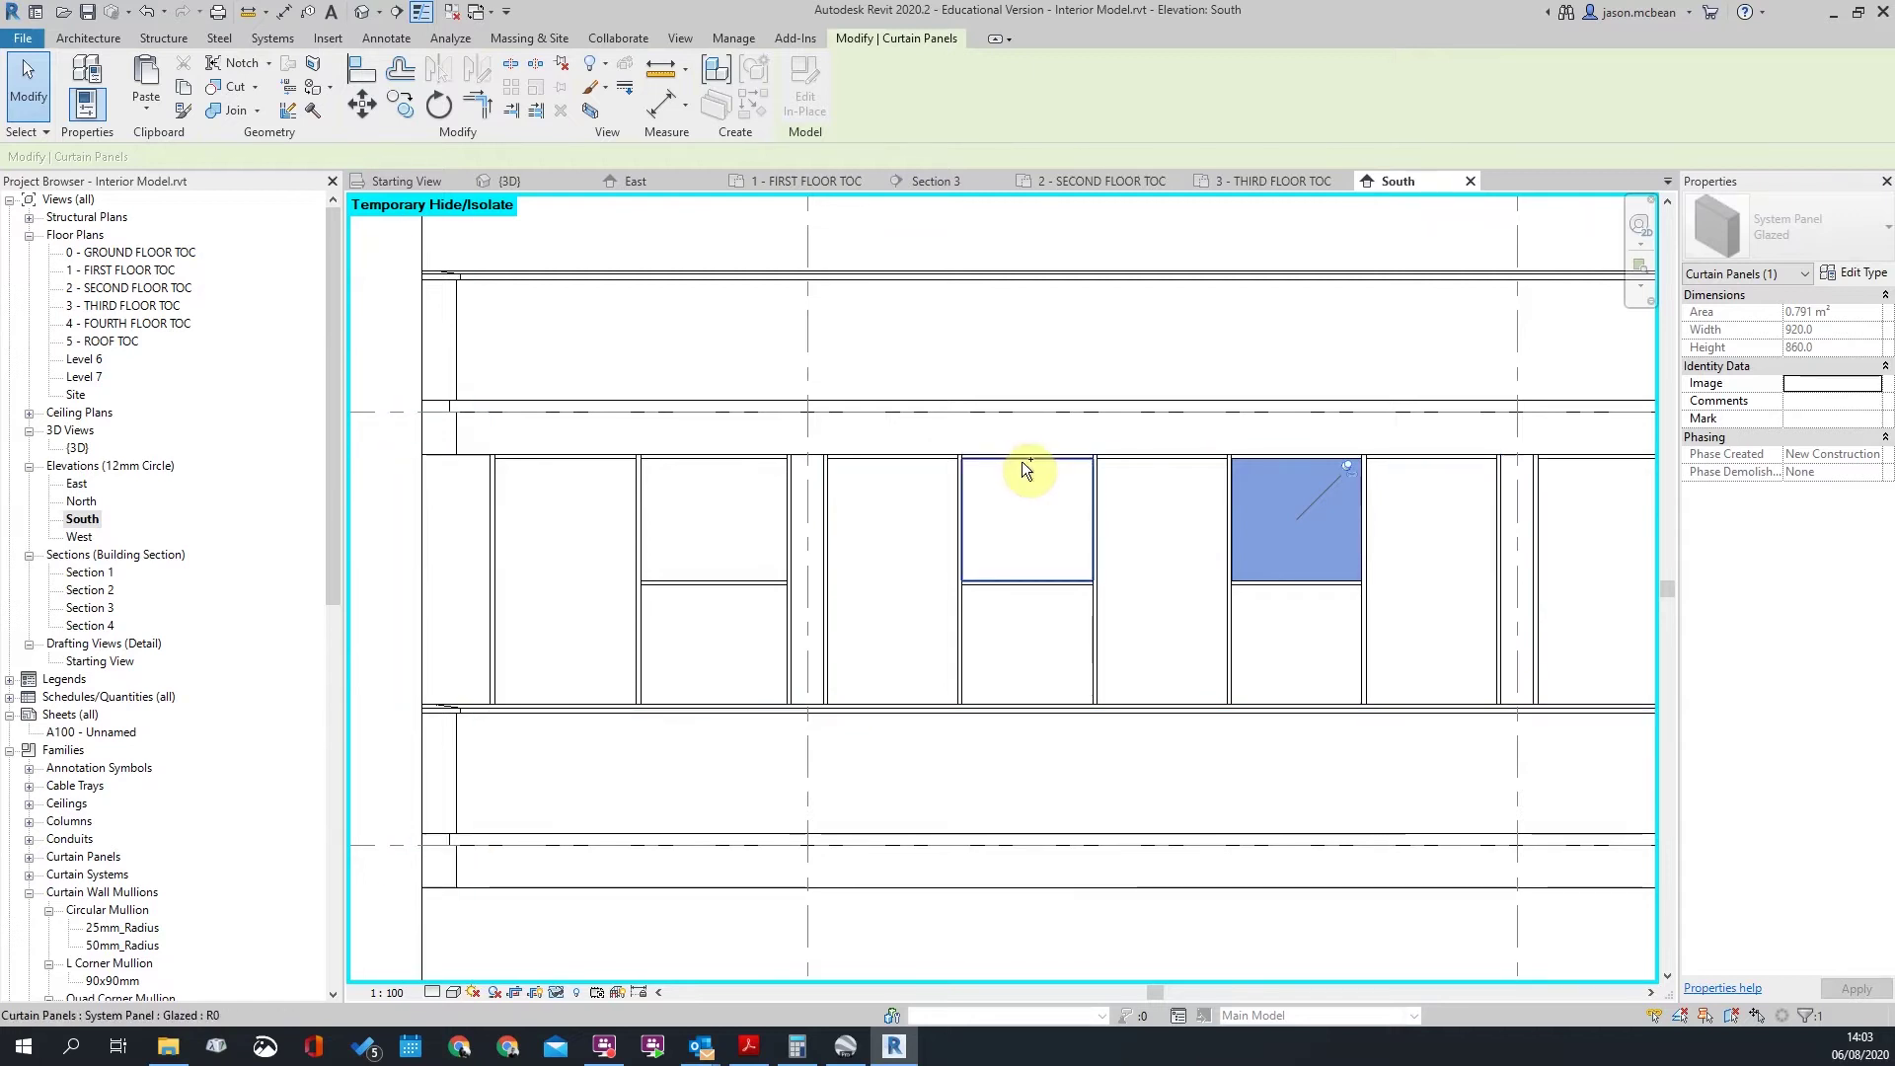
pyautogui.keyDown('ctrl'); pyautogui.click(1023, 463); pyautogui.keyUp('ctrl')
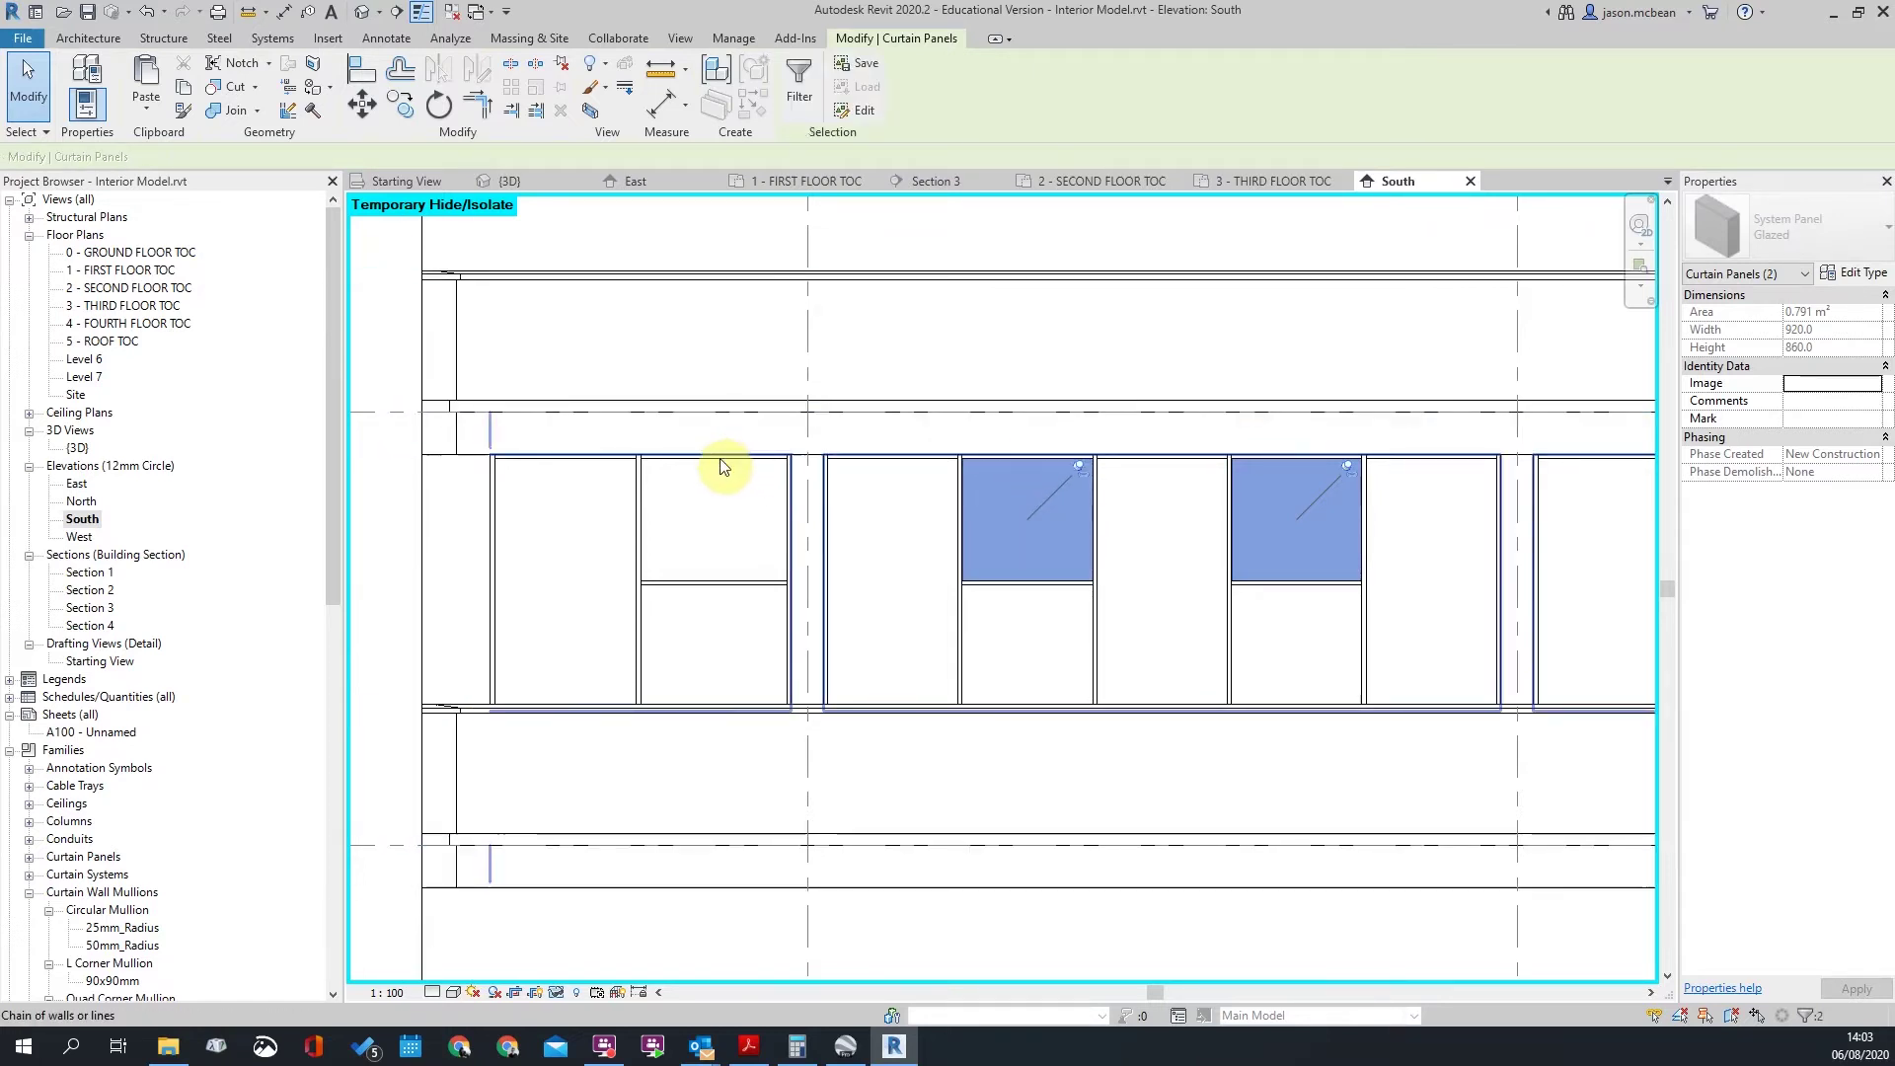
pyautogui.press('Tab')
pyautogui.keyDown('ctrl'); pyautogui.click(720, 460); pyautogui.keyUp('ctrl')
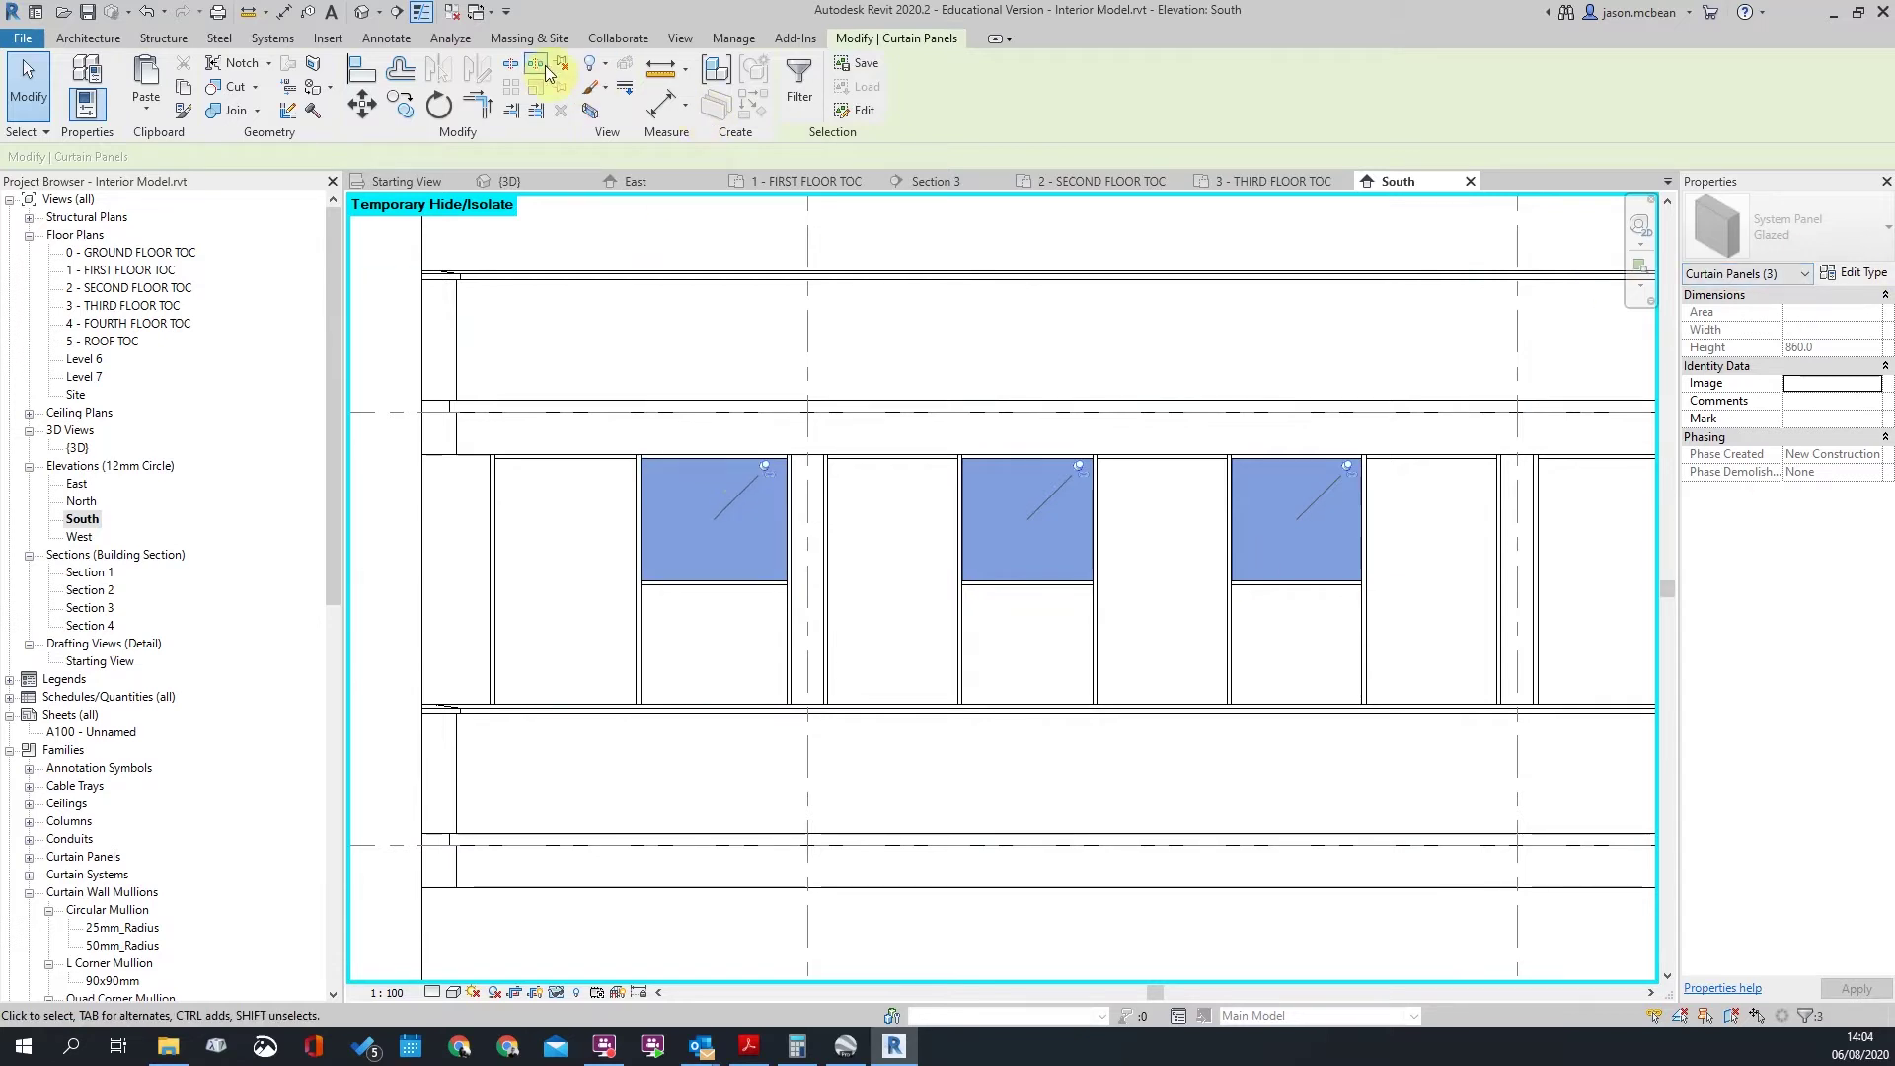
pyautogui.click(1786, 227)
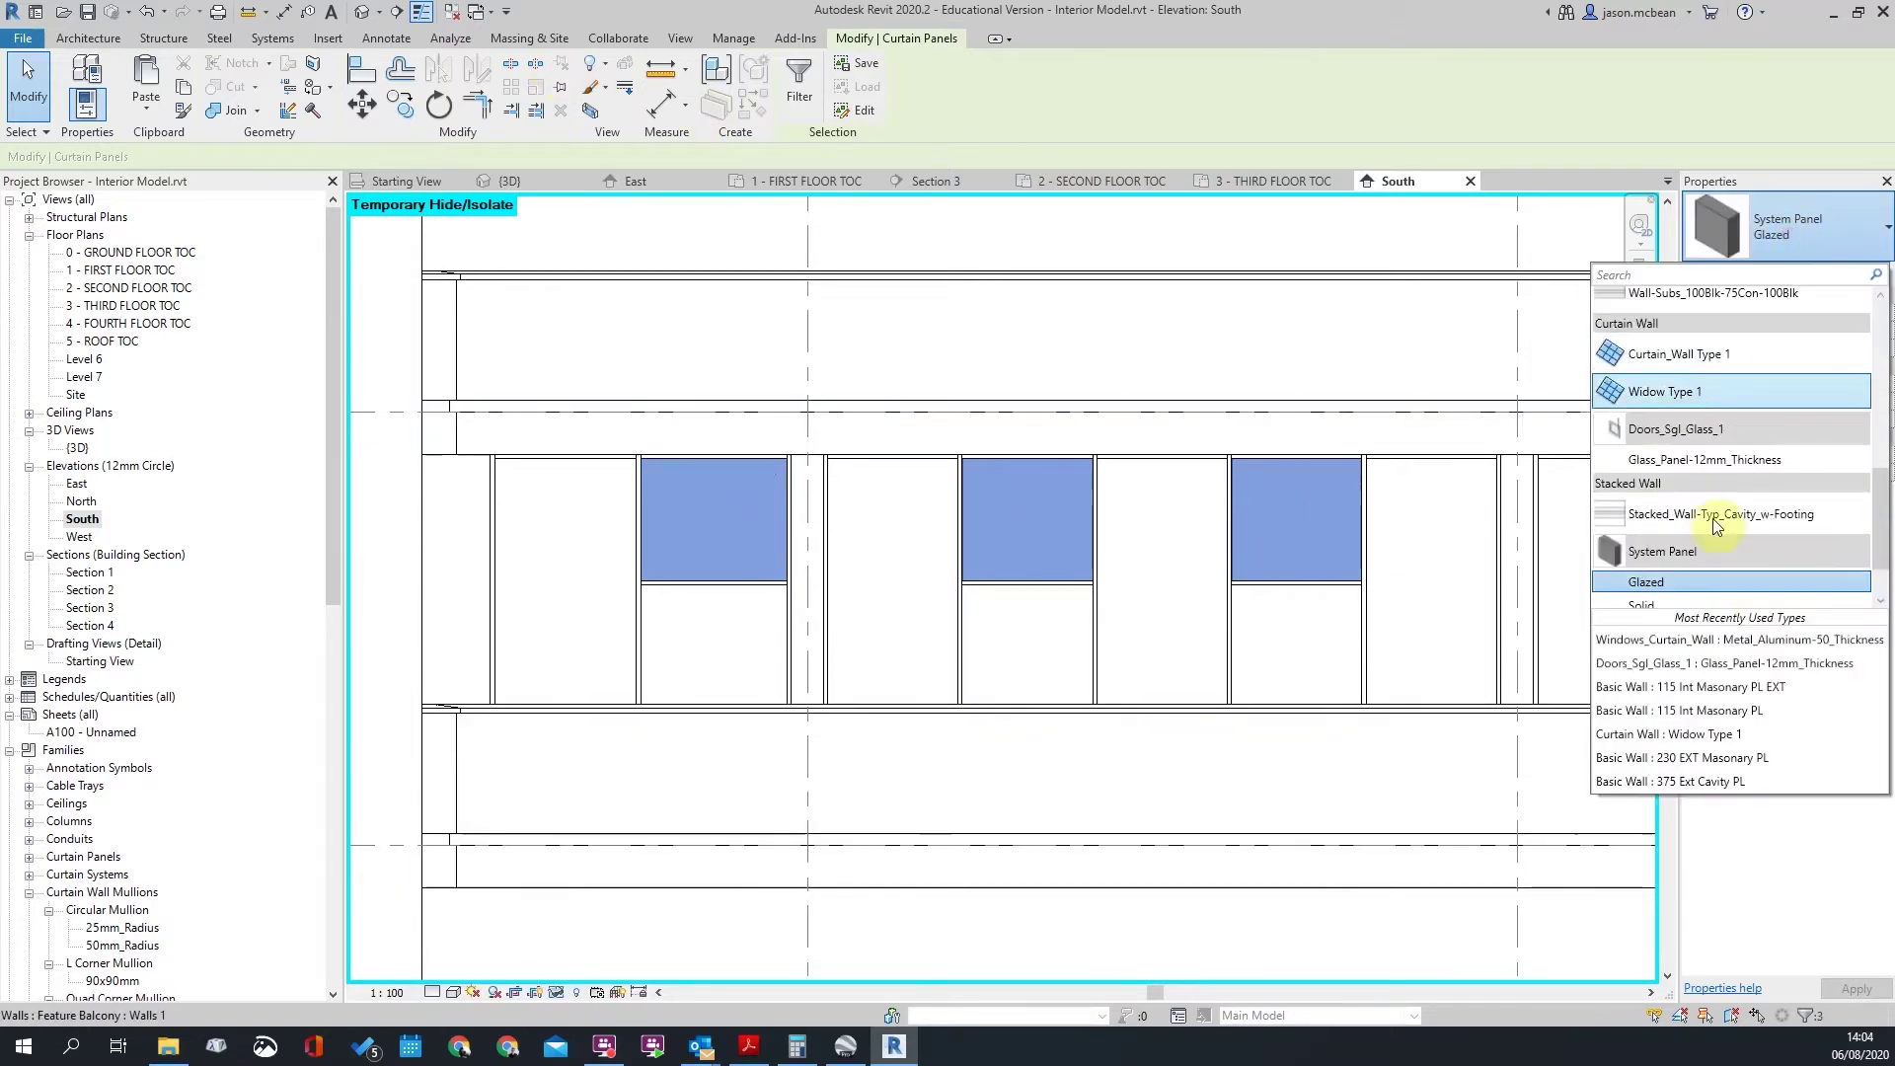
pyautogui.scroll(-1, 1678, 553)
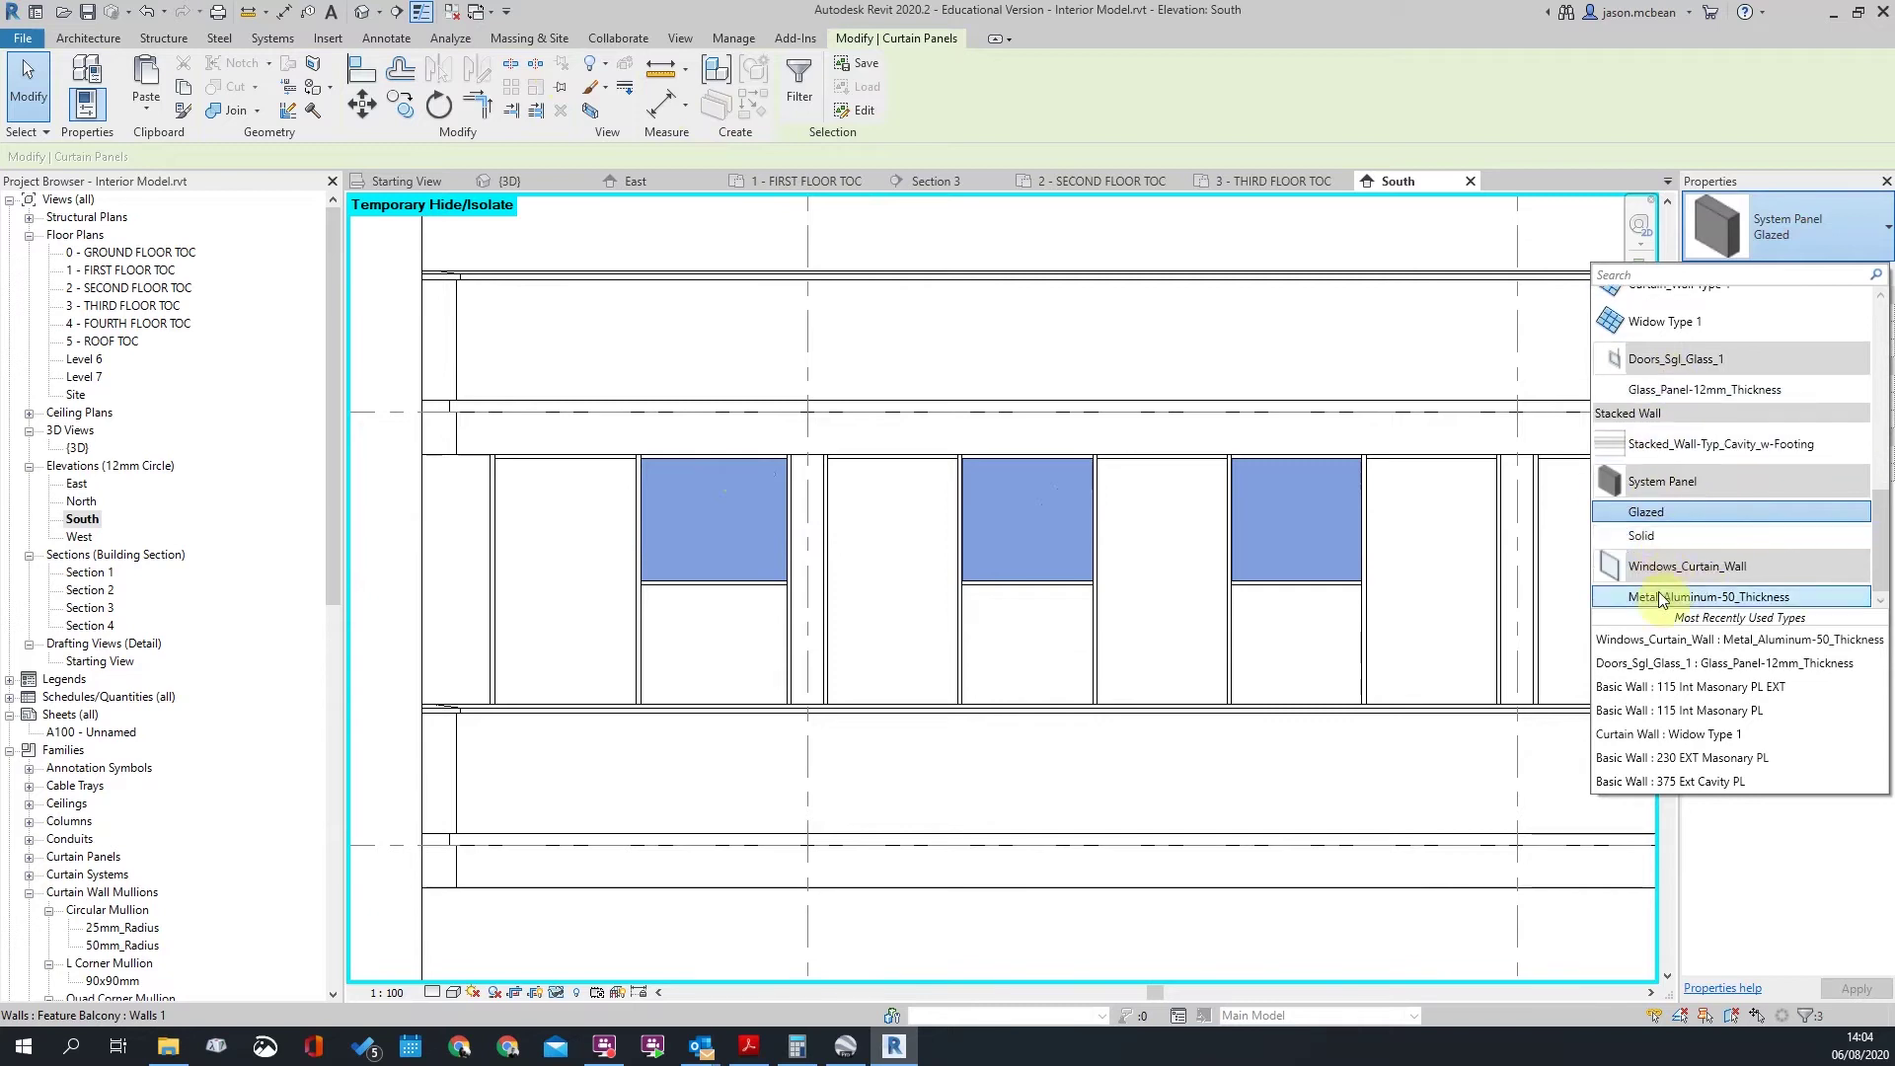
pyautogui.click(1651, 593)
pyautogui.press('Escape')
# Step: Examine the third-floor window layout along the full South elevation
pyautogui.scroll(-3, 1070, 524)
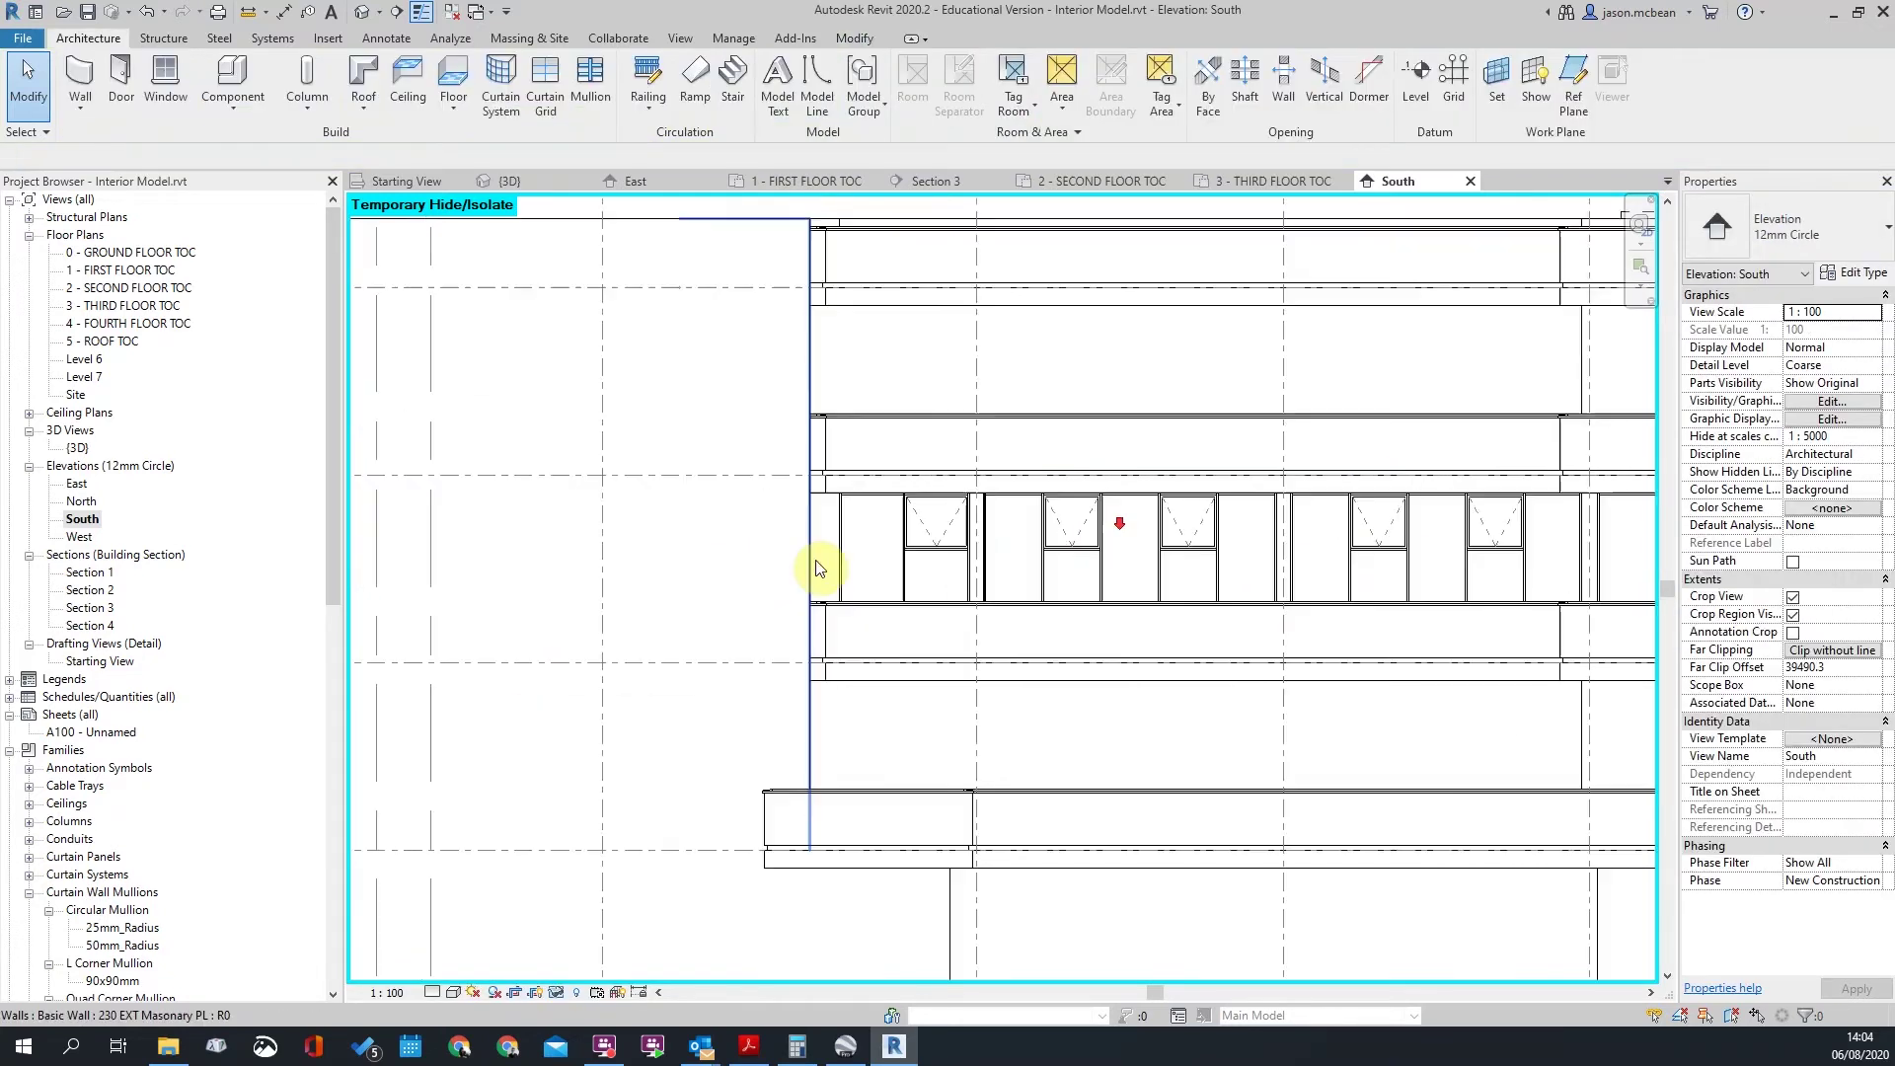
pyautogui.moveTo(1341, 716); pyautogui.dragTo(803, 650, button='middle')
pyautogui.scroll(-5, 1450, 556)
pyautogui.scroll(4, 816, 507)
pyautogui.scroll(-5, 1176, 588)
pyautogui.scroll(4, 677, 583)
pyautogui.scroll(-4, 747, 559)
pyautogui.moveTo(1155, 604); pyautogui.dragTo(866, 563, button='middle')
pyautogui.scroll(4, 1198, 506)
pyautogui.scroll(-4, 1298, 540)
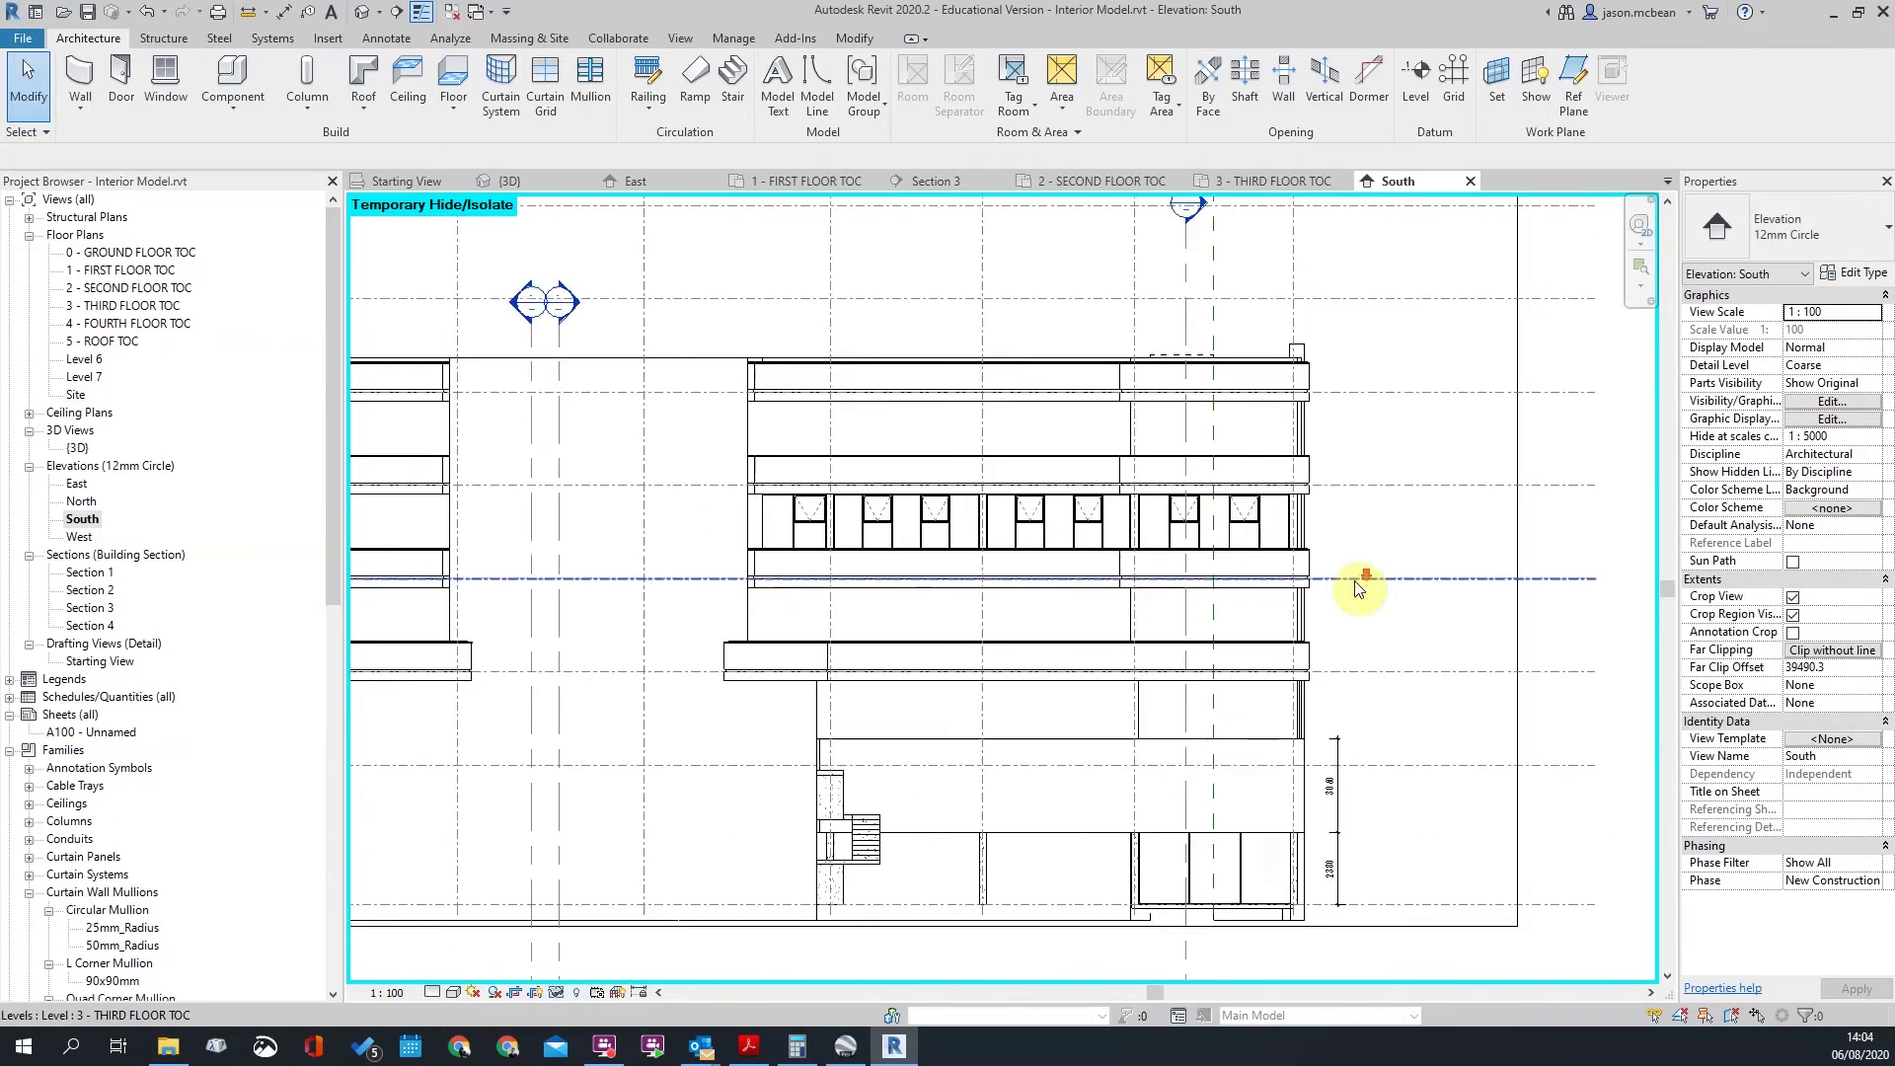
pyautogui.scroll(-3, 1163, 553)
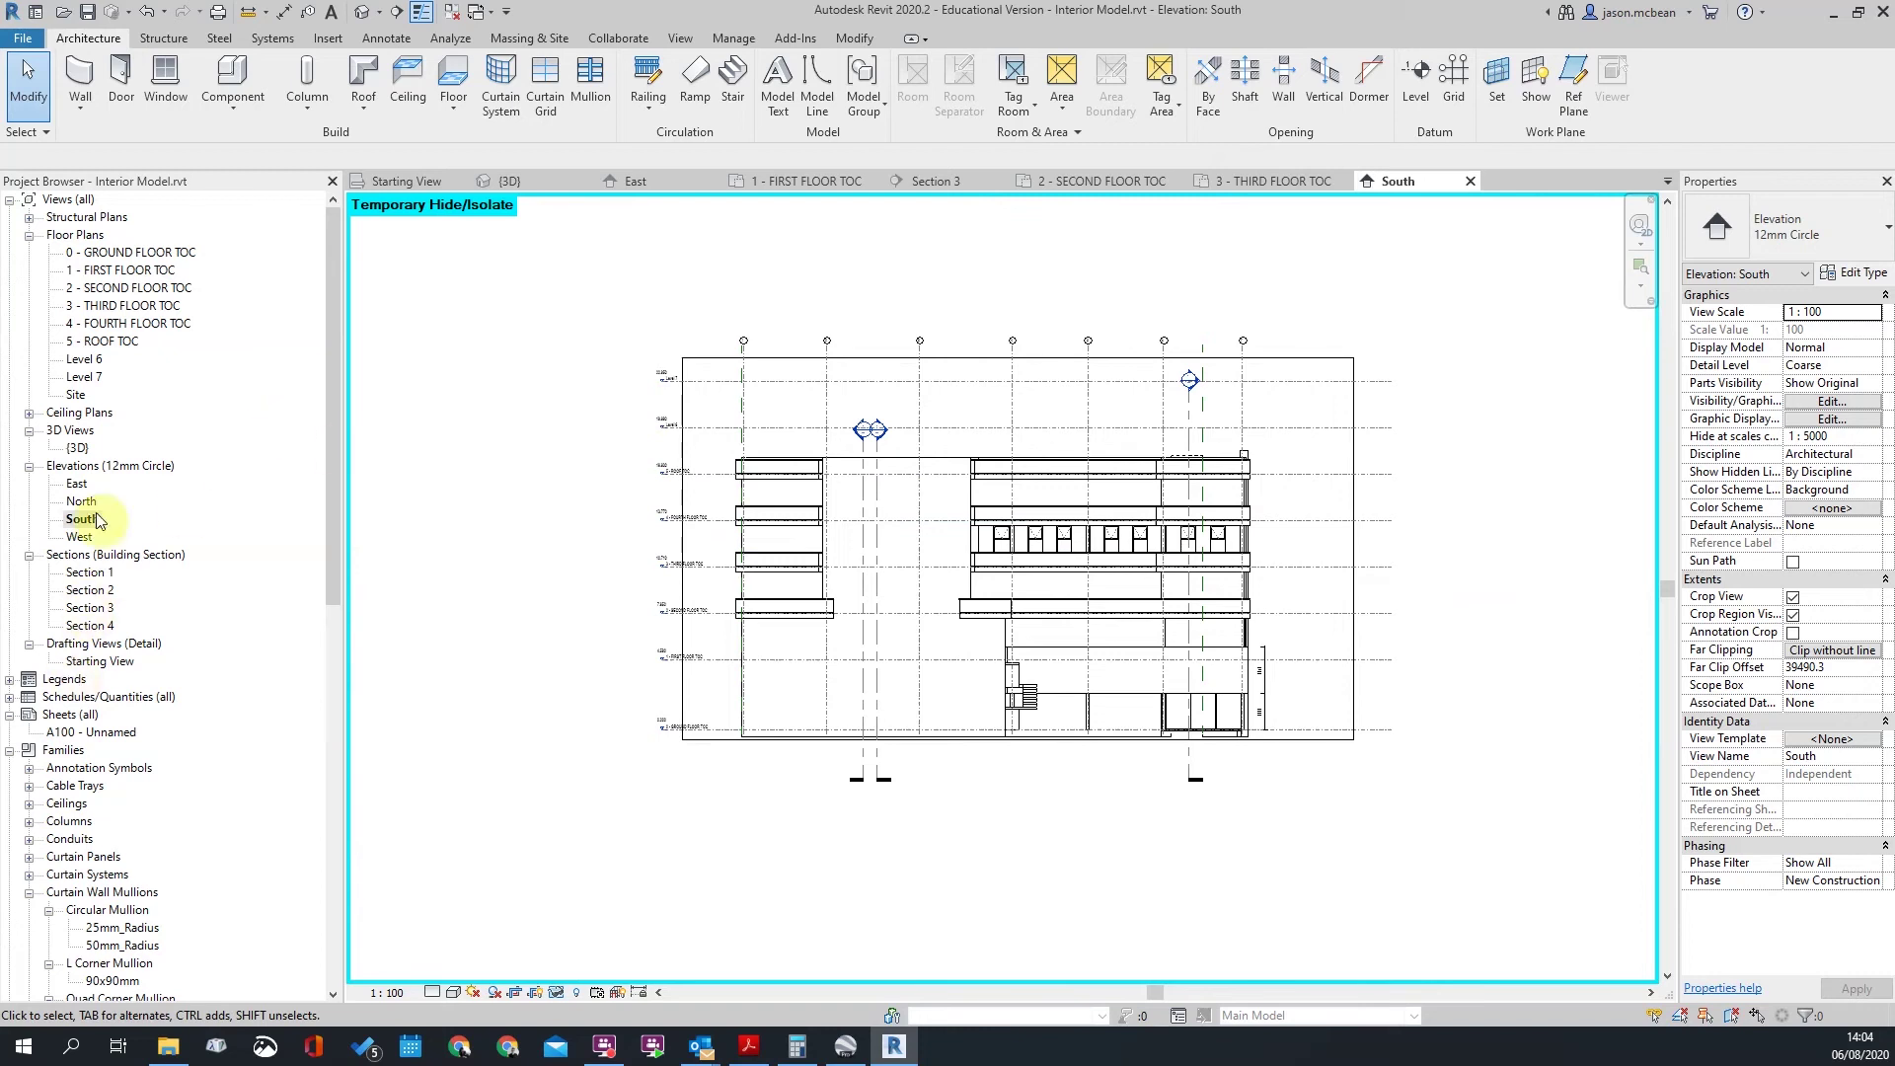
# Step: Inspect the West and East elevations for third-floor curtain walls that still lack horizontal divisions
pyautogui.doubleClick(79, 536)
pyautogui.scroll(2, 1127, 595)
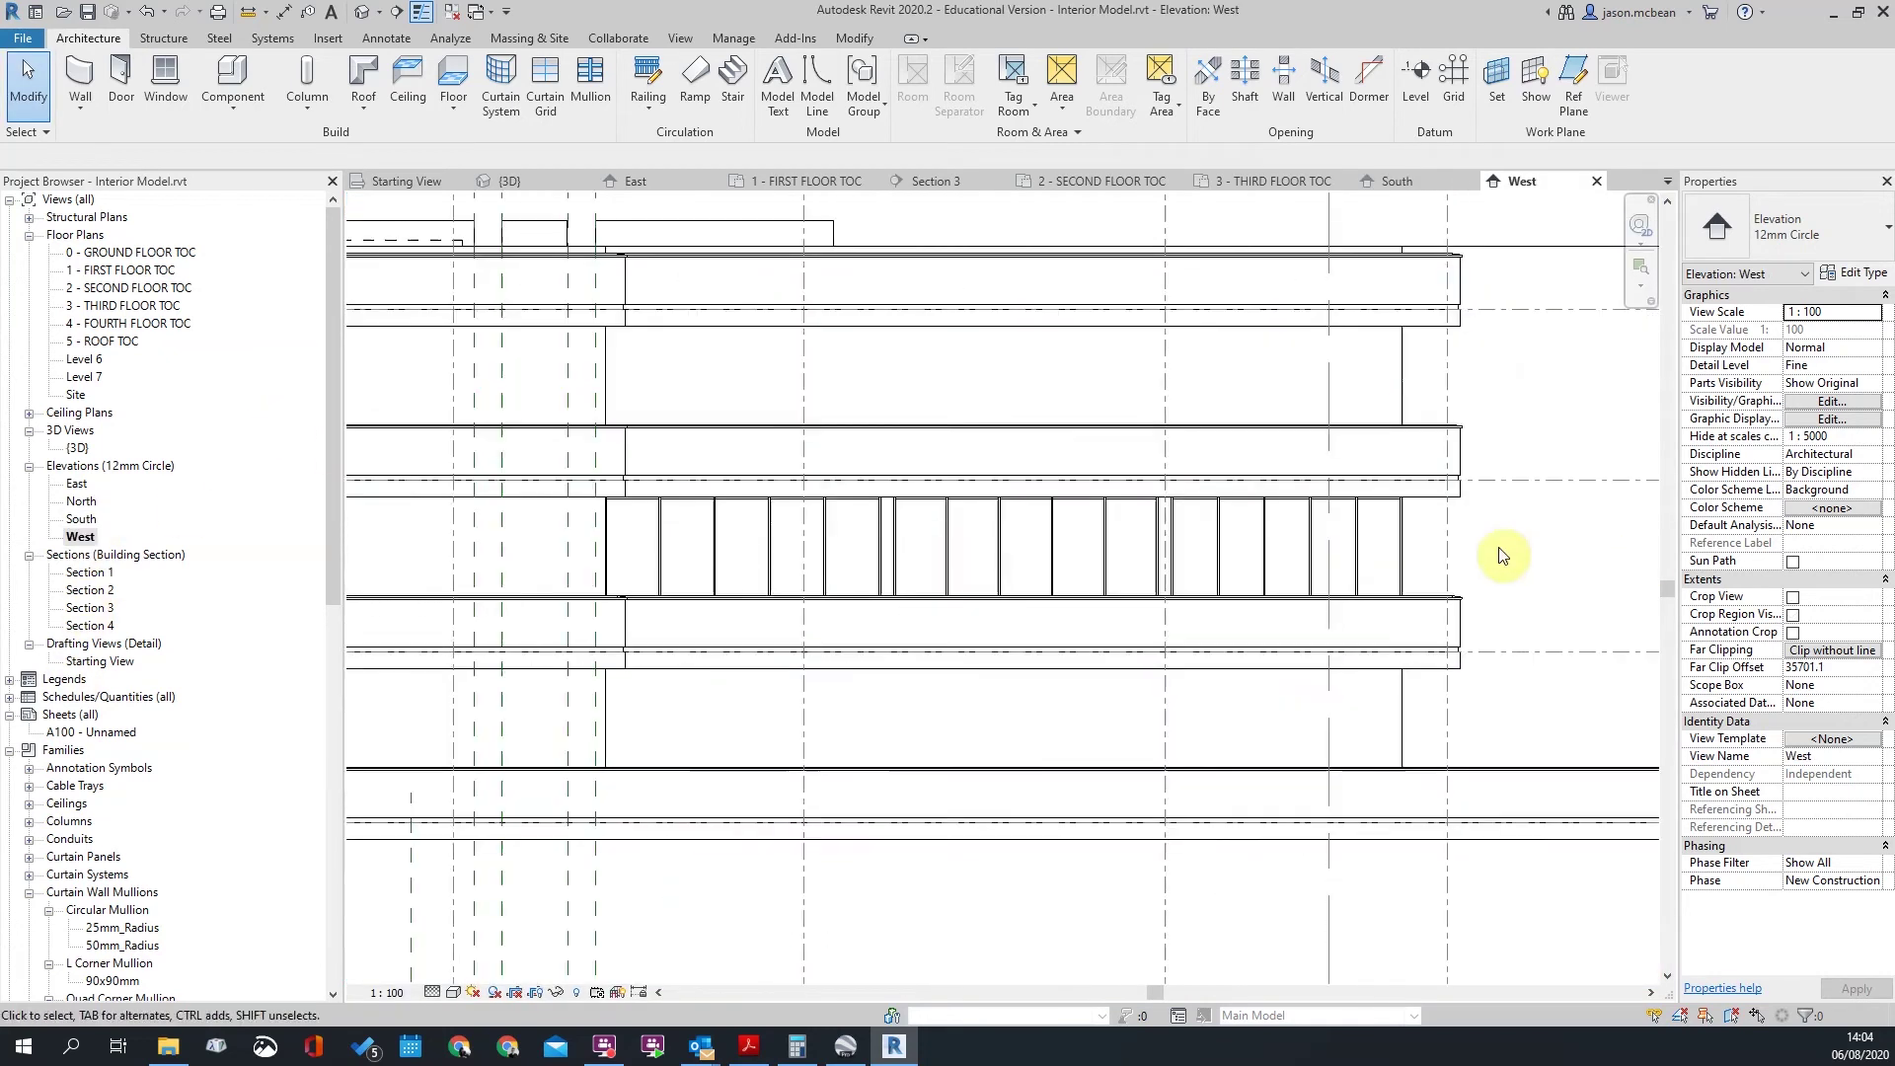
pyautogui.scroll(1, 1430, 516)
pyautogui.scroll(-4, 1188, 612)
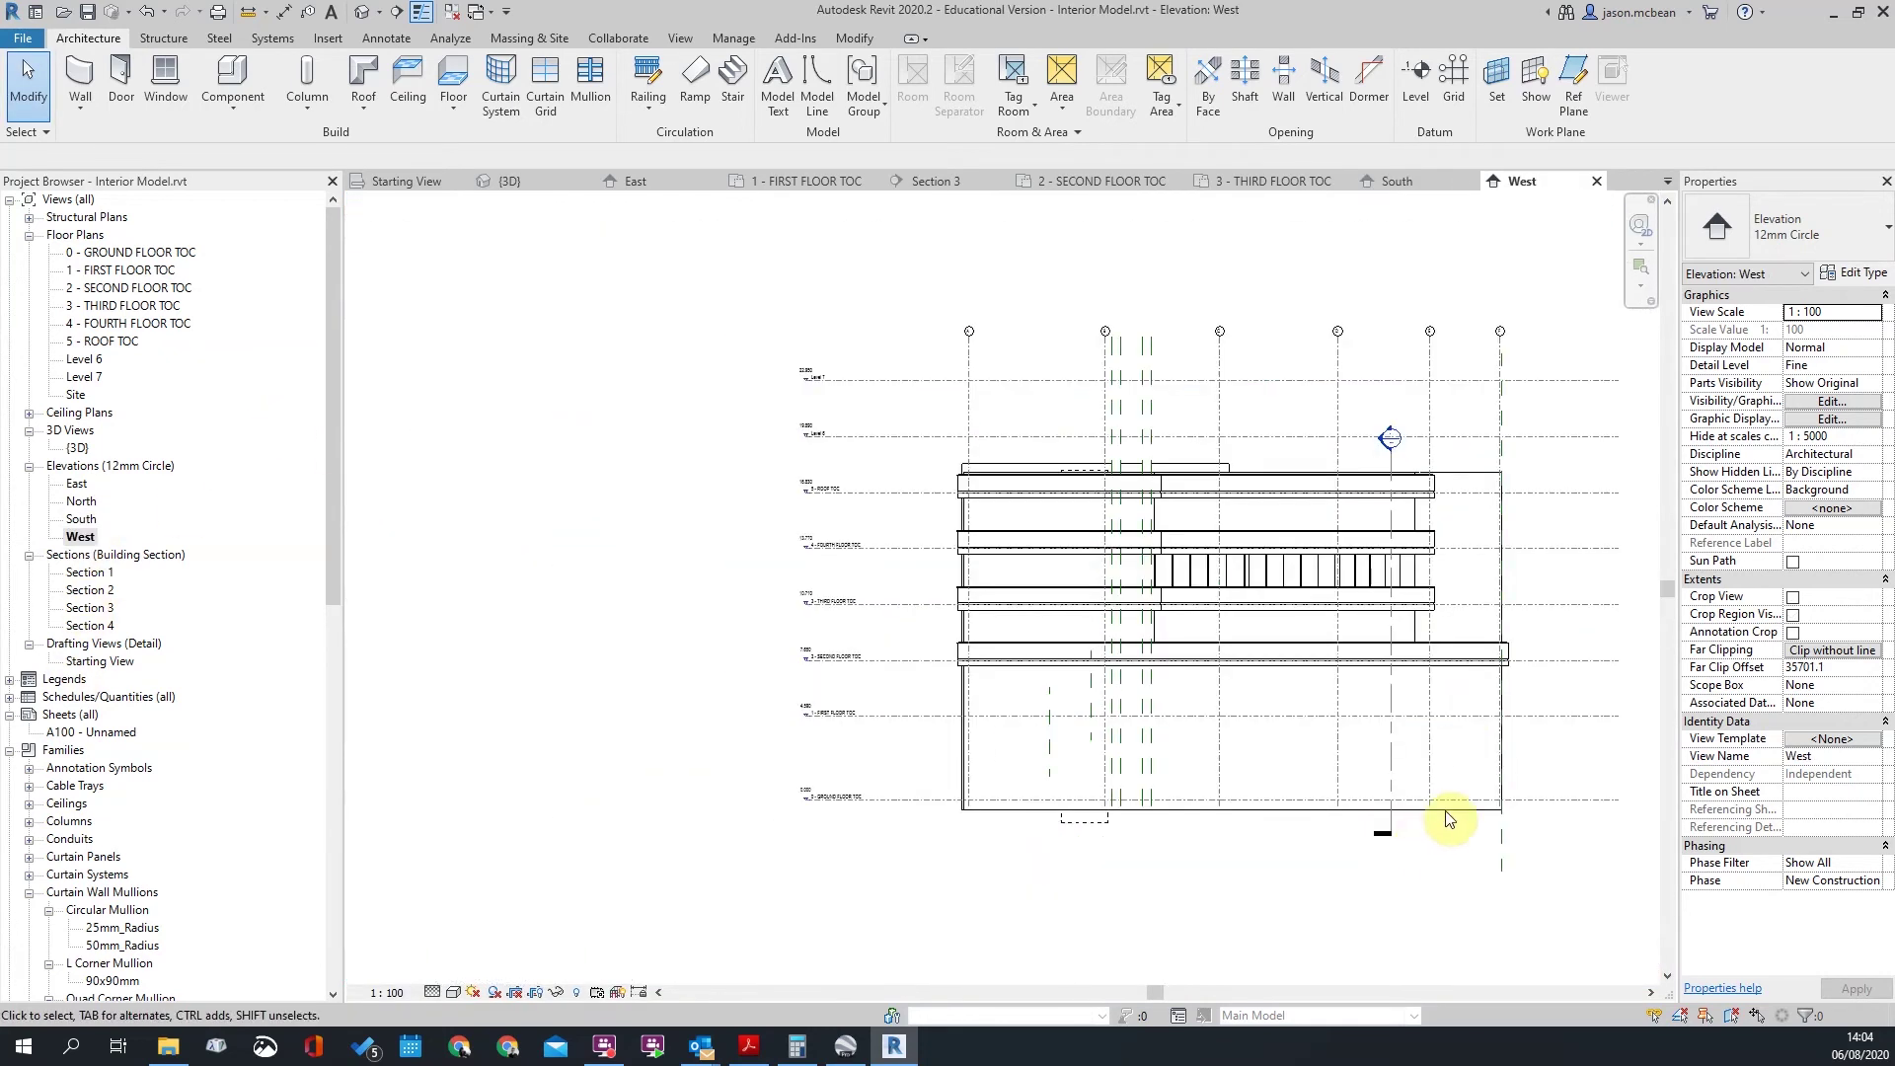
pyautogui.scroll(2, 1421, 593)
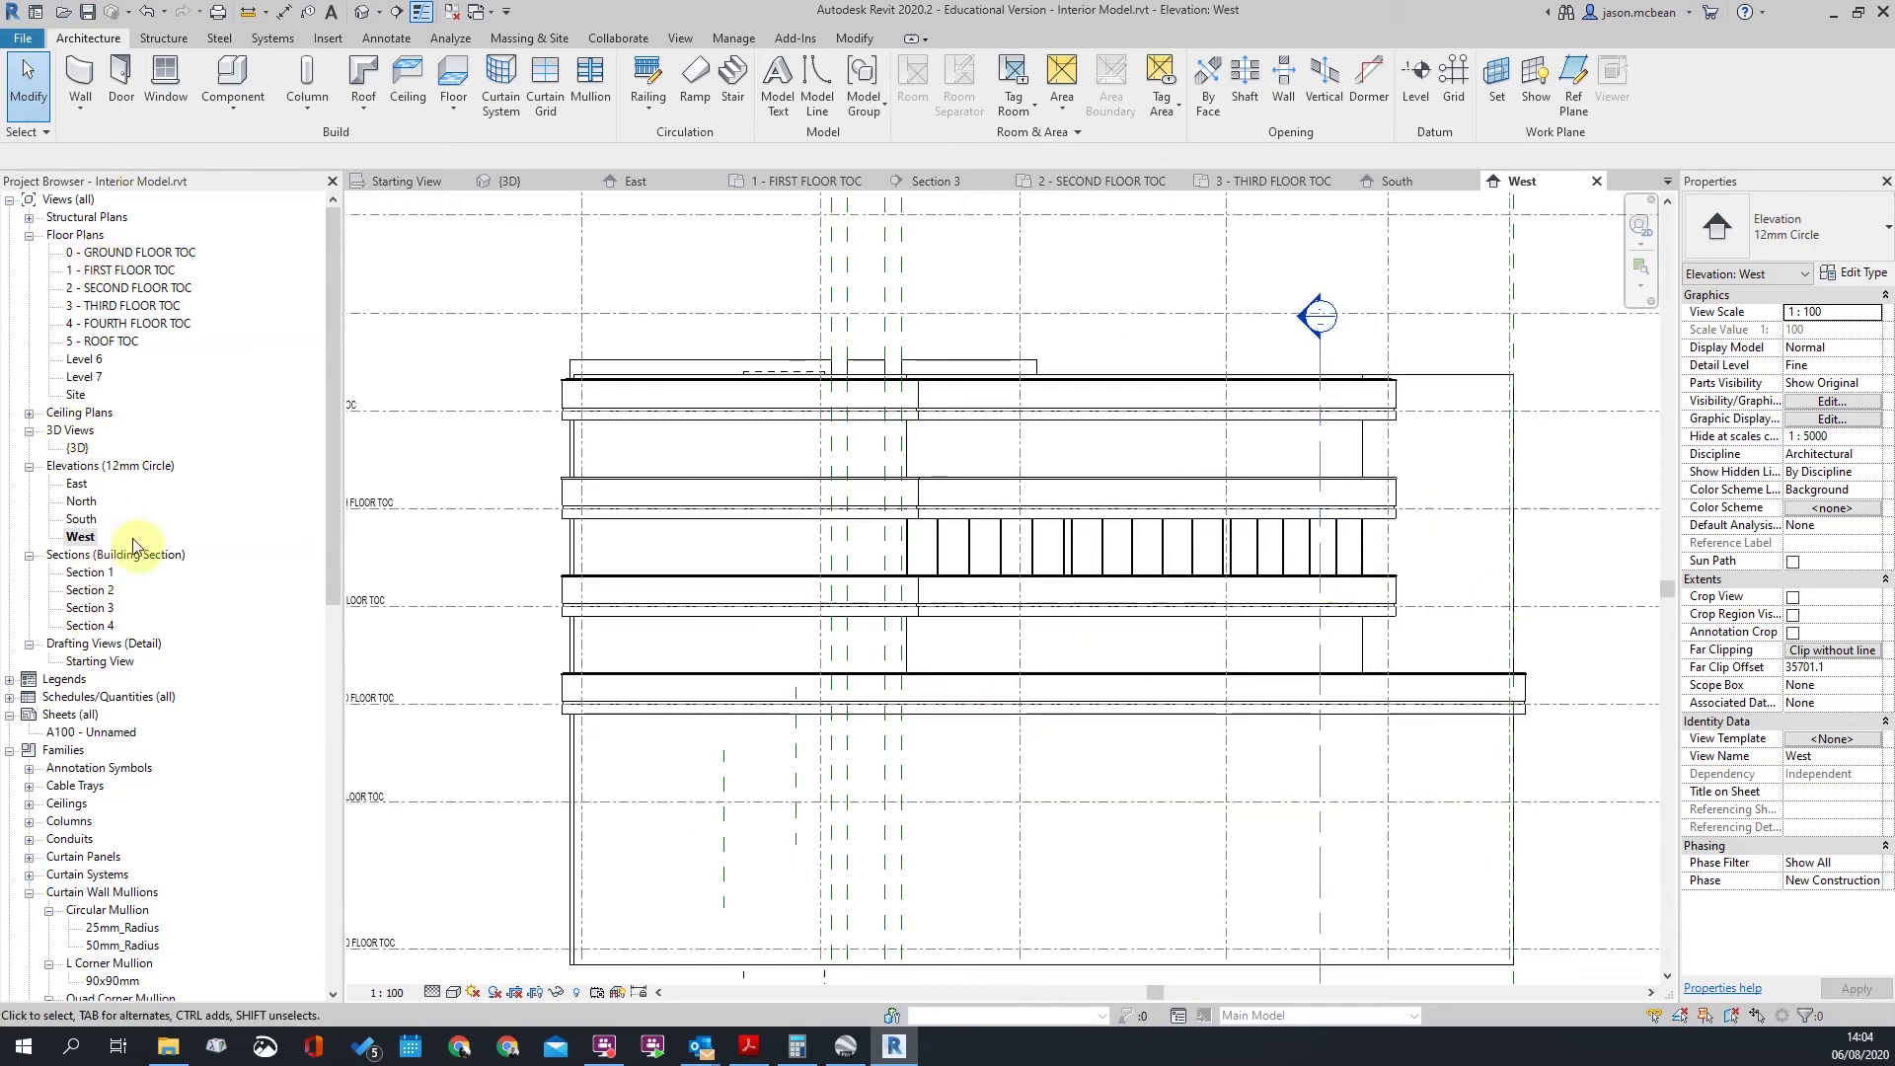
pyautogui.doubleClick(76, 484)
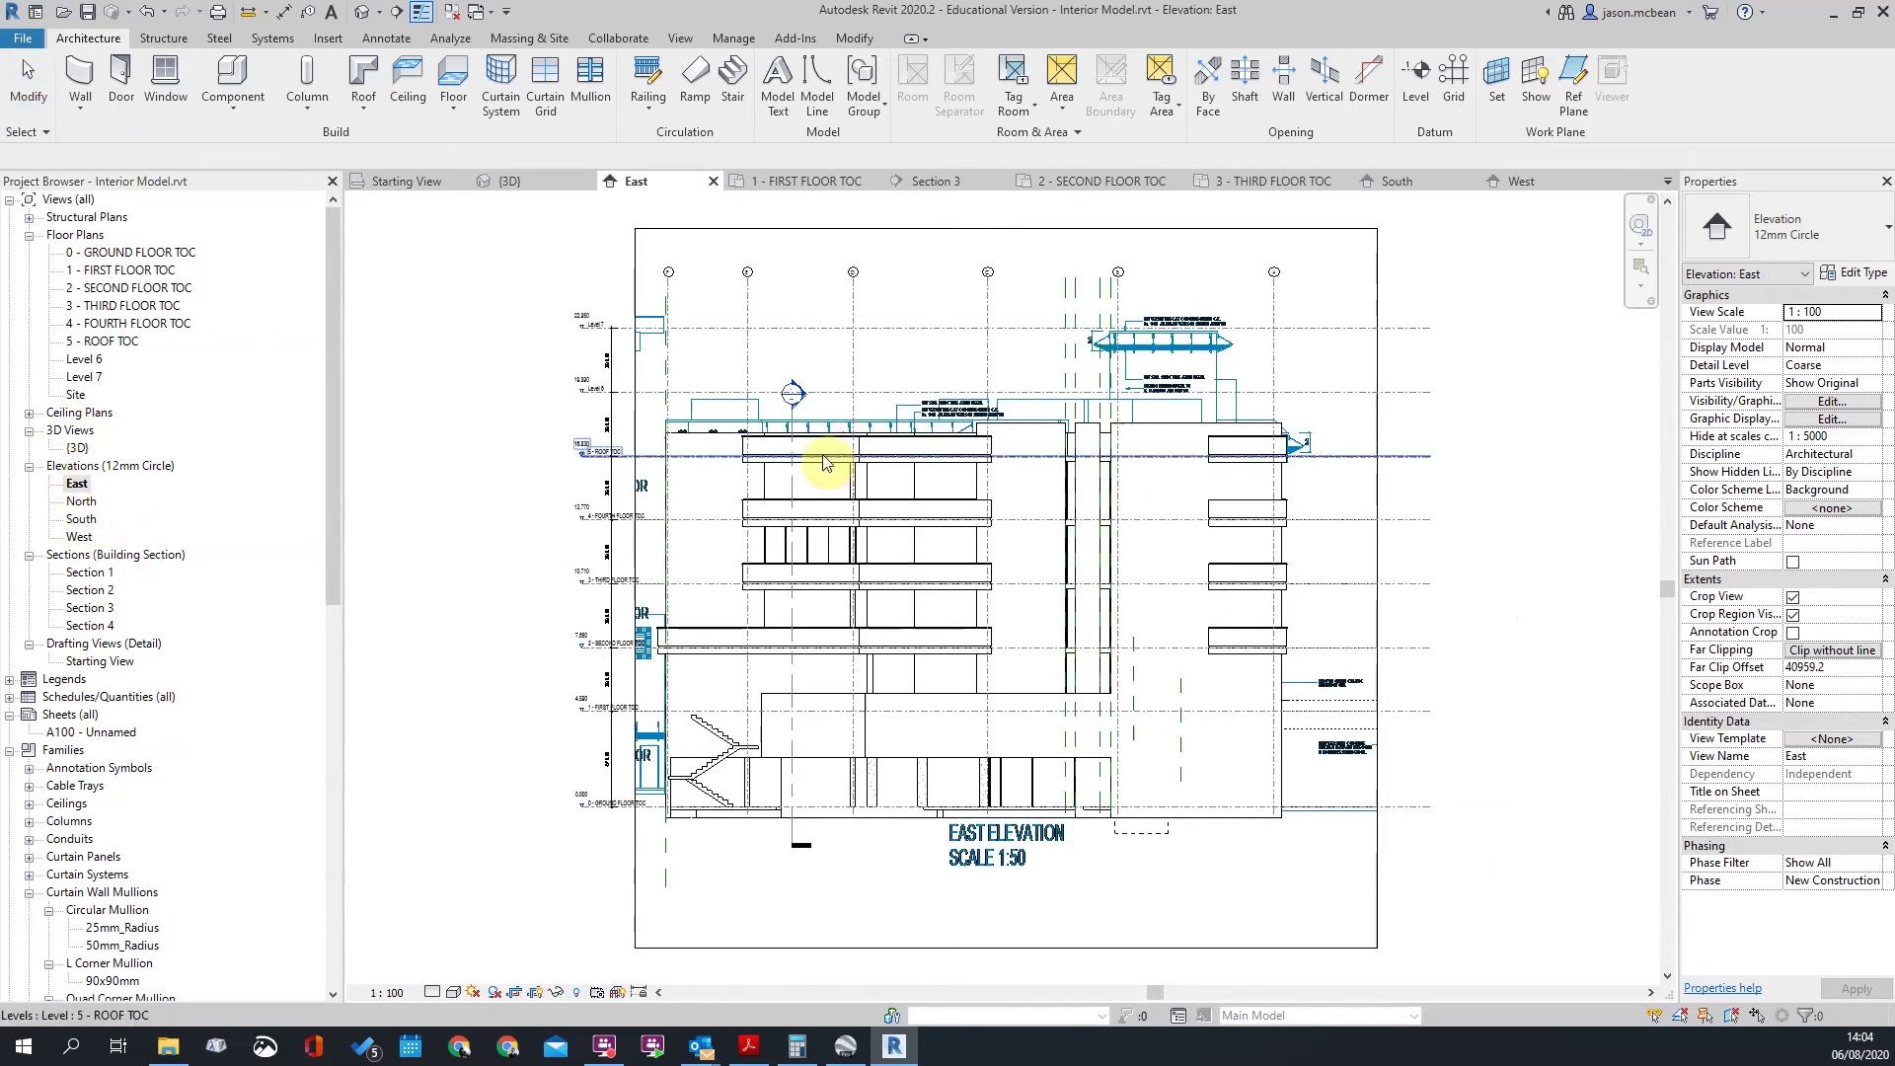
pyautogui.scroll(1, 1185, 710)
pyautogui.scroll(3, 730, 673)
pyautogui.scroll(-6, 766, 537)
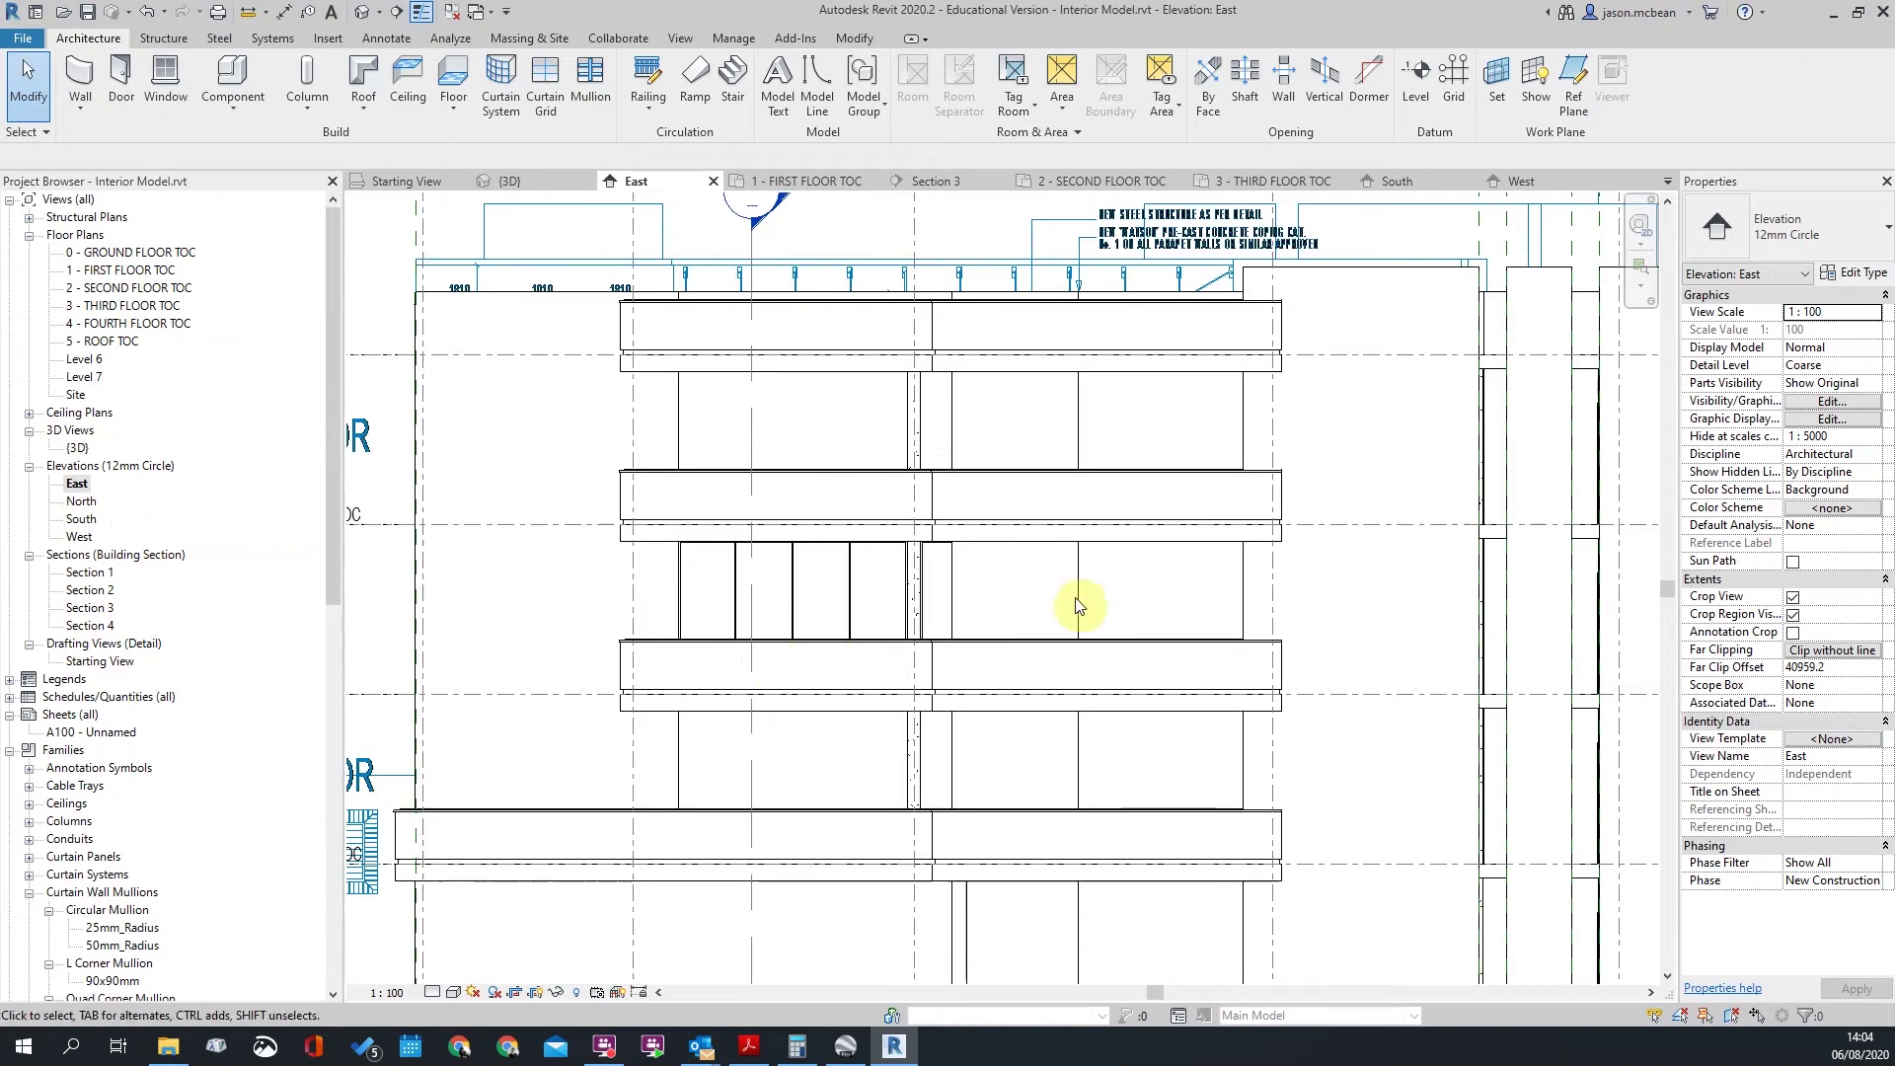
# Step: On the ground floor plan, move the Section 4 line east into the courtyard and flip it to look west
pyautogui.doubleClick(130, 252)
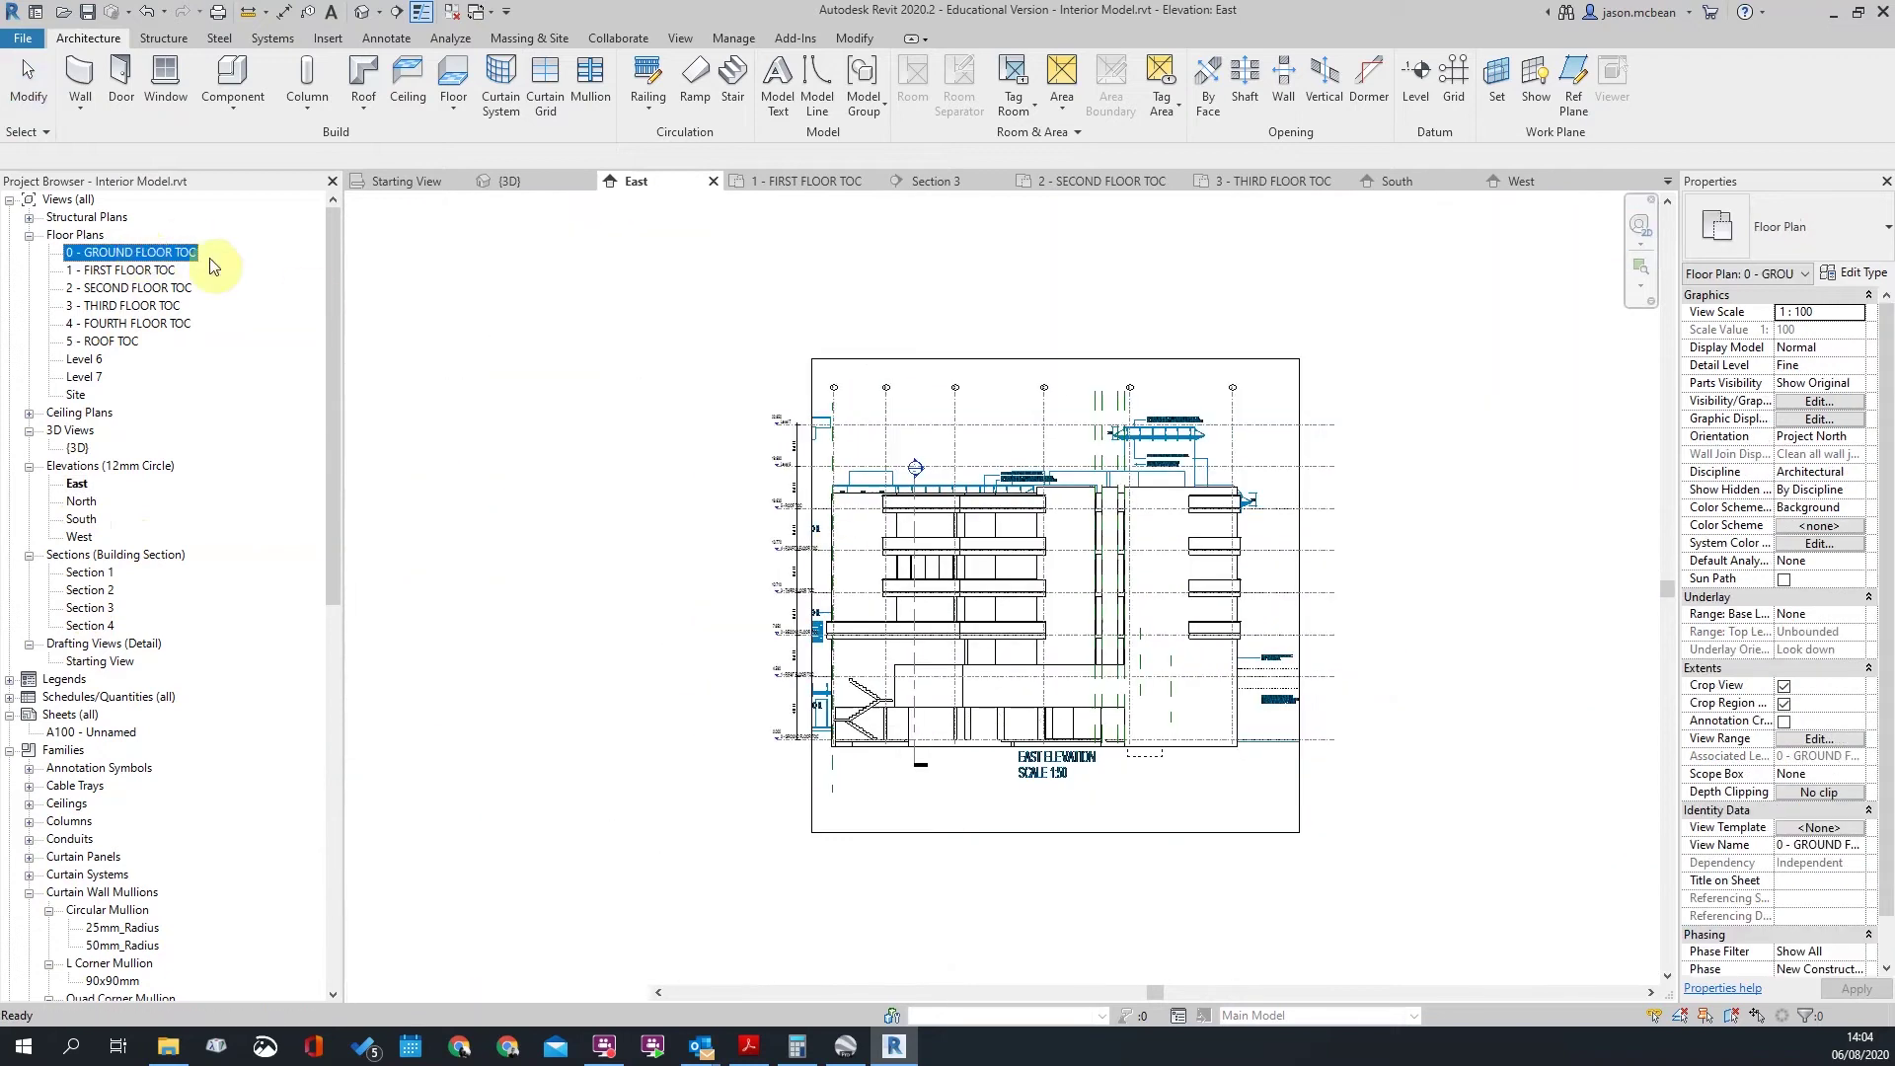
pyautogui.scroll(2, 1140, 705)
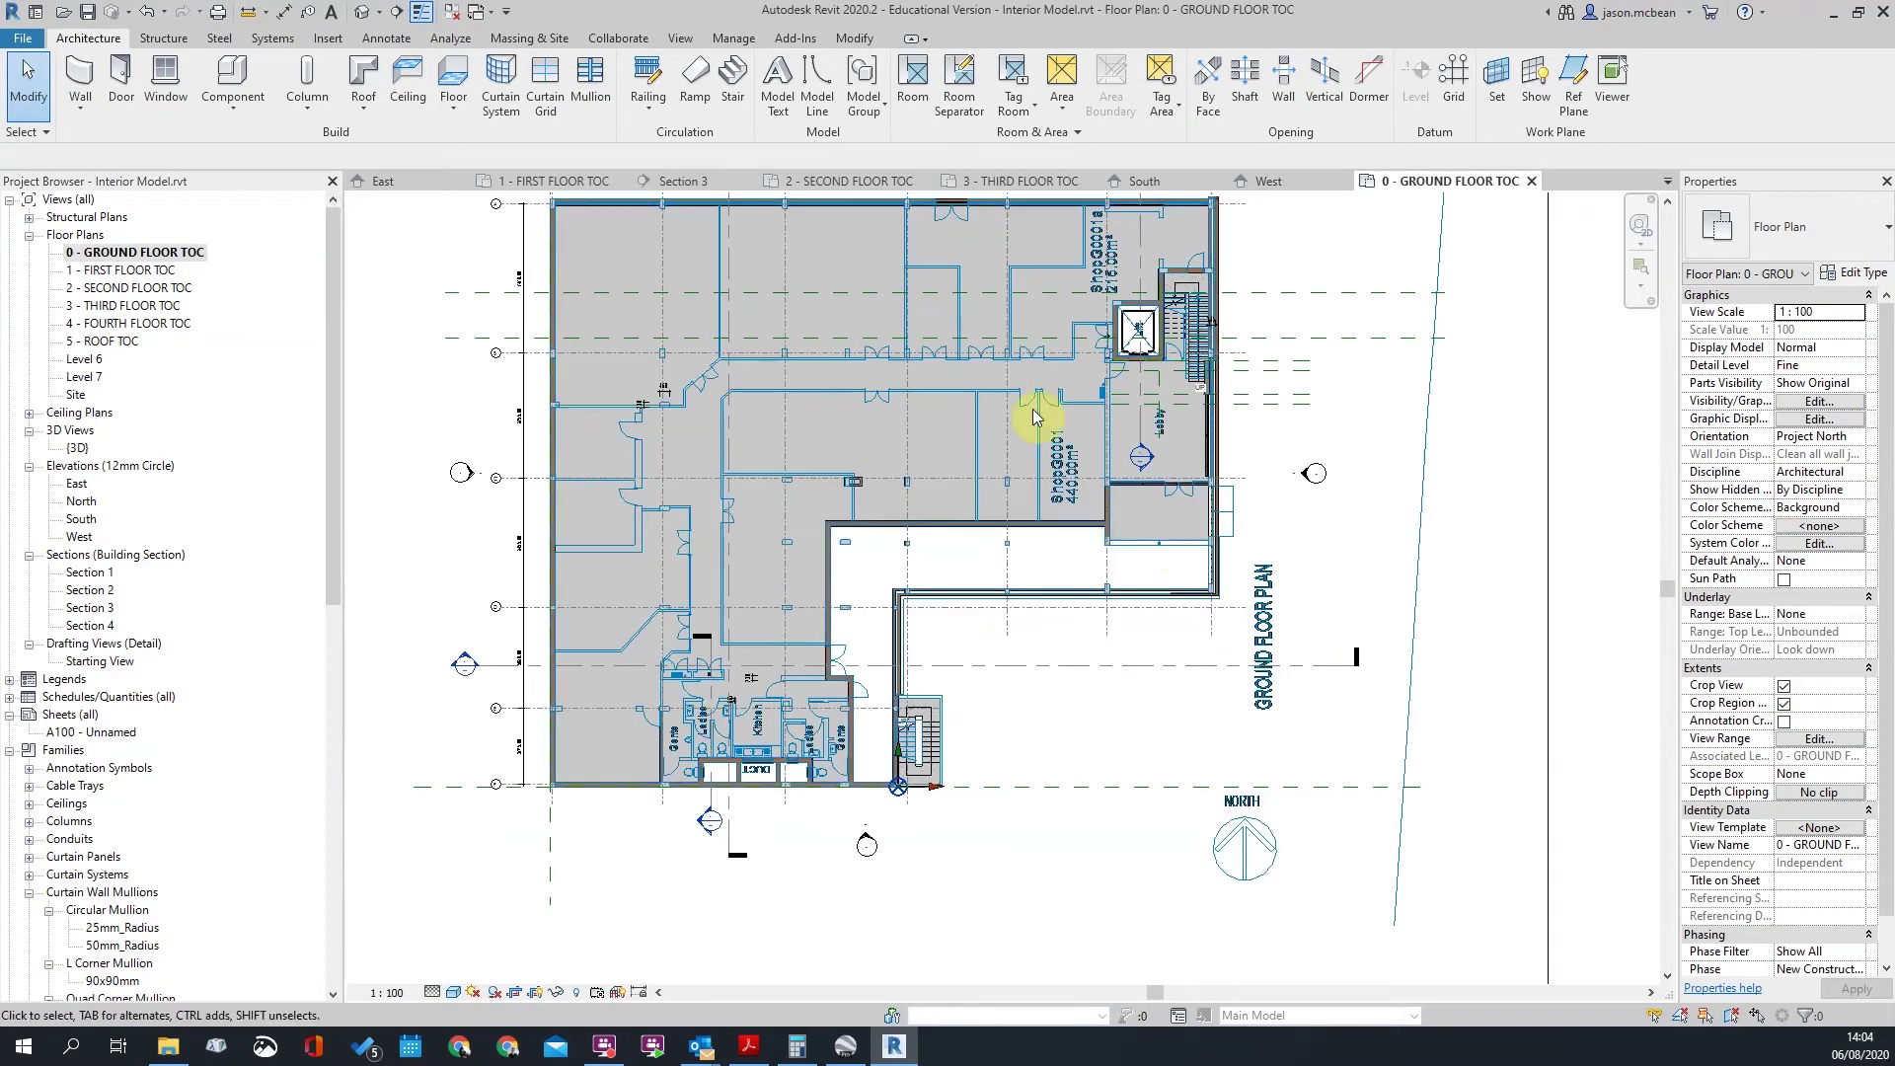
pyautogui.keyDown('ctrl'); pyautogui.scroll(3, 796, 537); pyautogui.keyUp('ctrl')
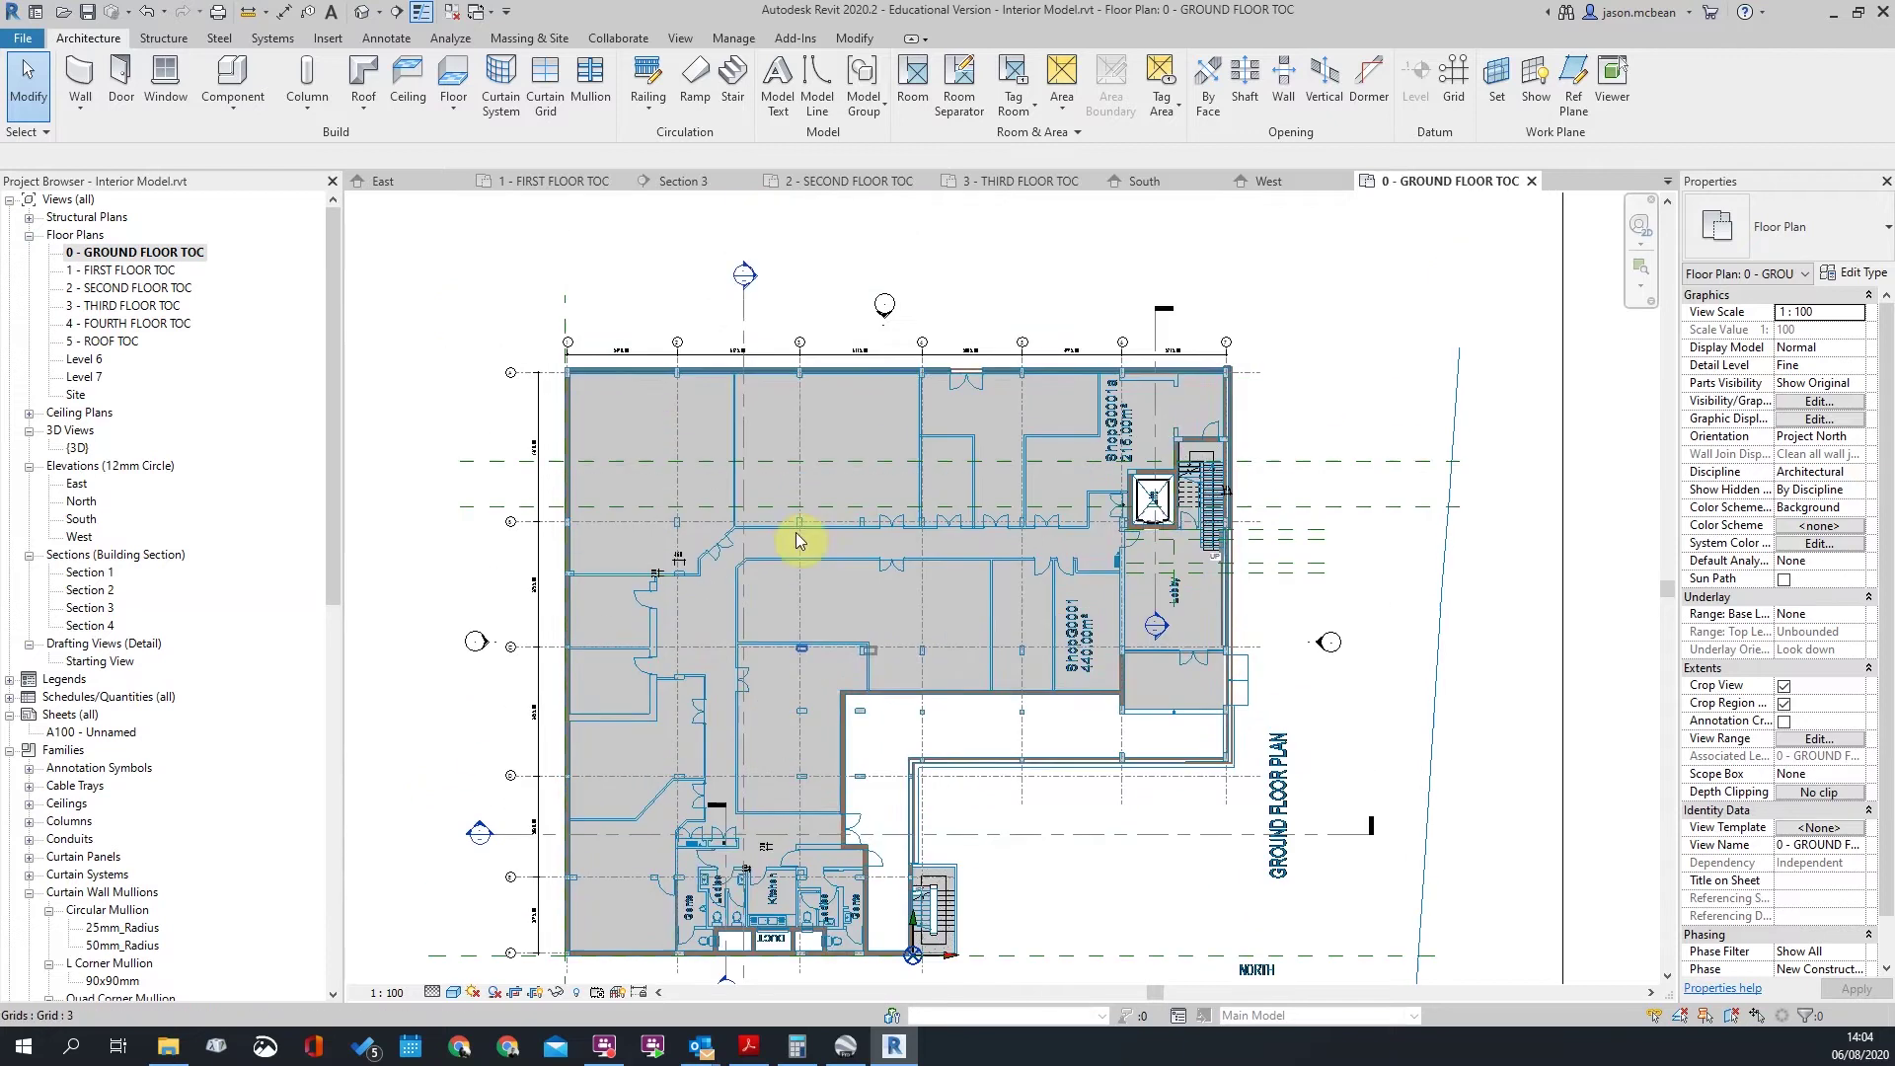
pyautogui.click(743, 306)
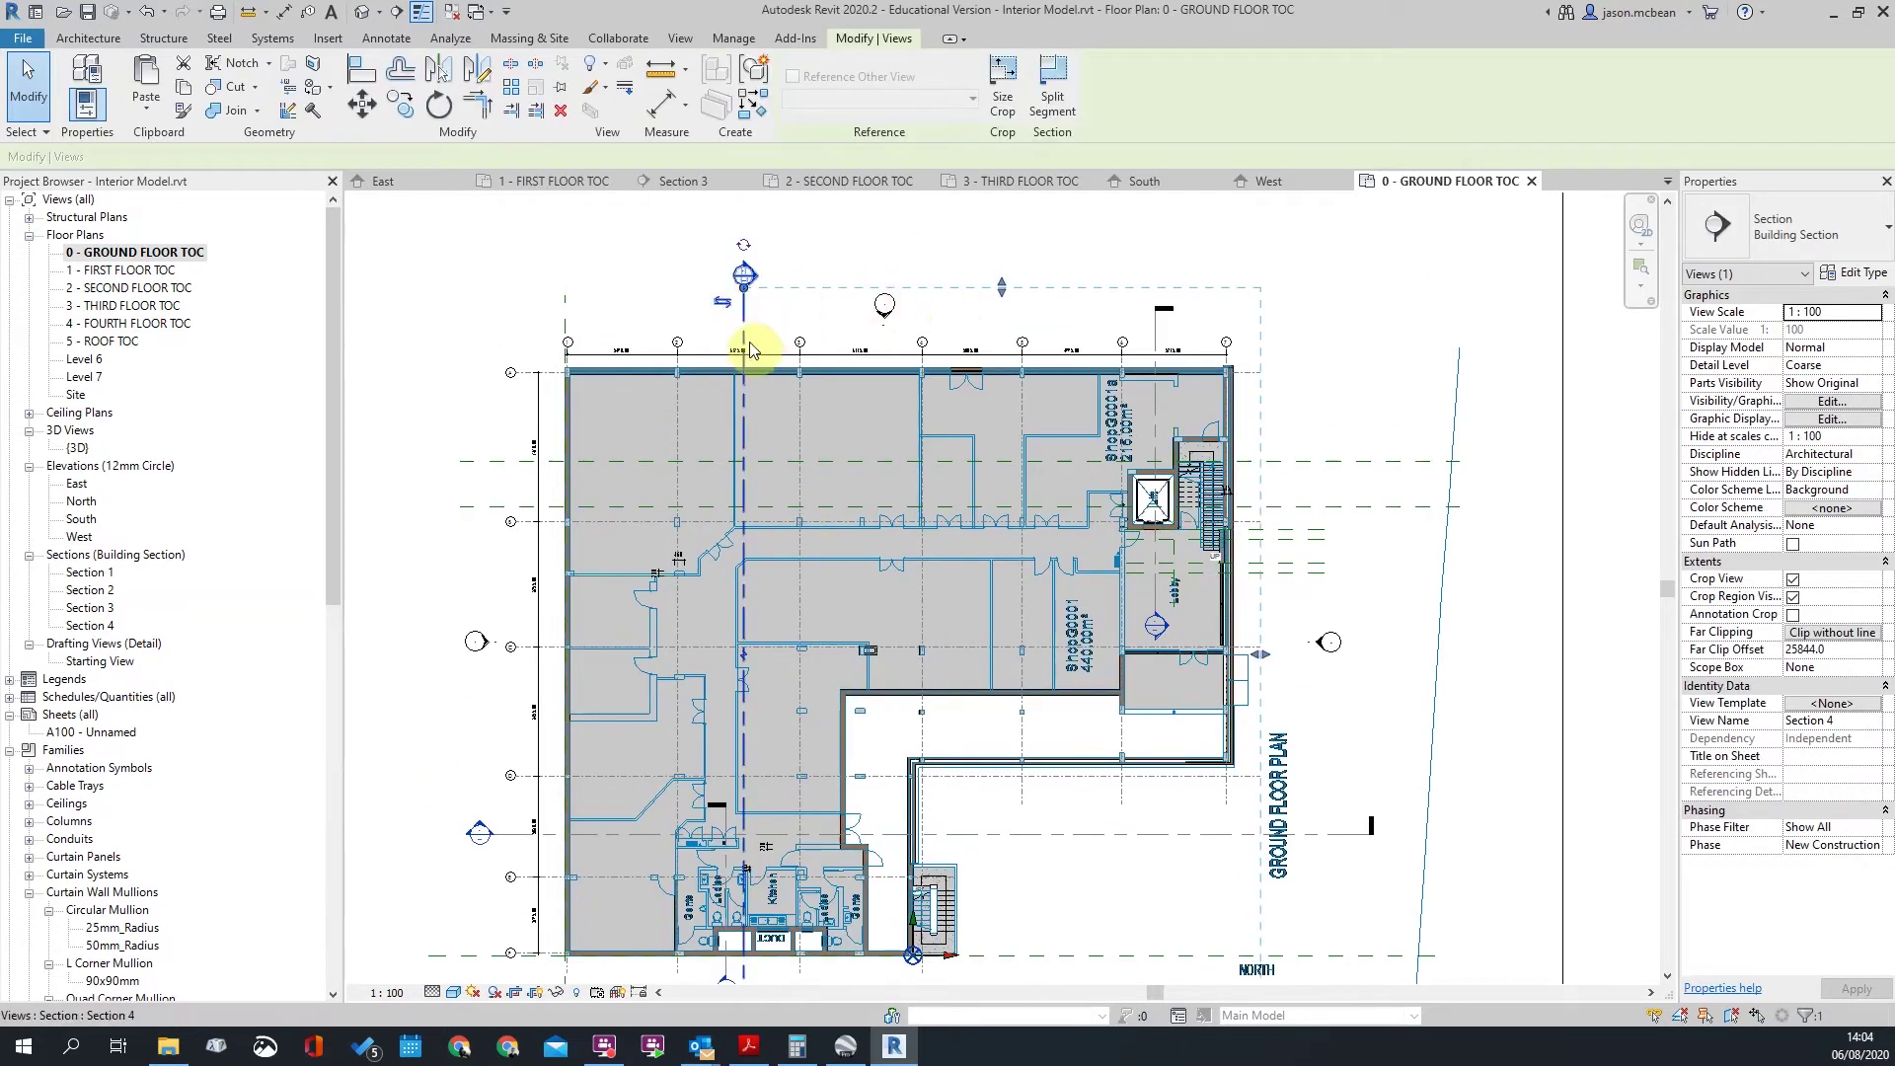
pyautogui.moveTo(740, 296); pyautogui.dragTo(873, 263)
pyautogui.press('Escape')
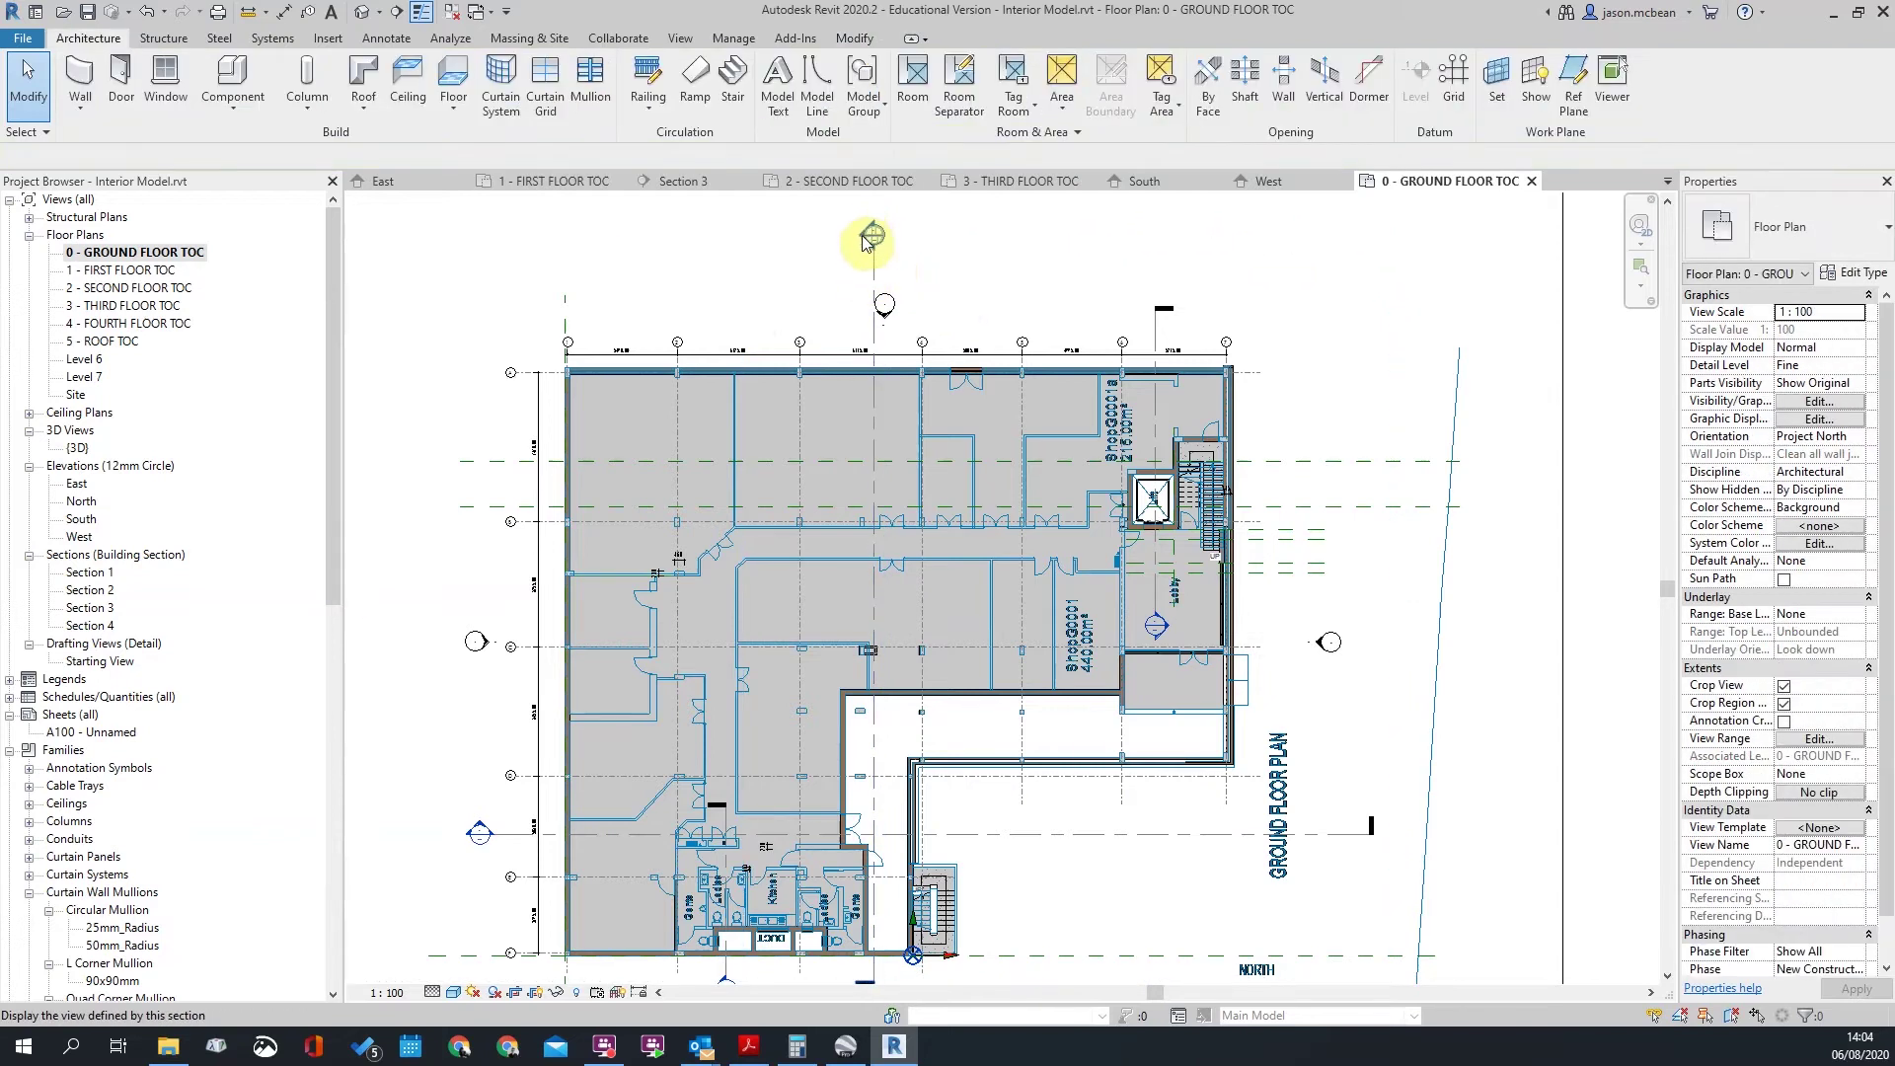
# Step: Open Section 4, examine its third-floor curtain walls and compare them with the building's street view in Google Earth Pro
pyautogui.doubleClick(872, 247)
pyautogui.scroll(3, 1260, 491)
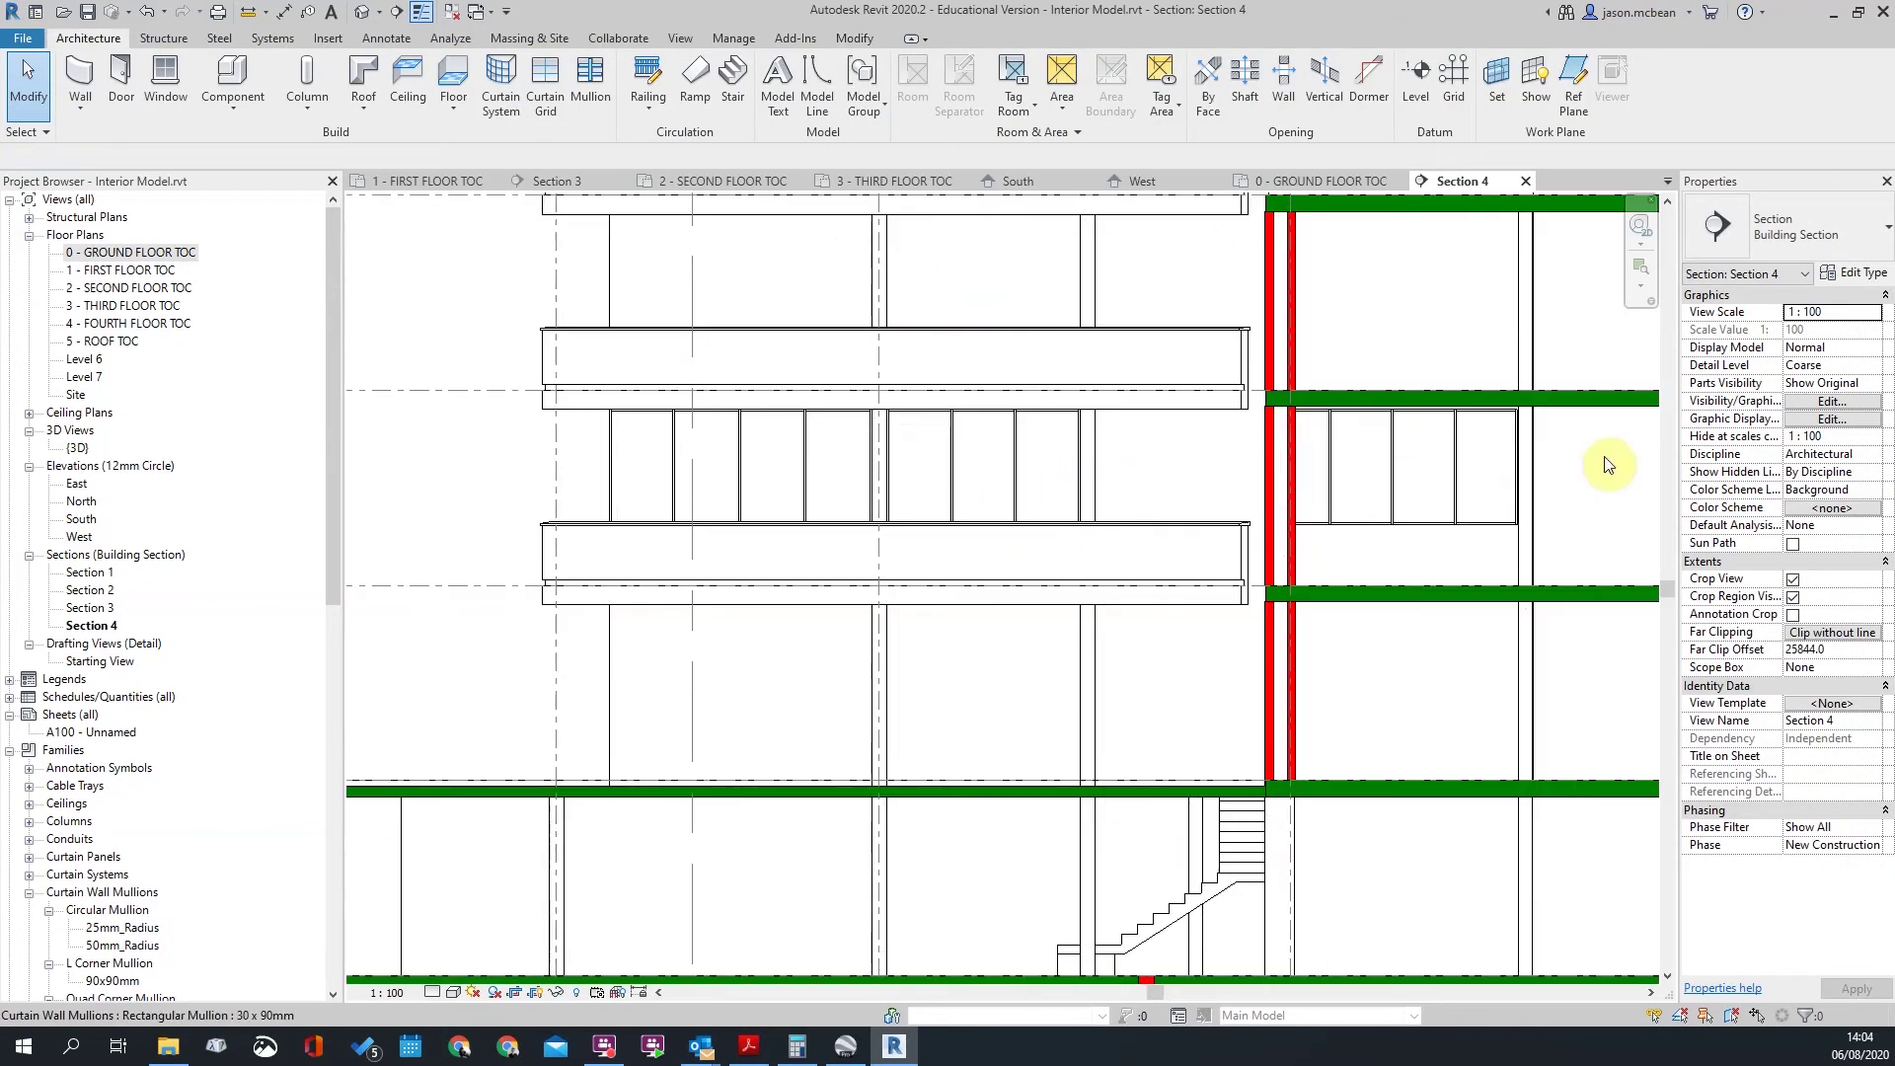
pyautogui.scroll(2, 1120, 479)
pyautogui.moveTo(855, 518); pyautogui.dragTo(964, 520, button='middle')
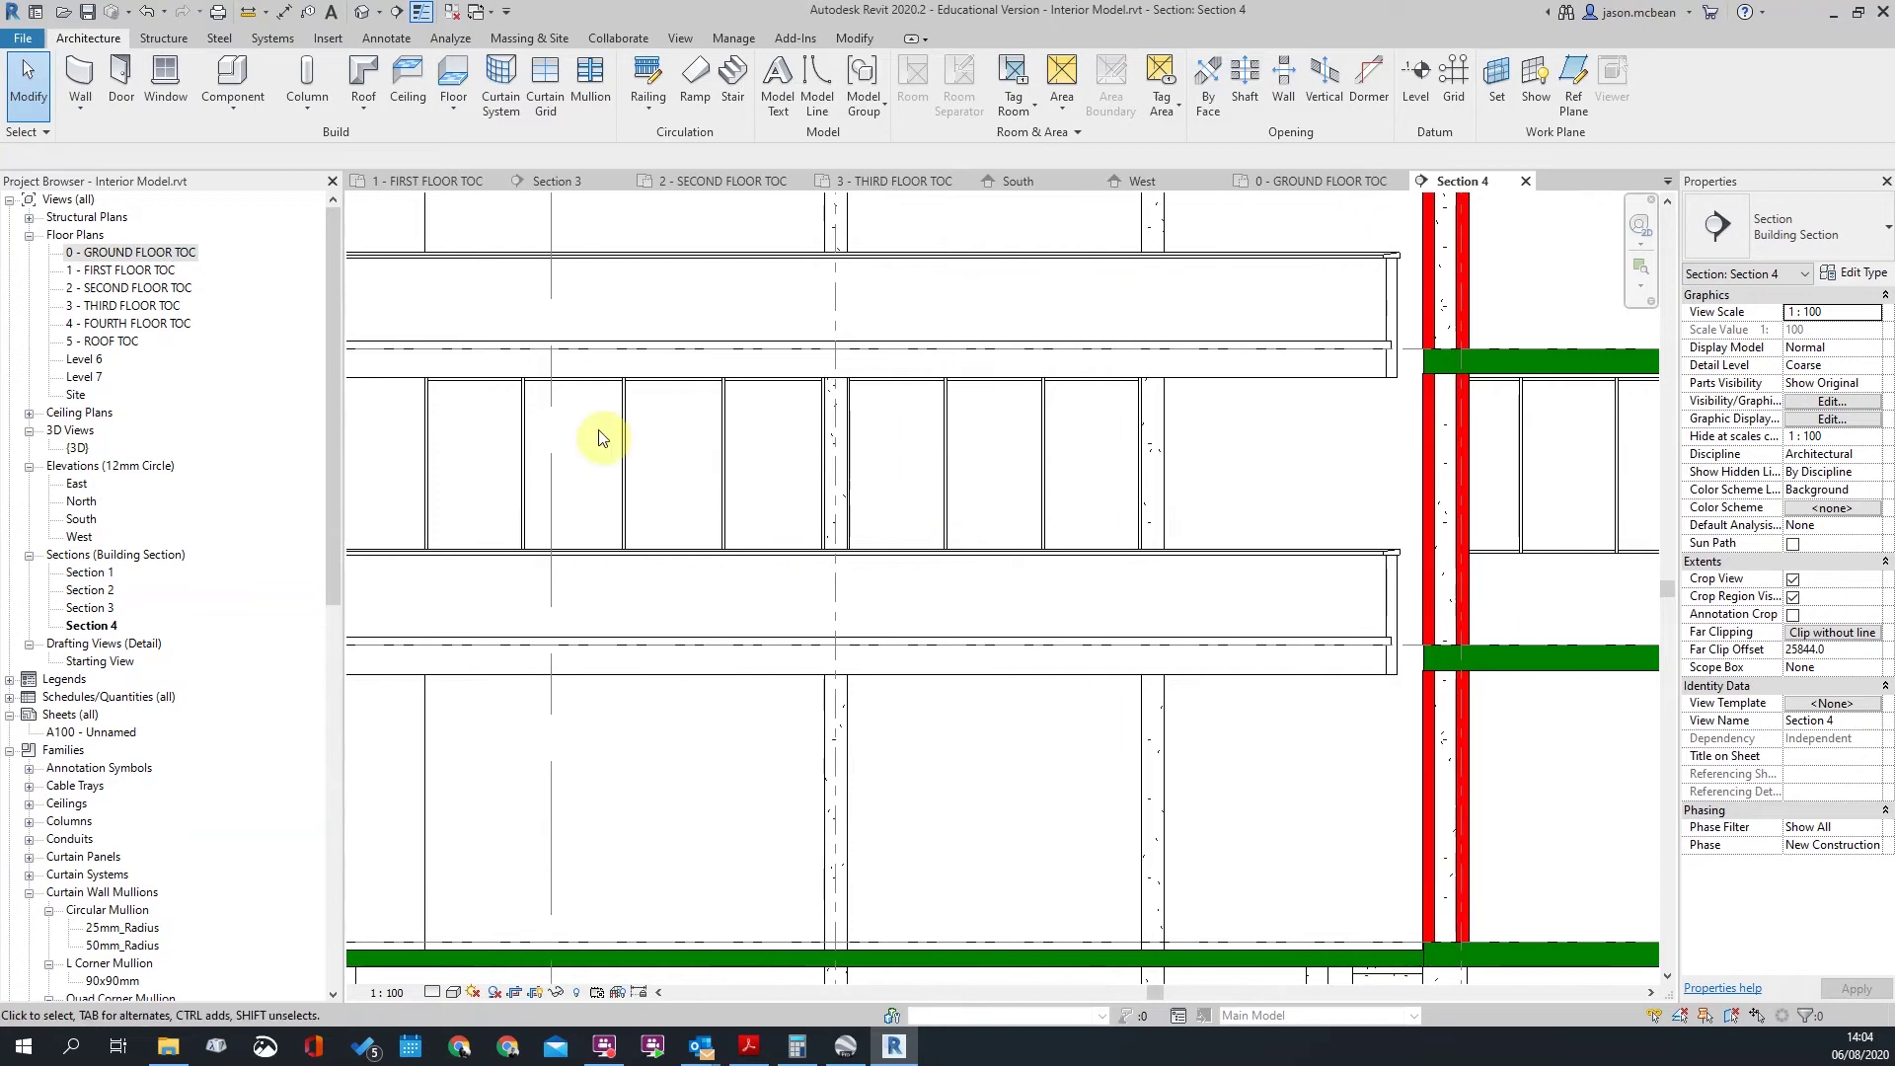
pyautogui.scroll(-1, 500, 457)
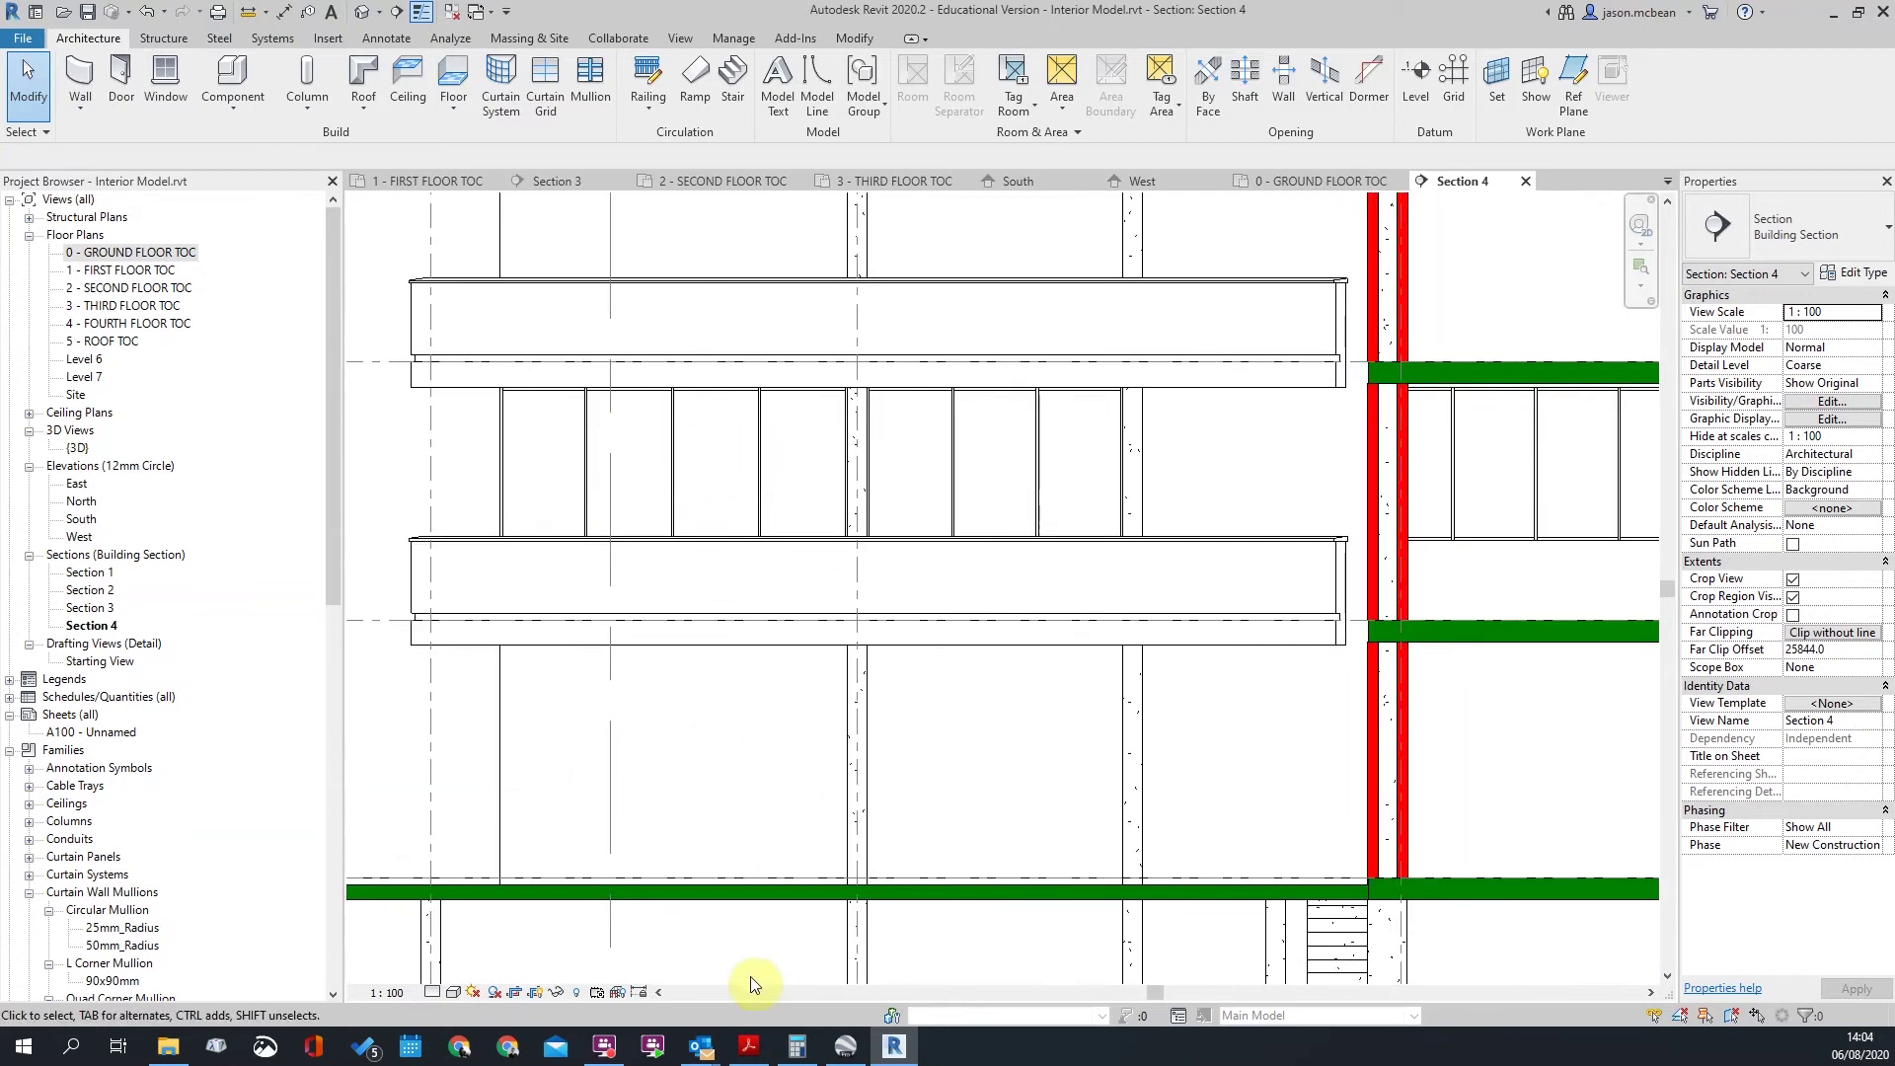
pyautogui.click(846, 1048)
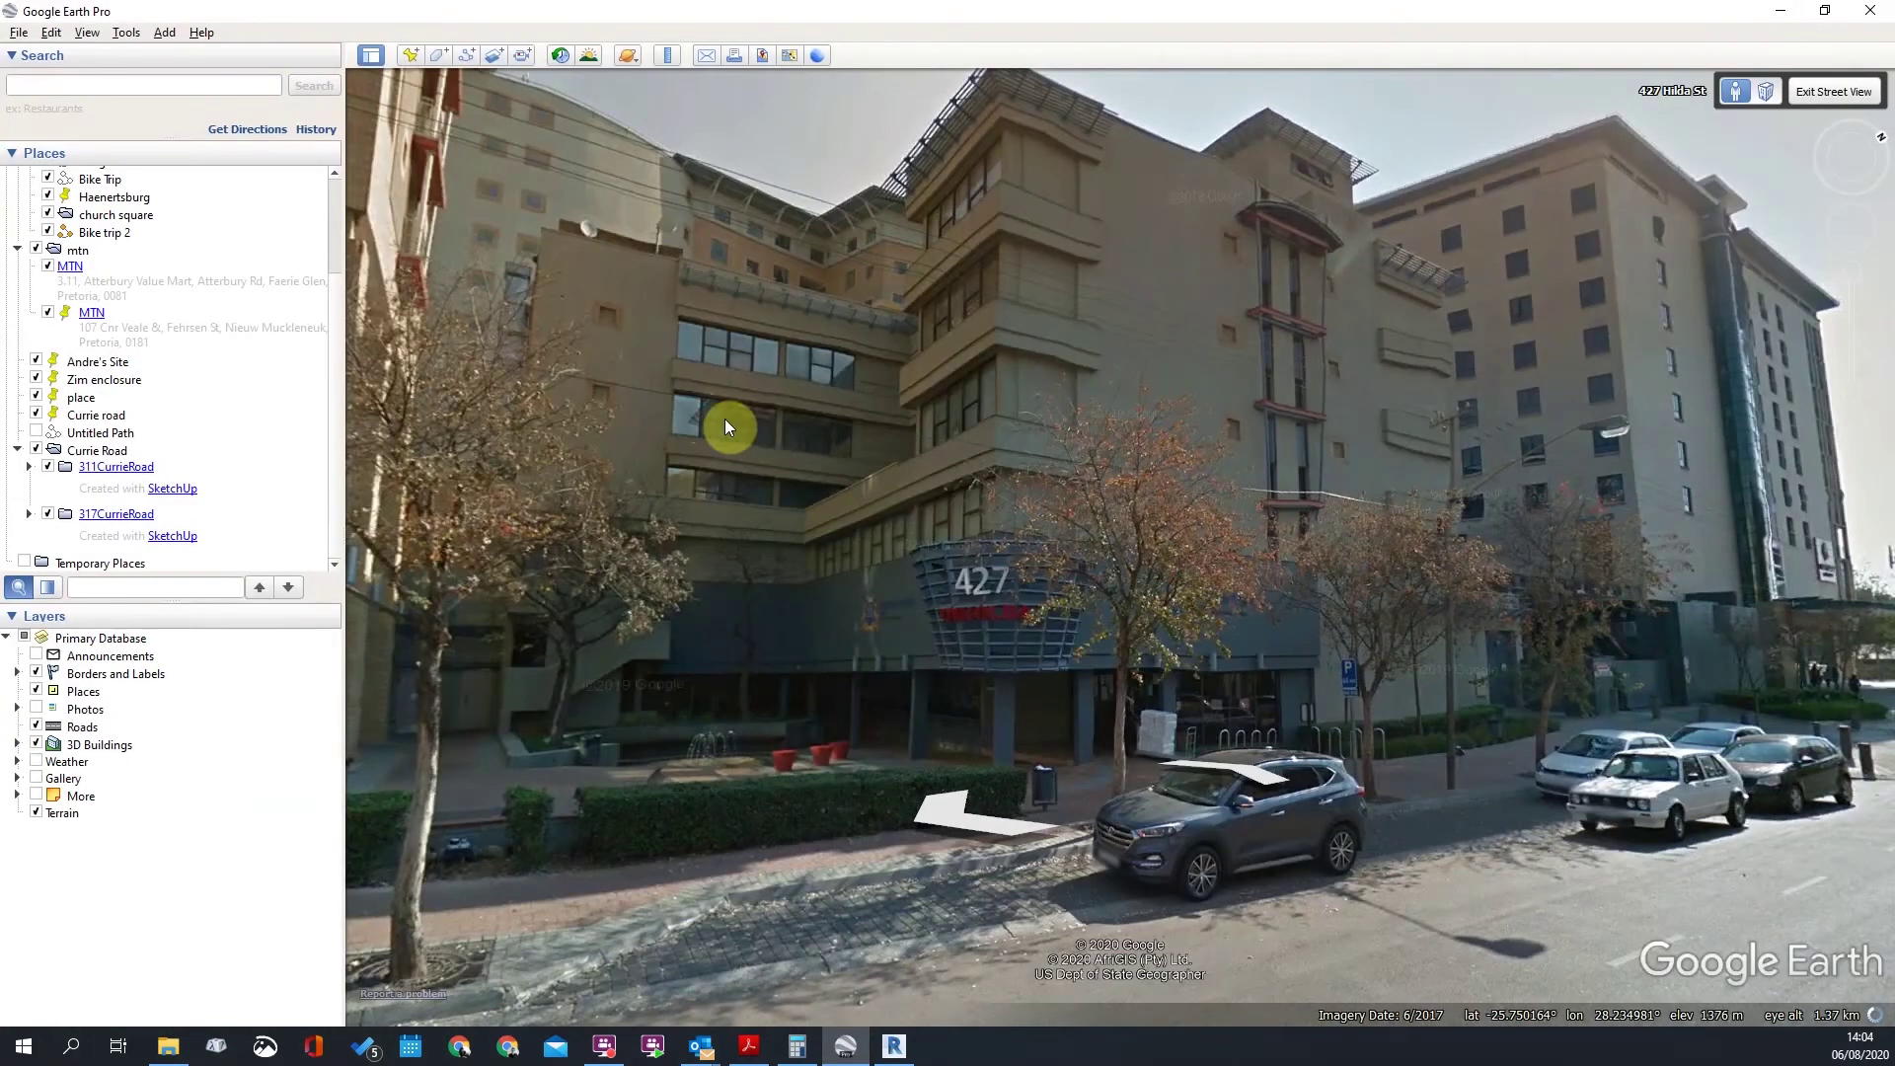
pyautogui.click(1780, 12)
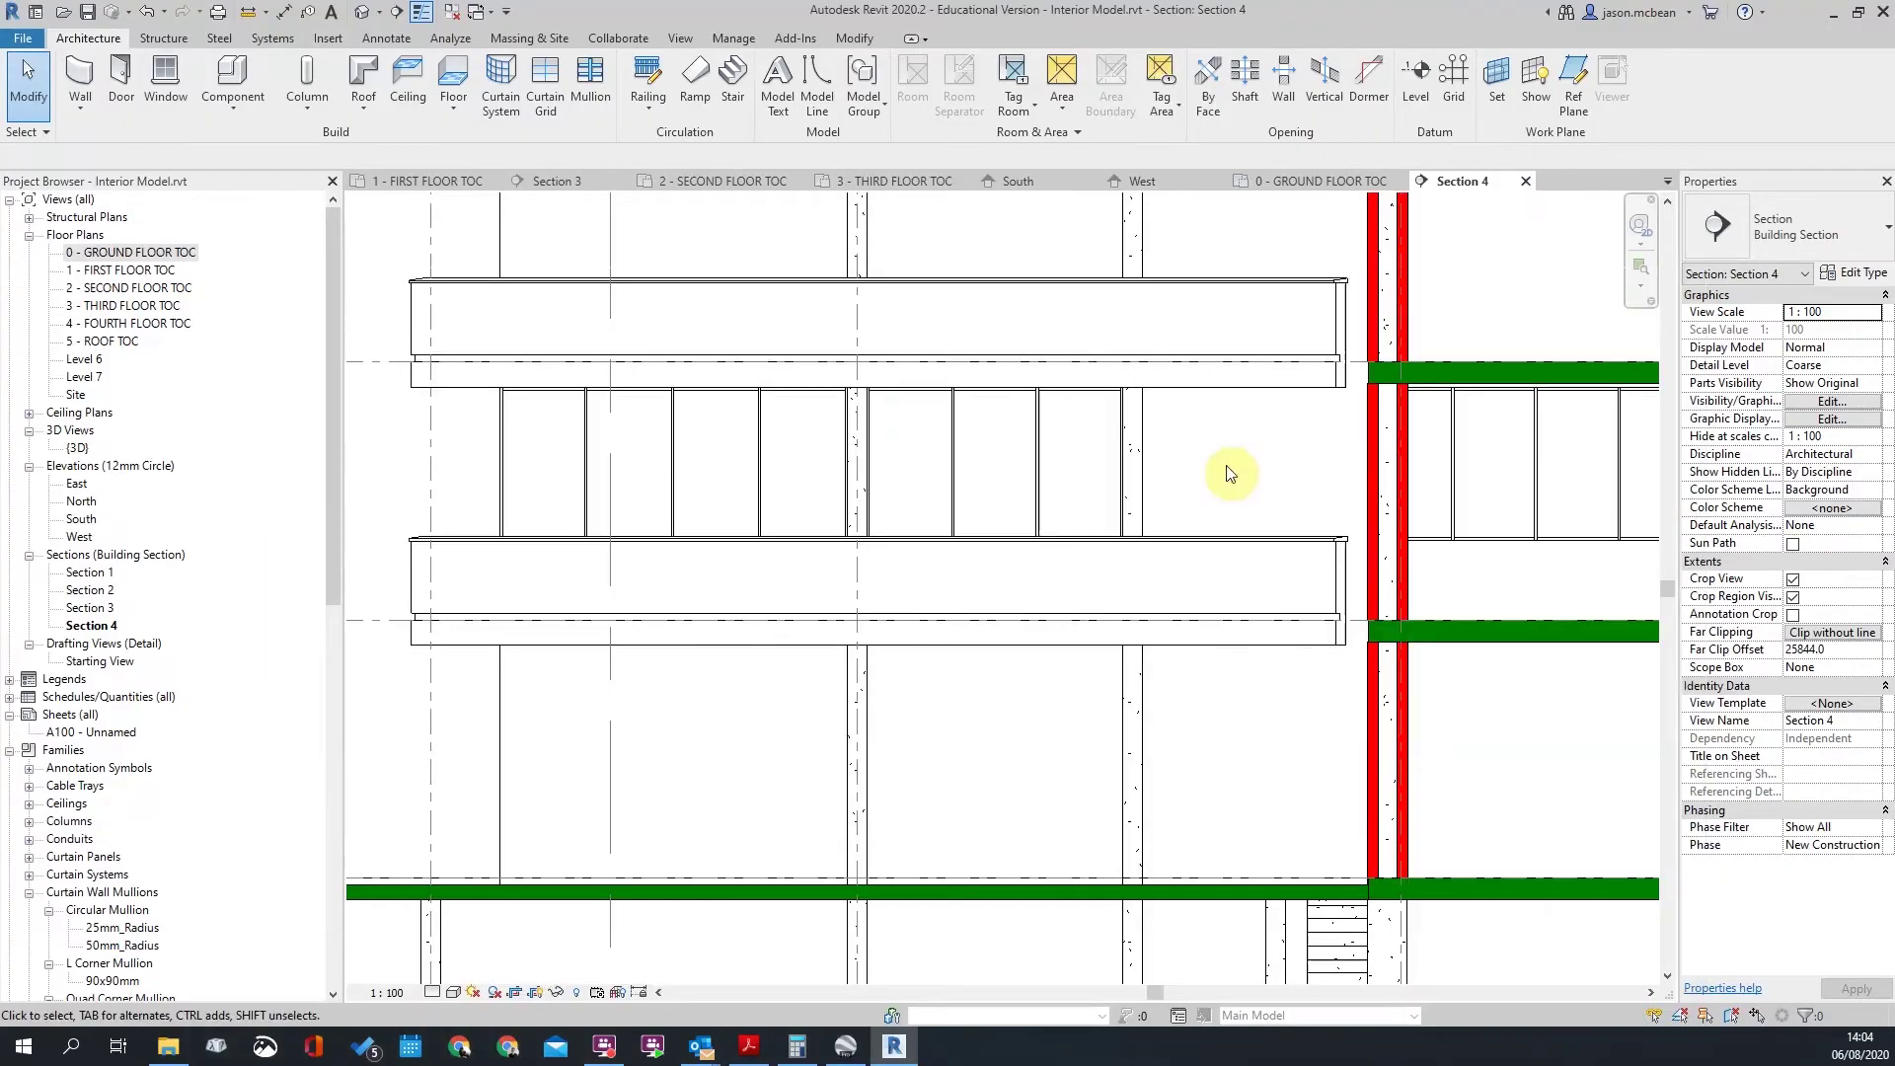
# Step: Add a midpoint horizontal curtain grid to the three-panel third-floor curtain wall, using All Except Picked to leave out the first and third panels
pyautogui.click(546, 84)
pyautogui.click(920, 109)
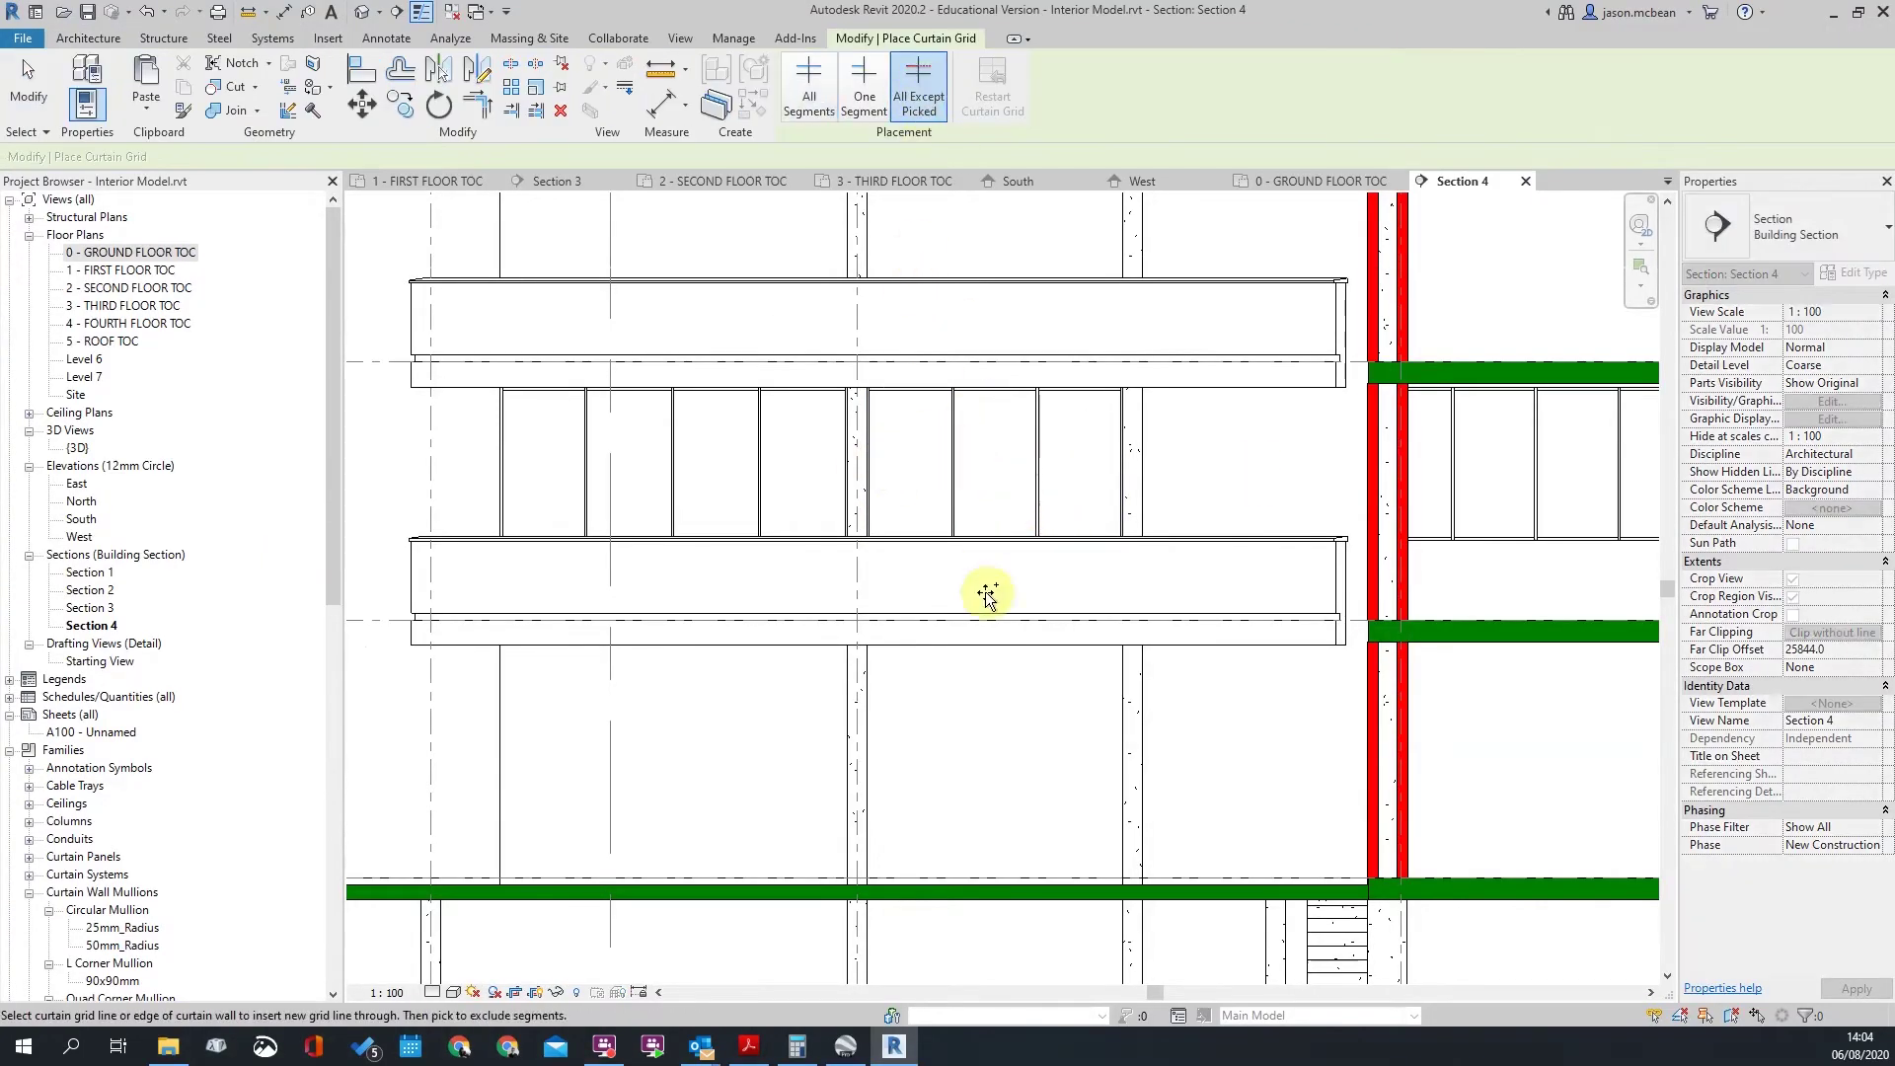
pyautogui.click(945, 470)
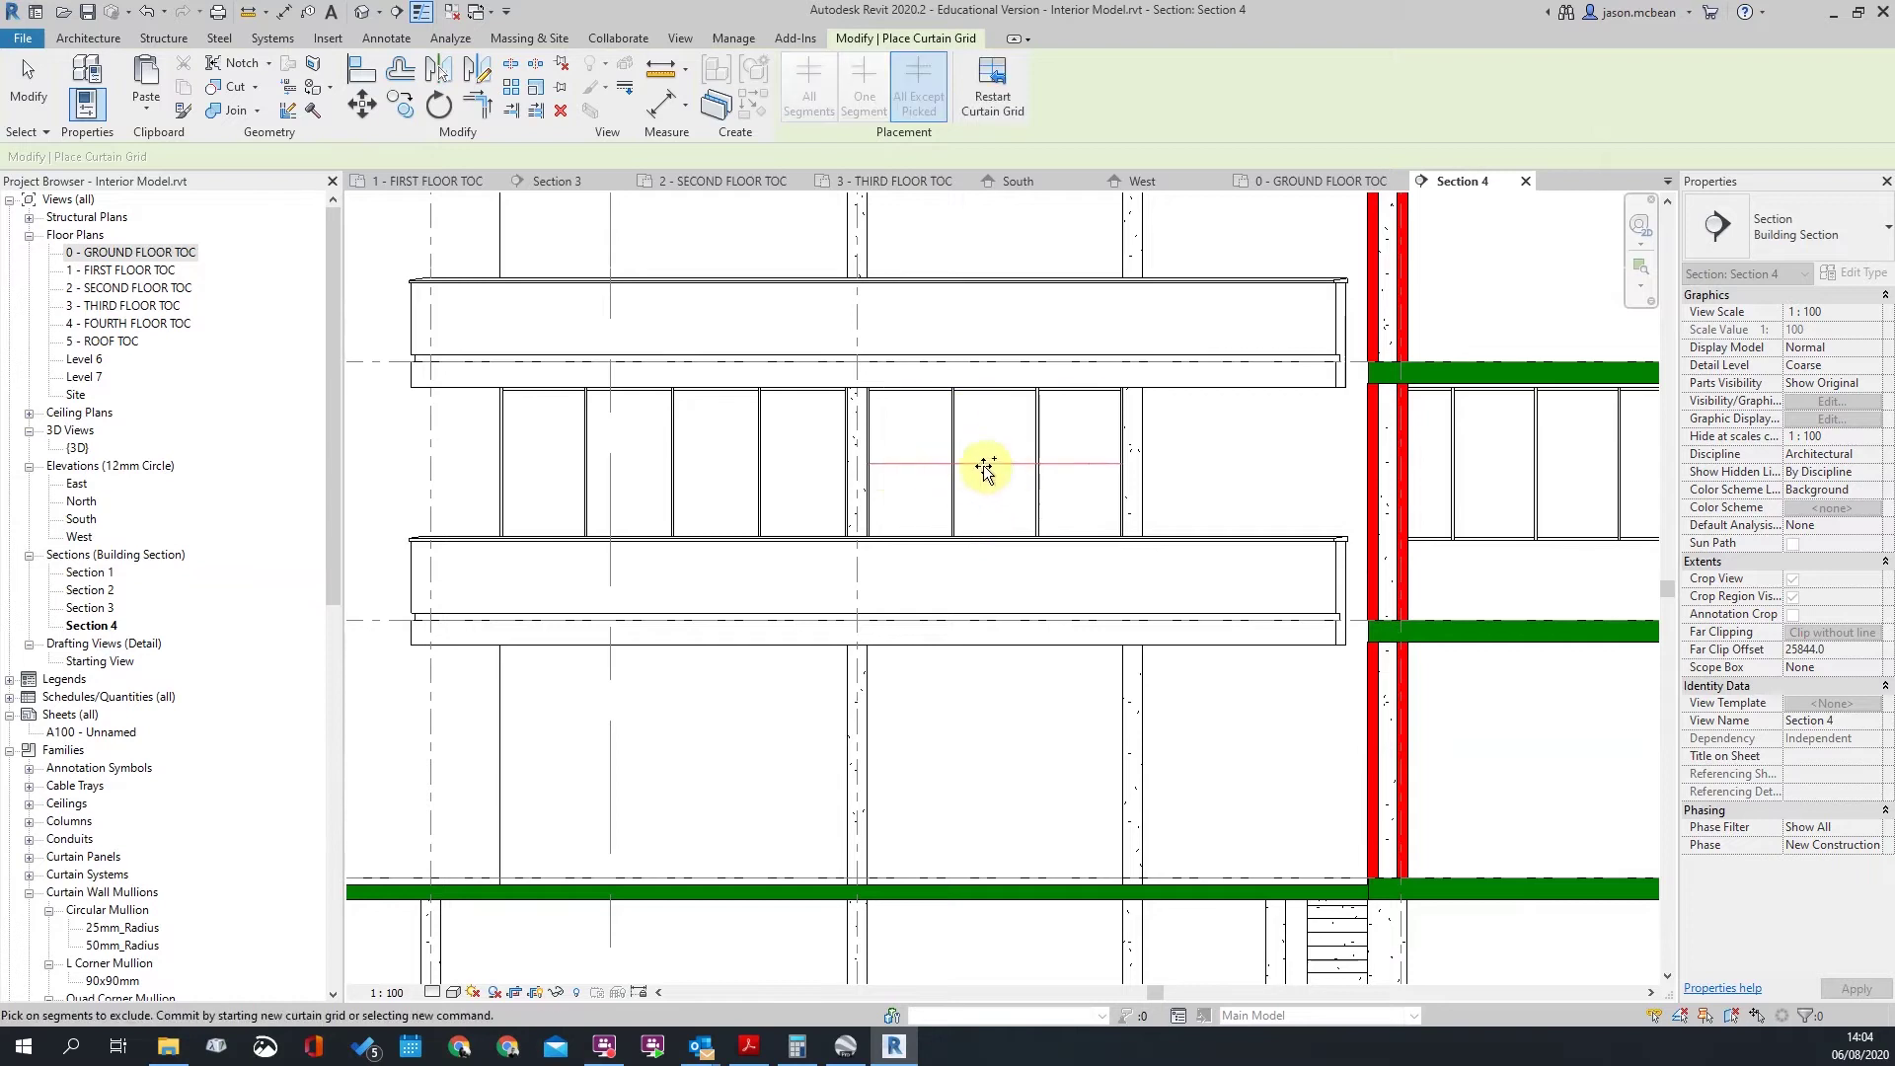
pyautogui.click(926, 464)
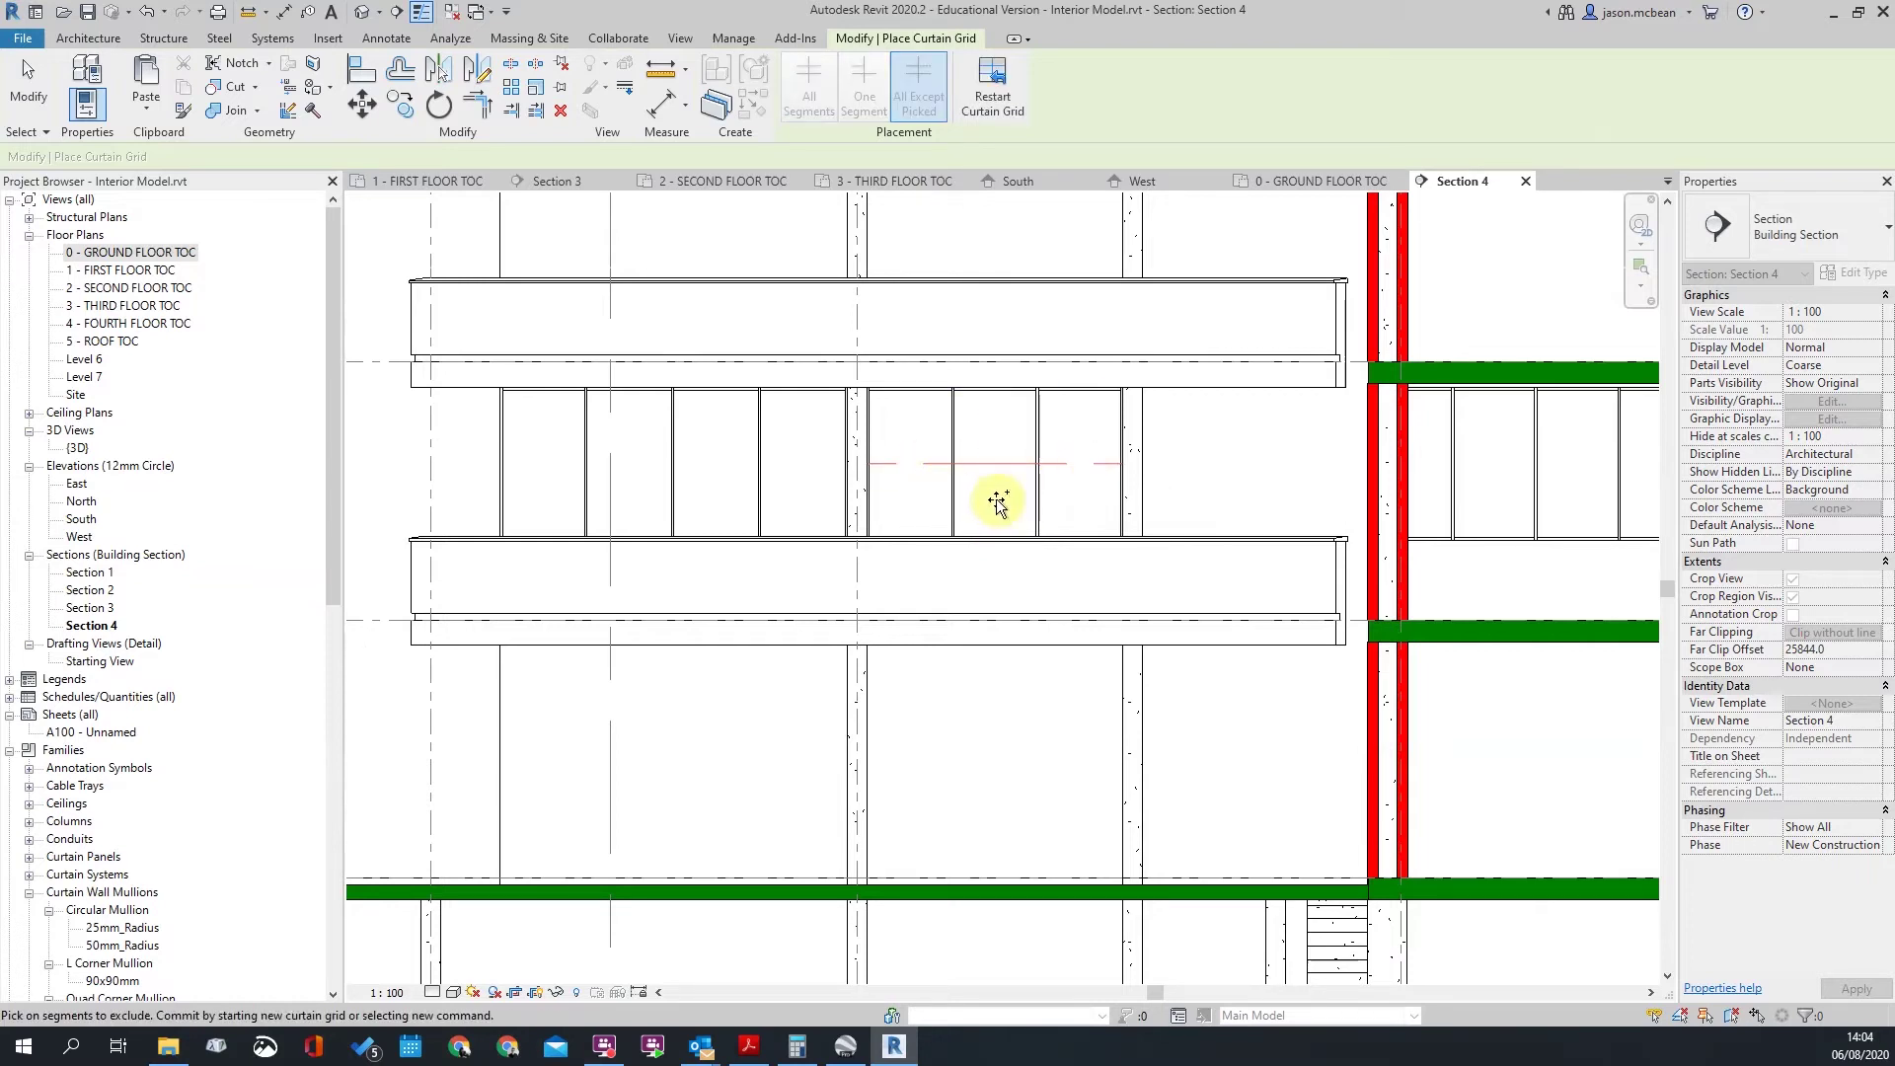
pyautogui.press('Escape')
pyautogui.press('Escape')
pyautogui.click(560, 63)
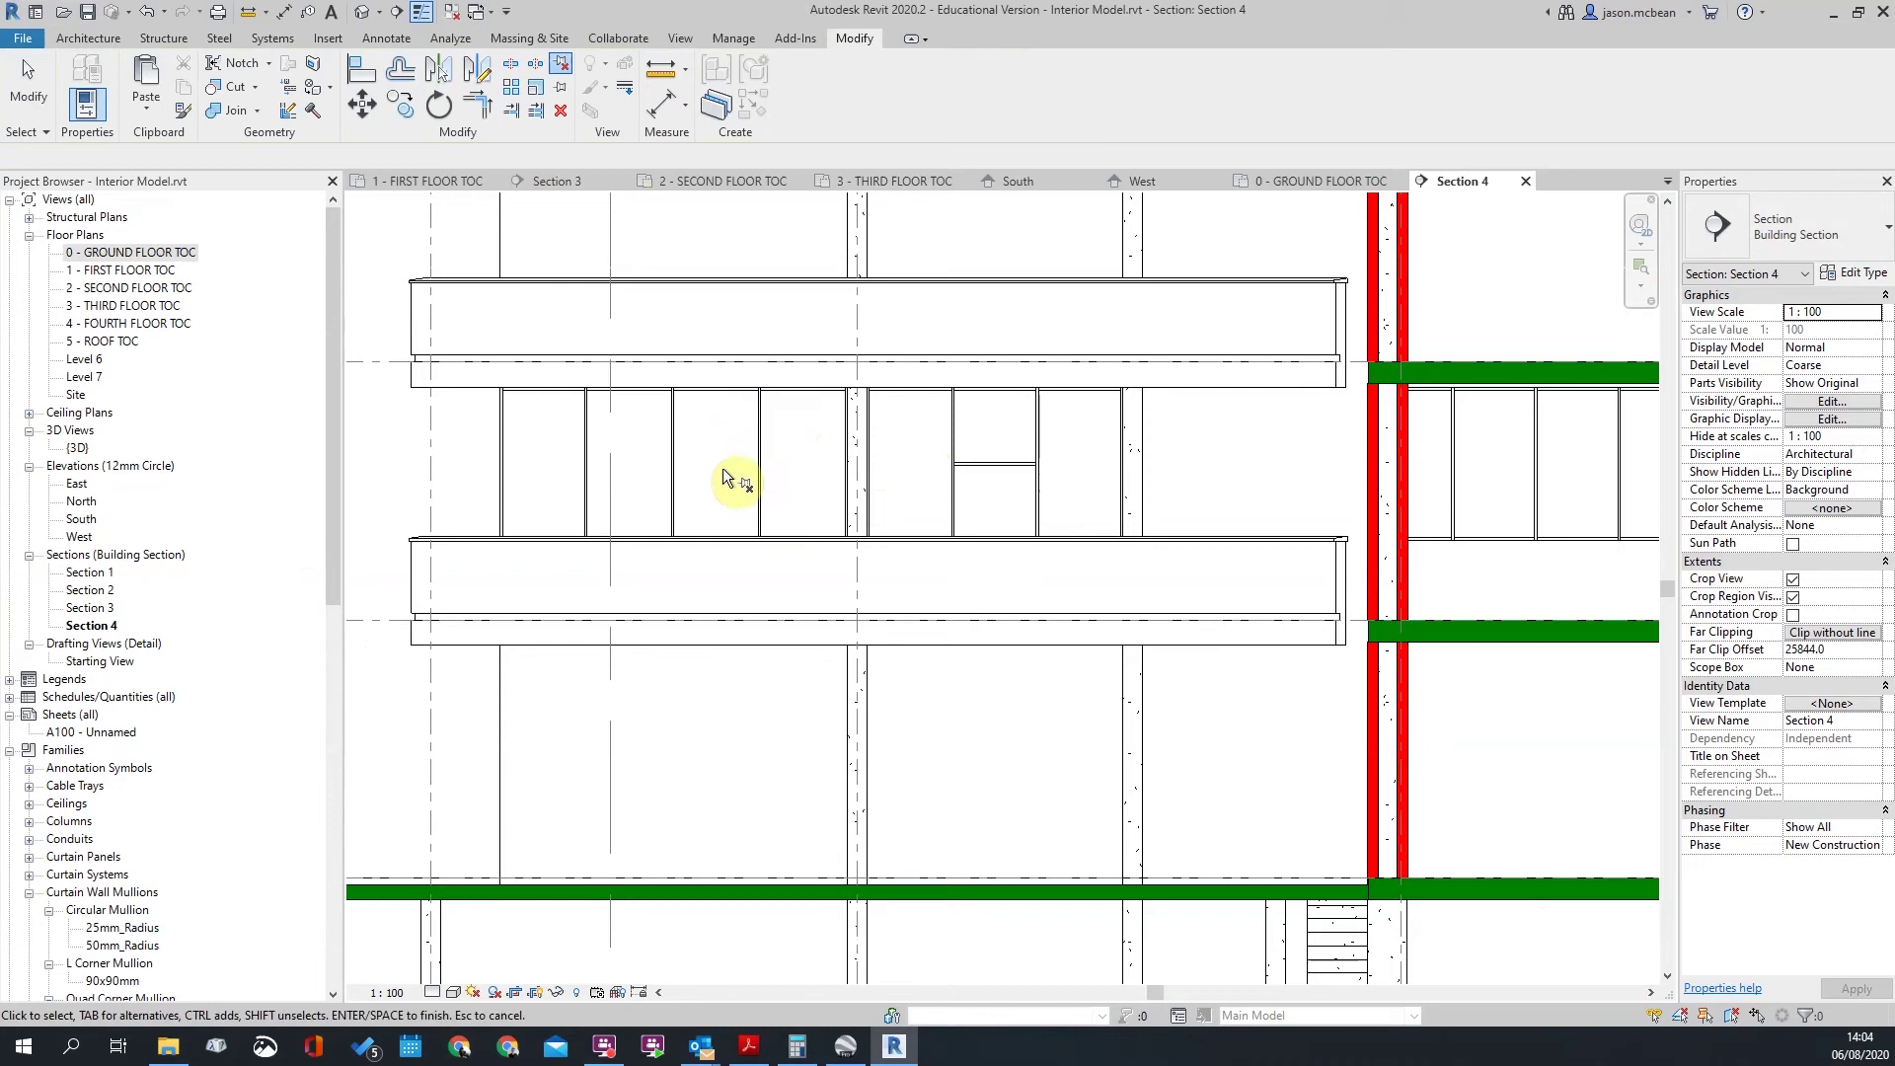
pyautogui.click(89, 38)
pyautogui.click(533, 95)
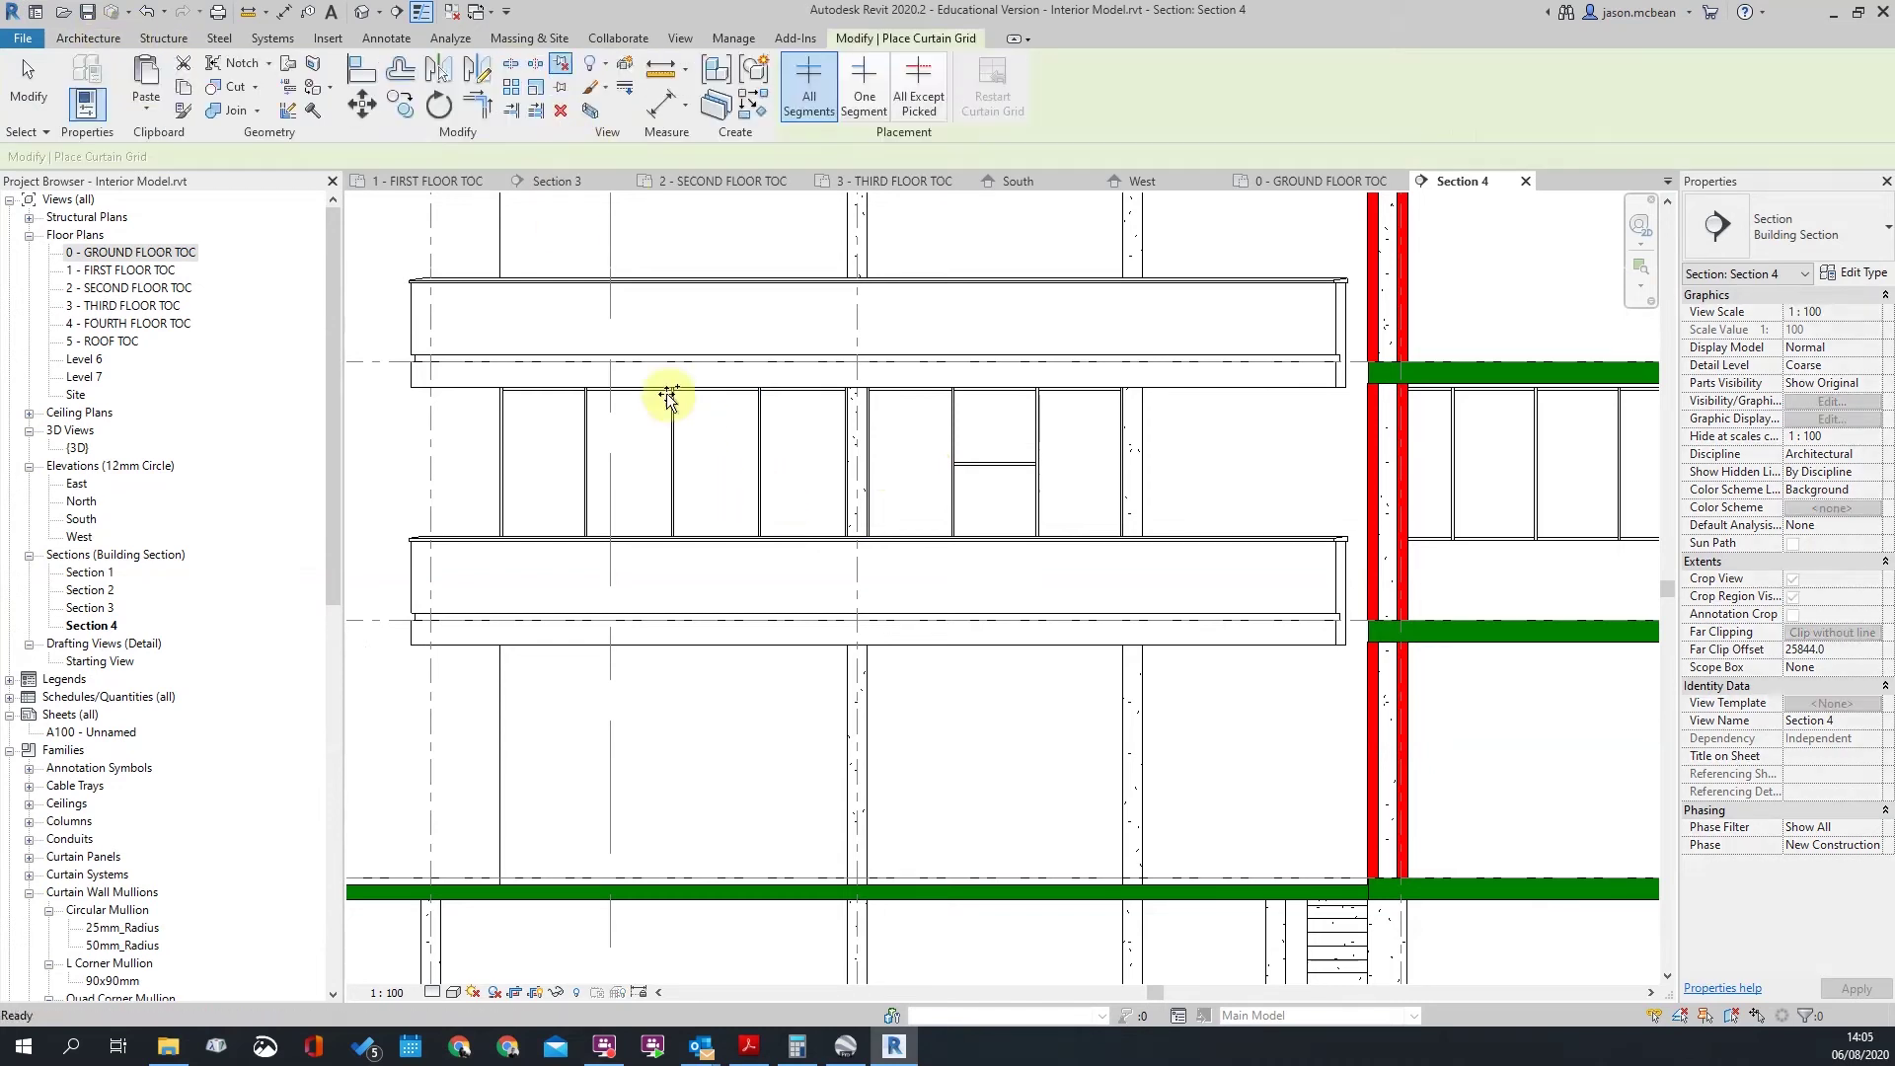
pyautogui.click(676, 464)
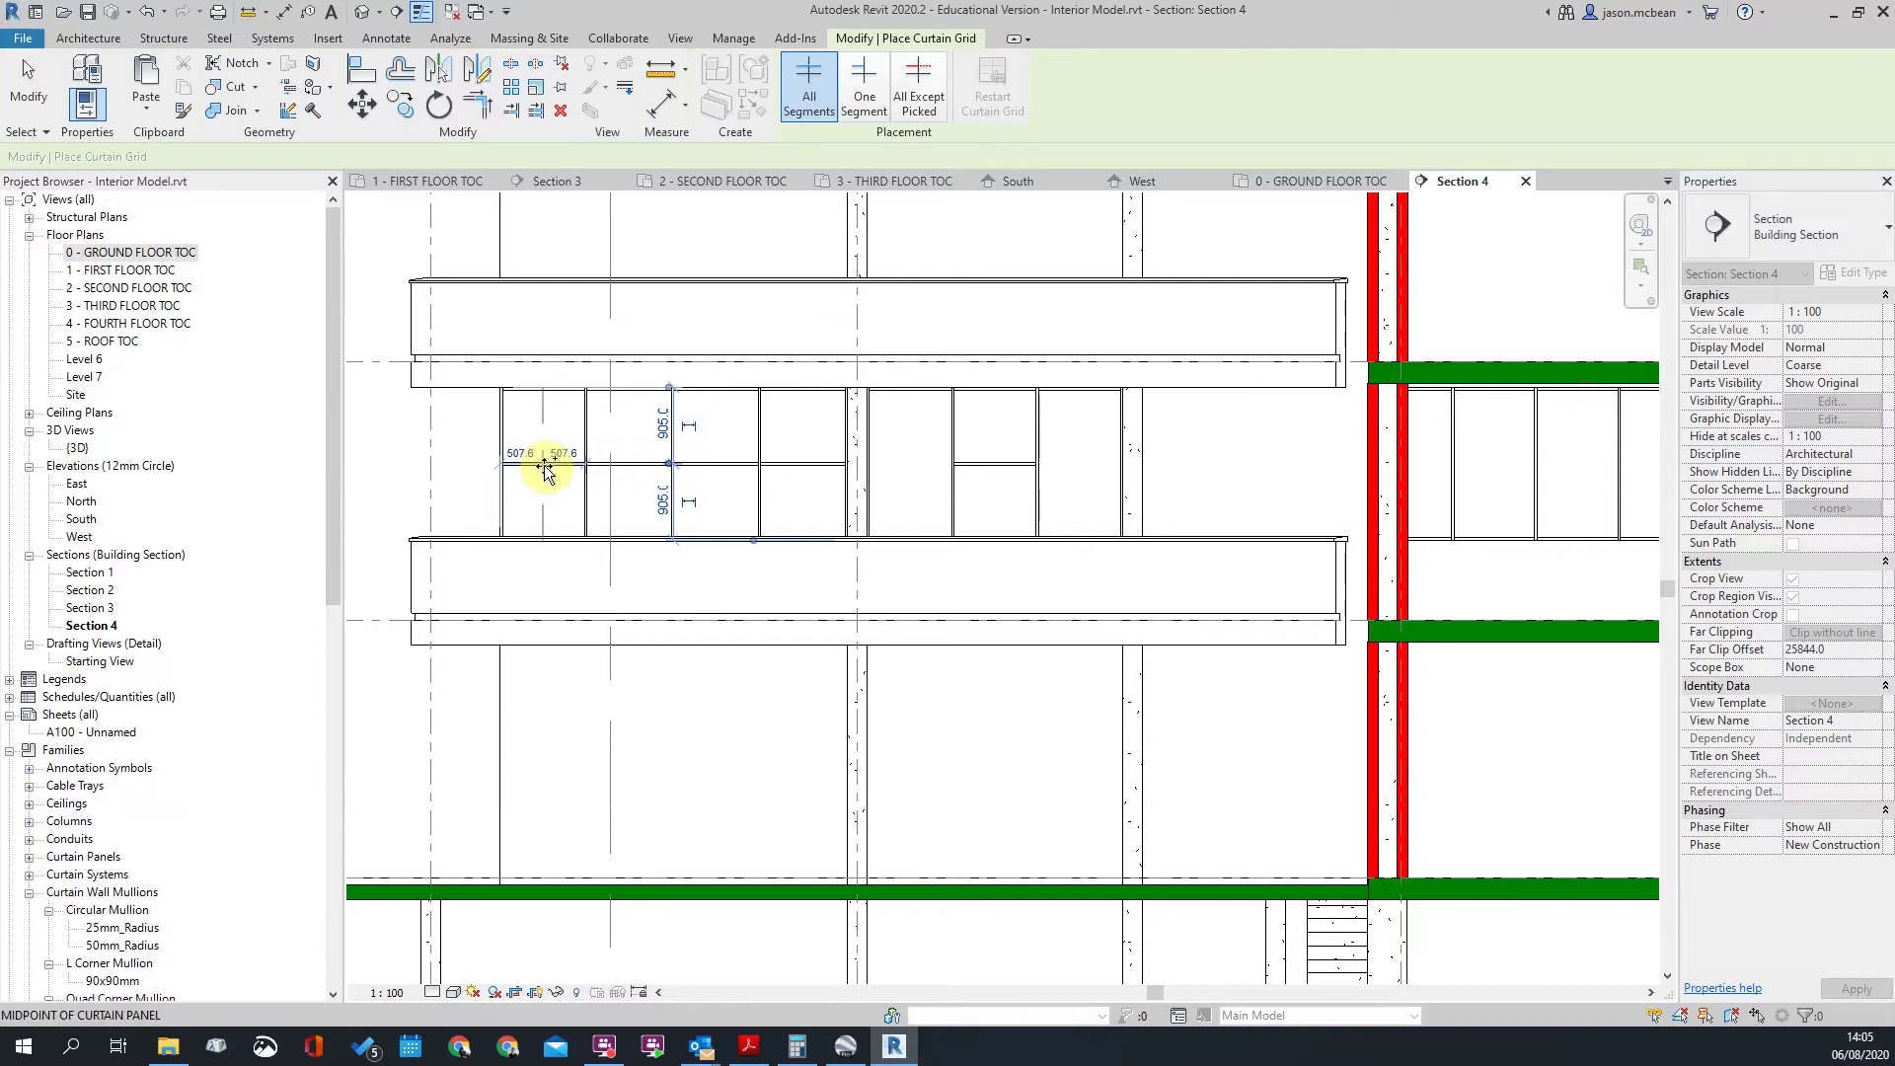
pyautogui.click(918, 96)
pyautogui.hotkey('ctrl', 'z')
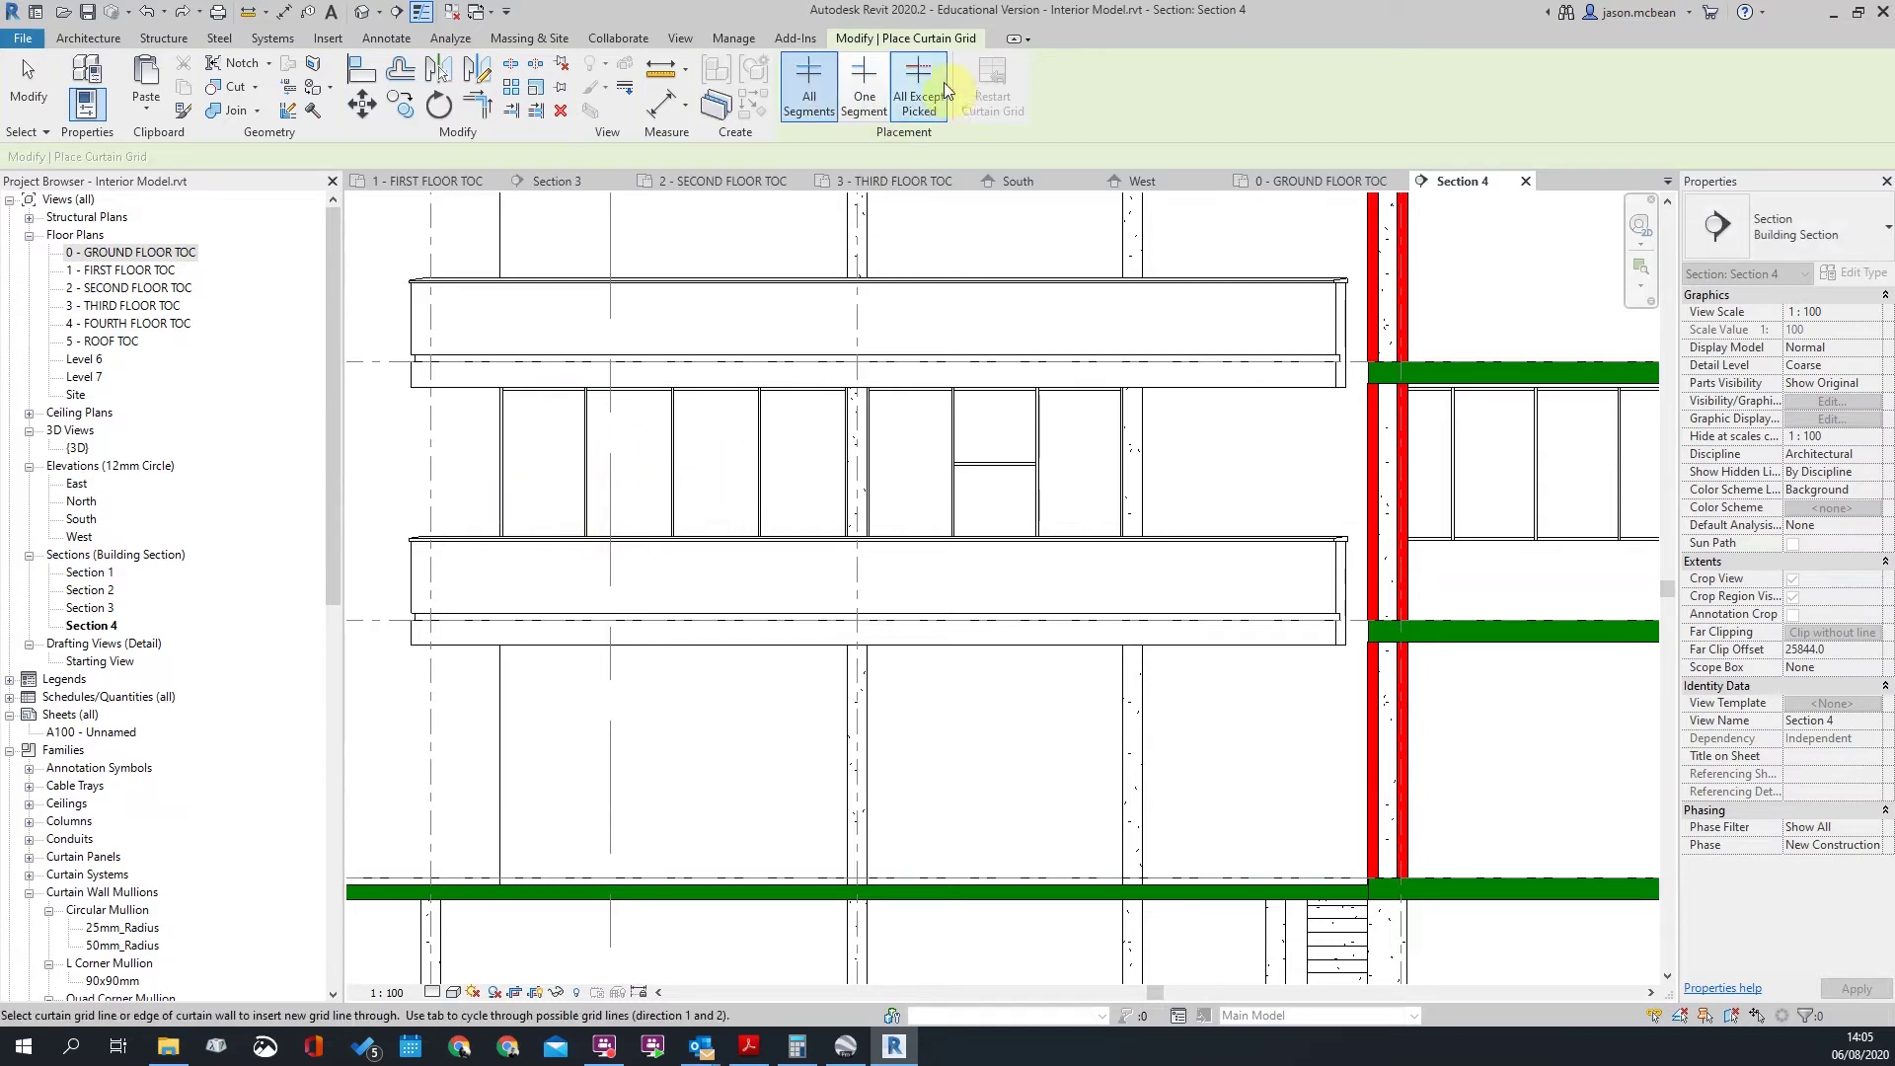
# Step: Add a midpoint horizontal curtain grid to the four-panel third-floor curtain wall with All Except Picked, leaving out the first and fourth panels
pyautogui.click(925, 92)
pyautogui.click(533, 464)
pyautogui.click(782, 461)
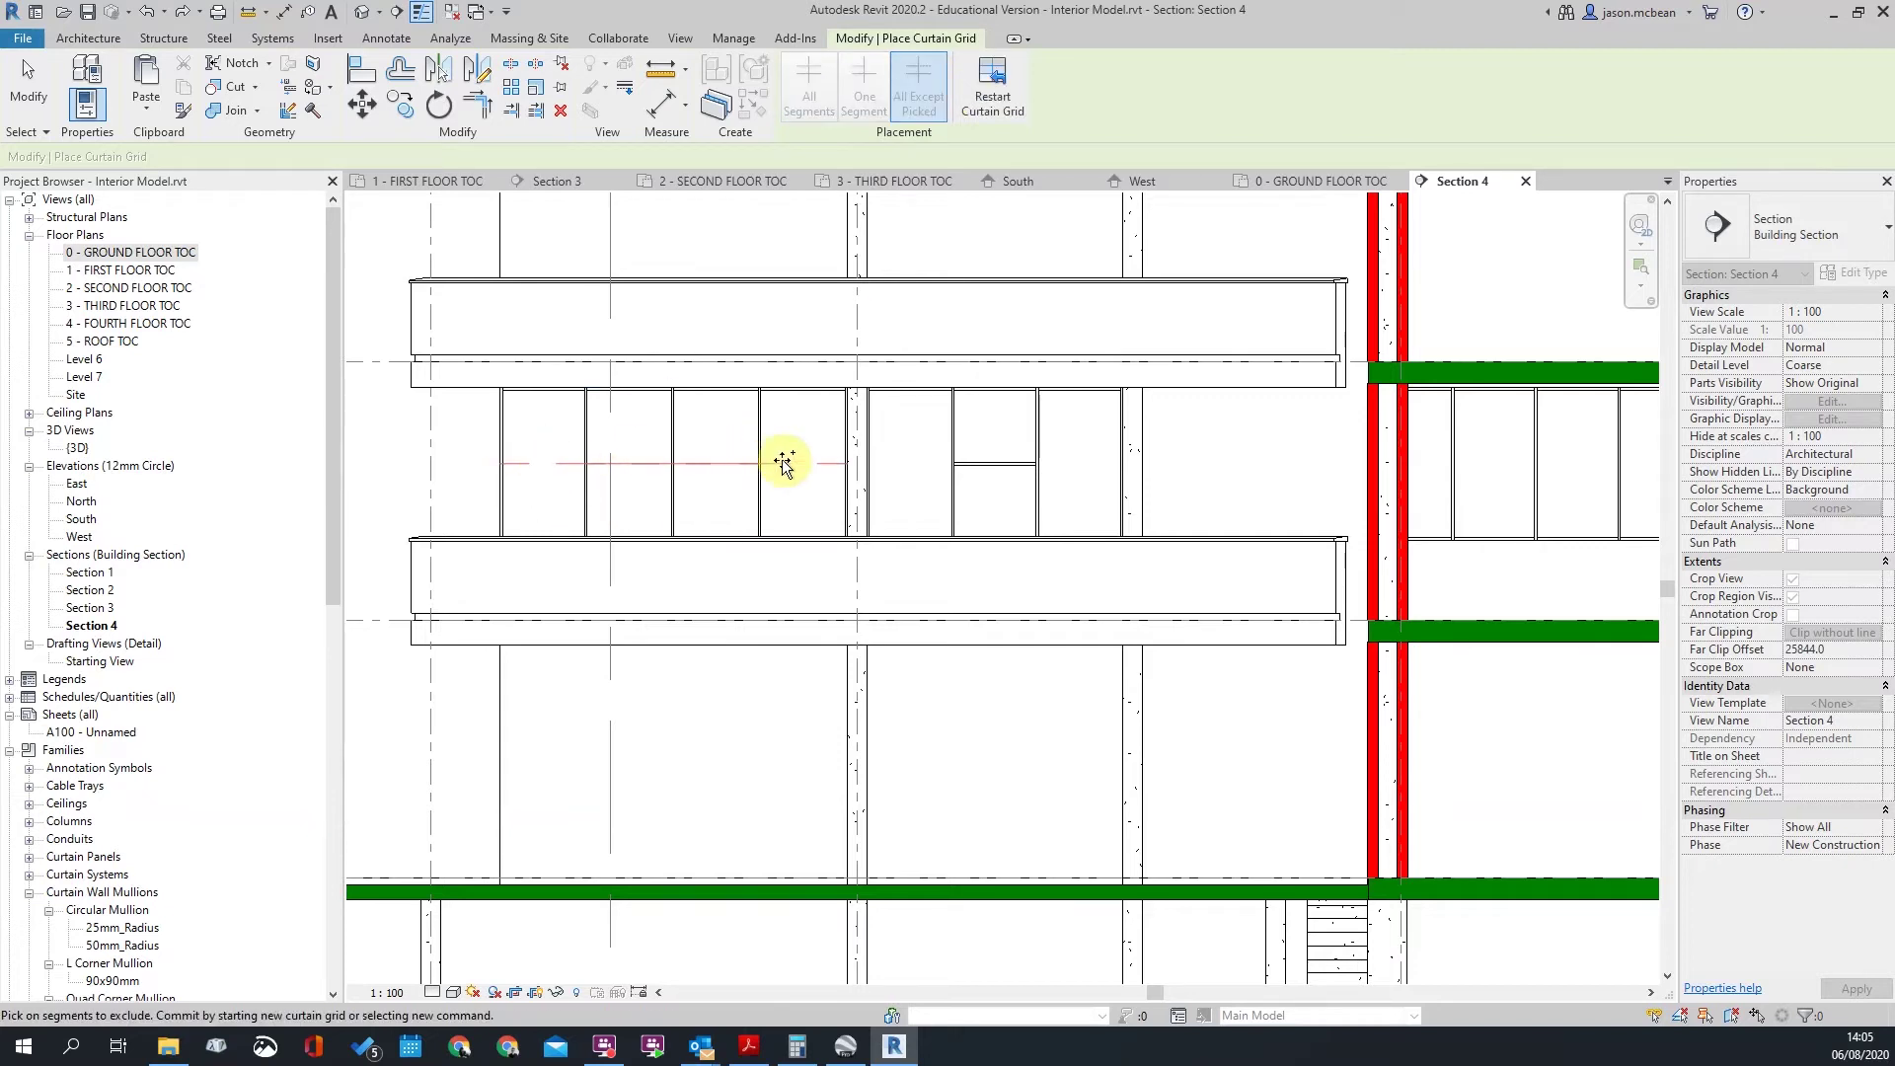
pyautogui.press('Escape')
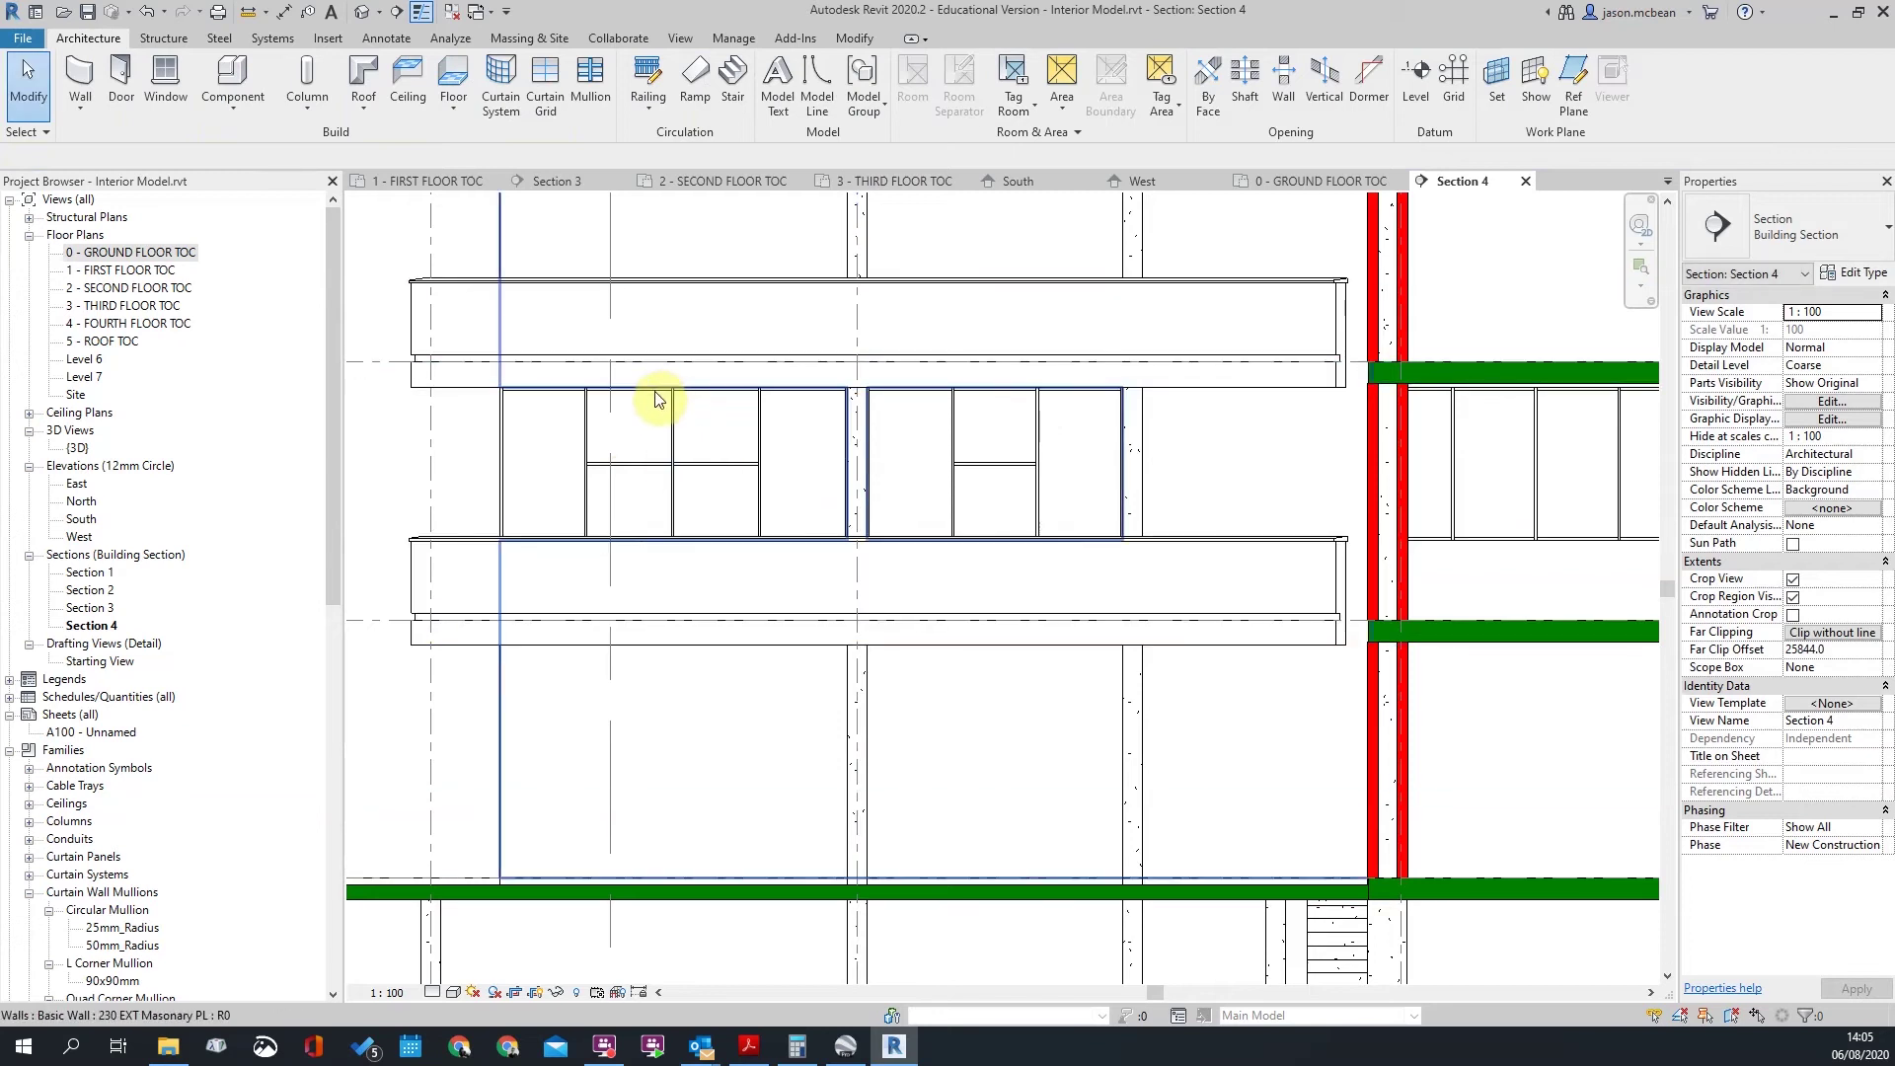
# Step: Unpin the three upper glazed panels above the new grids and change them to Windows_Curtain_Wall: Metal_Aluminum-50_Thickness
pyautogui.click(658, 402)
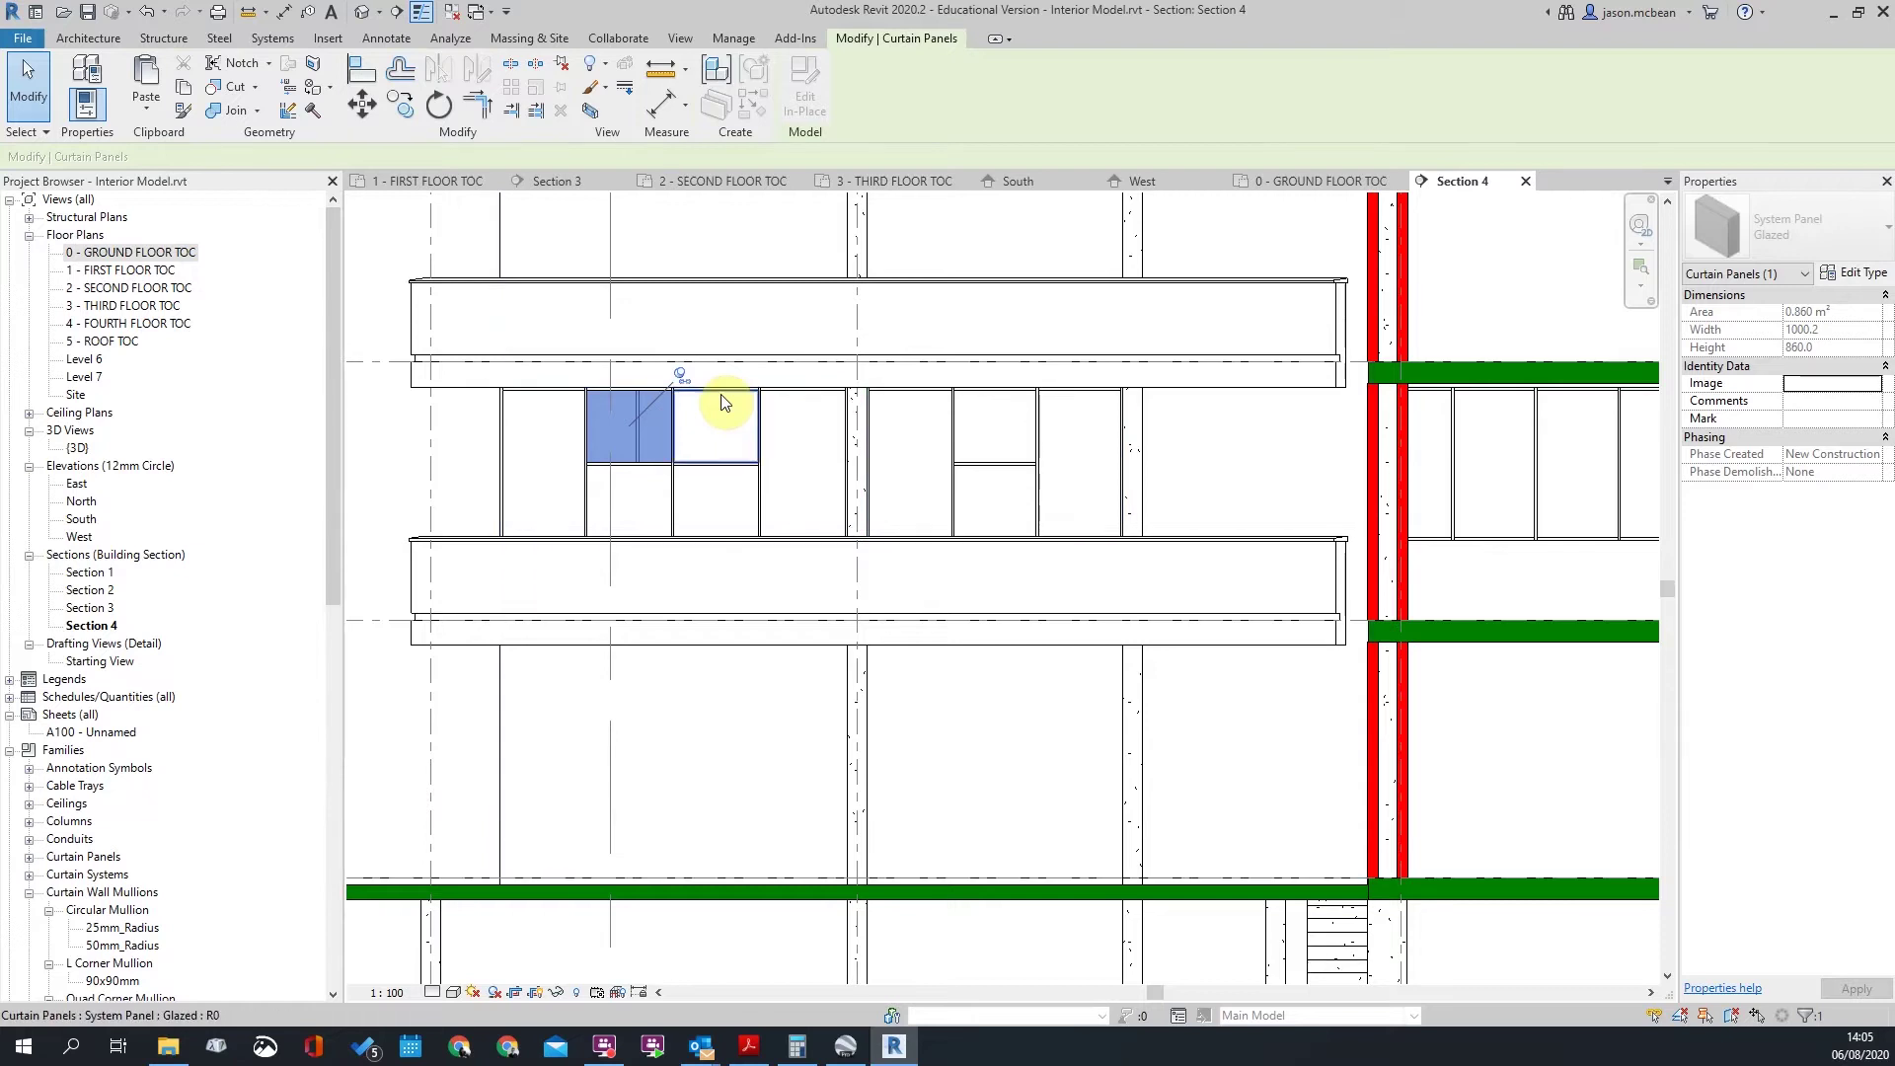
pyautogui.press('Tab')
pyautogui.press('Tab')
pyautogui.press('Tab')
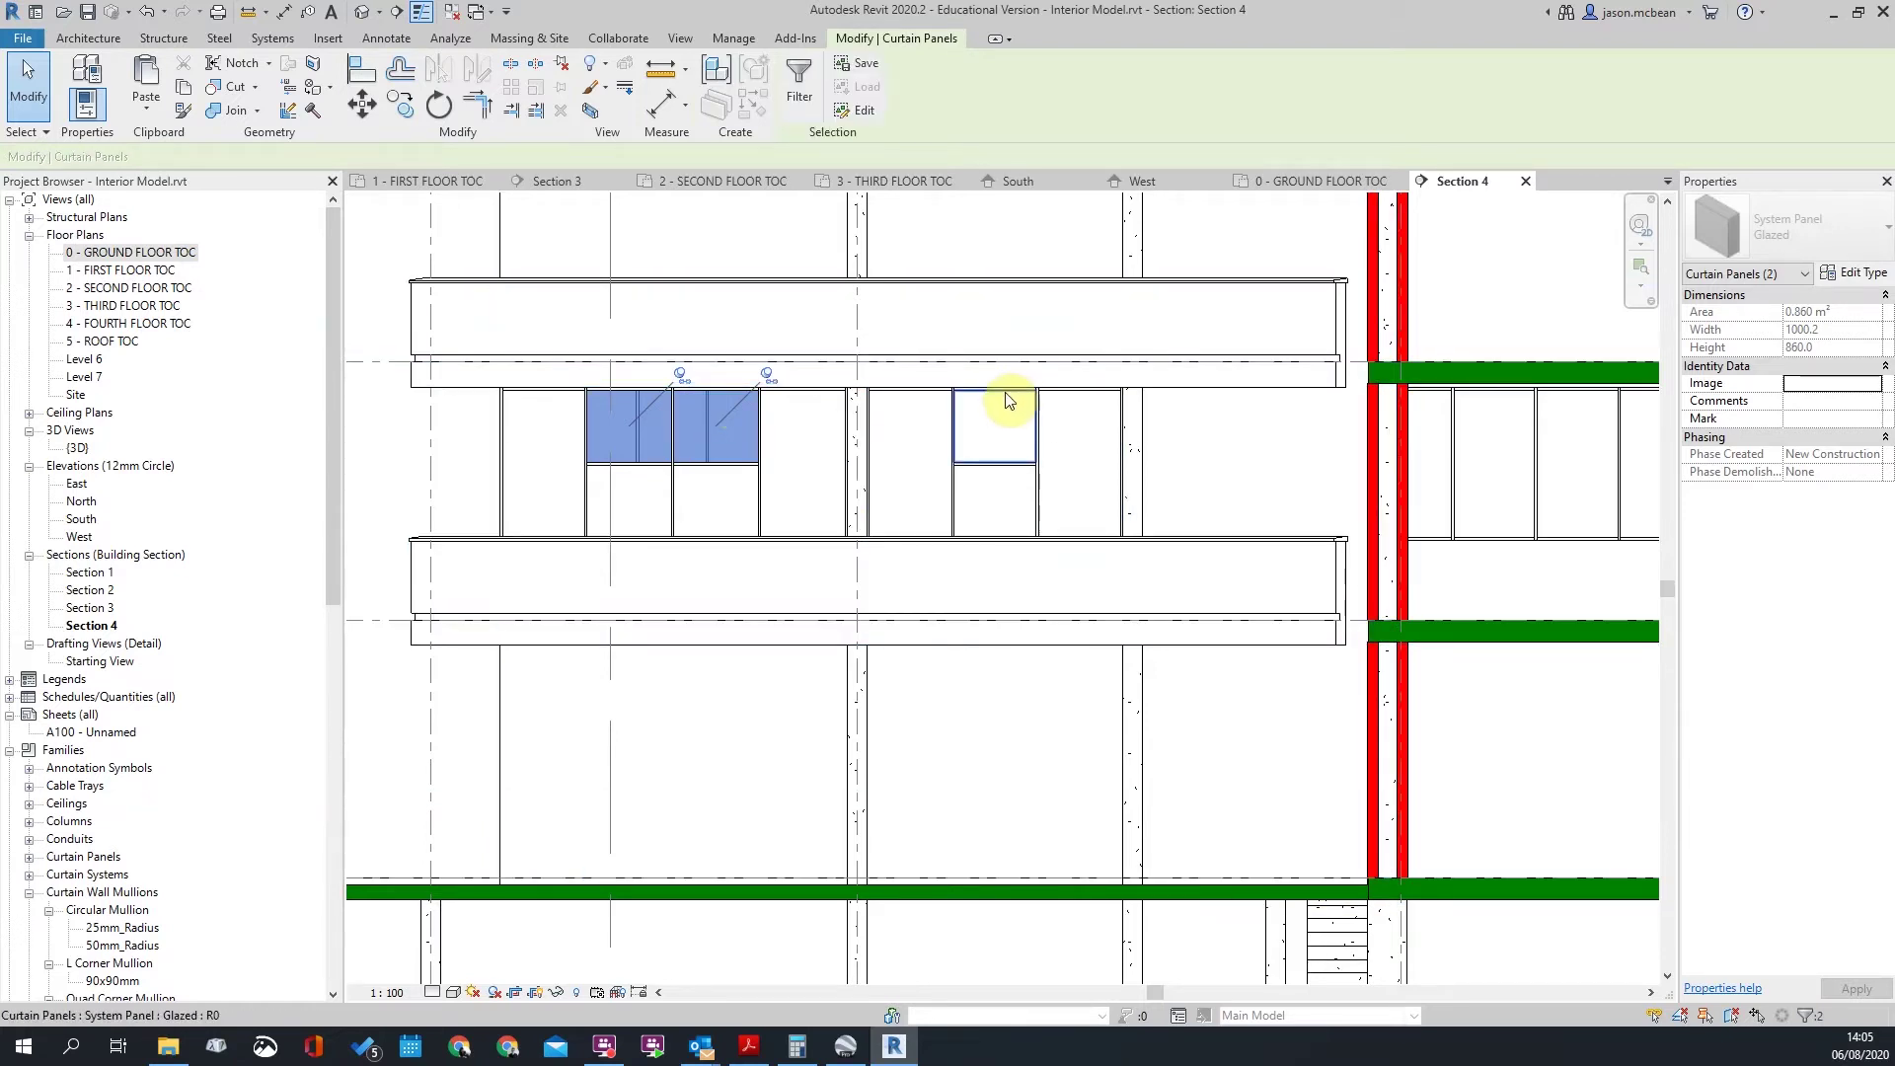
pyautogui.keyDown('ctrl'); pyautogui.click(1008, 399); pyautogui.keyUp('ctrl')
pyautogui.click(775, 377)
pyautogui.click(683, 376)
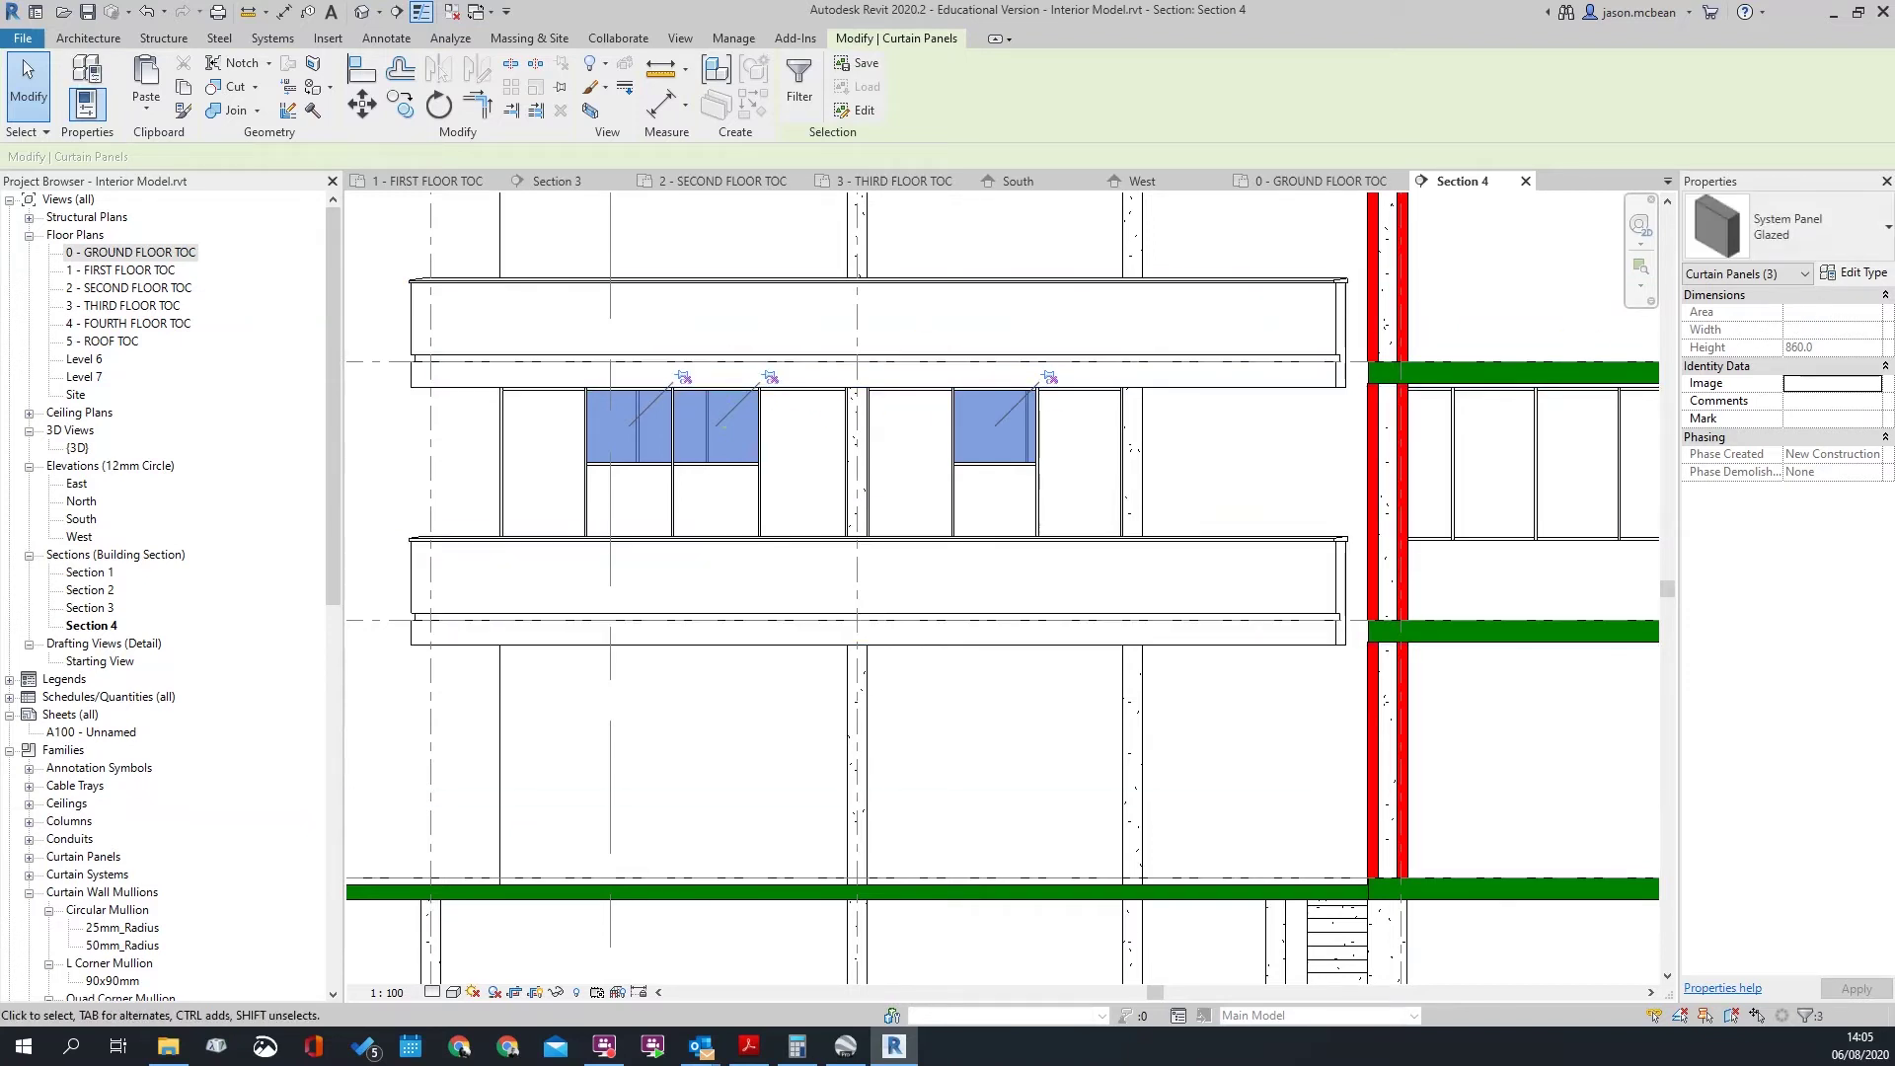
pyautogui.click(1766, 229)
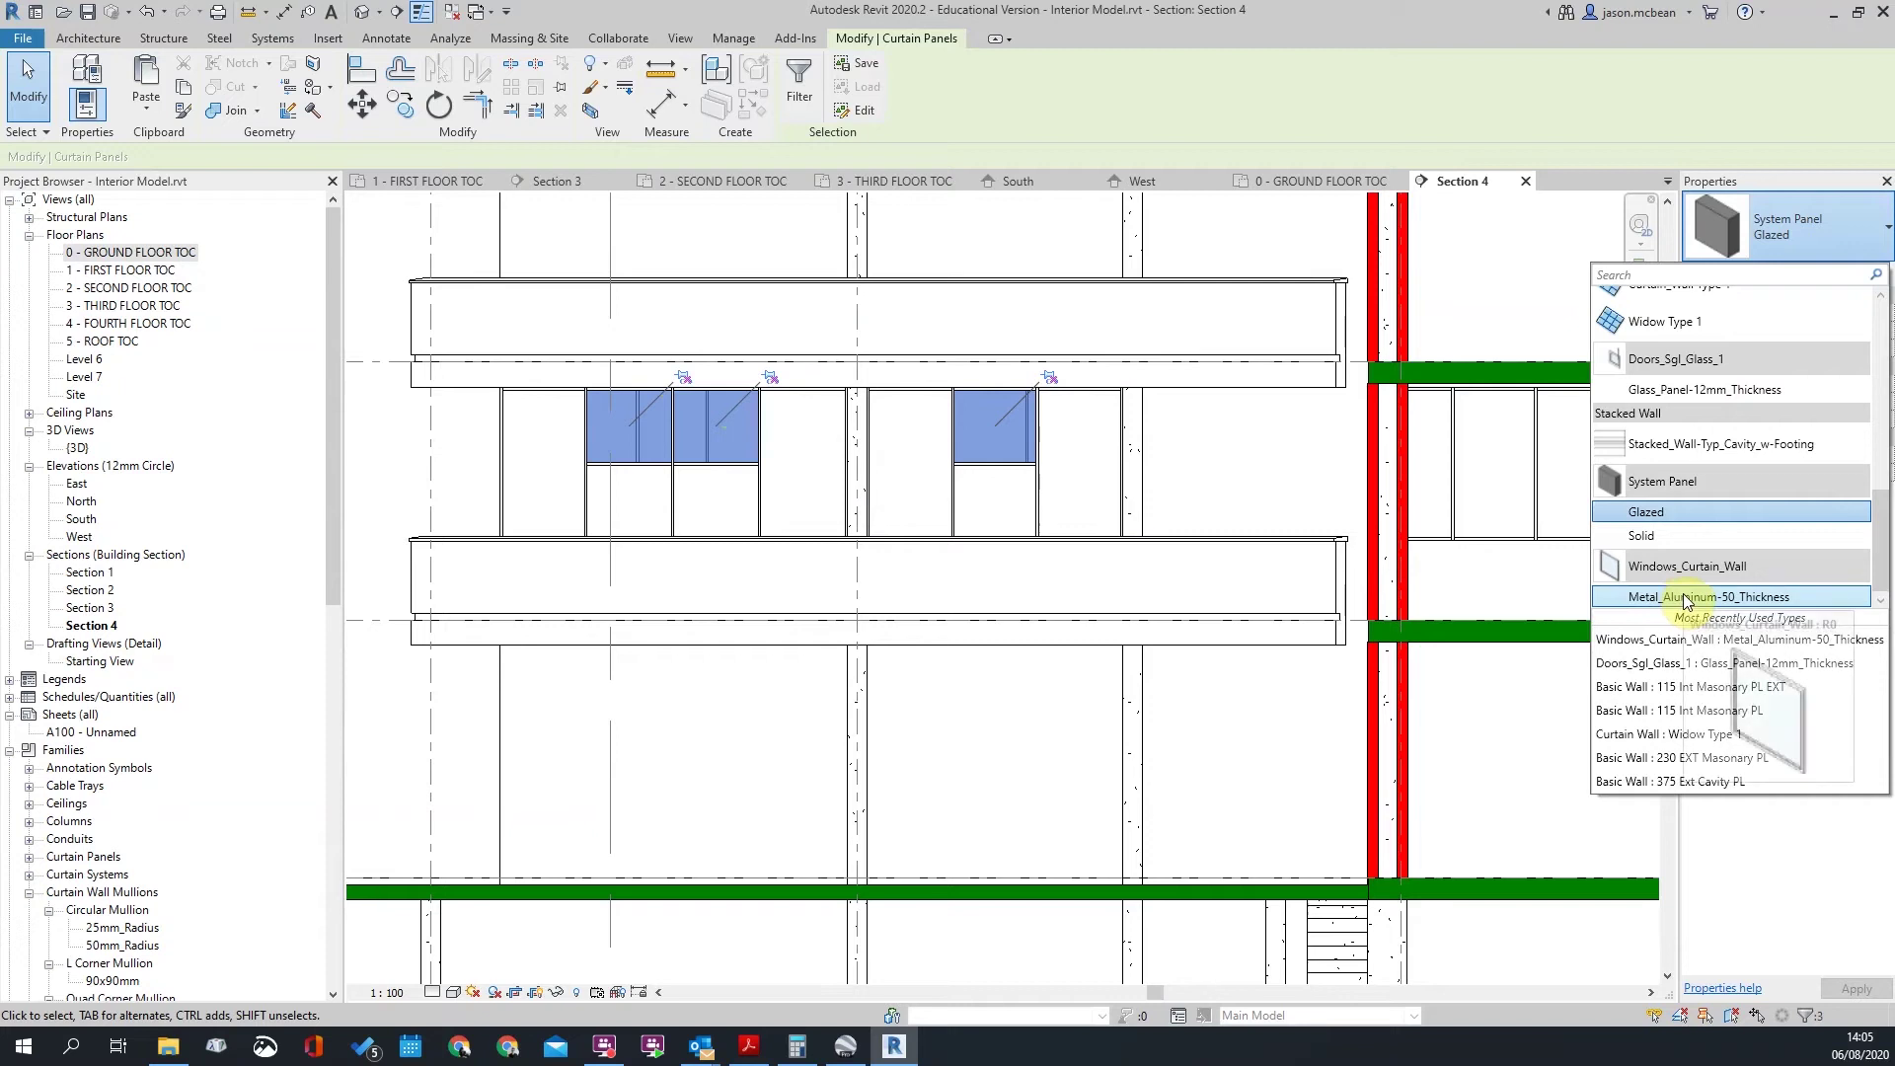
pyautogui.click(1686, 597)
pyautogui.press('Escape')
# Step: Open the 3D view and set the vertical grid number to 3 for the third-floor curtain wall at the end of the courtyard-facing facade
pyautogui.scroll(-2, 829, 570)
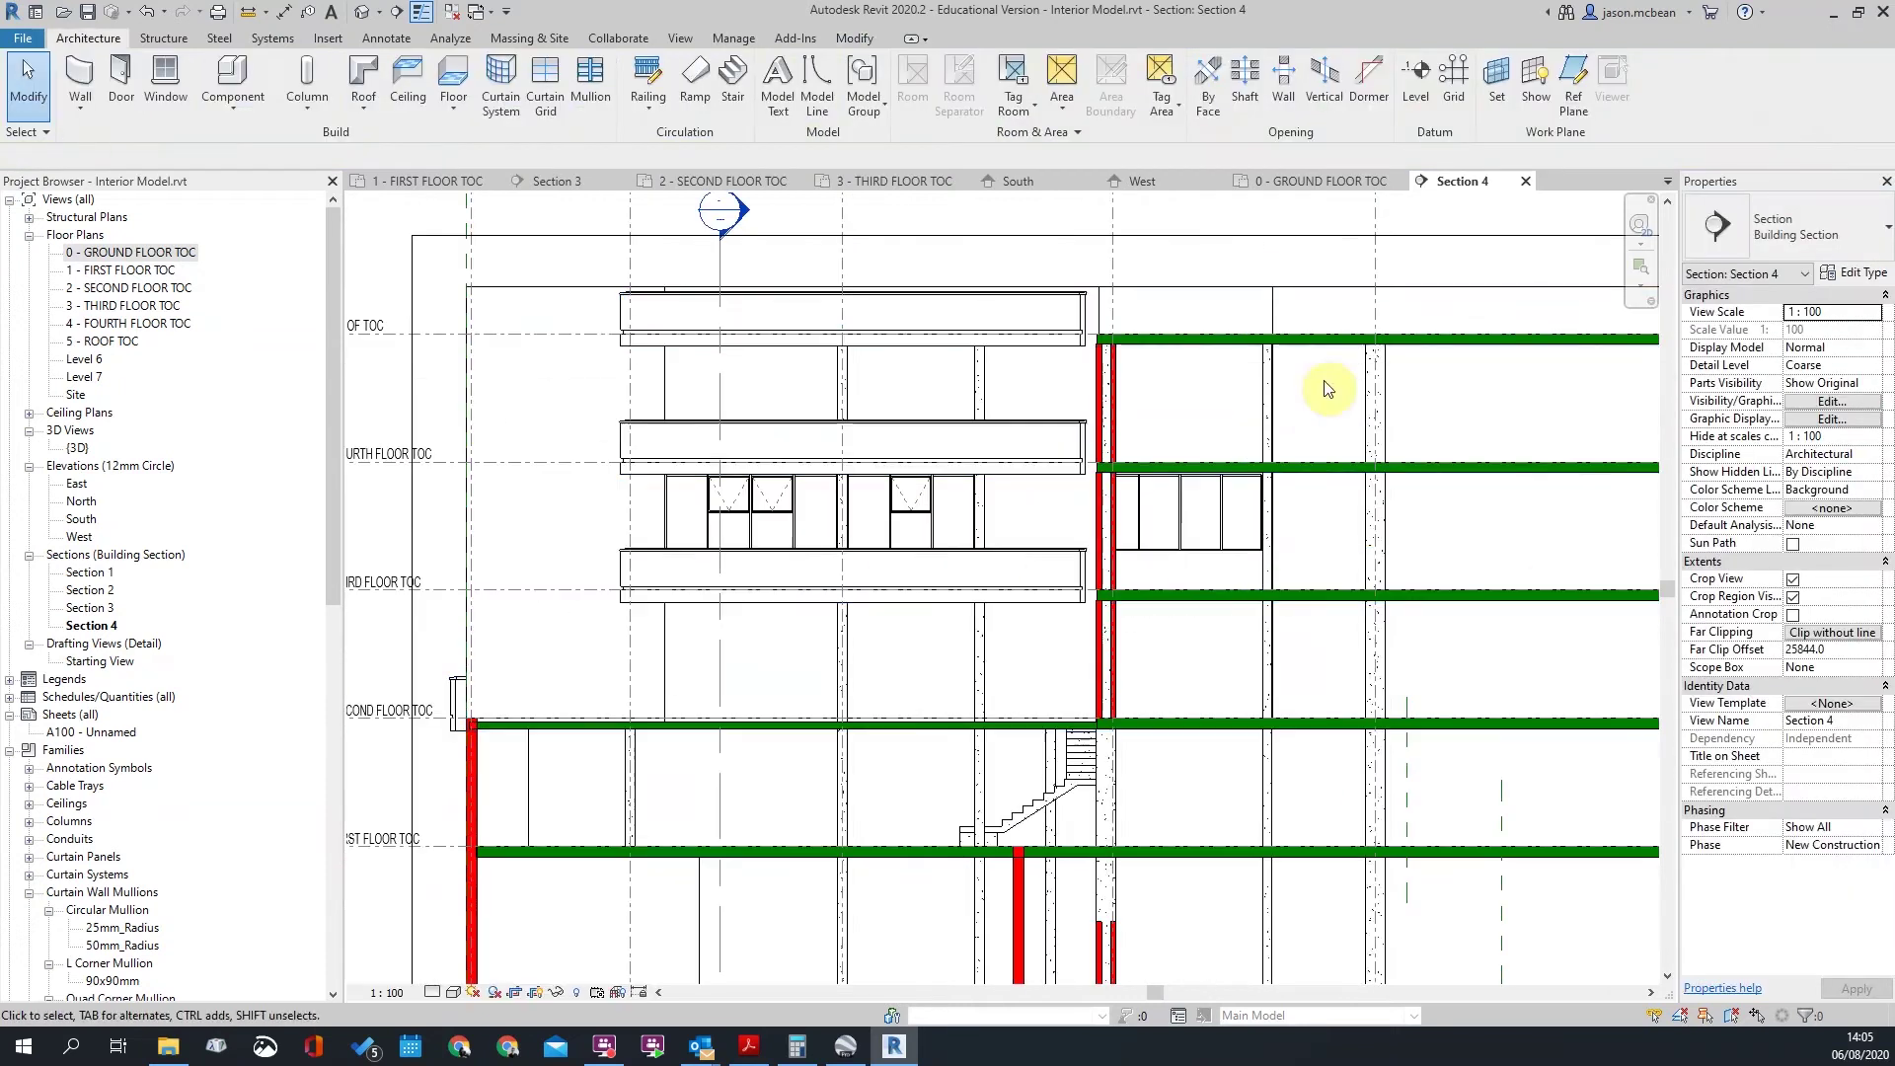
pyautogui.scroll(4, 1313, 590)
pyautogui.scroll(-5, 1064, 479)
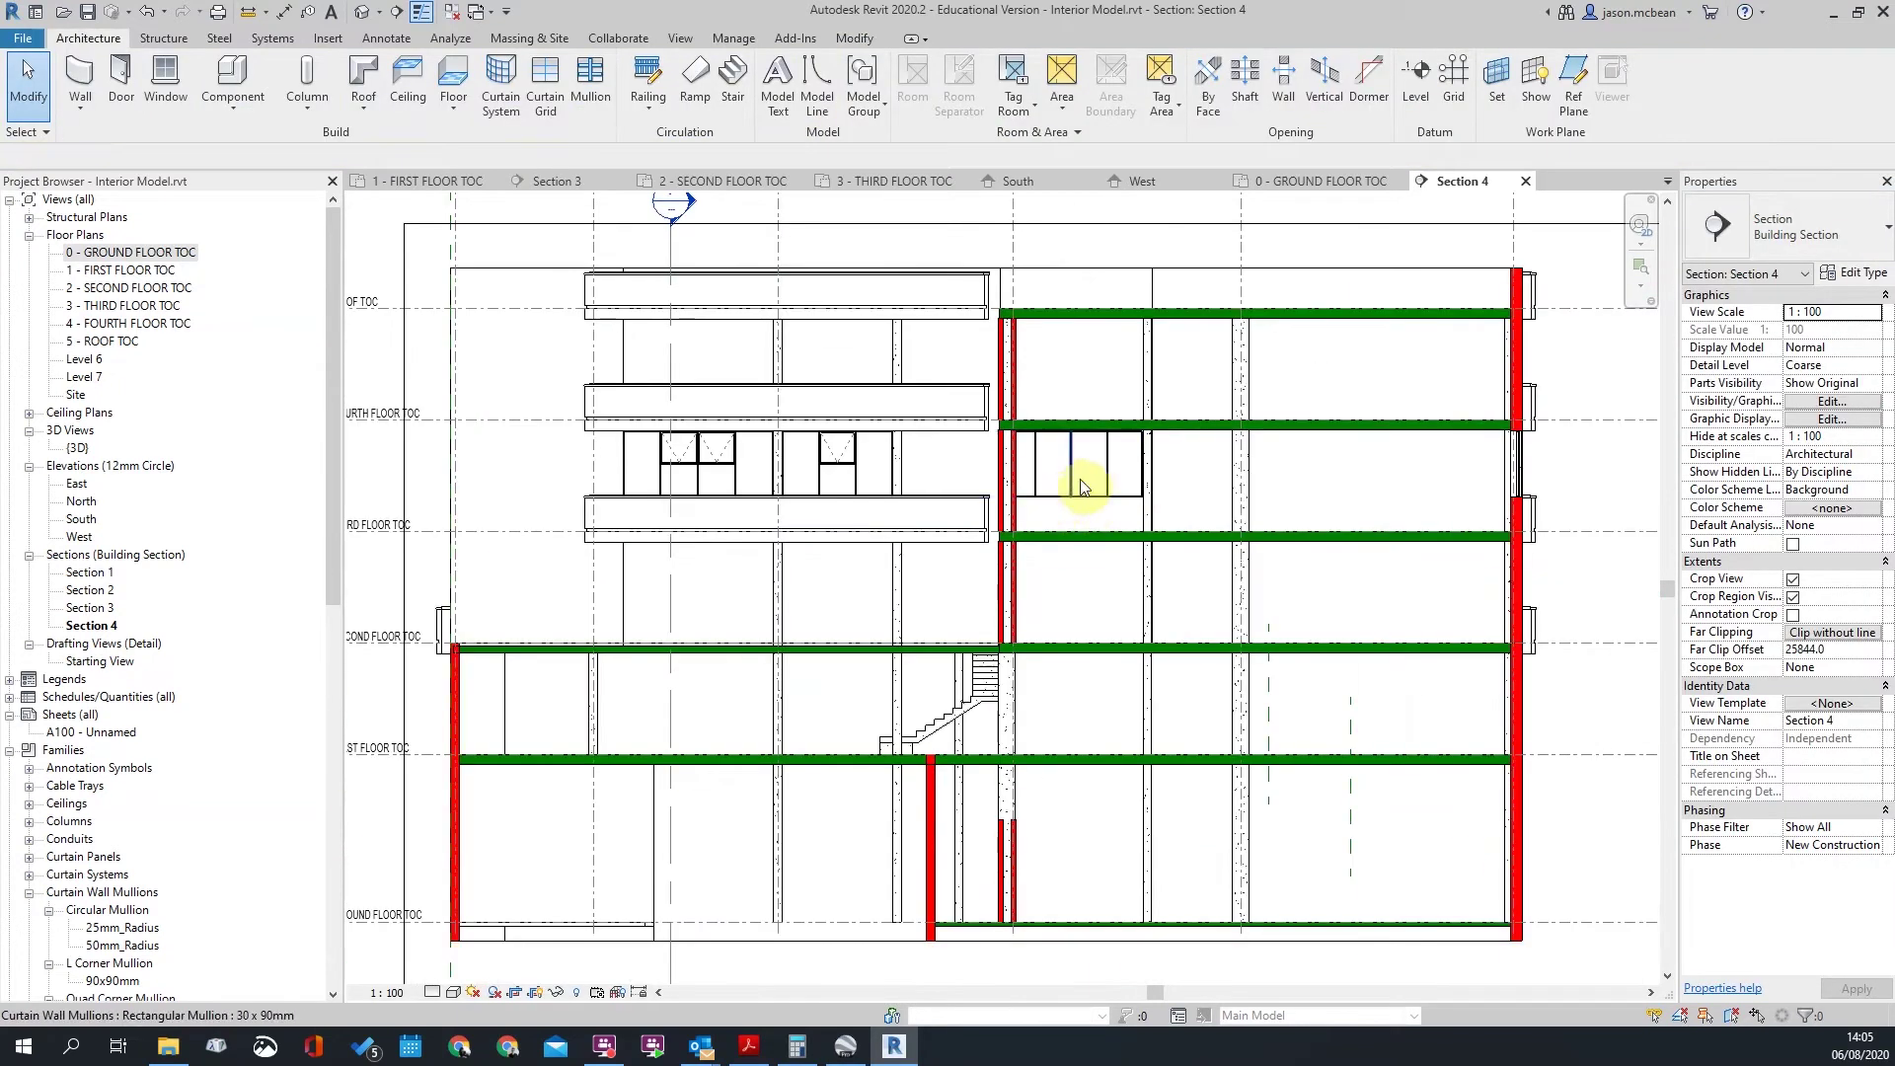
pyautogui.scroll(-4, 1145, 543)
pyautogui.scroll(5, 1007, 474)
pyautogui.scroll(-3, 987, 652)
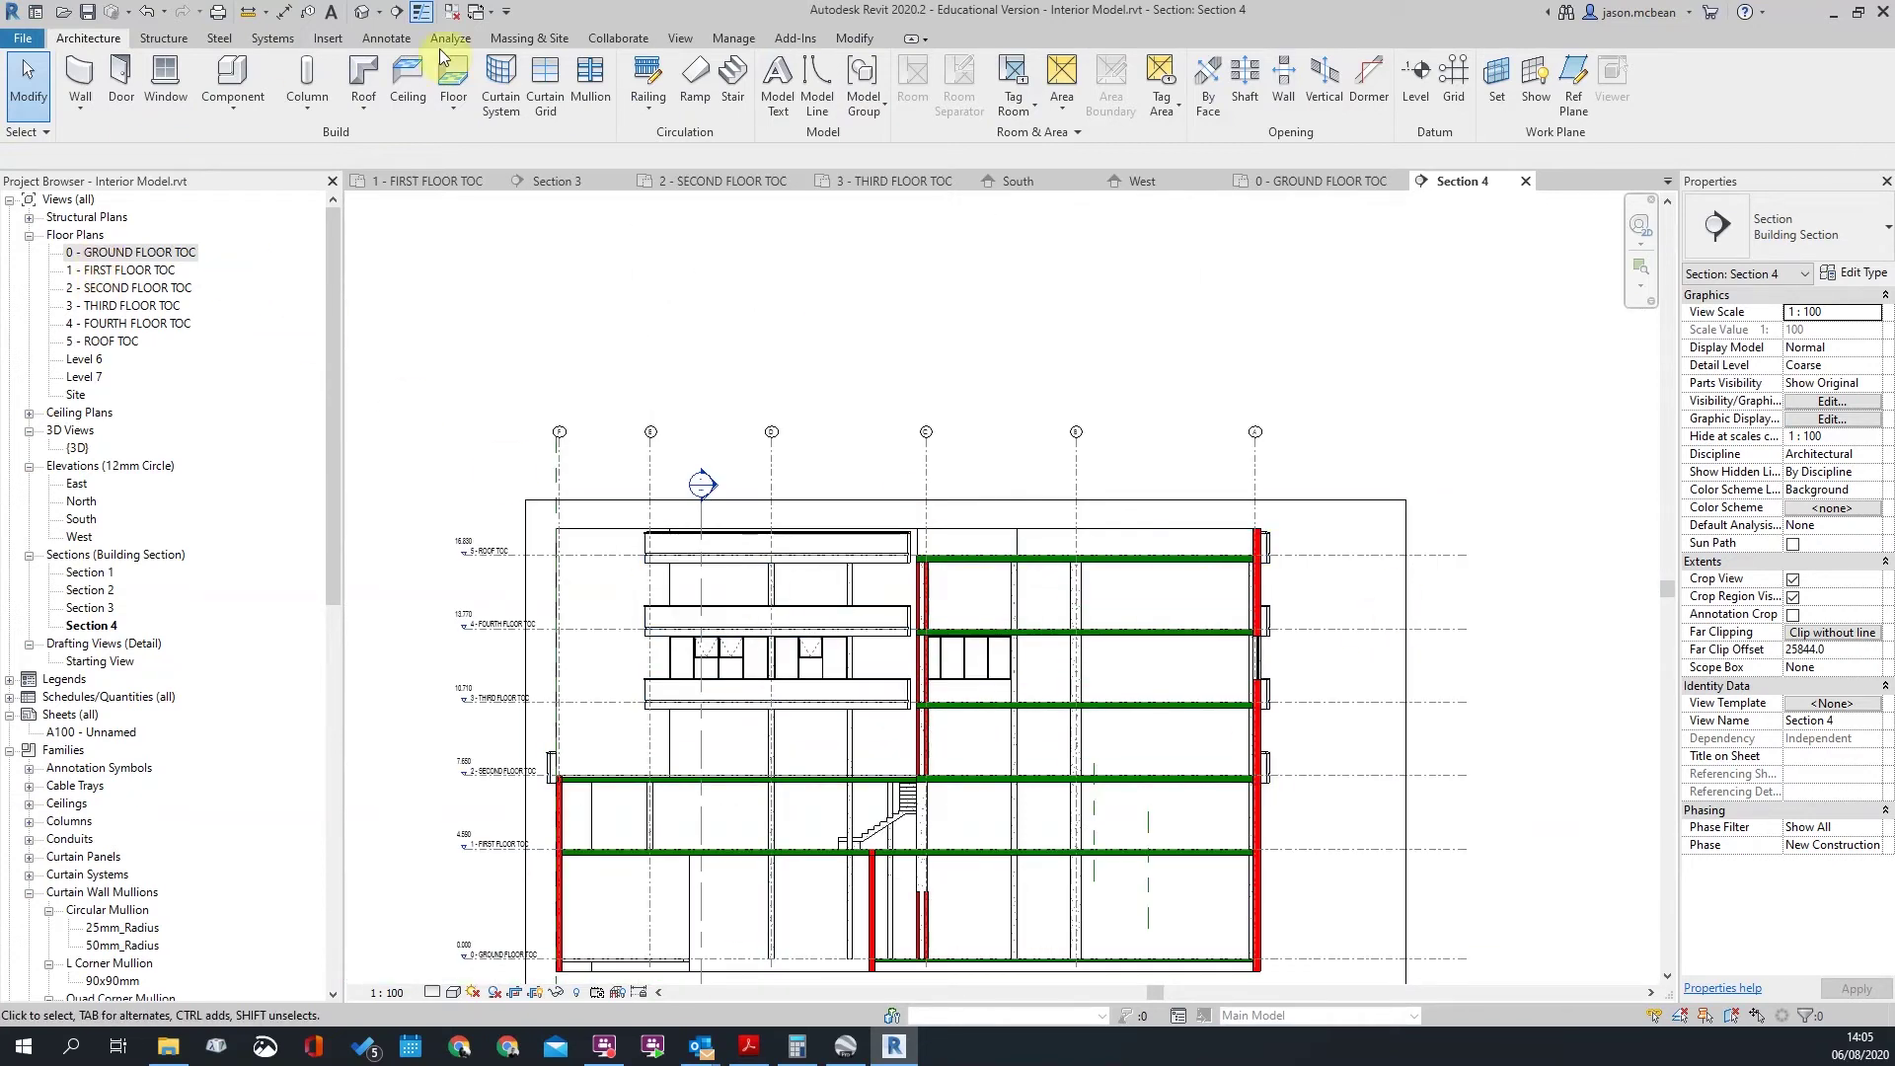
pyautogui.click(363, 12)
pyautogui.keyDown('shift'); pyautogui.moveTo(949, 515); pyautogui.dragTo(846, 613, button='middle'); pyautogui.keyUp('shift')
pyautogui.scroll(6, 1092, 639)
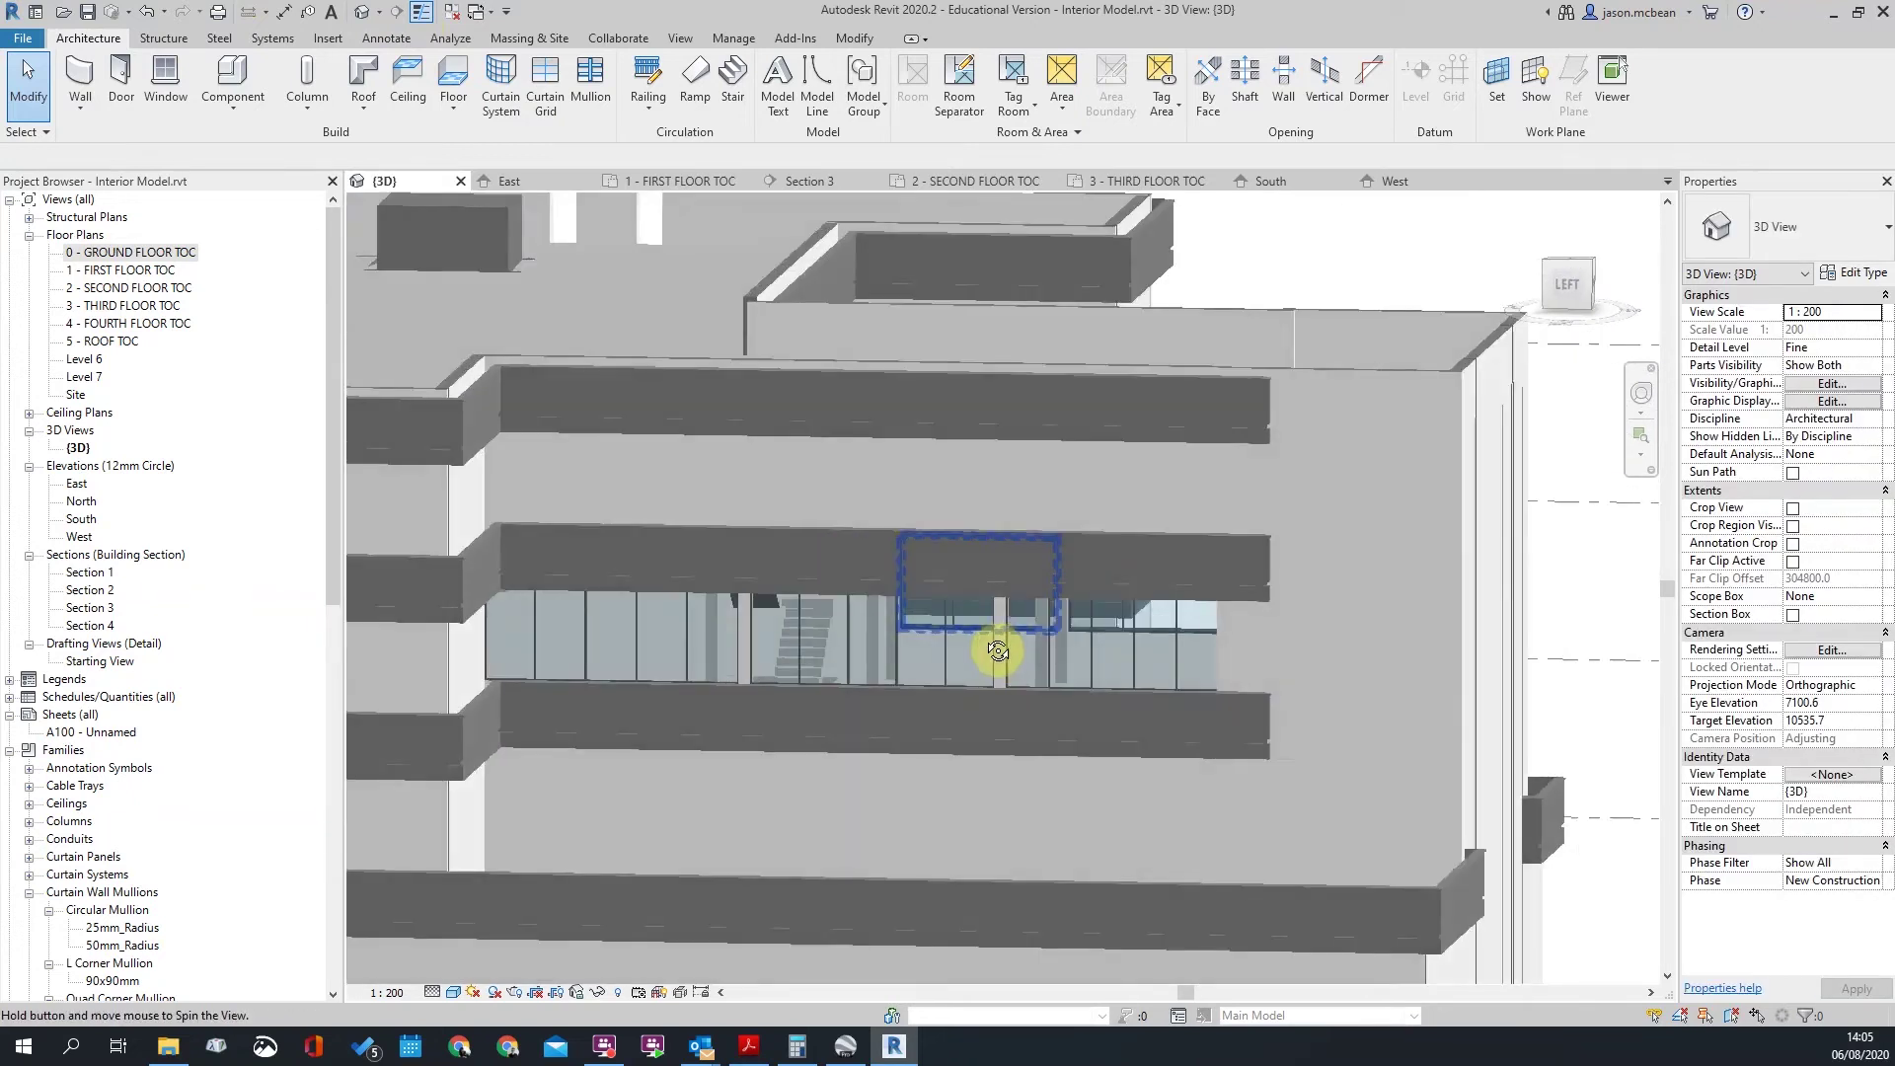
pyautogui.keyDown('shift'); pyautogui.moveTo(998, 651); pyautogui.dragTo(1317, 737, button='middle'); pyautogui.keyUp('shift')
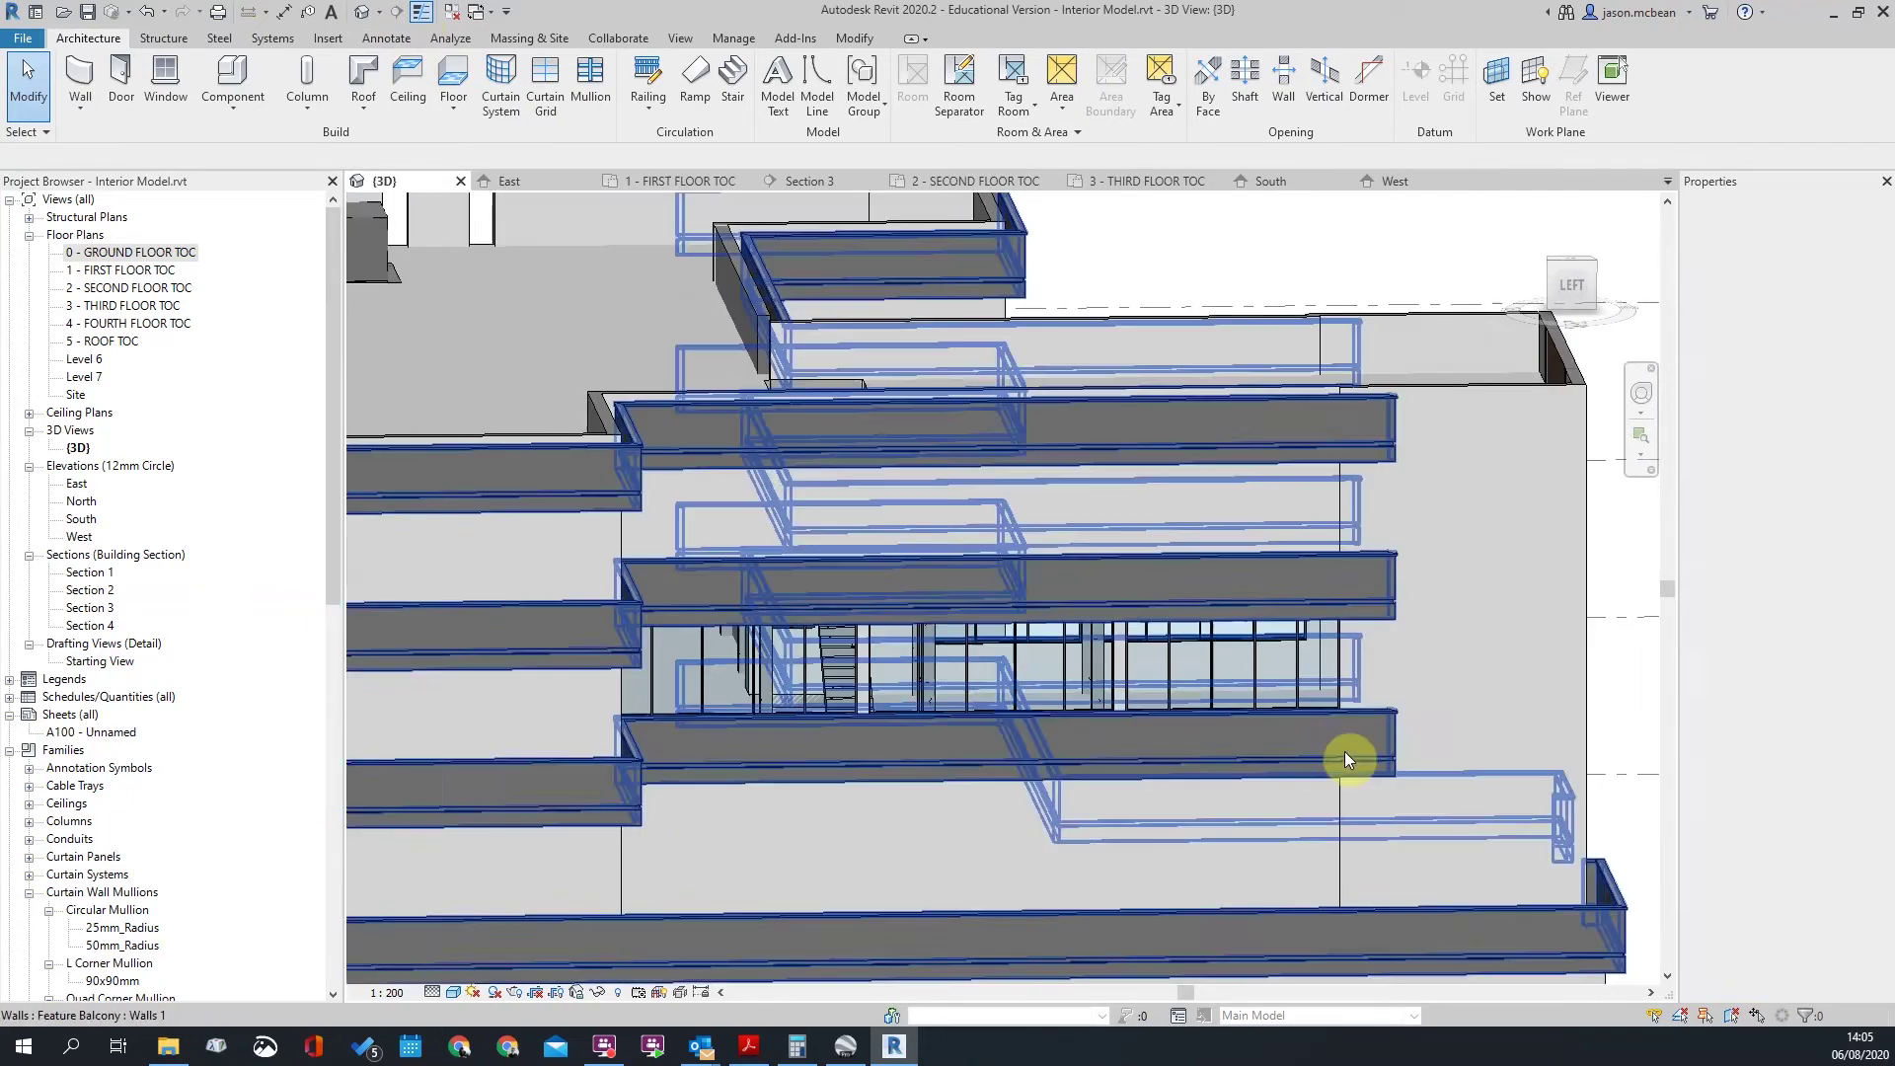
pyautogui.click(1259, 700)
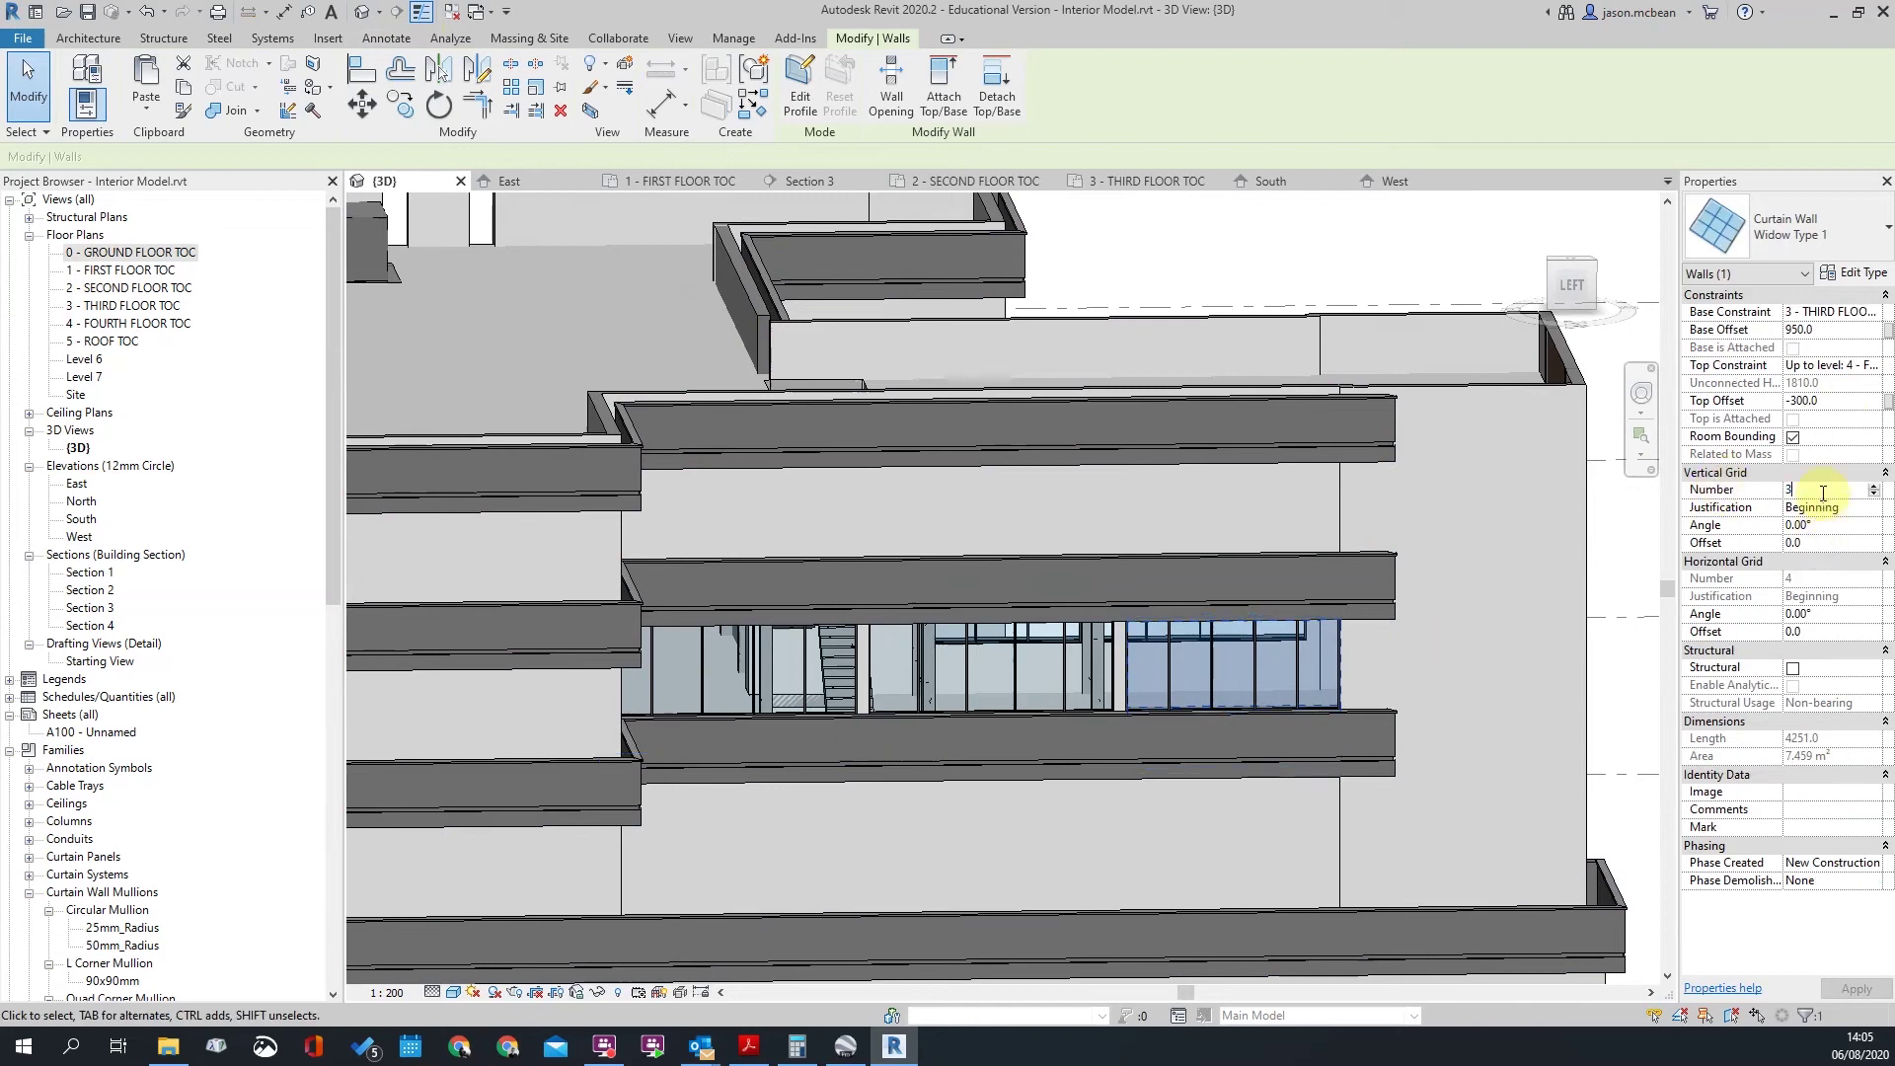
pyautogui.press('Escape')
# Step: Set the vertical grid number to 3 for the middle third-floor curtain wall and for the one beside the stepped balcony corner
pyautogui.scroll(4, 1243, 728)
pyautogui.keyDown('shift'); pyautogui.moveTo(1244, 729); pyautogui.dragTo(1094, 780, button='middle'); pyautogui.keyUp('shift')
pyautogui.scroll(-4, 1419, 632)
pyautogui.keyDown('shift'); pyautogui.moveTo(1419, 632); pyautogui.dragTo(1129, 598, button='middle'); pyautogui.keyUp('shift')
pyautogui.scroll(5, 1129, 599)
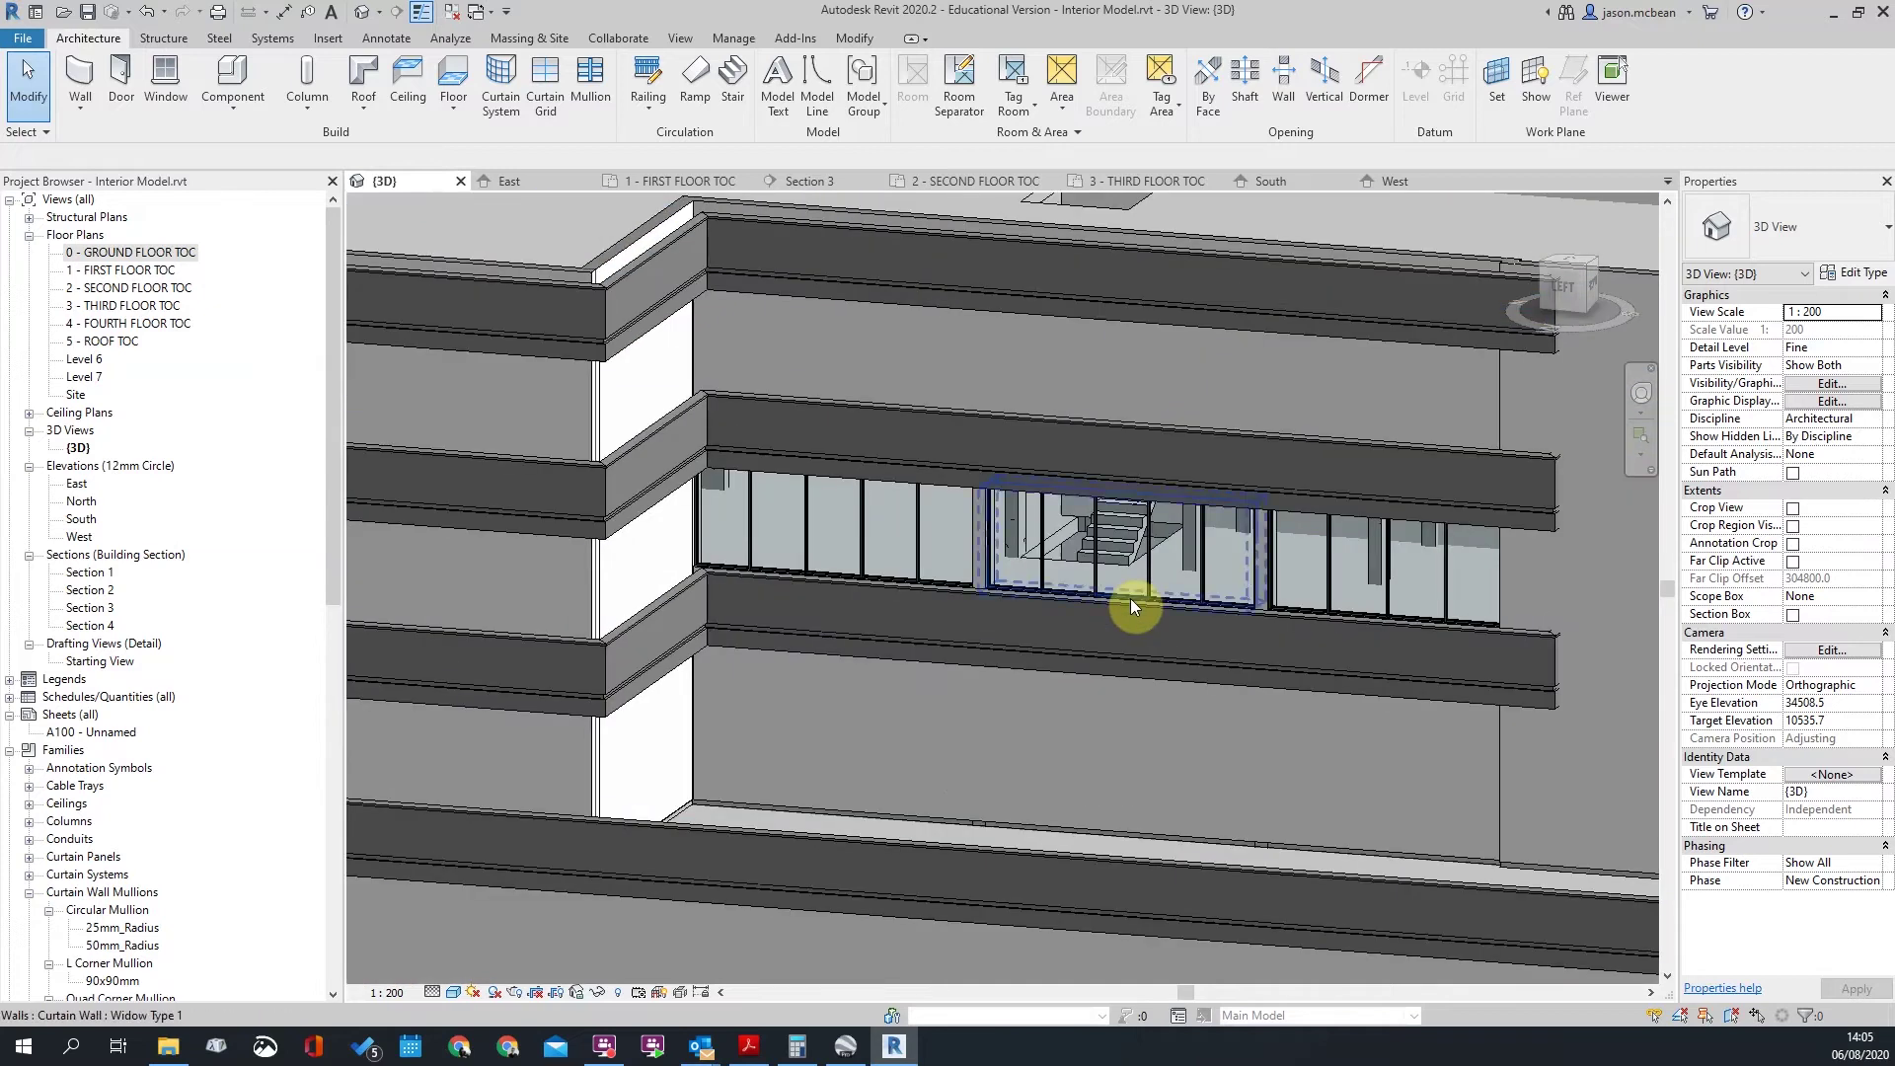
pyautogui.click(1129, 598)
pyautogui.click(1811, 487)
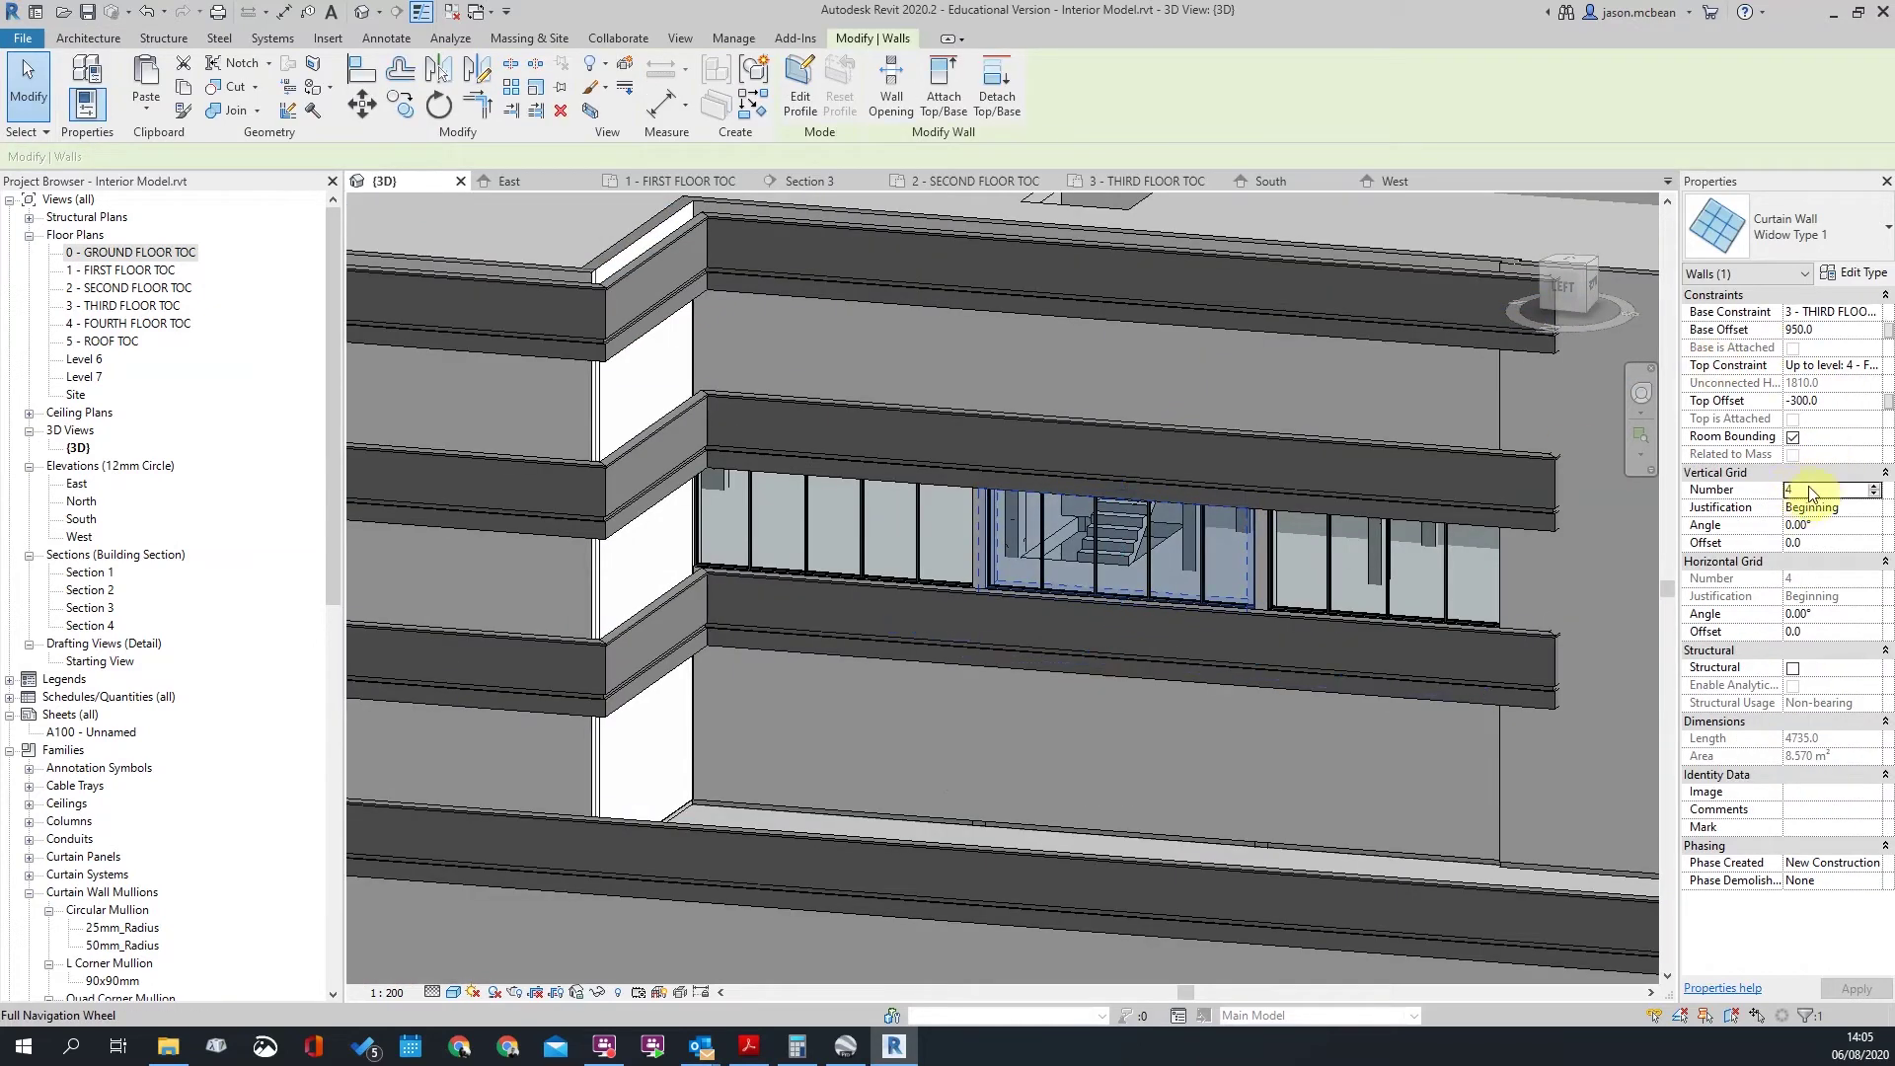
pyautogui.write('3')
pyautogui.press('Return')
pyautogui.press('Escape')
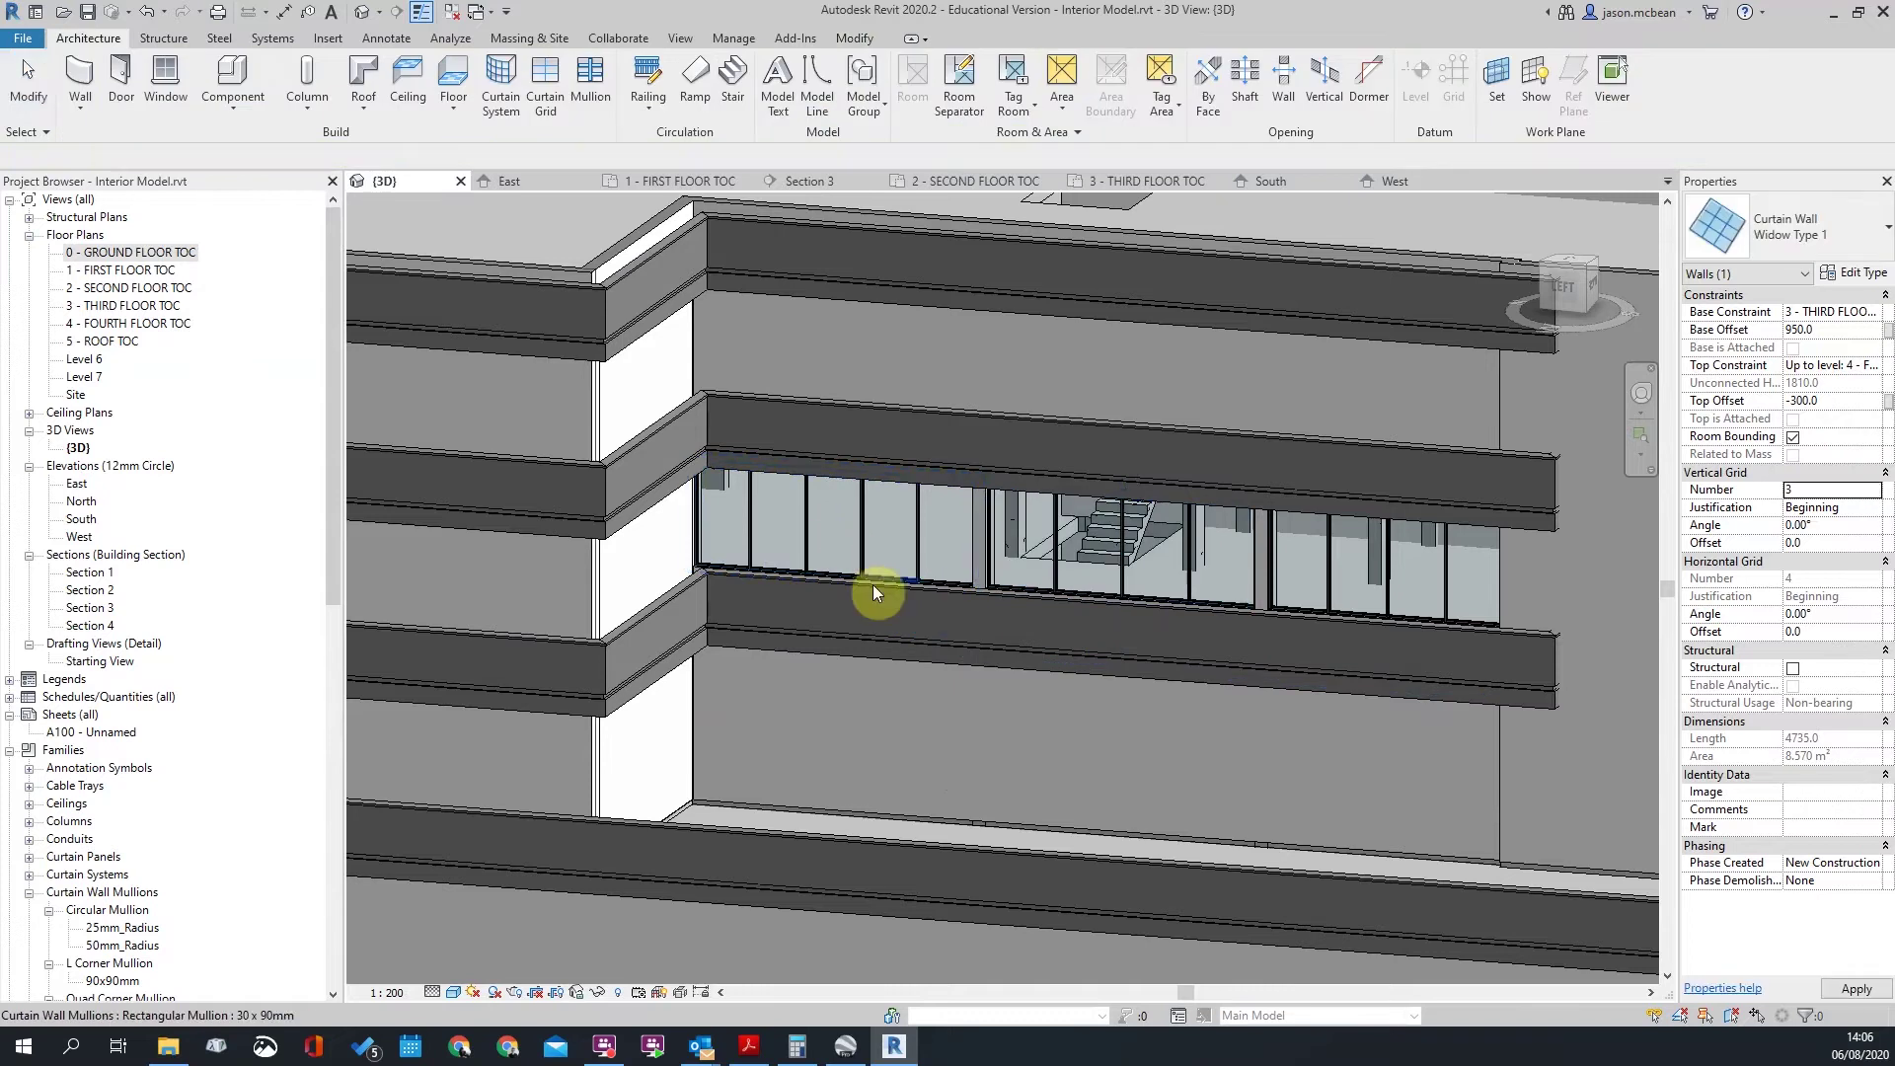
pyautogui.click(871, 571)
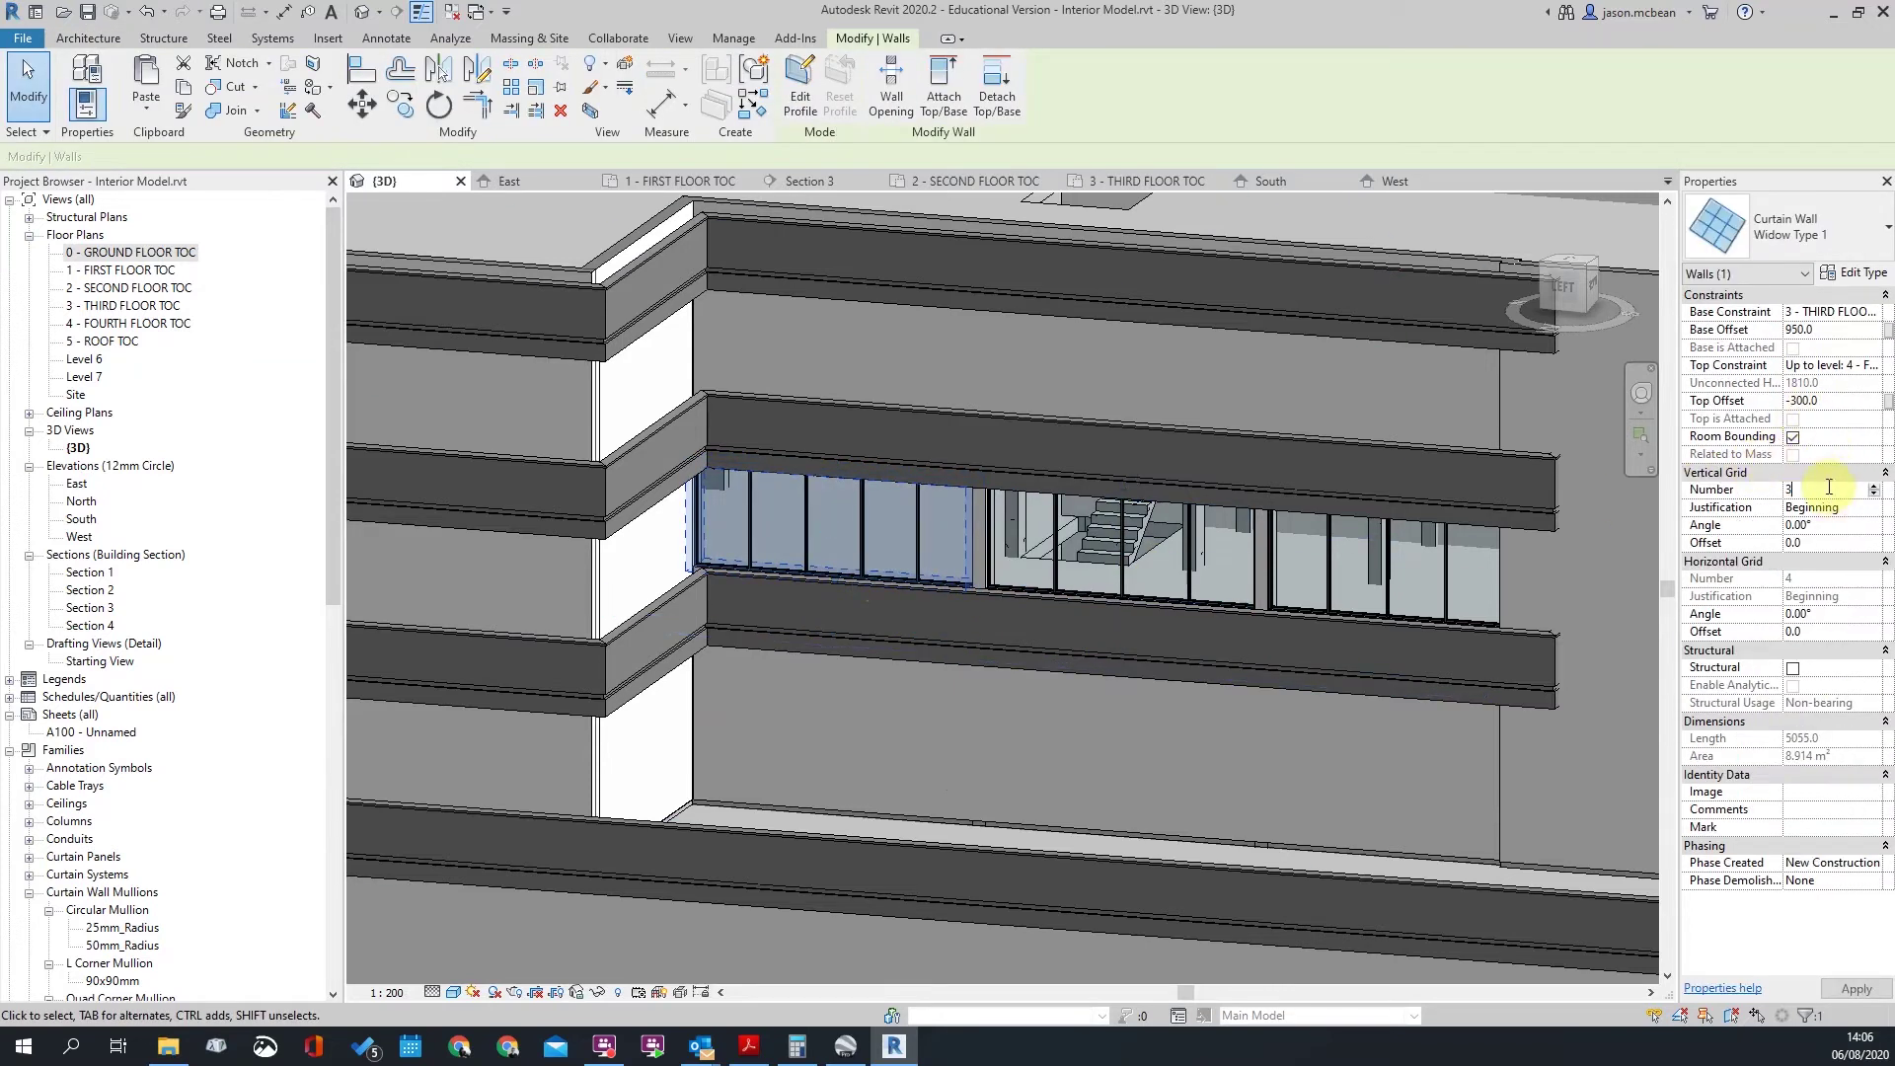
pyautogui.press('Escape')
# Step: Inspect the third-floor curtain walls along the building's back facade in the 3D view
pyautogui.scroll(-3, 1083, 478)
pyautogui.keyDown('shift'); pyautogui.moveTo(1011, 767); pyautogui.dragTo(1210, 625, button='middle'); pyautogui.keyUp('shift')
pyautogui.scroll(5, 1210, 624)
pyautogui.scroll(-1, 1449, 582)
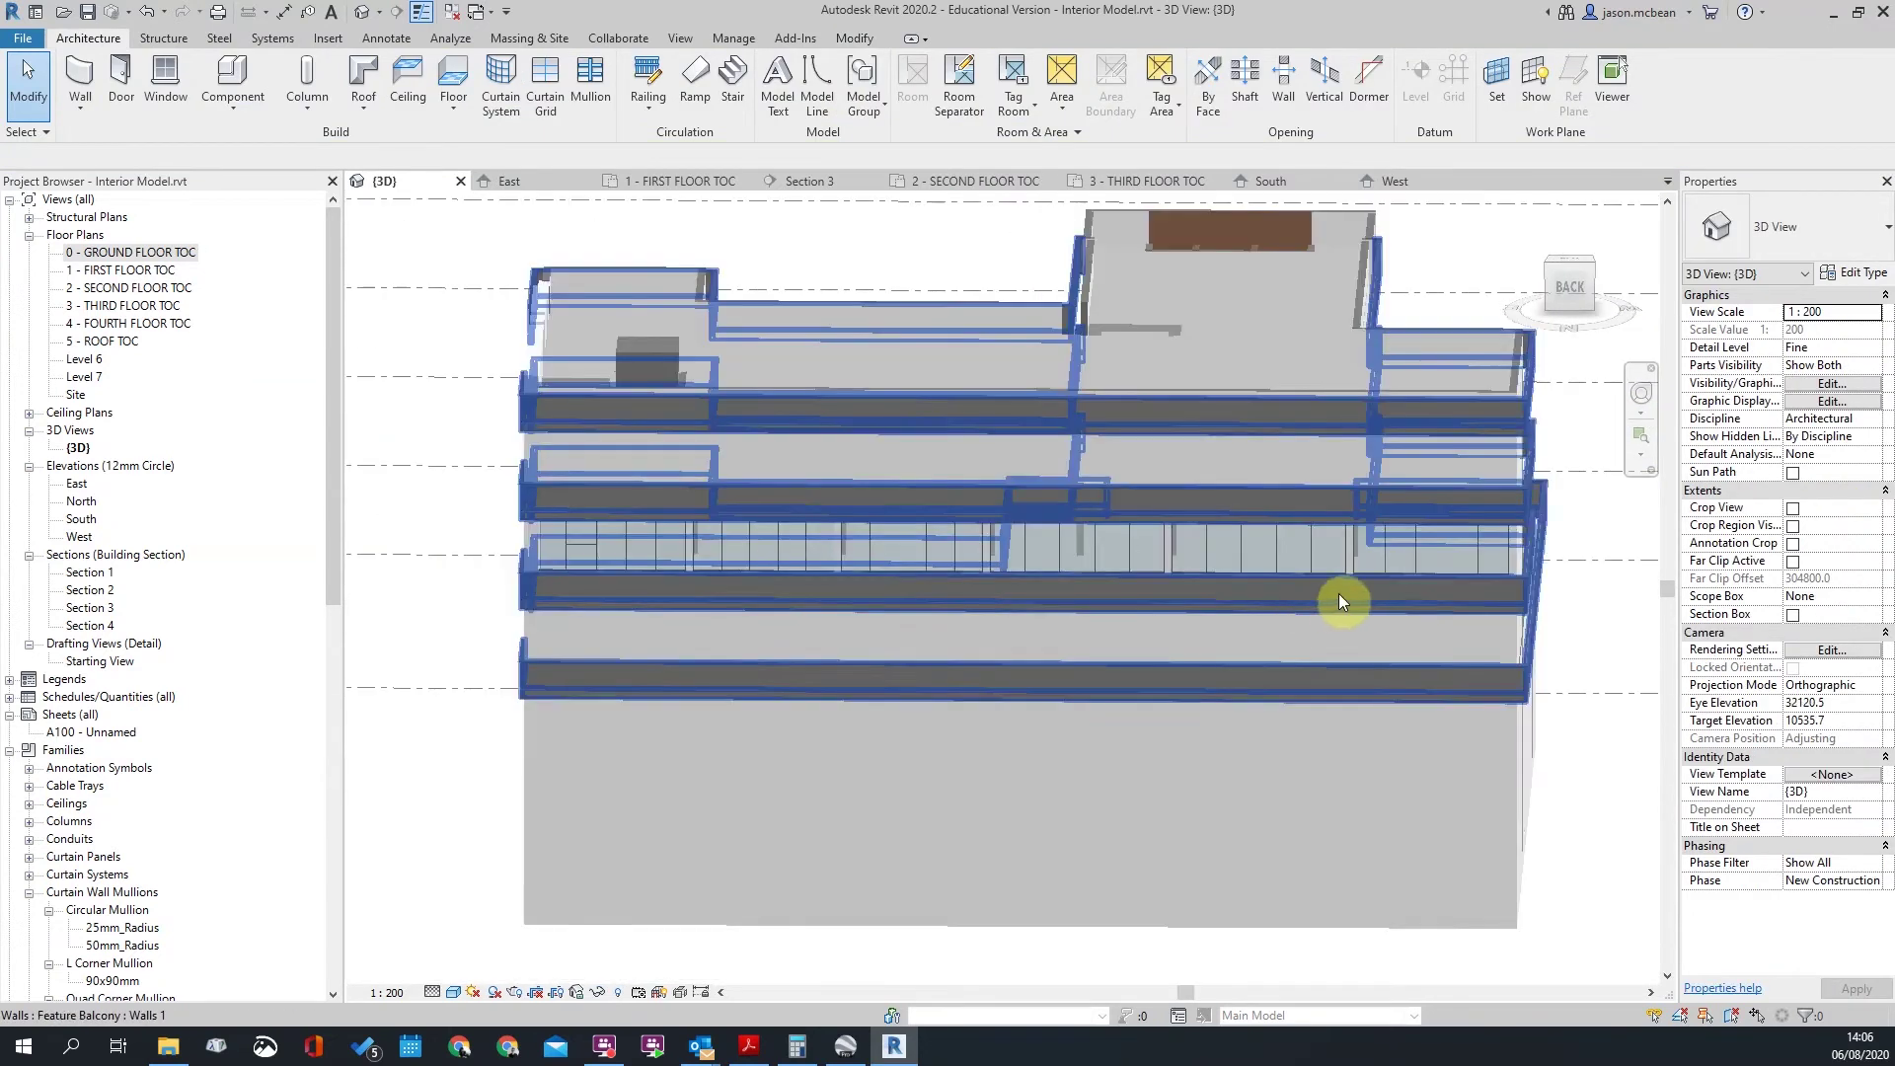
pyautogui.click(1417, 572)
pyautogui.scroll(2, 1417, 571)
pyautogui.press('Escape')
pyautogui.press('Tab')
pyautogui.click(1419, 572)
pyautogui.scroll(-5, 1418, 572)
pyautogui.scroll(-2, 1017, 623)
pyautogui.keyDown('shift'); pyautogui.moveTo(1017, 623); pyautogui.dragTo(1224, 671, button='middle'); pyautogui.keyUp('shift')
pyautogui.press('Escape')
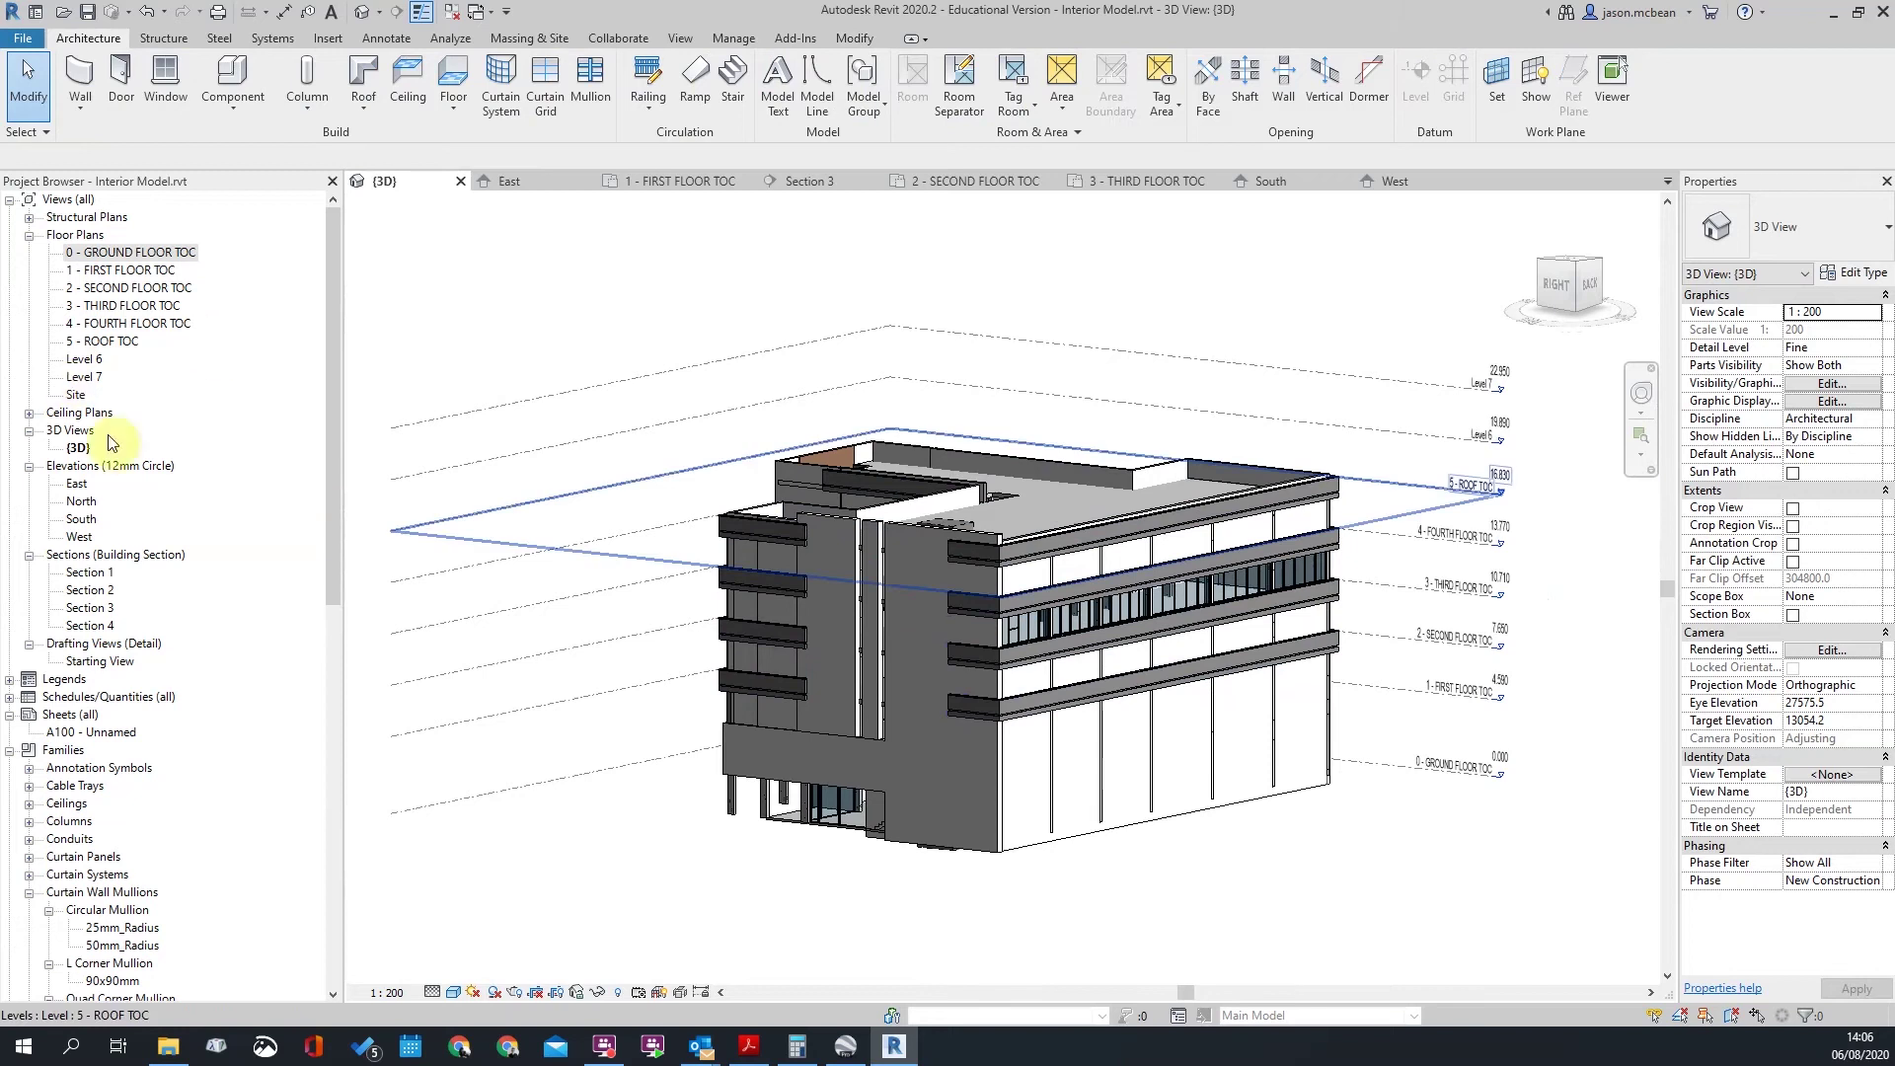
# Step: Open the North elevation and examine the horizontal grid line in the first third-floor curtain wall
pyautogui.doubleClick(82, 501)
pyautogui.scroll(5, 753, 500)
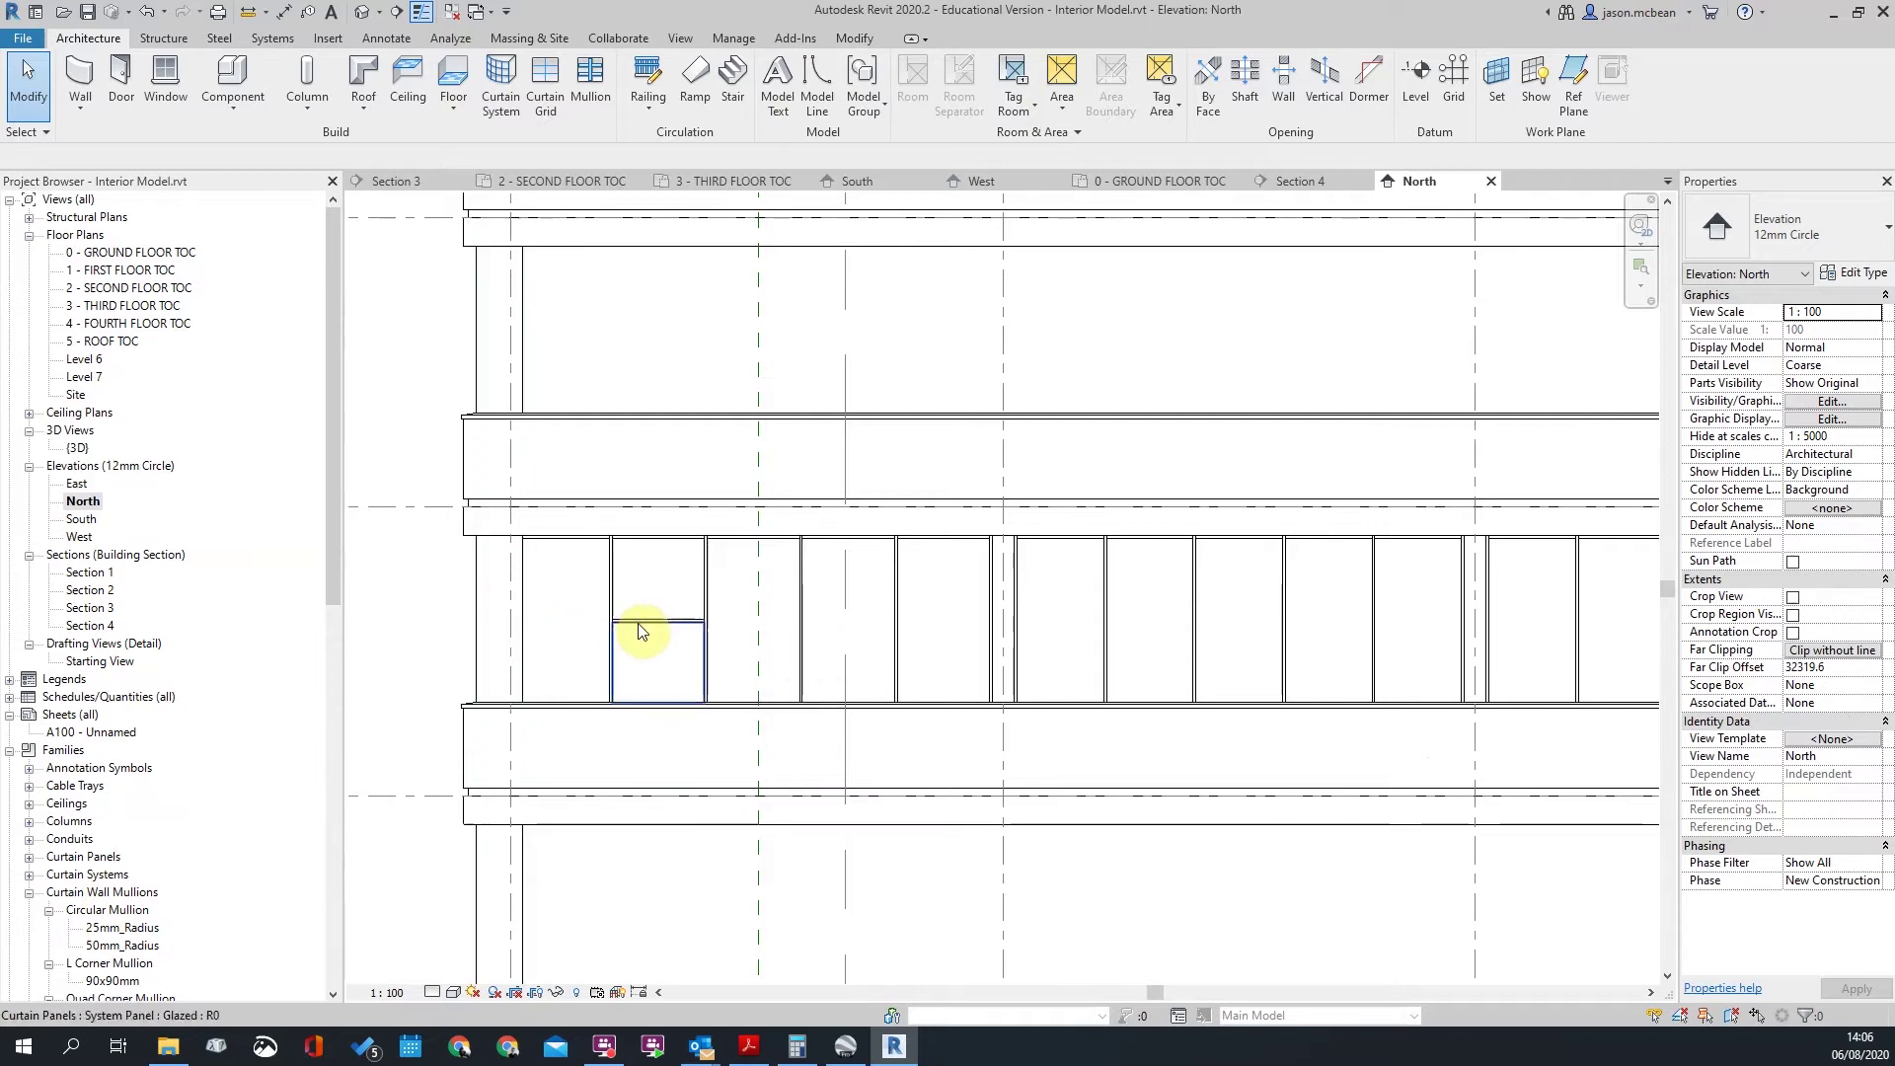
pyautogui.click(756, 635)
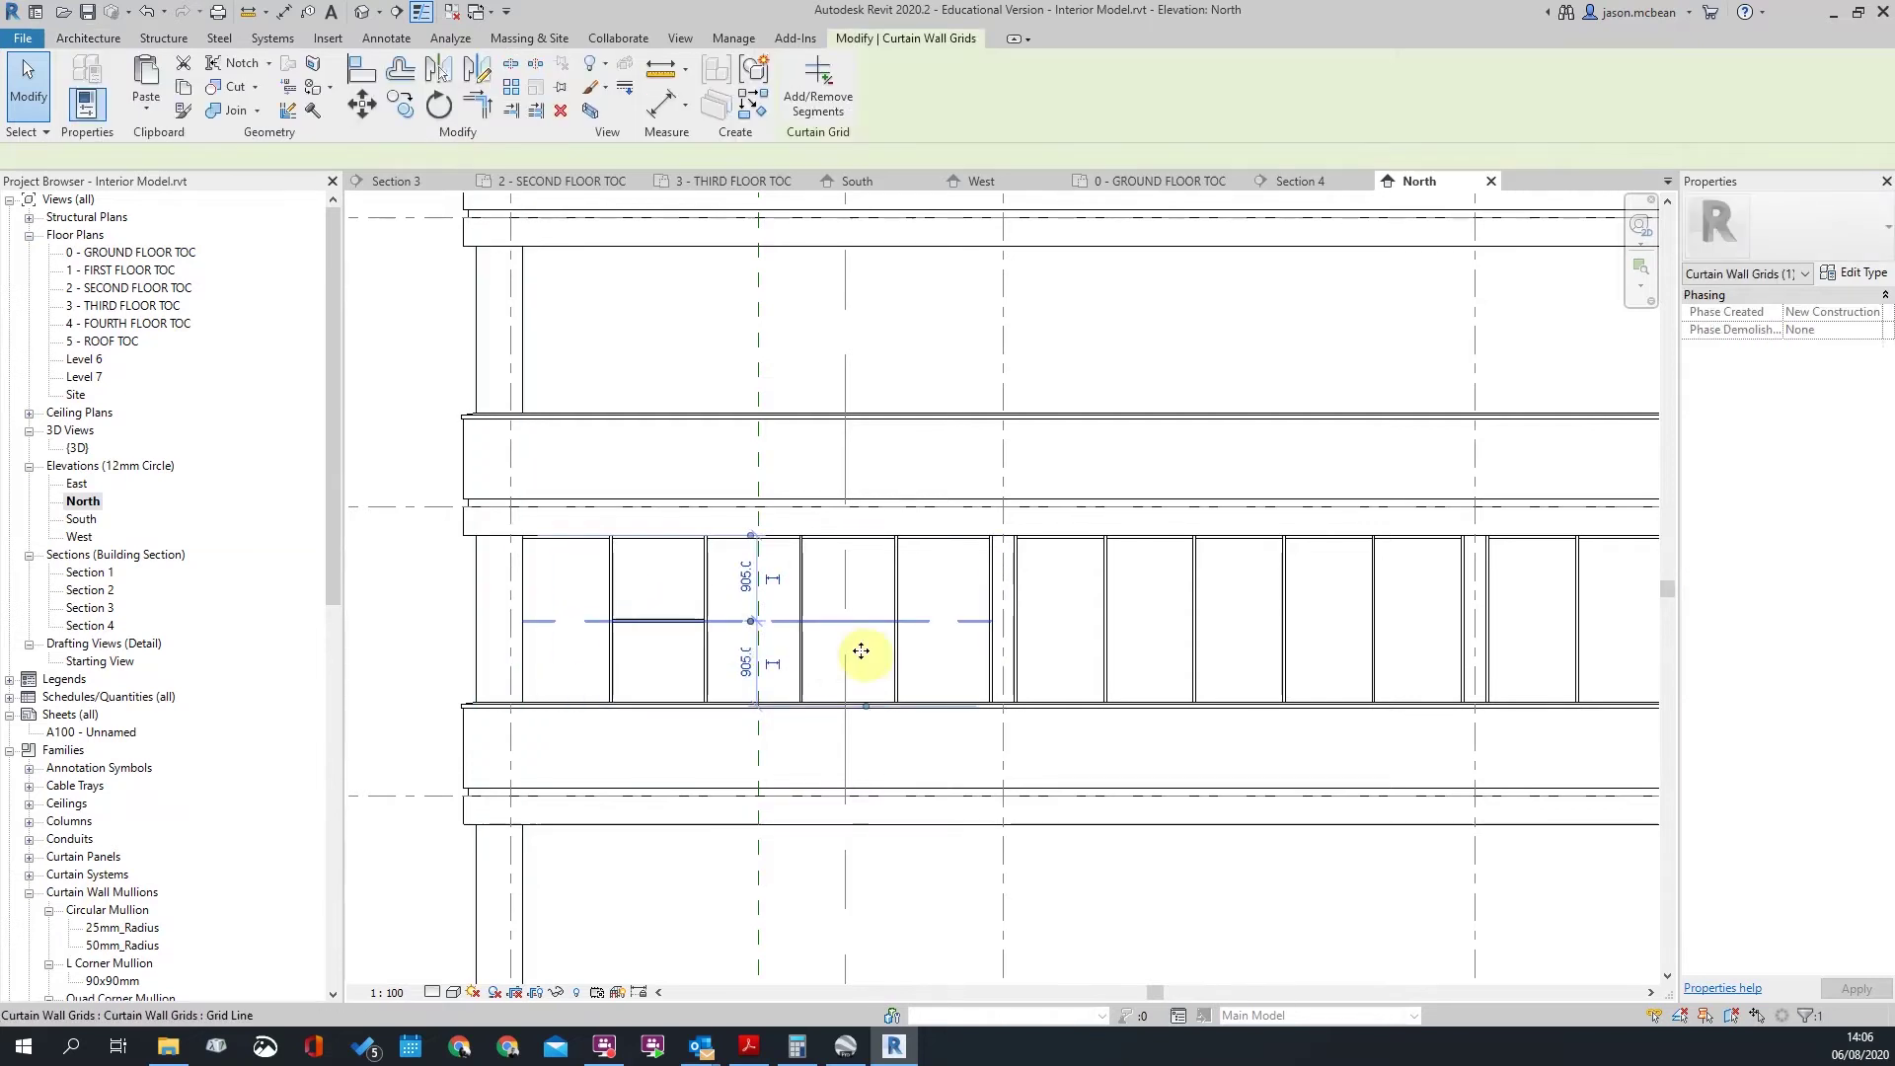
pyautogui.scroll(-5, 796, 619)
# Step: On the ground floor plan, shorten the North elevation's far clip offset to about 8310 mm and open that elevation
pyautogui.doubleClick(111, 255)
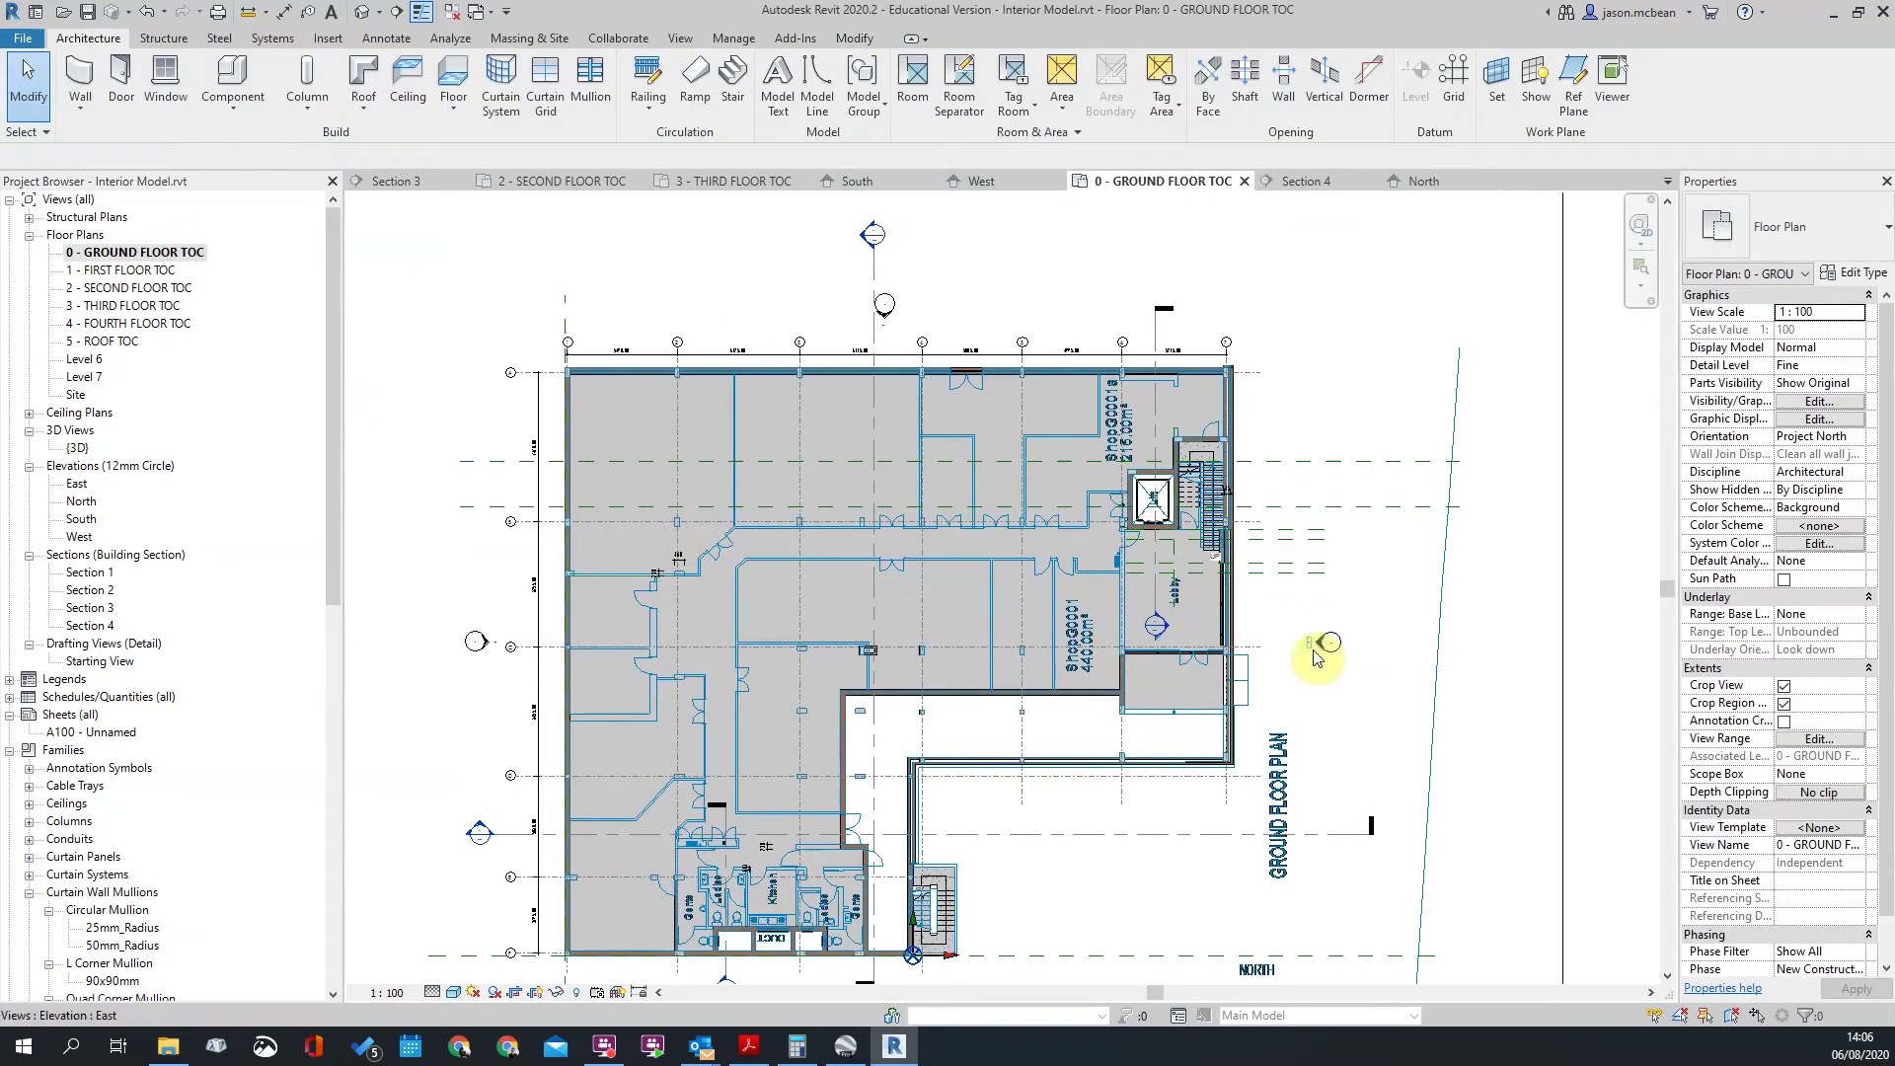
pyautogui.scroll(-2, 829, 410)
pyautogui.click(938, 373)
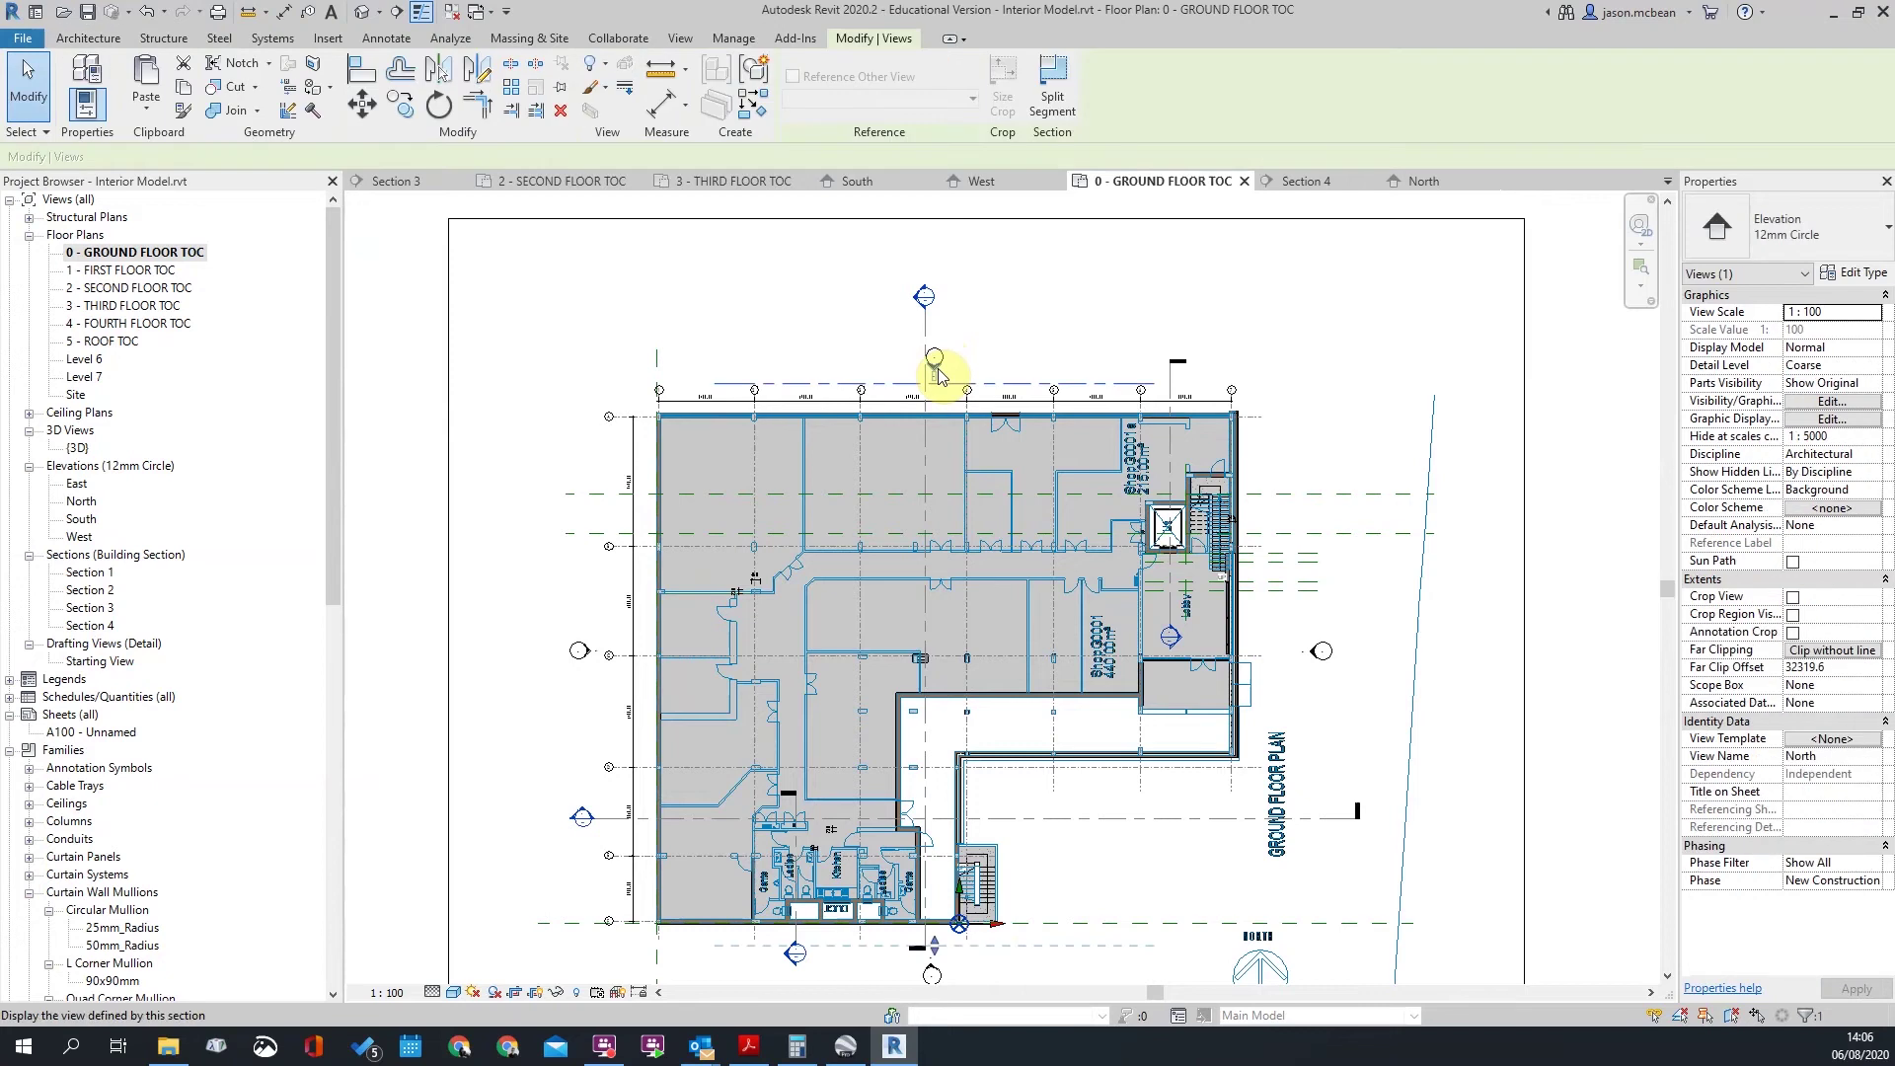
pyautogui.press('Escape')
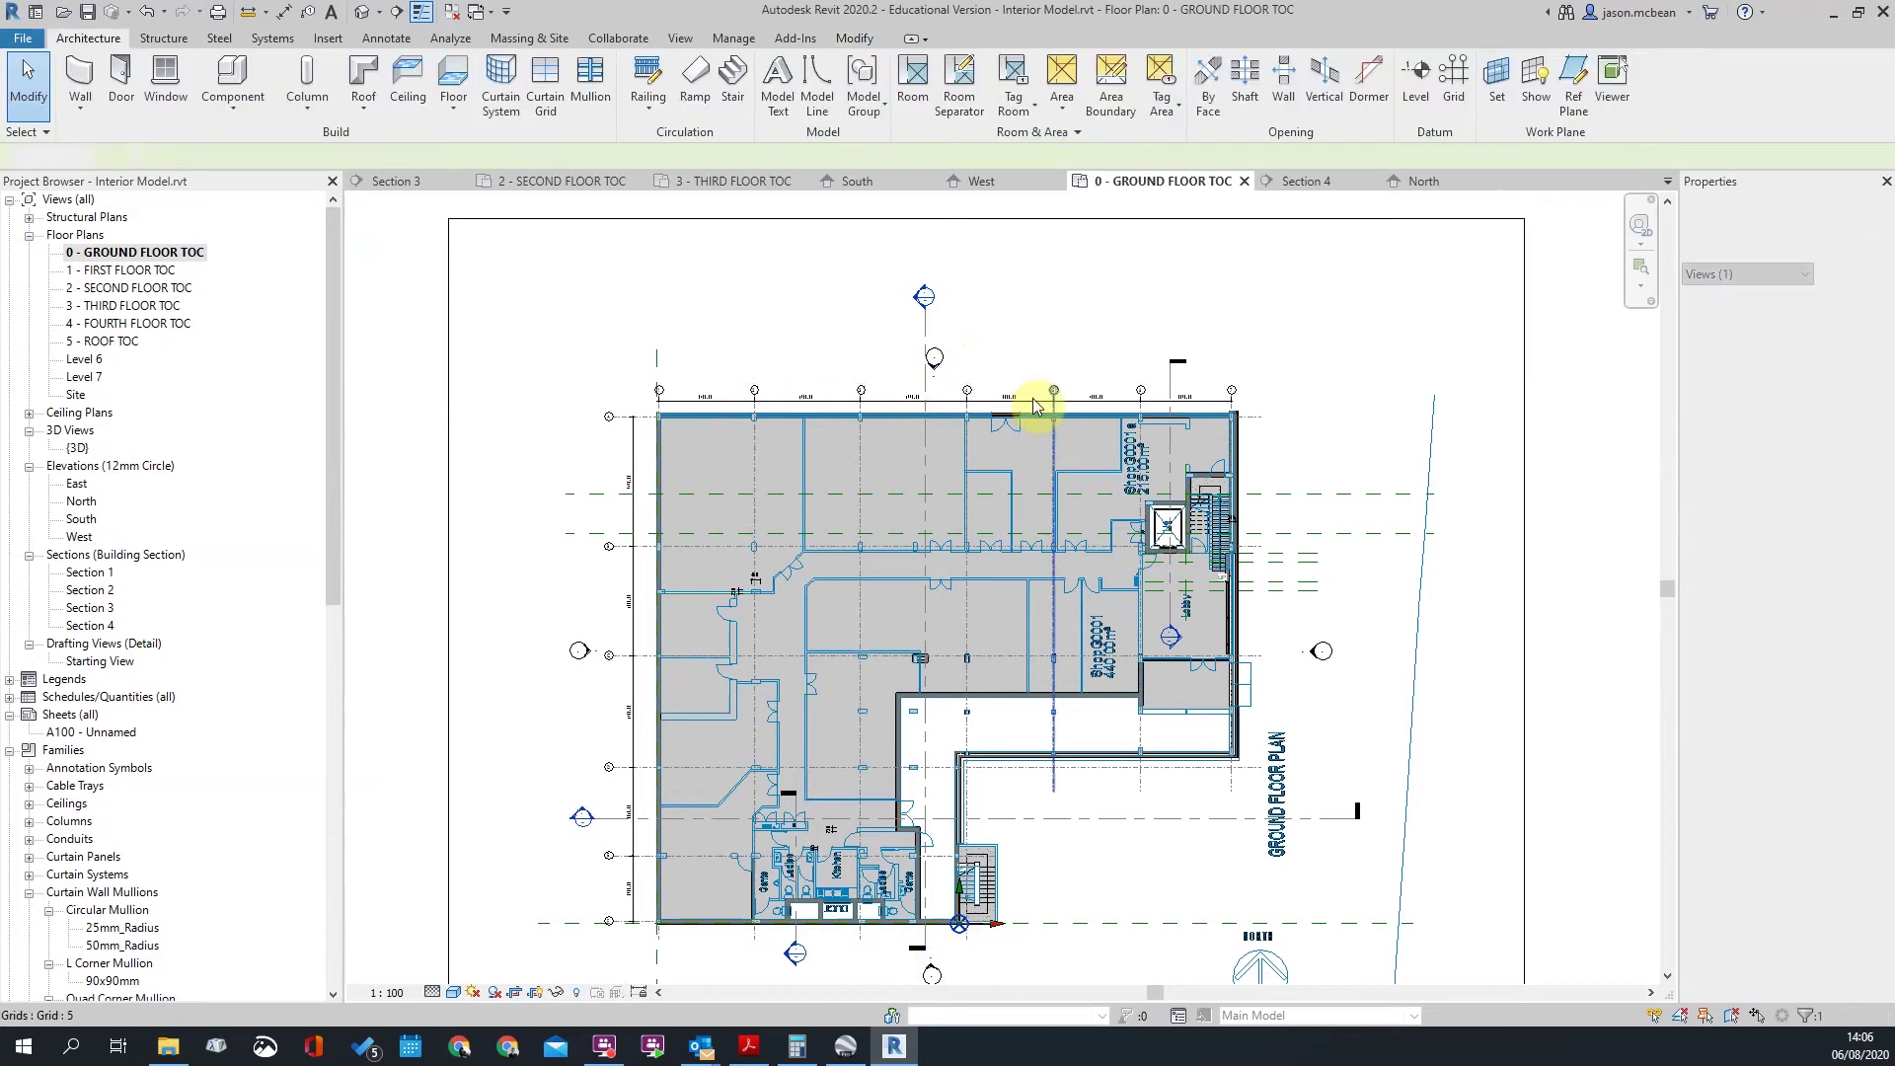
pyautogui.doubleClick(935, 375)
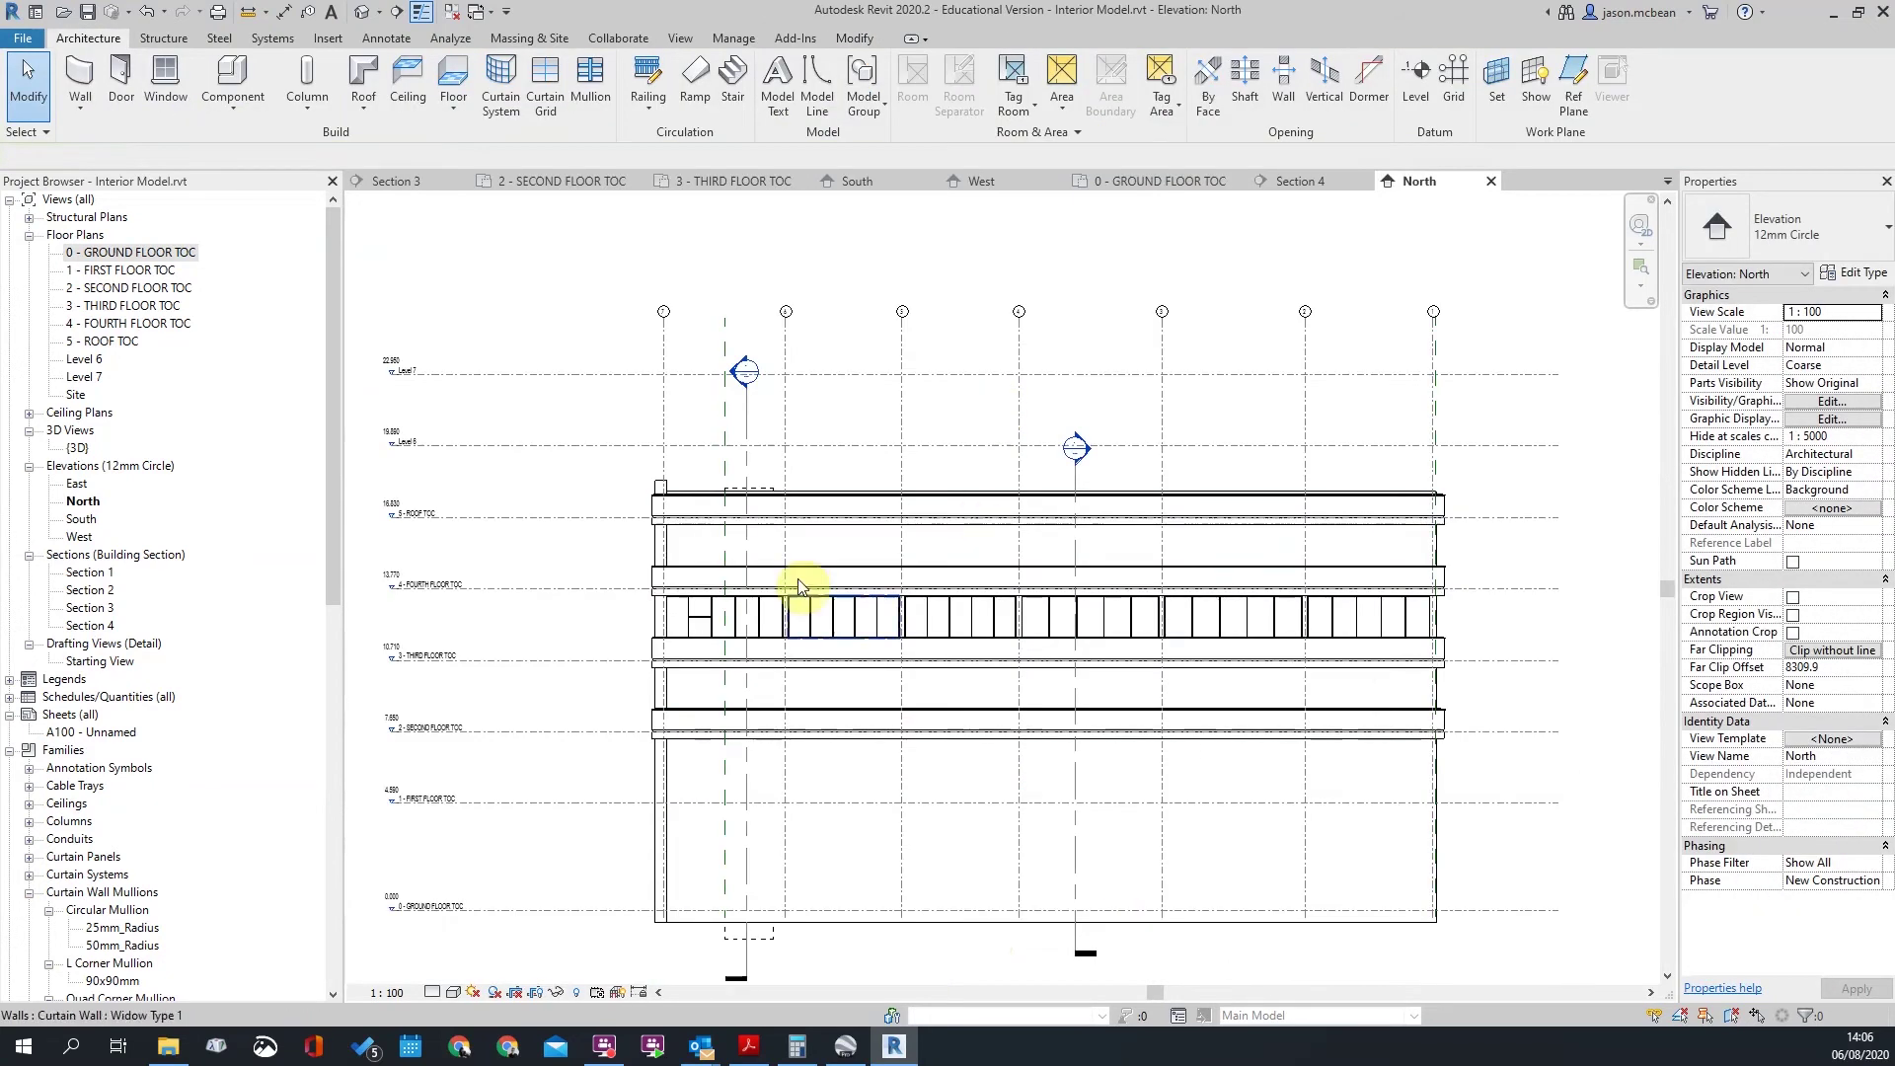
# Step: Delete the existing horizontal grid from the first third-floor curtain wall in the North elevation
pyautogui.scroll(4, 766, 618)
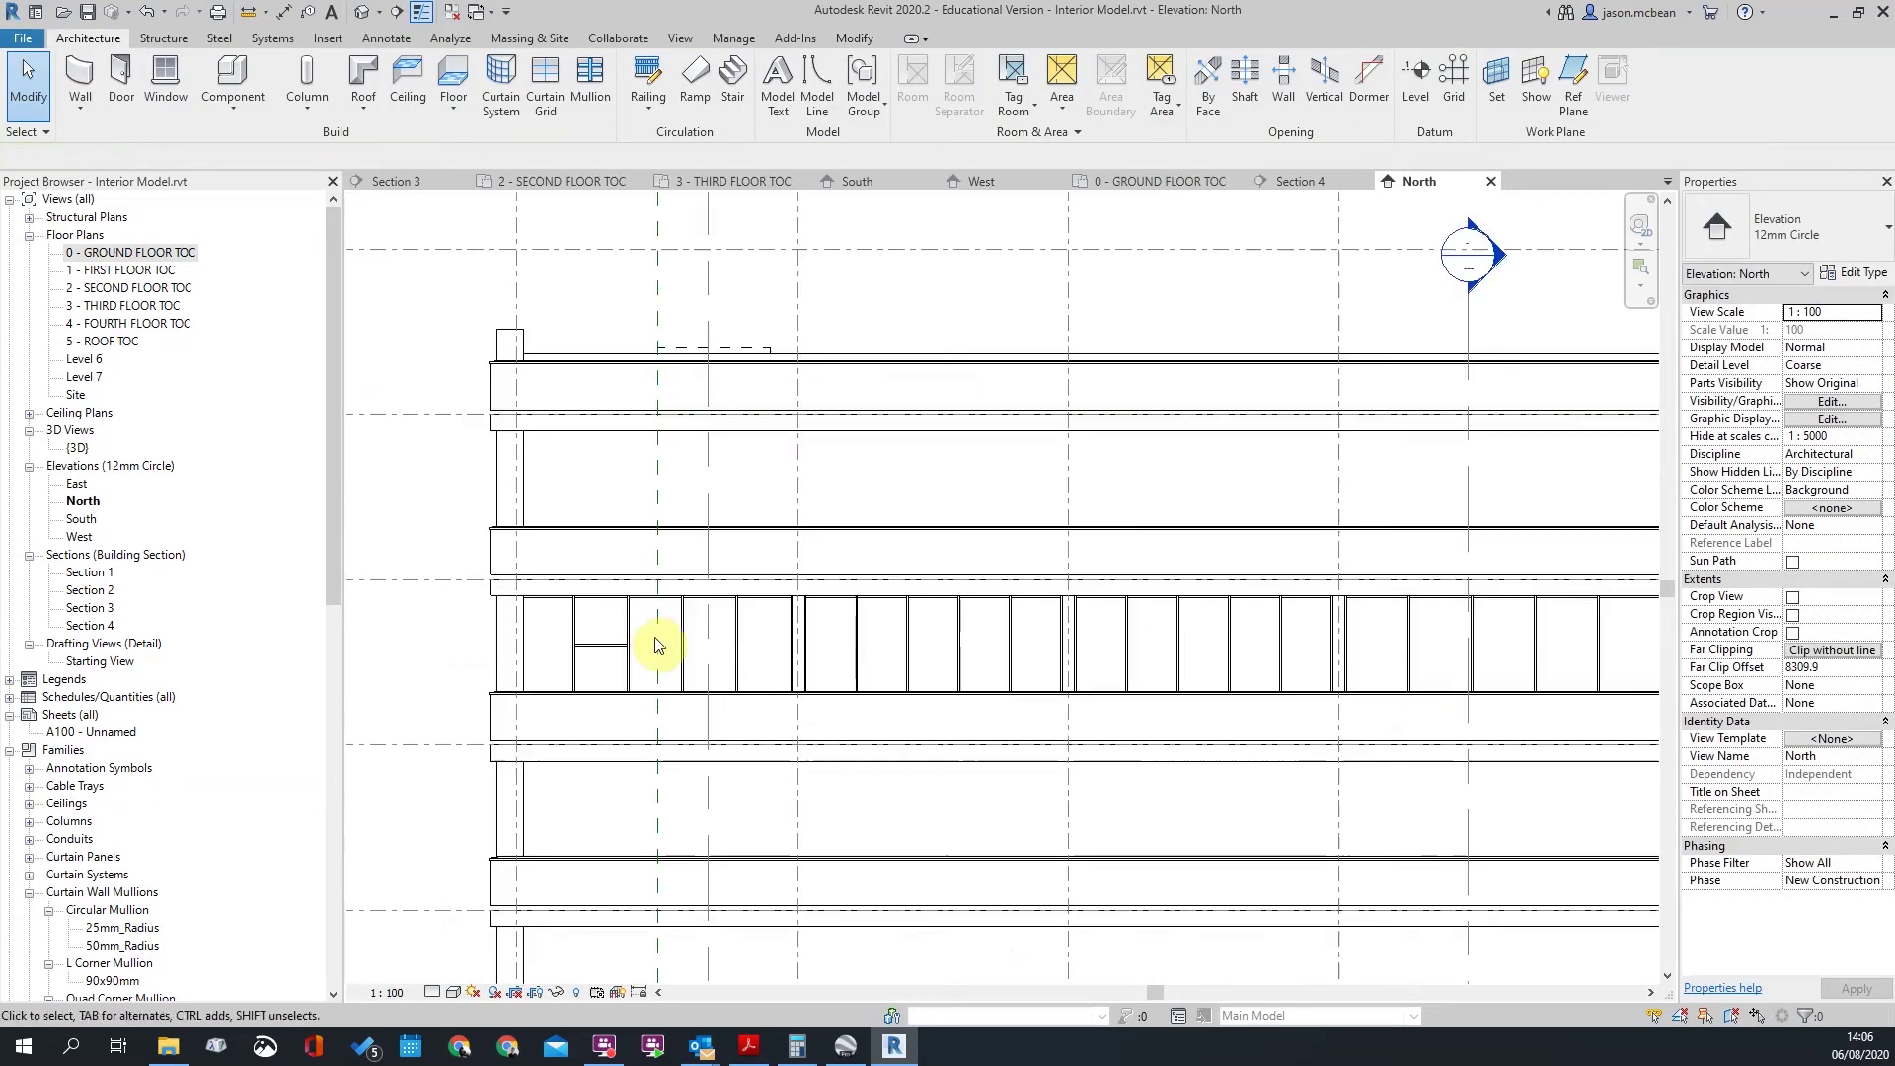
pyautogui.click(599, 653)
pyautogui.press('Escape')
pyautogui.scroll(3, 690, 625)
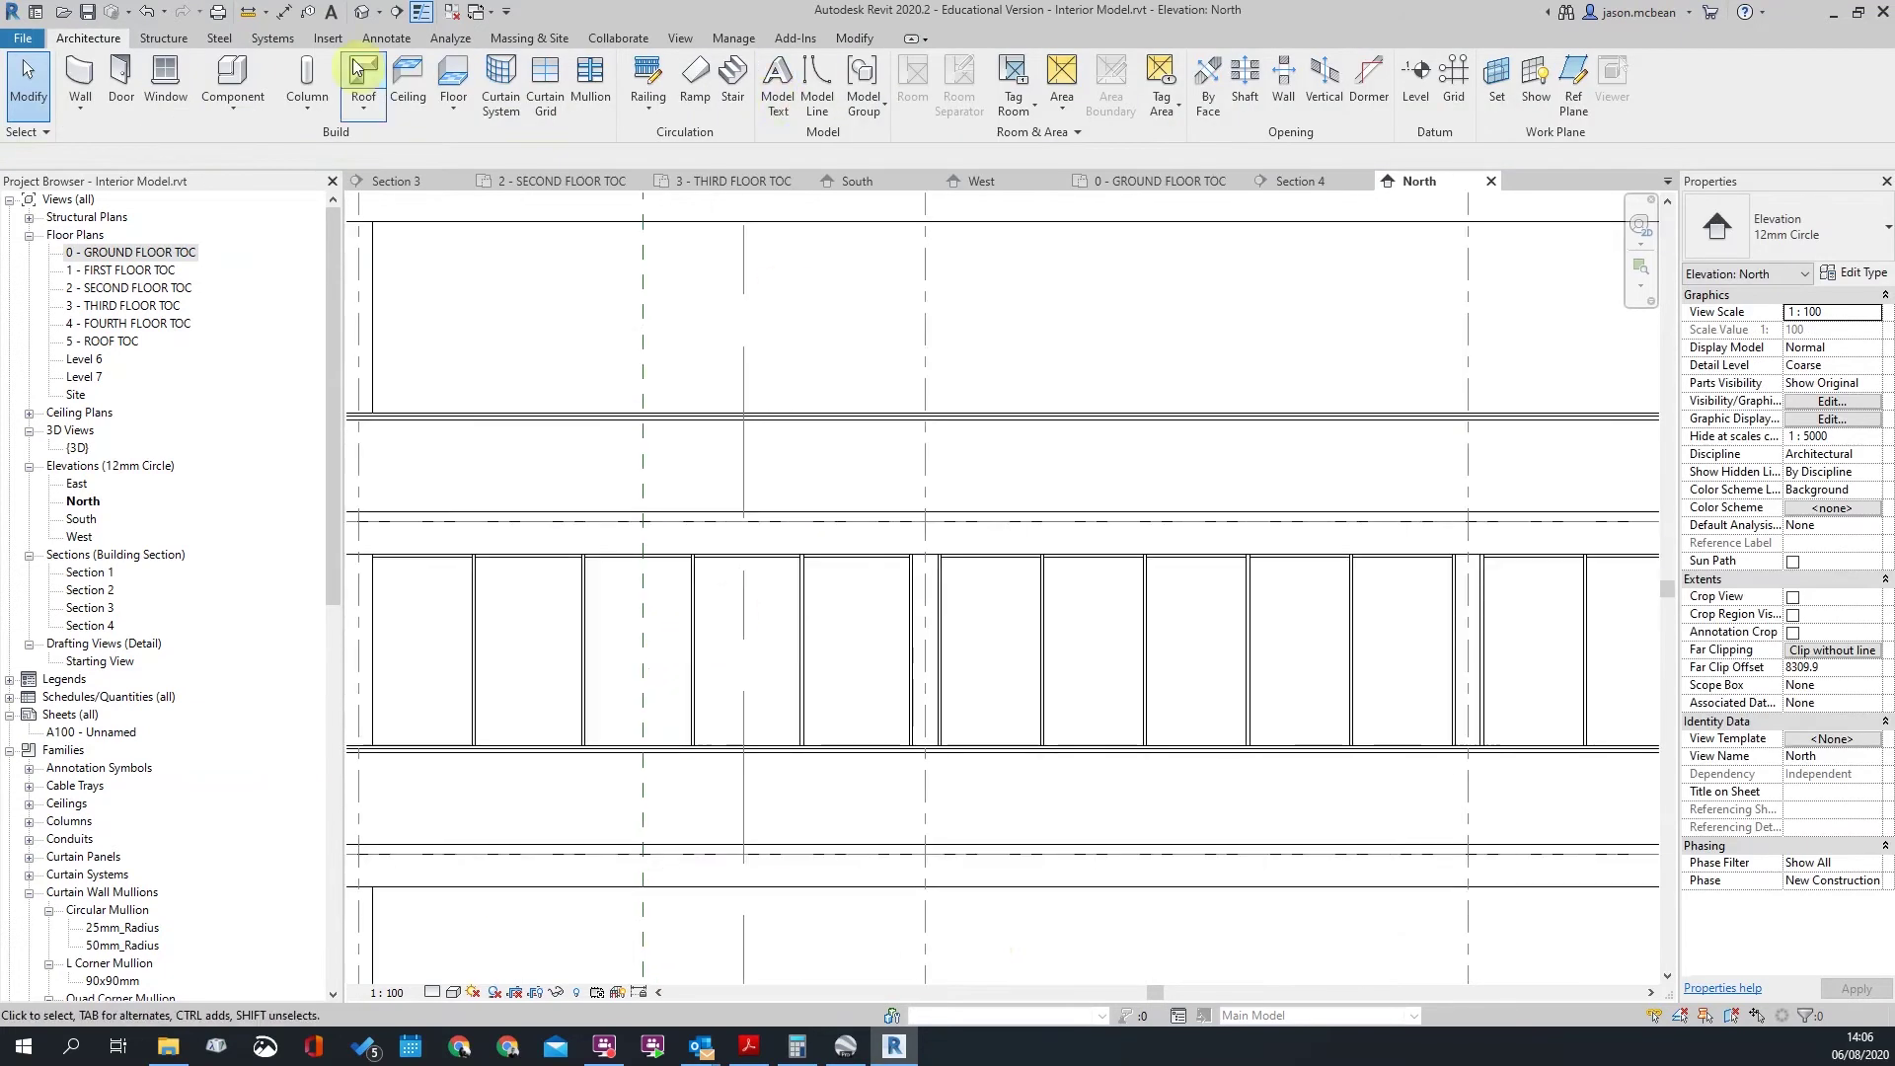
# Step: Add a midpoint horizontal grid to the first third-floor curtain wall with All Except Picked, leaving out the first, third and fifth panels
pyautogui.click(545, 89)
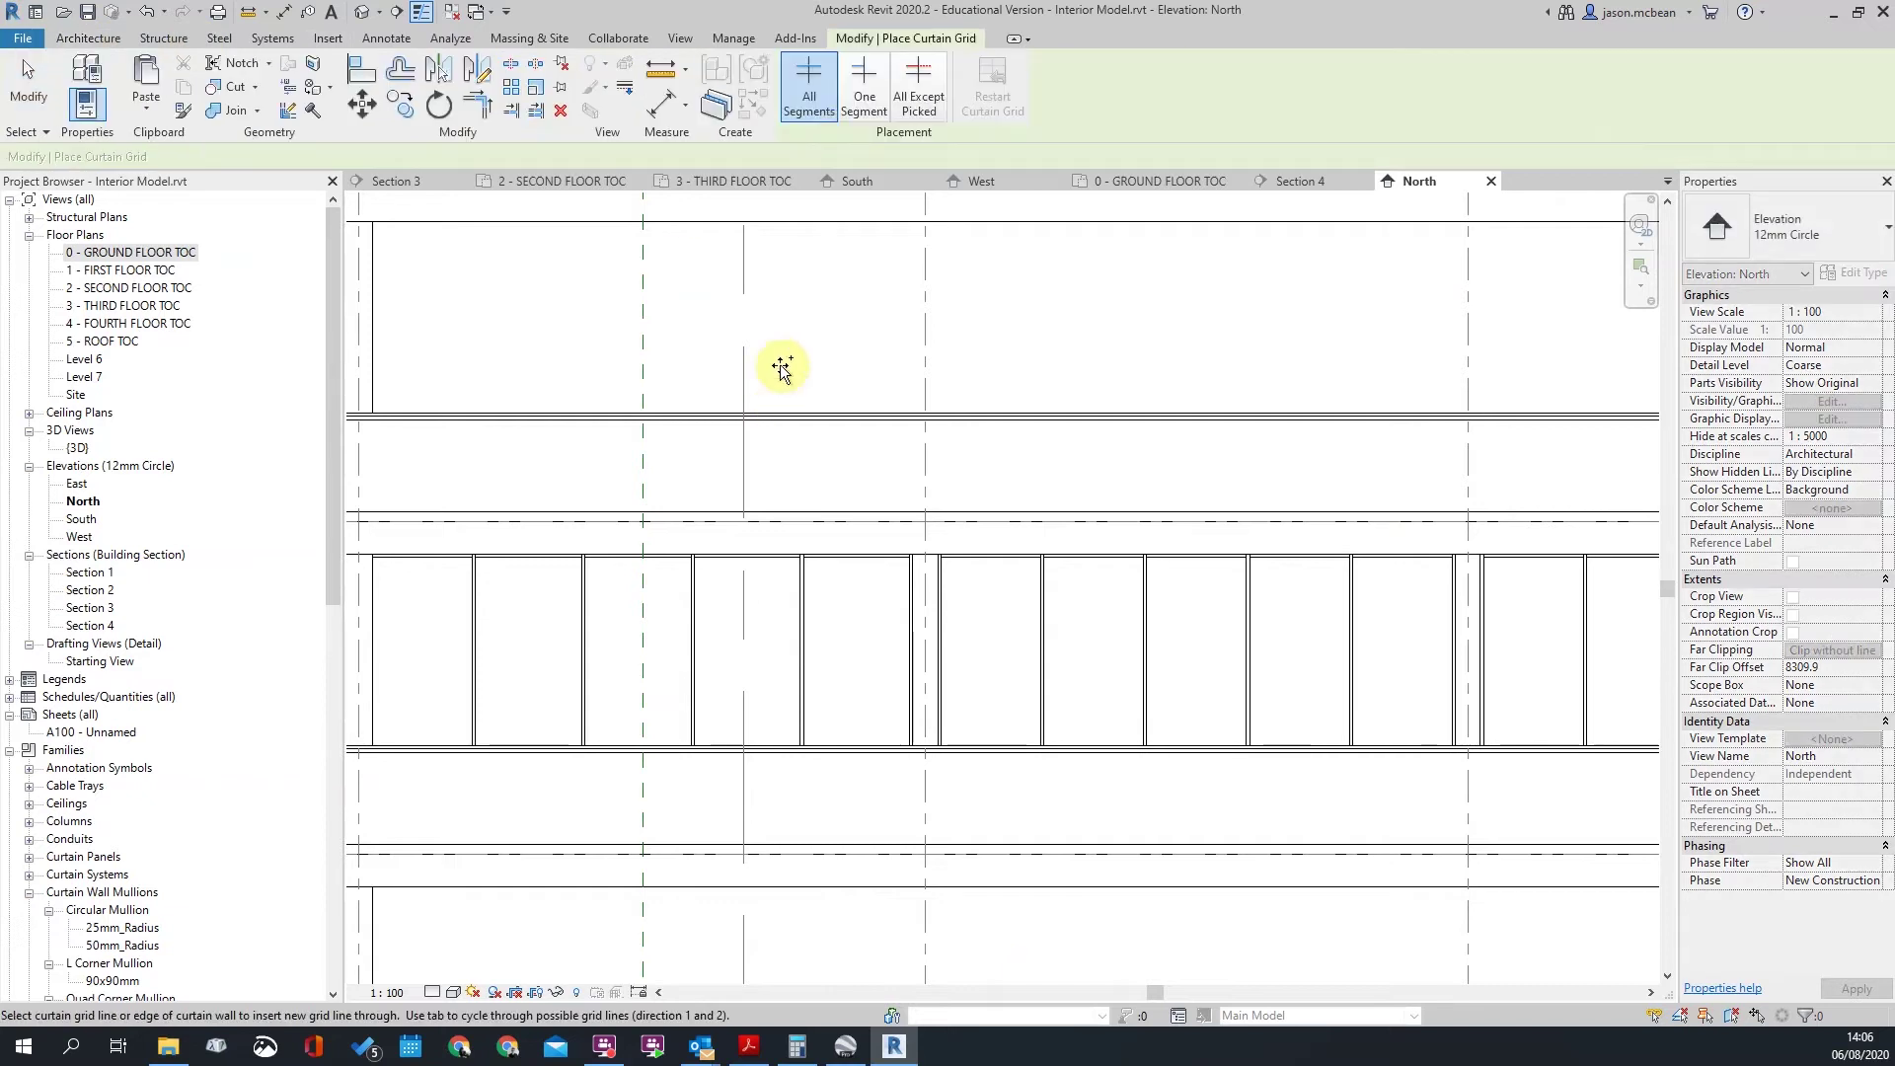
pyautogui.click(918, 89)
pyautogui.scroll(-2, 707, 629)
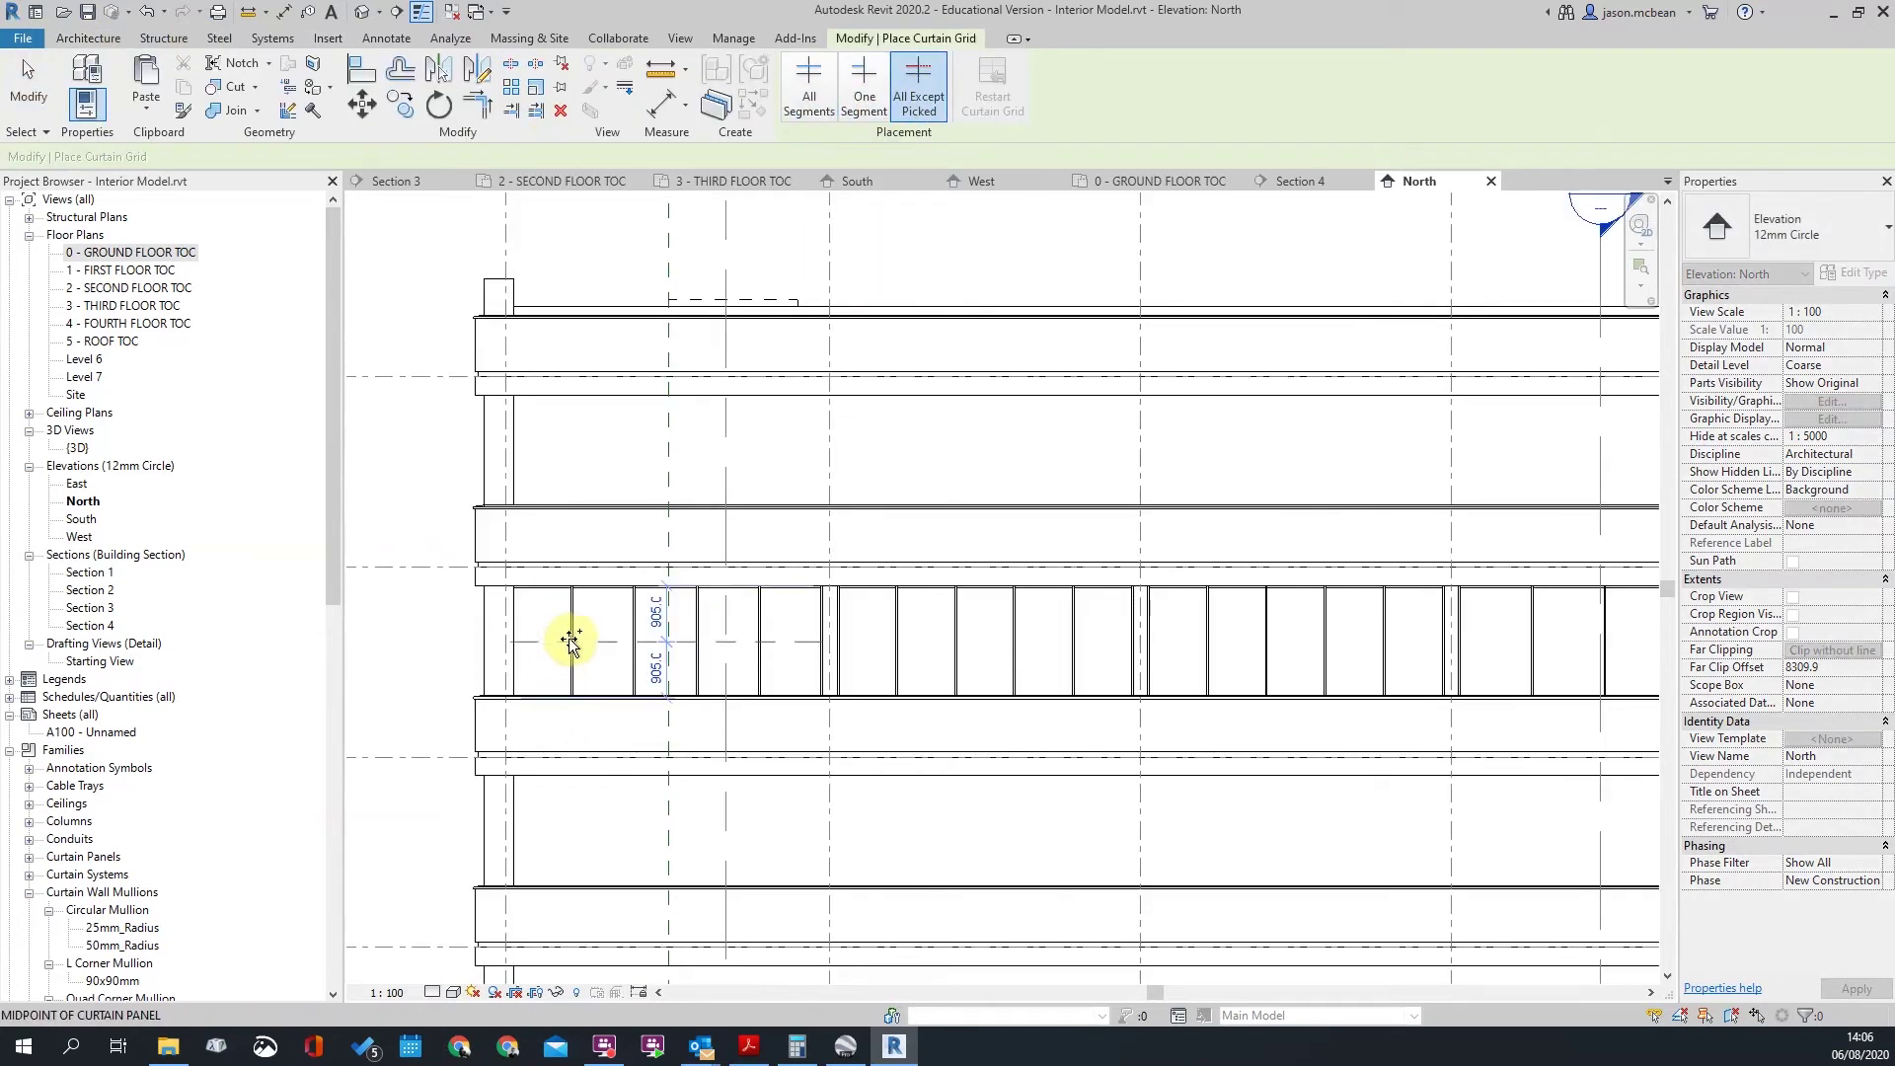
pyautogui.click(566, 646)
pyautogui.click(542, 643)
pyautogui.click(666, 644)
pyautogui.click(770, 645)
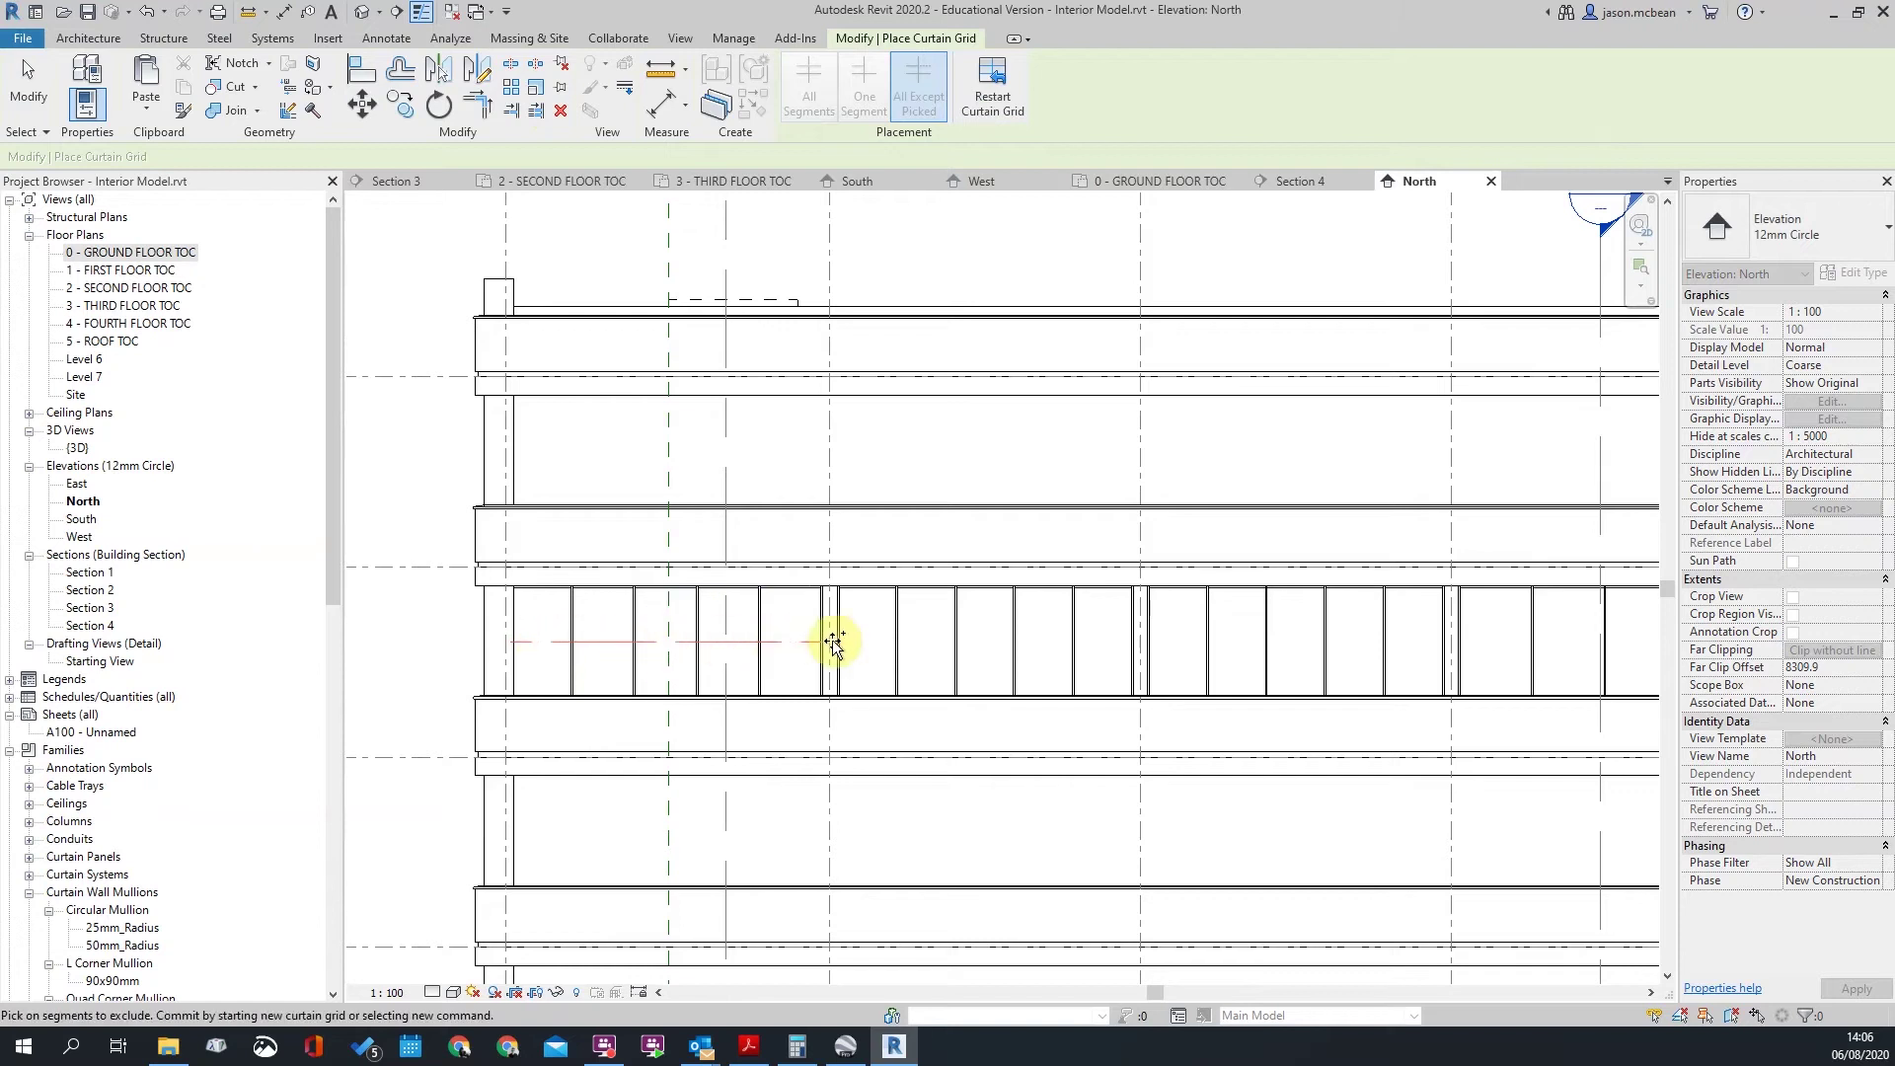
pyautogui.press('Delete')
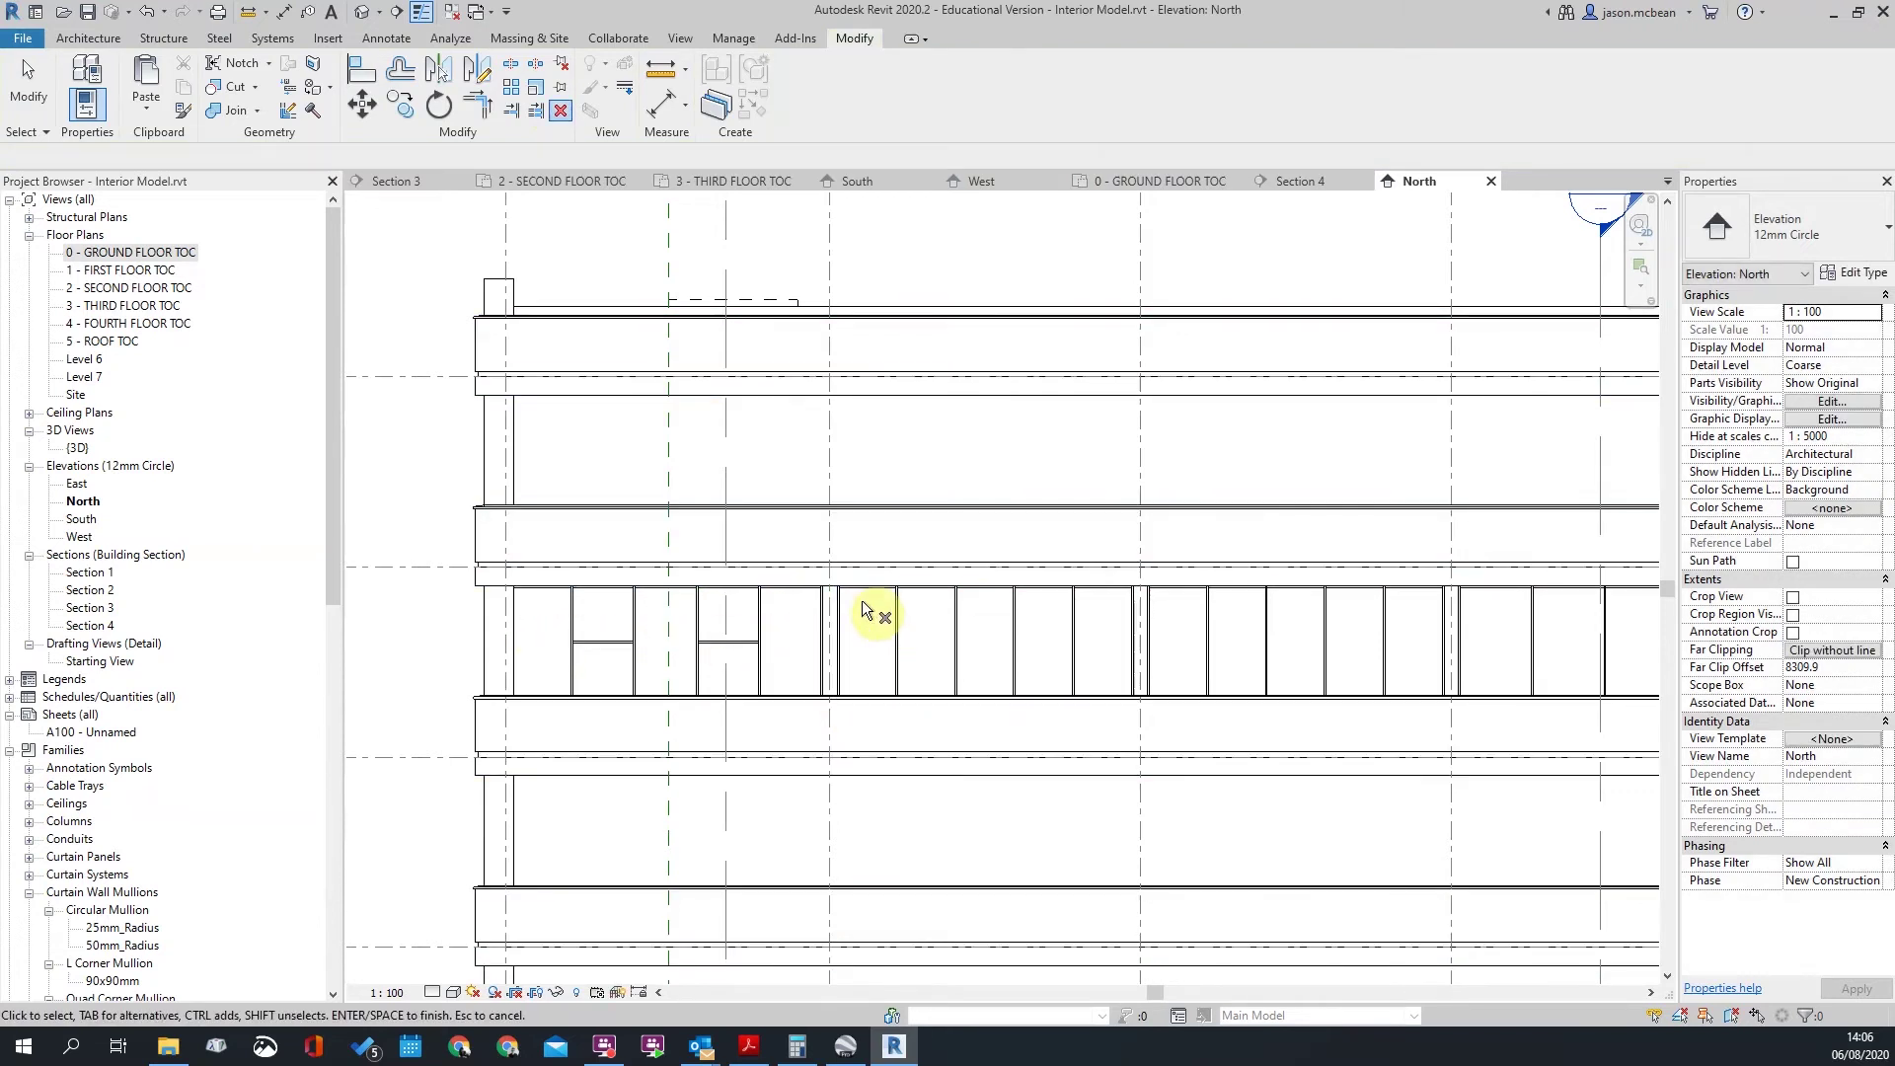
# Step: Add a midpoint horizontal grid to the second third-floor curtain wall with All Except Picked, leaving out the first, third and fifth panels
pyautogui.click(114, 42)
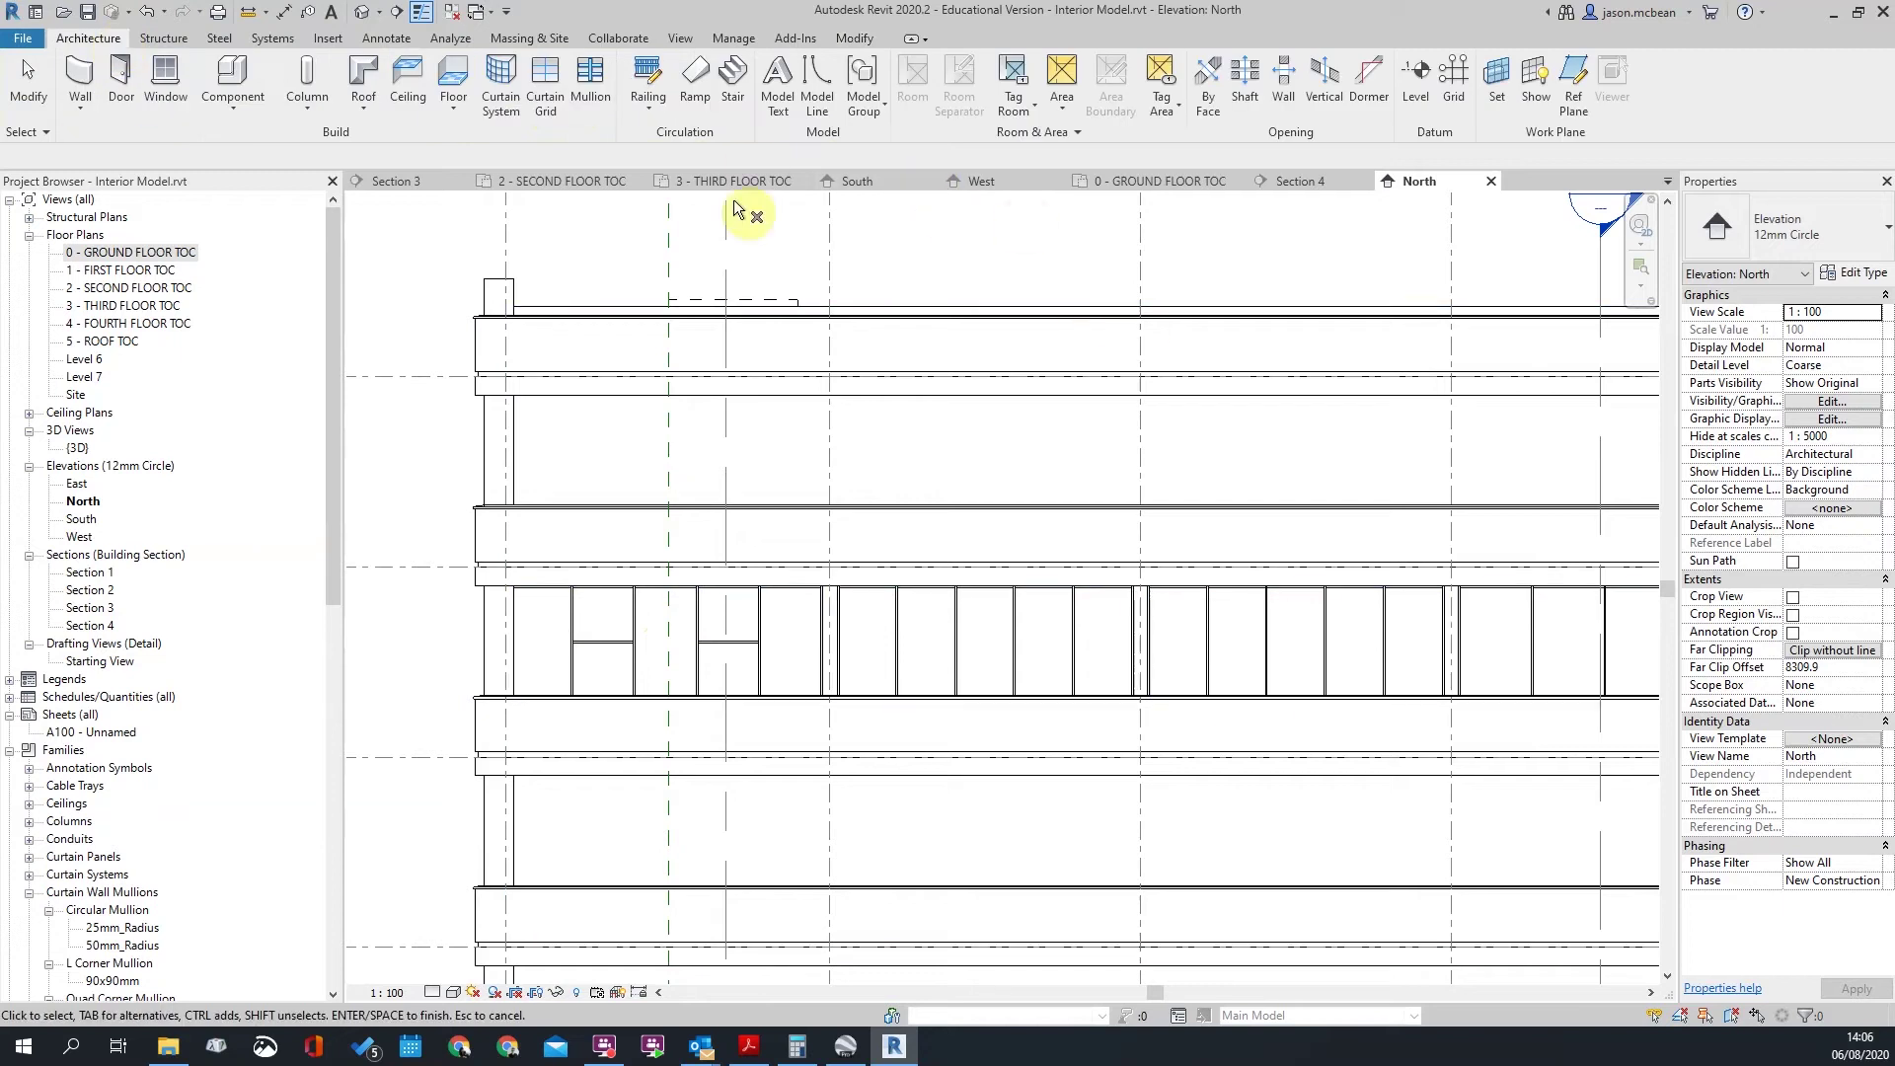
pyautogui.click(593, 99)
pyautogui.click(546, 92)
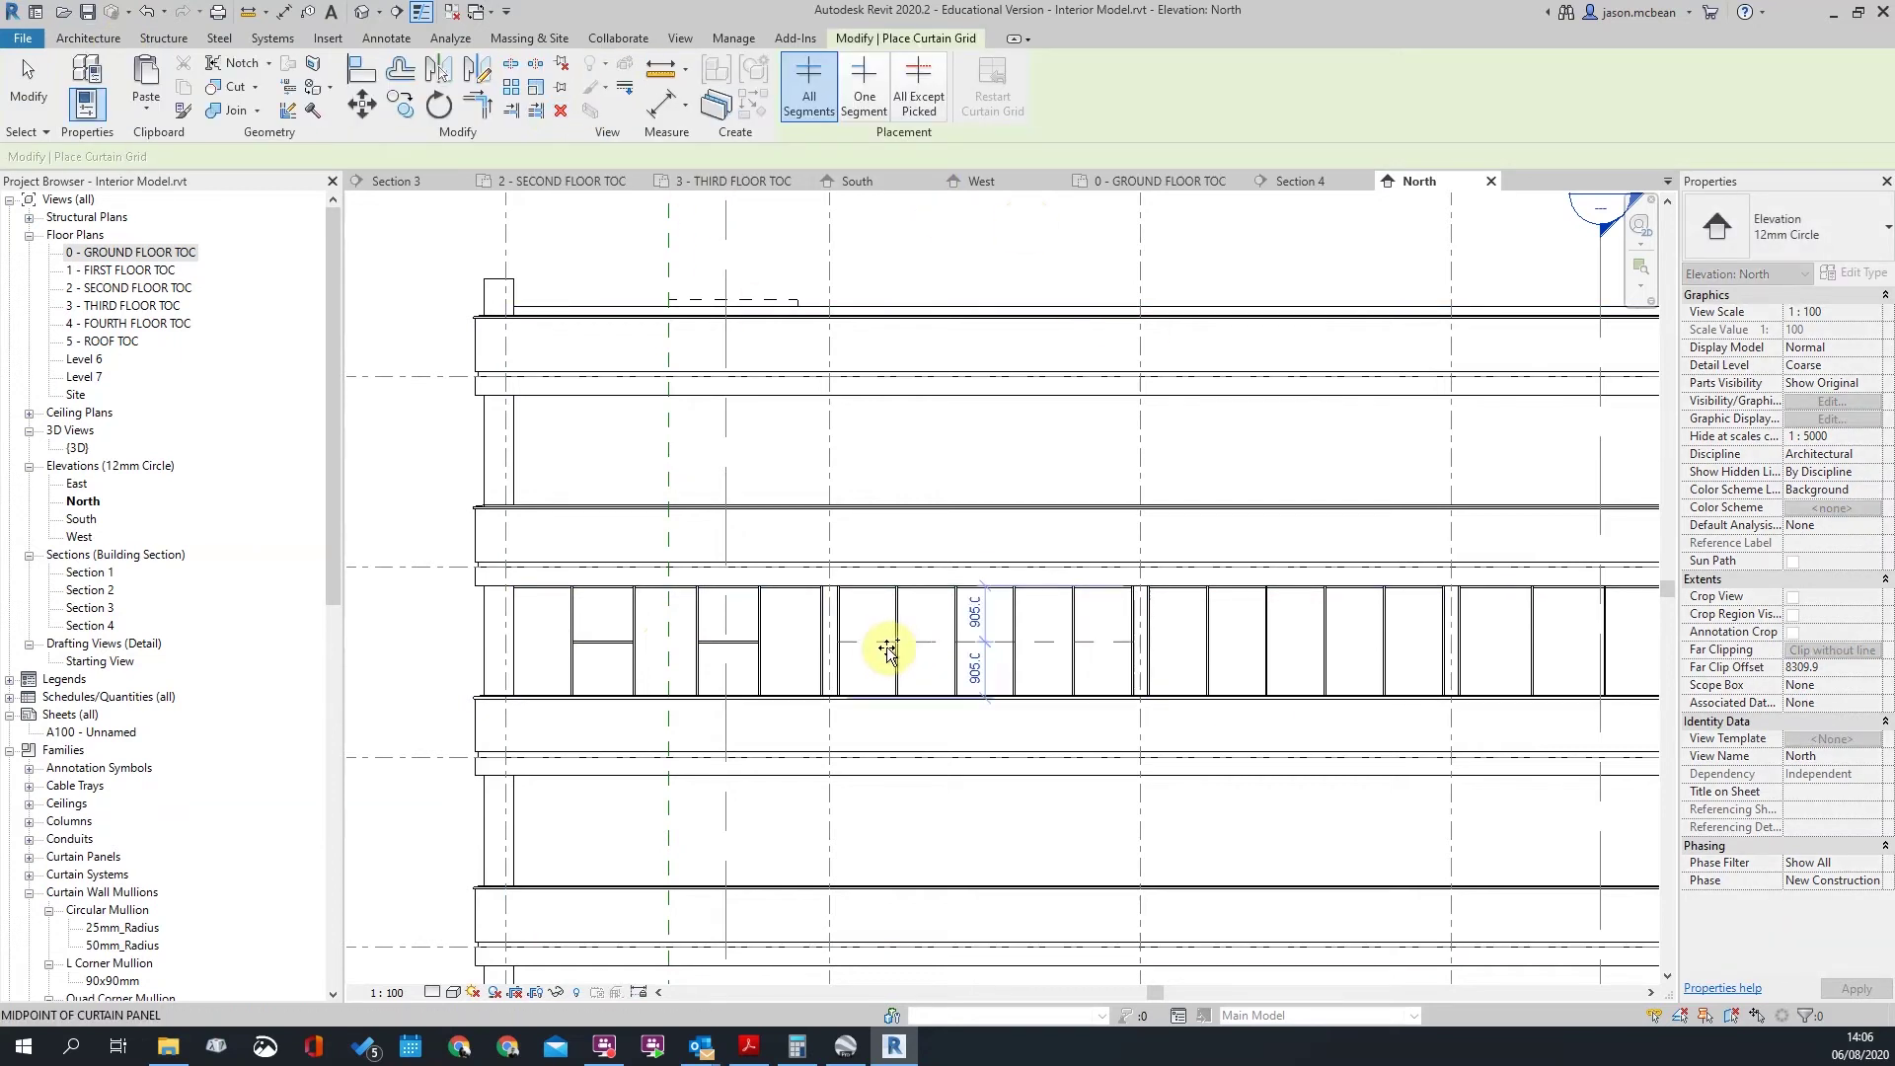
pyautogui.click(892, 642)
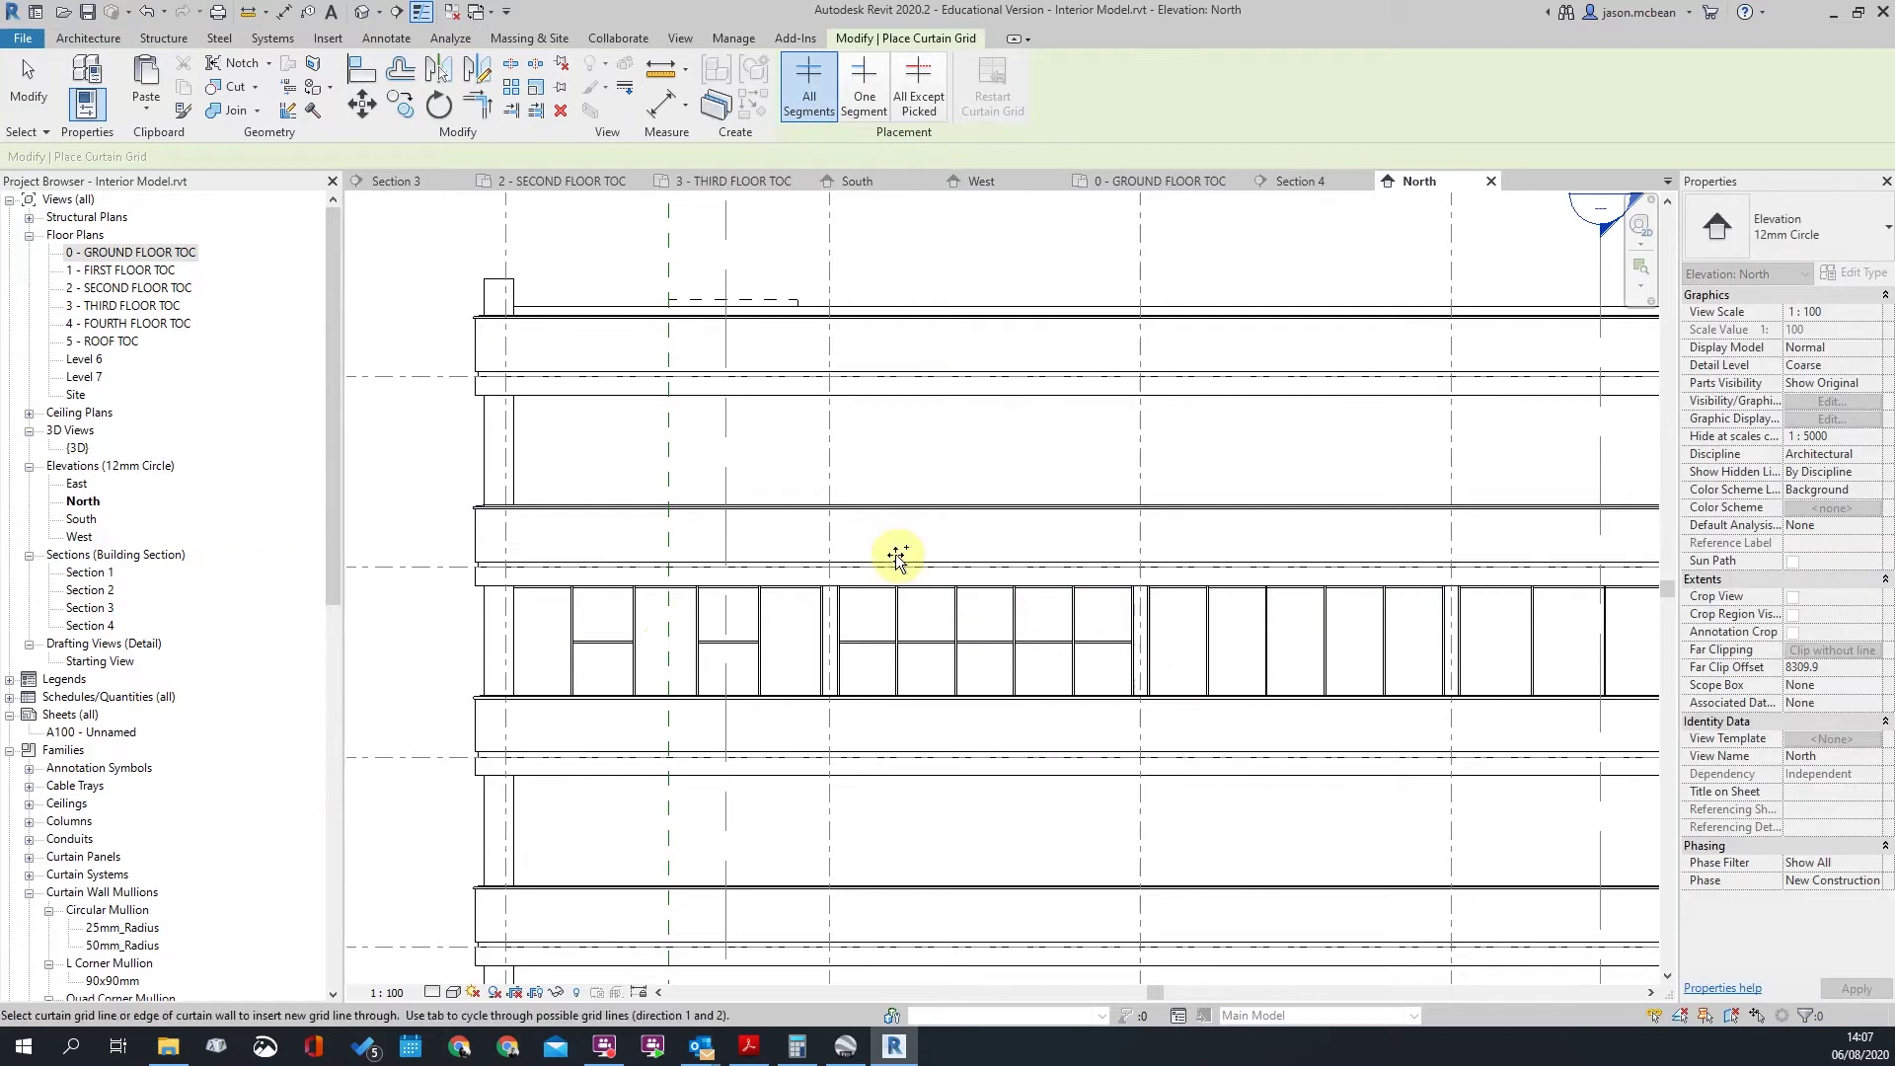
pyautogui.click(918, 91)
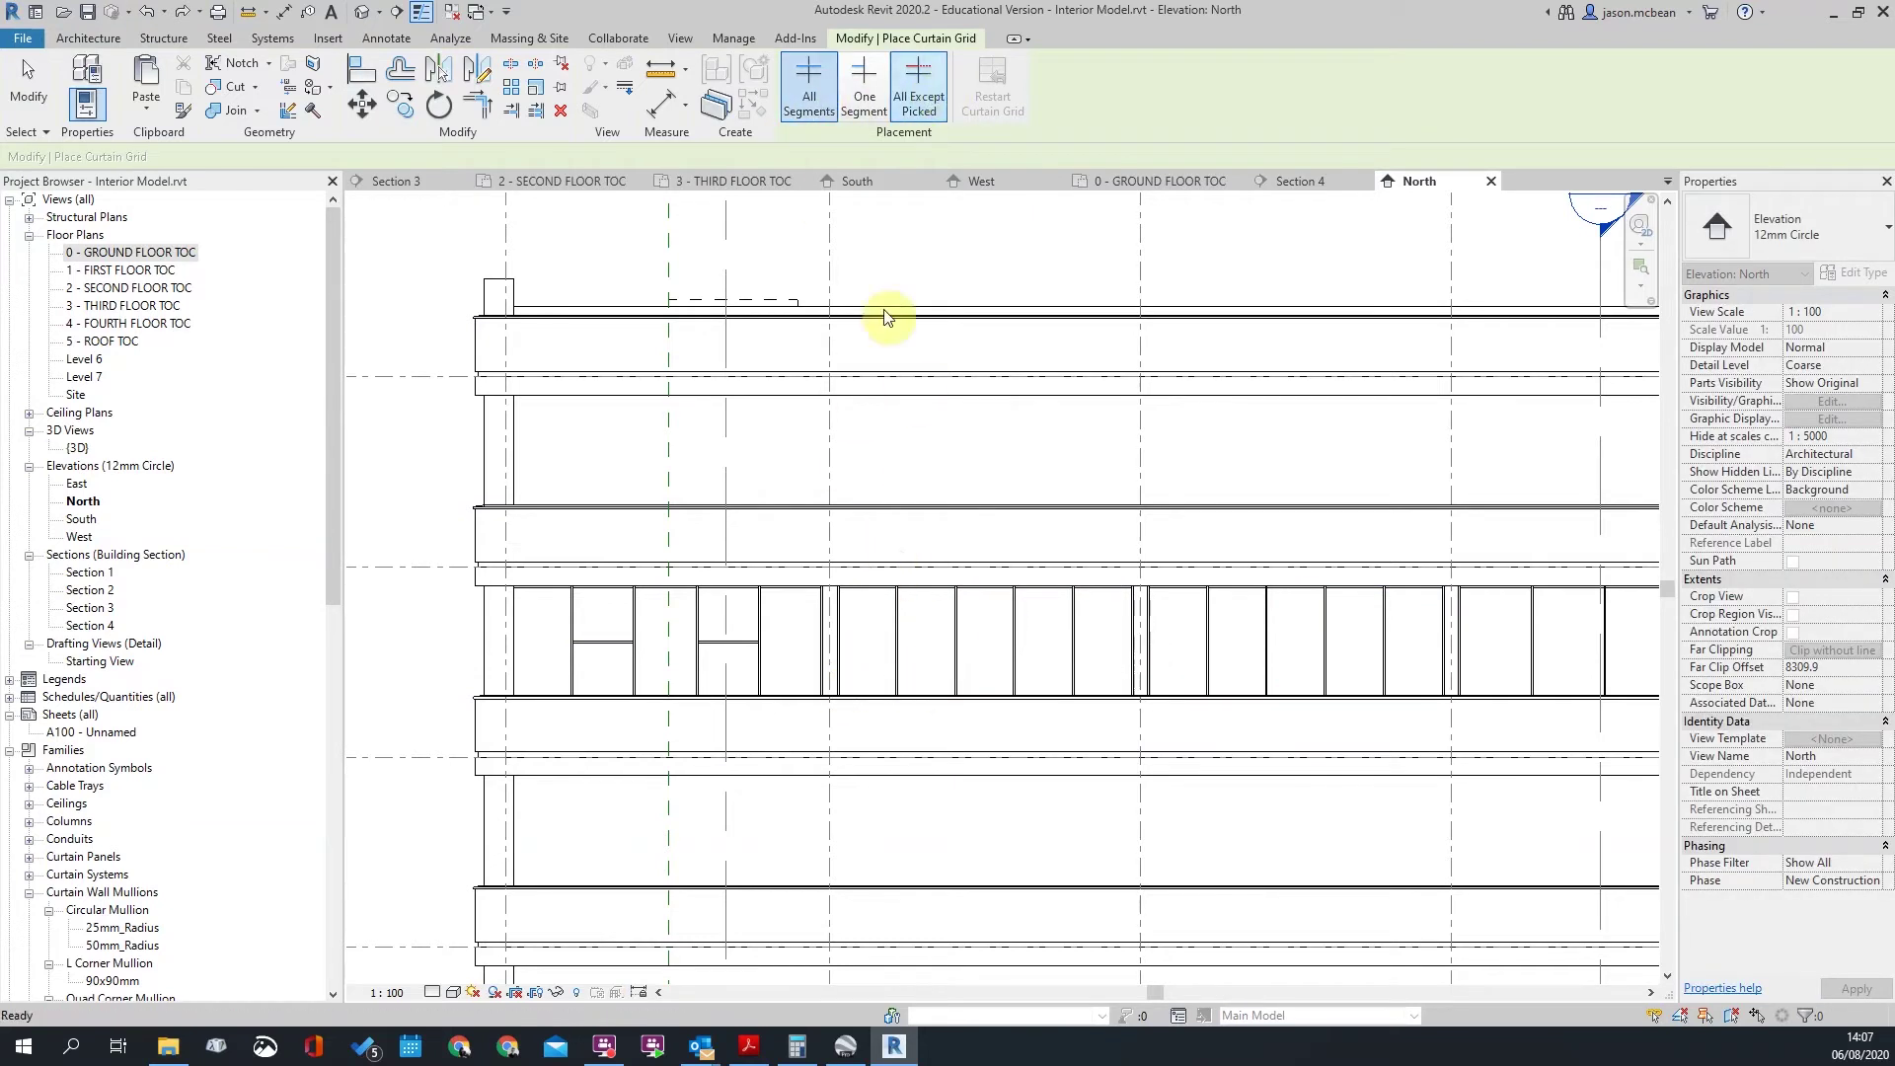
pyautogui.click(853, 641)
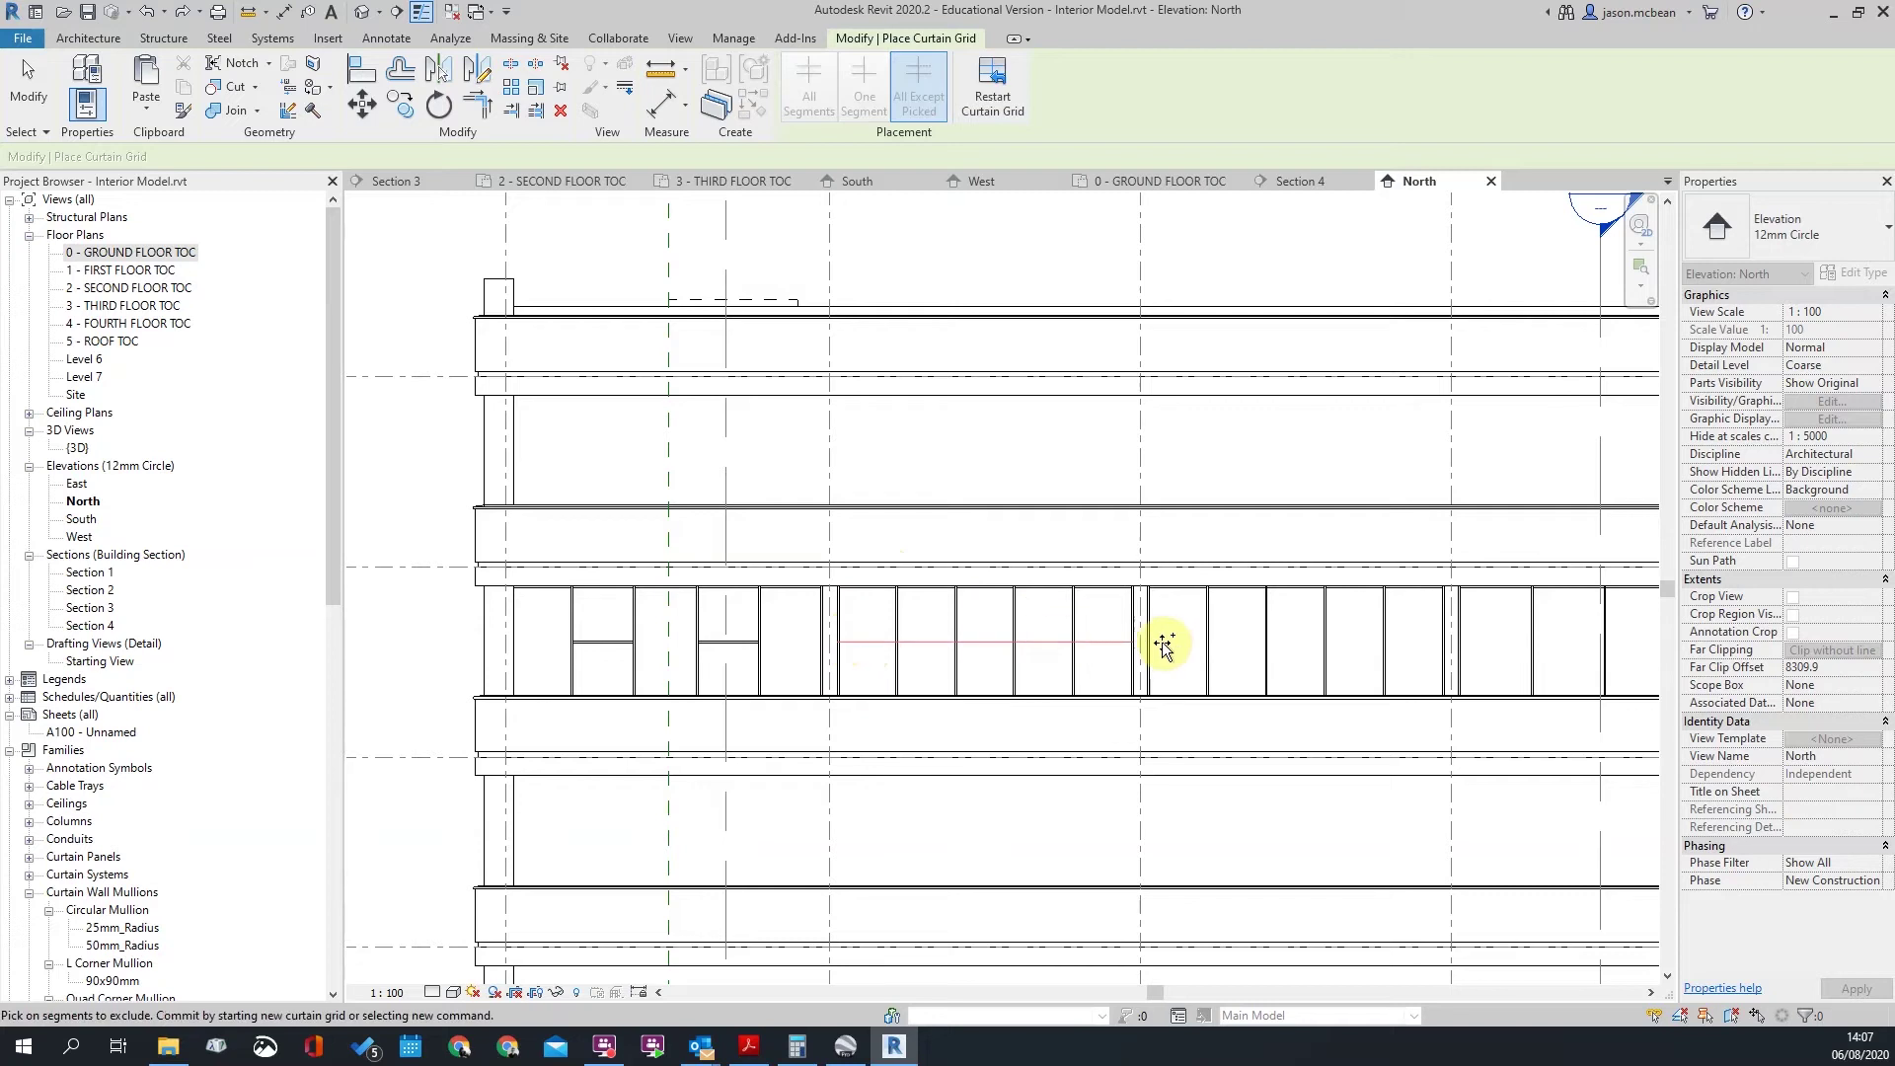
pyautogui.scroll(2, 898, 646)
pyautogui.click(876, 643)
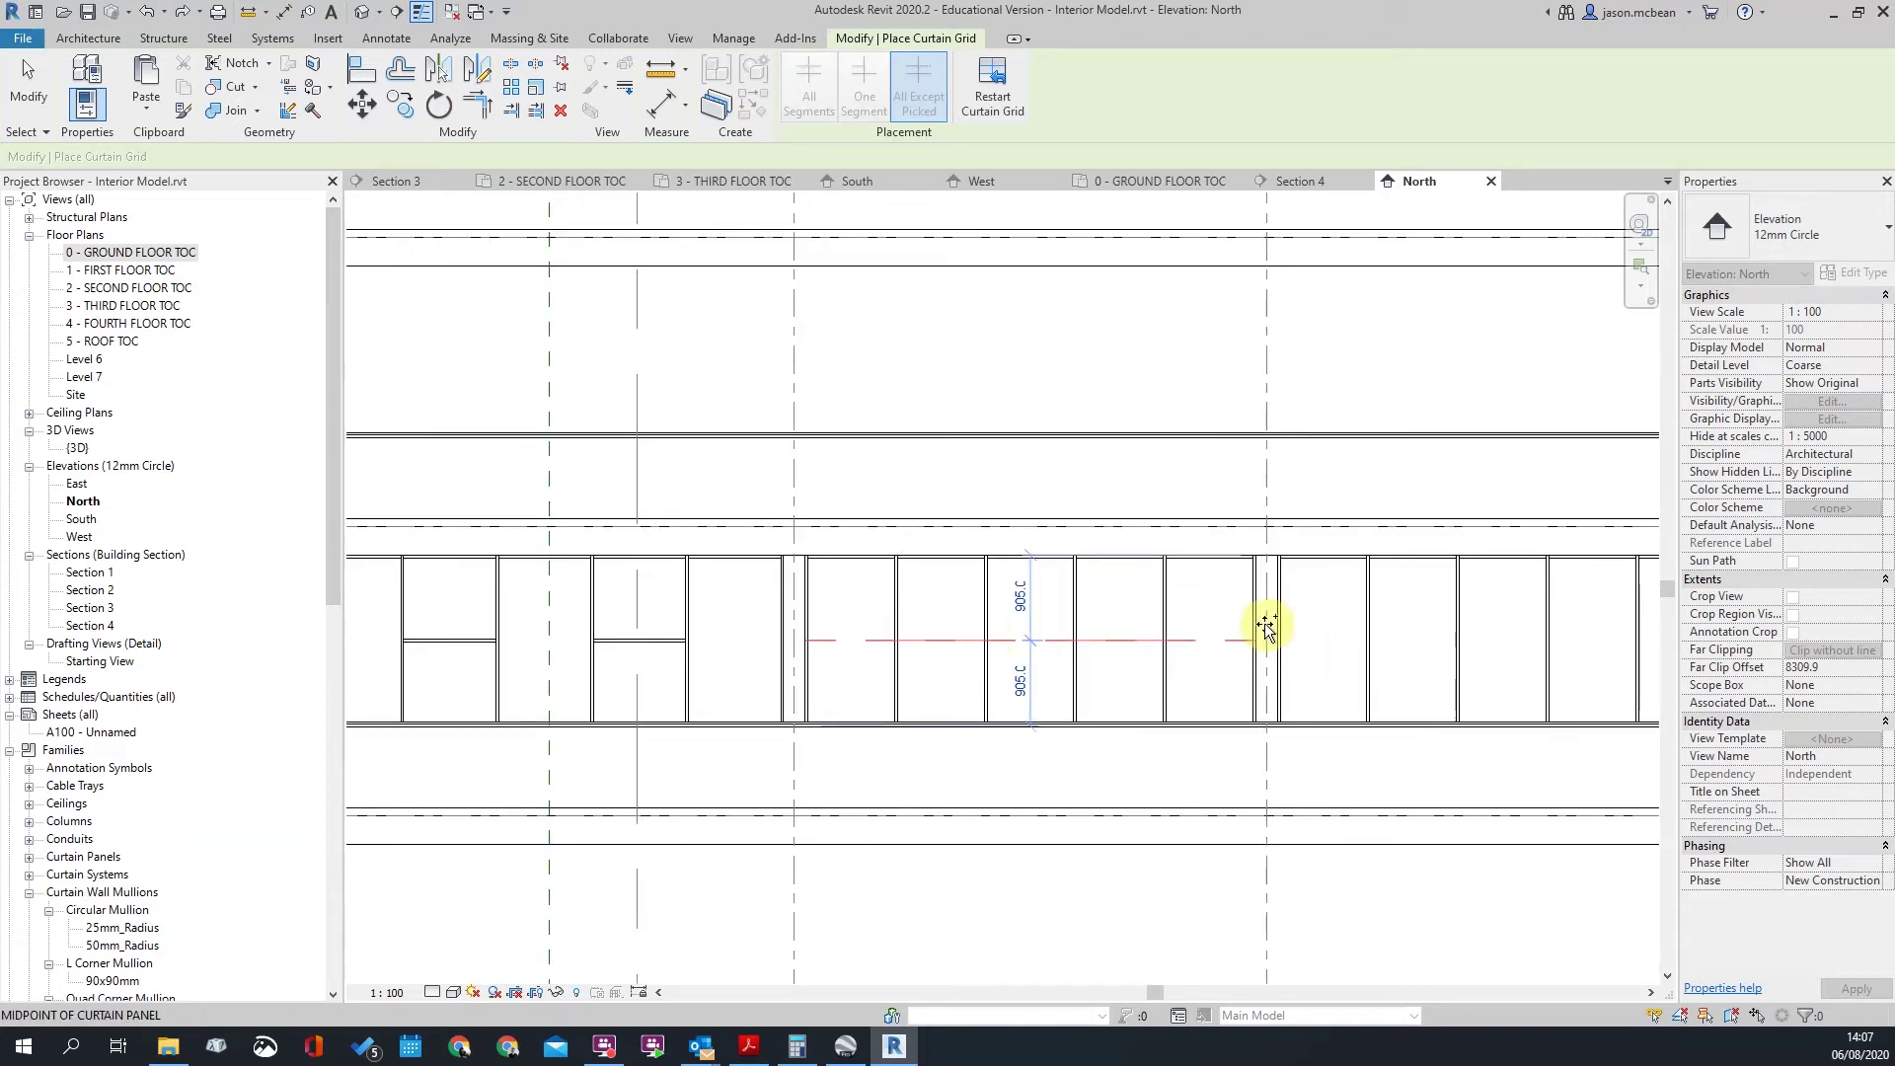
pyautogui.press('Escape')
# Step: Add a midpoint horizontal grid to the third curtain wall along the third floor with All Except Picked, excluding its first, third and fifth panels
pyautogui.scroll(-4, 796, 565)
pyautogui.scroll(5, 1195, 619)
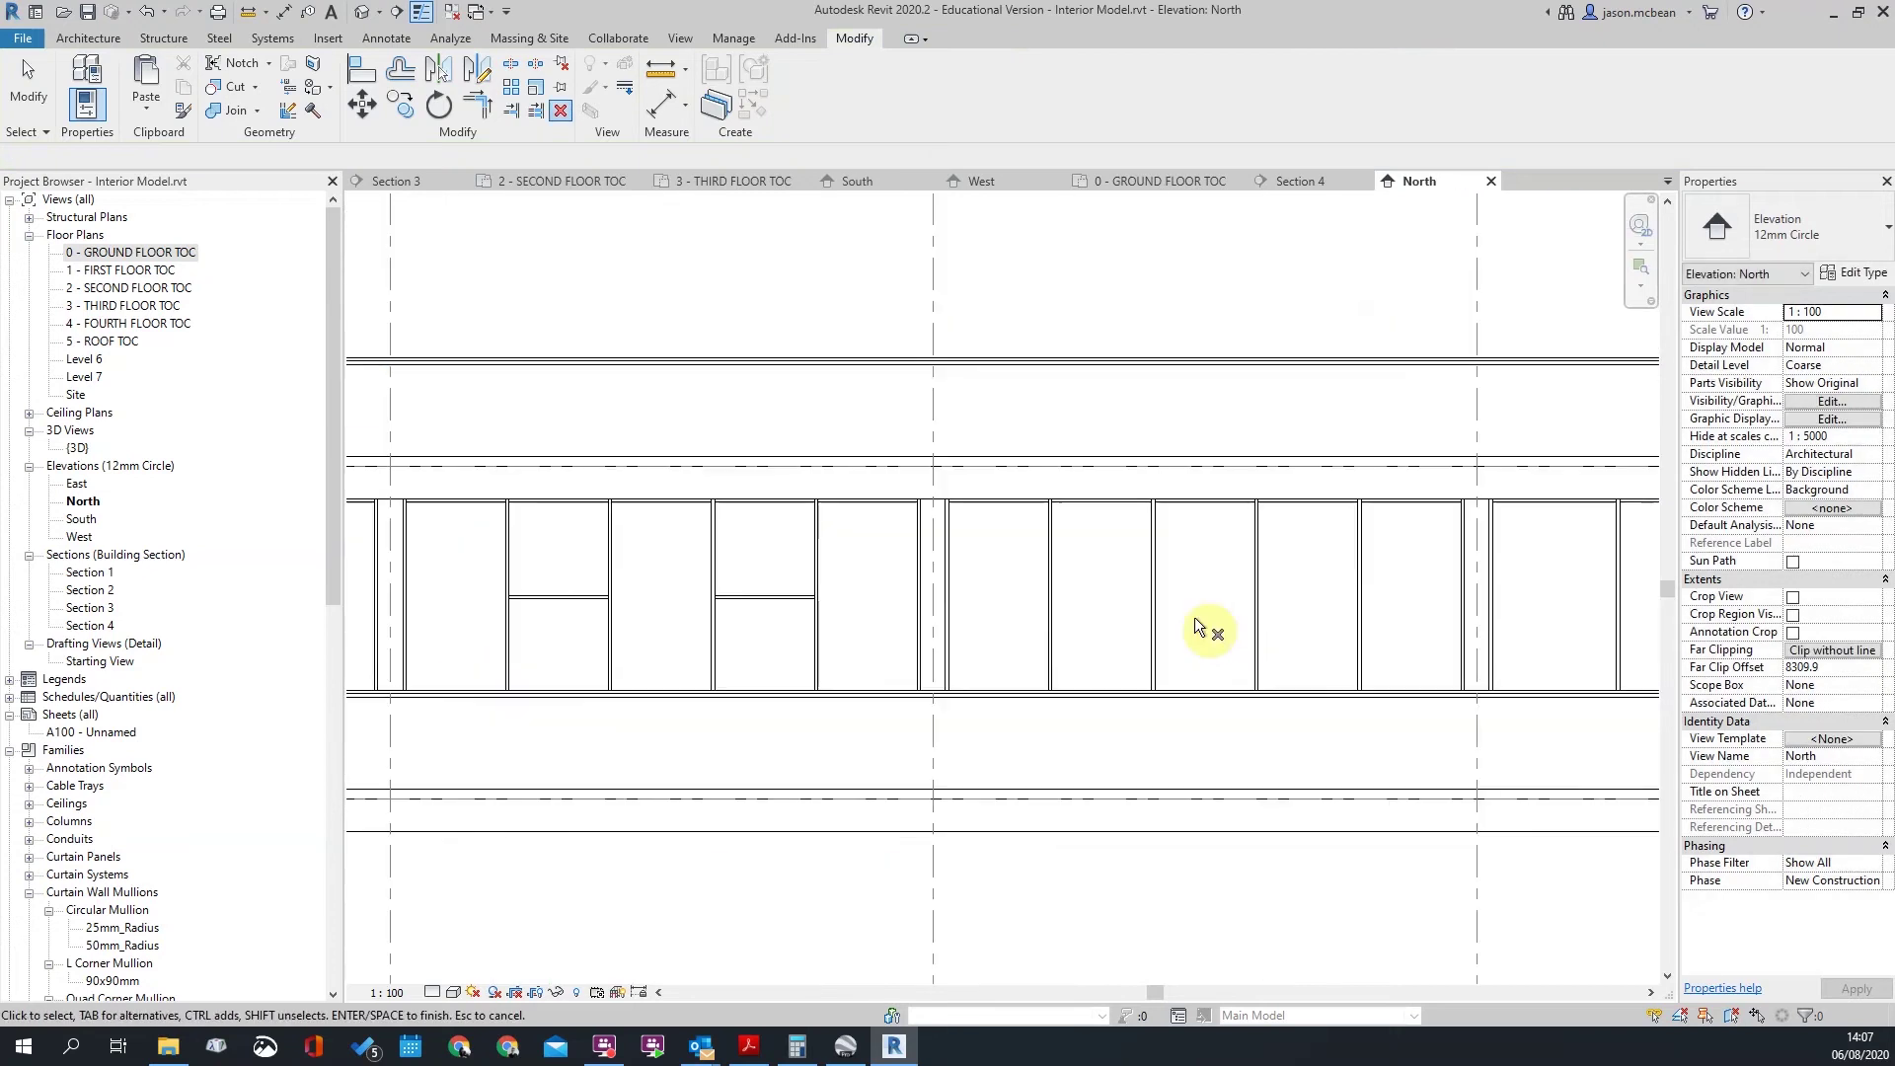
pyautogui.click(79, 38)
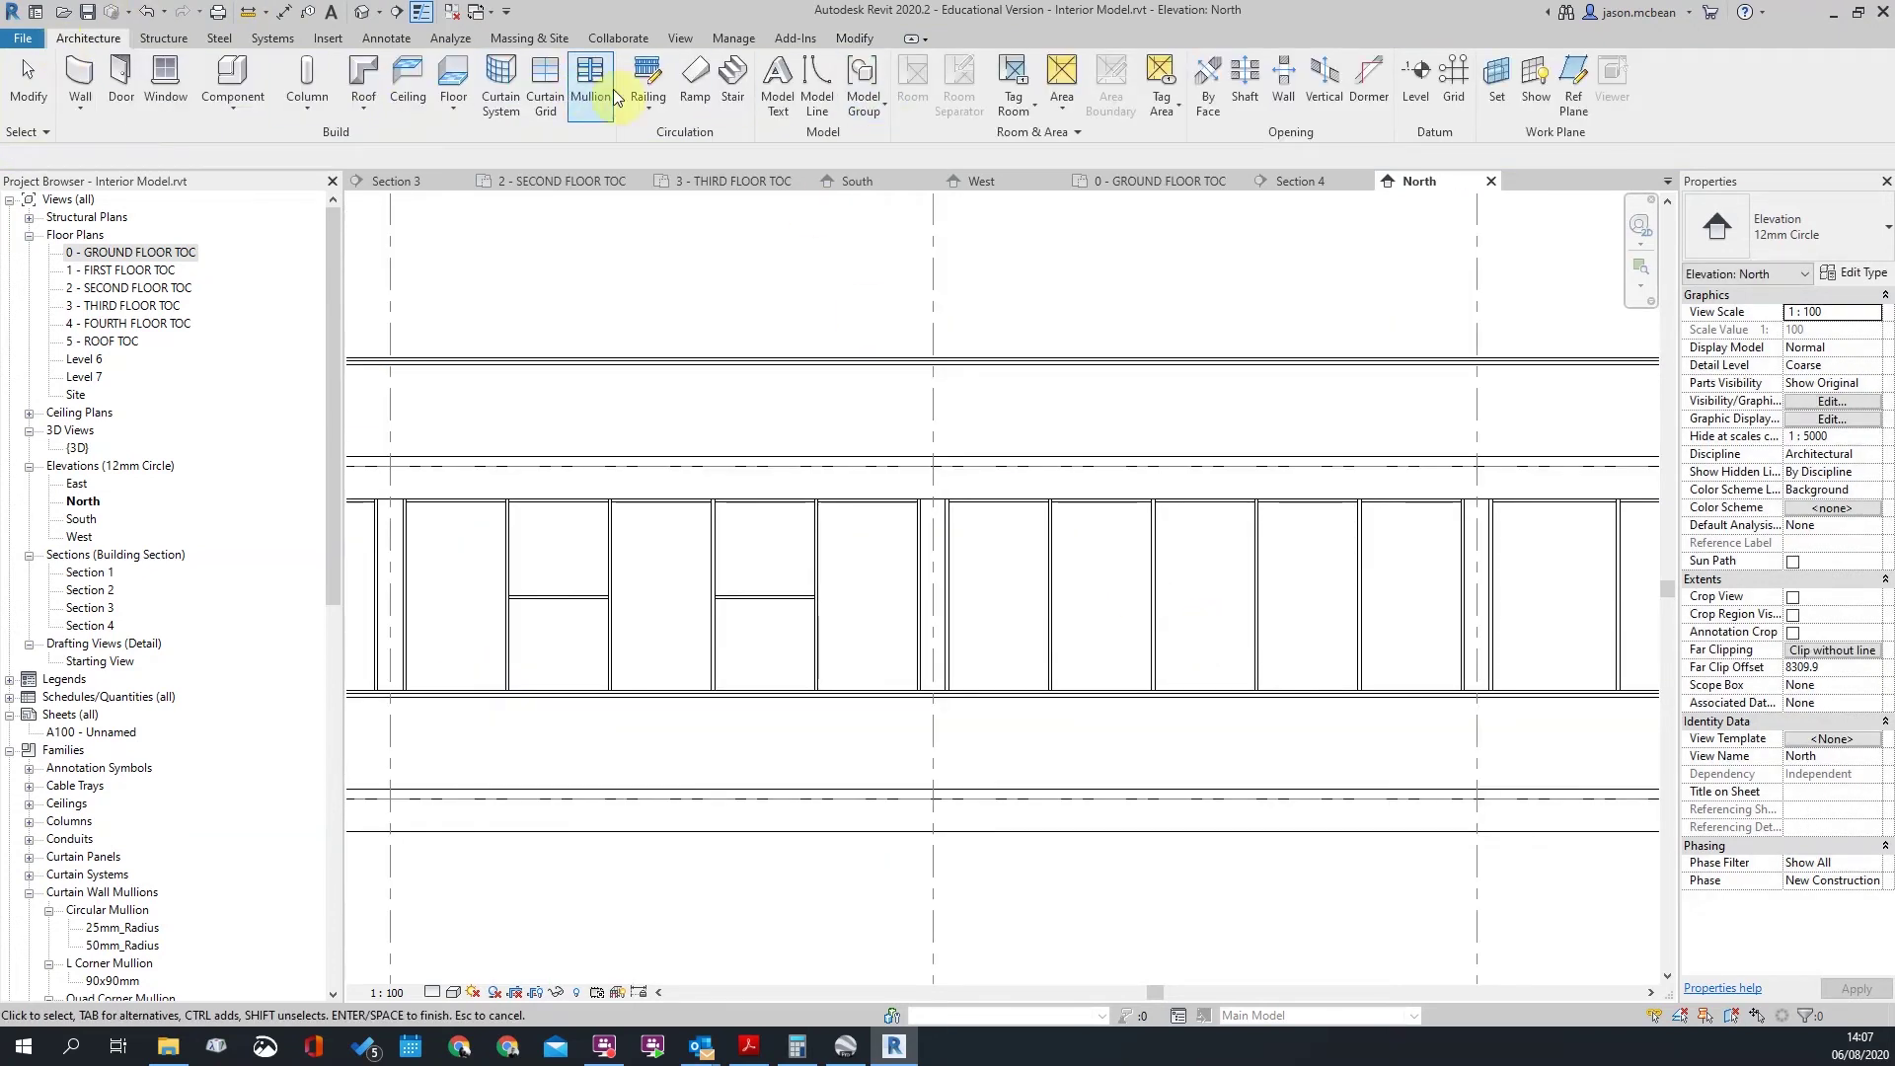
pyautogui.click(546, 89)
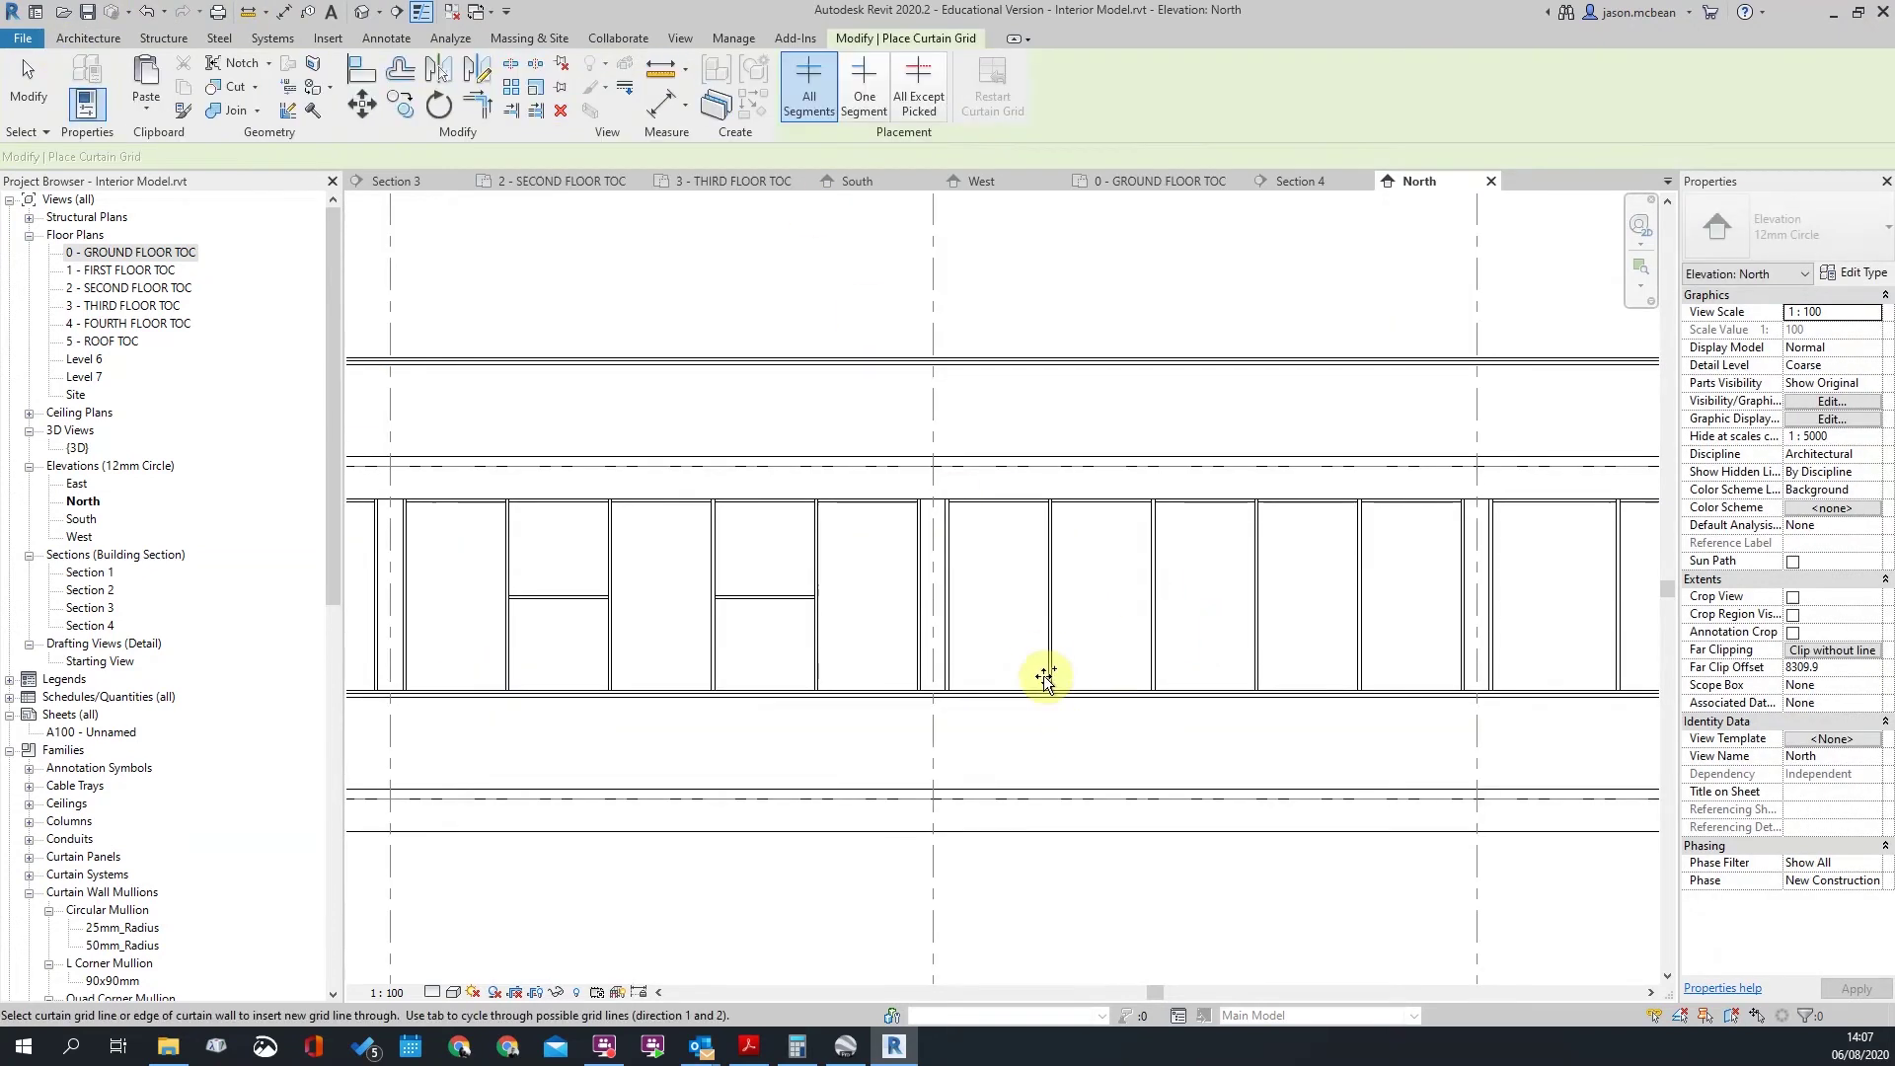
pyautogui.click(918, 87)
pyautogui.click(953, 598)
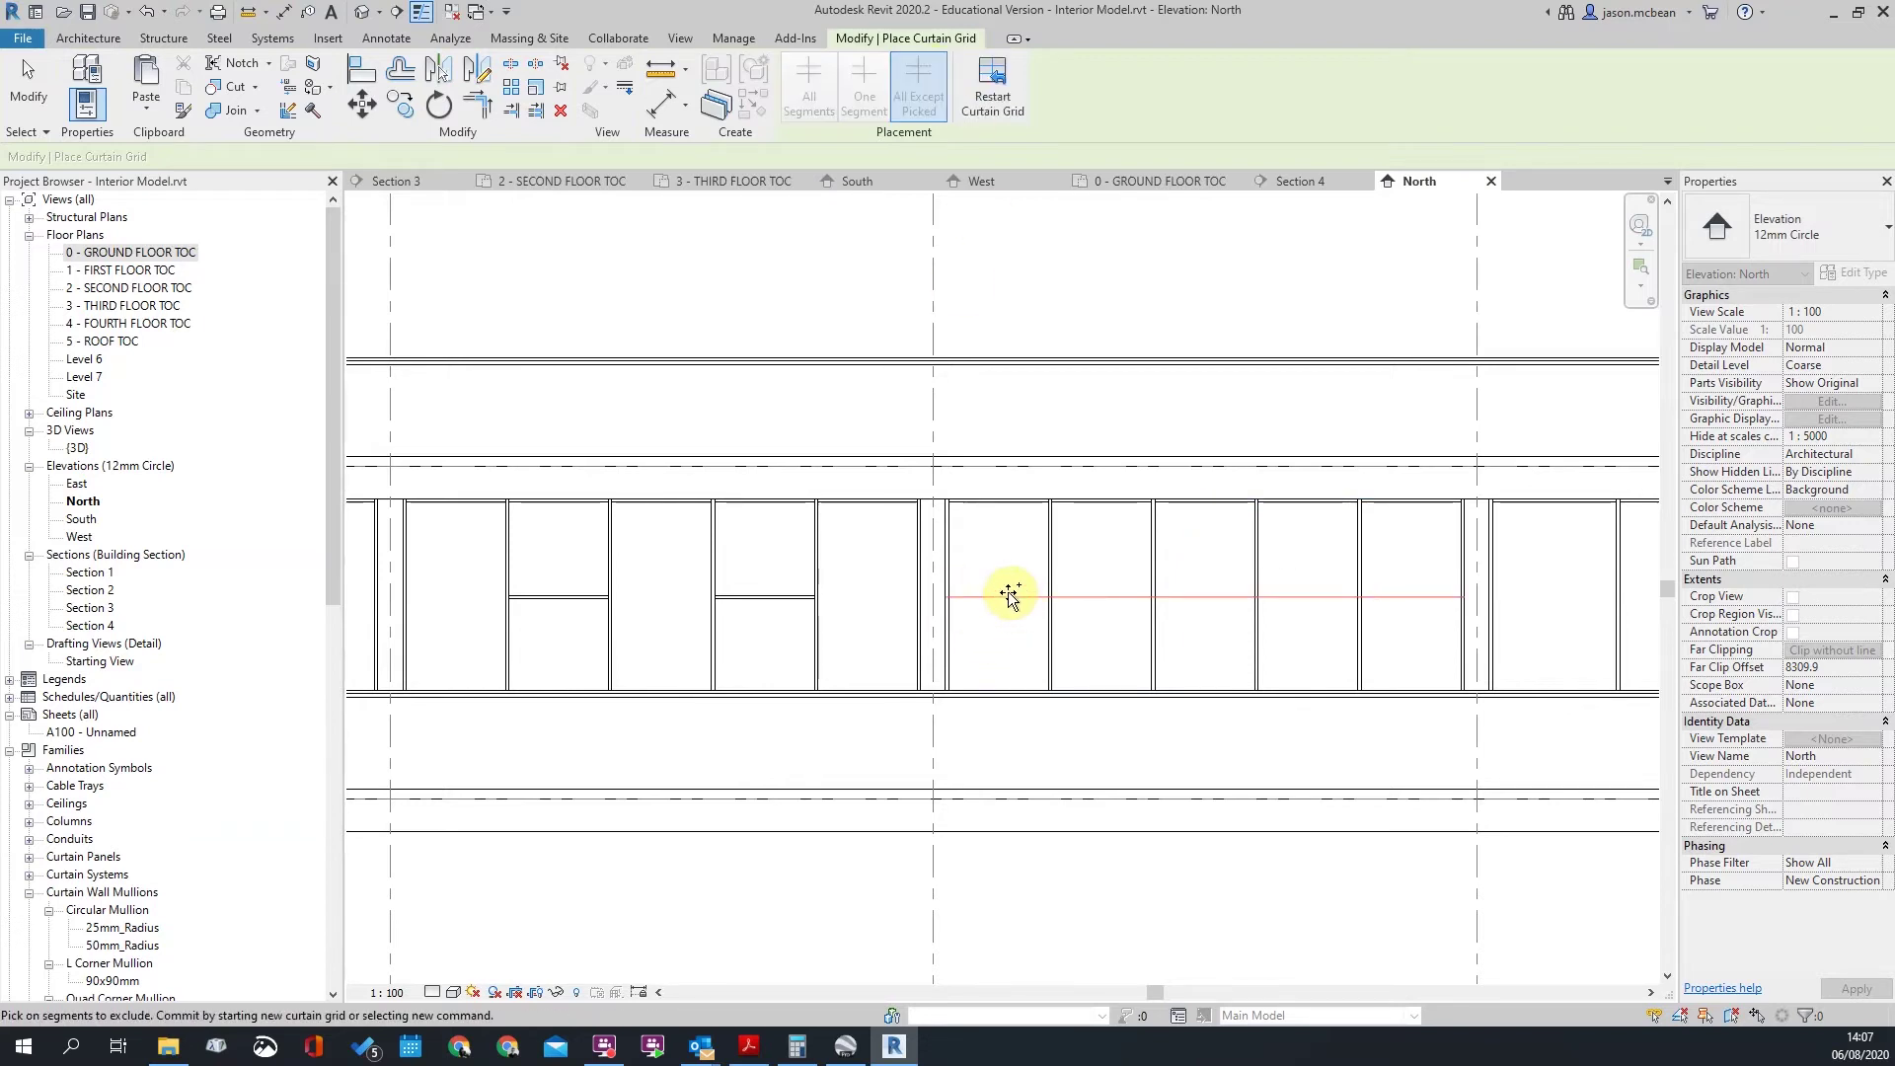
pyautogui.click(1007, 596)
pyautogui.click(1210, 601)
pyautogui.click(1408, 598)
pyautogui.scroll(-2, 512, 556)
pyautogui.scroll(2, 1211, 620)
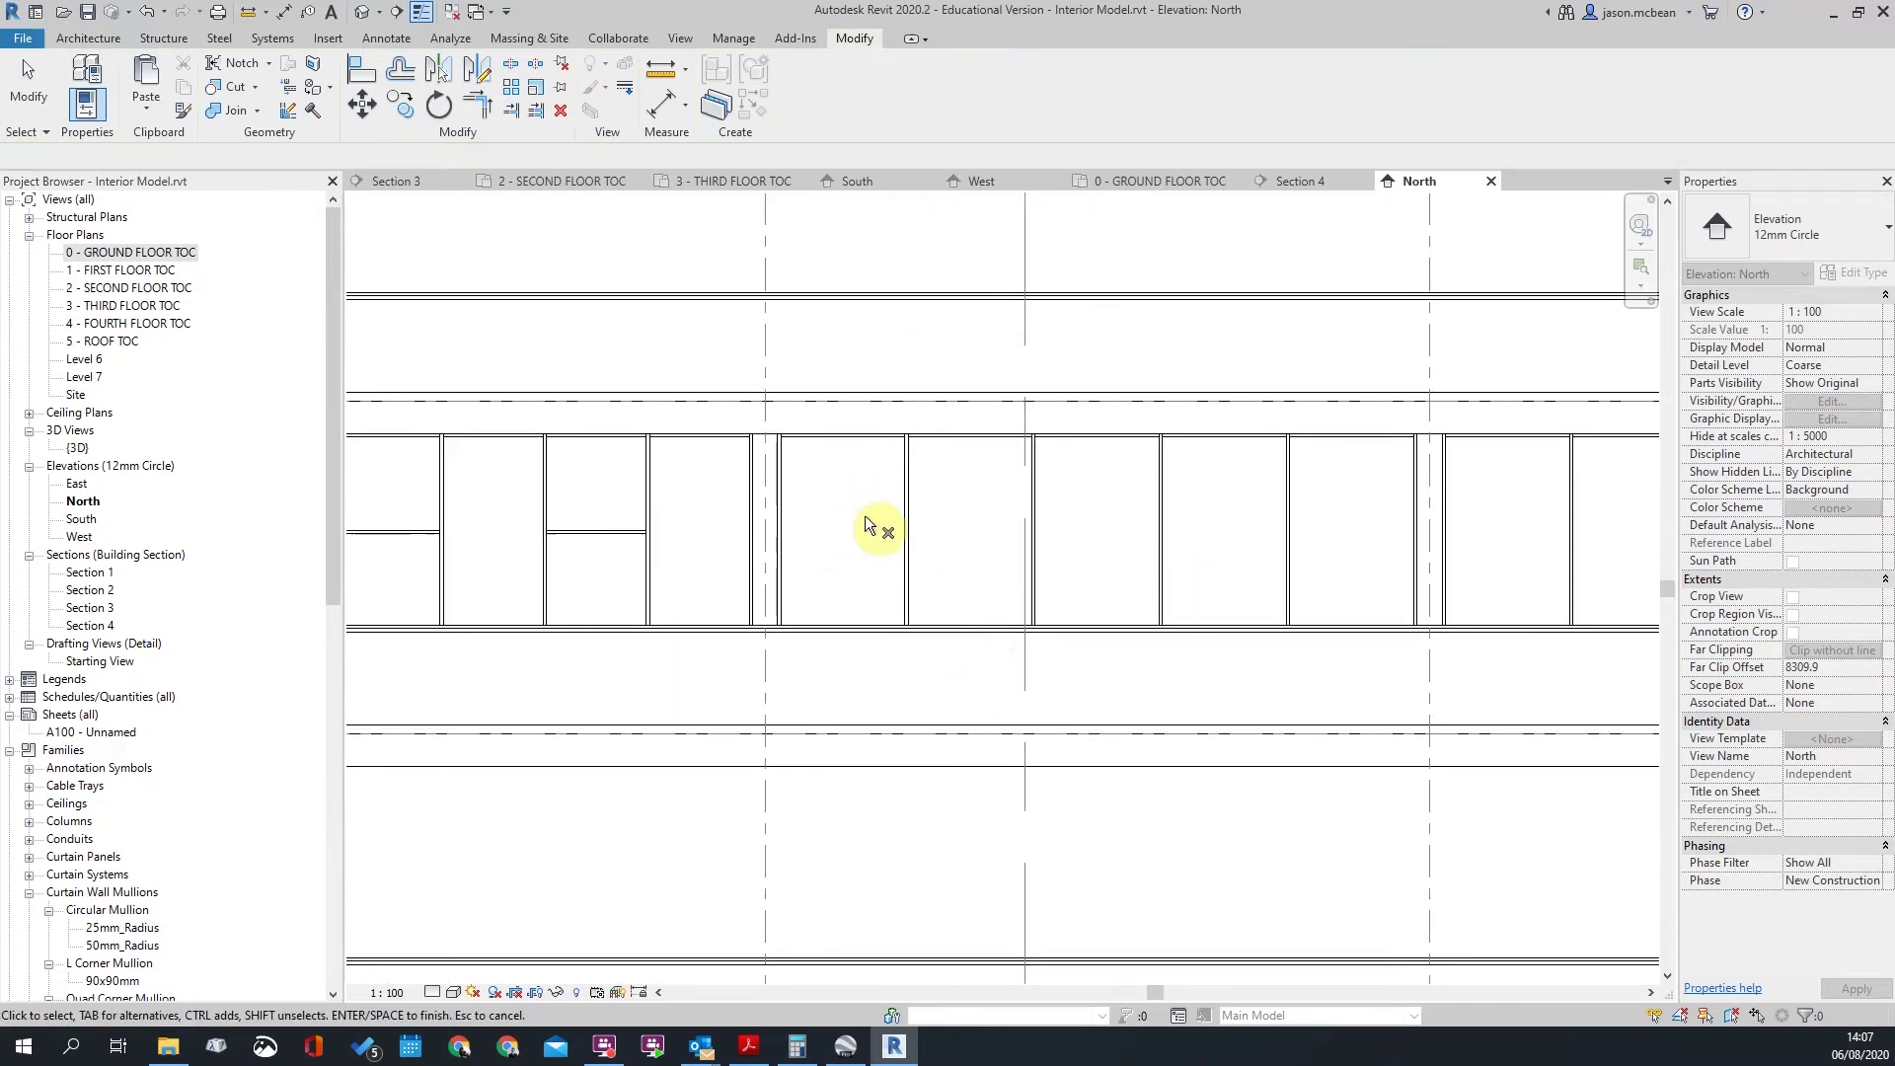
pyautogui.press('Escape')
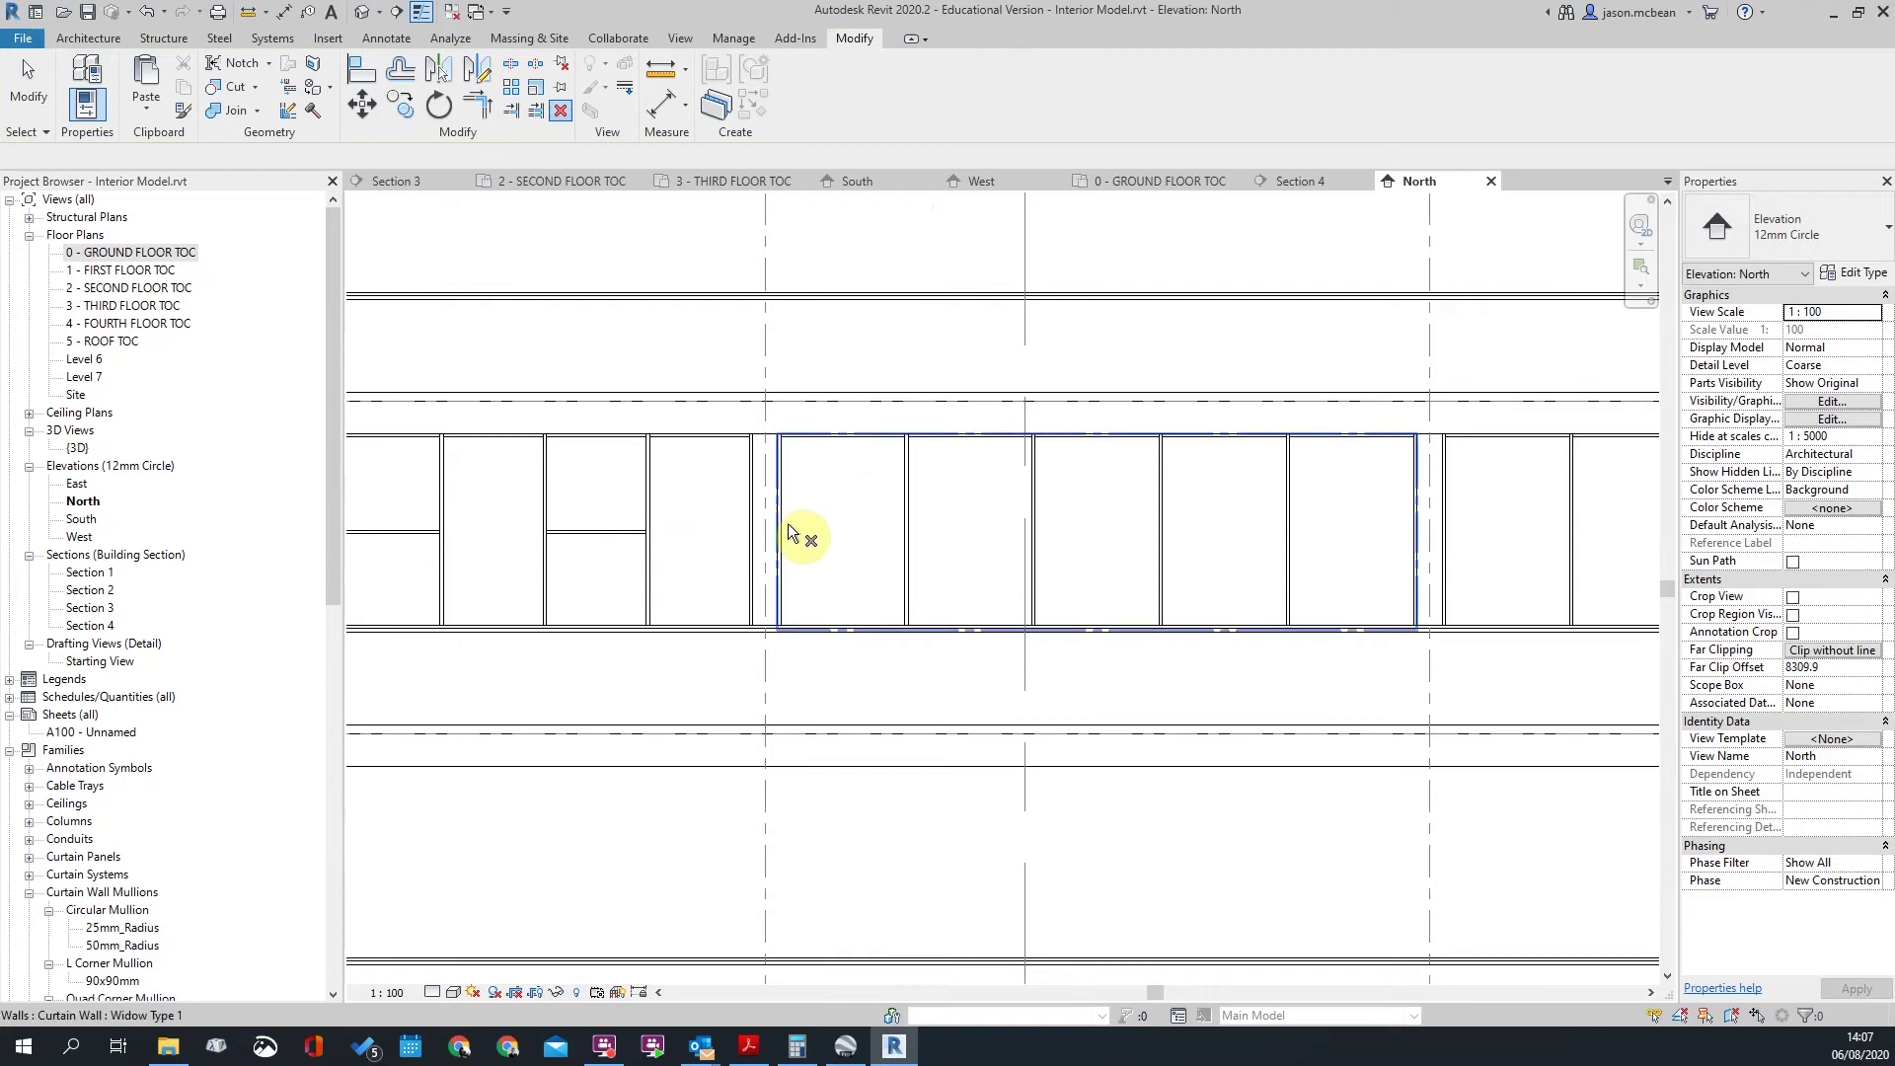
# Step: Add a midpoint horizontal grid to the fourth third-floor curtain wall with All Except Picked, leaving out the first, third and fifth panels
pyautogui.click(95, 39)
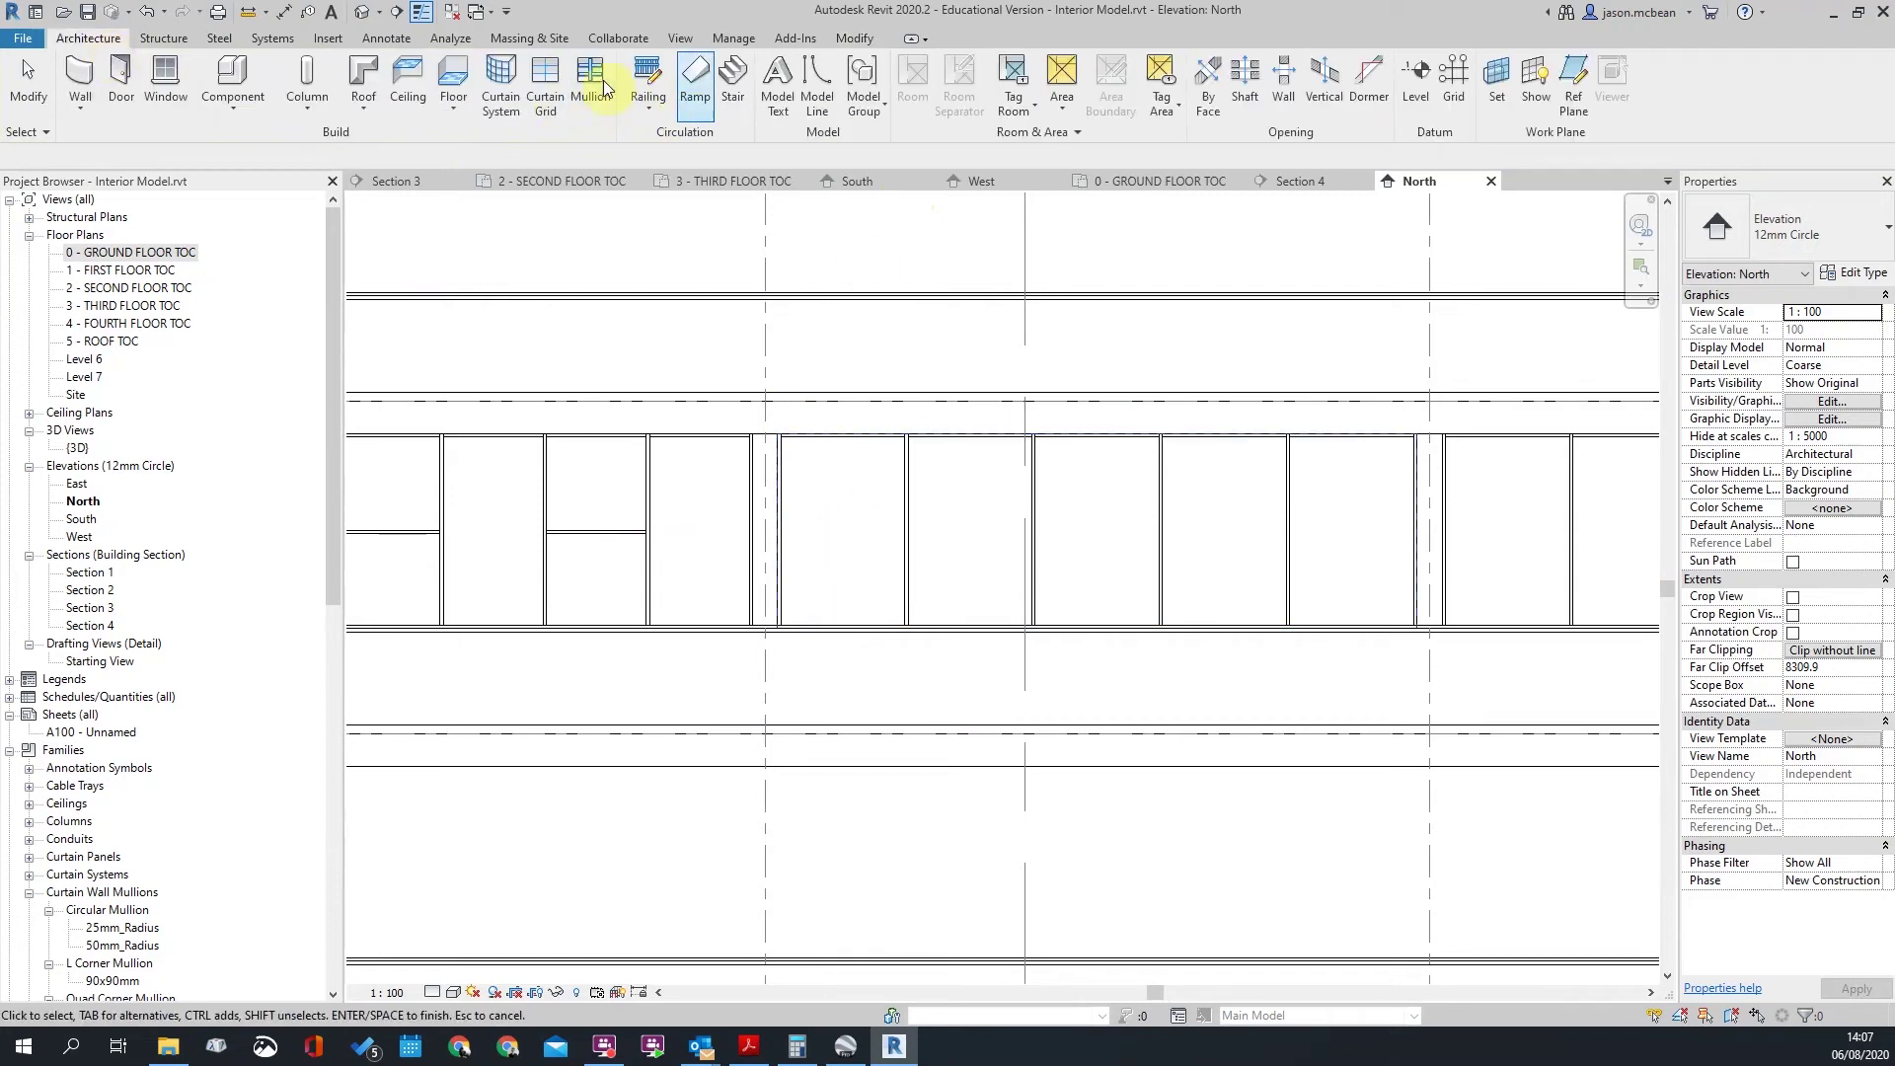
pyautogui.click(549, 91)
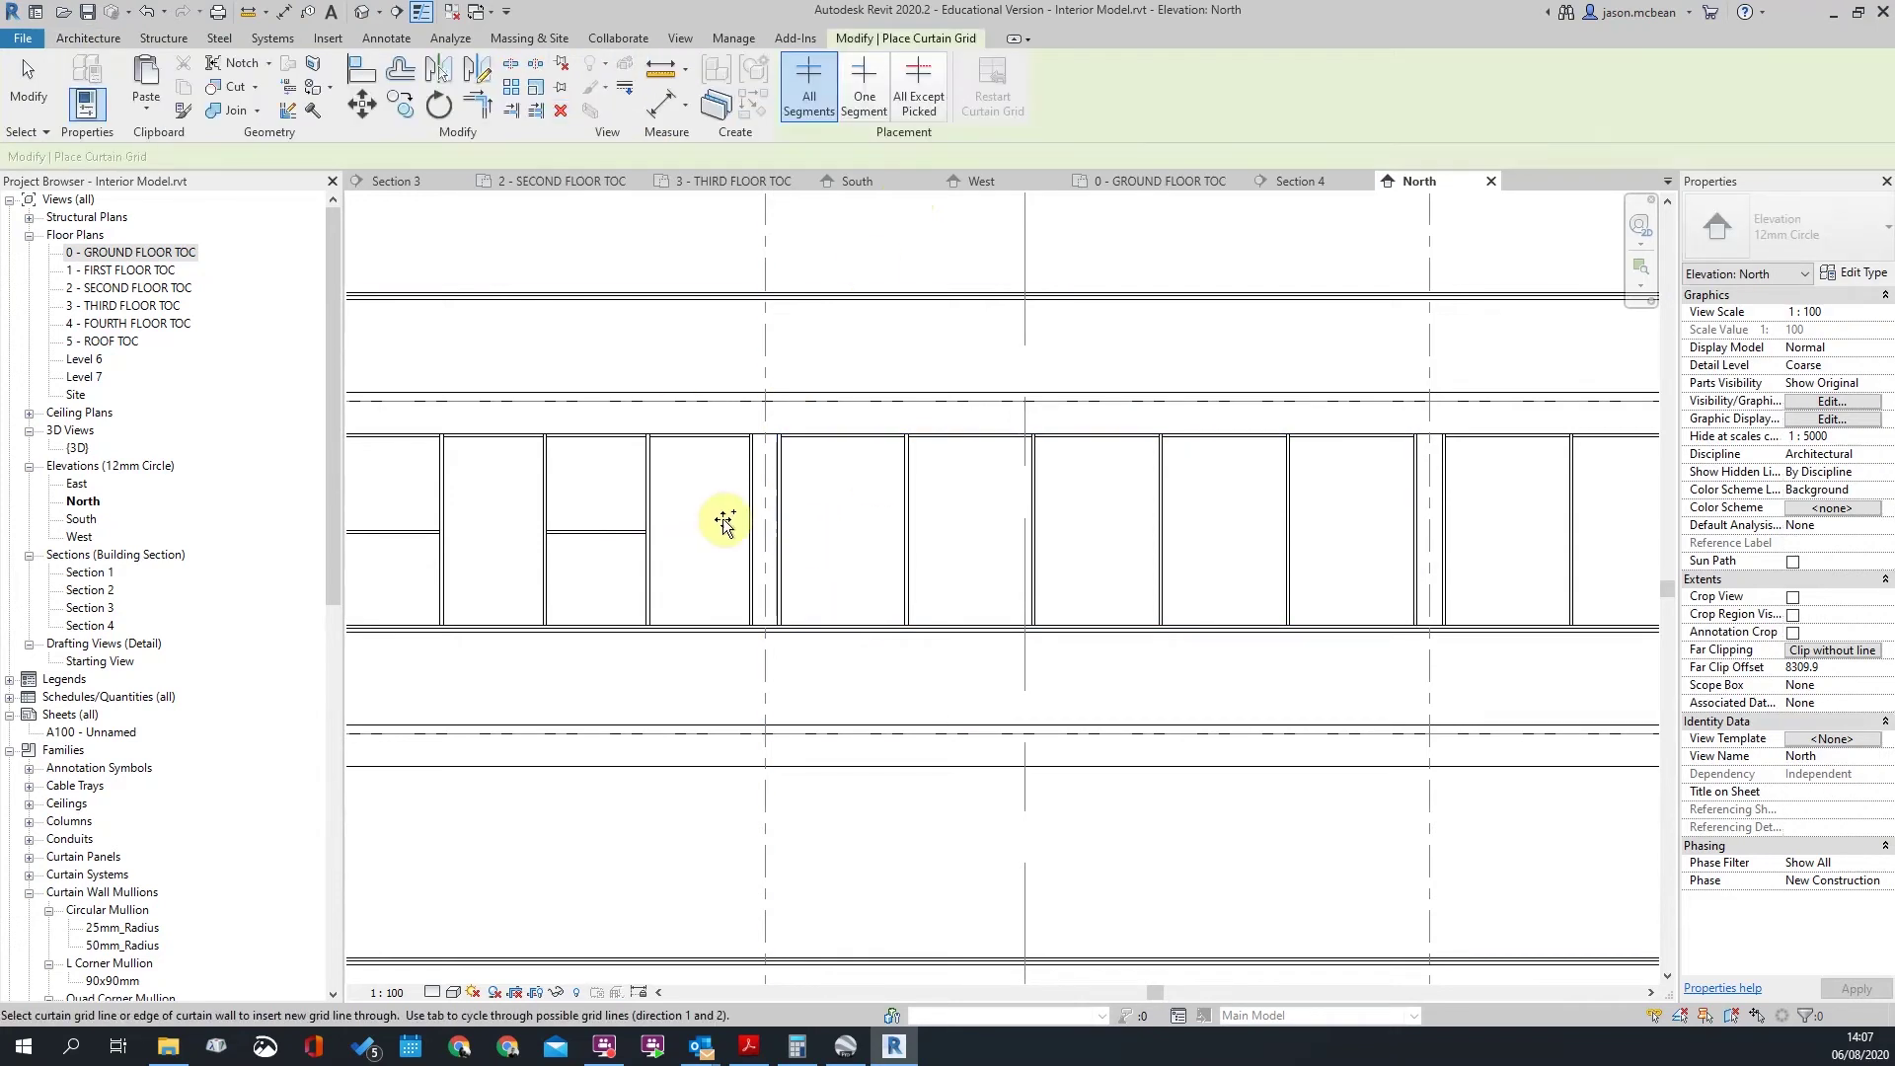
pyautogui.click(912, 83)
pyautogui.click(786, 534)
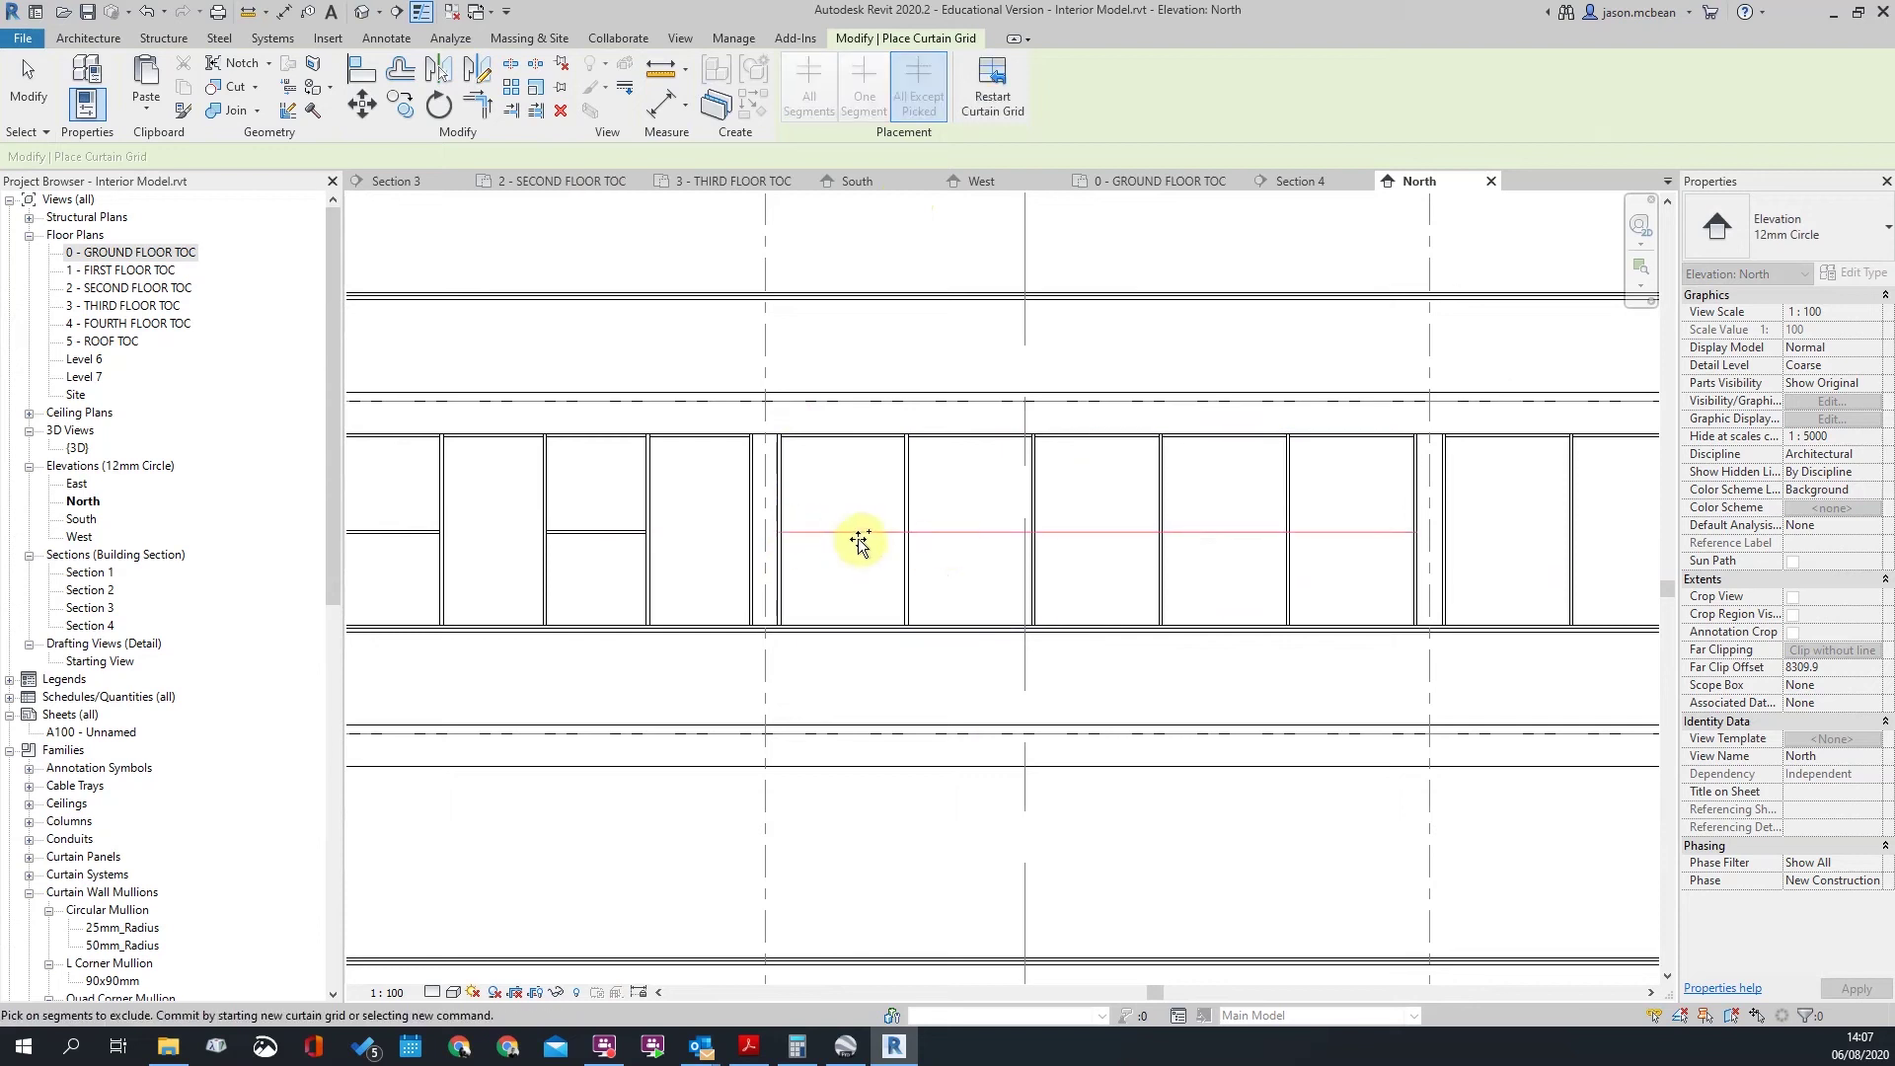
pyautogui.scroll(-4, 1382, 533)
pyautogui.press('d')
pyautogui.press('e')
# Step: Add a midpoint horizontal grid to the fifth third-floor curtain wall with All Except Picked, leaving out the first, third and fifth panels
pyautogui.scroll(-5, 1185, 612)
pyautogui.scroll(4, 1091, 558)
pyautogui.moveTo(1431, 568); pyautogui.dragTo(907, 496, button='middle')
pyautogui.scroll(2, 607, 457)
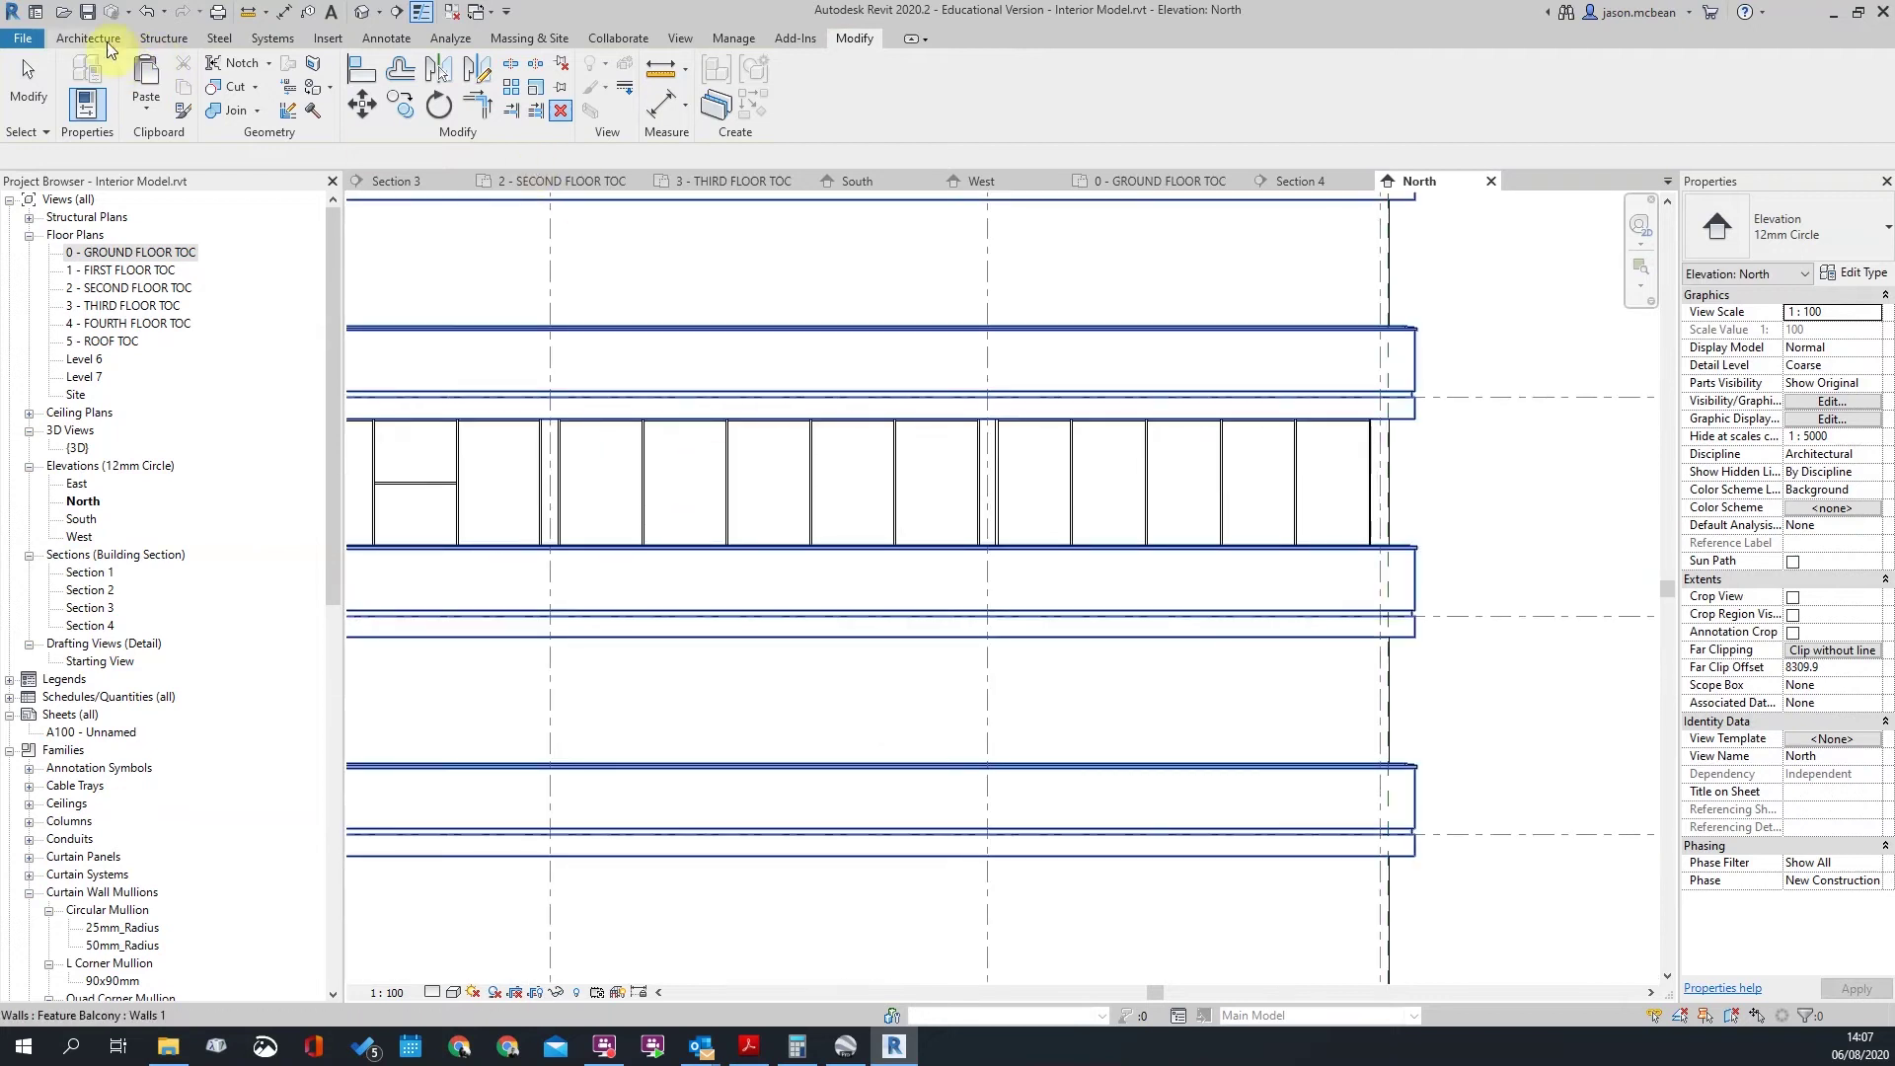
pyautogui.click(119, 41)
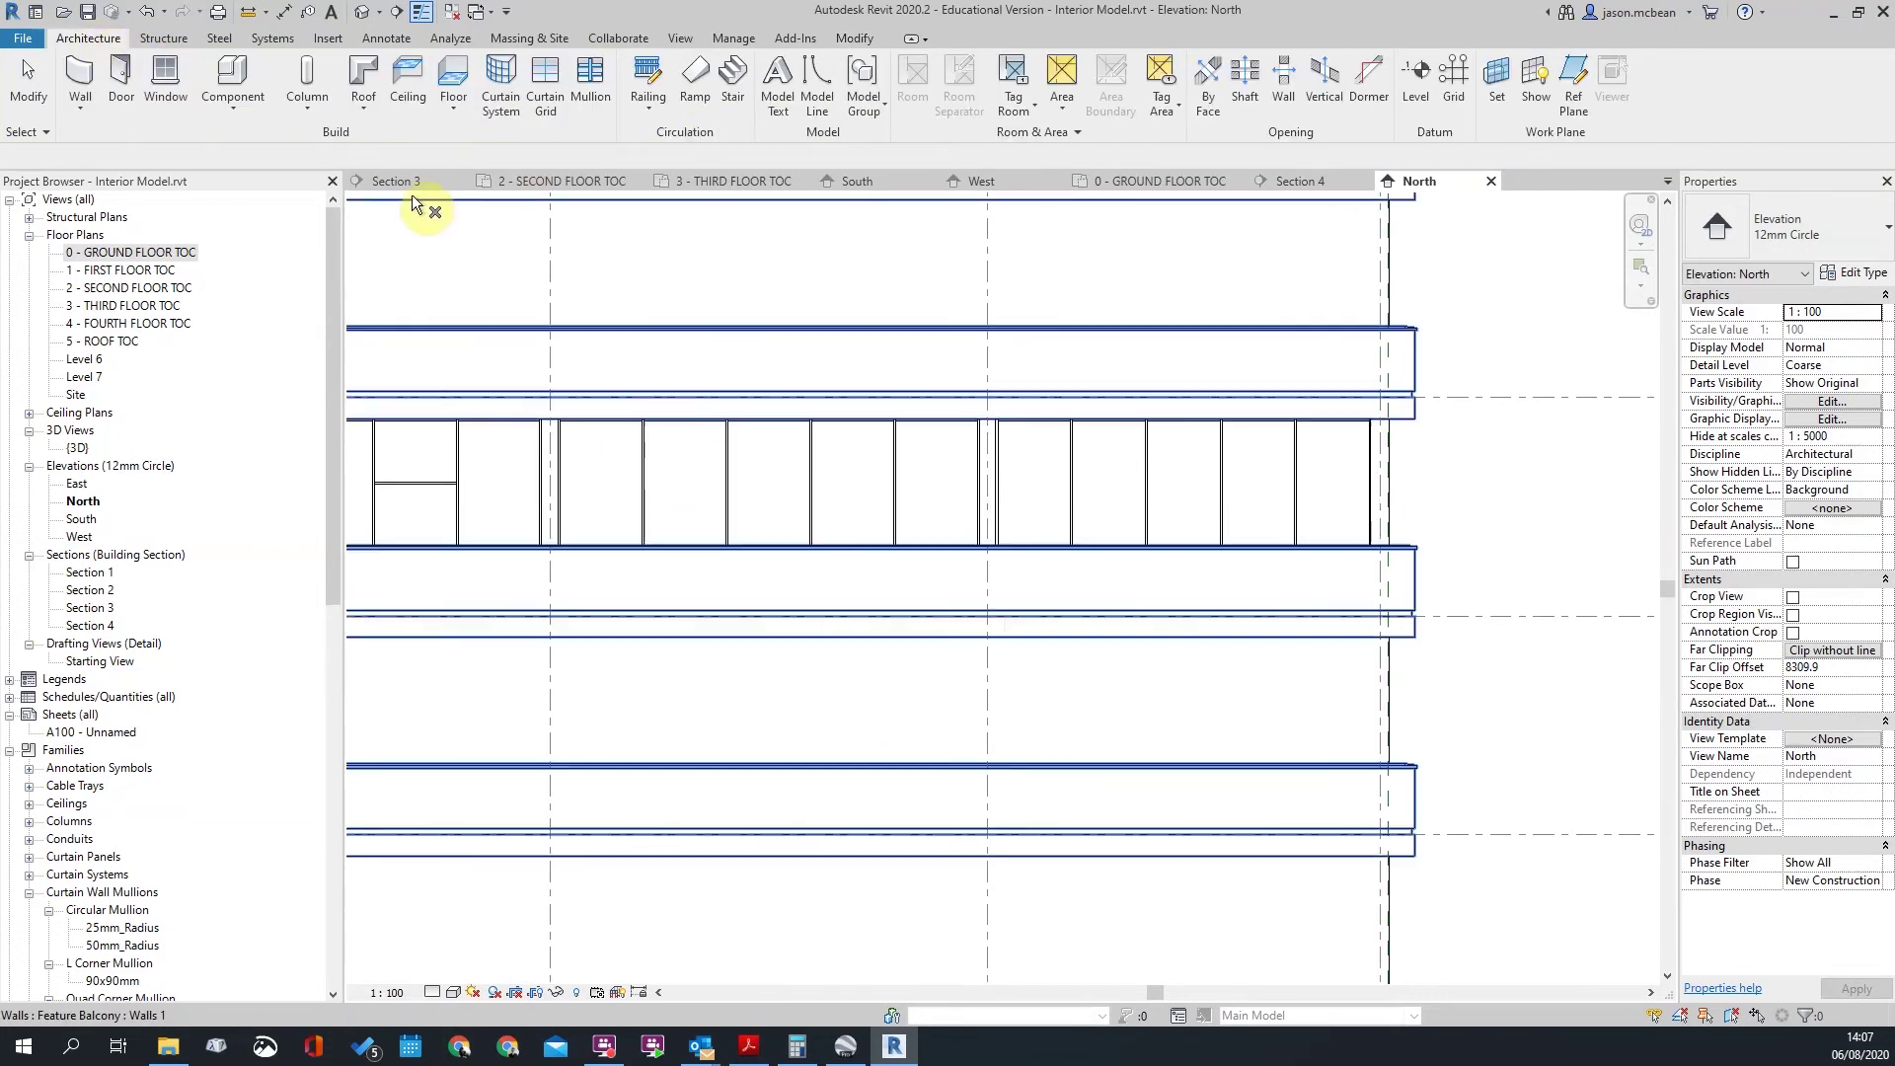
pyautogui.click(552, 95)
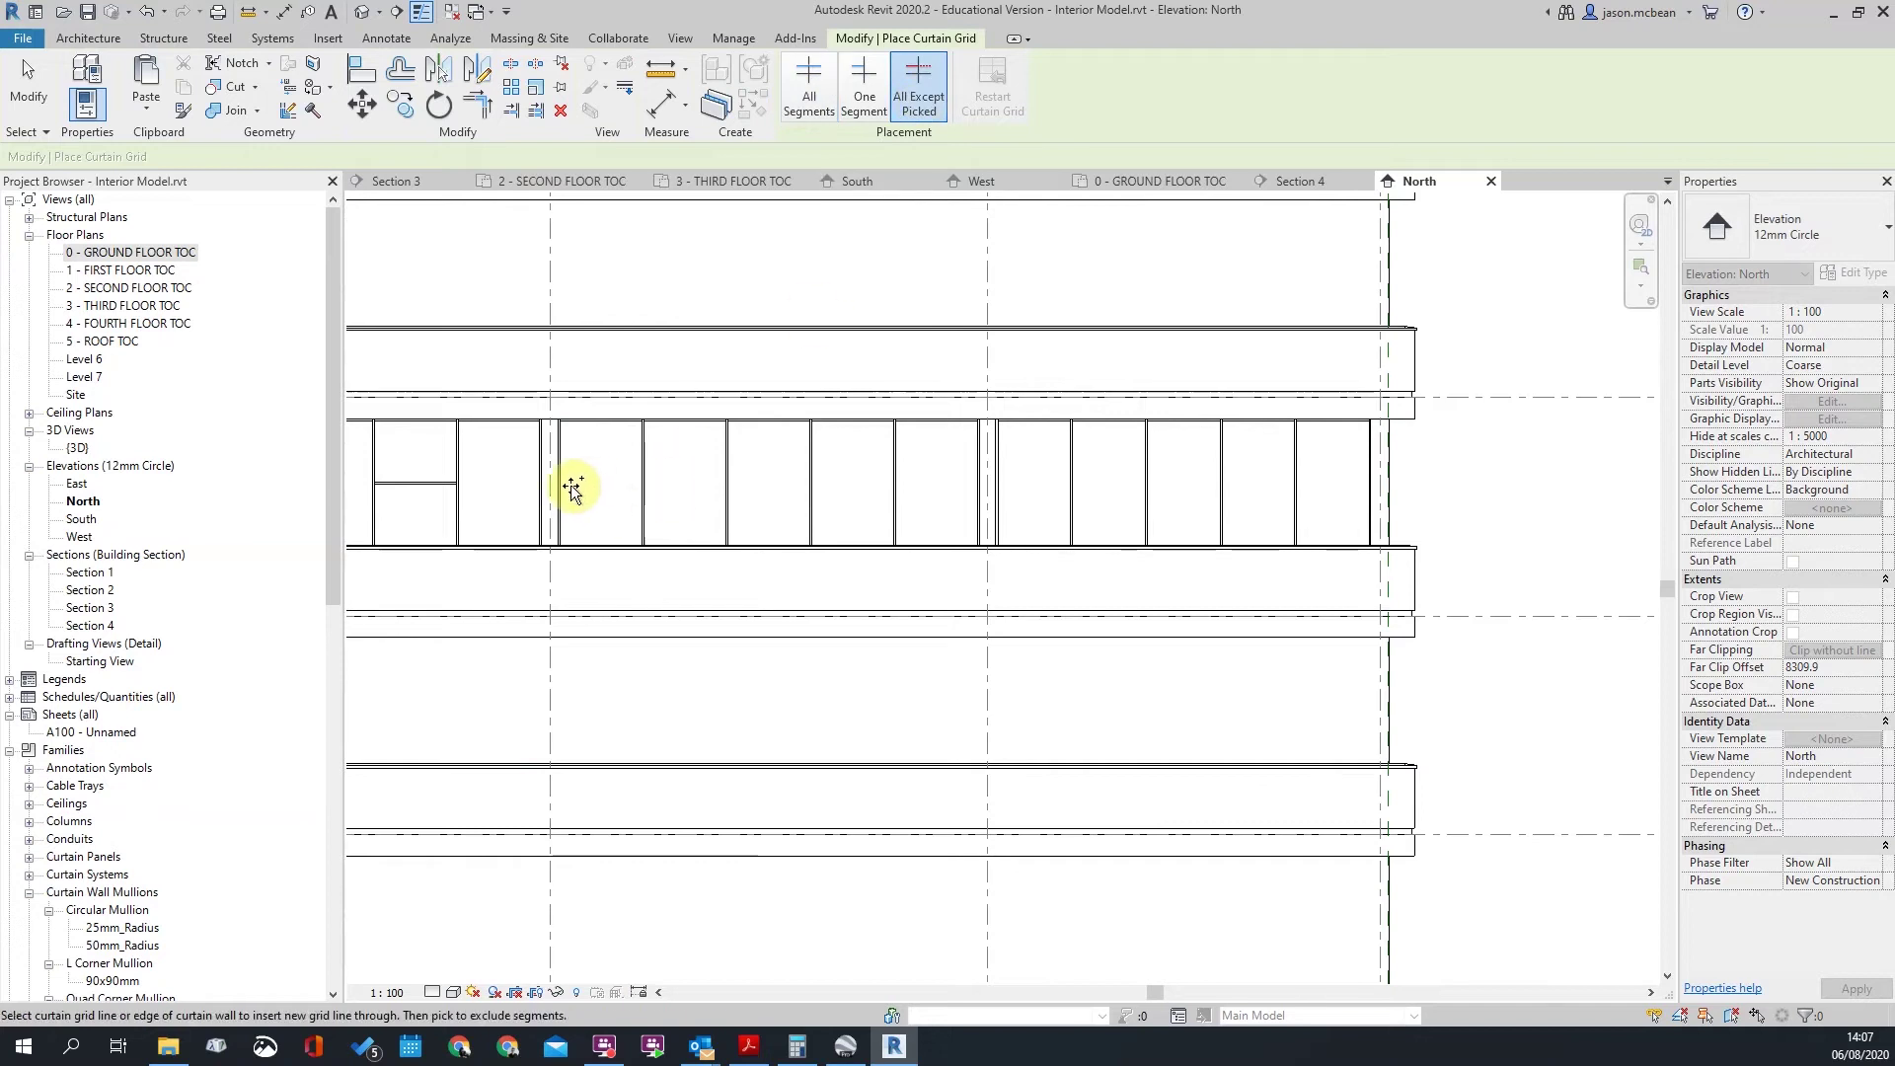
pyautogui.click(571, 483)
pyautogui.click(612, 488)
pyautogui.click(754, 487)
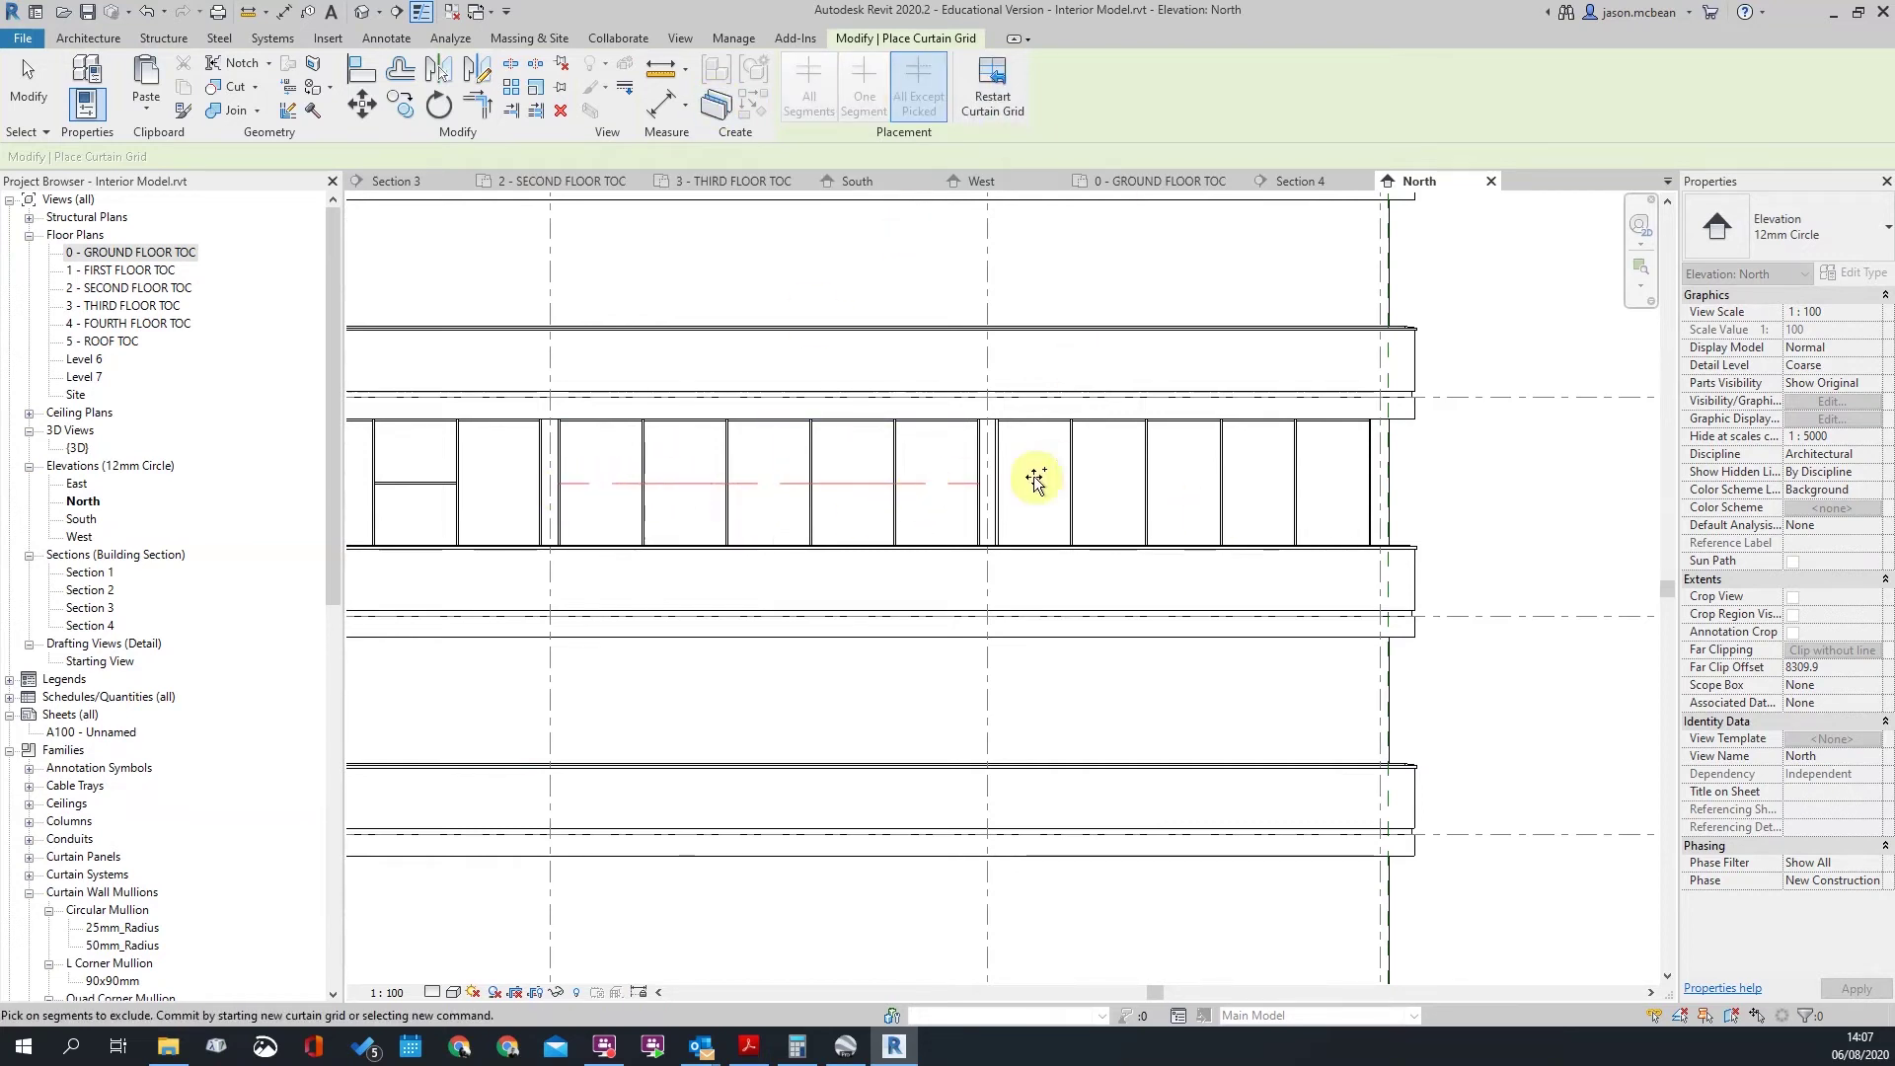
pyautogui.press('Escape')
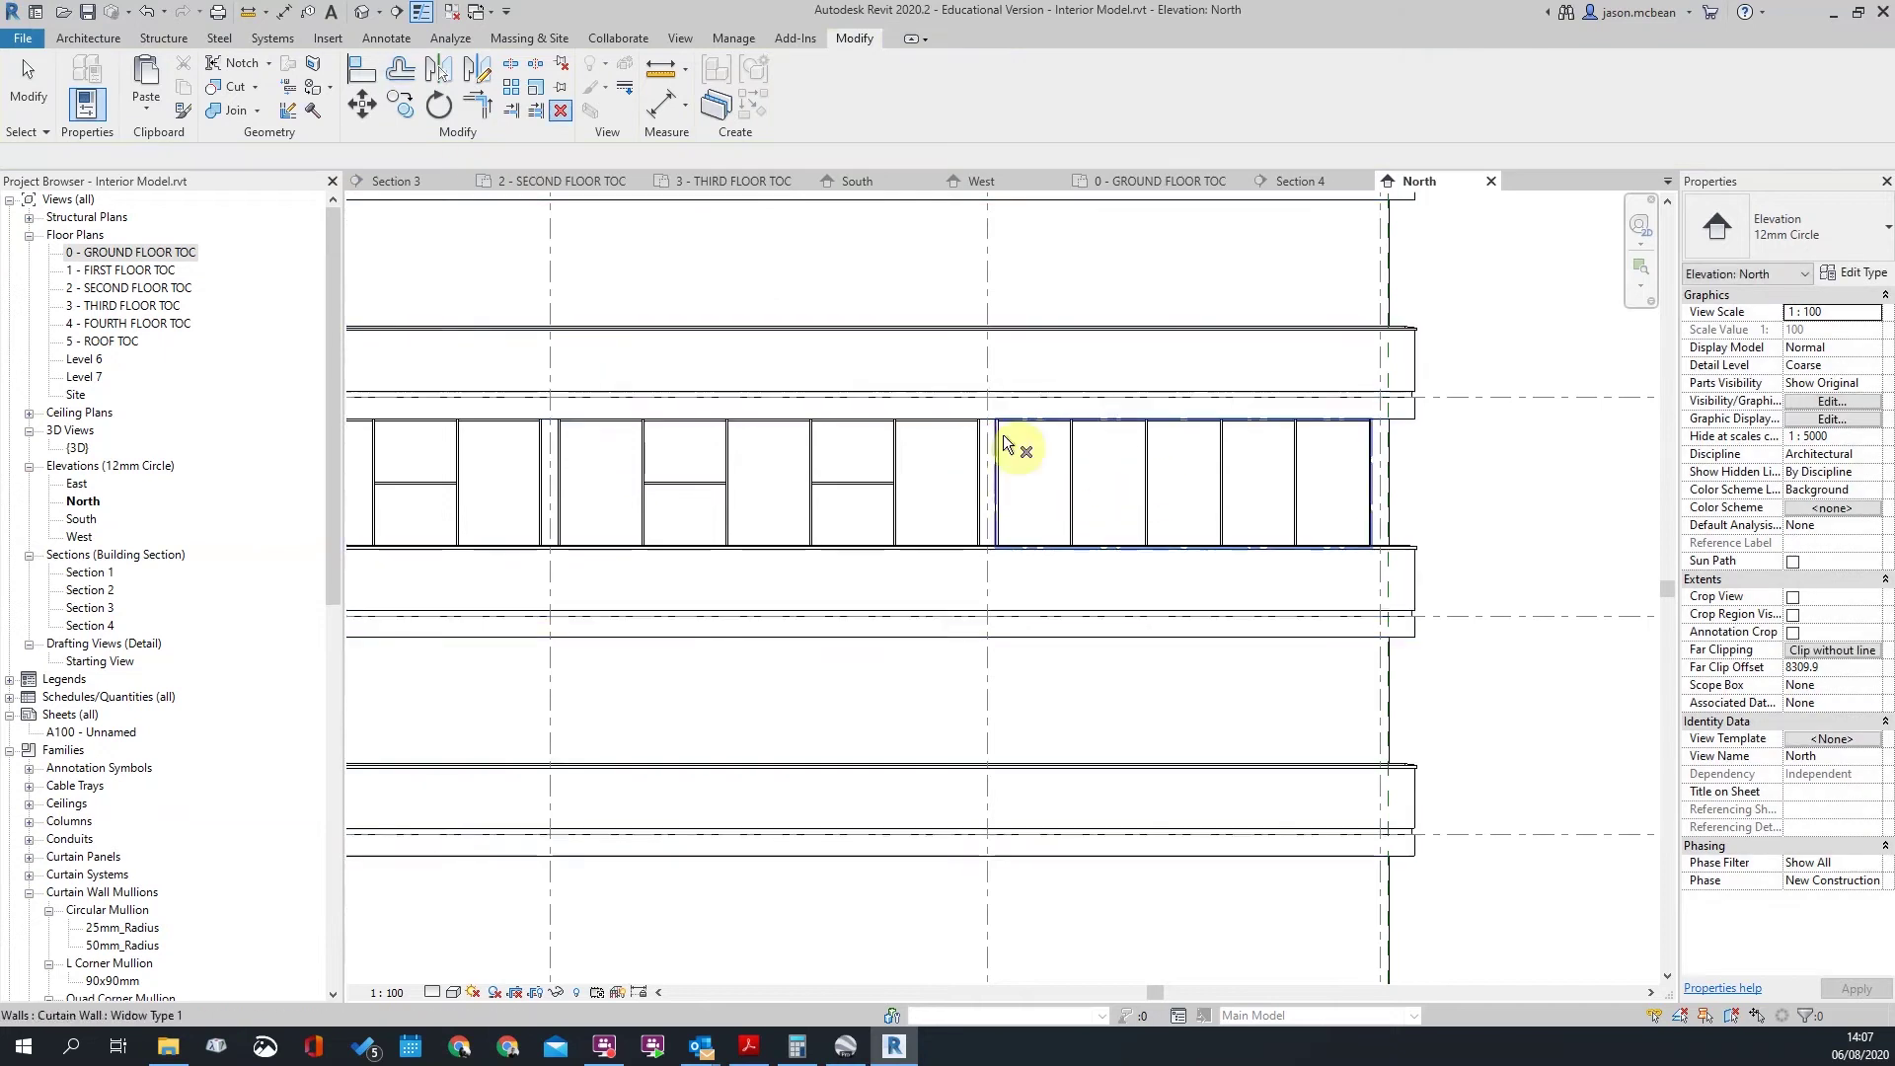
# Step: Add a midpoint horizontal grid to the sixth third-floor curtain wall with All Except Picked, leaving out the first, third and fifth panels
pyautogui.click(61, 39)
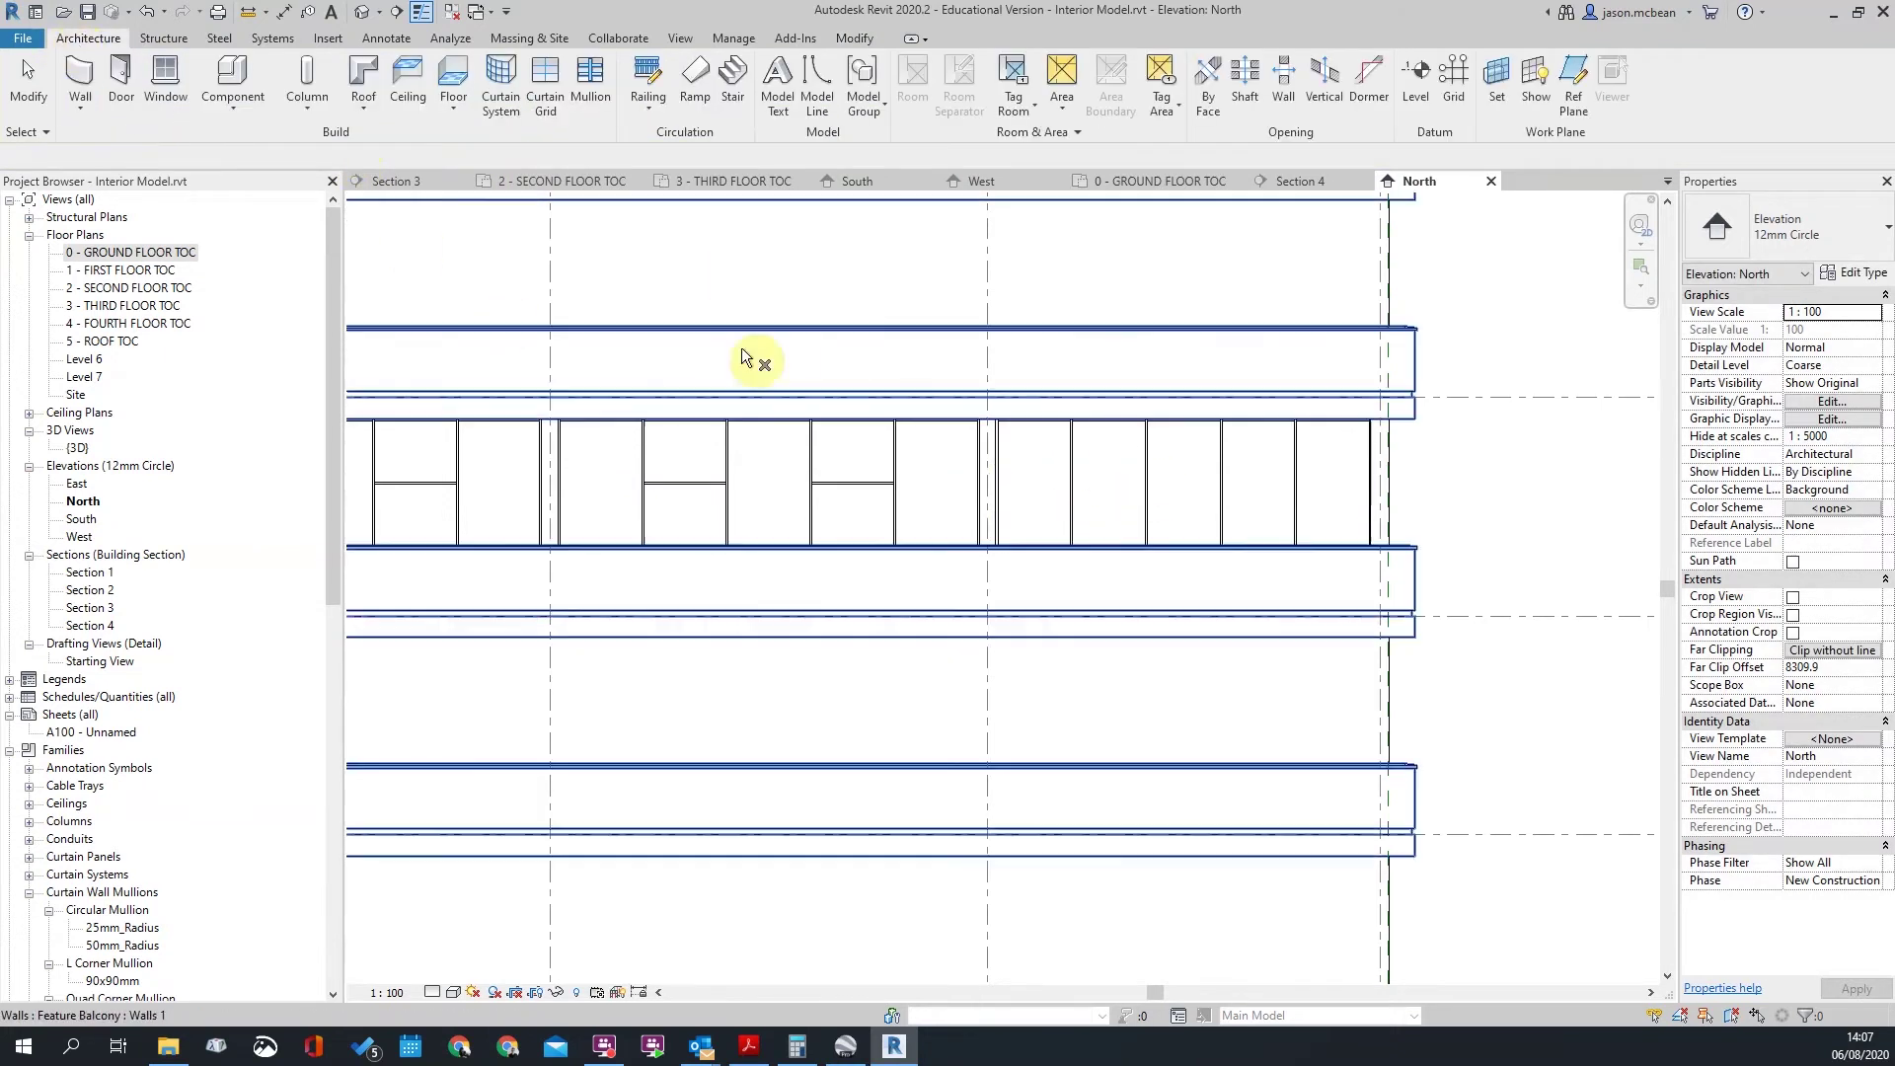
pyautogui.click(545, 89)
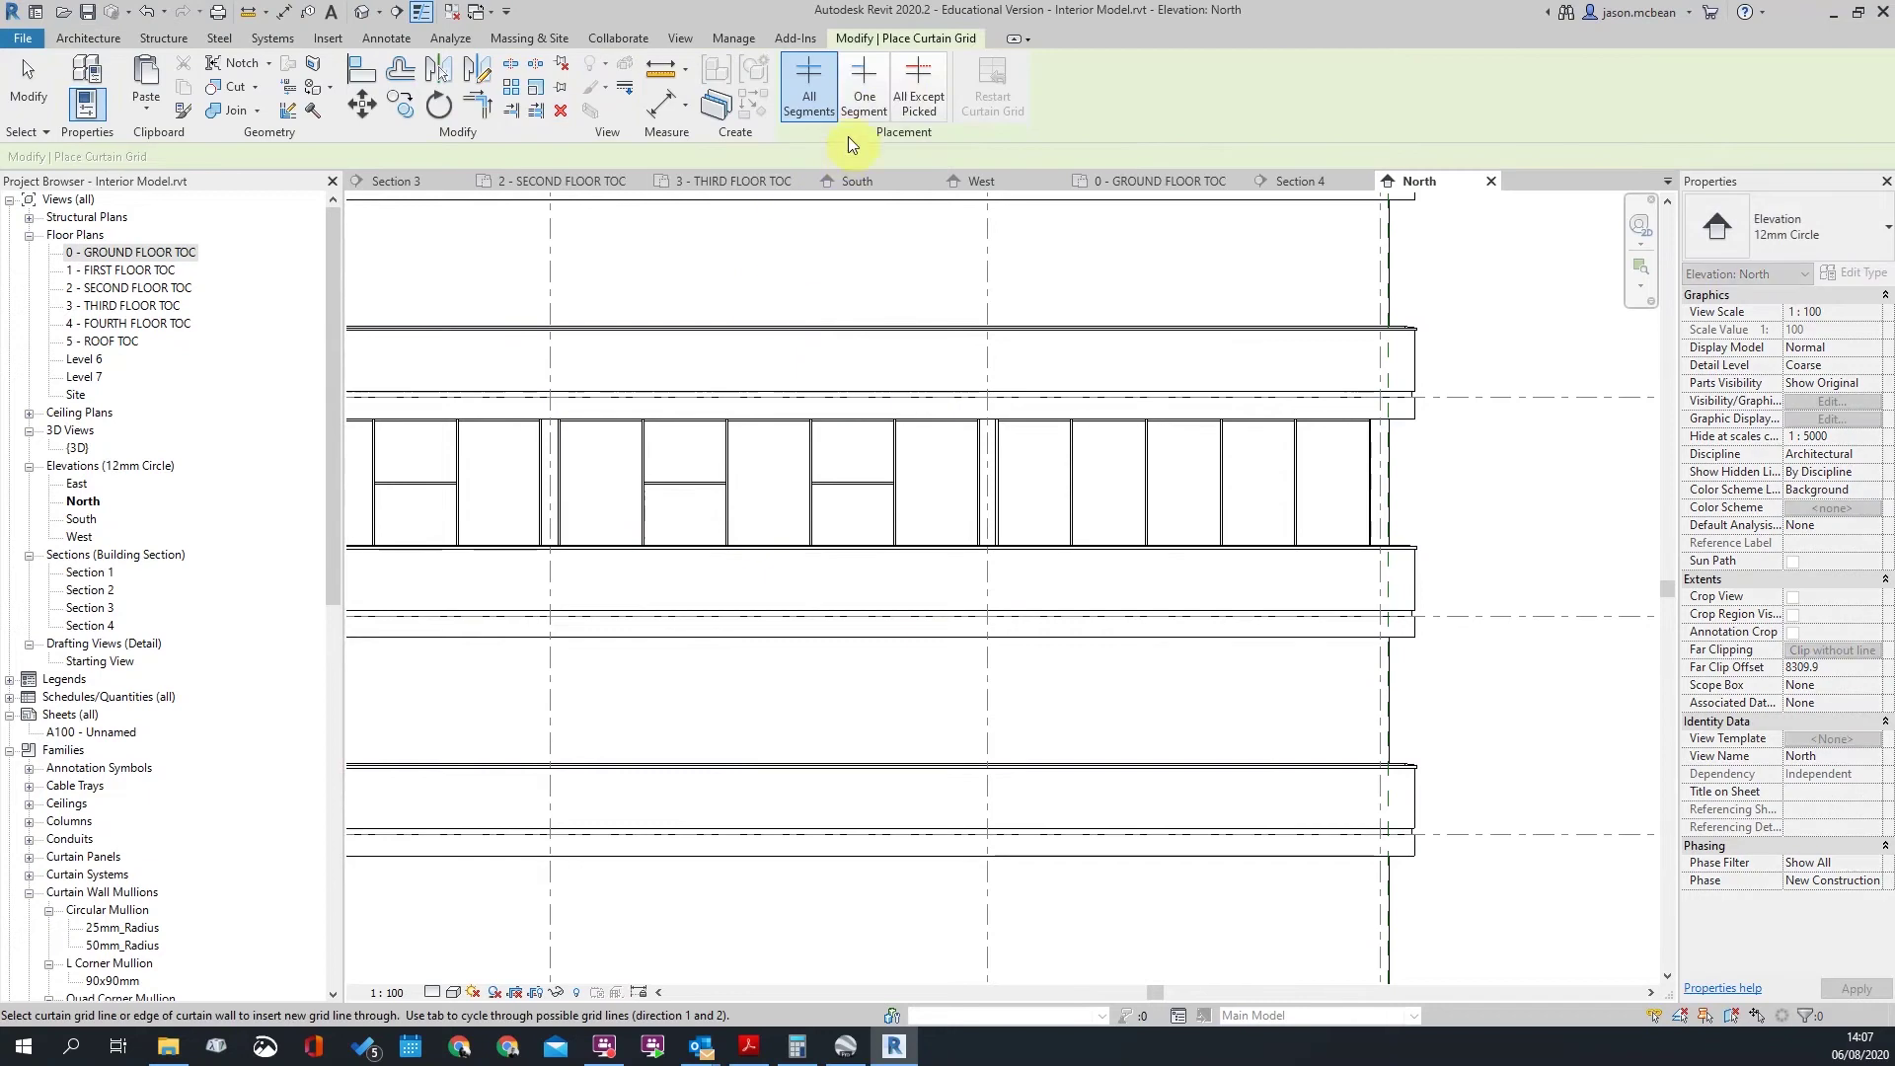
pyautogui.click(919, 89)
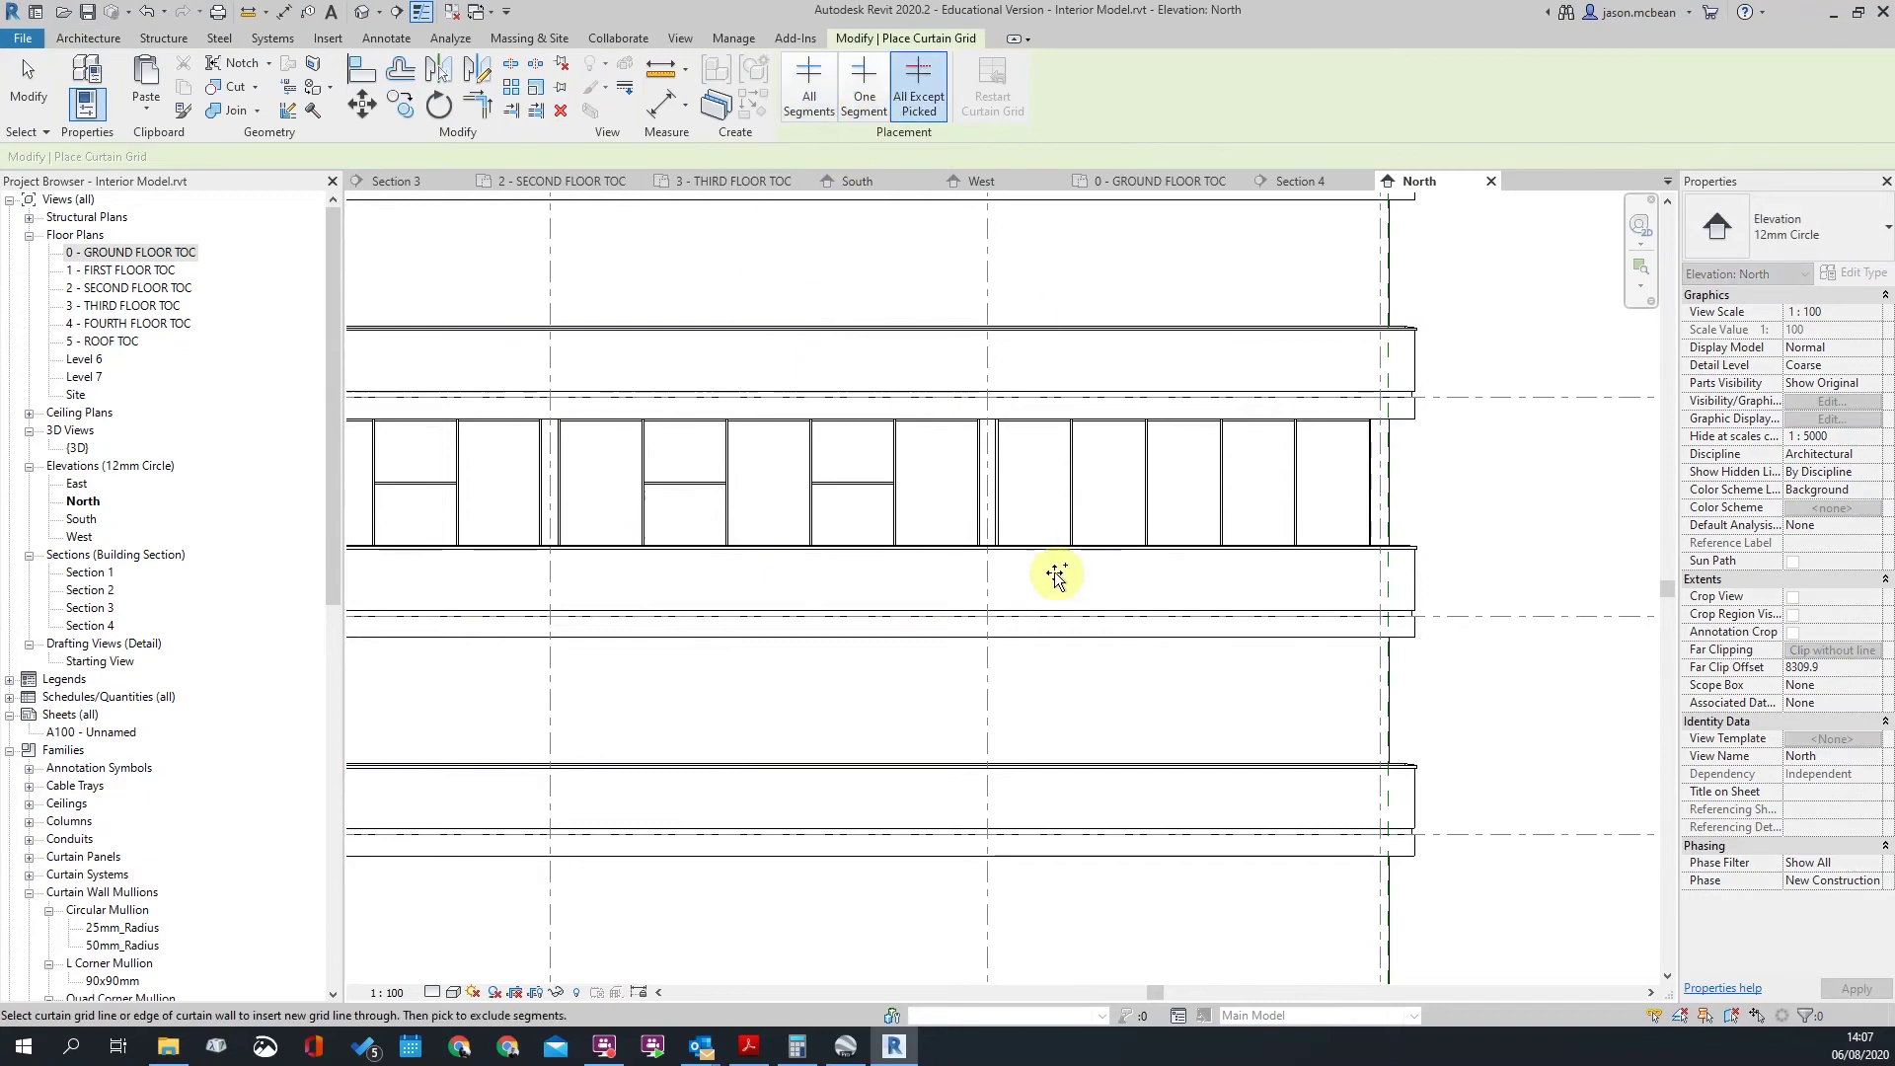
pyautogui.click(1007, 484)
pyautogui.click(1182, 485)
pyautogui.press('Escape')
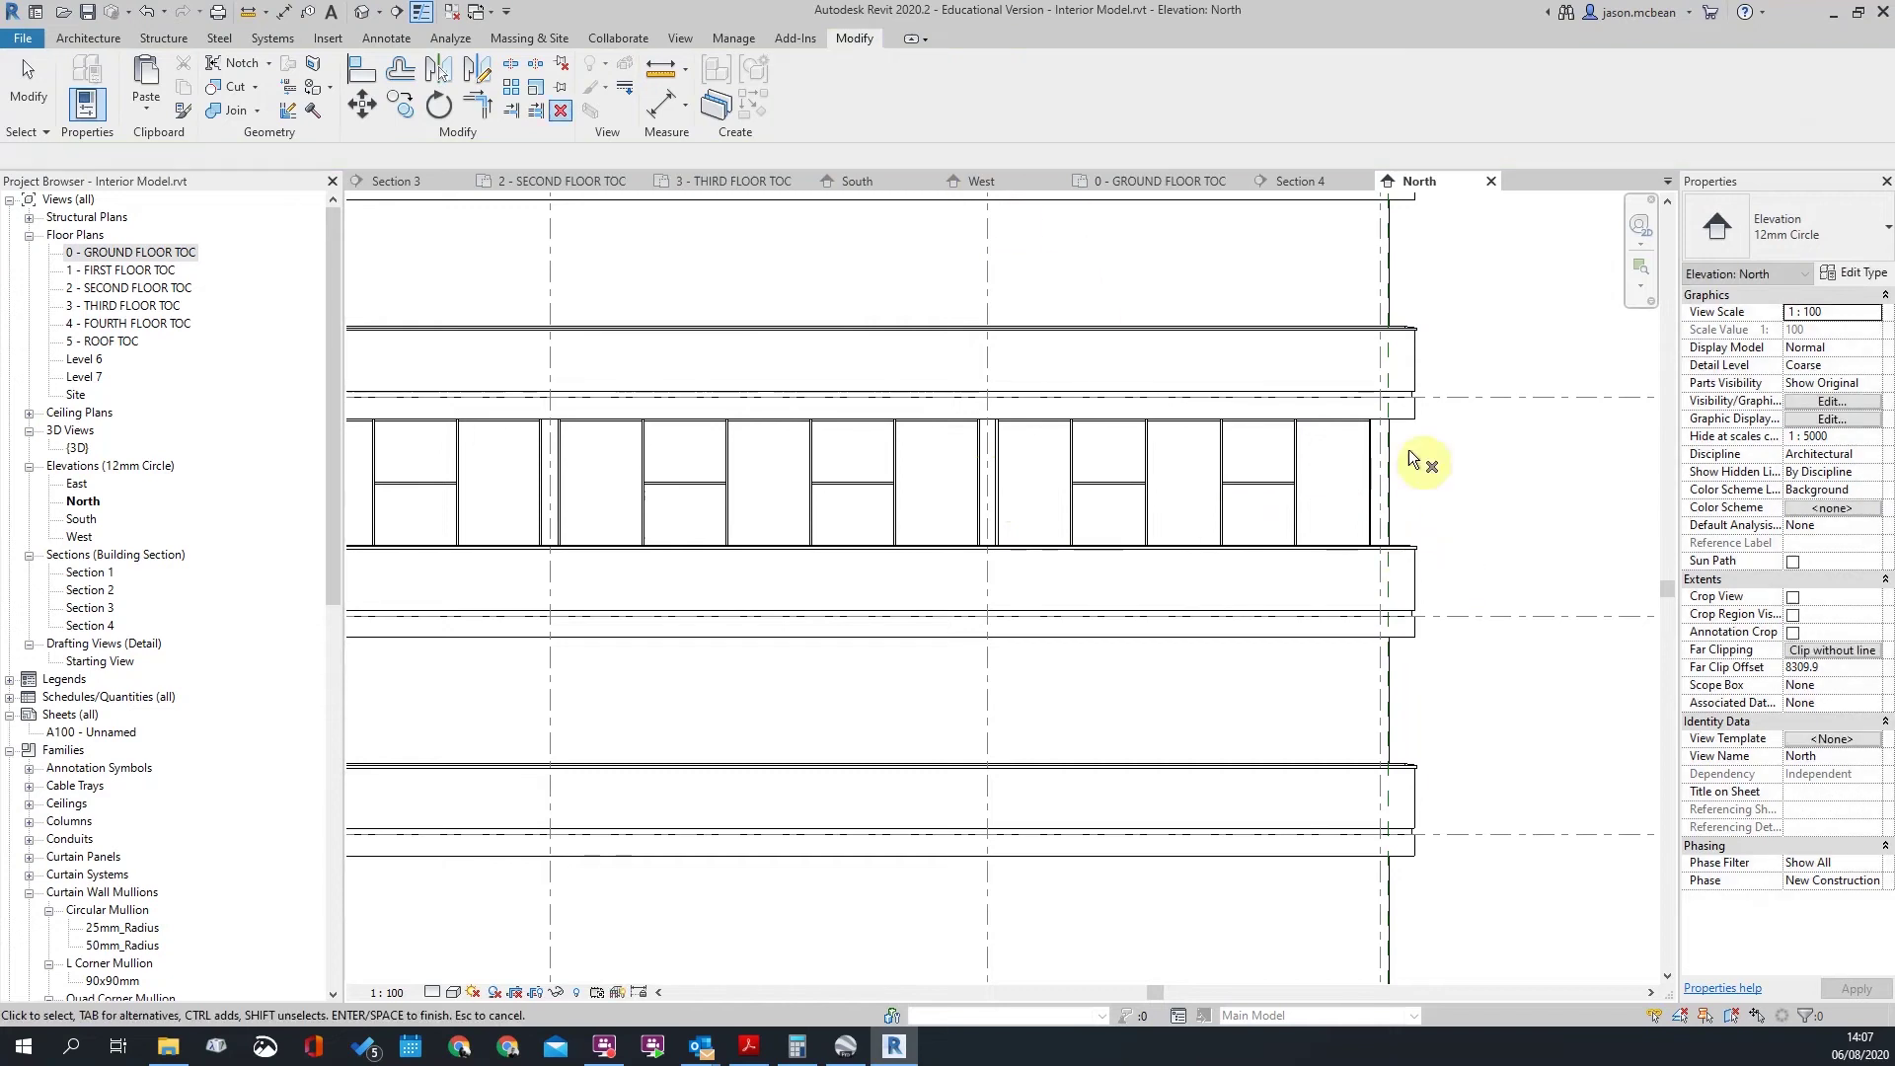
# Step: Select the upper panels above the new horizontal grids, with their mullions, in the first three third-floor curtain walls
pyautogui.scroll(-2, 1277, 593)
pyautogui.scroll(-2, 724, 509)
pyautogui.scroll(-1, 553, 508)
pyautogui.scroll(4, 678, 507)
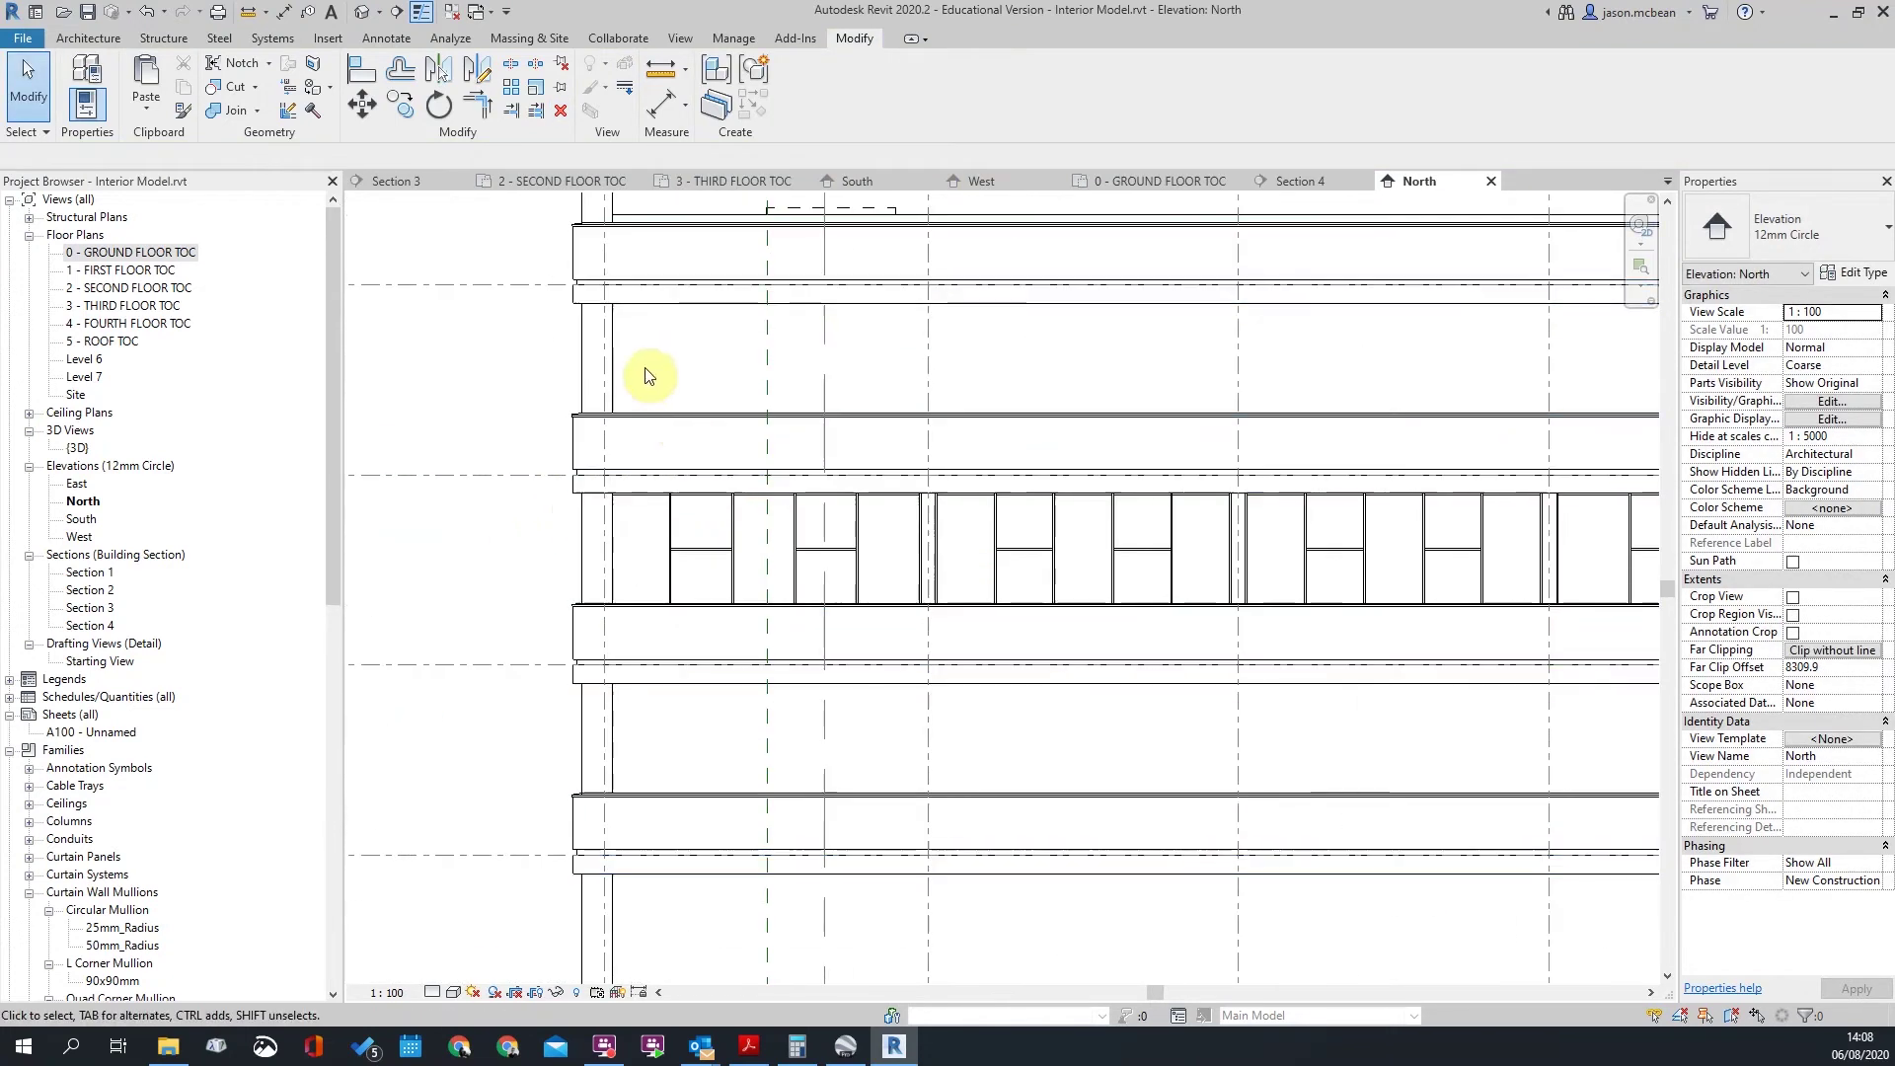
pyautogui.moveTo(726, 447); pyautogui.dragTo(761, 575)
pyautogui.keyDown('ctrl'); pyautogui.moveTo(782, 329); pyautogui.dragTo(878, 573); pyautogui.keyUp('ctrl')
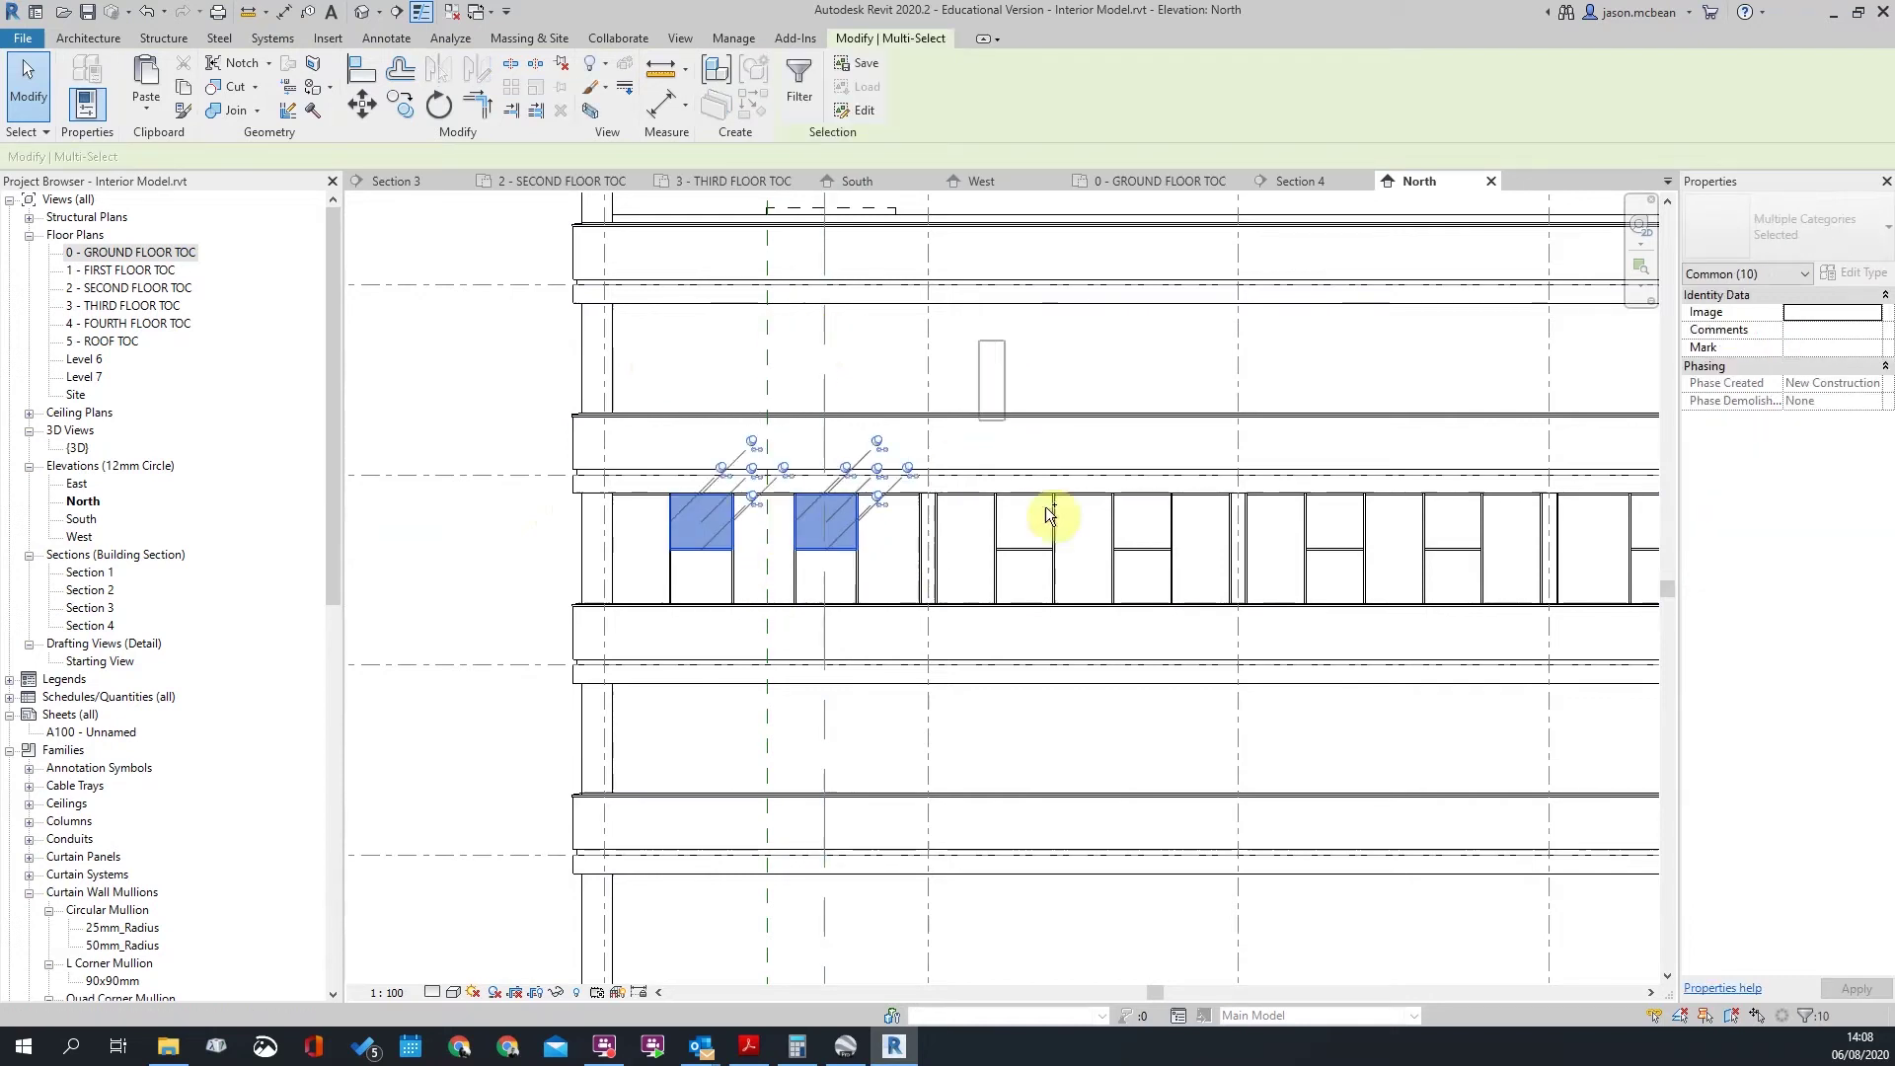
pyautogui.keyDown('ctrl'); pyautogui.moveTo(1079, 575); pyautogui.dragTo(1183, 566); pyautogui.keyUp('ctrl')
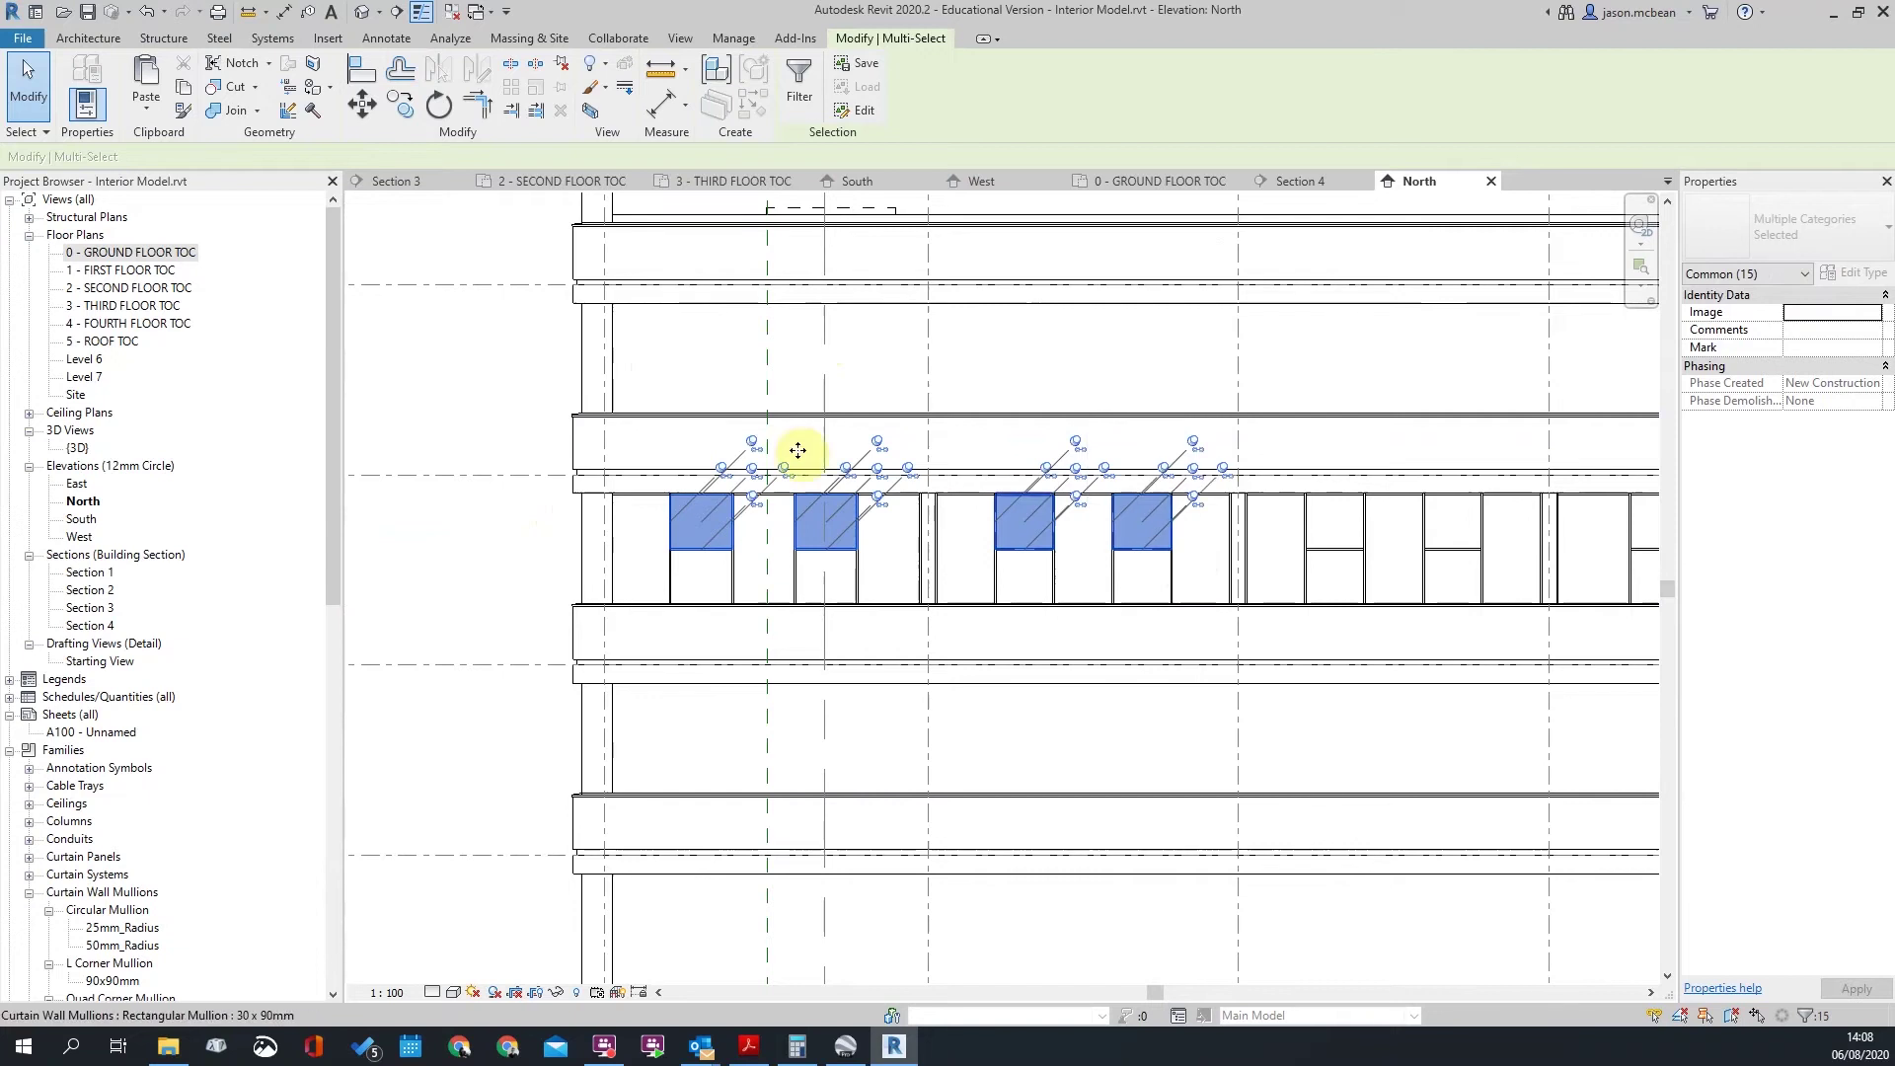
pyautogui.scroll(-2, 758, 462)
pyautogui.scroll(2, 1246, 571)
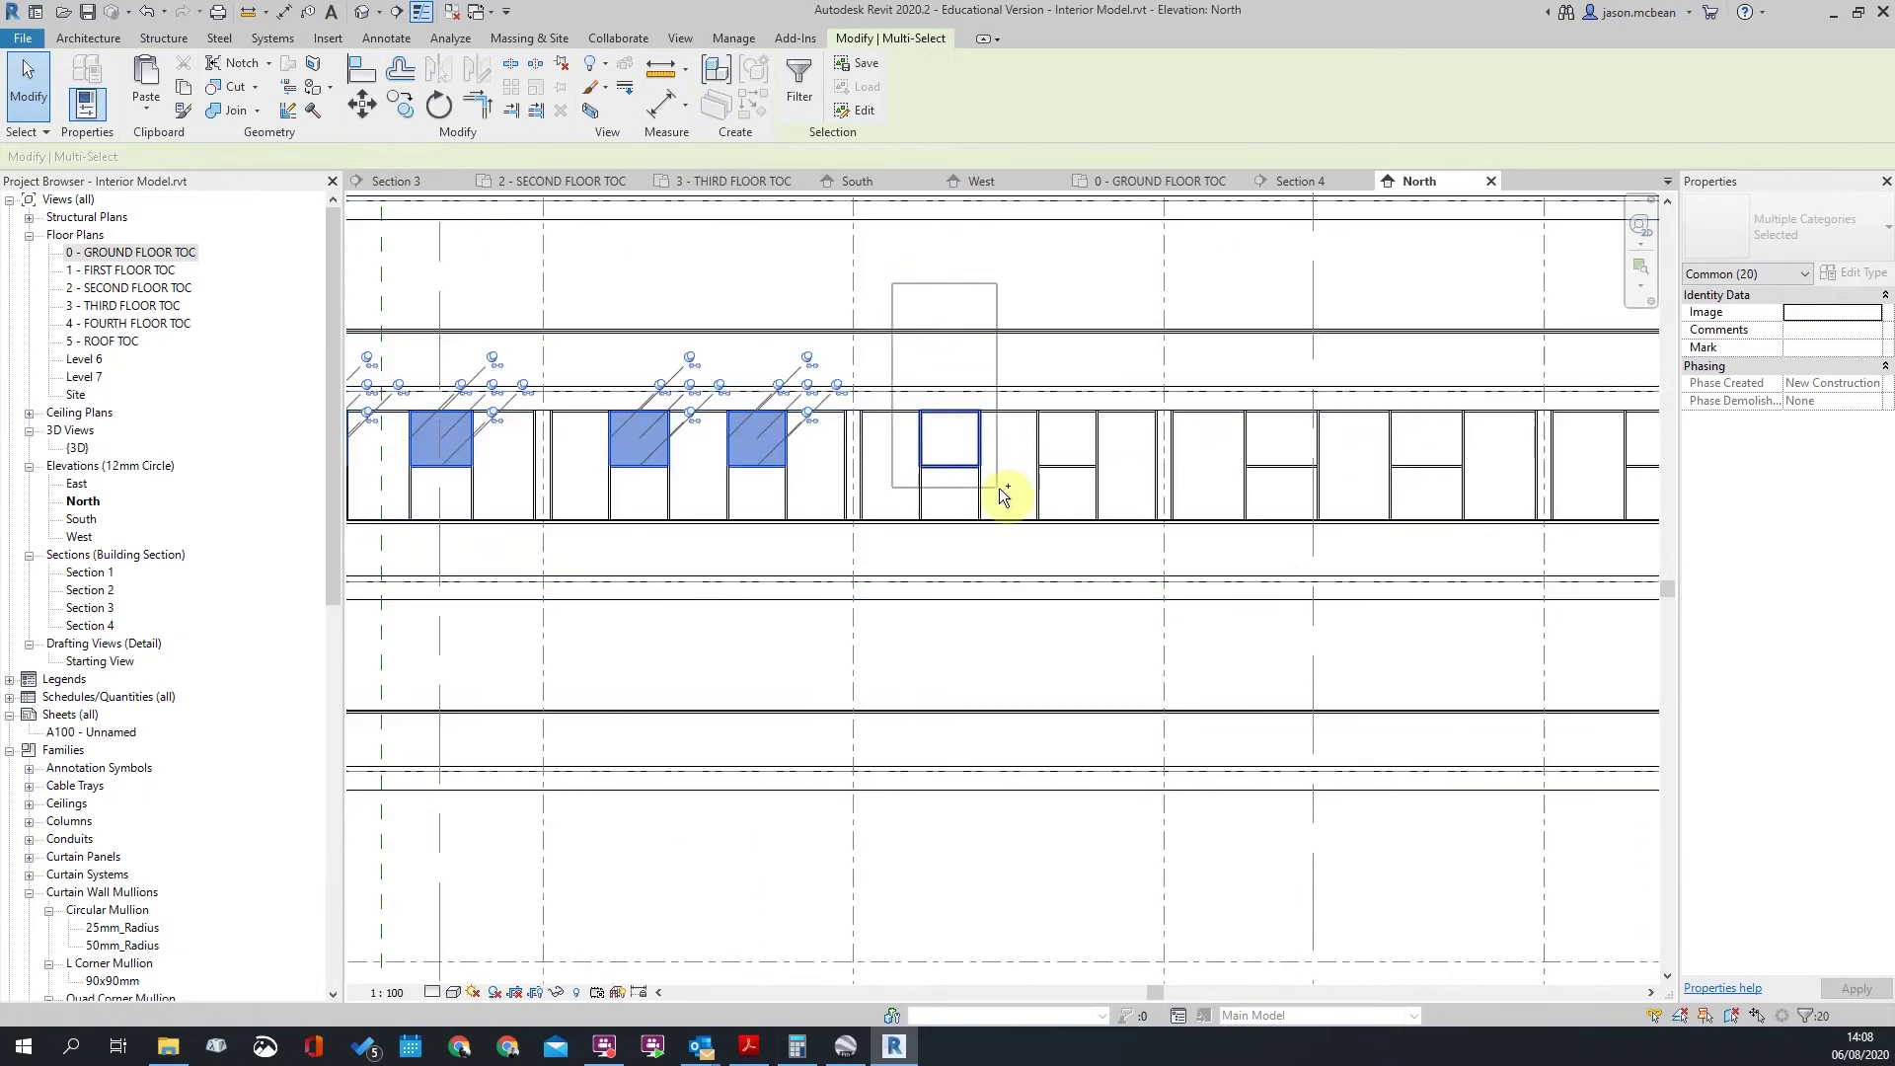
pyautogui.keyDown('ctrl'); pyautogui.moveTo(999, 487); pyautogui.dragTo(1000, 489); pyautogui.keyUp('ctrl')
pyautogui.keyDown('ctrl'); pyautogui.moveTo(1141, 497); pyautogui.dragTo(1143, 498); pyautogui.keyUp('ctrl')
# Step: Add the upper panels above the horizontal grids in the fourth, fifth and sixth third-floor curtain walls to the selection
pyautogui.scroll(-3, 1026, 437)
pyautogui.scroll(4, 1460, 454)
pyautogui.keyDown('ctrl'); pyautogui.moveTo(946, 286); pyautogui.dragTo(1081, 479); pyautogui.keyUp('ctrl')
pyautogui.keyDown('ctrl'); pyautogui.moveTo(1091, 251); pyautogui.dragTo(1198, 419); pyautogui.keyUp('ctrl')
pyautogui.keyDown('ctrl'); pyautogui.moveTo(1247, 479); pyautogui.dragTo(1246, 481); pyautogui.keyUp('ctrl')
pyautogui.scroll(-3, 1205, 486)
pyautogui.scroll(3, 1362, 397)
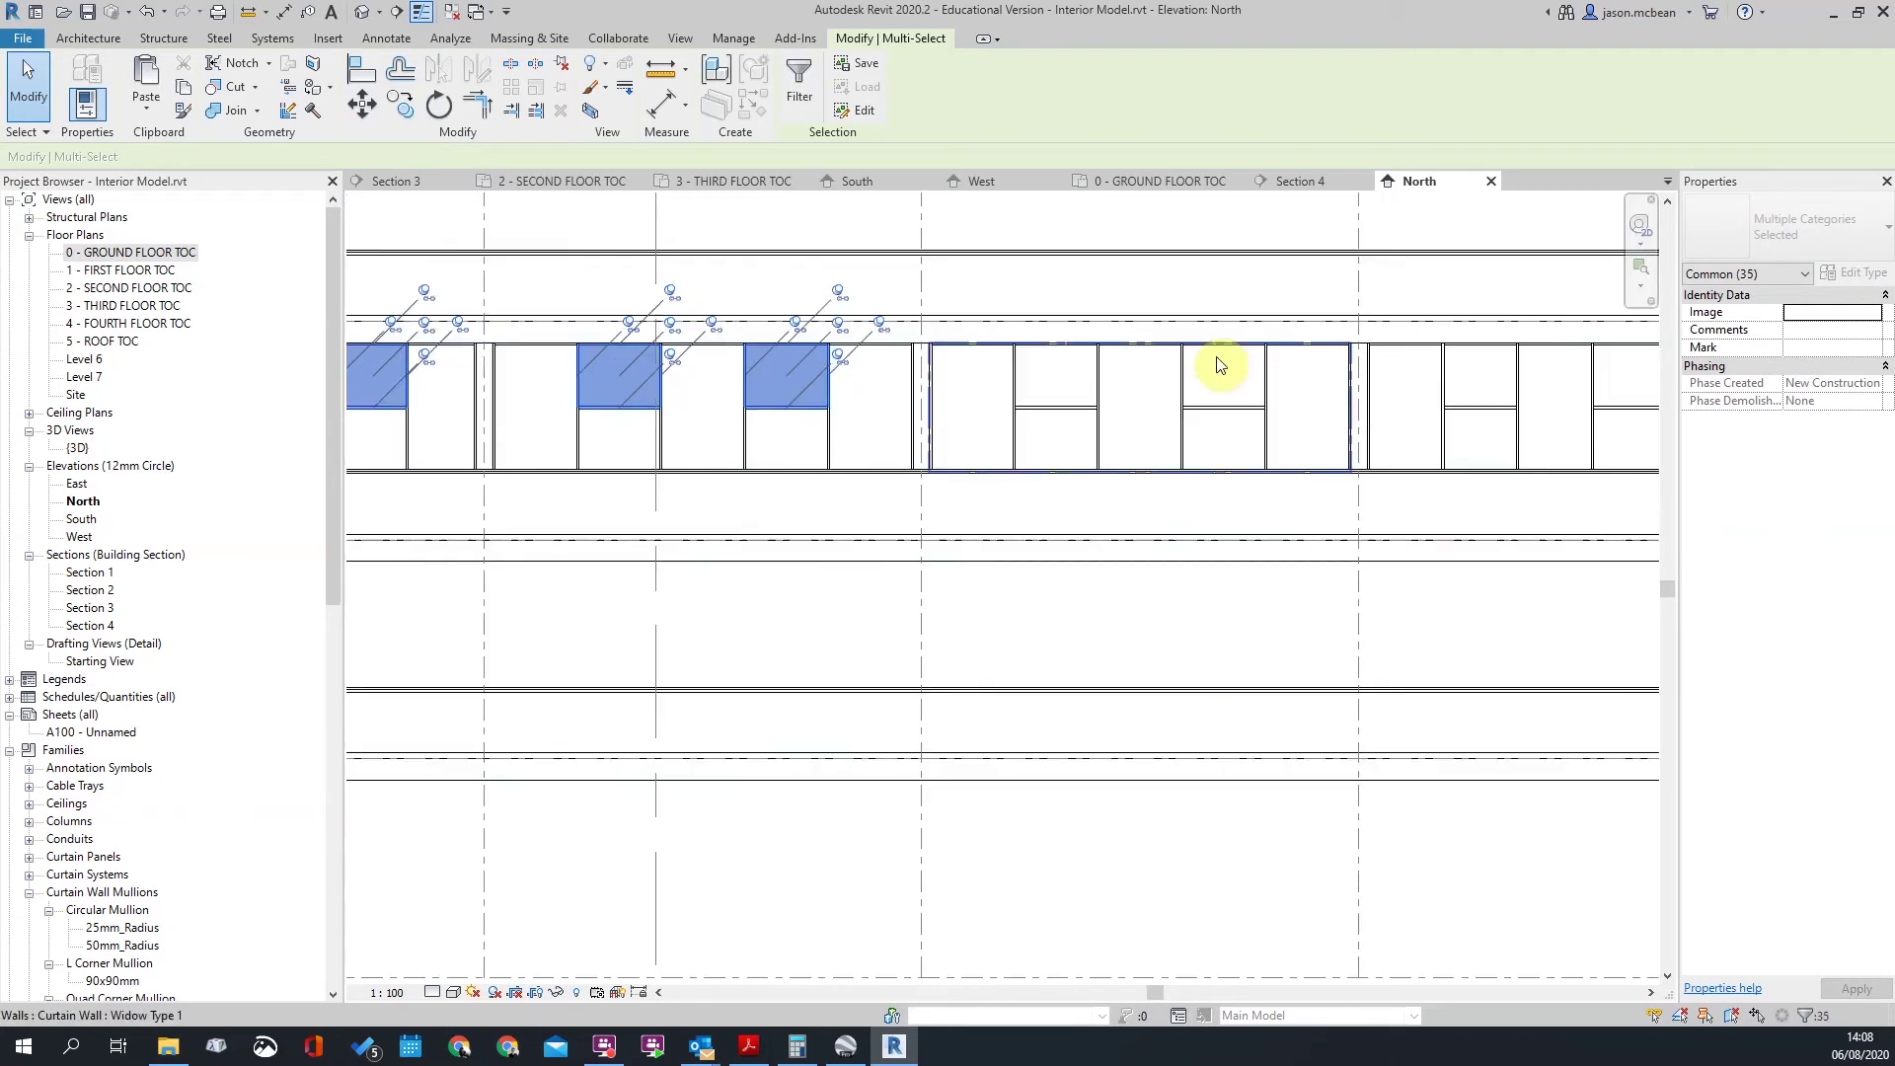
pyautogui.keyDown('ctrl'); pyautogui.moveTo(986, 281); pyautogui.dragTo(1122, 433); pyautogui.keyUp('ctrl')
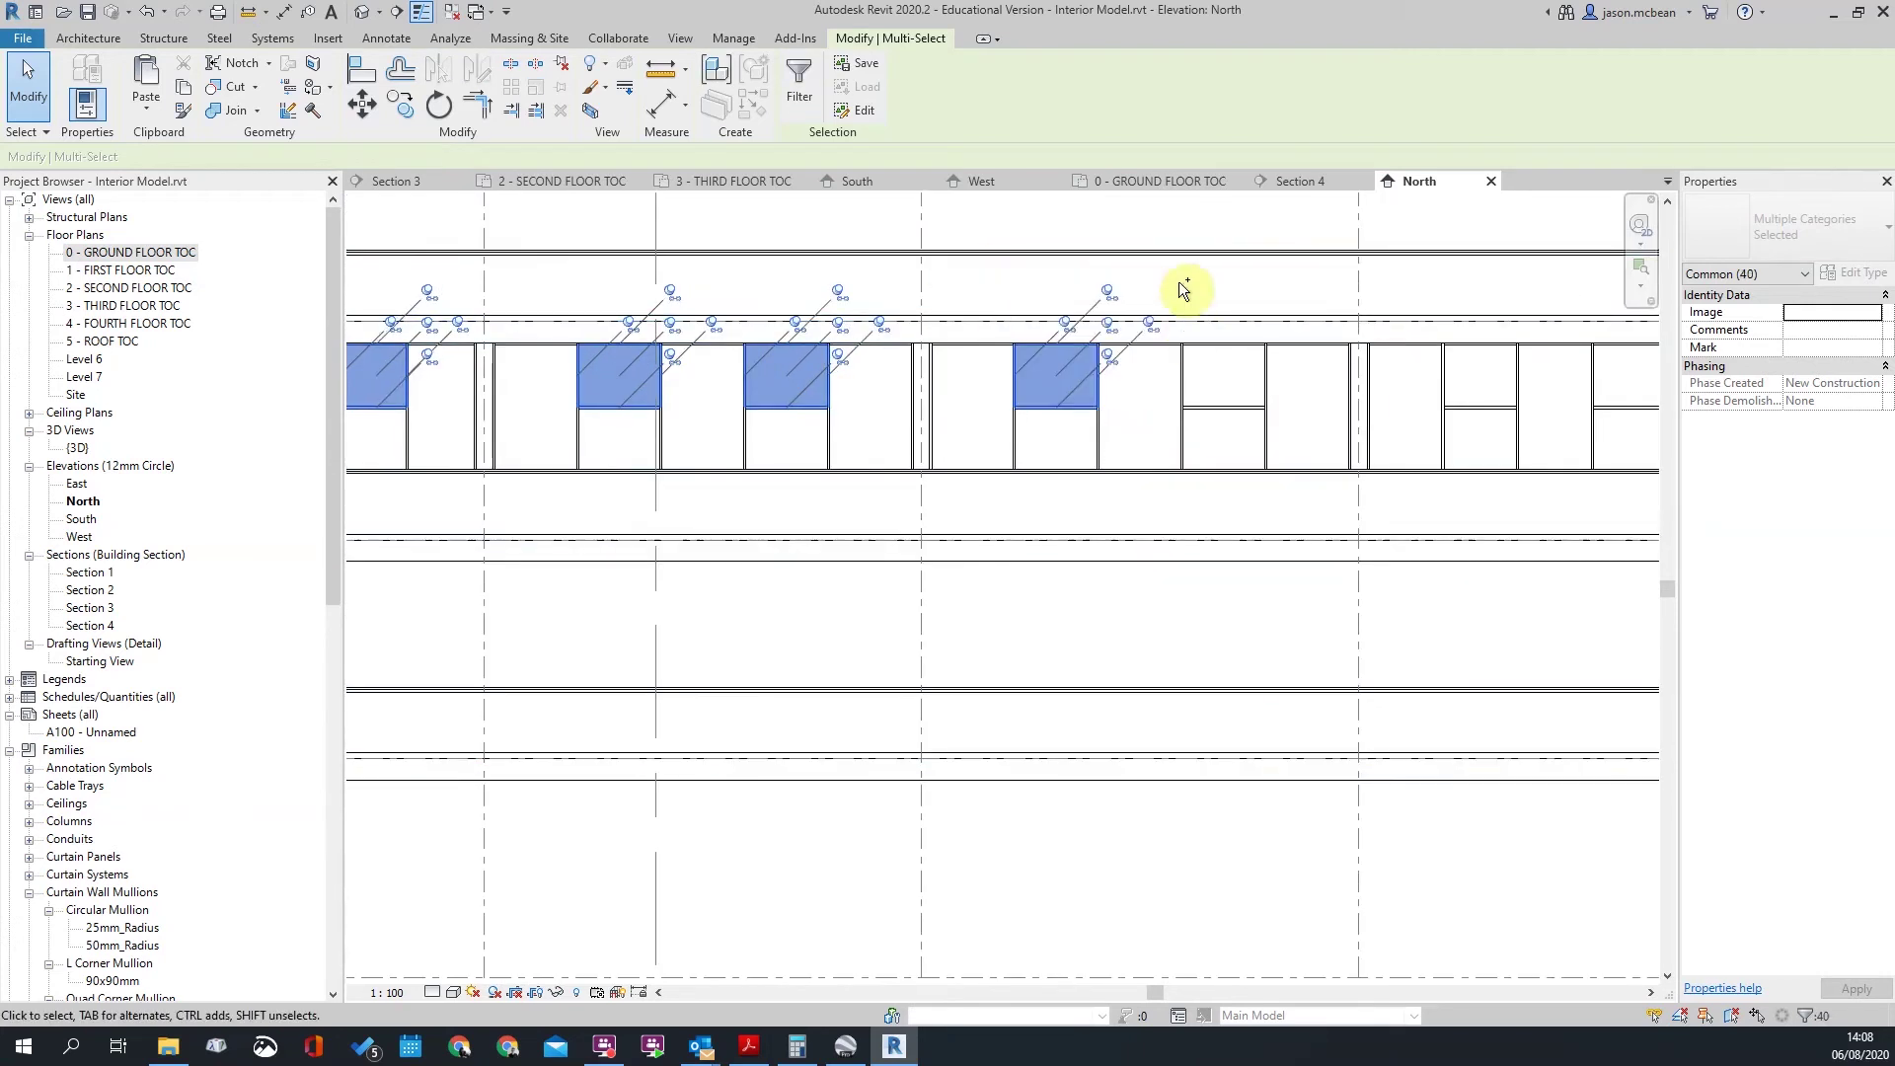
pyautogui.keyDown('ctrl'); pyautogui.moveTo(1287, 436); pyautogui.dragTo(1291, 434); pyautogui.keyUp('ctrl')
pyautogui.scroll(-2, 1481, 465)
pyautogui.scroll(4, 1109, 346)
pyautogui.keyDown('ctrl'); pyautogui.moveTo(993, 237); pyautogui.dragTo(1214, 474); pyautogui.keyUp('ctrl')
pyautogui.keyDown('ctrl'); pyautogui.moveTo(1234, 226); pyautogui.dragTo(1444, 504); pyautogui.keyUp('ctrl')
# Step: Filter the selection to curtain panels only and change their type to Windows_Curtain_Wall Metal_Aluminum-50_Thickness
pyautogui.click(1807, 1016)
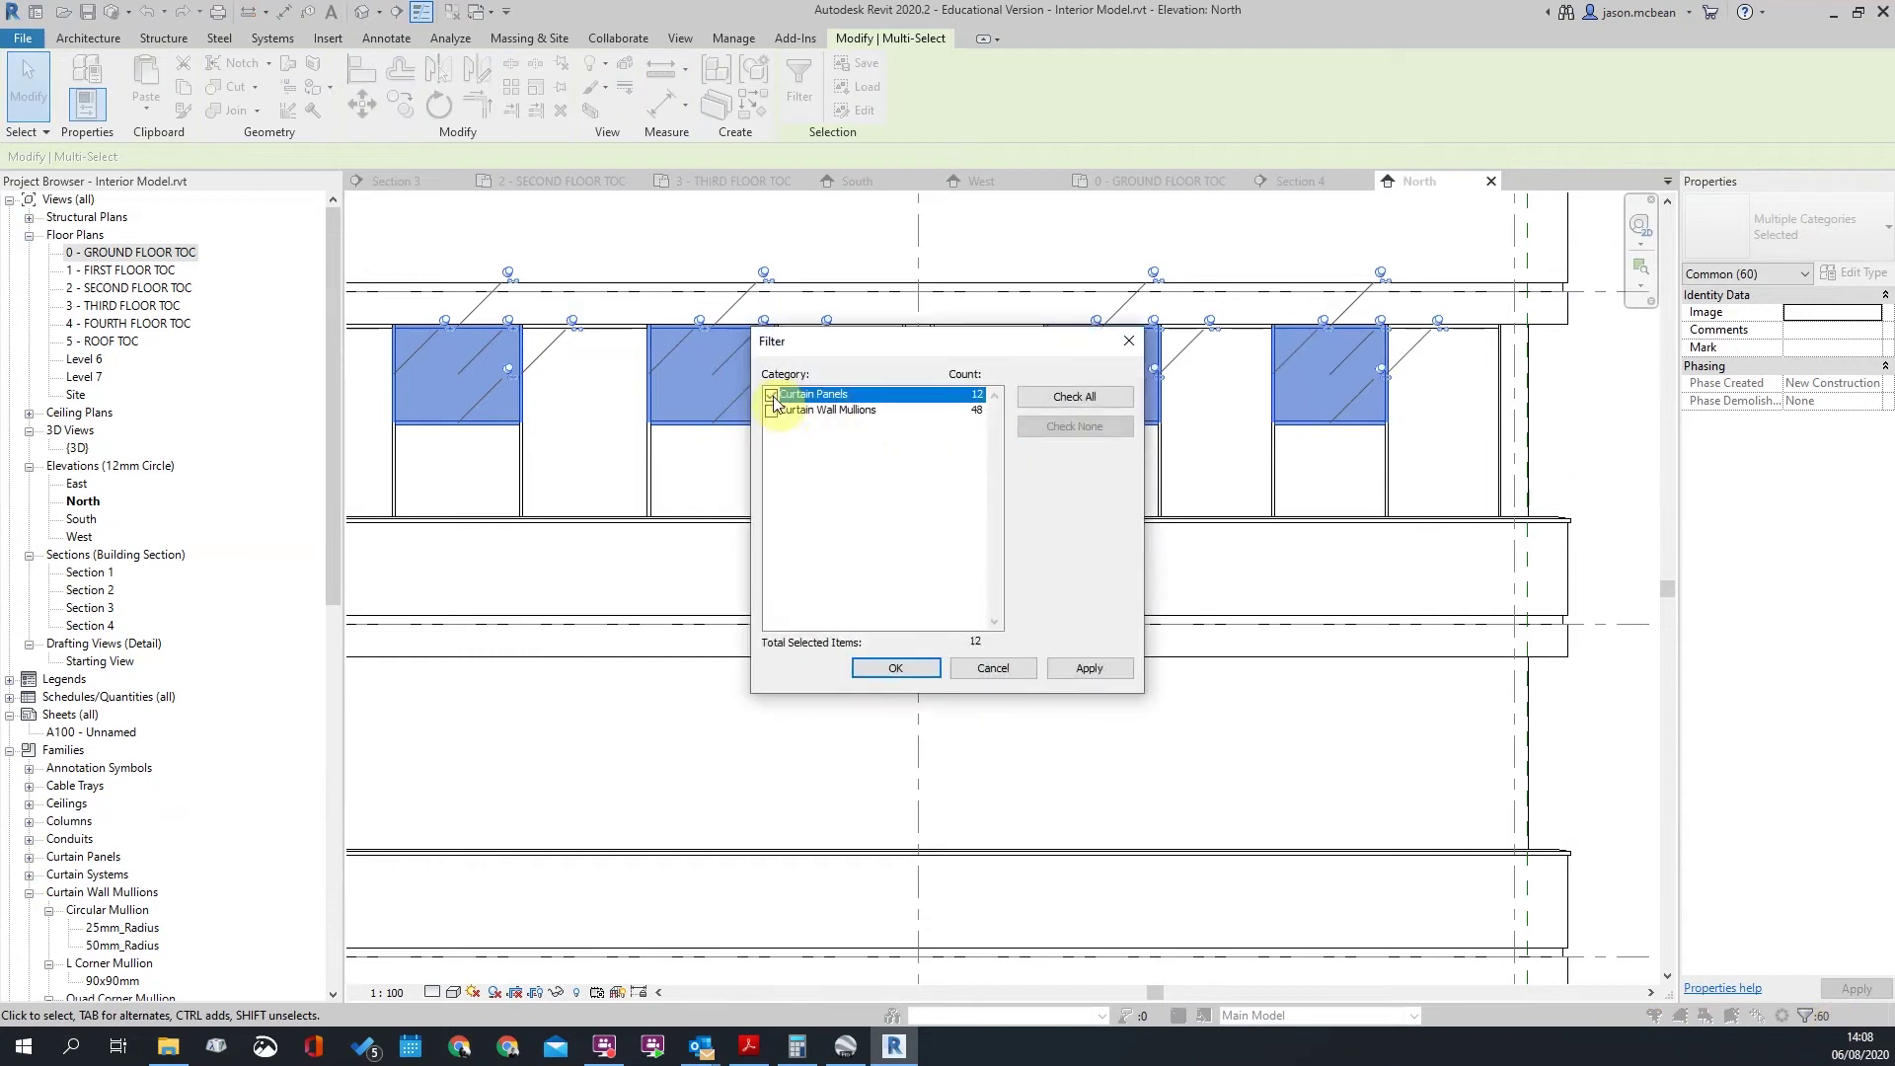
pyautogui.click(896, 668)
pyautogui.scroll(-3, 1022, 507)
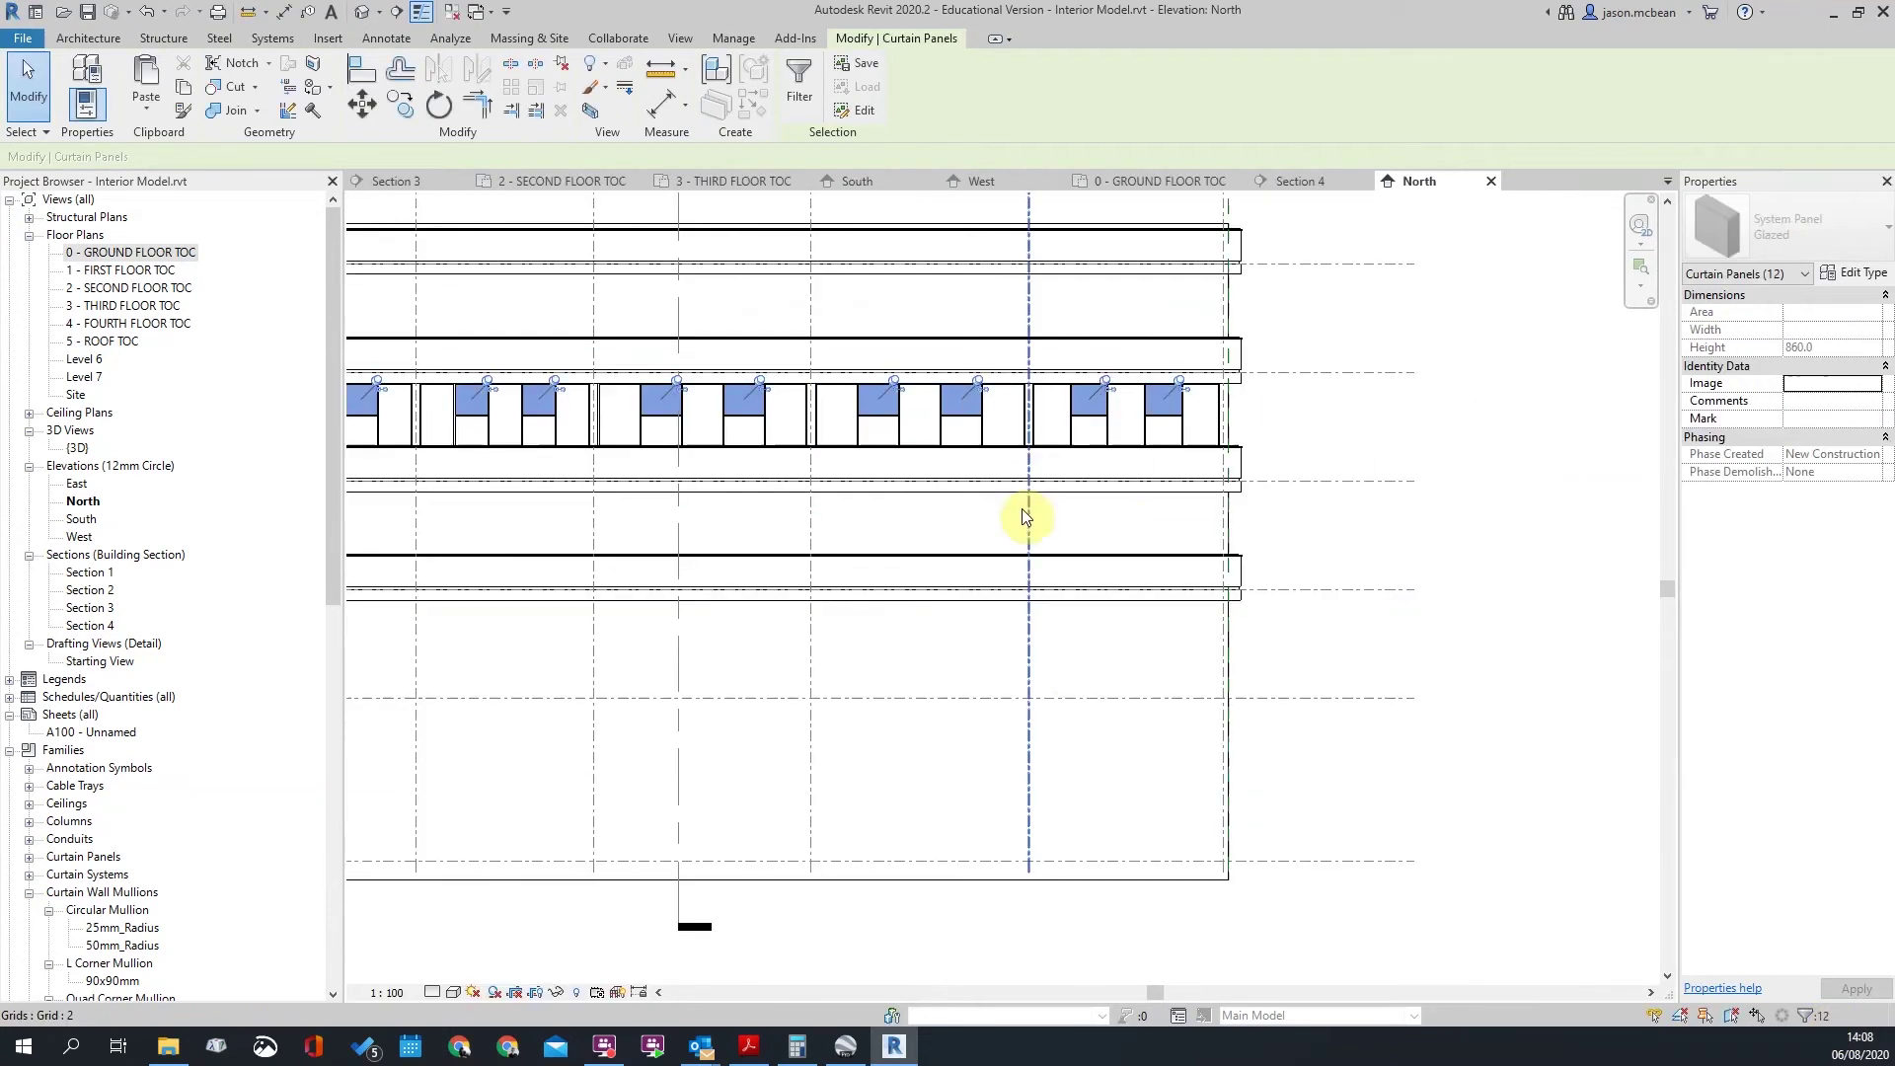
pyautogui.scroll(-1, 1151, 531)
pyautogui.moveTo(1151, 531); pyautogui.dragTo(1365, 595, button='middle')
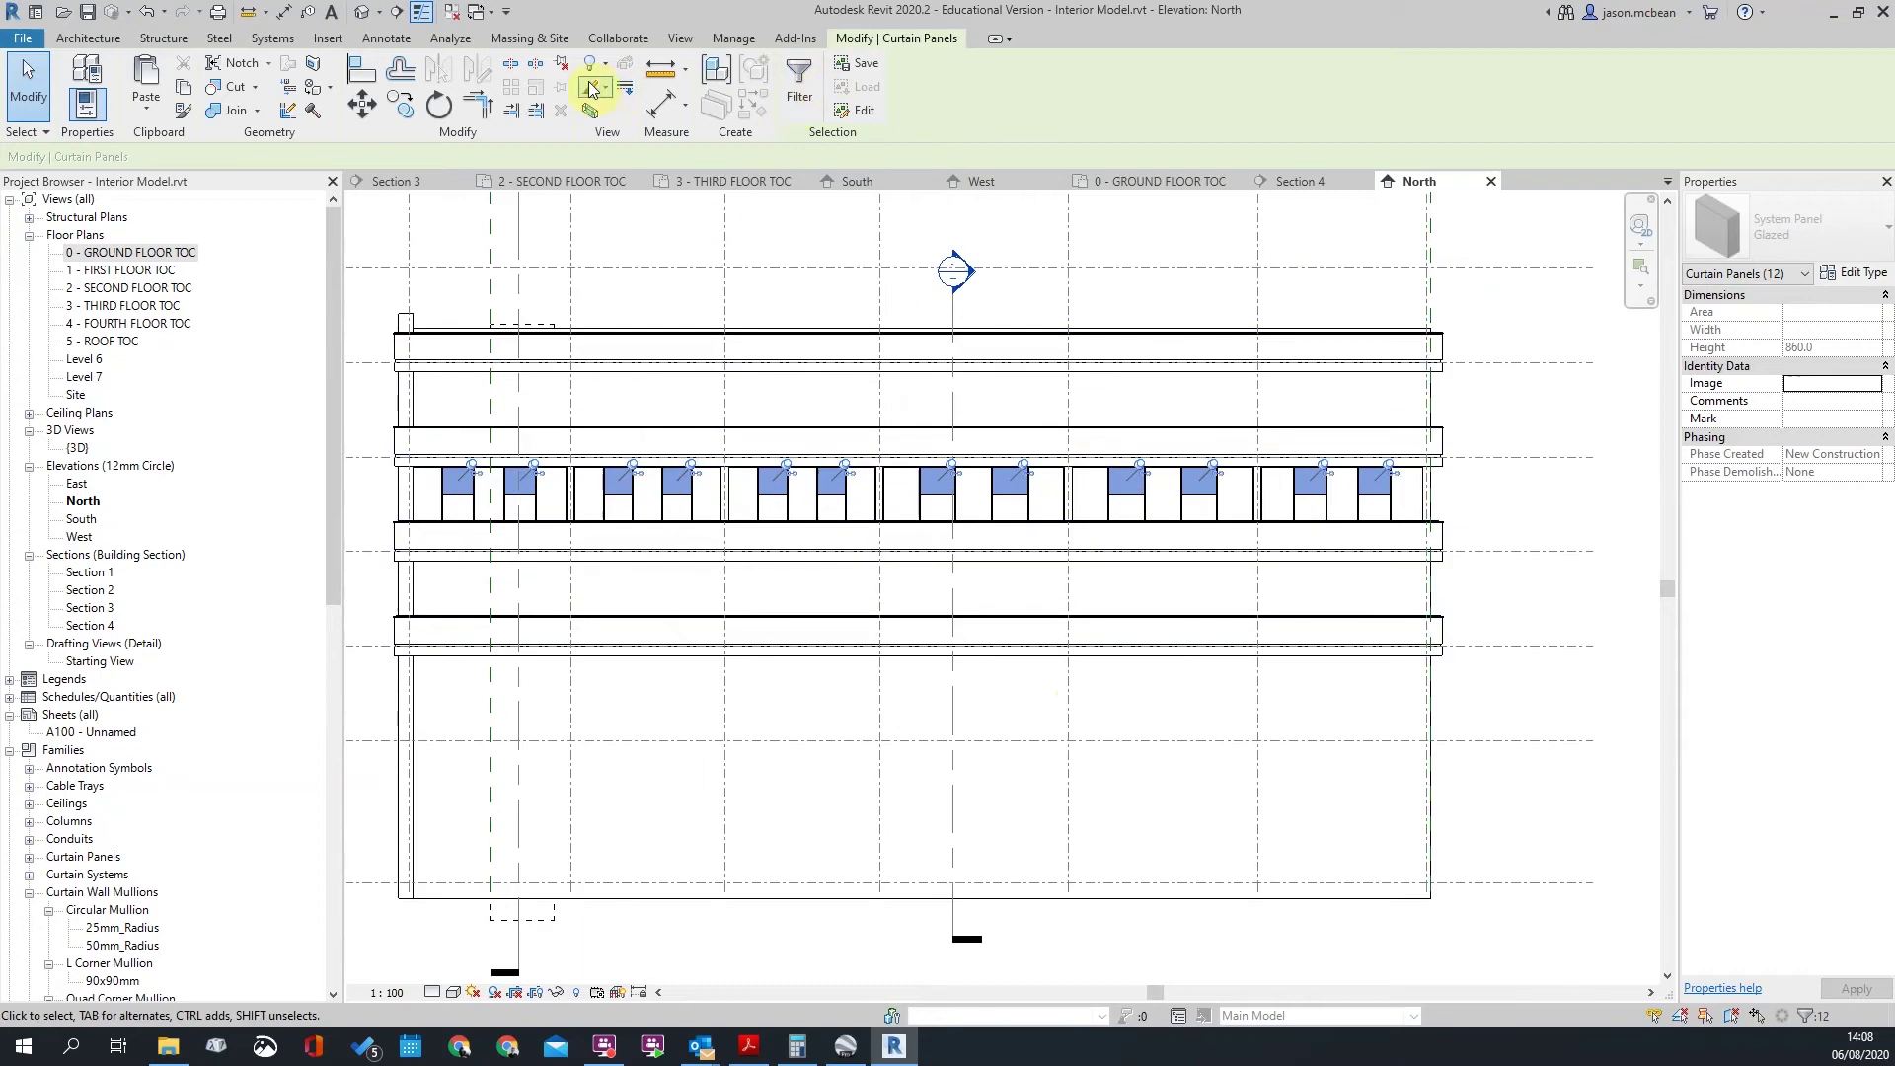
pyautogui.click(1832, 237)
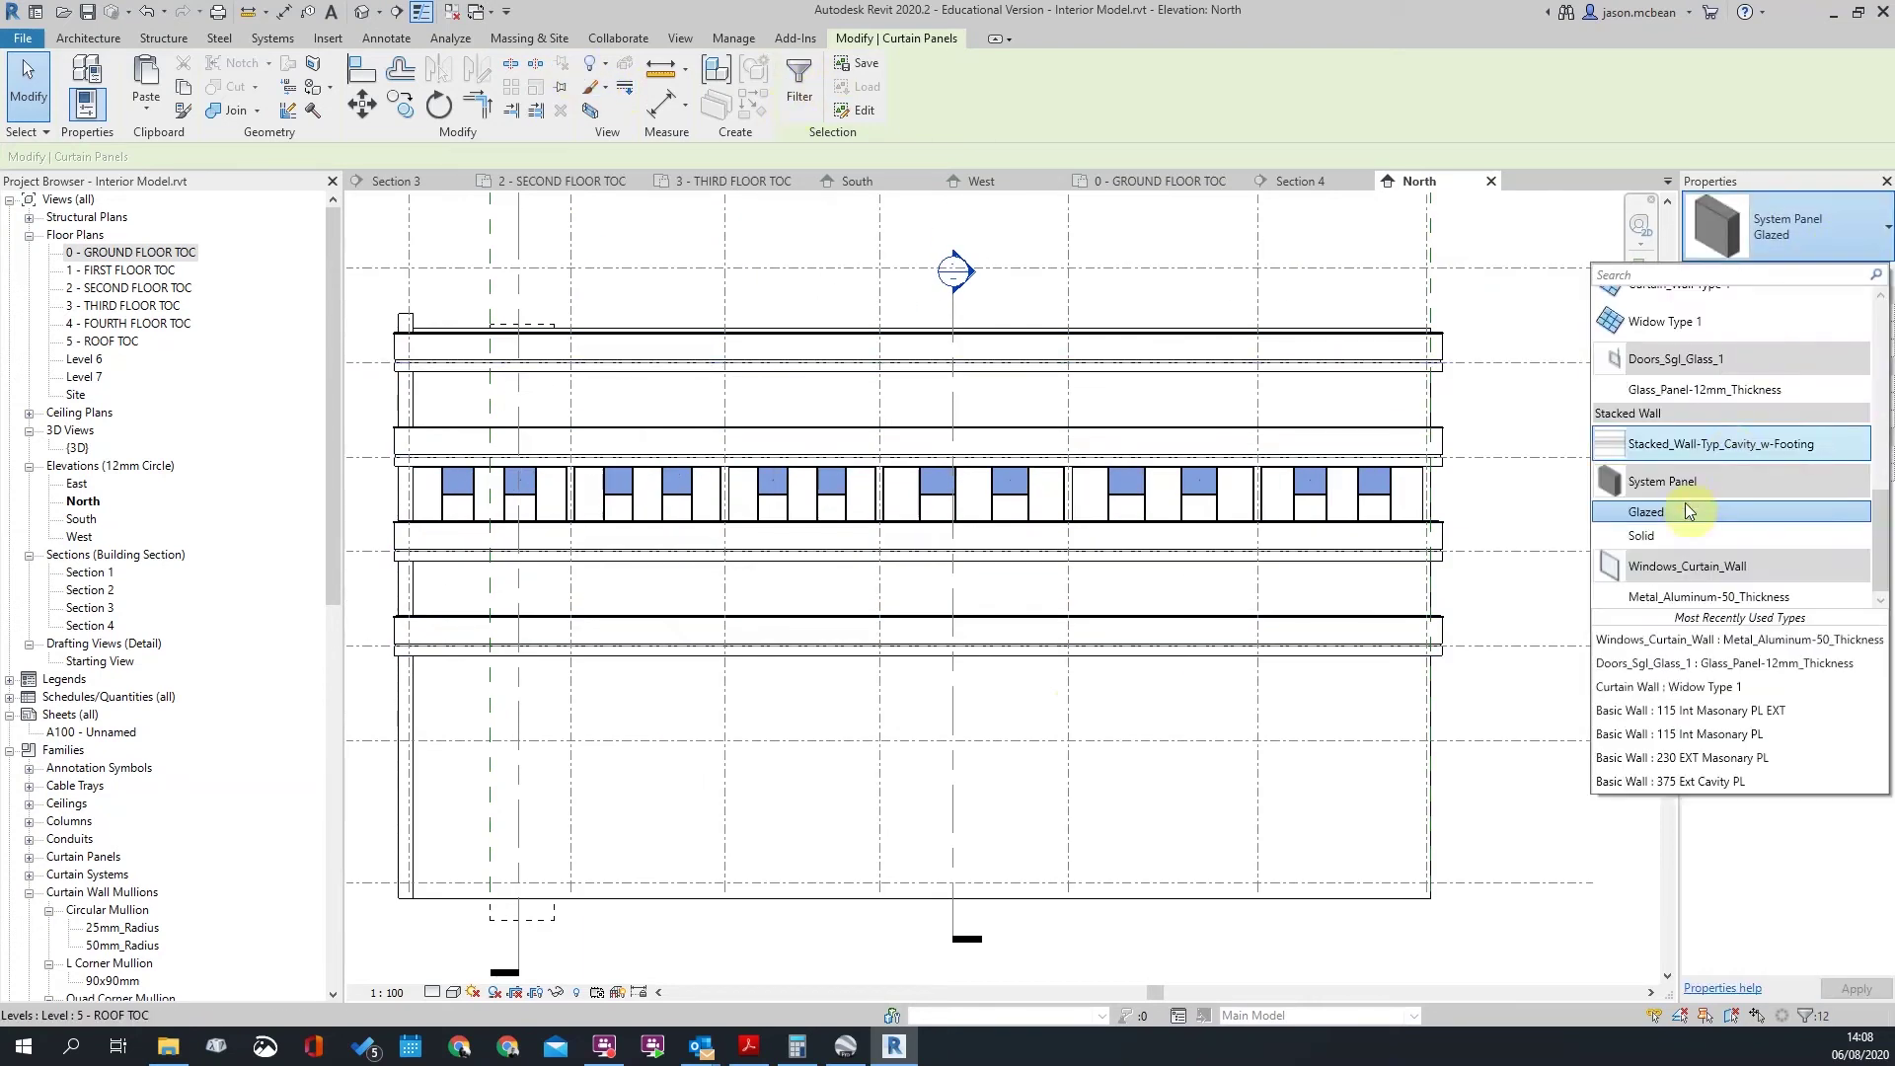
pyautogui.click(1658, 598)
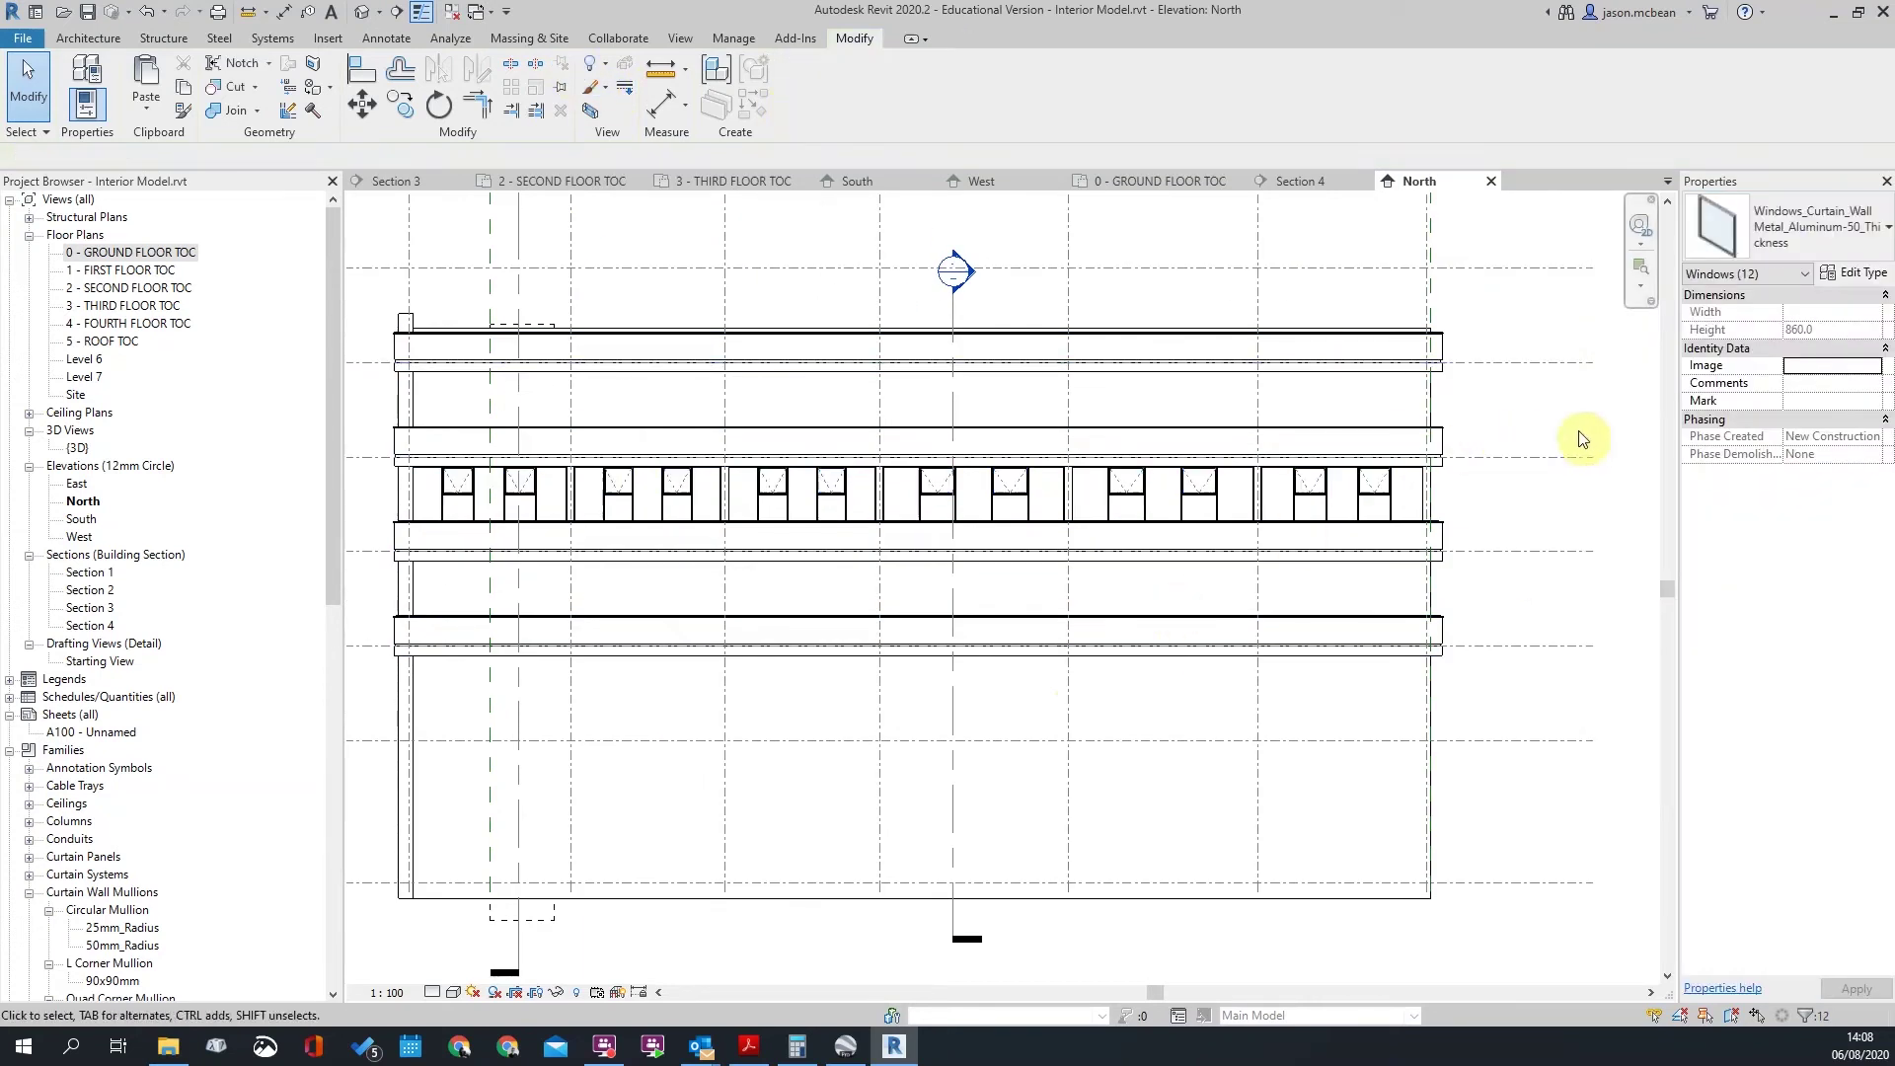
# Step: Clear the selection and examine the new North facade opening windows in the 3D view
pyautogui.click(1578, 435)
pyautogui.scroll(-1, 1155, 473)
pyautogui.scroll(-1, 1147, 474)
pyautogui.click(361, 12)
pyautogui.scroll(-5, 997, 651)
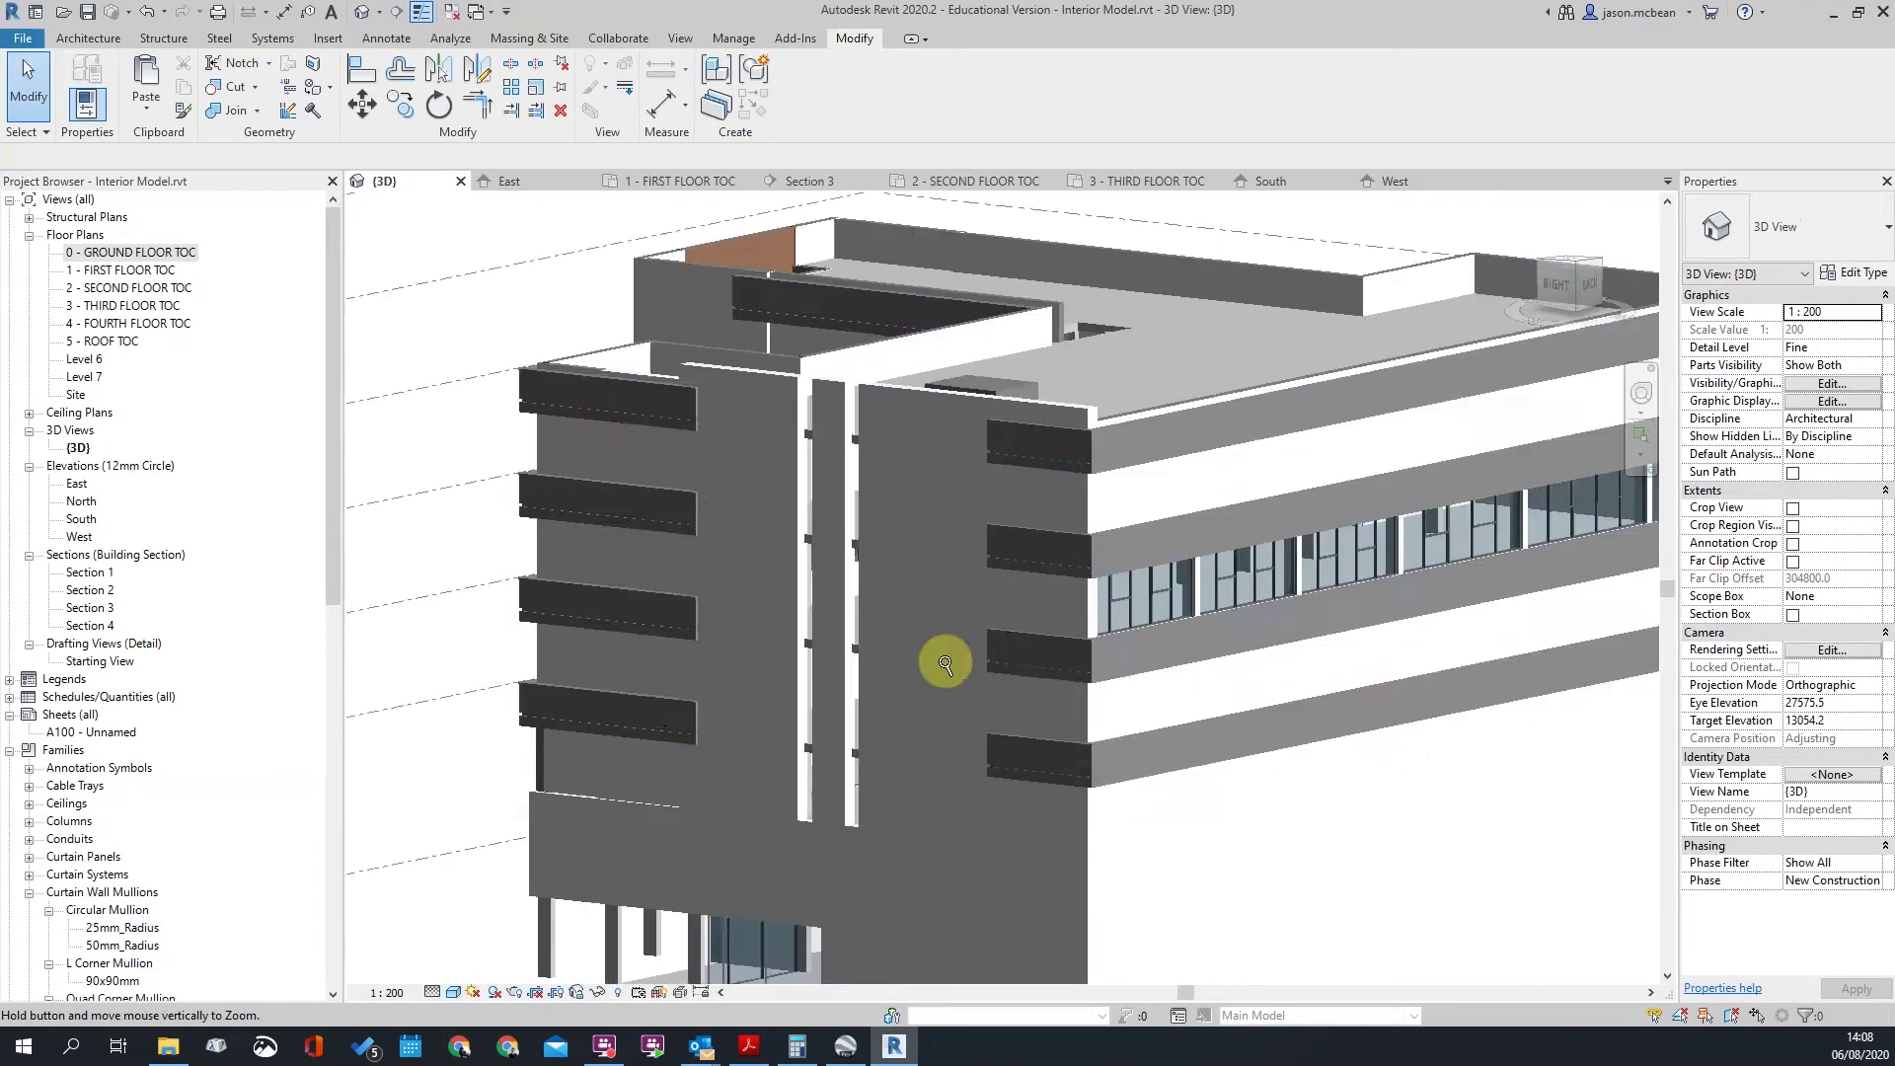
pyautogui.keyDown('shift'); pyautogui.moveTo(1155, 595); pyautogui.dragTo(897, 529, button='middle'); pyautogui.keyUp('shift')
pyautogui.scroll(5, 1155, 533)
pyautogui.scroll(-5, 1152, 553)
pyautogui.keyDown('shift'); pyautogui.moveTo(1152, 552); pyautogui.dragTo(4, 247, button='middle'); pyautogui.keyUp('shift')
# Step: Open the West elevation and locate its third-floor curtain walls
pyautogui.doubleClick(126, 271)
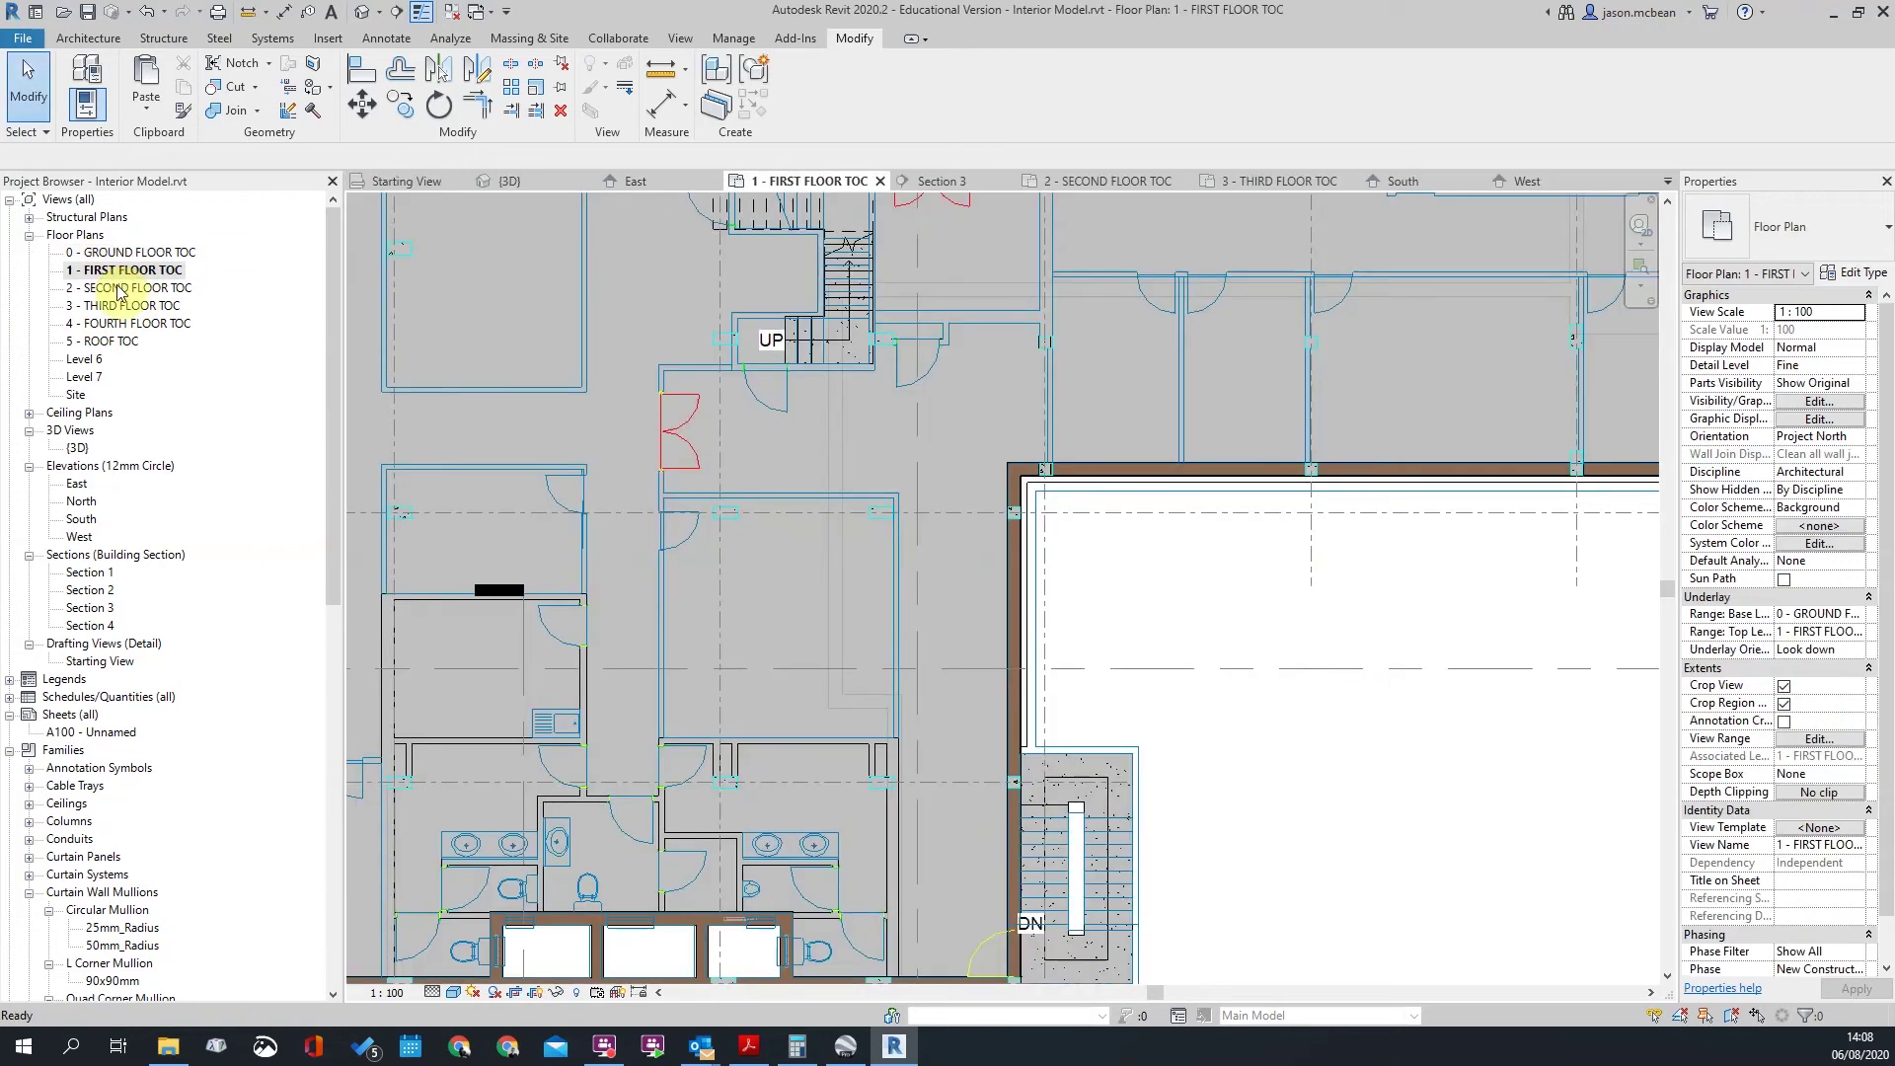
pyautogui.doubleClick(81, 520)
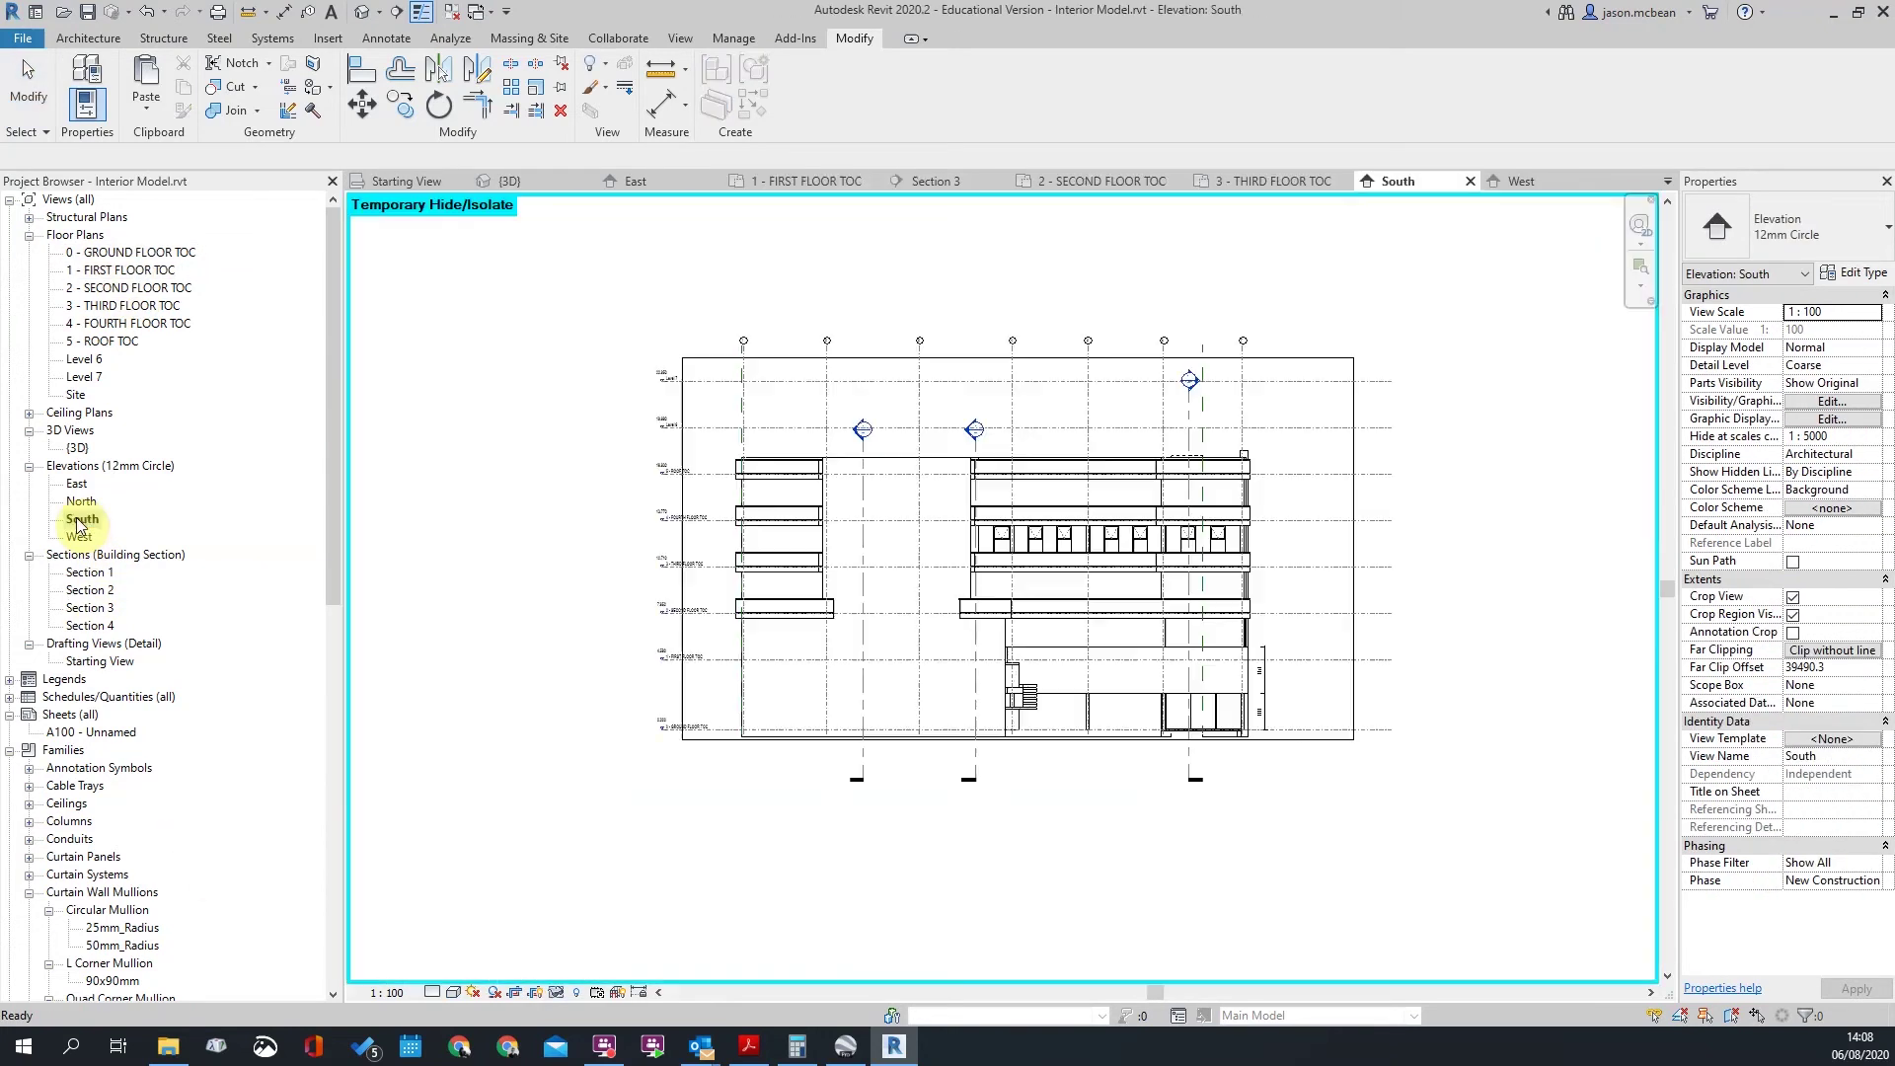
pyautogui.doubleClick(76, 484)
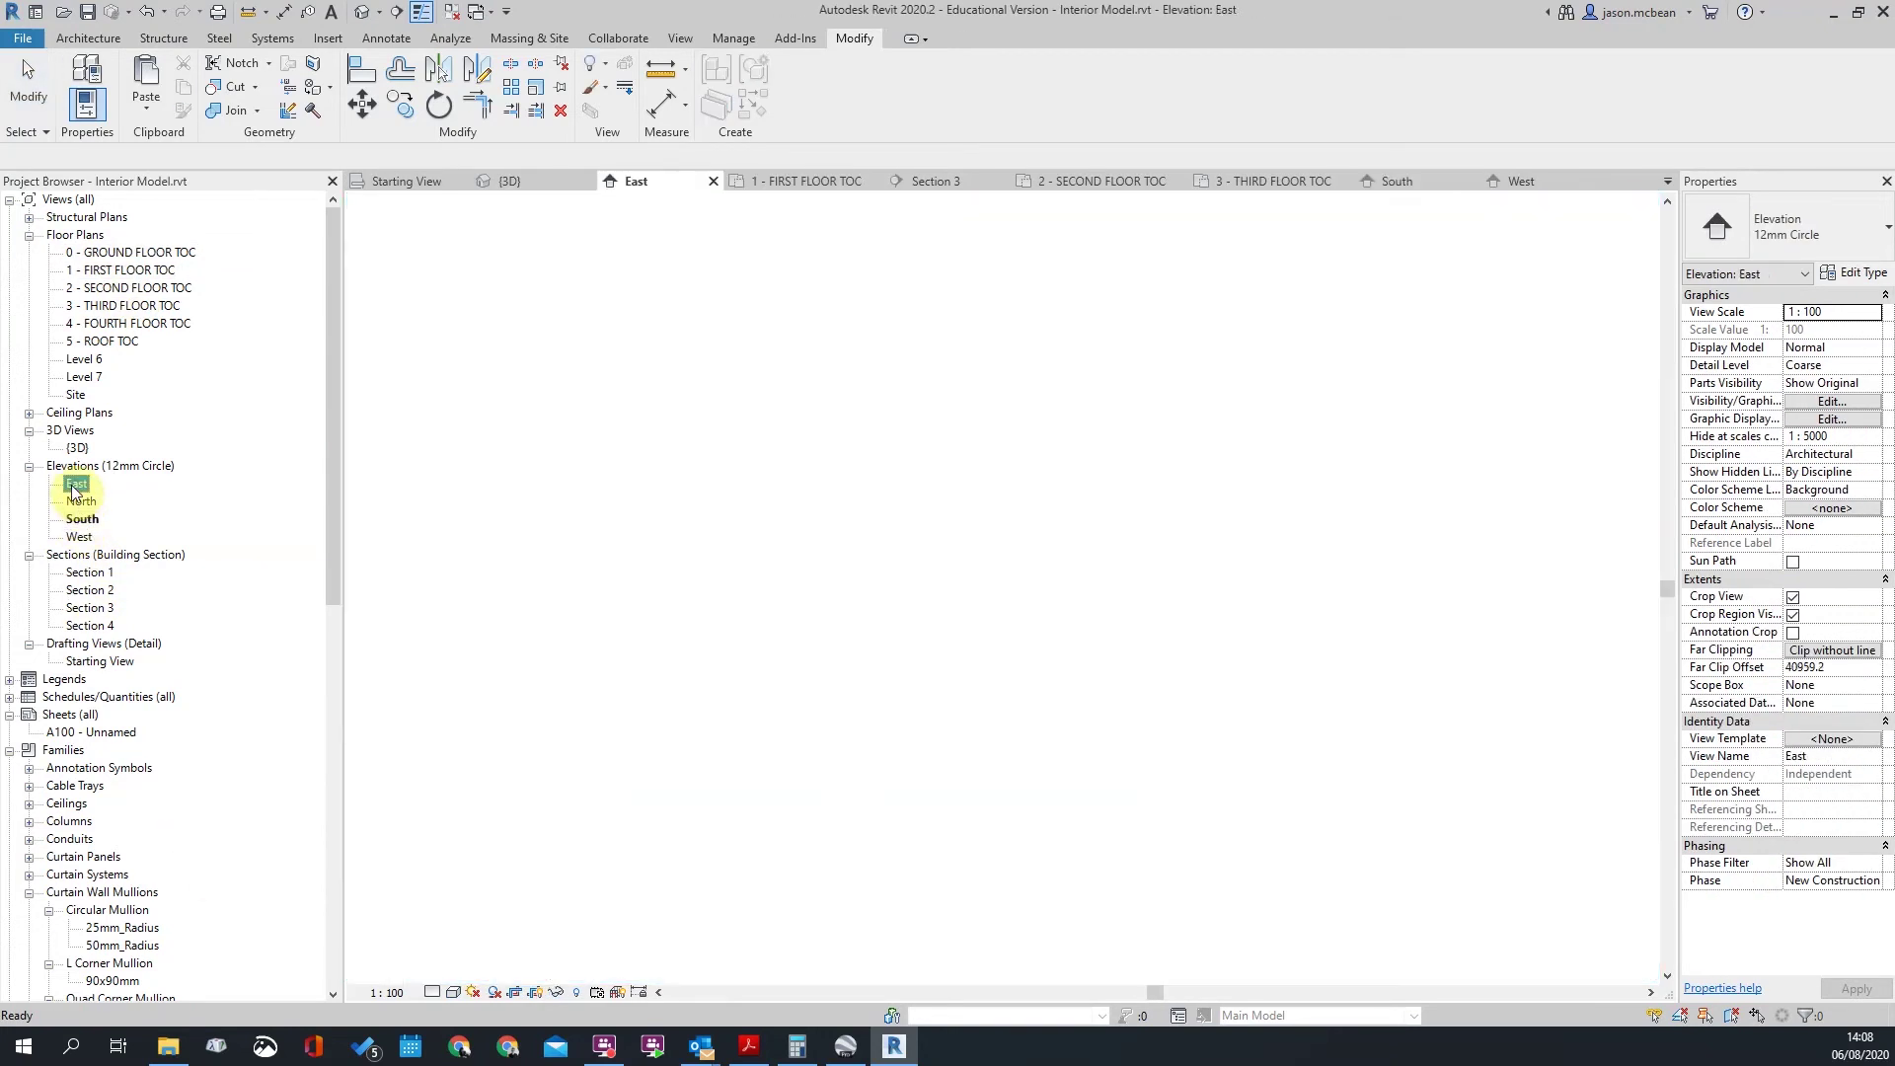
pyautogui.doubleClick(81, 536)
pyautogui.scroll(3, 1086, 573)
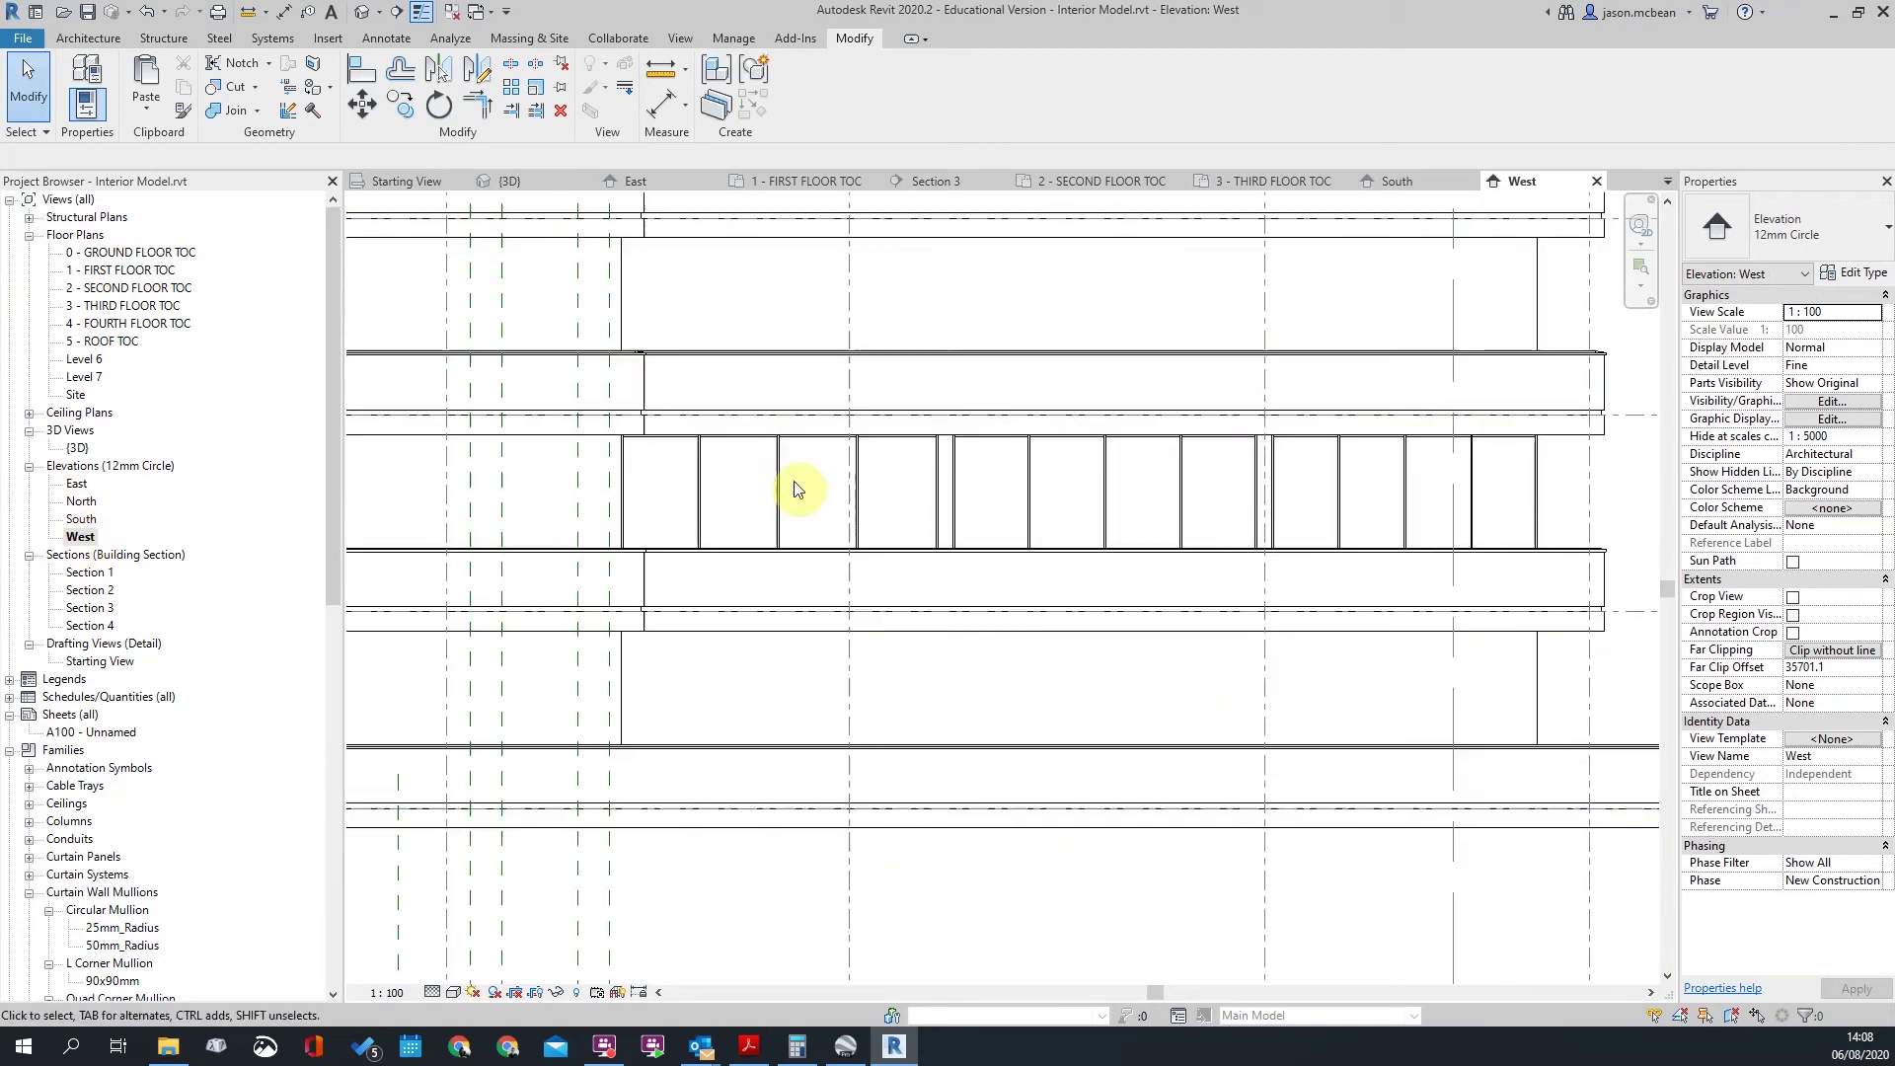
pyautogui.scroll(2, 1160, 495)
pyautogui.scroll(-4, 1340, 530)
pyautogui.scroll(3, 1413, 523)
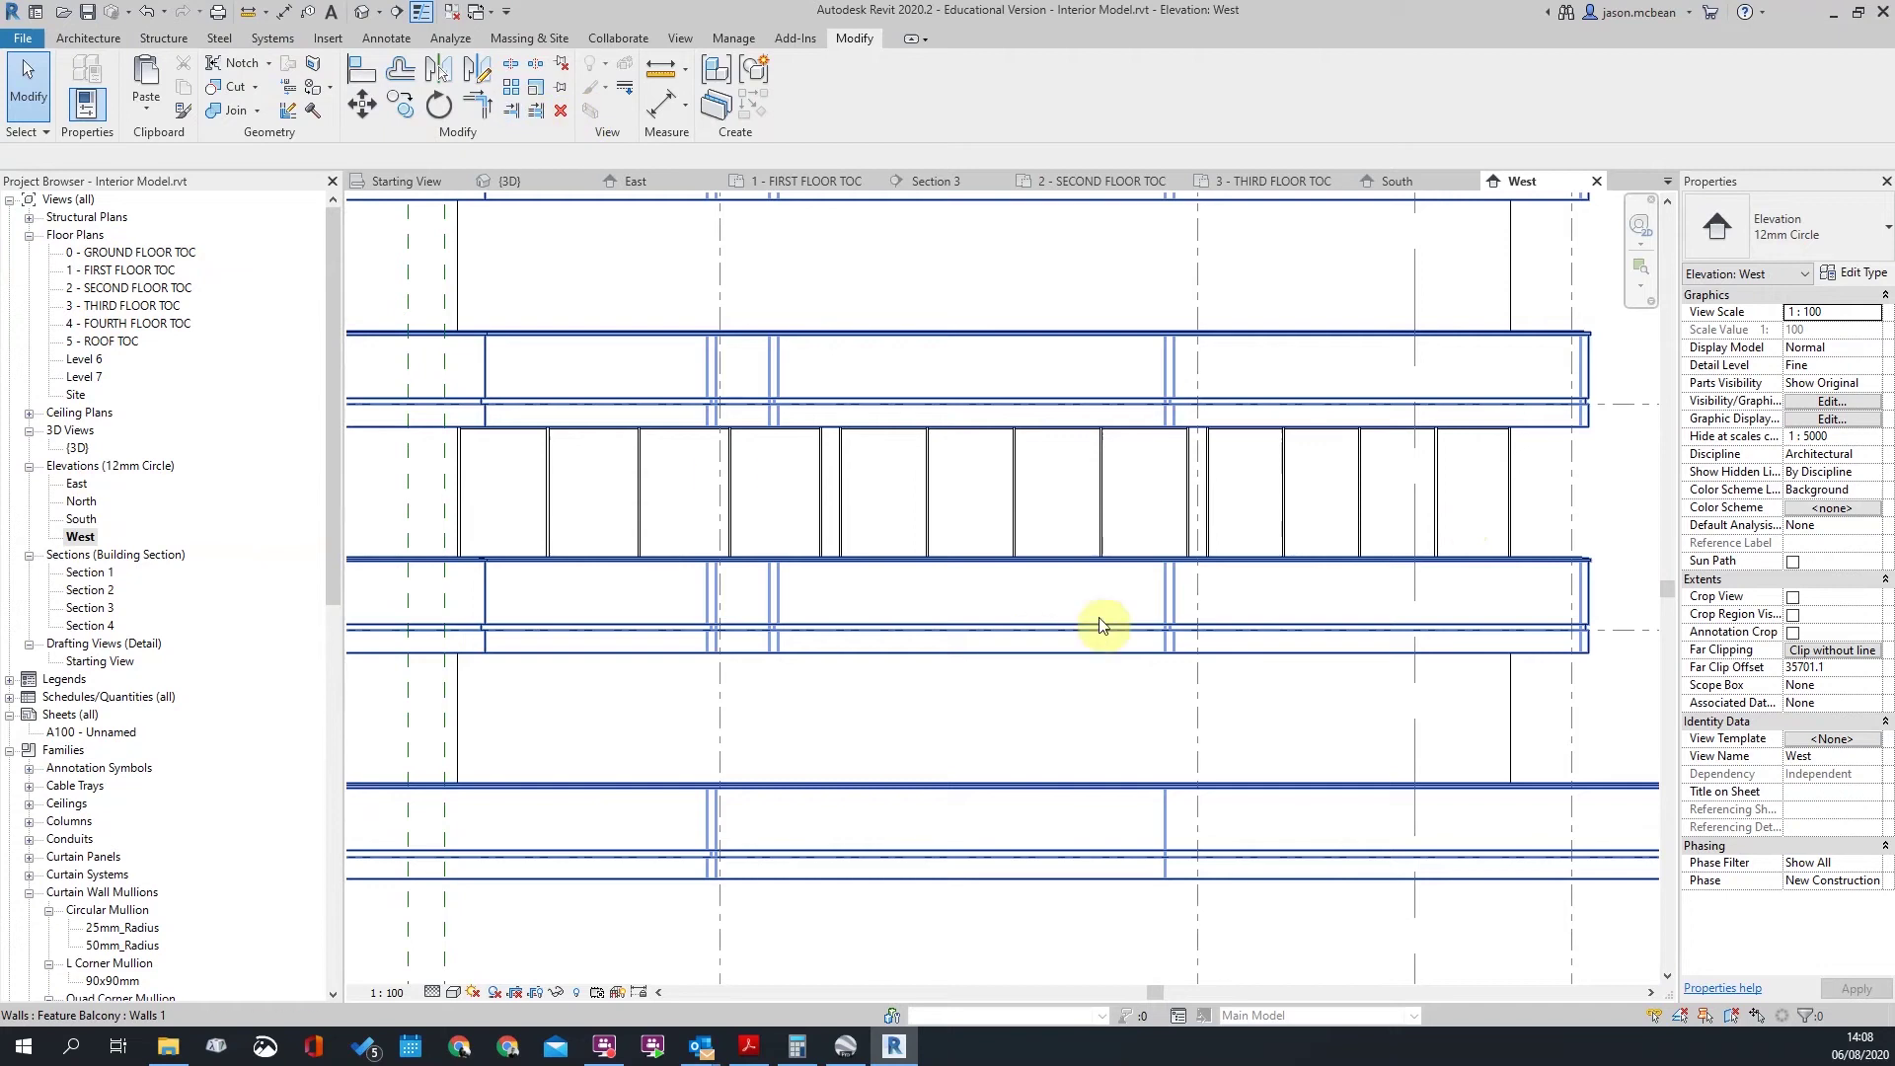
pyautogui.scroll(-2, 1027, 640)
pyautogui.scroll(-2, 1105, 498)
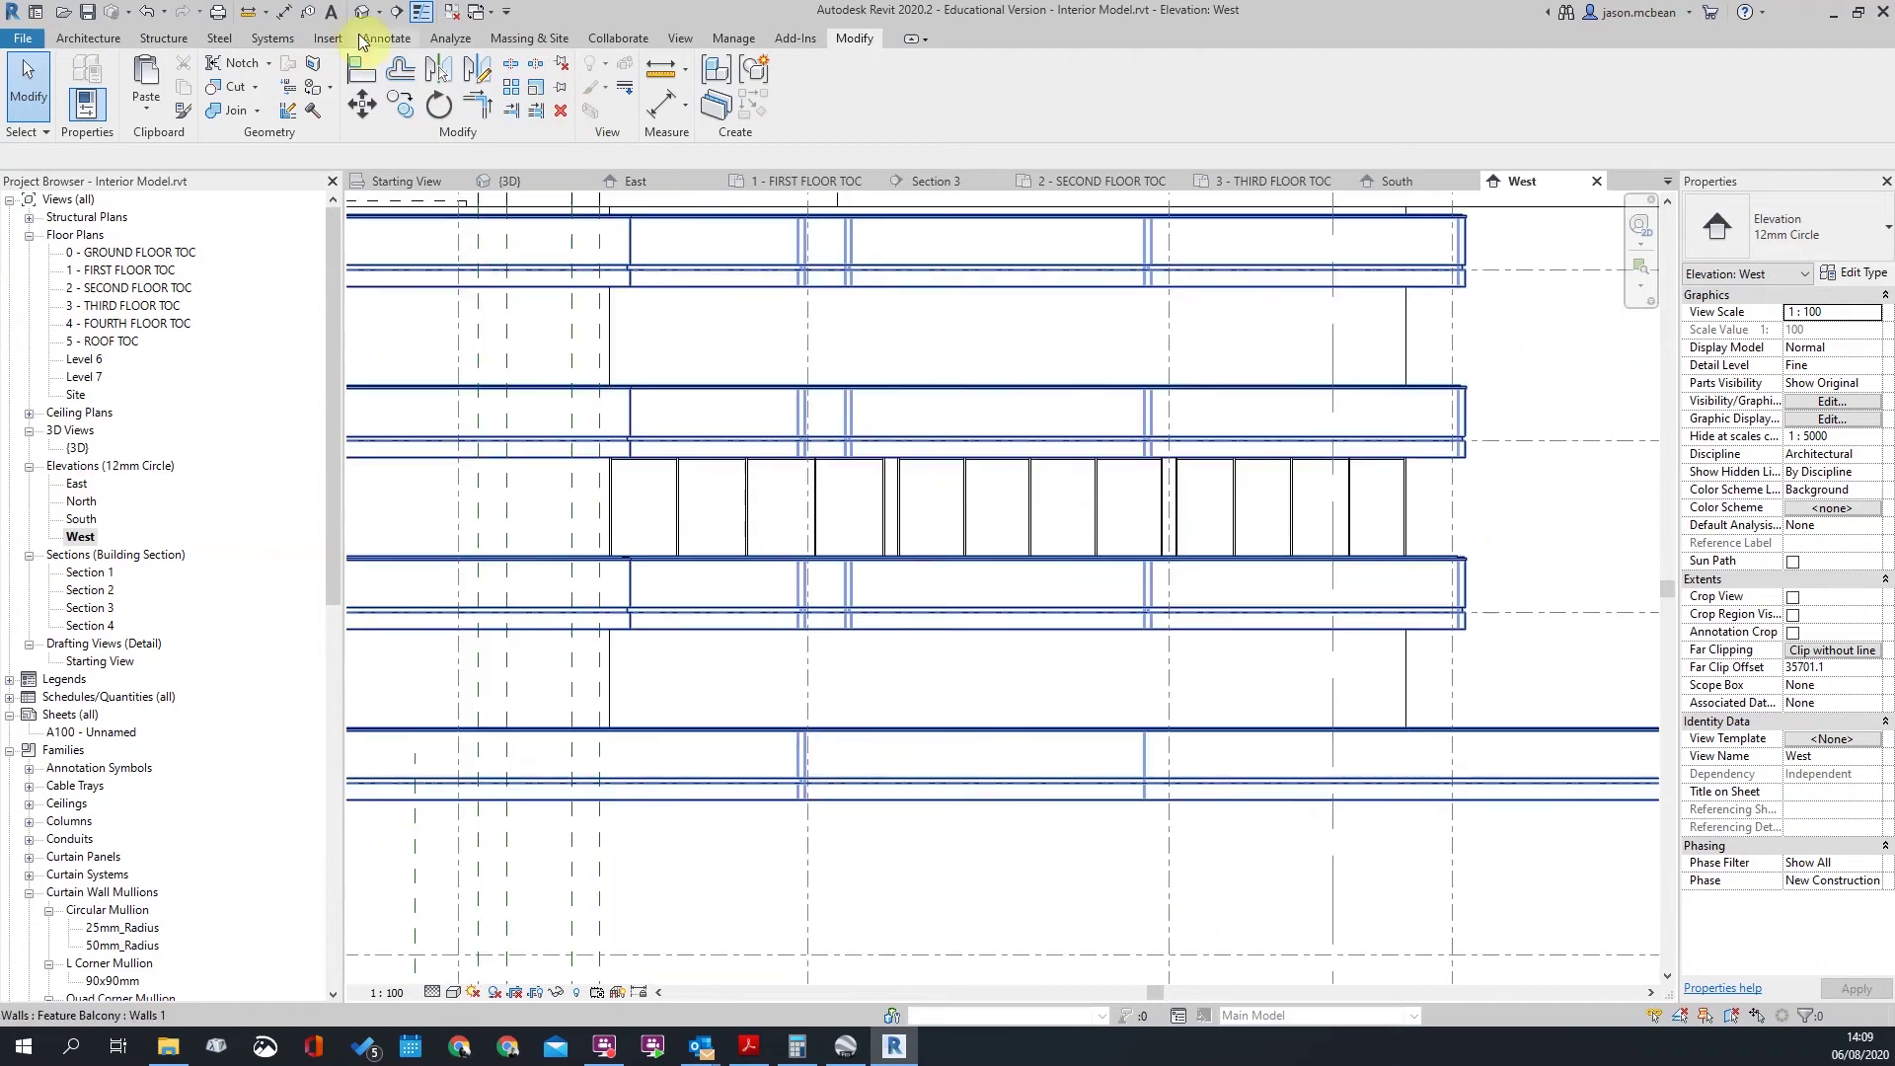
# Step: Add a midpoint horizontal grid to the right-hand third-floor curtain wall with All Except Picked, leaving out its two outer panels
pyautogui.click(104, 39)
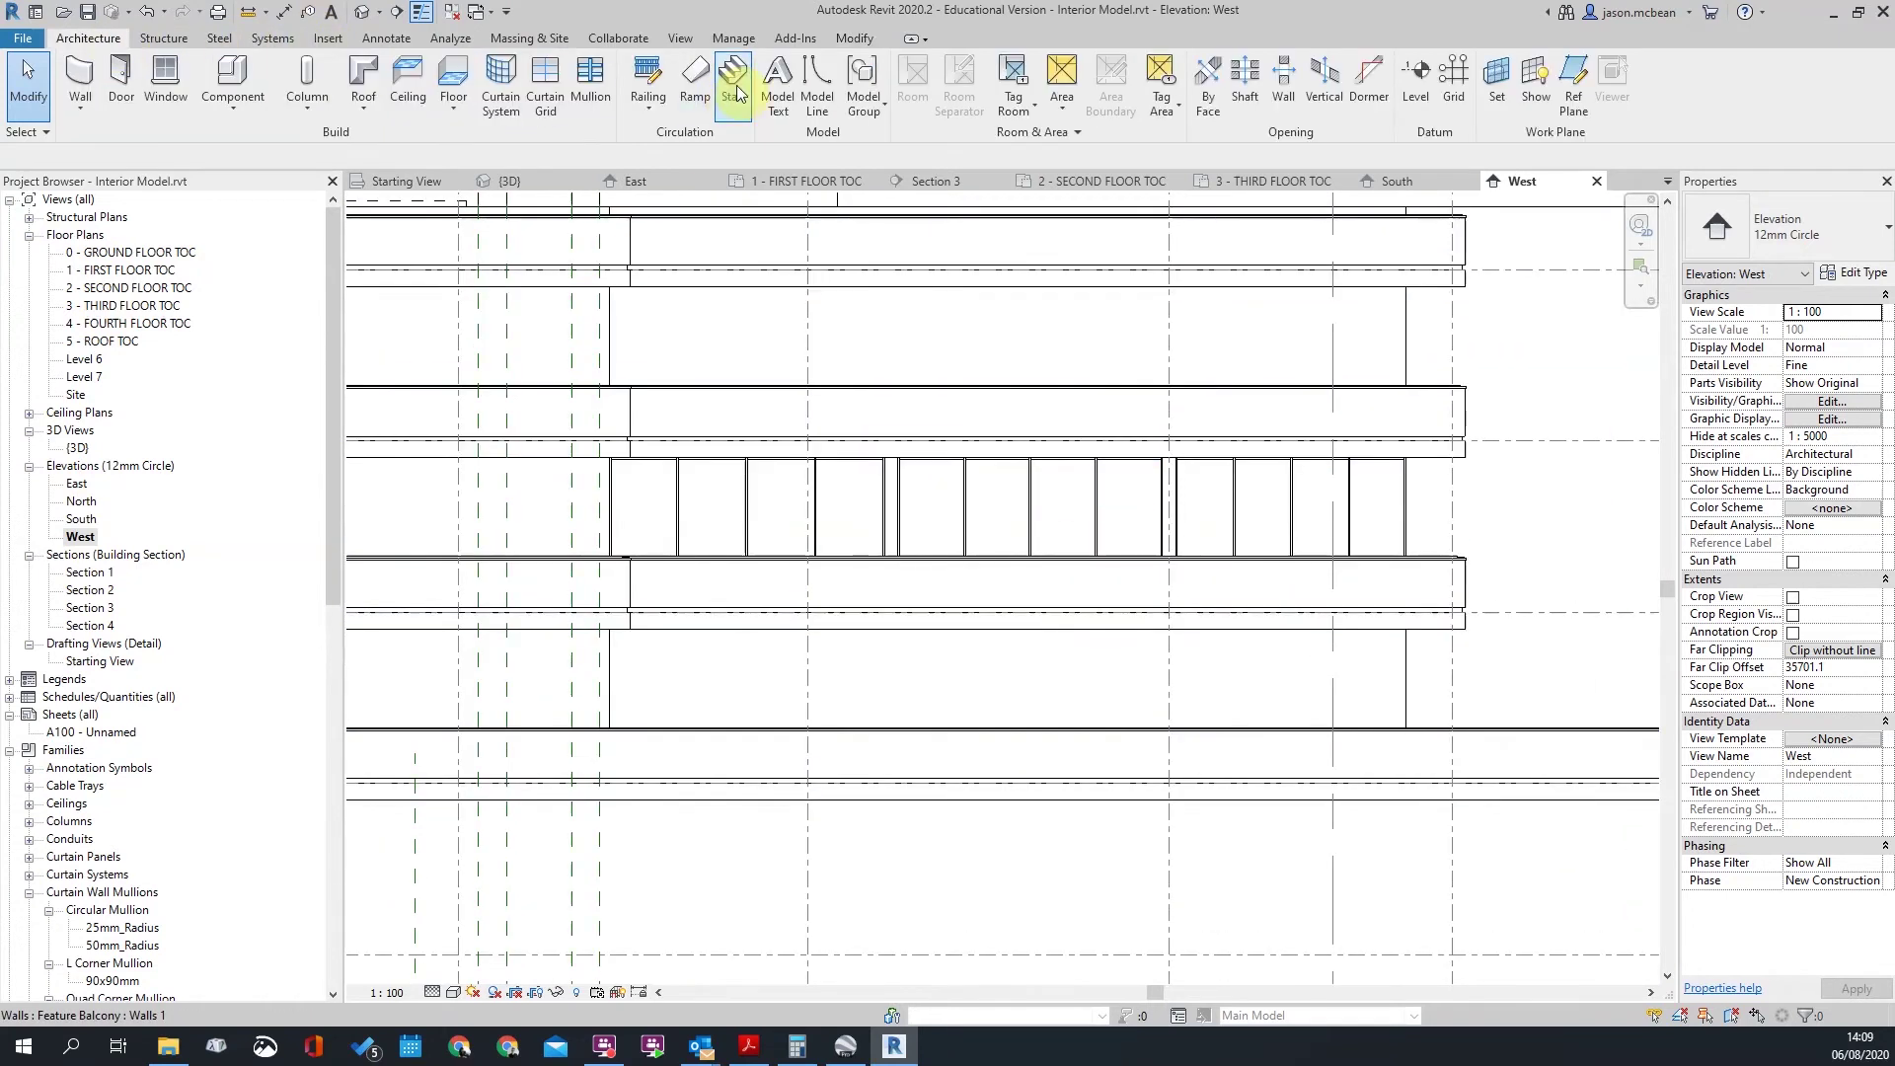
pyautogui.click(539, 88)
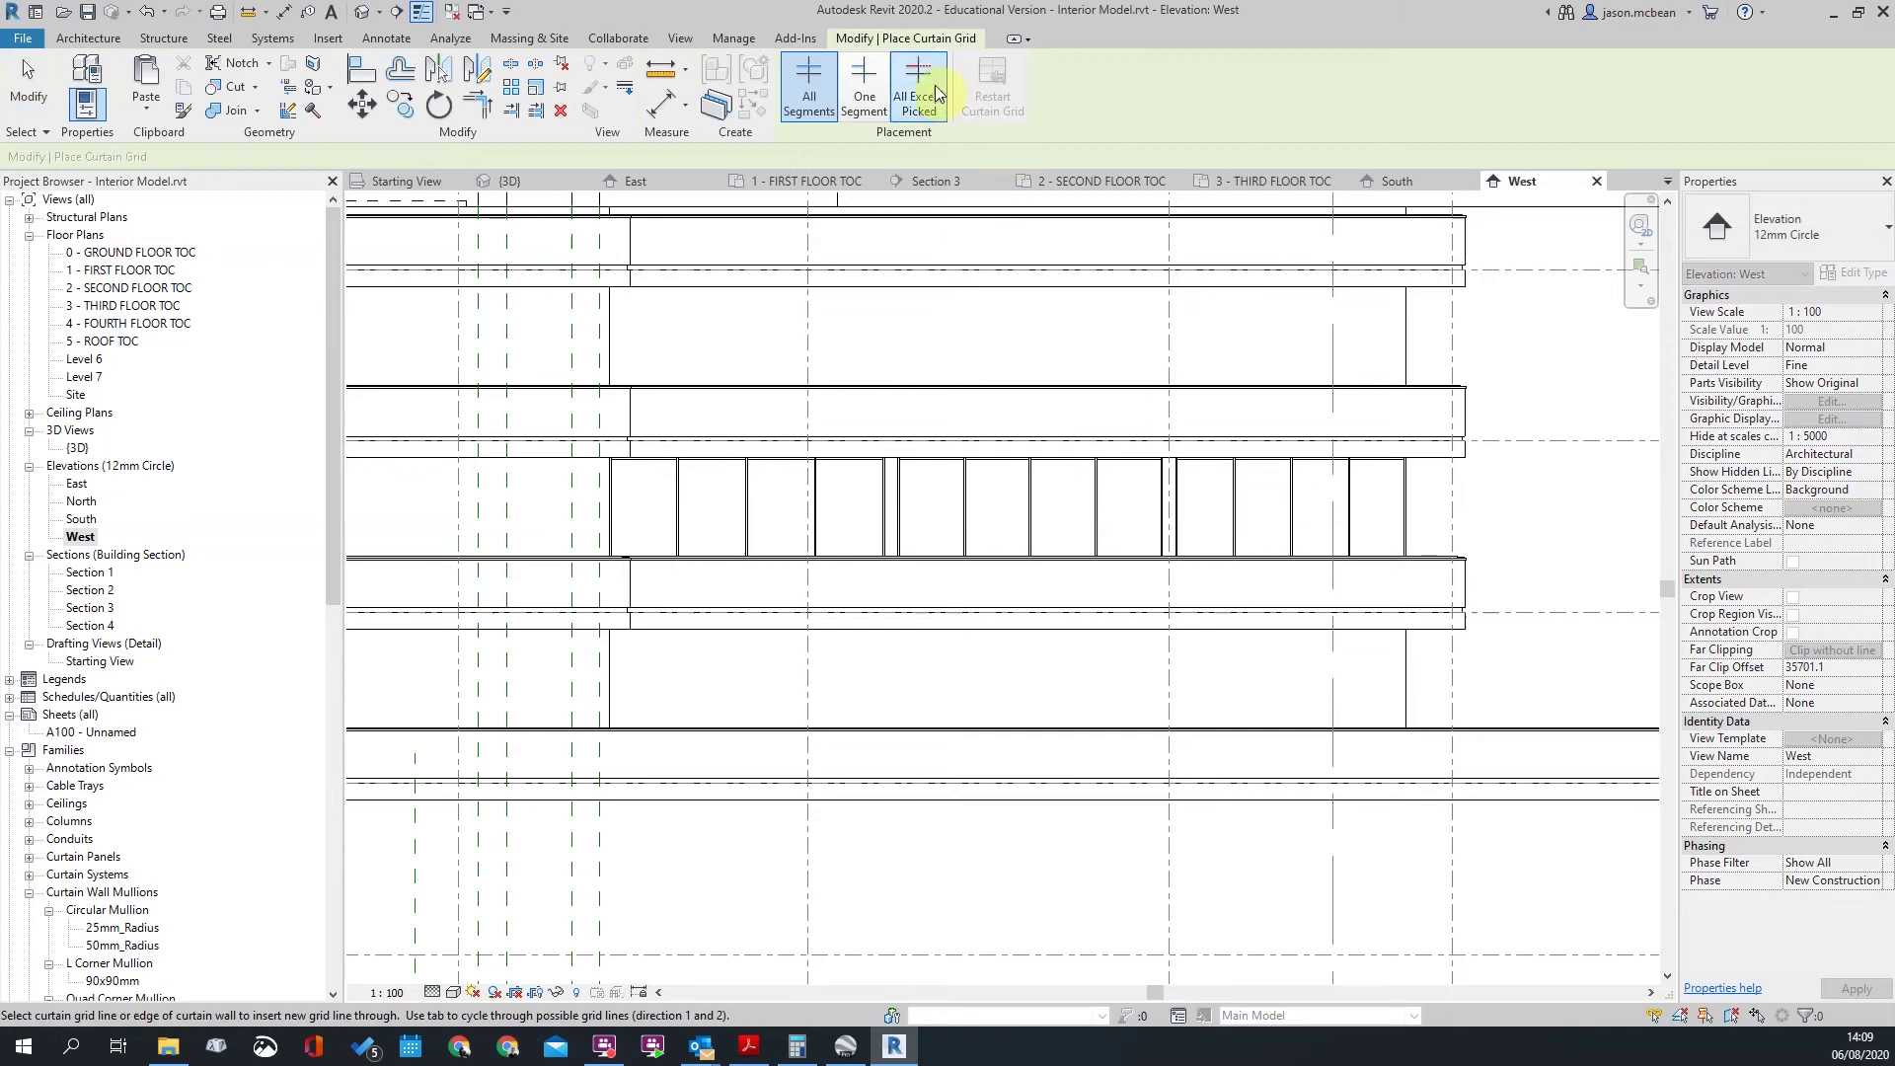
pyautogui.click(1190, 515)
pyautogui.scroll(2, 1204, 513)
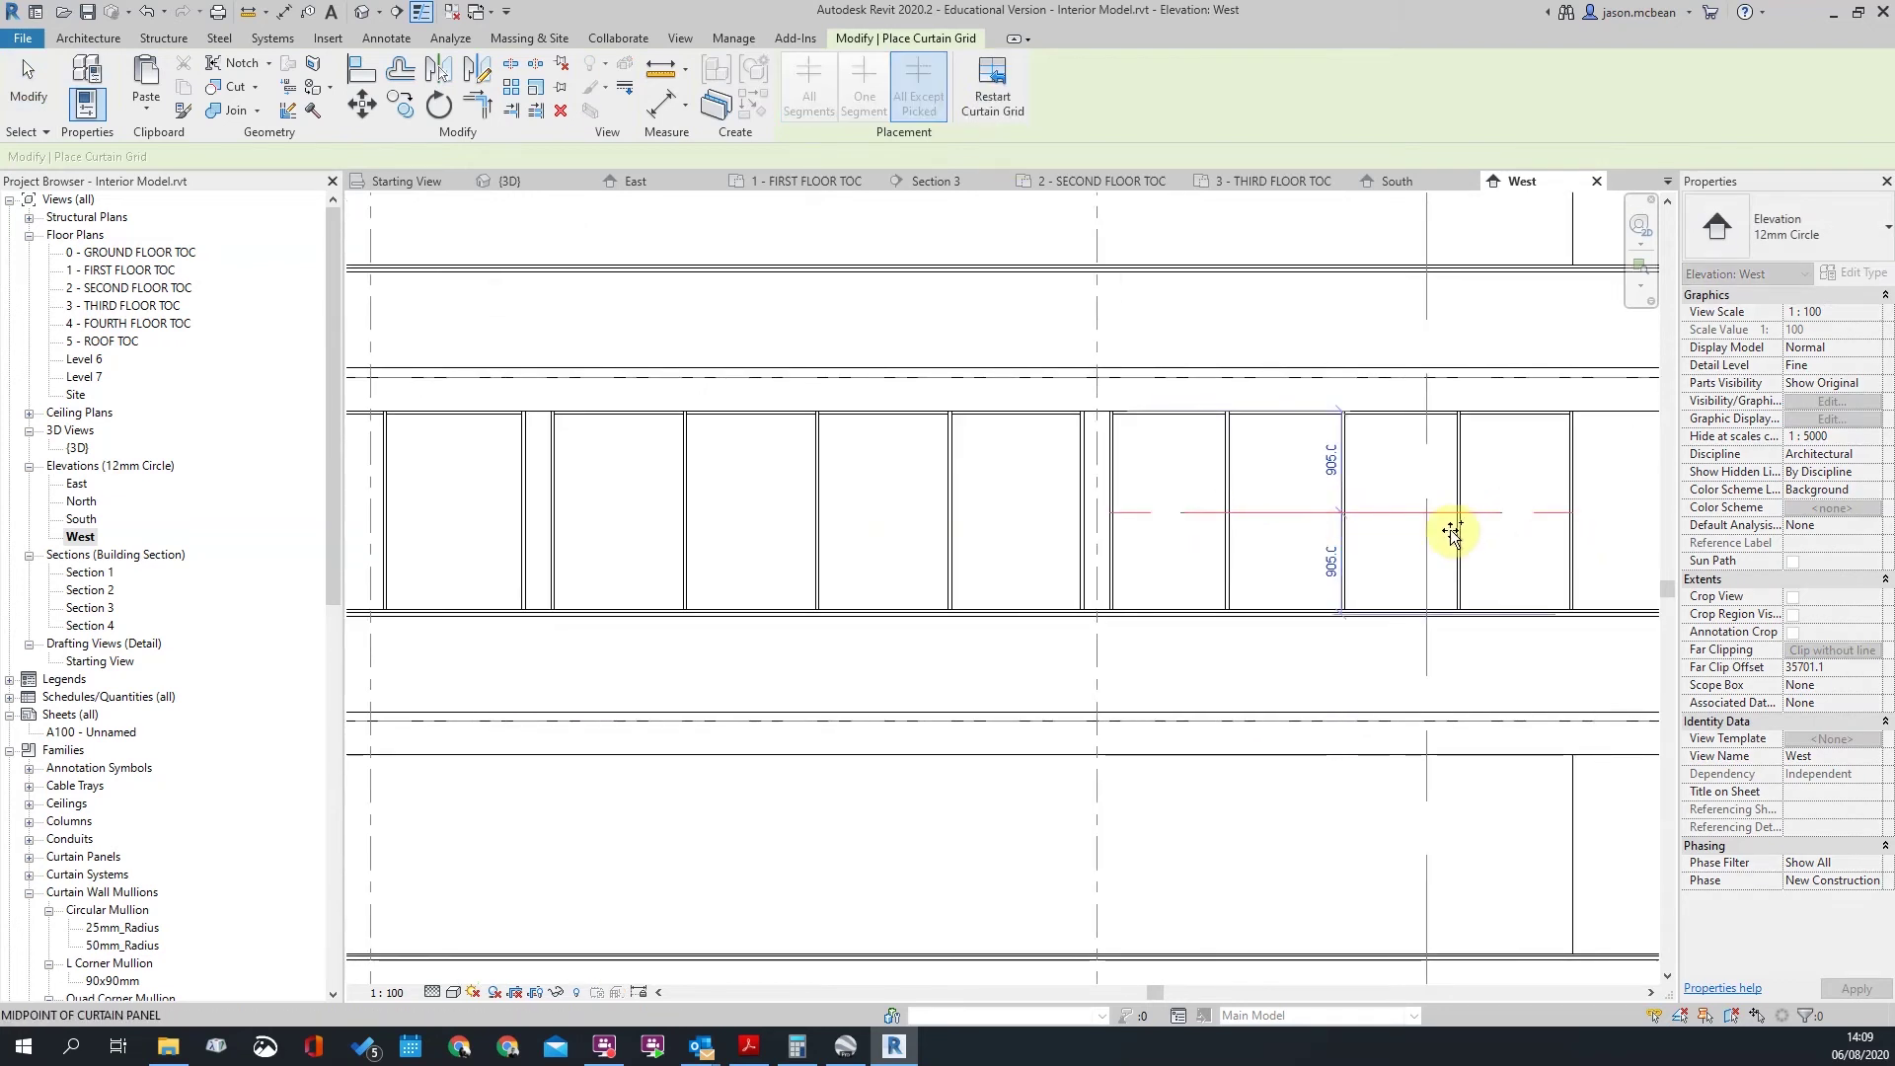
pyautogui.press('Escape')
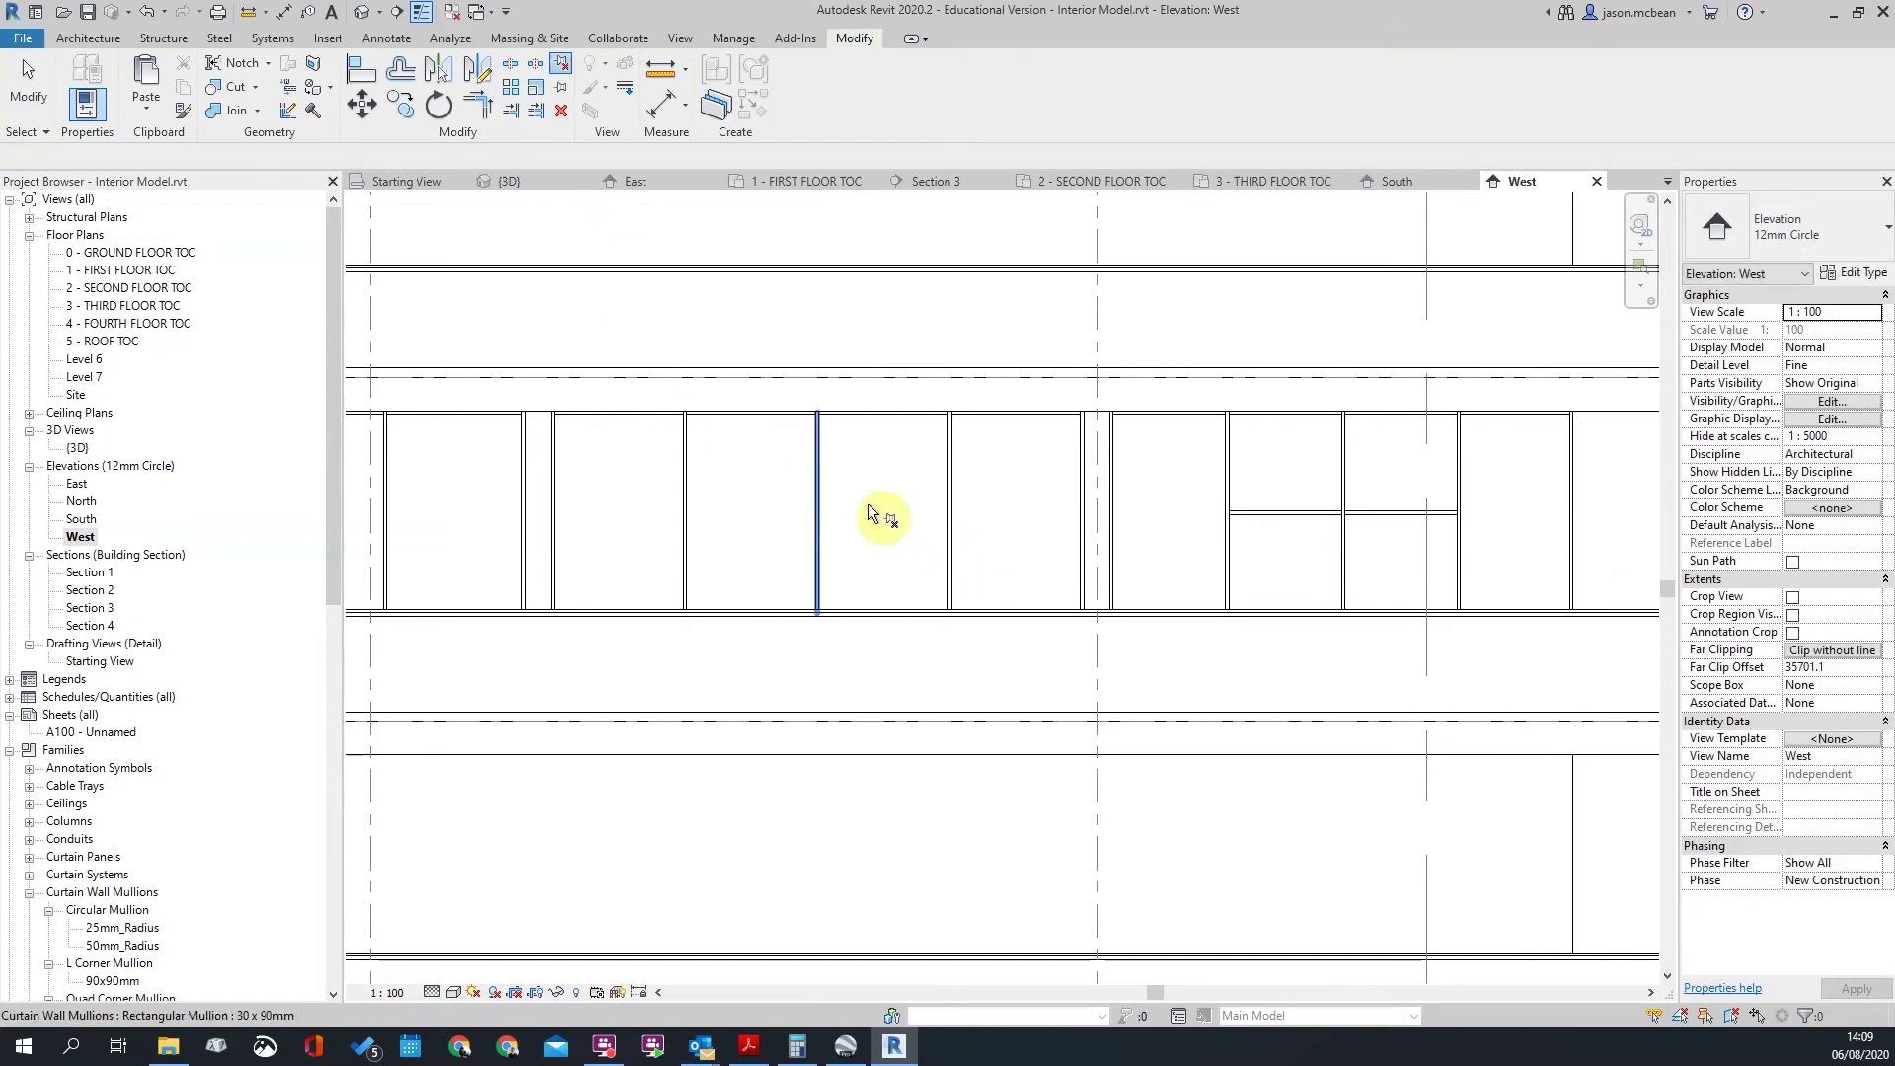
# Step: Add a midpoint horizontal grid to the middle third-floor curtain wall with All Except Picked, excluding the first and fourth panels
pyautogui.scroll(-2, 878, 512)
pyautogui.click(69, 37)
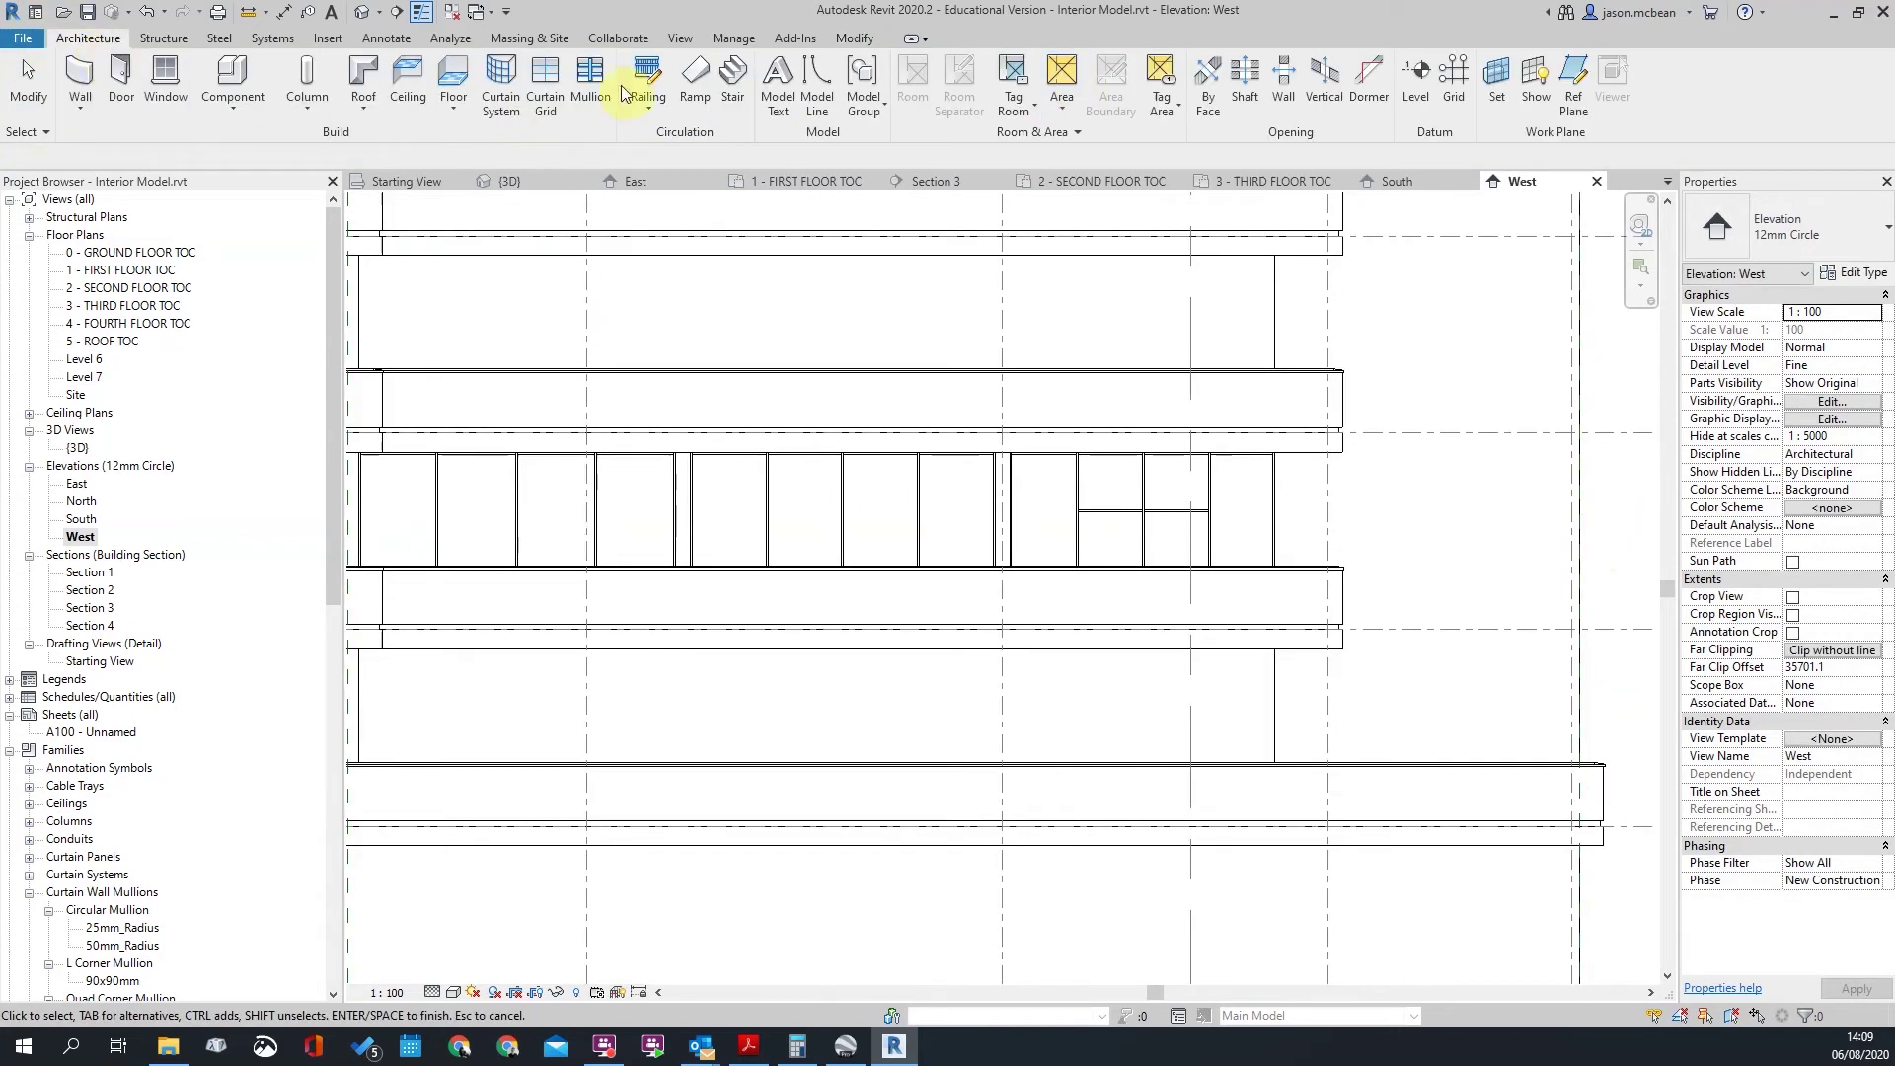
pyautogui.click(557, 84)
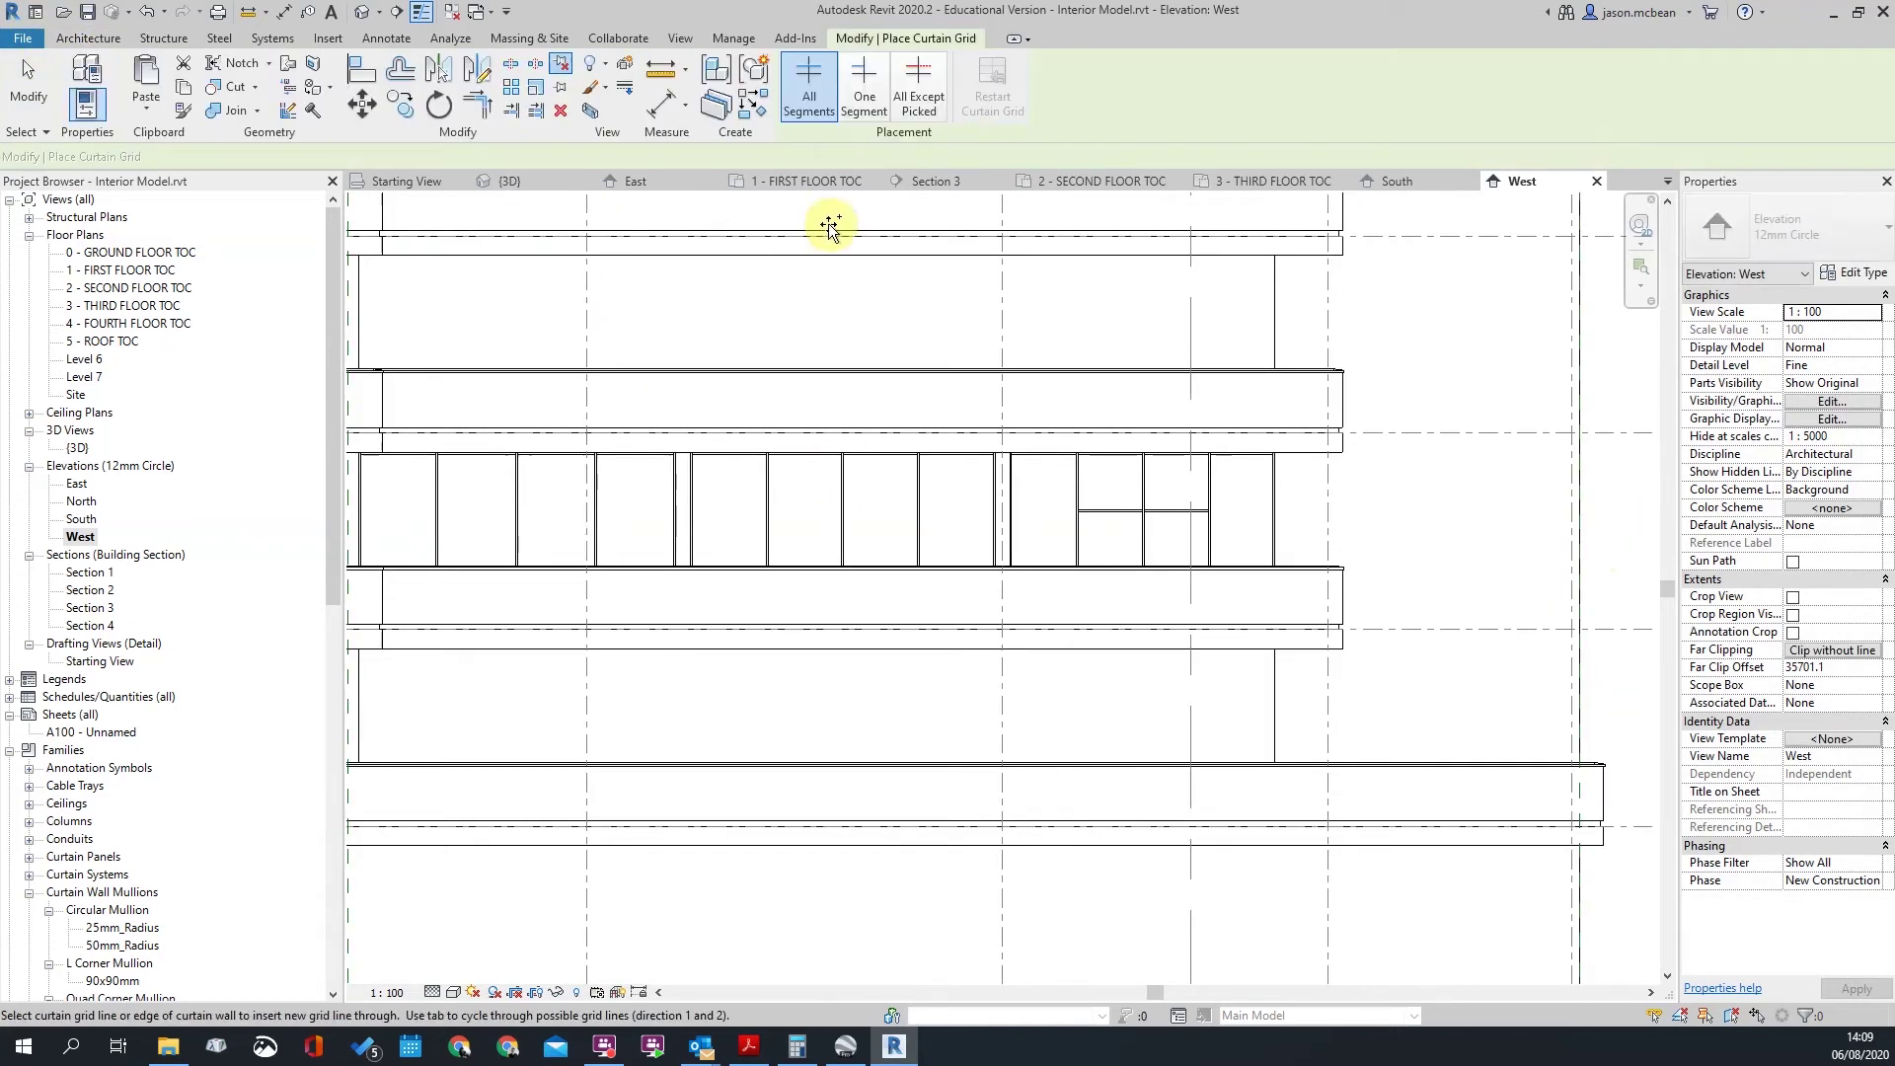
pyautogui.click(728, 511)
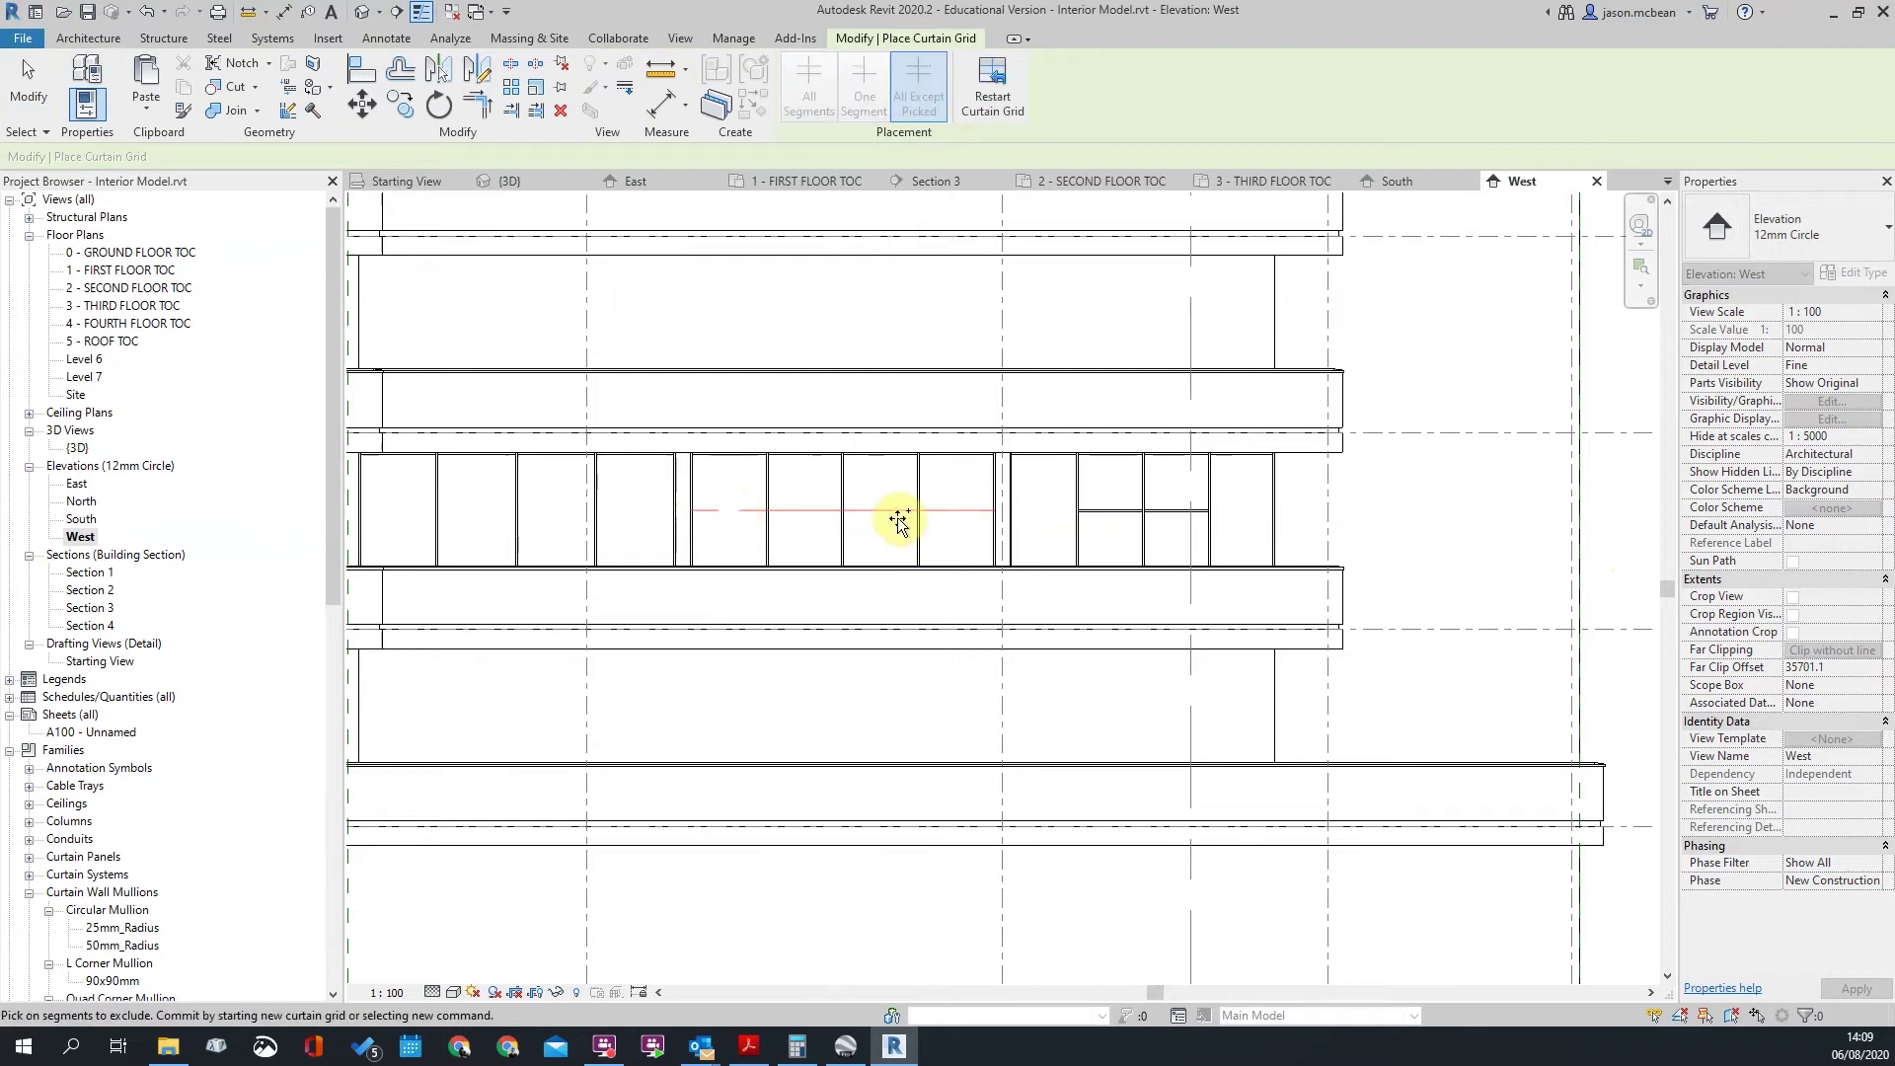
pyautogui.click(934, 509)
pyautogui.press('u')
pyautogui.press('p')
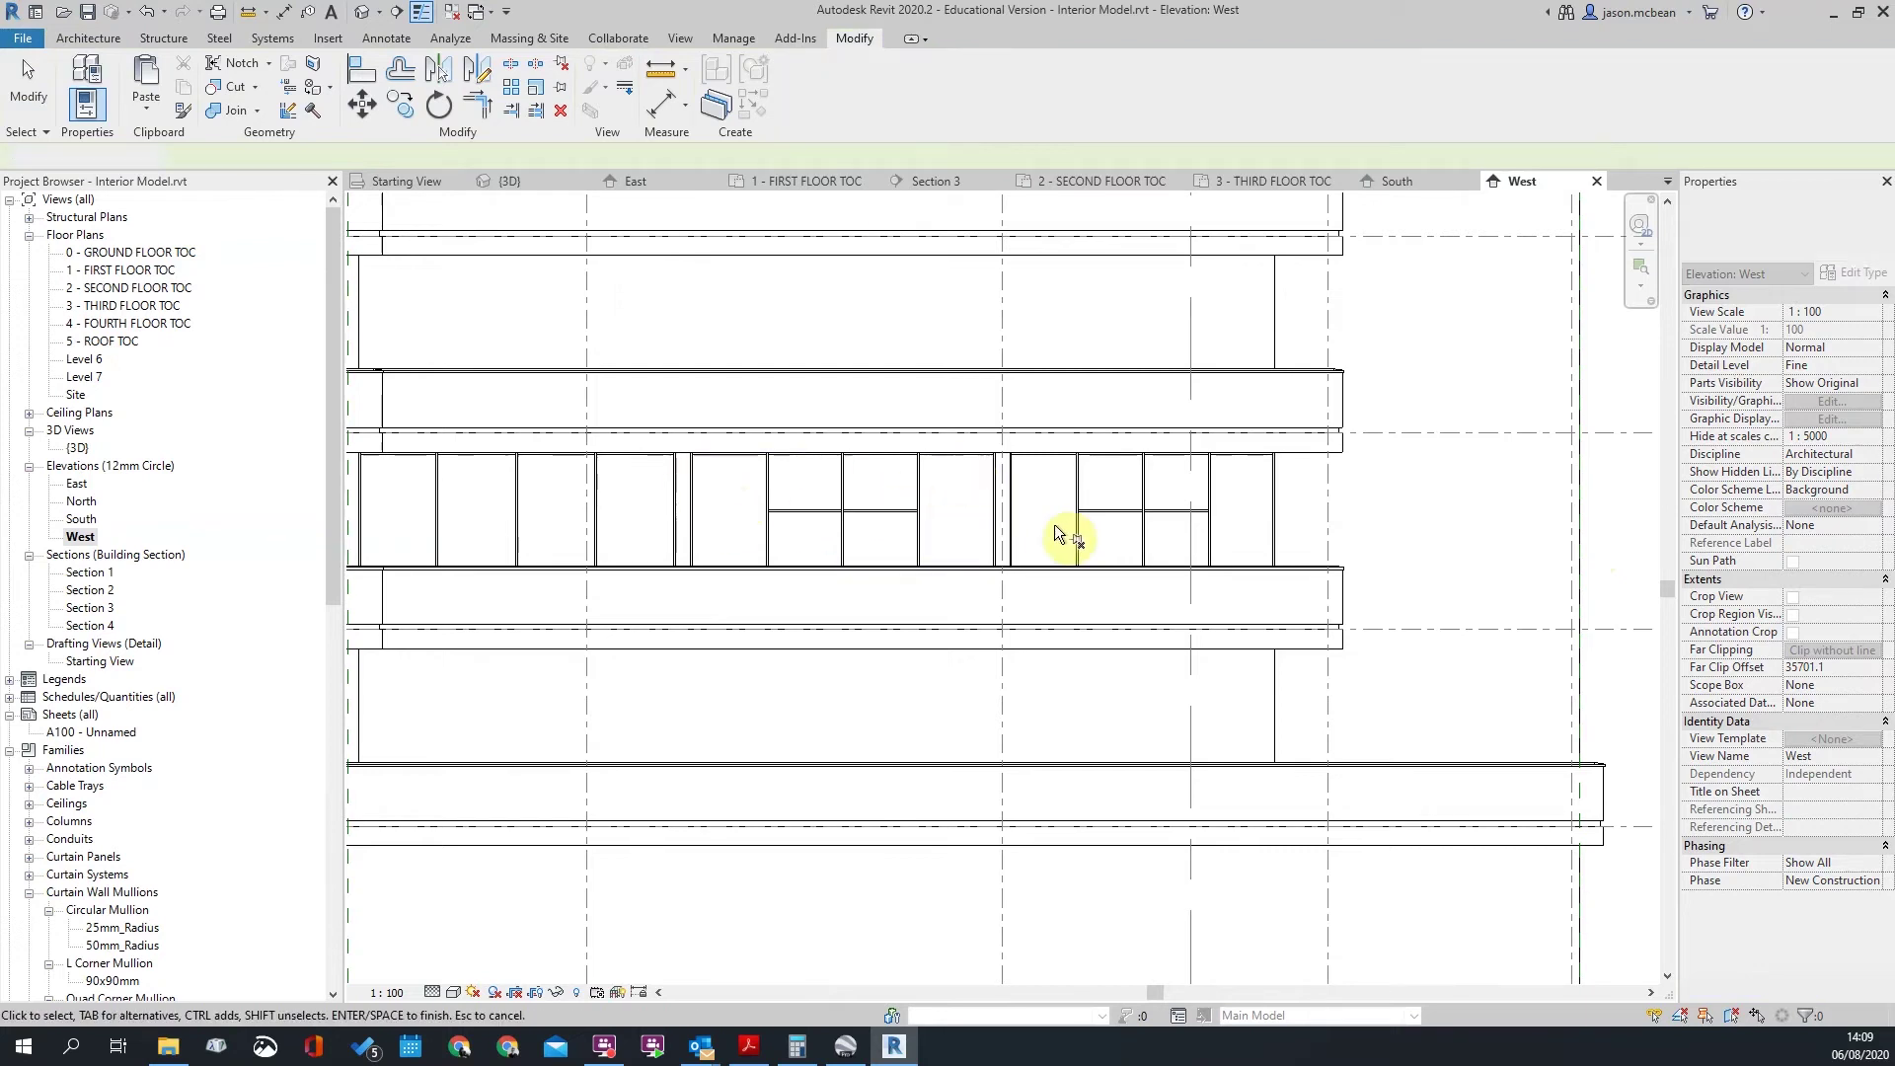
# Step: Add a midpoint horizontal grid to the left-hand third-floor curtain wall with All Except Picked, excluding the first and fourth panels
pyautogui.scroll(-2, 1052, 525)
pyautogui.scroll(2, 681, 538)
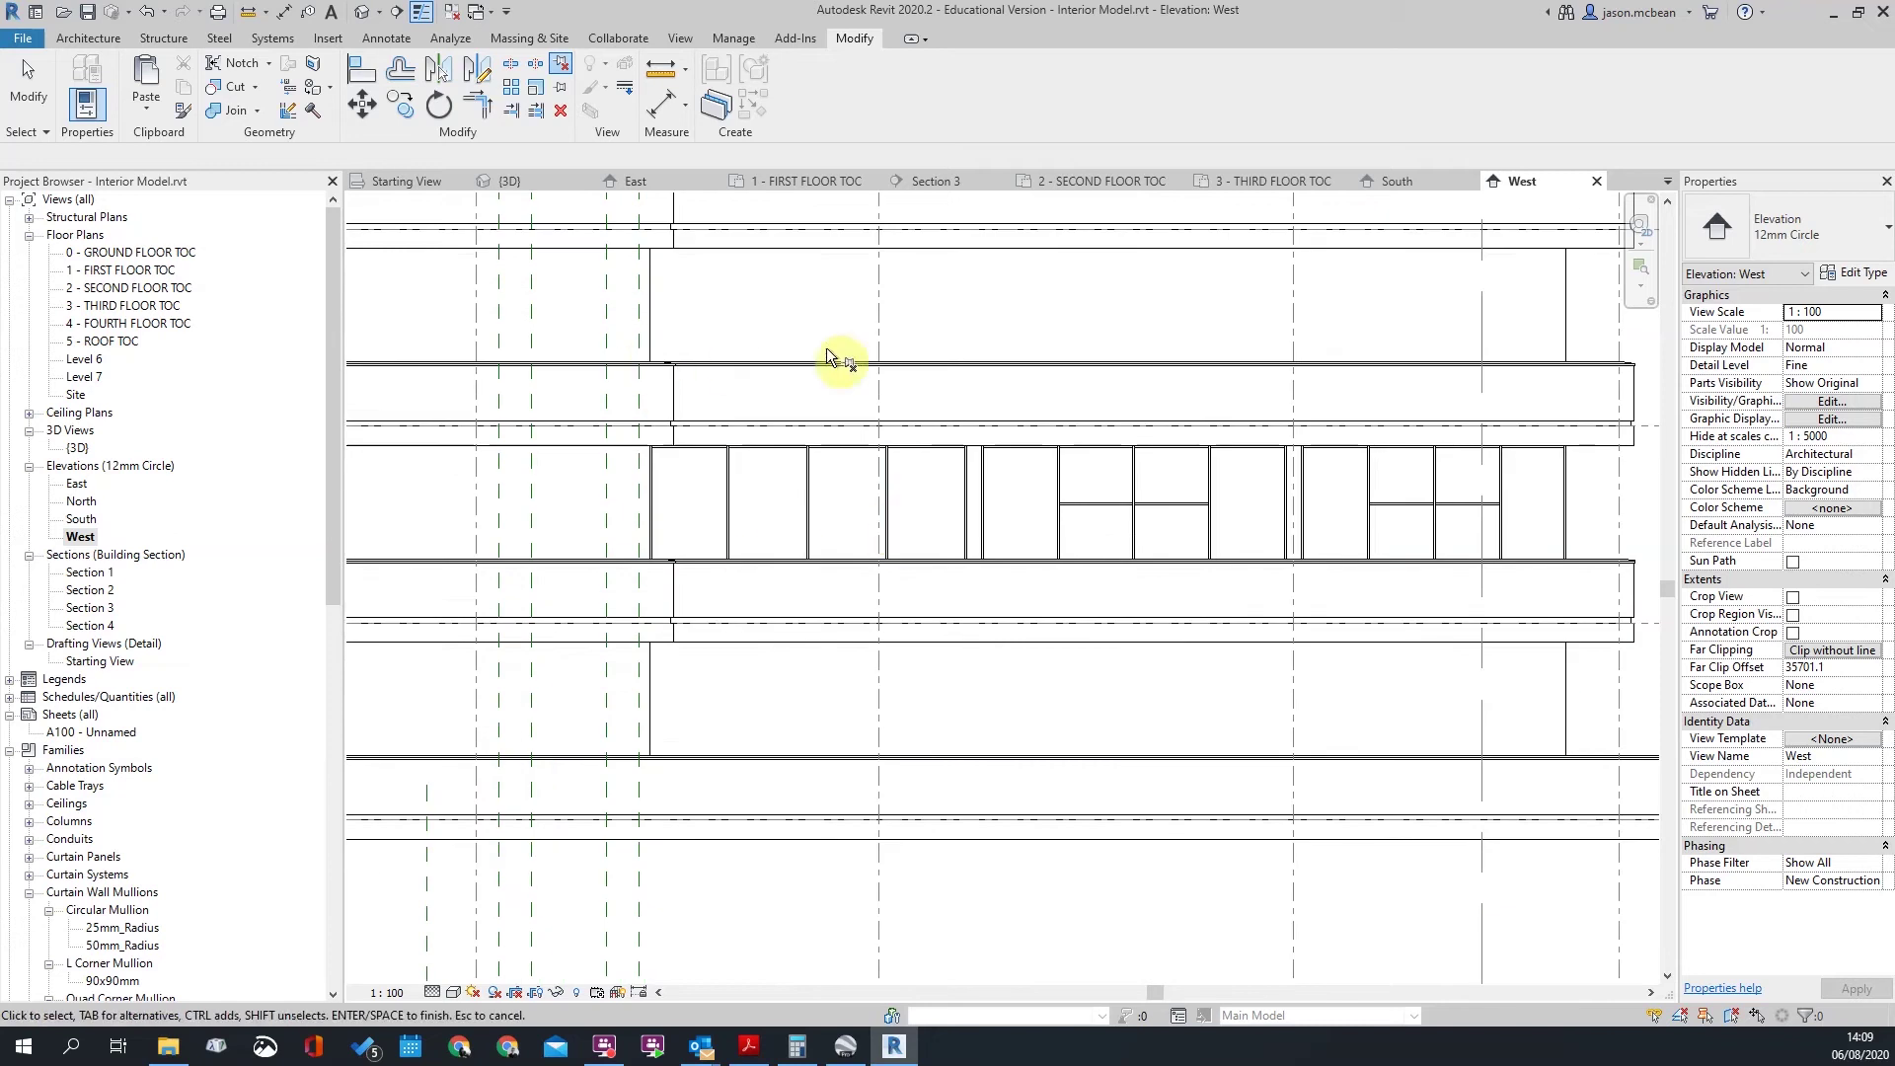
pyautogui.click(88, 37)
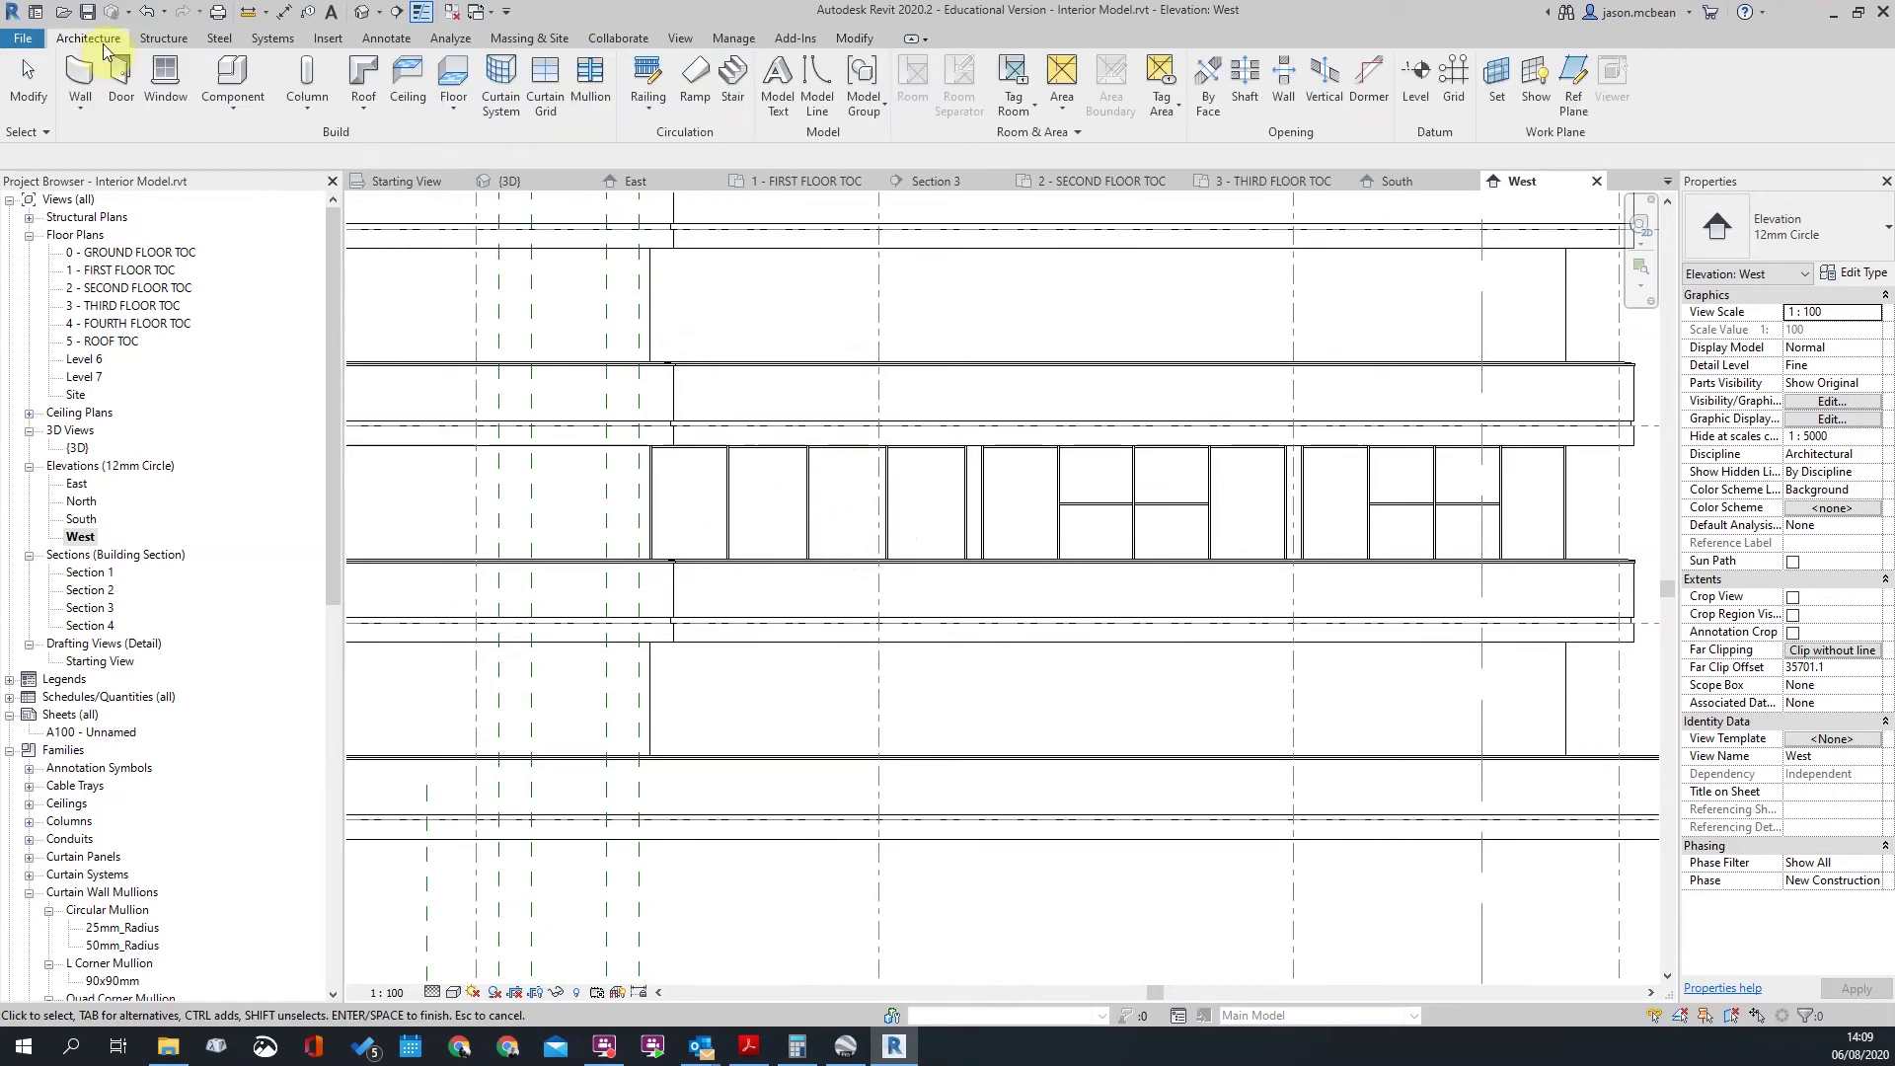
pyautogui.click(548, 89)
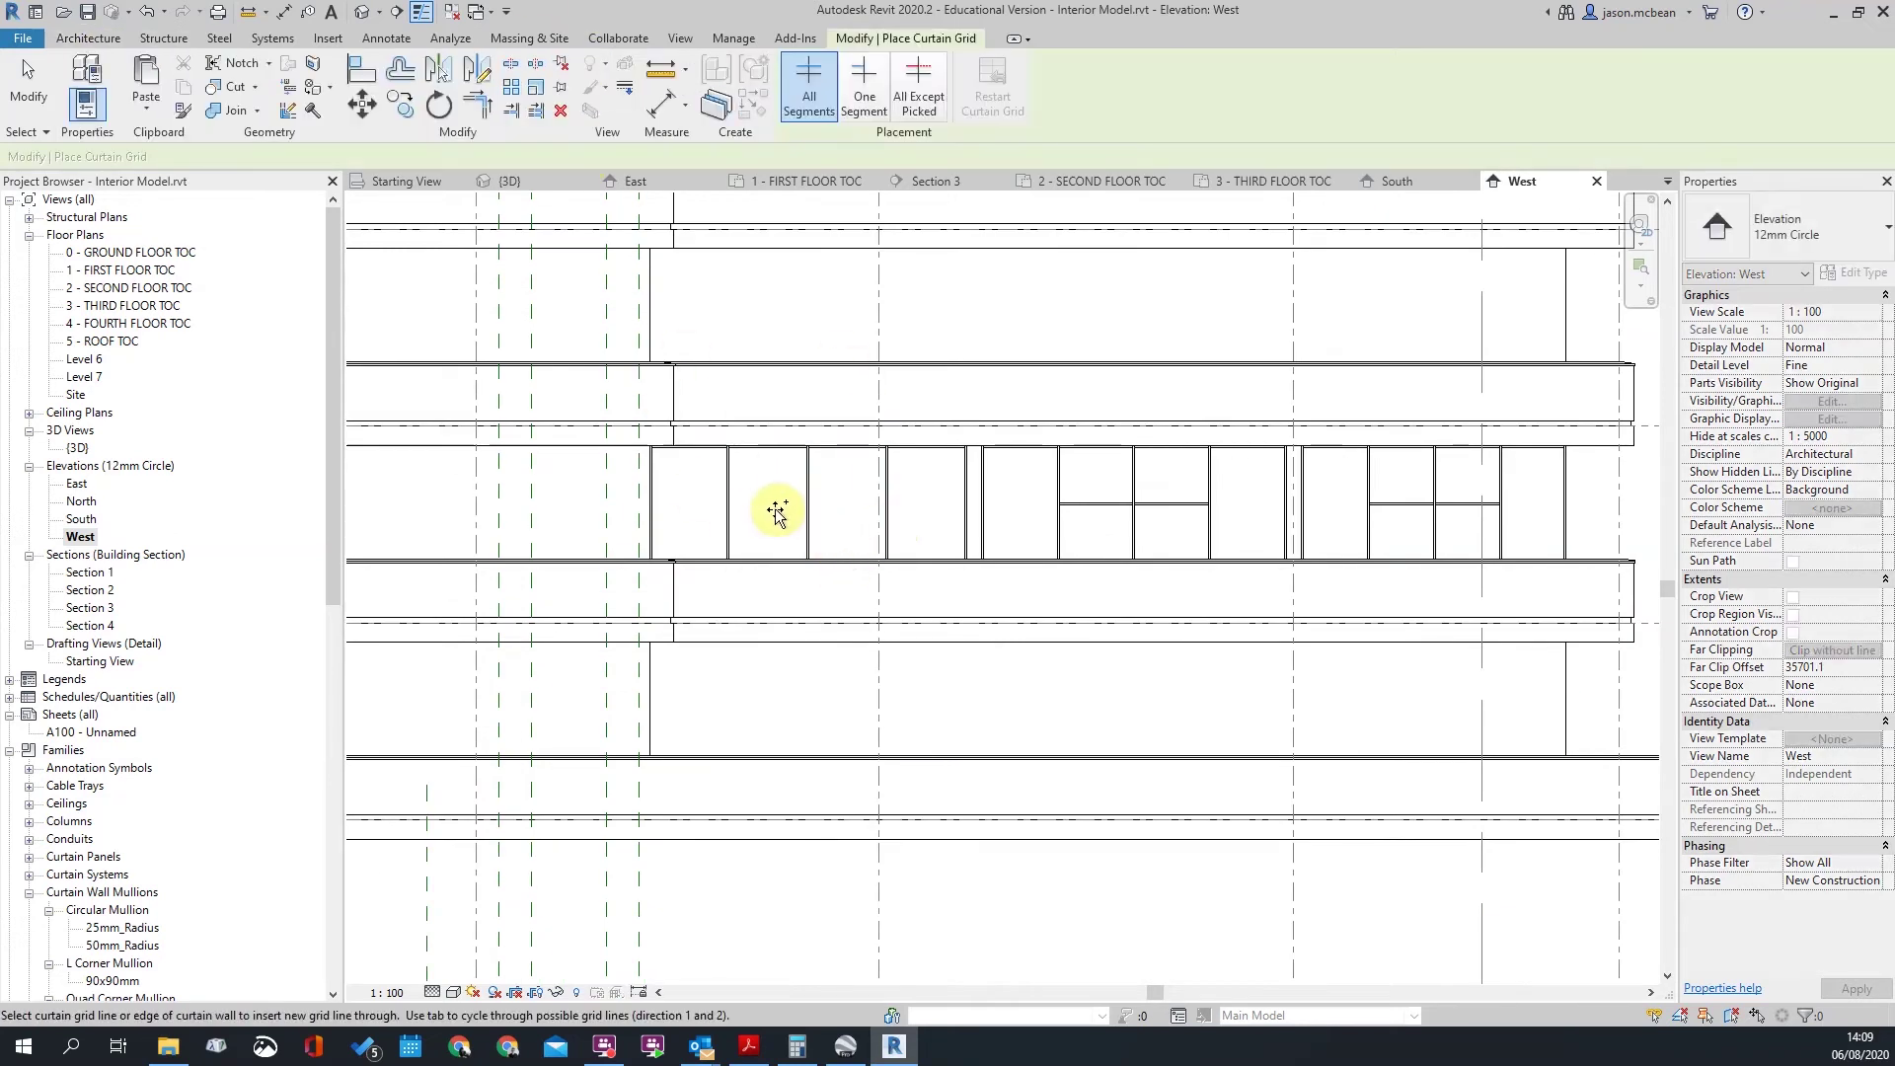
pyautogui.click(918, 88)
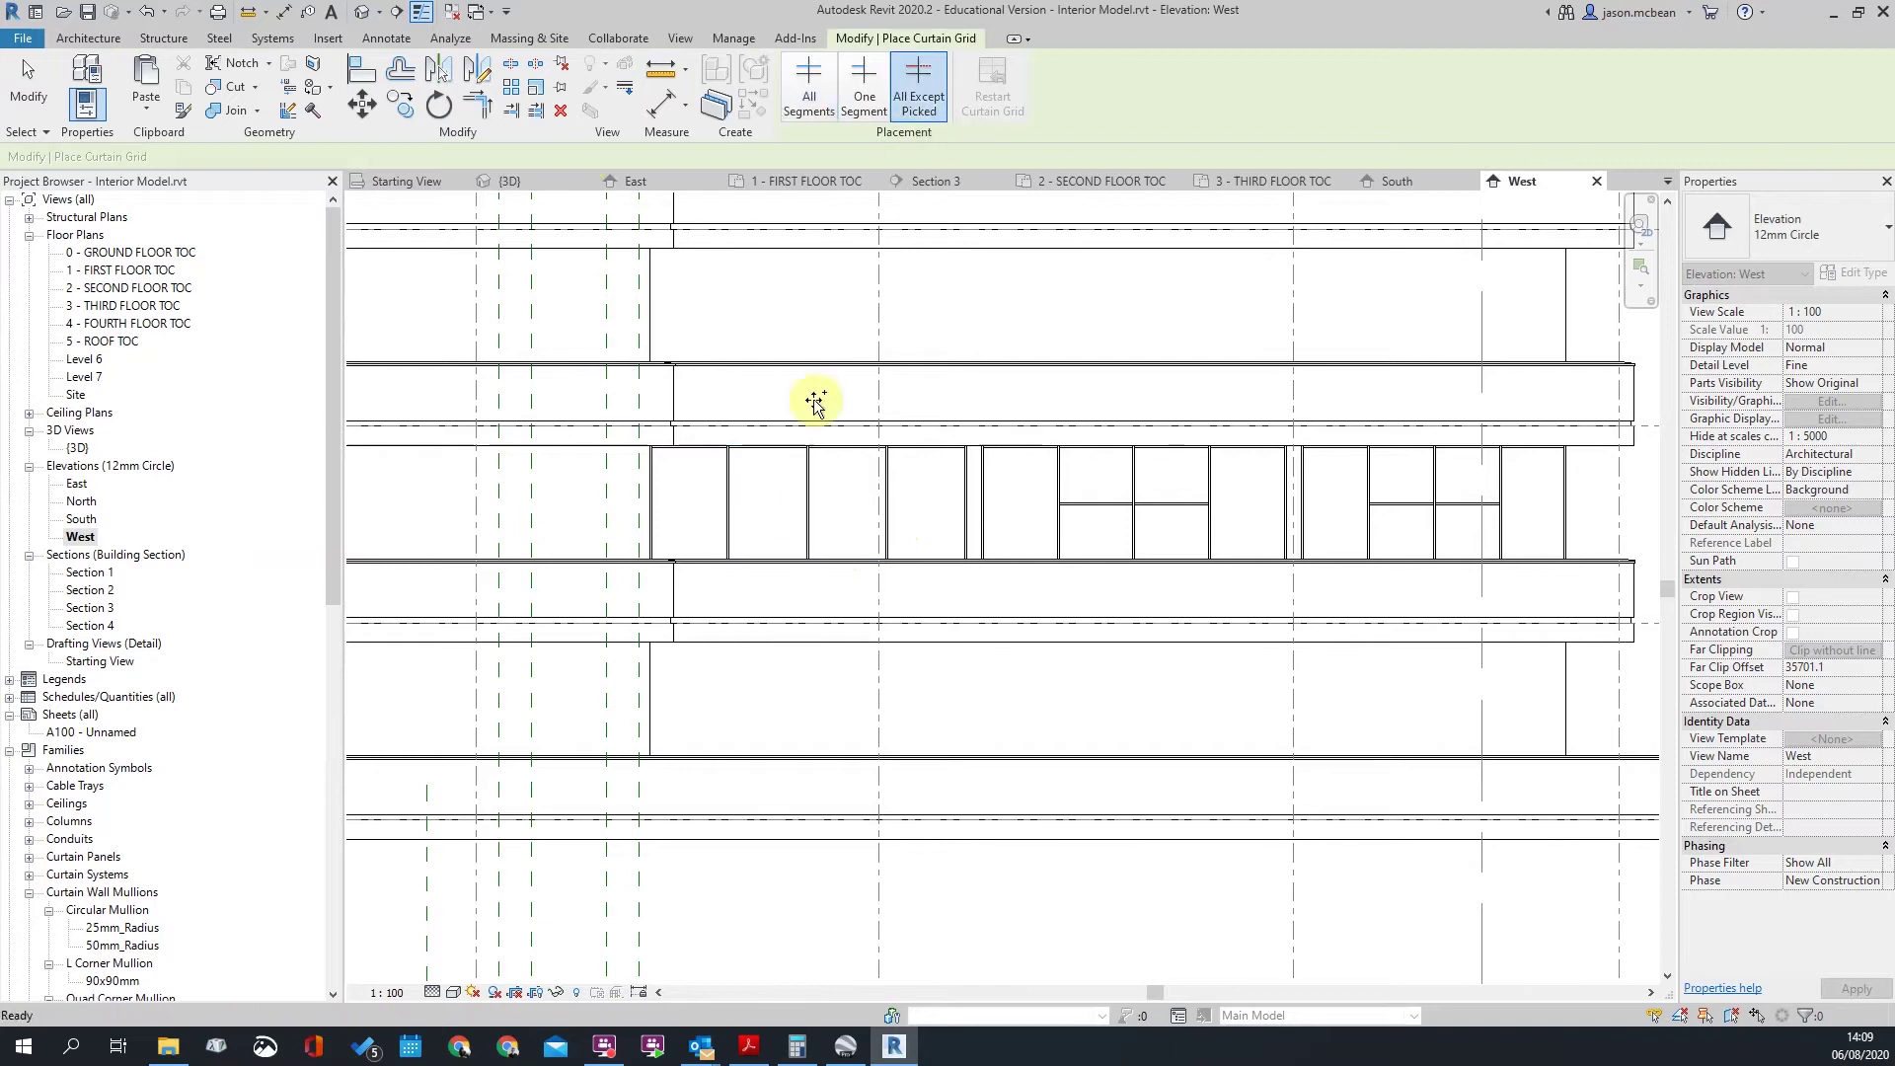
pyautogui.click(725, 502)
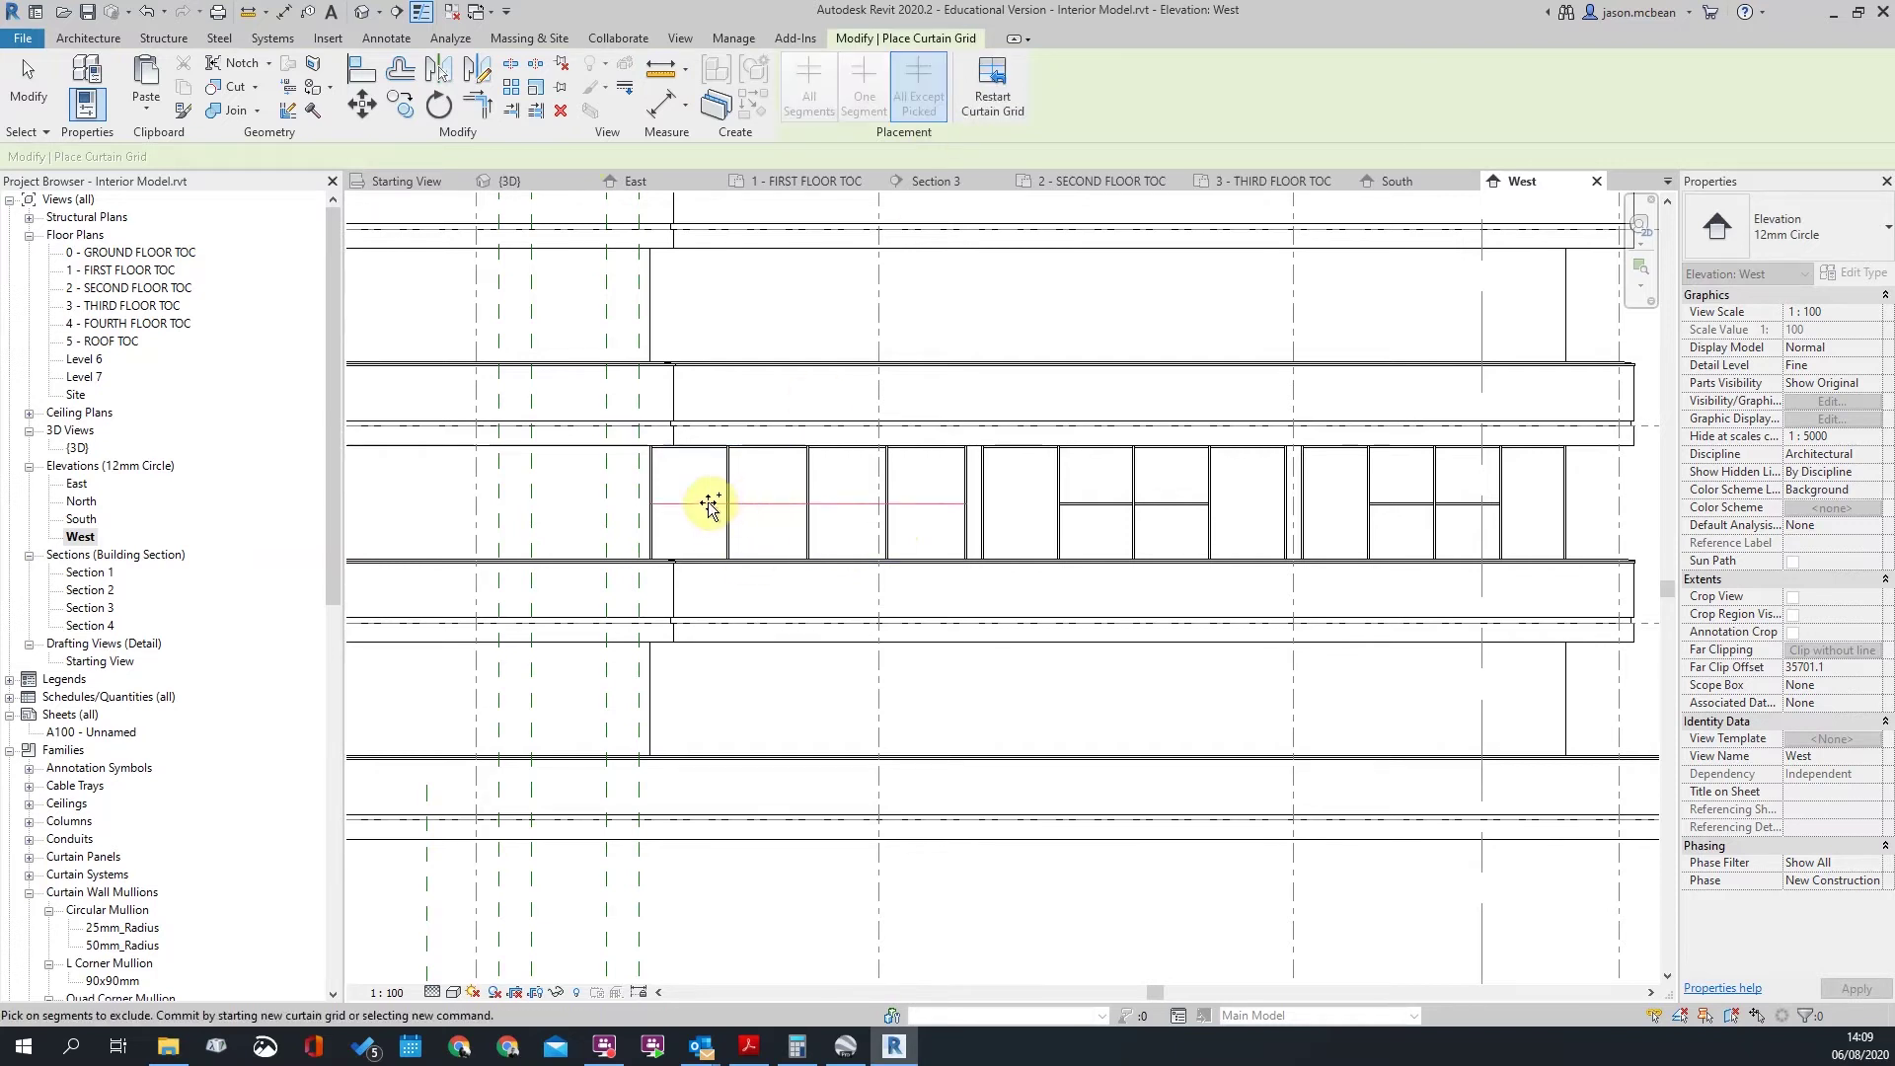
pyautogui.click(914, 503)
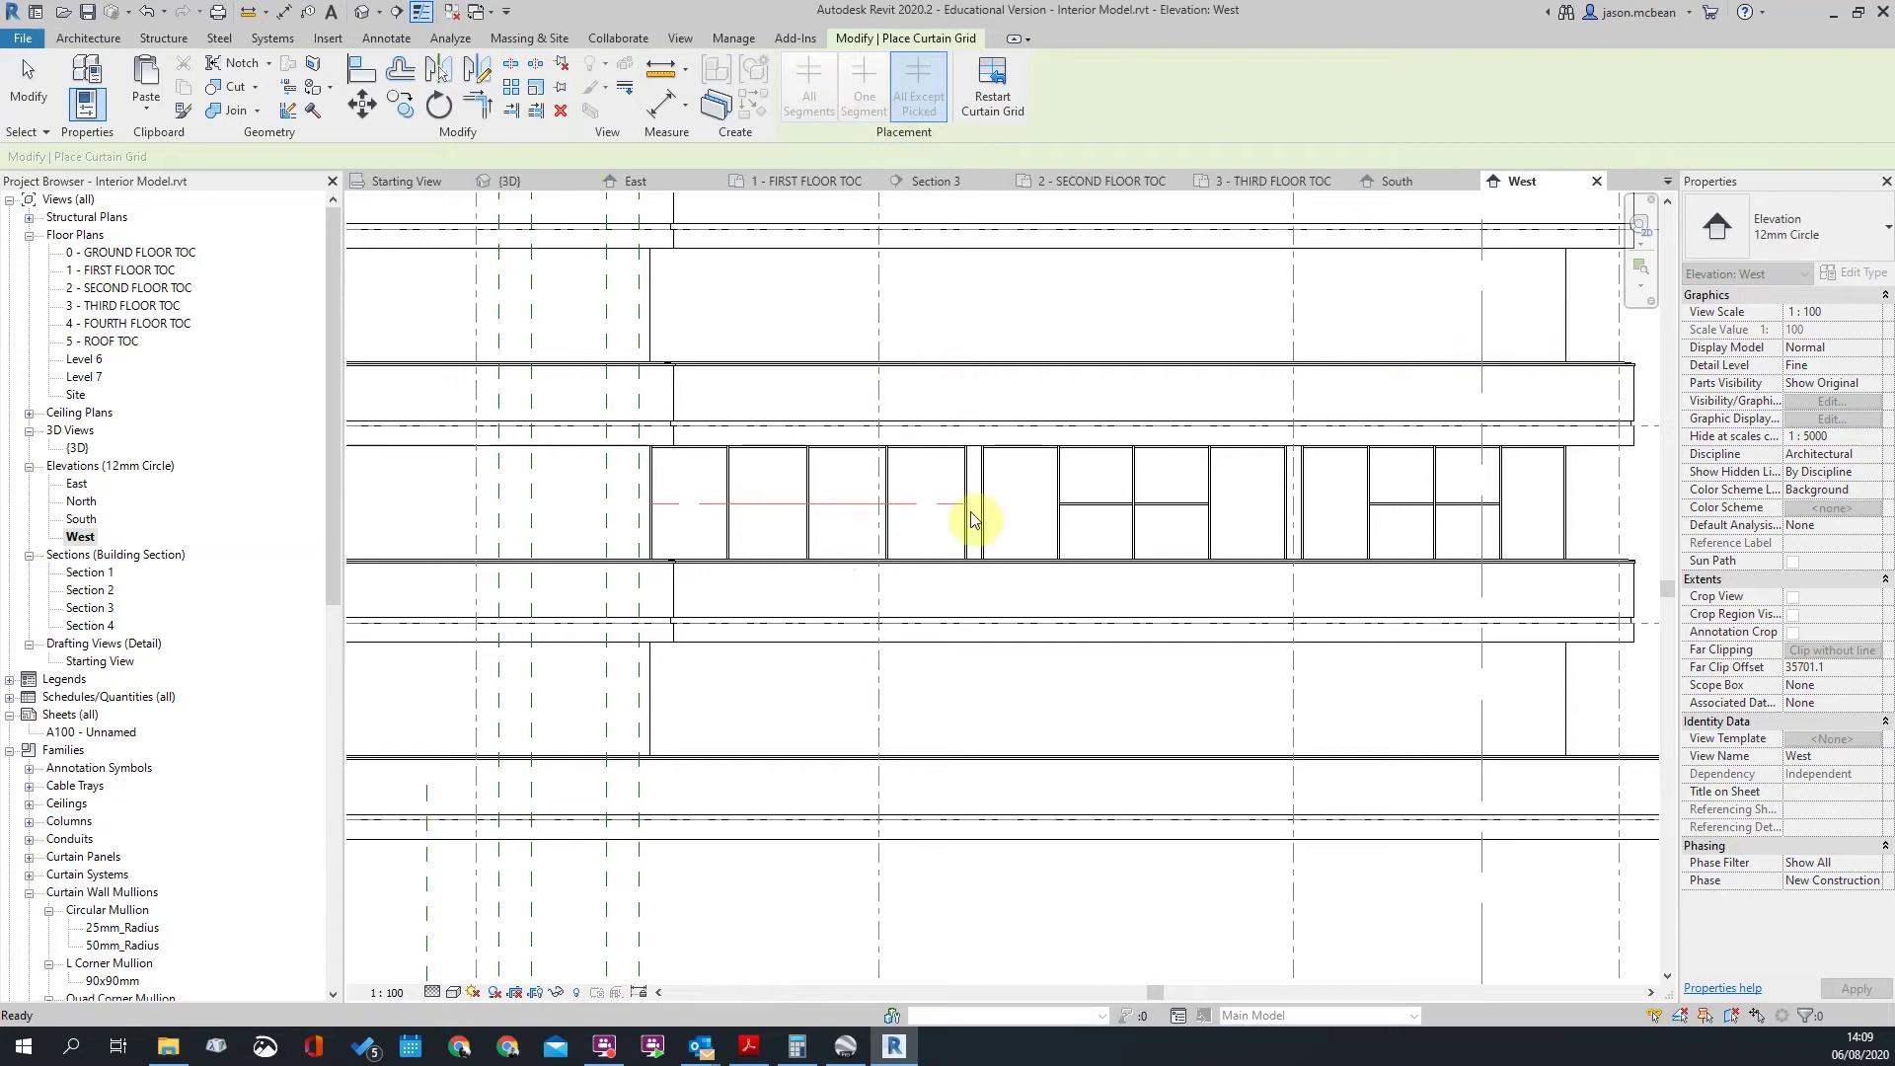
pyautogui.press('Escape')
# Step: Select the upper panels above the new horizontal grids in all three third-floor curtain walls of the West elevation
pyautogui.moveTo(708, 314); pyautogui.dragTo(894, 532)
pyautogui.keyDown('ctrl'); pyautogui.moveTo(1022, 310); pyautogui.dragTo(1226, 527); pyautogui.keyUp('ctrl')
pyautogui.keyDown('ctrl'); pyautogui.moveTo(1341, 298); pyautogui.dragTo(1573, 542); pyautogui.keyUp('ctrl')
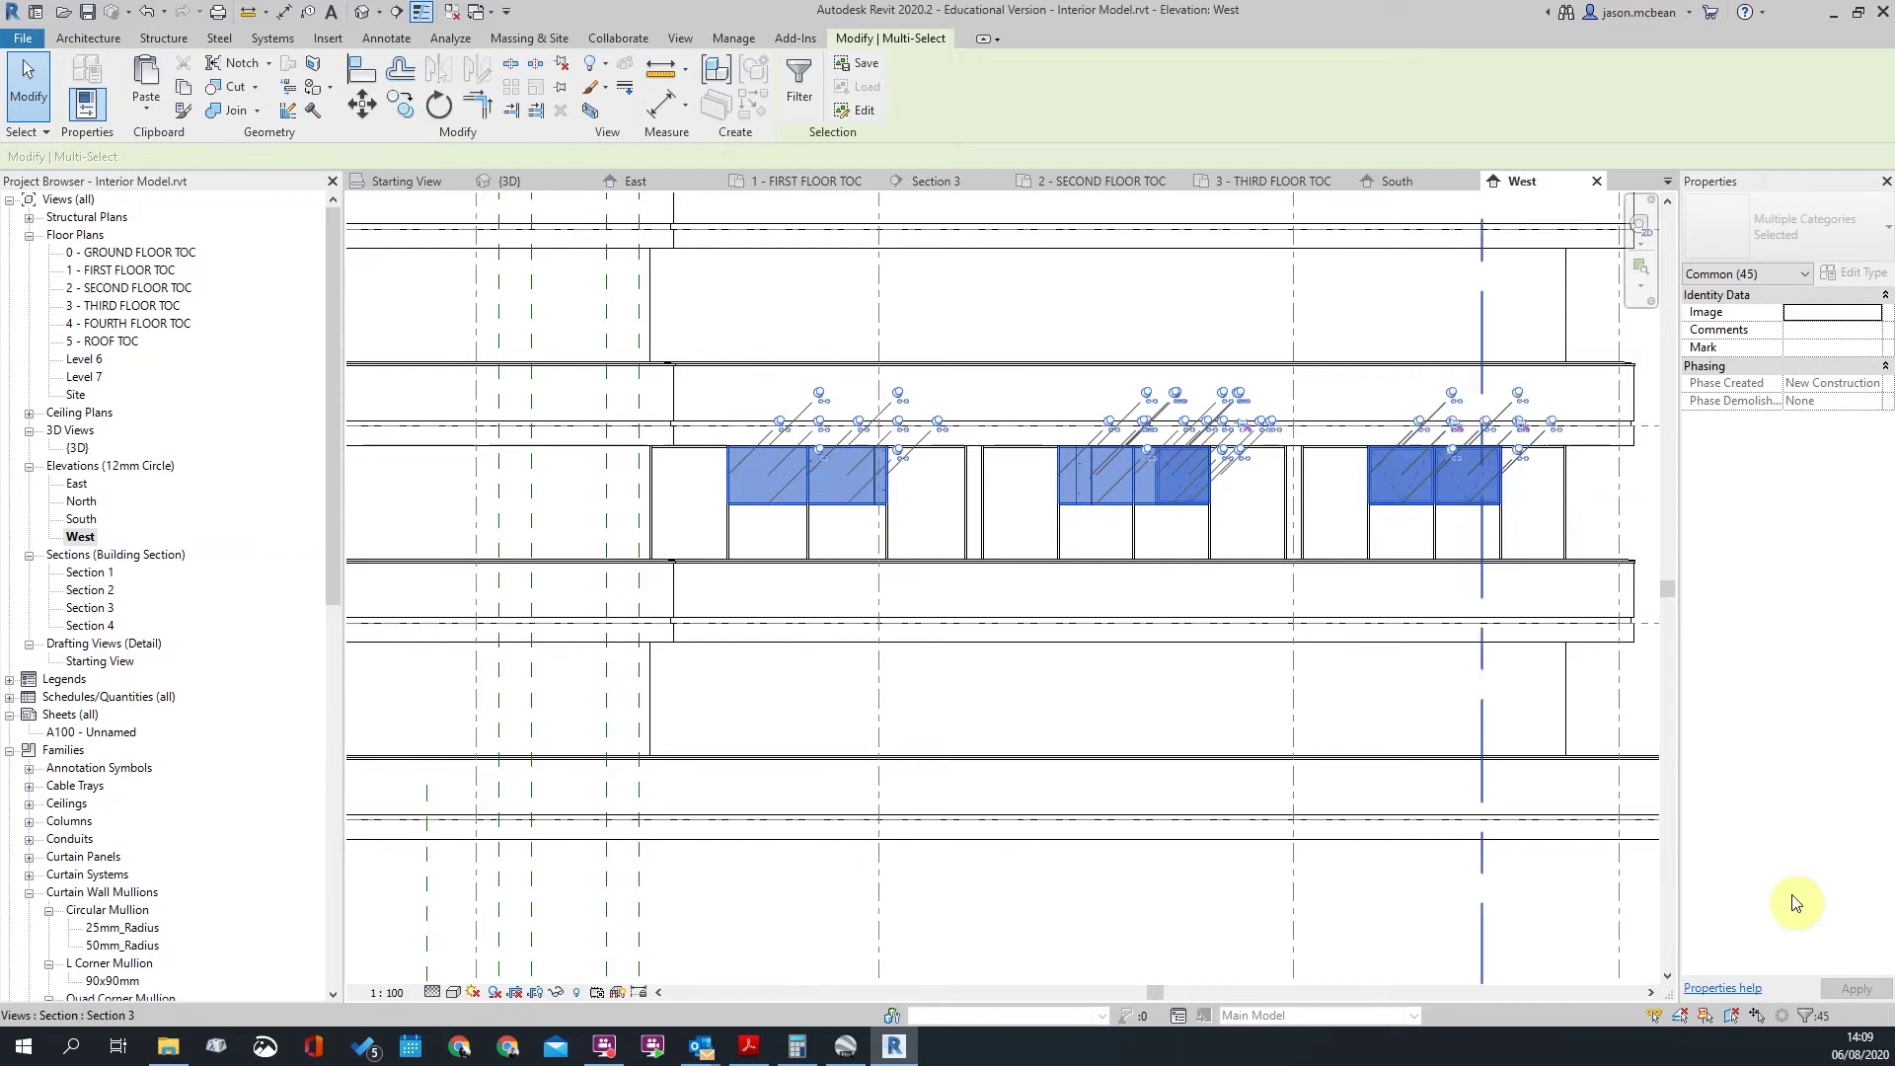
# Step: Filter the selection to curtain panels only and set their type to Windows_Curtain_Wall Metal_Aluminum-50_Thickness
pyautogui.click(1814, 1022)
pyautogui.click(1075, 428)
pyautogui.click(912, 671)
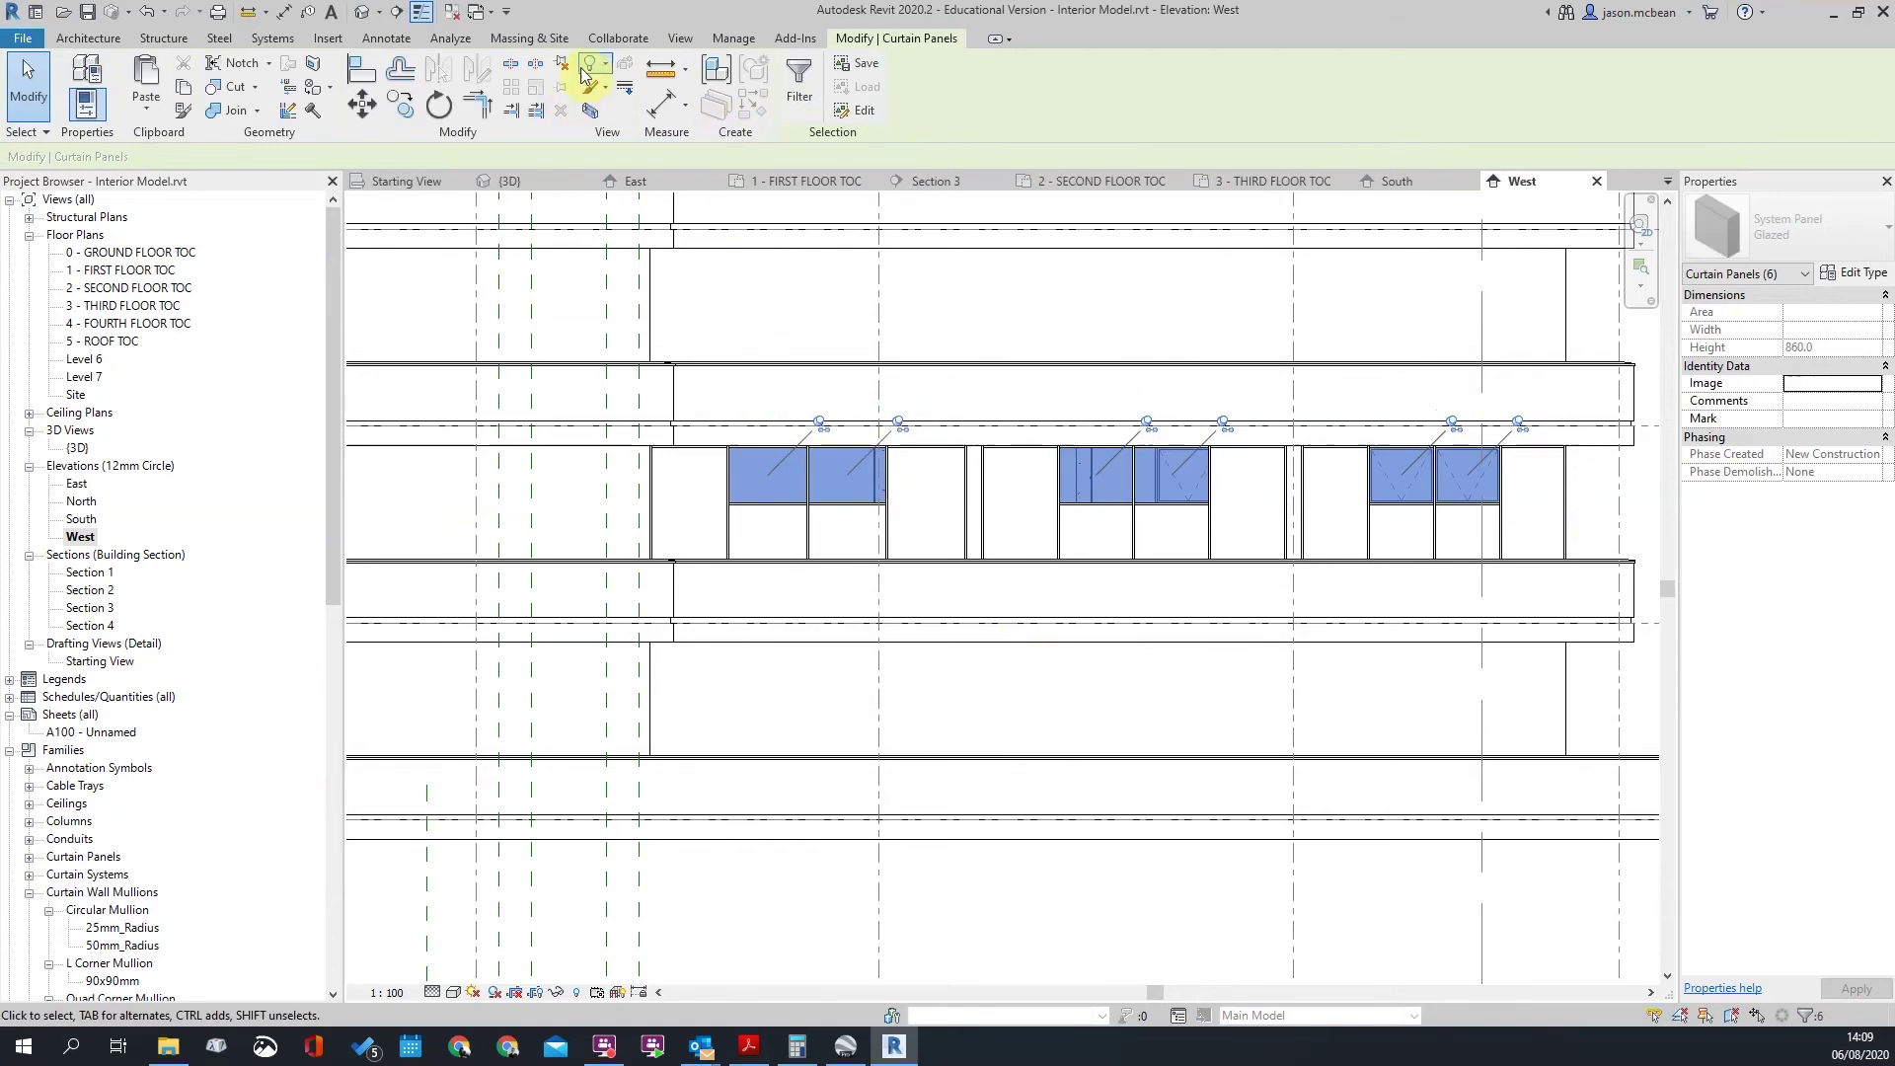
pyautogui.click(1781, 229)
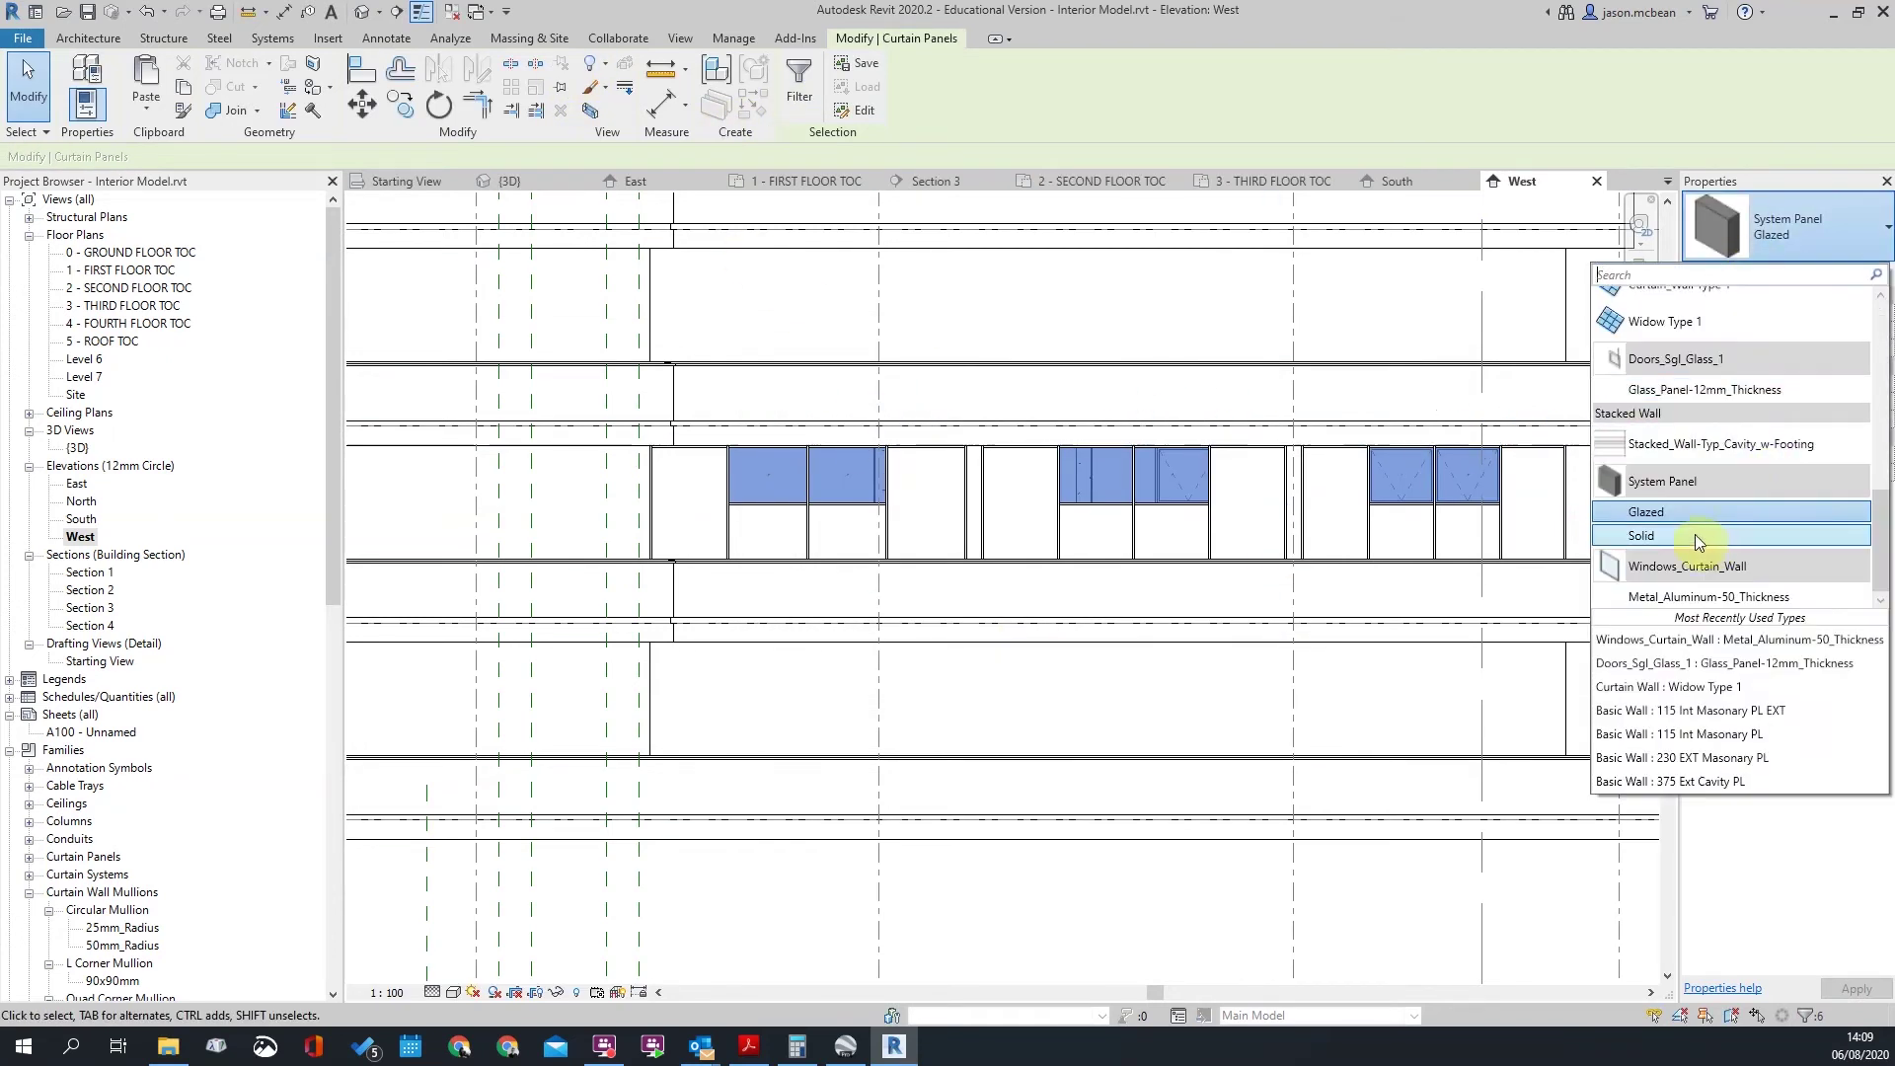
pyautogui.click(1681, 596)
pyautogui.press('Escape')
# Step: Examine the third-floor curtain walls around the building corner in the 3D view, including the two-panel Widow Type 1 wall
pyautogui.scroll(-3, 1298, 575)
pyautogui.moveTo(1146, 579); pyautogui.dragTo(661, 605, button='middle')
pyautogui.click(362, 16)
pyautogui.scroll(-2, 869, 450)
pyautogui.scroll(3, 1323, 543)
pyautogui.keyDown('shift'); pyautogui.moveTo(1323, 544); pyautogui.dragTo(1146, 542, button='middle'); pyautogui.keyUp('shift')
pyautogui.scroll(3, 1147, 592)
pyautogui.keyDown('shift'); pyautogui.moveTo(1172, 651); pyautogui.dragTo(1200, 582, button='middle'); pyautogui.keyUp('shift')
pyautogui.click(1199, 583)
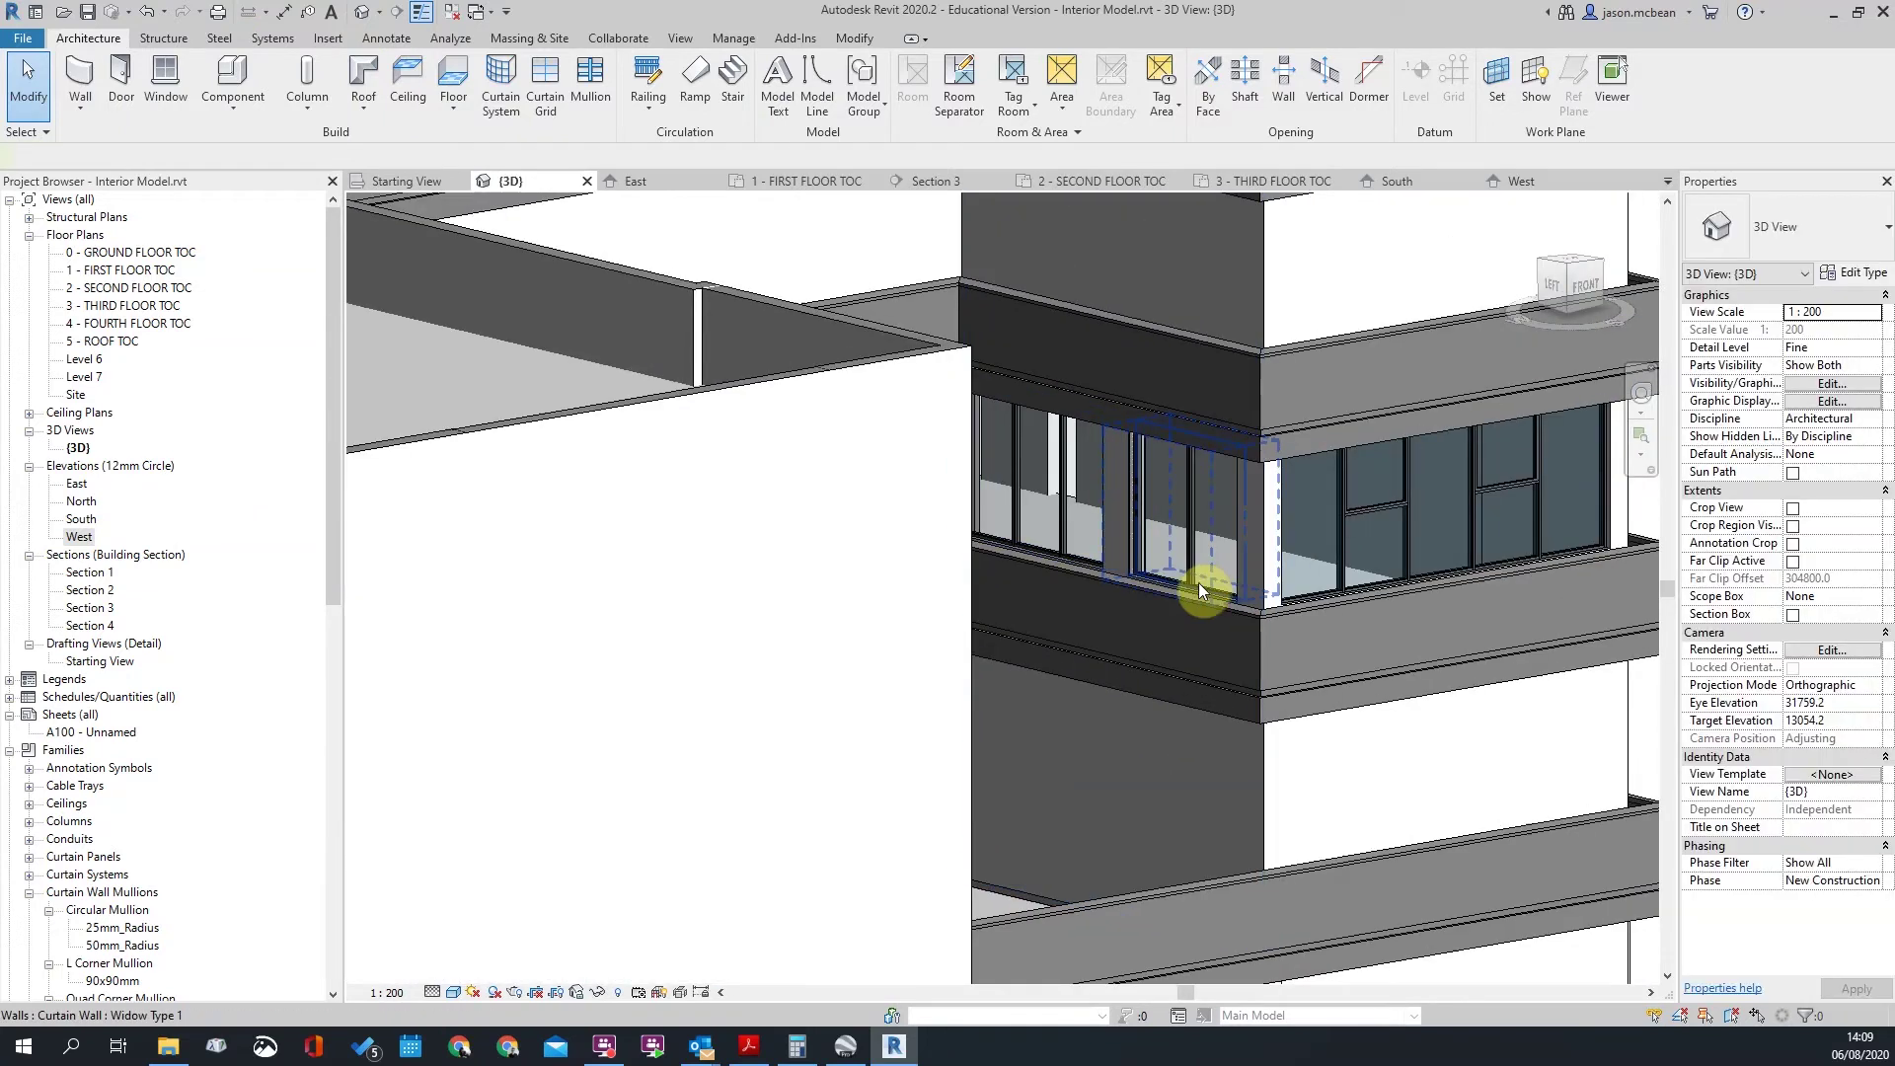
pyautogui.scroll(3, 1197, 550)
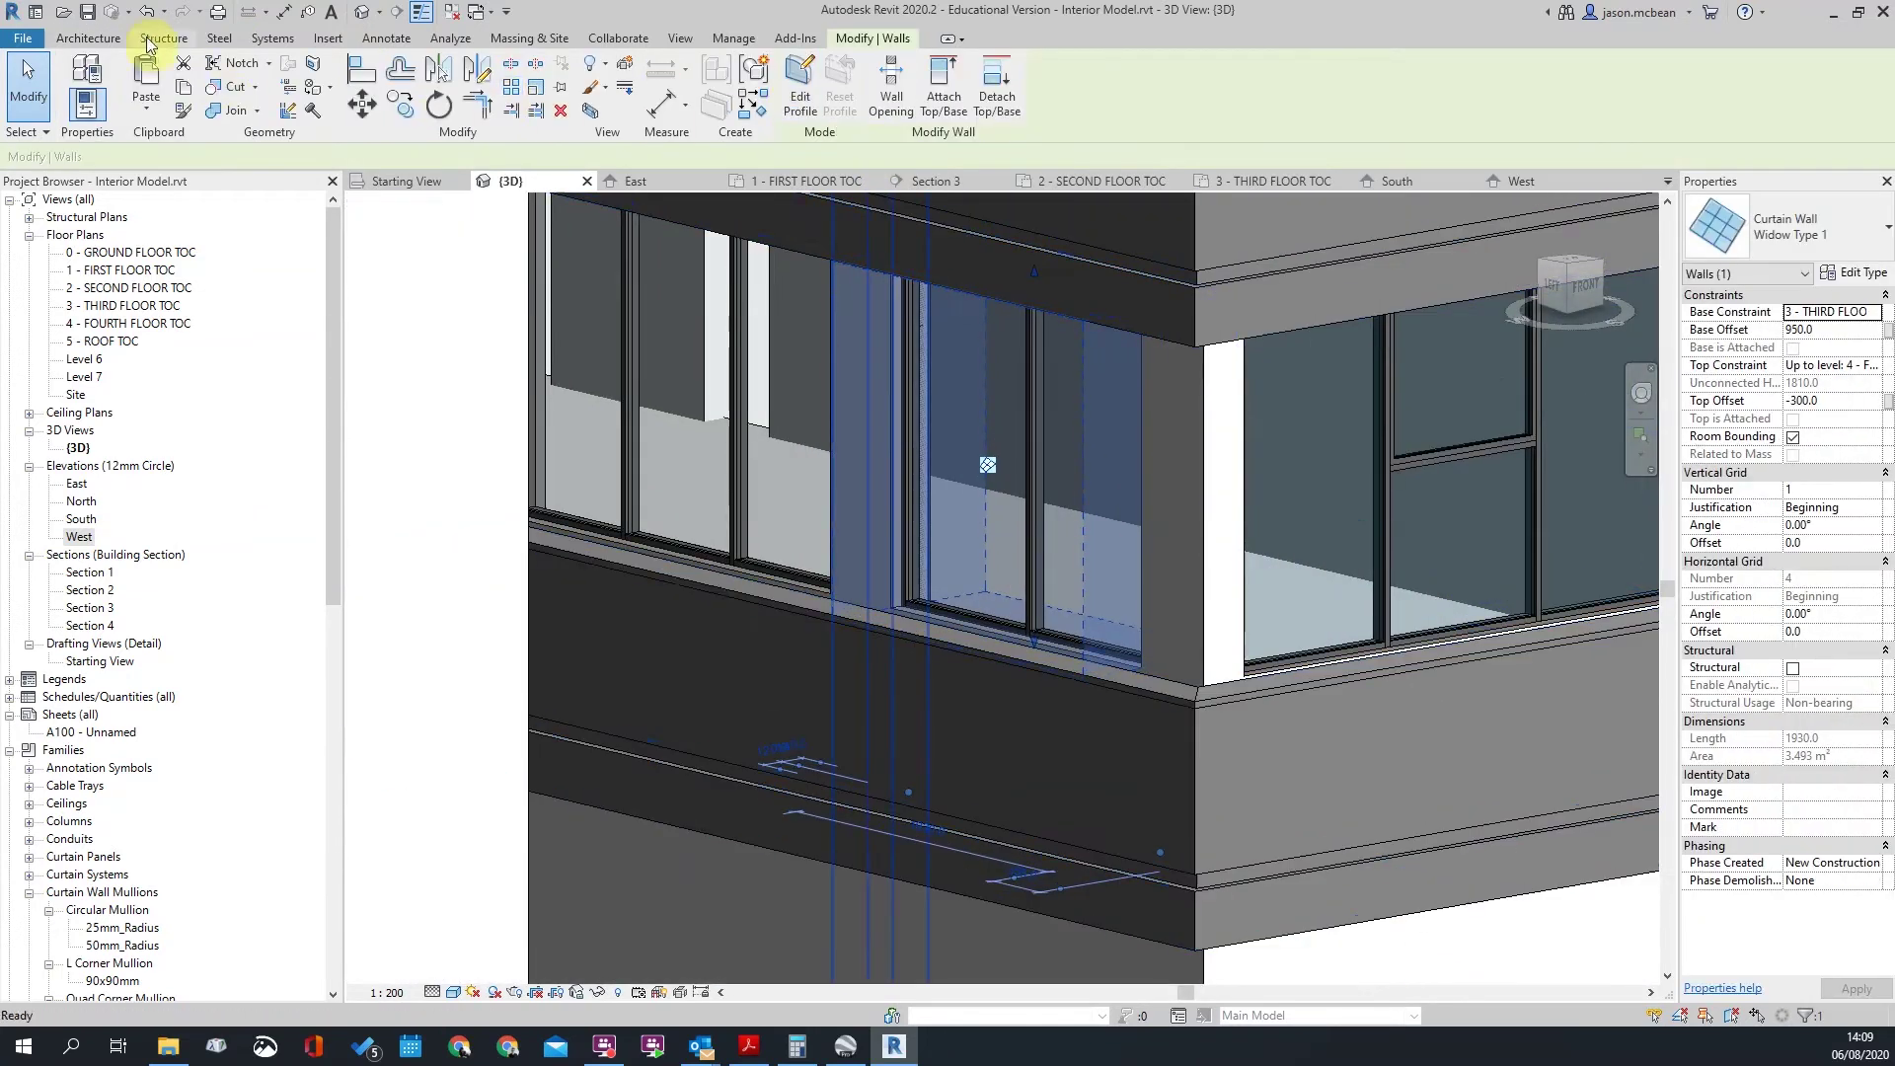
pyautogui.press('Escape')
# Step: Try to add a midpoint horizontal grid to the two-panel curtain wall beside the corner with All Except Picked
pyautogui.click(545, 94)
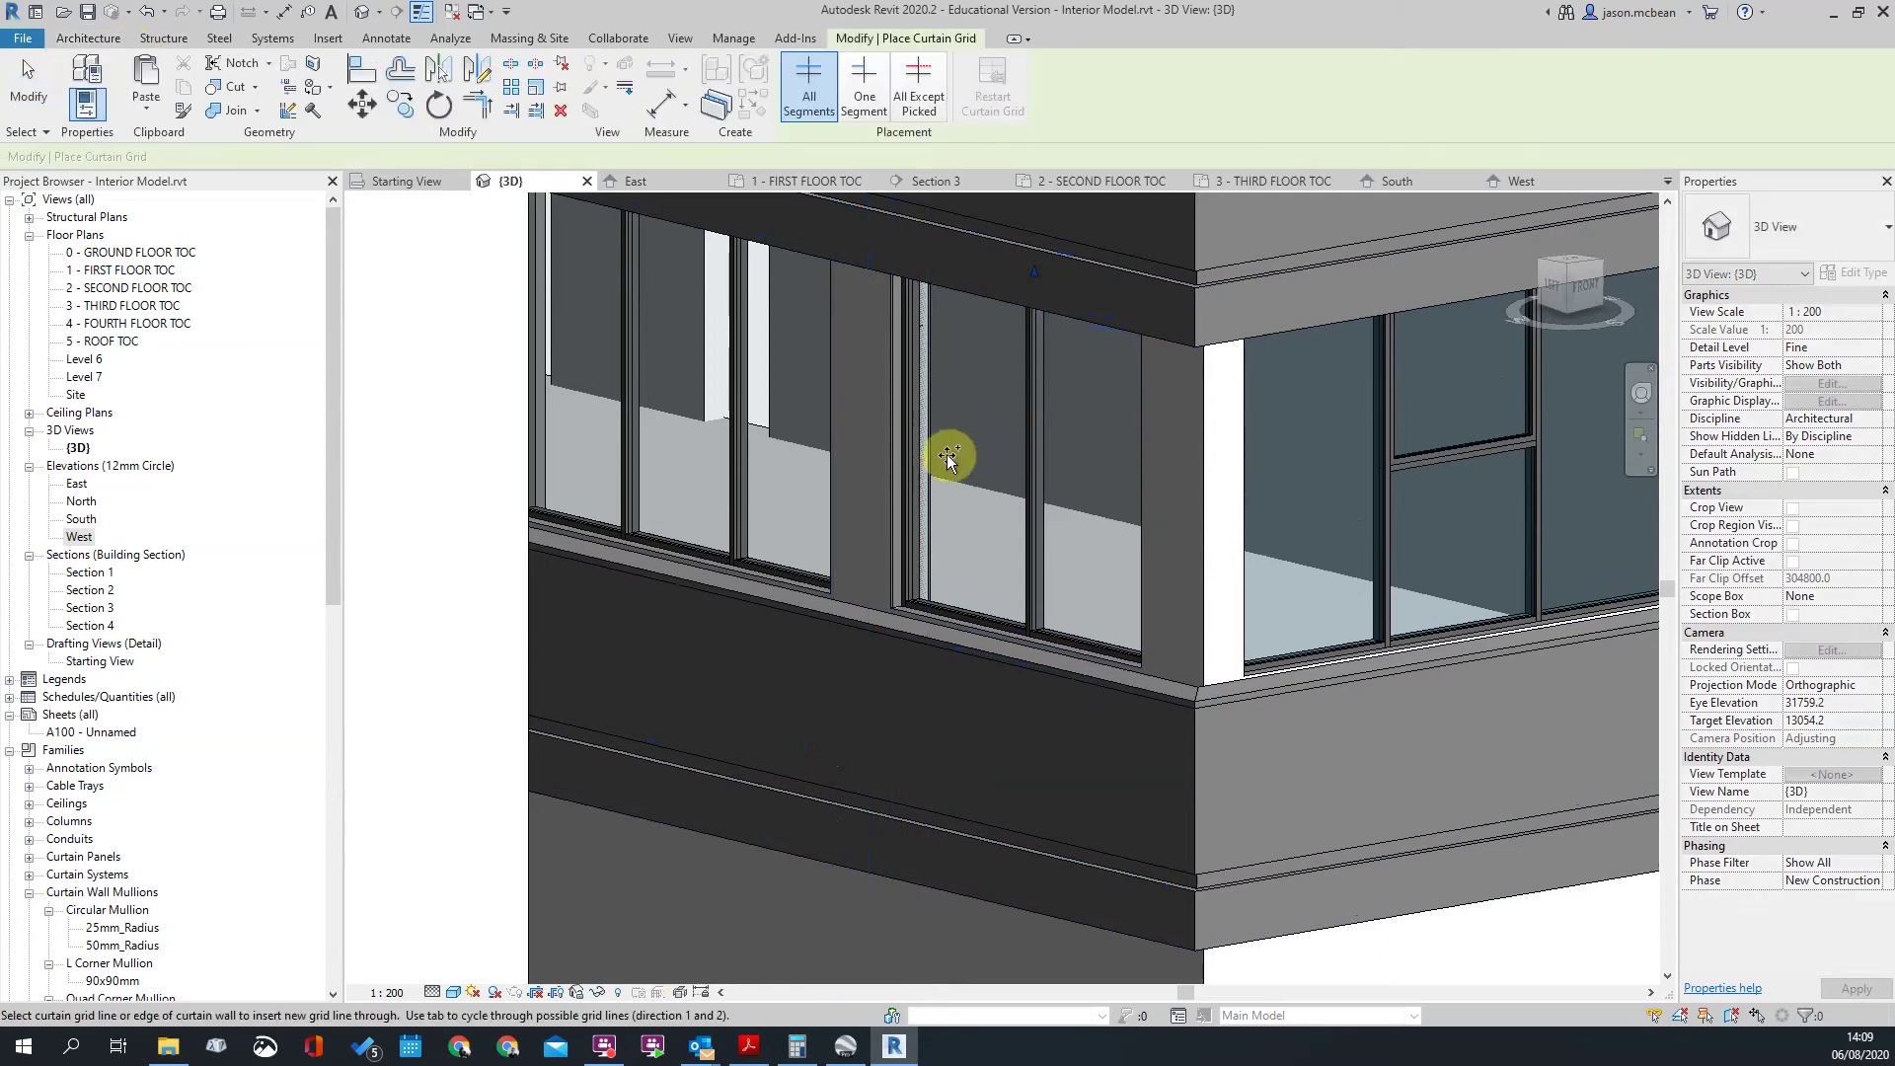
pyautogui.click(903, 79)
pyautogui.click(910, 431)
pyautogui.scroll(-3, 1017, 459)
pyautogui.moveTo(1354, 636)
pyautogui.keyDown('shift'); pyautogui.mouseDown(button='middle')
pyautogui.moveTo(1109, 639)
pyautogui.moveTo(1506, 515)
pyautogui.moveTo(1353, 613)
pyautogui.moveTo(1113, 613)
pyautogui.moveTo(1223, 596)
pyautogui.moveTo(1108, 580)
pyautogui.moveTo(1358, 605)
pyautogui.mouseUp(button='middle'); pyautogui.keyUp('shift')
pyautogui.scroll(5, 1356, 543)
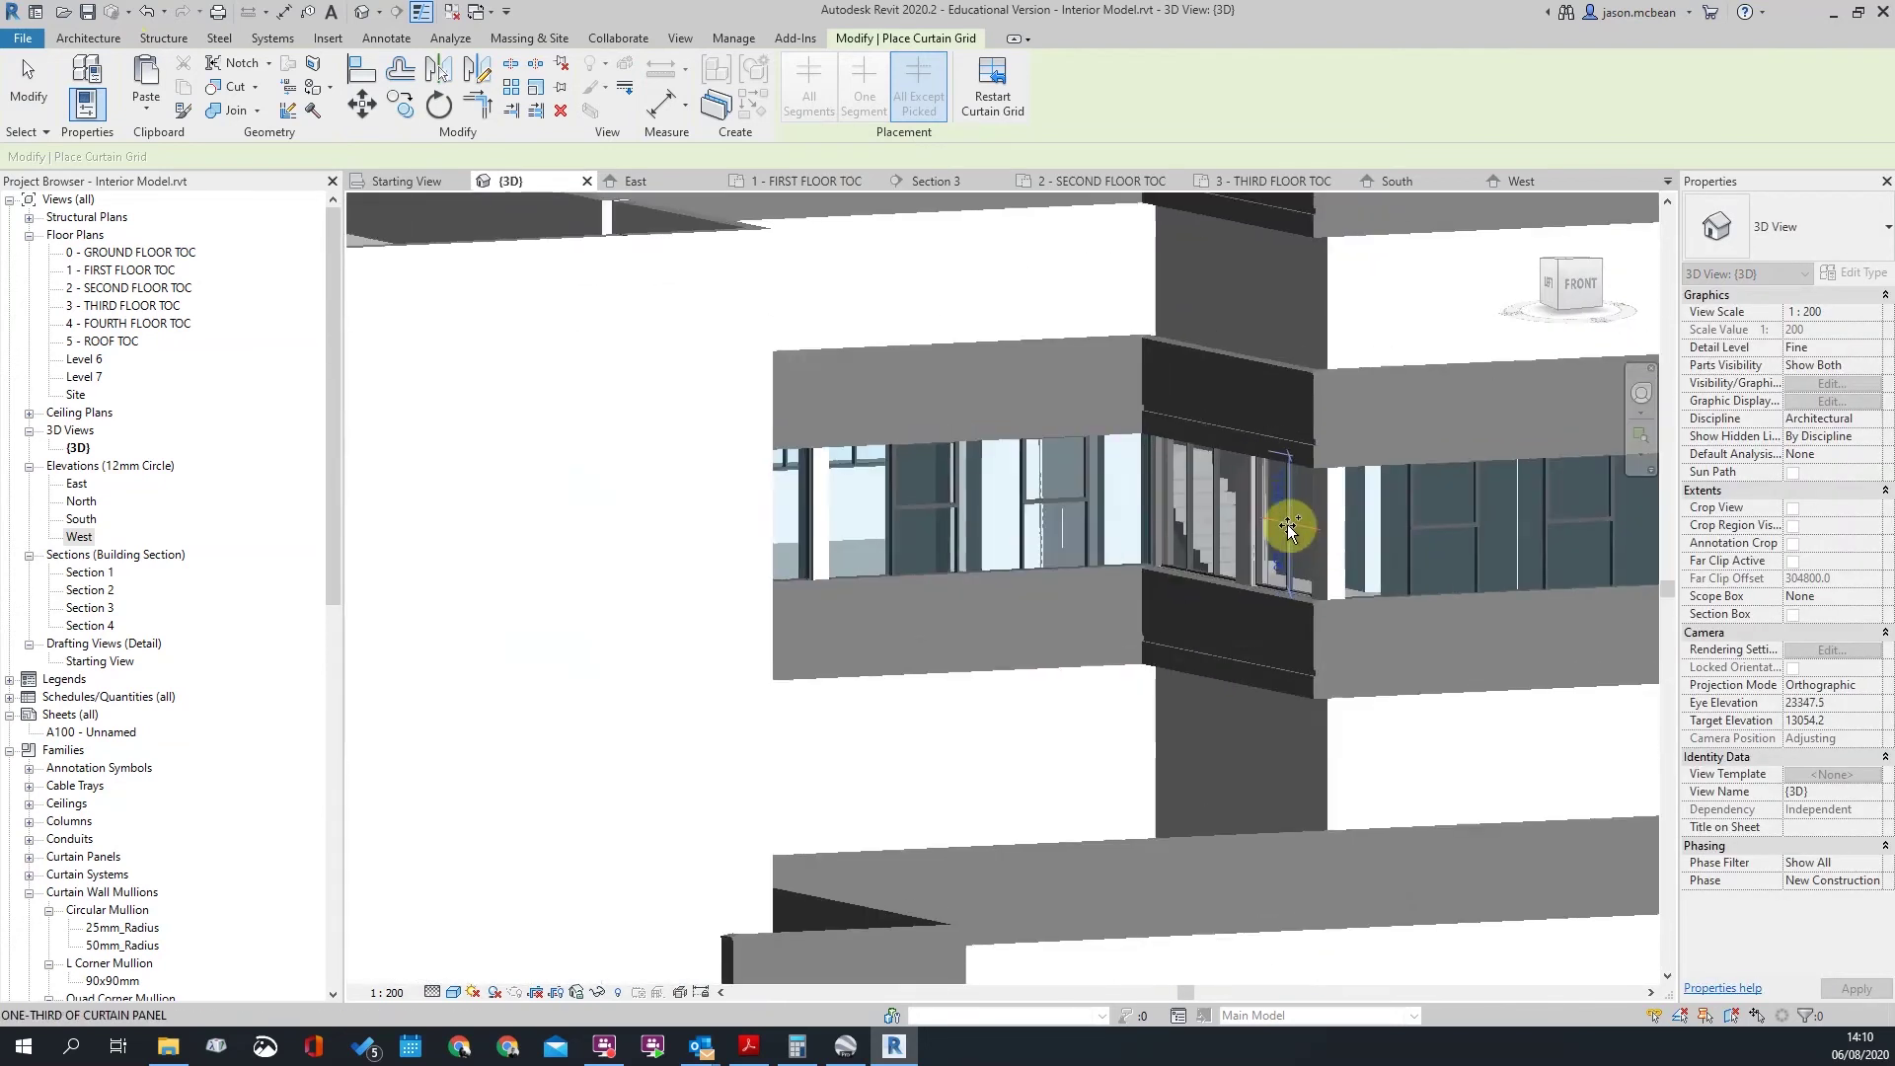
pyautogui.scroll(3, 1299, 540)
pyautogui.scroll(-1, 1231, 497)
pyautogui.scroll(-3, 1173, 500)
pyautogui.keyDown('shift'); pyautogui.moveTo(1295, 533); pyautogui.dragTo(1297, 614, button='middle'); pyautogui.keyUp('shift')
pyautogui.scroll(4, 1240, 501)
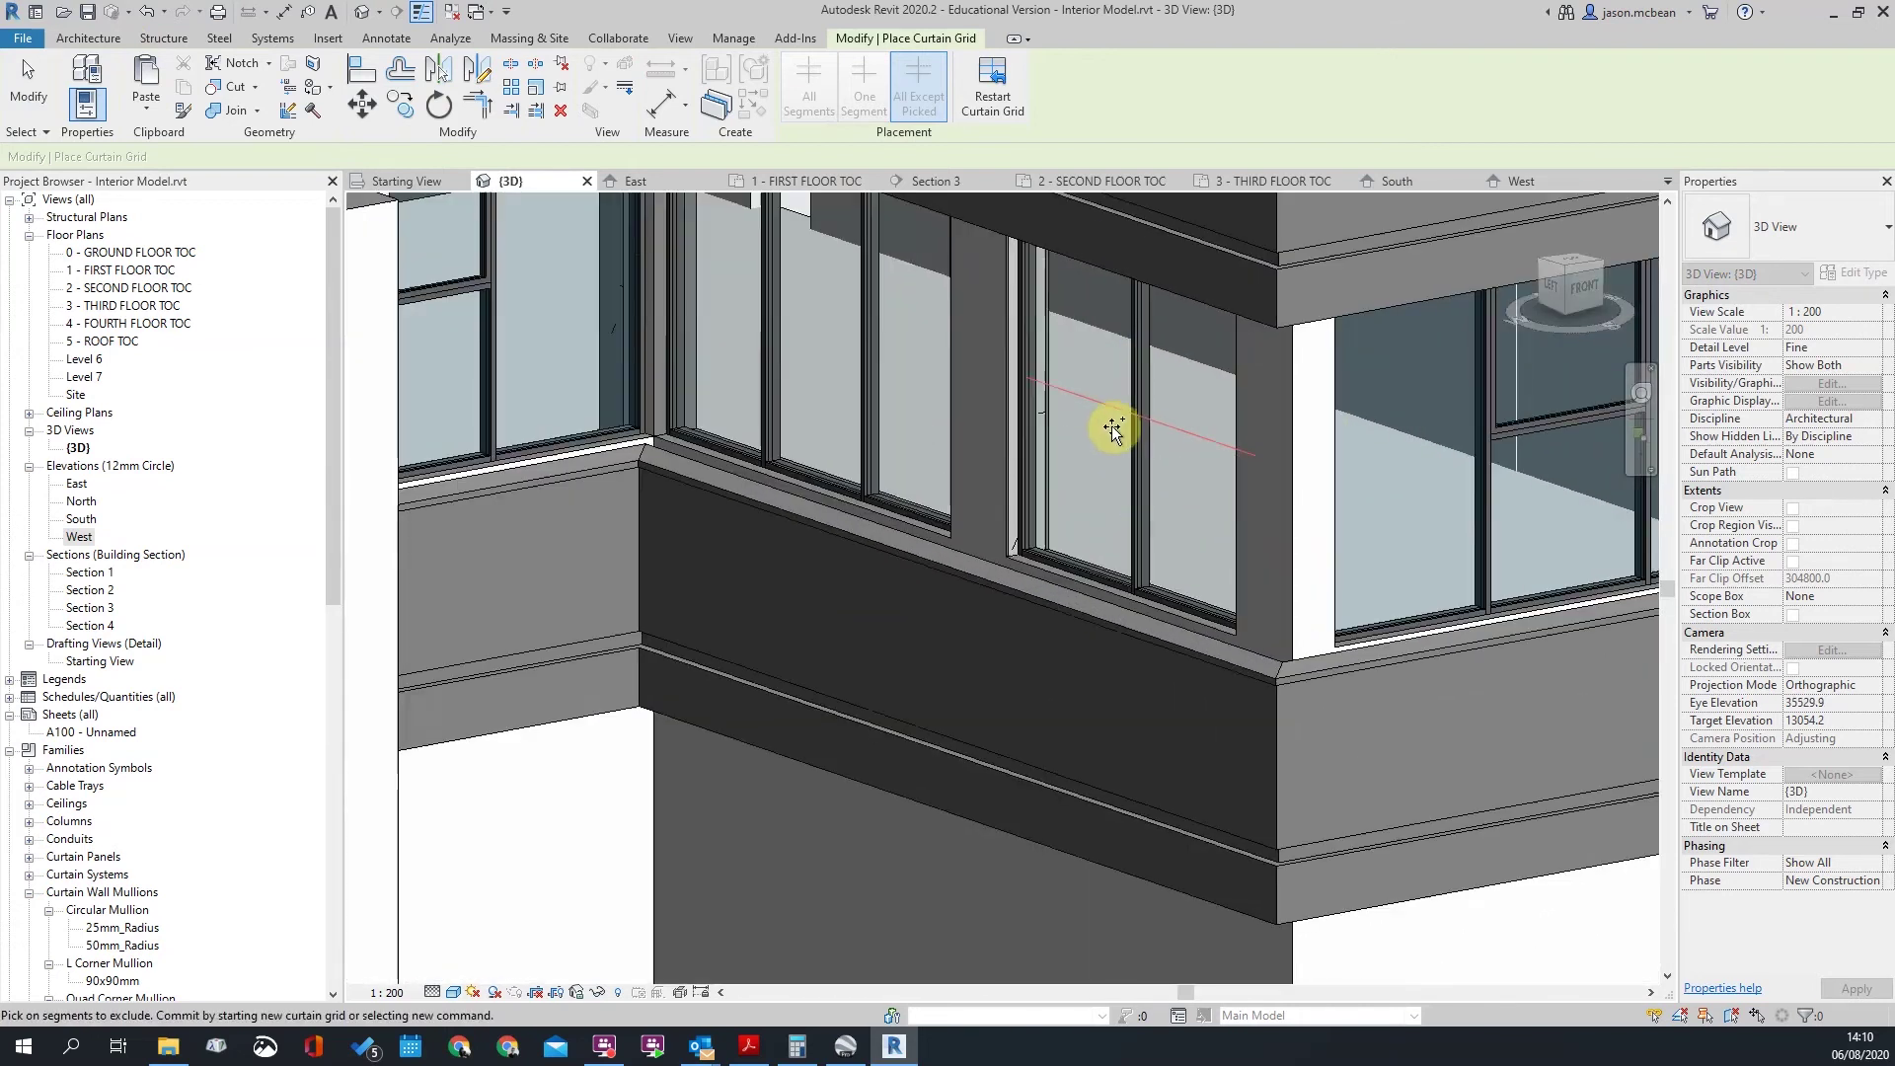
pyautogui.click(1114, 418)
pyautogui.press('Escape')
# Step: Delete the horizontal grid line from the two-panel curtain wall beside the corner
pyautogui.scroll(-2, 1305, 604)
pyautogui.scroll(2, 1095, 401)
pyautogui.click(1095, 401)
pyautogui.press('Escape')
pyautogui.press('Tab')
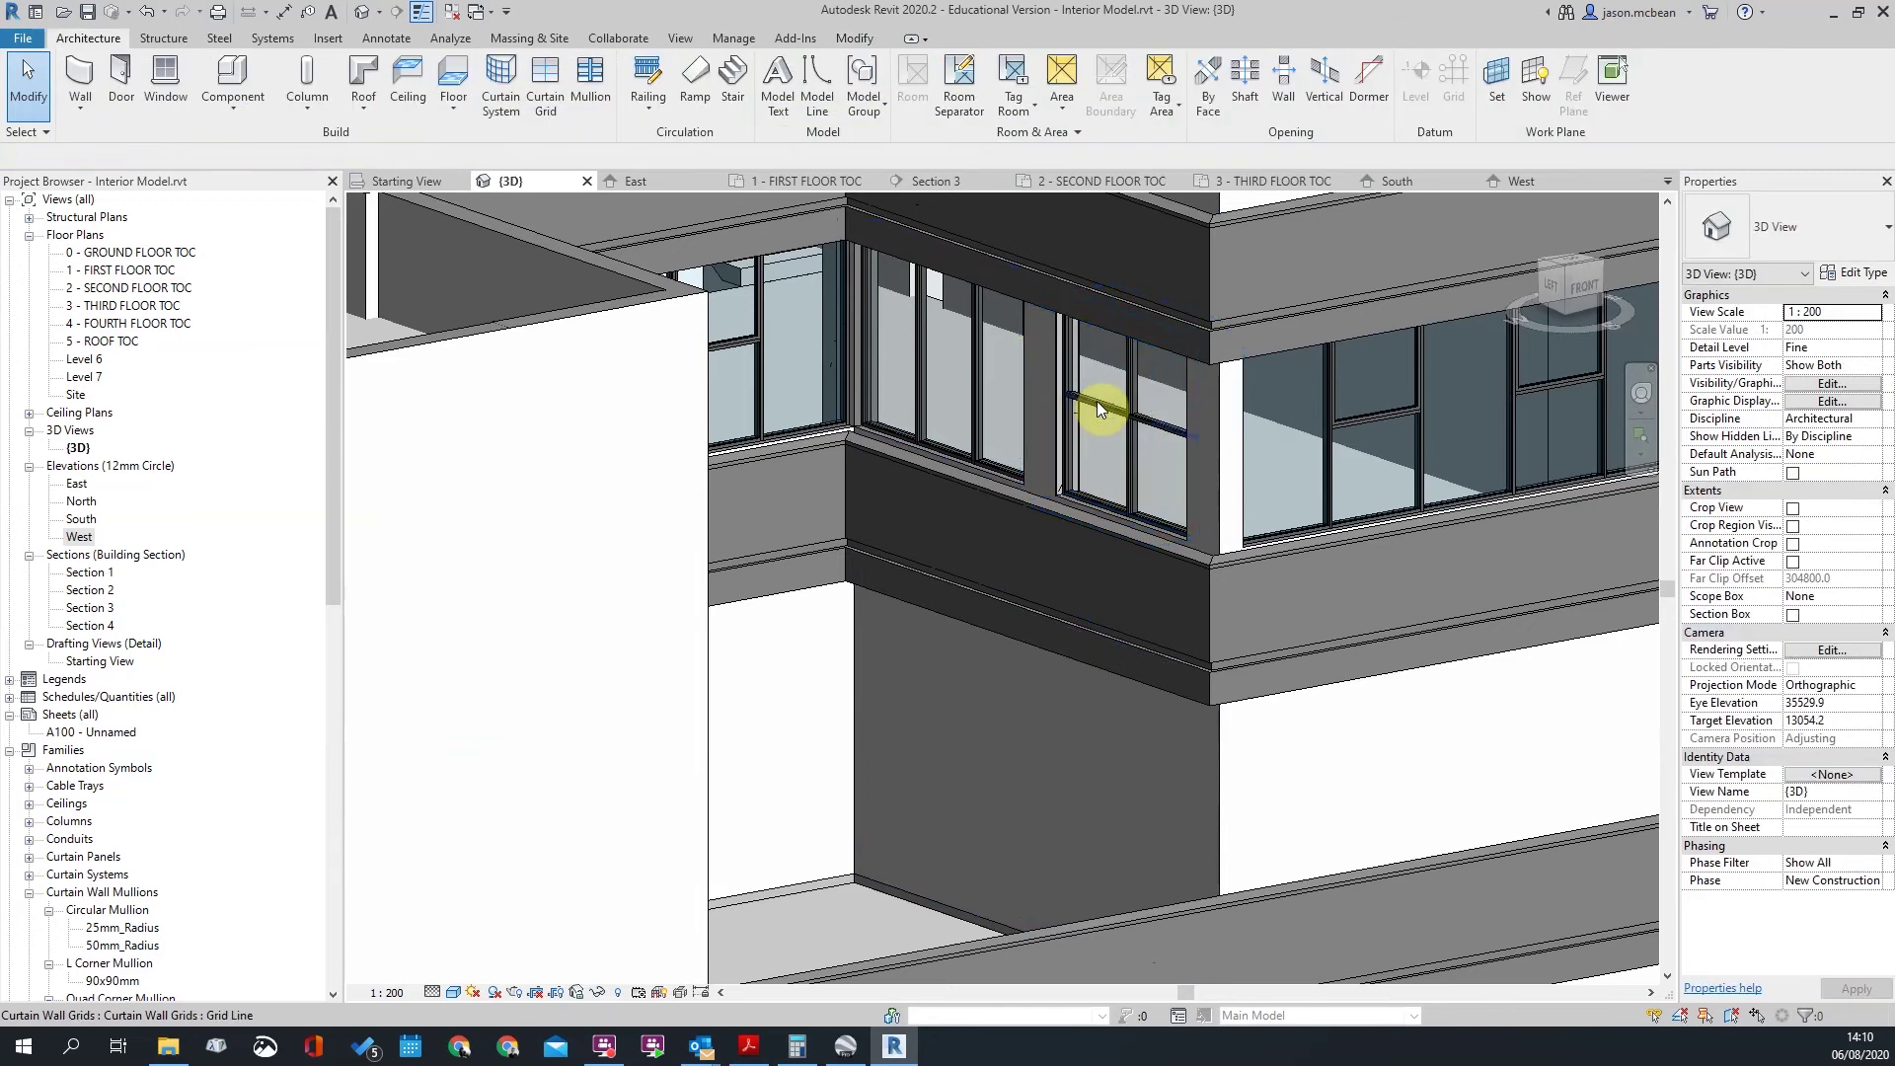
pyautogui.click(1097, 401)
pyautogui.press('Delete')
# Step: Try to add a midpoint horizontal grid to the two-panel curtain wall beside the corner, excluding one segment with All Except Picked
pyautogui.scroll(3, 1141, 401)
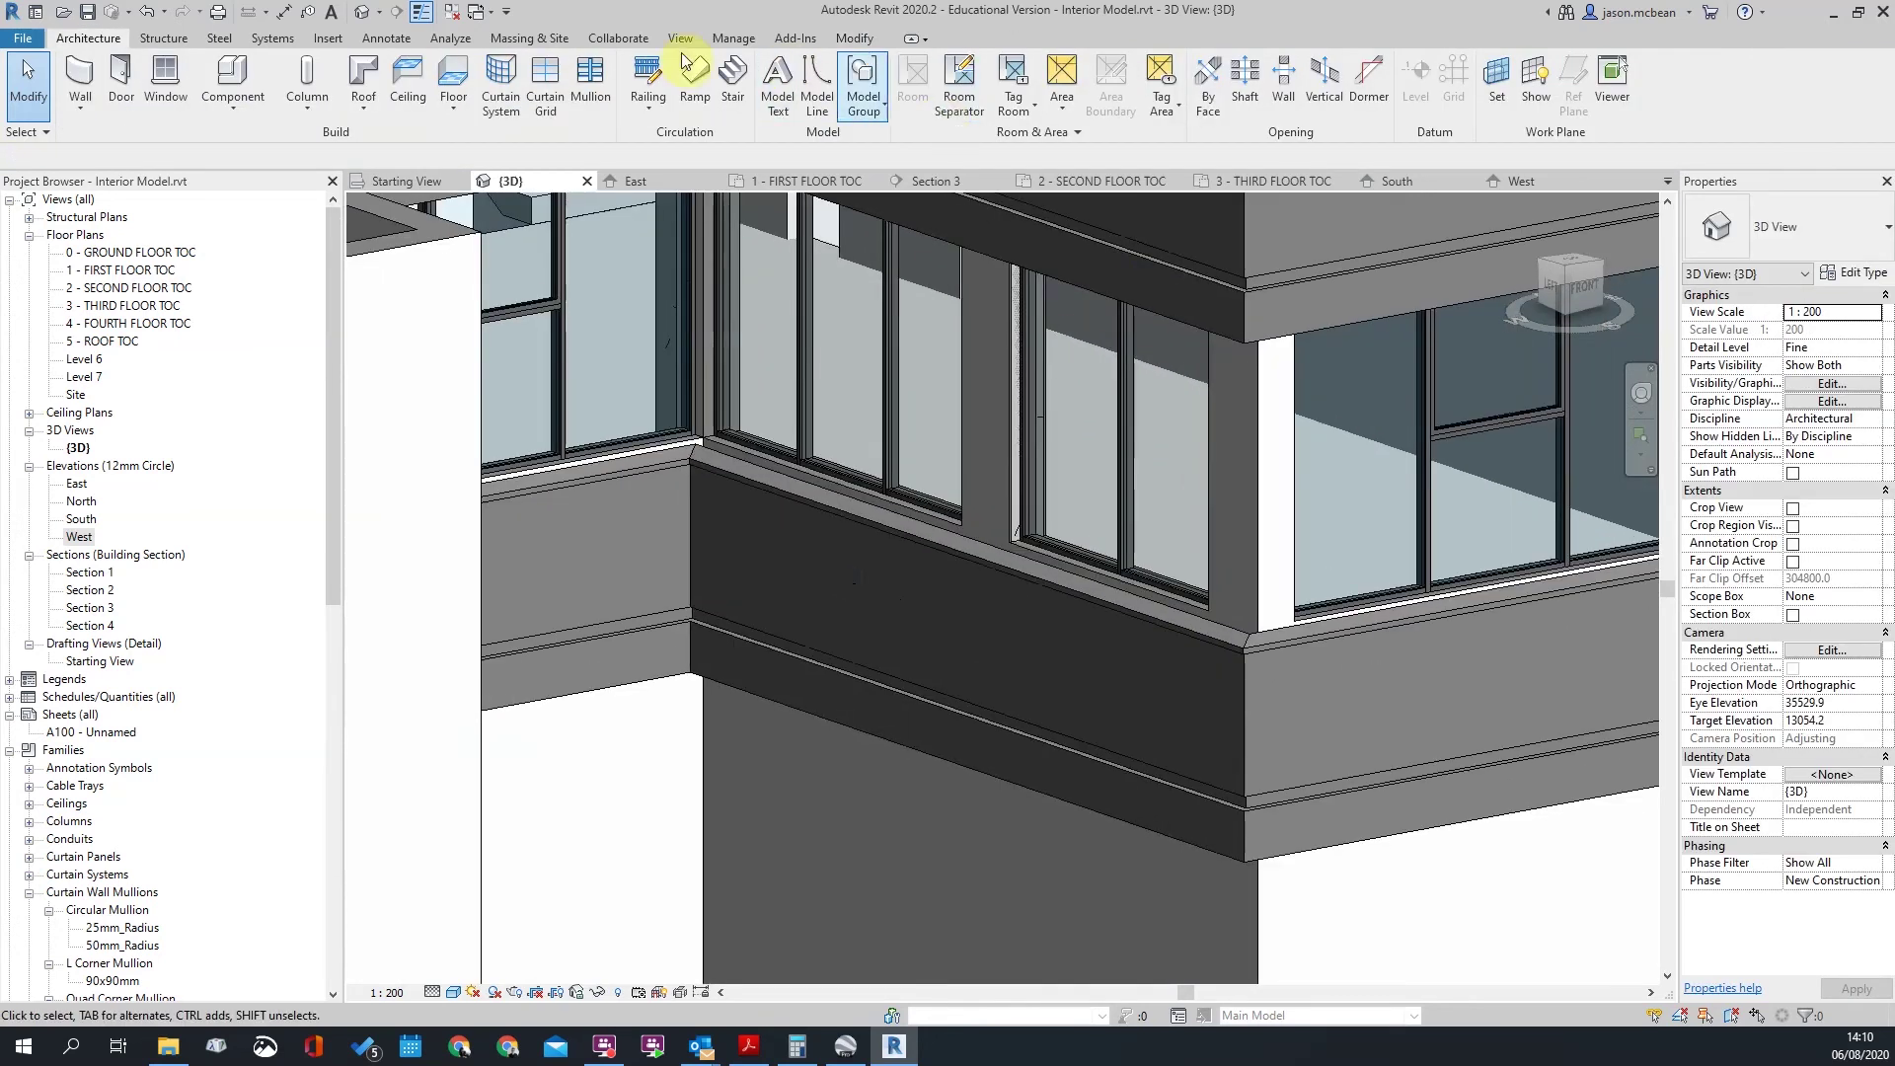
pyautogui.click(545, 84)
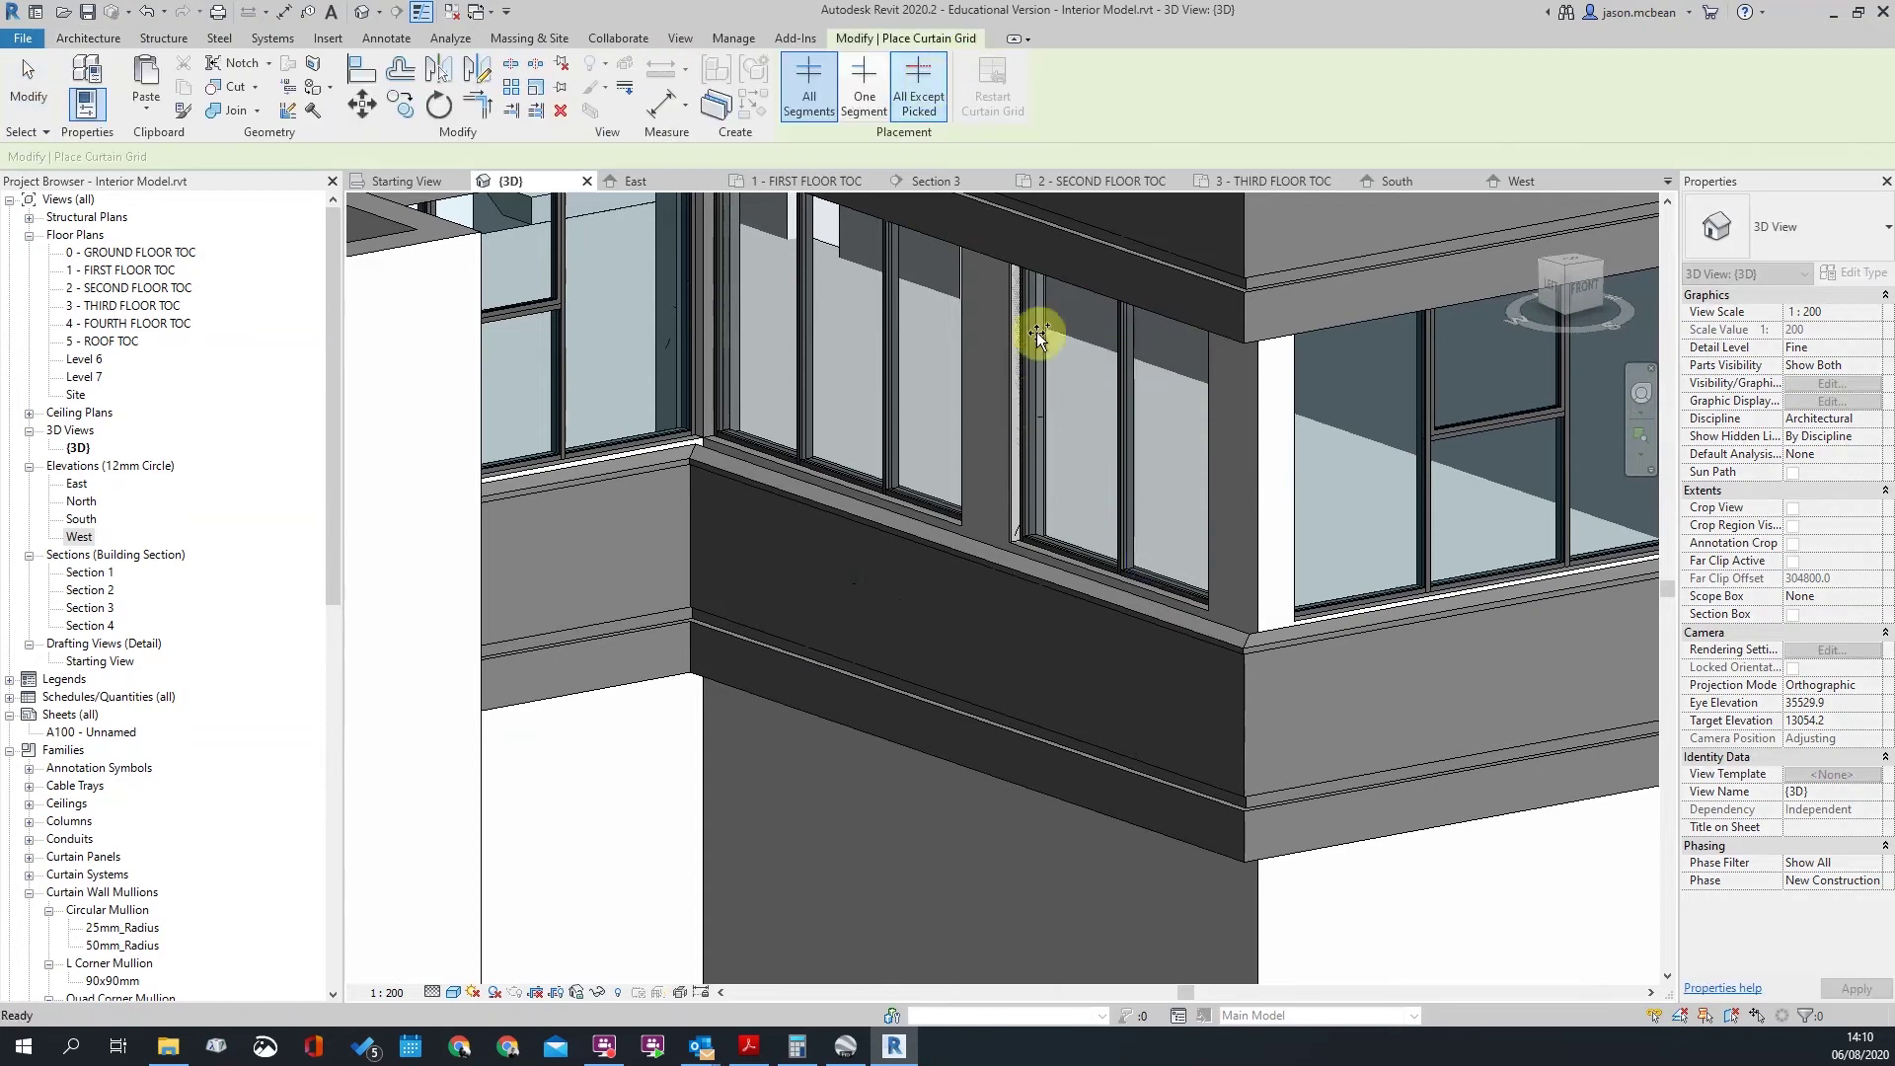
pyautogui.click(918, 88)
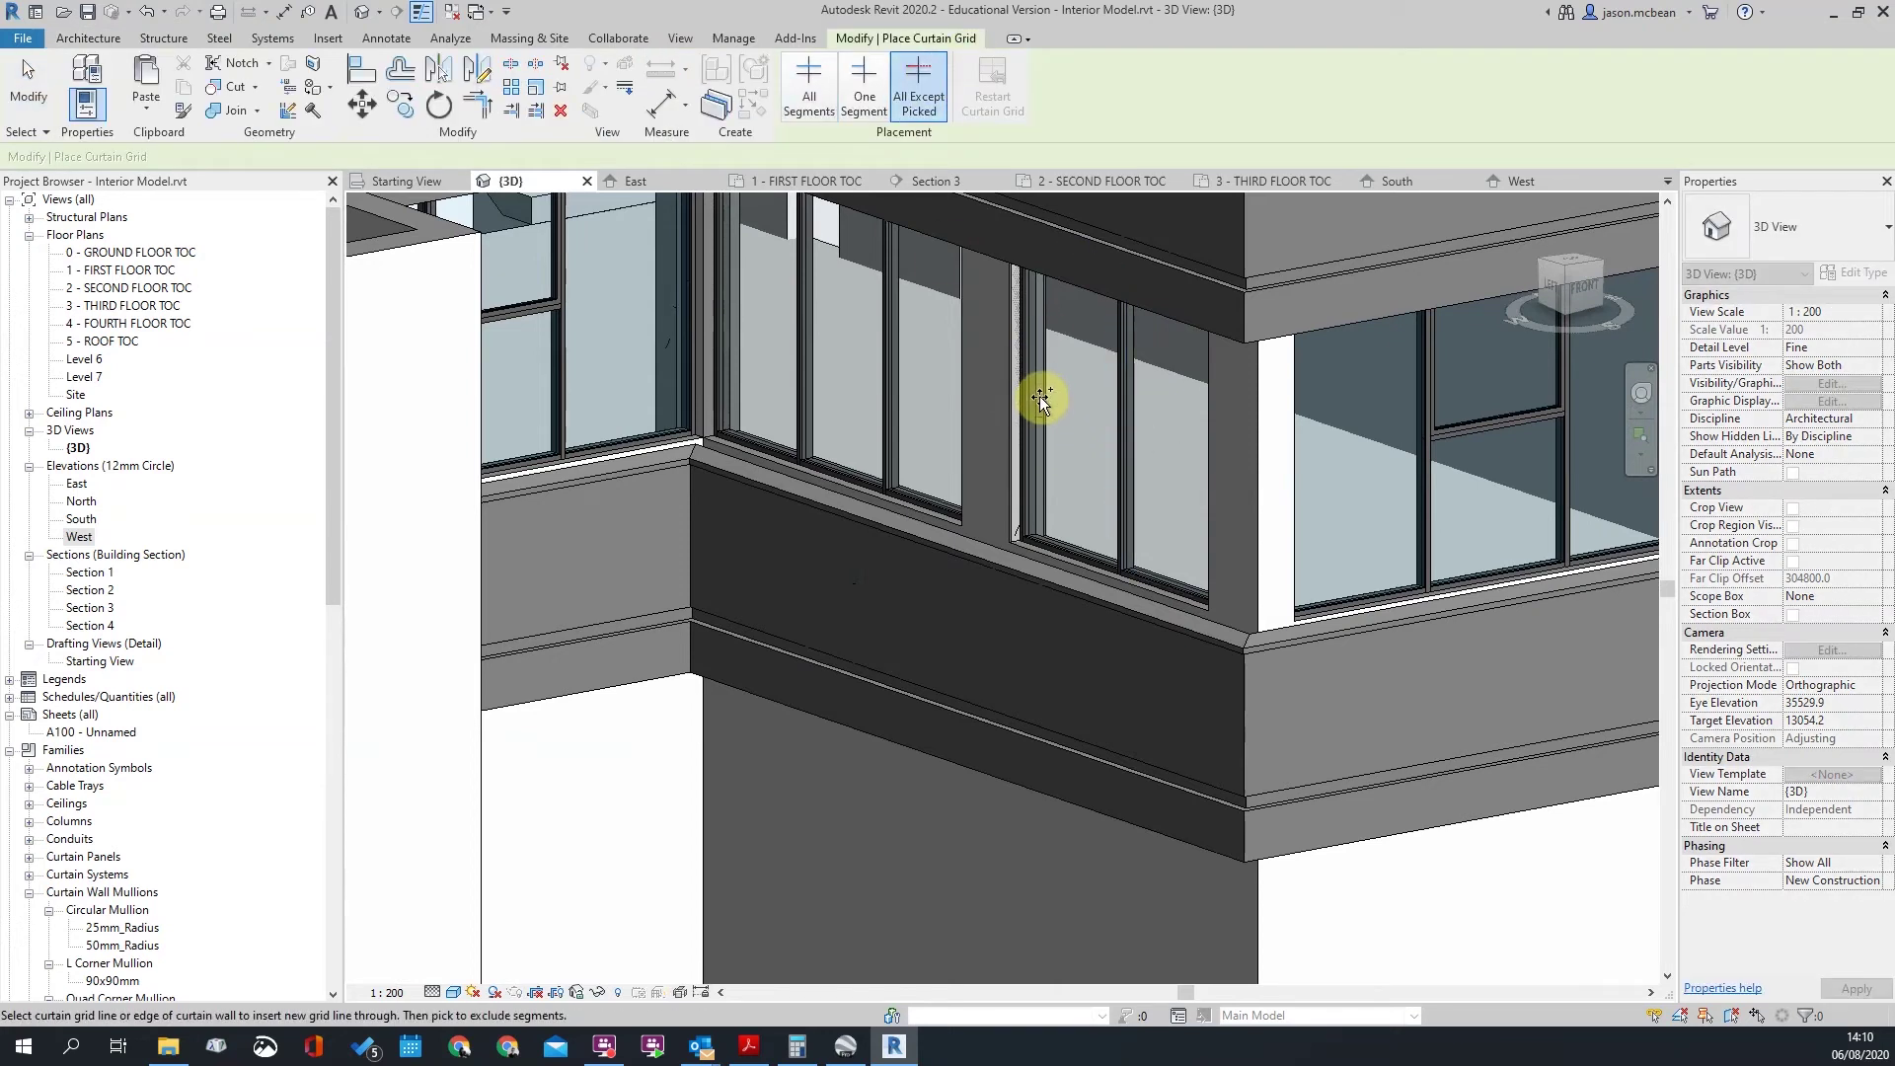
pyautogui.click(1120, 425)
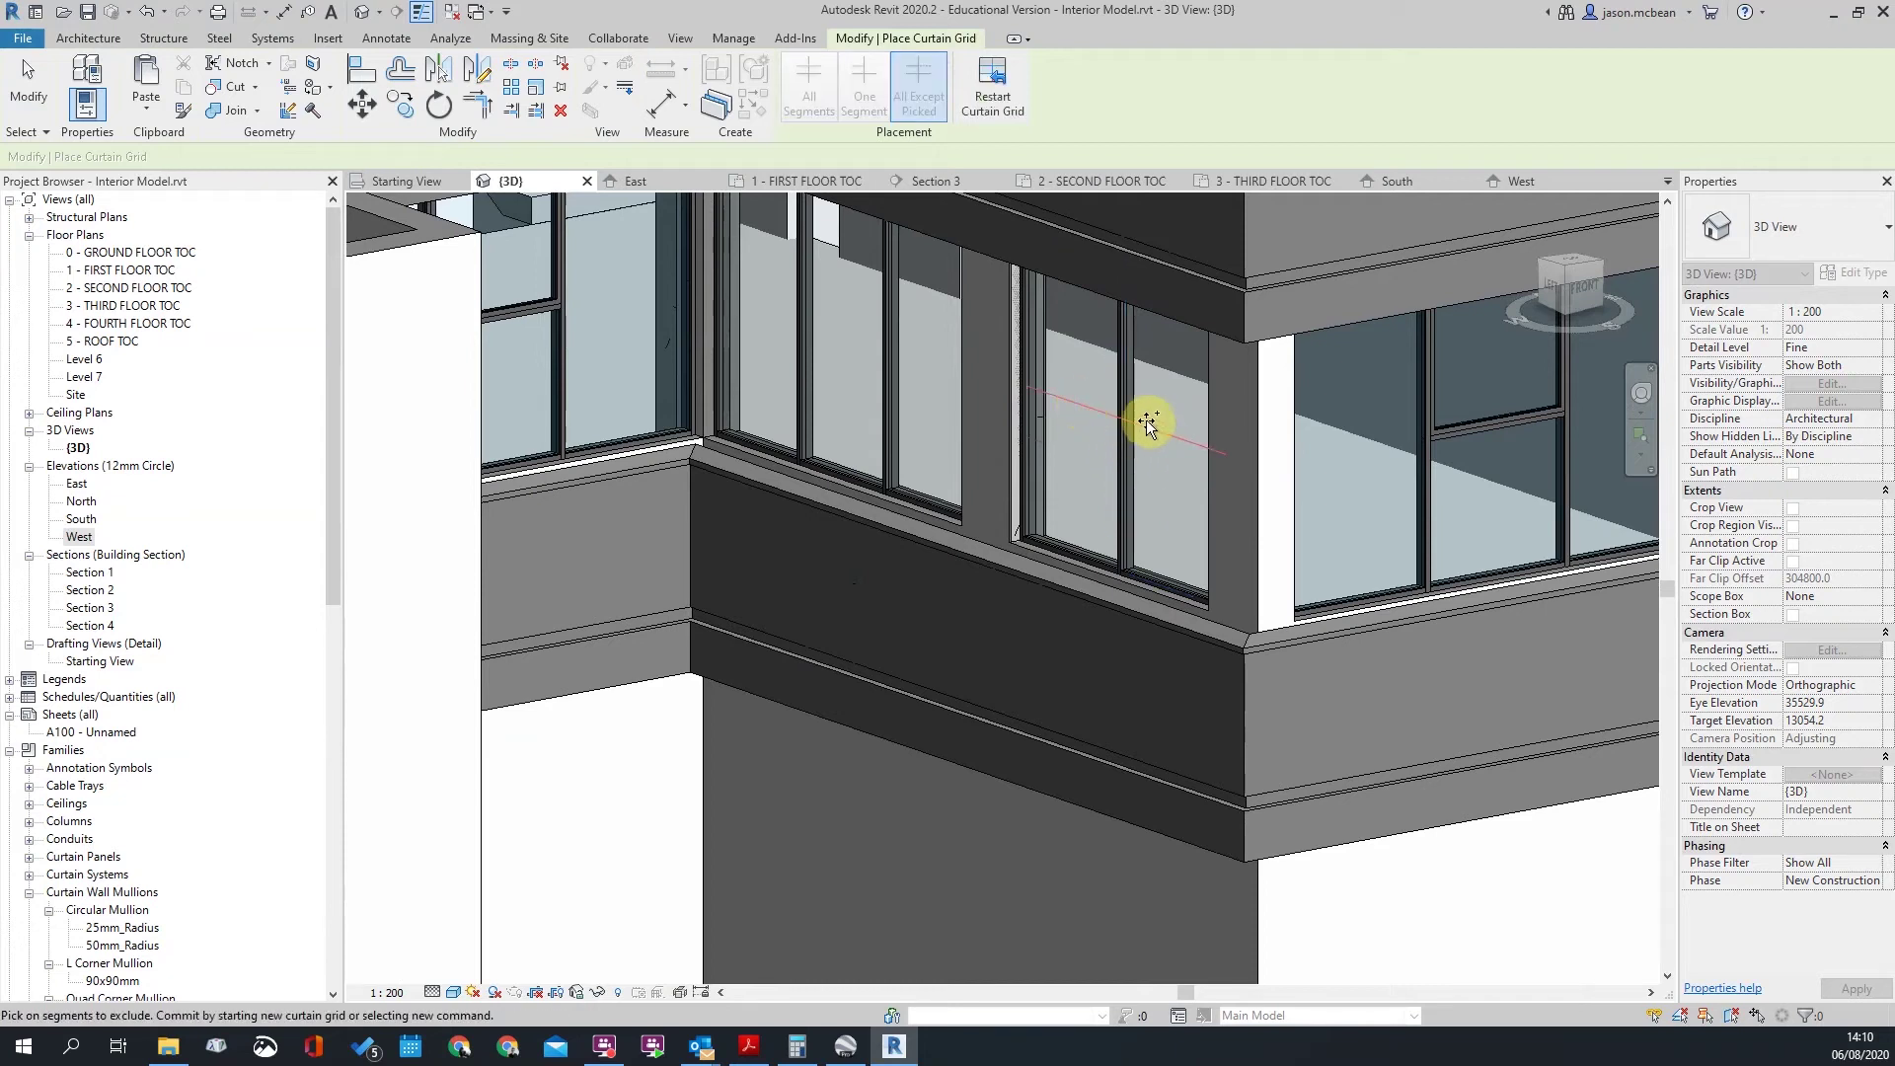
pyautogui.keyDown('shift'); pyautogui.moveTo(1126, 483); pyautogui.dragTo(1161, 373, button='middle'); pyautogui.keyUp('shift')
pyautogui.click(1159, 370)
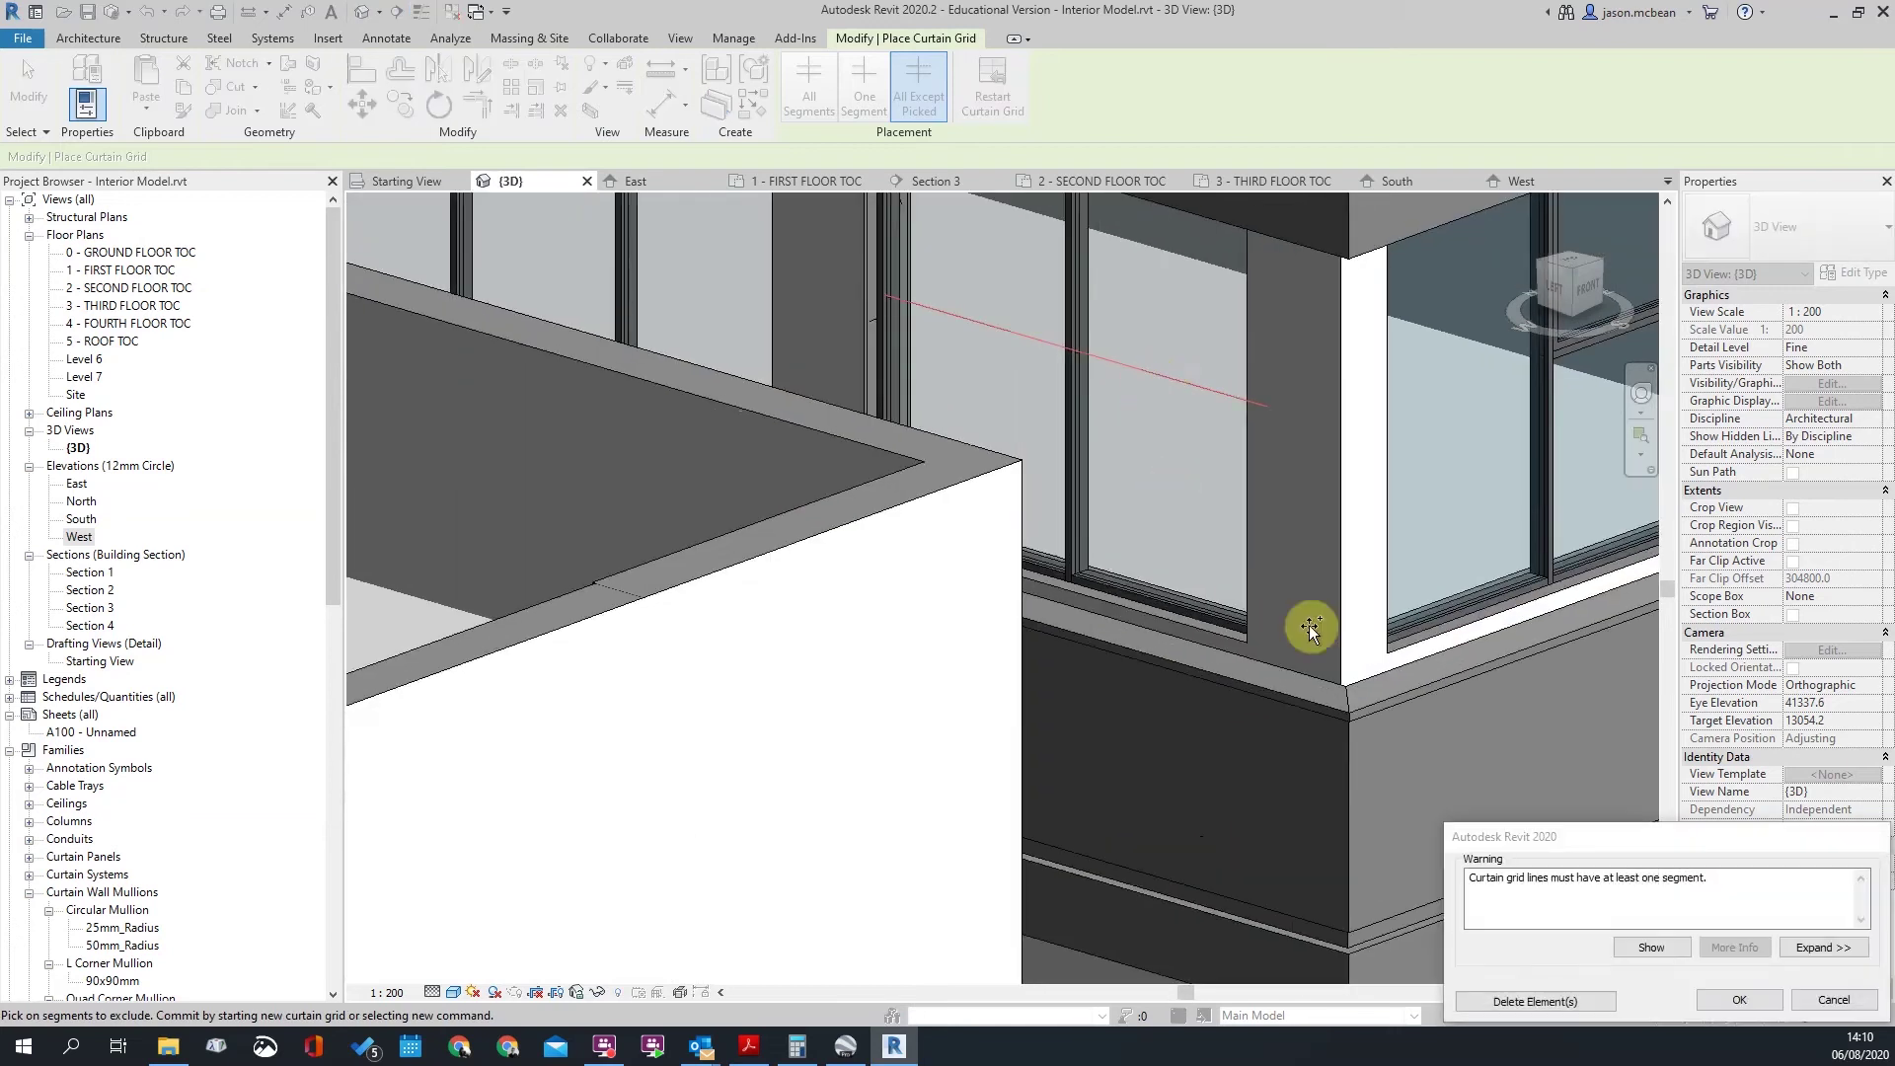
pyautogui.scroll(-5, 1180, 373)
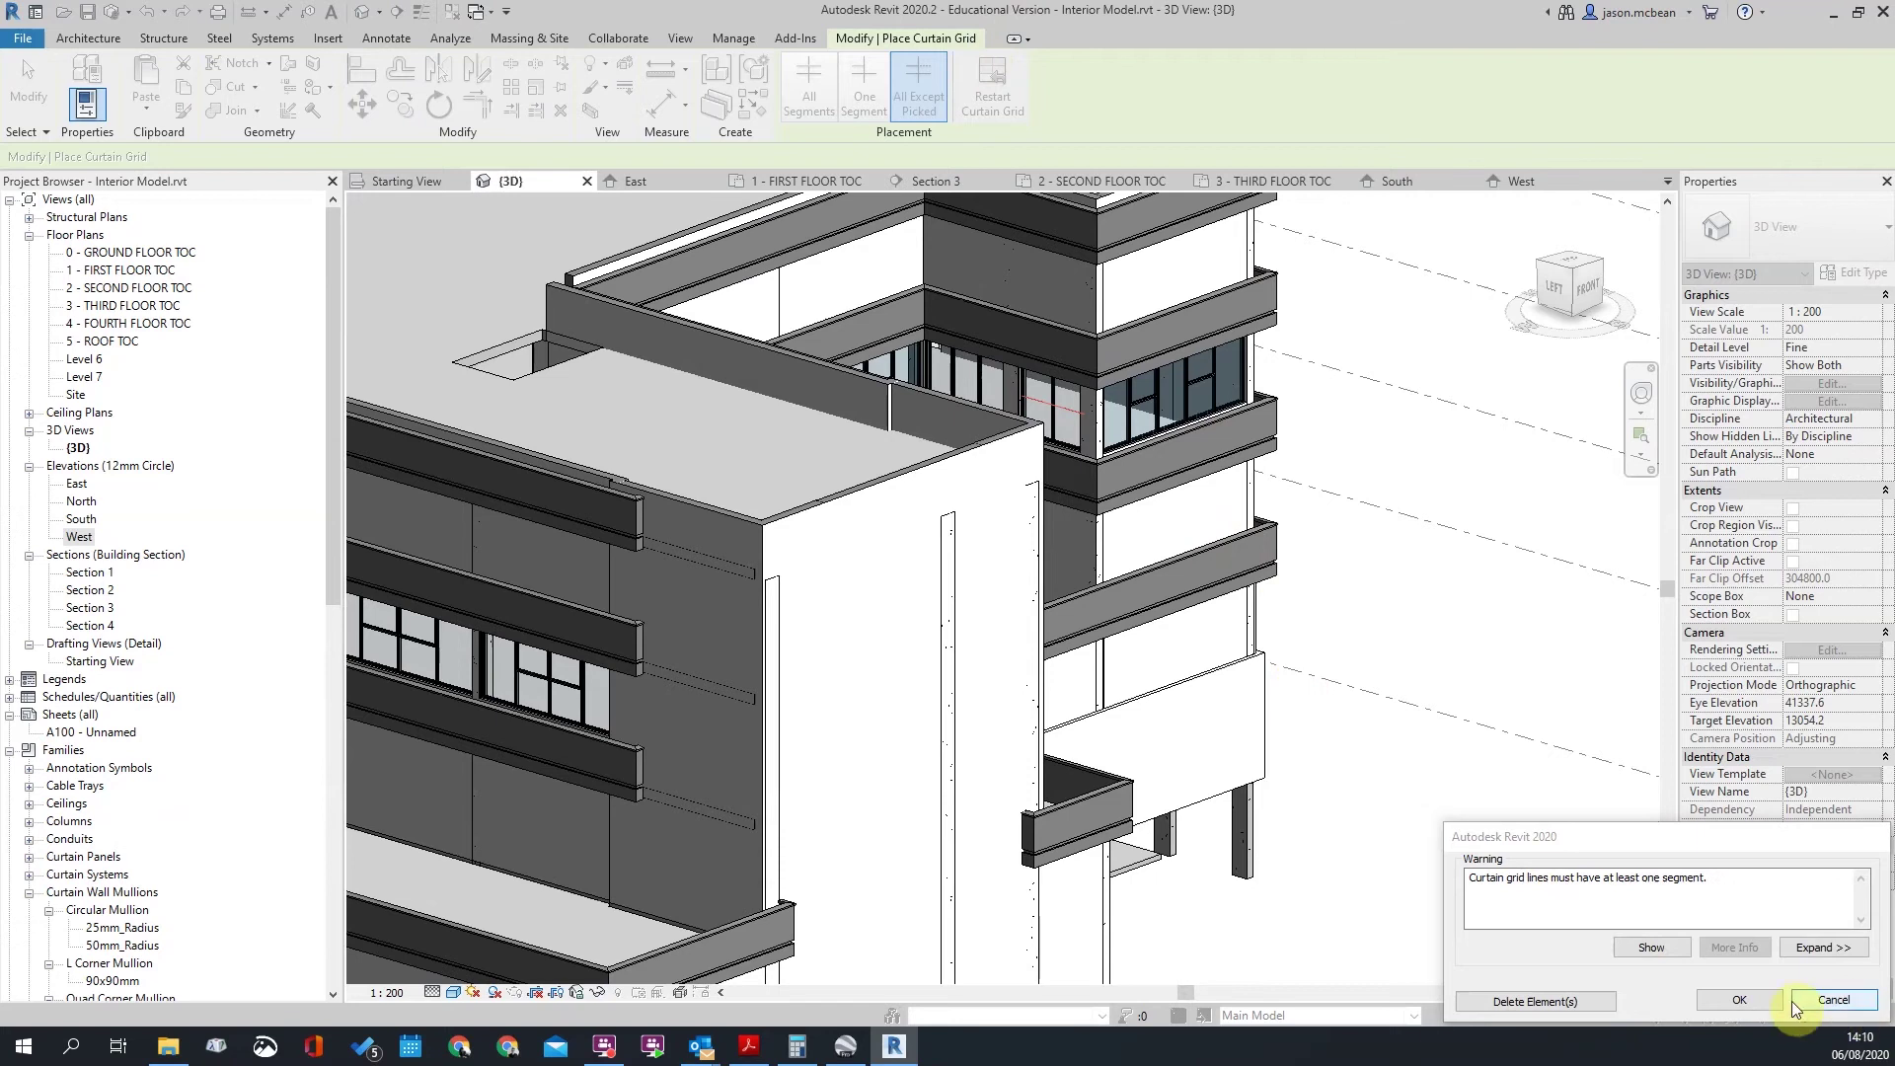
pyautogui.click(1538, 1000)
pyautogui.press('Escape')
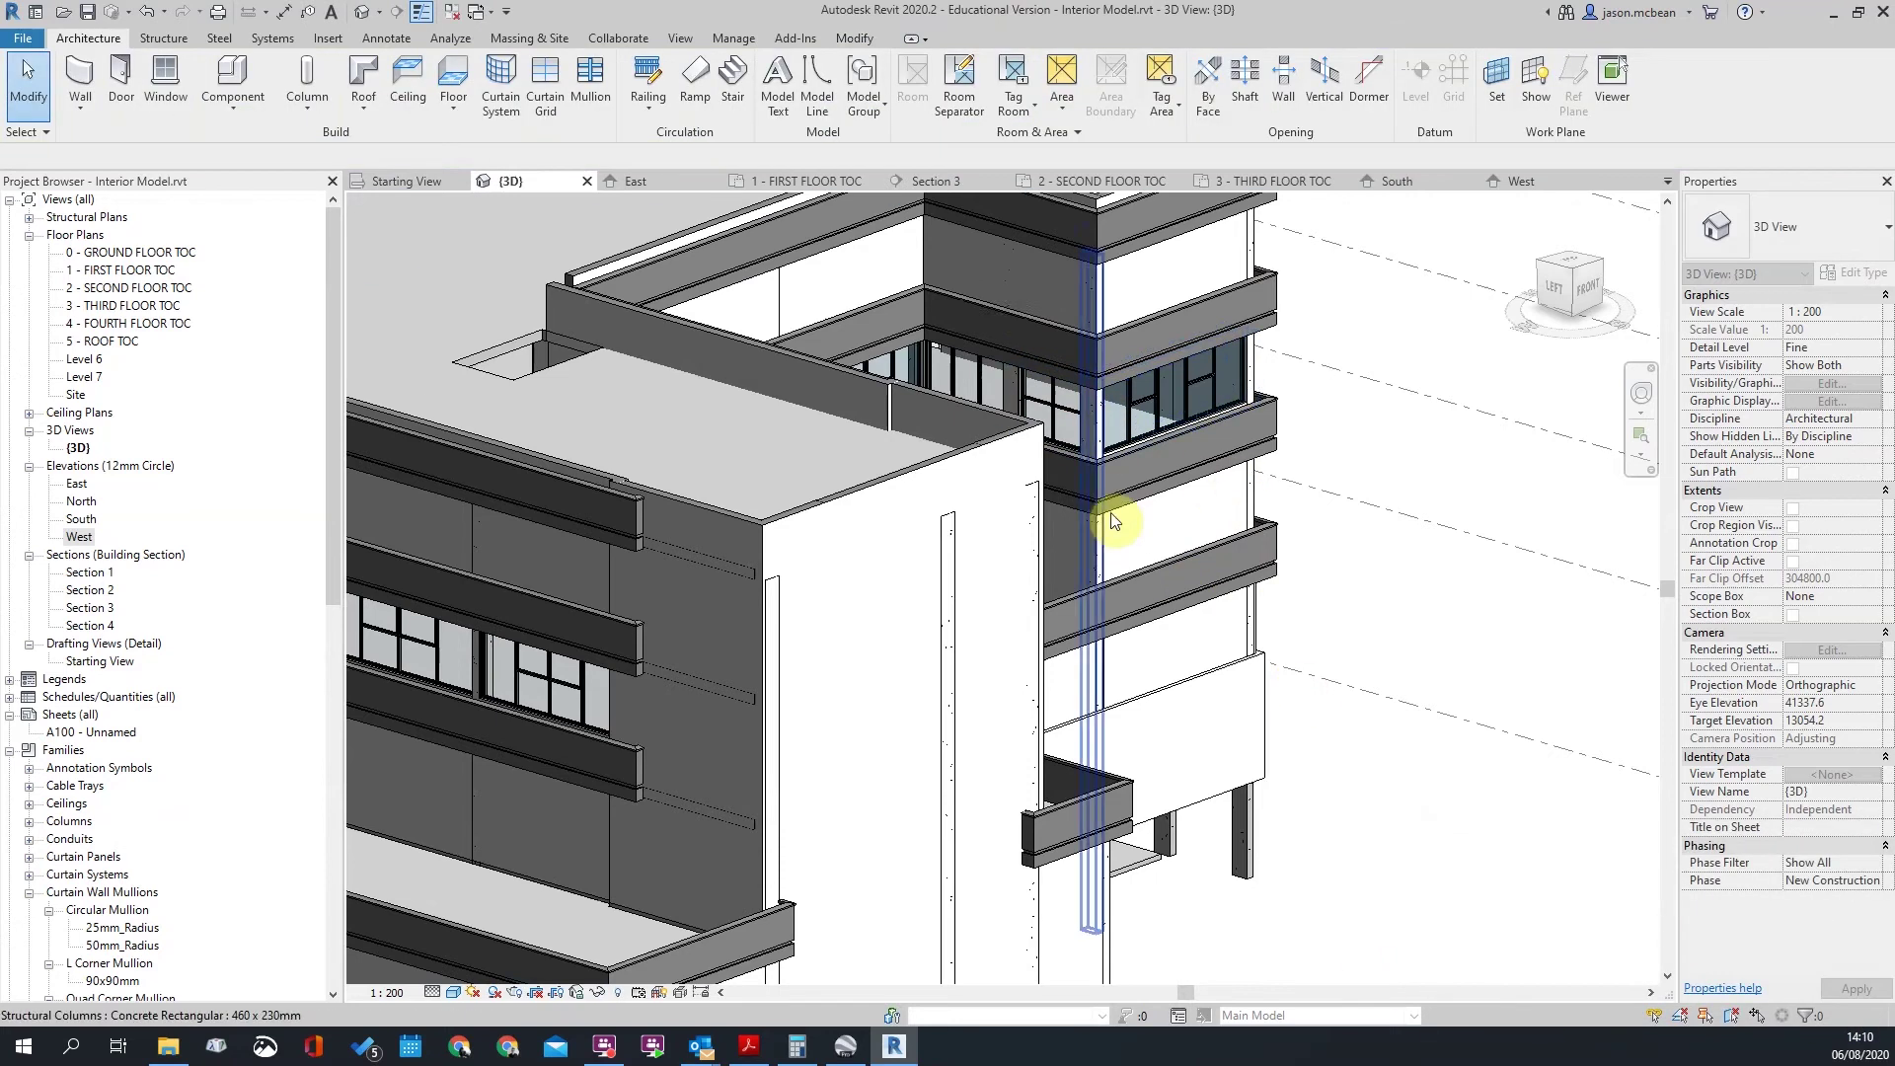
# Step: Move the Section 1 line in the 3 - THIRD FLOOR TOC plan across the recessed courtyard facade and open its section view
pyautogui.scroll(3, 1022, 345)
pyautogui.scroll(-2, 89, 225)
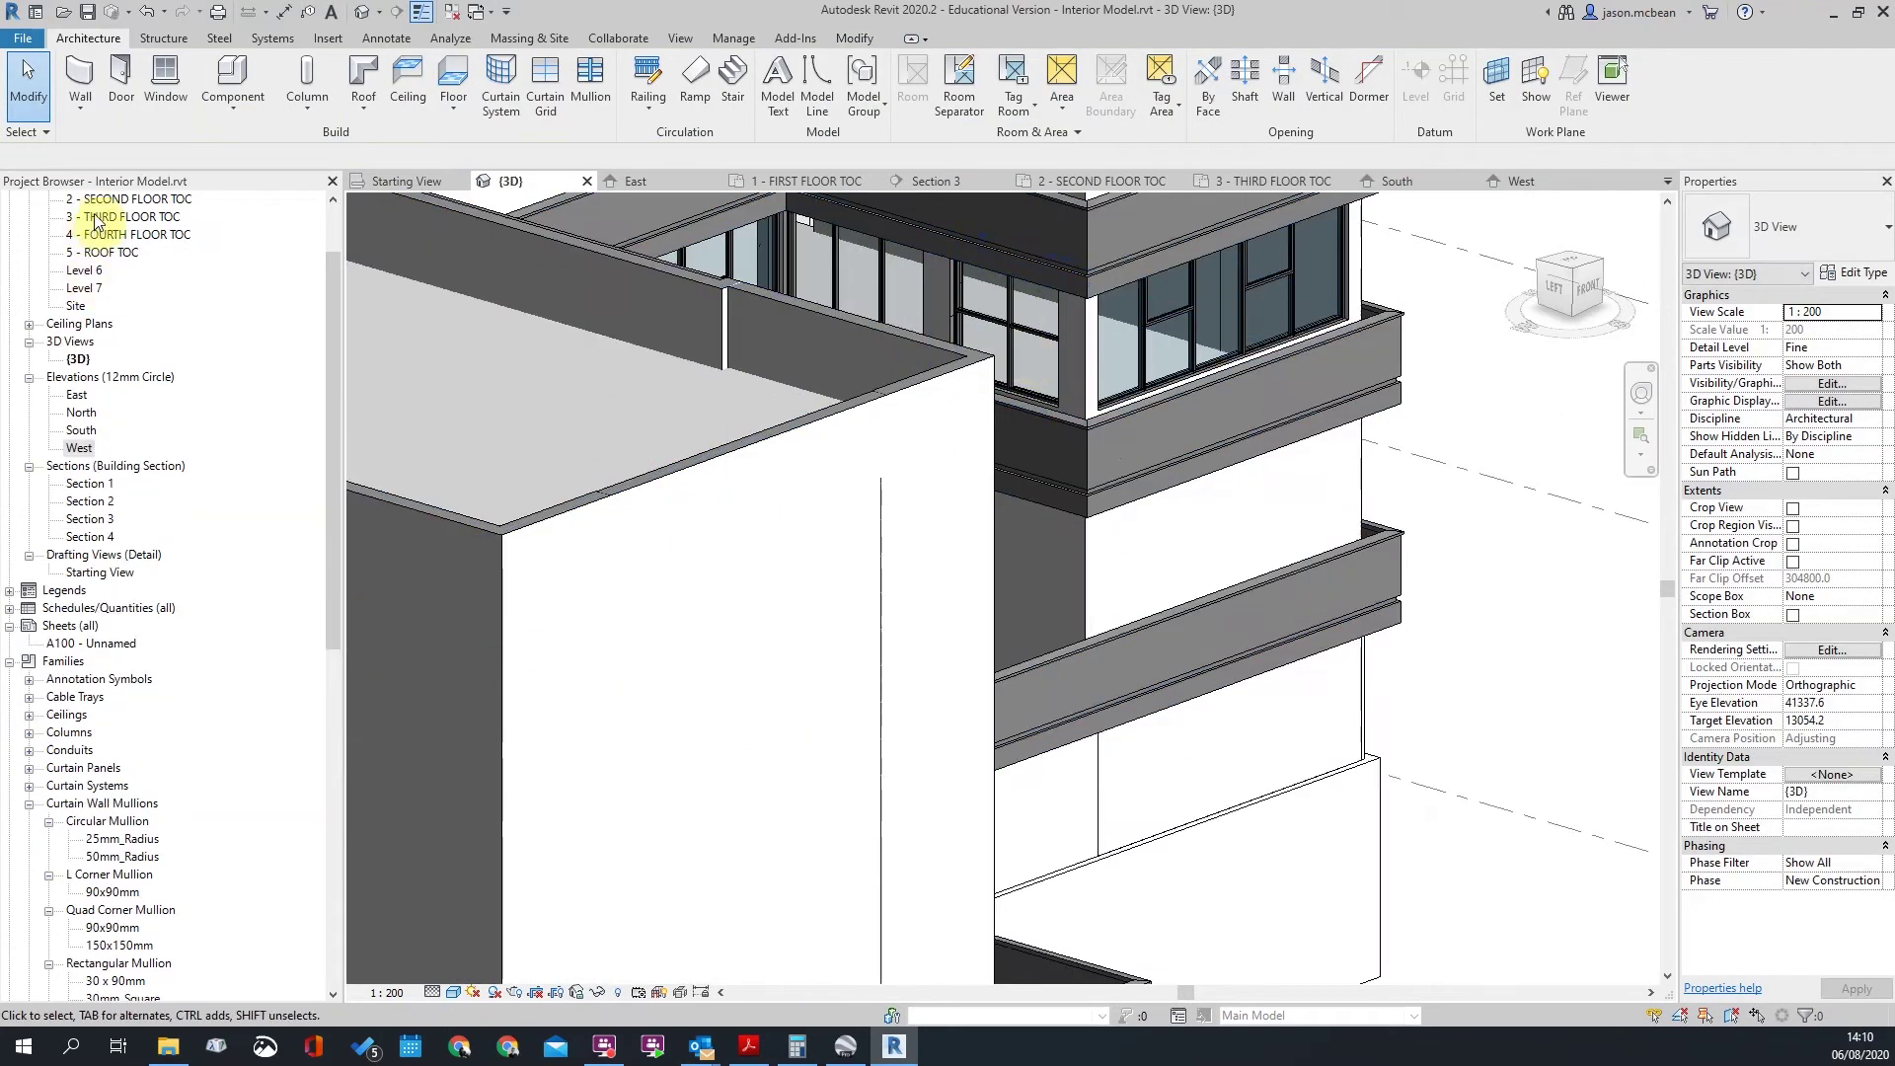
pyautogui.doubleClick(96, 222)
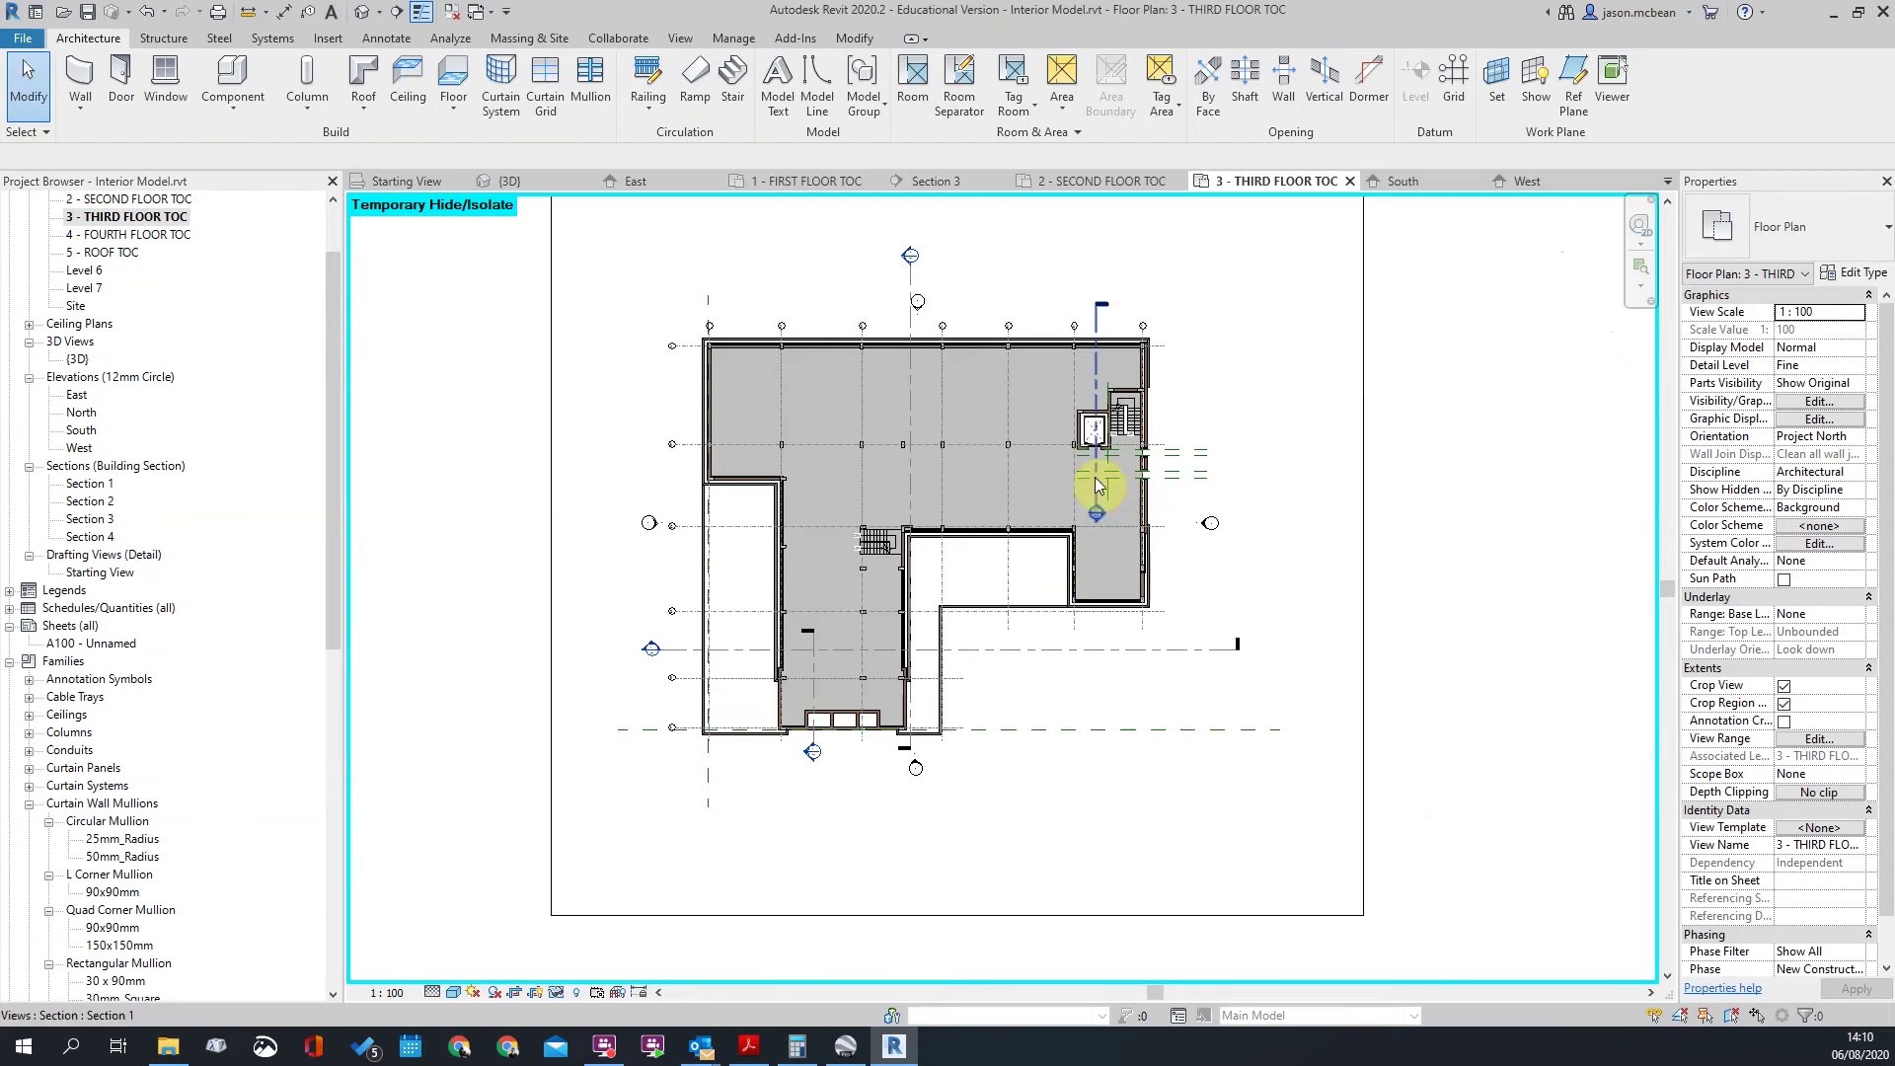
pyautogui.scroll(2, 1090, 477)
pyautogui.click(1095, 486)
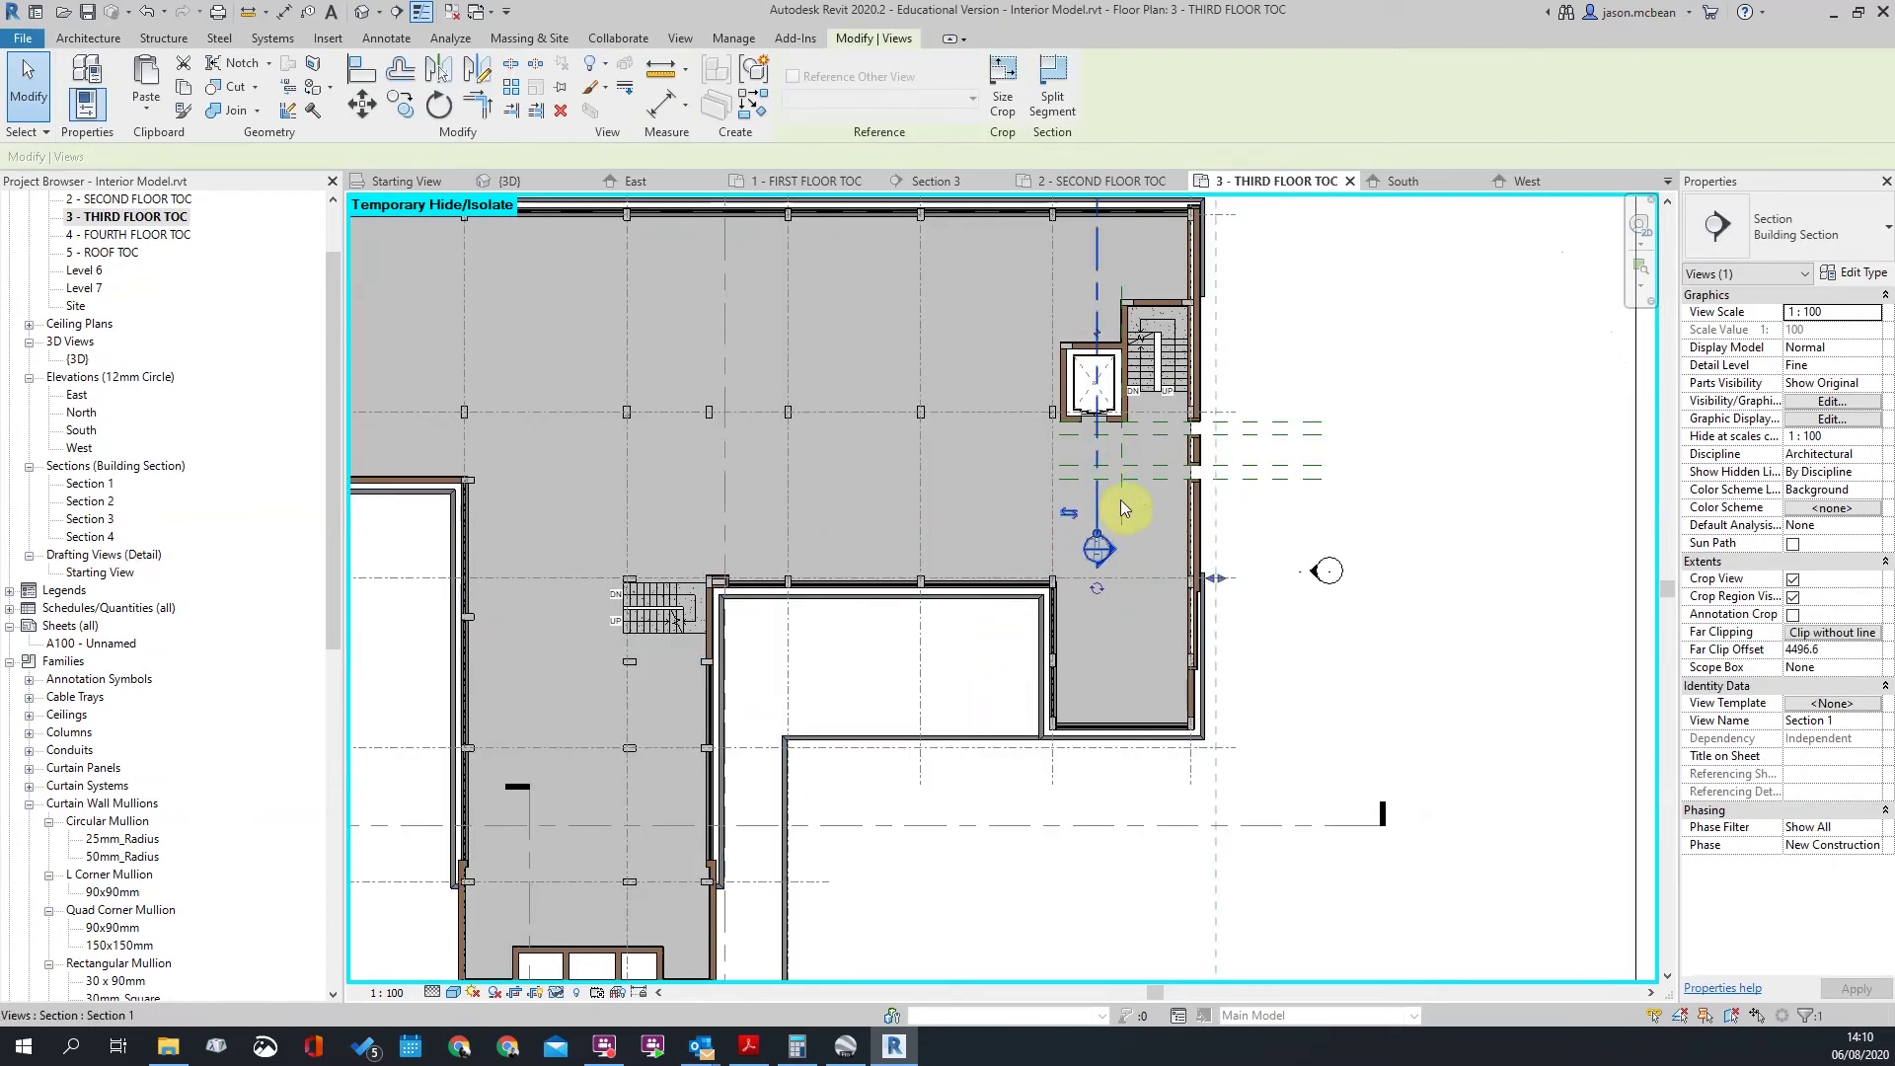
pyautogui.moveTo(1101, 501); pyautogui.dragTo(987, 721)
pyautogui.press('Escape')
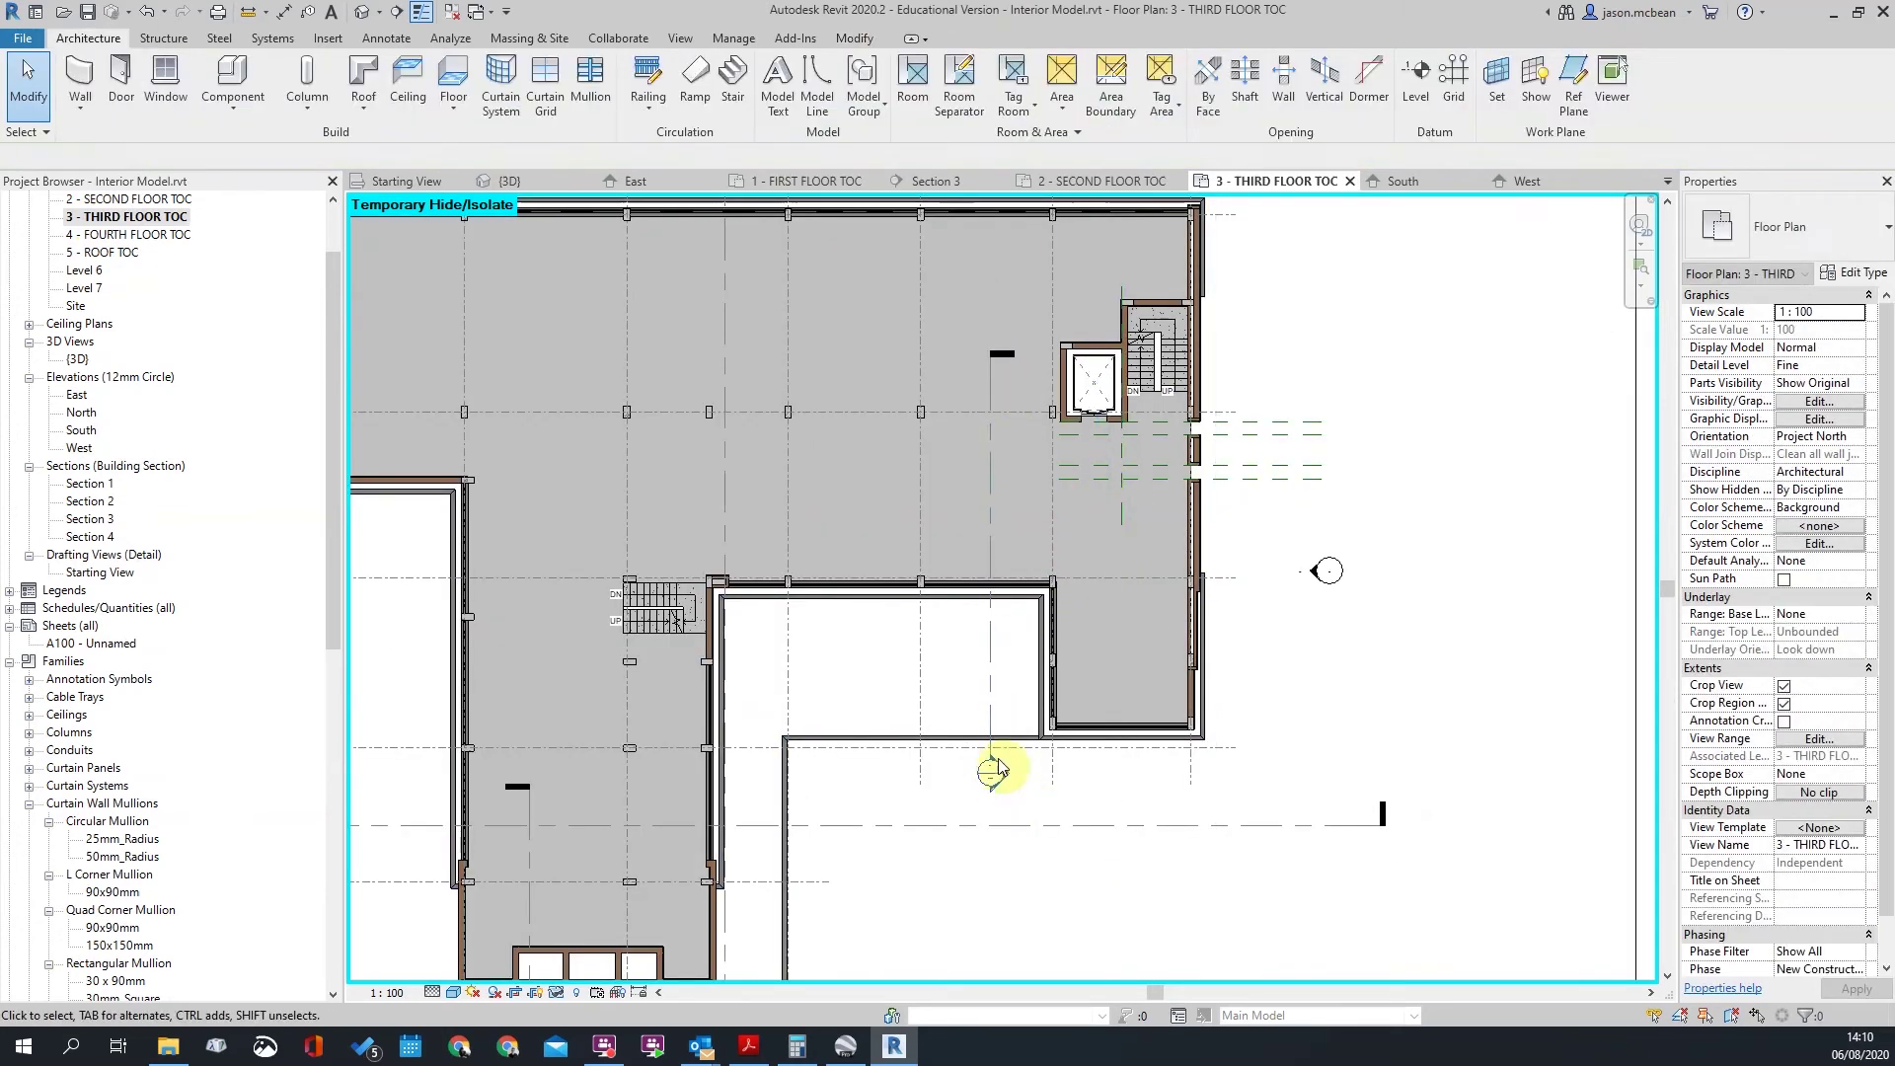
pyautogui.doubleClick(990, 771)
pyautogui.scroll(3, 912, 514)
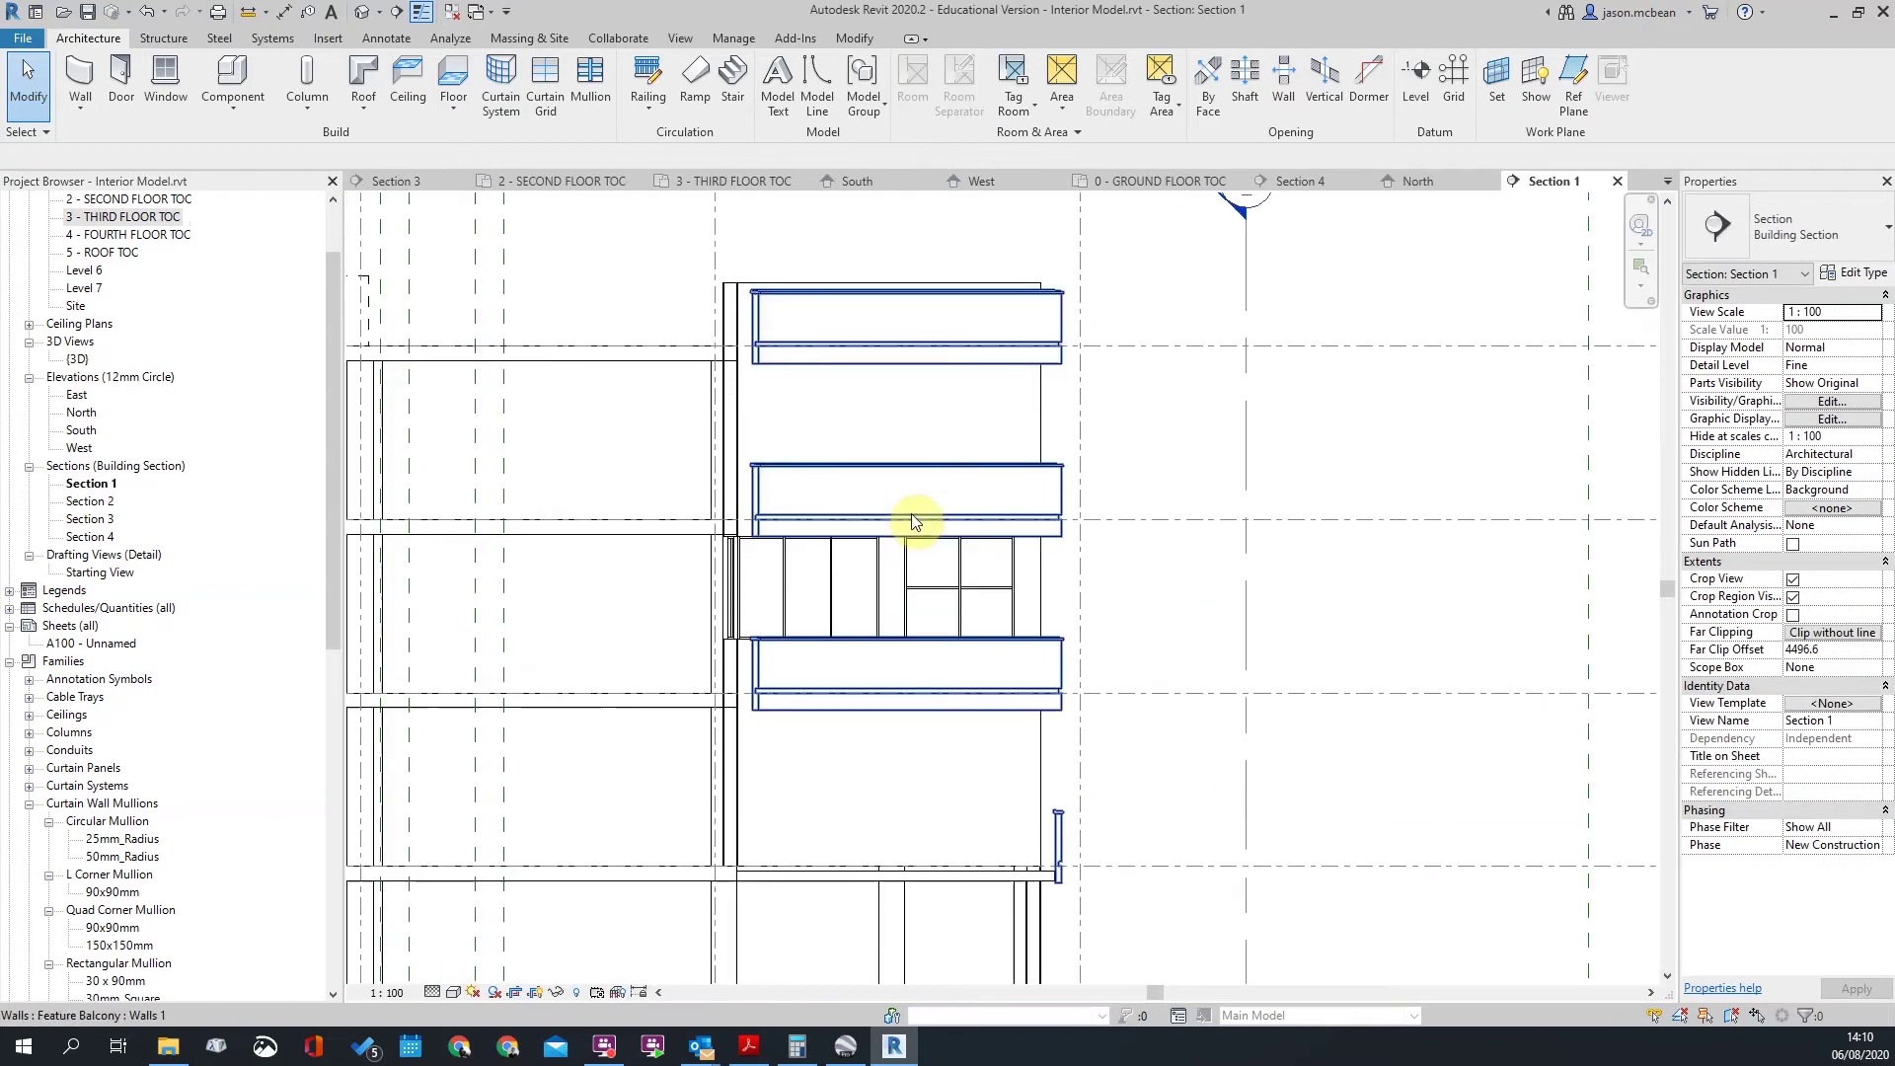
# Step: Delete the horizontal grid line from the third-floor two-panel curtain wall in the section view
pyautogui.scroll(2, 910, 514)
pyautogui.press('Tab')
pyautogui.press('Tab')
pyautogui.press('Tab')
pyautogui.press('Tab')
pyautogui.press('Tab')
pyautogui.click(1042, 571)
pyautogui.press('Delete')
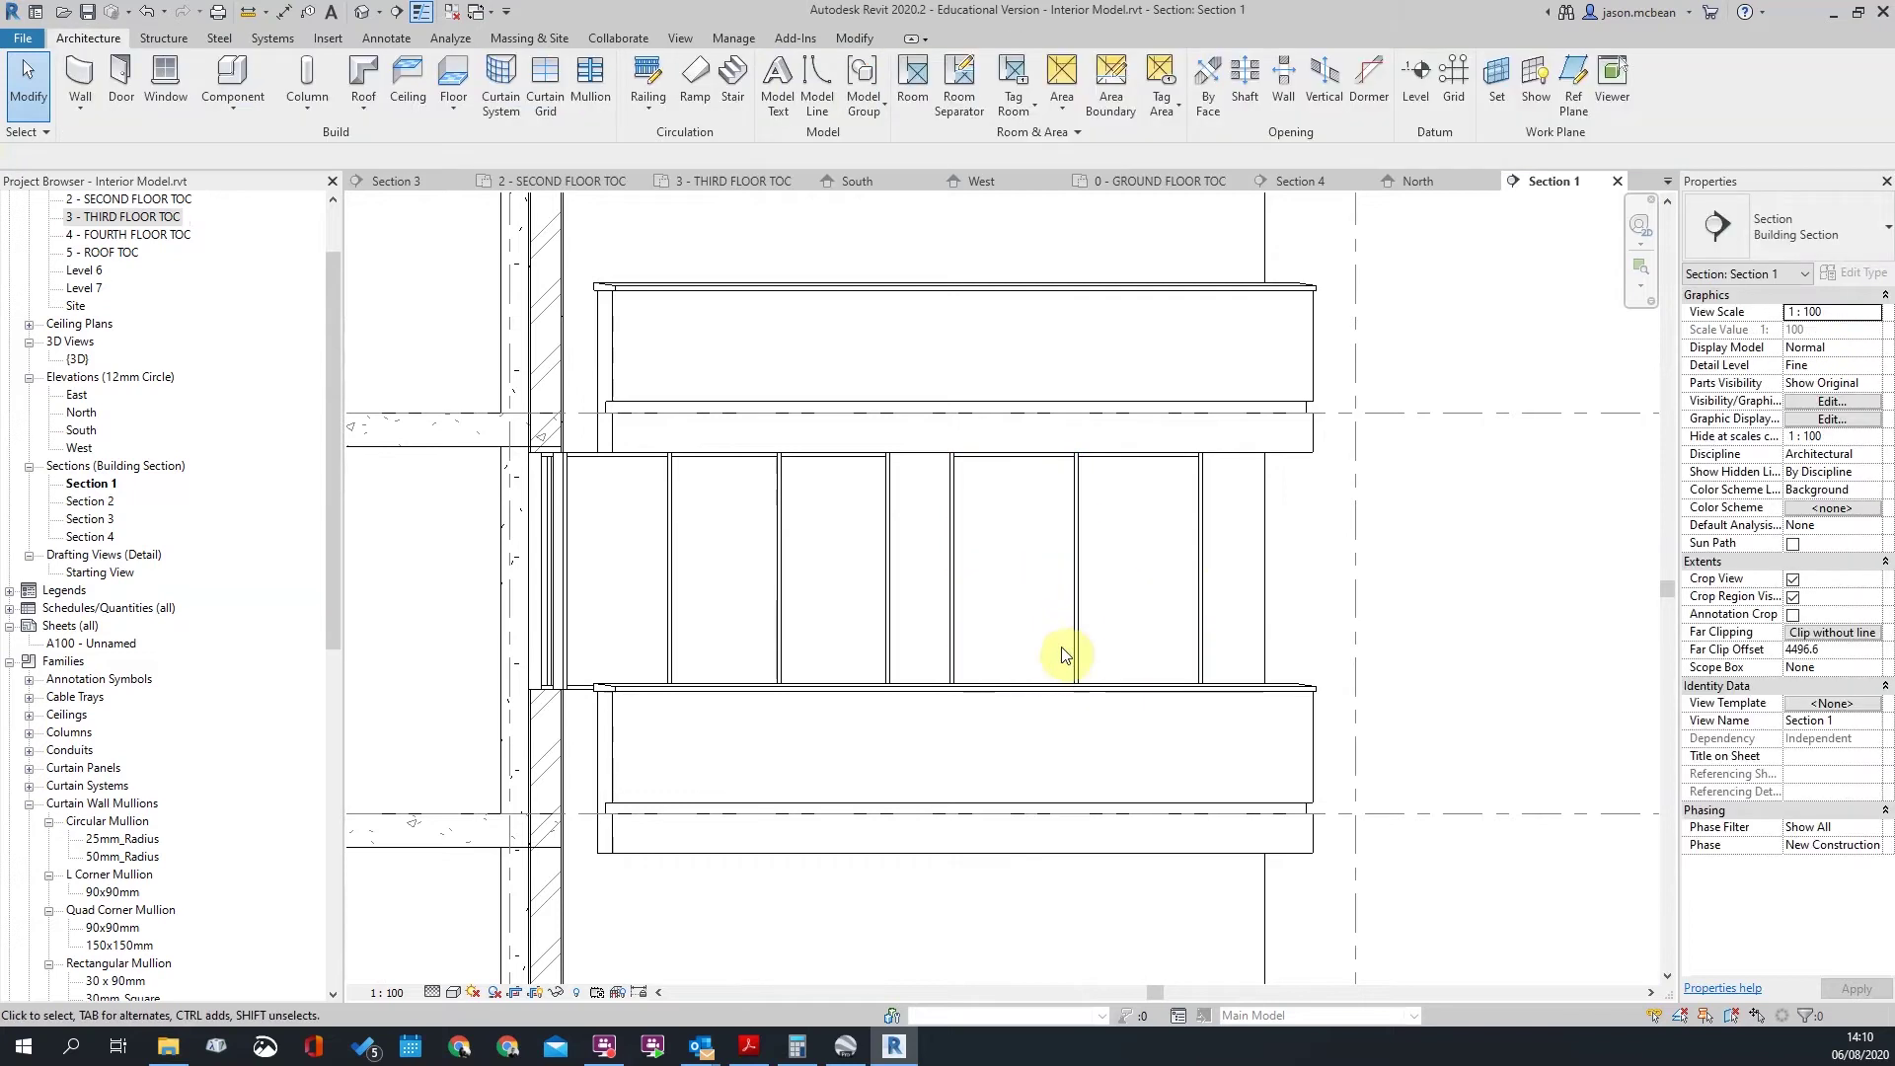
# Step: Add a midpoint horizontal curtain grid to only the middle panel of the three-panel curtain wall, excluding the outer segments
pyautogui.click(549, 81)
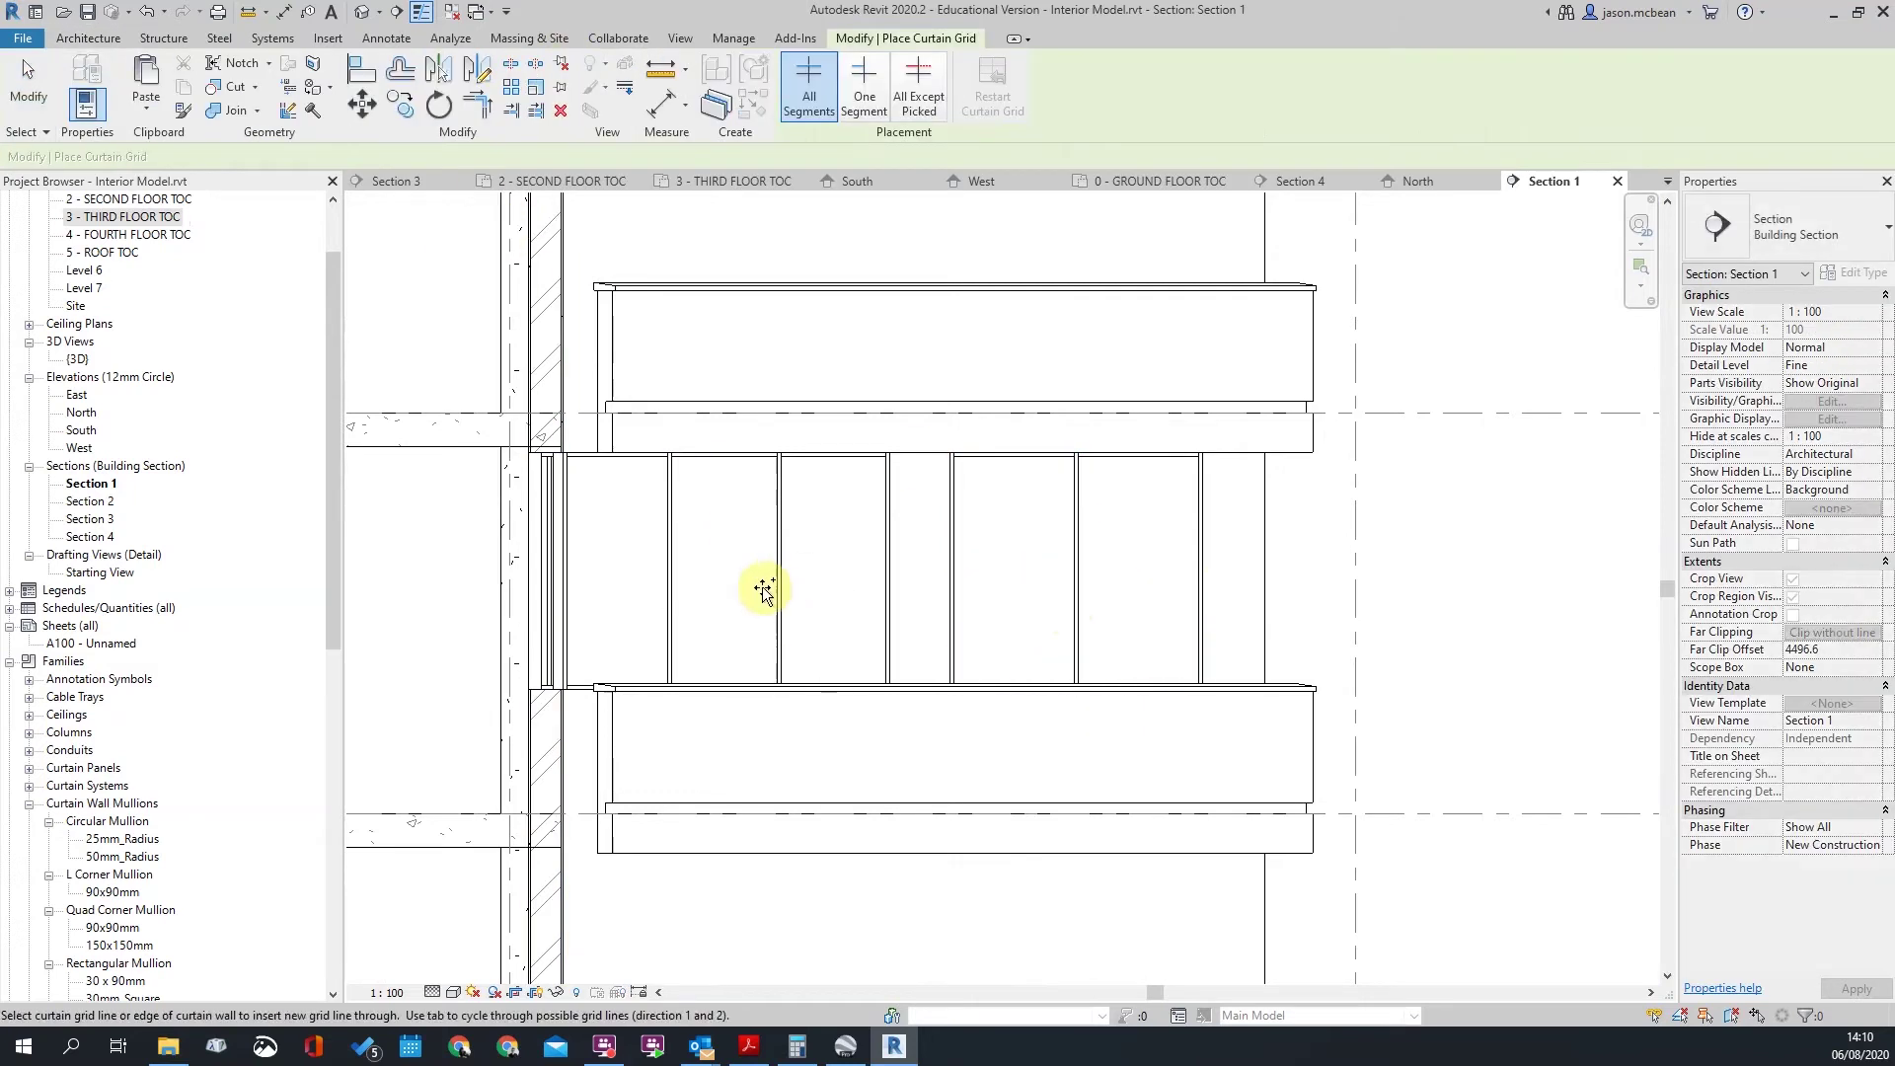
pyautogui.click(918, 84)
pyautogui.click(779, 578)
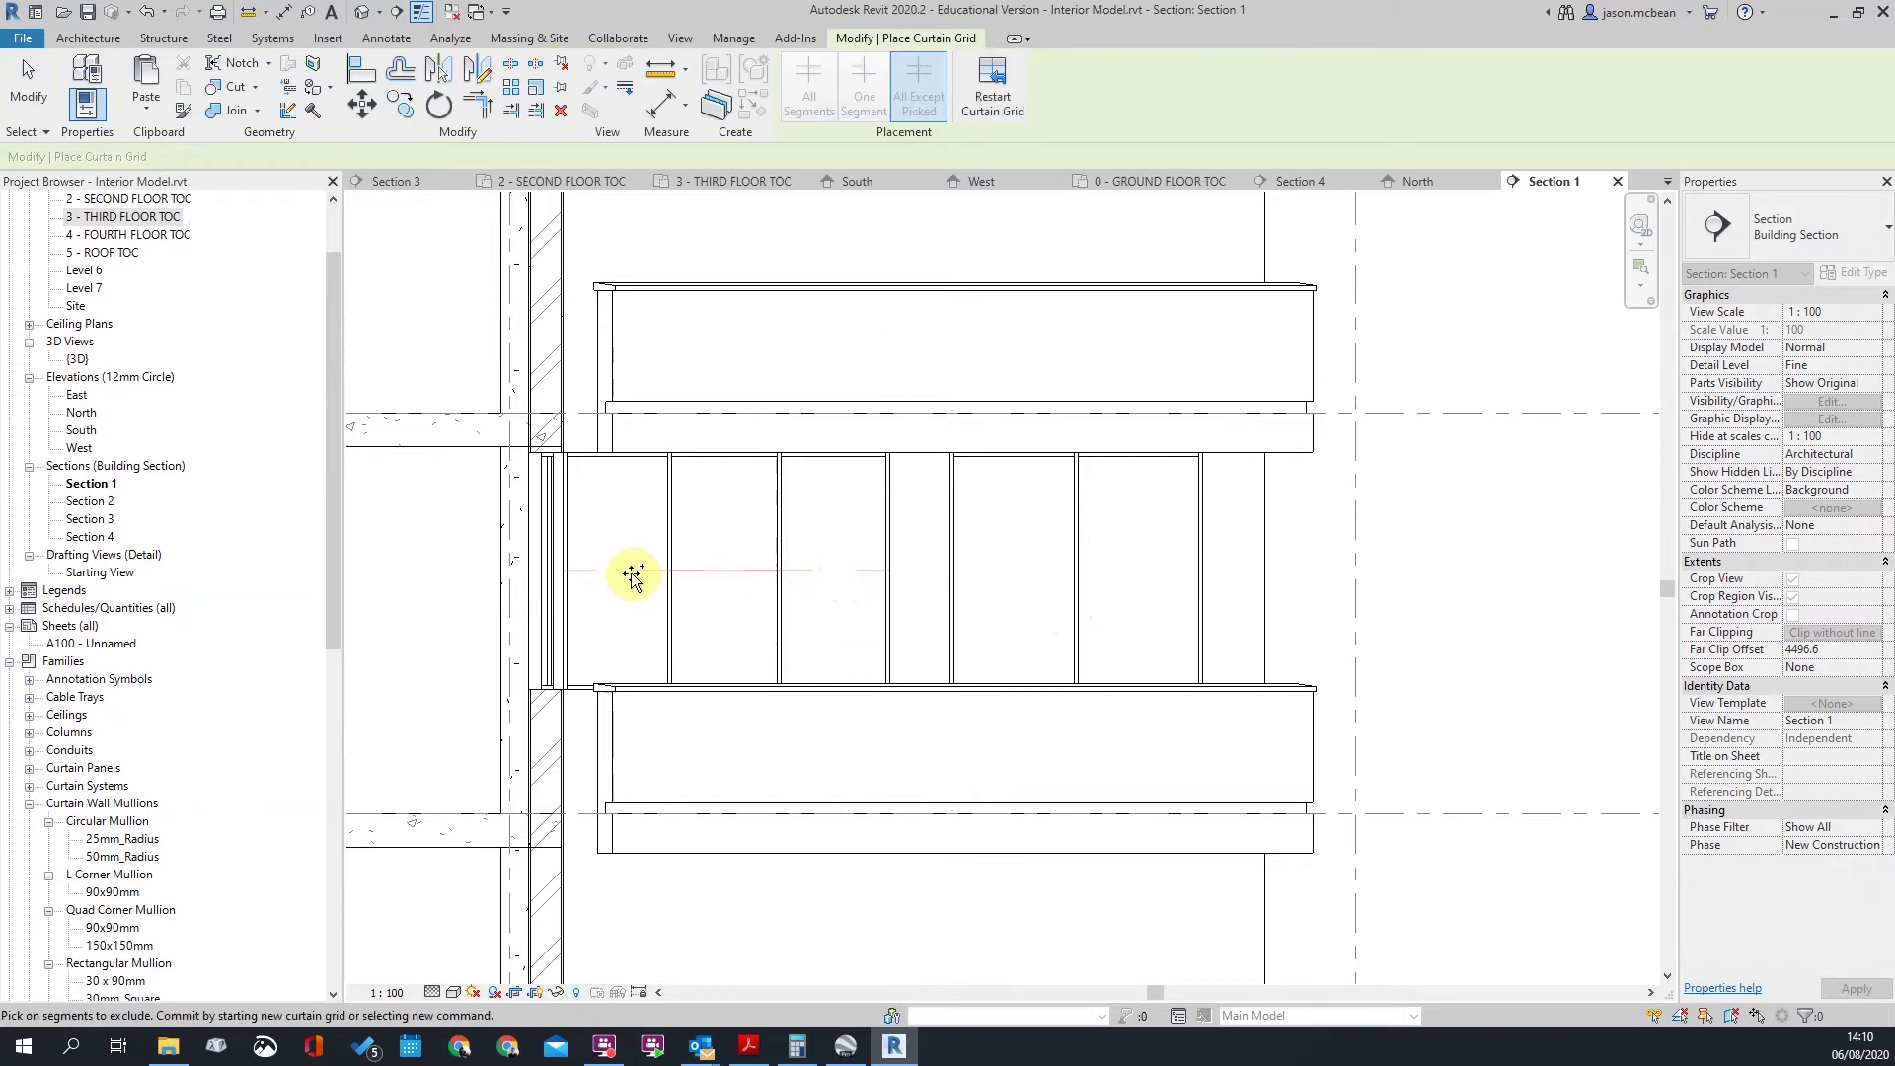
pyautogui.press('Escape')
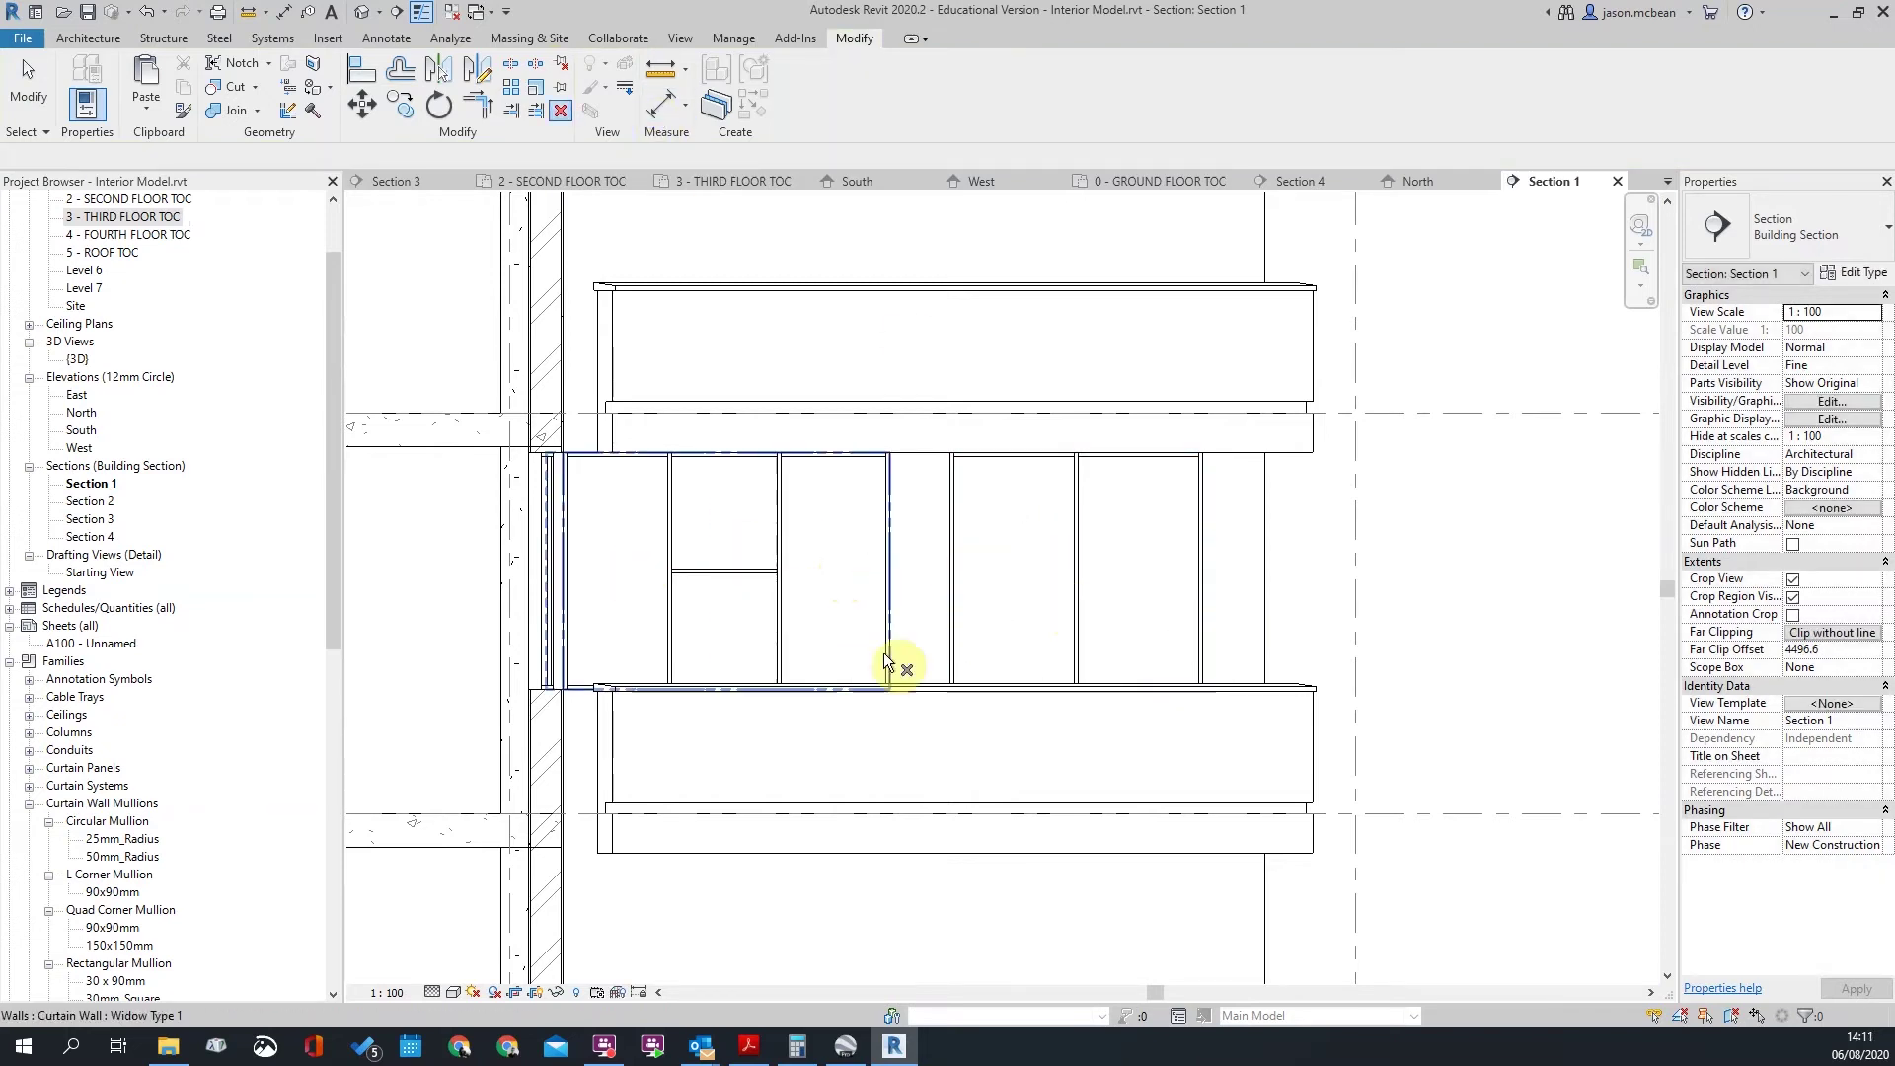
pyautogui.press('Escape')
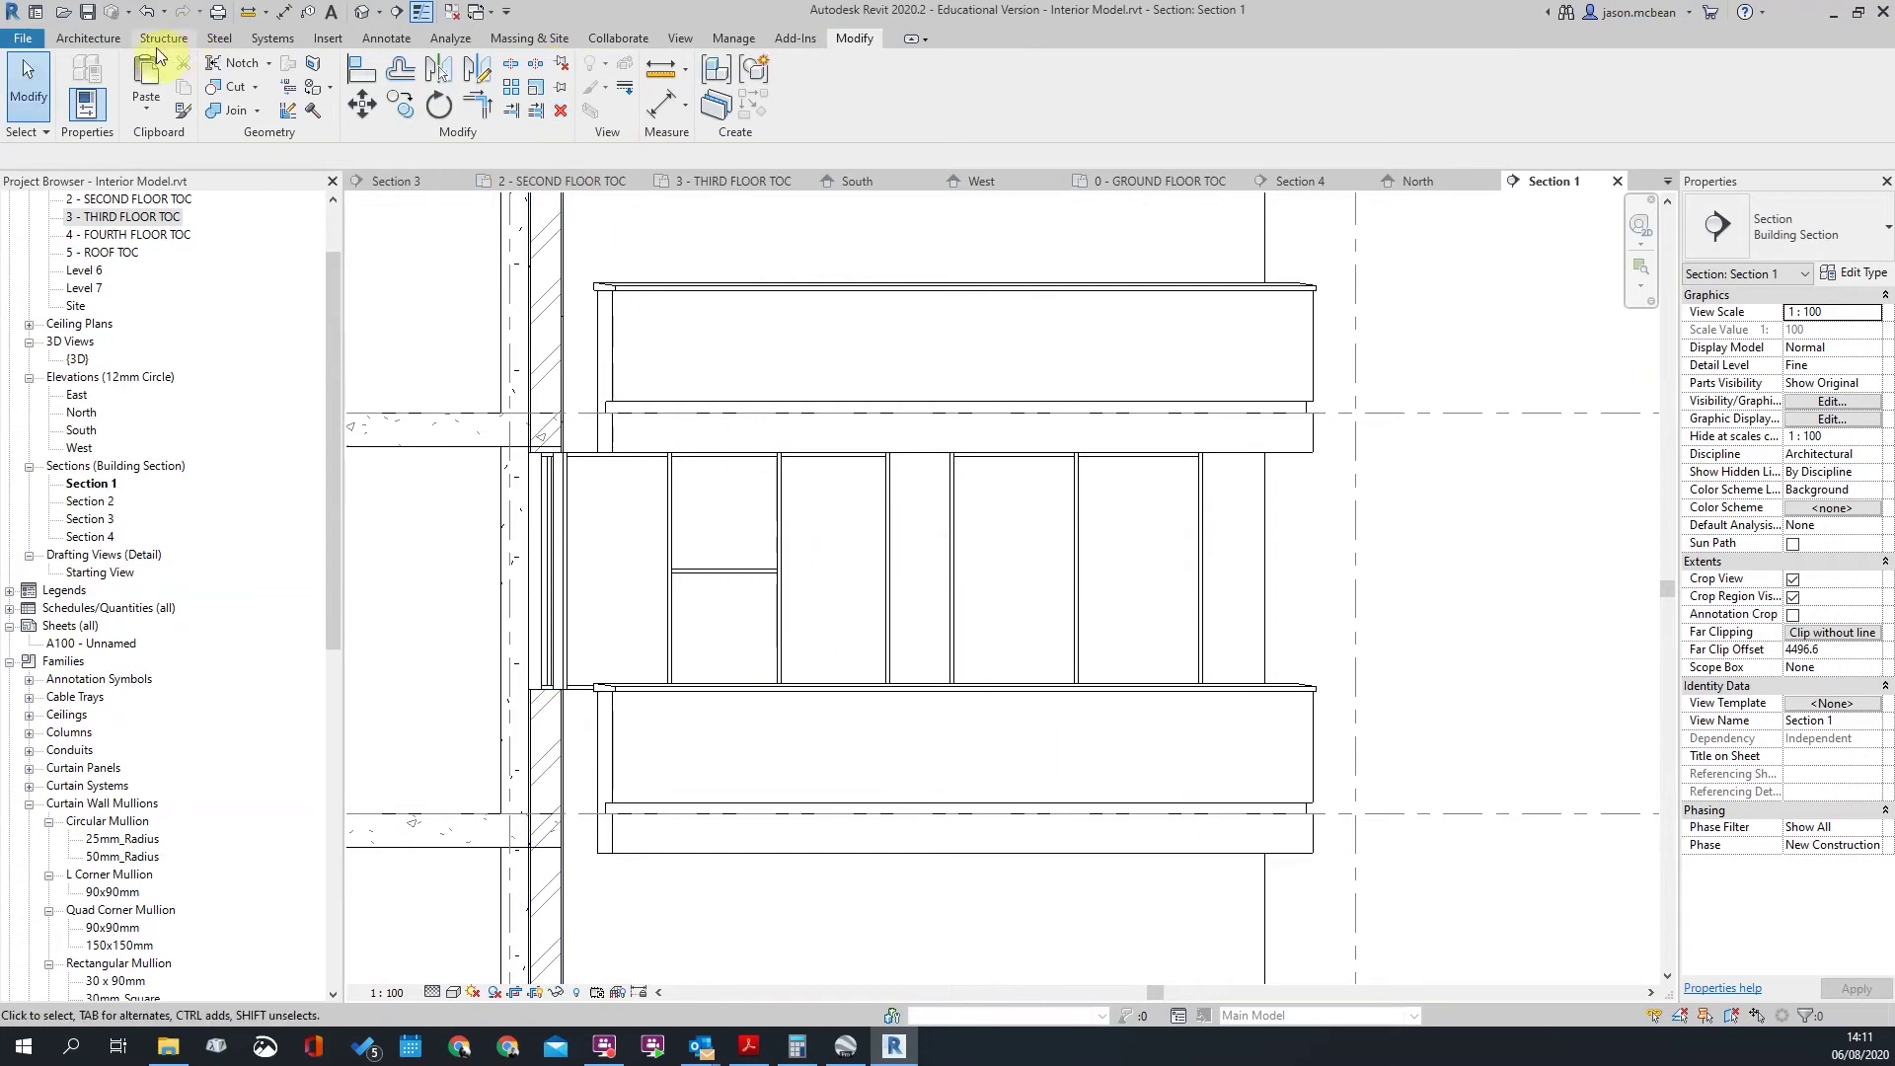
# Step: Add a midpoint horizontal curtain grid to only the panel nearest the building's outer corner in the two-panel curtain wall
pyautogui.click(102, 42)
pyautogui.click(528, 92)
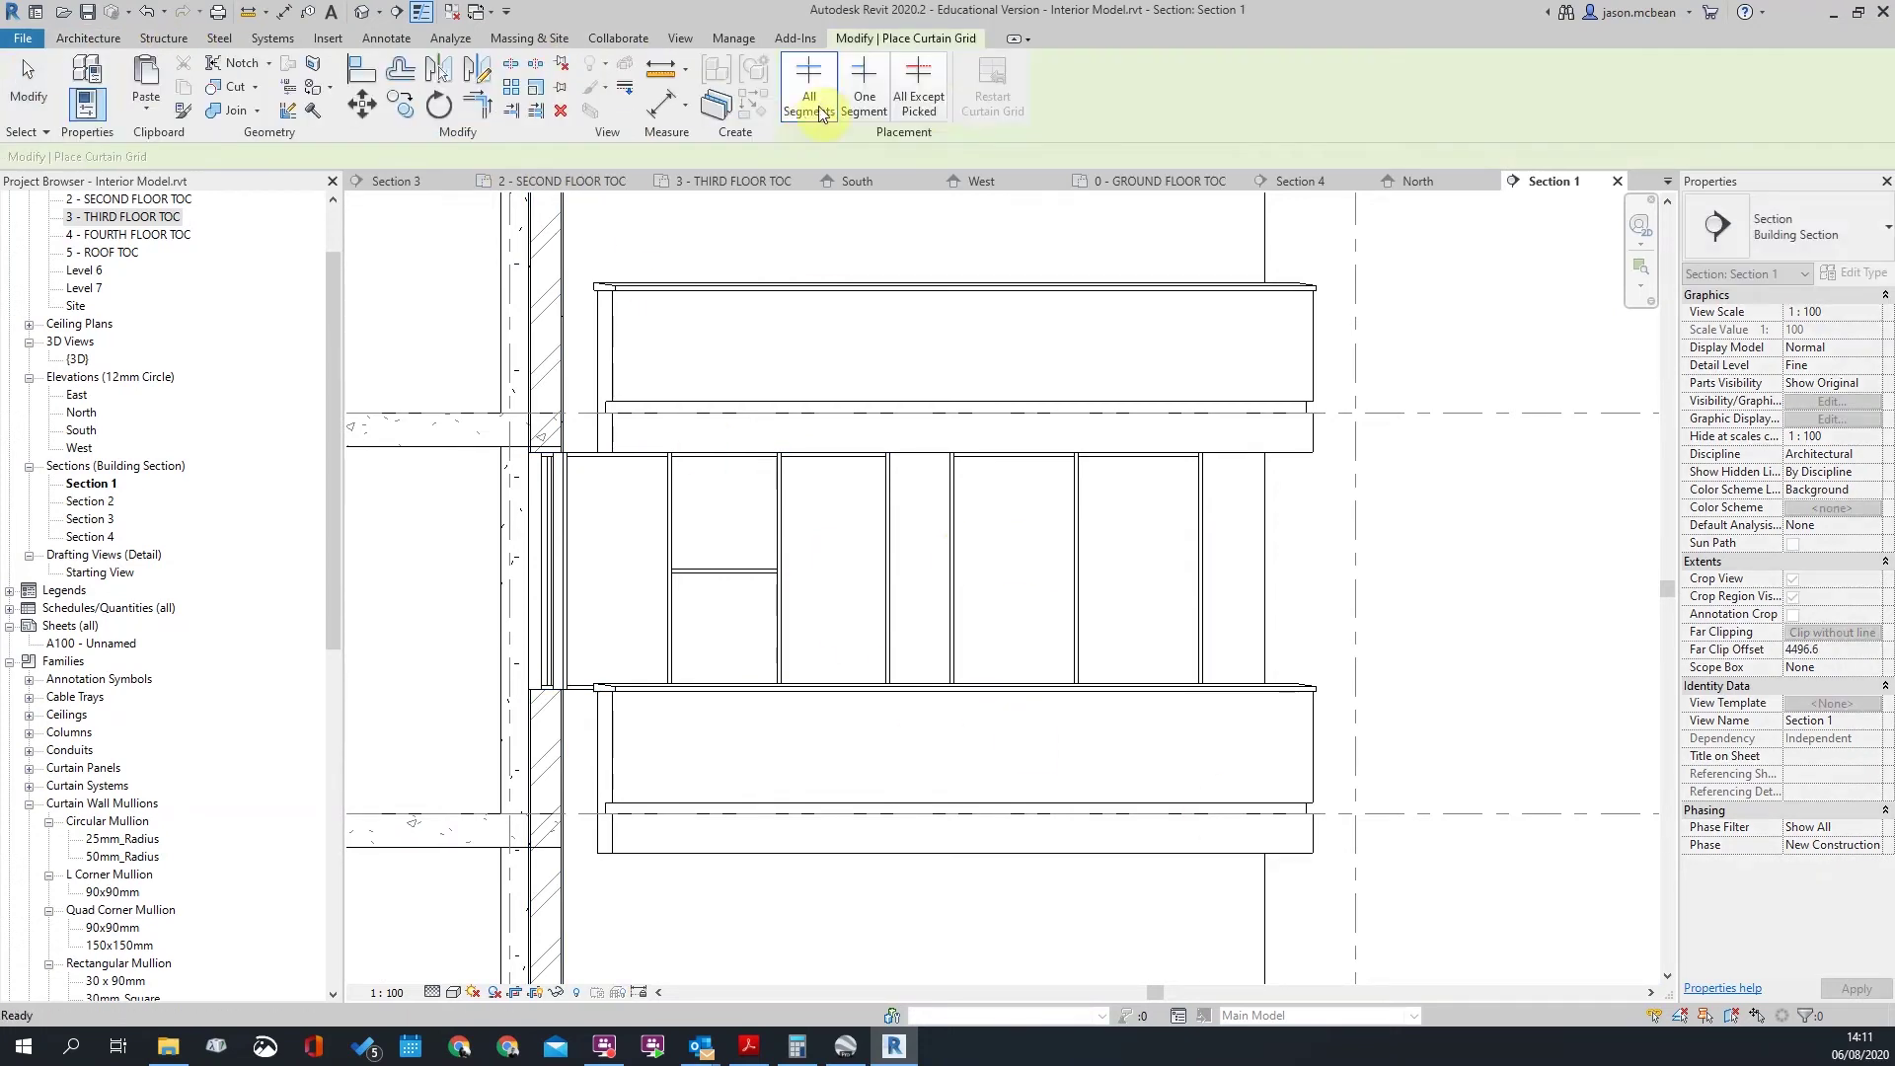
pyautogui.click(918, 89)
pyautogui.click(965, 570)
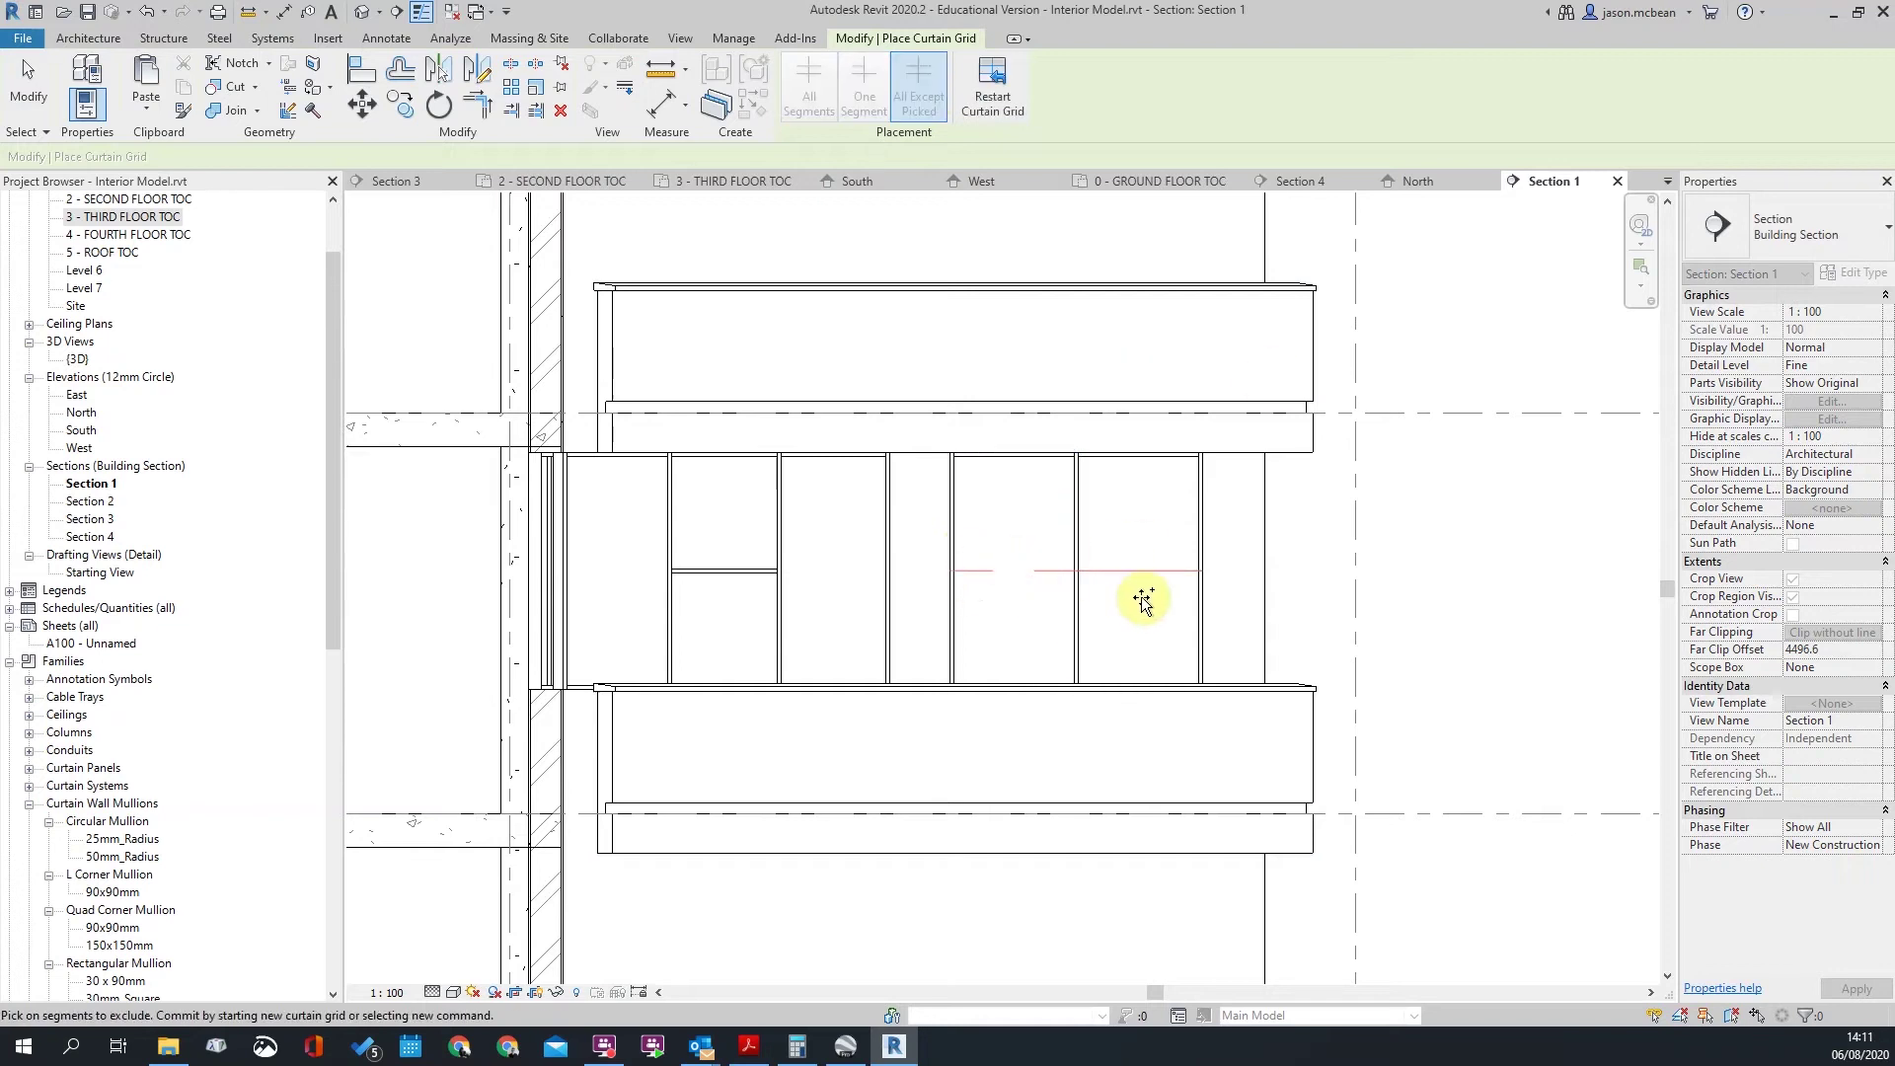
pyautogui.press('Escape')
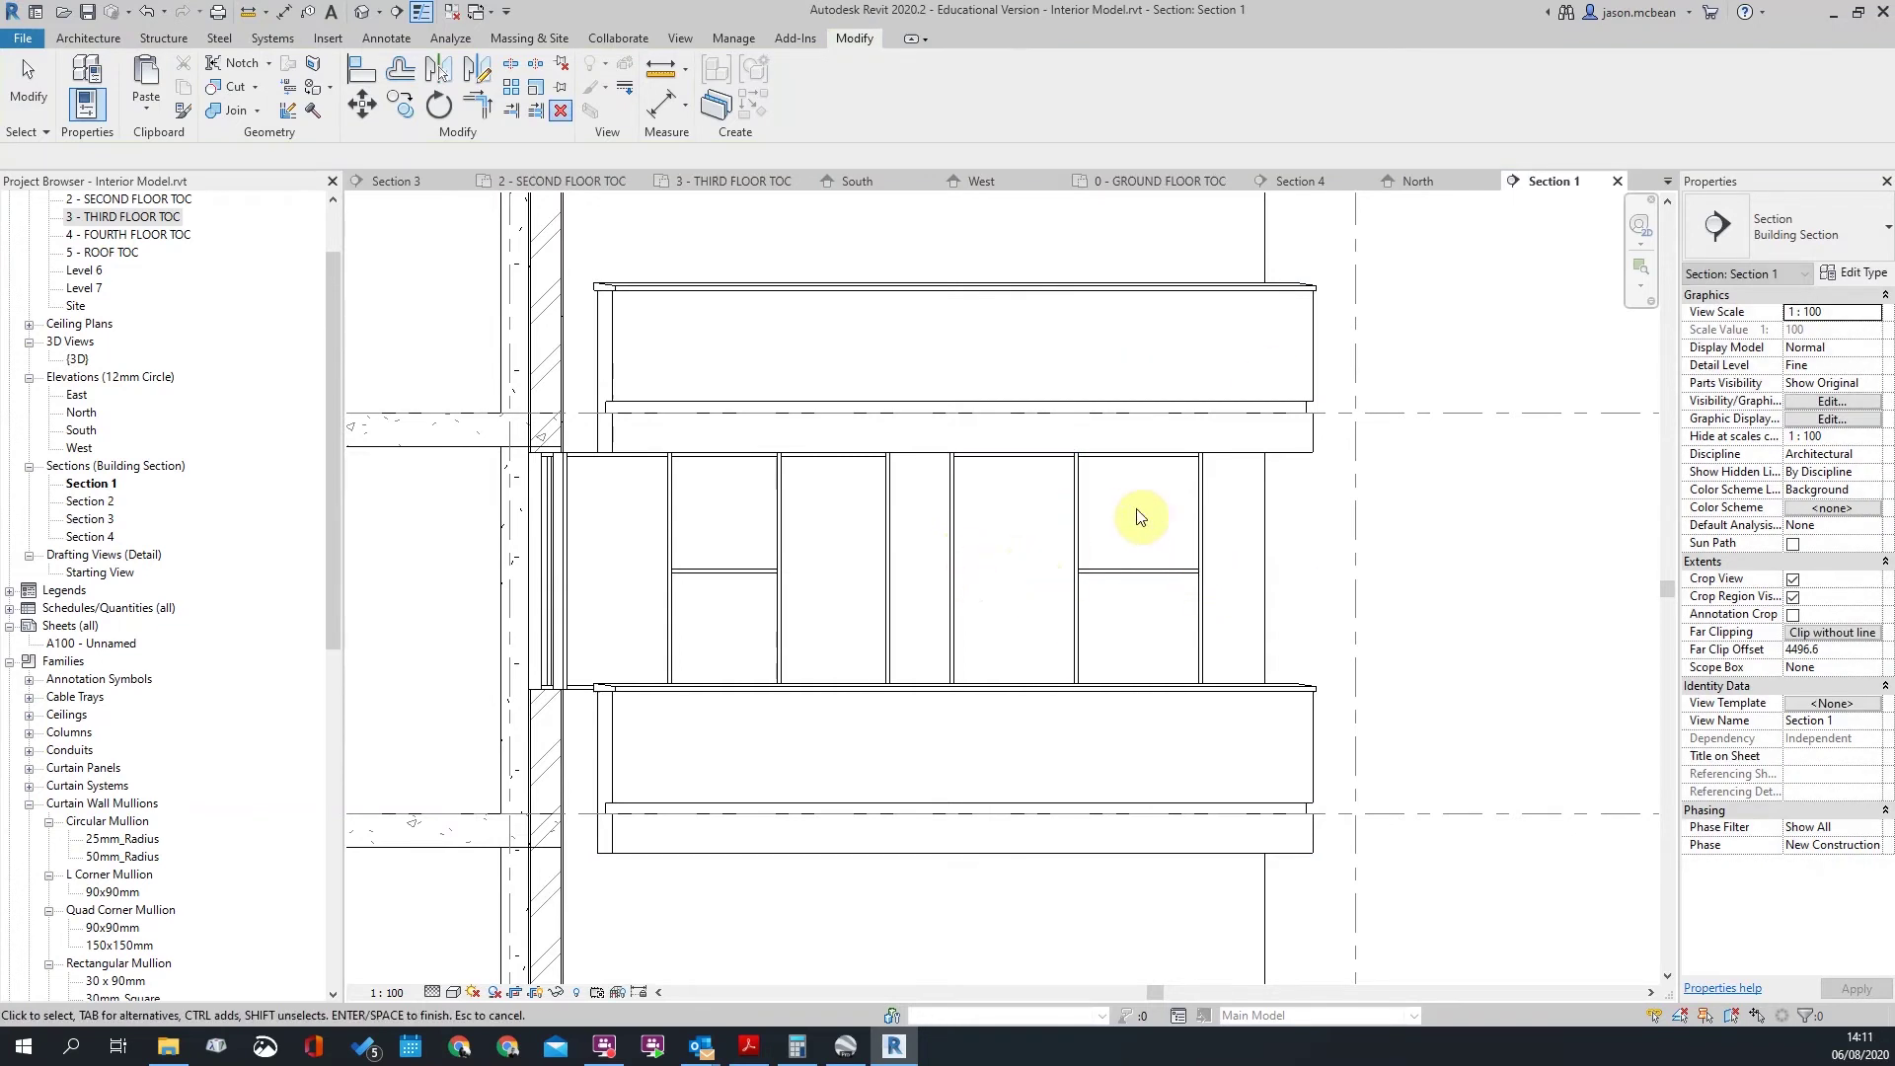
# Step: Select the two new upper units, filter to curtain panels only, and set their type to Windows_Curtain_Wall Metal_Aluminum-50_Thickness
pyautogui.moveTo(665, 449); pyautogui.dragTo(831, 592)
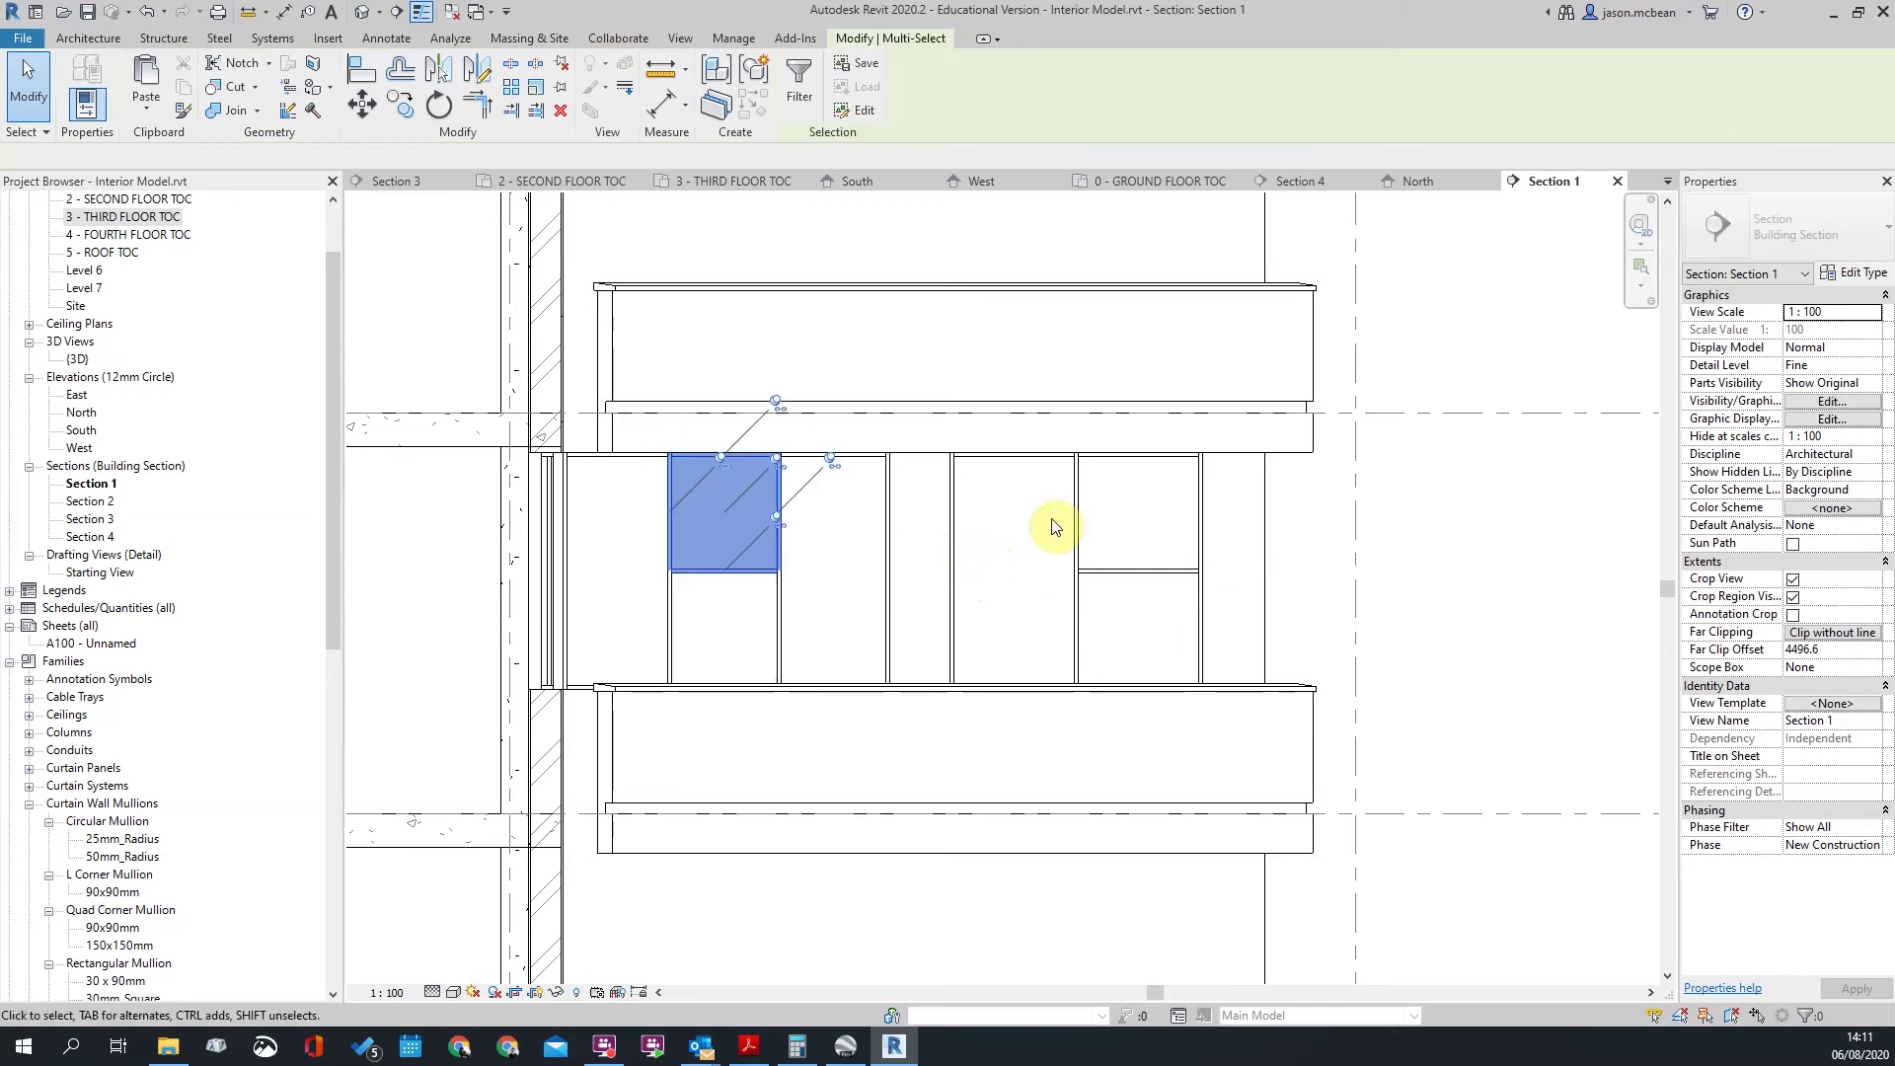
pyautogui.keyDown('ctrl'); pyautogui.moveTo(1221, 574); pyautogui.dragTo(1226, 579); pyautogui.keyUp('ctrl')
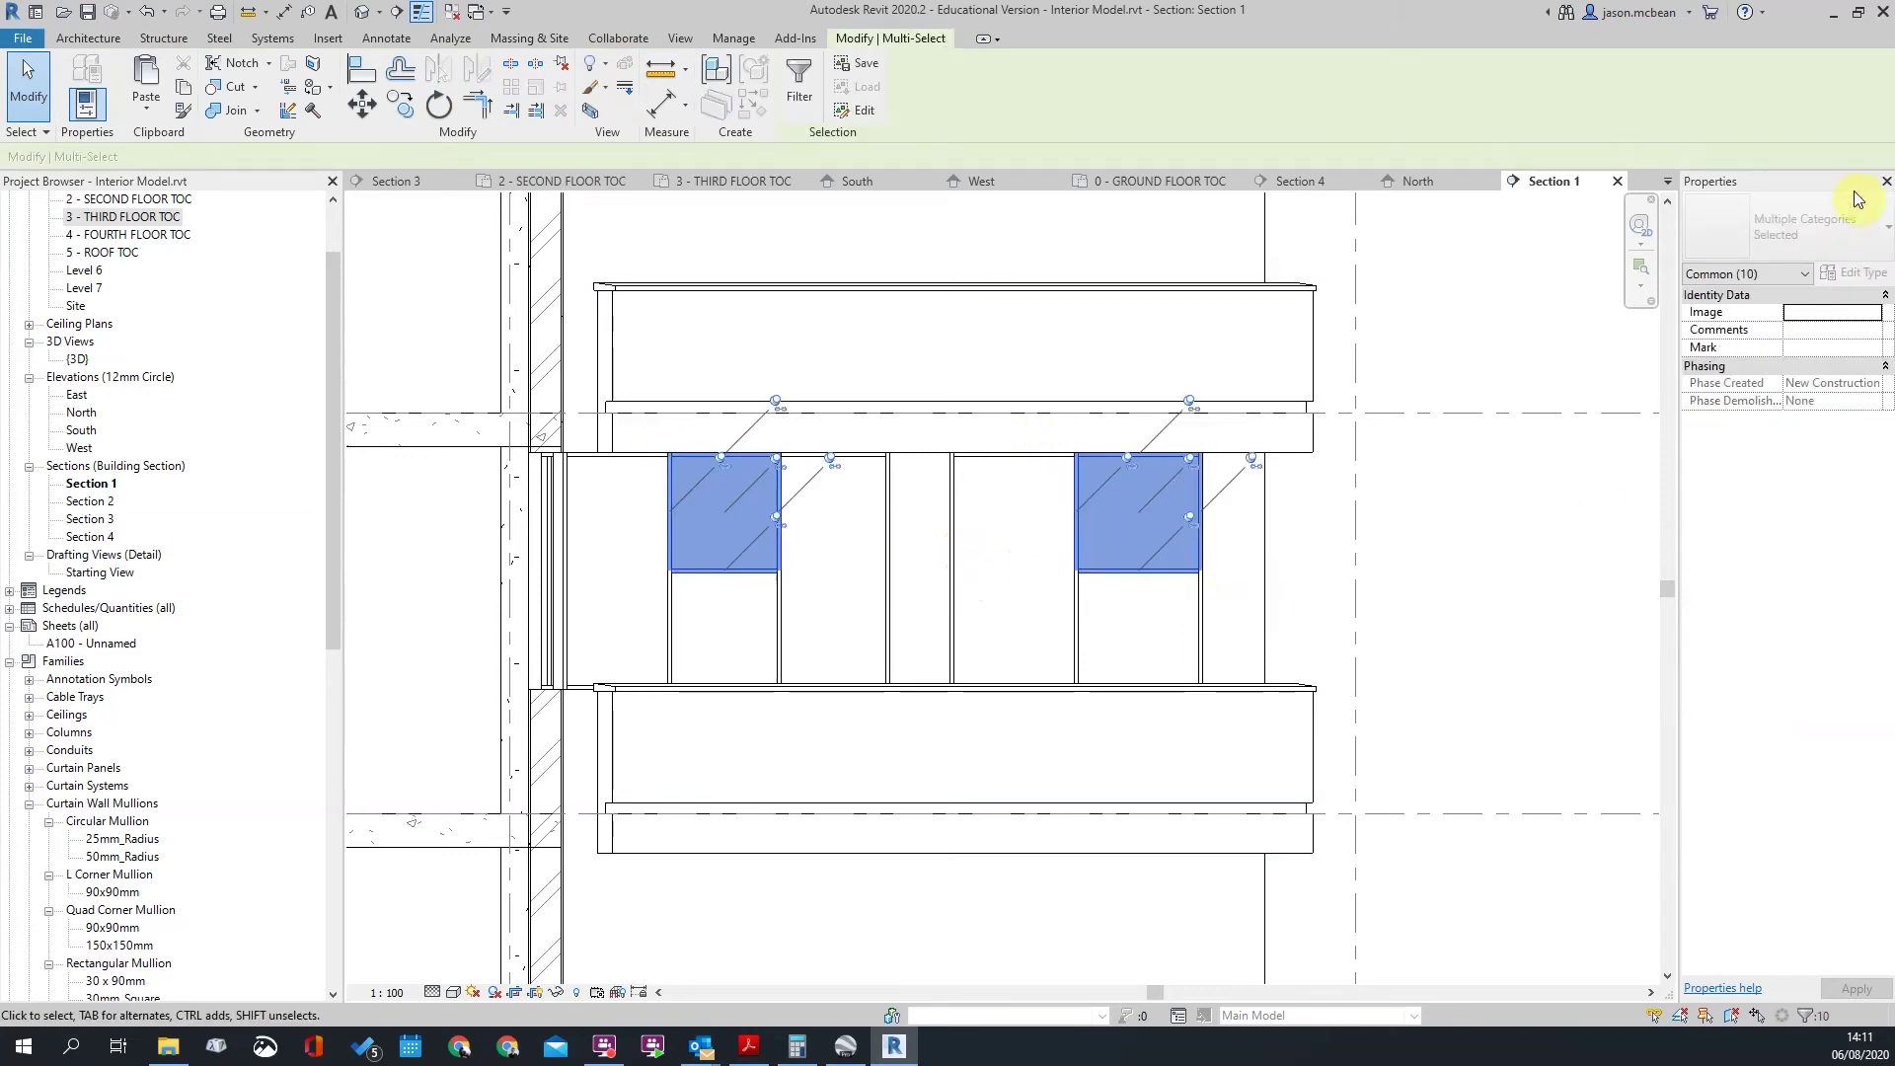
pyautogui.click(1819, 1006)
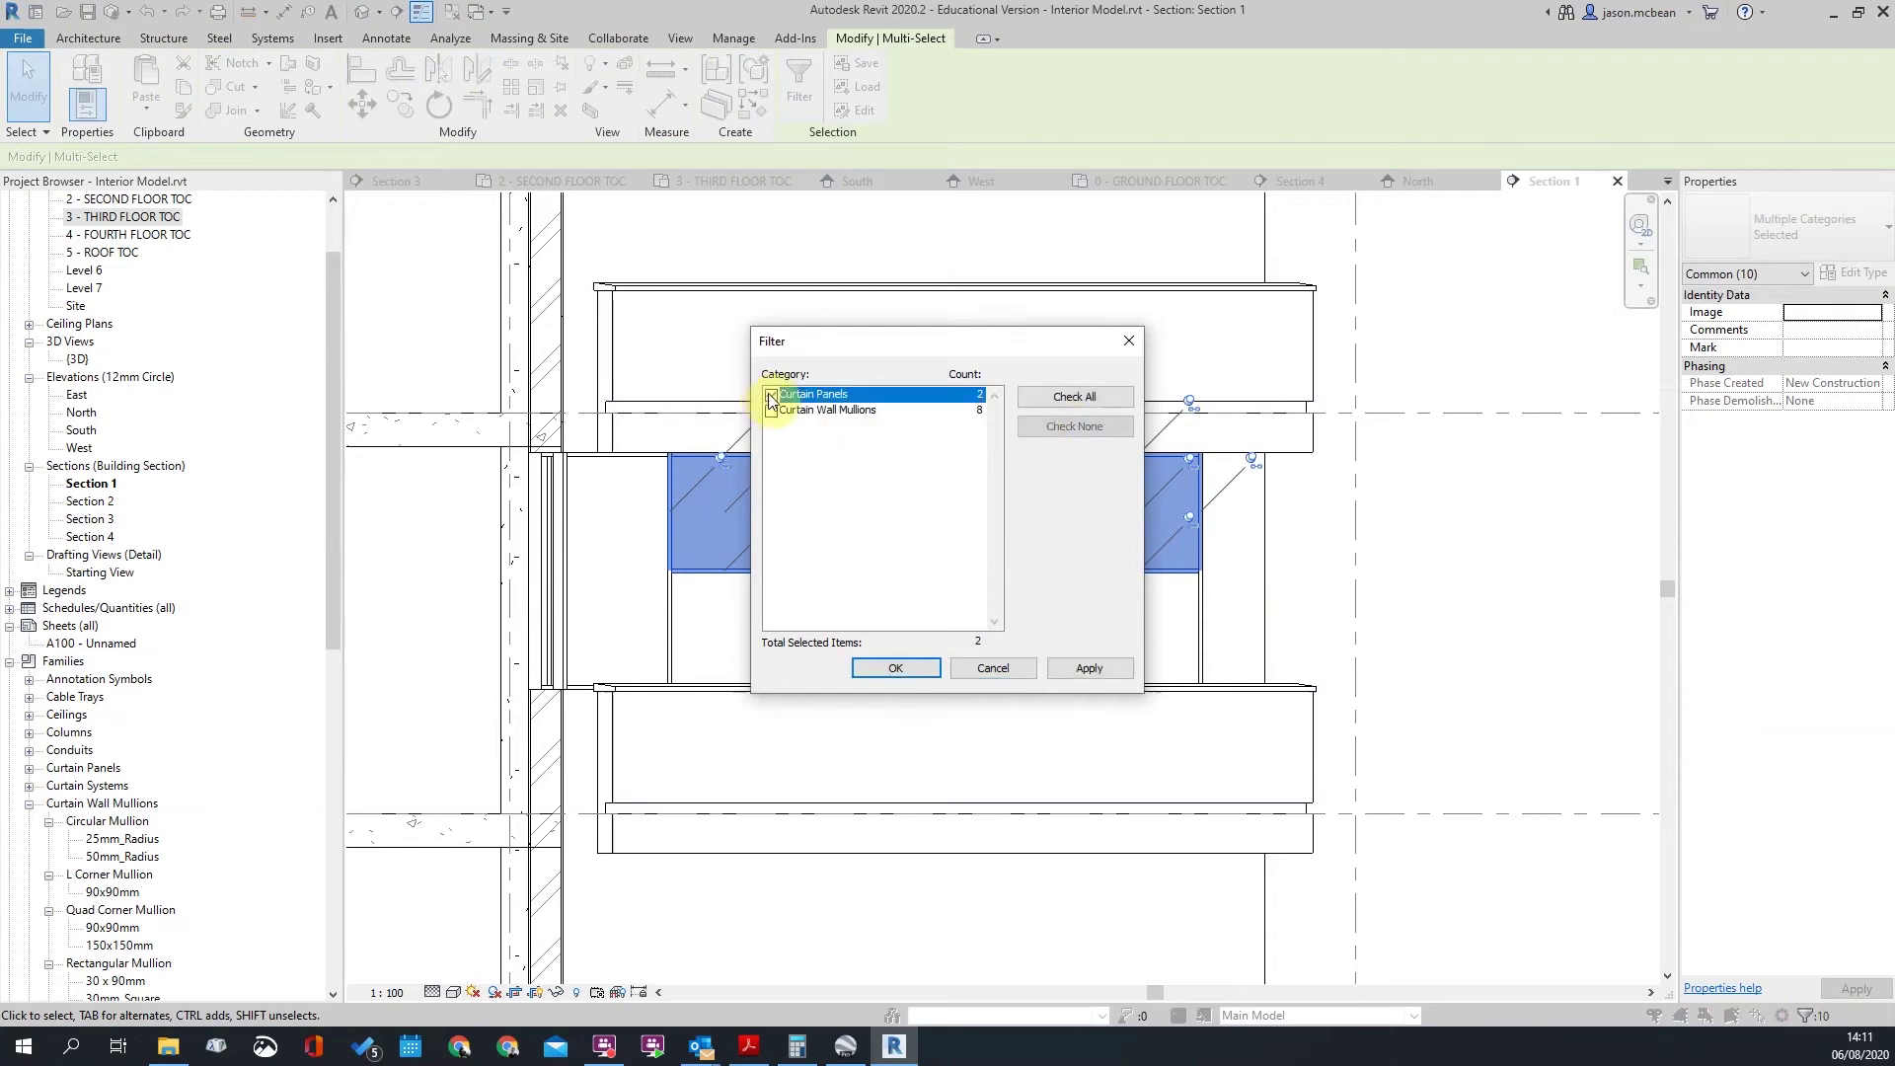
pyautogui.click(915, 670)
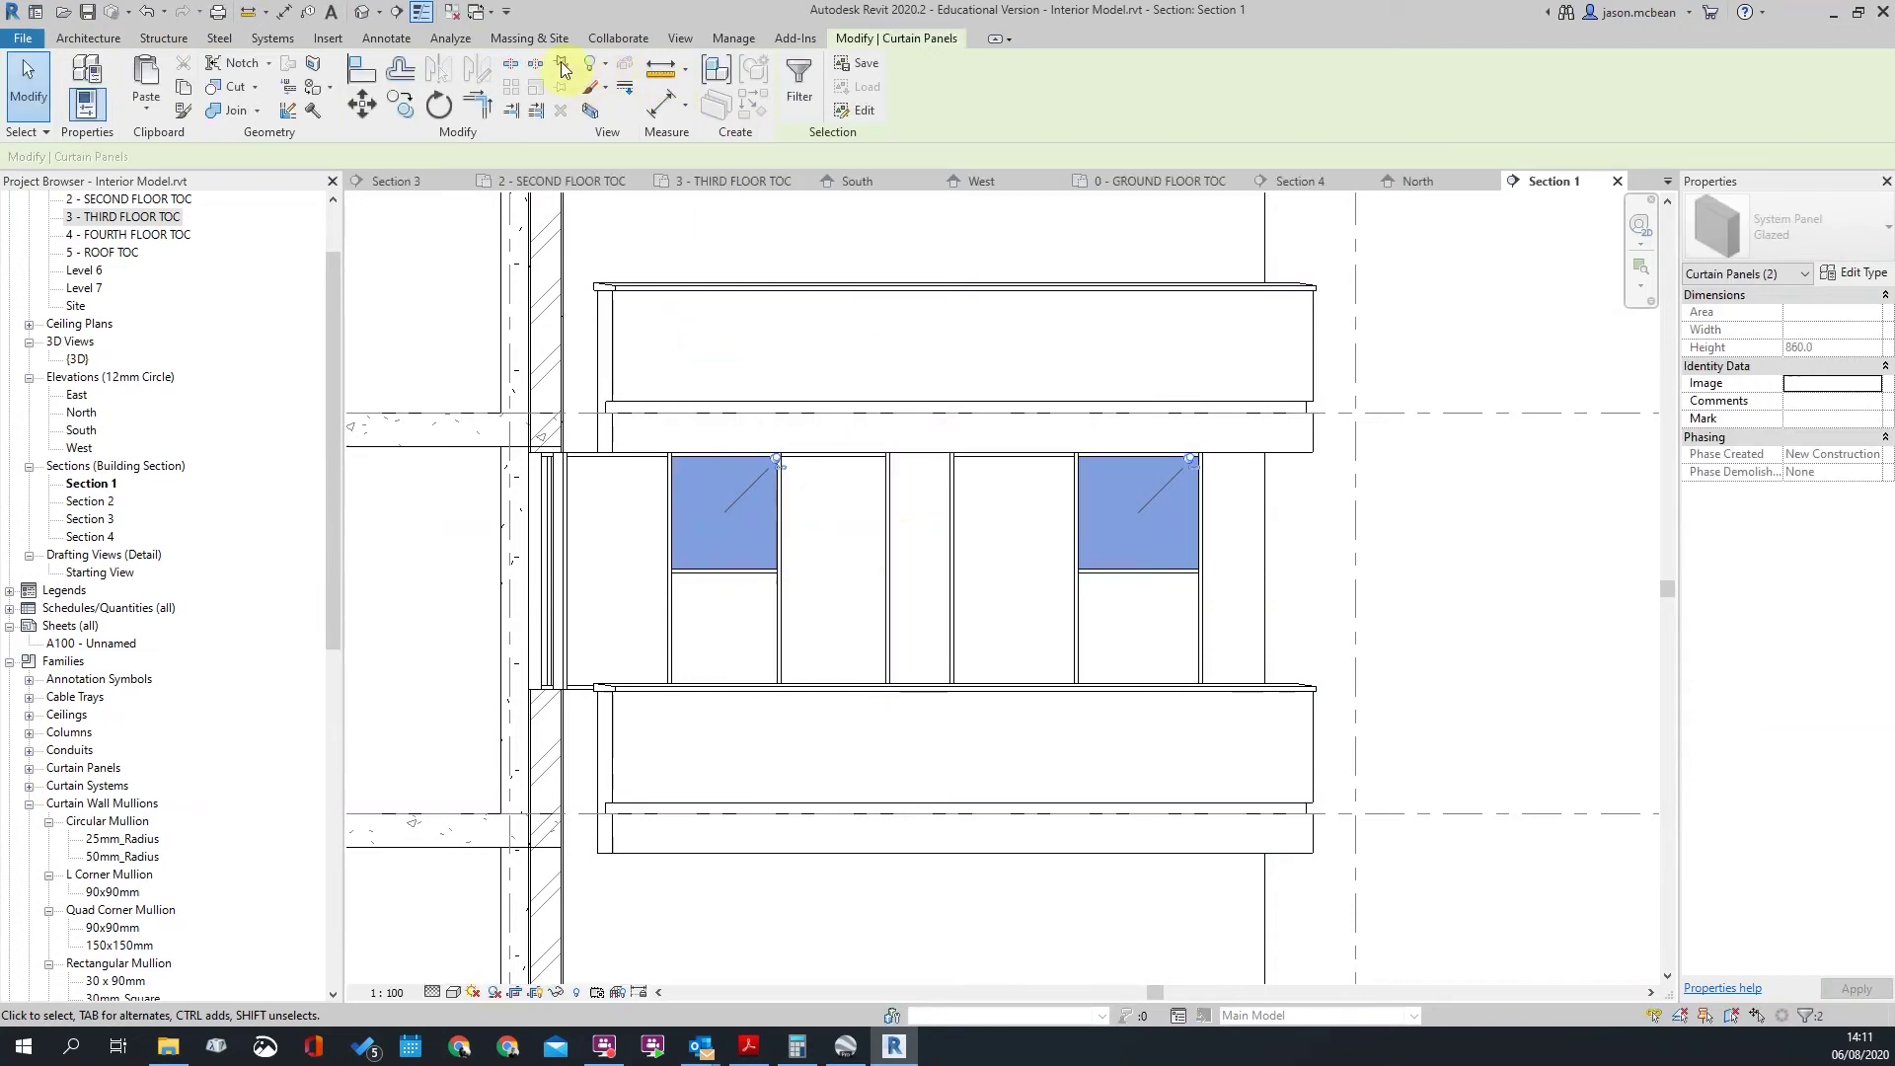
pyautogui.click(1737, 225)
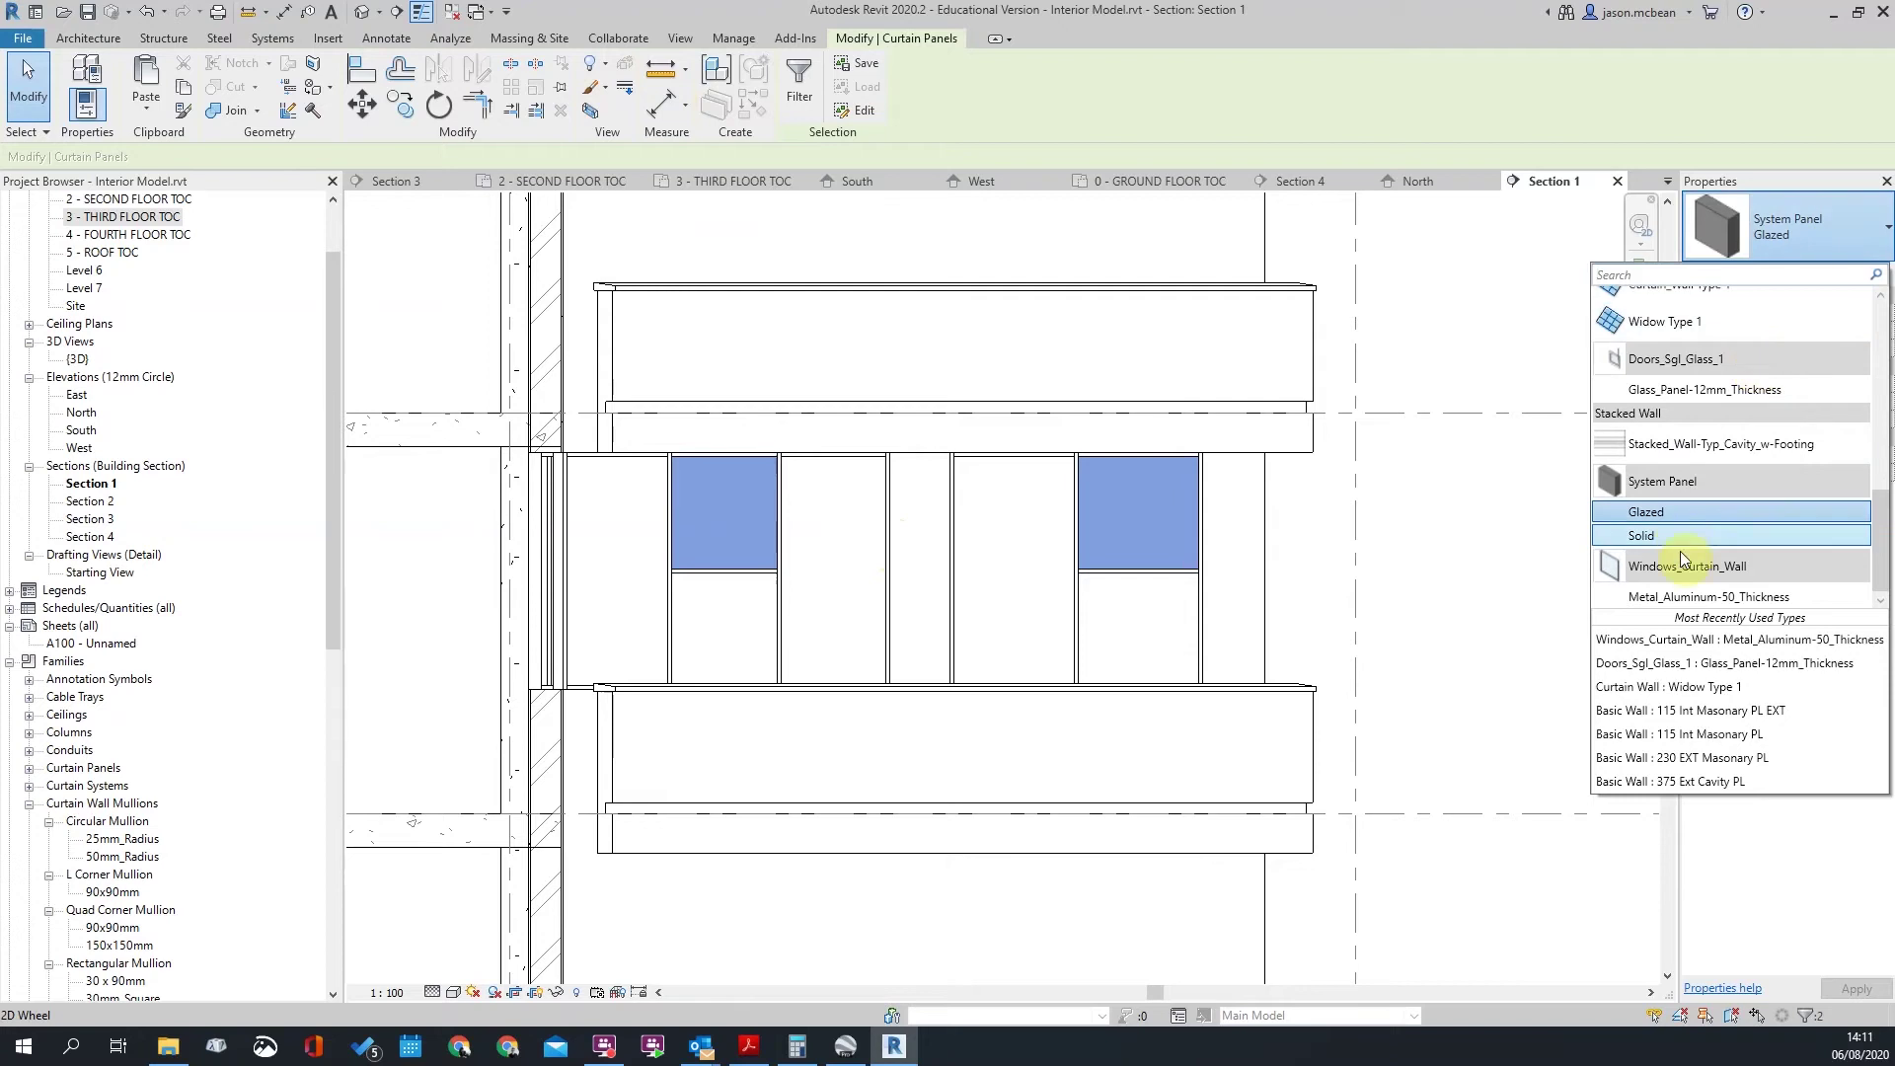
pyautogui.click(1666, 595)
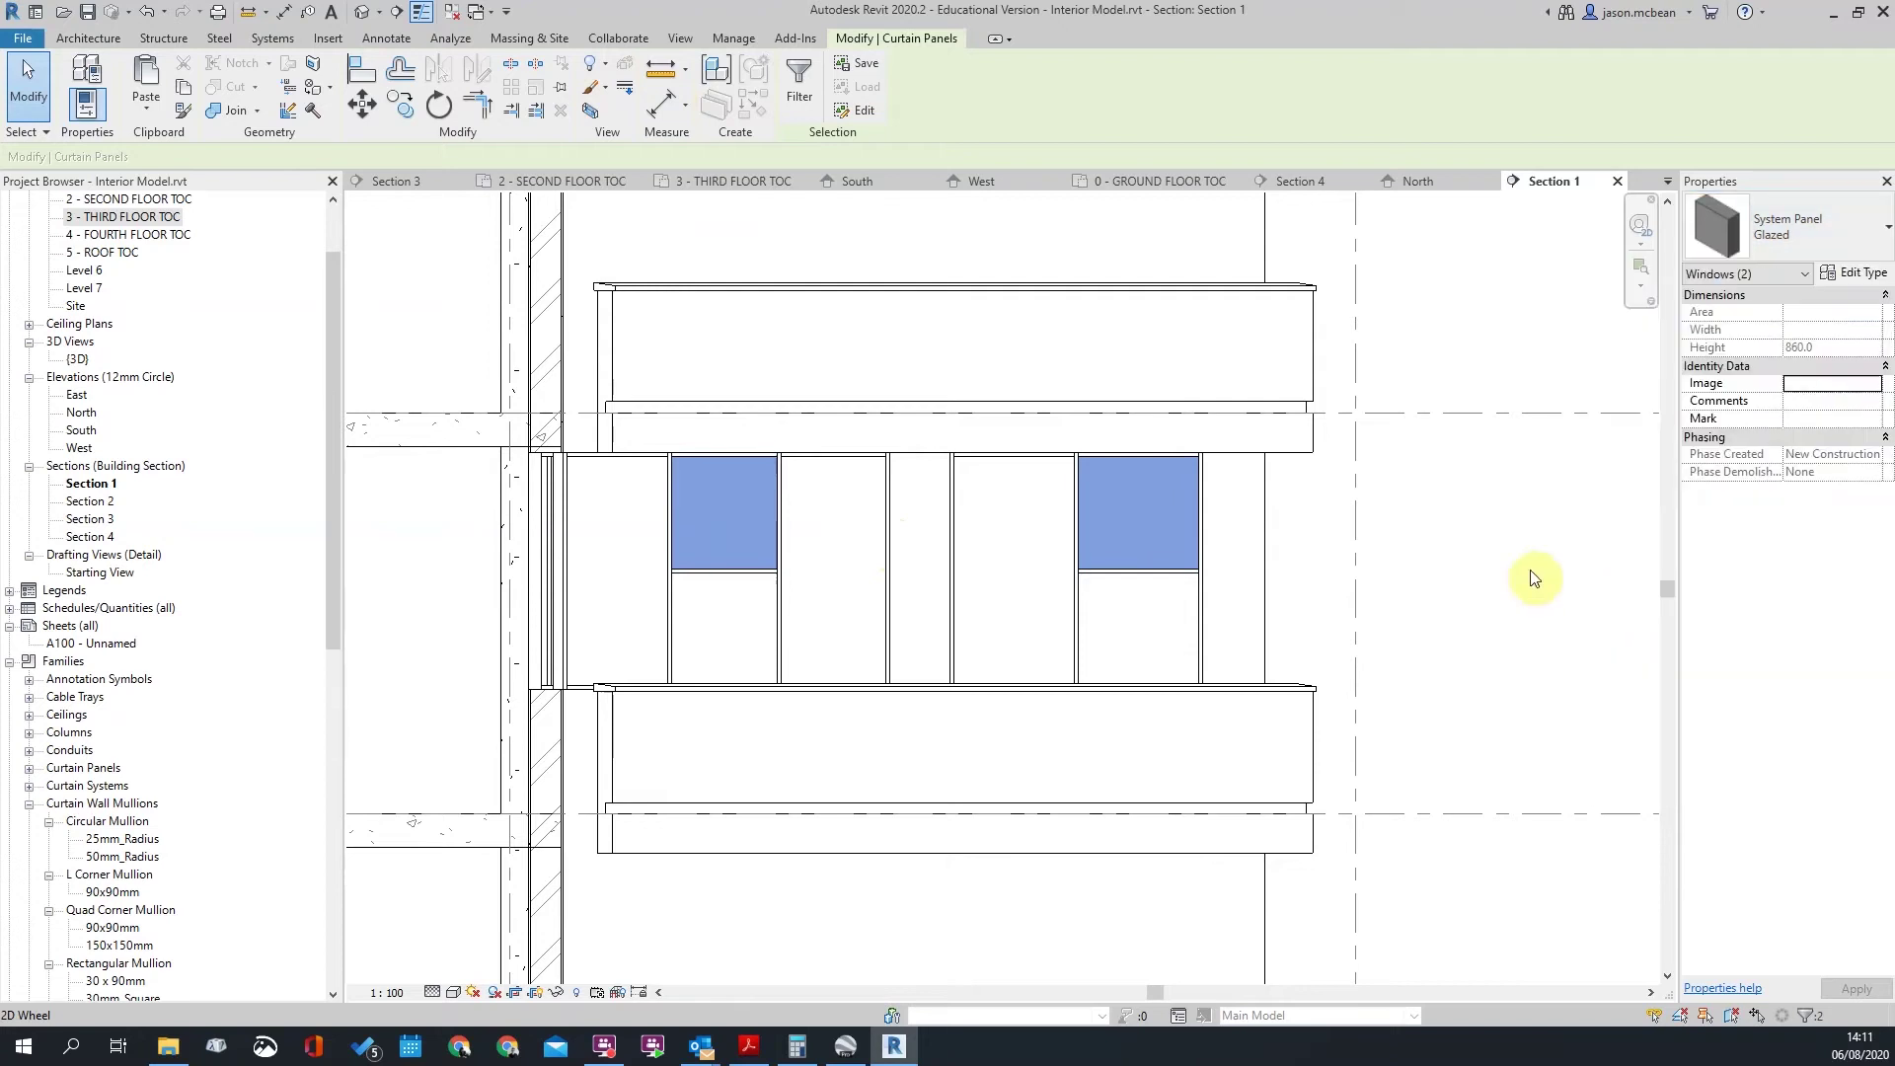
pyautogui.press('Escape')
pyautogui.scroll(-2, 998, 491)
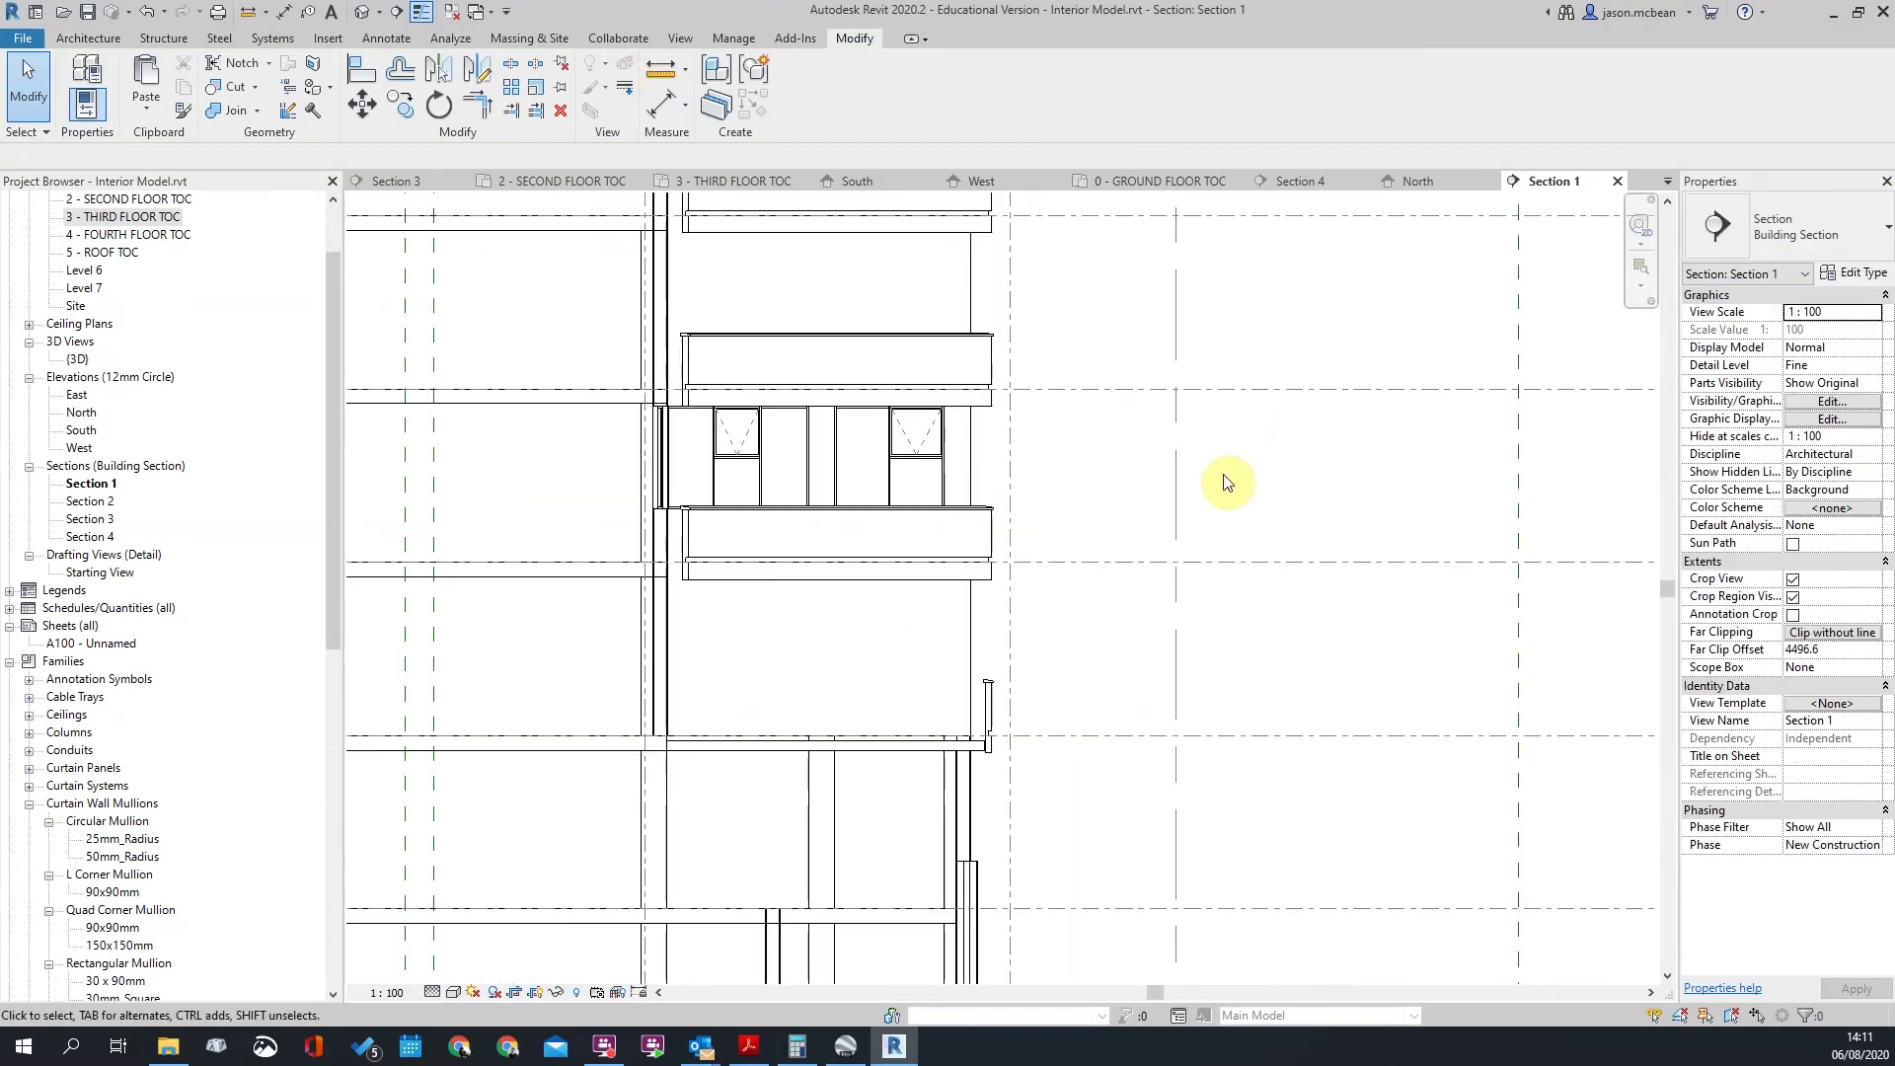
# Step: Examine the third-floor curtain walls and their opening windows around the courtyard facades in the 3D view
pyautogui.scroll(-4, 1249, 454)
pyautogui.click(362, 20)
pyautogui.keyDown('shift'); pyautogui.moveTo(837, 388); pyautogui.dragTo(1218, 461, button='middle'); pyautogui.keyUp('shift')
pyautogui.scroll(-3, 1218, 461)
pyautogui.moveTo(1313, 527); pyautogui.dragTo(1336, 521, button='middle')
pyautogui.scroll(-2, 1336, 521)
pyautogui.keyDown('shift'); pyautogui.moveTo(1451, 580); pyautogui.dragTo(1258, 555, button='middle'); pyautogui.keyUp('shift')
pyautogui.scroll(3, 1015, 464)
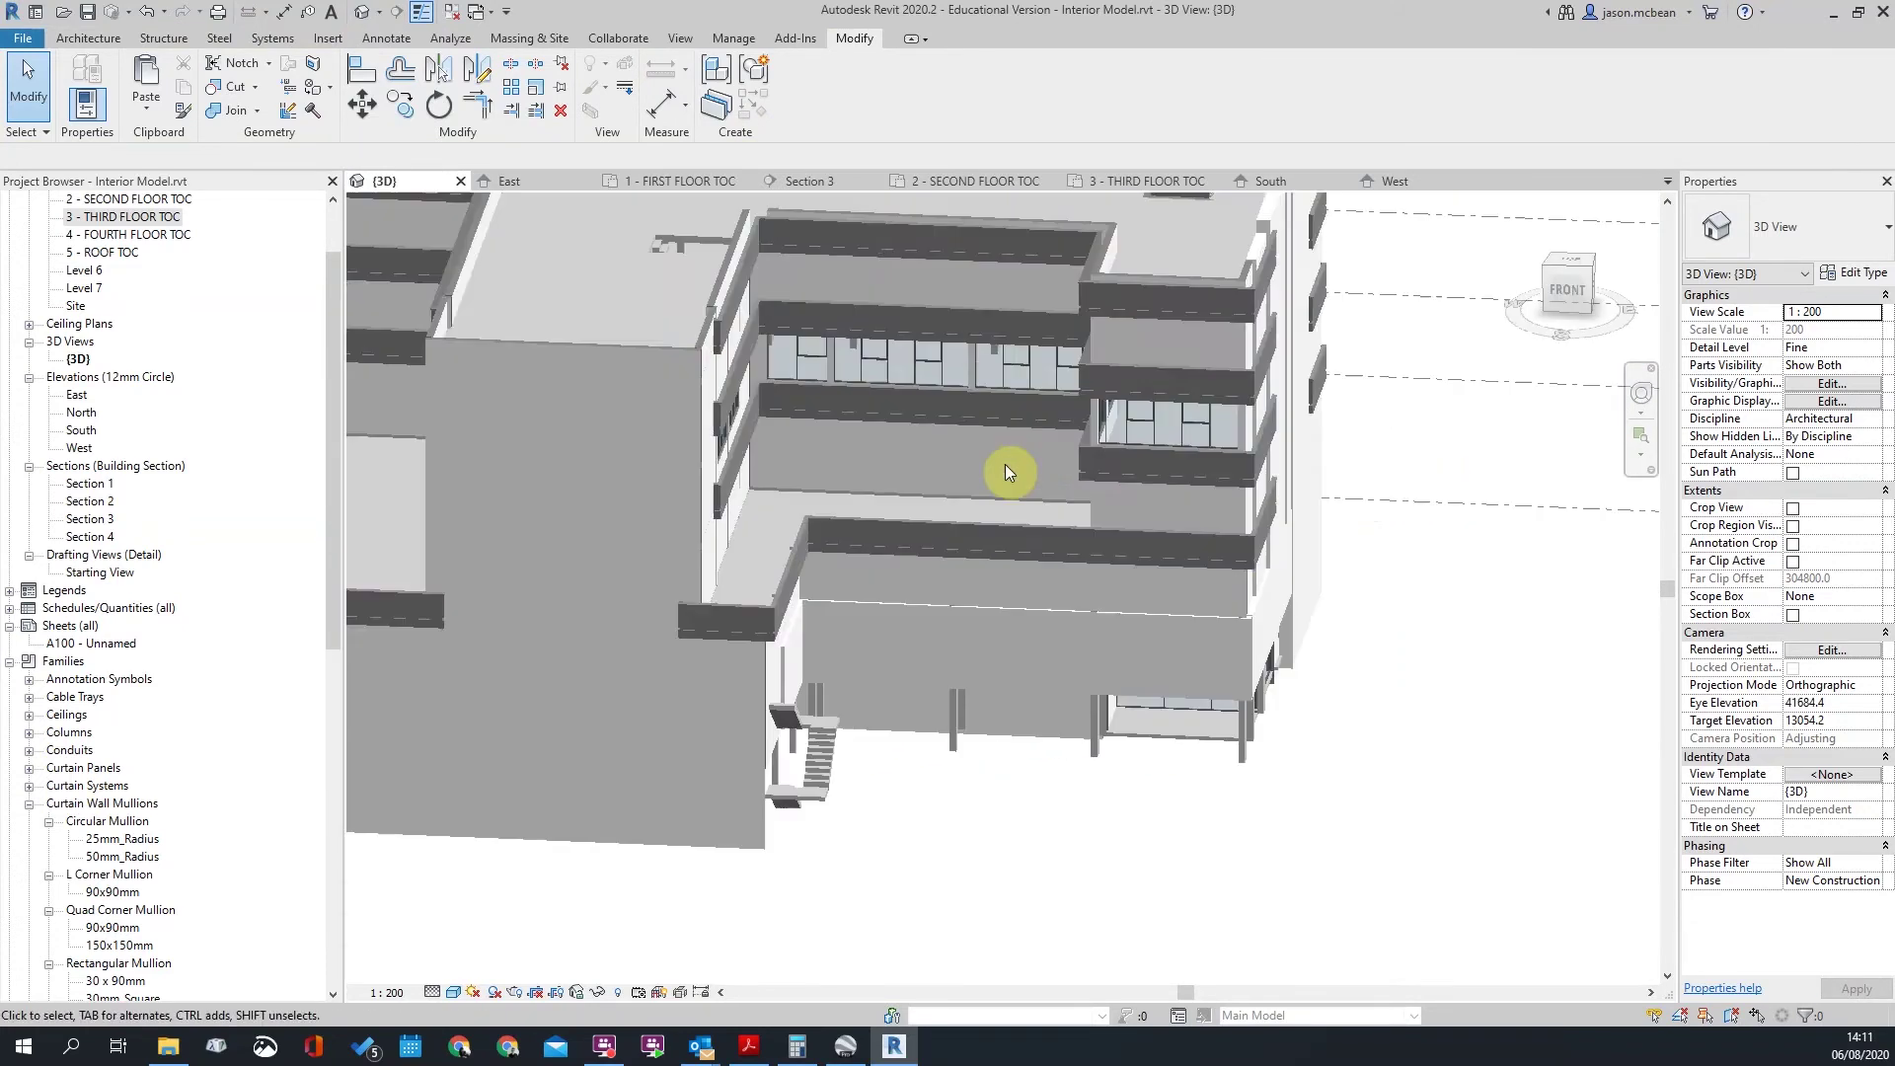
pyautogui.scroll(-2, 1210, 542)
pyautogui.keyDown('shift'); pyautogui.moveTo(795, 623); pyautogui.dragTo(934, 602, button='middle'); pyautogui.keyUp('shift')
pyautogui.keyDown('shift'); pyautogui.moveTo(721, 541); pyautogui.dragTo(760, 523, button='middle'); pyautogui.keyUp('shift')
# Step: Open the 3 - THIRD FLOOR TOC plan and select all instances of the Widow Type 1 curtain wall
pyautogui.click(126, 199)
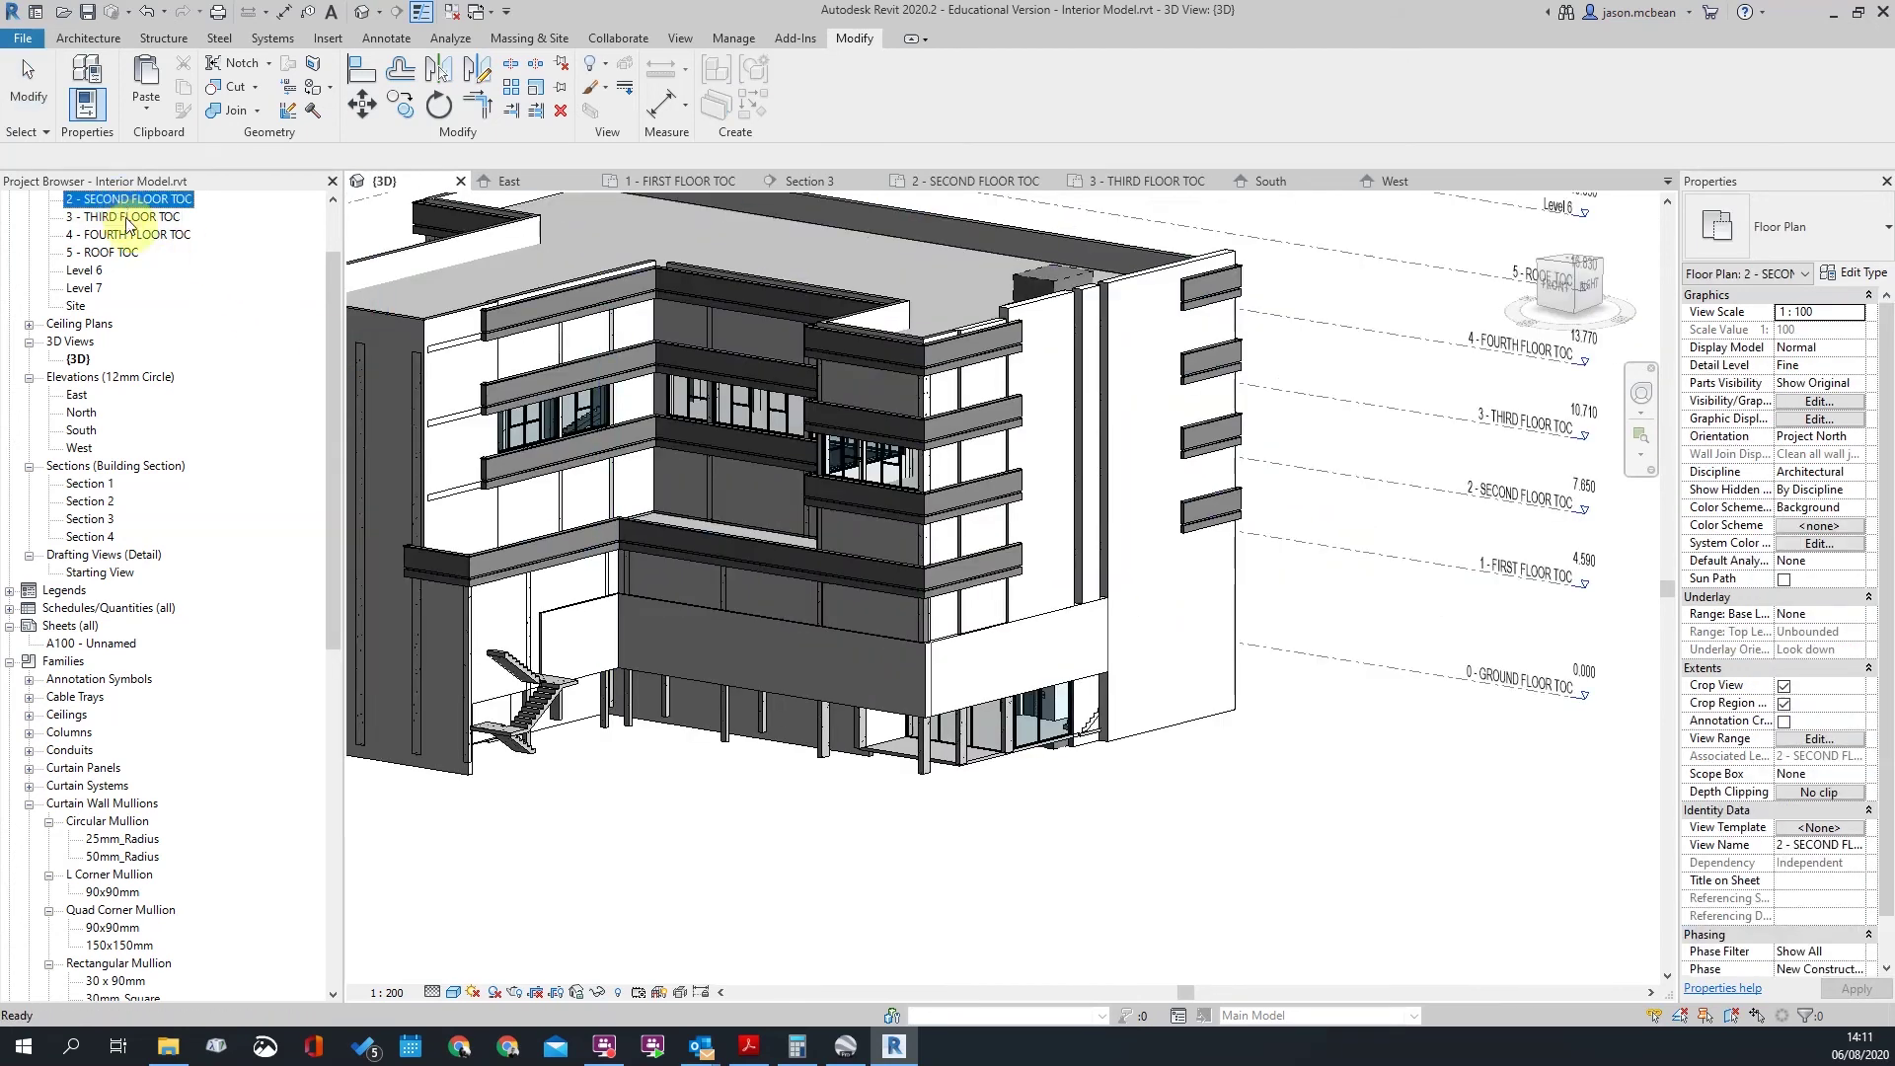
pyautogui.doubleClick(126, 218)
pyautogui.scroll(5, 1075, 573)
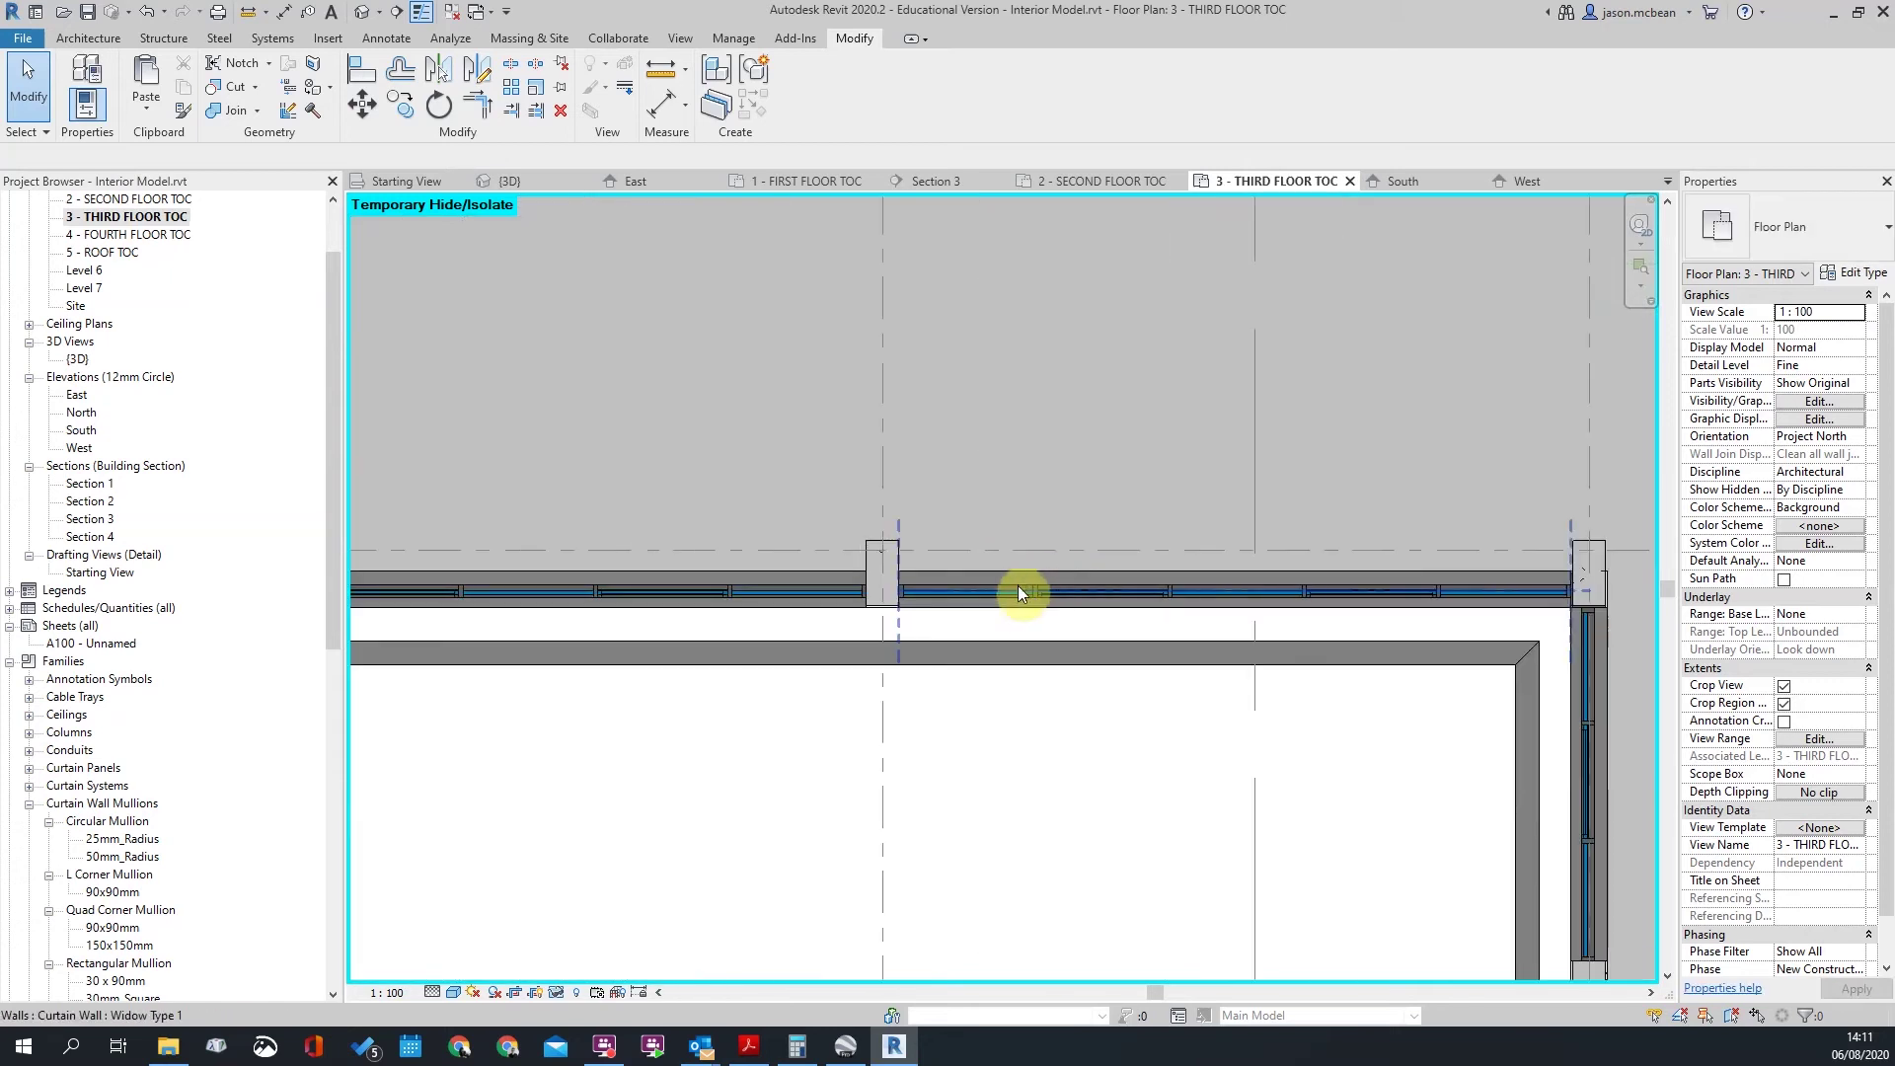
pyautogui.click(1016, 594)
pyautogui.rightClick(1015, 595)
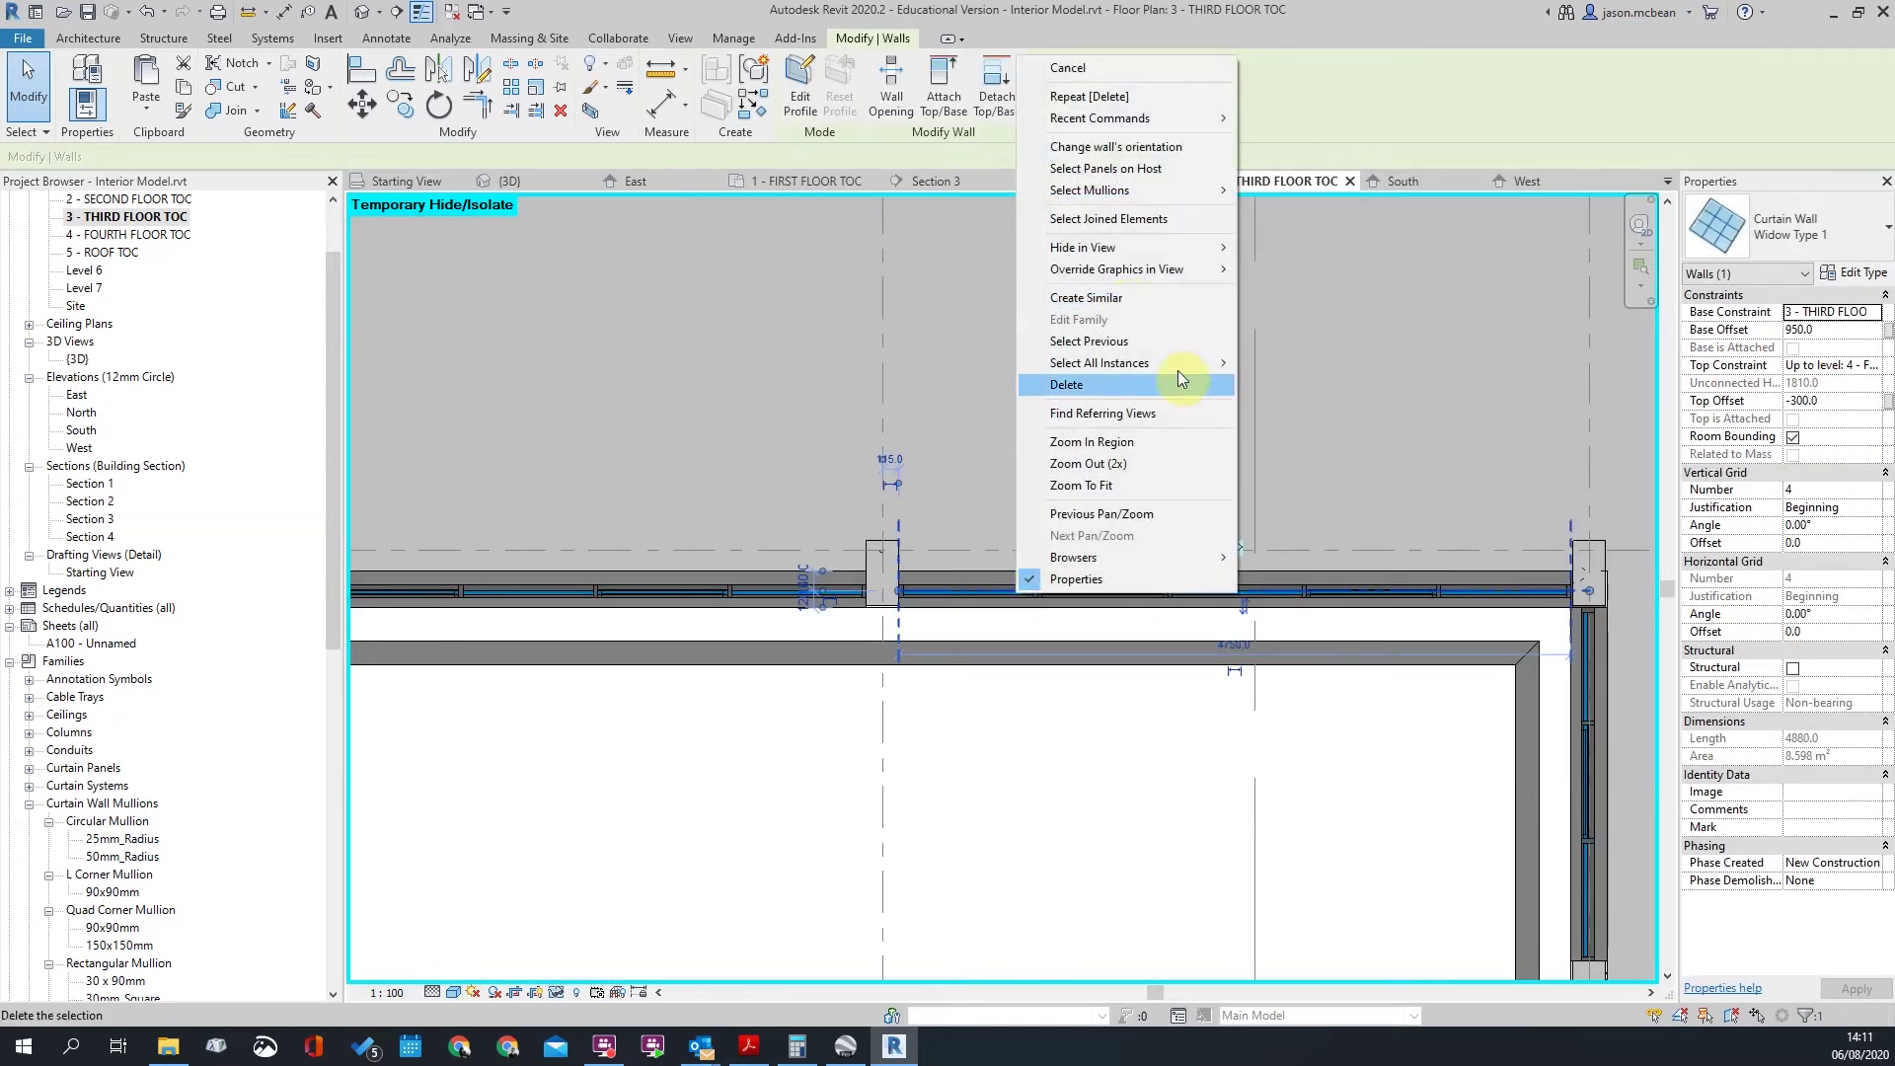
pyautogui.moveTo(1176, 368)
pyautogui.click(1279, 363)
pyautogui.scroll(-3, 1145, 395)
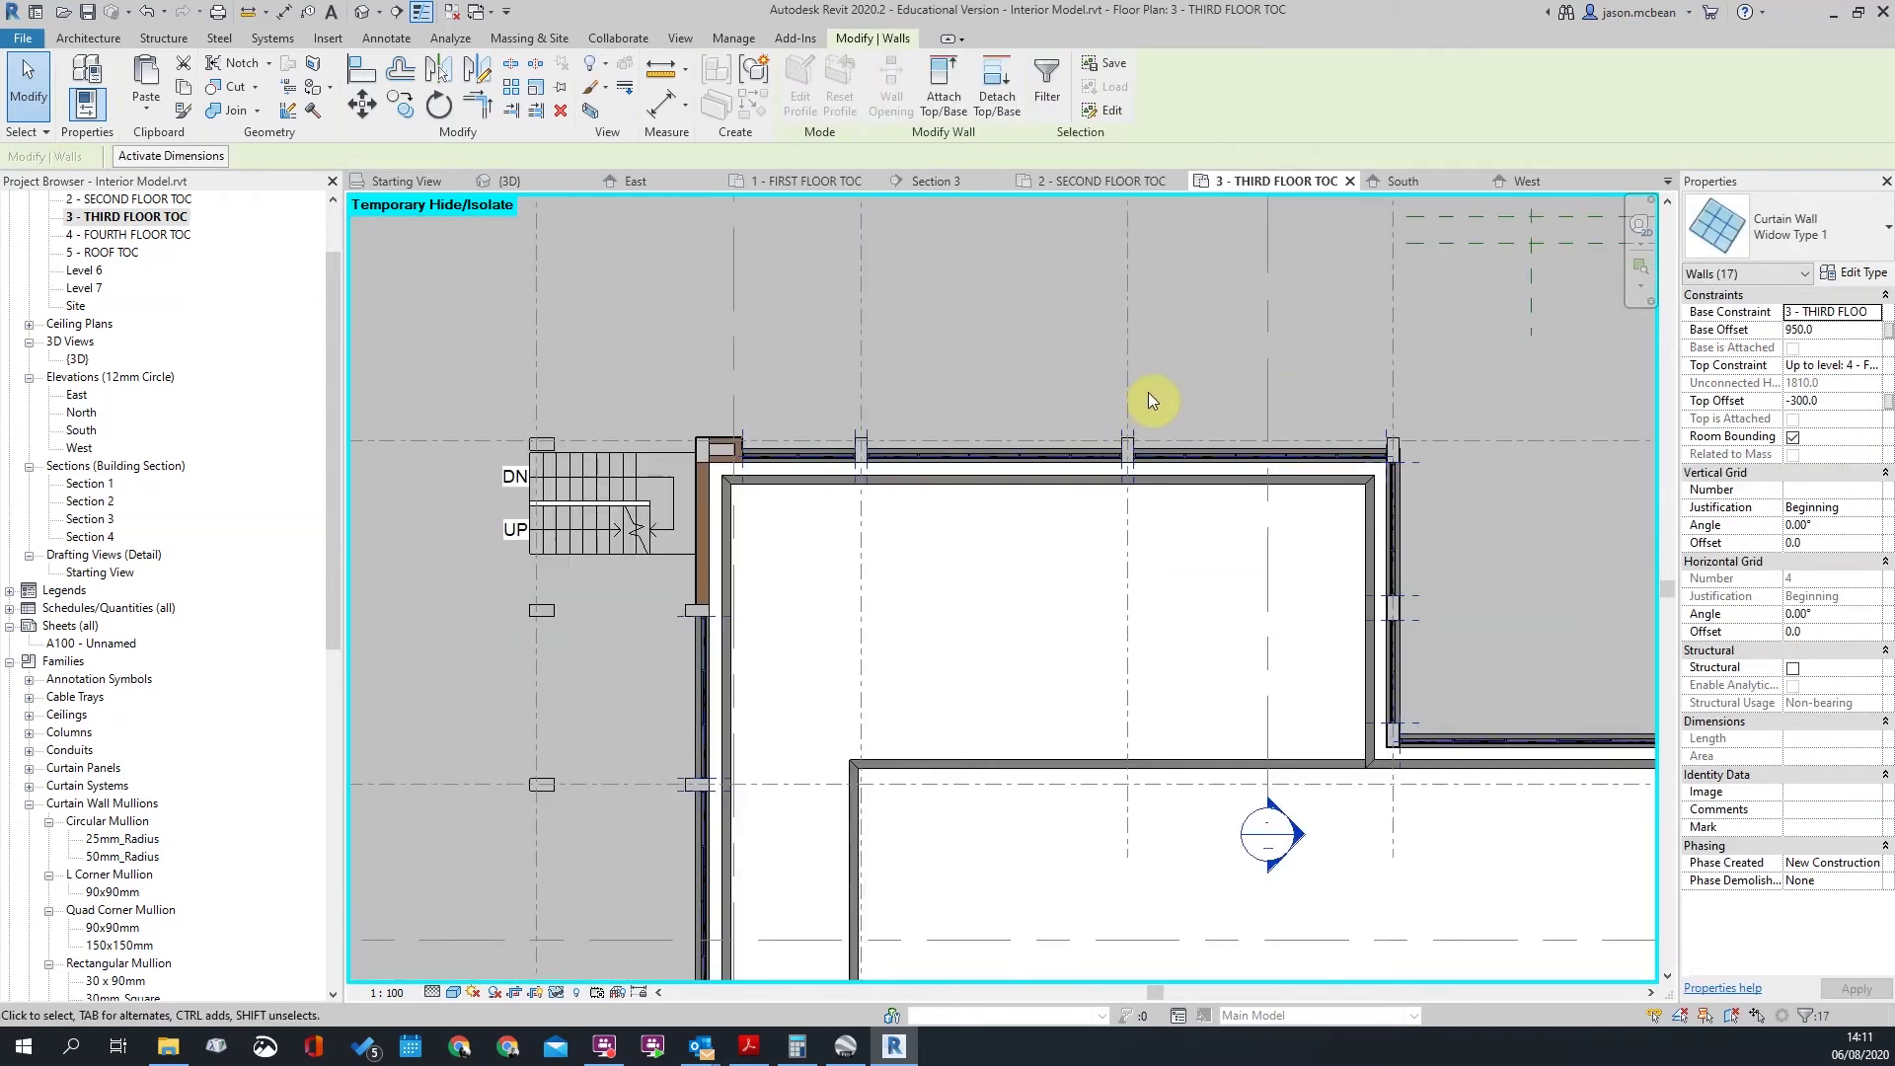
pyautogui.scroll(-3, 1151, 391)
pyautogui.scroll(3, 661, 239)
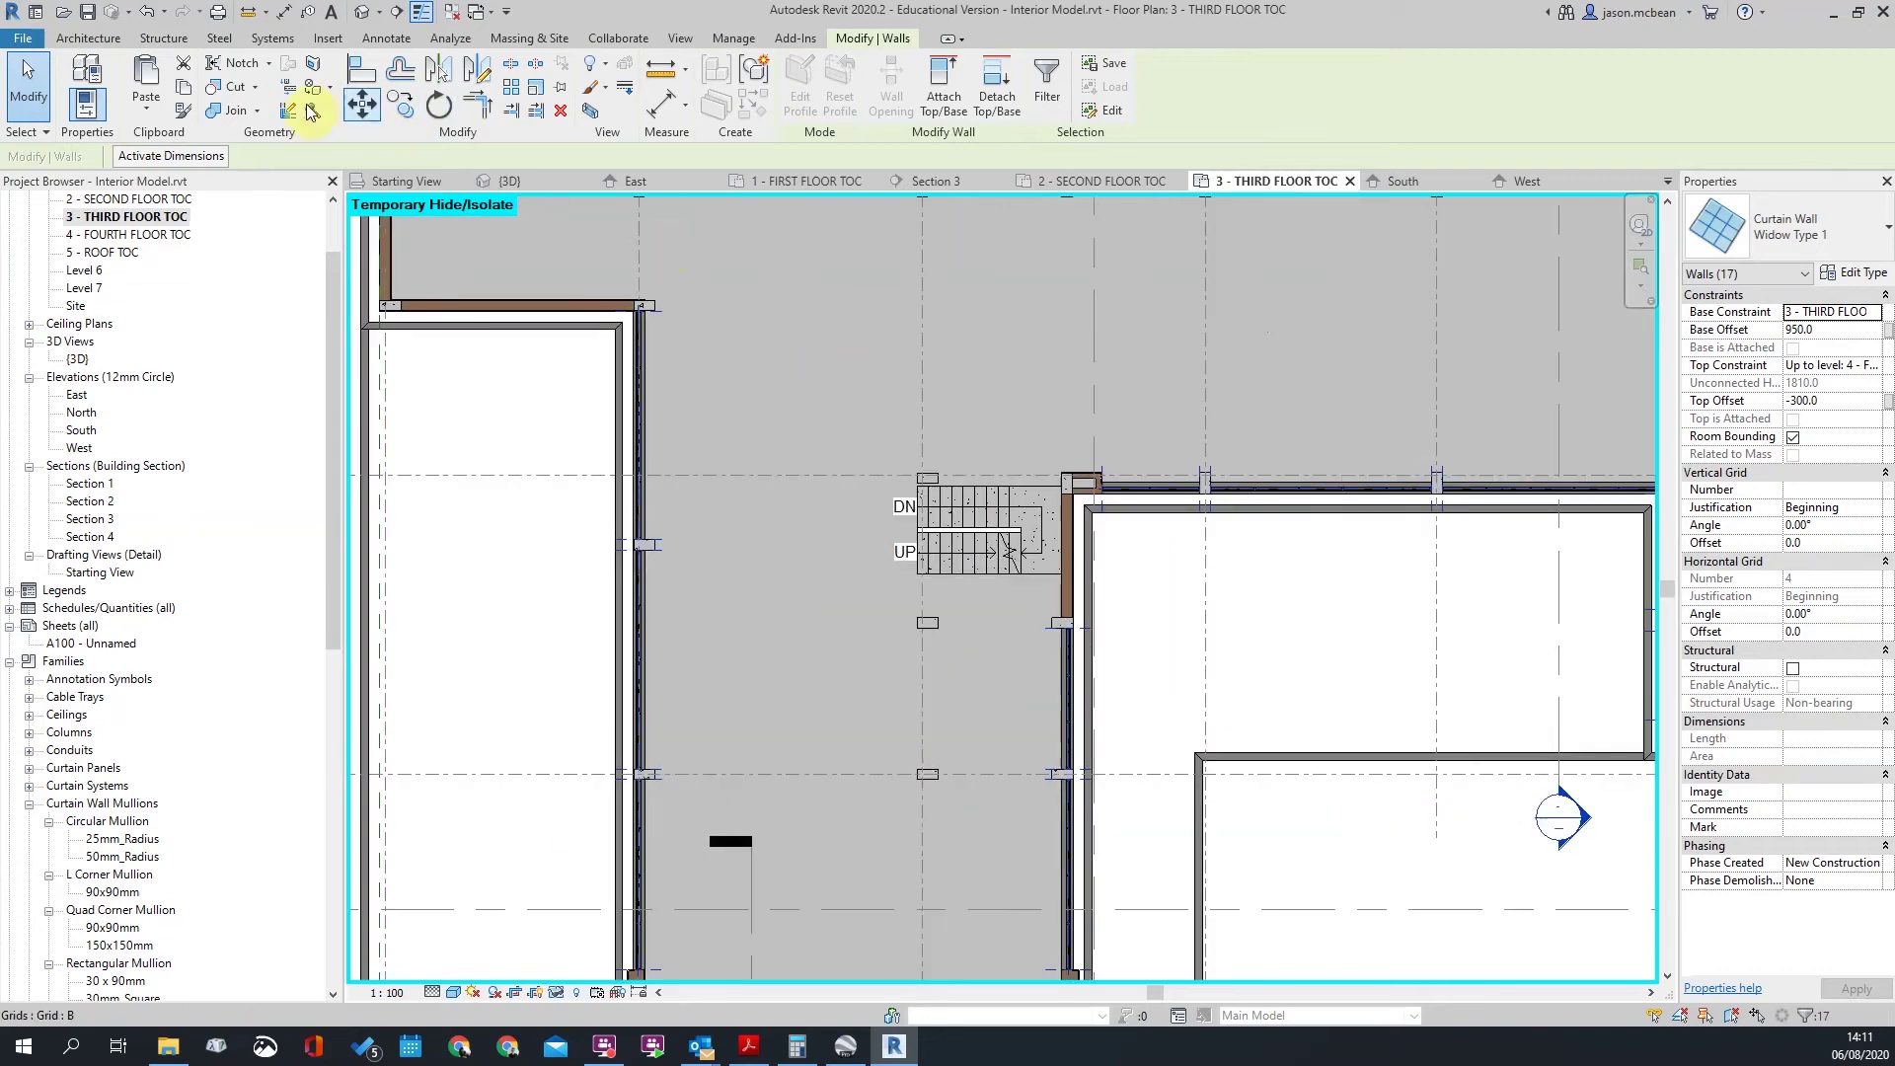
# Step: Paste the copied Widow Type 1 curtain walls aligned to the 2 - SECOND FLOOR TOC and 4 - FOURTH FLOOR TOC levels
pyautogui.click(141, 117)
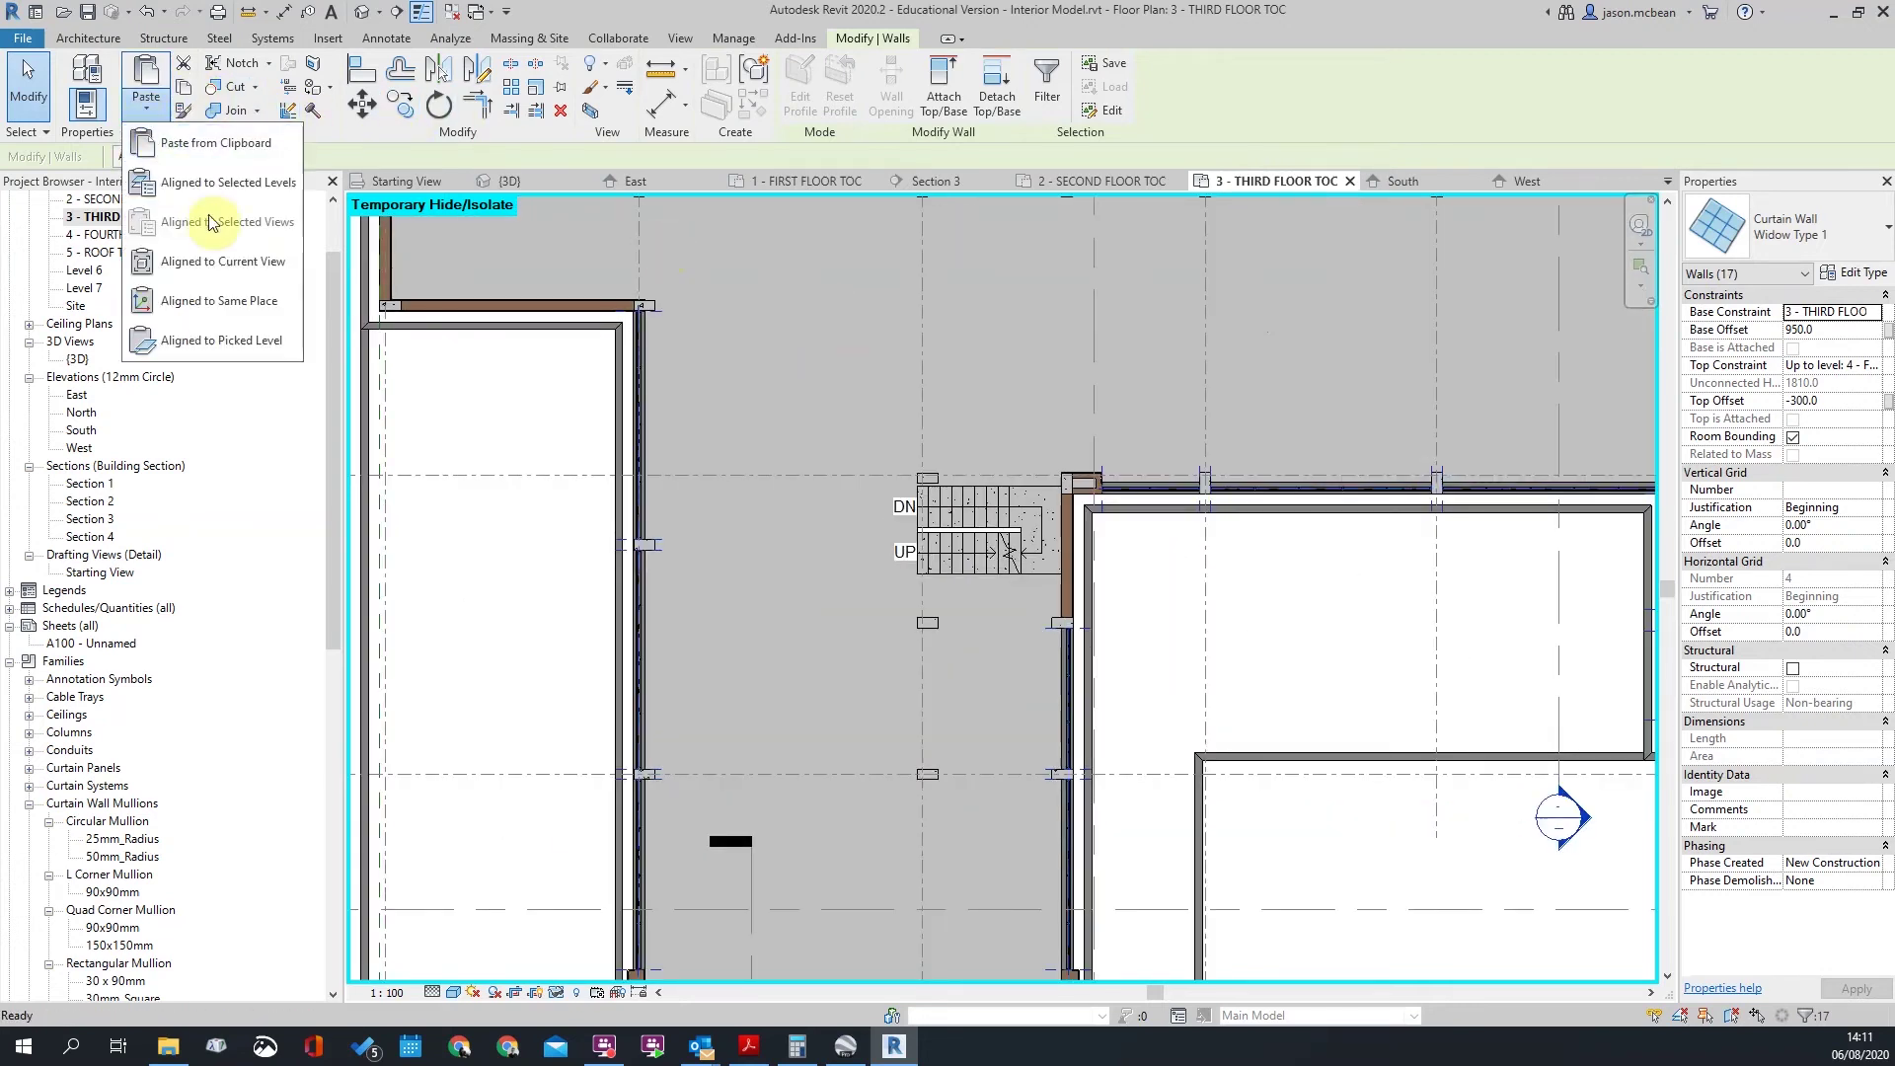
pyautogui.click(192, 183)
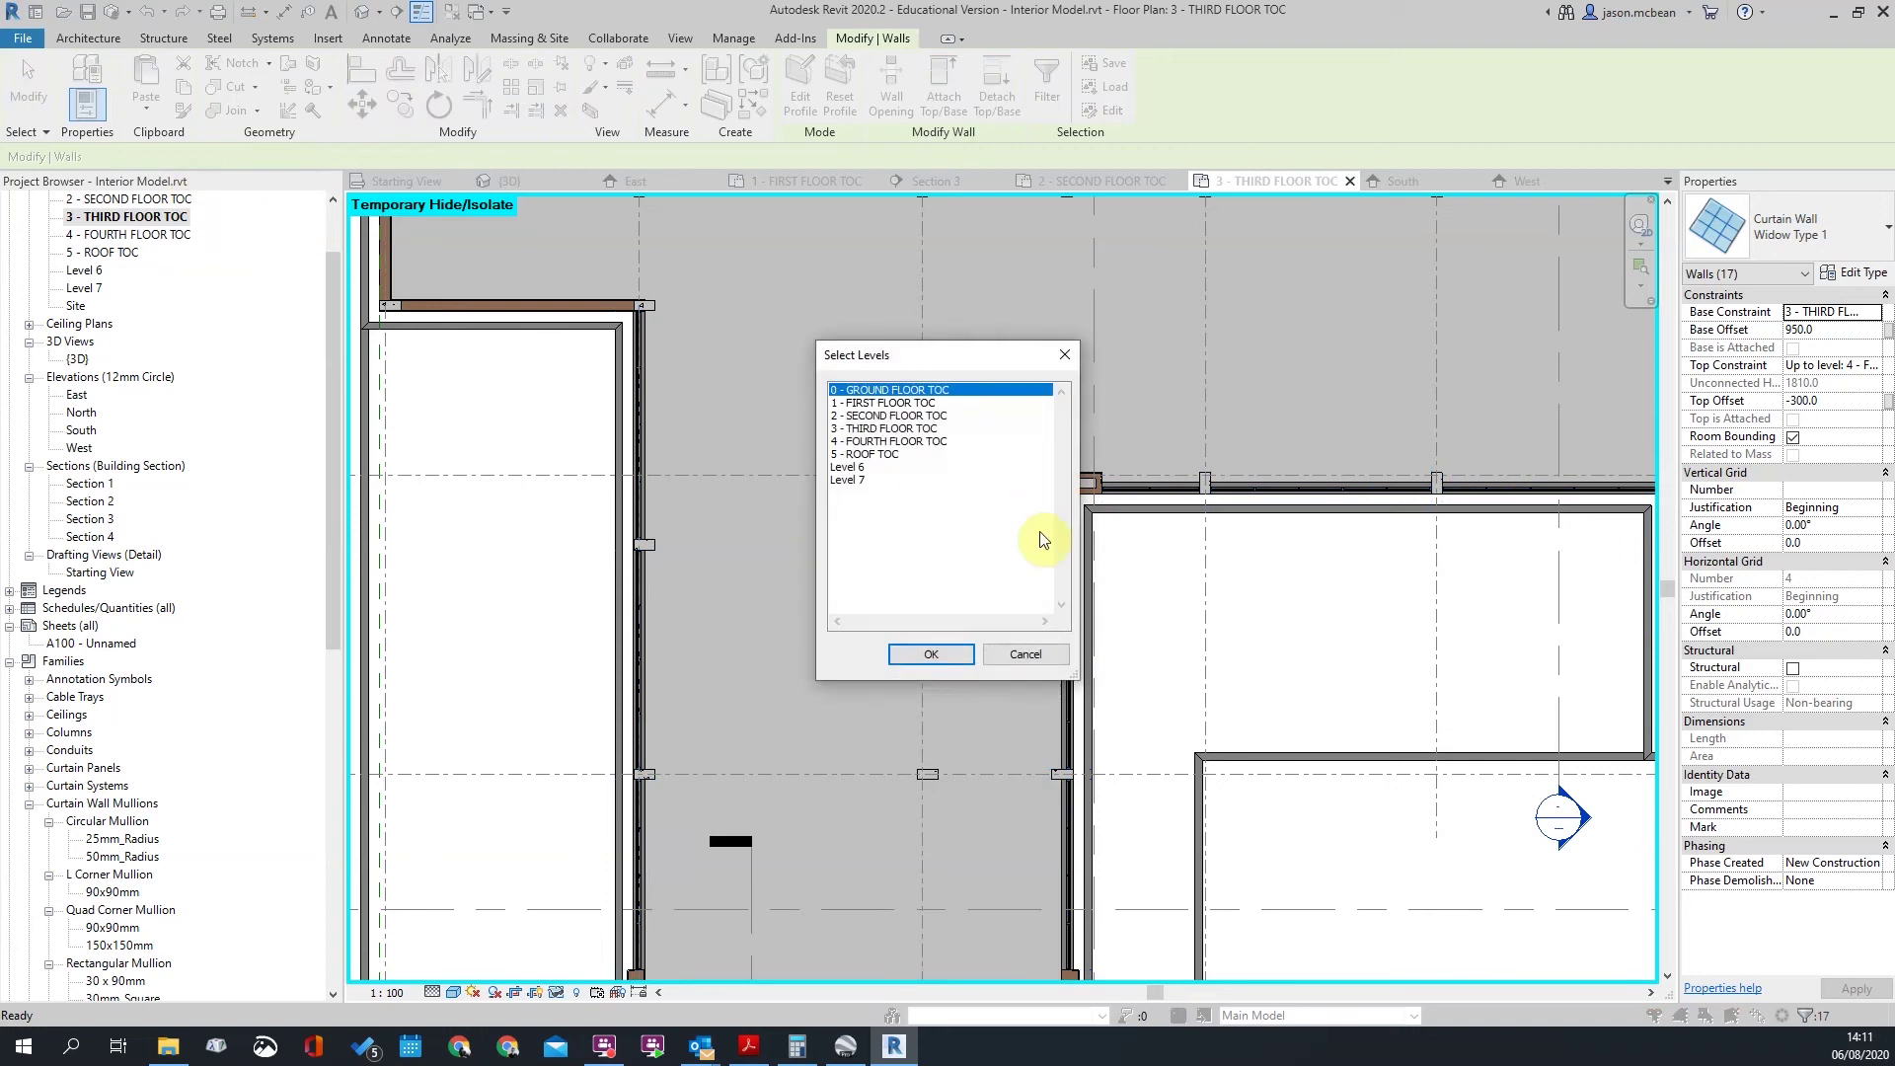
pyautogui.click(869, 420)
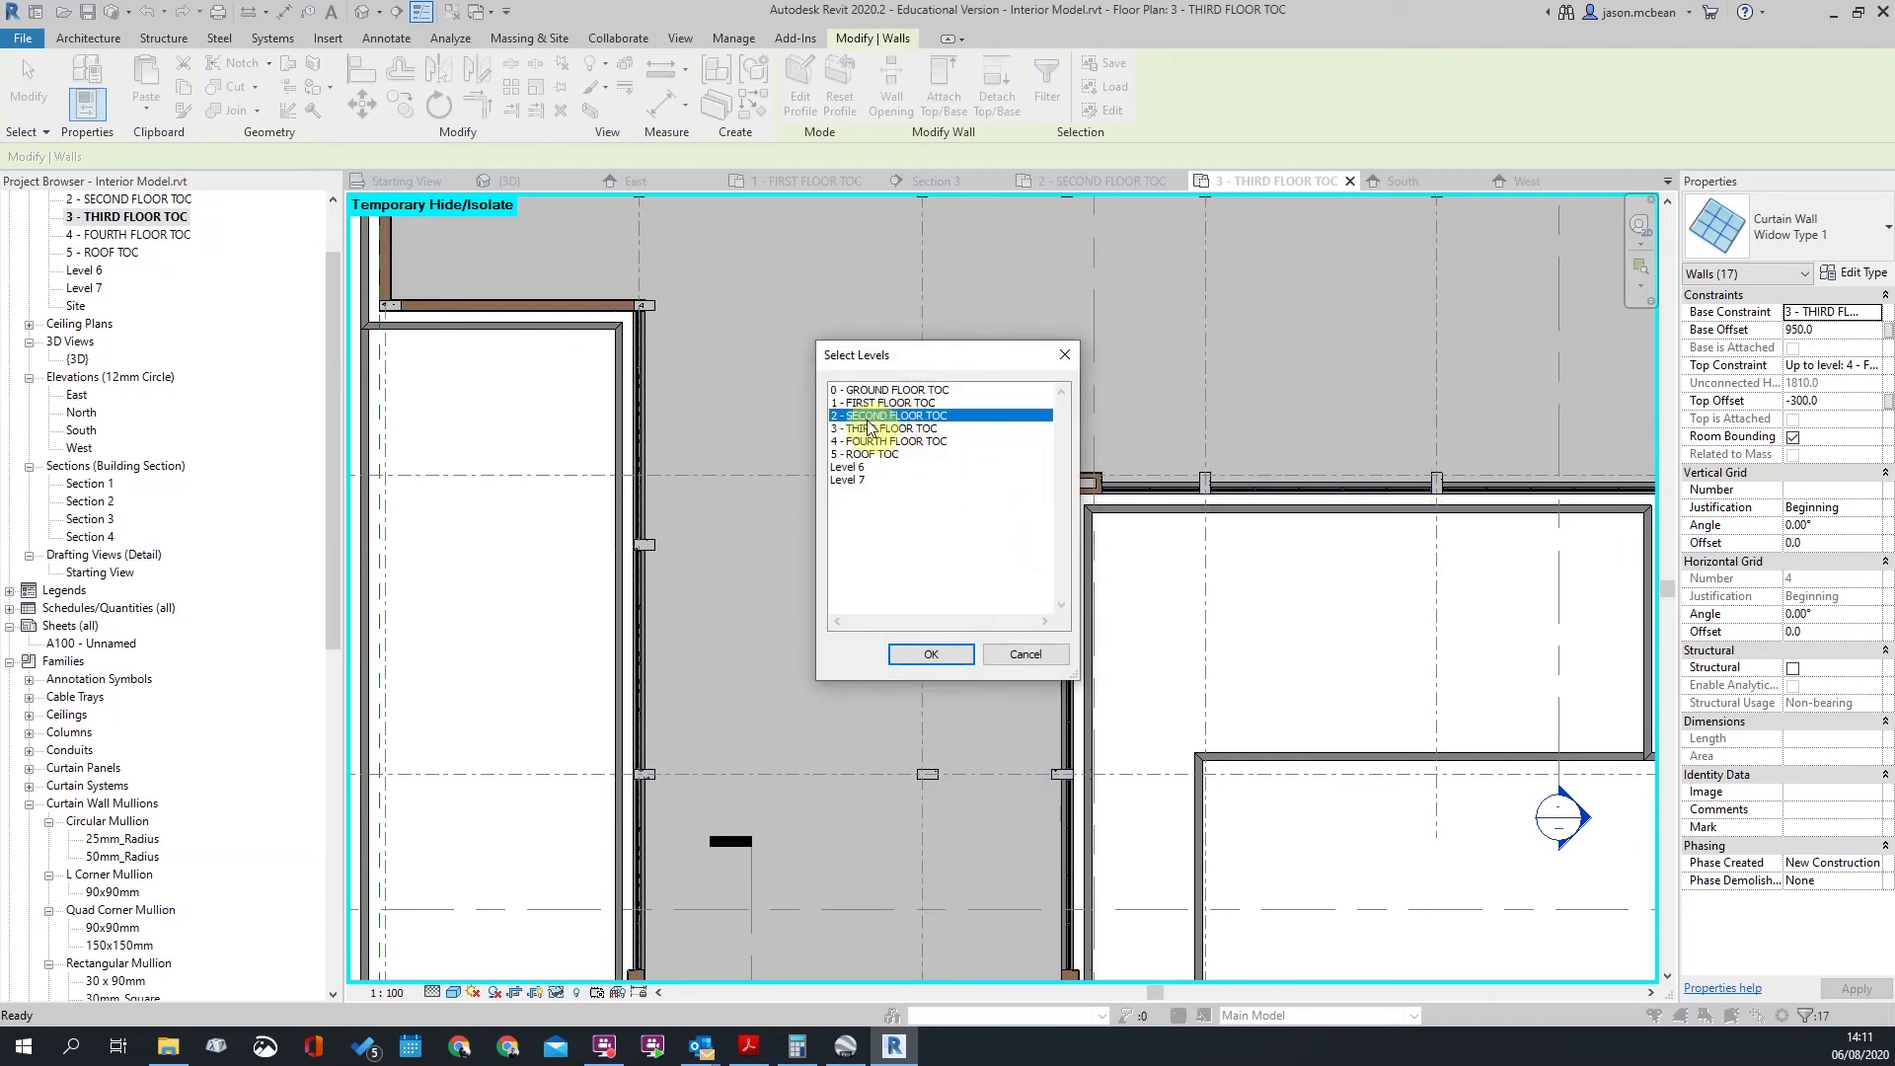
pyautogui.keyDown('ctrl'); pyautogui.click(870, 442); pyautogui.keyUp('ctrl')
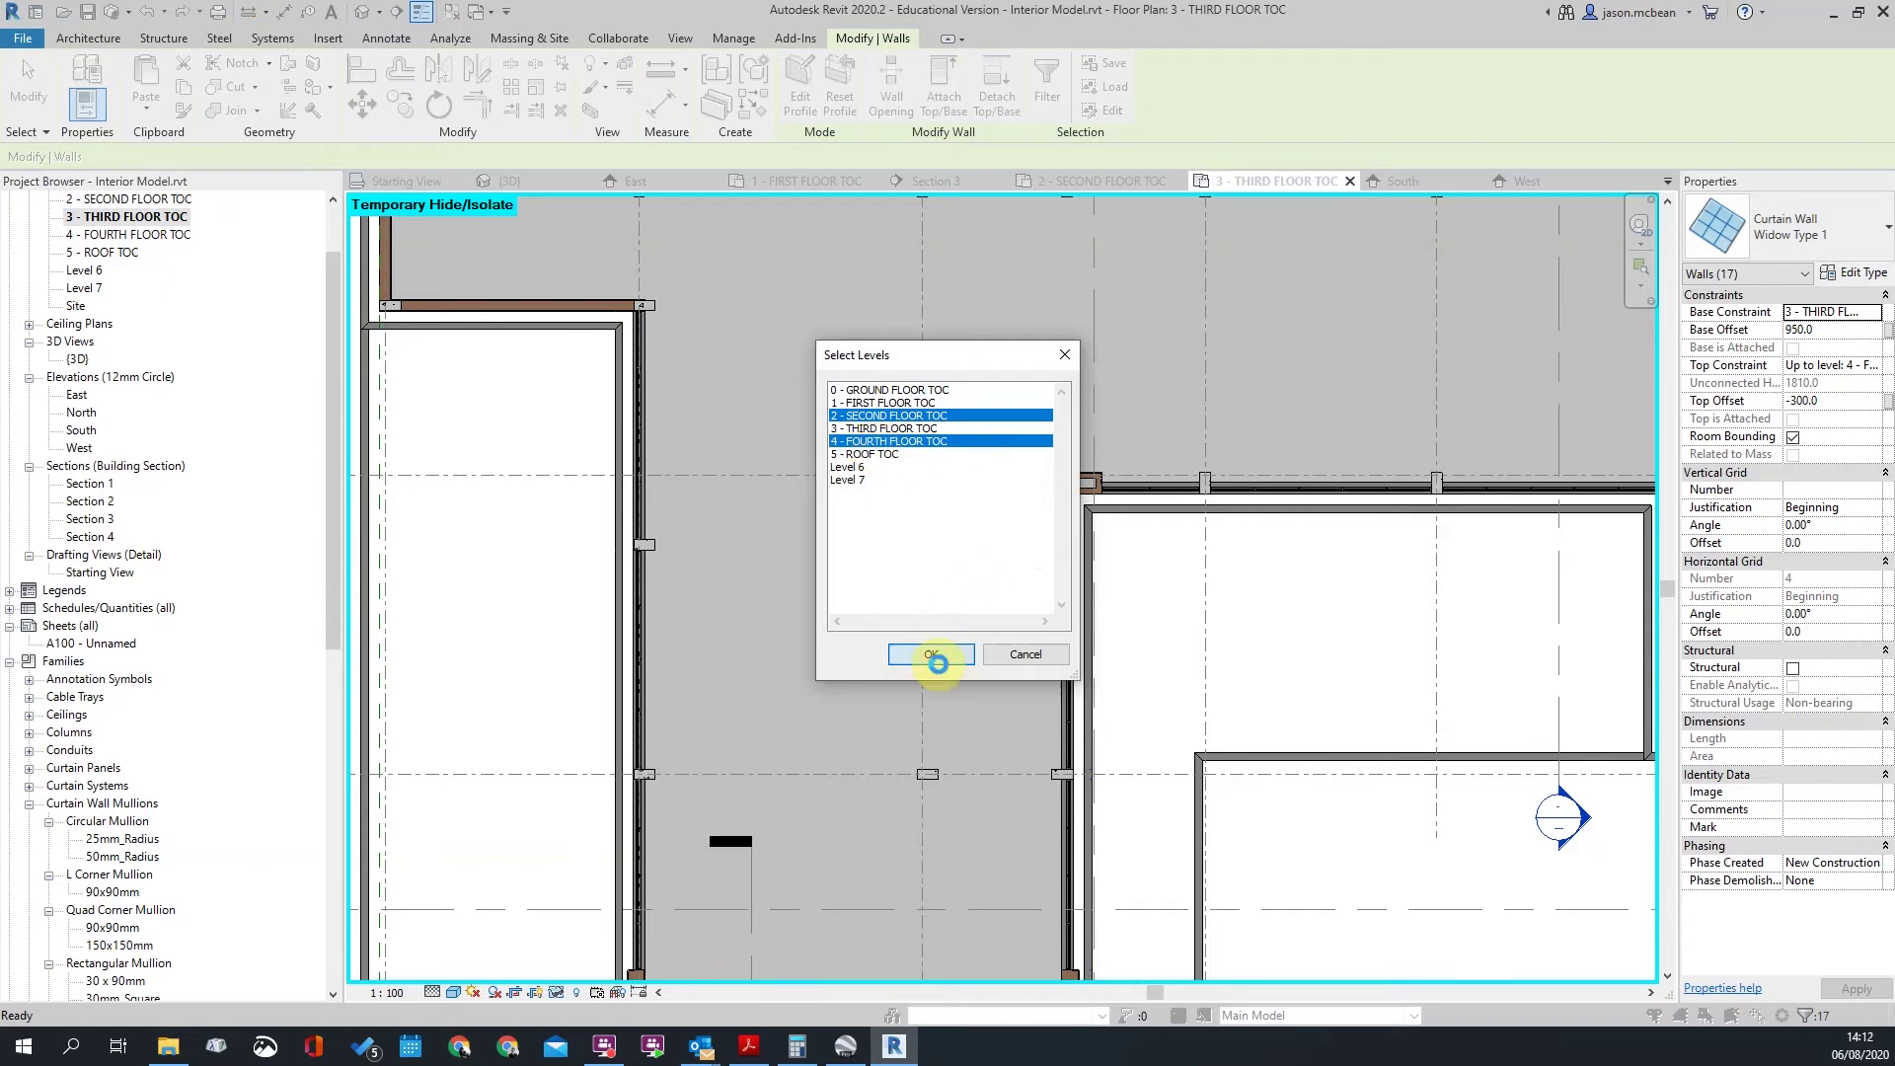
pyautogui.click(931, 655)
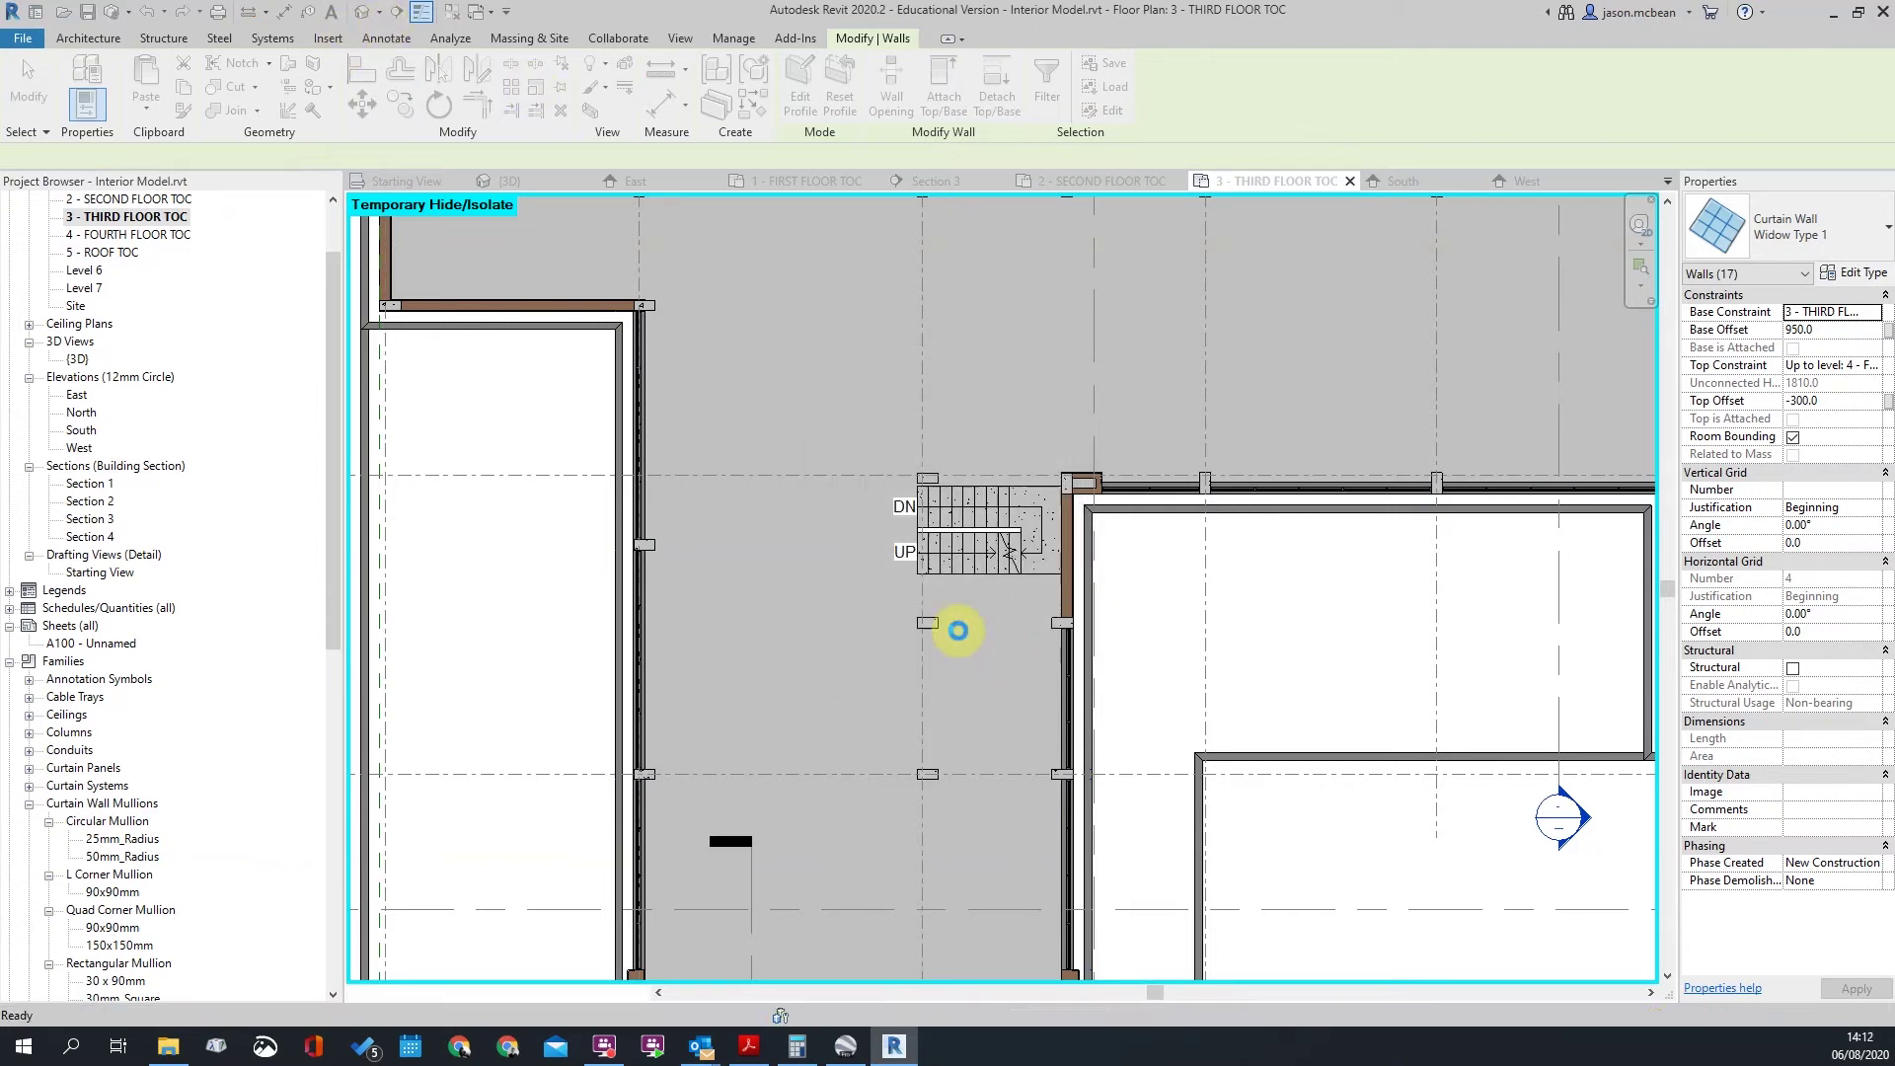
# Step: Open the 3D view and examine the pasted curtain walls on the second to fourth floors around all facades
pyautogui.click(361, 12)
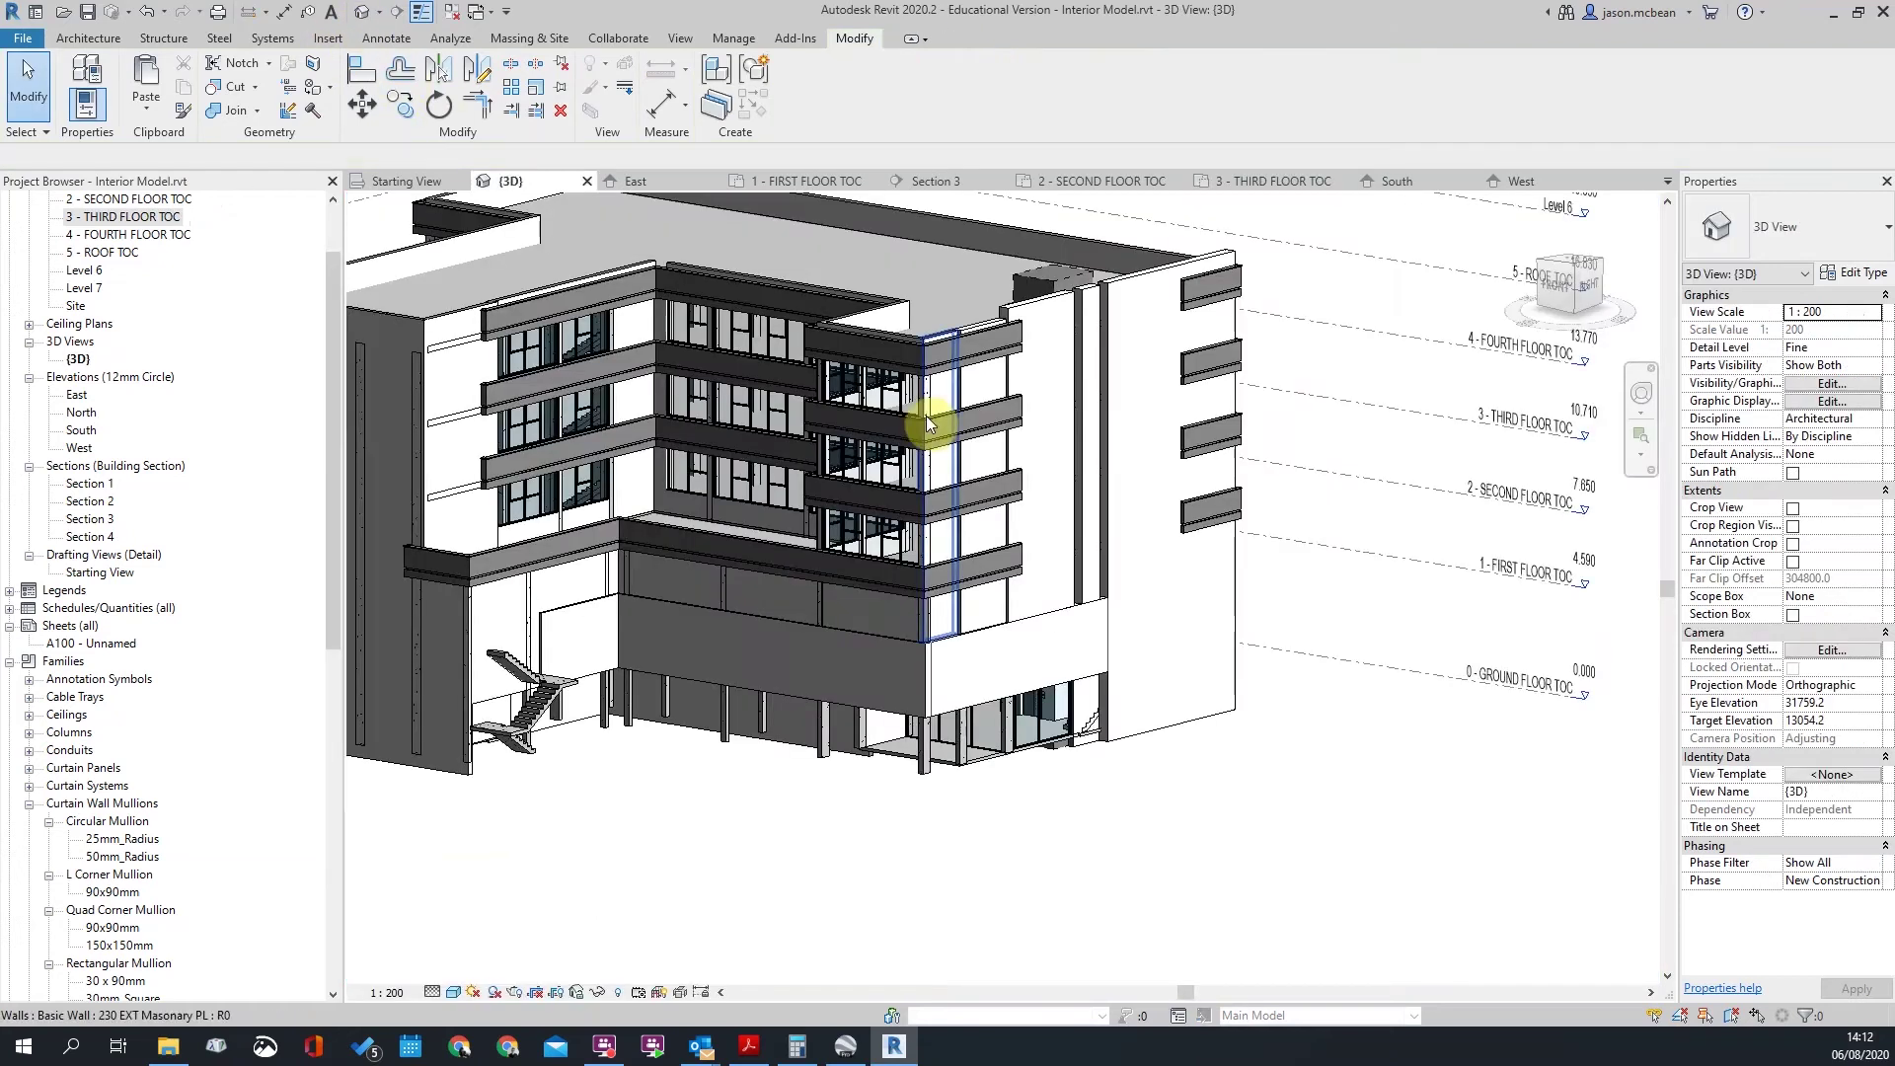
pyautogui.keyDown('shift'); pyautogui.moveTo(1045, 783); pyautogui.dragTo(1440, 753, button='middle'); pyautogui.keyUp('shift')
pyautogui.scroll(-2, 1298, 747)
pyautogui.keyDown('shift'); pyautogui.moveTo(1214, 531); pyautogui.dragTo(805, 596, button='middle'); pyautogui.keyUp('shift')
pyautogui.keyDown('shift'); pyautogui.moveTo(1355, 703); pyautogui.dragTo(882, 559, button='middle'); pyautogui.keyUp('shift')
pyautogui.keyDown('shift'); pyautogui.moveTo(1333, 559); pyautogui.dragTo(740, 524, button='middle'); pyautogui.keyUp('shift')
pyautogui.scroll(5, 977, 596)
pyautogui.scroll(-5, 888, 578)
pyautogui.scroll(5, 825, 572)
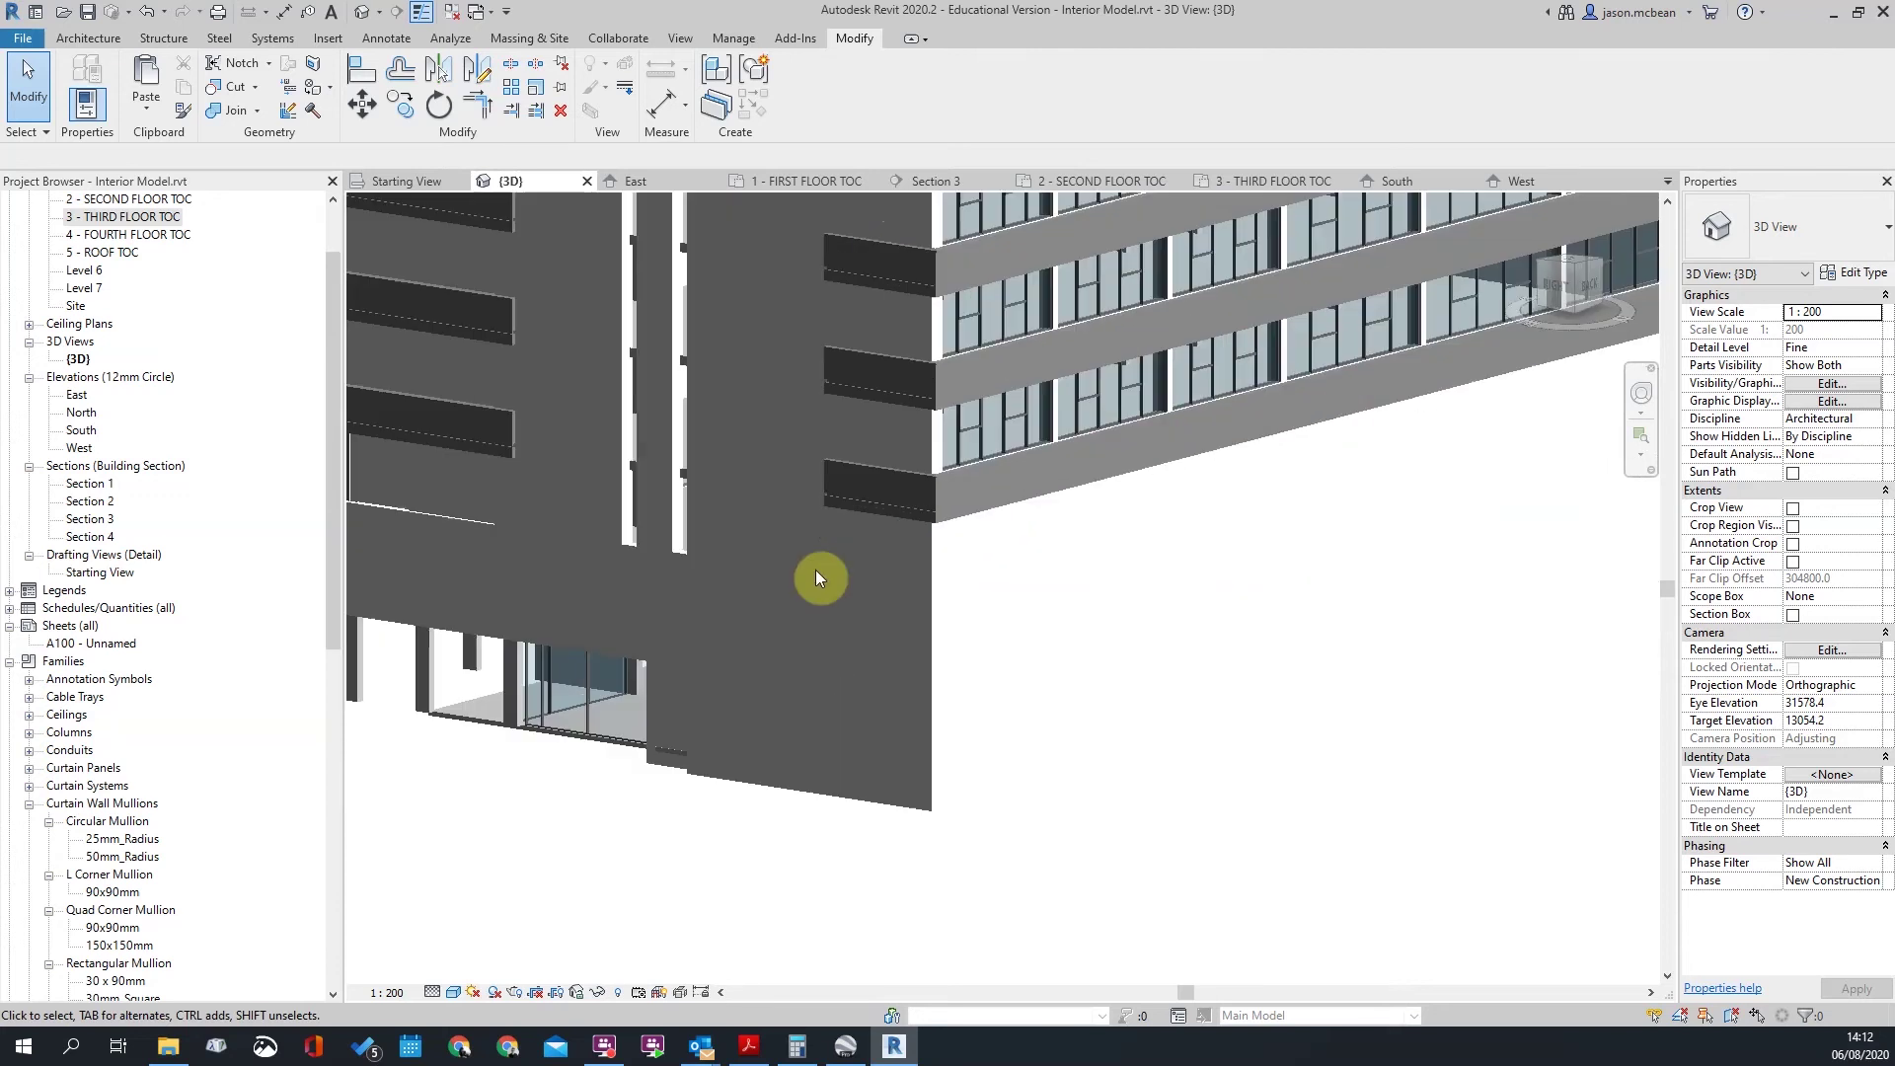
pyautogui.scroll(-5, 987, 543)
pyautogui.scroll(5, 1066, 582)
pyautogui.scroll(-5, 1093, 612)
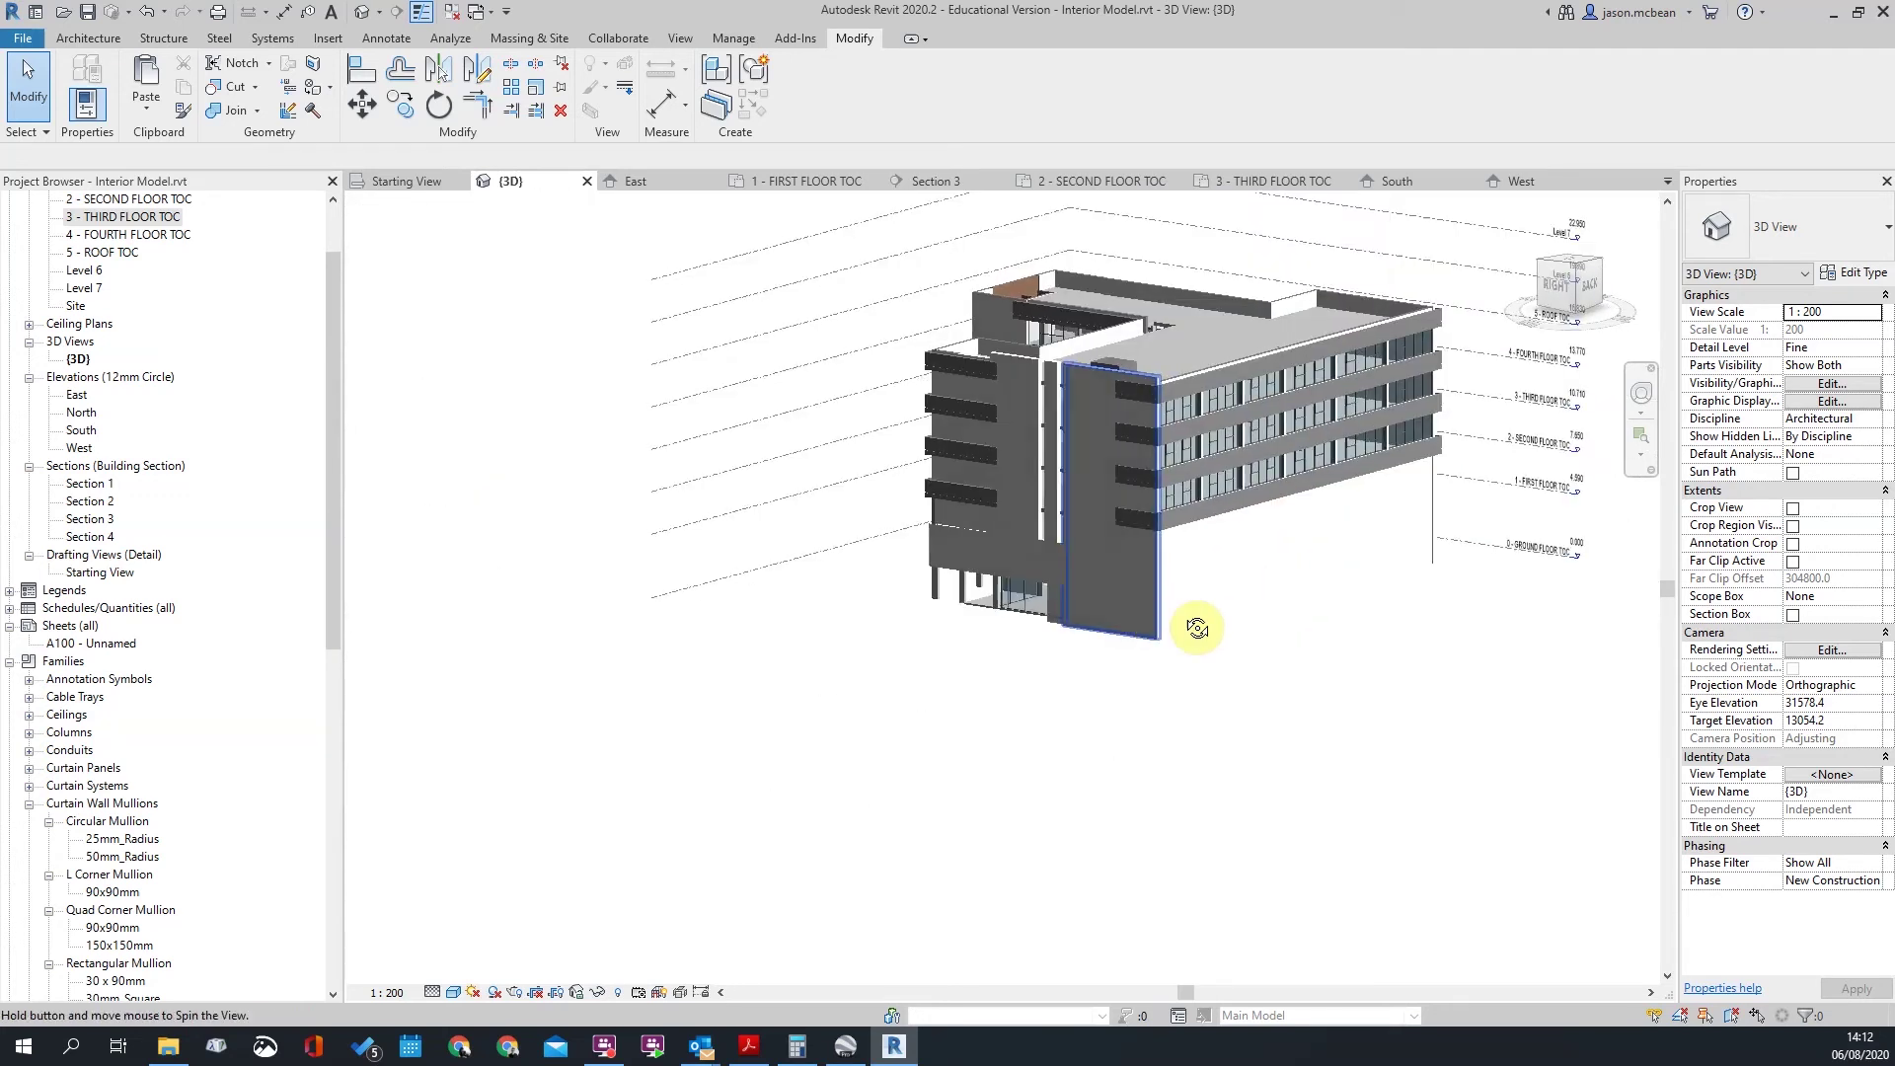
pyautogui.keyDown('shift'); pyautogui.moveTo(1152, 612); pyautogui.dragTo(1353, 576, button='middle'); pyautogui.keyUp('shift')
pyautogui.scroll(6, 1442, 573)
pyautogui.scroll(-5, 1443, 573)
pyautogui.keyDown('shift'); pyautogui.moveTo(1282, 660); pyautogui.dragTo(1123, 594, button='middle'); pyautogui.keyUp('shift')
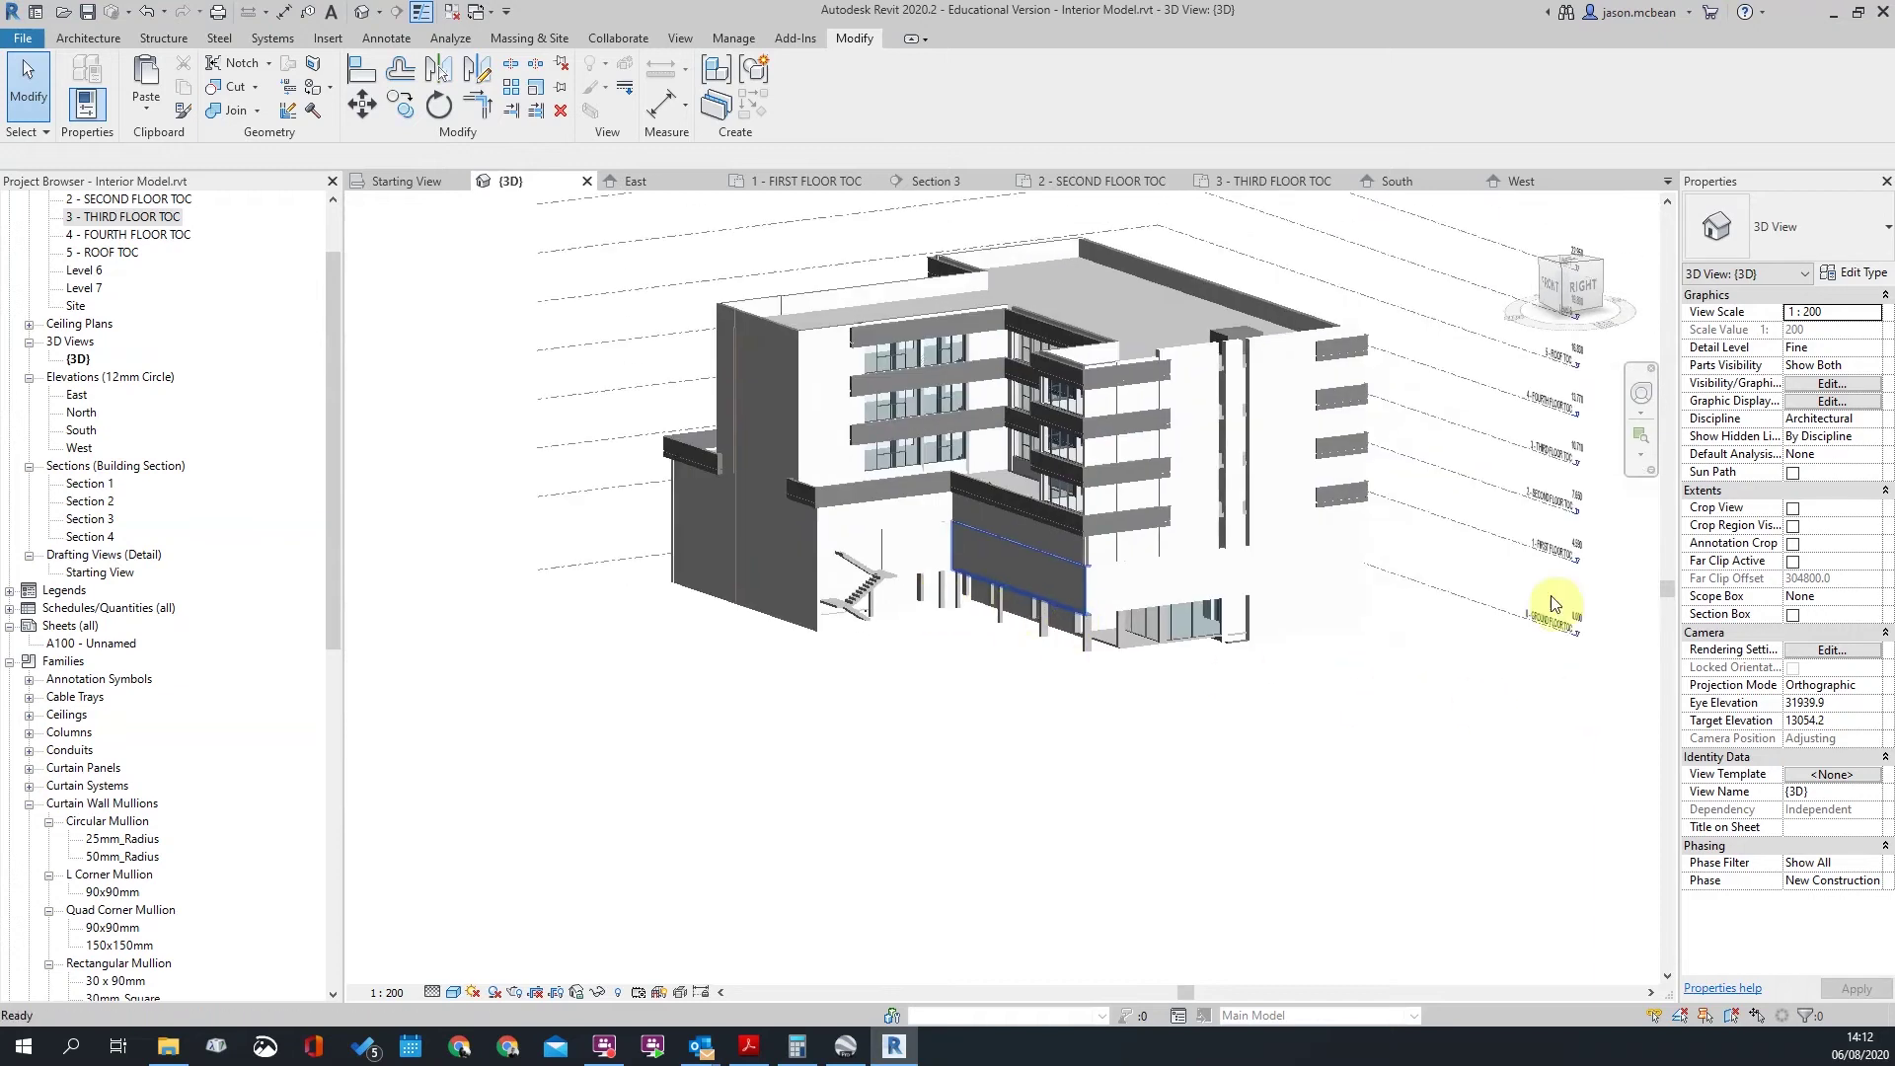
# Step: Examine the ground-floor and first-floor facades around the courtyard corner for bays without curtain walls
pyautogui.scroll(8, 1511, 651)
pyautogui.scroll(-1, 1424, 625)
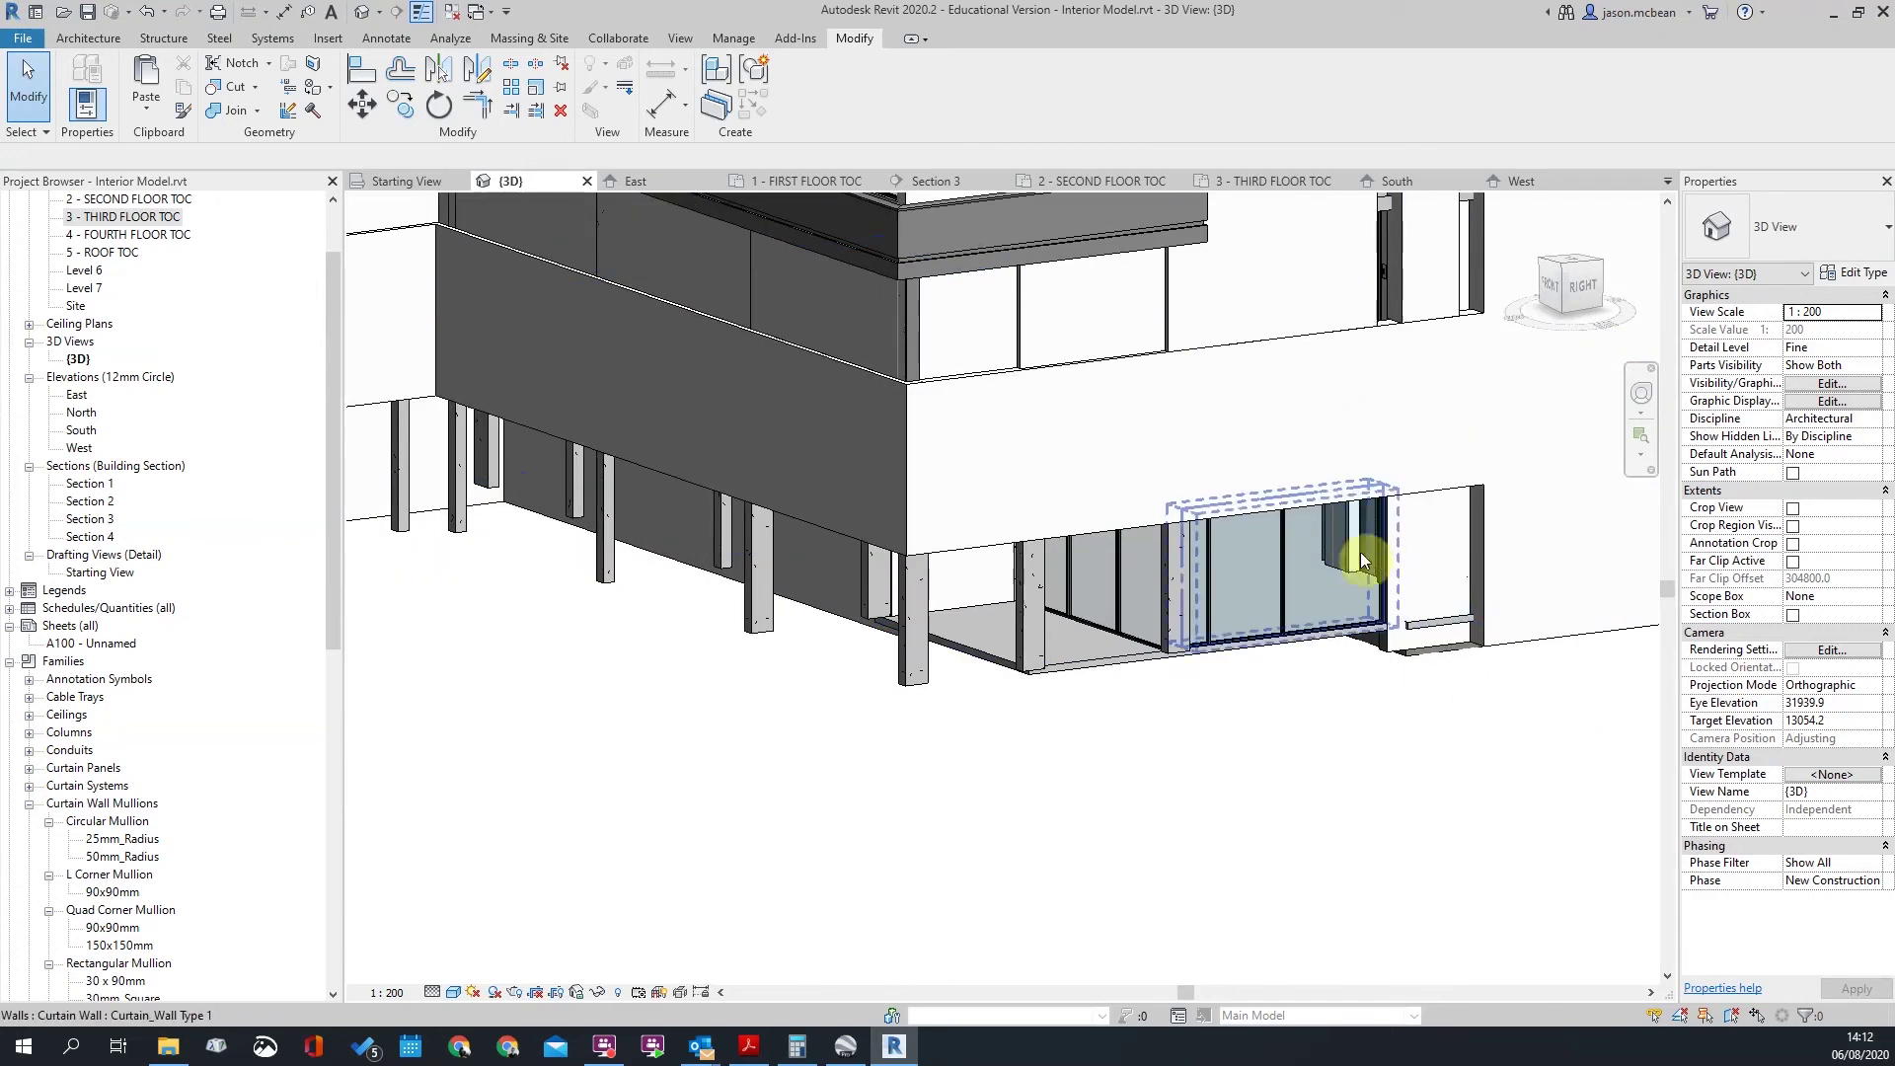
pyautogui.scroll(-3, 1377, 559)
pyautogui.scroll(-3, 1028, 516)
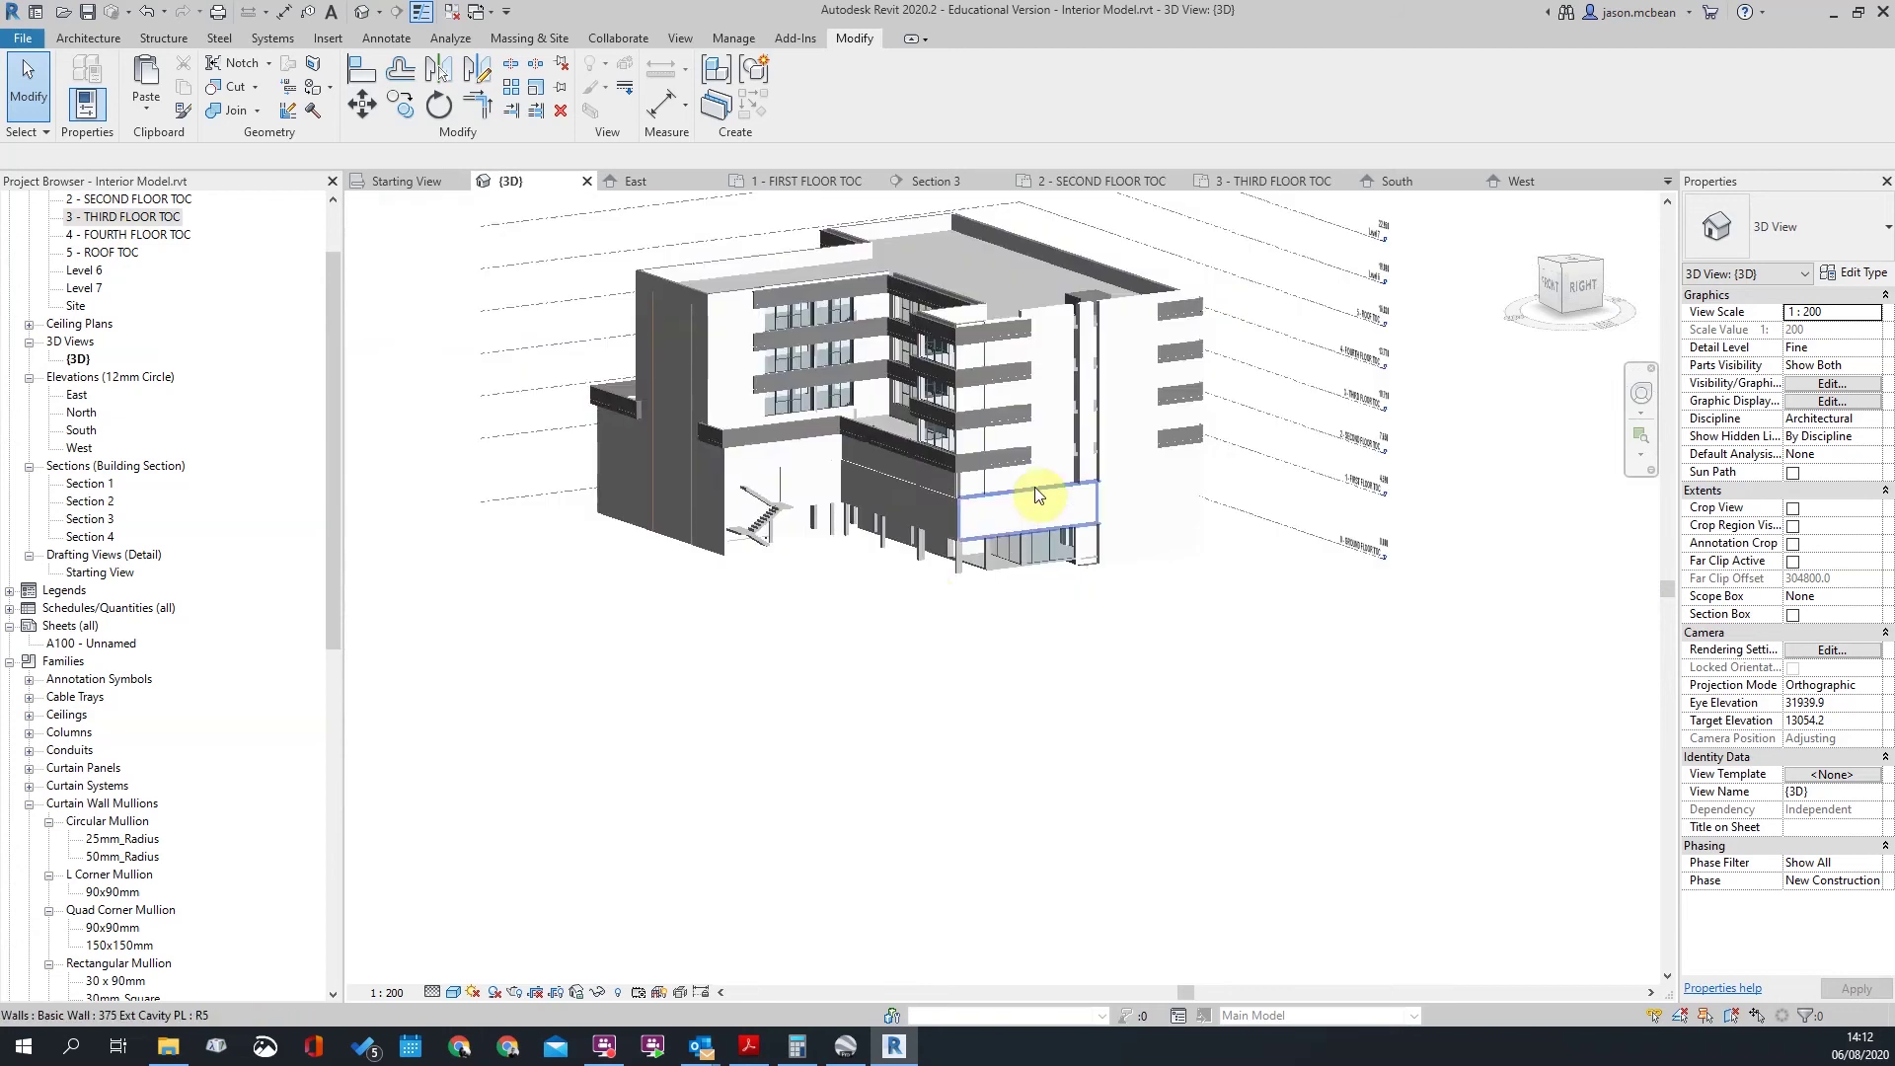
pyautogui.scroll(3, 921, 371)
pyautogui.keyDown('shift'); pyautogui.moveTo(939, 628); pyautogui.dragTo(1039, 560, button='middle'); pyautogui.keyUp('shift')
pyautogui.scroll(3, 1233, 504)
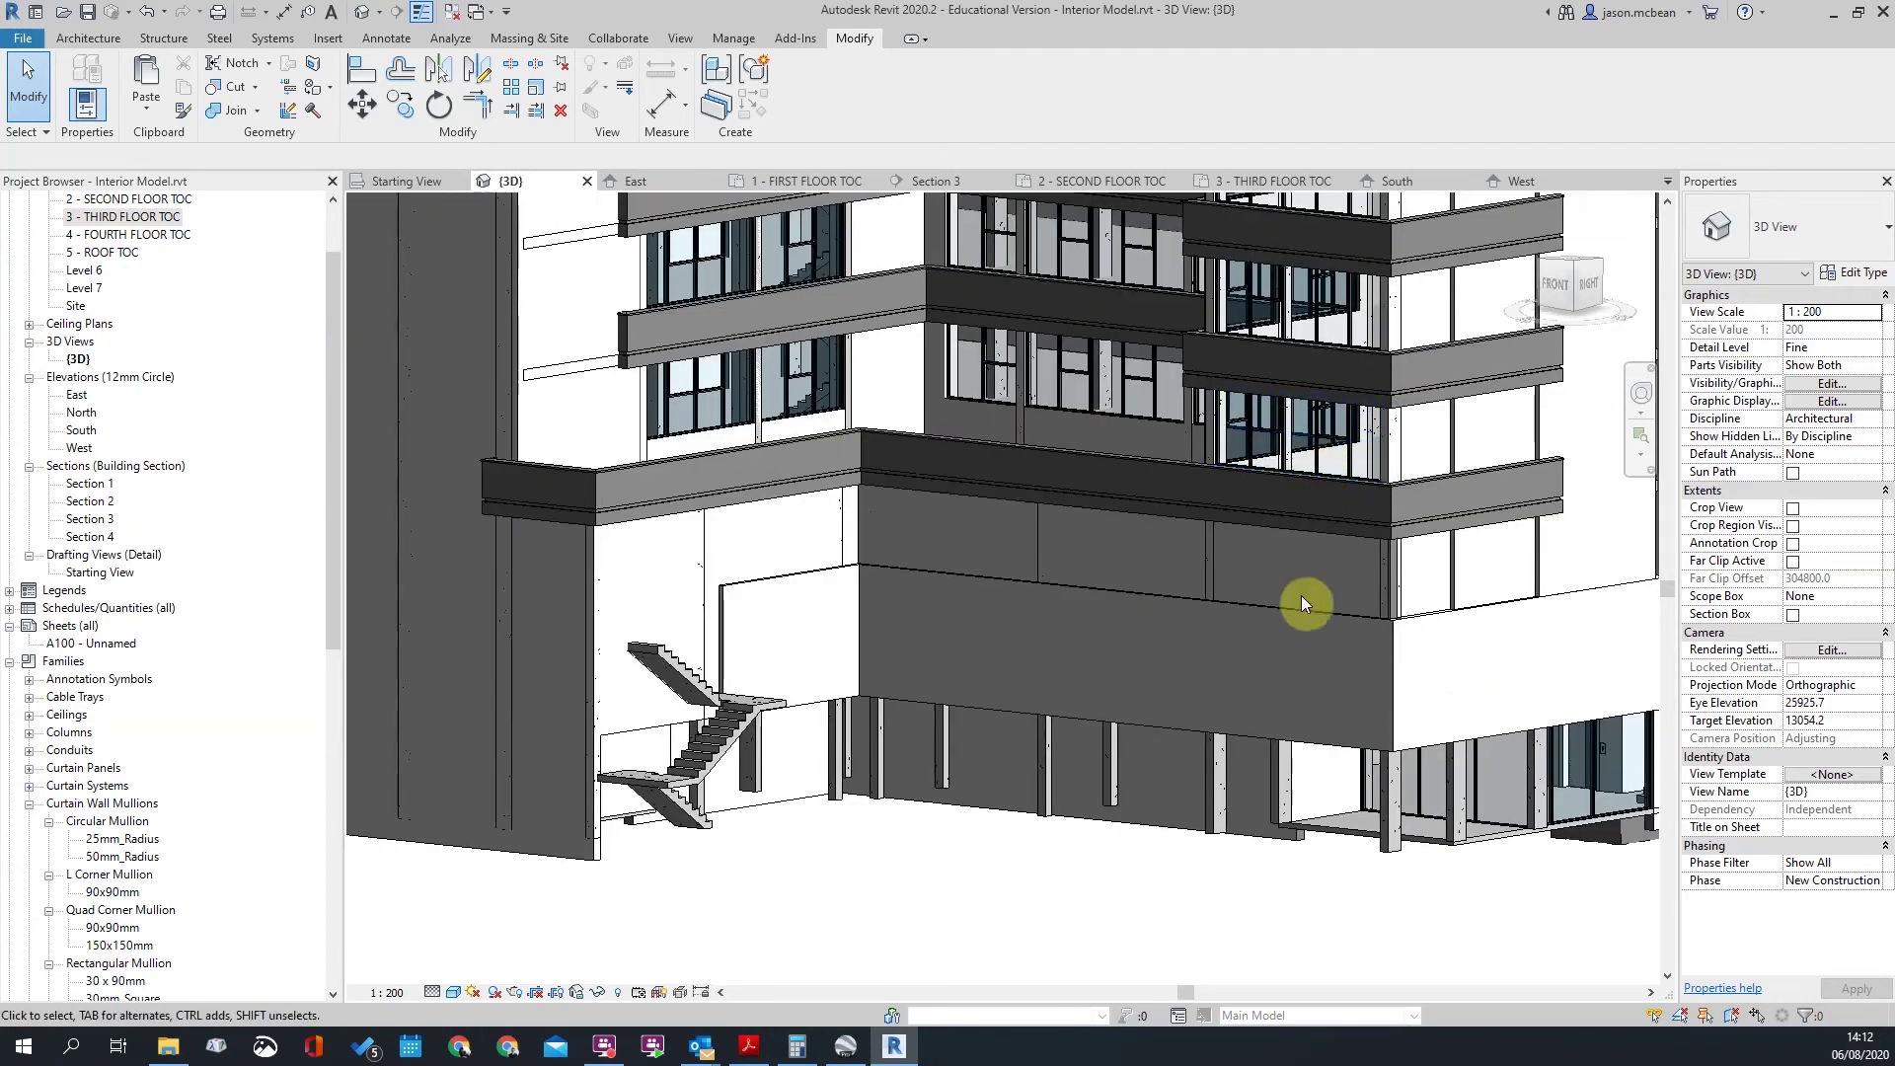
pyautogui.scroll(-3, 1269, 567)
pyautogui.scroll(3, 863, 566)
pyautogui.scroll(-3, 1281, 548)
pyautogui.scroll(3, 1209, 420)
# Step: Copy the second-floor curtain wall nearest the courtyard wing's outer corner and paste it aligned to the 1 - FIRST FLOOR TOC level
pyautogui.scroll(4, 1226, 478)
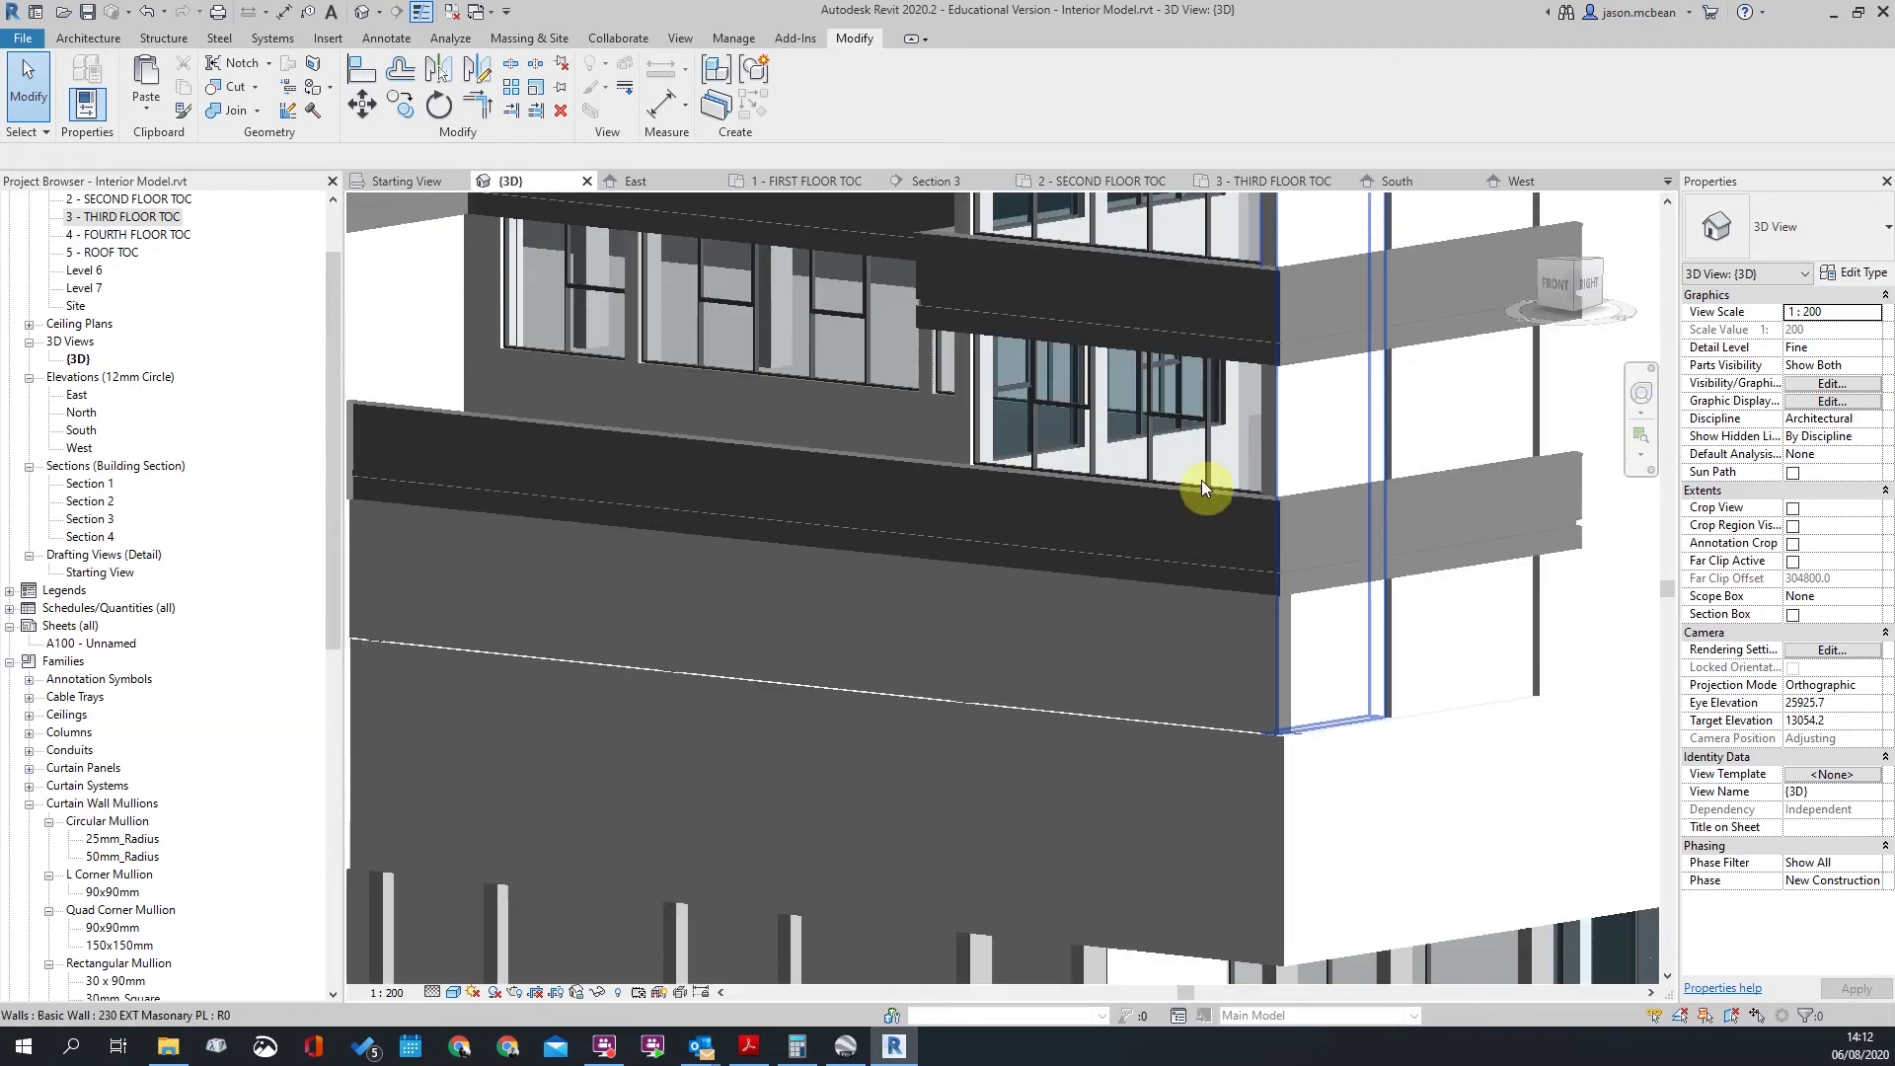
pyautogui.click(1201, 480)
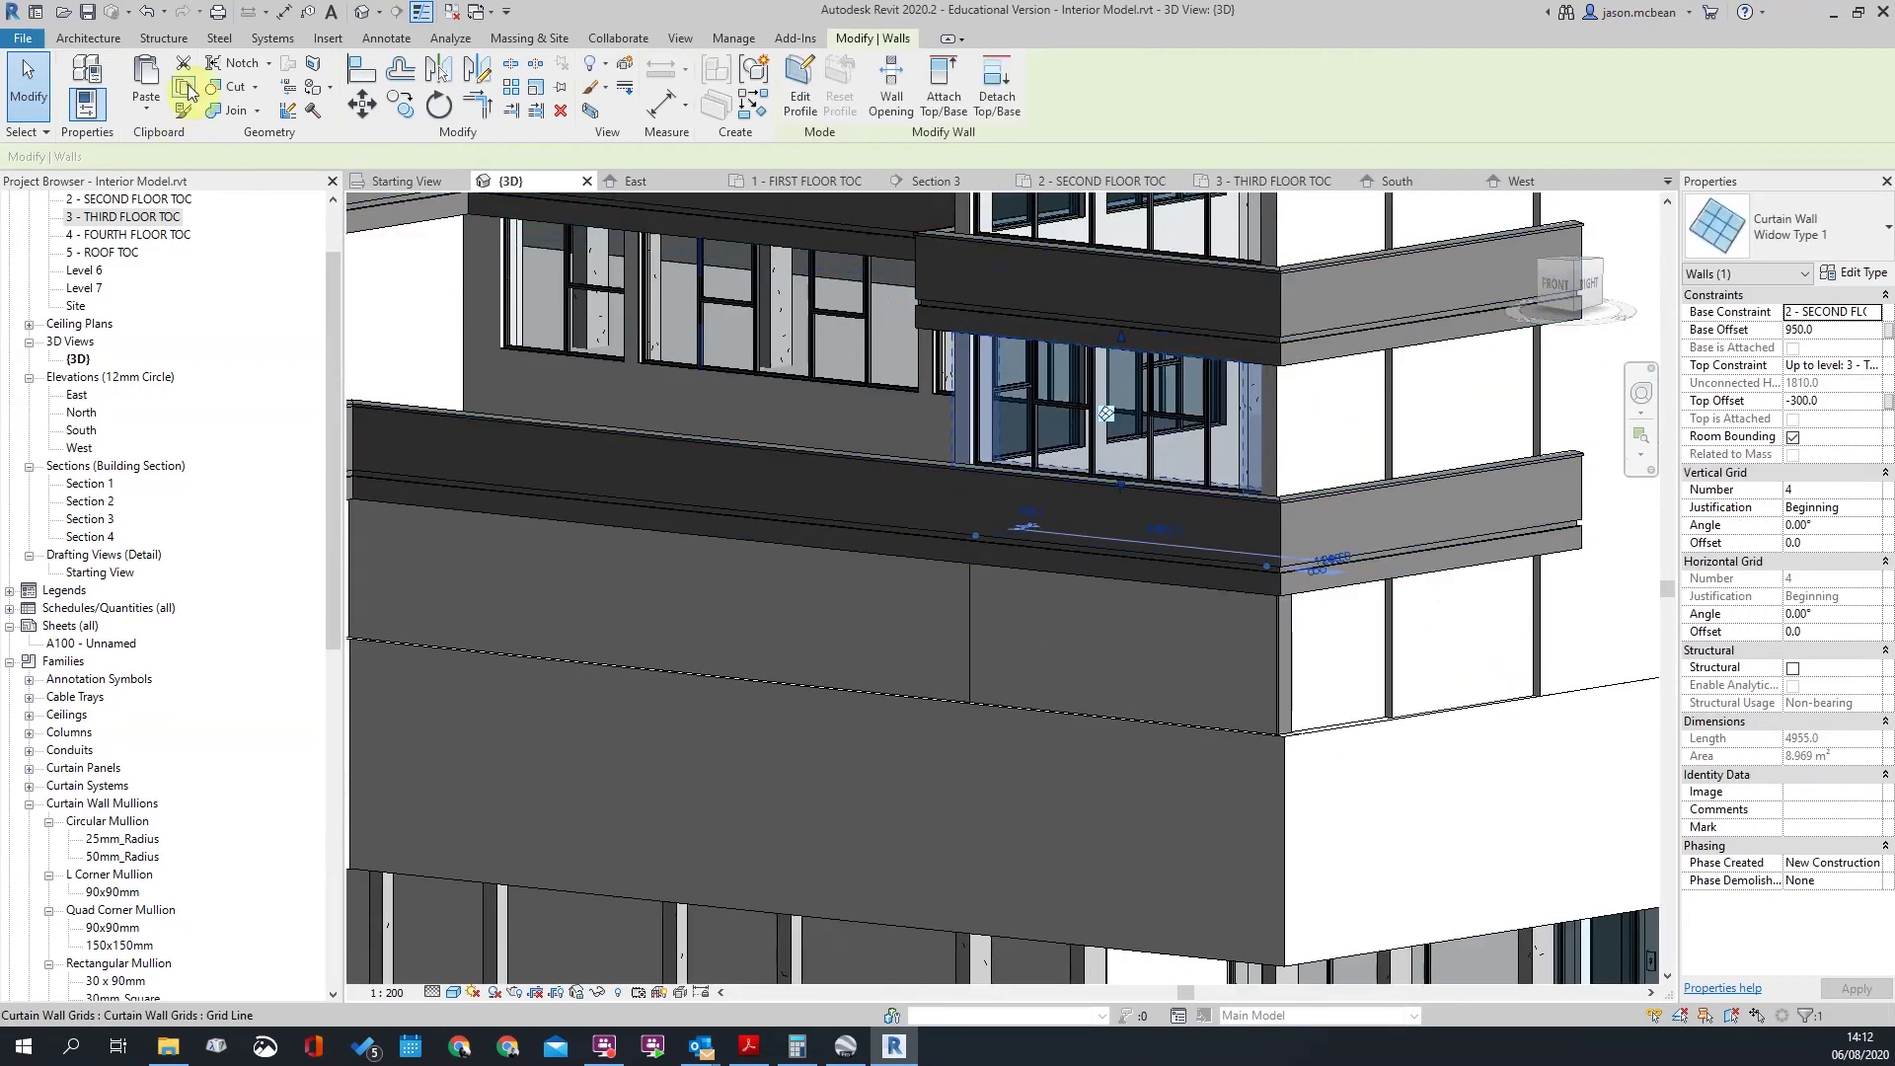
pyautogui.click(146, 109)
pyautogui.click(262, 181)
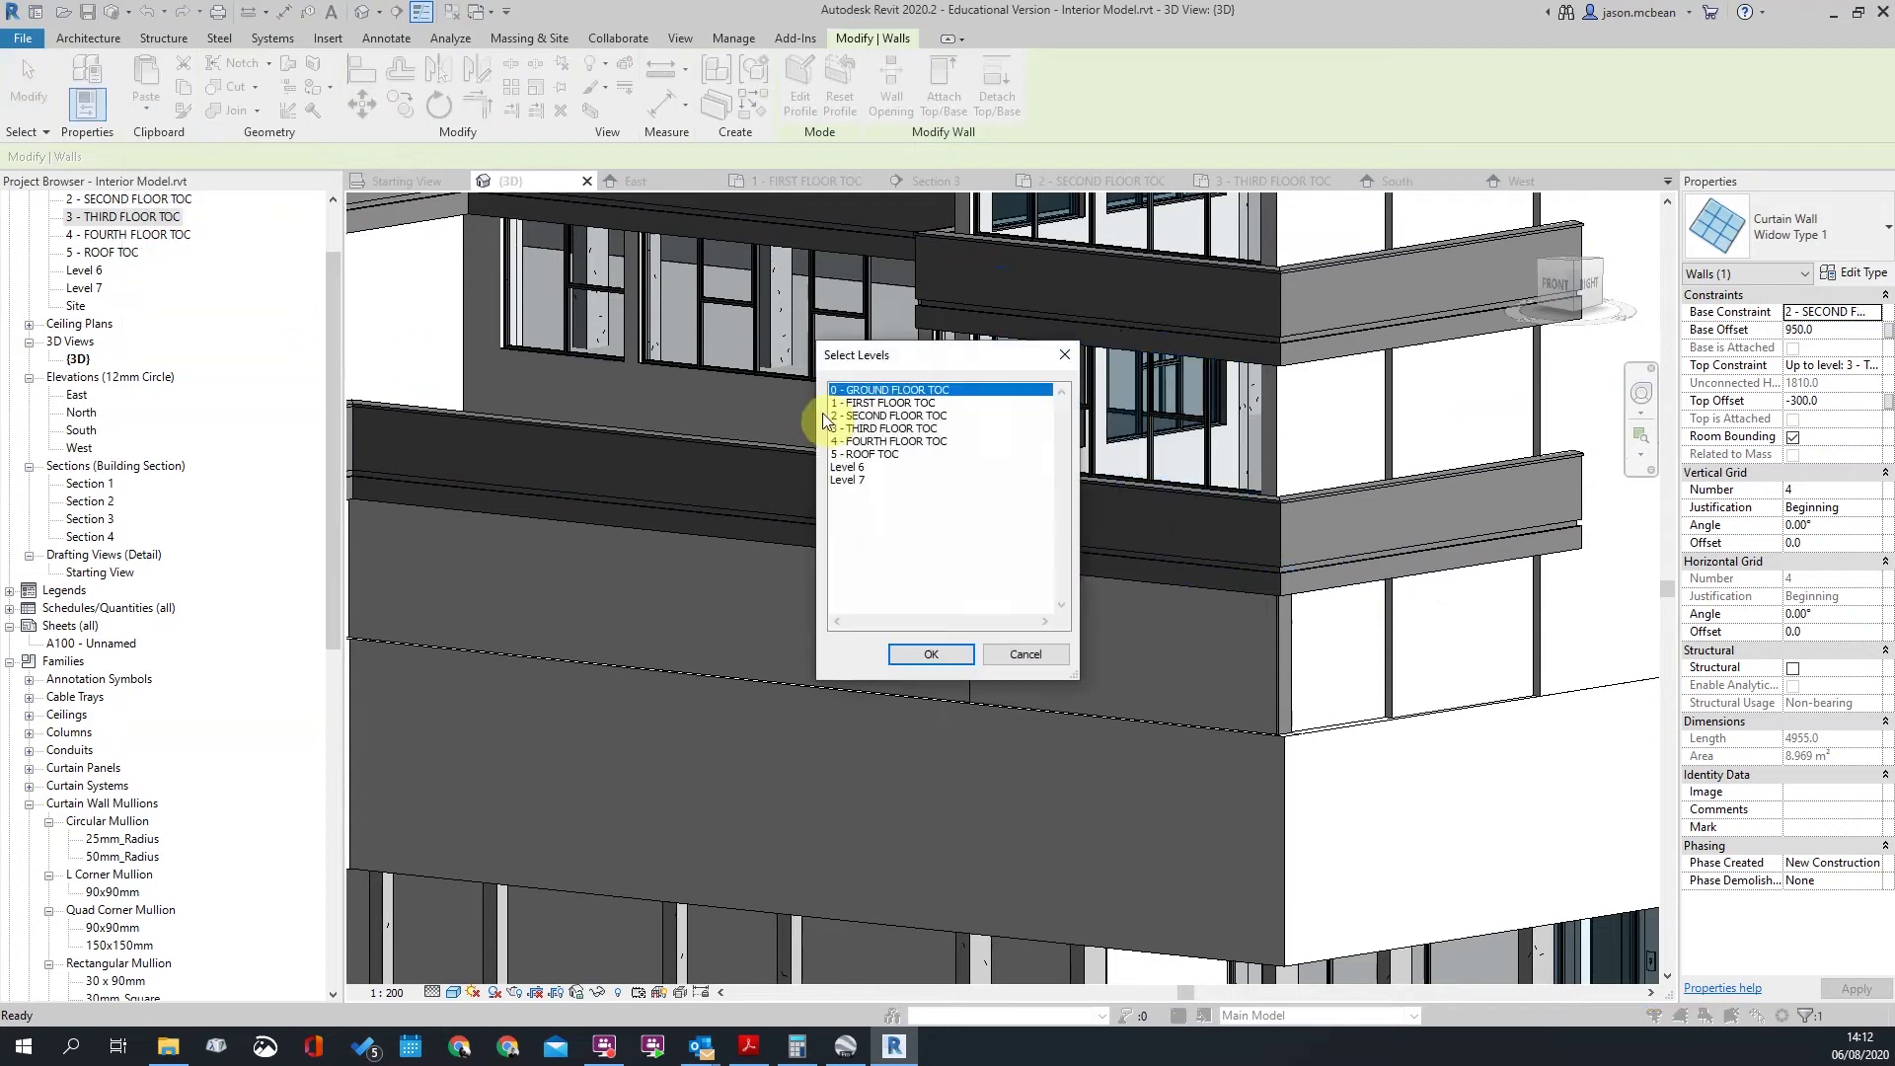
pyautogui.click(912, 654)
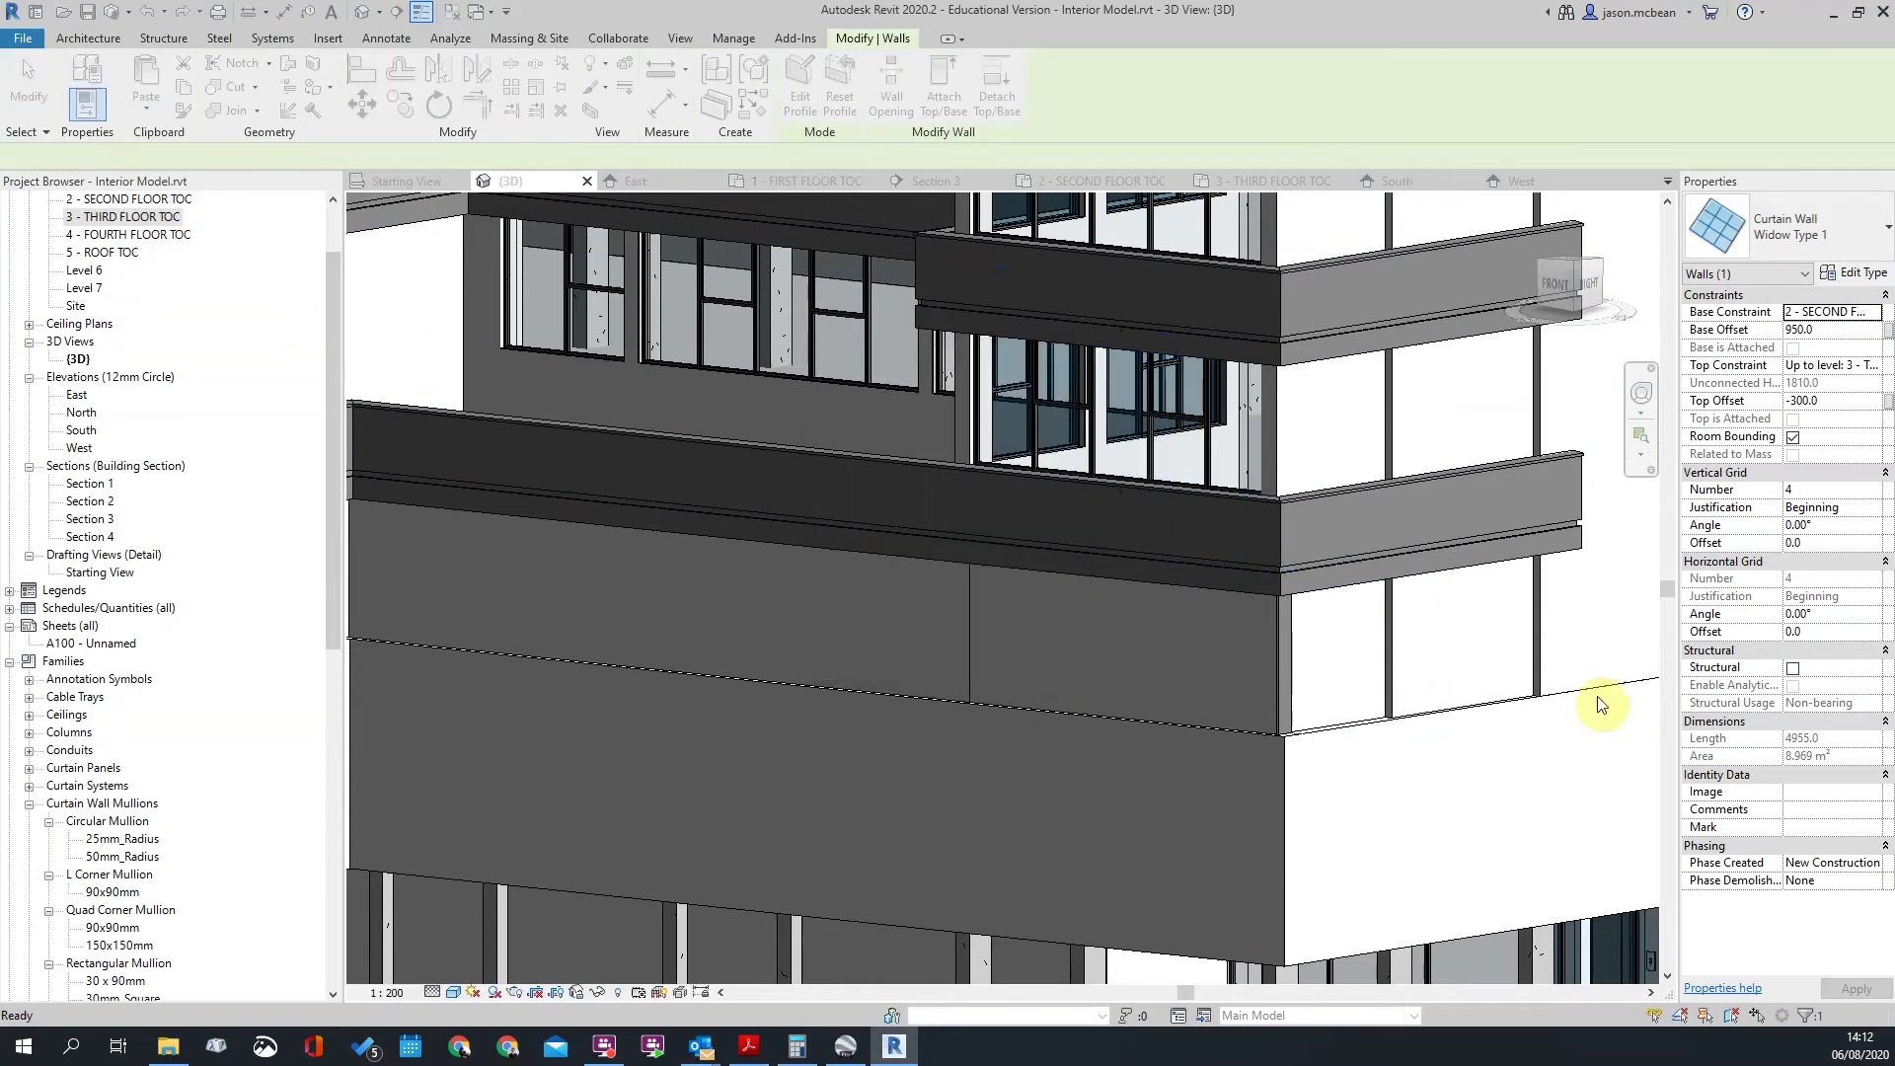
pyautogui.scroll(3, 1227, 677)
pyautogui.press('Escape')
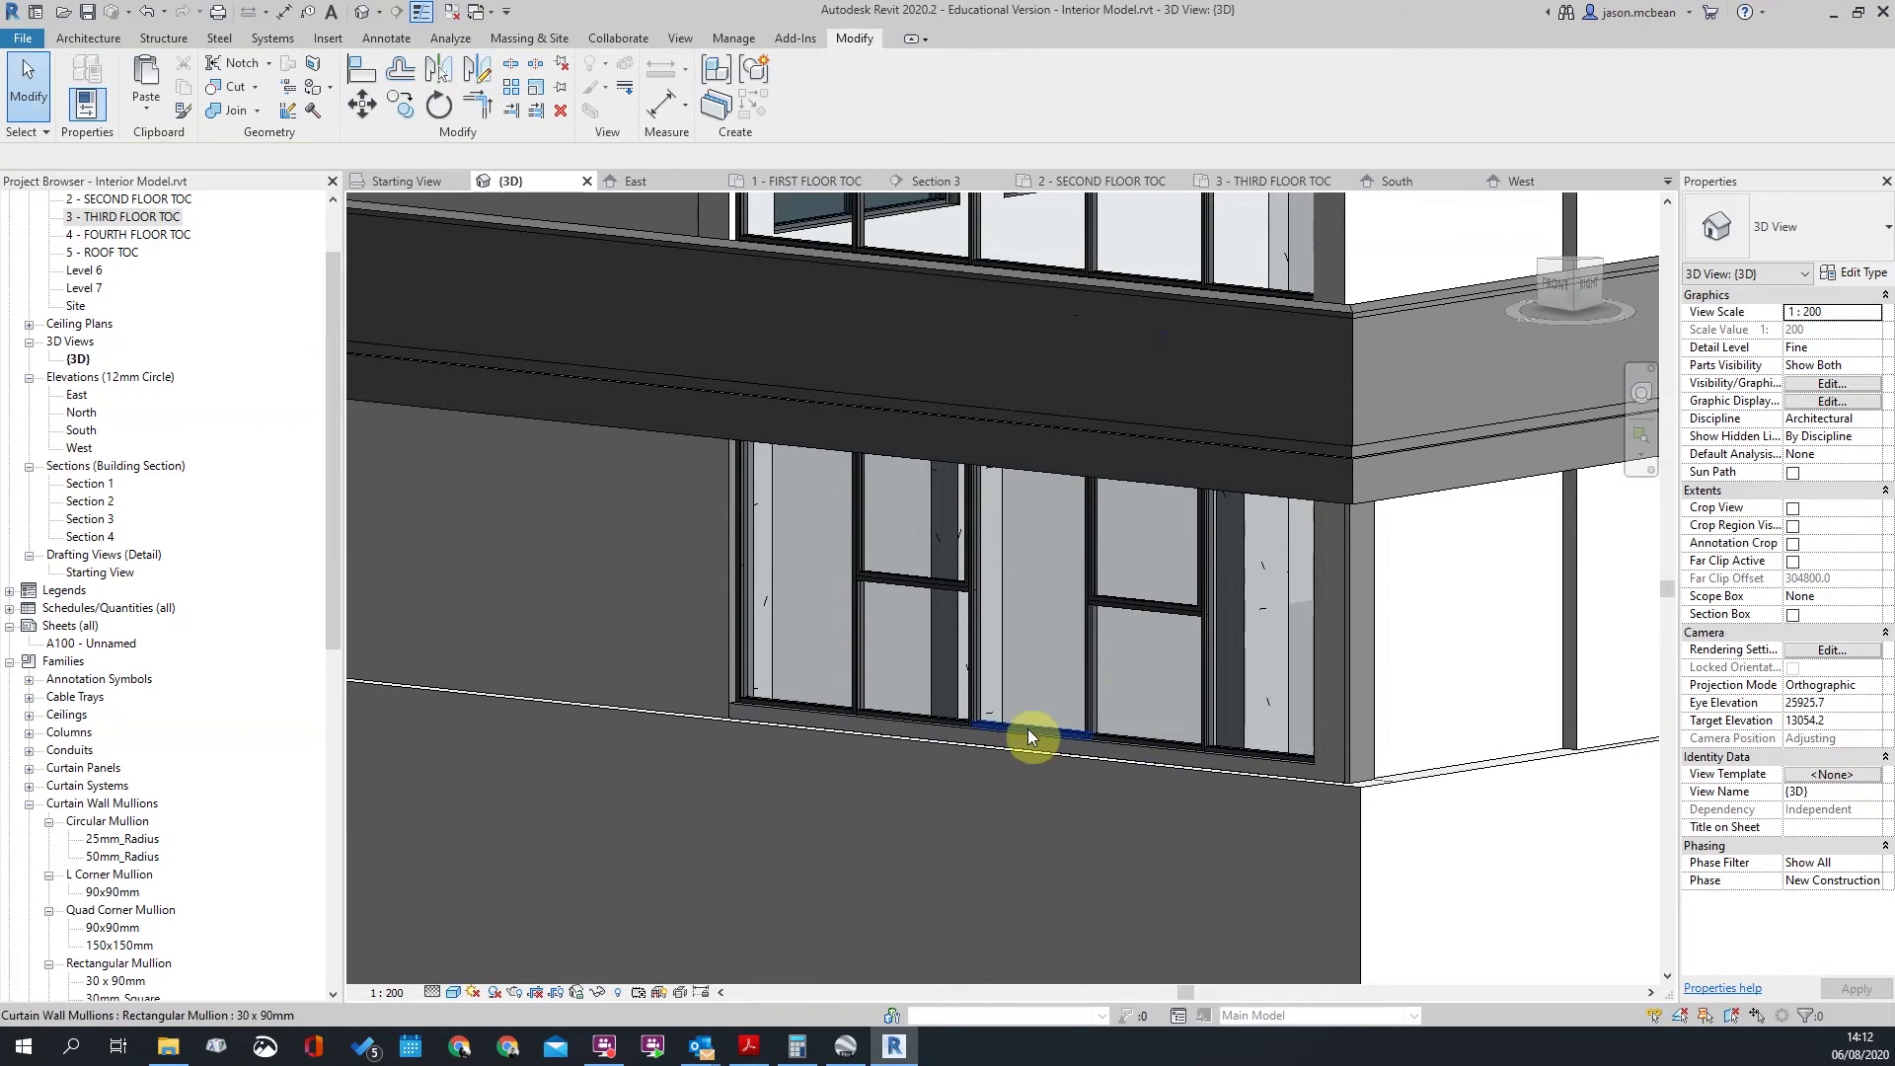
# Step: Open the 1 - FIRST FLOOR TOC floor plan at the courtyard facade
pyautogui.scroll(-5, 1093, 614)
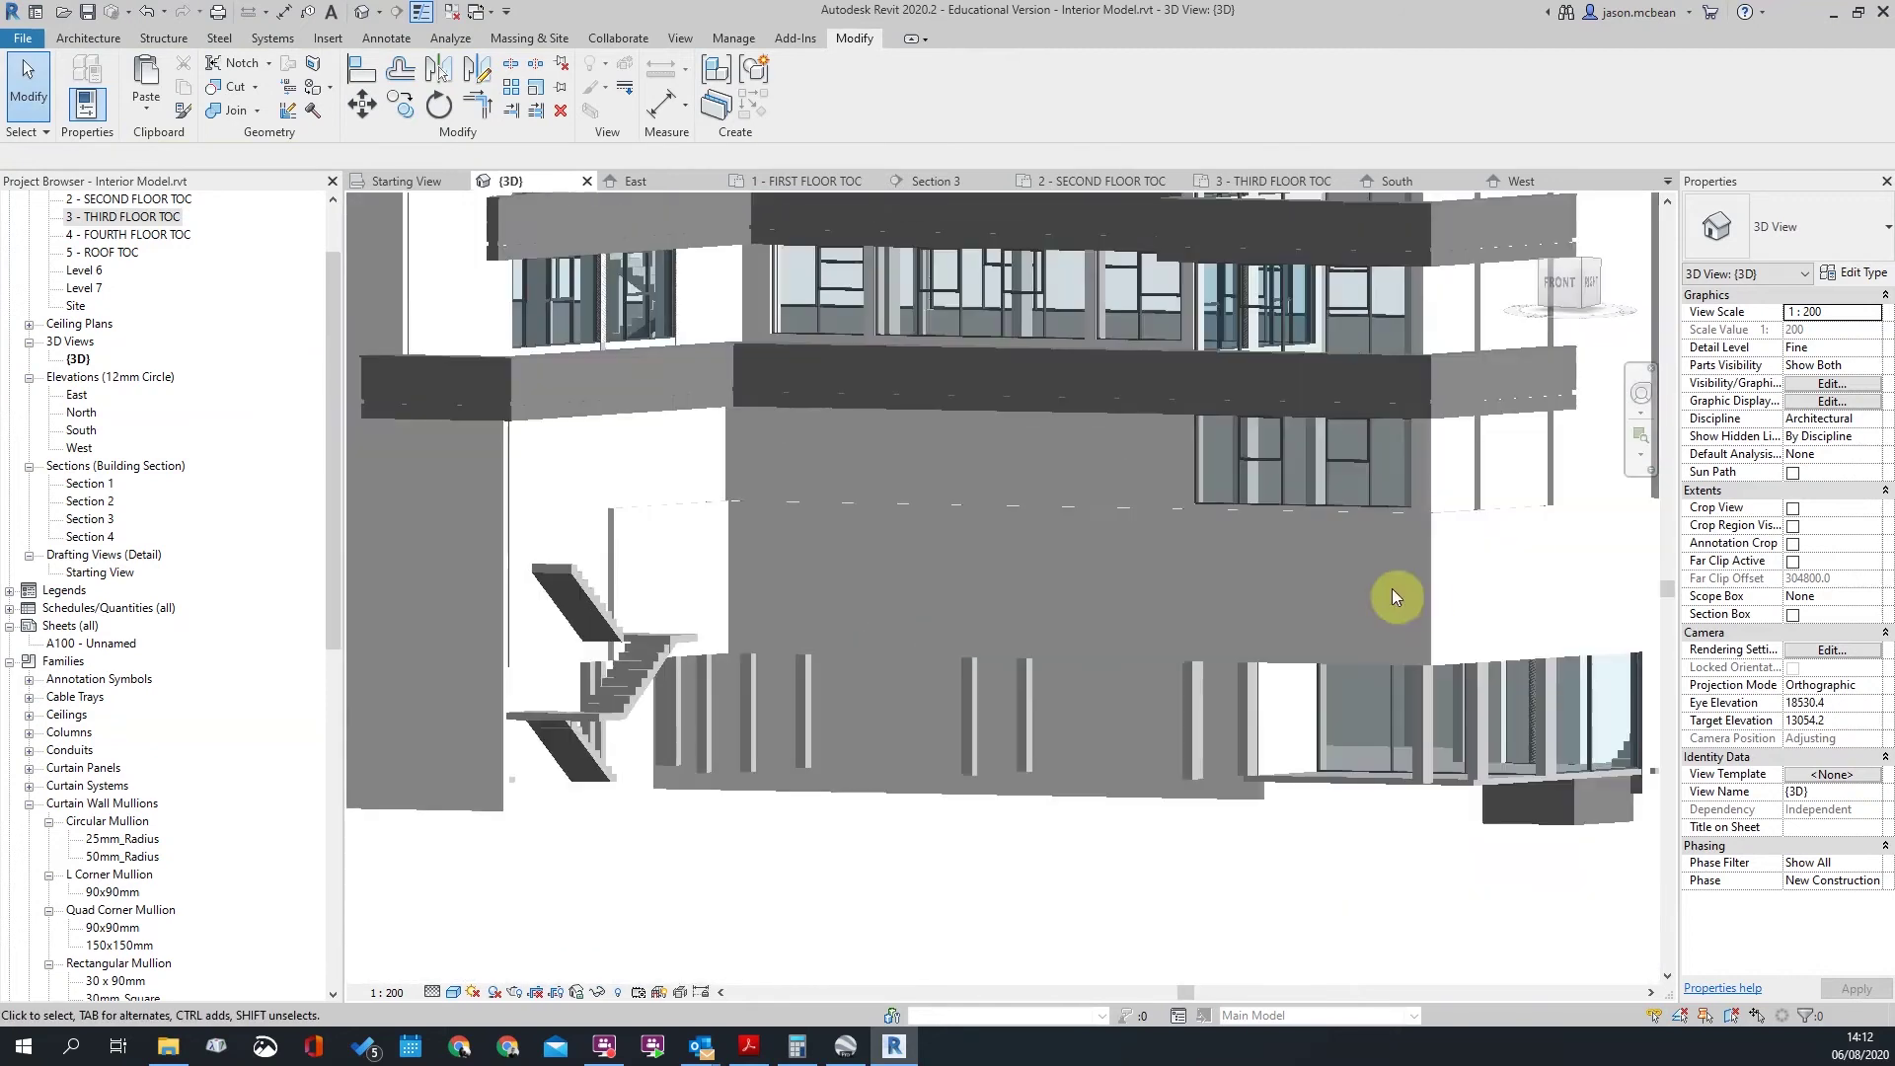
pyautogui.keyDown('shift'); pyautogui.moveTo(1393, 592); pyautogui.dragTo(1407, 587, button='middle'); pyautogui.keyUp('shift')
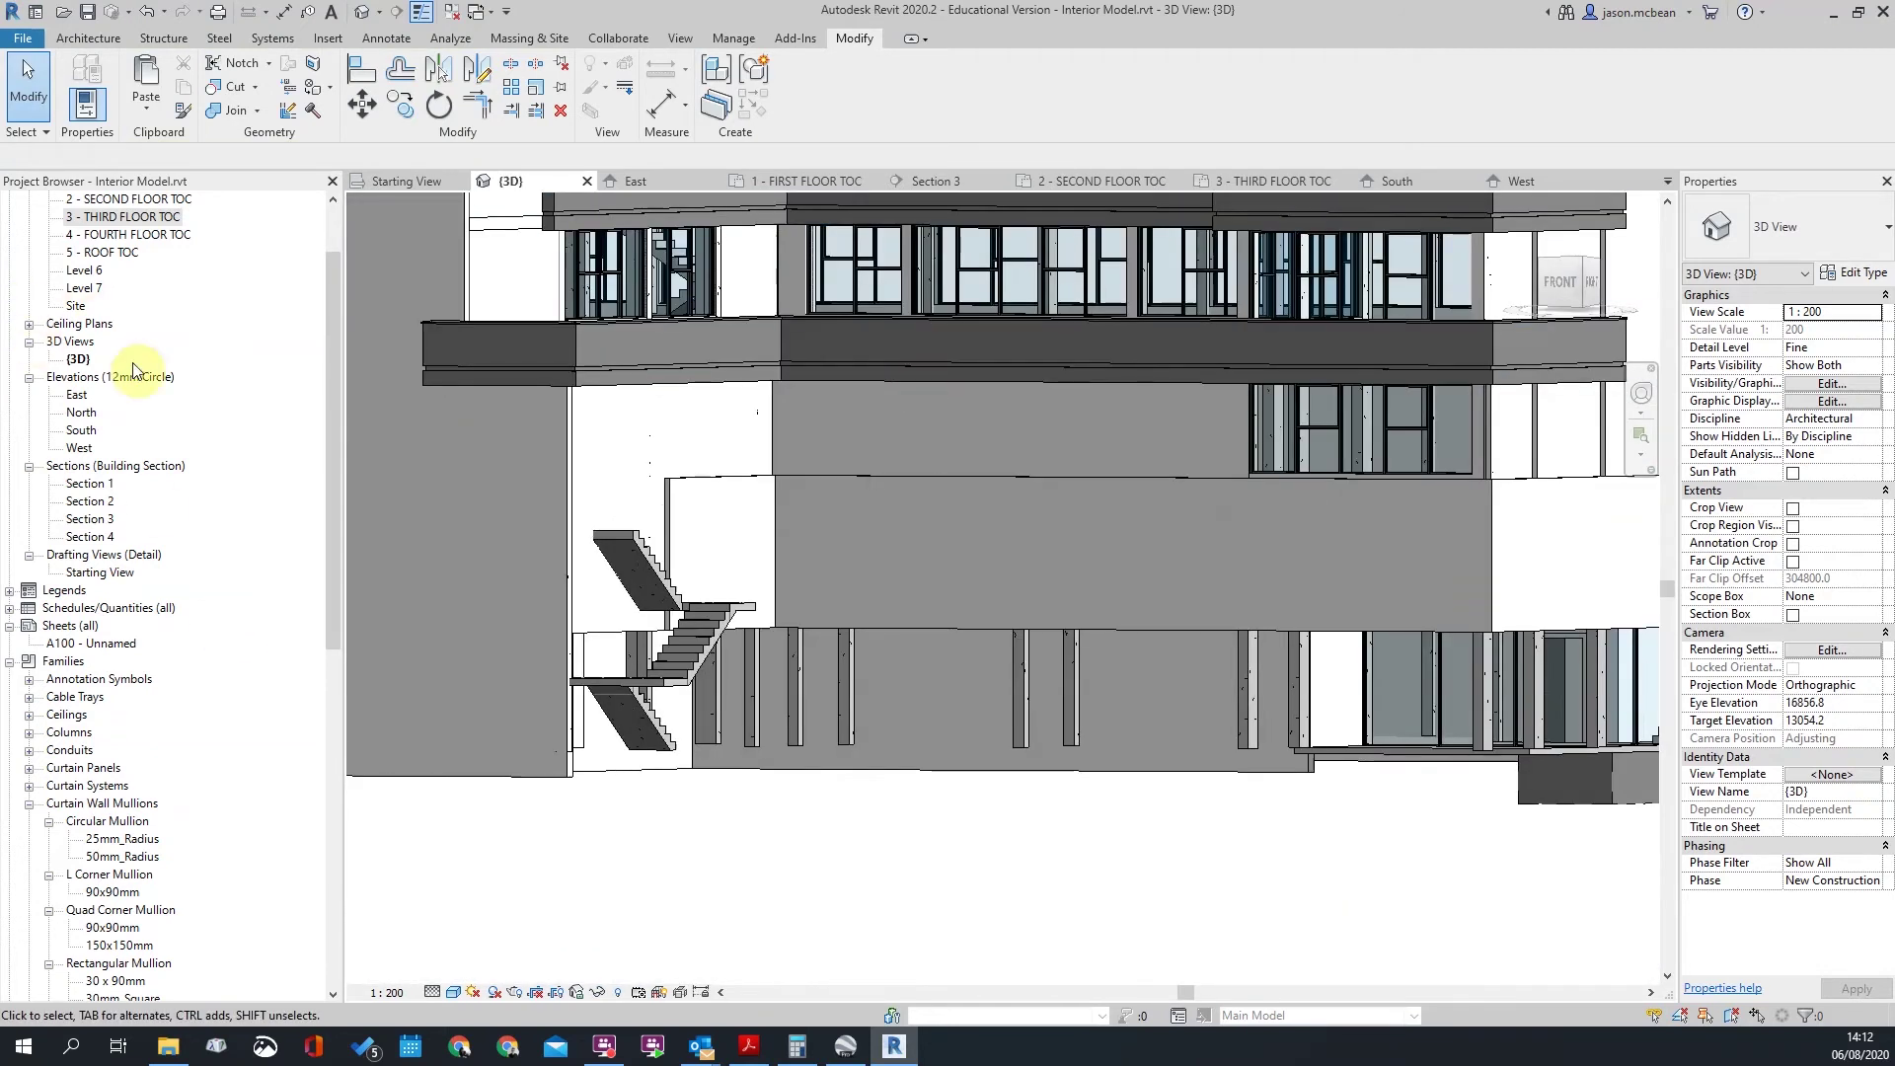
pyautogui.scroll(3, 148, 357)
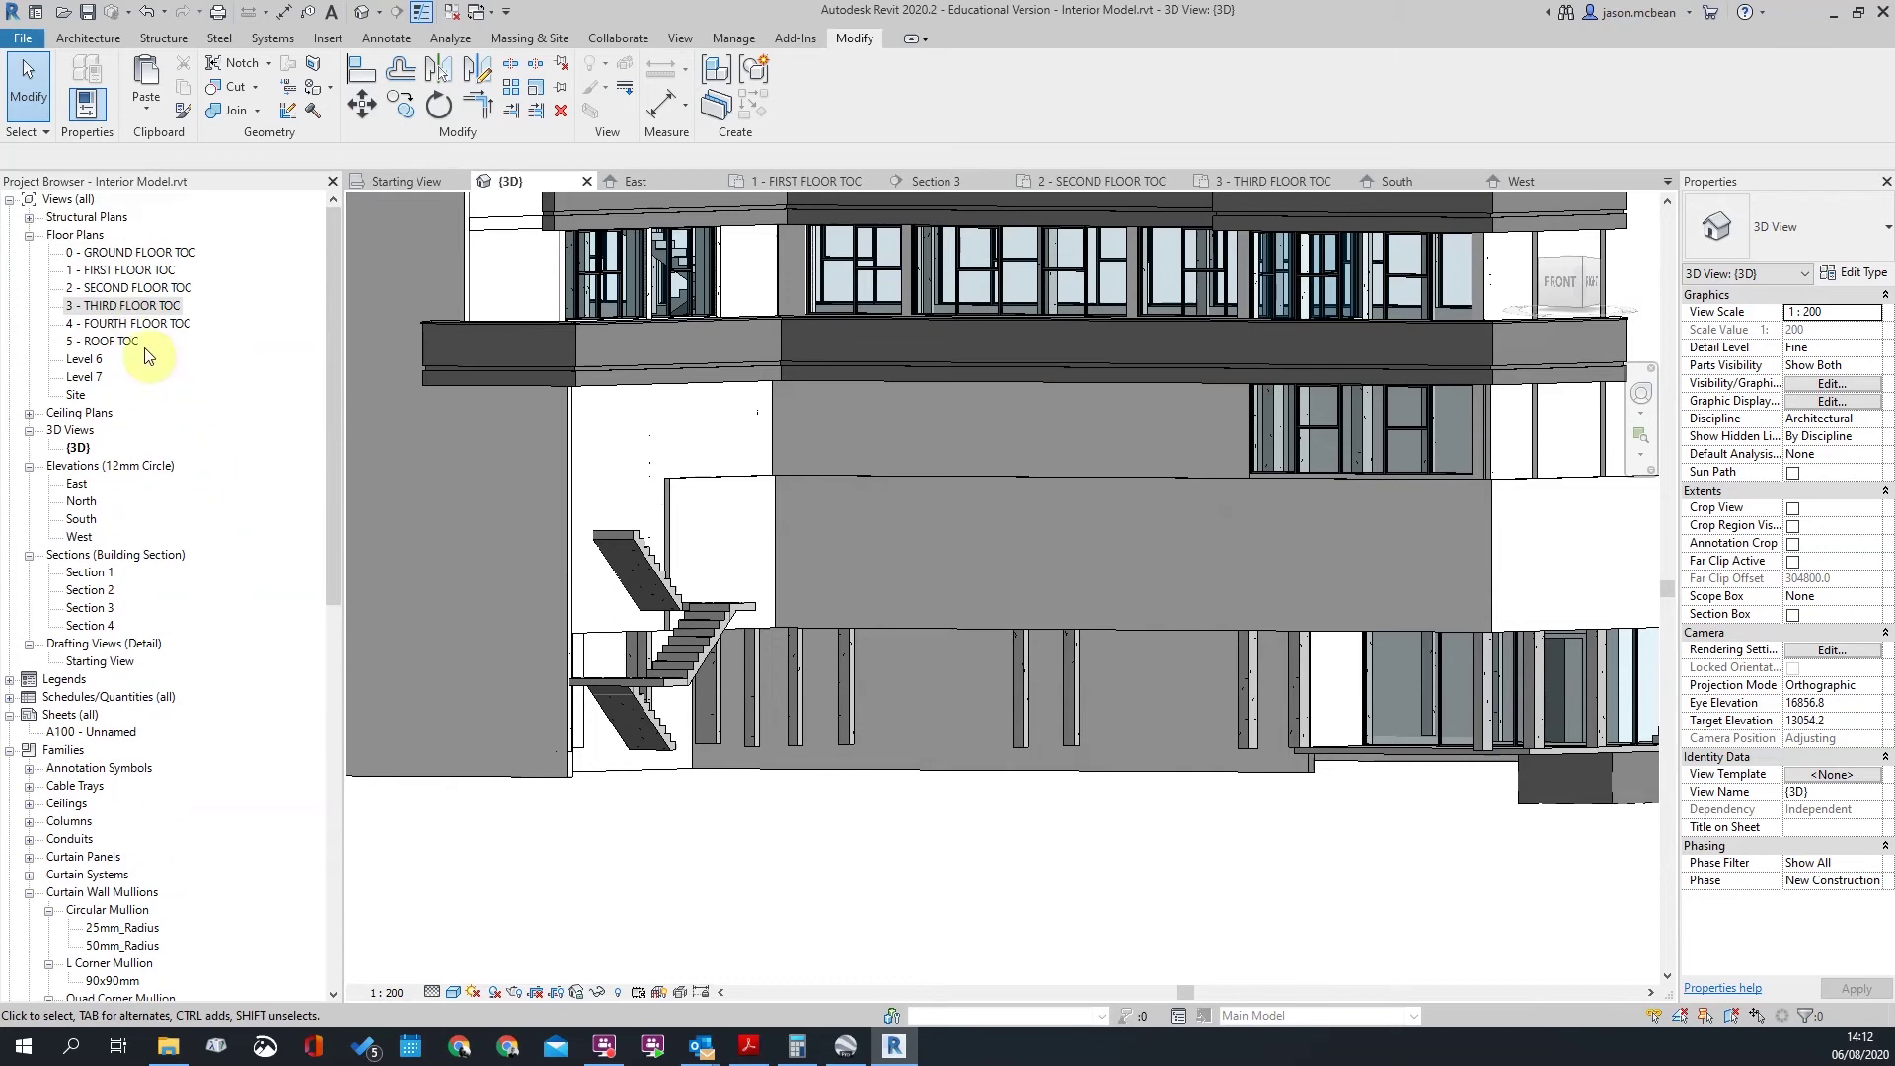
pyautogui.doubleClick(119, 271)
pyautogui.scroll(-3, 629, 398)
pyautogui.scroll(5, 1120, 390)
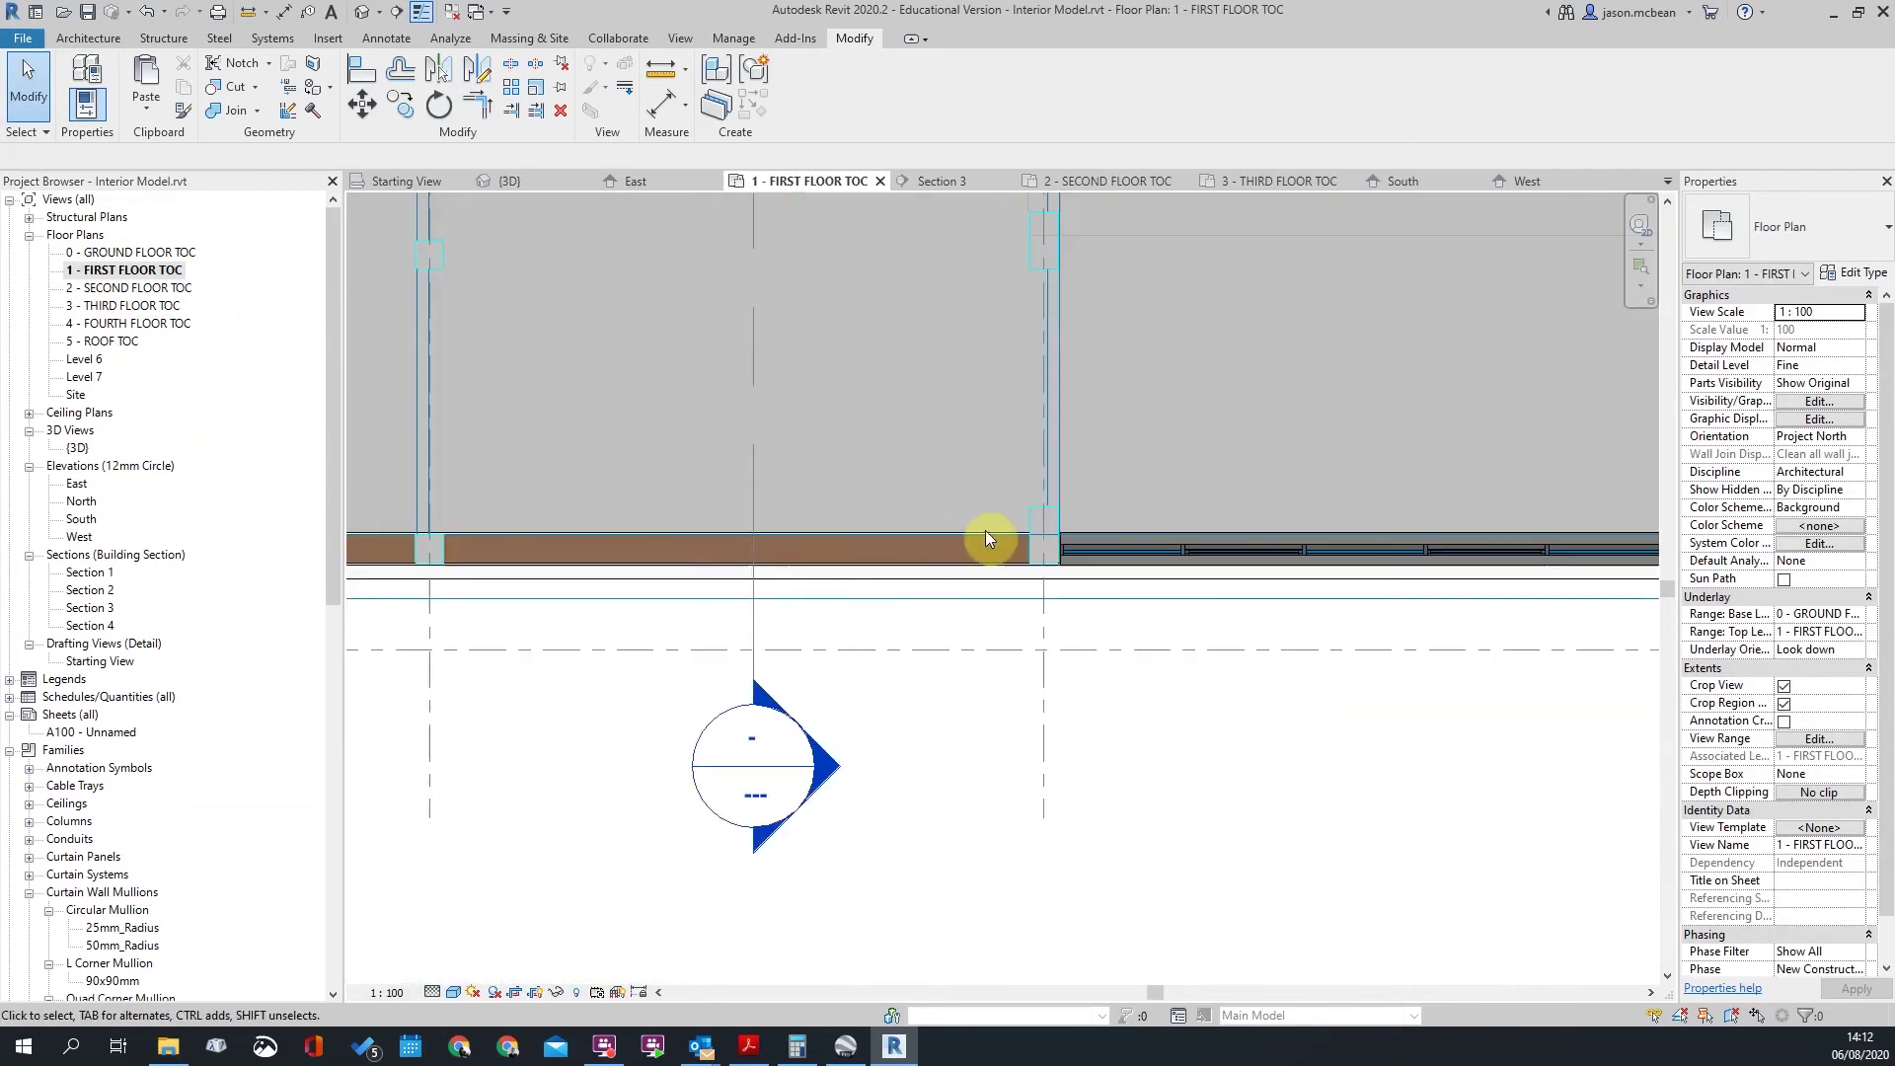
# Step: Copy the first-floor curtain wall along the masonry wall into the two neighbouring column bays towards the courtyard's inner corner
pyautogui.click(1193, 548)
pyautogui.scroll(-2, 1076, 592)
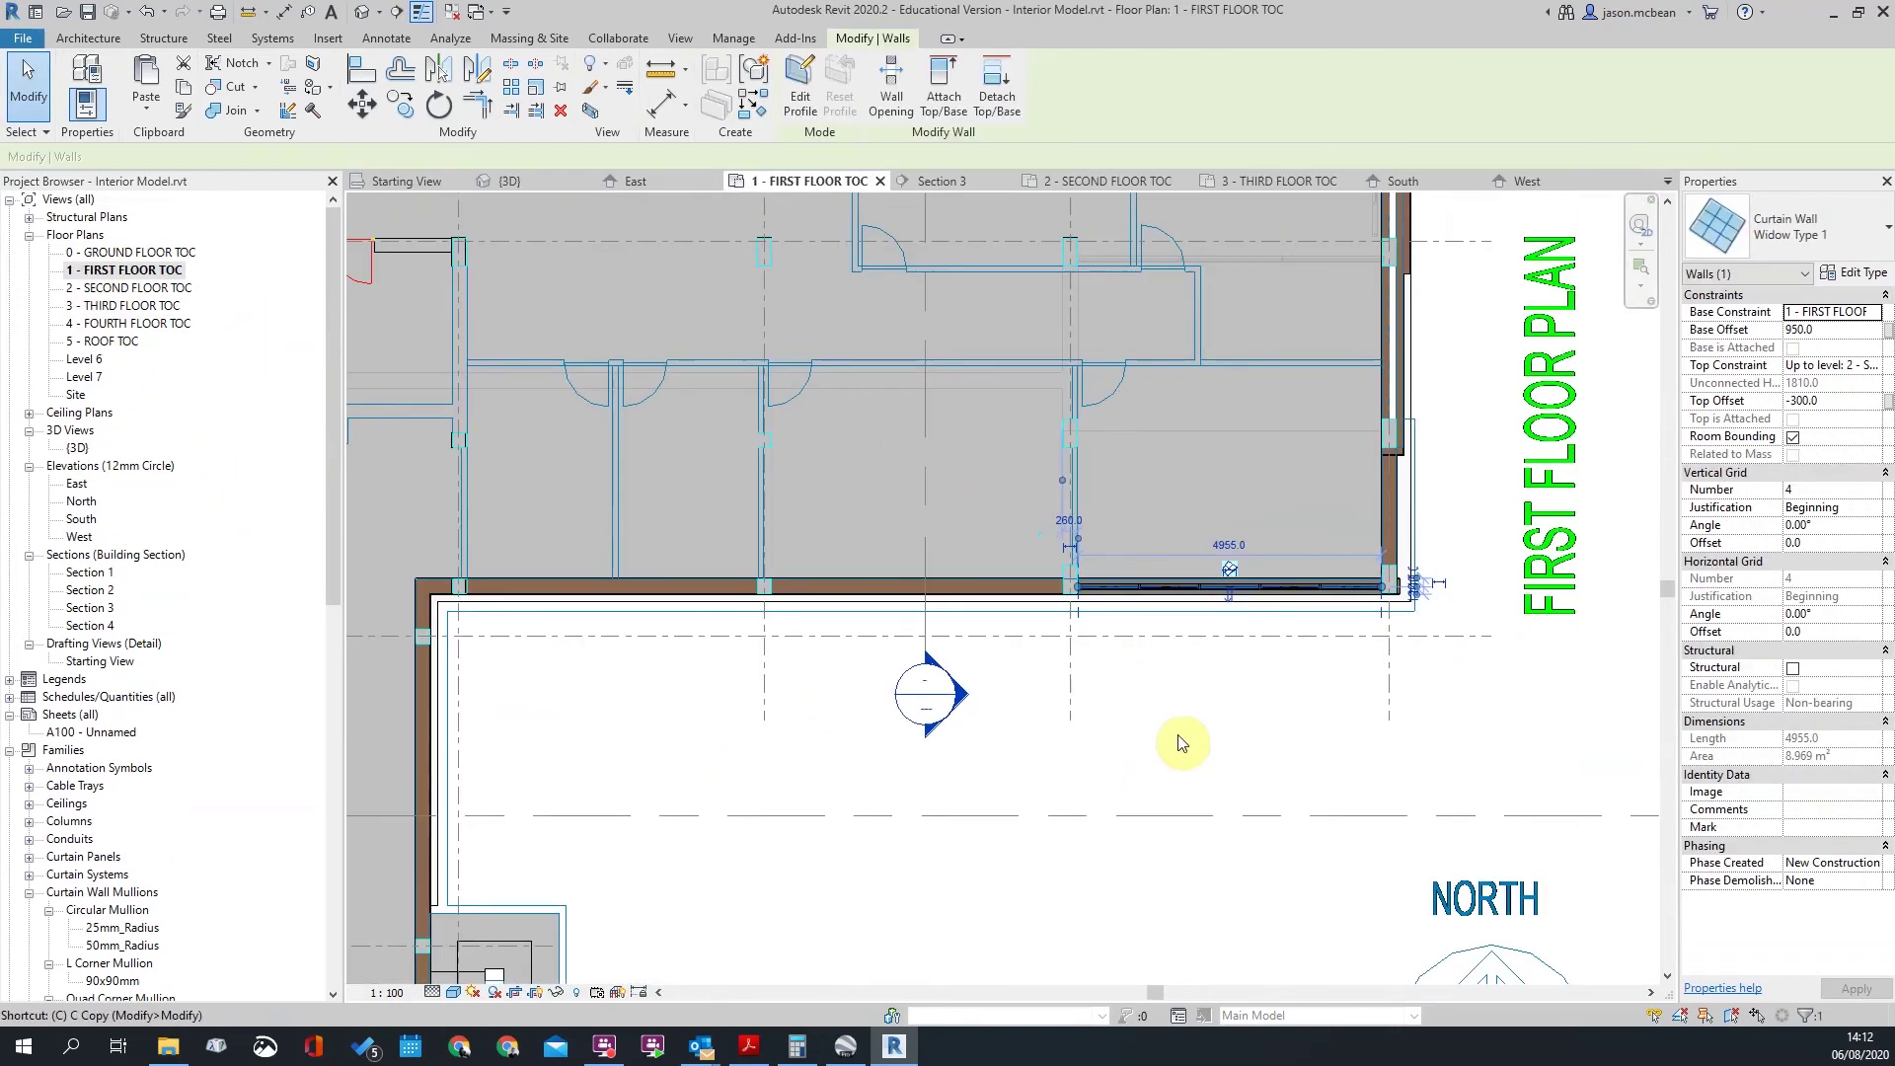
pyautogui.press('c')
pyautogui.press('o')
pyautogui.click(1170, 695)
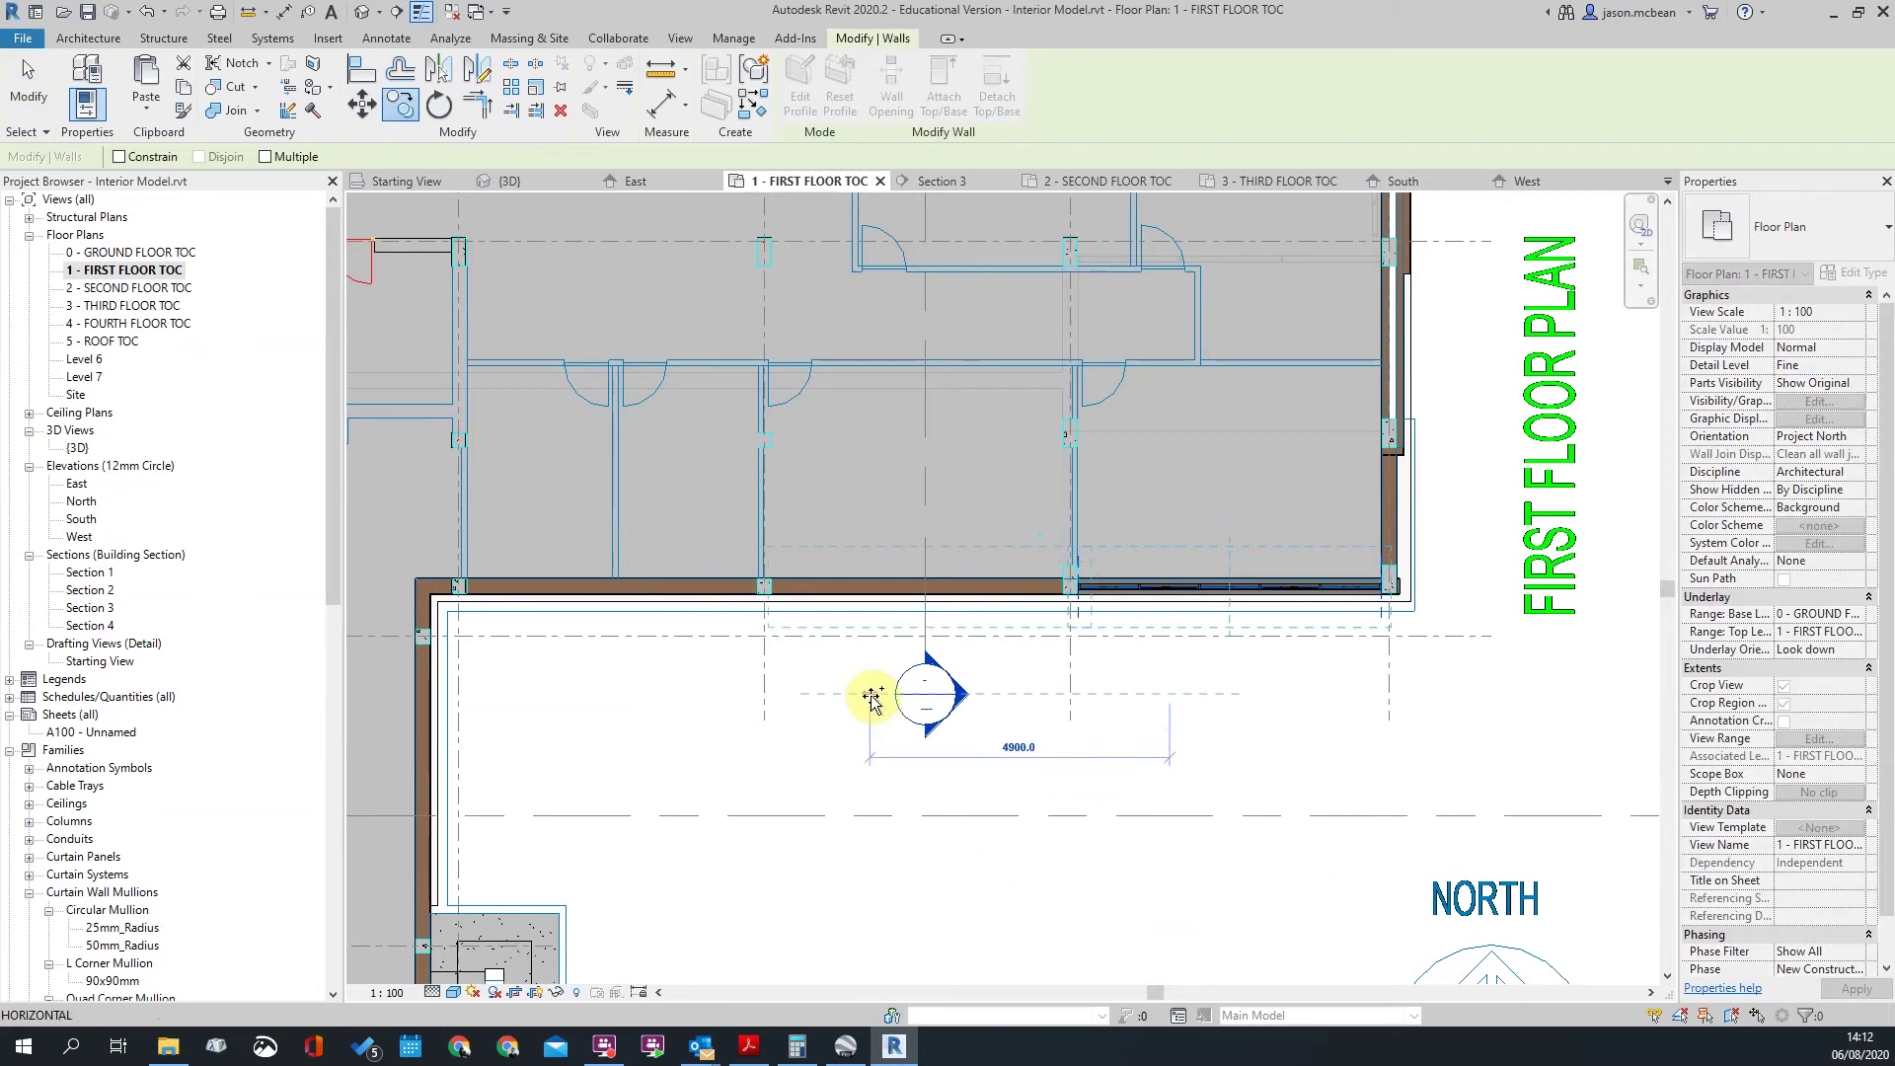
pyautogui.click(881, 732)
pyautogui.press('c')
pyautogui.press('o')
pyautogui.click(857, 686)
pyautogui.click(563, 681)
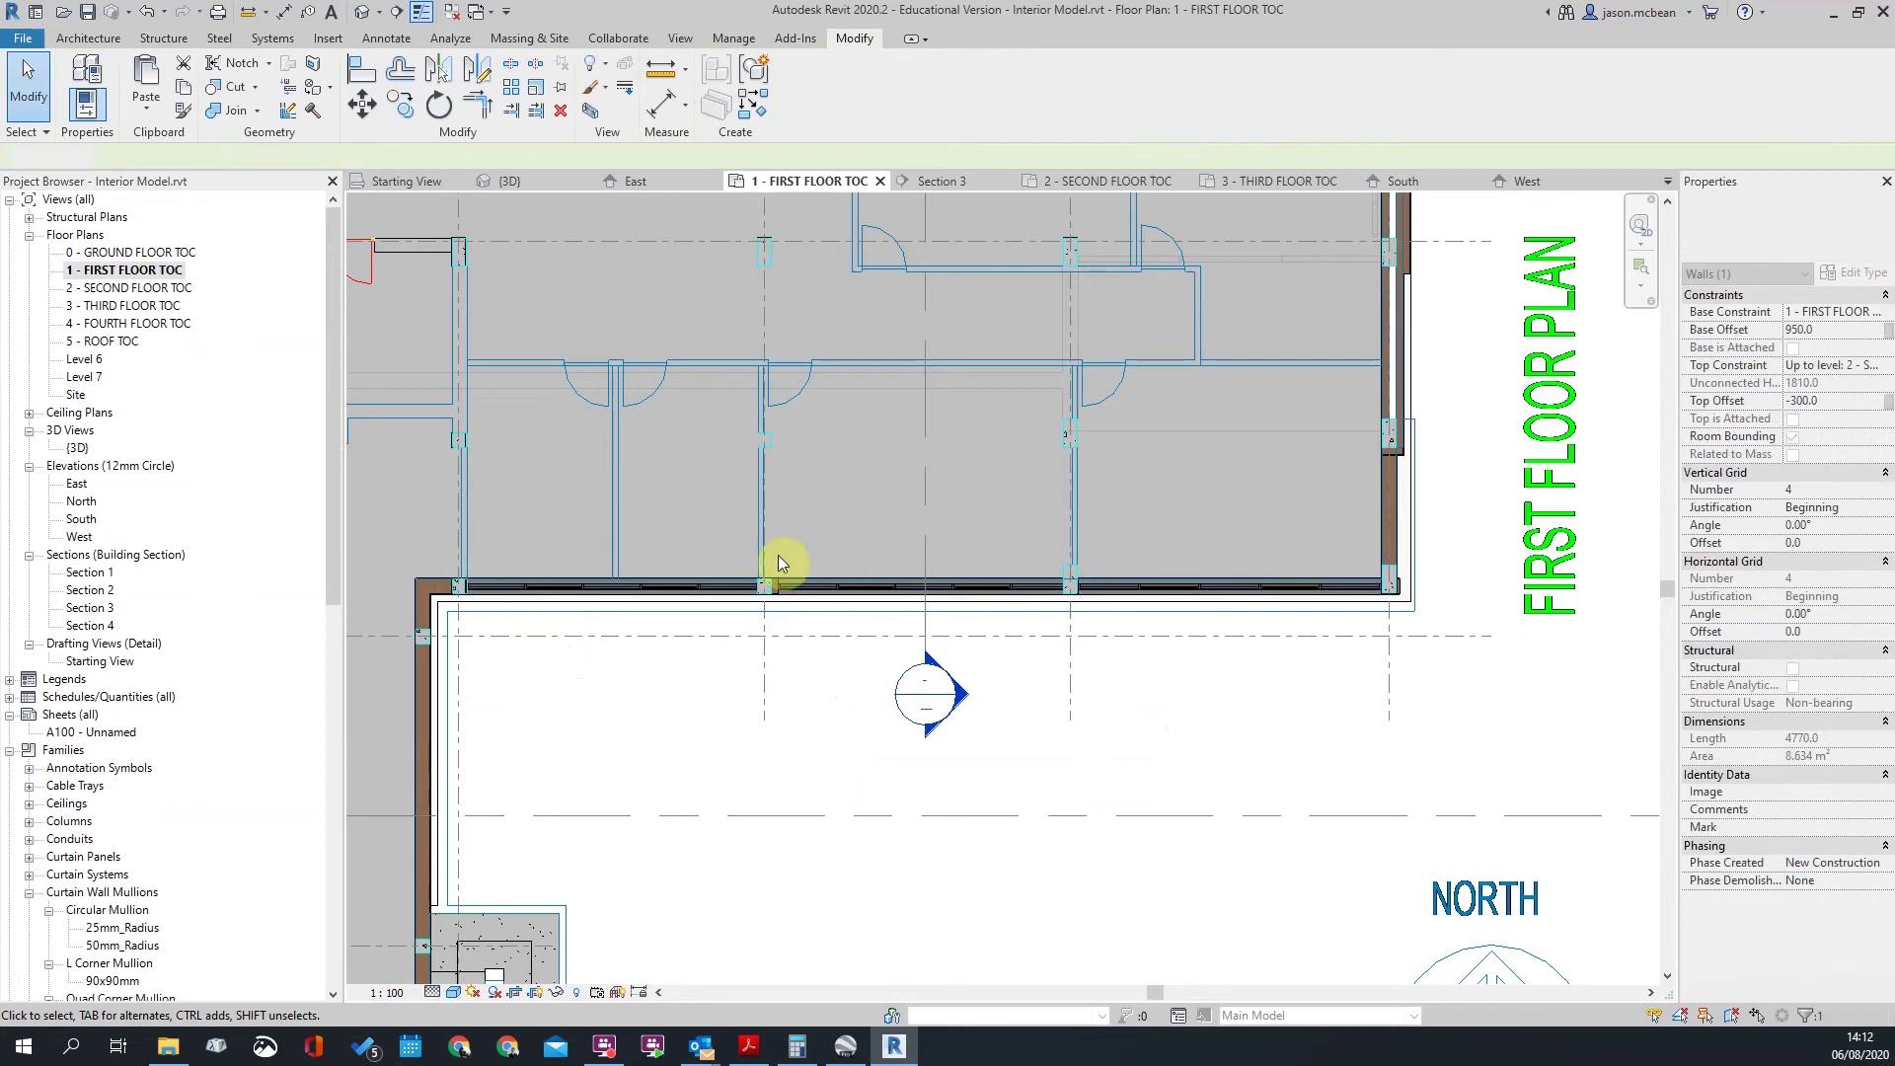
# Step: Extend the inner-corner bay's curtain wall to the face of the column it shares with the middle bay
pyautogui.scroll(5, 832, 594)
pyautogui.press('Escape')
pyautogui.scroll(2, 950, 616)
pyautogui.click(838, 638)
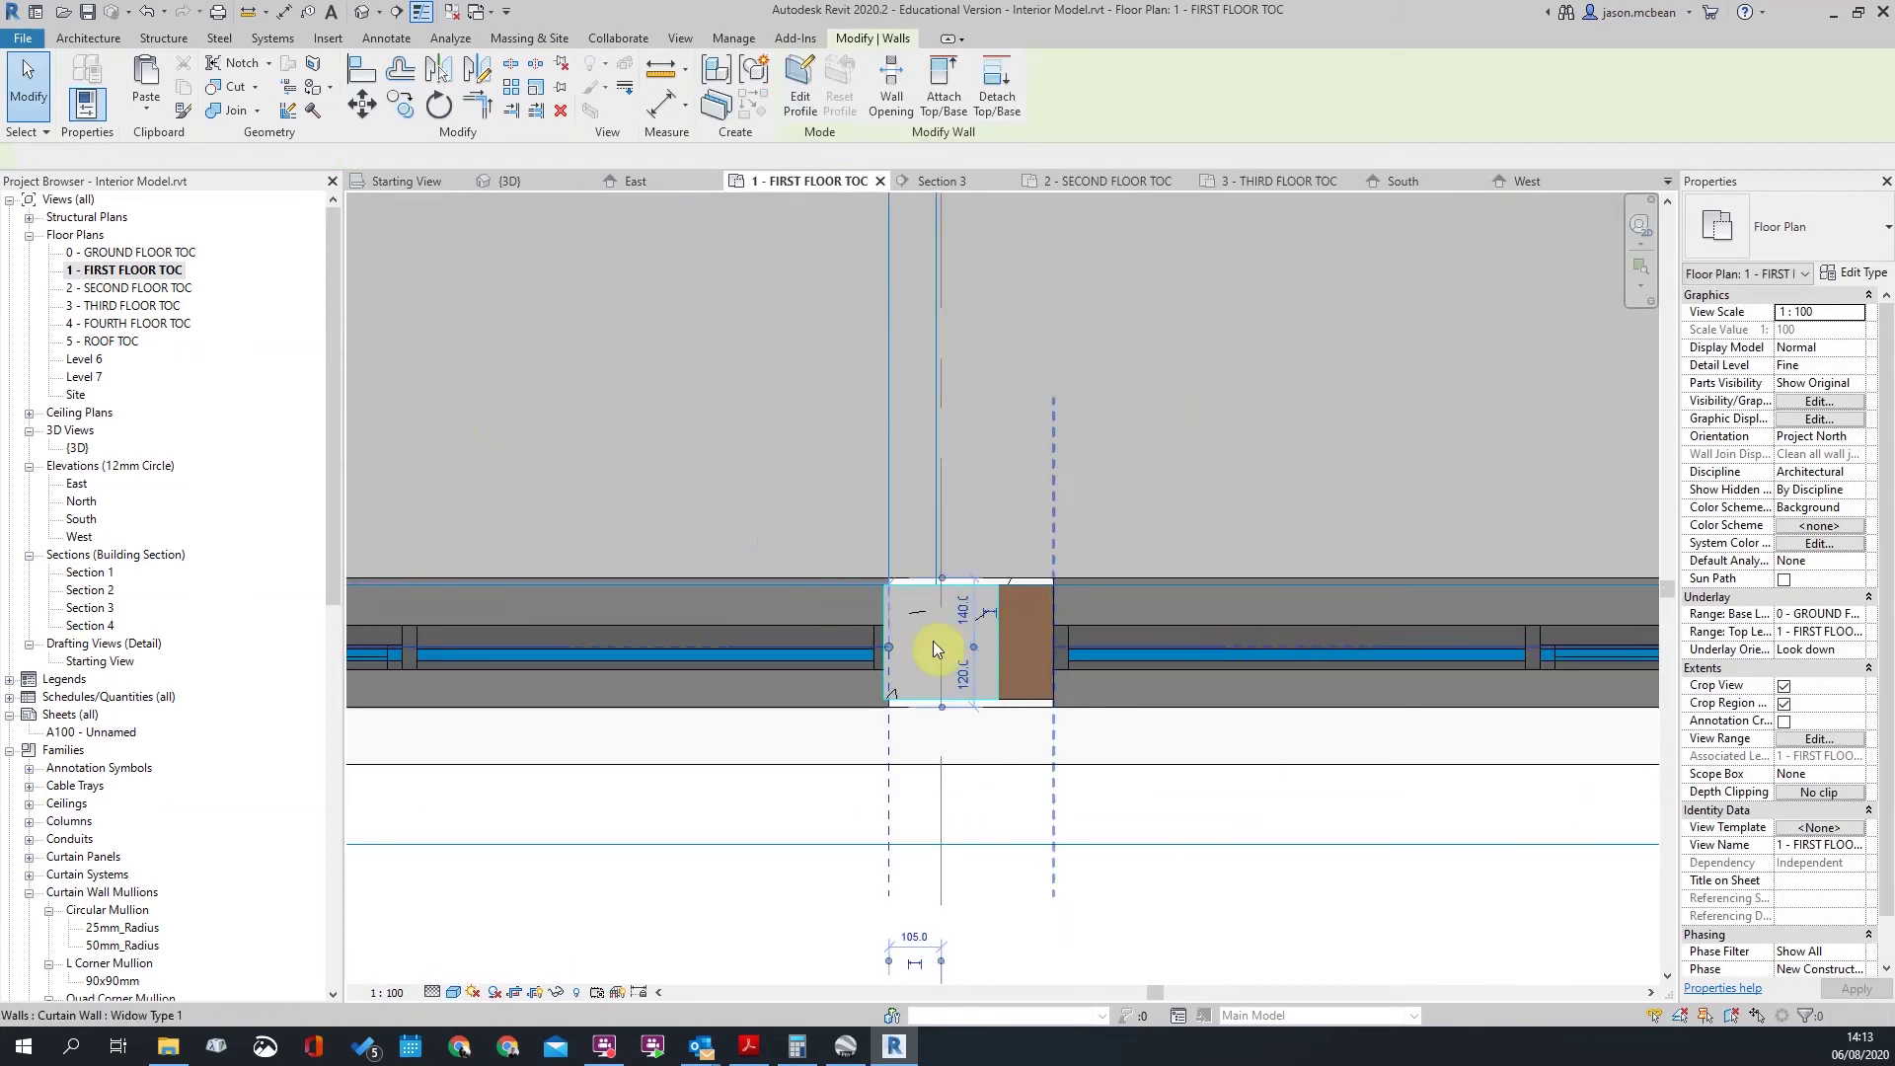
pyautogui.moveTo(889, 649); pyautogui.dragTo(883, 648)
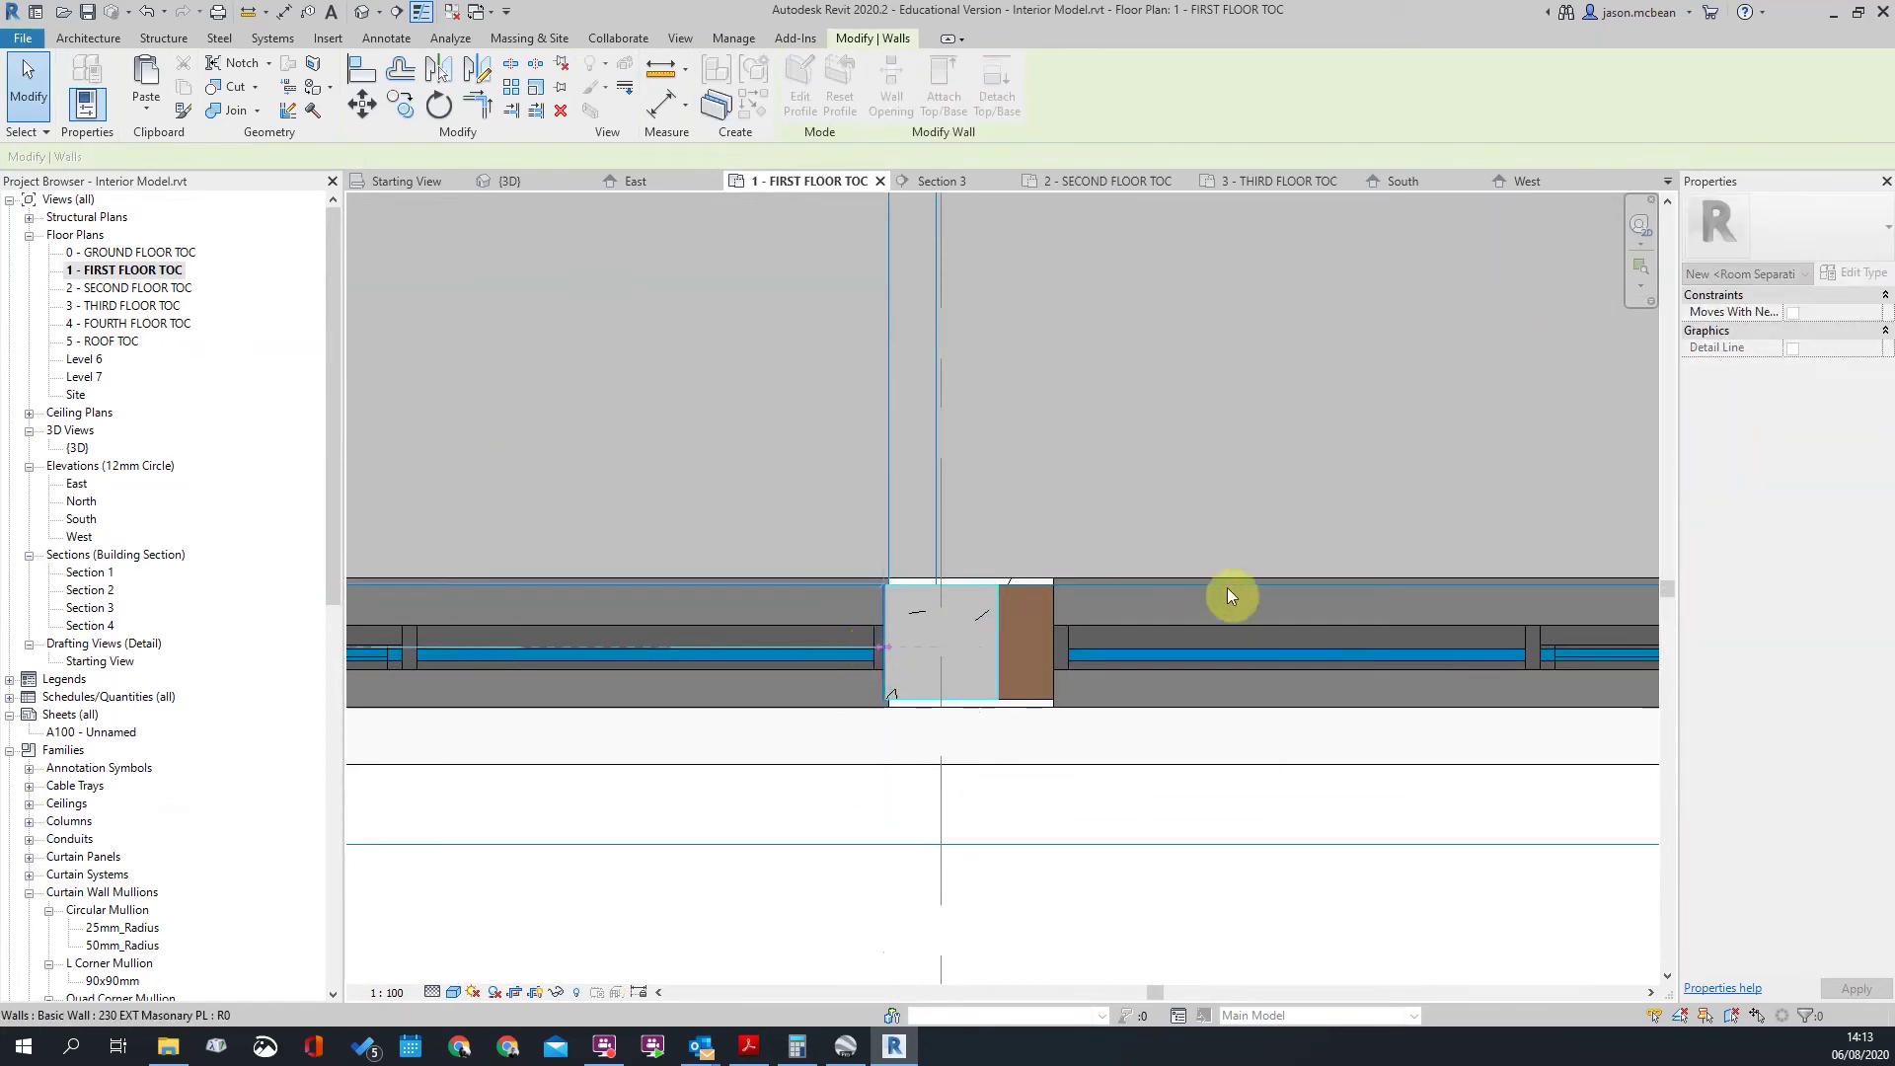
# Step: Extend the other end of the inner-corner bay's curtain wall to the face of the corner column
pyautogui.scroll(-2, 1214, 594)
pyautogui.scroll(-1, 1168, 726)
pyautogui.scroll(-1, 1171, 734)
pyautogui.scroll(3, 452, 683)
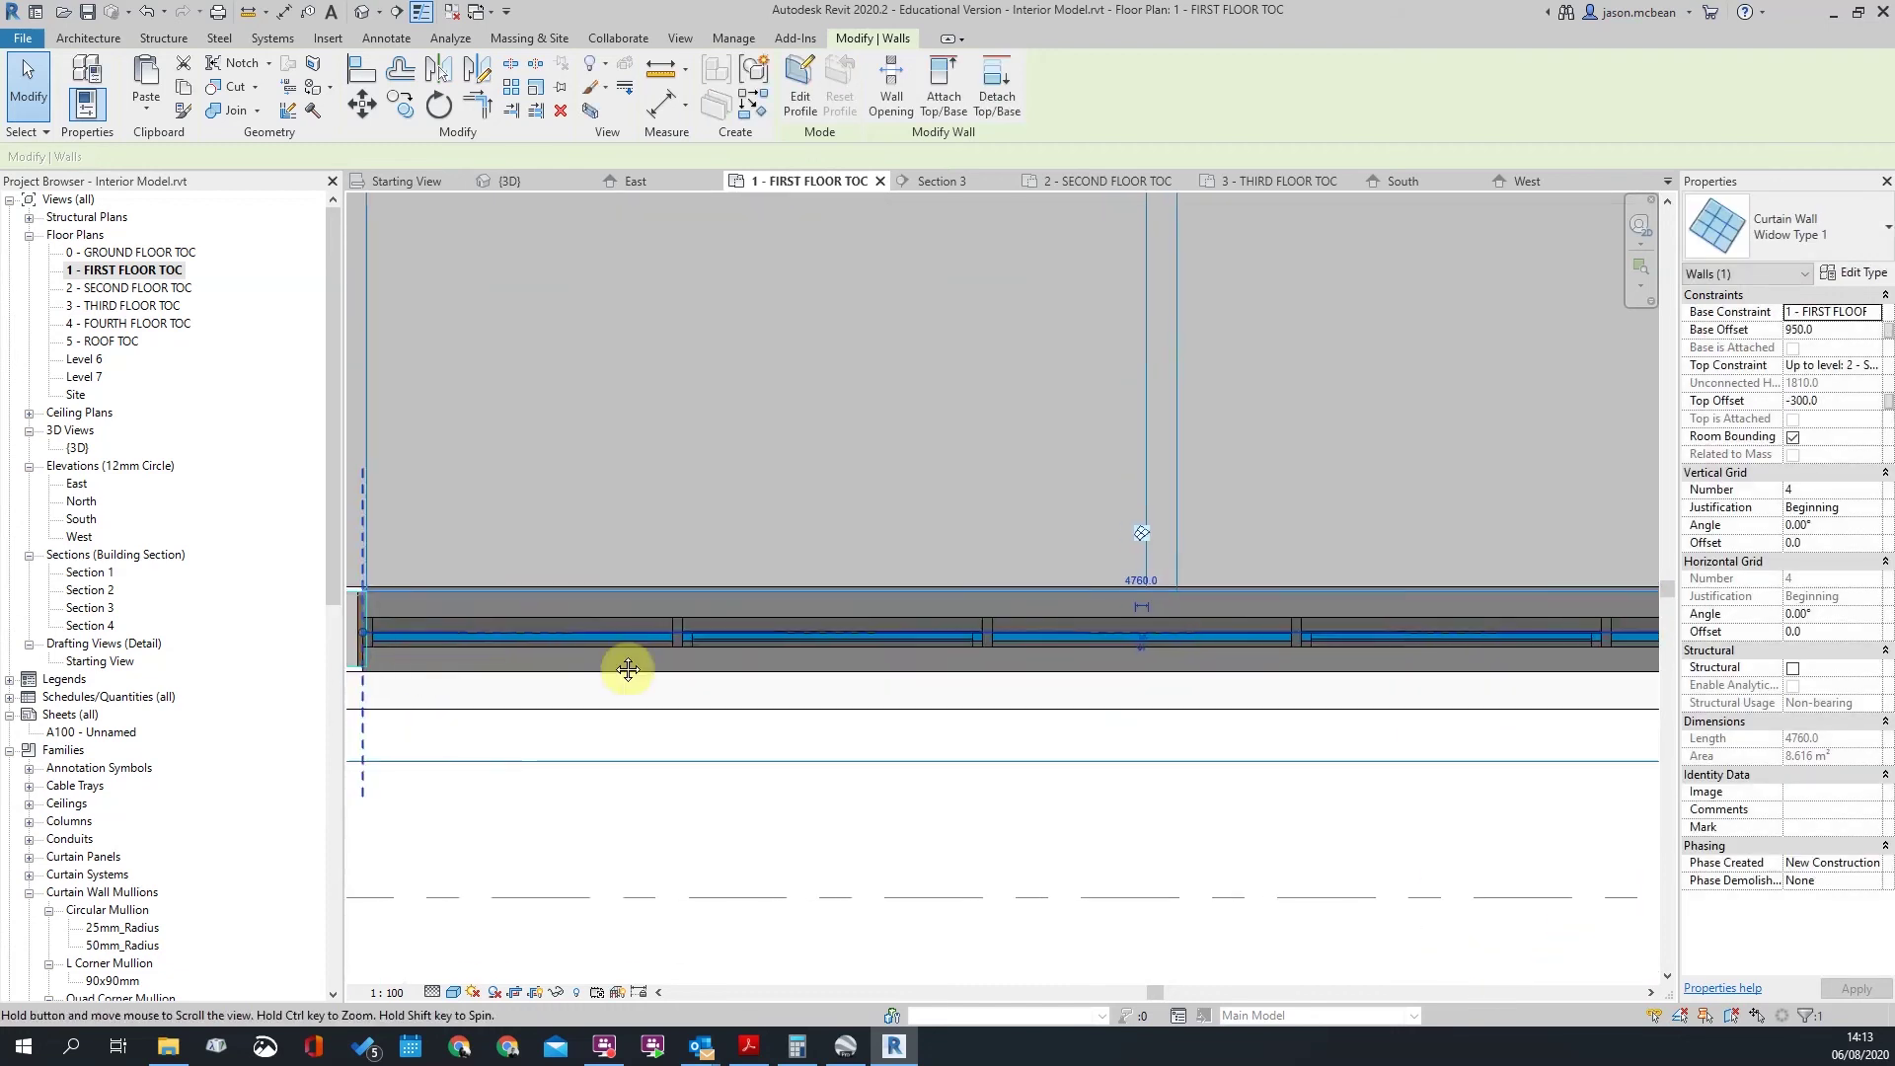
pyautogui.moveTo(421, 668); pyautogui.dragTo(681, 663, button='middle')
pyautogui.scroll(5, 610, 644)
pyautogui.press('r')
pyautogui.press('s')
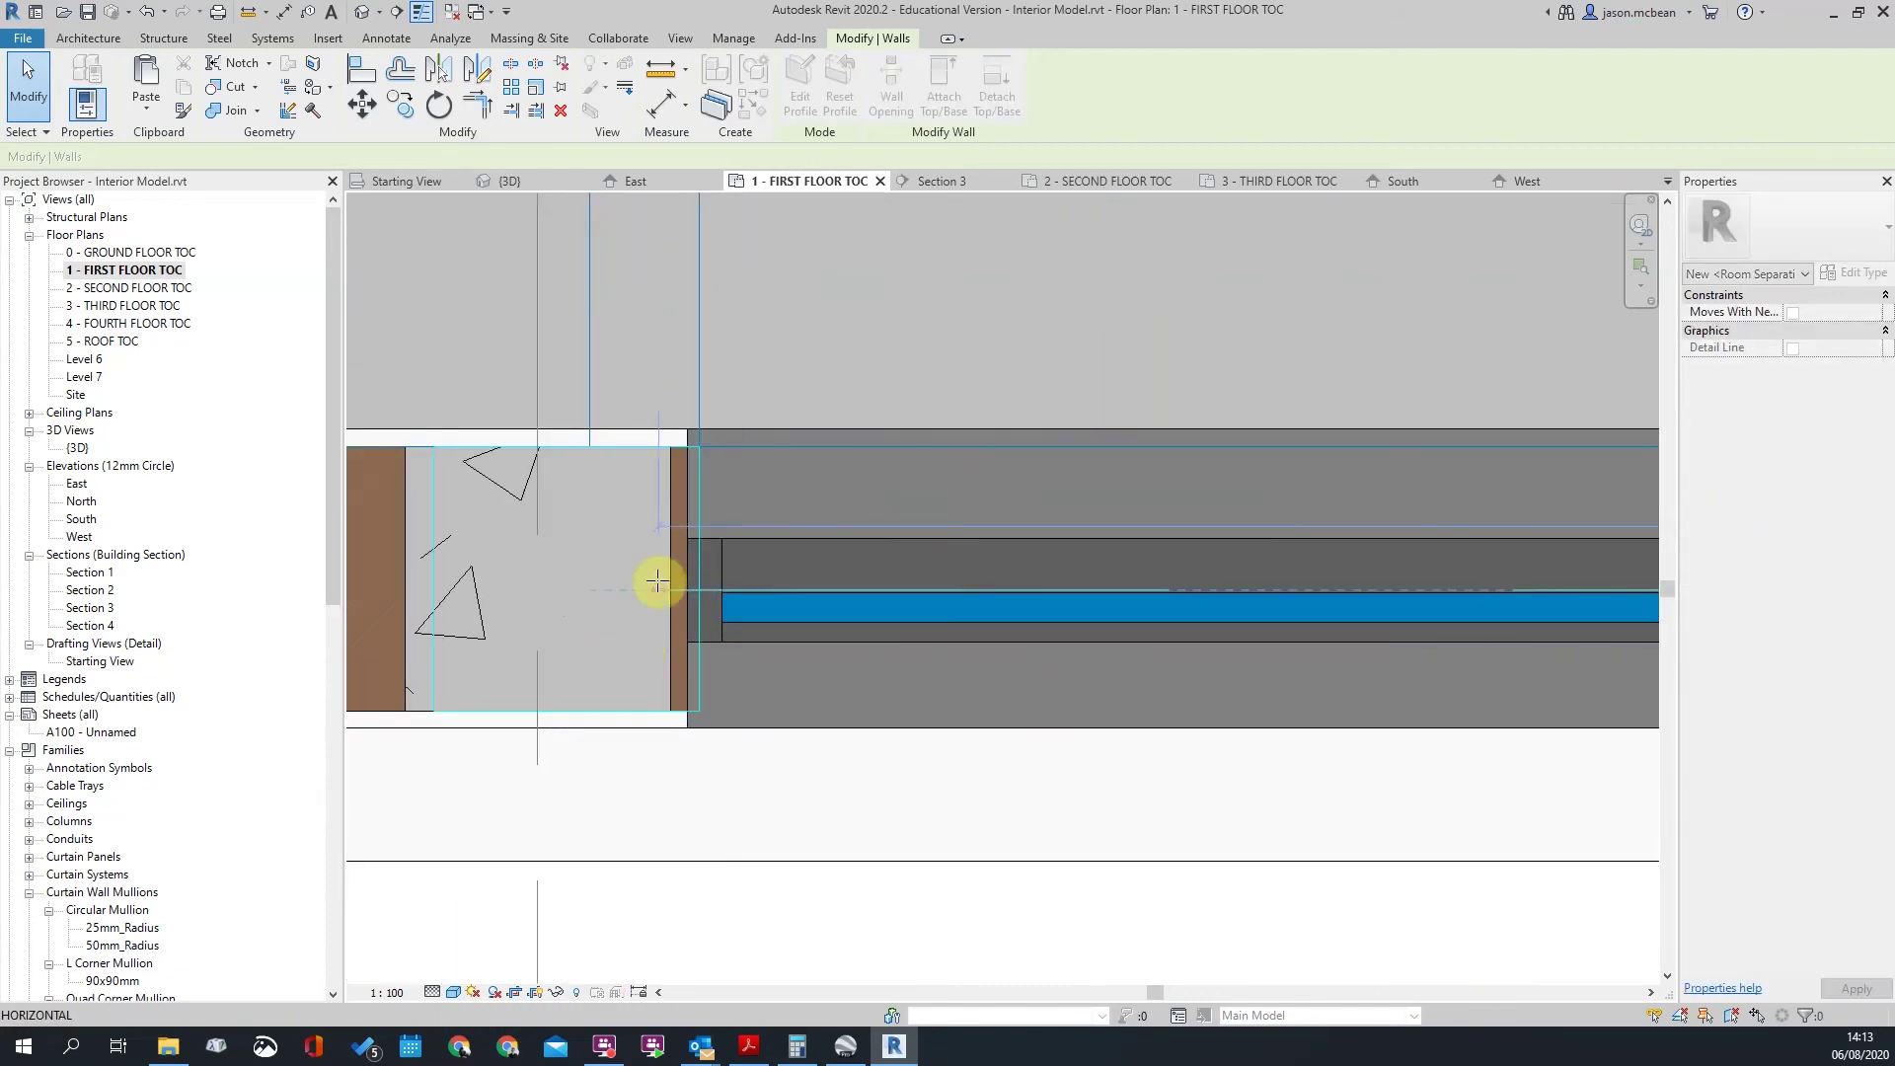
pyautogui.moveTo(666, 580); pyautogui.dragTo(667, 582)
pyautogui.press('Escape')
pyautogui.scroll(-6, 569, 634)
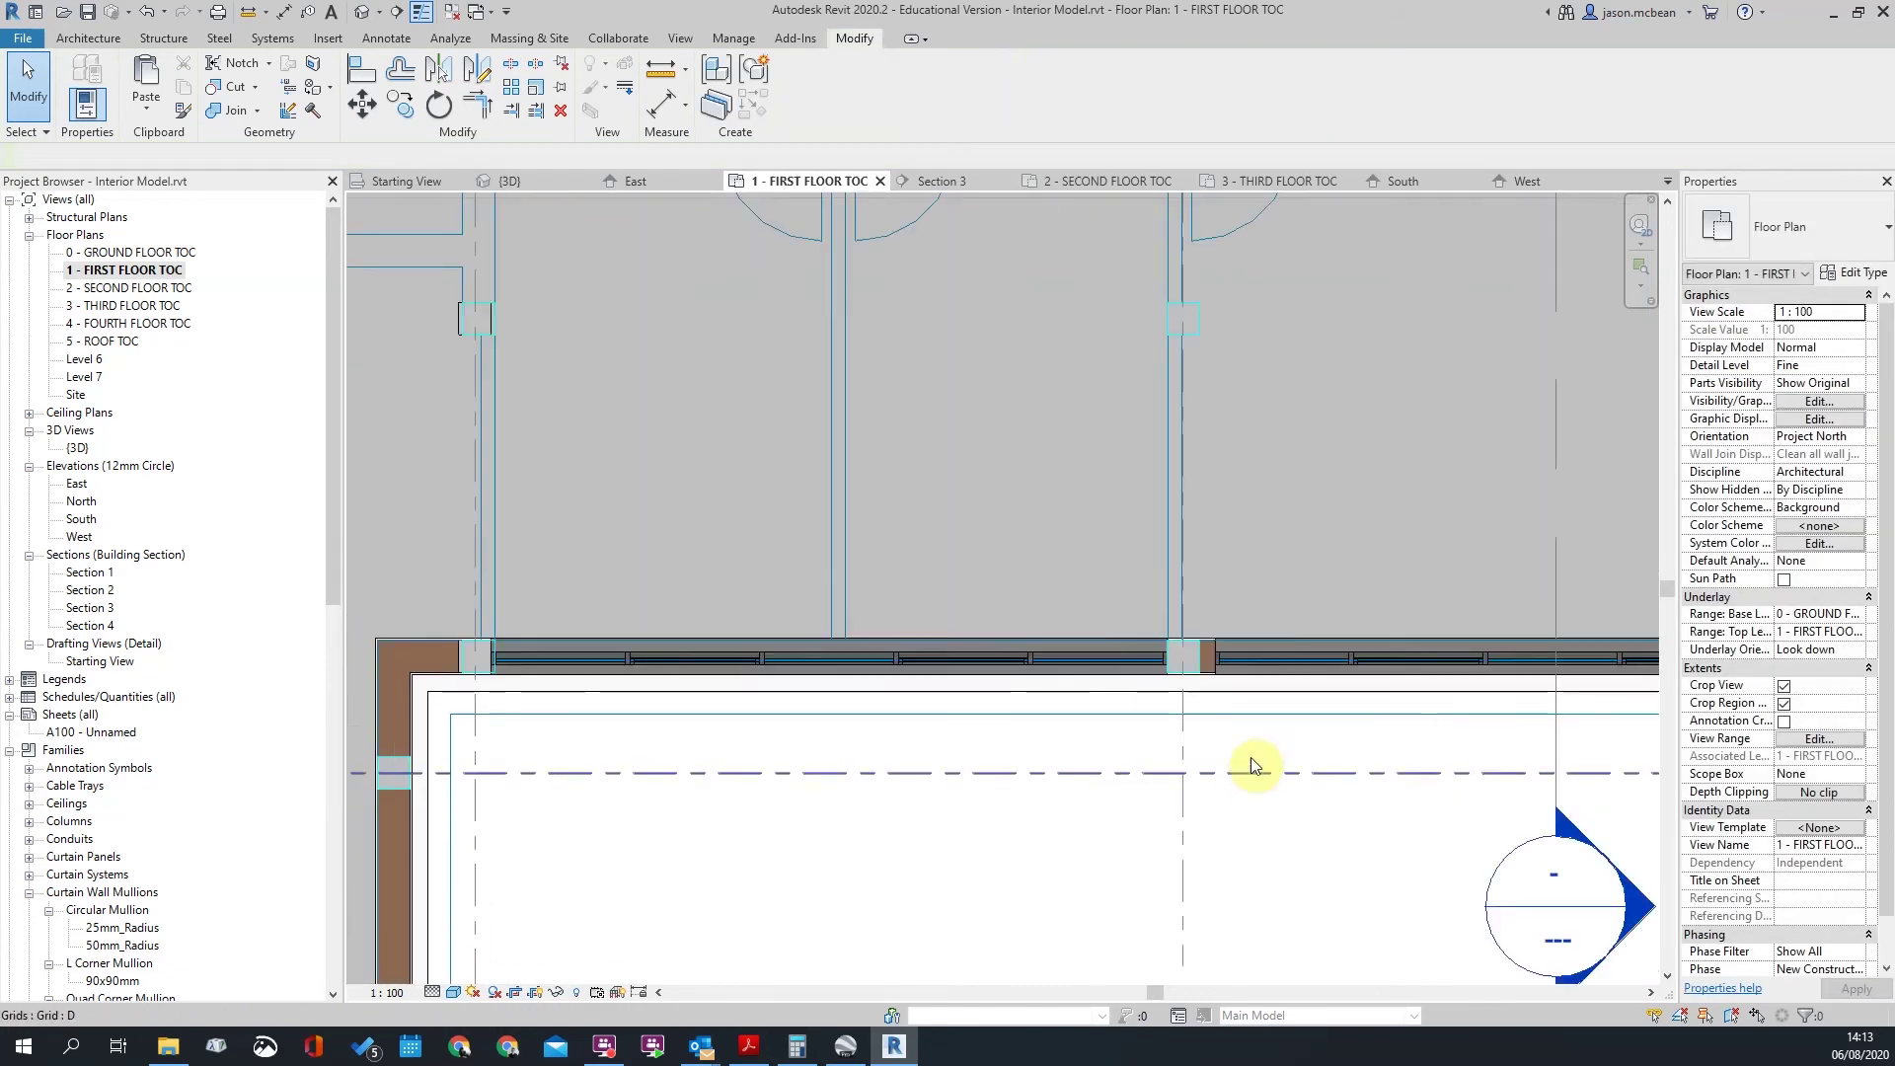
# Step: Extend the middle bay's curtain wall to the face of the column it shares with the inner-corner bay
pyautogui.moveTo(1252, 697); pyautogui.dragTo(741, 676, button='middle')
pyautogui.scroll(3, 667, 657)
pyautogui.click(661, 651)
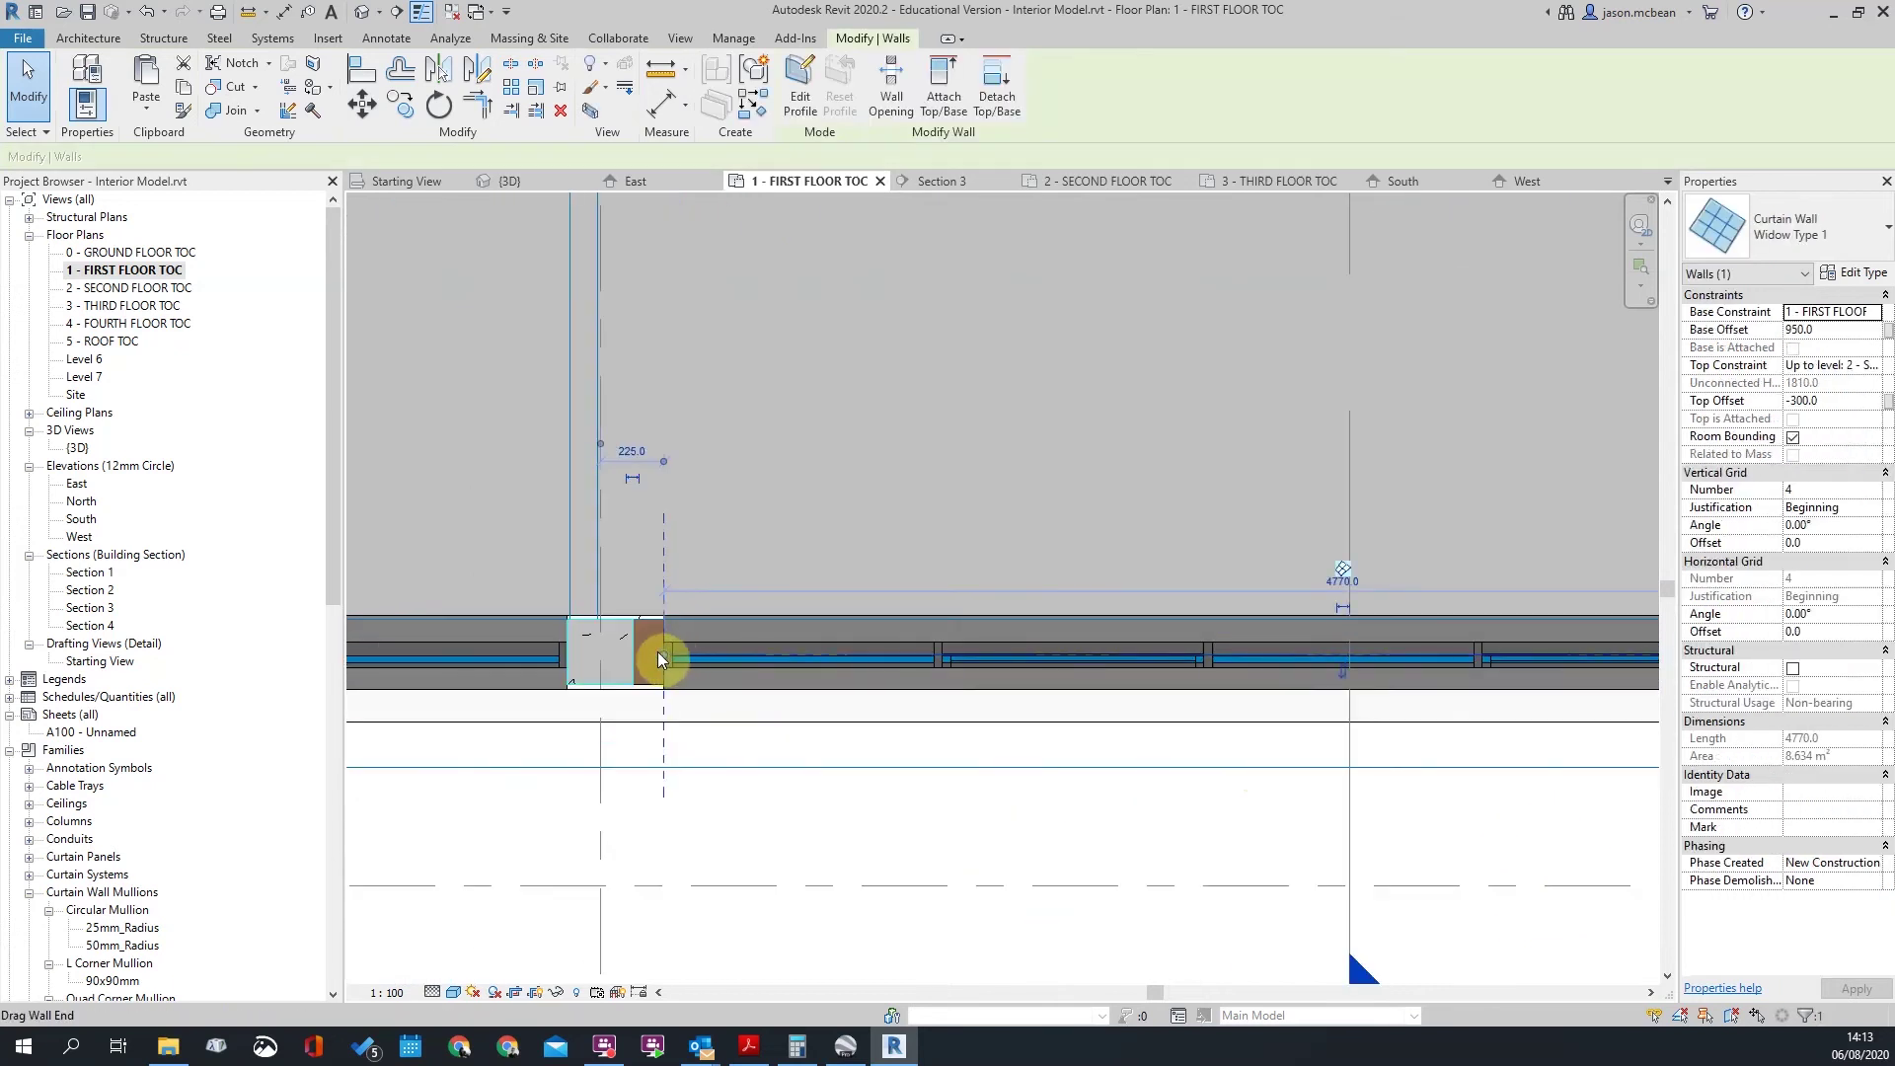
pyautogui.press('r')
pyautogui.press('s')
pyautogui.press('Escape')
pyautogui.press('Escape')
pyautogui.scroll(-3, 604, 638)
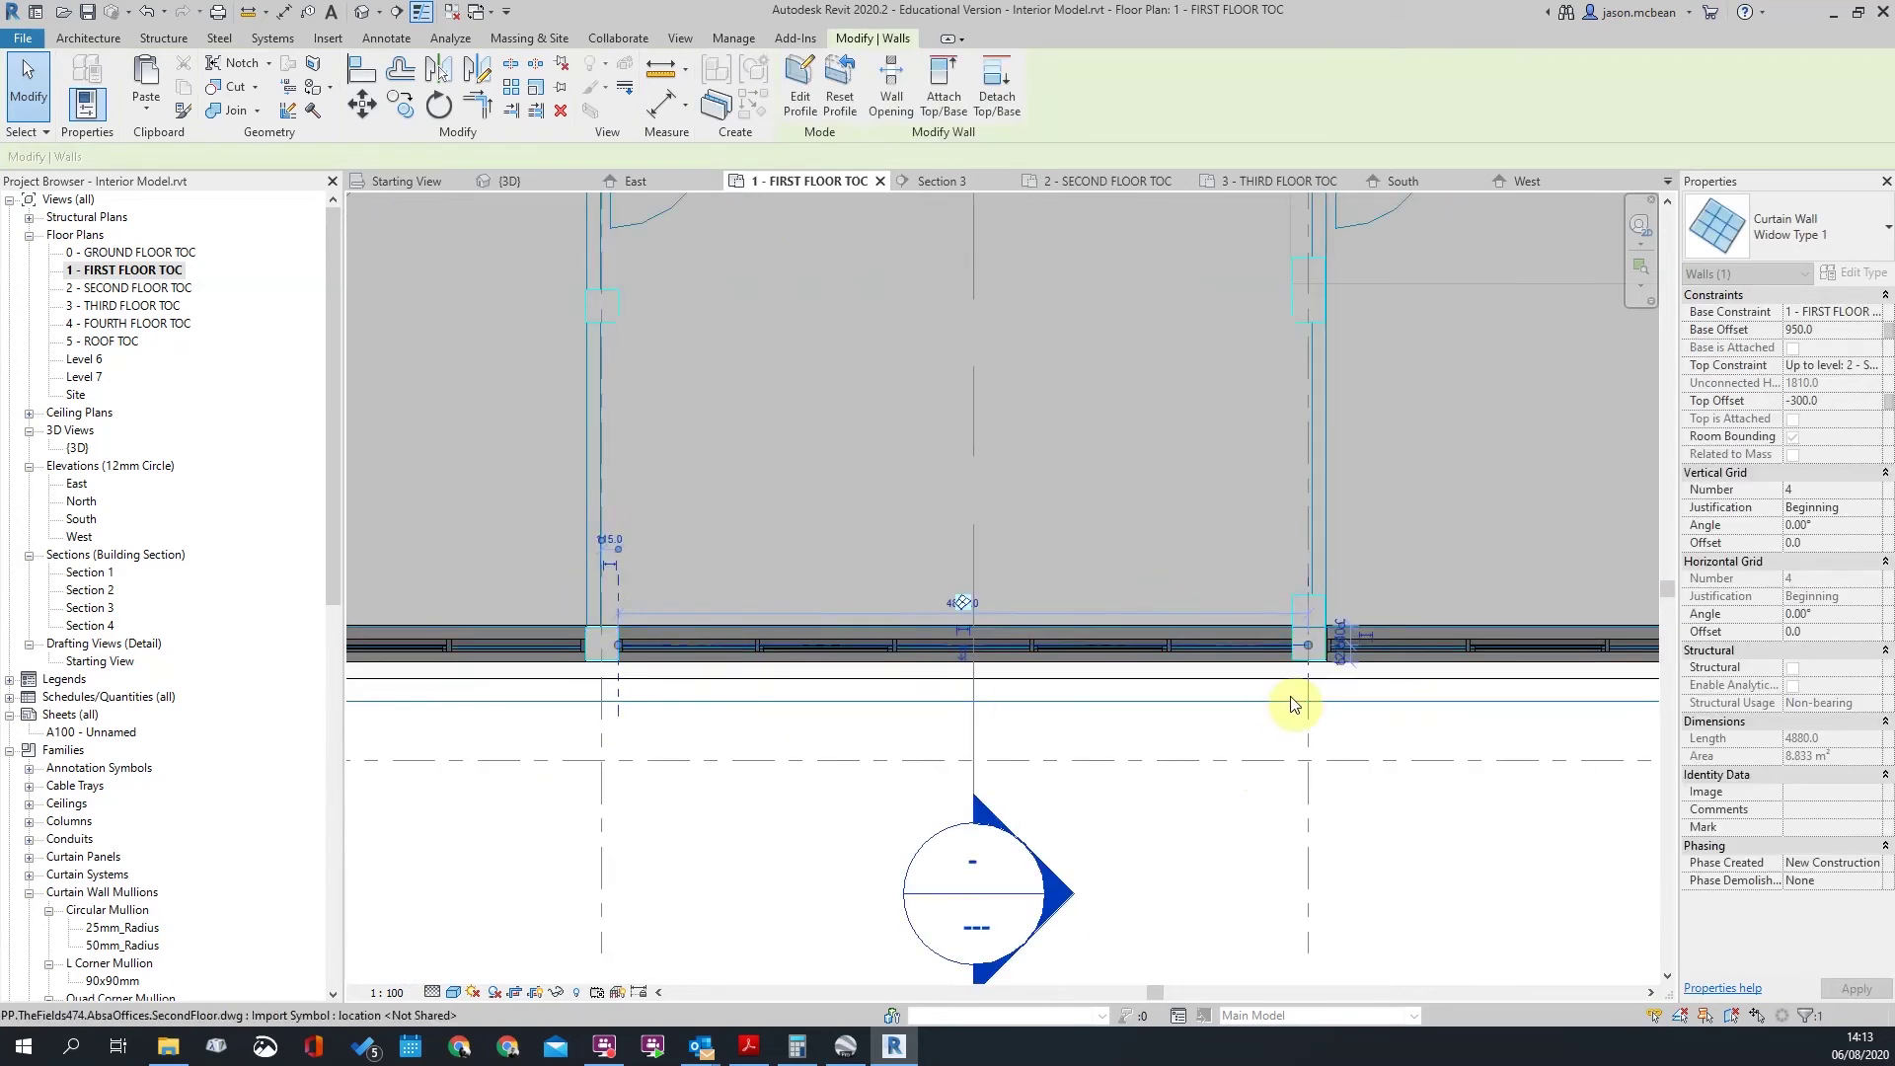
# Step: Try to pull the other end of the middle bay's curtain wall back to the adjoining column's face
pyautogui.scroll(3, 1283, 691)
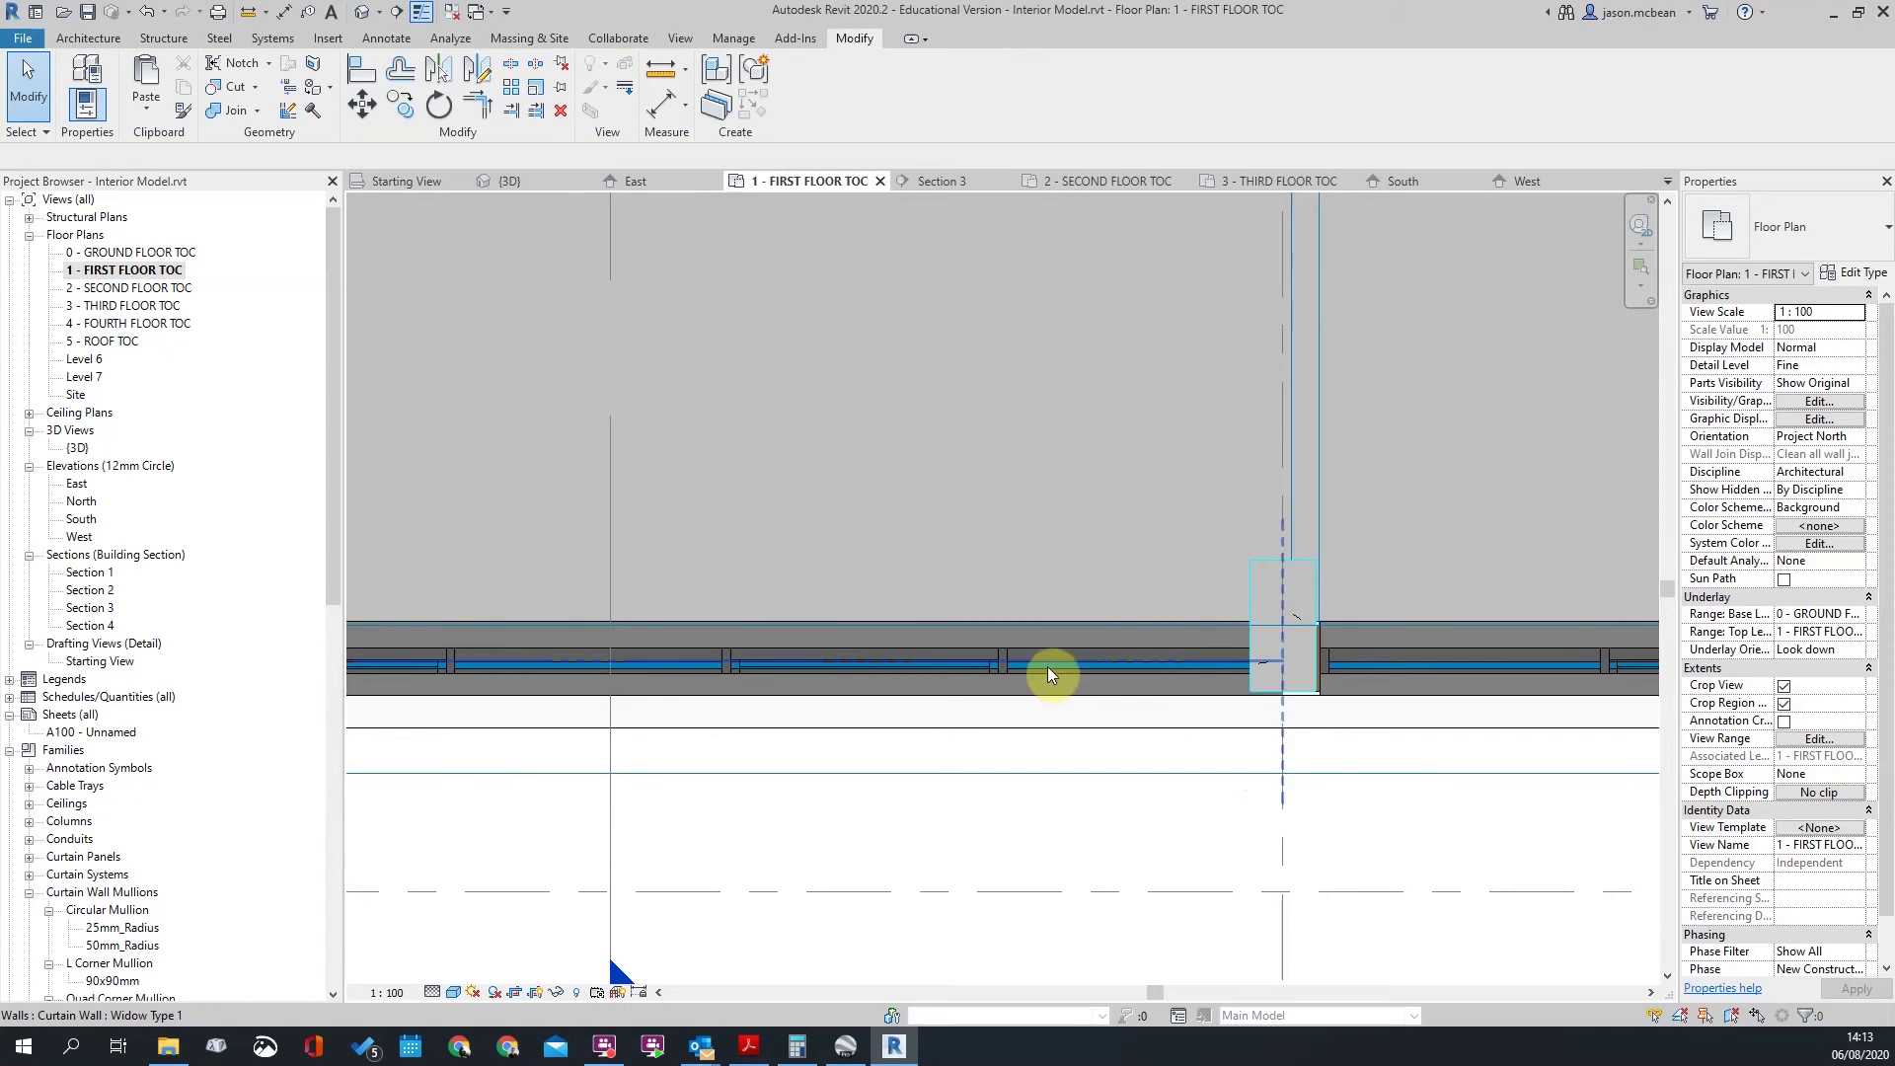
pyautogui.click(1268, 663)
pyautogui.press('r')
pyautogui.press('s')
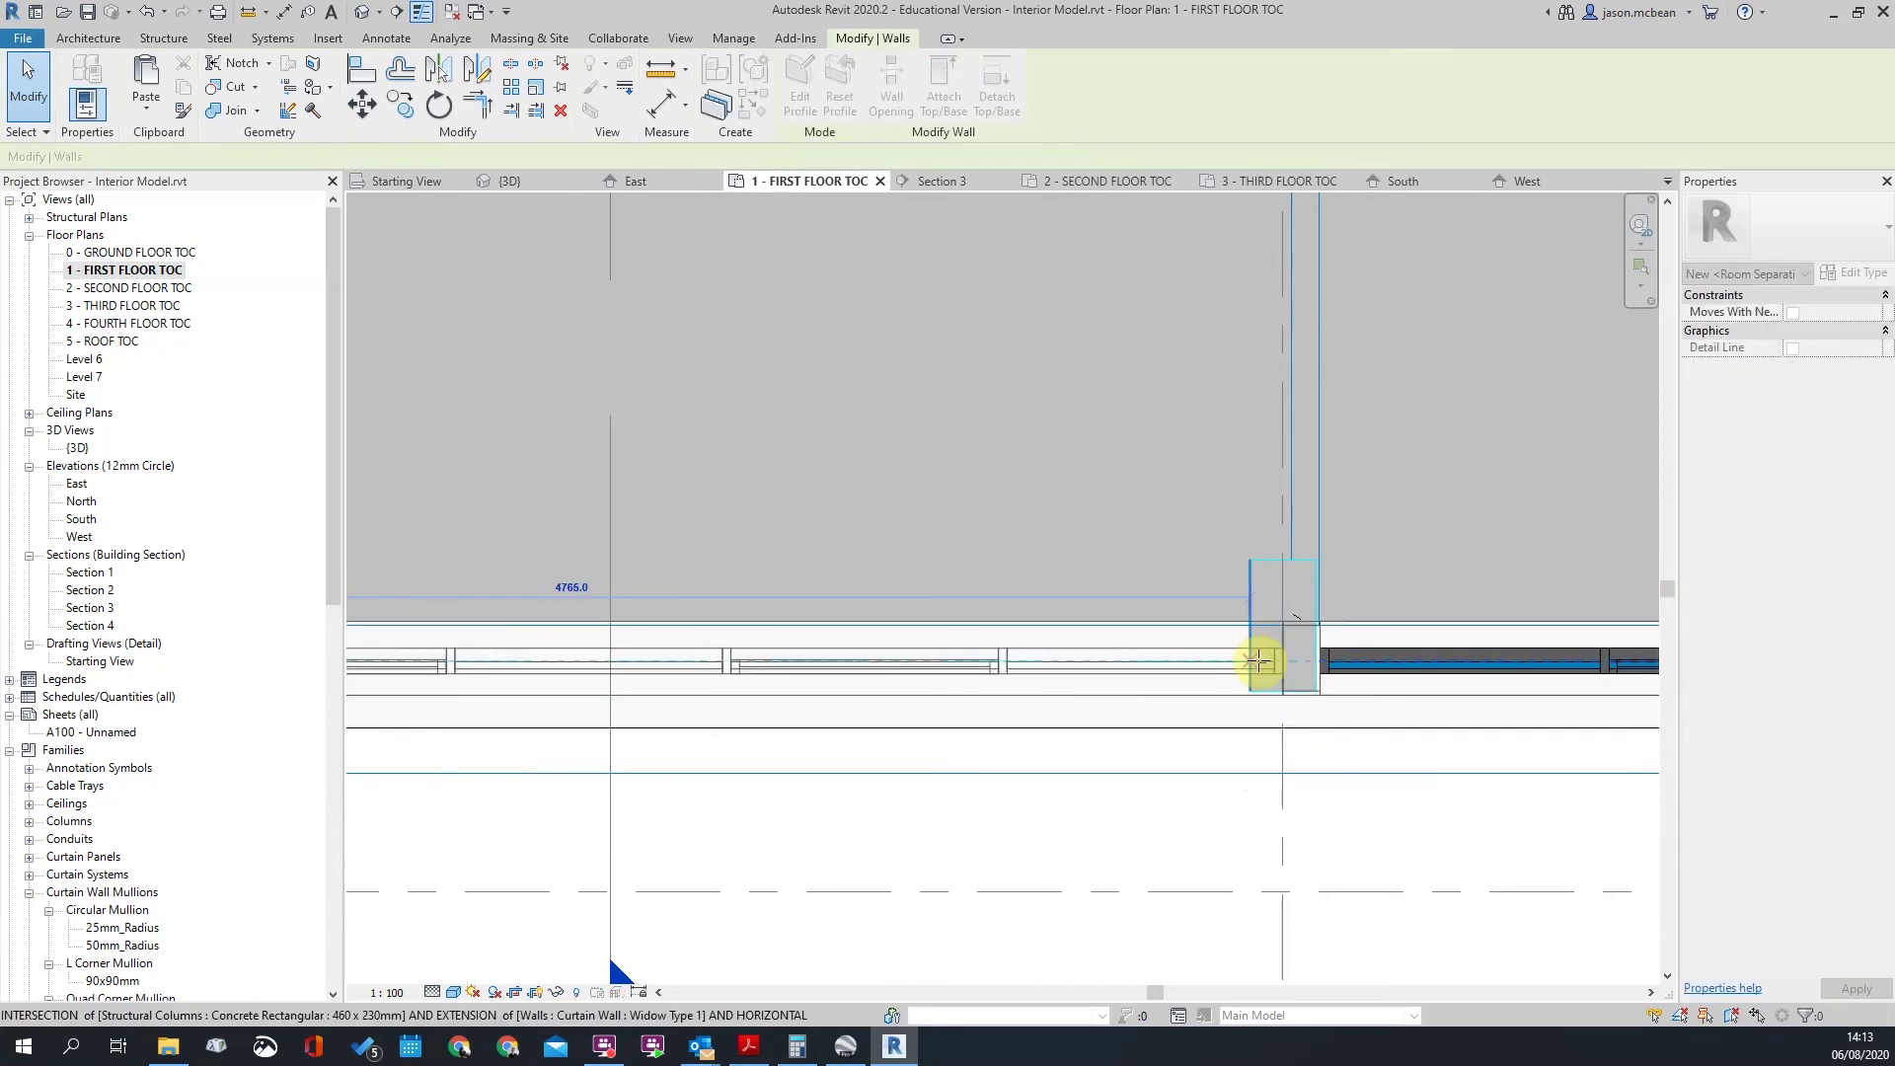
pyautogui.press('Escape')
pyautogui.scroll(-3, 787, 632)
# Step: Trim the middle bay's curtain wall to the face of the column on the outer-corner side using Trim/Extend Single Element
pyautogui.scroll(4, 962, 622)
pyautogui.press('t')
pyautogui.press('a')
pyautogui.press('l')
pyautogui.click(1071, 720)
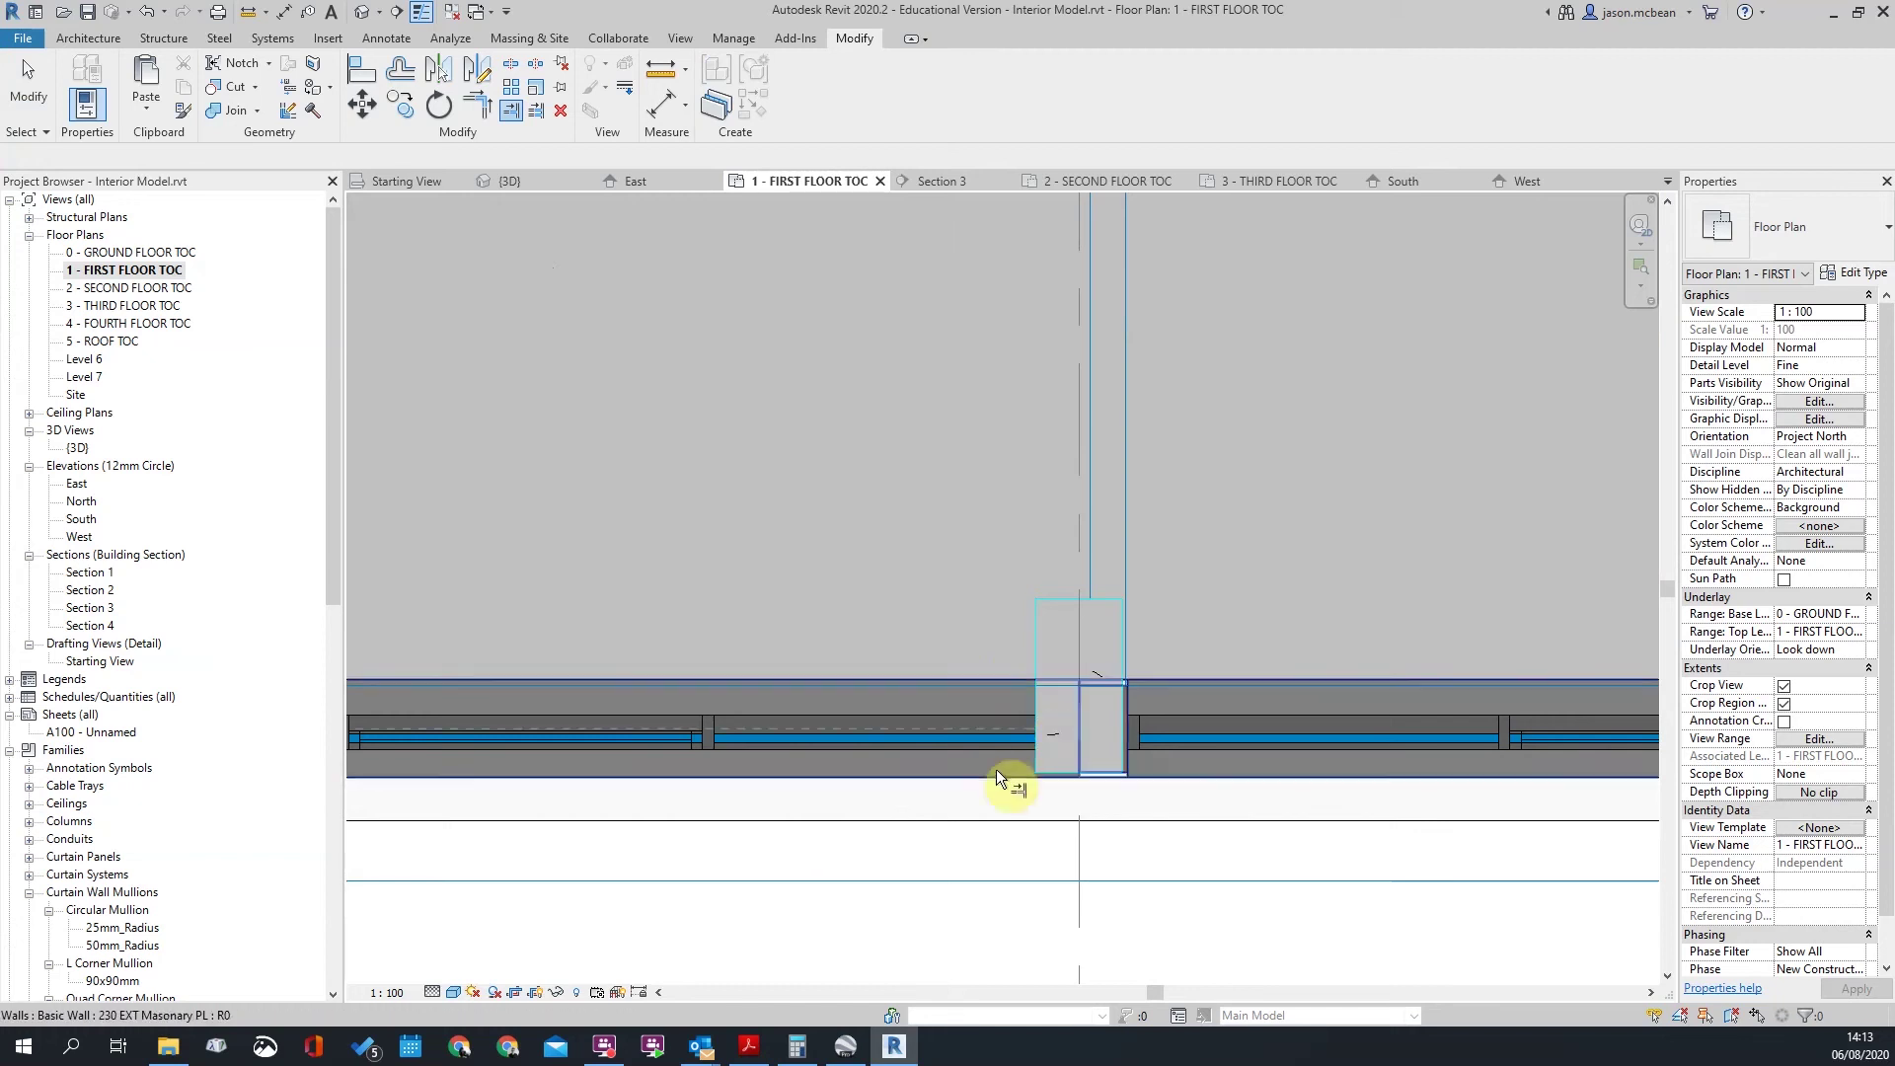
pyautogui.click(999, 733)
pyautogui.press('Escape')
pyautogui.press('Escape')
pyautogui.scroll(-5, 809, 696)
pyautogui.scroll(6, 1042, 731)
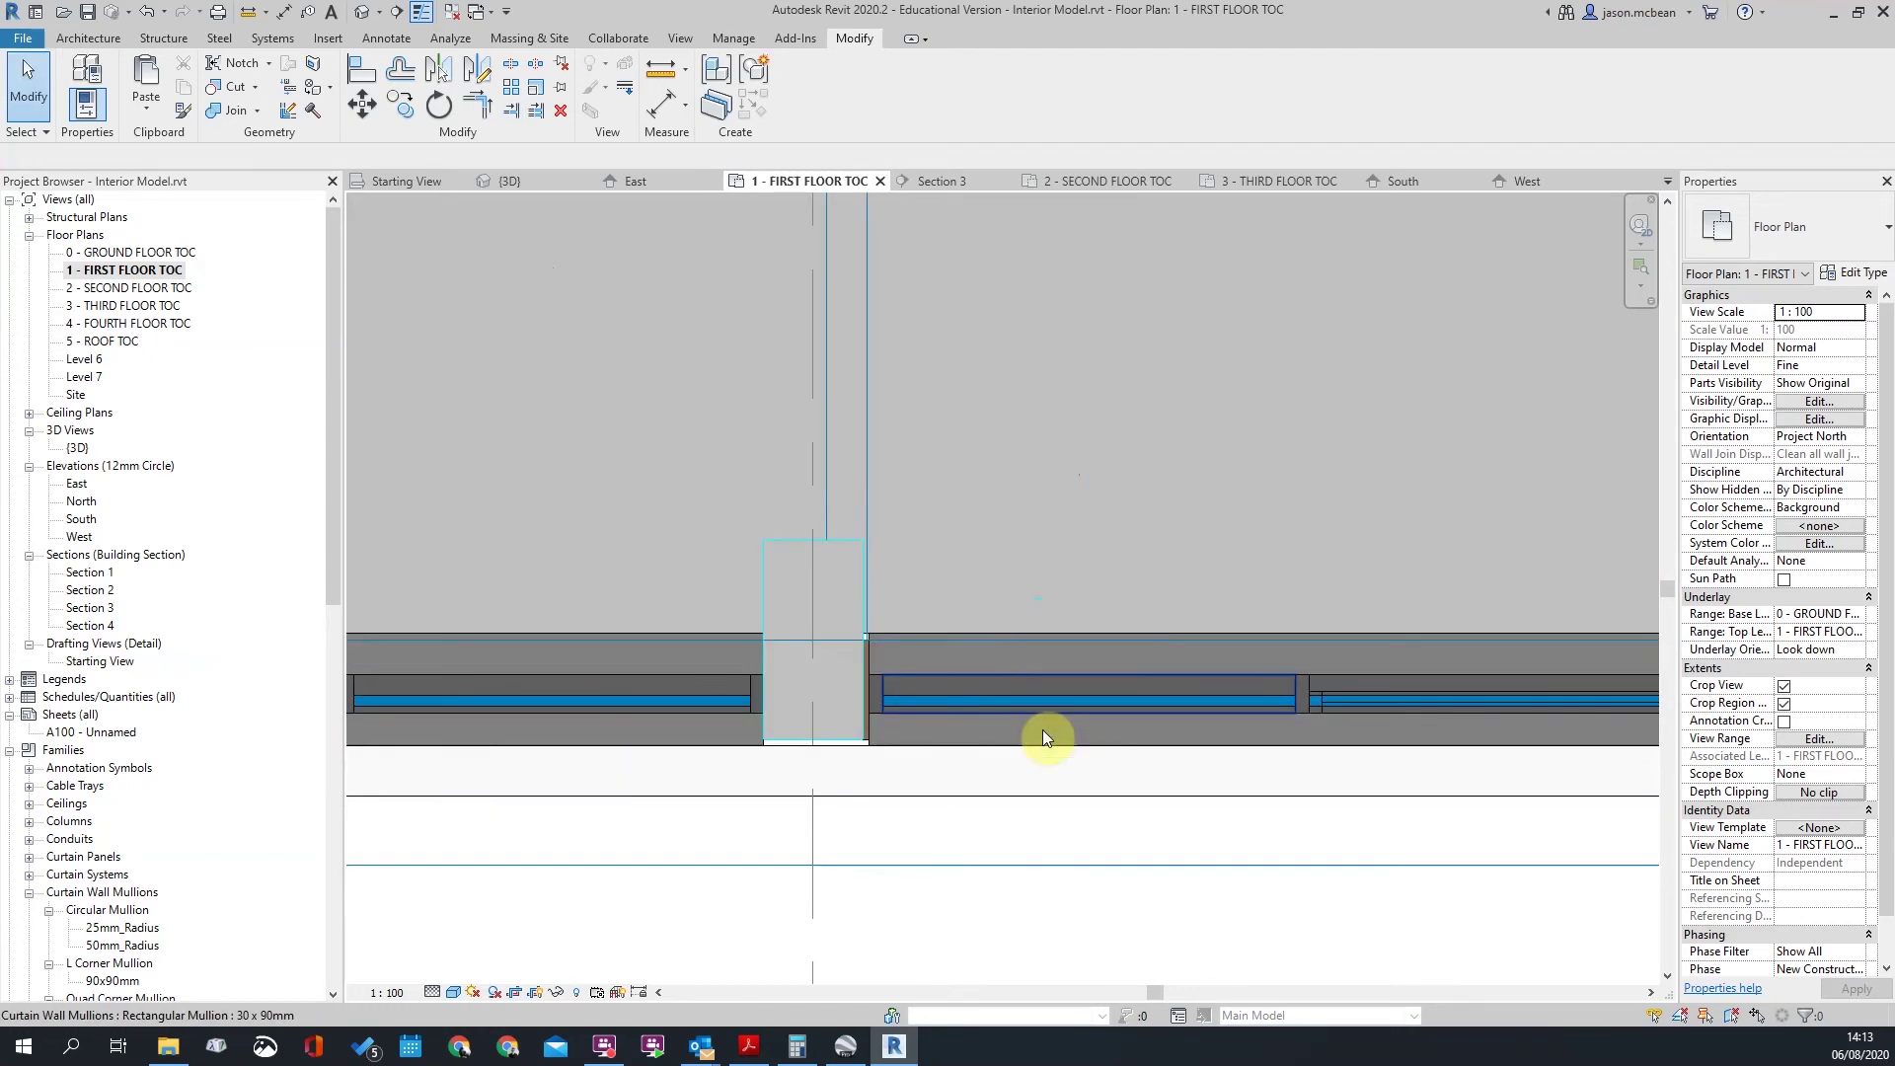
# Step: Trim the curtain wall on the other side of that column to the column's face using Trim/Extend Single Element
pyautogui.press('t')
pyautogui.press('r')
pyautogui.scroll(3, 899, 583)
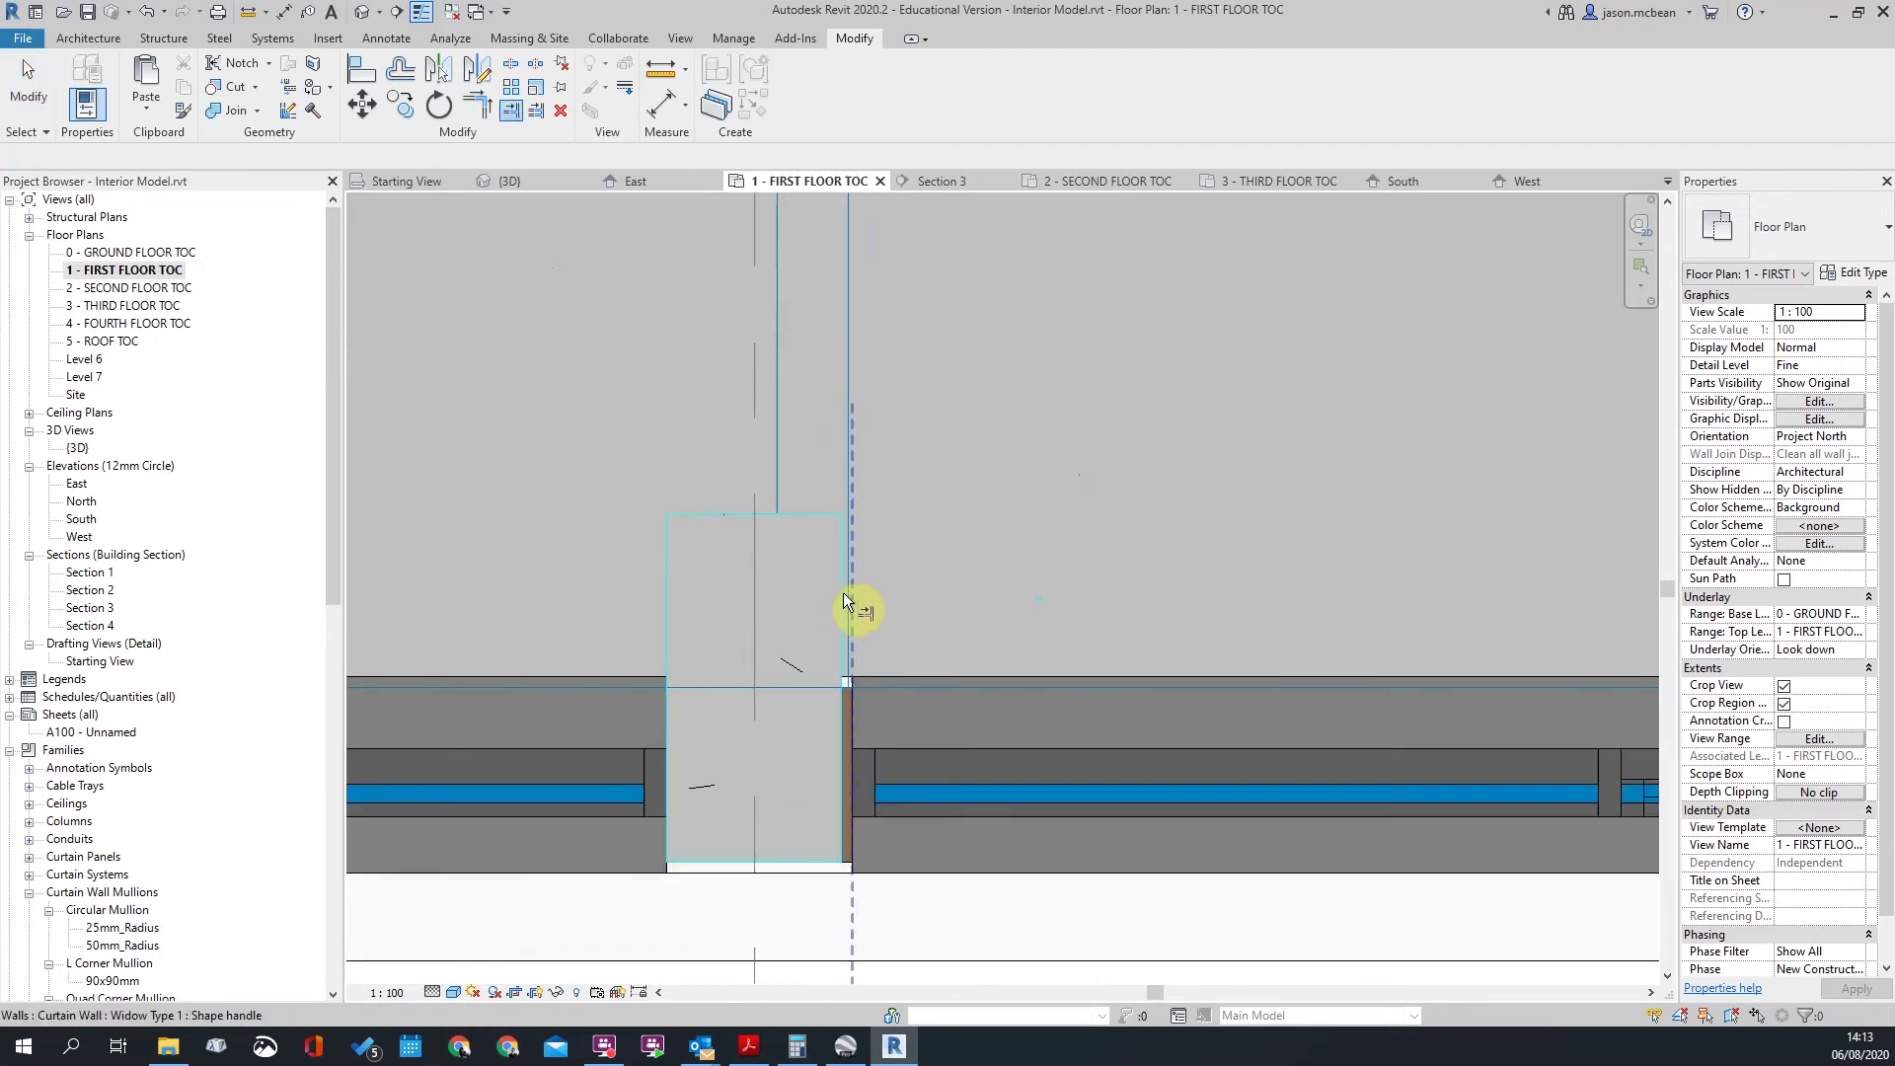
pyautogui.click(841, 599)
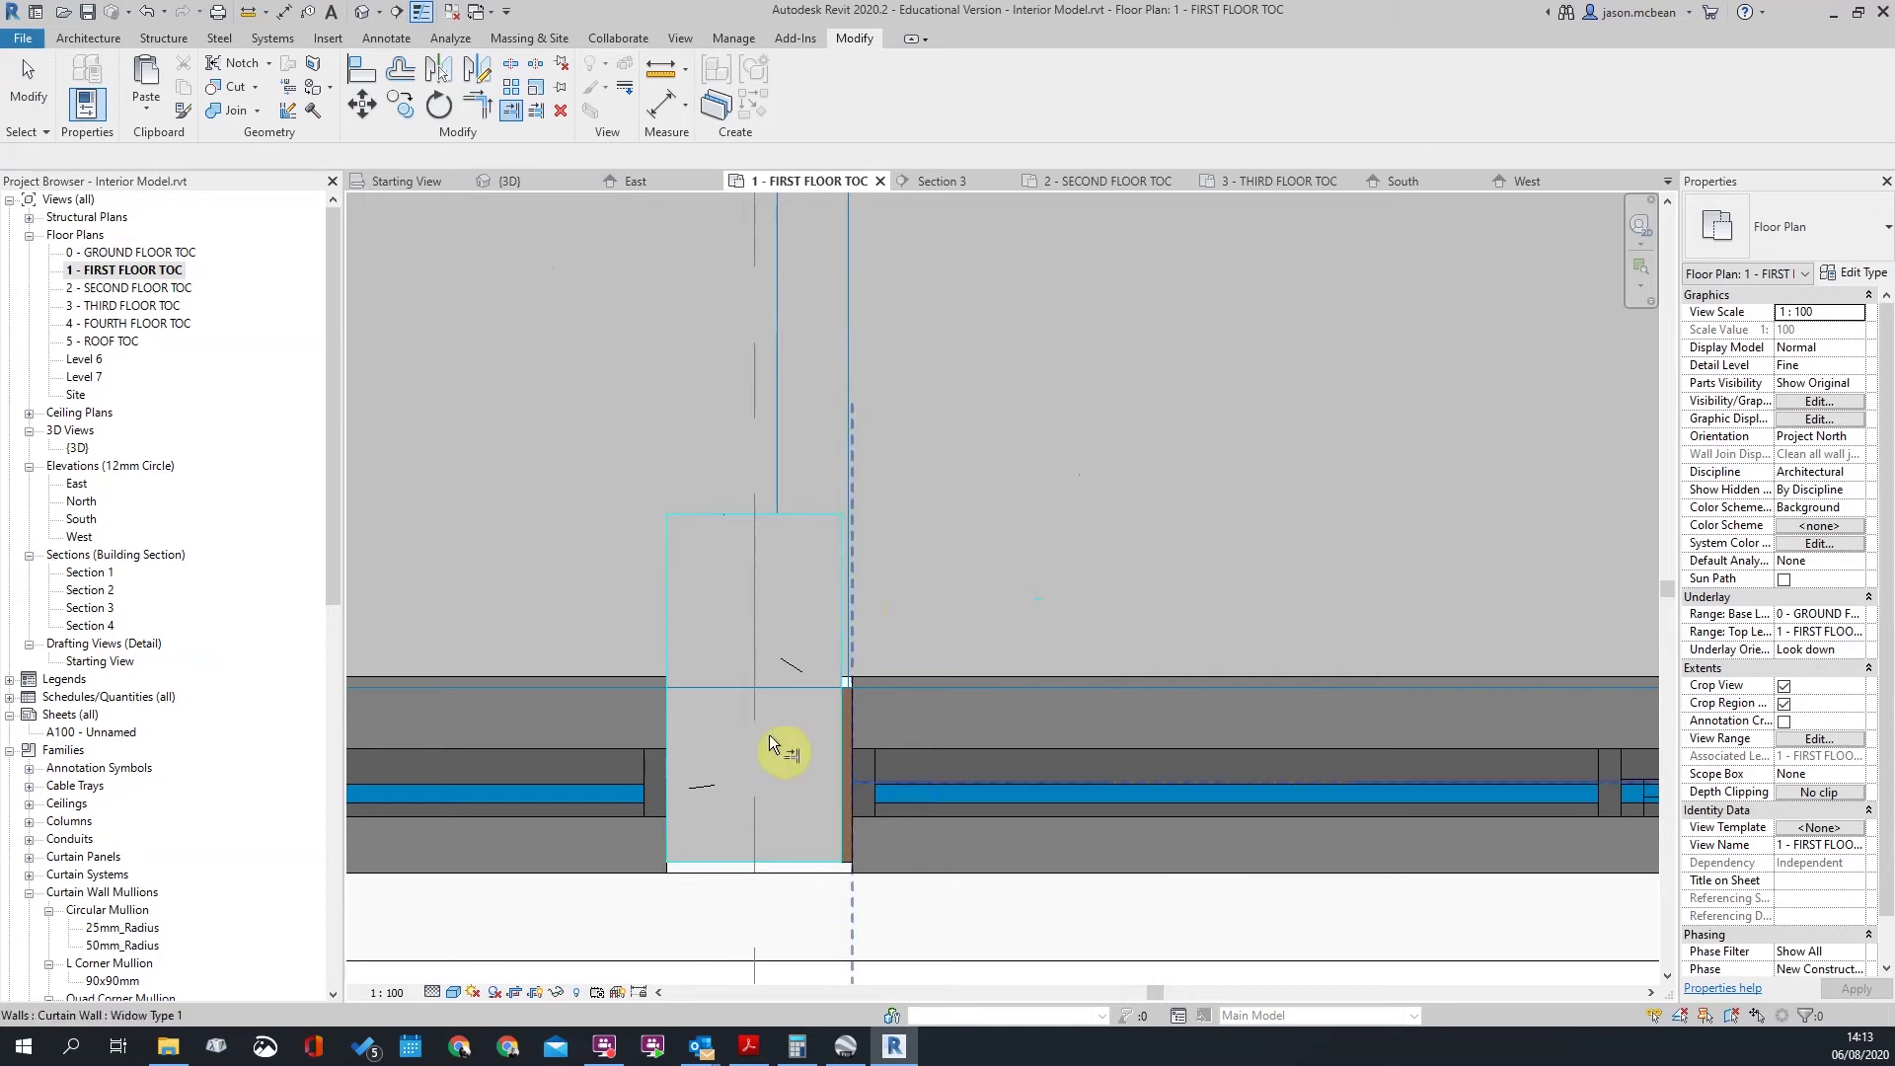
pyautogui.click(908, 782)
pyautogui.scroll(-2, 751, 735)
pyautogui.scroll(-3, 1586, 761)
pyautogui.scroll(3, 1557, 711)
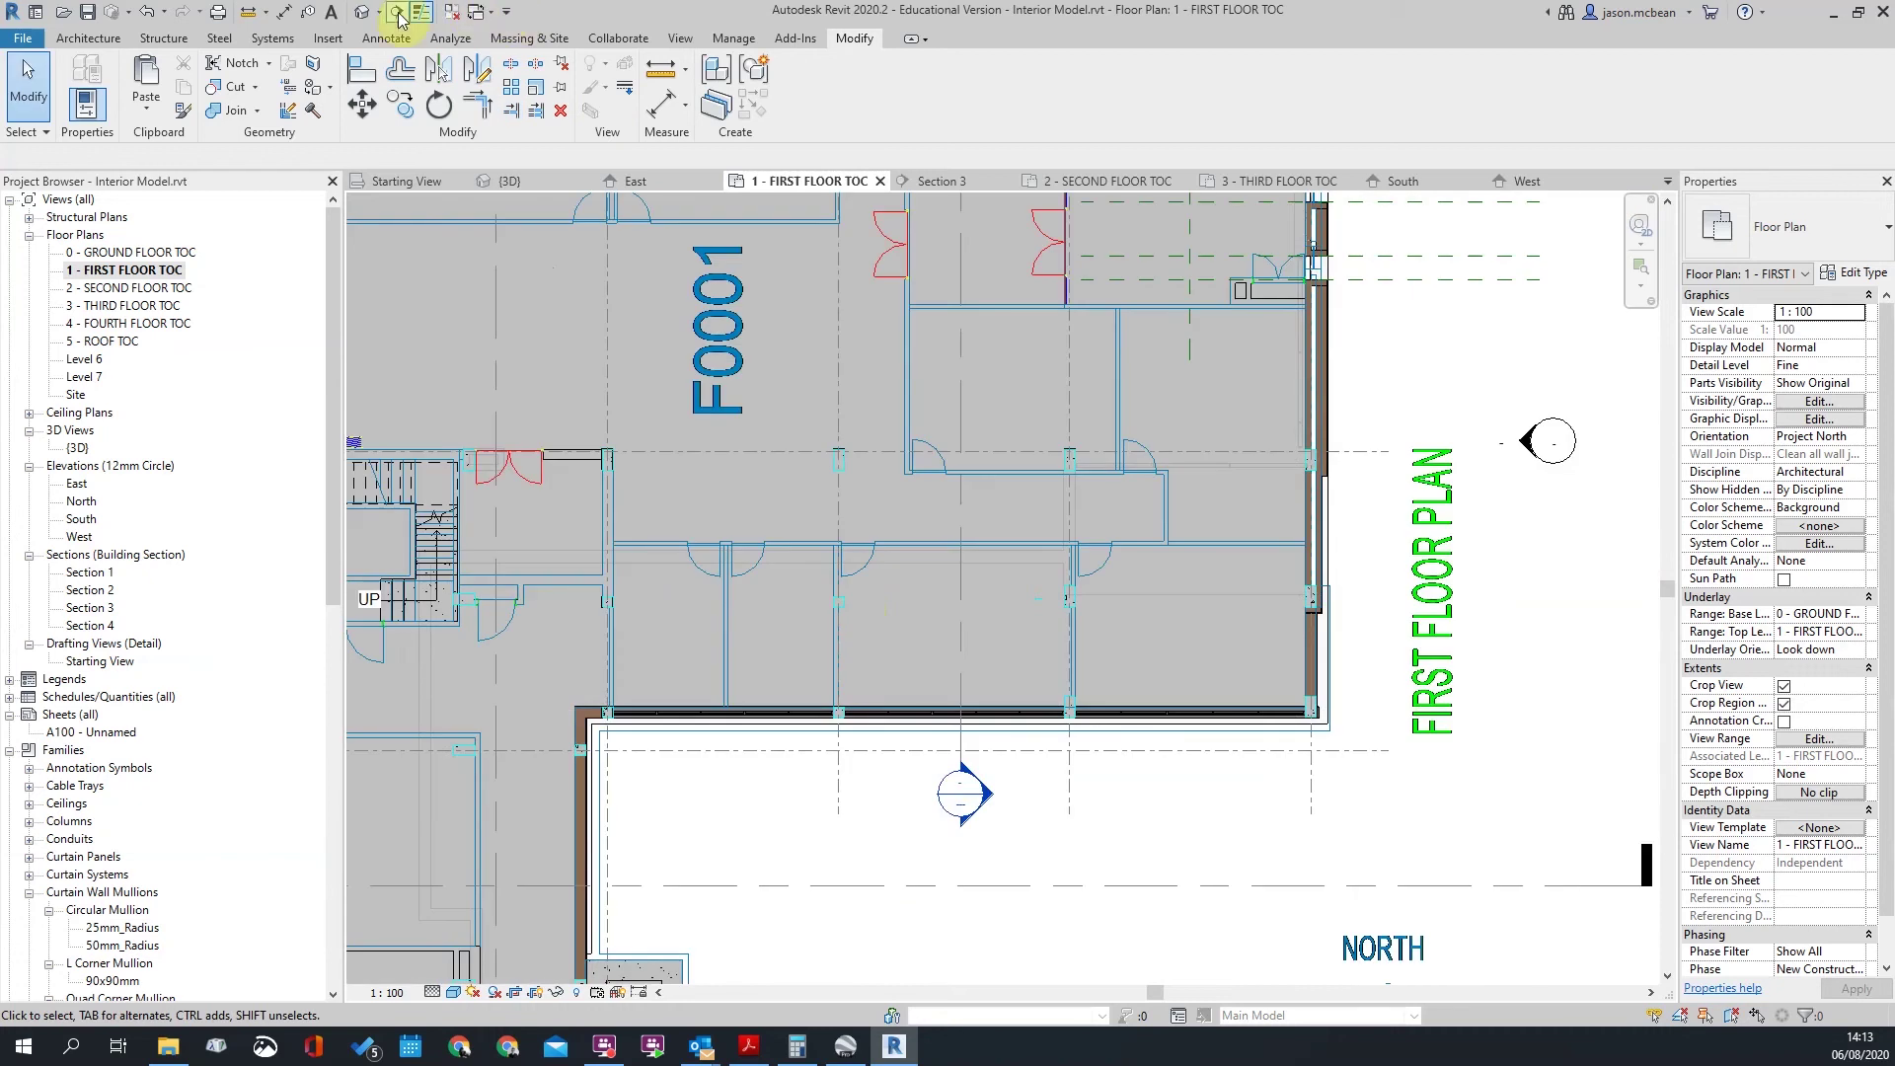
# Step: Examine the first-floor curtain walls and the ground-floor entrance corner beneath the cavity wall in the 3D view
pyautogui.click(365, 12)
pyautogui.keyDown('shift'); pyautogui.moveTo(647, 316); pyautogui.dragTo(1260, 537, button='middle'); pyautogui.keyUp('shift')
pyautogui.scroll(5, 1056, 653)
pyautogui.scroll(-2, 1116, 631)
pyautogui.click(1116, 634)
pyautogui.keyDown('shift'); pyautogui.moveTo(1157, 577); pyautogui.dragTo(1381, 673, button='middle'); pyautogui.keyUp('shift')
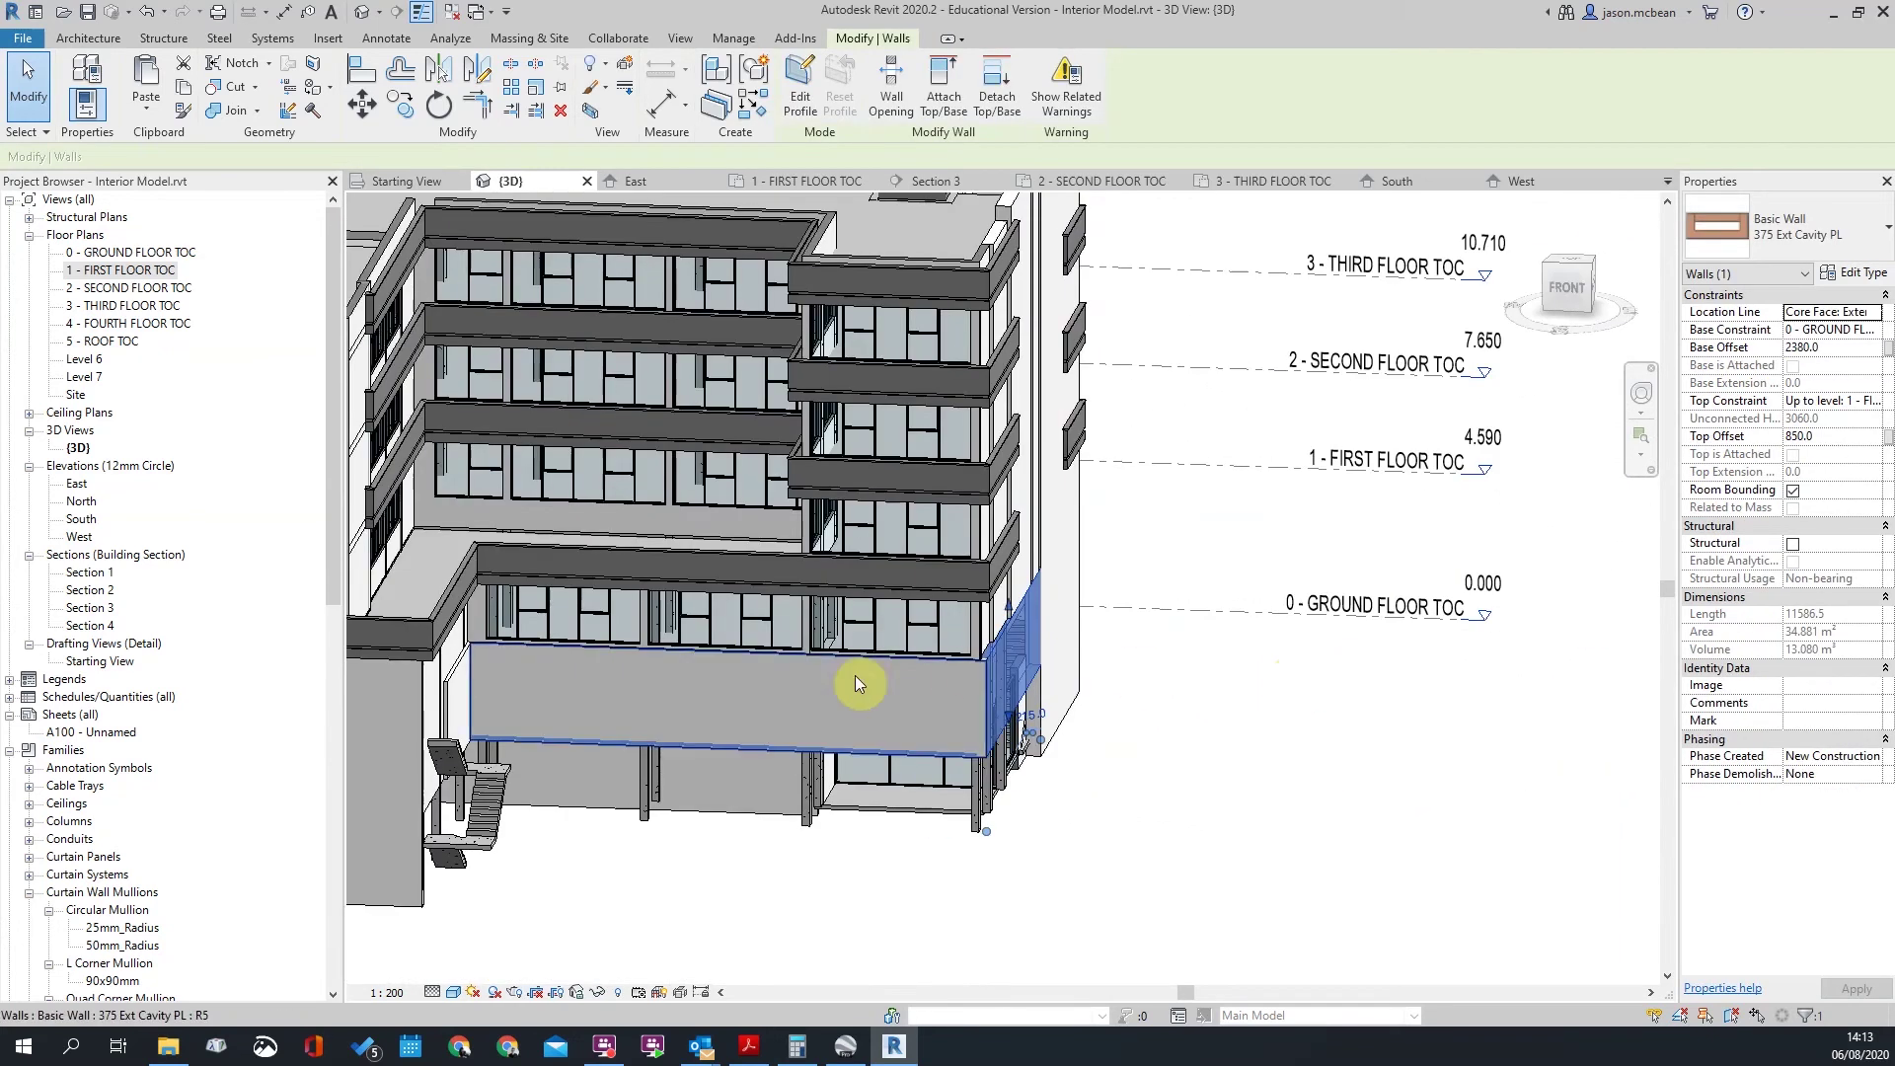
pyautogui.click(1155, 637)
pyautogui.scroll(4, 992, 620)
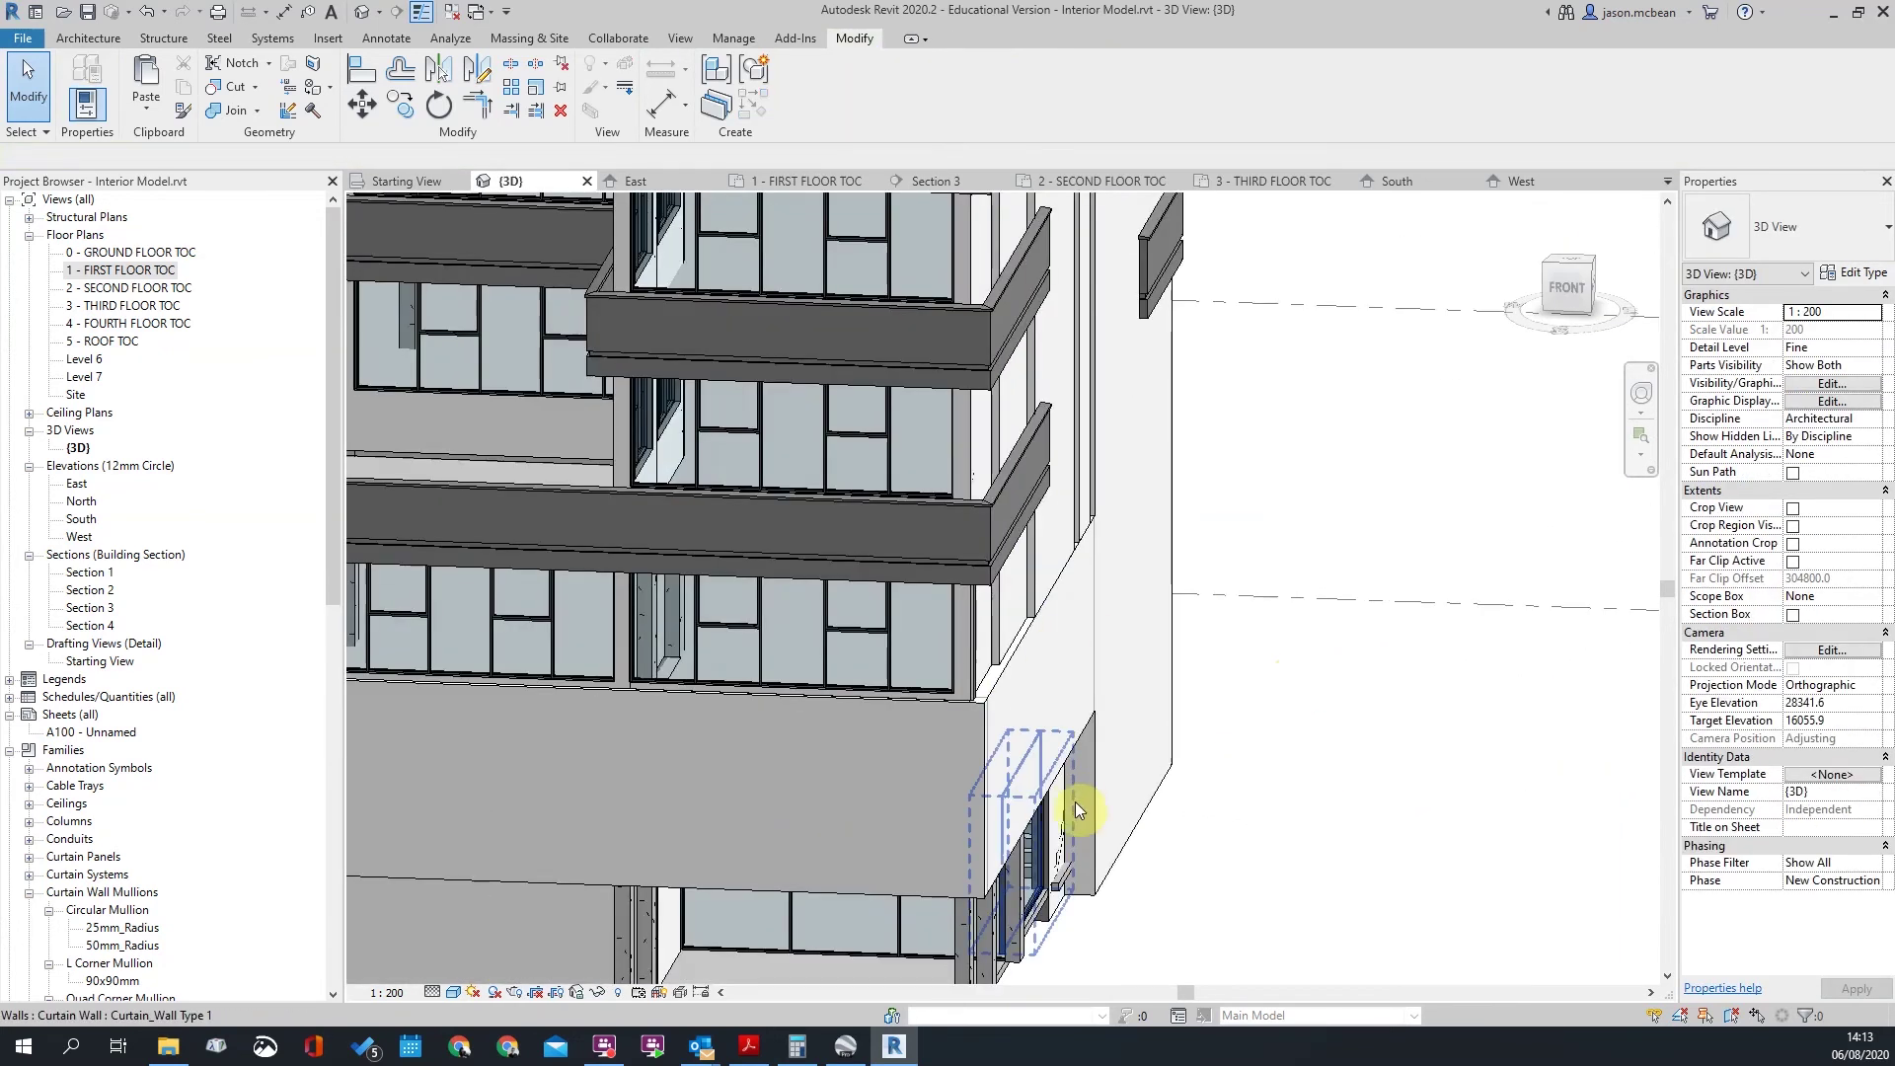
pyautogui.scroll(-4, 1074, 797)
pyautogui.keyDown('shift'); pyautogui.moveTo(1070, 803); pyautogui.dragTo(605, 584, button='middle'); pyautogui.keyUp('shift')
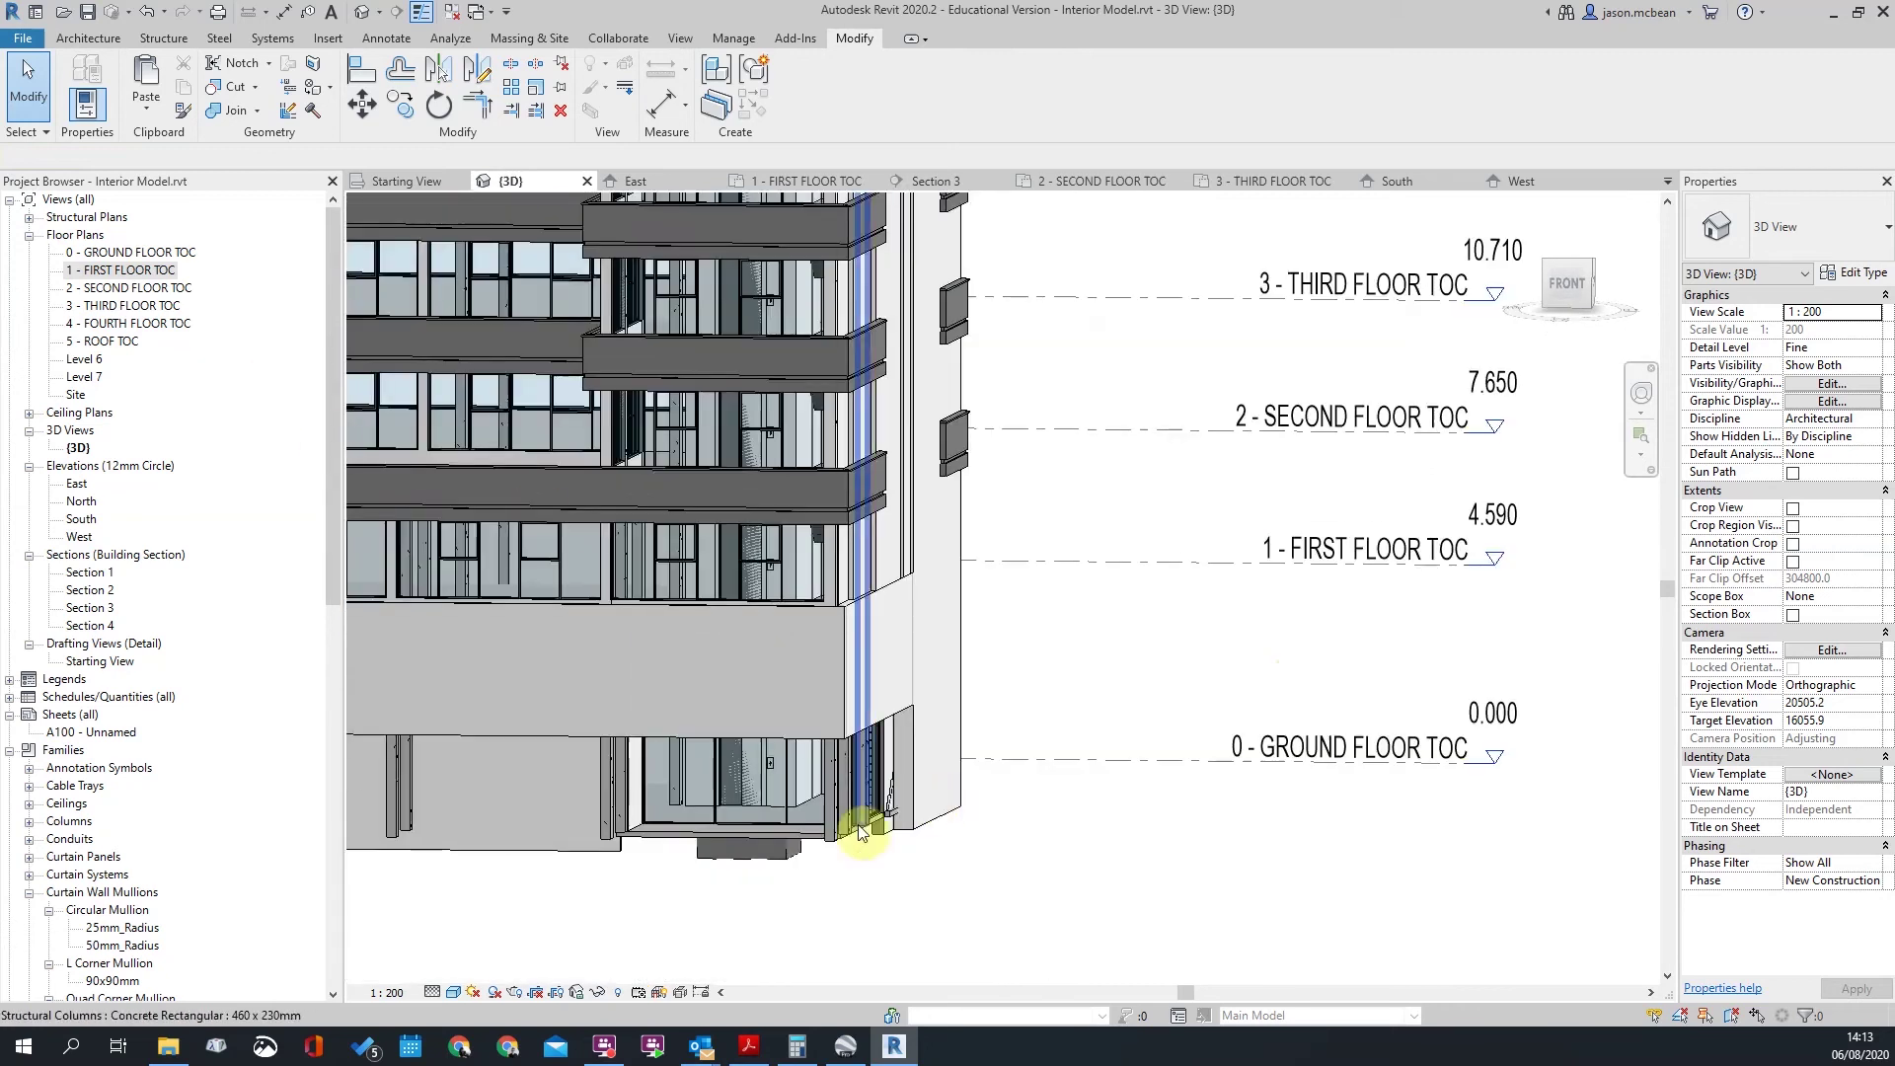
# Step: Lower the top of the short 230 EXT Masonry PL wall beside the ground-floor entrance glazing to a height of about 1821 mm
pyautogui.scroll(3, 926, 800)
pyautogui.click(938, 674)
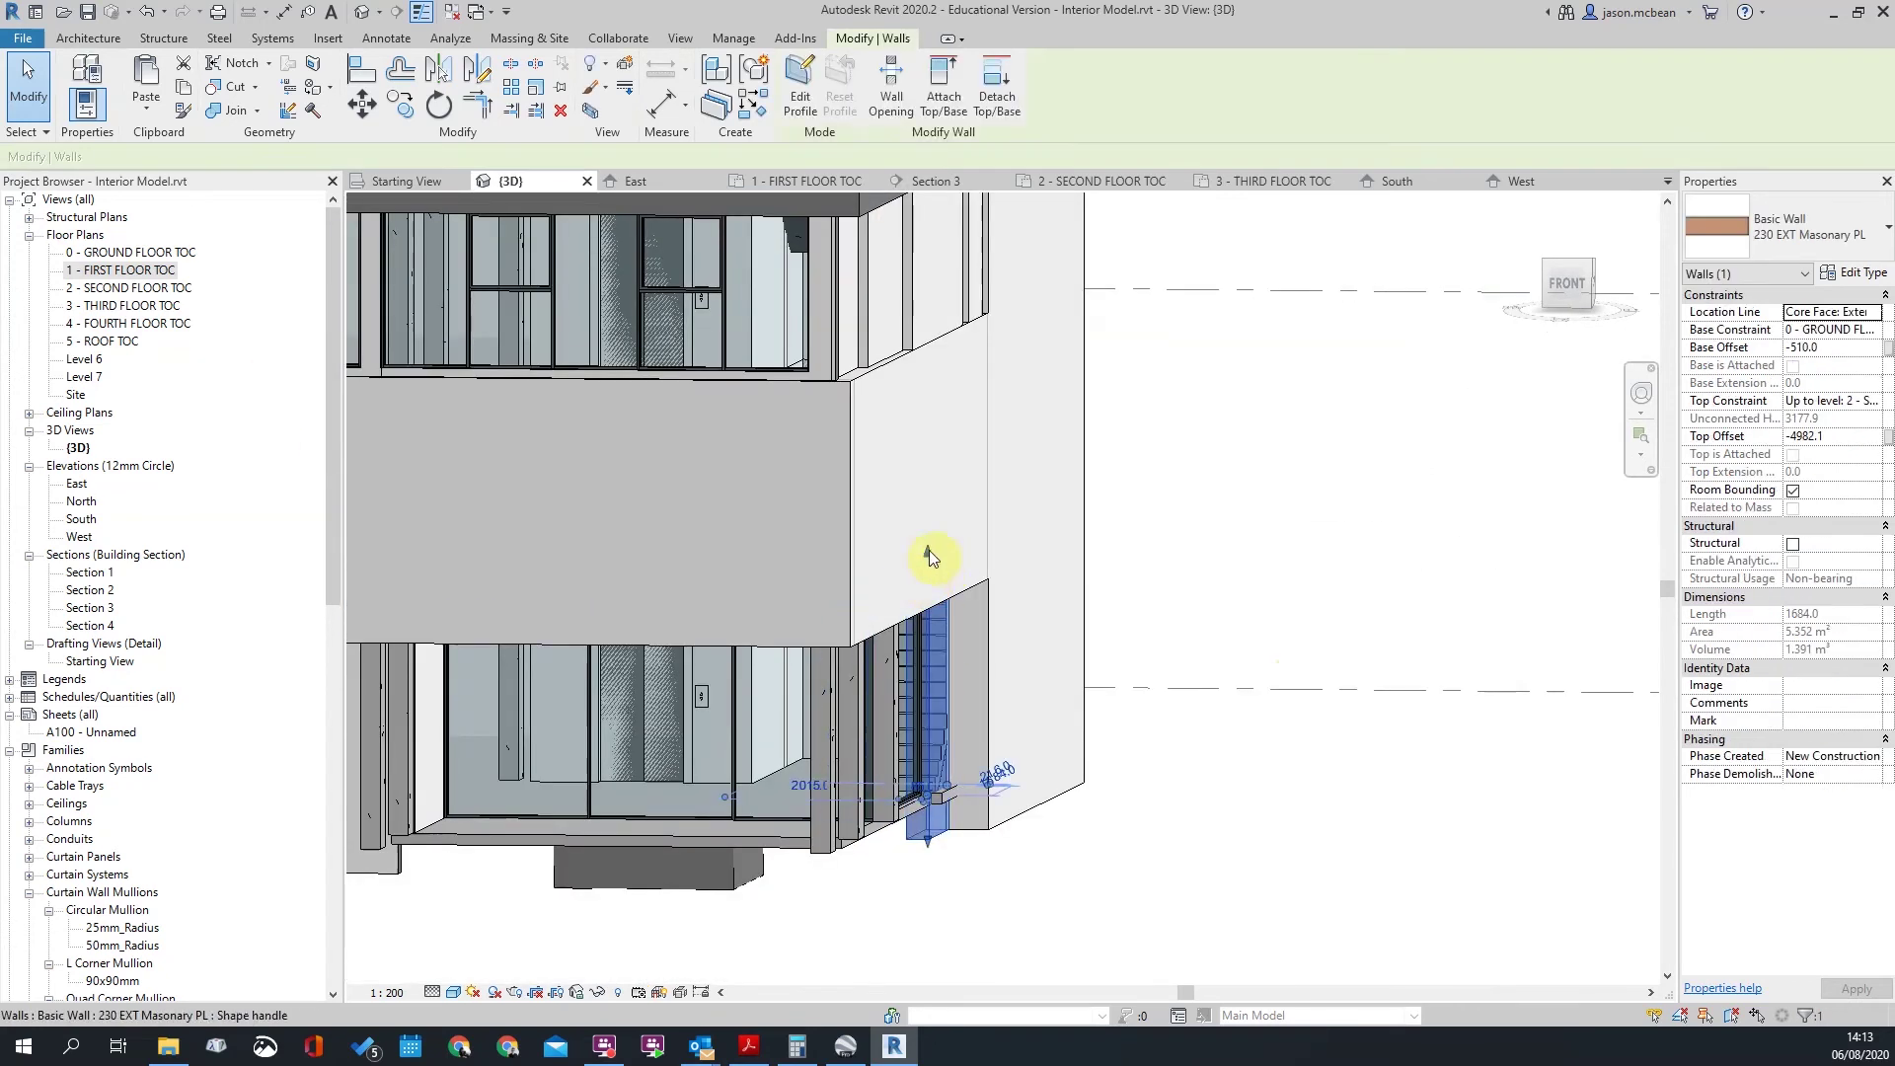
pyautogui.press('Escape')
pyautogui.keyDown('shift'); pyautogui.moveTo(1018, 761); pyautogui.dragTo(839, 711, button='middle'); pyautogui.keyUp('shift')
# Step: Shorten the 230 EXT Masonry PL wall beside the stair to about 1515 mm long in the ground floor plan
pyautogui.doubleClick(87, 254)
pyautogui.scroll(5, 1075, 349)
pyautogui.scroll(6, 1037, 439)
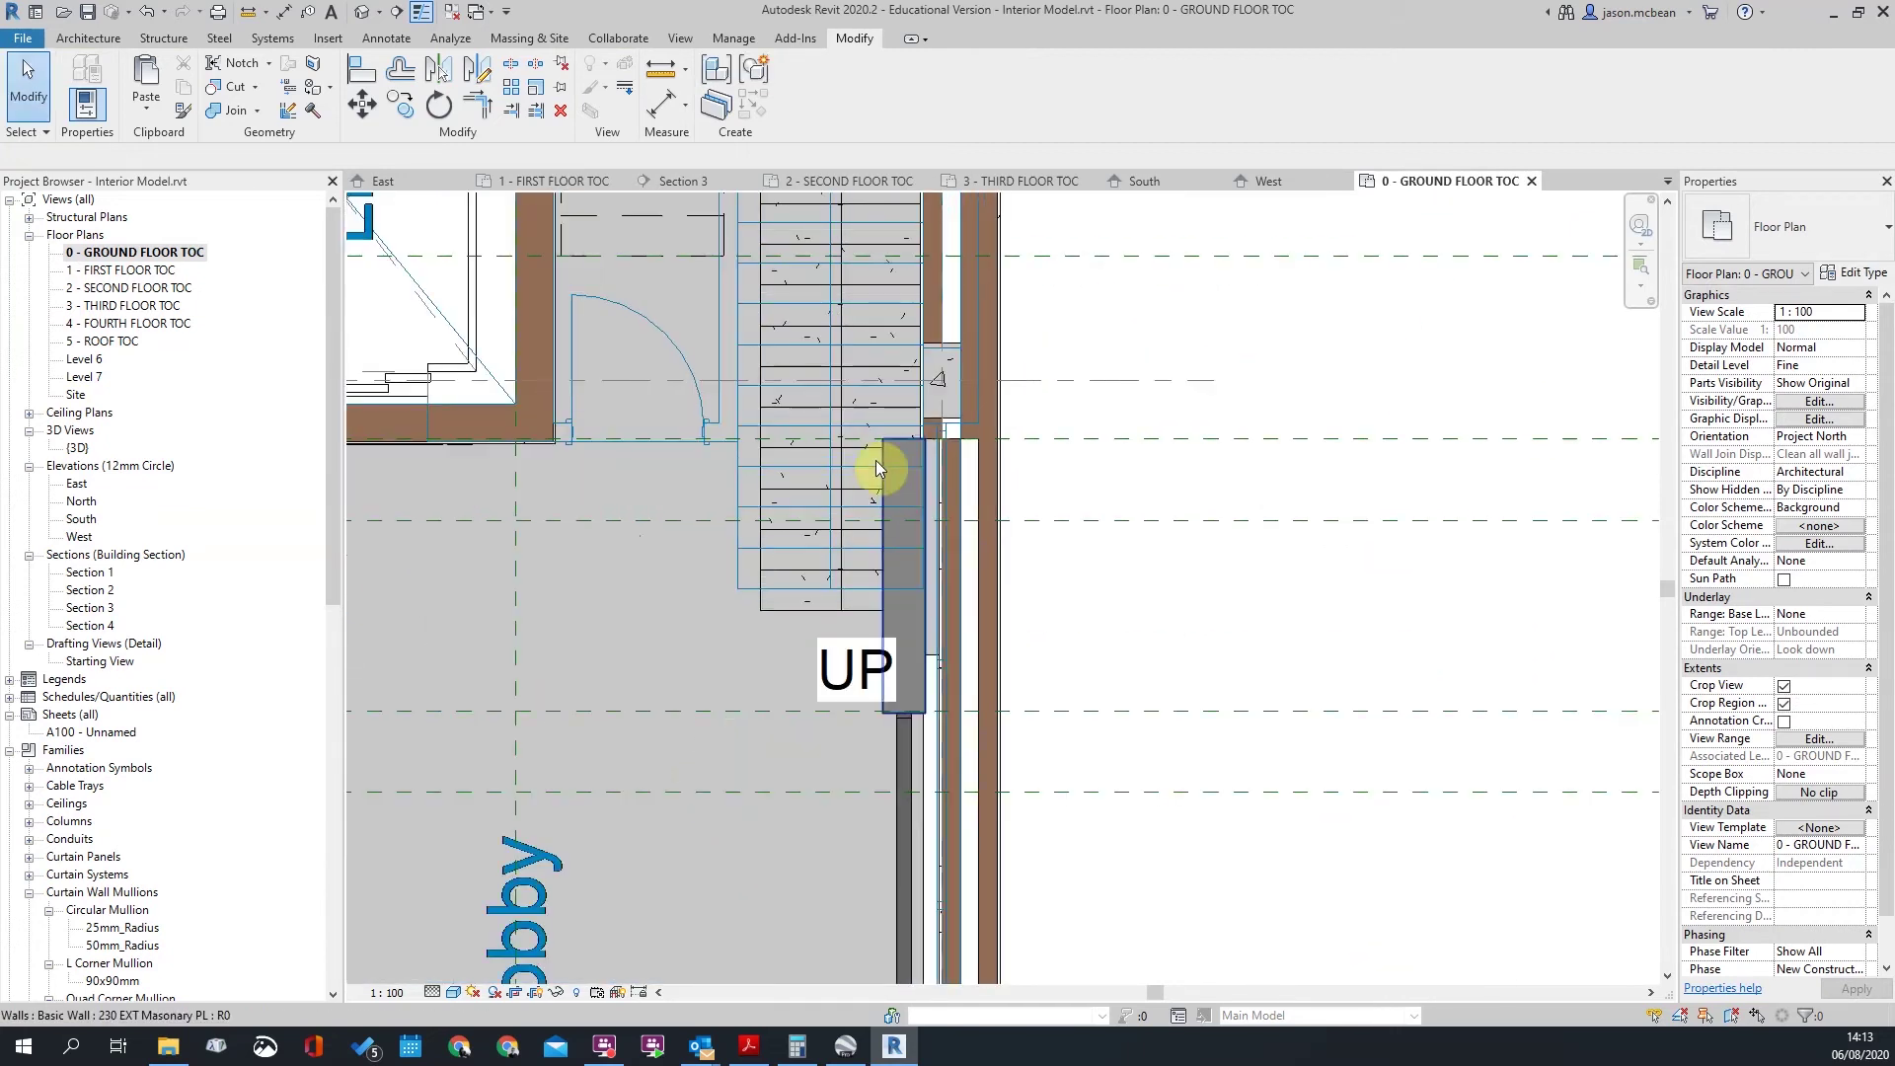
pyautogui.click(888, 464)
pyautogui.scroll(4, 921, 462)
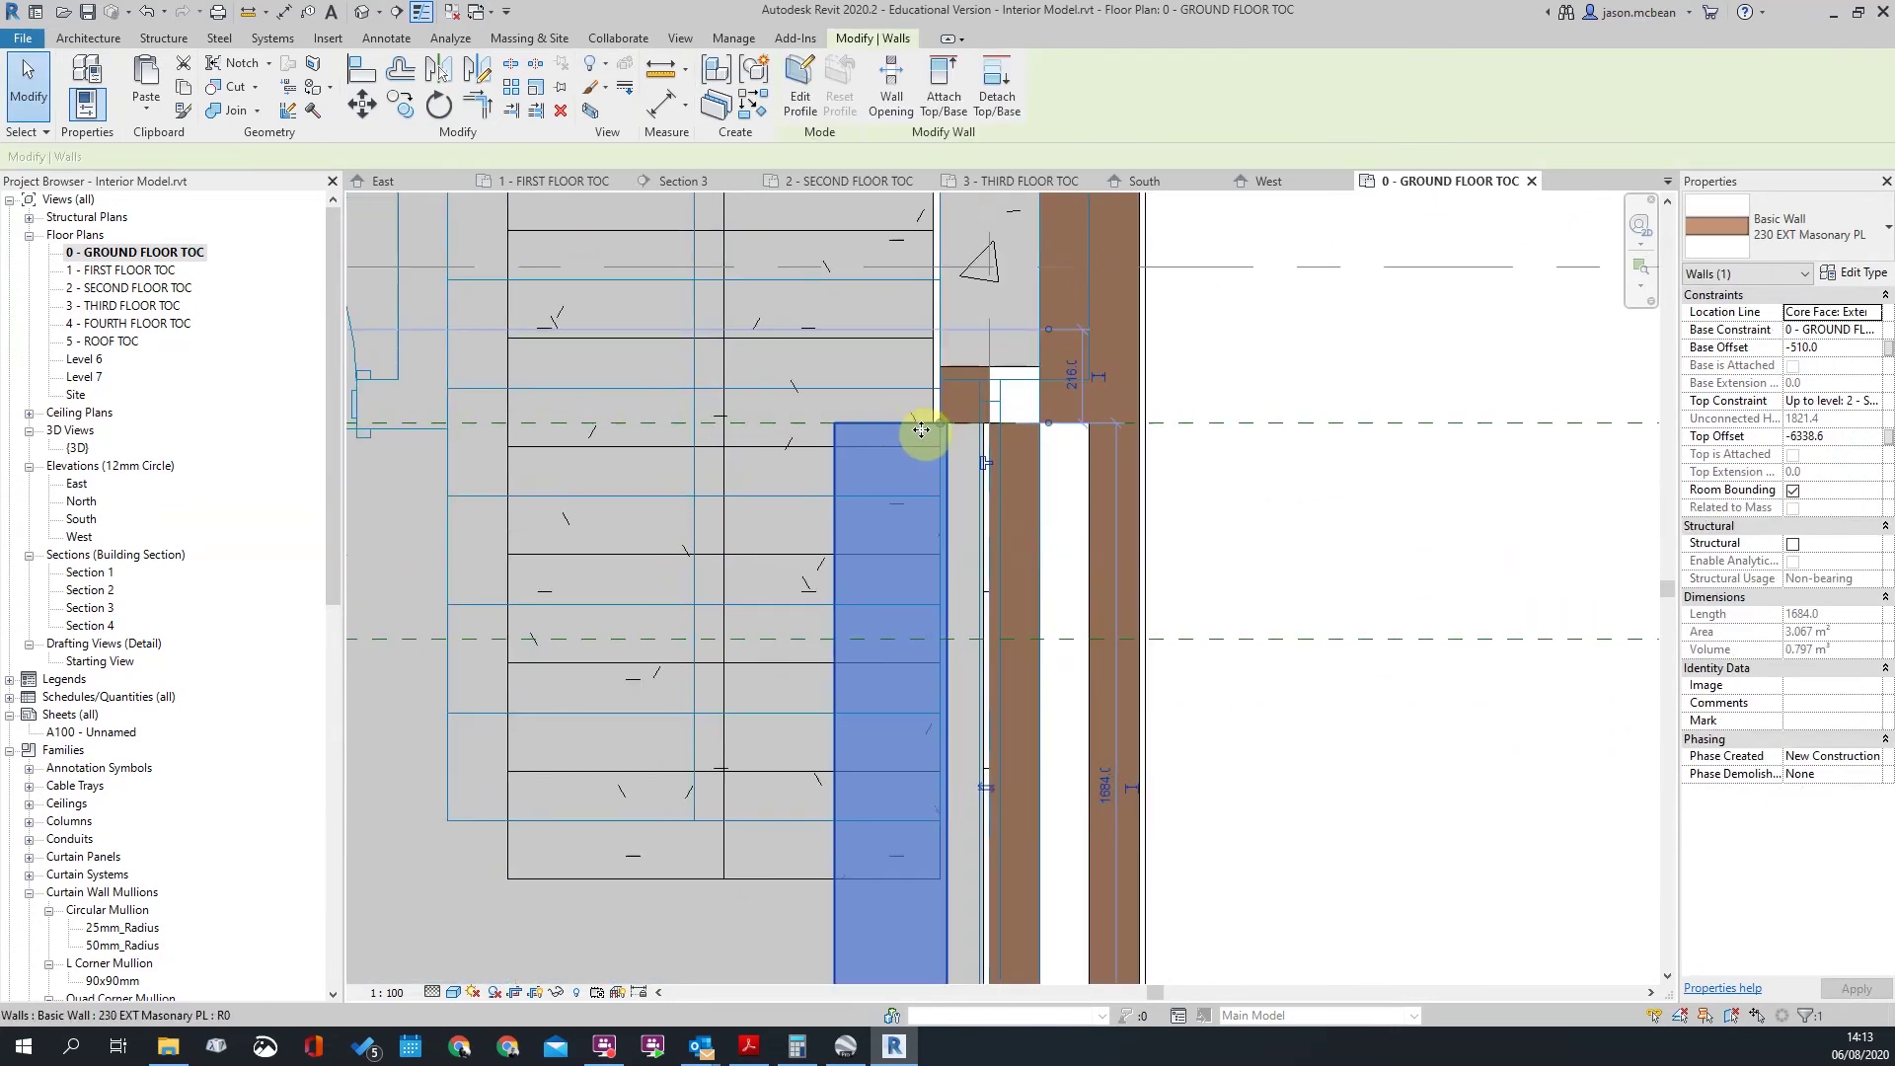
pyautogui.moveTo(938, 466); pyautogui.dragTo(940, 496)
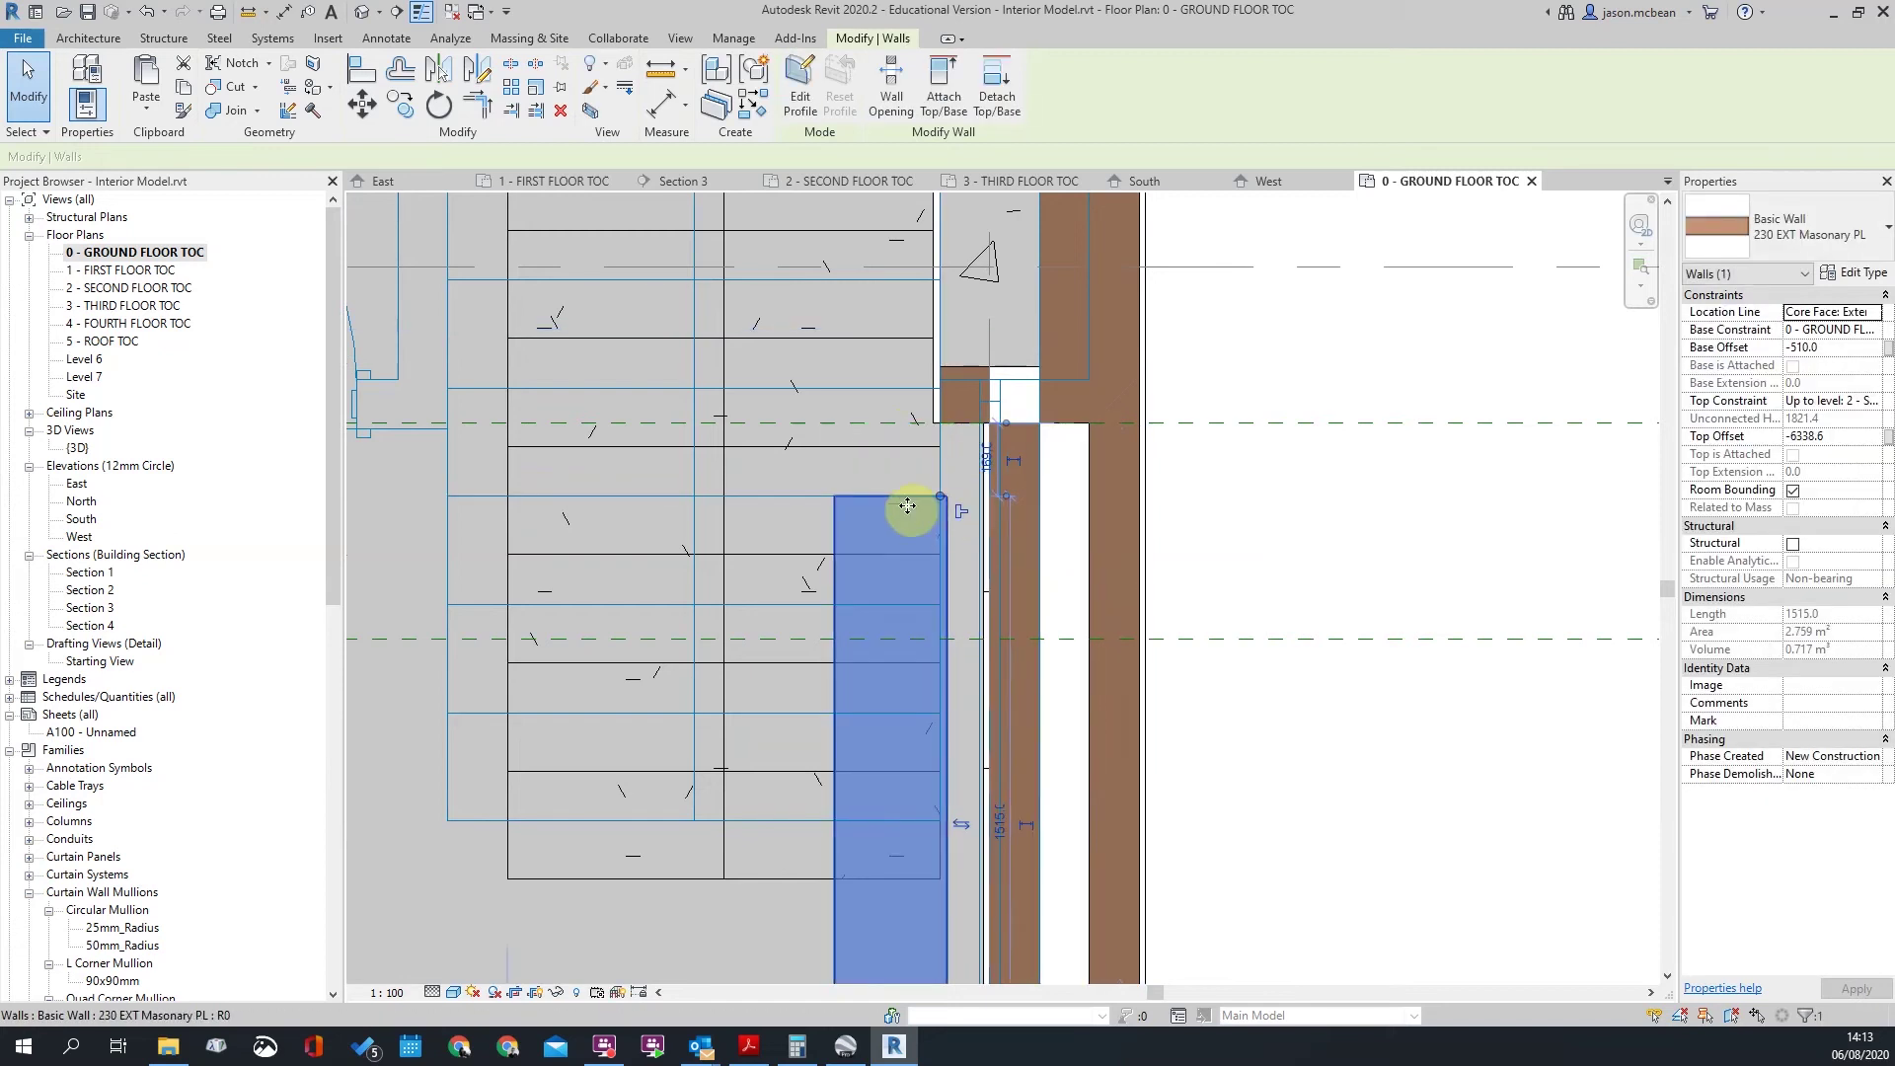
# Step: Move the shortened masonry wall outward so its inner face lines up with the outer edge of the stair
pyautogui.press('m')
pyautogui.press('v')
pyautogui.click(847, 510)
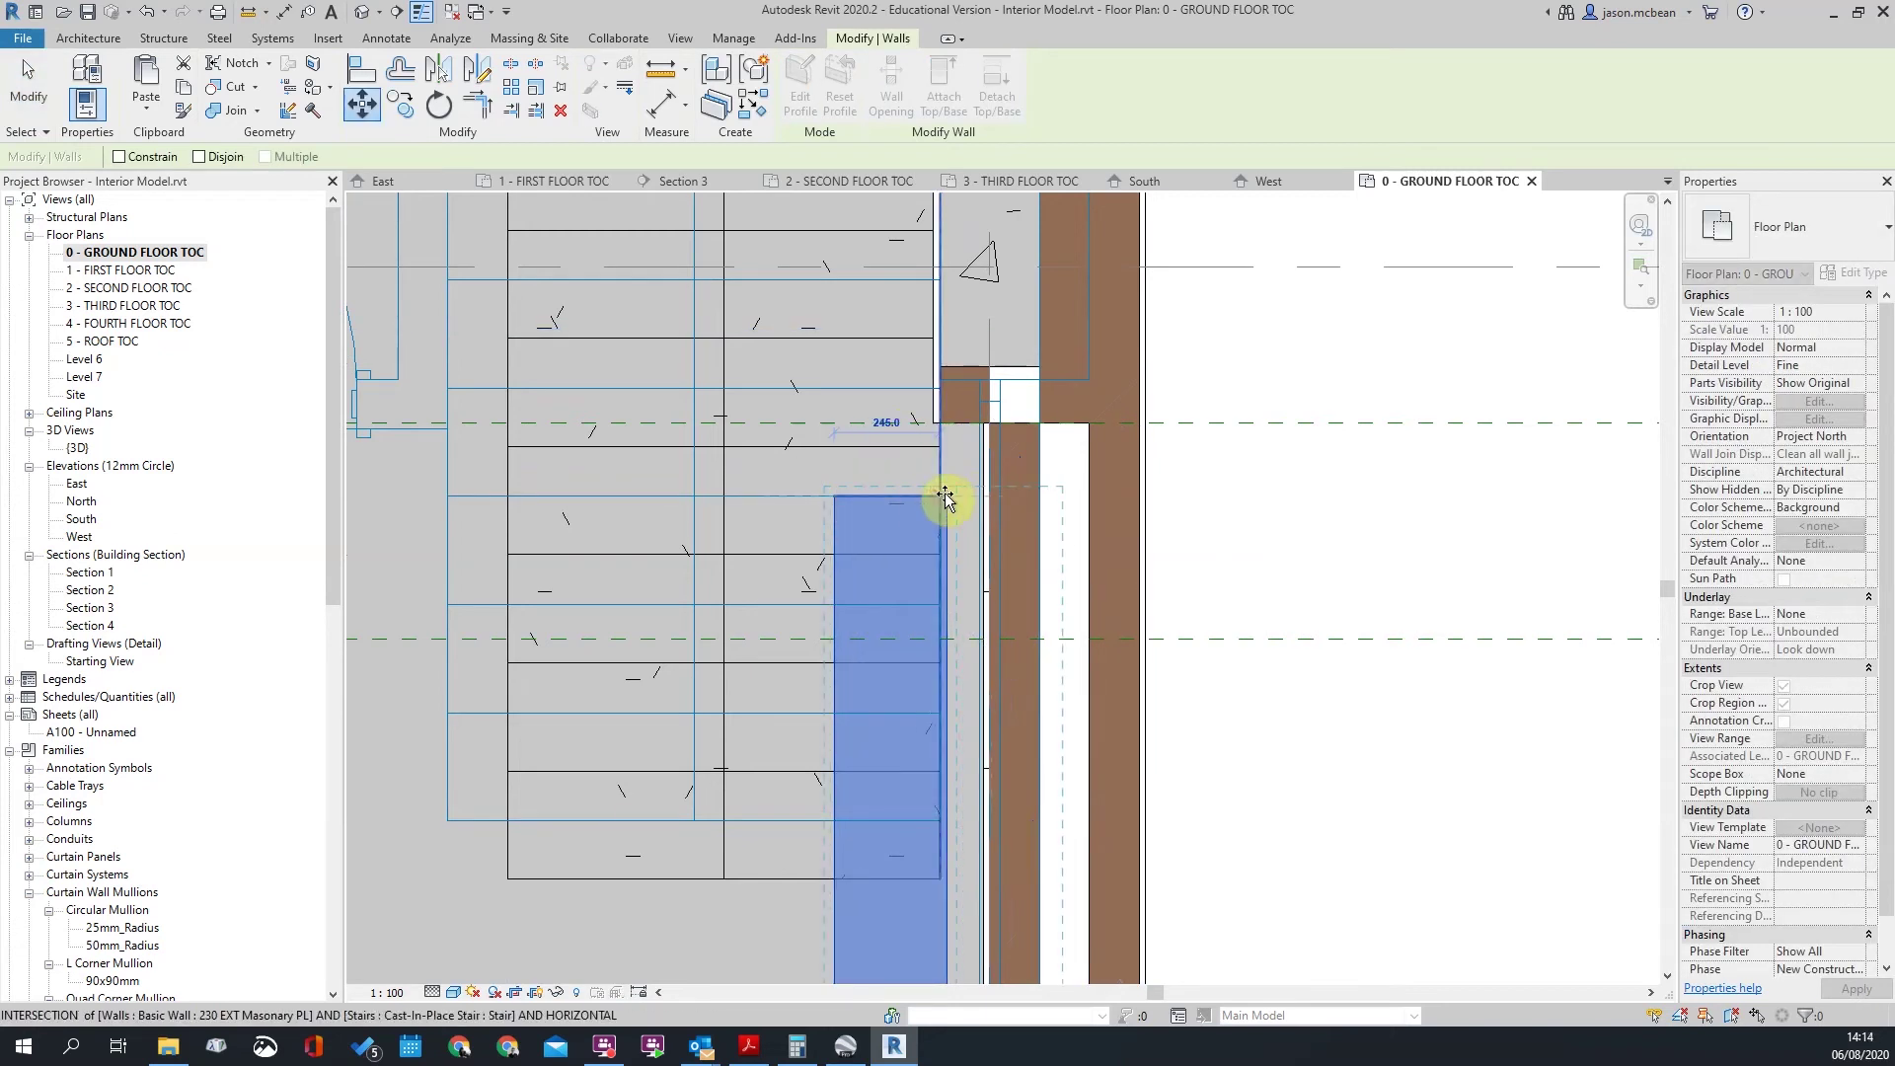
pyautogui.press('Escape')
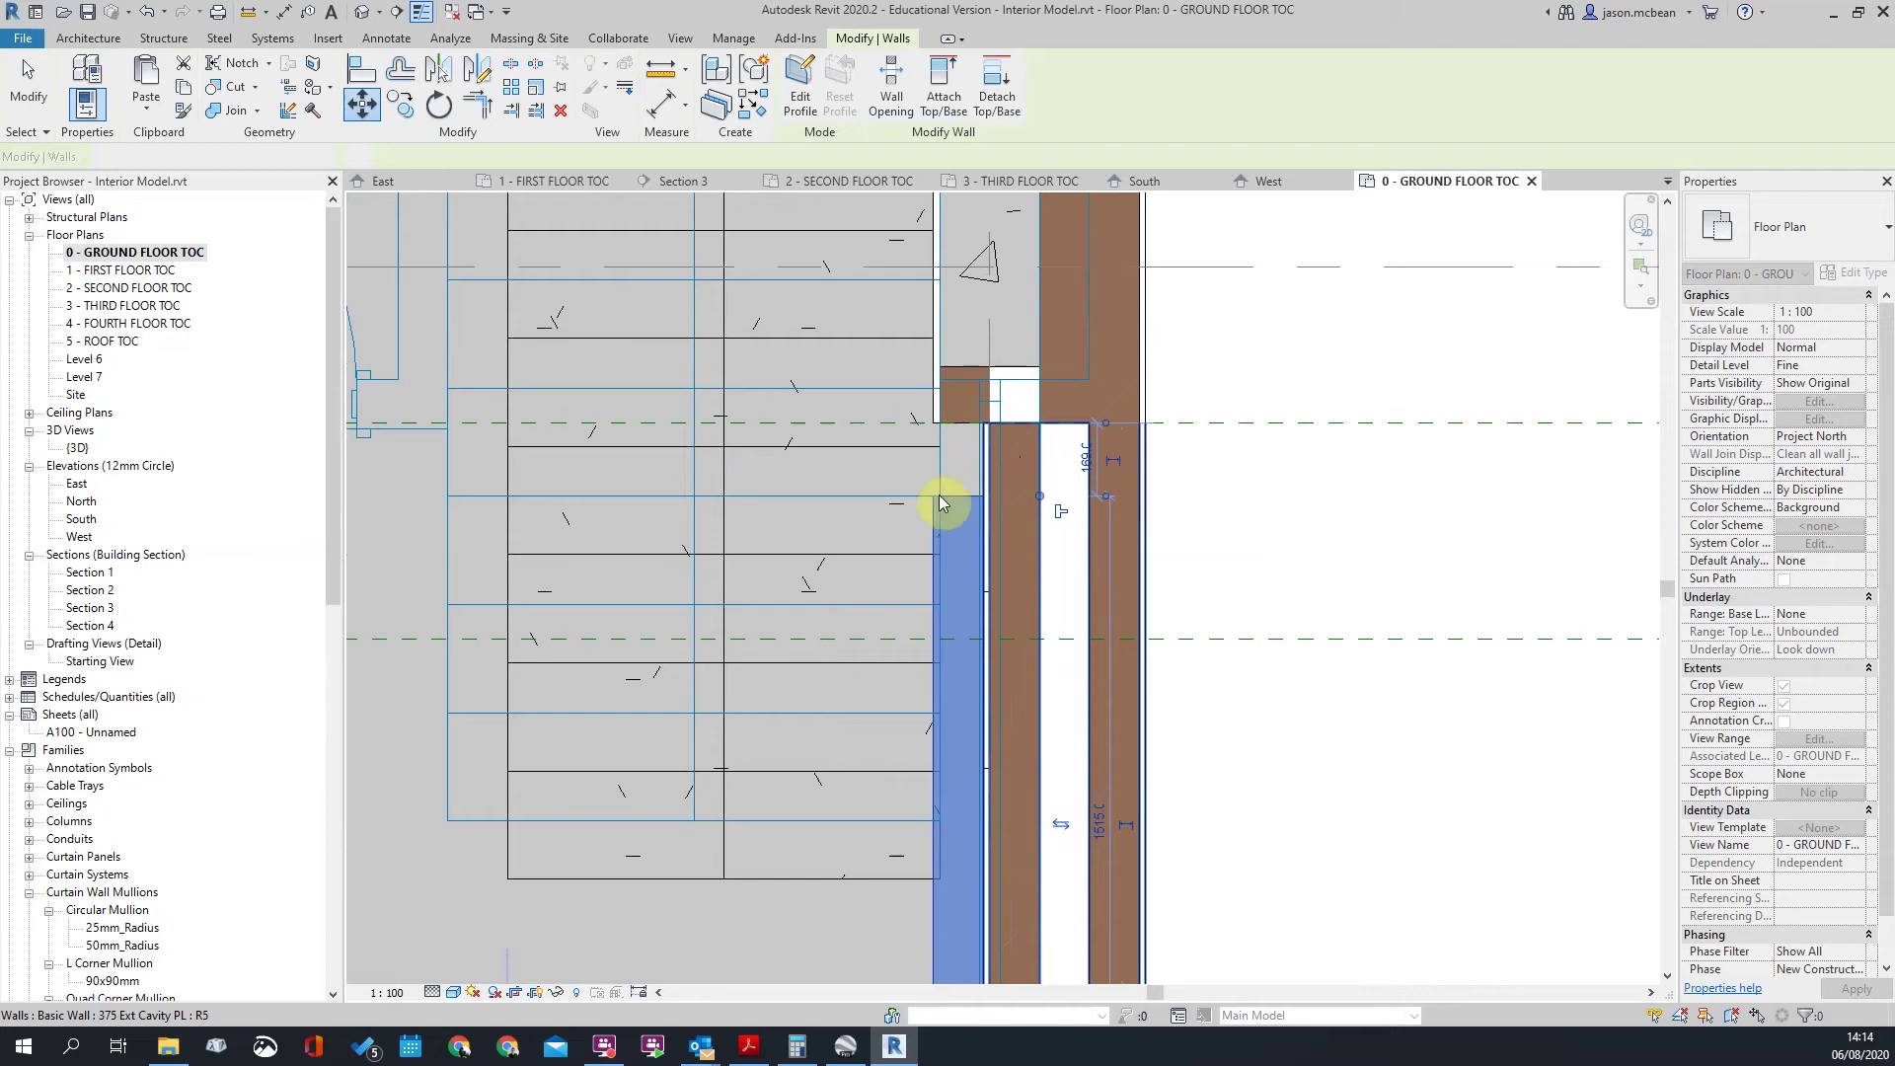
pyautogui.press('Escape')
pyautogui.press('a')
pyautogui.press('l')
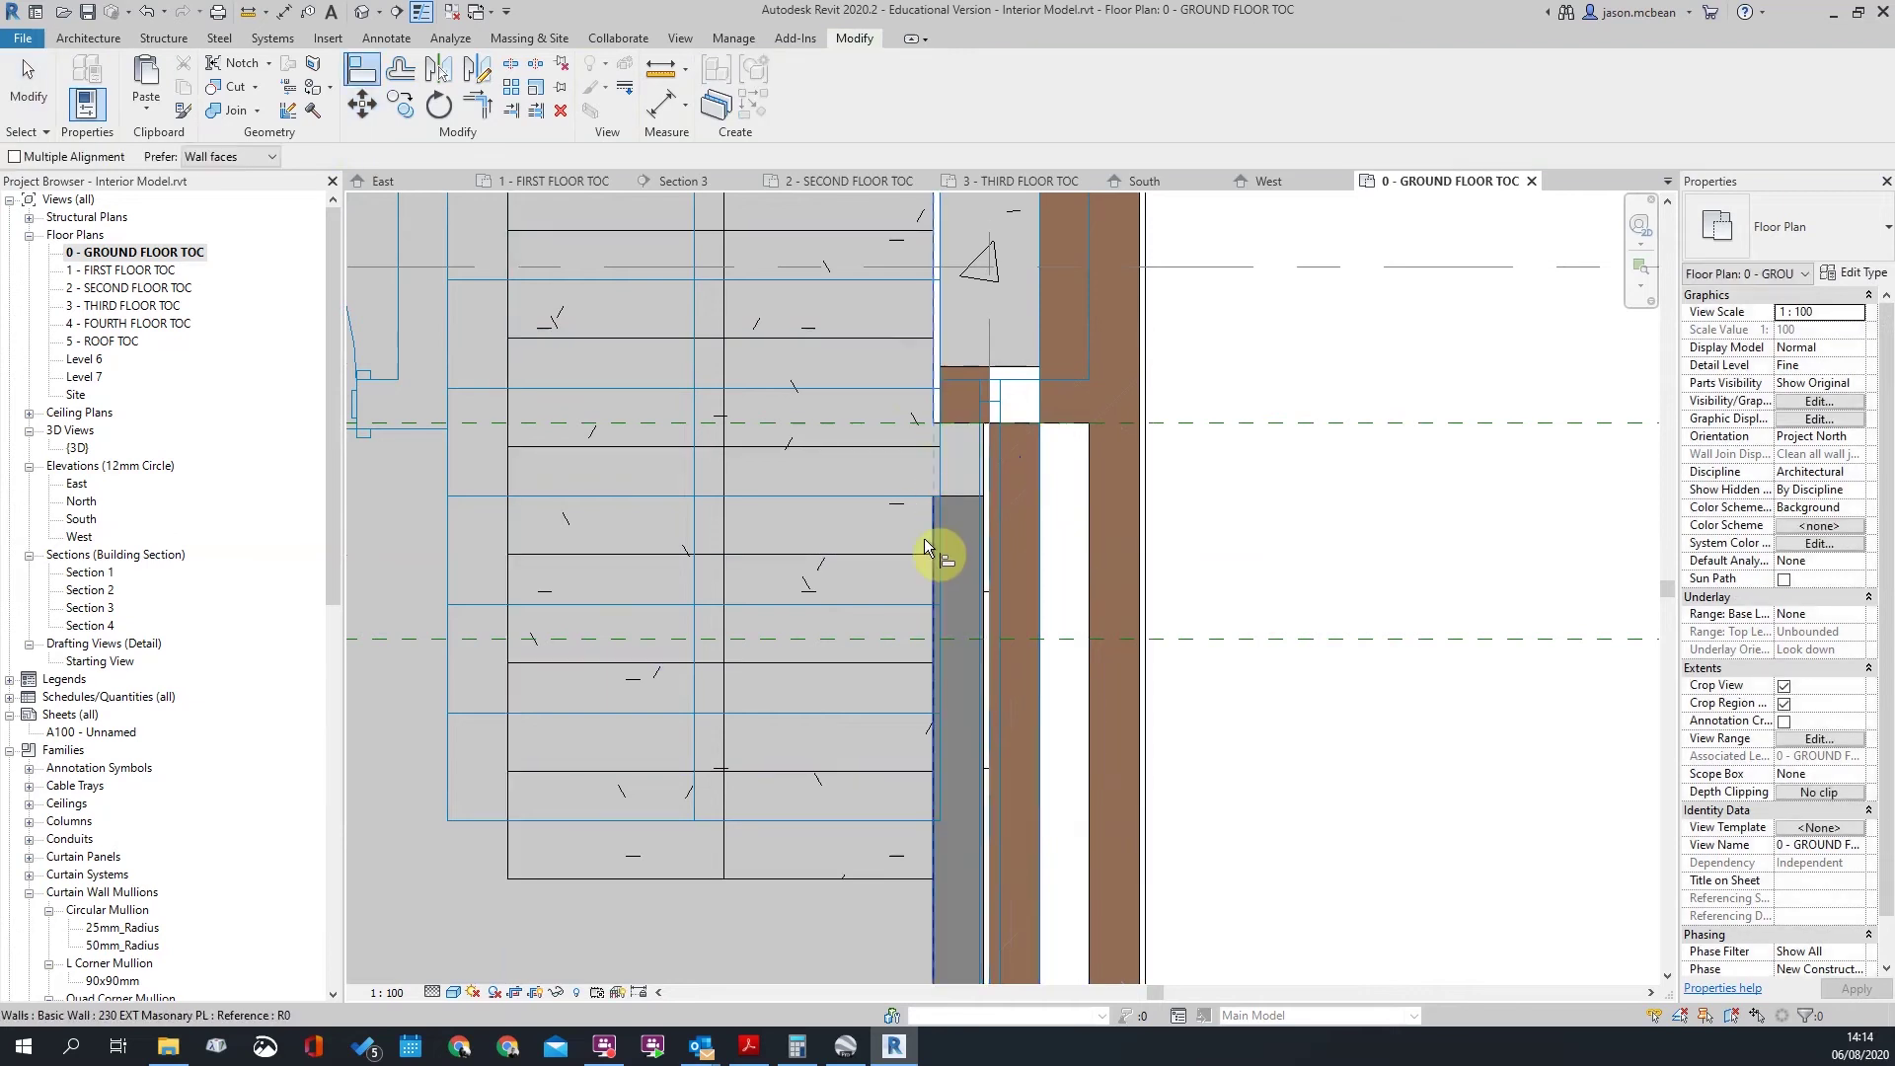
pyautogui.click(924, 537)
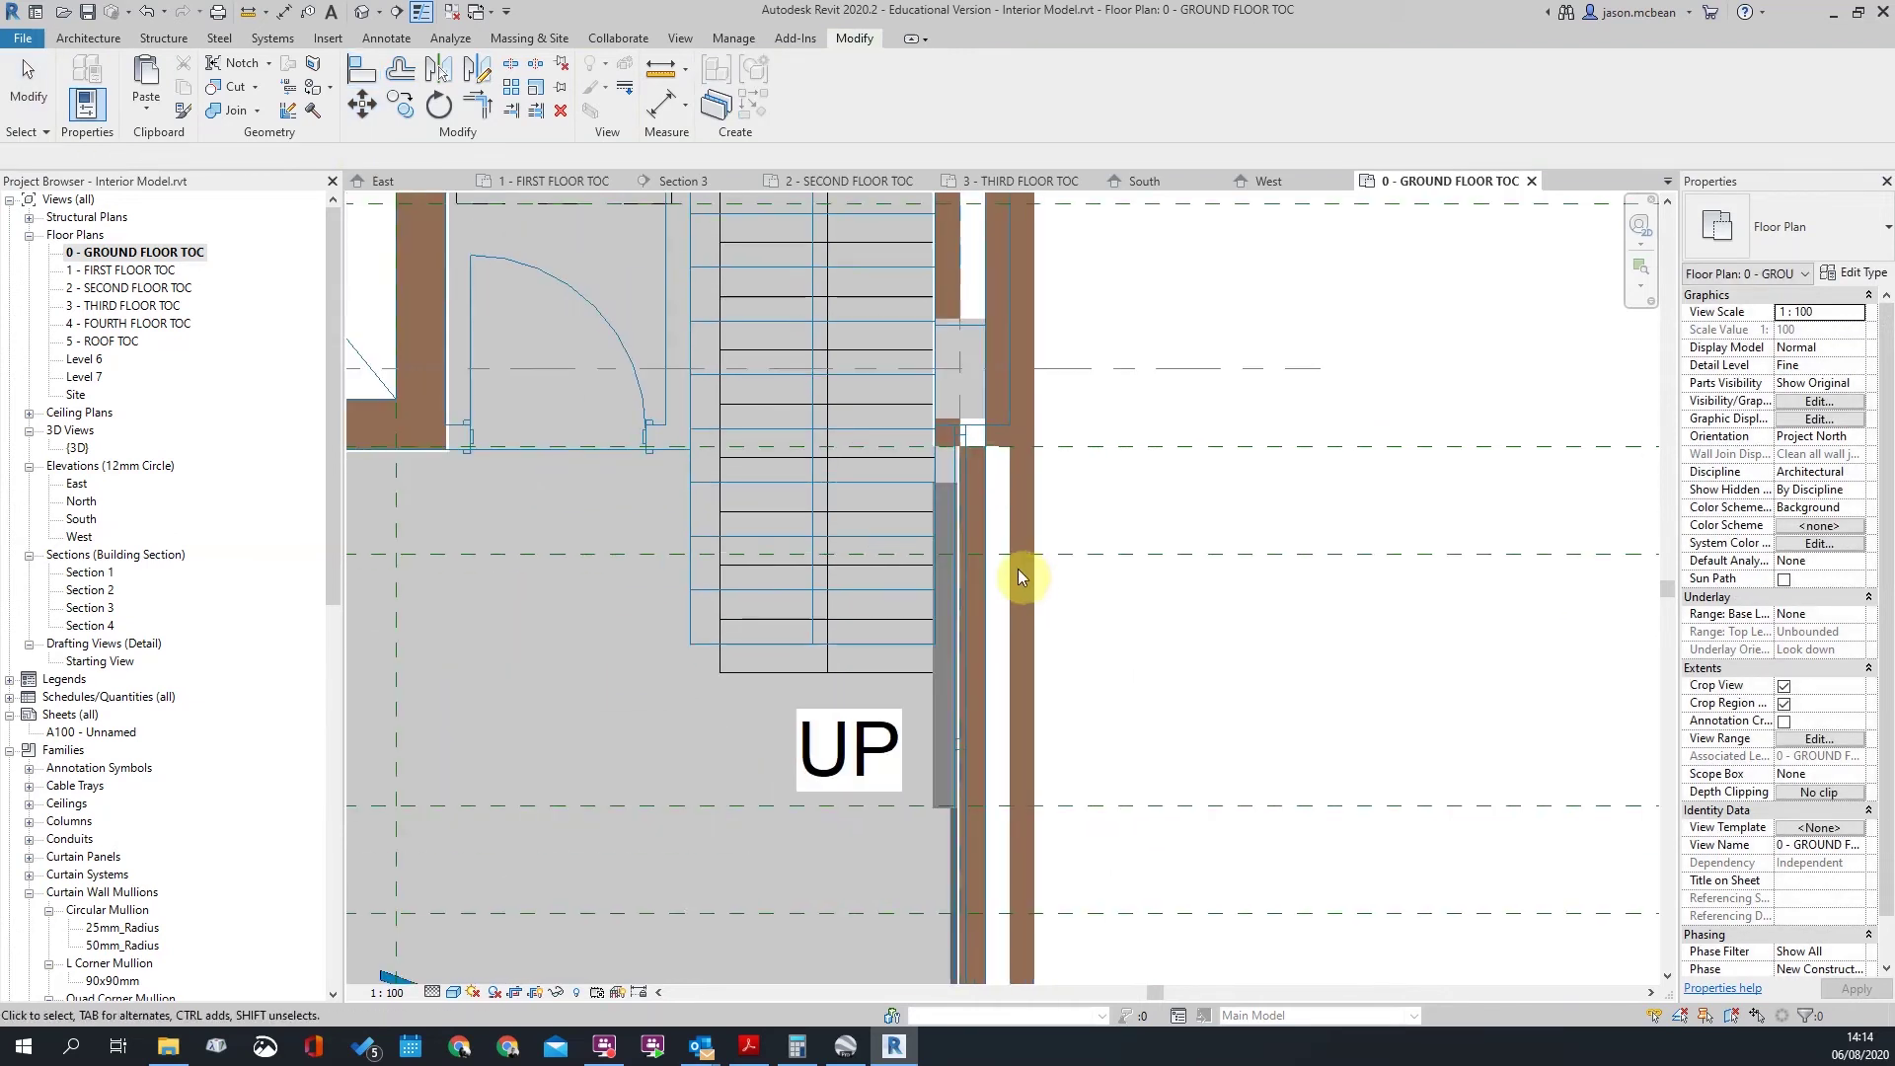
pyautogui.press('Escape')
# Step: Reposition Section 3 to cut through the ground-floor lobby with its far end inside the building, and open its view
pyautogui.scroll(-5, 1024, 568)
pyautogui.scroll(-5, 1081, 547)
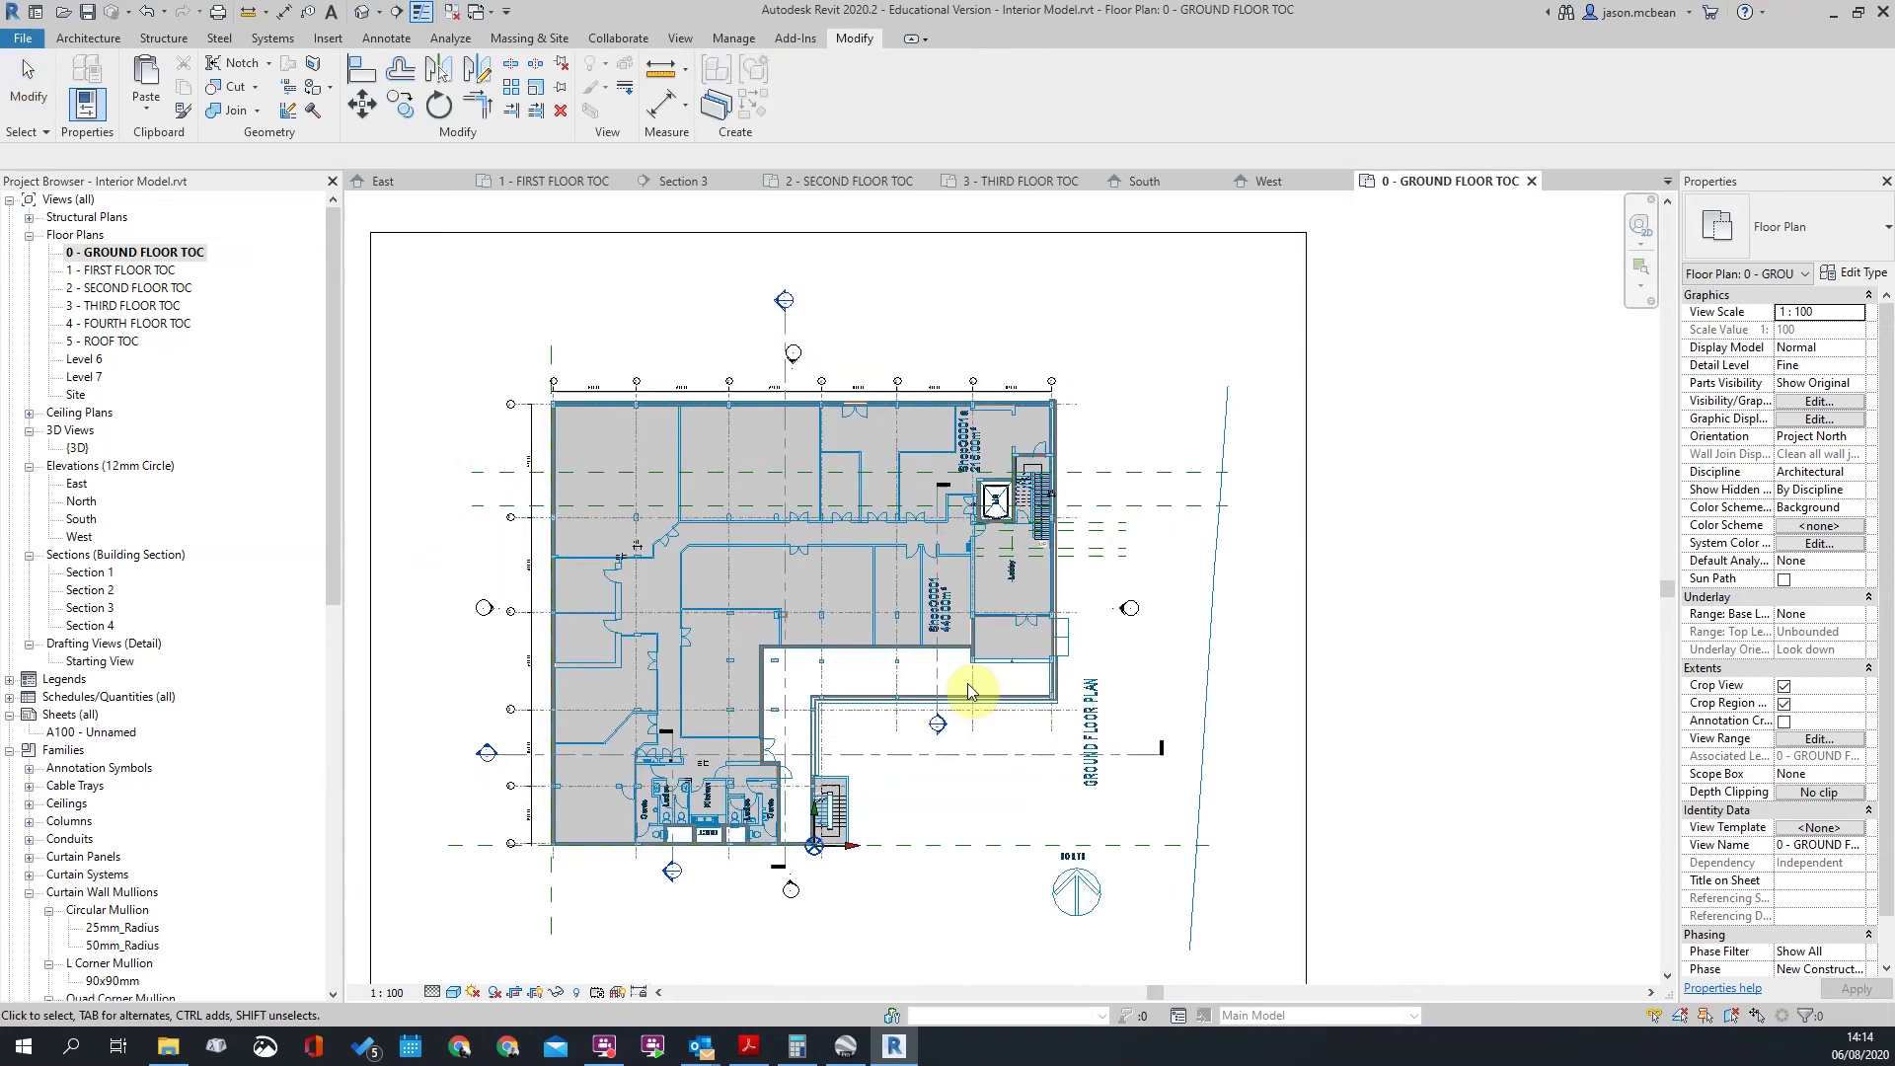
pyautogui.click(979, 754)
pyautogui.moveTo(1112, 592); pyautogui.dragTo(614, 579)
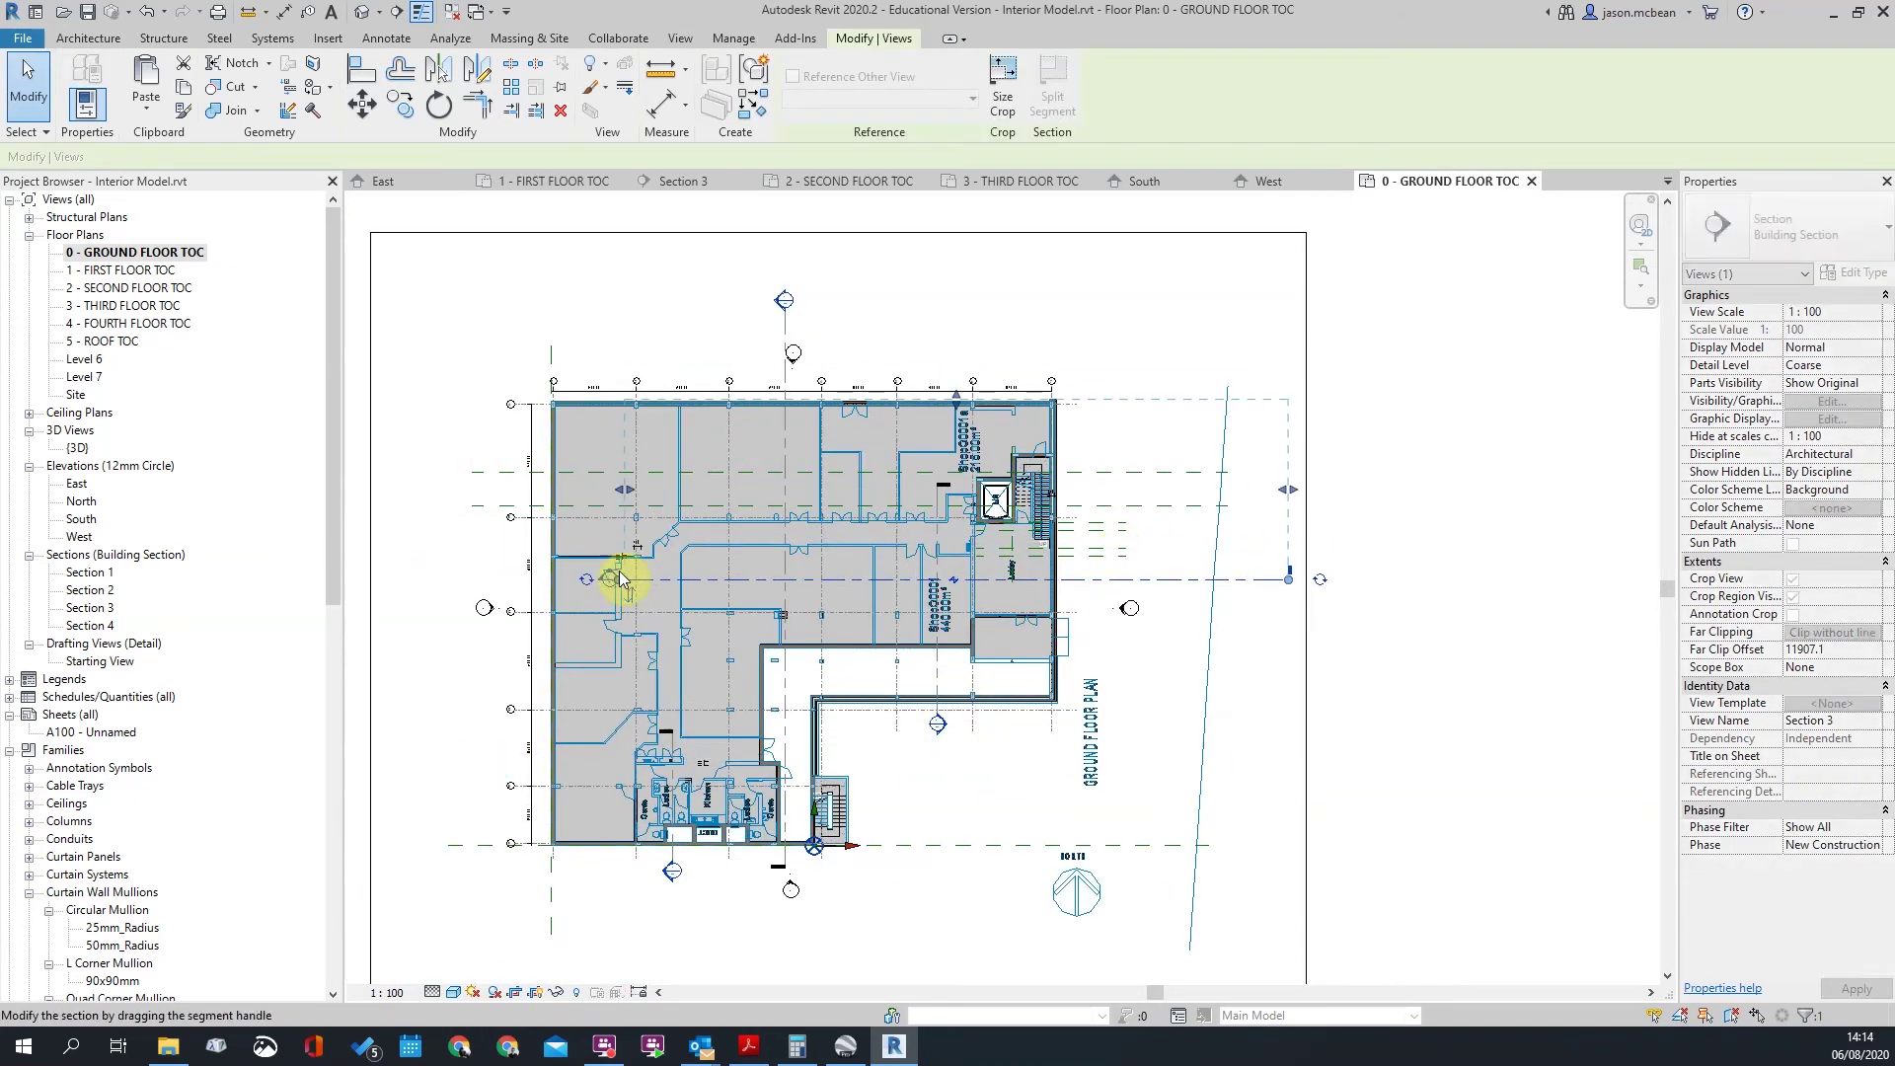
pyautogui.press('Escape')
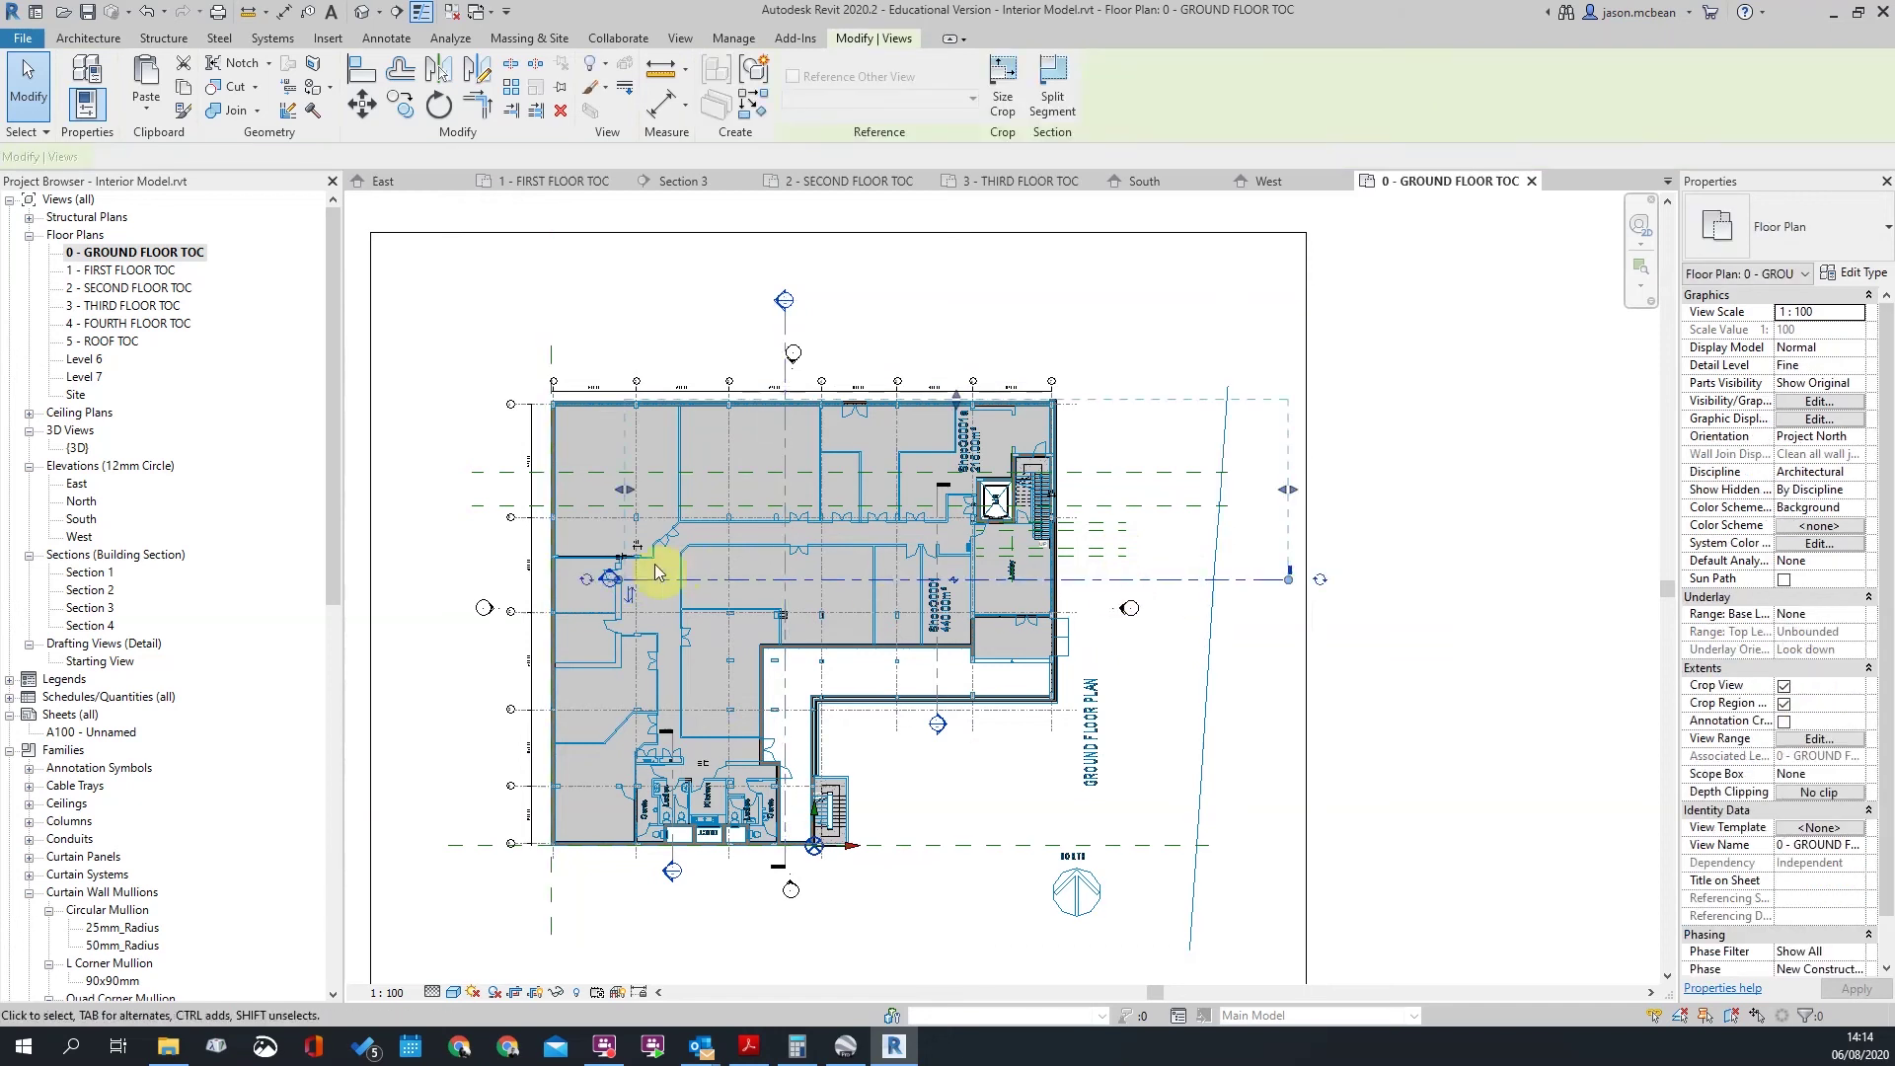
pyautogui.click(614, 580)
pyautogui.scroll(3, 620, 563)
pyautogui.doubleClick(620, 563)
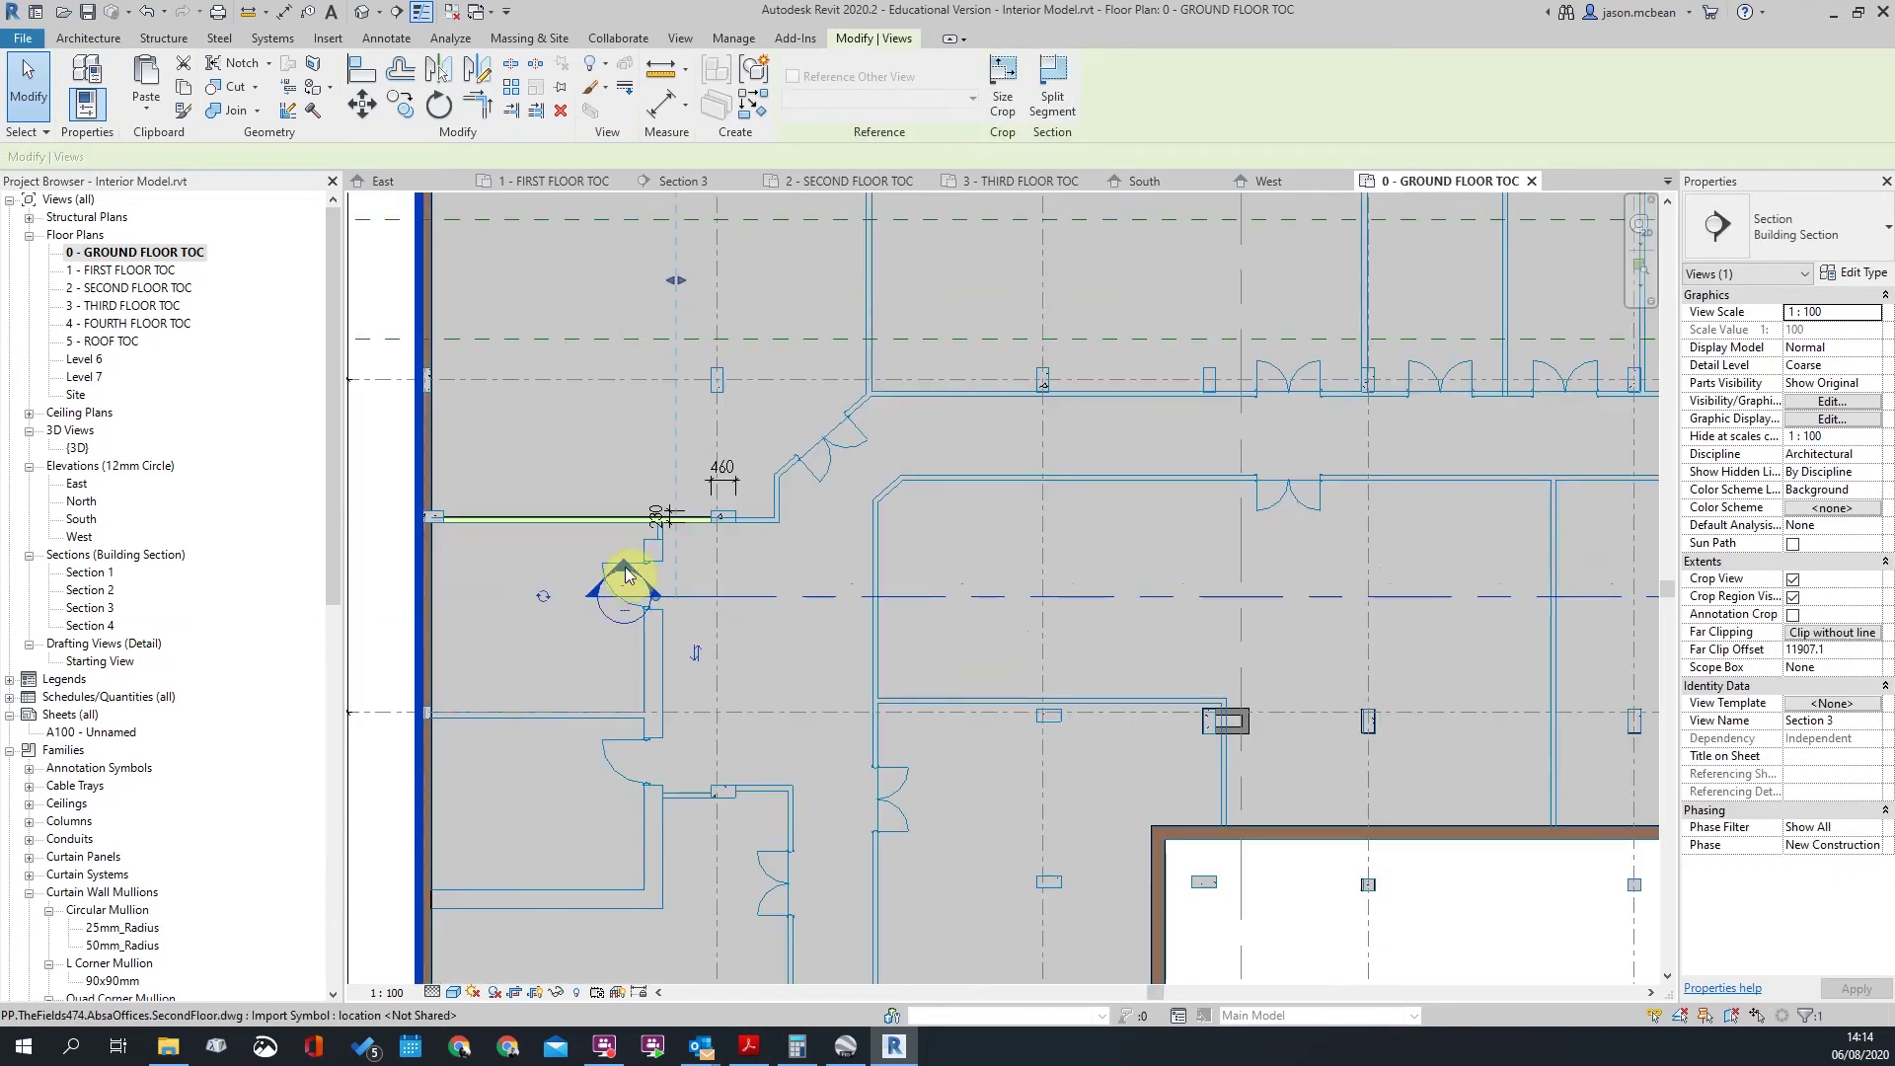
pyautogui.scroll(2, 949, 697)
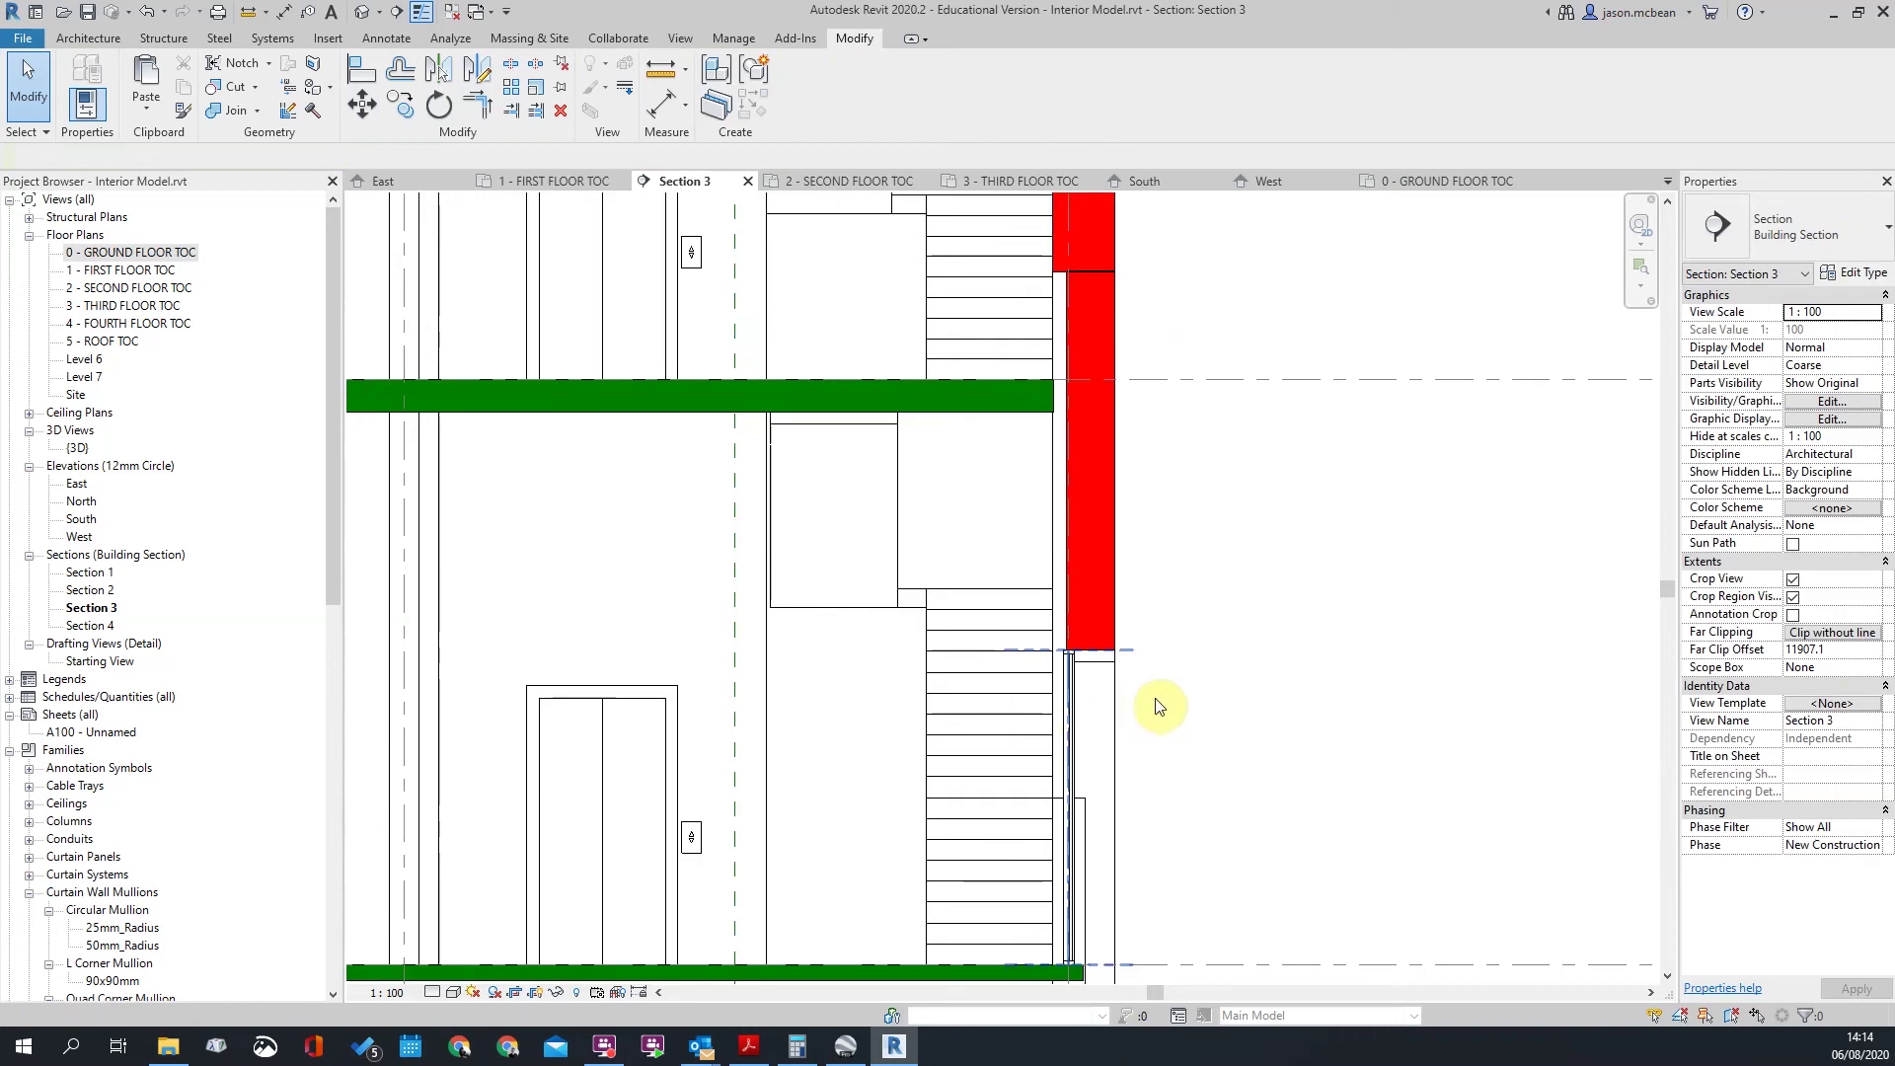
pyautogui.scroll(2, 1165, 710)
# Step: Try to shift the ground-floor curtain wall slightly outward beneath the cavity wall in the section view
pyautogui.click(901, 549)
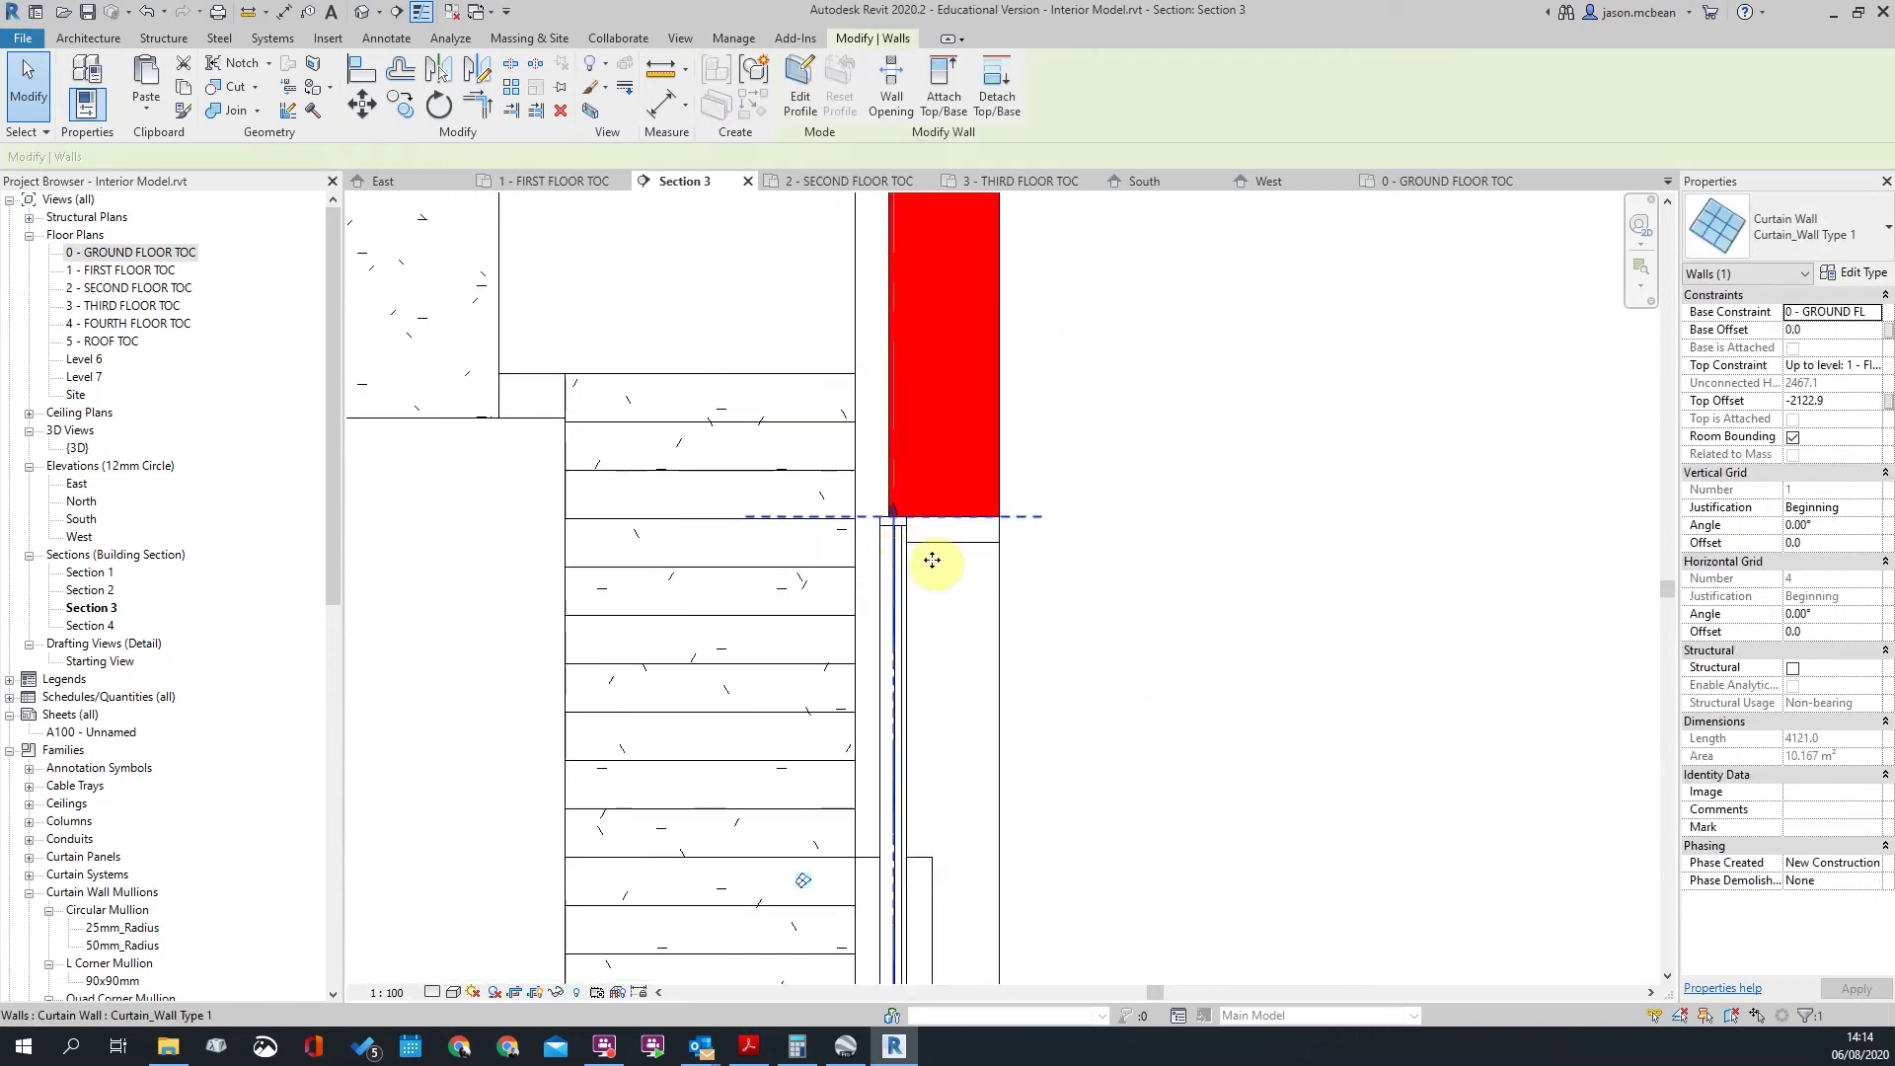
pyautogui.click(1220, 772)
pyautogui.moveTo(1225, 779); pyautogui.dragTo(1099, 517, button='middle')
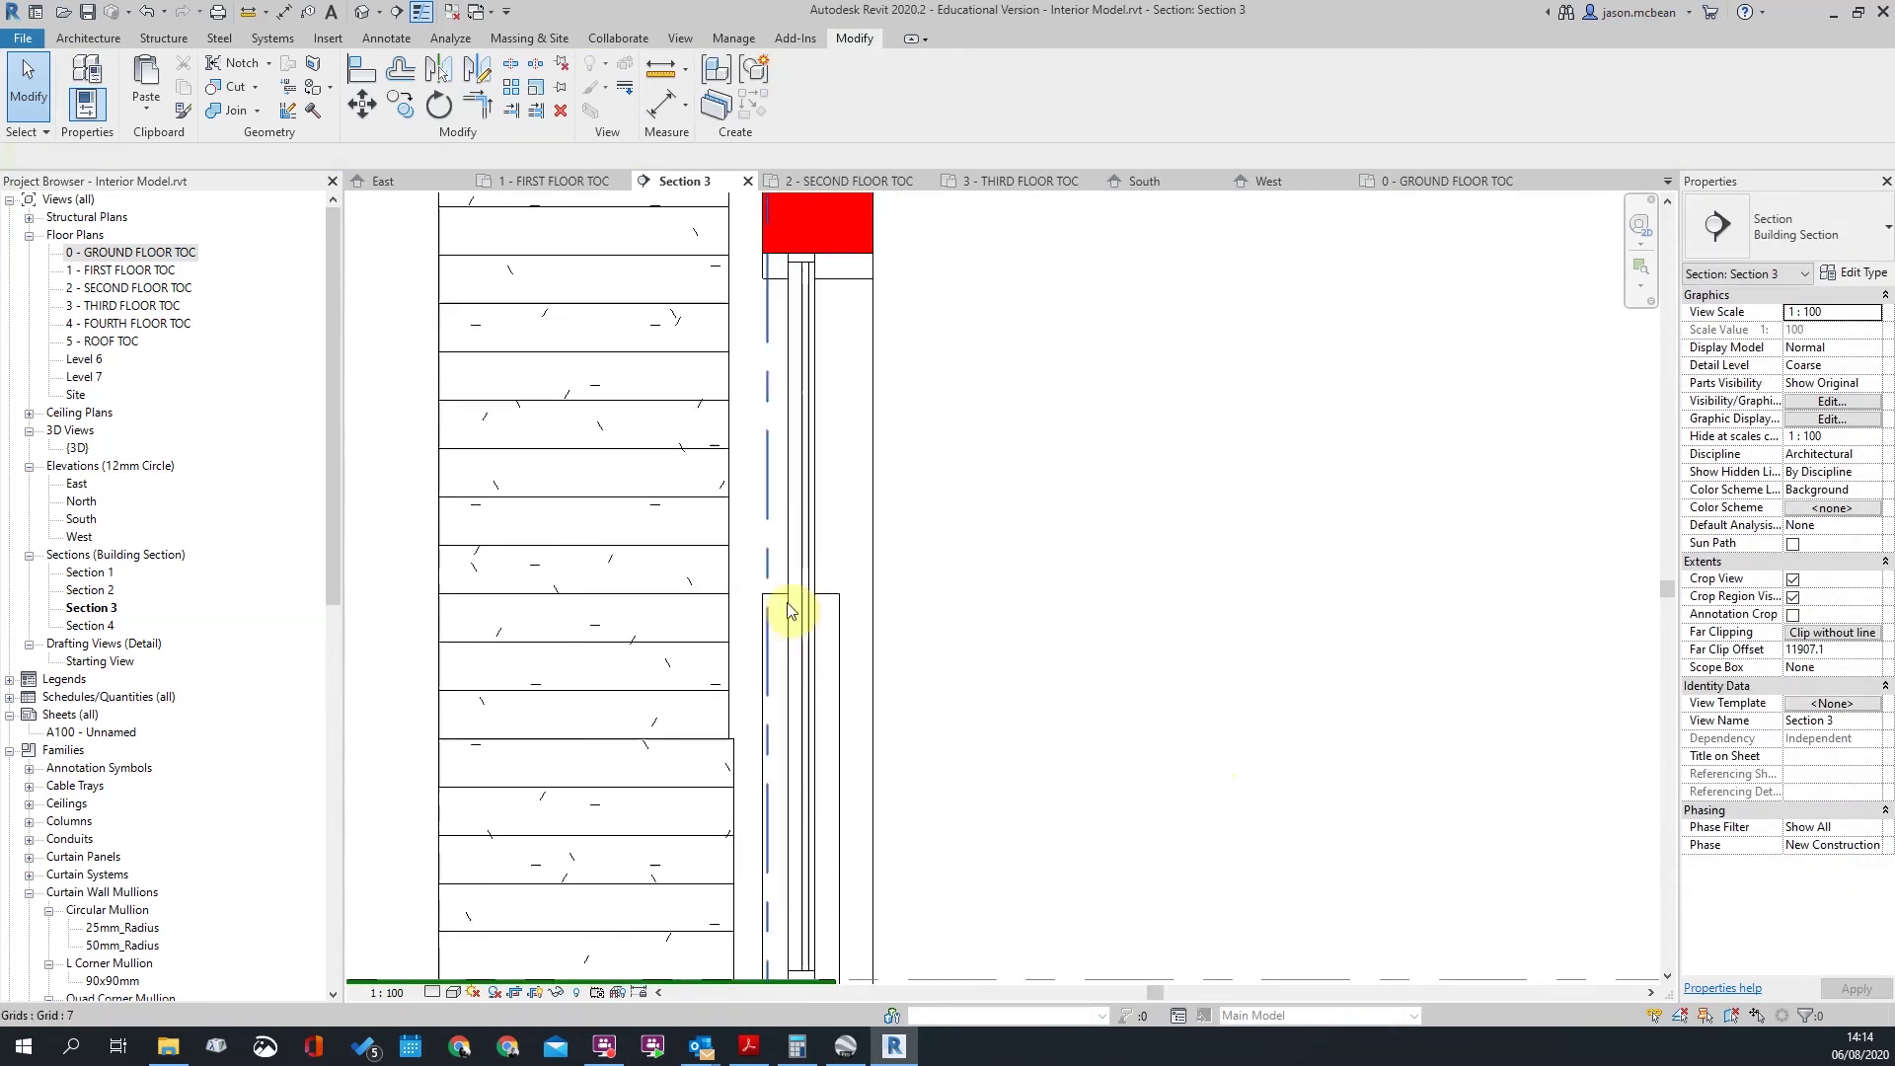
pyautogui.click(800, 601)
pyautogui.moveTo(758, 615); pyautogui.dragTo(829, 613)
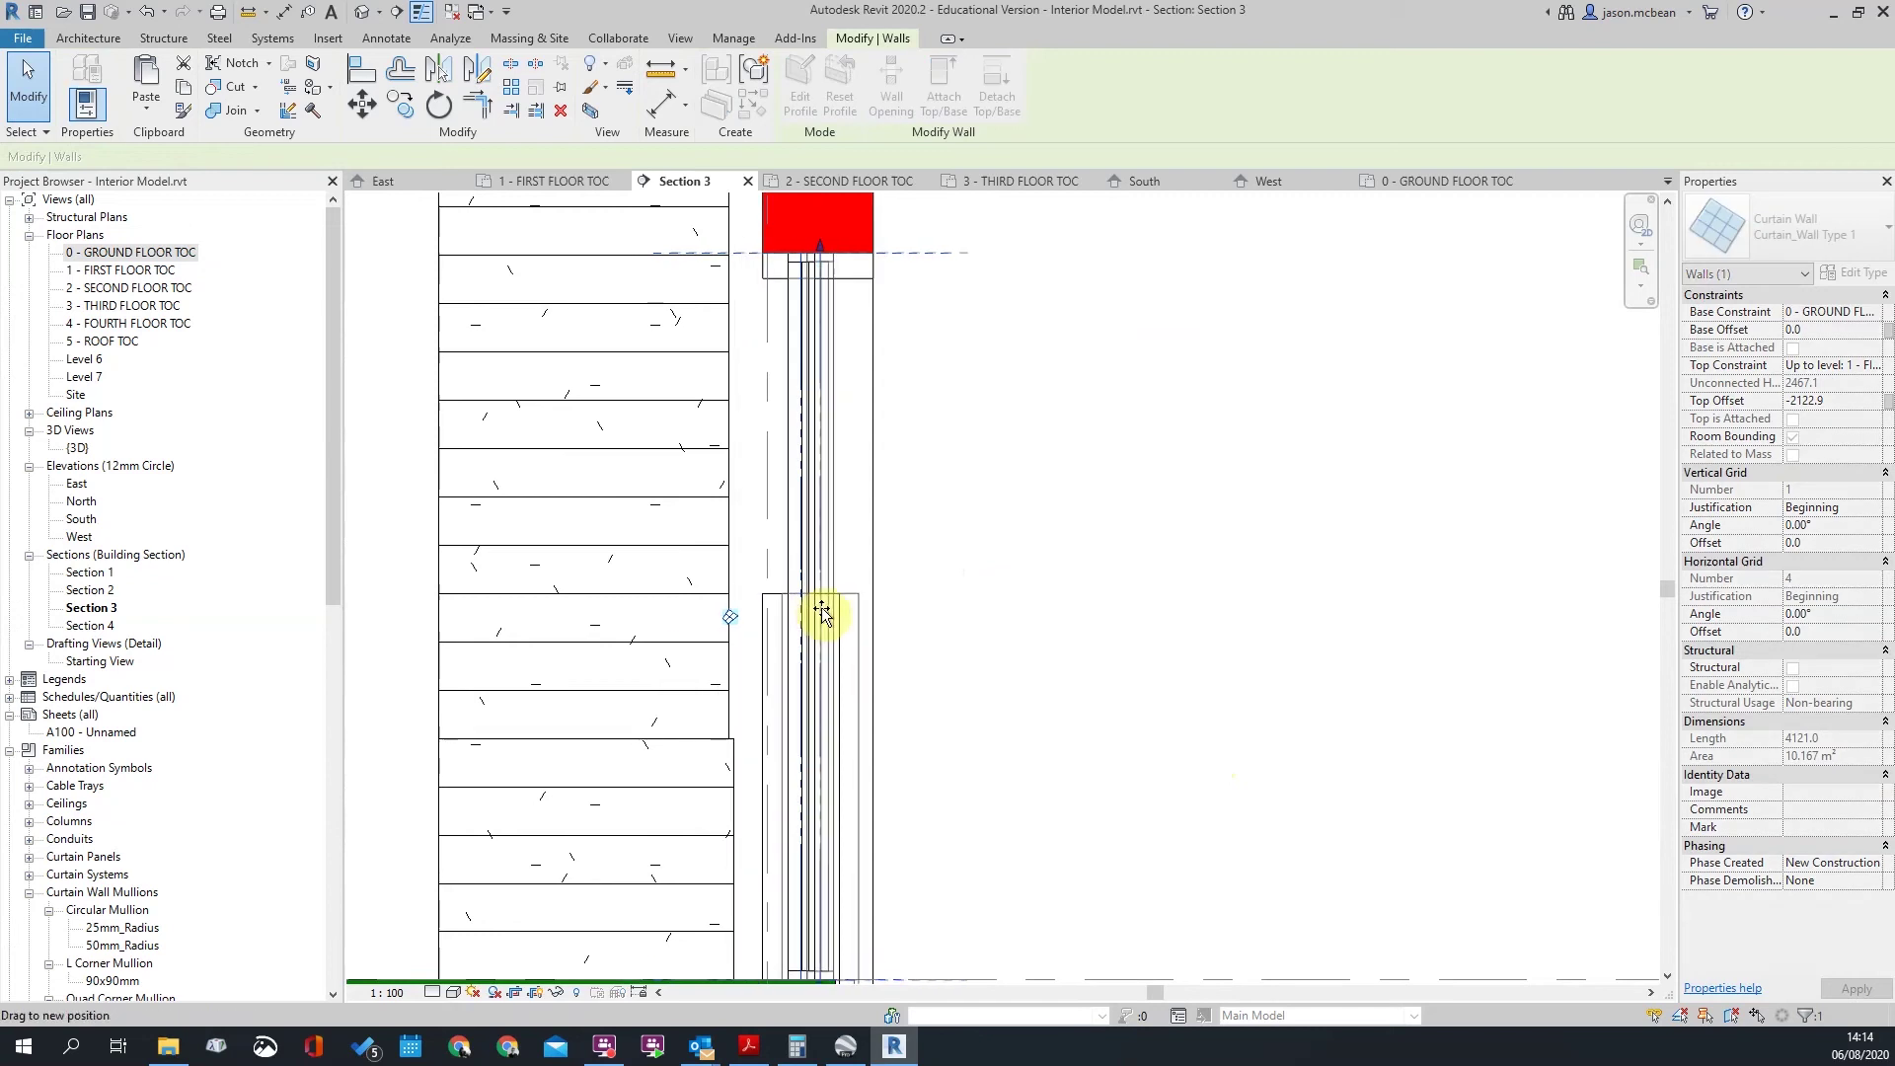
pyautogui.click(964, 635)
# Step: Align the inner face of the low masonry wall with the inner face of the 375 Ext Cavity PL wall above
pyautogui.press('a')
pyautogui.press('l')
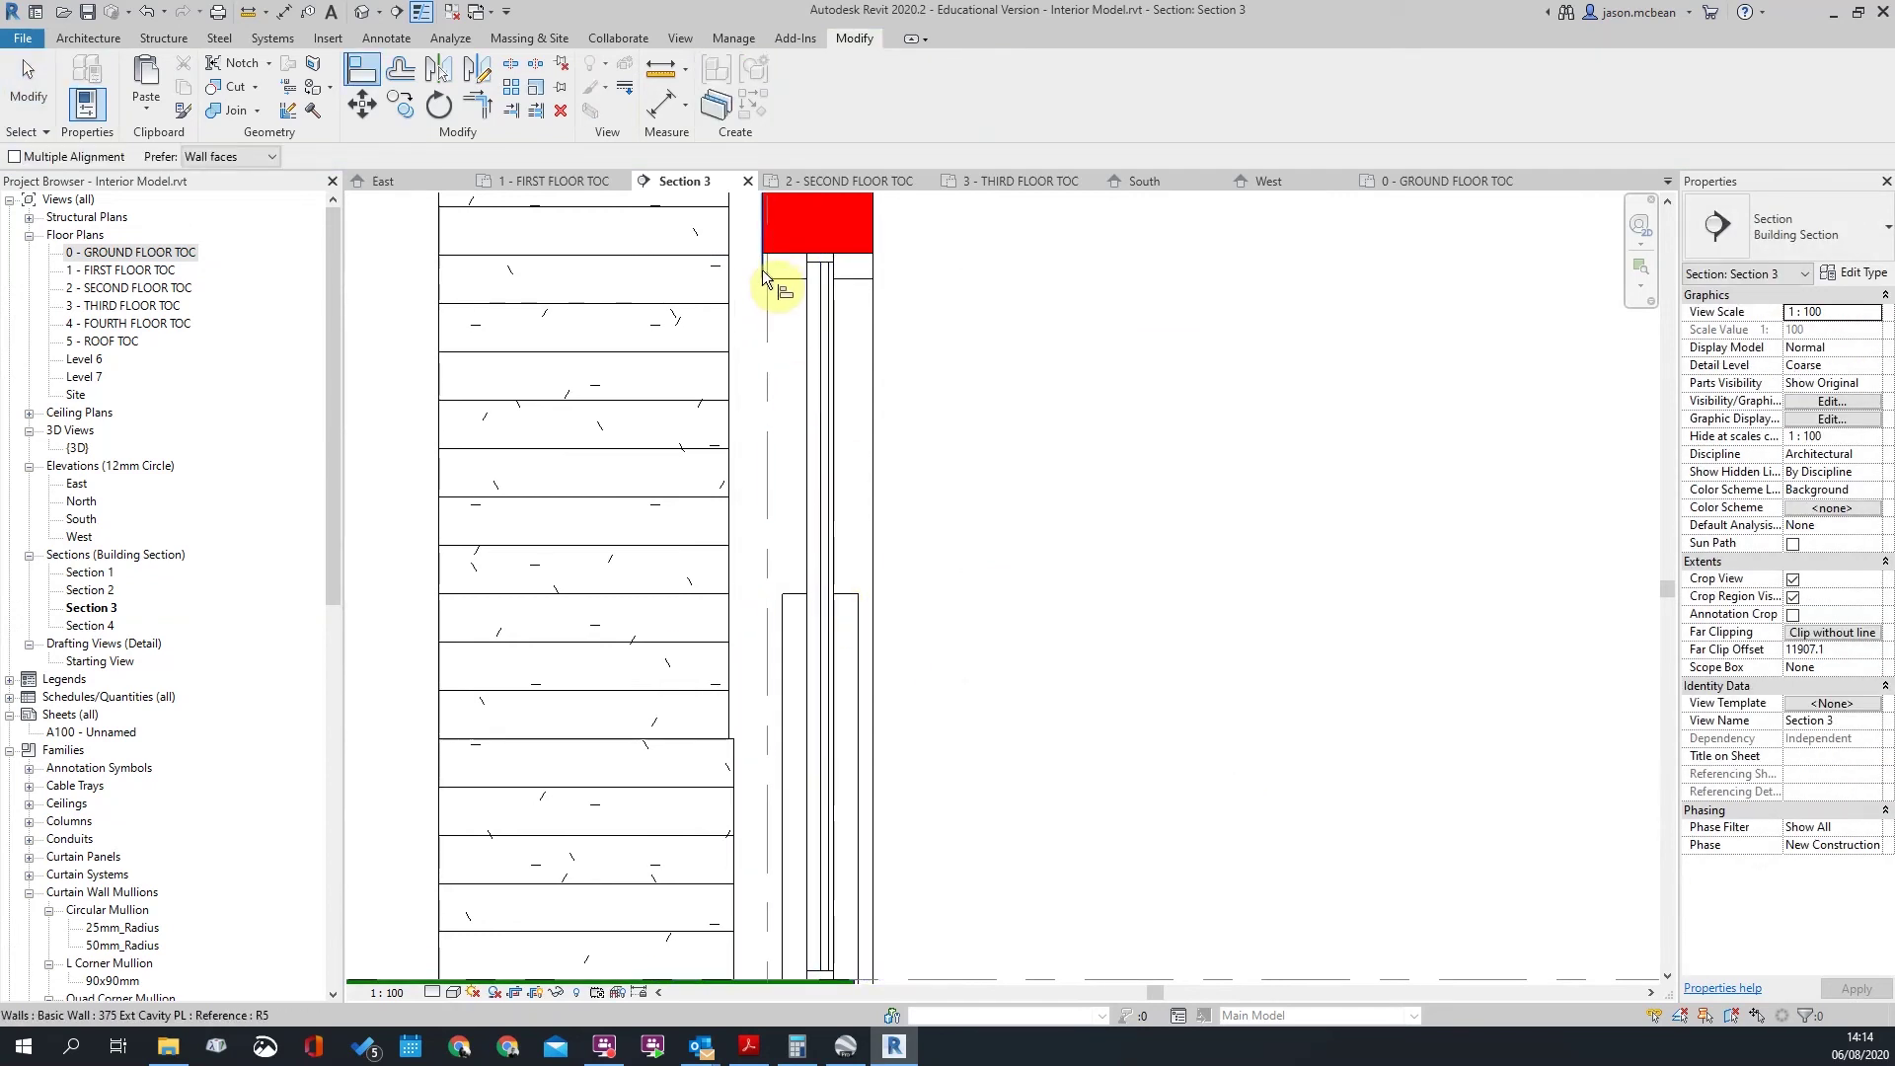
pyautogui.click(779, 645)
pyautogui.press('Escape')
pyautogui.press('Escape')
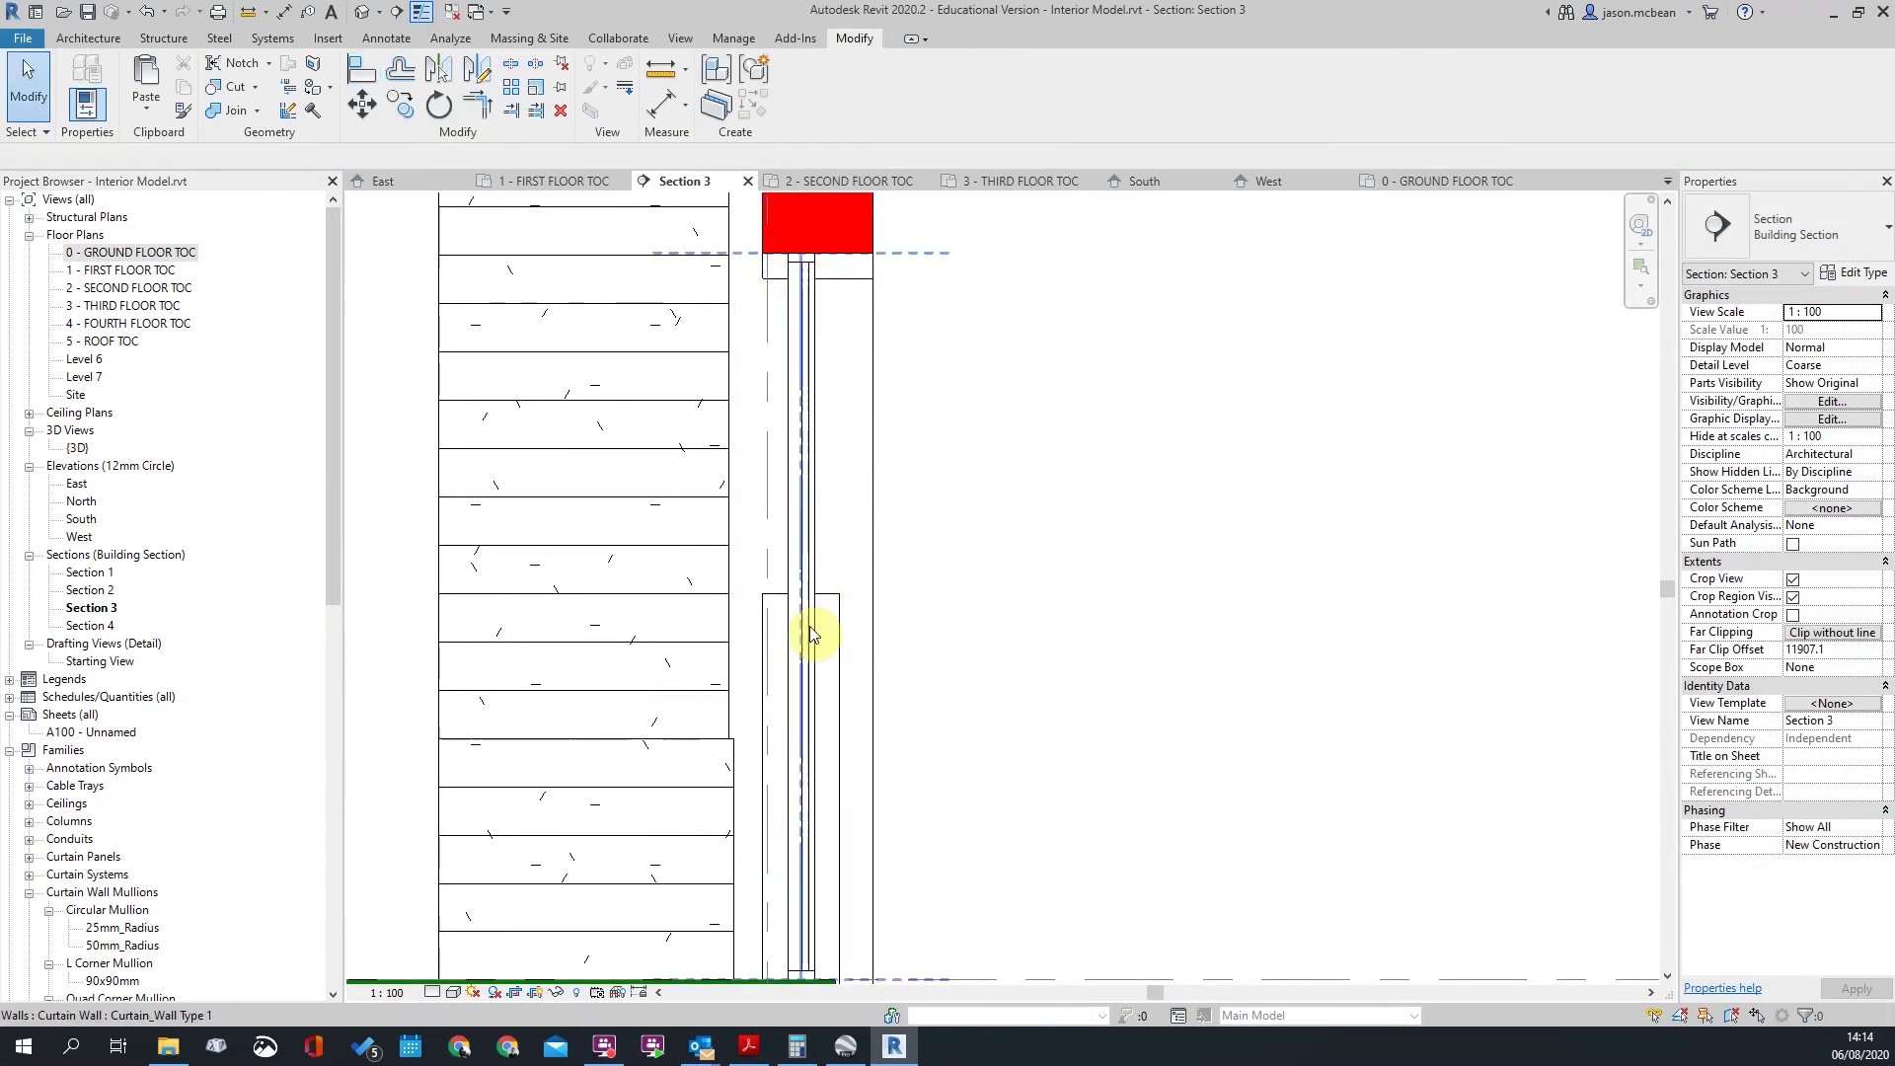
# Step: Raise the base of the ground-floor curtain wall above the low masonry wall, to a base offset of about 1561 mm
pyautogui.click(809, 635)
pyautogui.scroll(-2, 851, 466)
pyautogui.scroll(1, 821, 349)
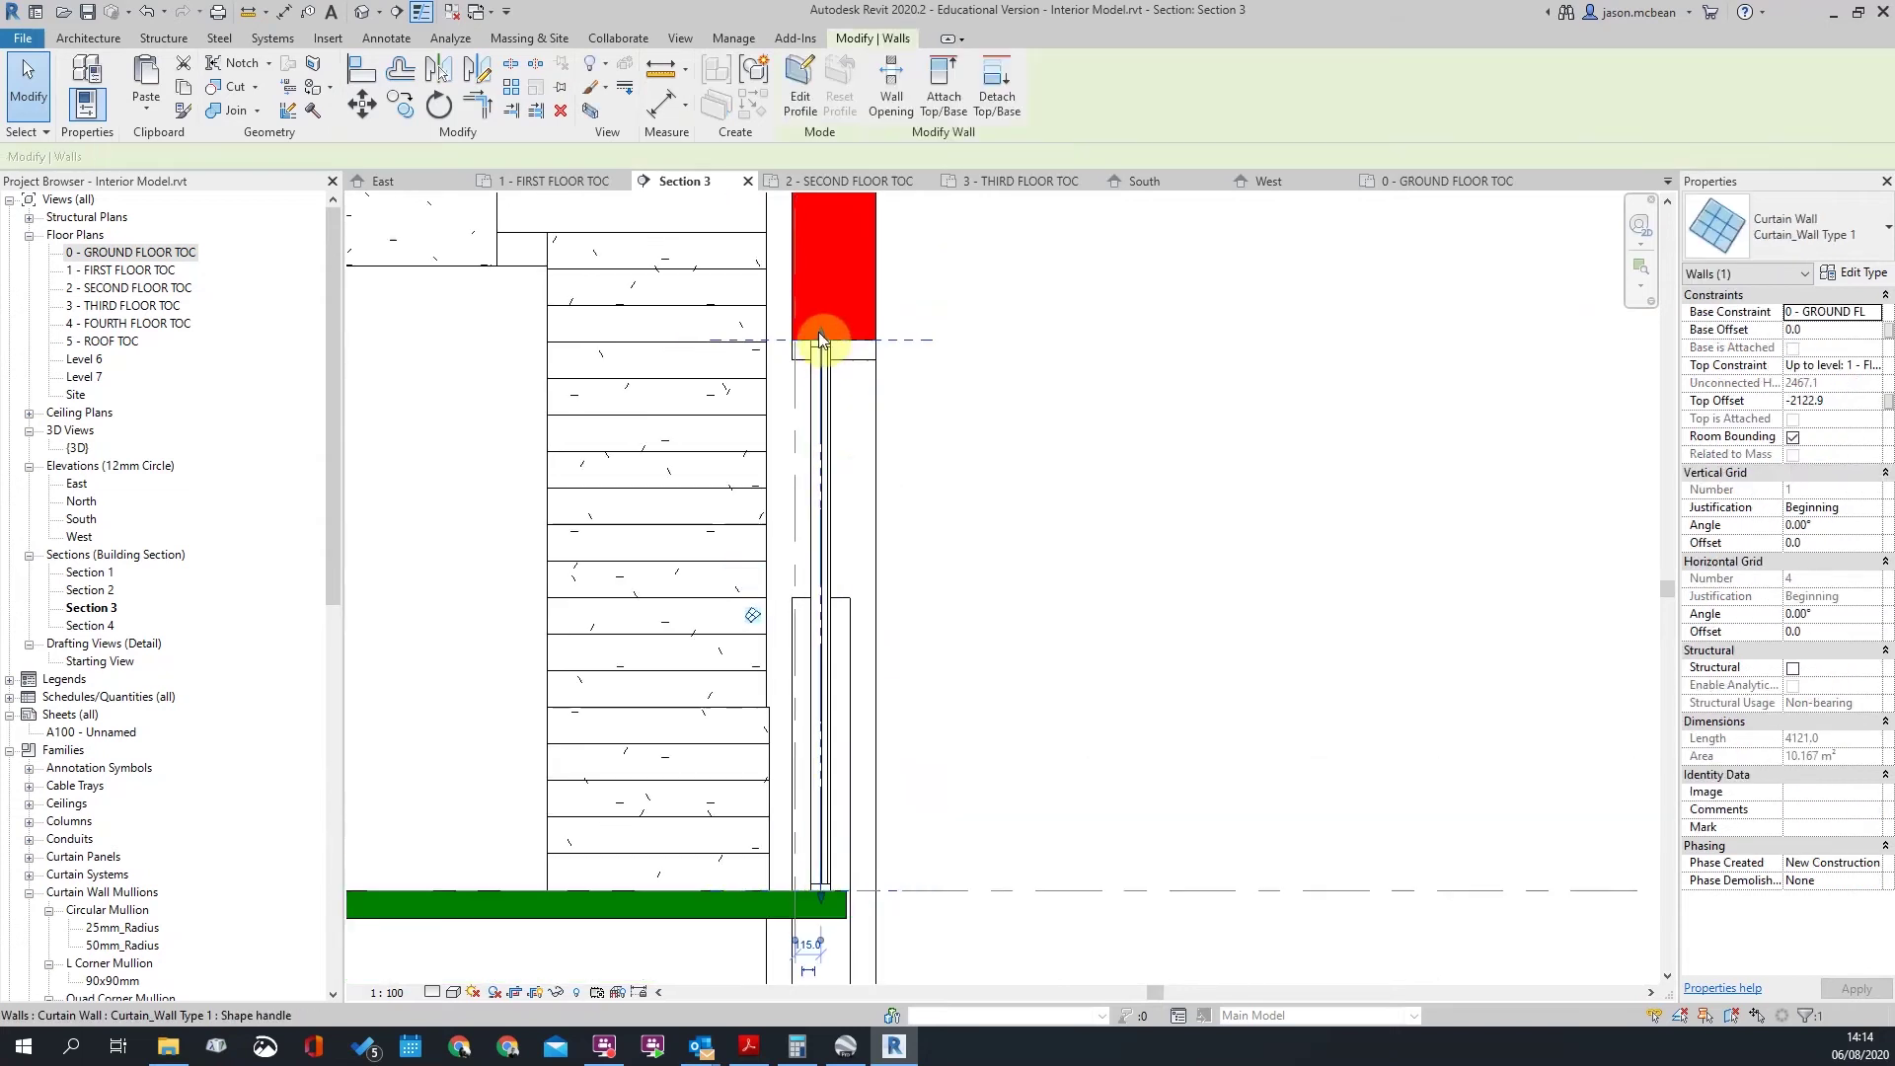
pyautogui.scroll(-1, 822, 361)
pyautogui.press('Escape')
pyautogui.click(822, 664)
pyautogui.moveTo(821, 720); pyautogui.dragTo(825, 484)
pyautogui.click(825, 537)
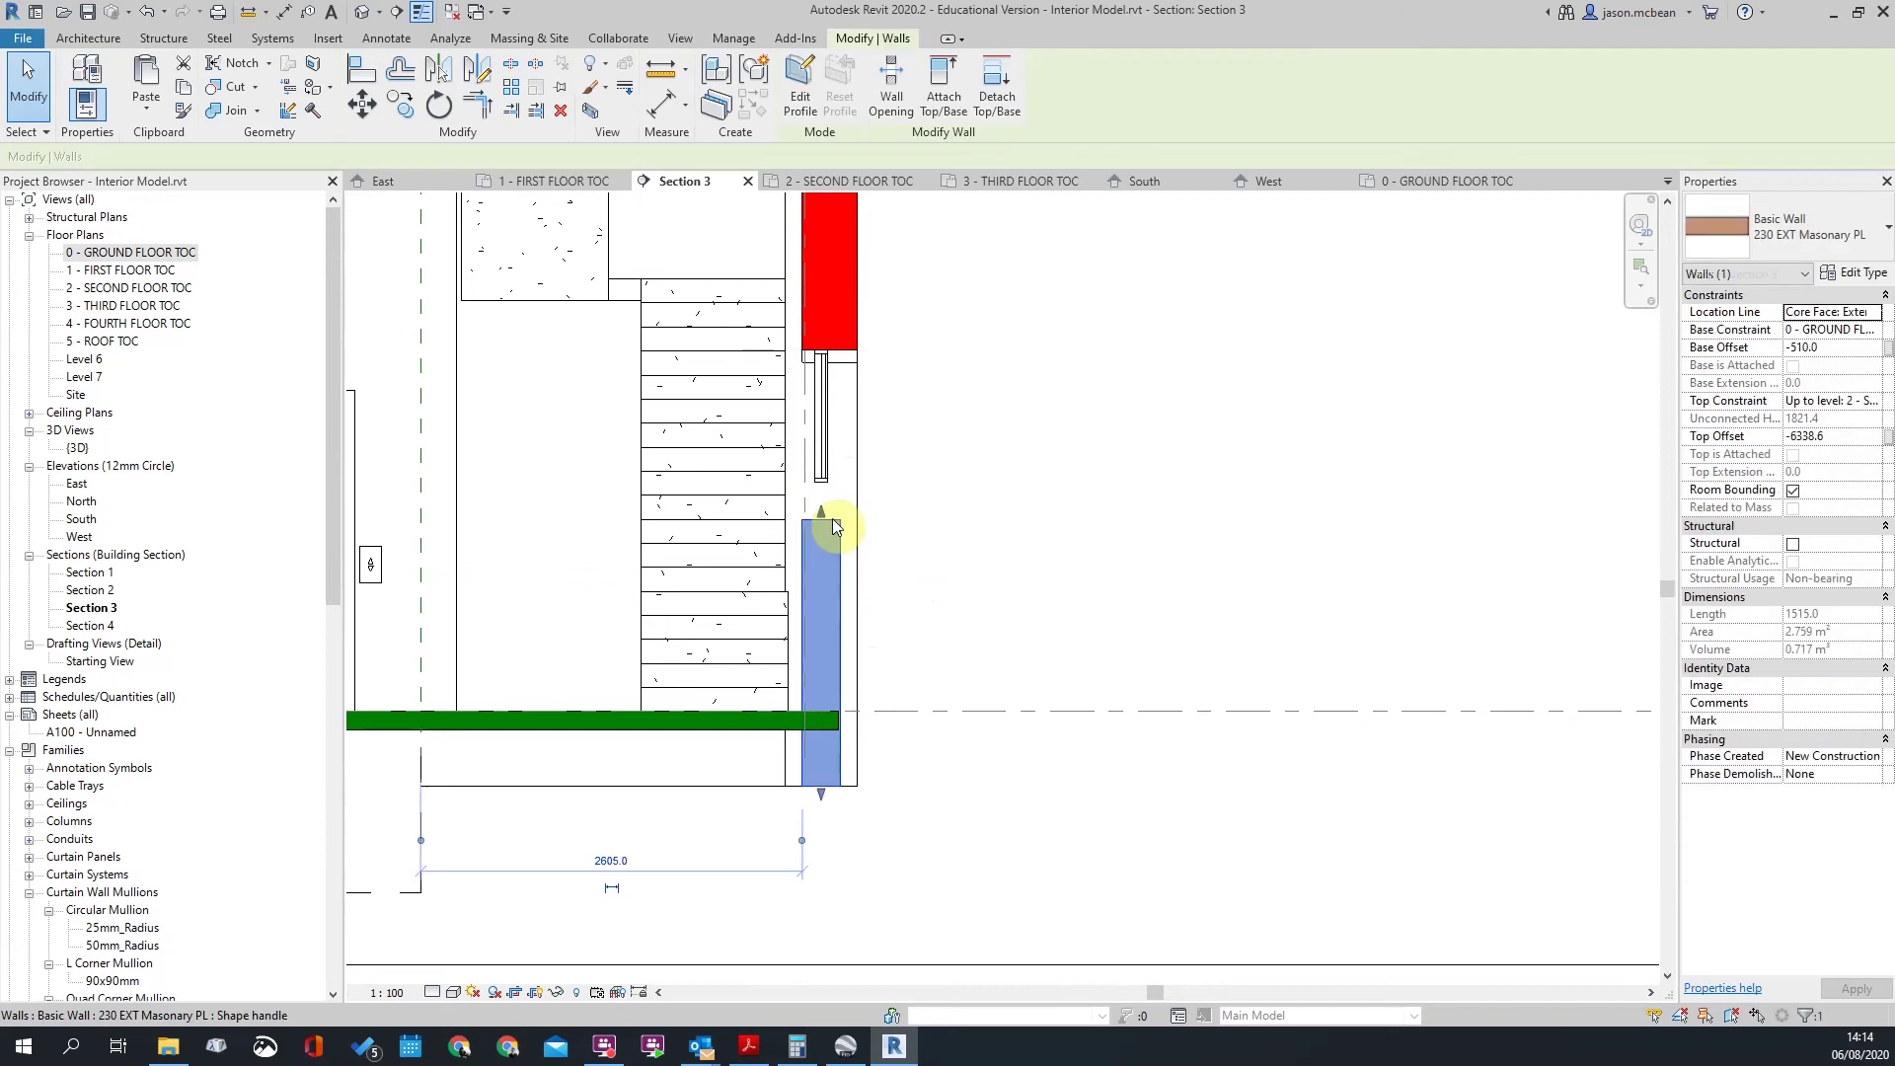
pyautogui.press('Escape')
pyautogui.click(827, 461)
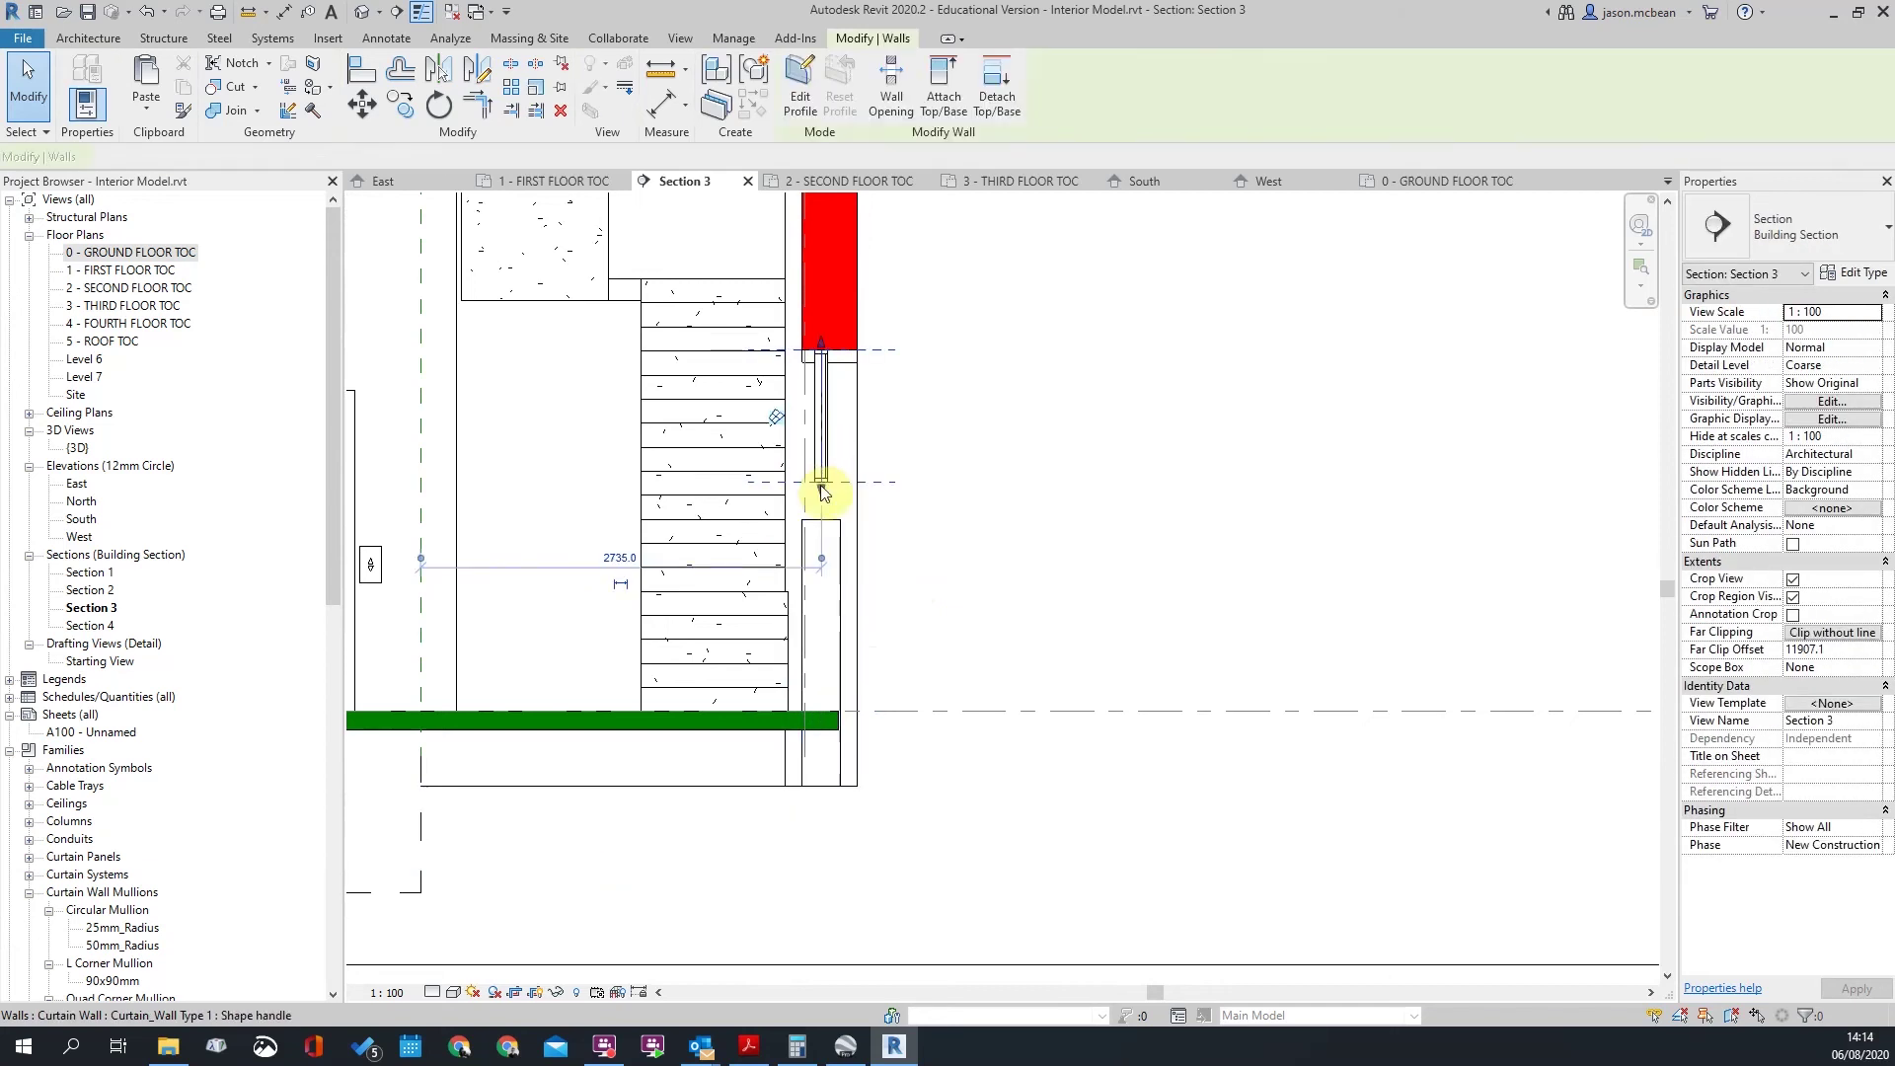
pyautogui.scroll(4, 828, 472)
pyautogui.scroll(-5, 833, 632)
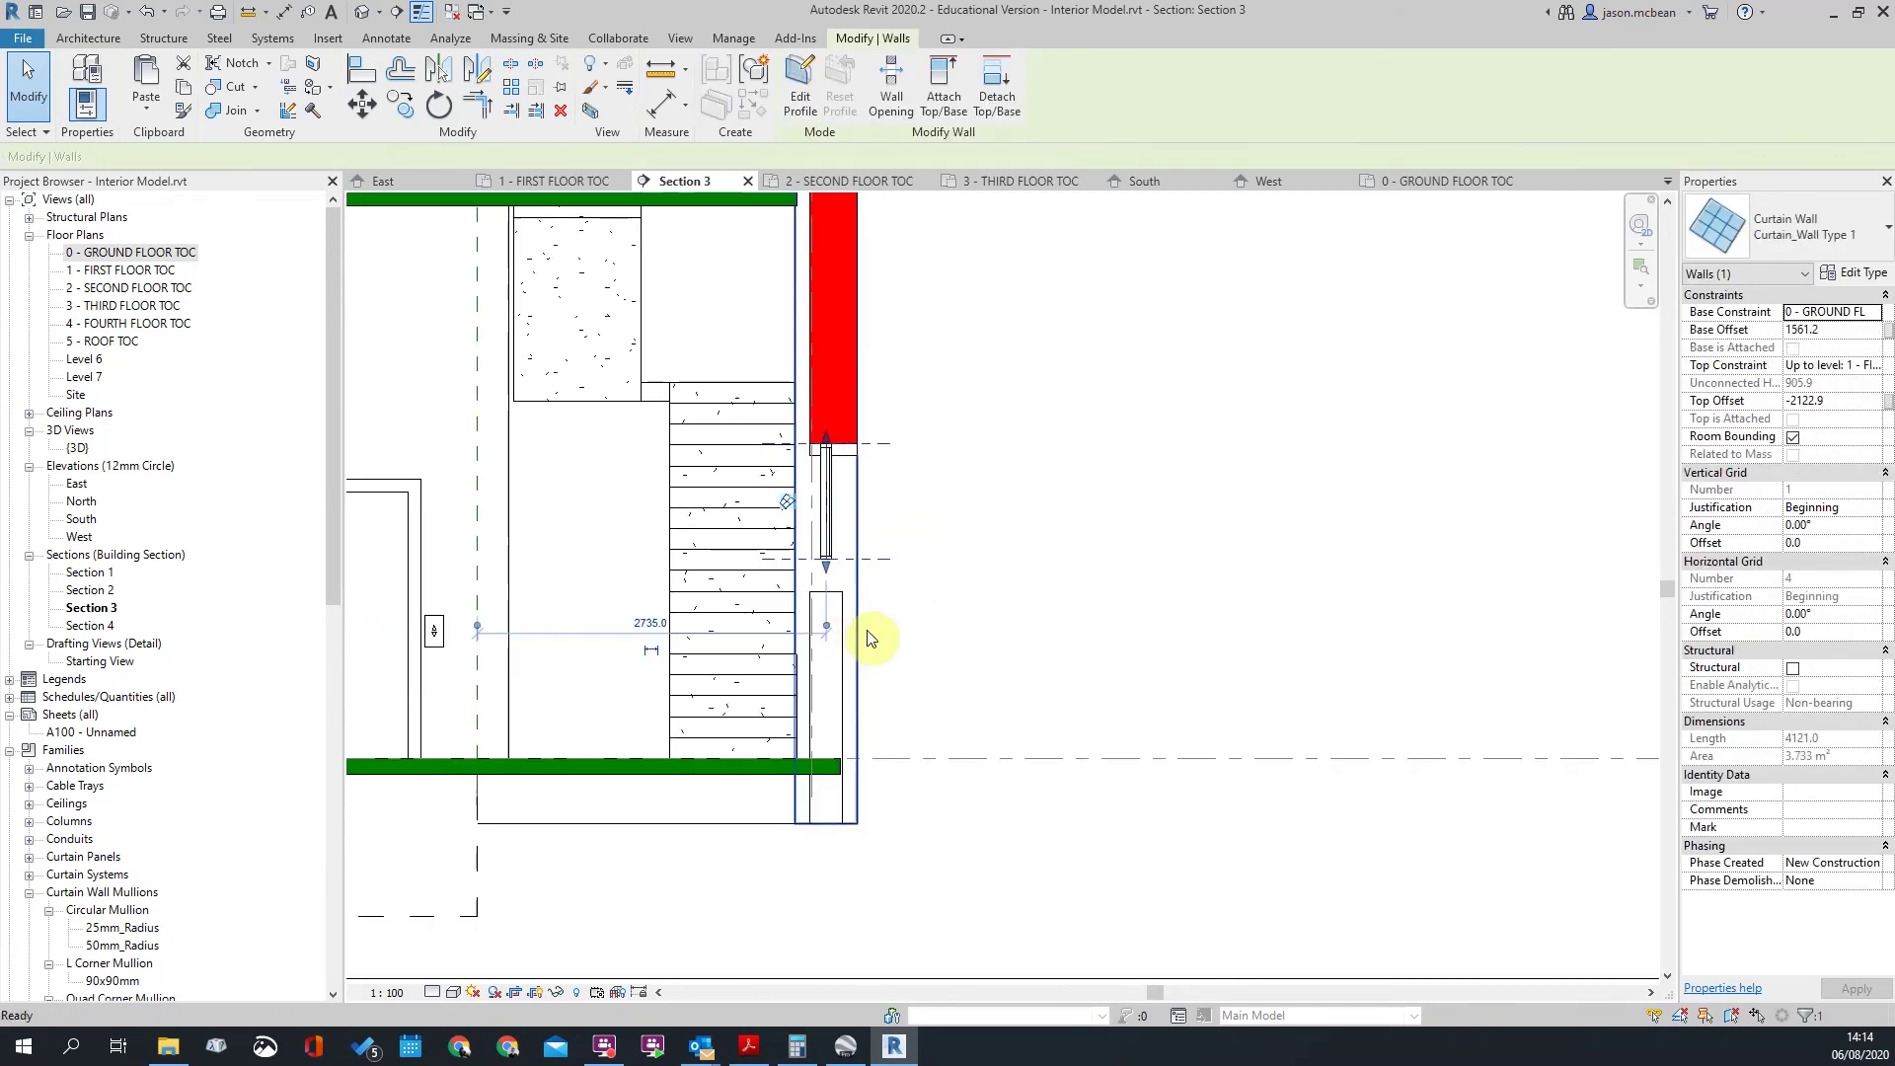
pyautogui.scroll(-2, 869, 636)
pyautogui.press('Escape')
# Step: Extend the base of the ground-floor curtain wall back down to the ground floor slab
pyautogui.scroll(3, 806, 637)
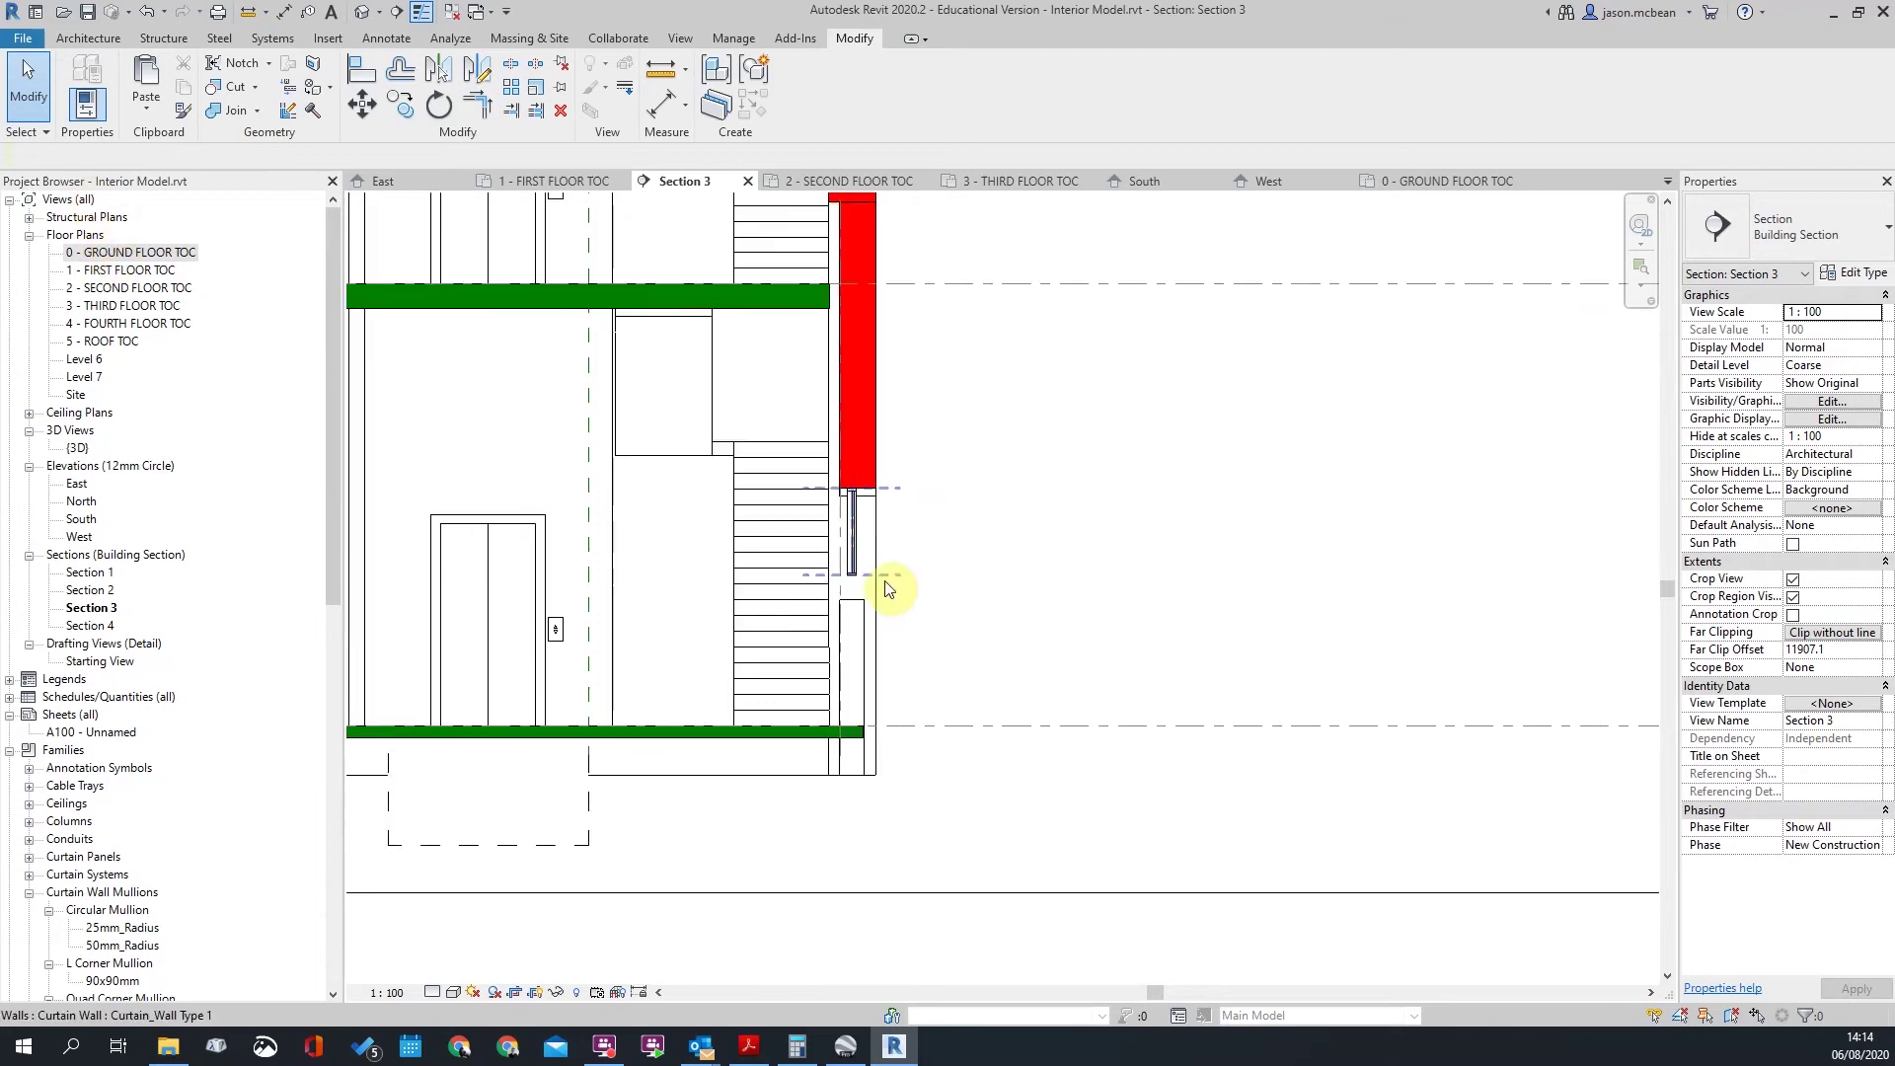
pyautogui.click(842, 583)
pyautogui.moveTo(833, 809); pyautogui.dragTo(832, 798)
pyautogui.click(974, 772)
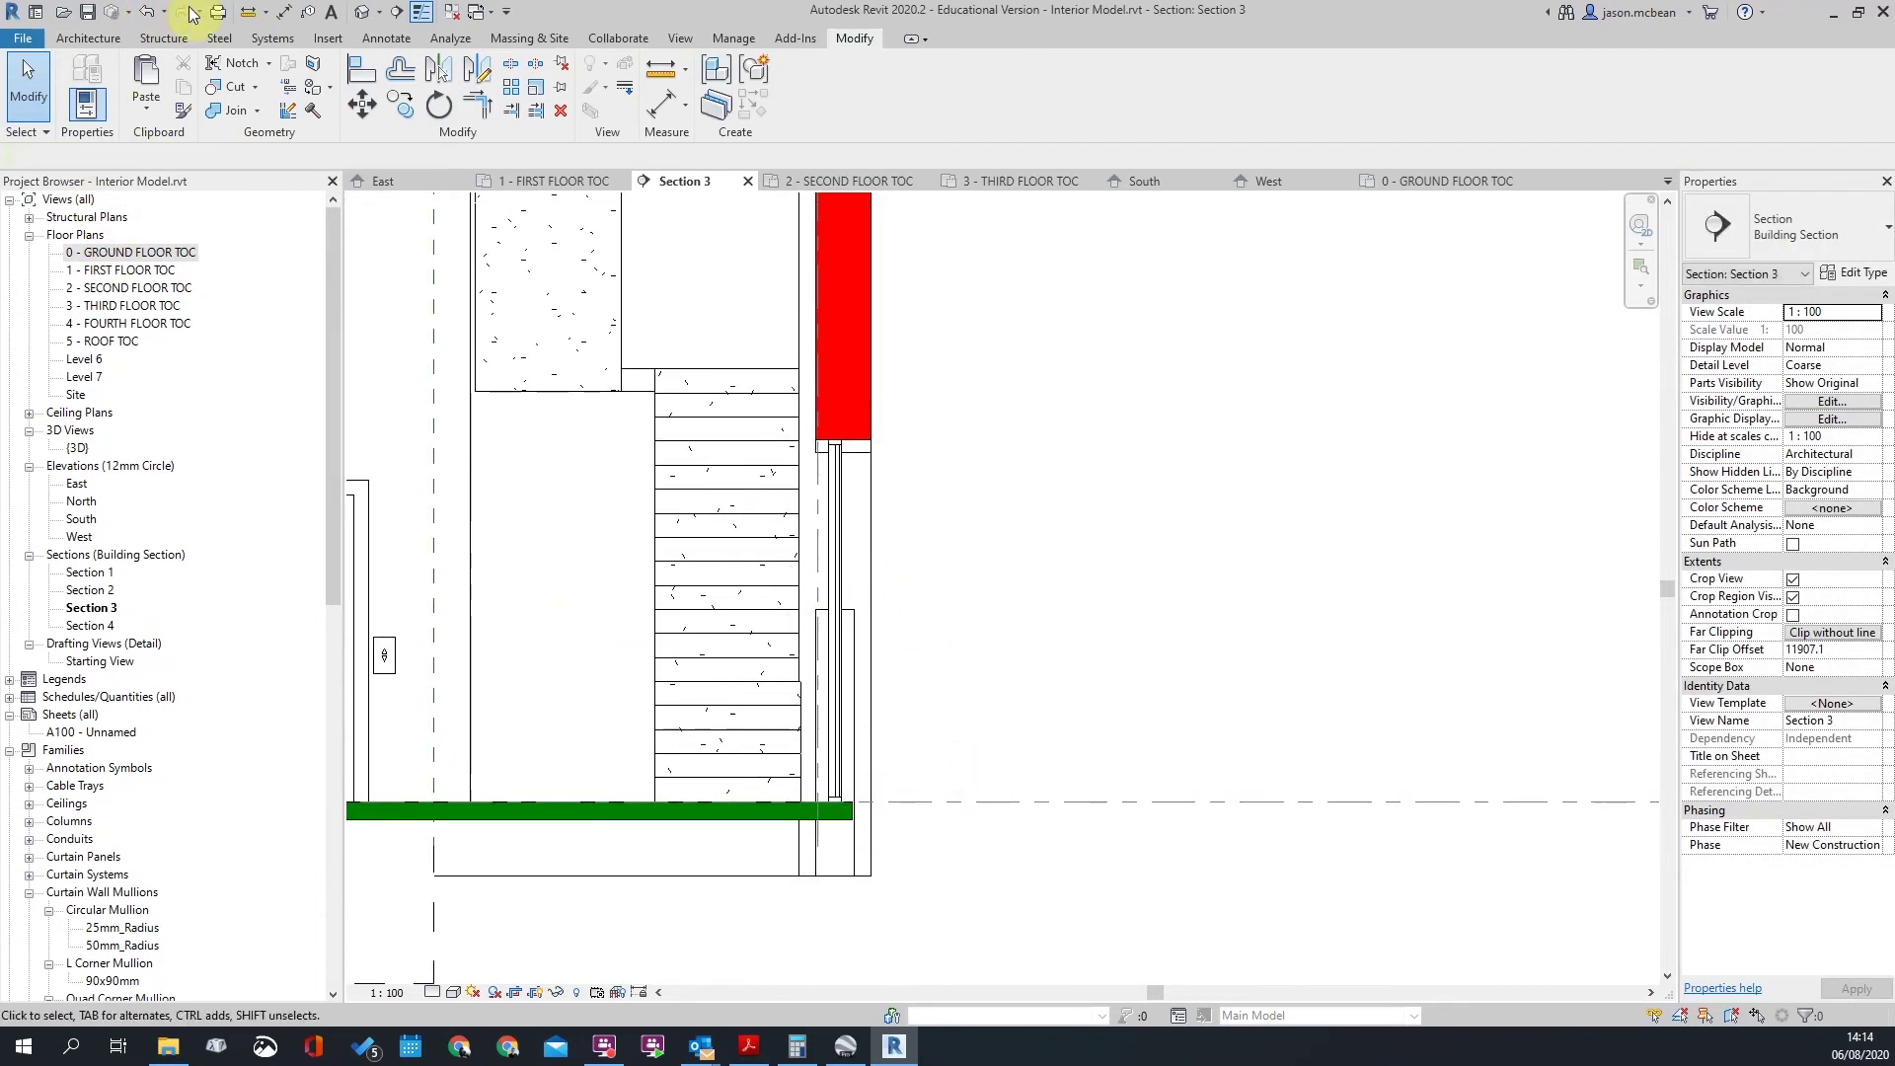
# Step: In the 3D view, raise the top of the 230 EXT Masonry PL wall beside the stair to the underside of the cavity wall
pyautogui.scroll(-2, 888, 728)
pyautogui.click(363, 13)
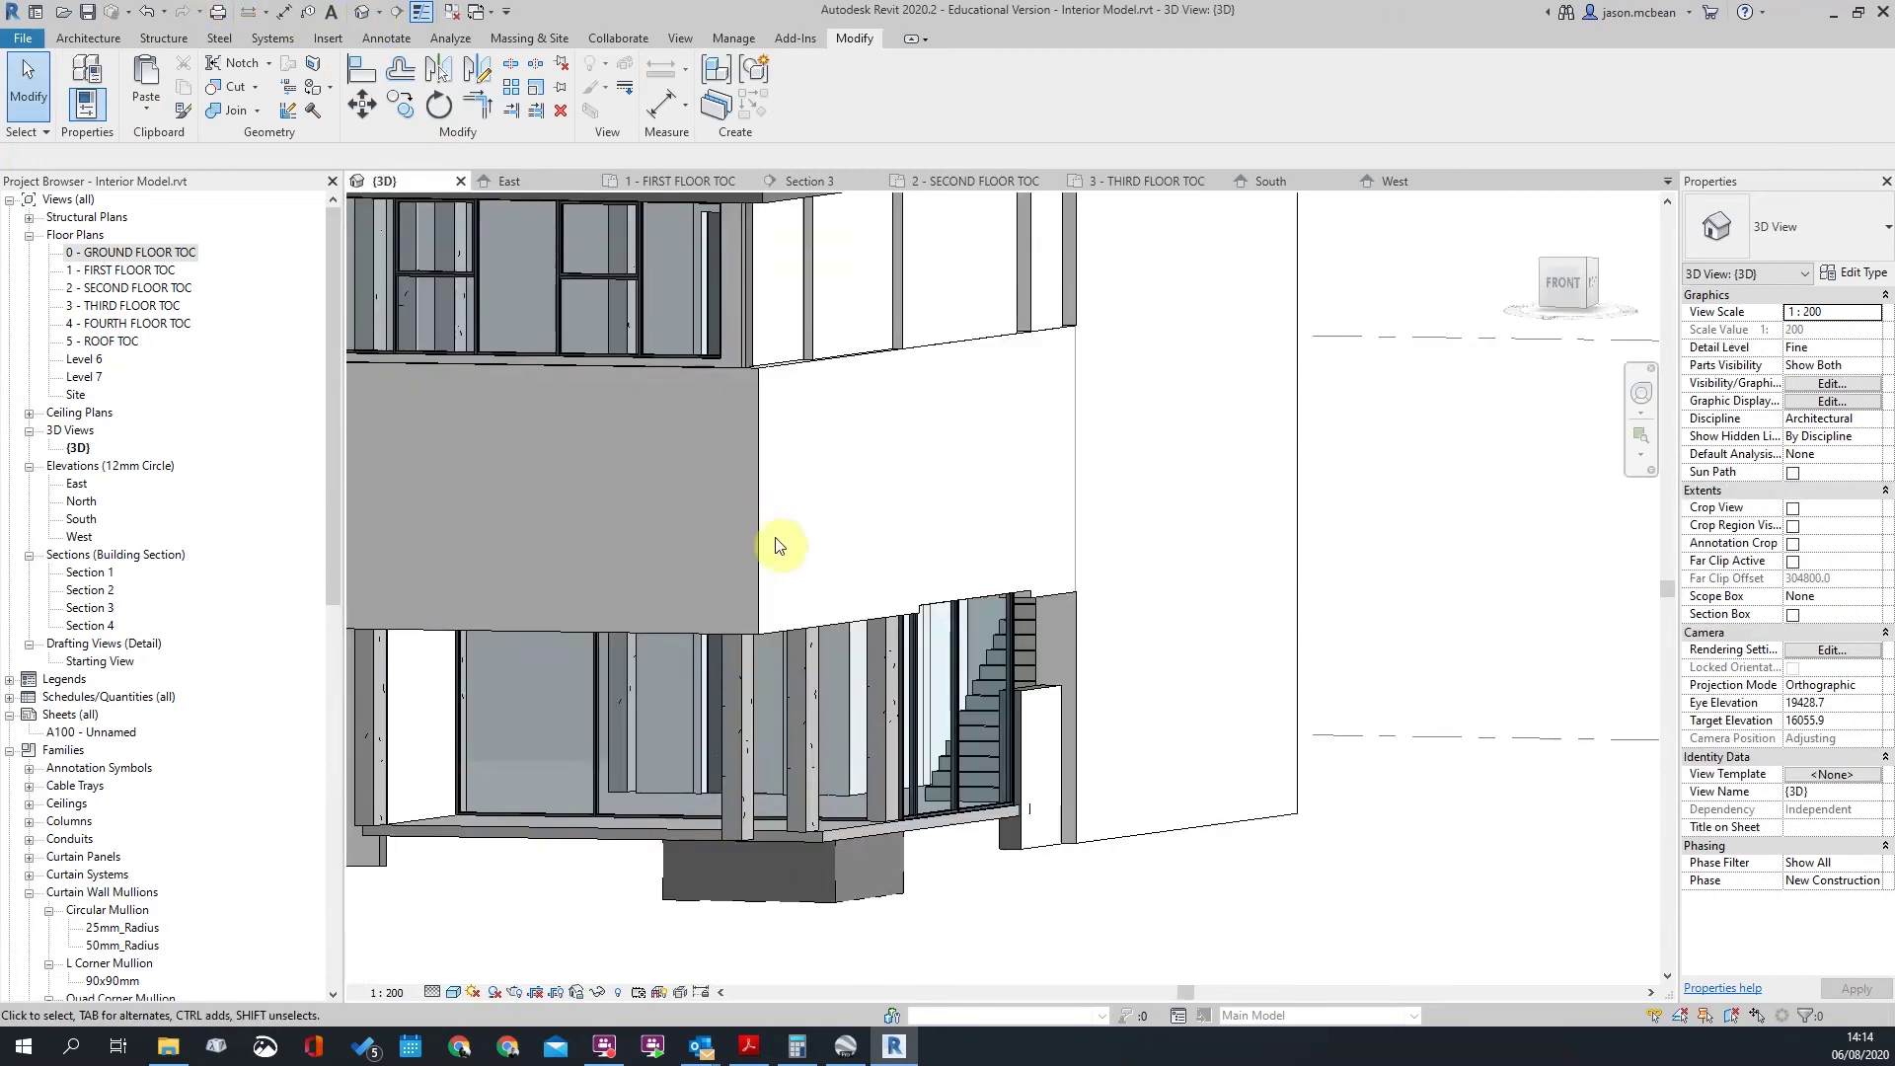
pyautogui.scroll(3, 1125, 828)
pyautogui.keyDown('shift'); pyautogui.moveTo(1124, 828); pyautogui.dragTo(1050, 564, button='middle'); pyautogui.keyUp('shift')
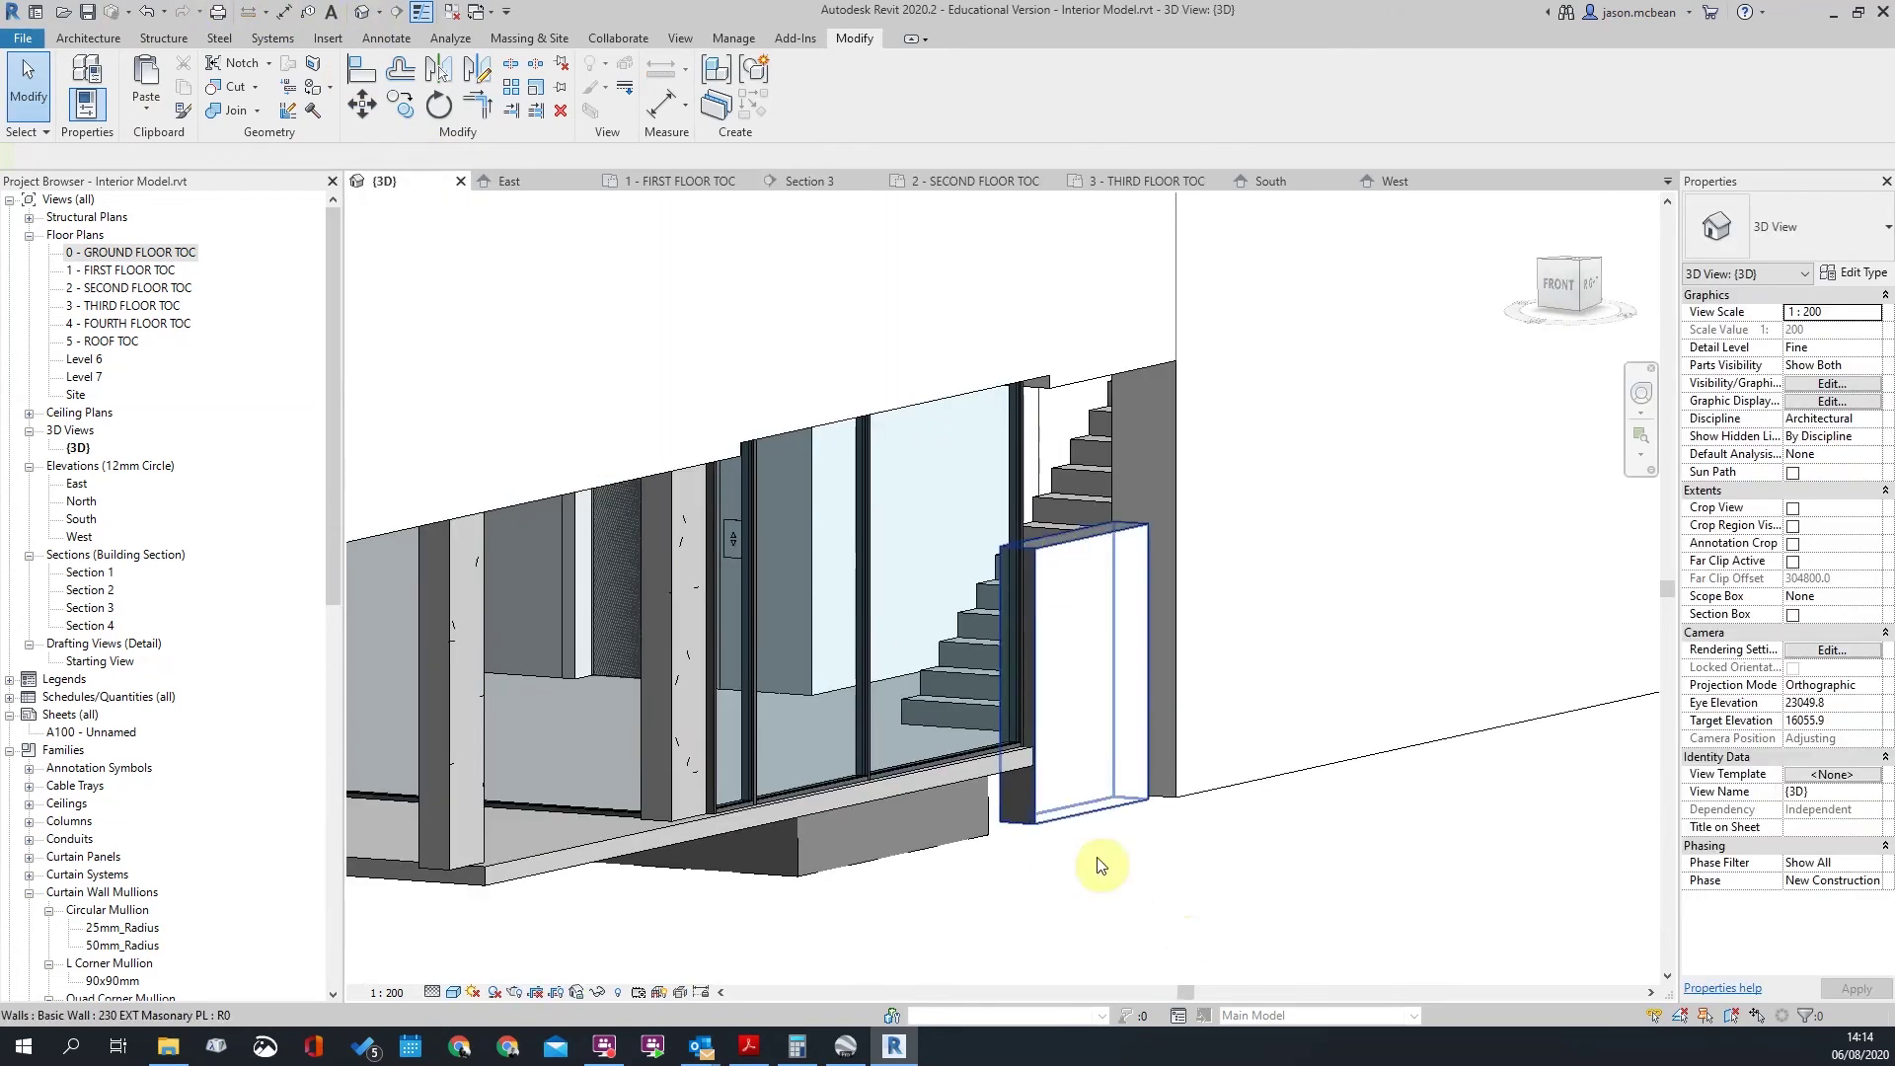
pyautogui.click(1075, 683)
pyautogui.keyDown('shift'); pyautogui.moveTo(1090, 829); pyautogui.dragTo(1100, 715, button='middle'); pyautogui.keyUp('shift')
pyautogui.scroll(2, 1101, 548)
pyautogui.moveTo(1064, 535); pyautogui.dragTo(1111, 330)
pyautogui.press('Escape')
pyautogui.keyDown('shift'); pyautogui.moveTo(1201, 593); pyautogui.dragTo(1188, 755, button='middle'); pyautogui.keyUp('shift')
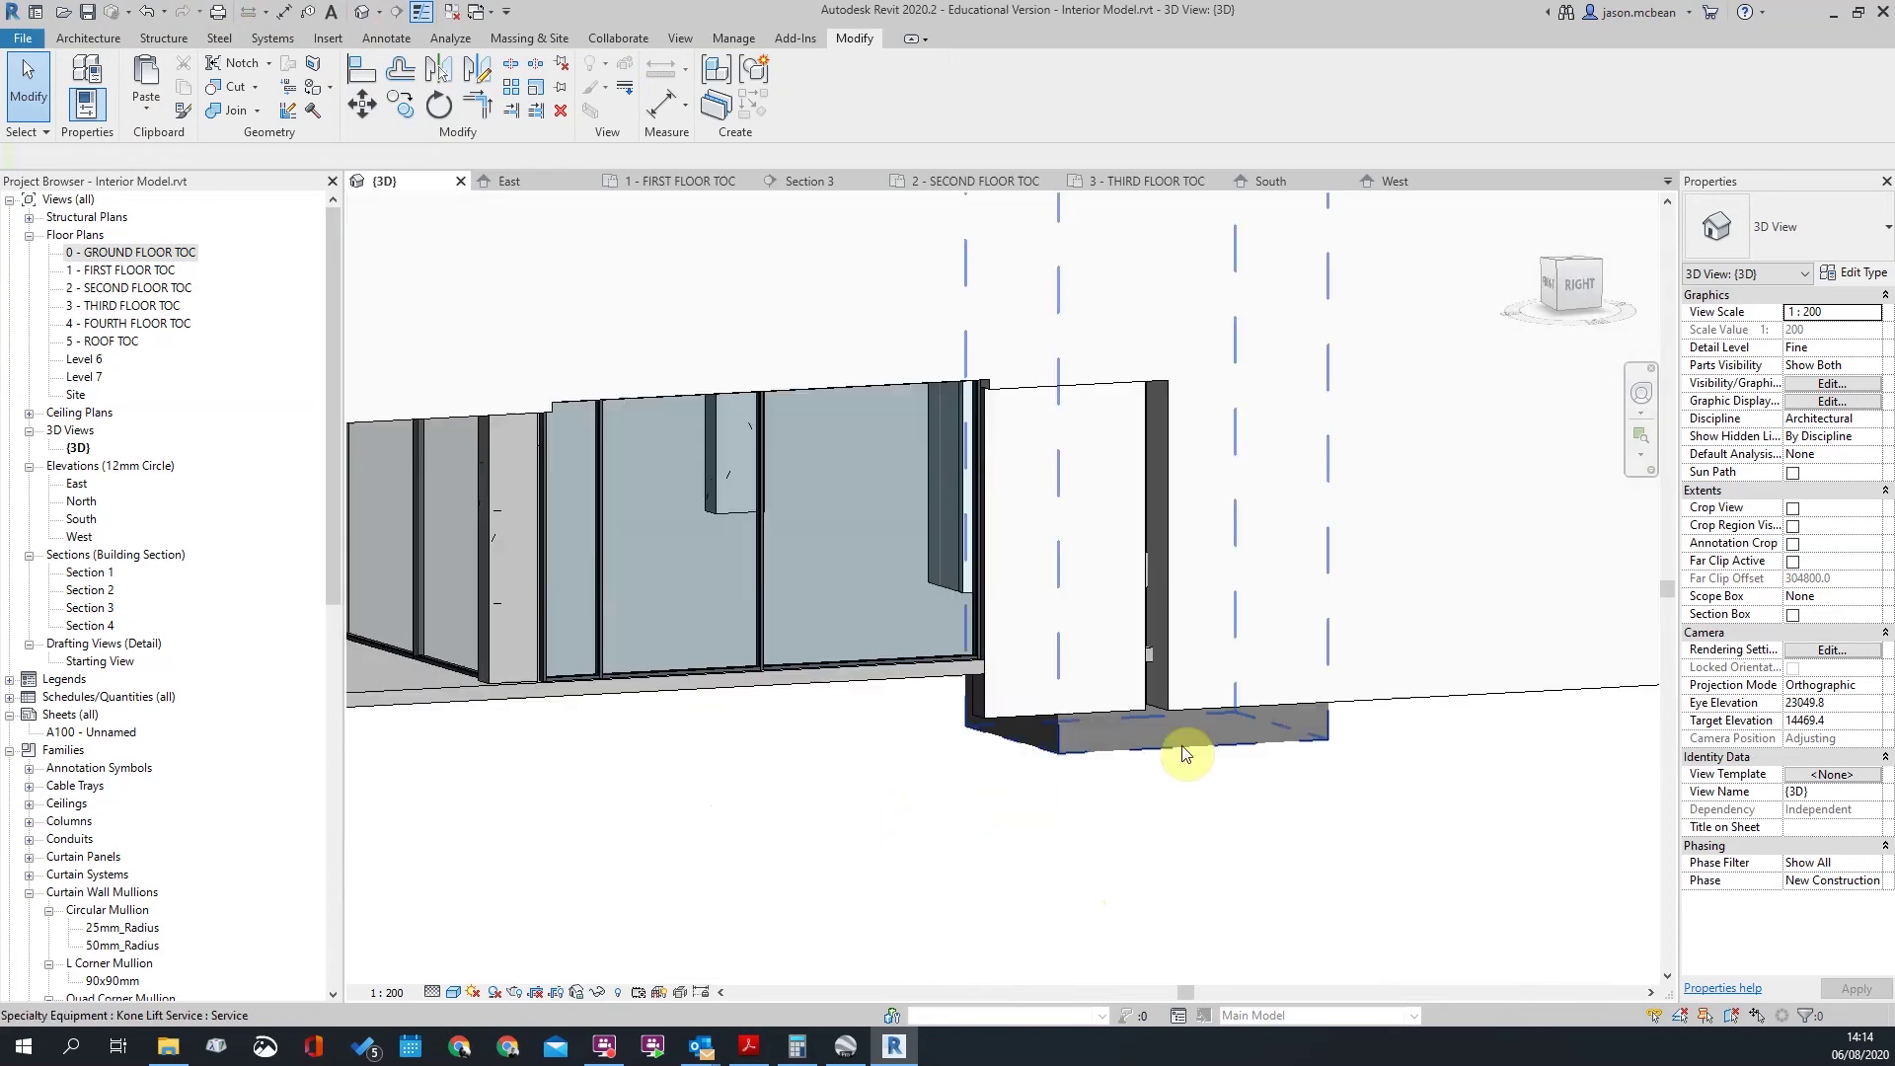
pyautogui.scroll(3, 1157, 708)
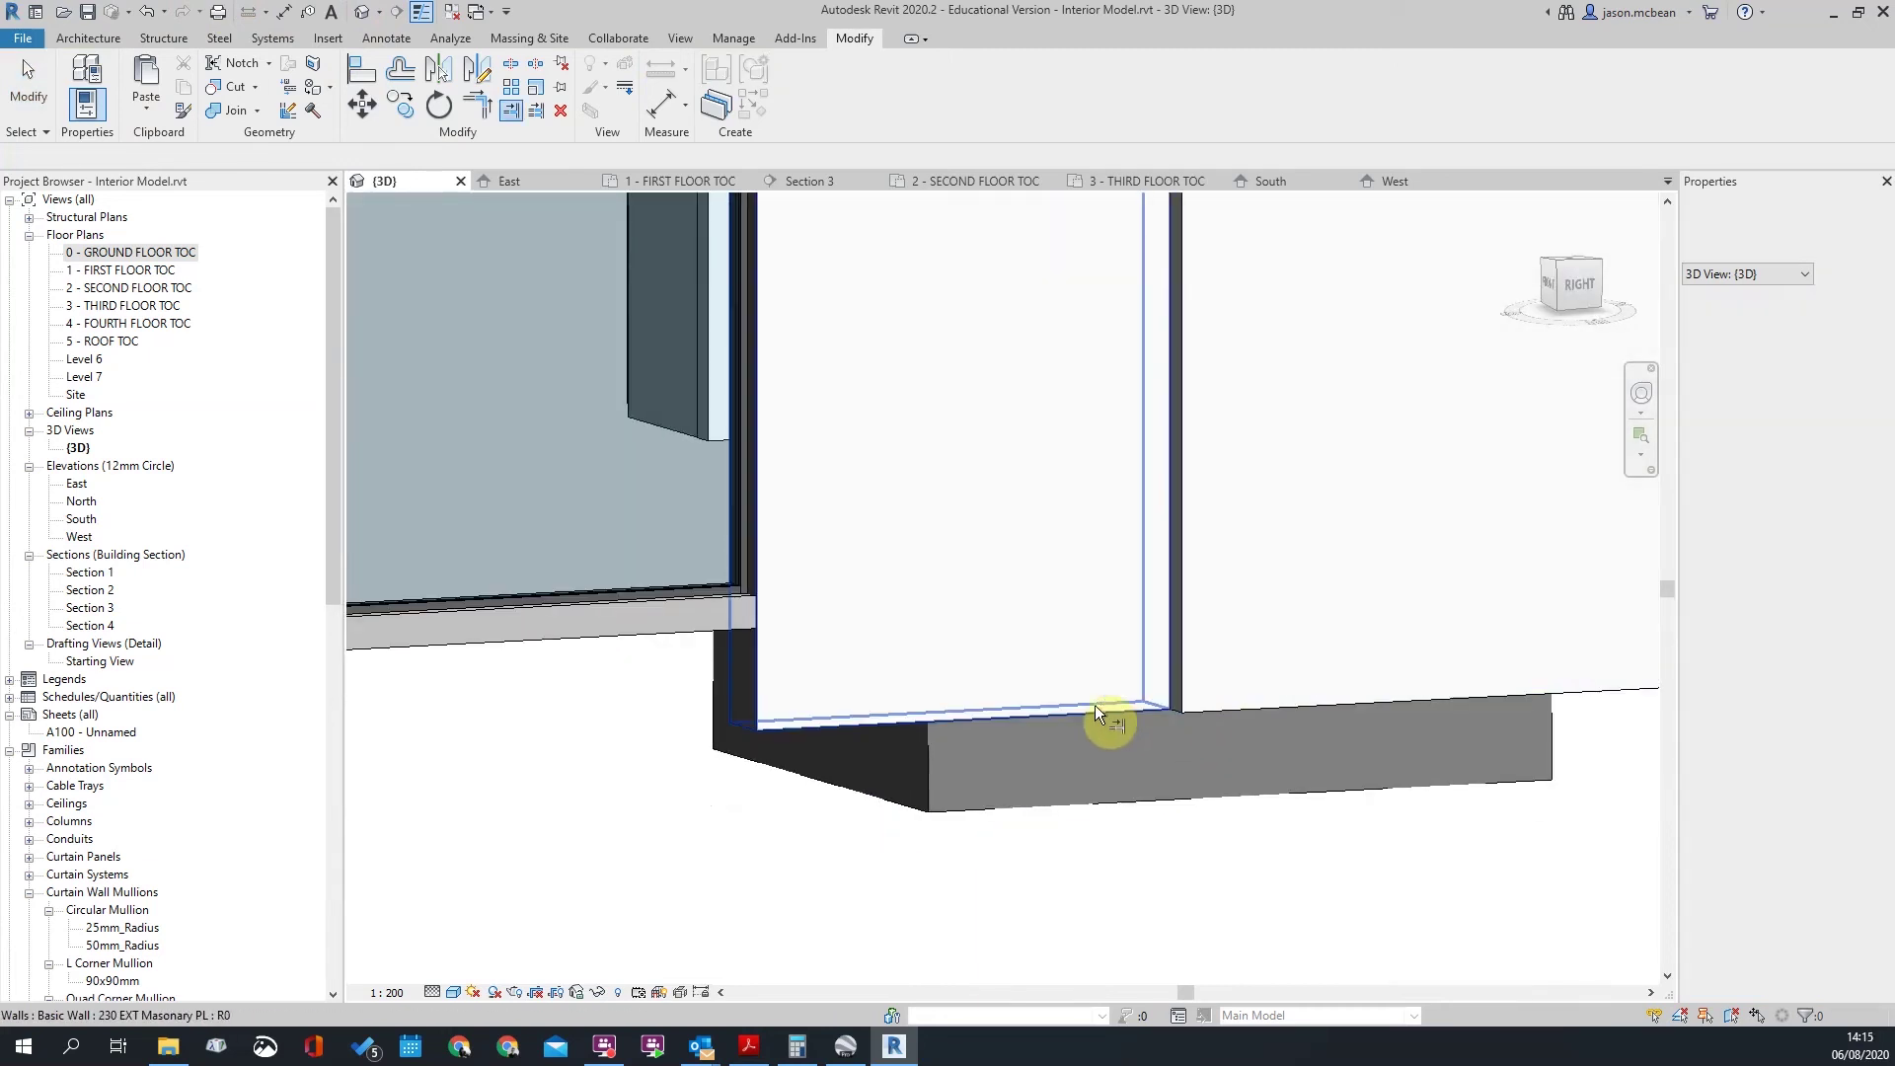
pyautogui.scroll(-5, 1145, 780)
pyautogui.keyDown('shift'); pyautogui.moveTo(1091, 812); pyautogui.dragTo(1094, 668, button='middle'); pyautogui.keyUp('shift')
pyautogui.keyDown('shift'); pyautogui.moveTo(987, 754); pyautogui.dragTo(1205, 656, button='middle'); pyautogui.keyUp('shift')
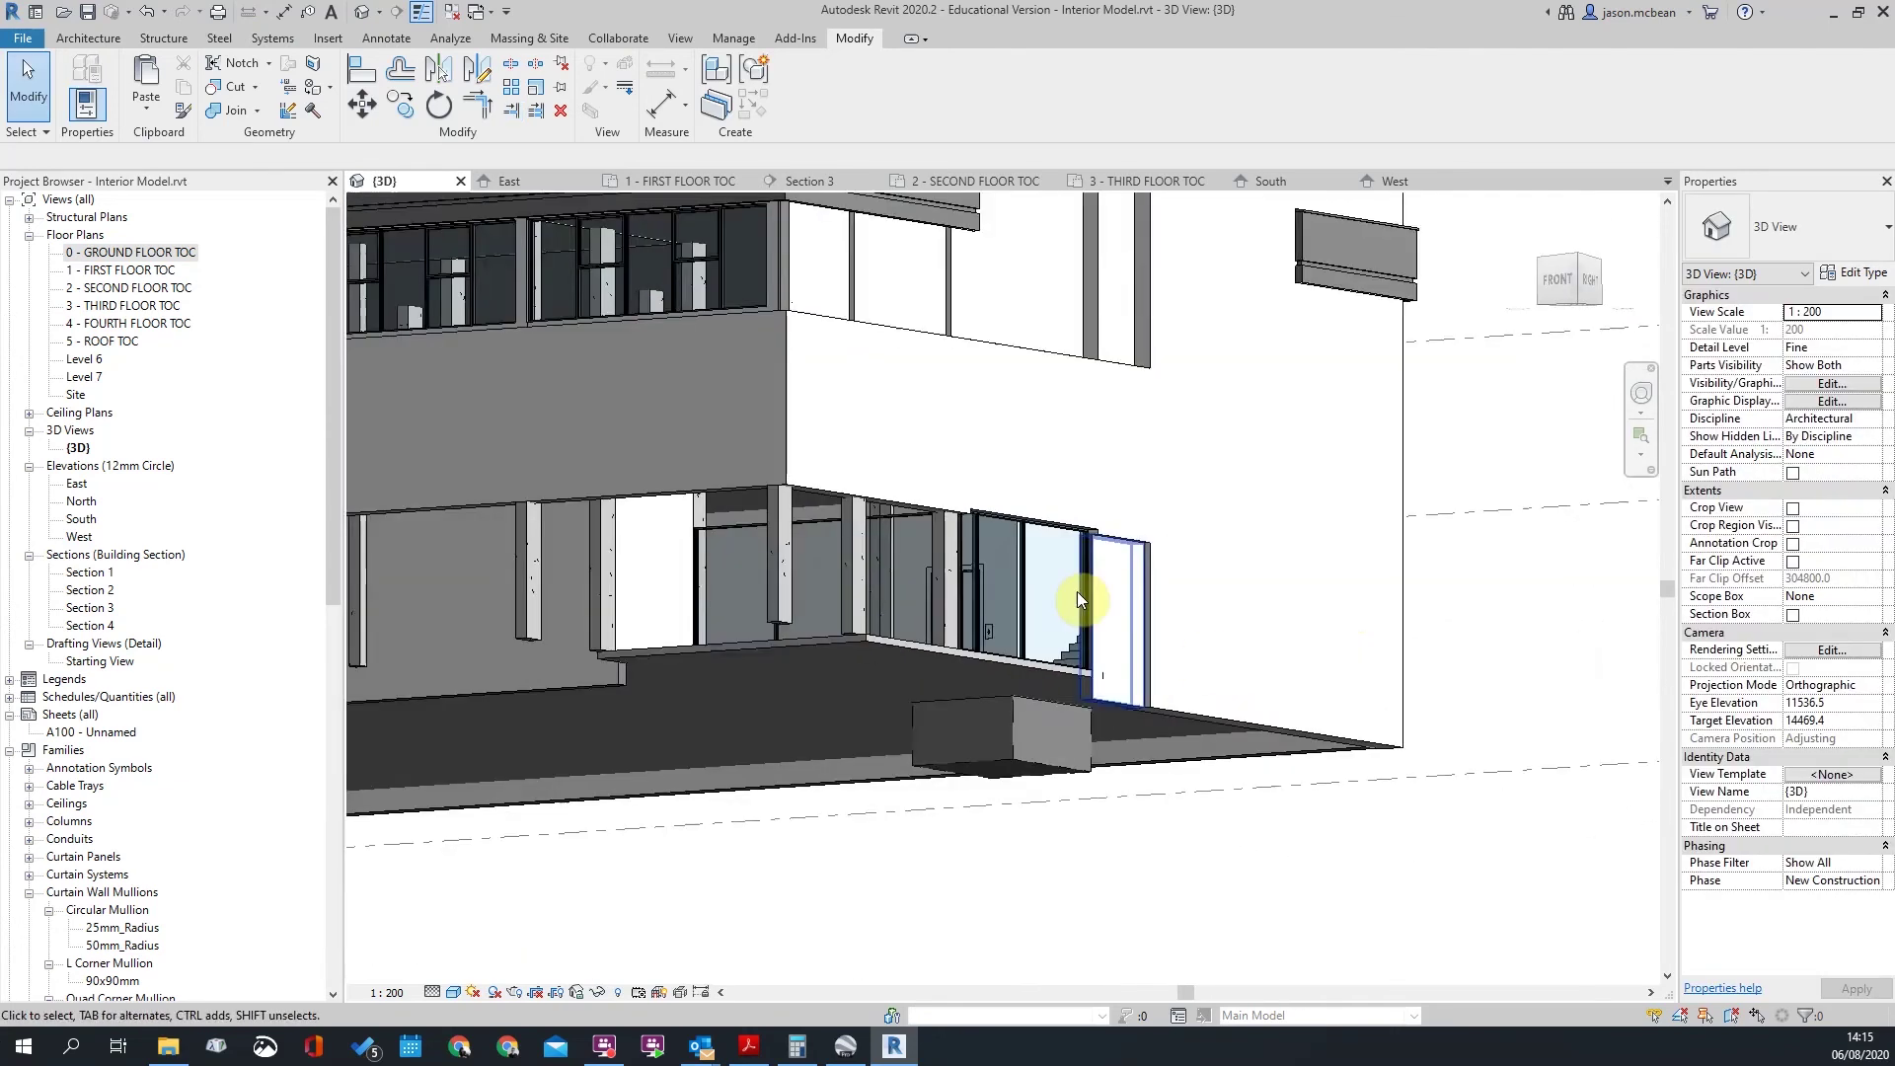
# Step: Constrain the top of the entrance curtain wall beside the stair to level 0 - GROUND FLOOR TOC with a top offset of 2380 mm
pyautogui.scroll(3, 817, 507)
pyautogui.scroll(-2, 1029, 550)
pyautogui.scroll(3, 963, 483)
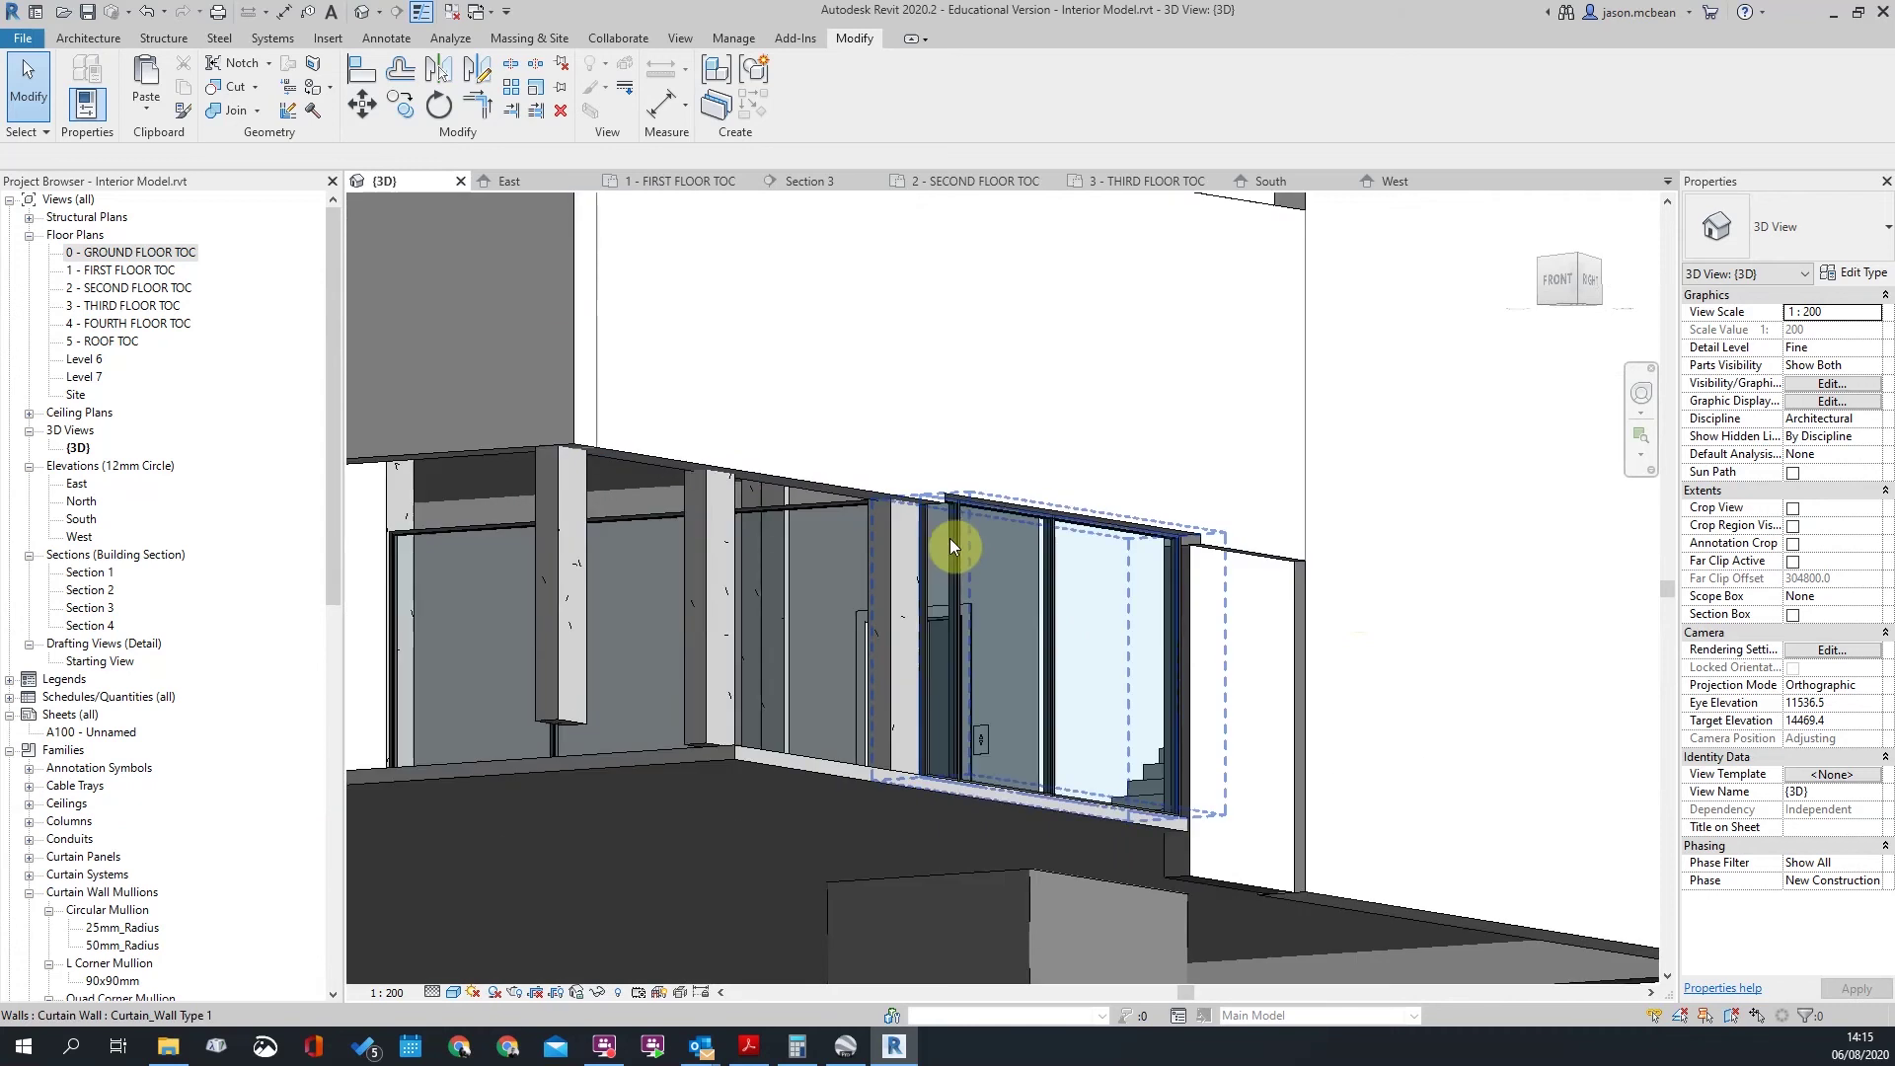
pyautogui.click(1076, 538)
pyautogui.scroll(2, 1065, 523)
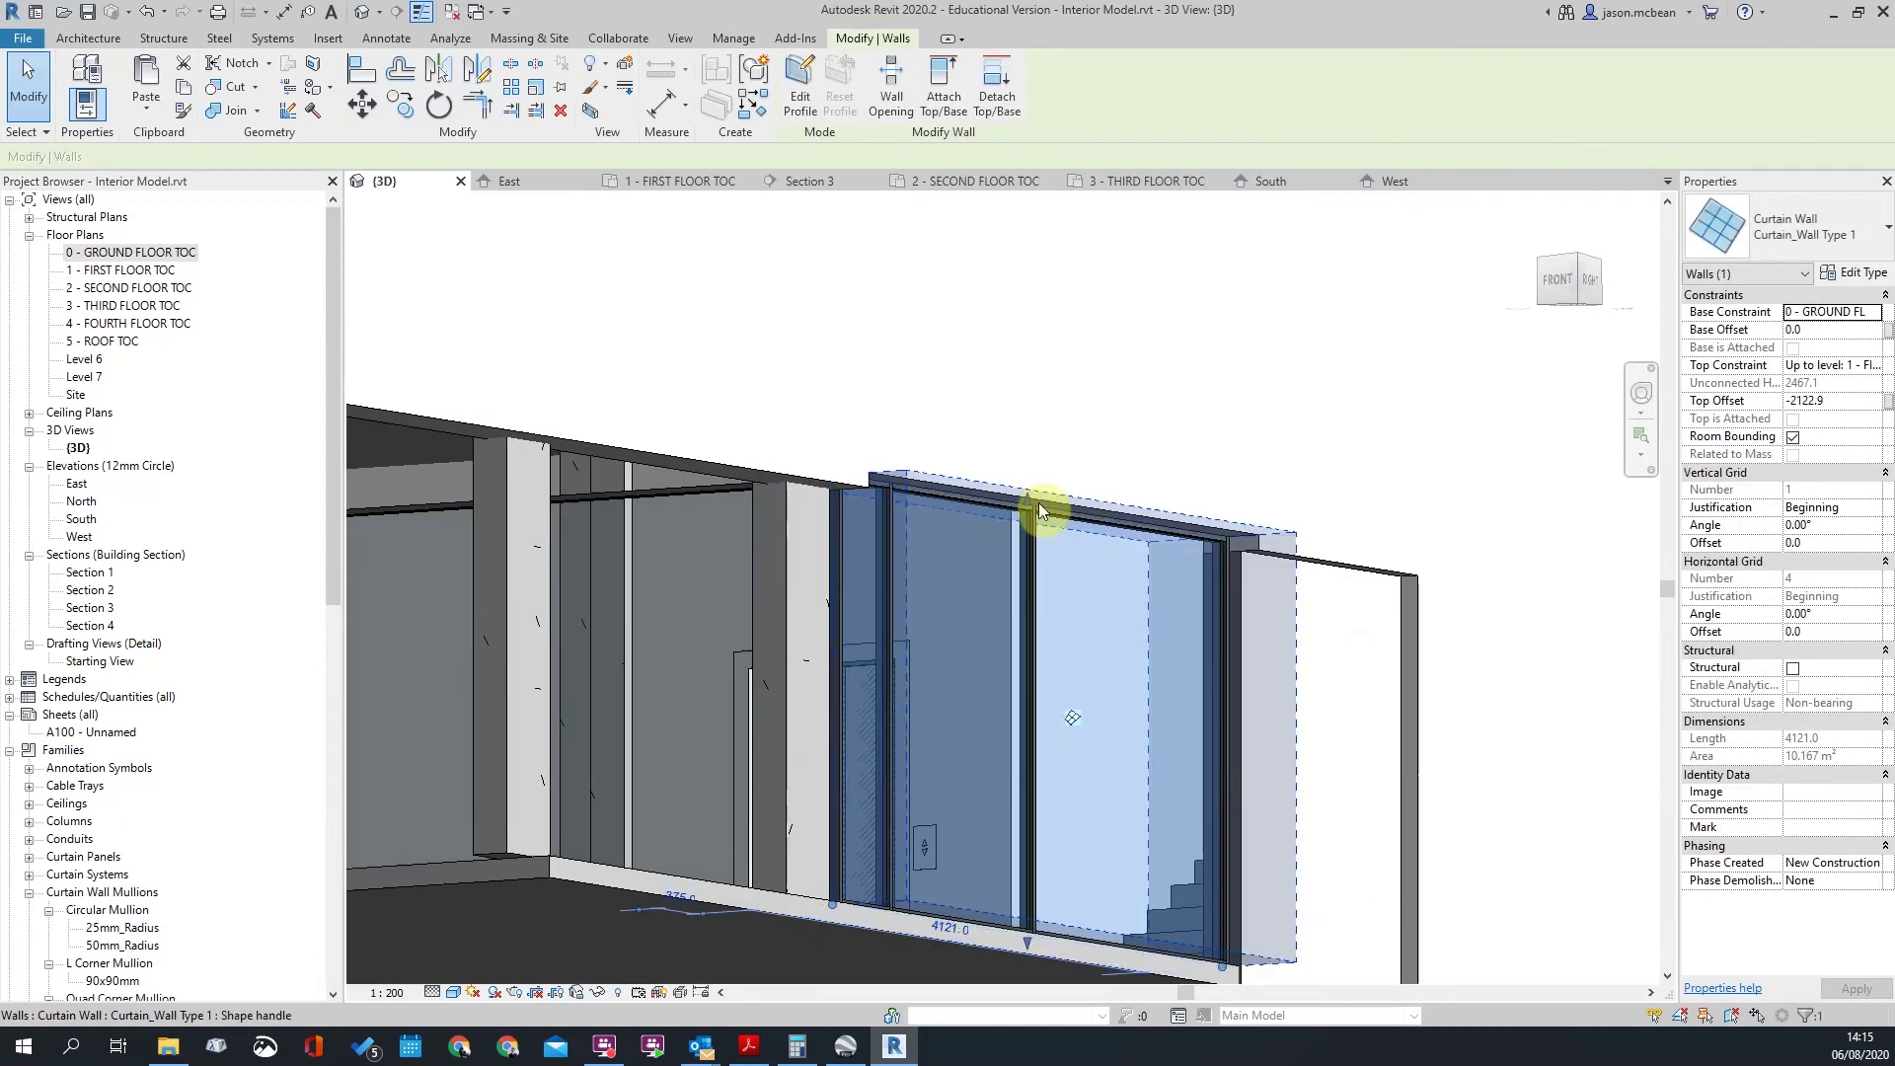
pyautogui.click(1869, 374)
pyautogui.click(1734, 398)
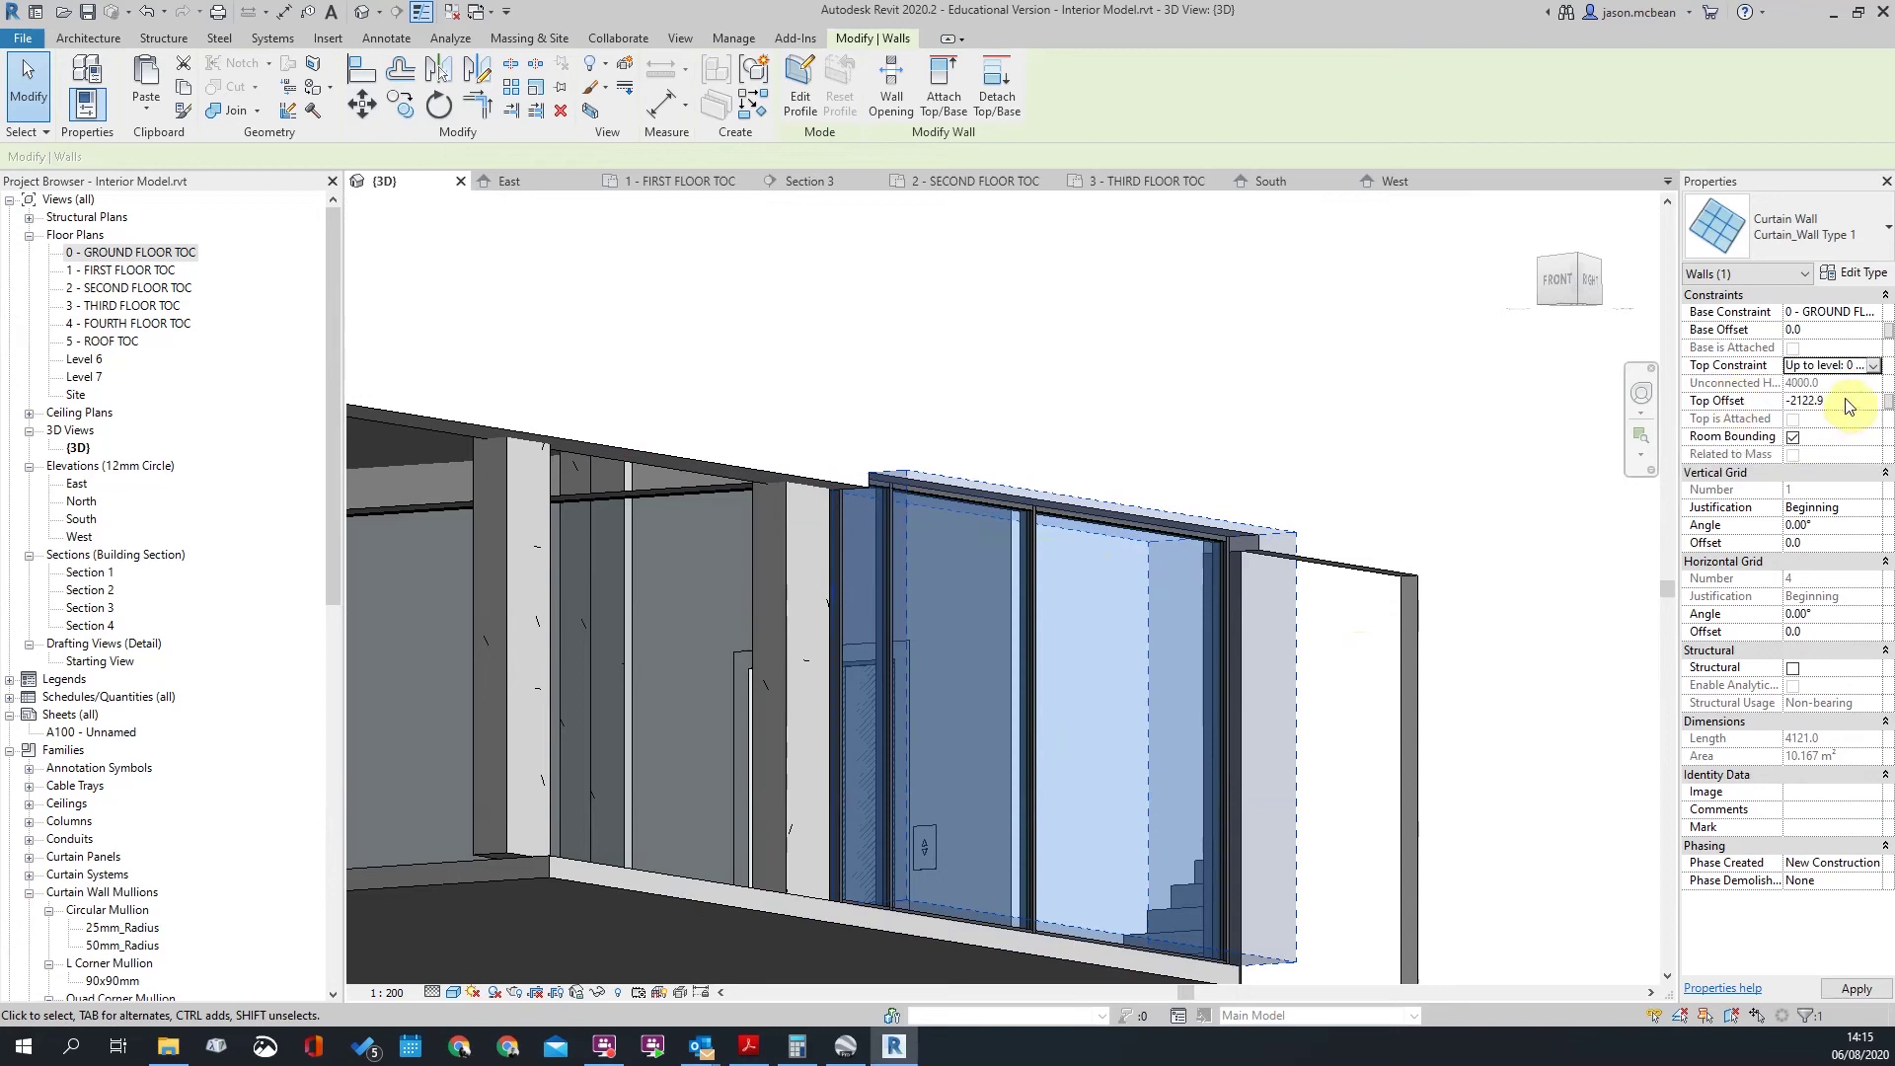
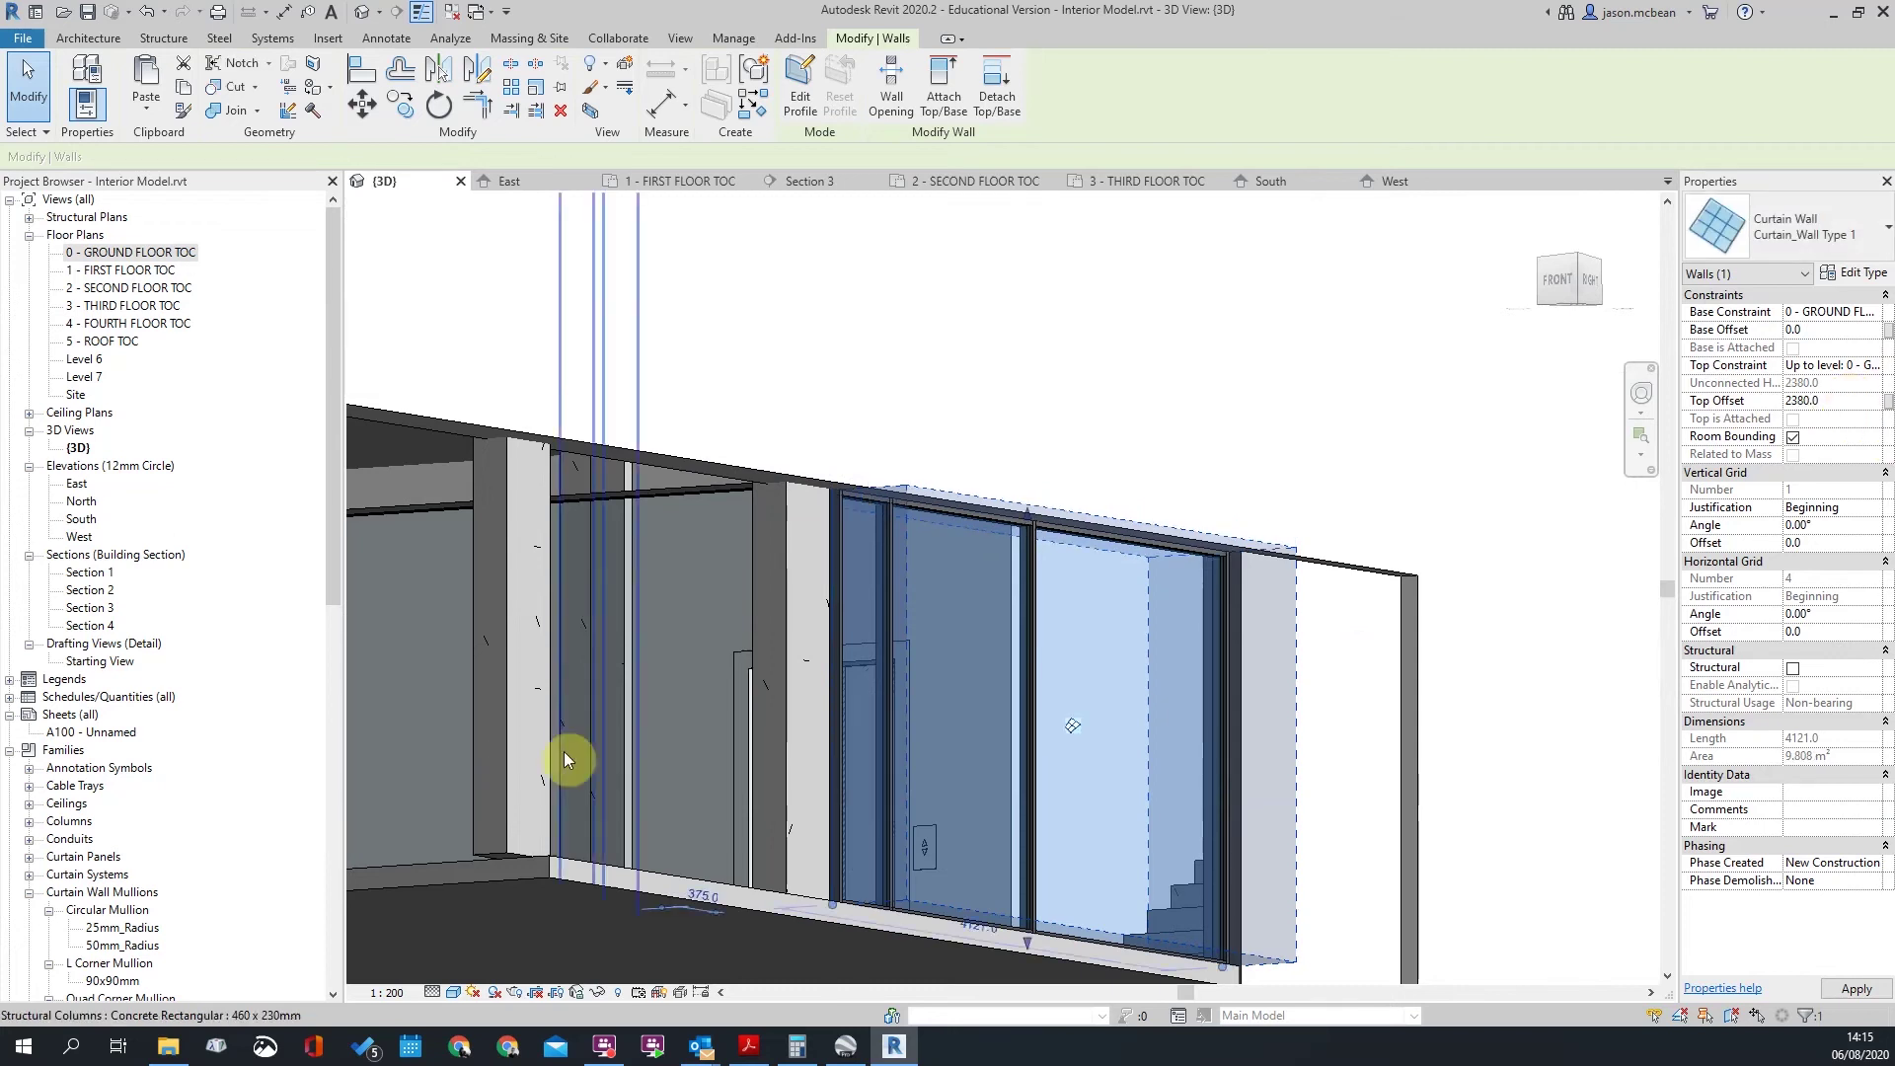
pyautogui.click(973, 469)
pyautogui.click(1076, 599)
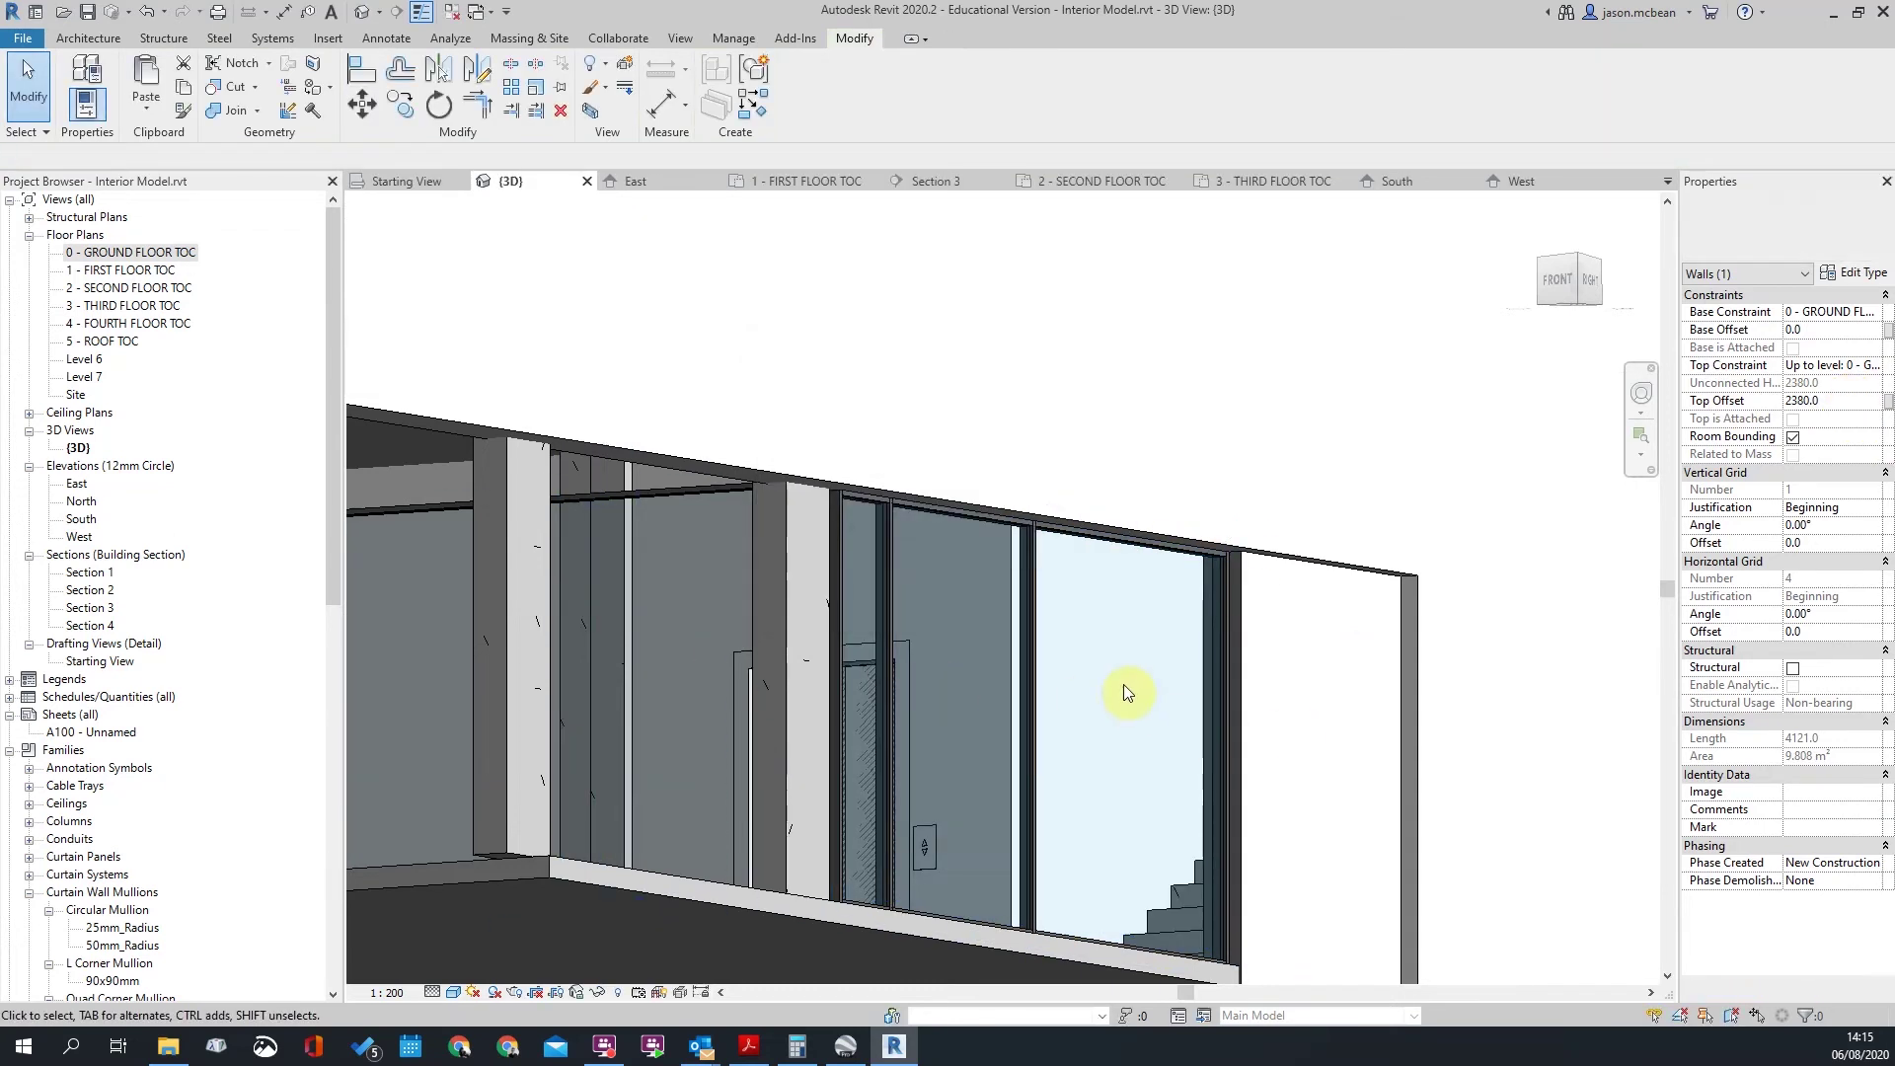
# Step: Open the 0 - GROUND FLOOR TOC plan and set its view range cut plane offset to 1500 mm
pyautogui.scroll(-2, 1126, 693)
pyautogui.keyDown('shift'); pyautogui.moveTo(1216, 724); pyautogui.dragTo(1083, 765, button='middle'); pyautogui.keyUp('shift')
pyautogui.keyDown('shift'); pyautogui.moveTo(1196, 710); pyautogui.dragTo(1017, 726, button='middle'); pyautogui.keyUp('shift')
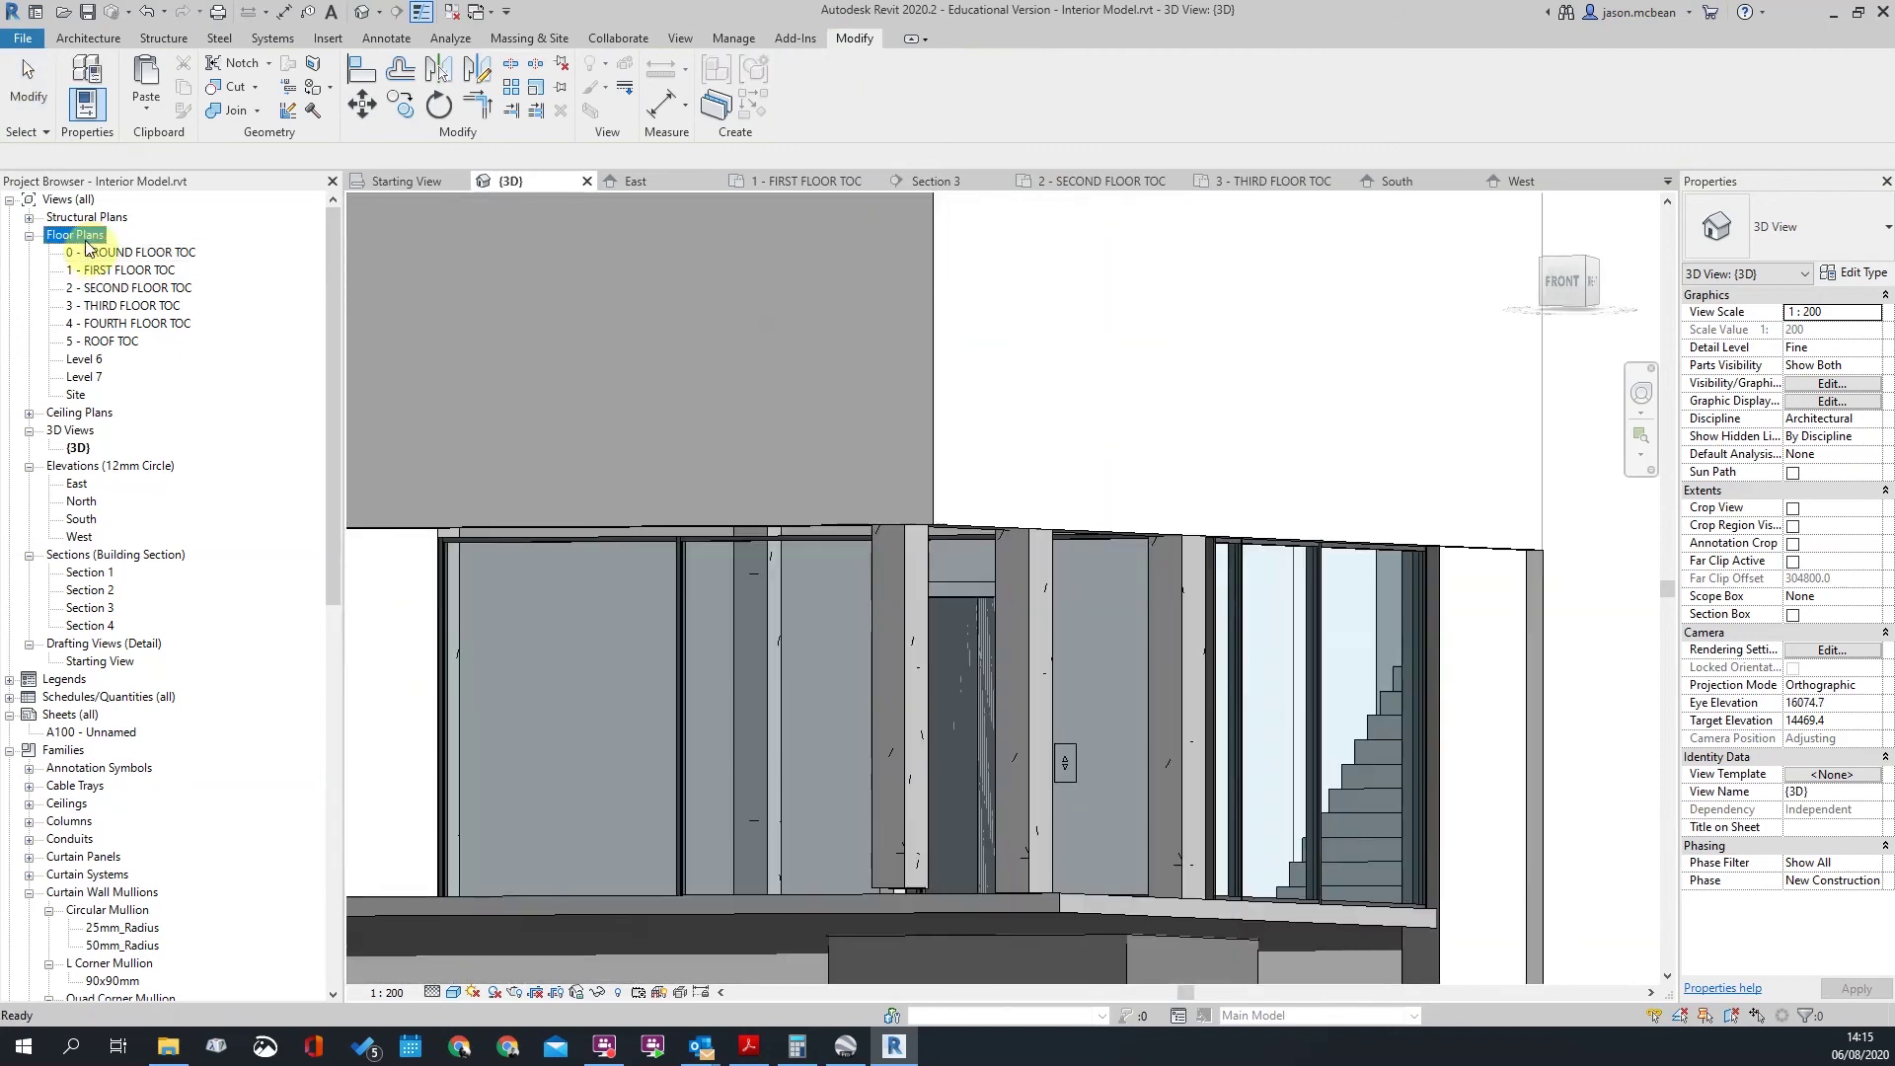
pyautogui.doubleClick(110, 252)
pyautogui.scroll(-5, 932, 517)
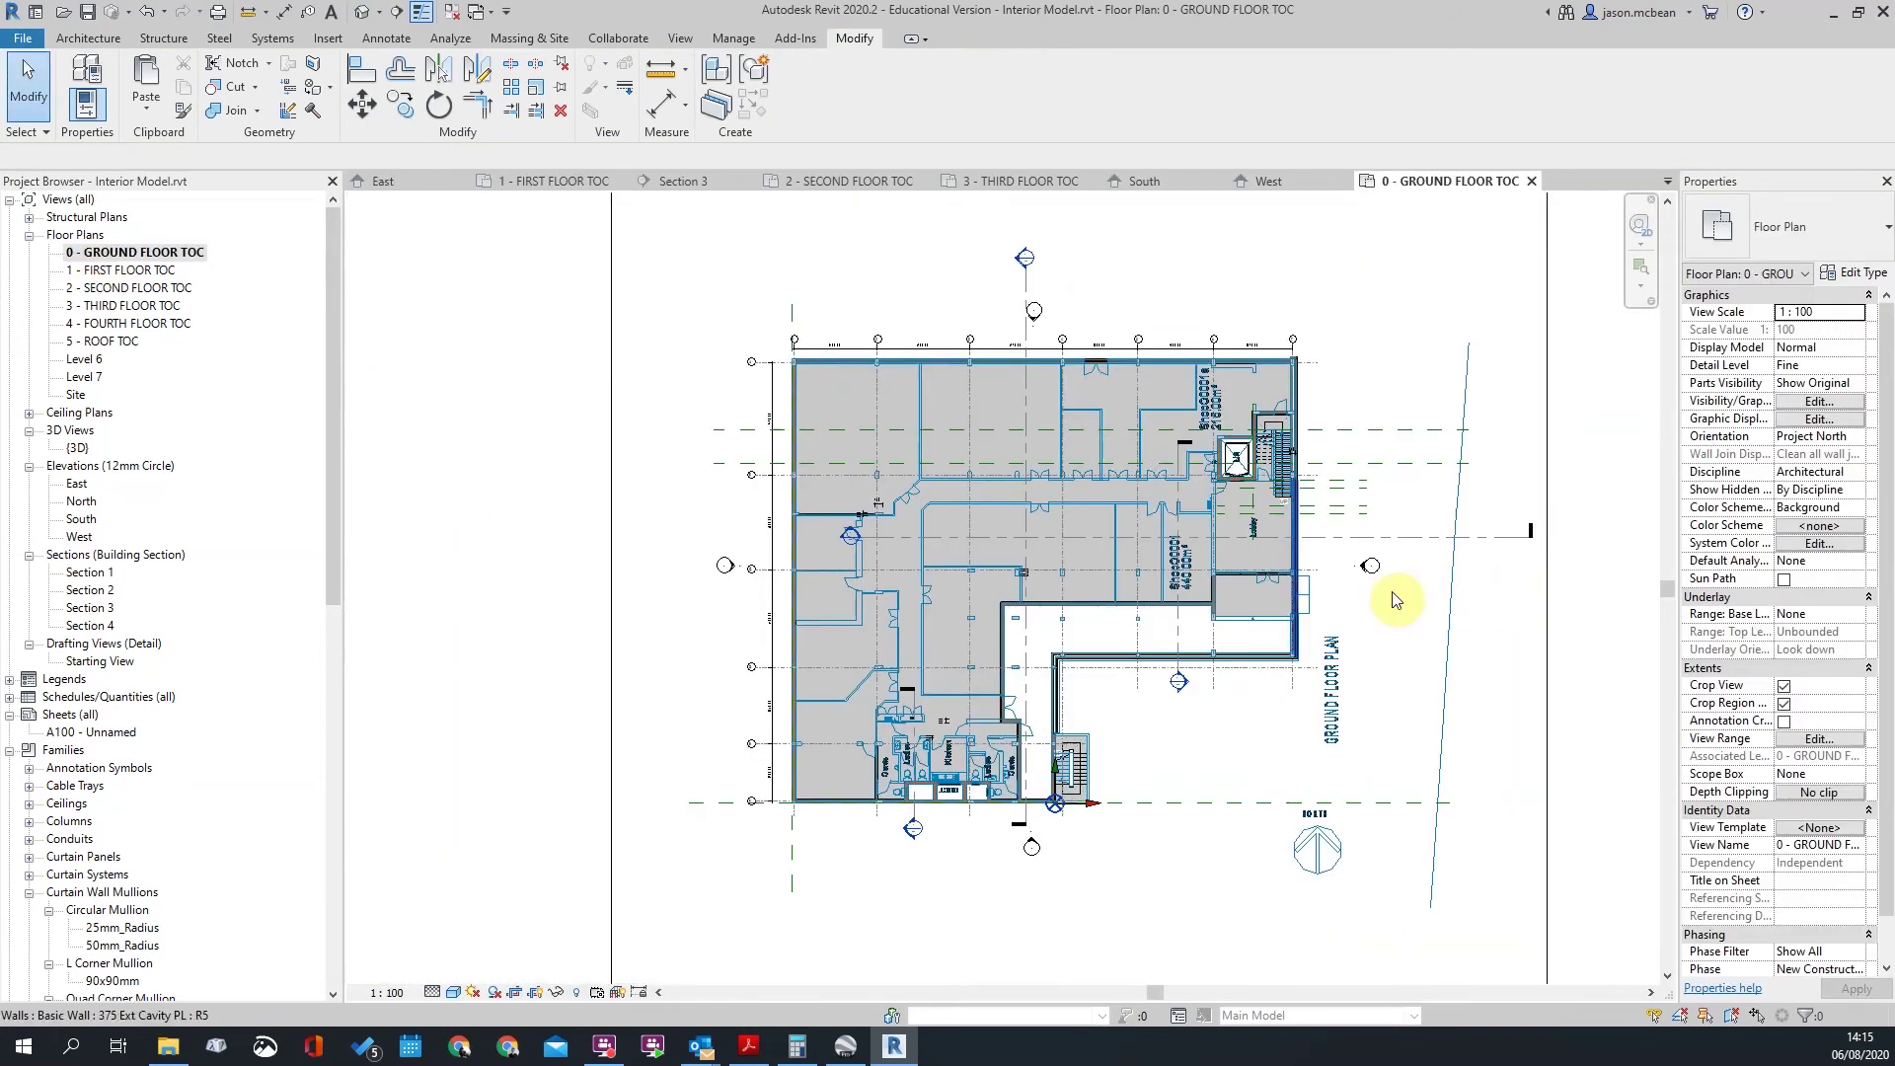
pyautogui.scroll(4, 1269, 592)
pyautogui.scroll(2, 1331, 383)
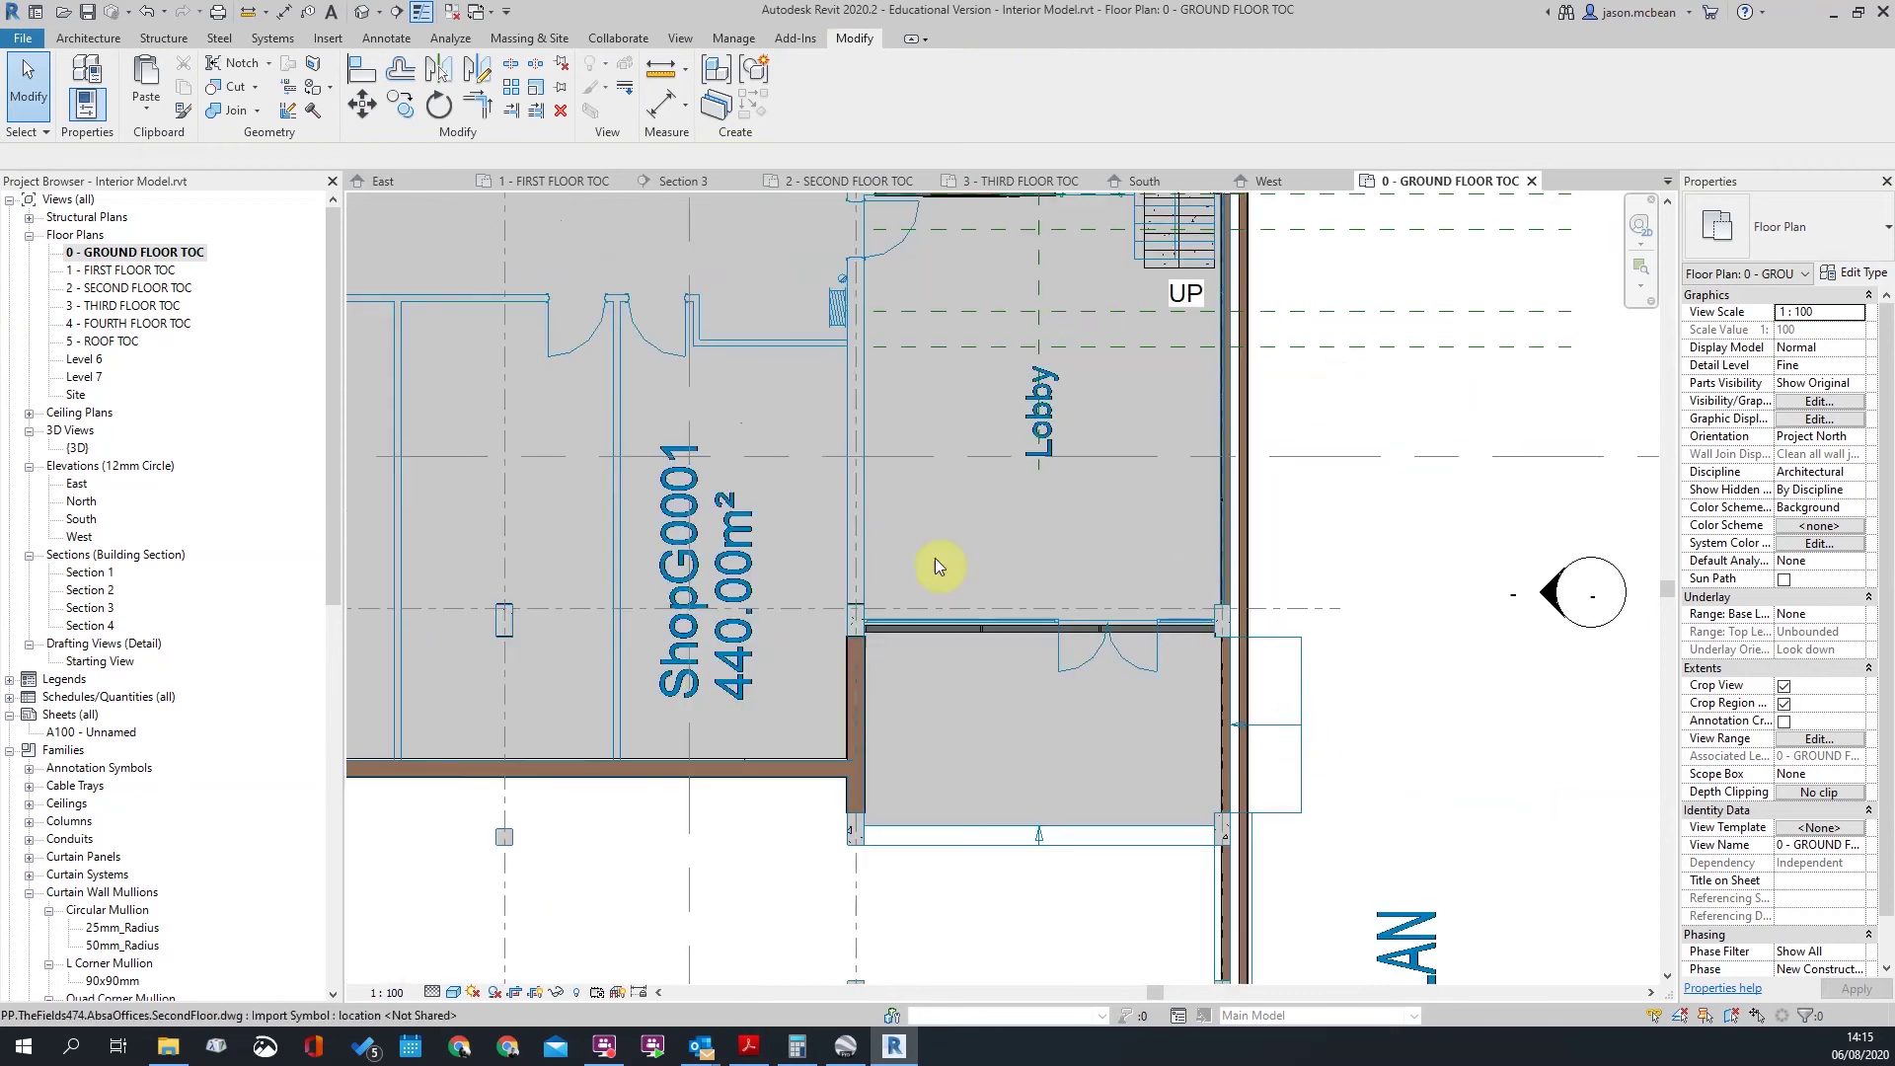
pyautogui.click(1828, 740)
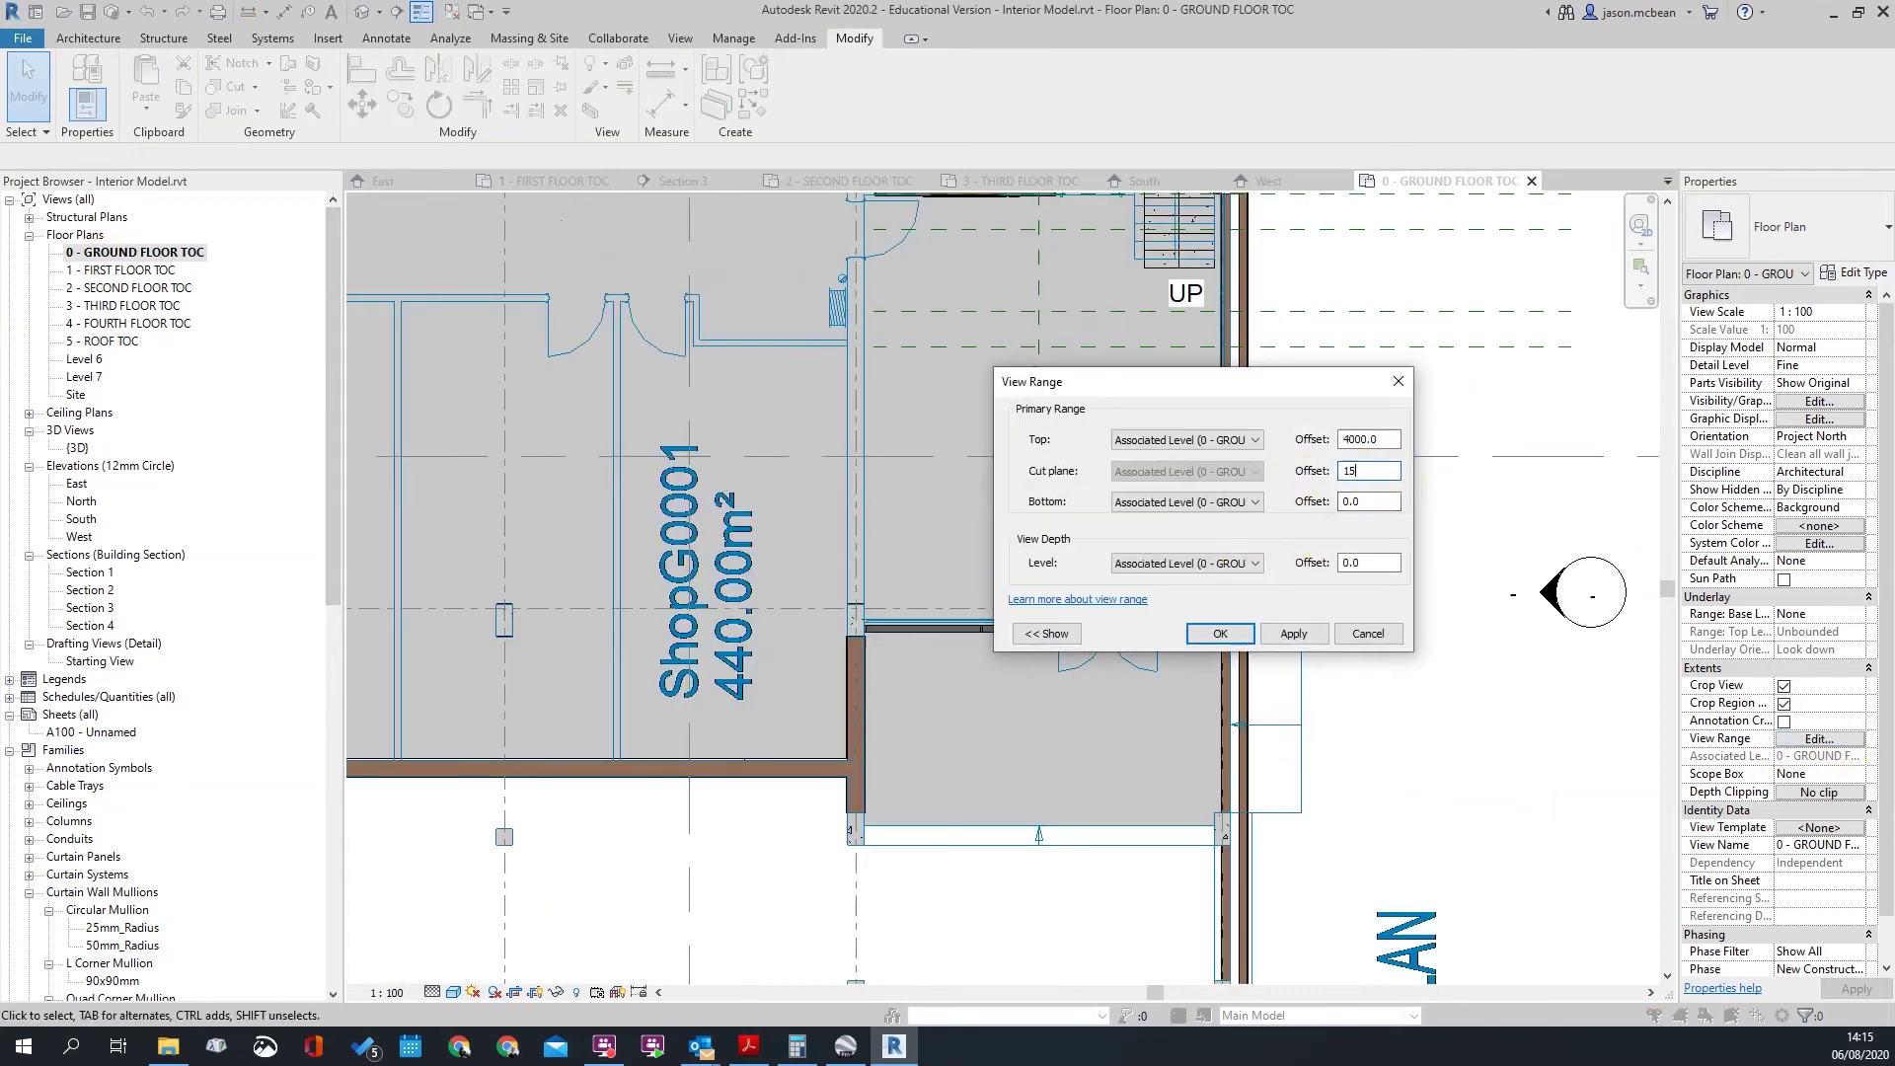
pyautogui.write('1500')
pyautogui.press('Return')
# Step: Move the lobby's side curtain wall along its length so its end meets the face of the corner column
pyautogui.scroll(2, 1321, 258)
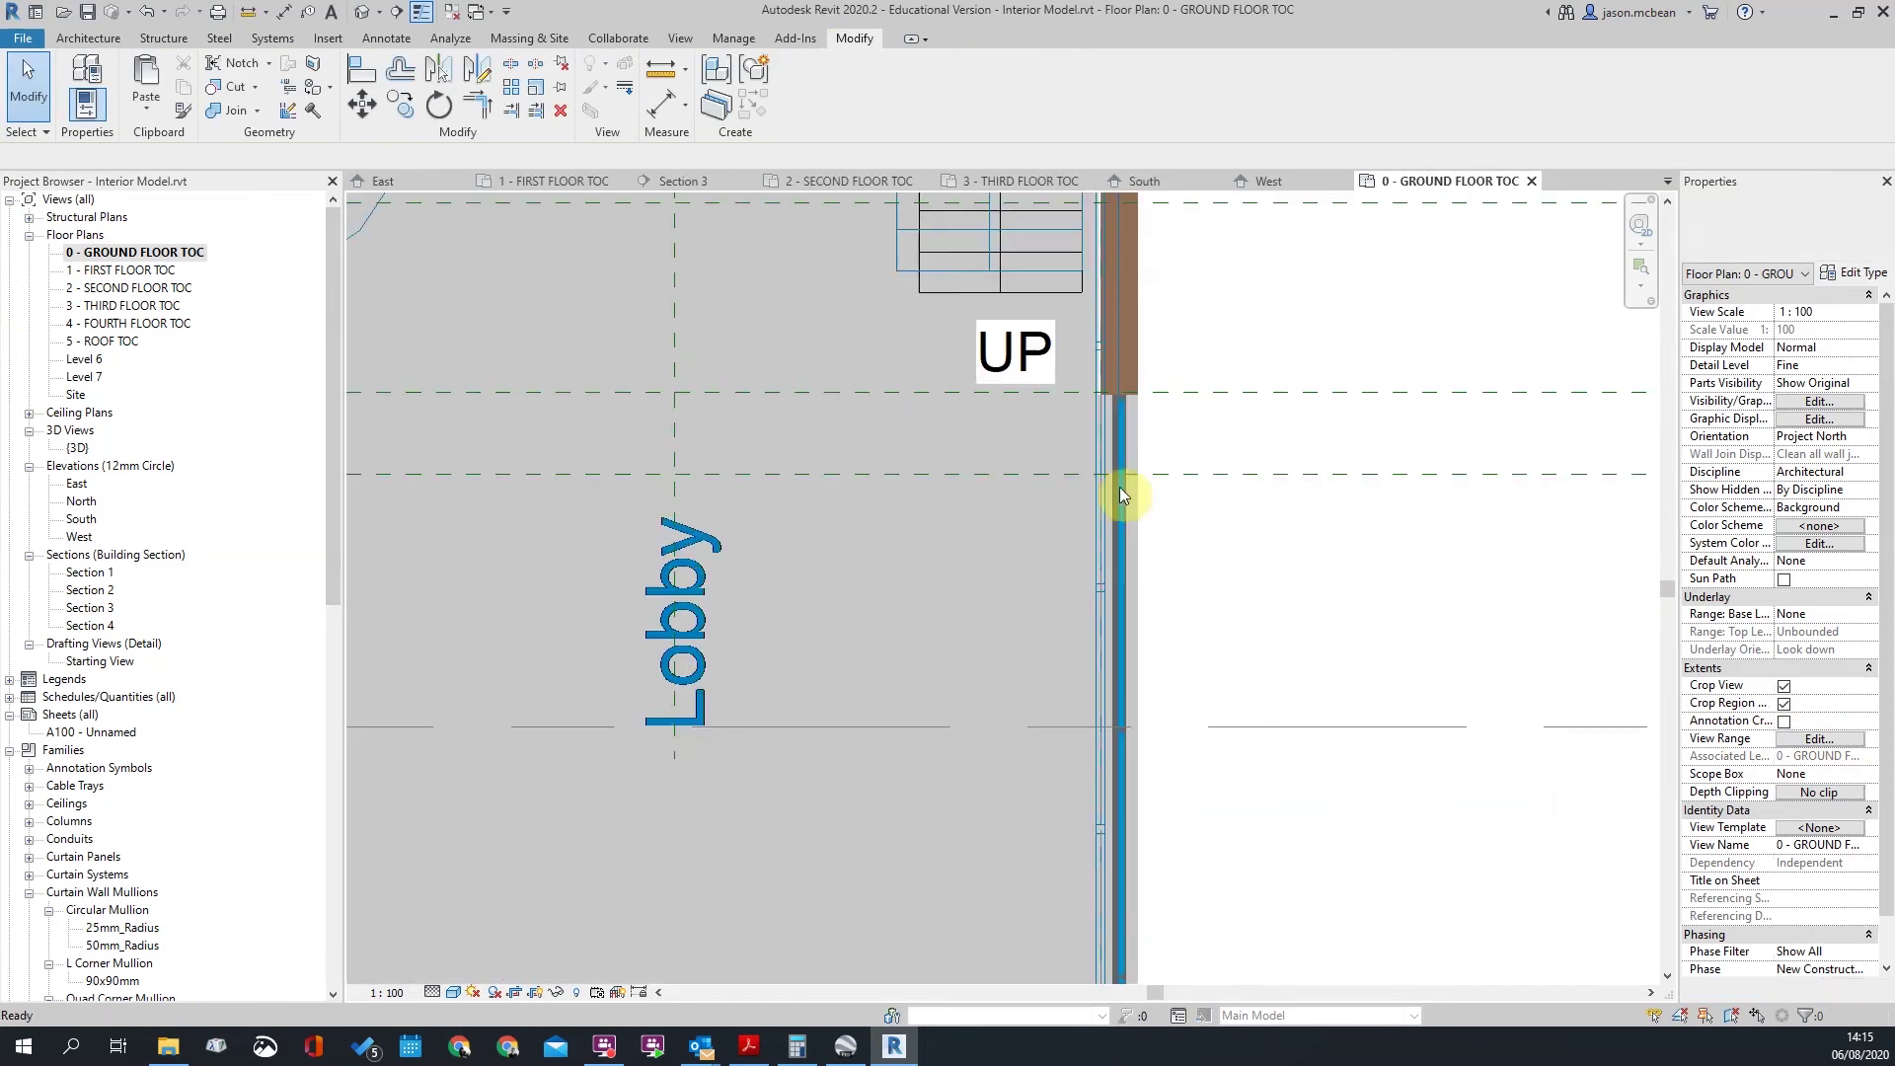
pyautogui.scroll(5, 1166, 401)
pyautogui.click(1033, 444)
pyautogui.scroll(-4, 1080, 373)
pyautogui.moveTo(1145, 677); pyautogui.dragTo(1325, 178, button='middle')
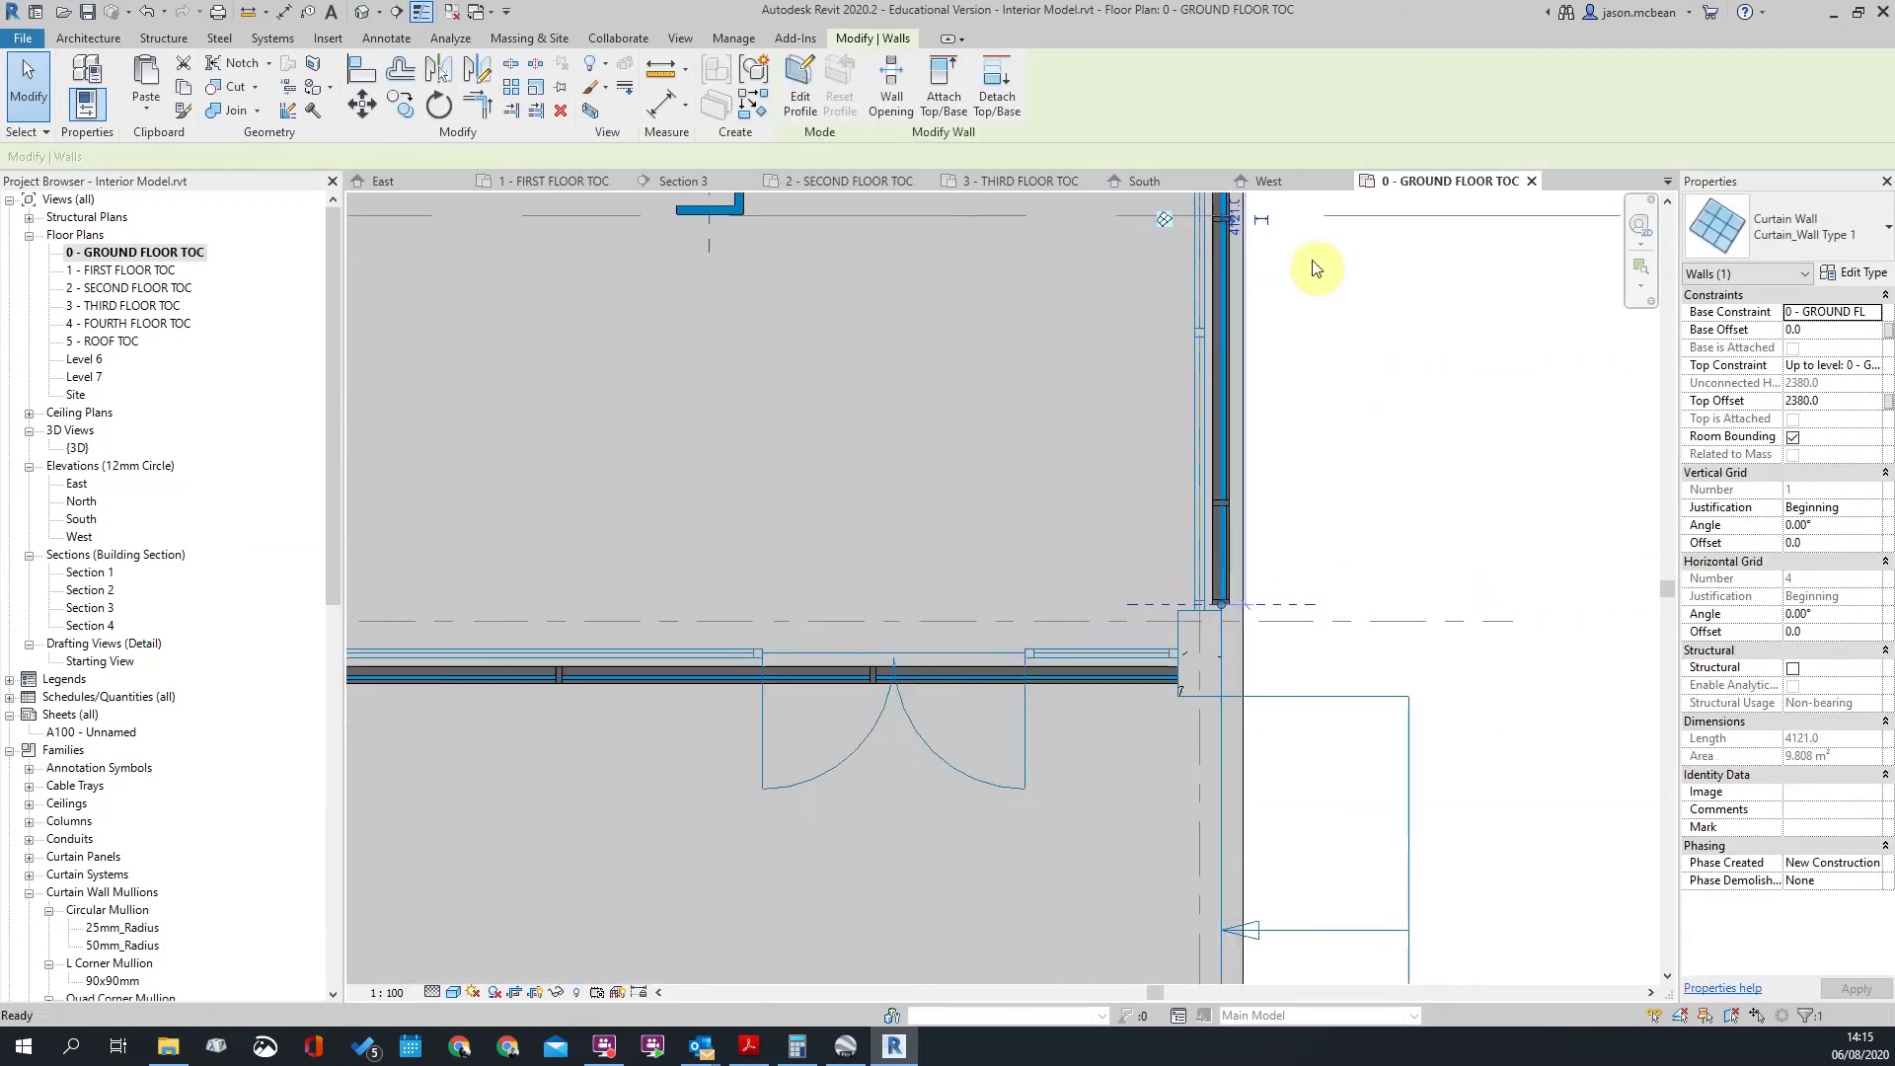
pyautogui.scroll(3, 1224, 569)
pyautogui.moveTo(1213, 639); pyautogui.dragTo(1213, 660)
pyautogui.scroll(4, 1213, 667)
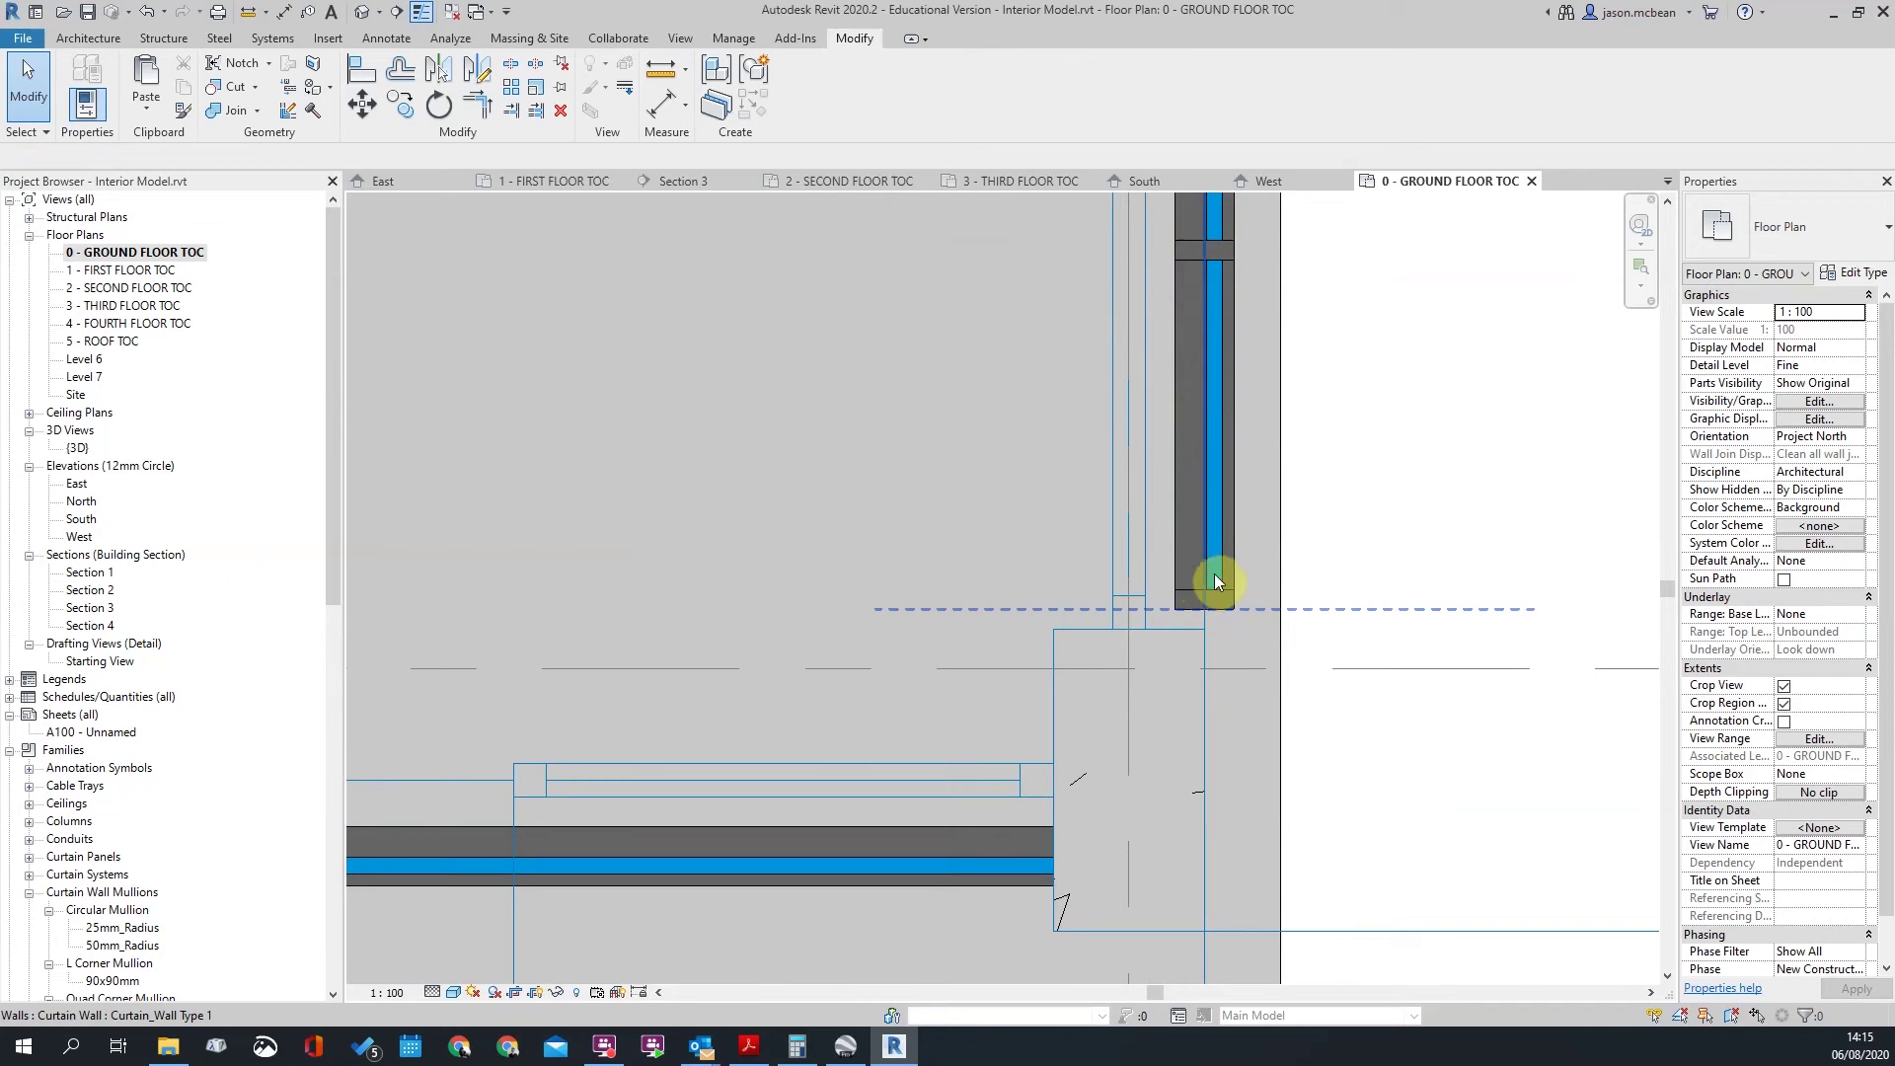
pyautogui.click(1214, 573)
pyautogui.scroll(-3, 1214, 580)
pyautogui.scroll(3, 1258, 616)
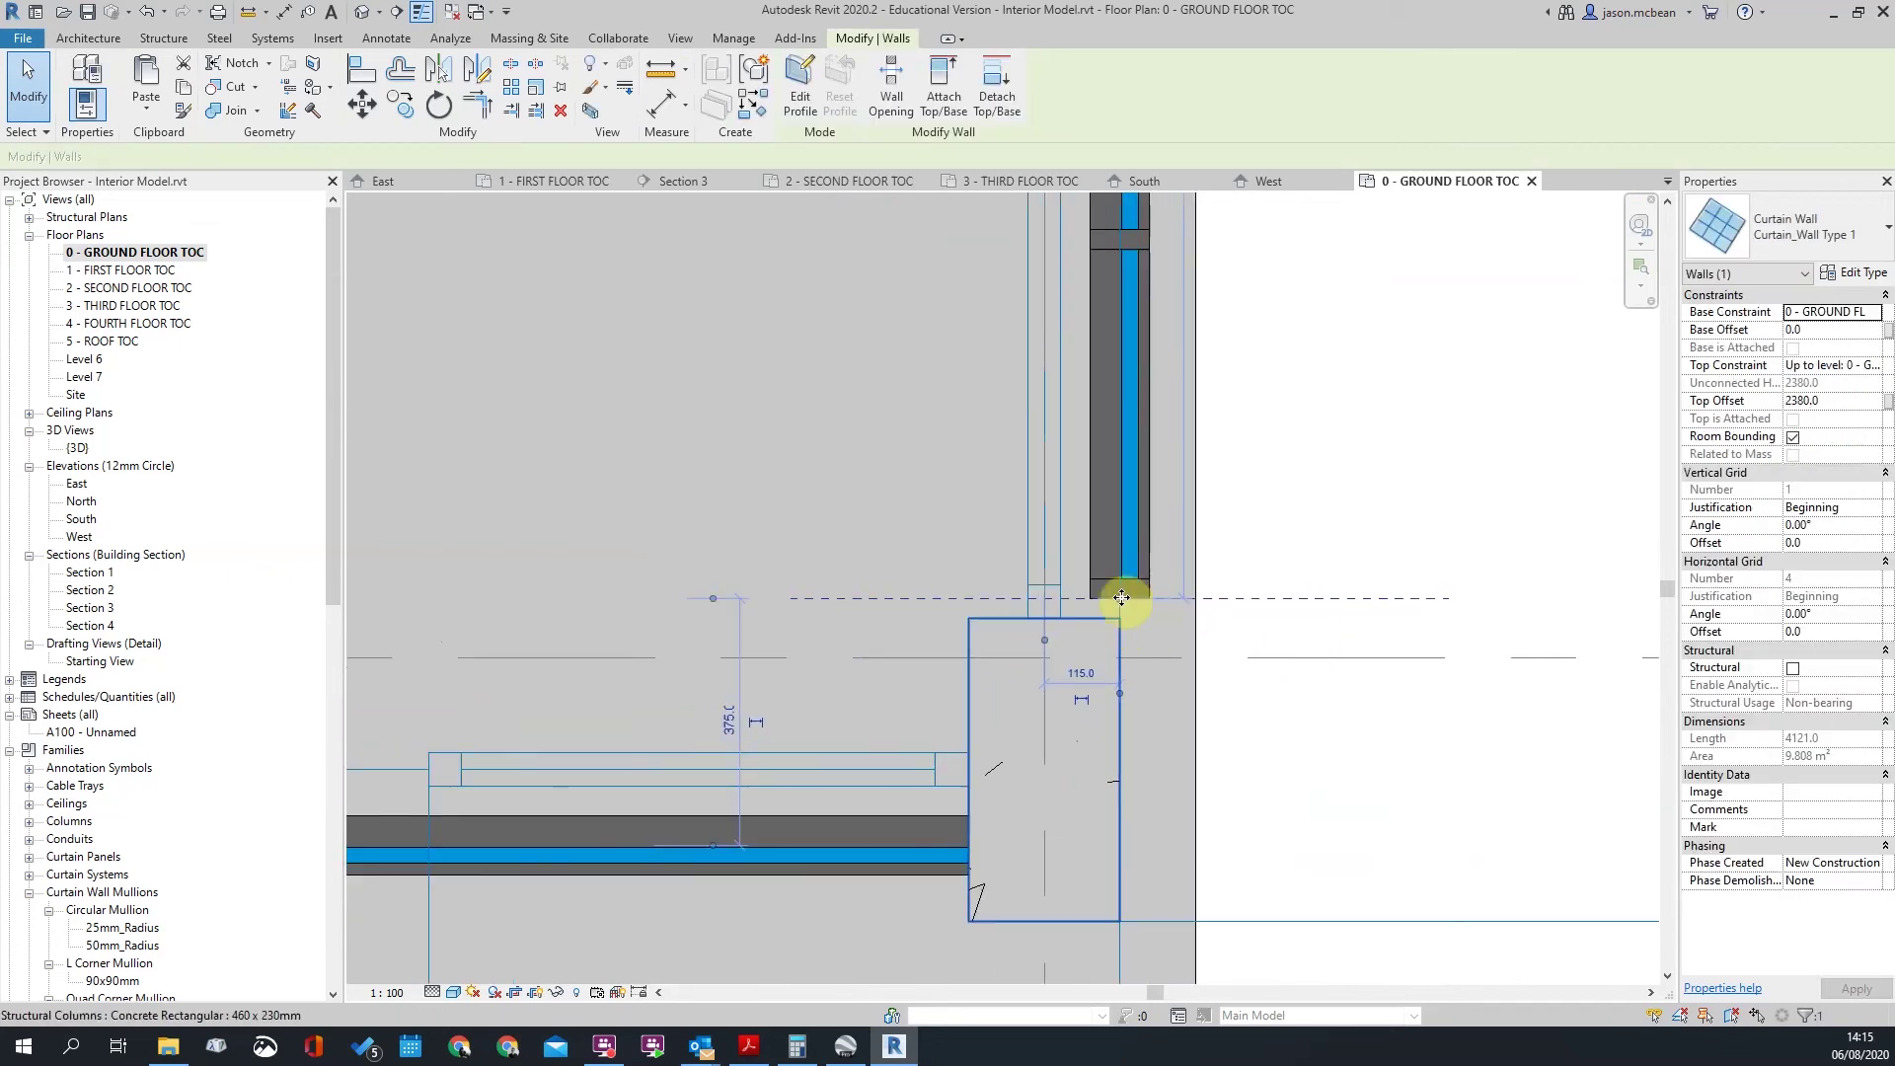
pyautogui.scroll(2, 1145, 604)
pyautogui.press('m')
pyautogui.press('v')
pyautogui.click(1151, 598)
pyautogui.scroll(-4, 1200, 641)
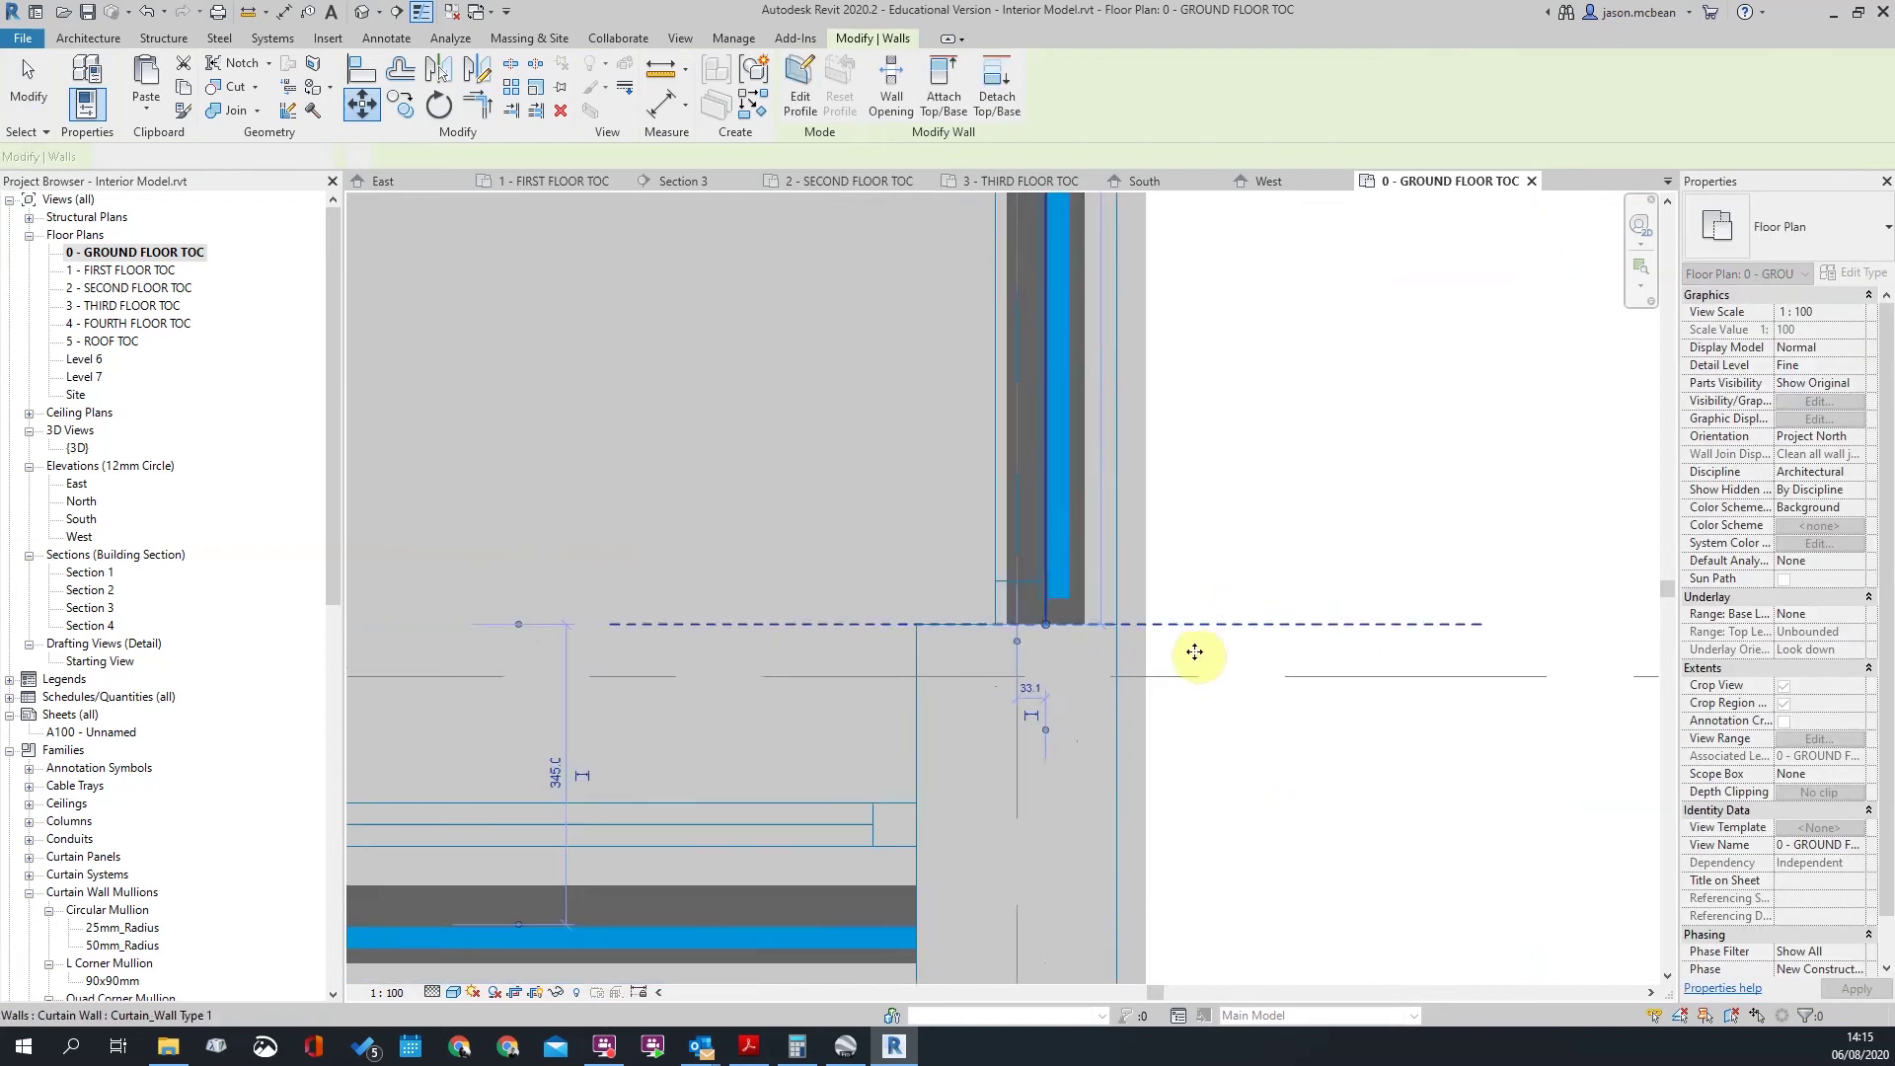
# Step: Pull the curtain wall's stair-side end back from the masonry wall, to a wall length of about 3580 mm
pyautogui.moveTo(1228, 592); pyautogui.dragTo(1197, 951, button='middle')
pyautogui.scroll(-3, 1174, 889)
pyautogui.moveTo(1121, 375); pyautogui.dragTo(1059, 898, button='middle')
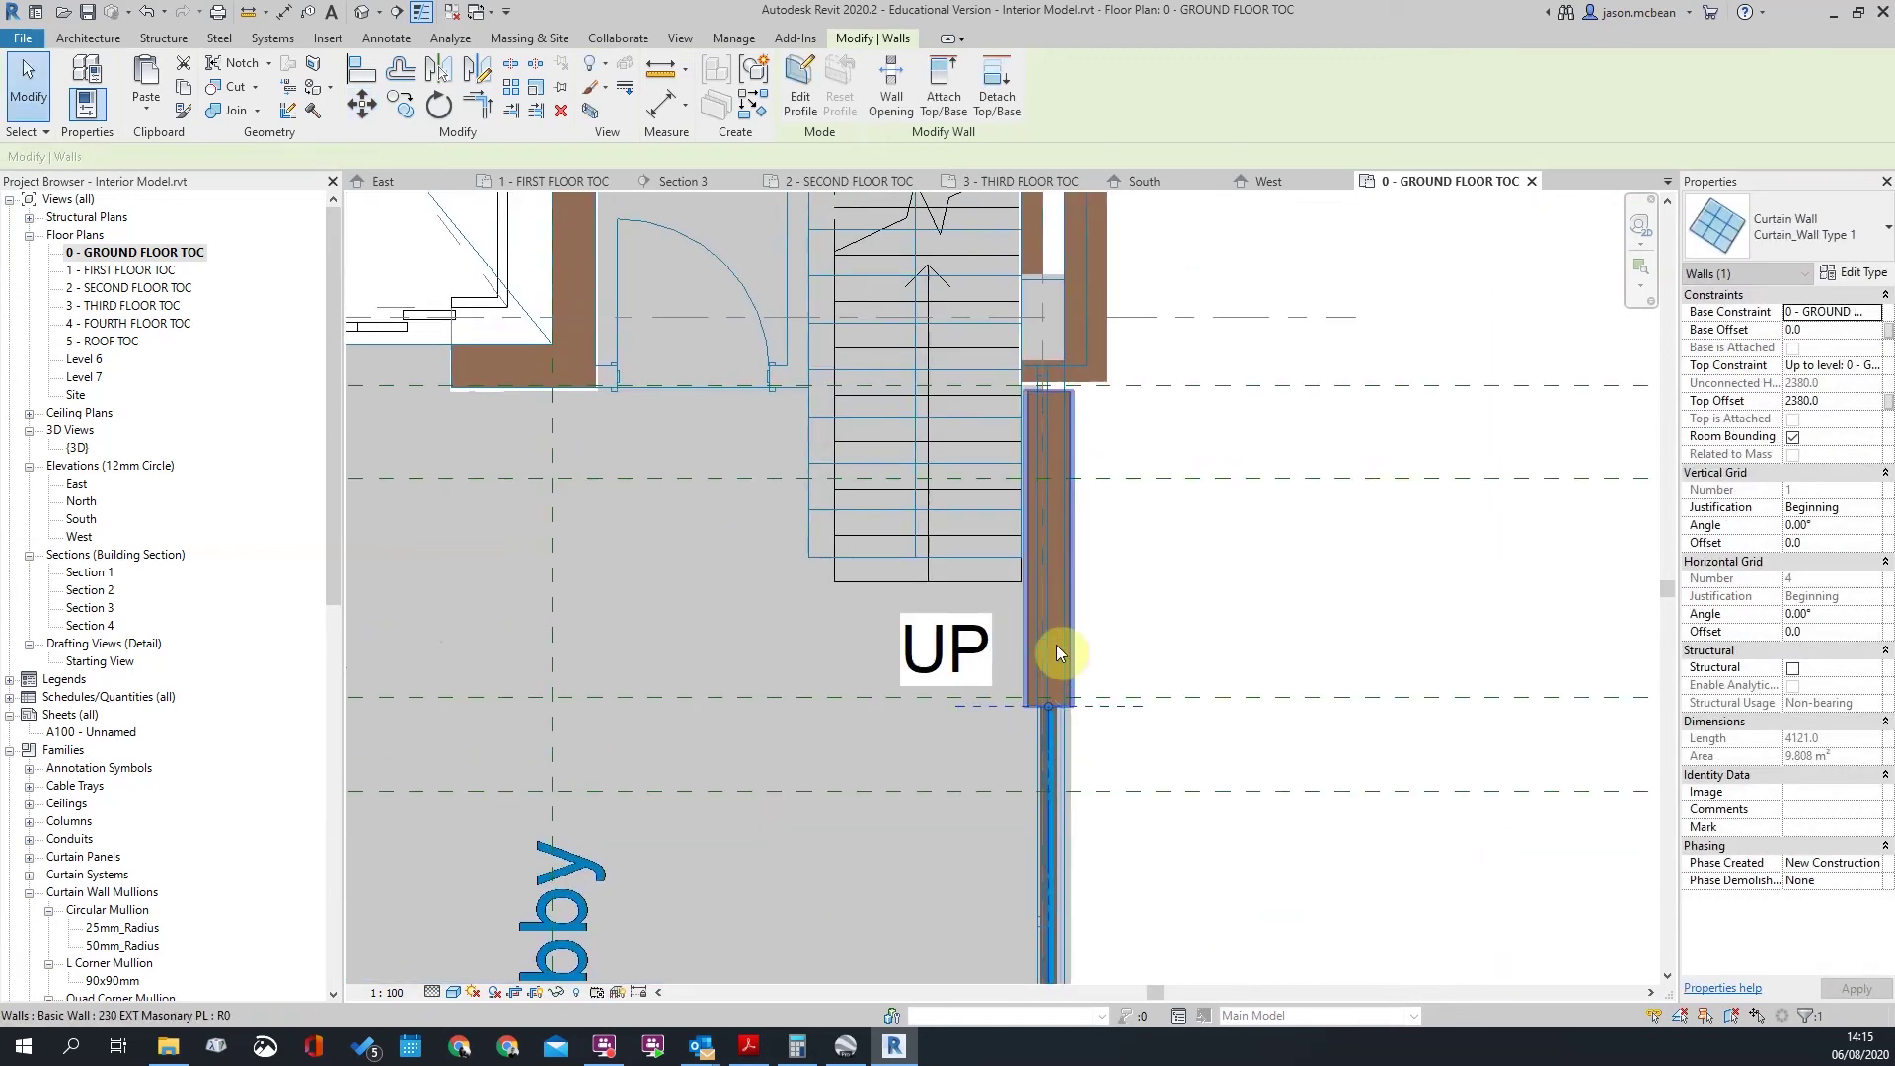
pyautogui.press('Escape')
pyautogui.scroll(3, 1056, 645)
pyautogui.moveTo(1055, 217); pyautogui.dragTo(1046, 428, button='middle')
pyautogui.click(1047, 428)
pyautogui.press('Escape')
pyautogui.scroll(2, 1003, 402)
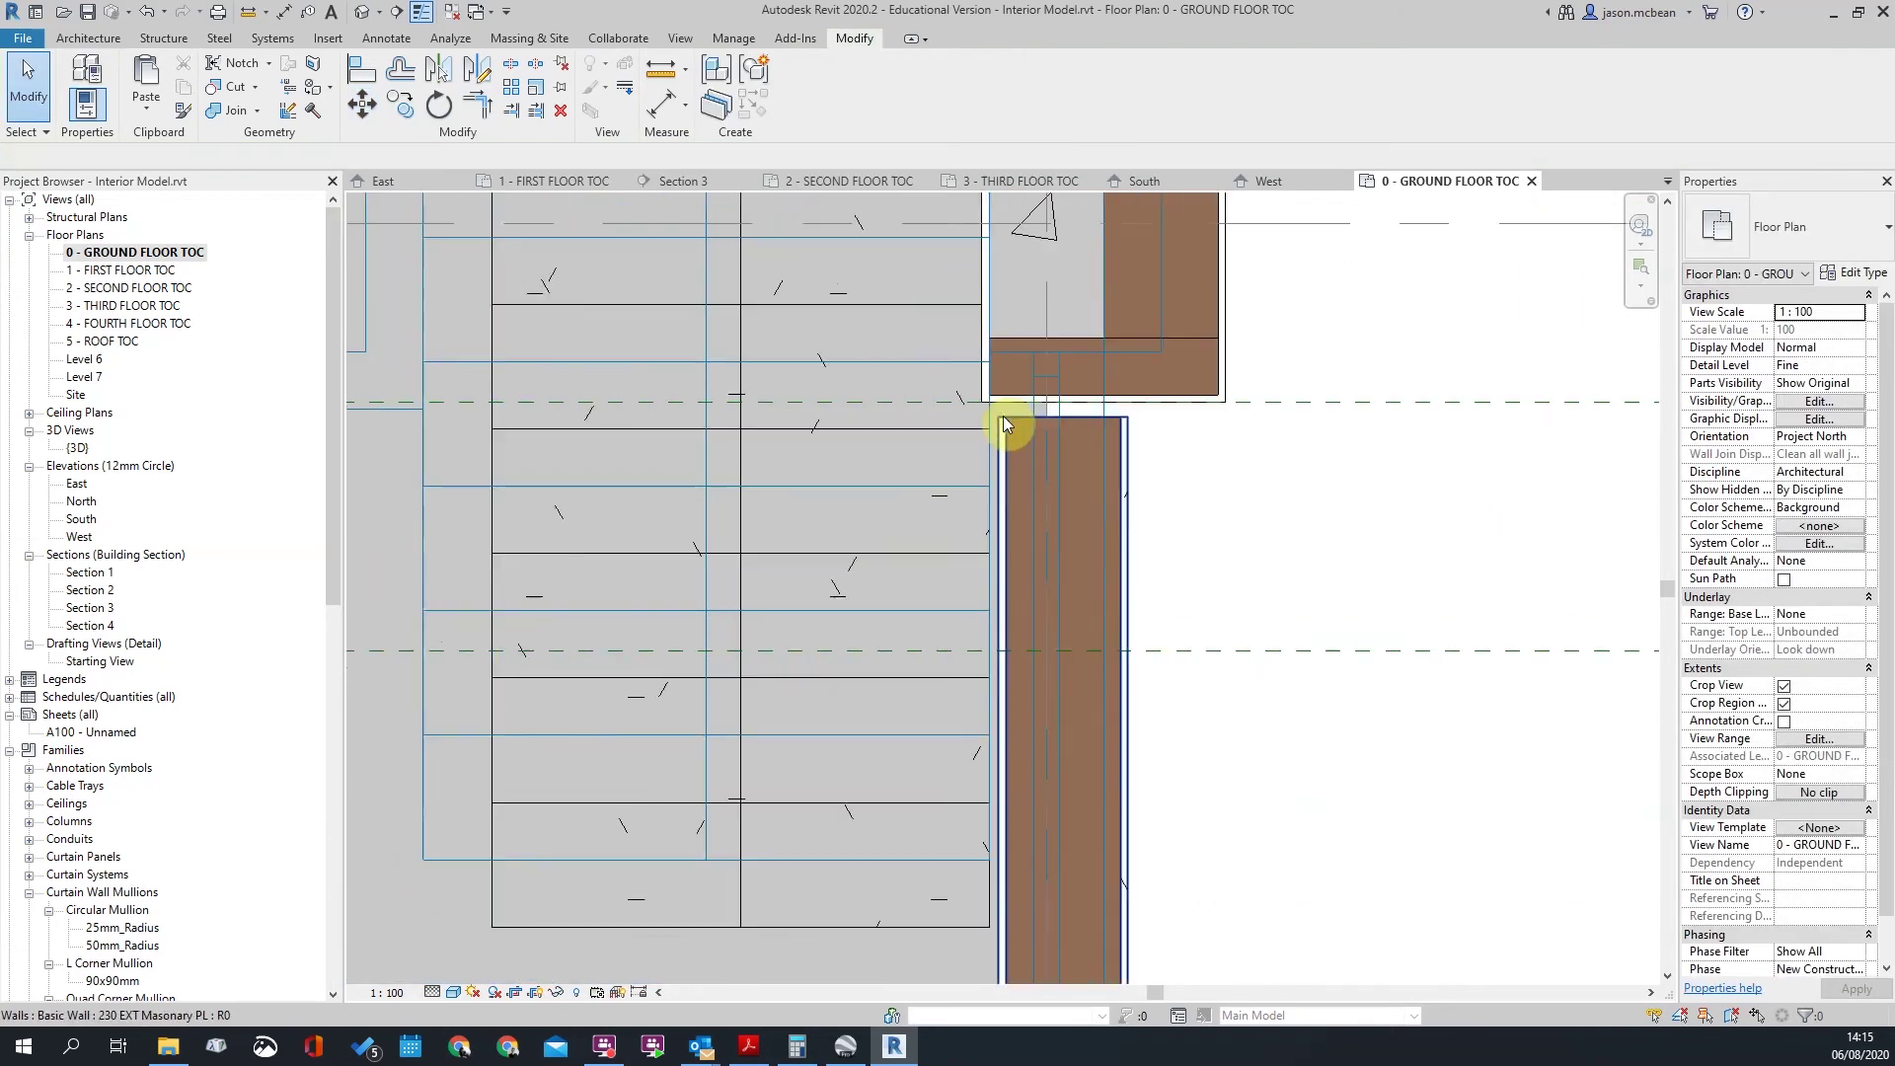
pyautogui.click(1002, 416)
pyautogui.scroll(-3, 1038, 404)
pyautogui.moveTo(1150, 575); pyautogui.dragTo(1113, 326, button='middle')
pyautogui.press('Escape')
pyautogui.click(1020, 665)
pyautogui.moveTo(1019, 578); pyautogui.dragTo(1009, 710)
pyautogui.press('Escape')
pyautogui.scroll(3, 1066, 286)
pyautogui.moveTo(1066, 286); pyautogui.dragTo(1115, 728, button='middle')
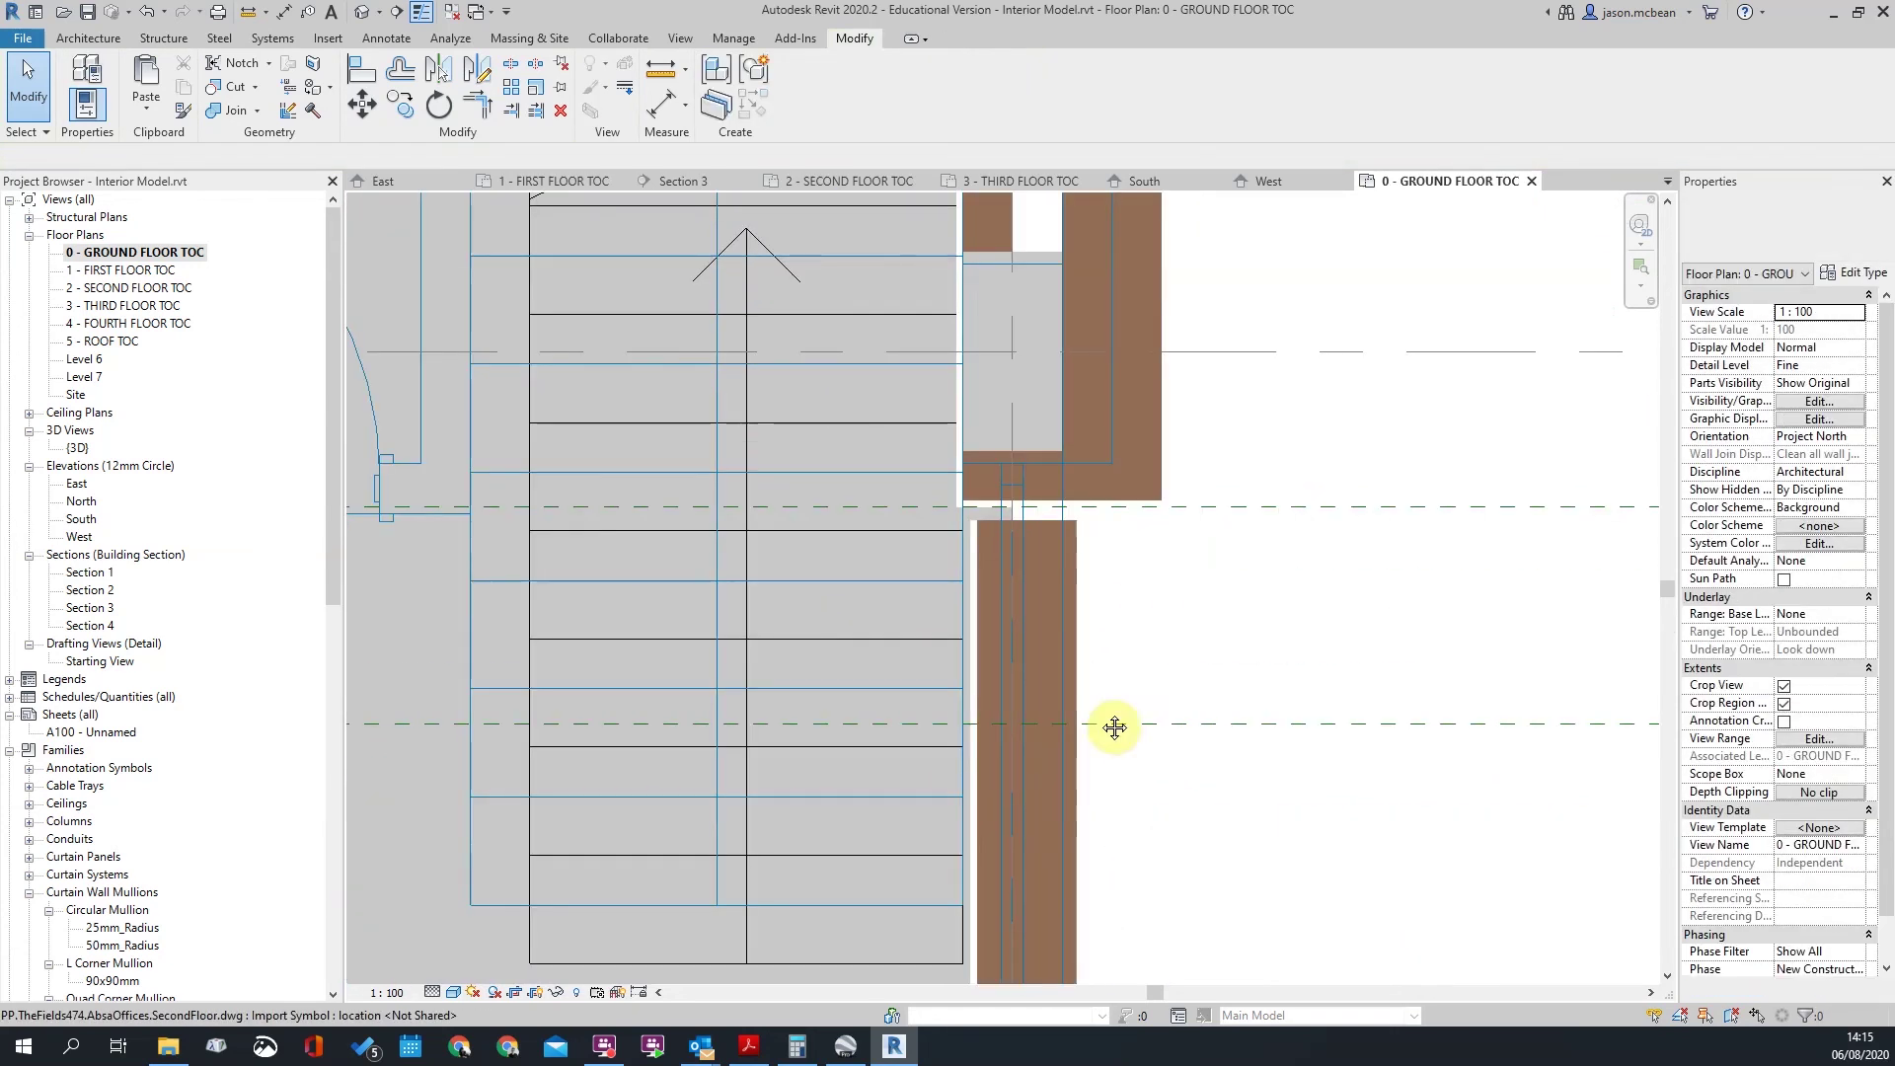
# Step: Align the inner face of the 230 EXT Masonry PL wall with the inner face of the 490 Ext Cavity PL wall
pyautogui.press('a')
pyautogui.press('l')
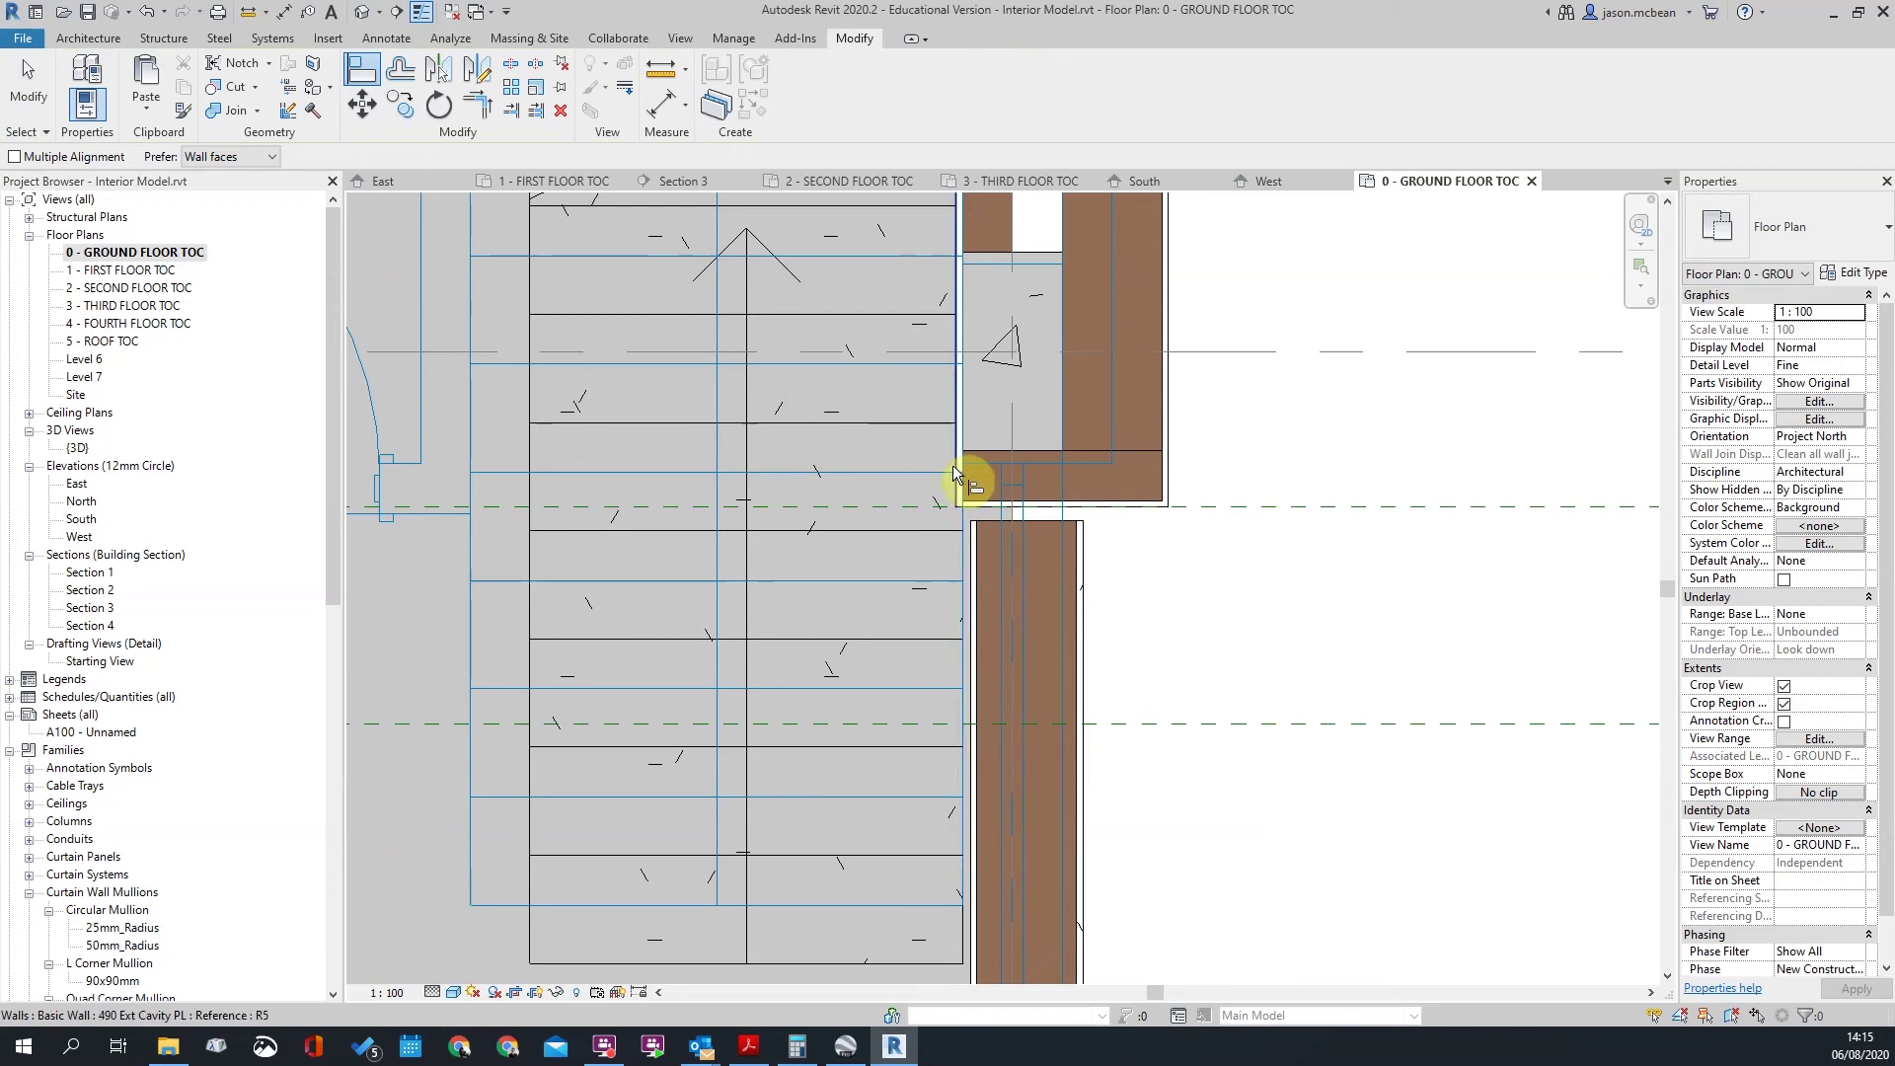
pyautogui.press('Tab')
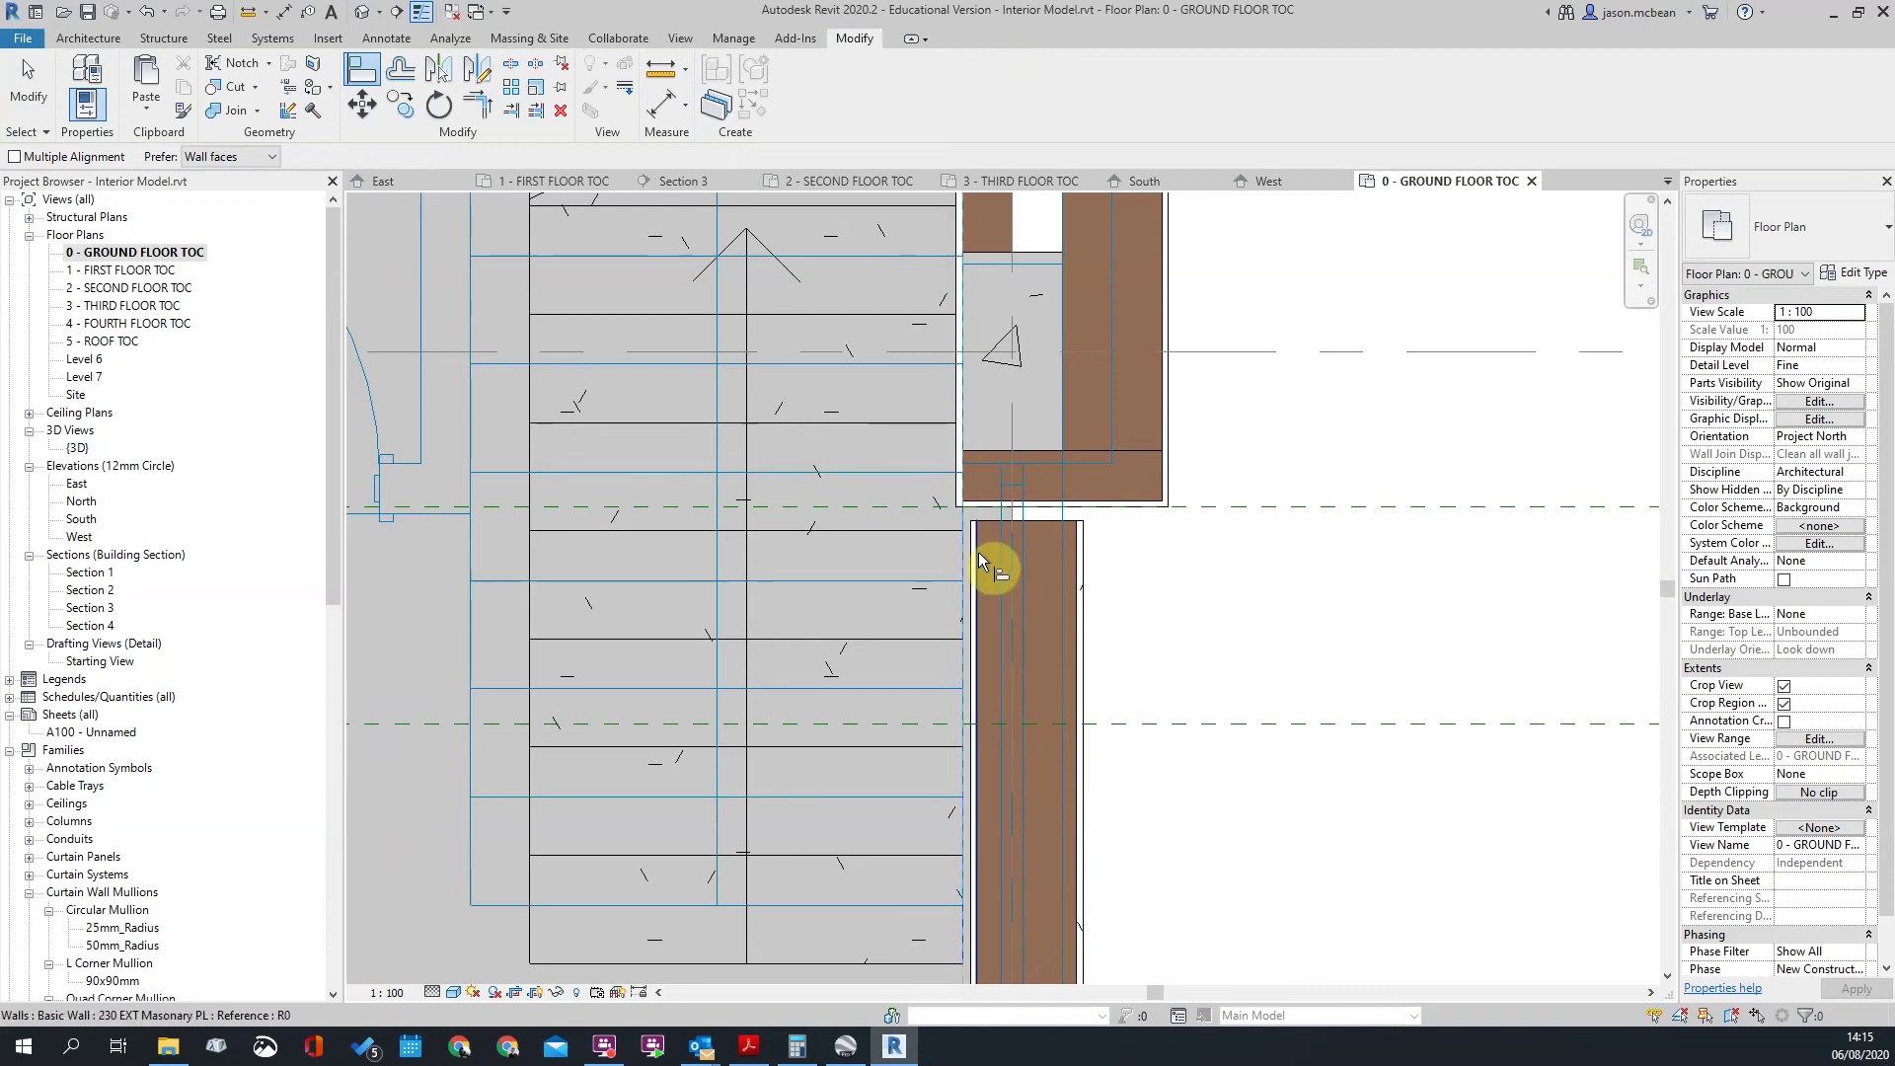
pyautogui.click(979, 552)
pyautogui.press('Escape')
pyautogui.press('Escape')
# Step: Extend the end of the 230 masonry wall to meet the face of the 490 cavity wall beside the stair
pyautogui.click(1054, 534)
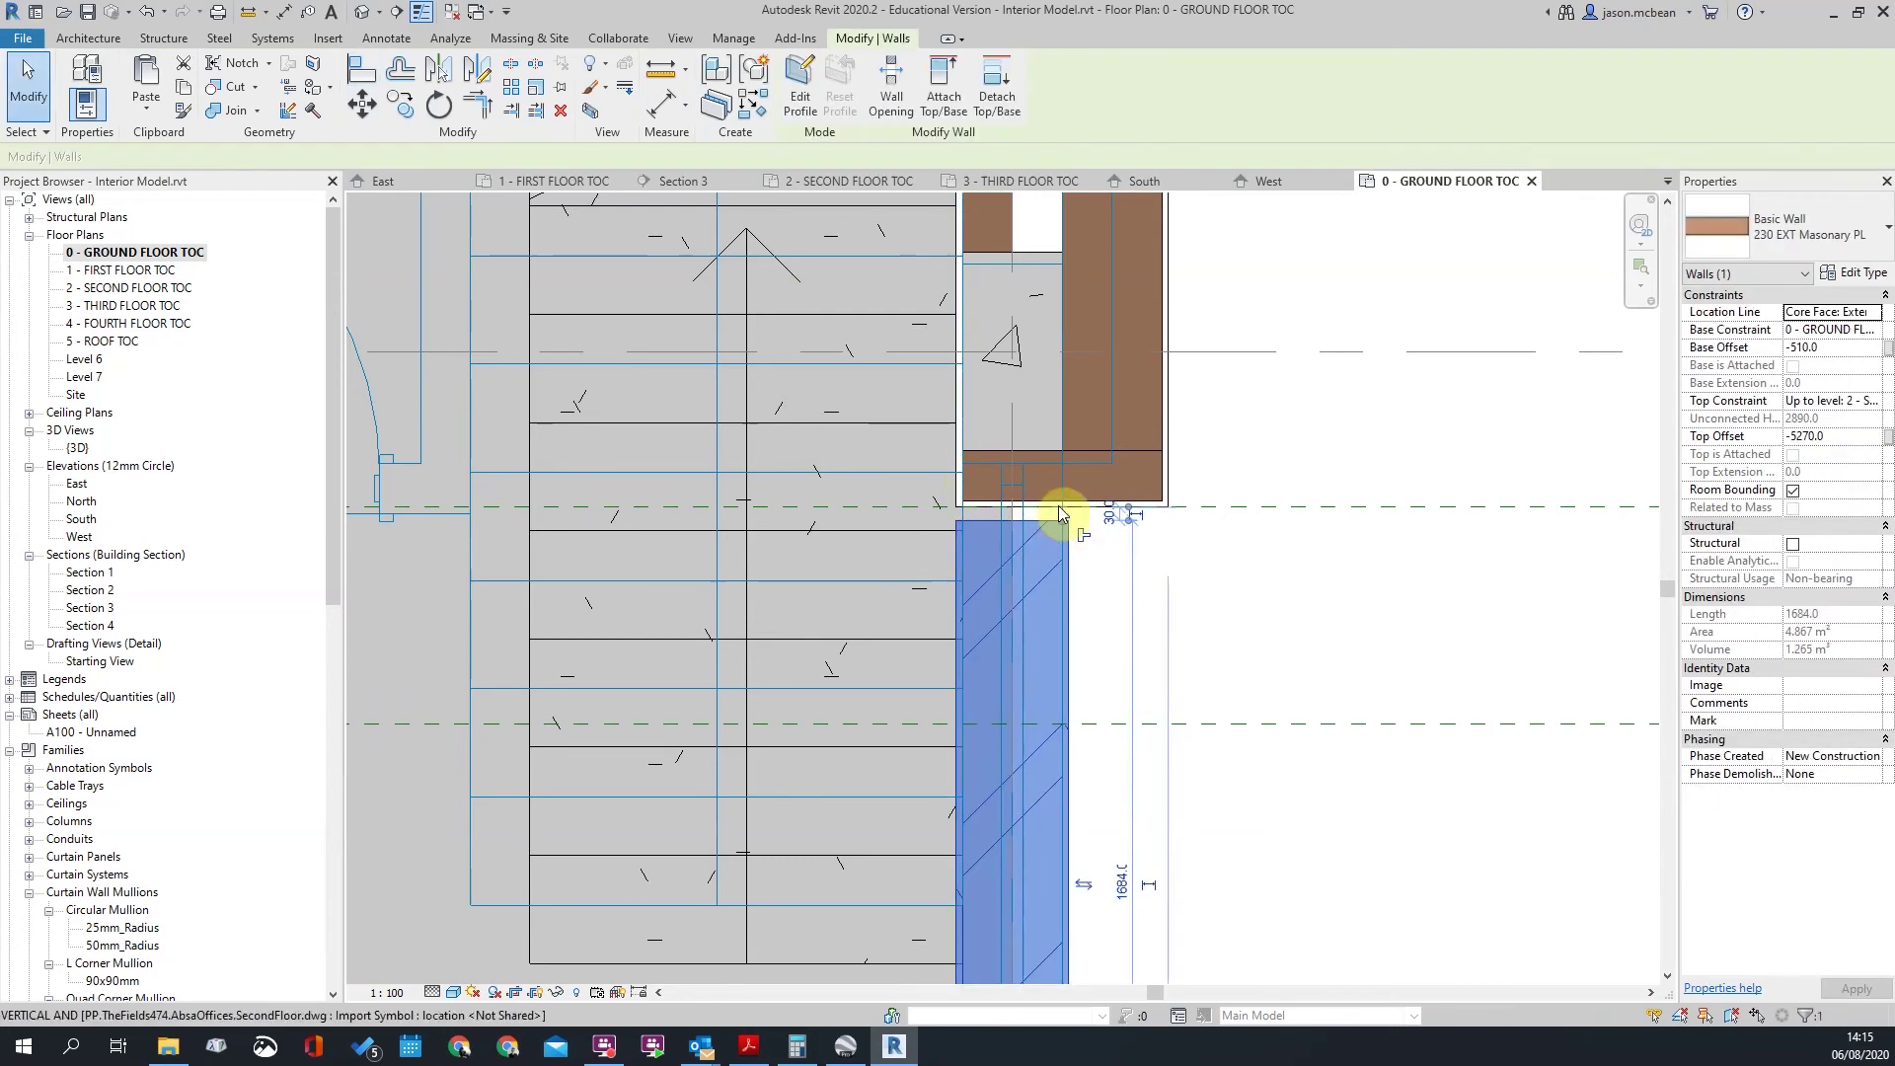
pyautogui.moveTo(1058, 524); pyautogui.dragTo(1056, 504)
pyautogui.scroll(-3, 1055, 474)
pyautogui.click(1259, 833)
pyautogui.moveTo(1260, 833); pyautogui.dragTo(1198, 729, button='middle')
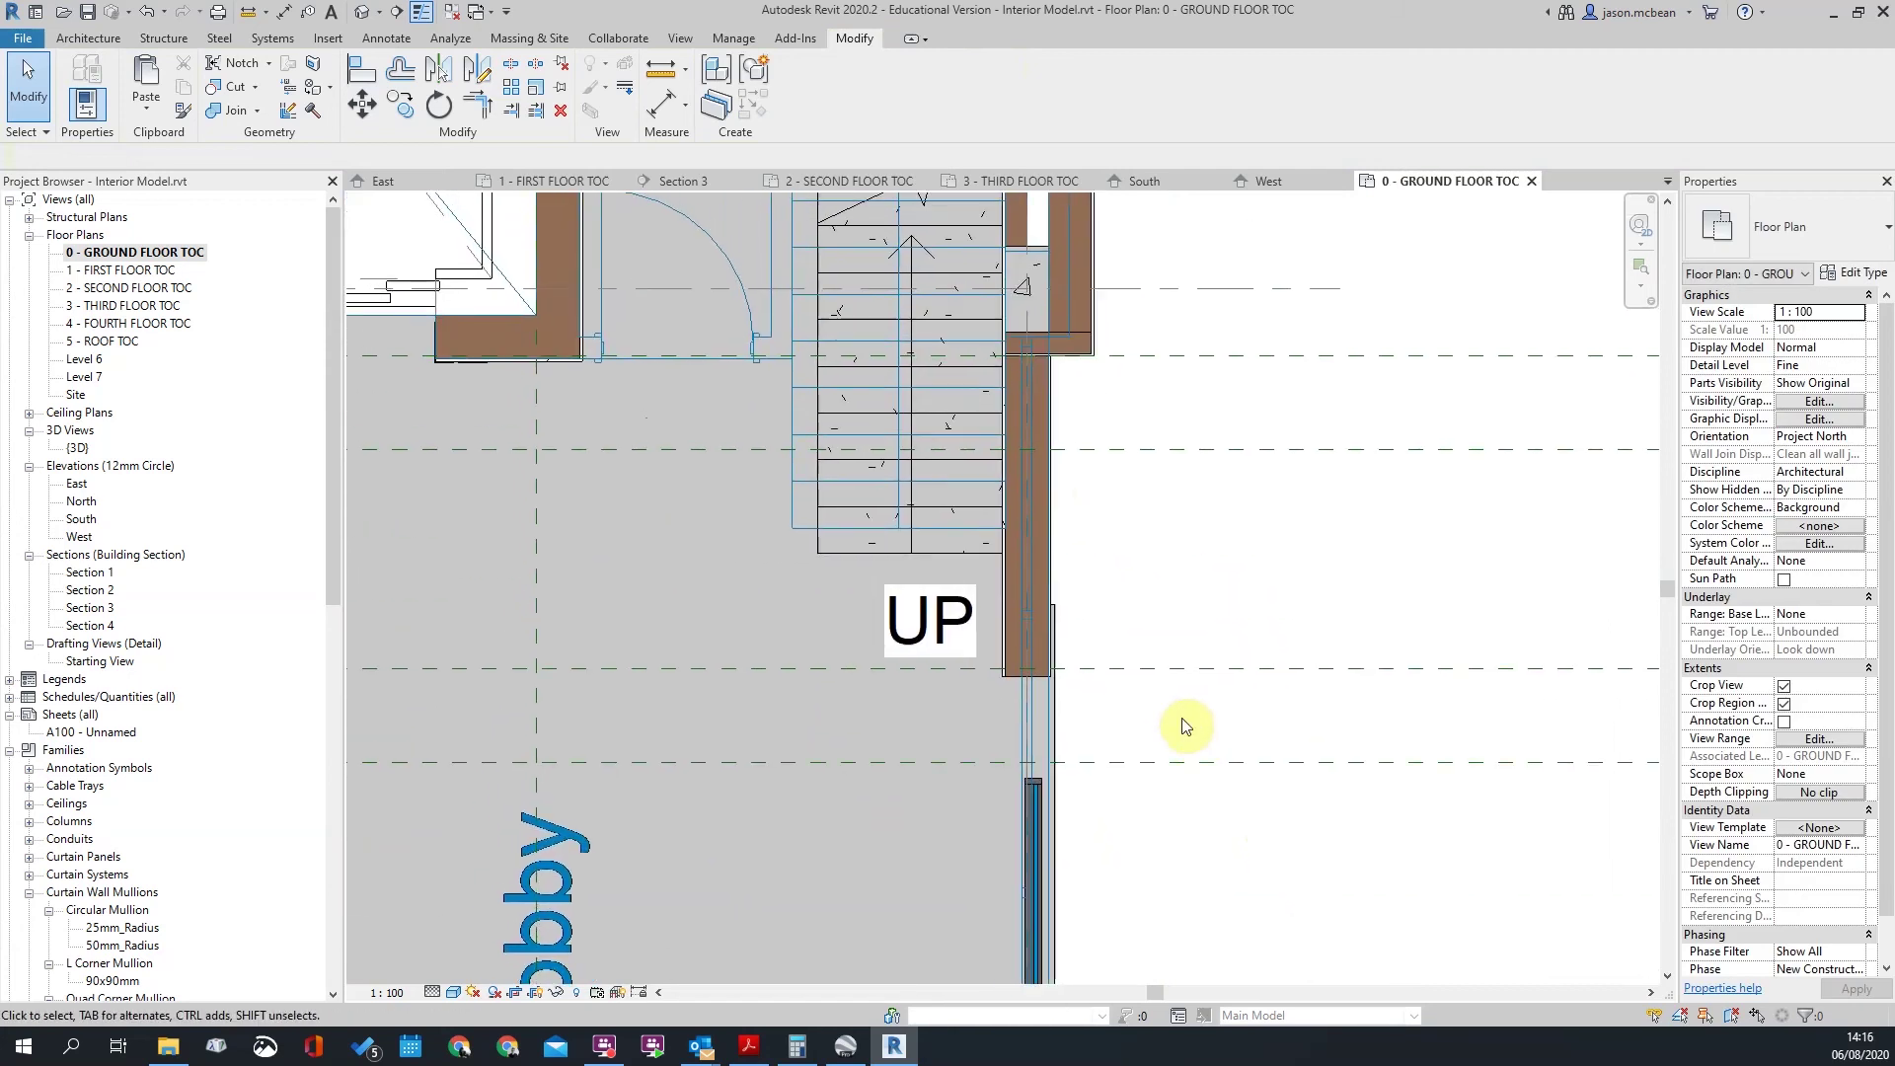
# Step: Shorten the masonry wall's lobby-side end back to the edge of the 125mm Surface Bed floor
pyautogui.click(1005, 679)
pyautogui.scroll(2, 1014, 681)
pyautogui.scroll(1, 1016, 681)
pyautogui.moveTo(1073, 675); pyautogui.dragTo(1074, 549)
pyautogui.click(1311, 500)
pyautogui.scroll(4, 1086, 582)
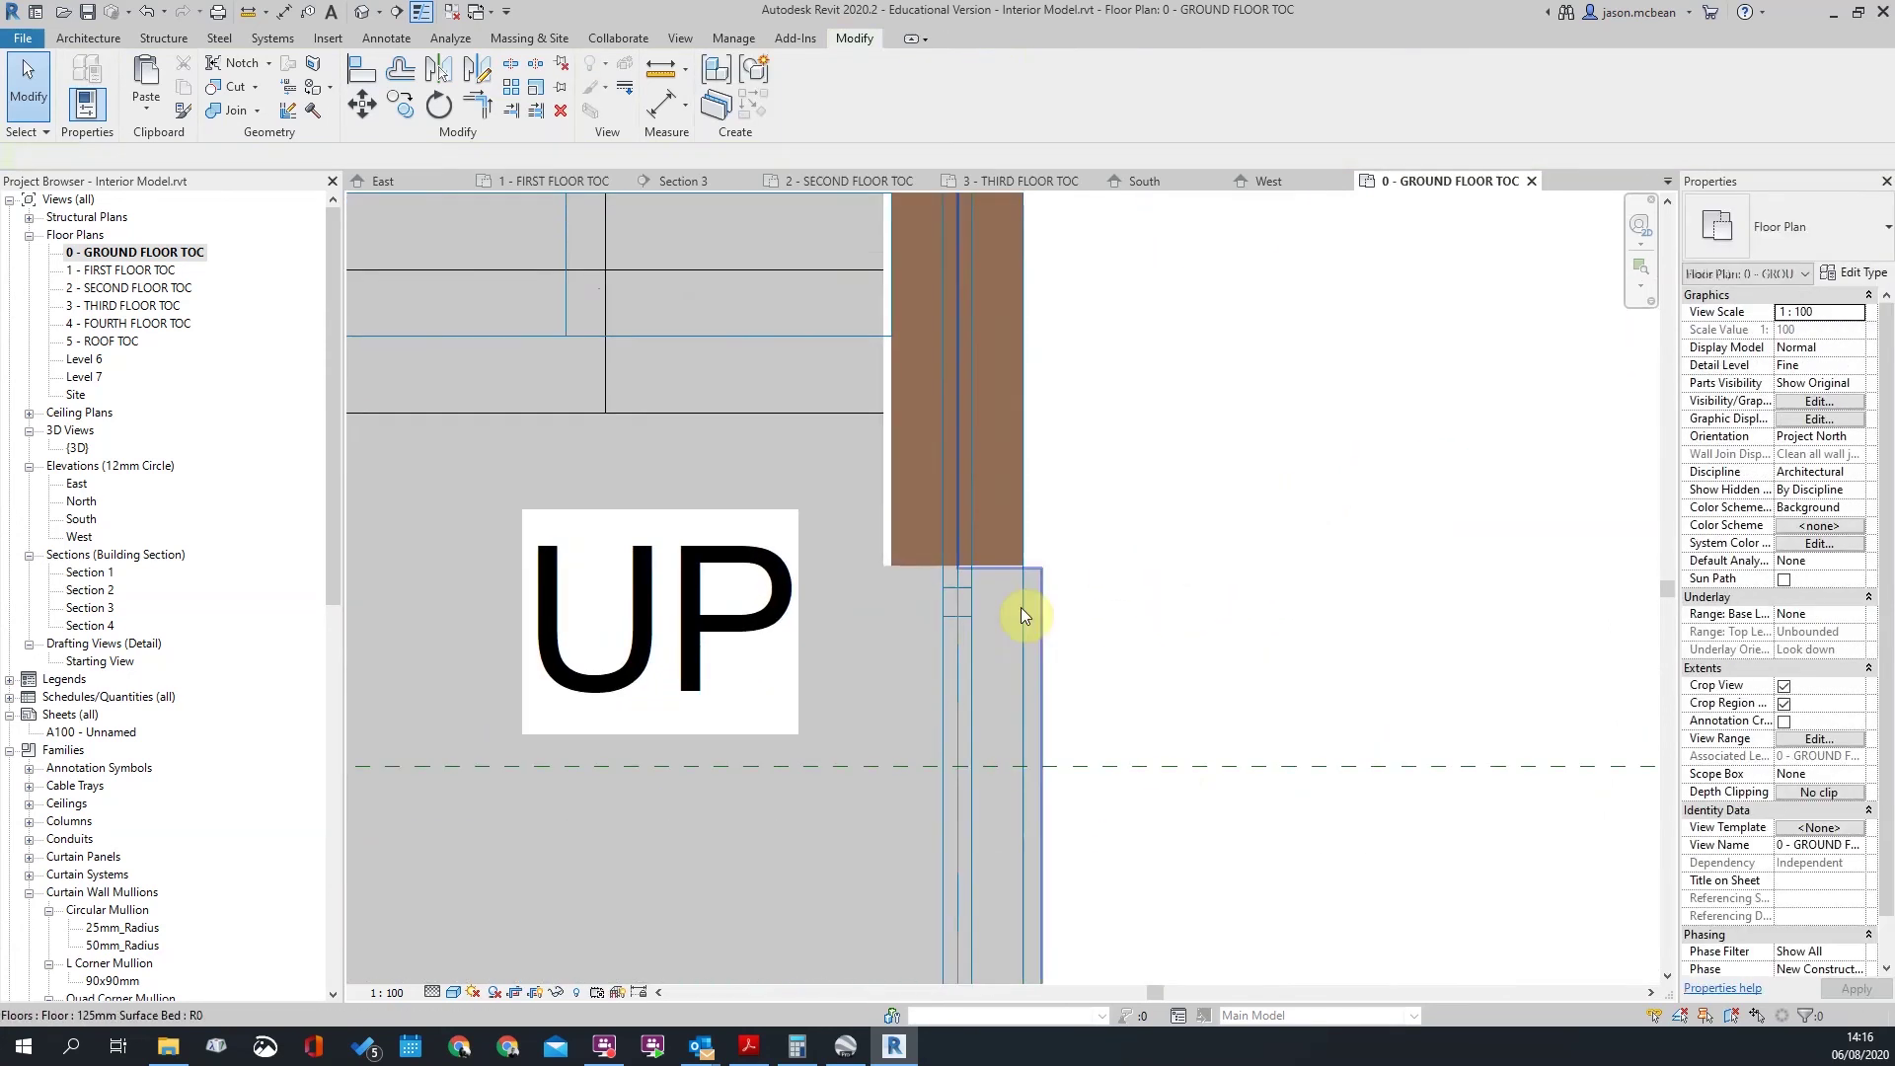
pyautogui.press('a')
pyautogui.press('l')
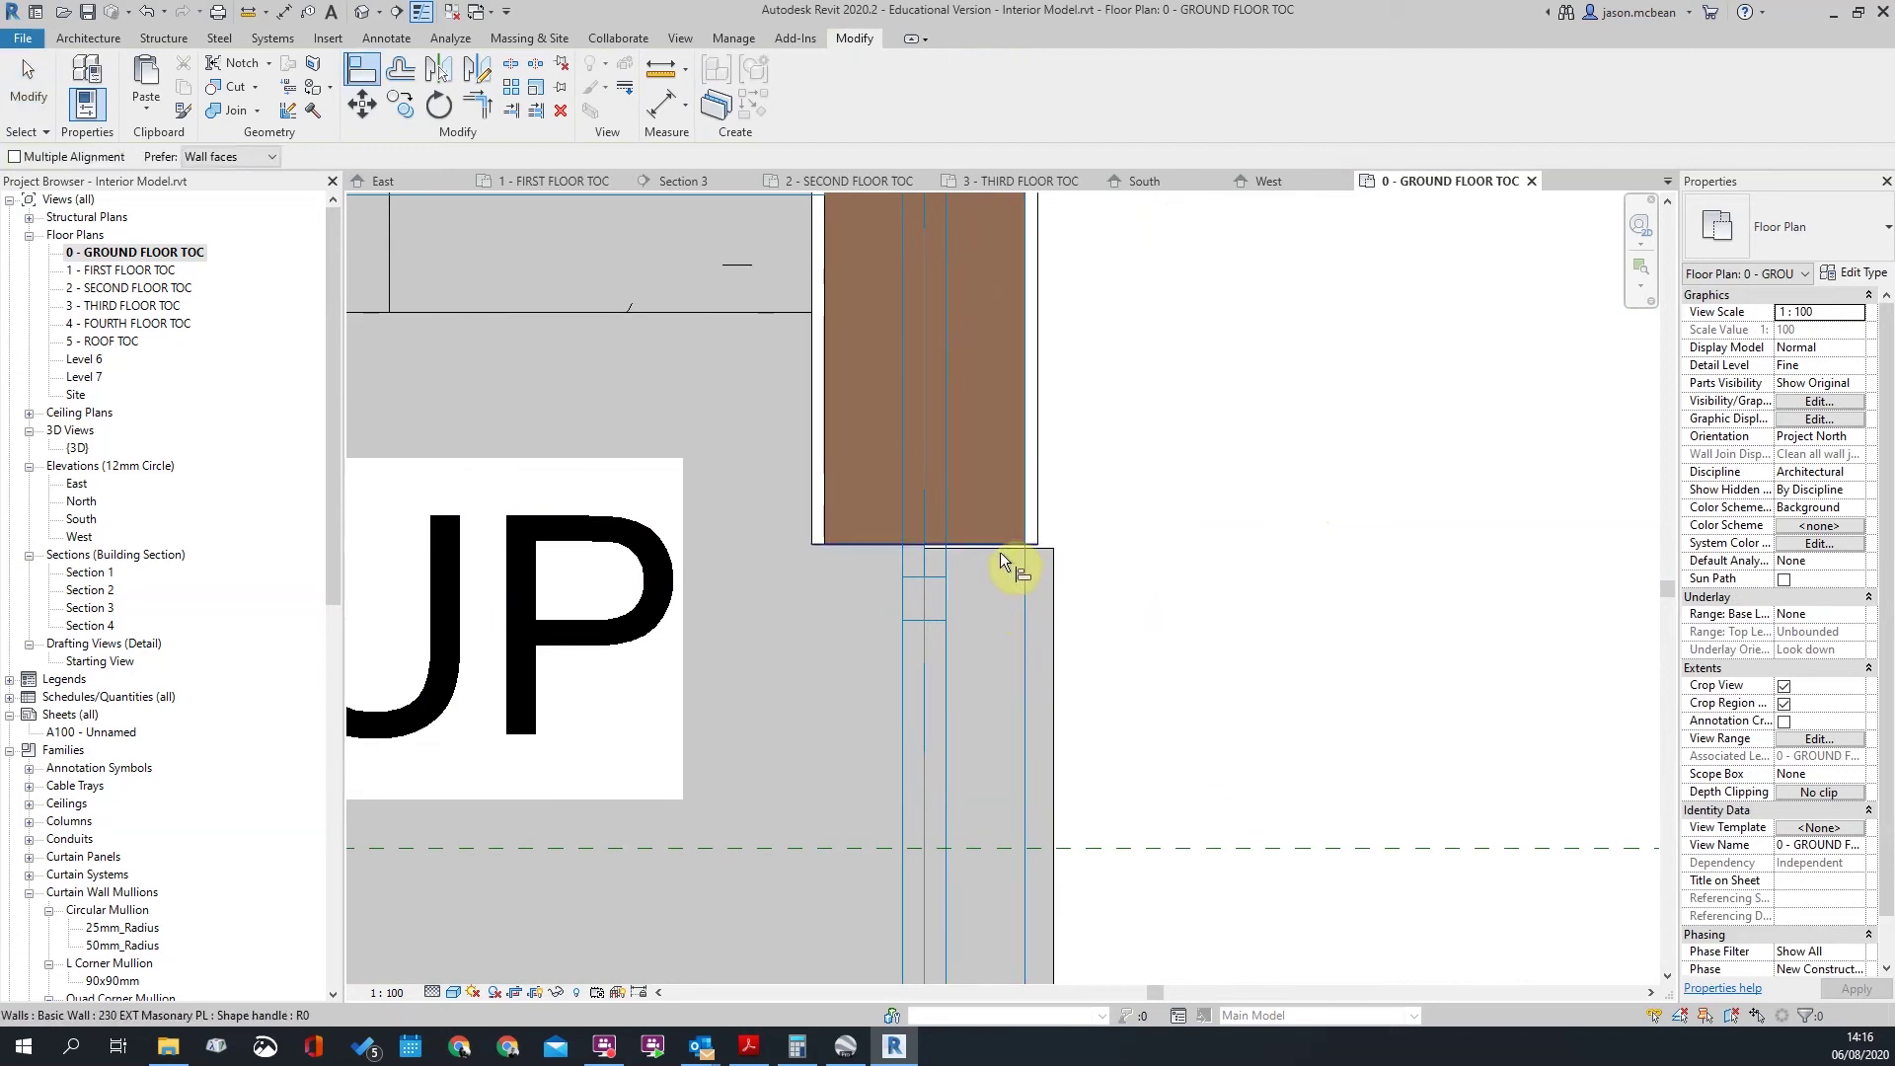
pyautogui.scroll(-4, 1026, 557)
pyautogui.press('Escape')
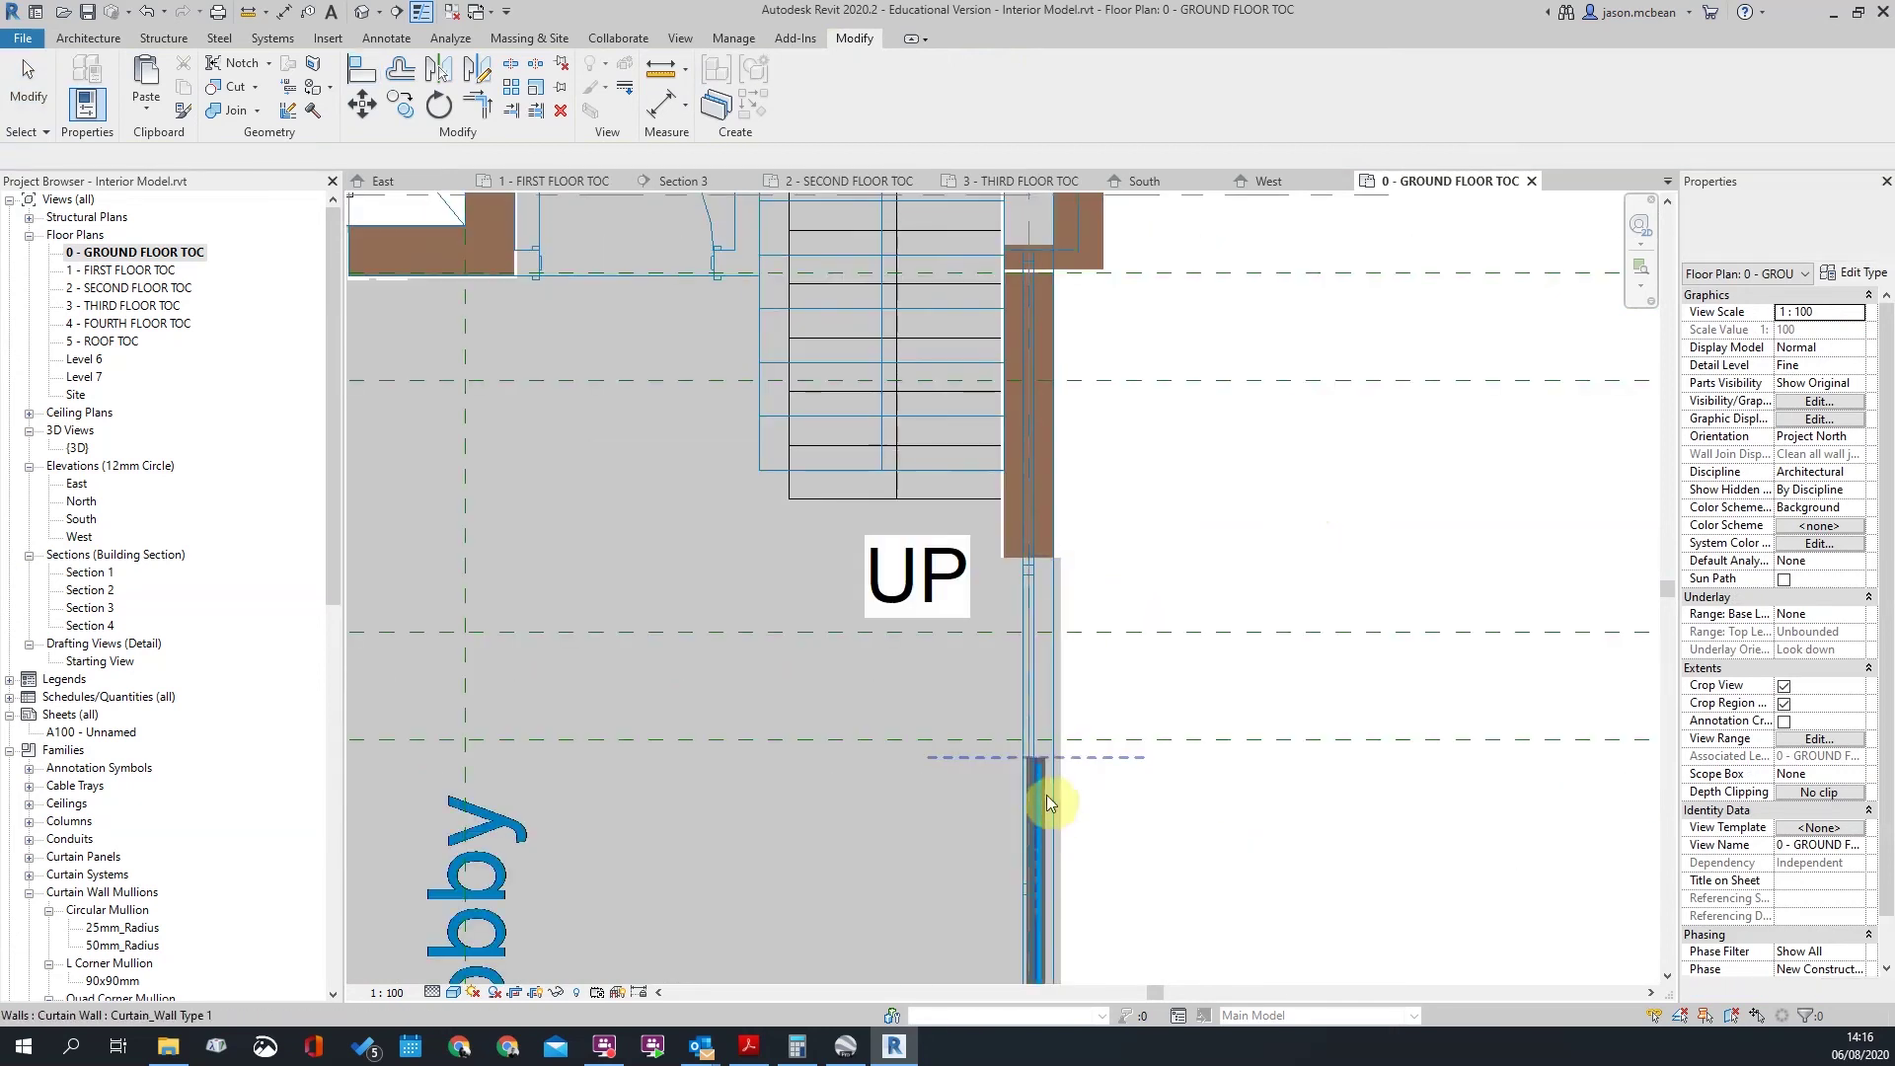
# Step: Try to shift the curtain wall's temporary dimension reference to the outer face of the corner column
pyautogui.click(1044, 811)
pyautogui.moveTo(1048, 773); pyautogui.dragTo(1185, 316, button='middle')
pyautogui.moveTo(1017, 785); pyautogui.dragTo(1019, 239, button='middle')
pyautogui.scroll(1, 1019, 239)
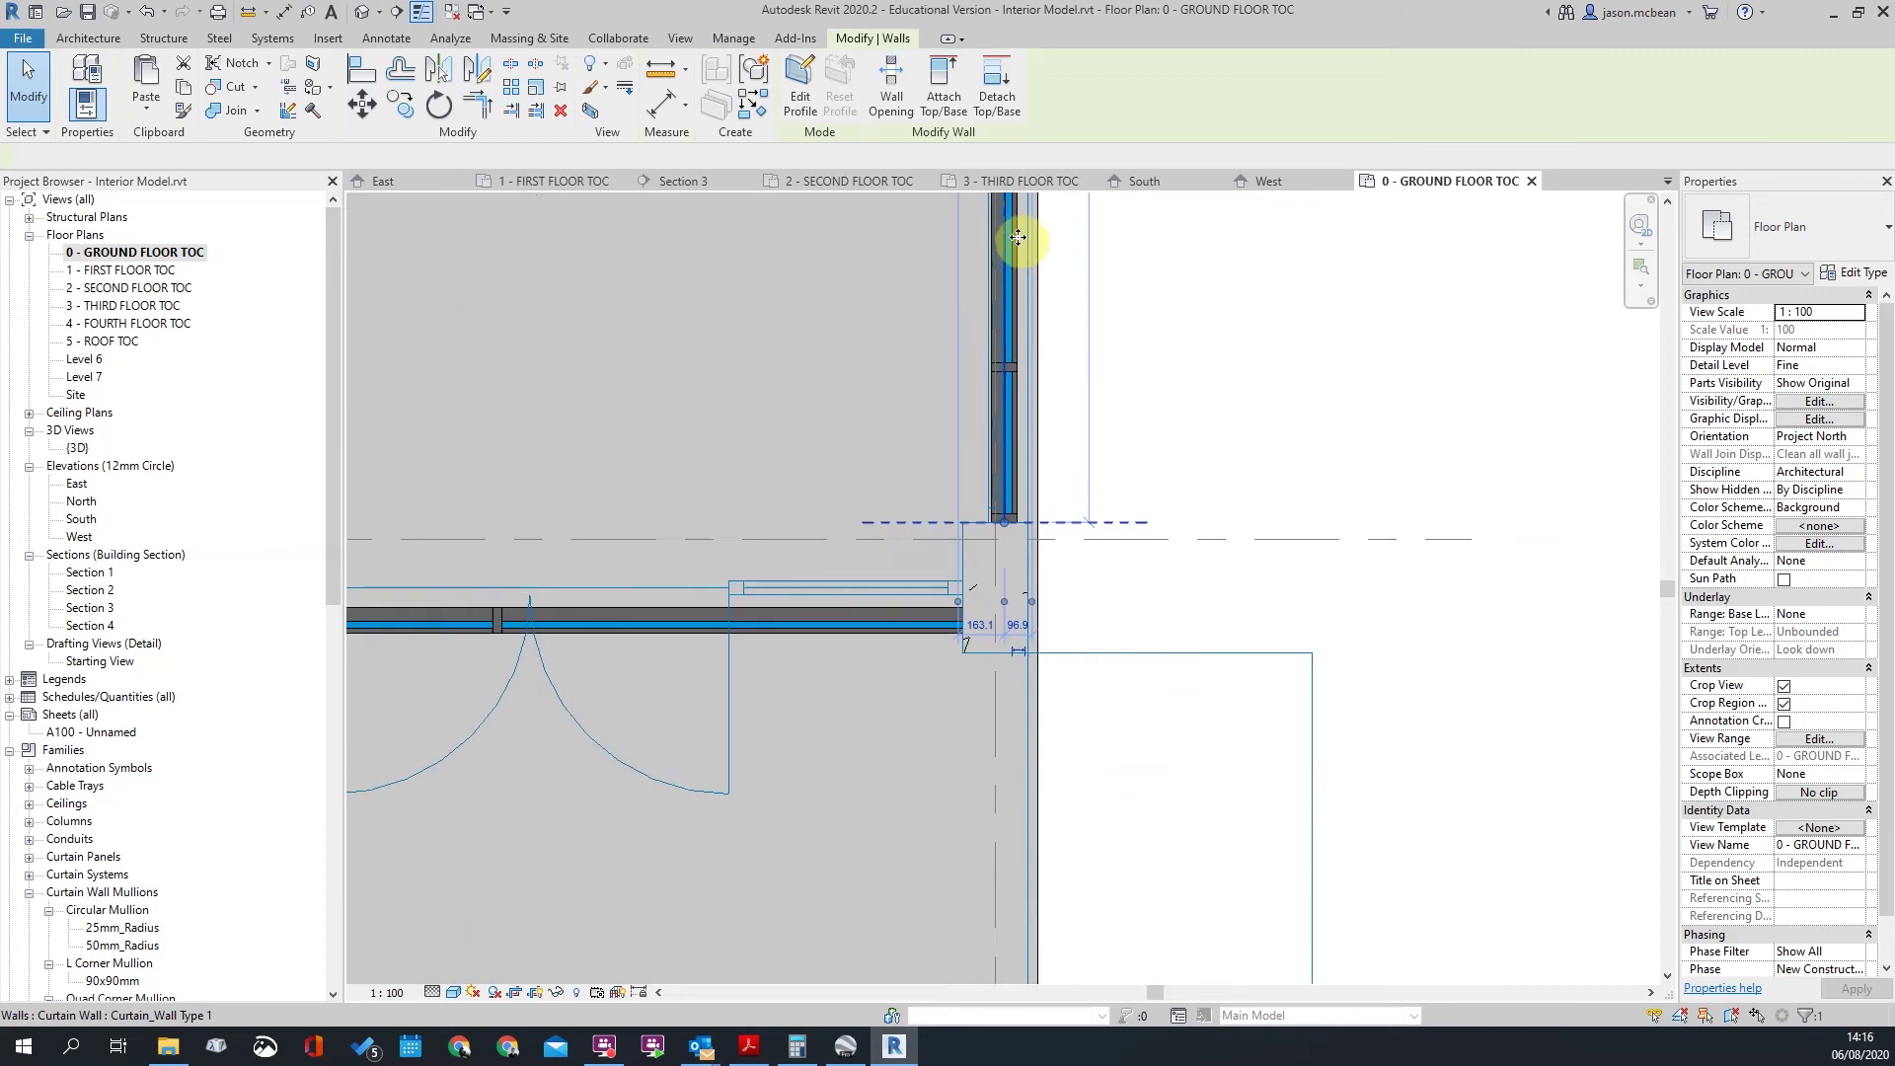
pyautogui.scroll(2, 1019, 239)
pyautogui.scroll(-2, 1023, 465)
pyautogui.scroll(1, 1047, 602)
pyautogui.scroll(2, 1054, 732)
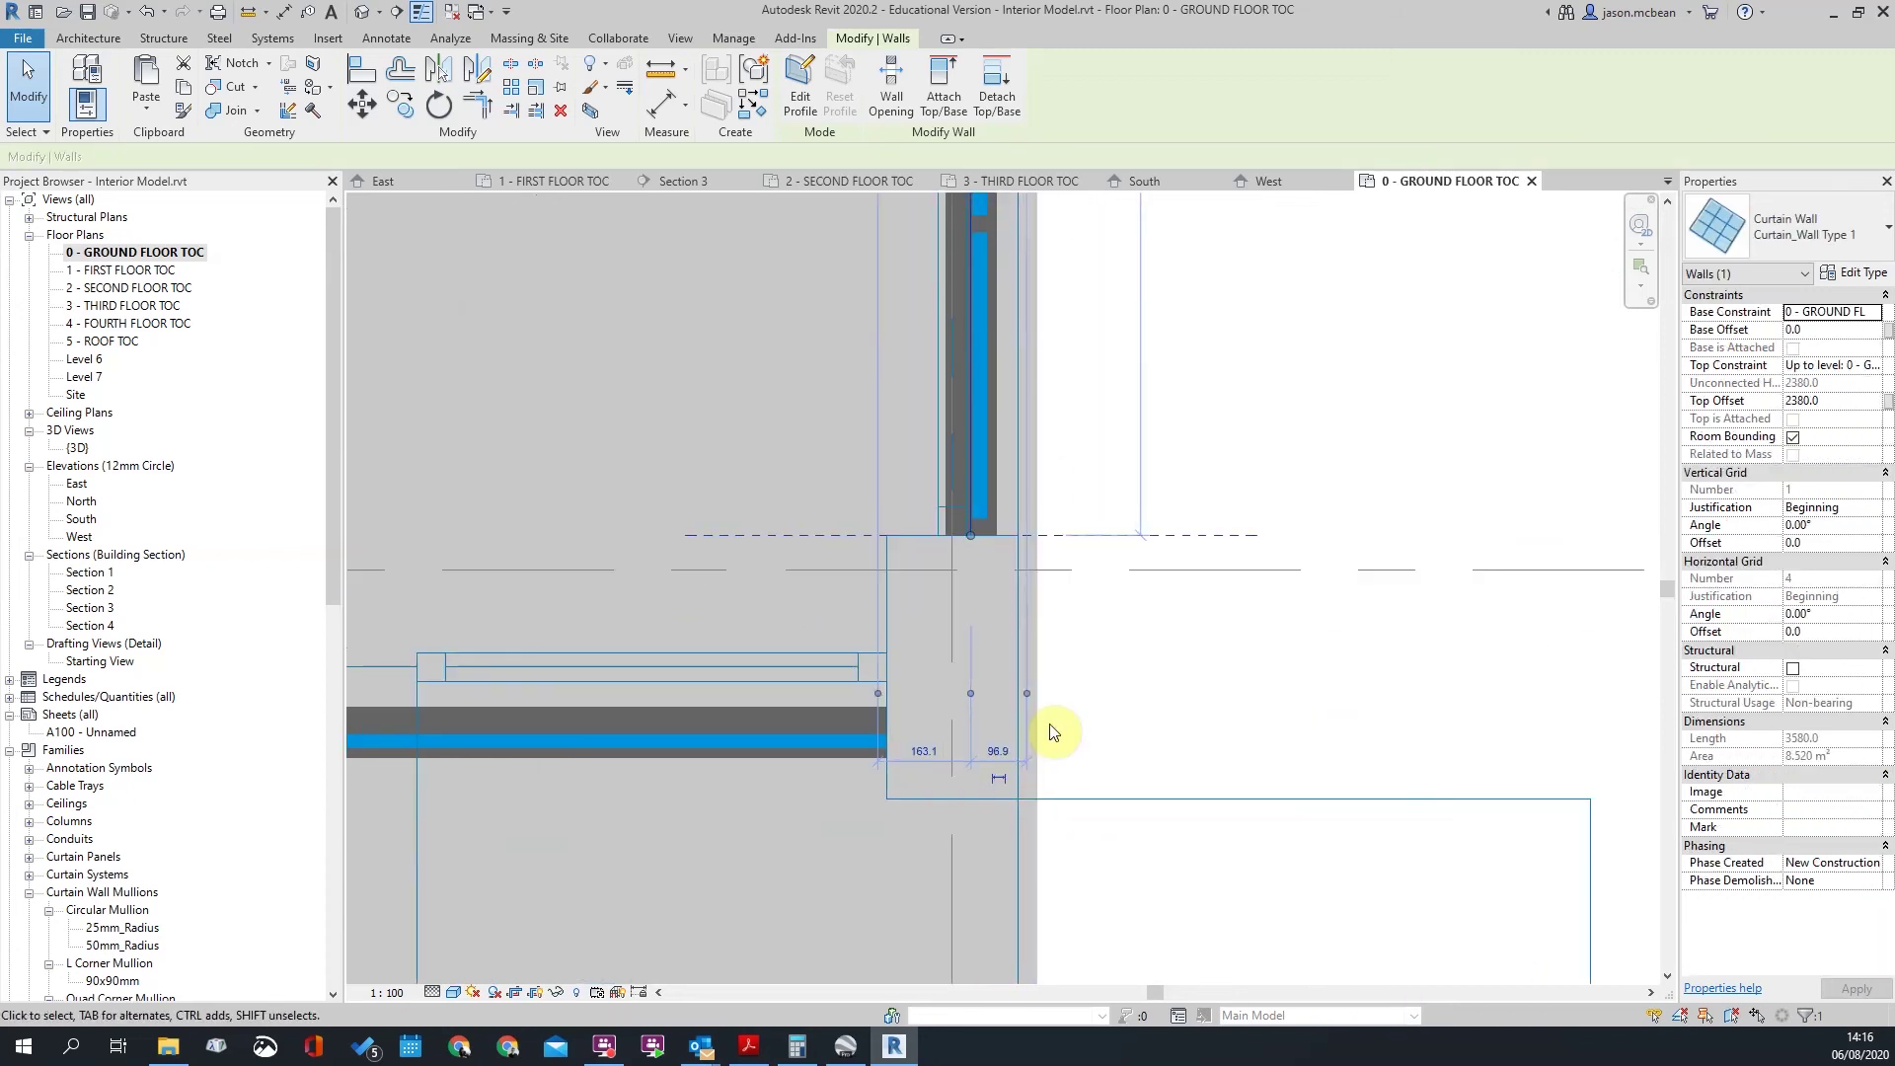
pyautogui.moveTo(968, 616); pyautogui.dragTo(1031, 614)
pyautogui.click(1214, 626)
pyautogui.scroll(-2, 1214, 626)
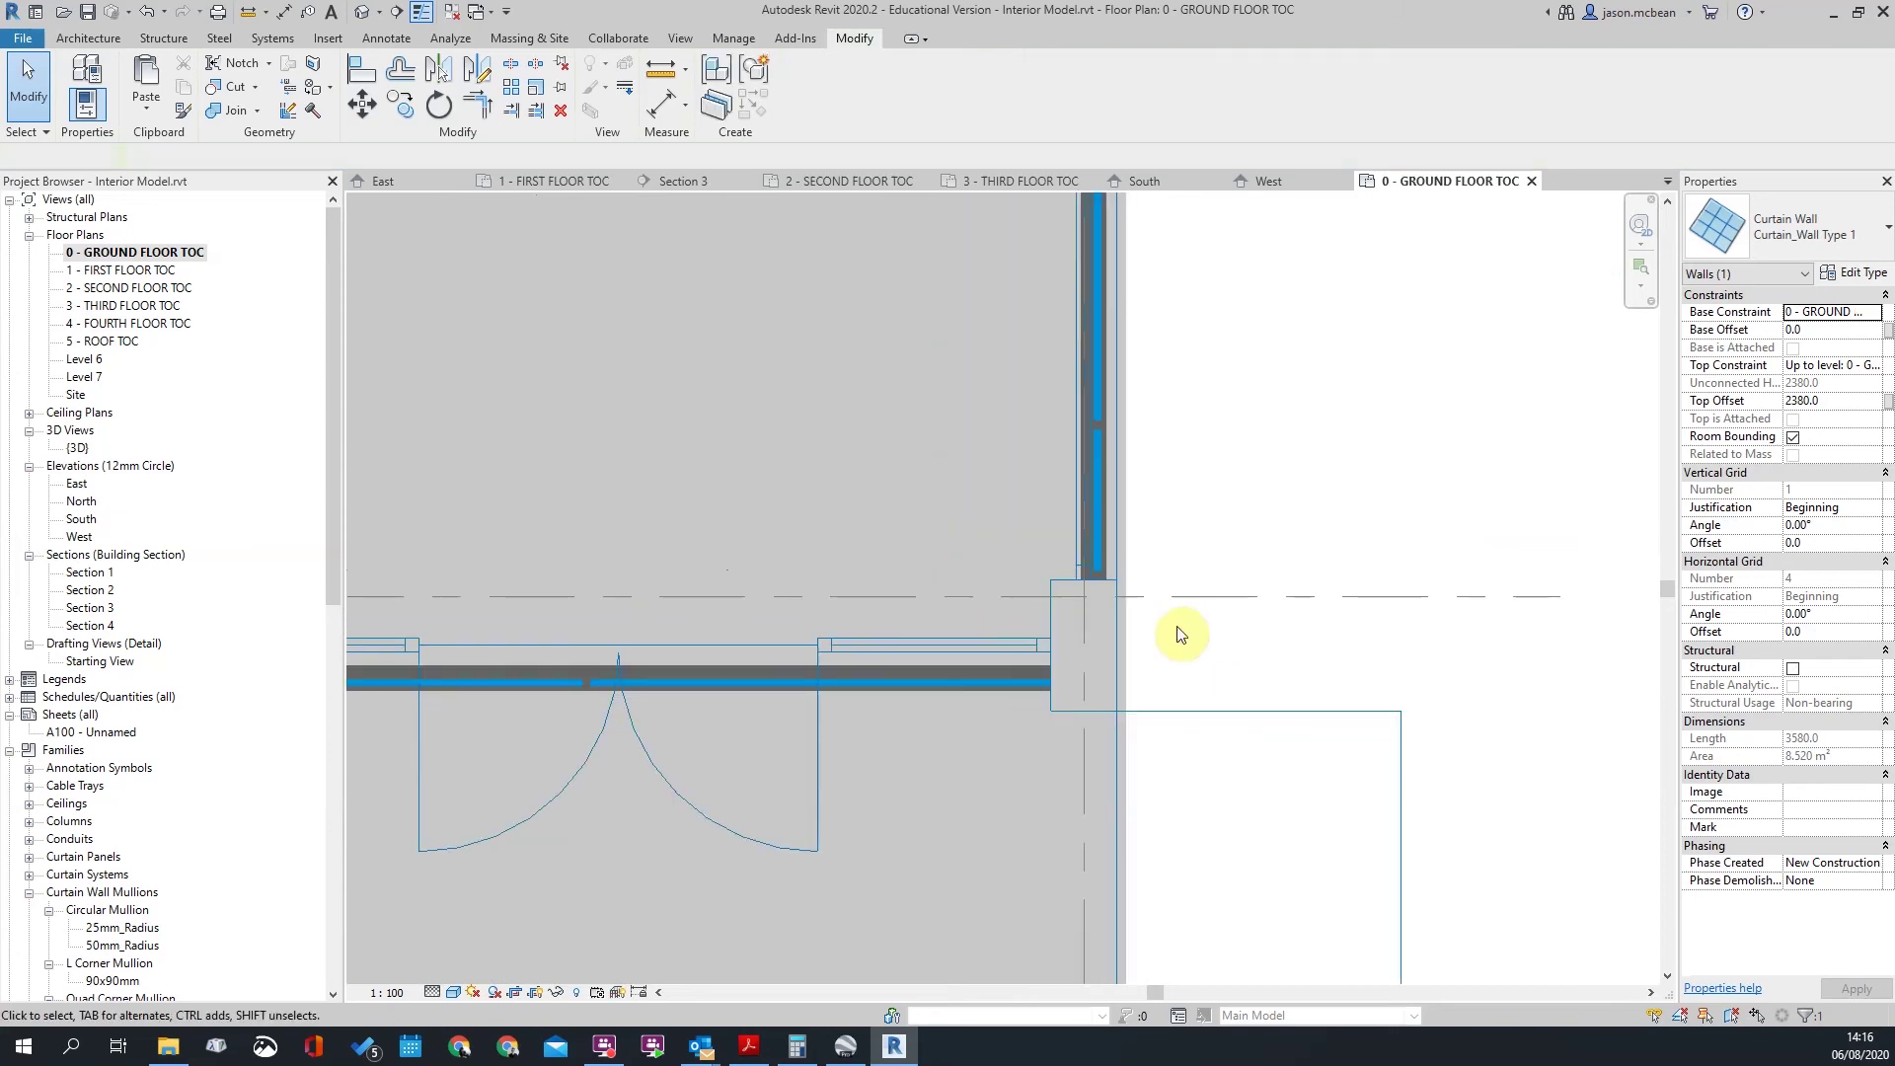
pyautogui.click(1048, 612)
pyautogui.click(1162, 588)
pyautogui.scroll(3, 1043, 665)
pyautogui.moveTo(1045, 665); pyautogui.dragTo(1149, 643)
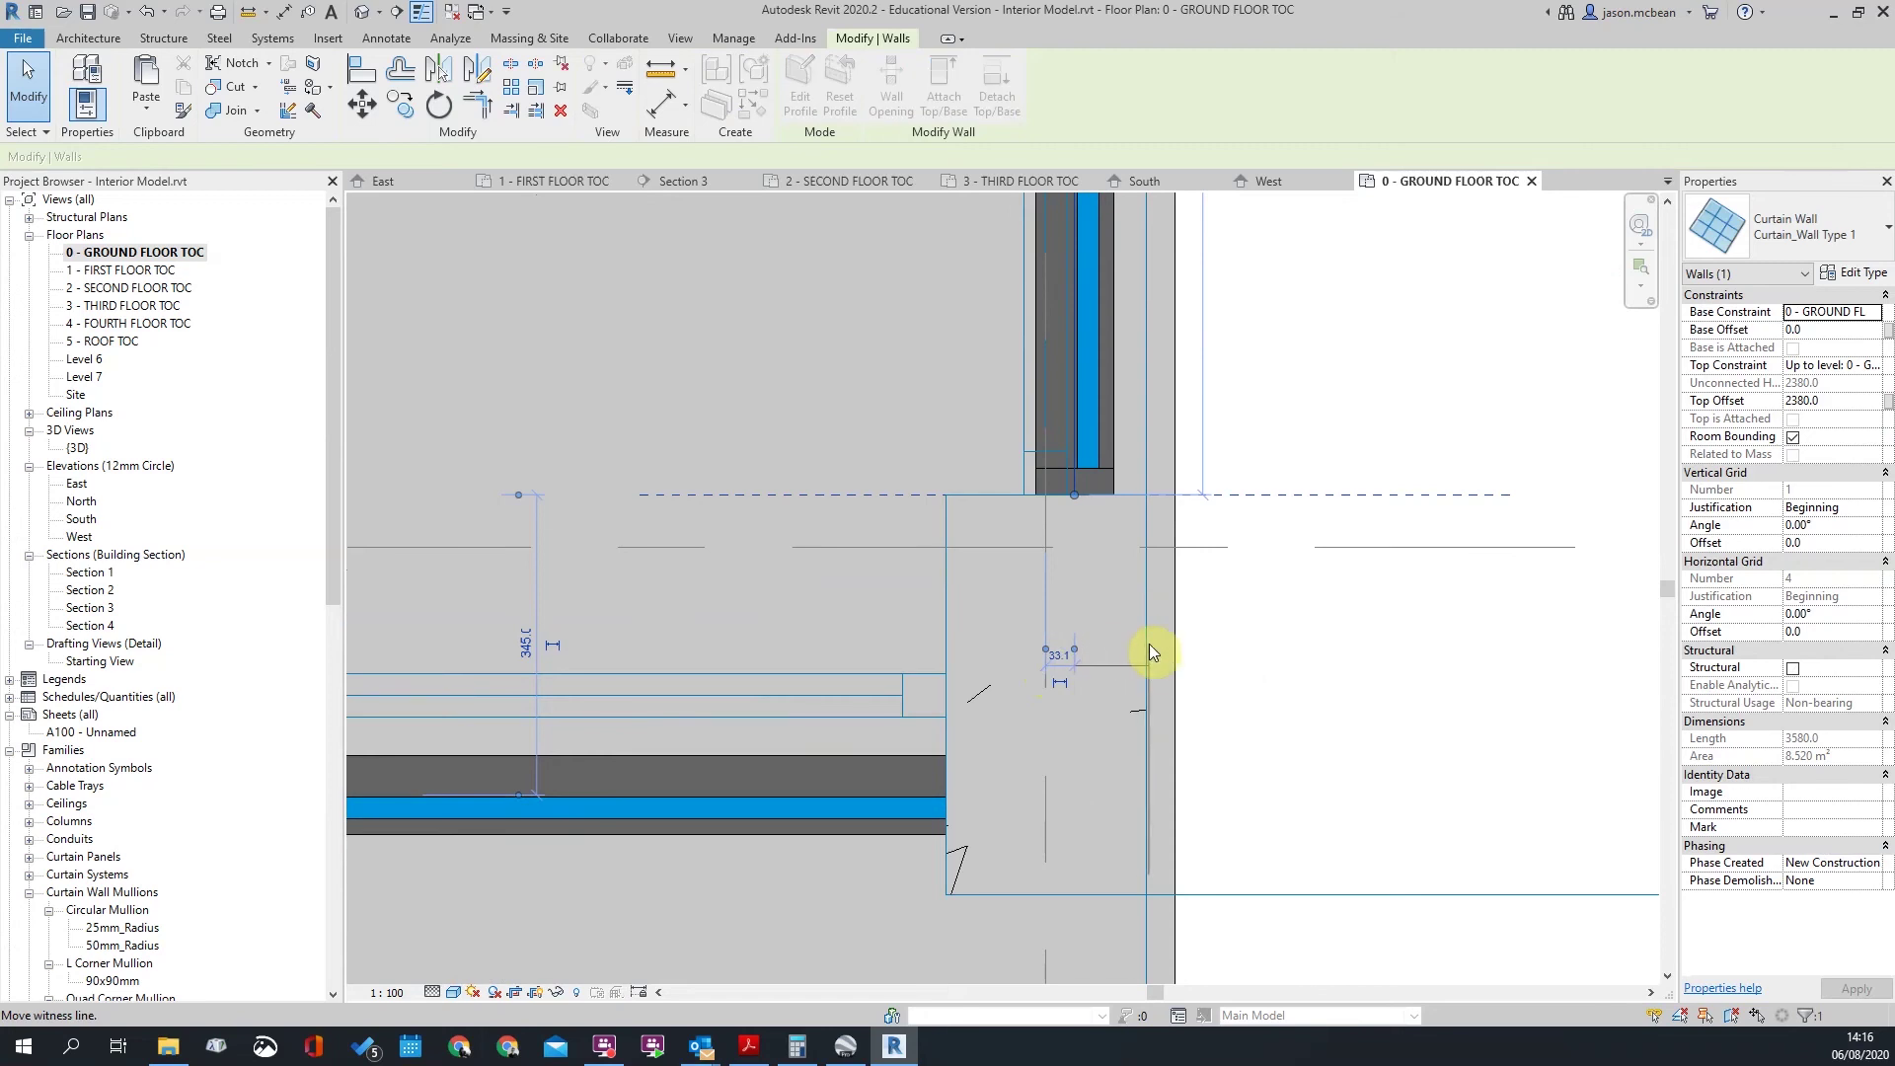
pyautogui.press('Escape')
pyautogui.scroll(-5, 1143, 584)
# Step: Move the curtain wall sideways so its location line sits on the outer face of the corner column
pyautogui.click(1135, 525)
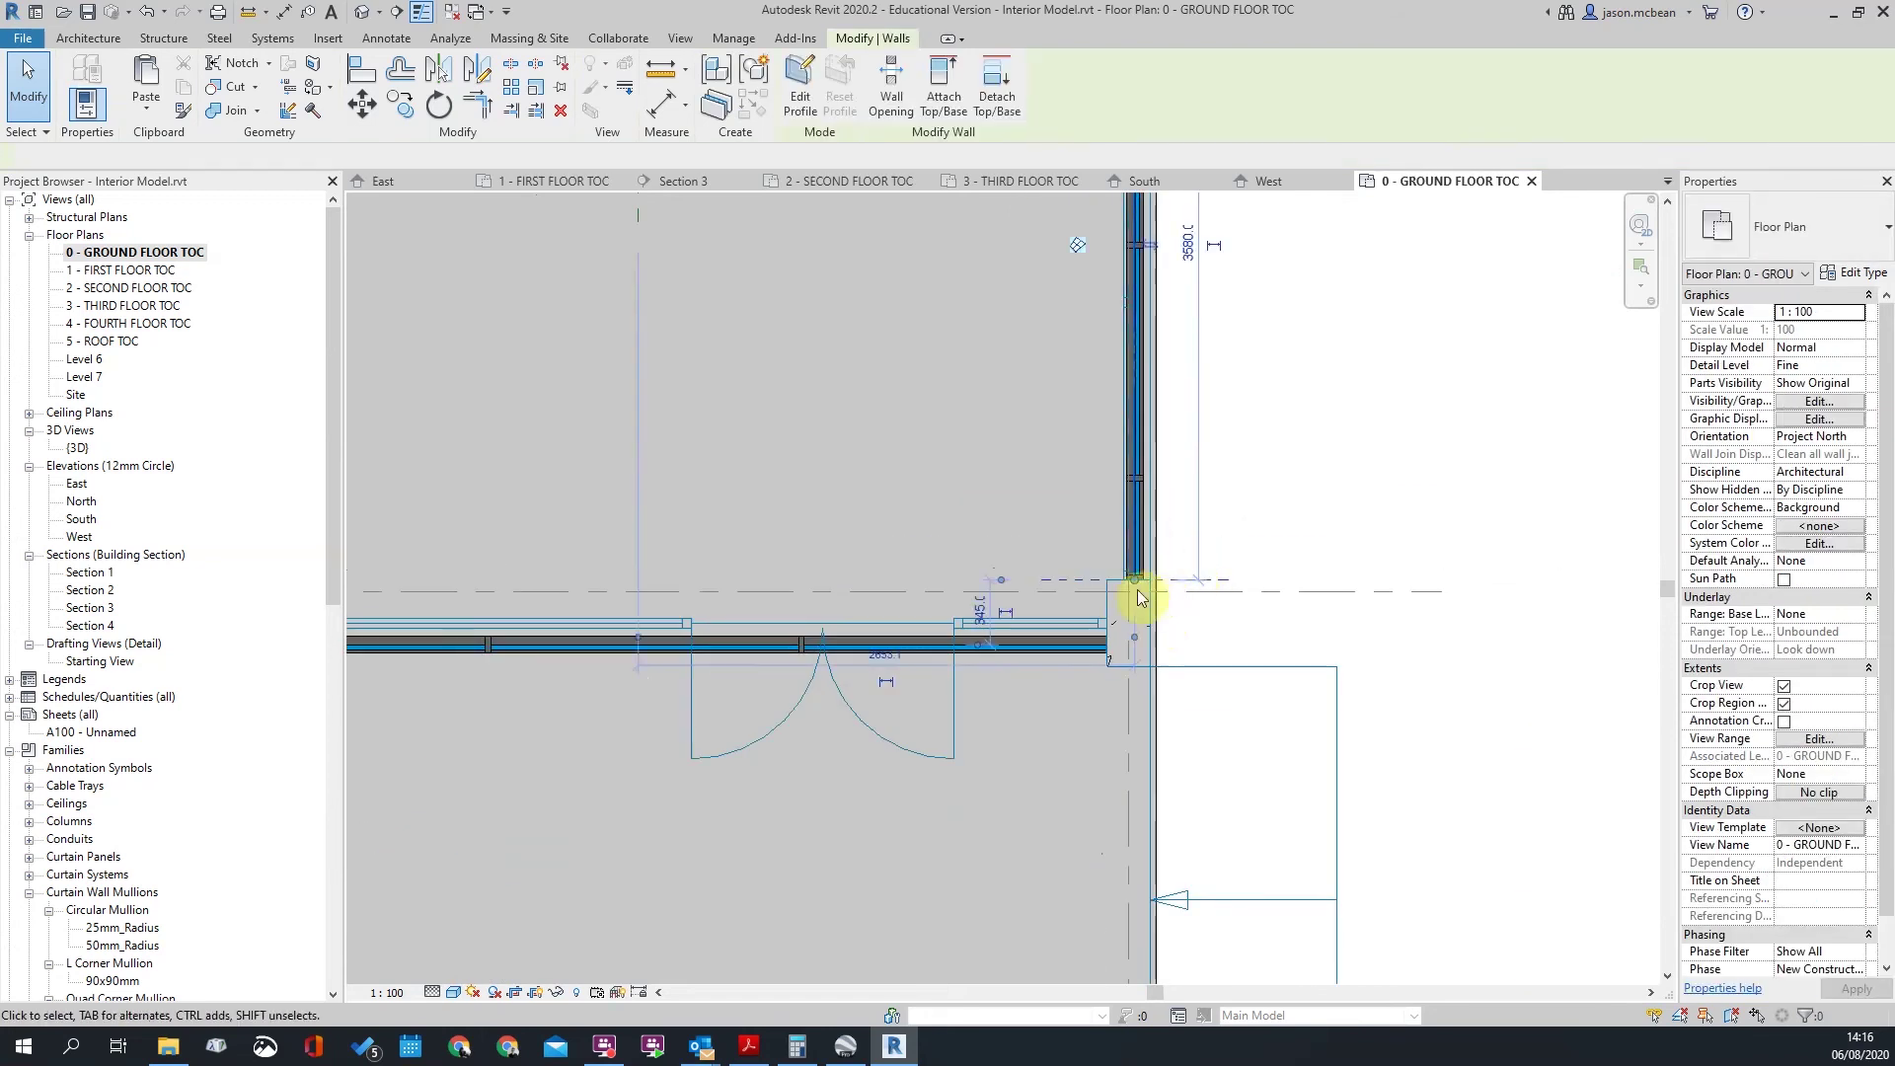
pyautogui.scroll(5, 1158, 590)
pyautogui.press('m')
pyautogui.press('v')
pyautogui.click(1003, 638)
pyautogui.click(1140, 636)
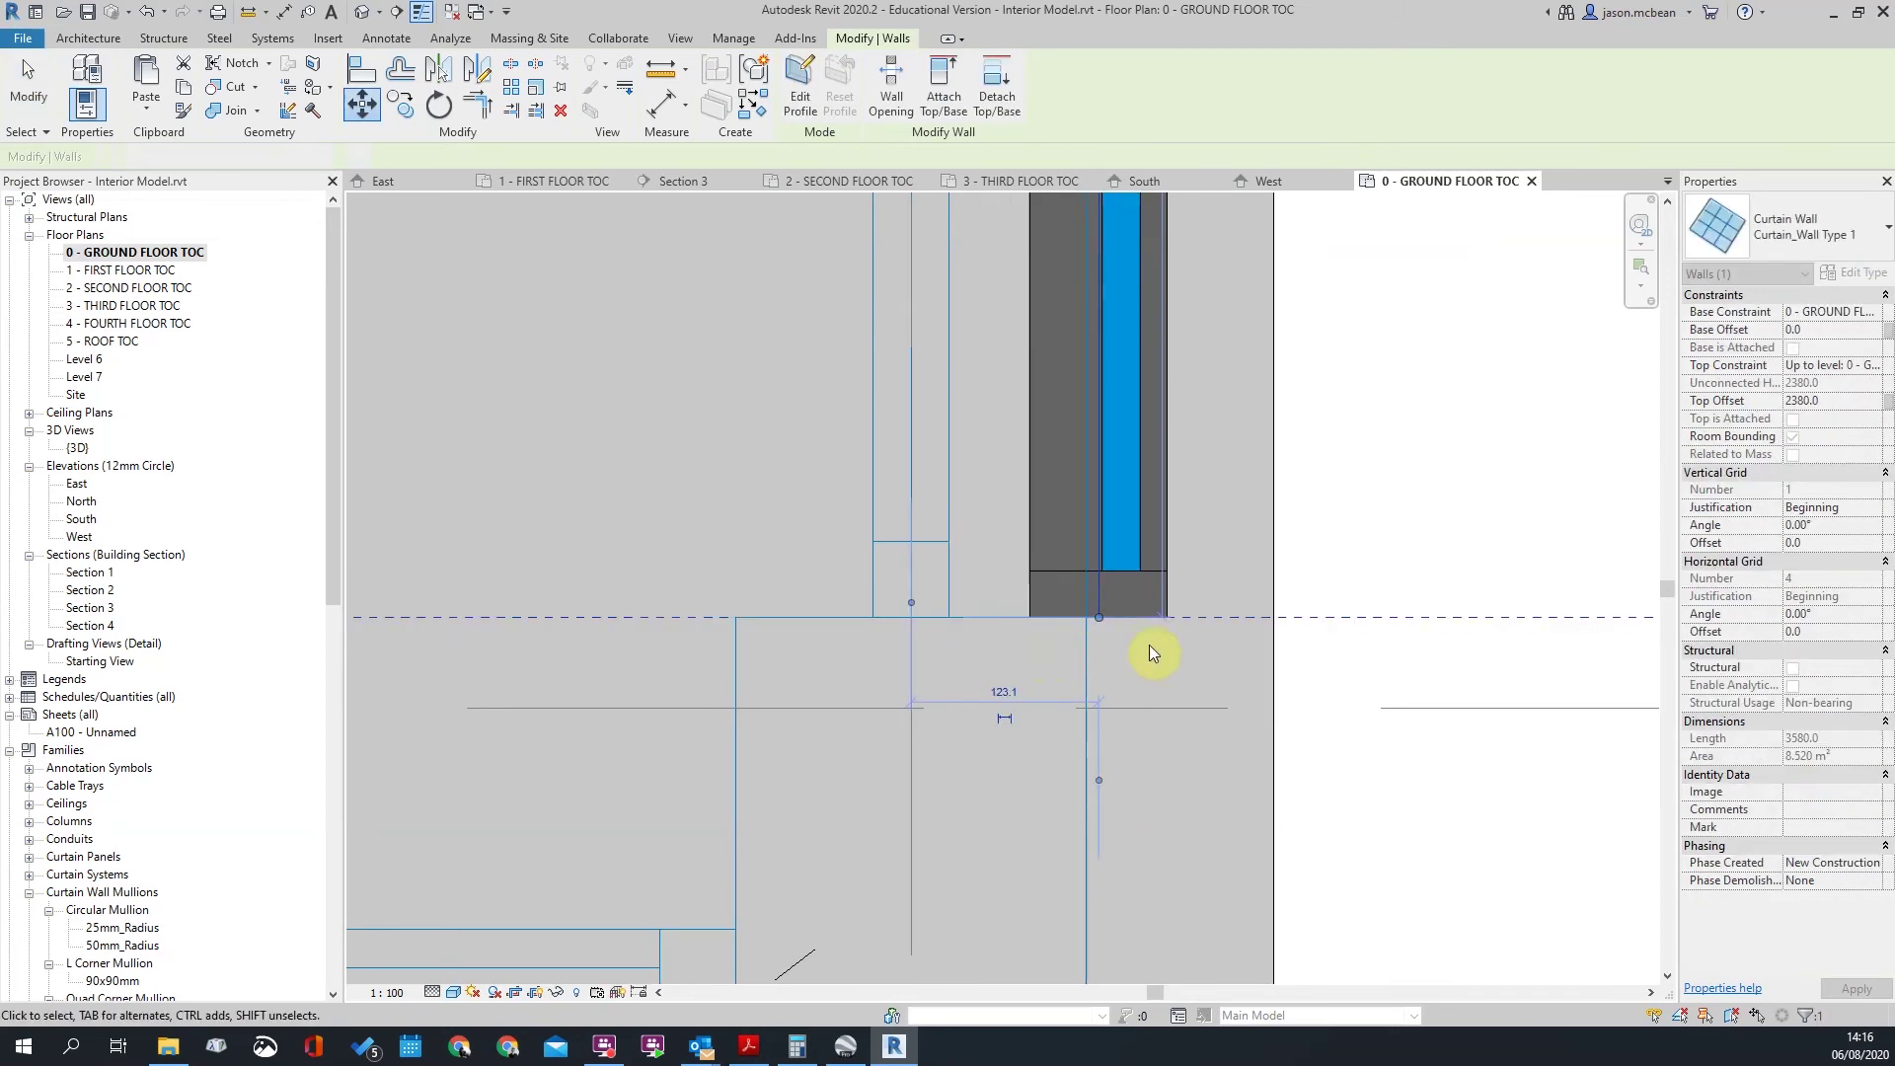
pyautogui.press('v')
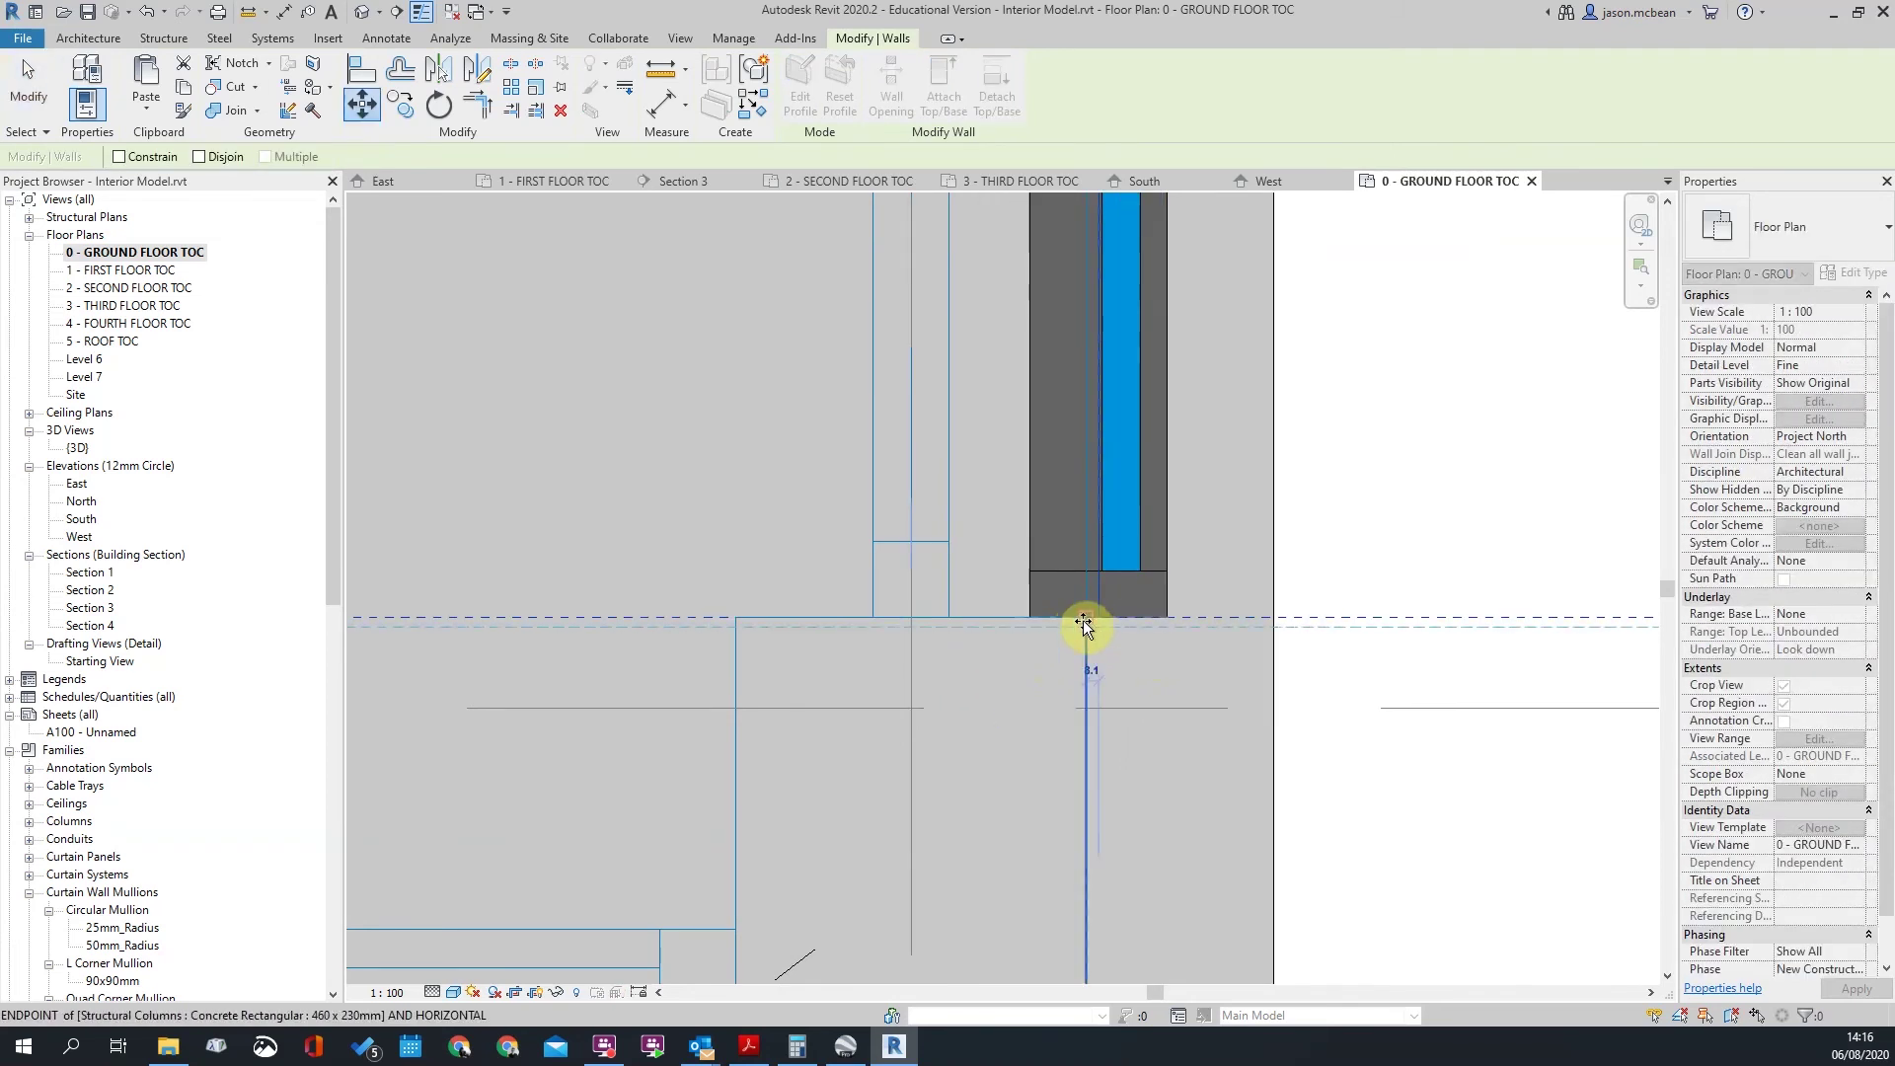
pyautogui.scroll(-4, 1100, 675)
pyautogui.click(1099, 675)
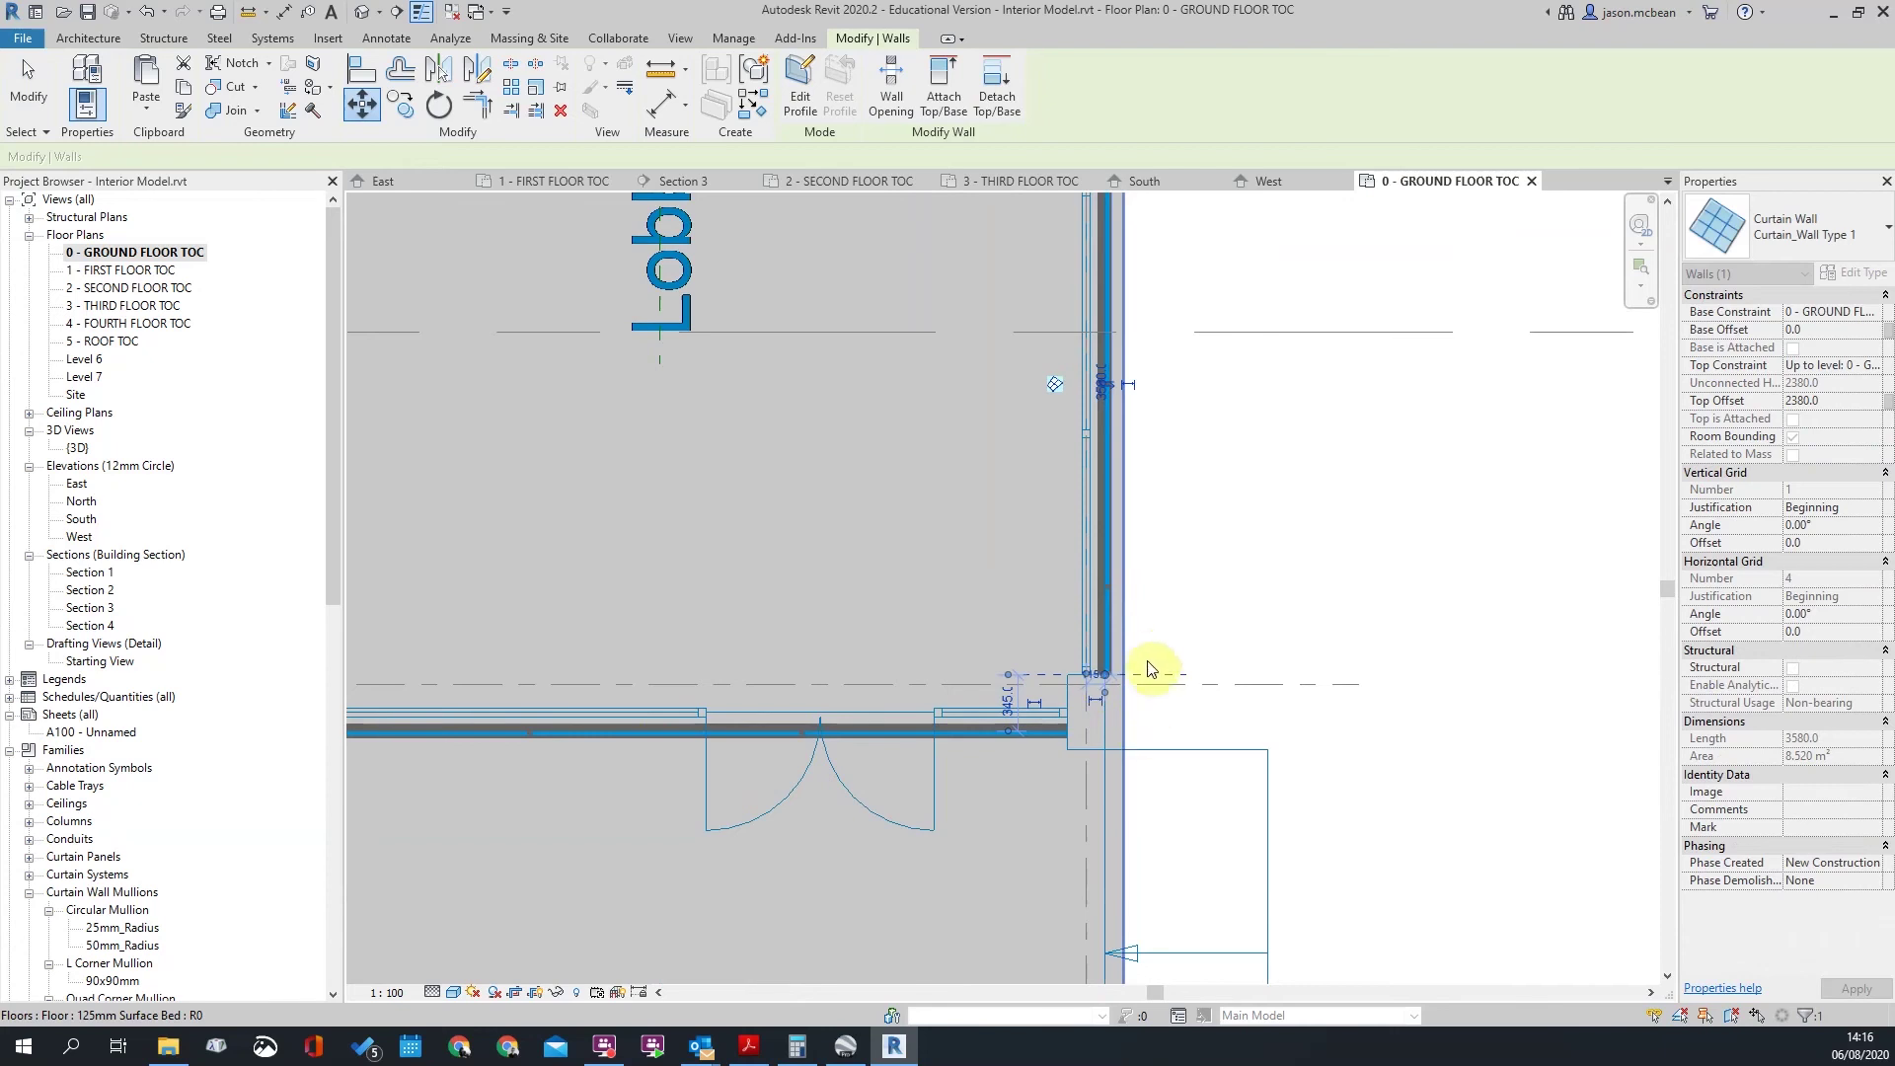
# Step: Move the curtain wall inward from the column's outer face so it is centred on the corner column
pyautogui.scroll(2, 1151, 664)
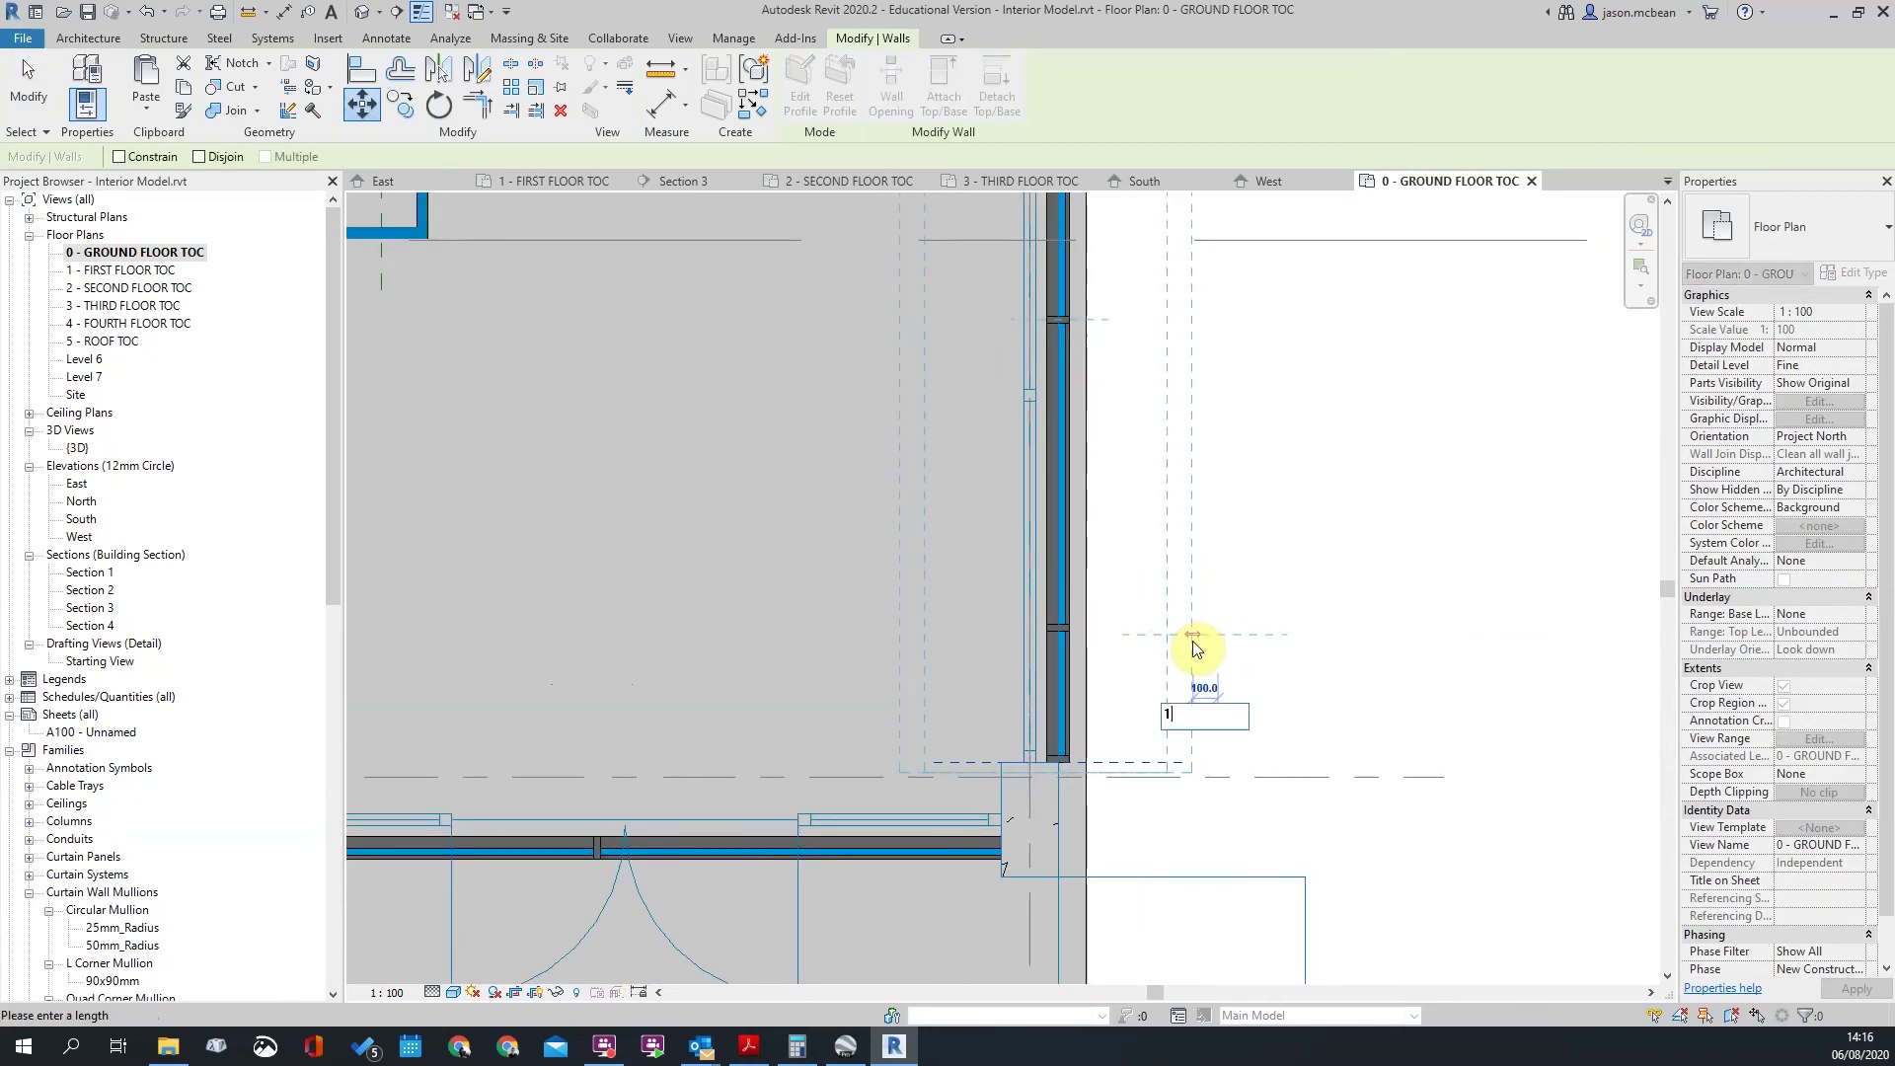
pyautogui.press('Return')
pyautogui.click(1180, 706)
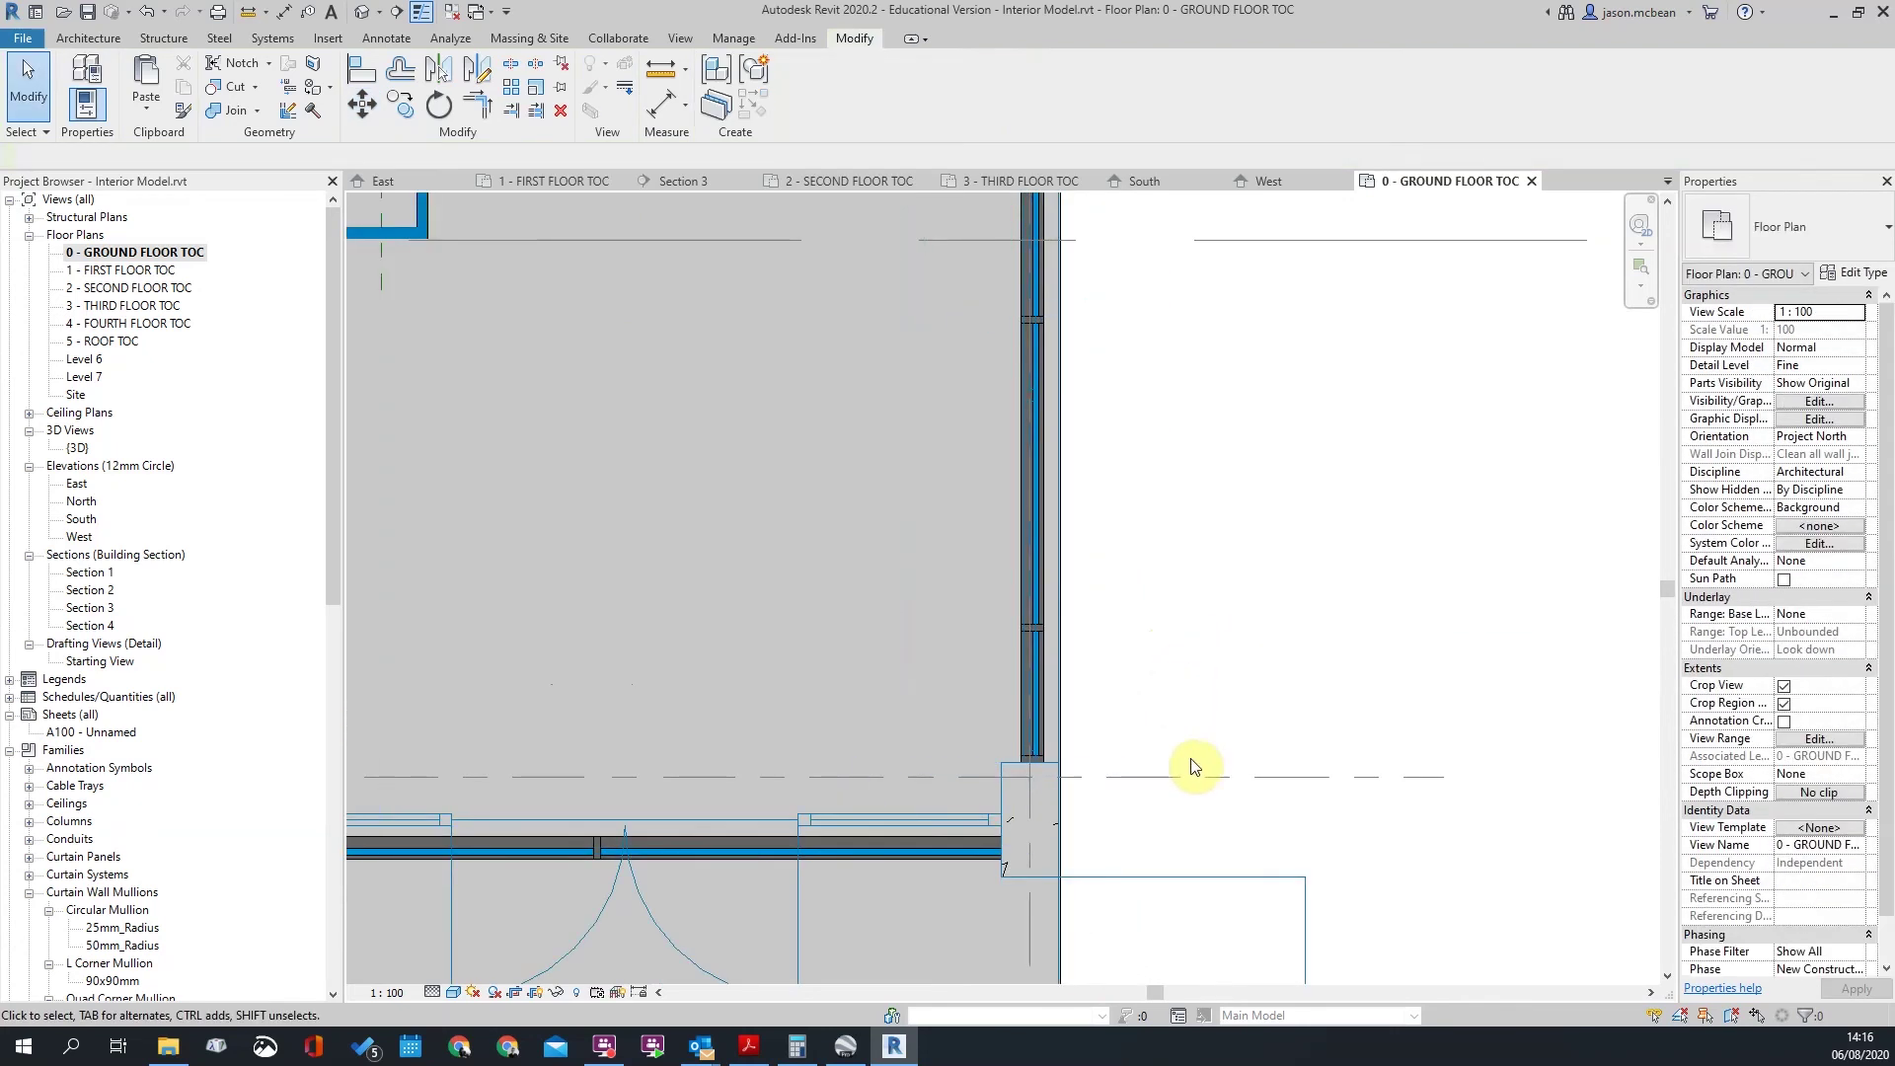
# Step: Extend the lobby's side curtain wall up to the end face of the masonry wall beside the stairs
pyautogui.scroll(-3, 1181, 707)
pyautogui.moveTo(1168, 620); pyautogui.dragTo(1176, 688, button='middle')
pyautogui.scroll(3, 1135, 663)
pyautogui.click(1093, 636)
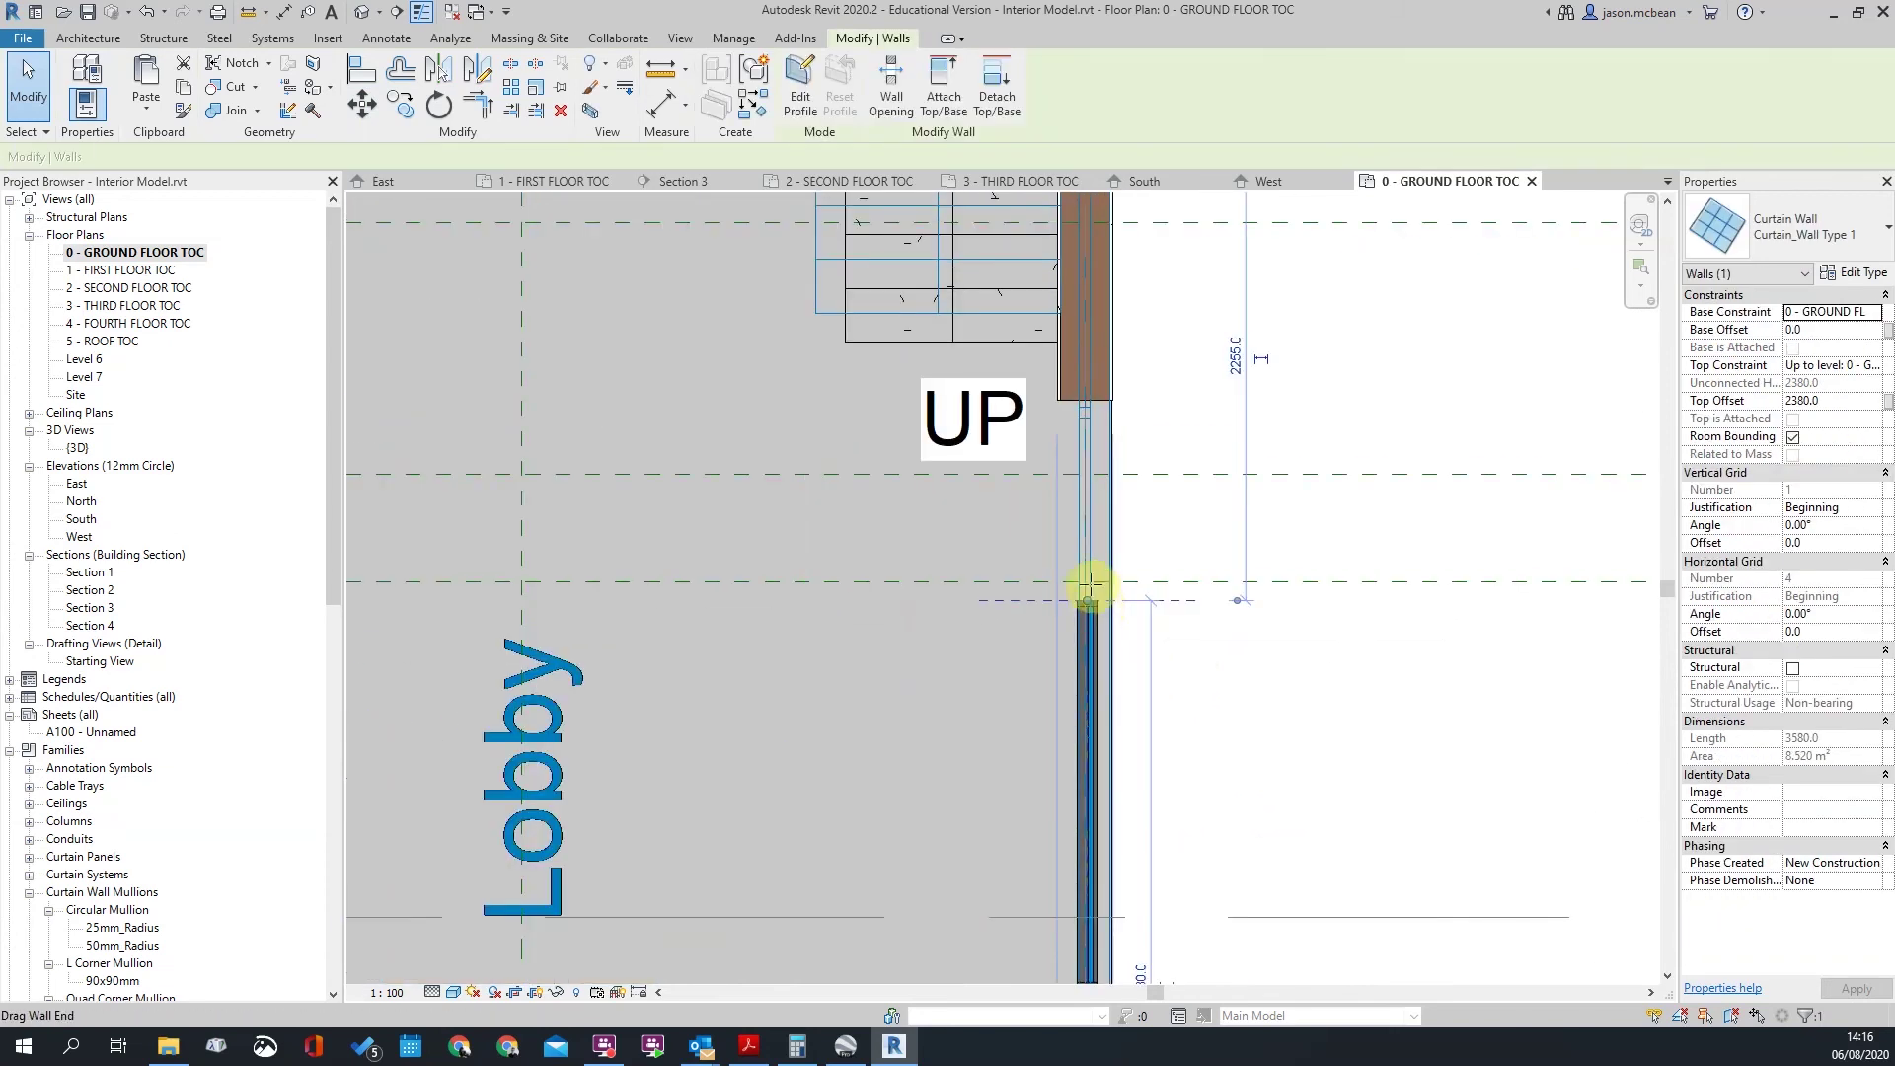
pyautogui.moveTo(1083, 403); pyautogui.dragTo(1084, 400)
pyautogui.scroll(4, 1123, 410)
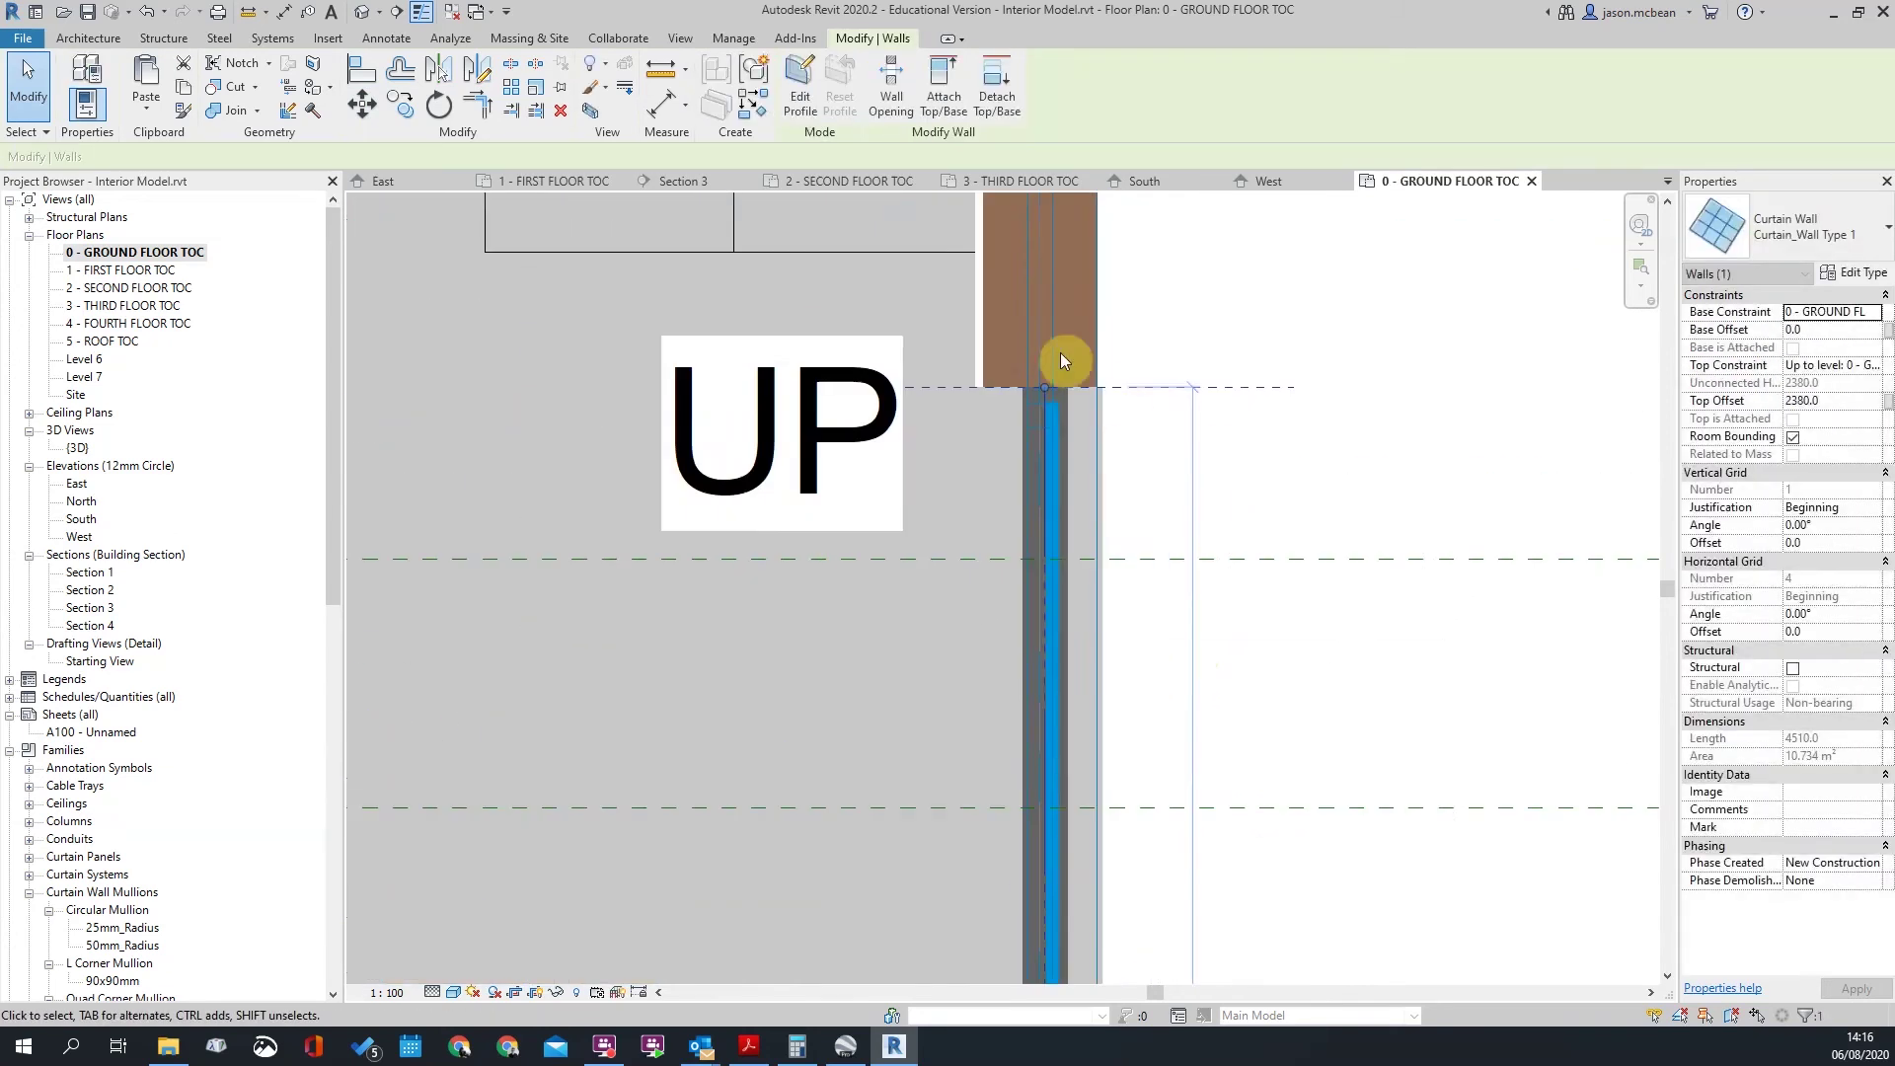
pyautogui.click(1128, 721)
# Step: Check how the lobby curtain walls meet the masonry wall by the stairs and the corner column
pyautogui.scroll(-4, 1127, 720)
pyautogui.moveTo(1253, 385); pyautogui.dragTo(1238, 406, button='middle')
pyautogui.scroll(3, 1118, 380)
pyautogui.click(1092, 435)
pyautogui.scroll(-4, 1061, 383)
pyautogui.click(1215, 593)
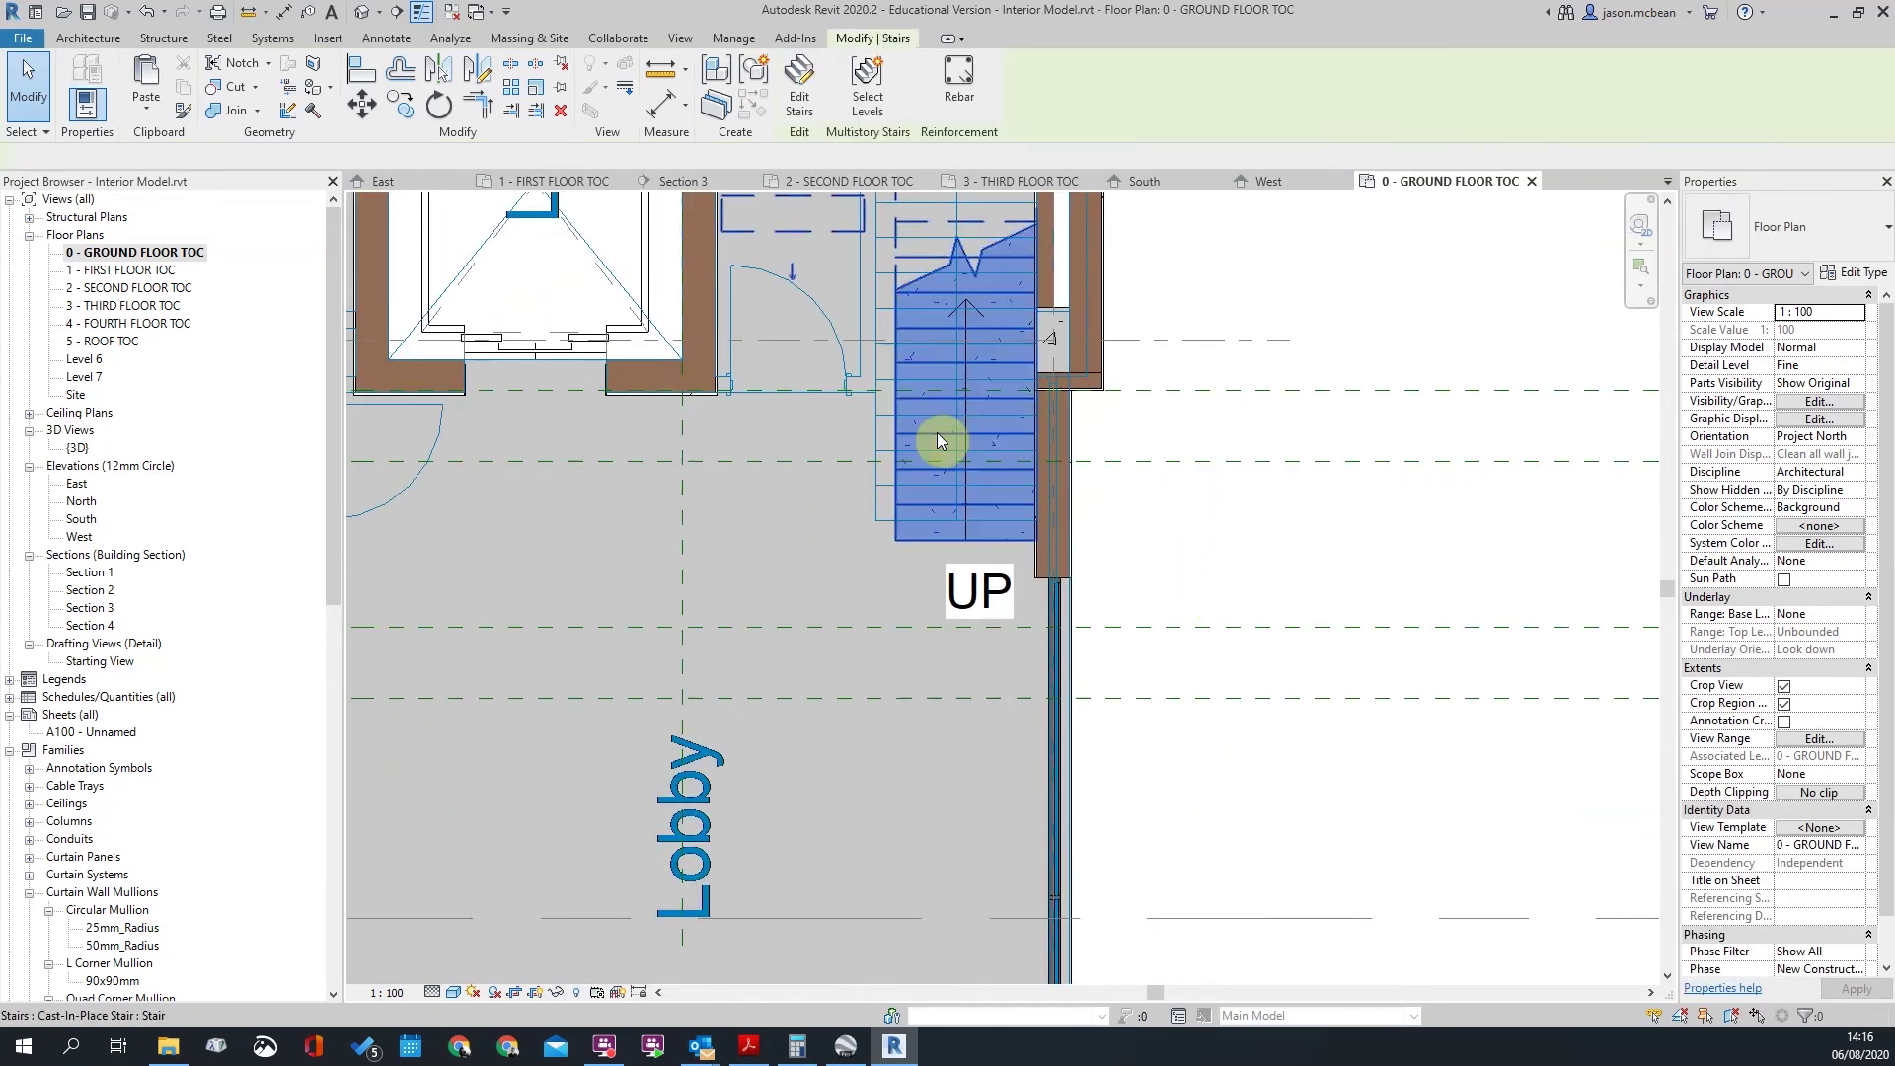
pyautogui.click(937, 433)
pyautogui.scroll(-3, 938, 433)
pyautogui.click(1100, 658)
pyautogui.scroll(-1, 1051, 602)
pyautogui.scroll(4, 1009, 756)
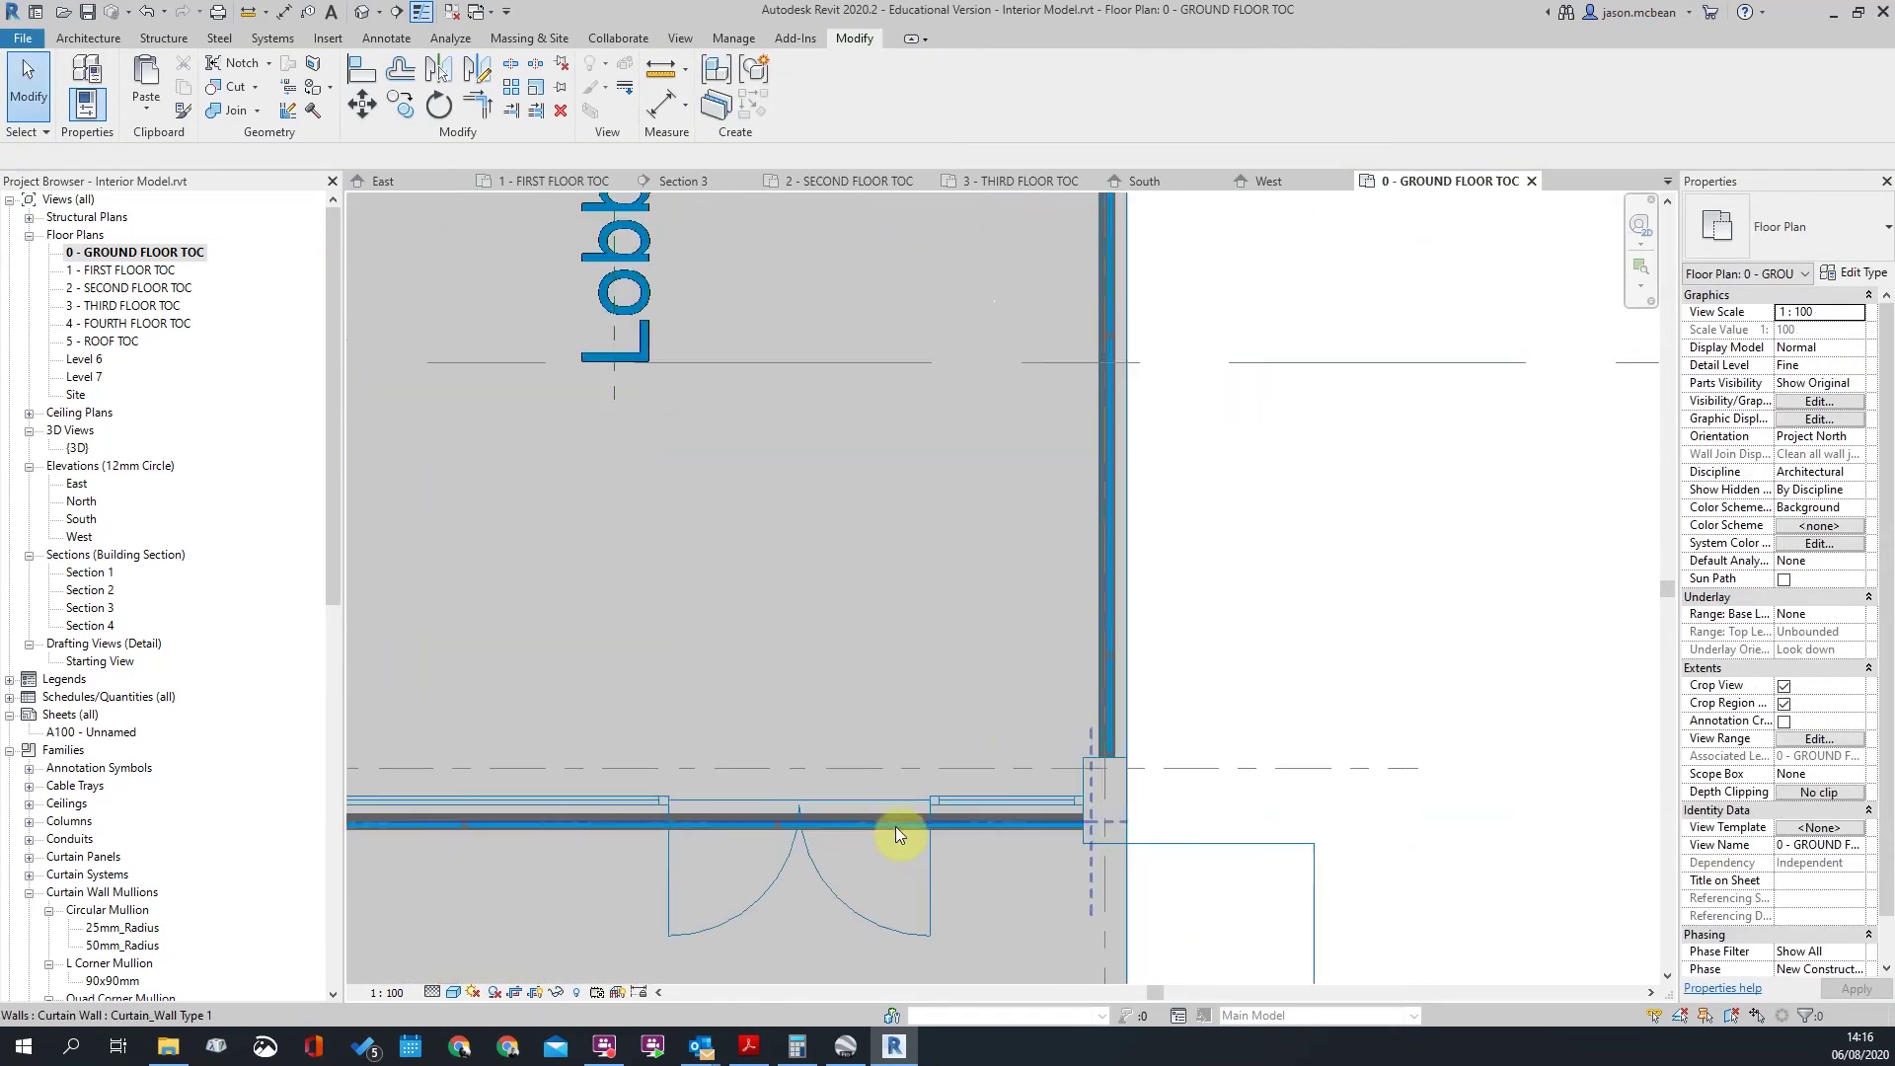
pyautogui.click(979, 825)
pyautogui.scroll(-2, 1154, 706)
pyautogui.click(790, 817)
pyautogui.scroll(5, 1058, 773)
pyautogui.scroll(-4, 1078, 716)
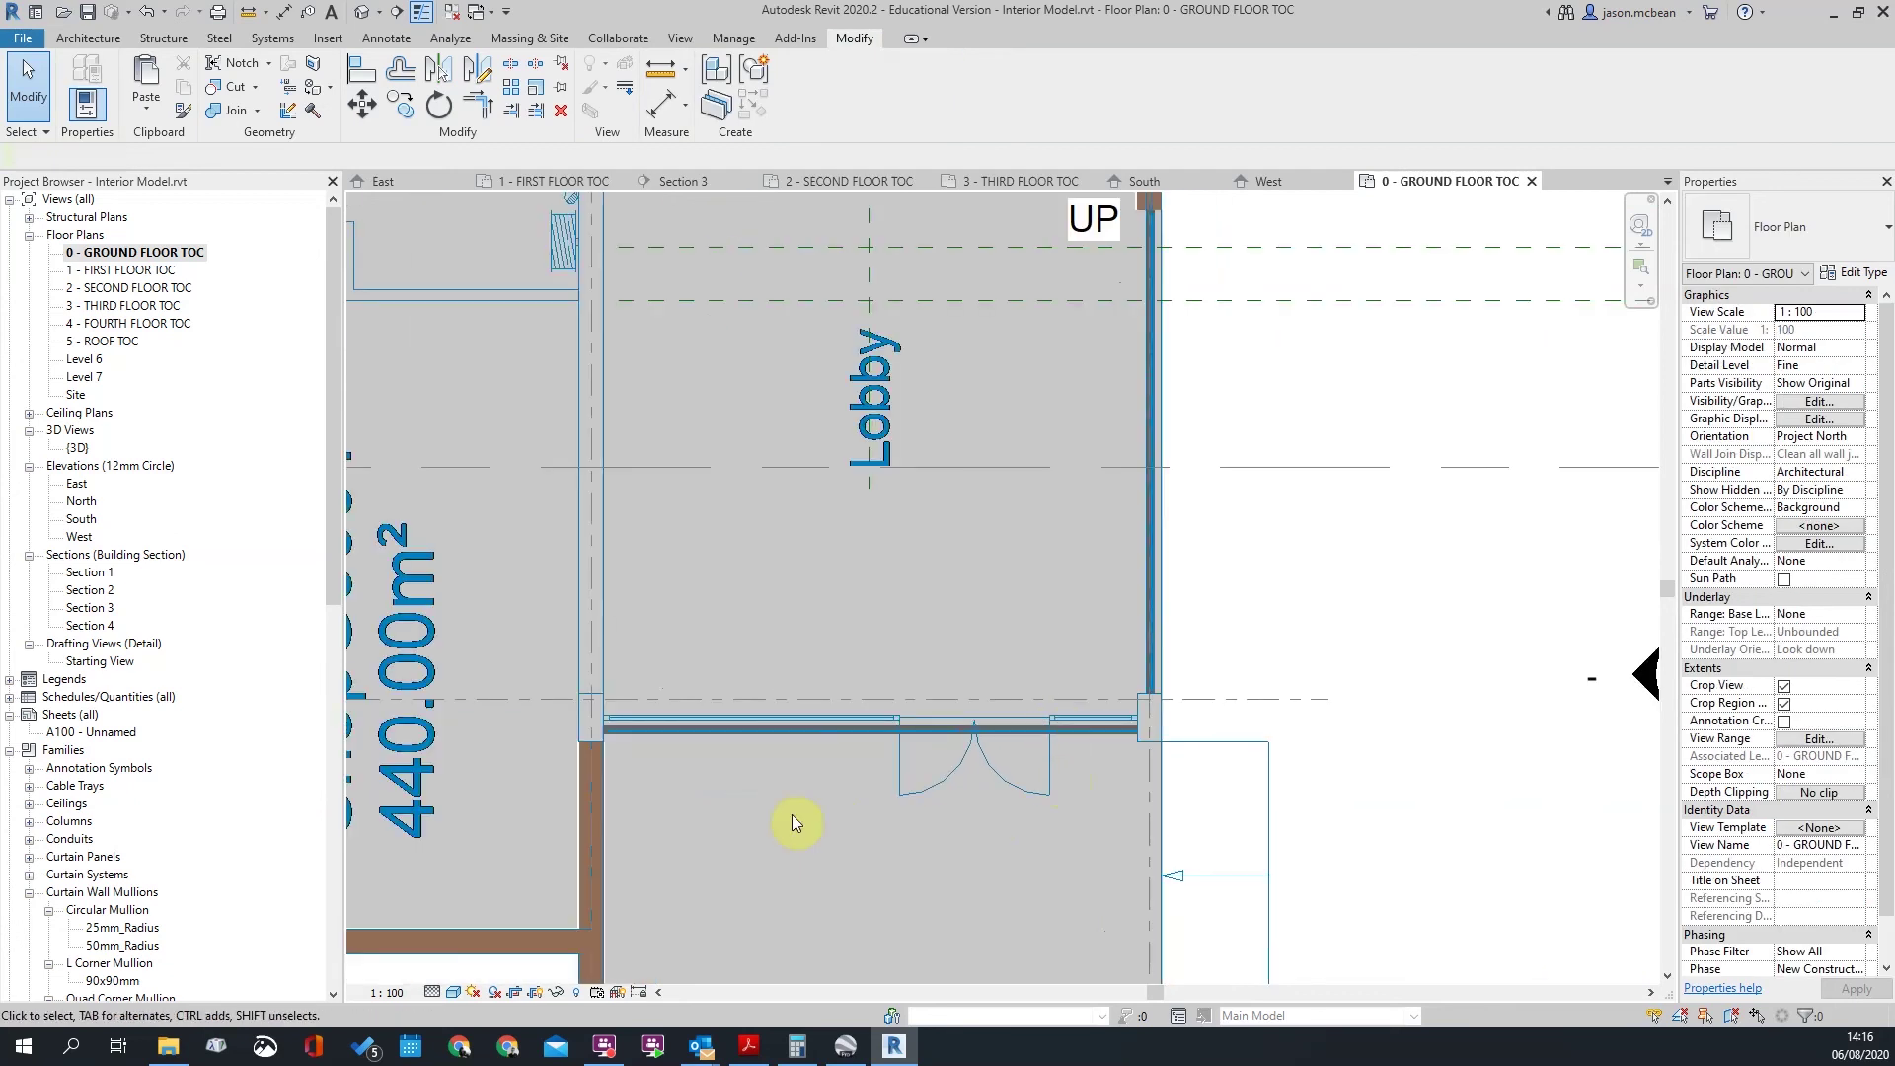
pyautogui.click(1145, 708)
pyautogui.scroll(7, 1119, 723)
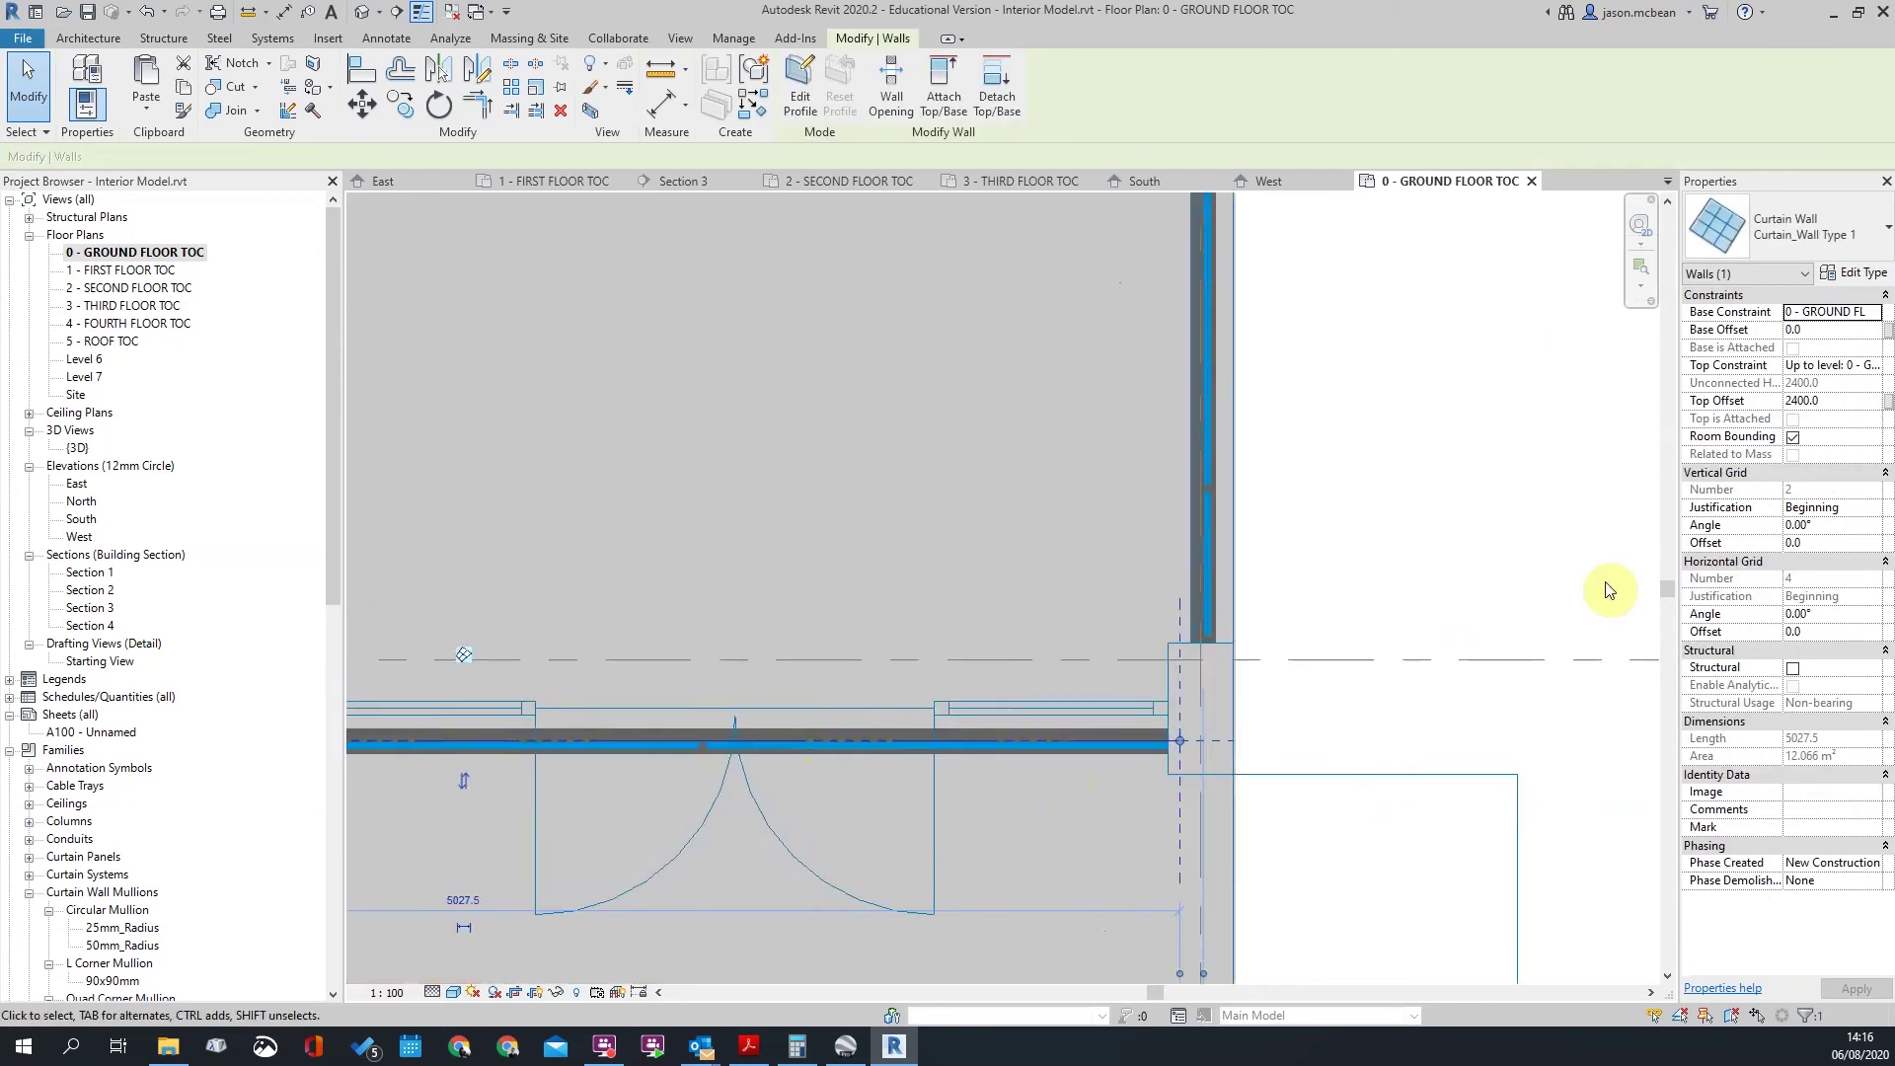
# Step: Examine the ground floor plan around the lobby, lift, stairs and adjoining shop wall
pyautogui.scroll(-6, 1599, 581)
pyautogui.click(1507, 537)
pyautogui.scroll(-2, 784, 554)
pyautogui.scroll(1, 909, 596)
pyautogui.scroll(-3, 910, 533)
pyautogui.scroll(3, 890, 454)
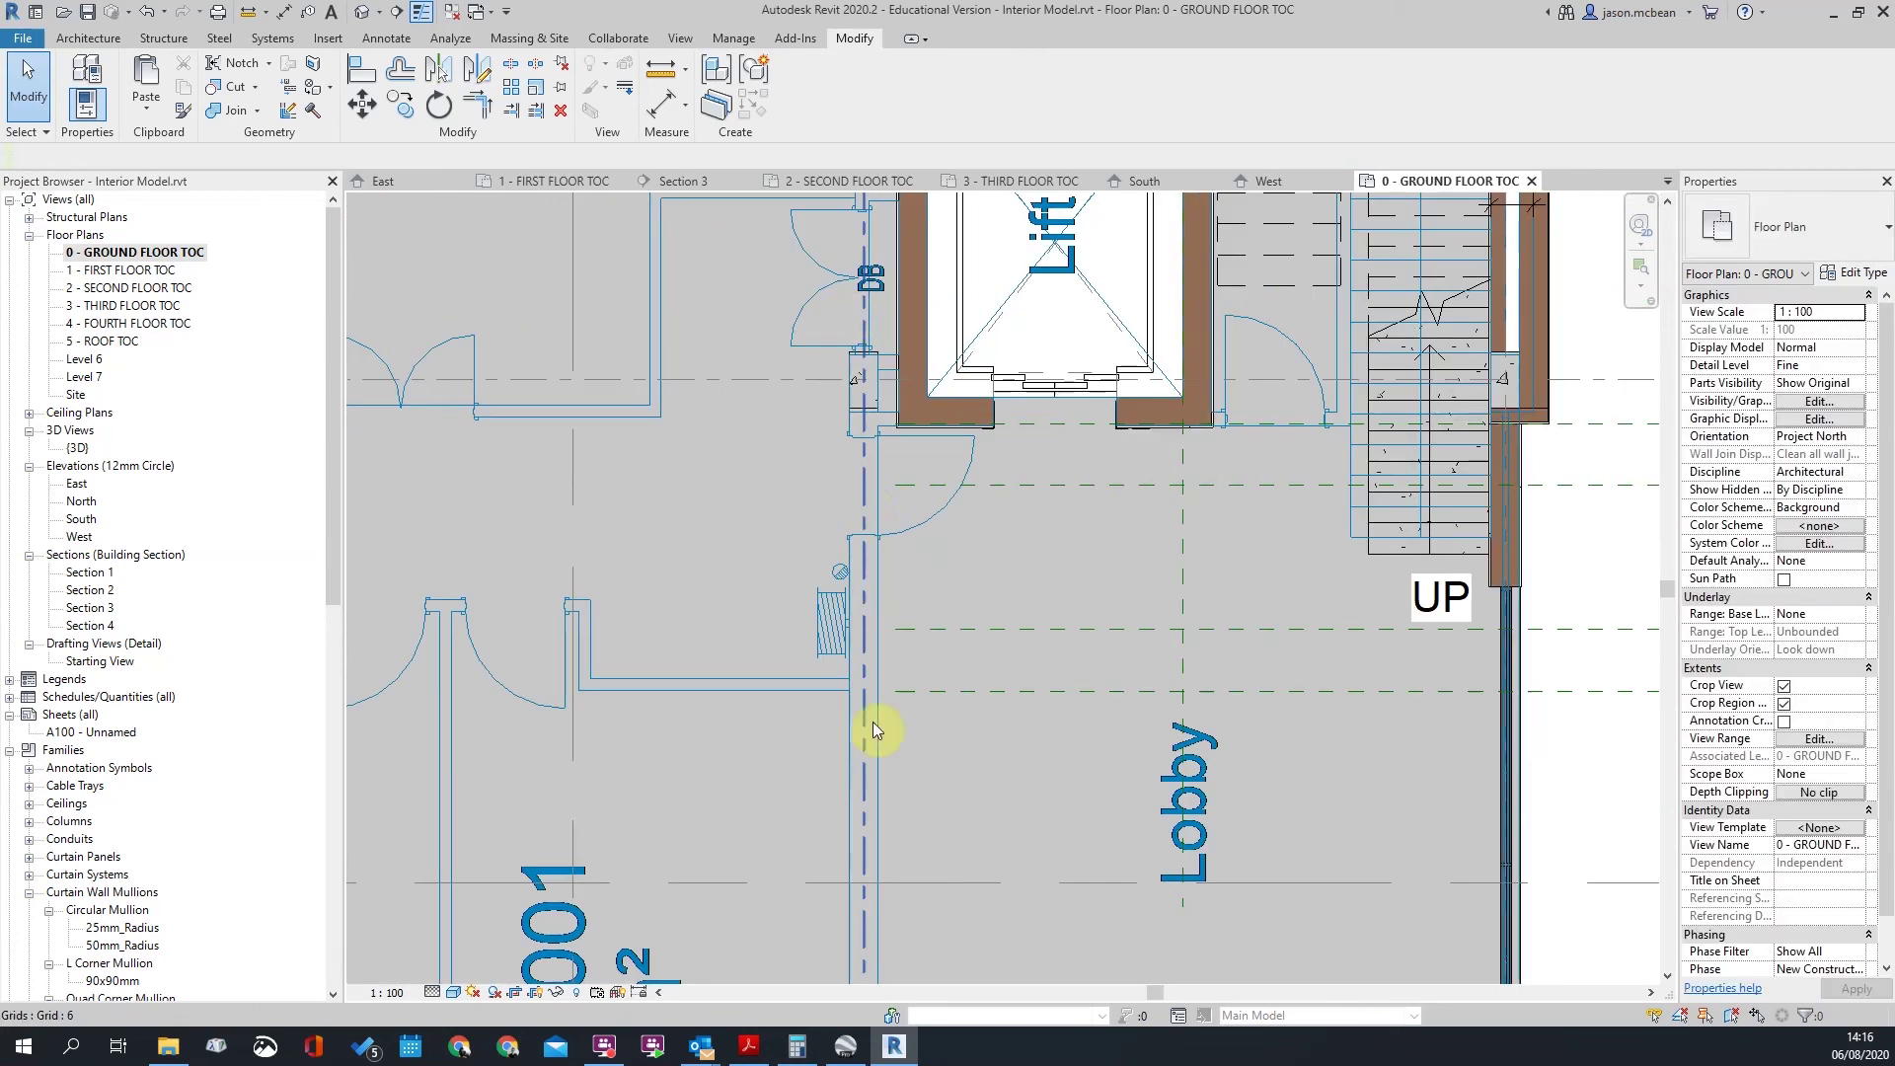
pyautogui.scroll(-3, 881, 432)
pyautogui.scroll(4, 861, 583)
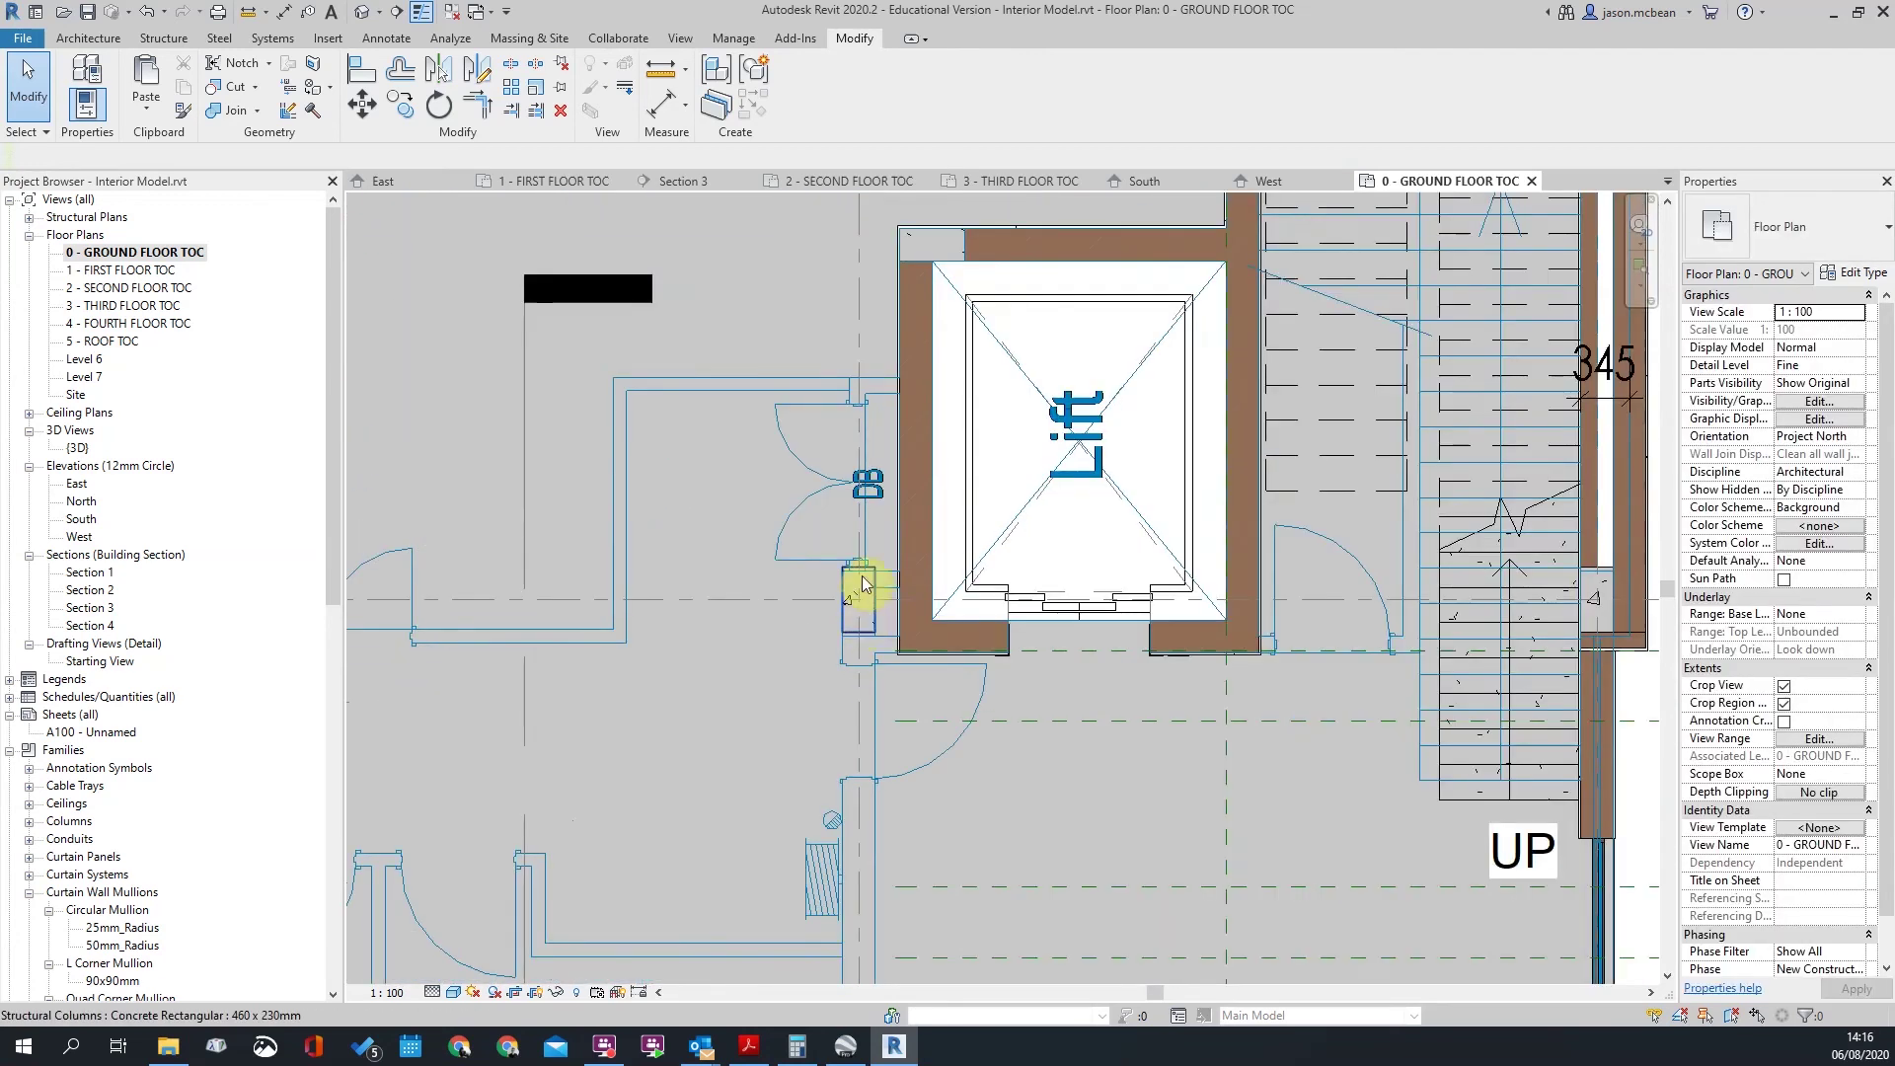
pyautogui.scroll(-4, 879, 589)
pyautogui.scroll(4, 869, 685)
pyautogui.scroll(-1, 940, 779)
pyautogui.moveTo(945, 792); pyautogui.dragTo(979, 556, button='middle')
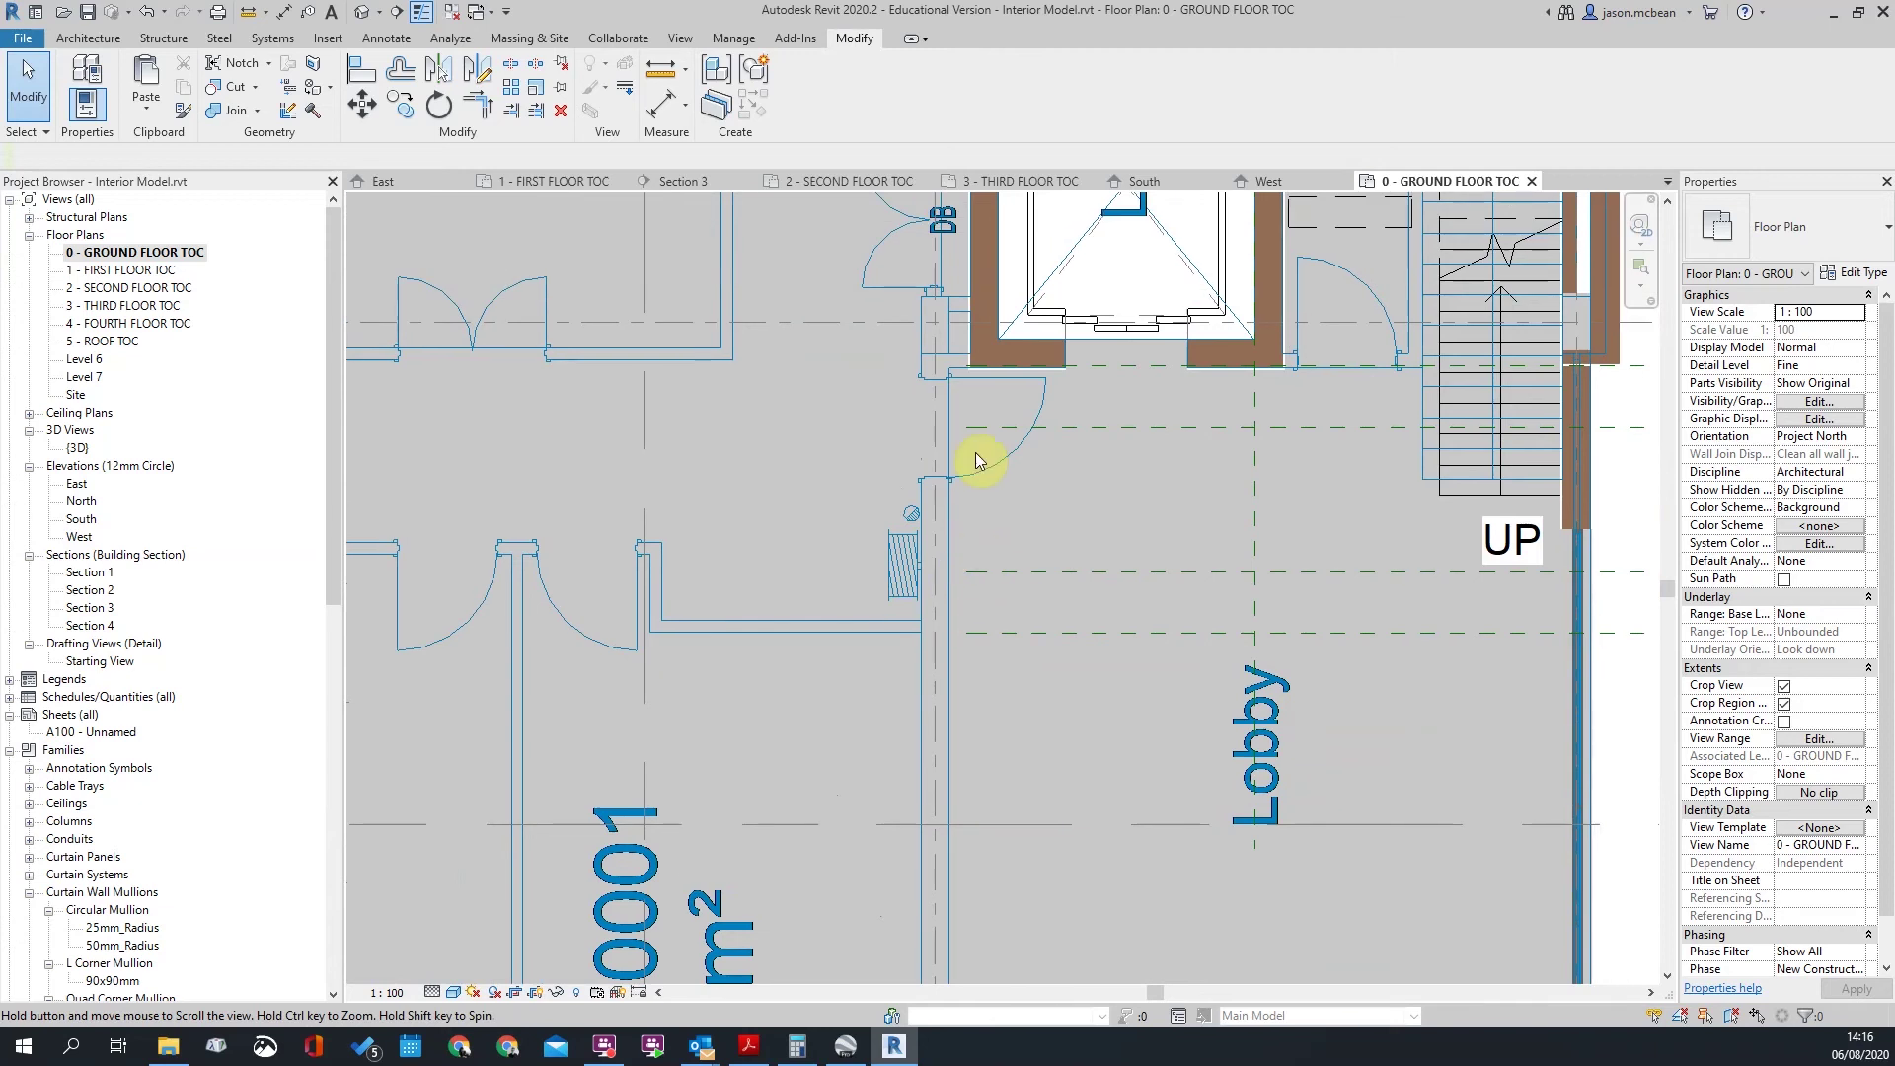
pyautogui.scroll(-4, 975, 452)
pyautogui.moveTo(1100, 819); pyautogui.dragTo(1052, 693, button='middle')
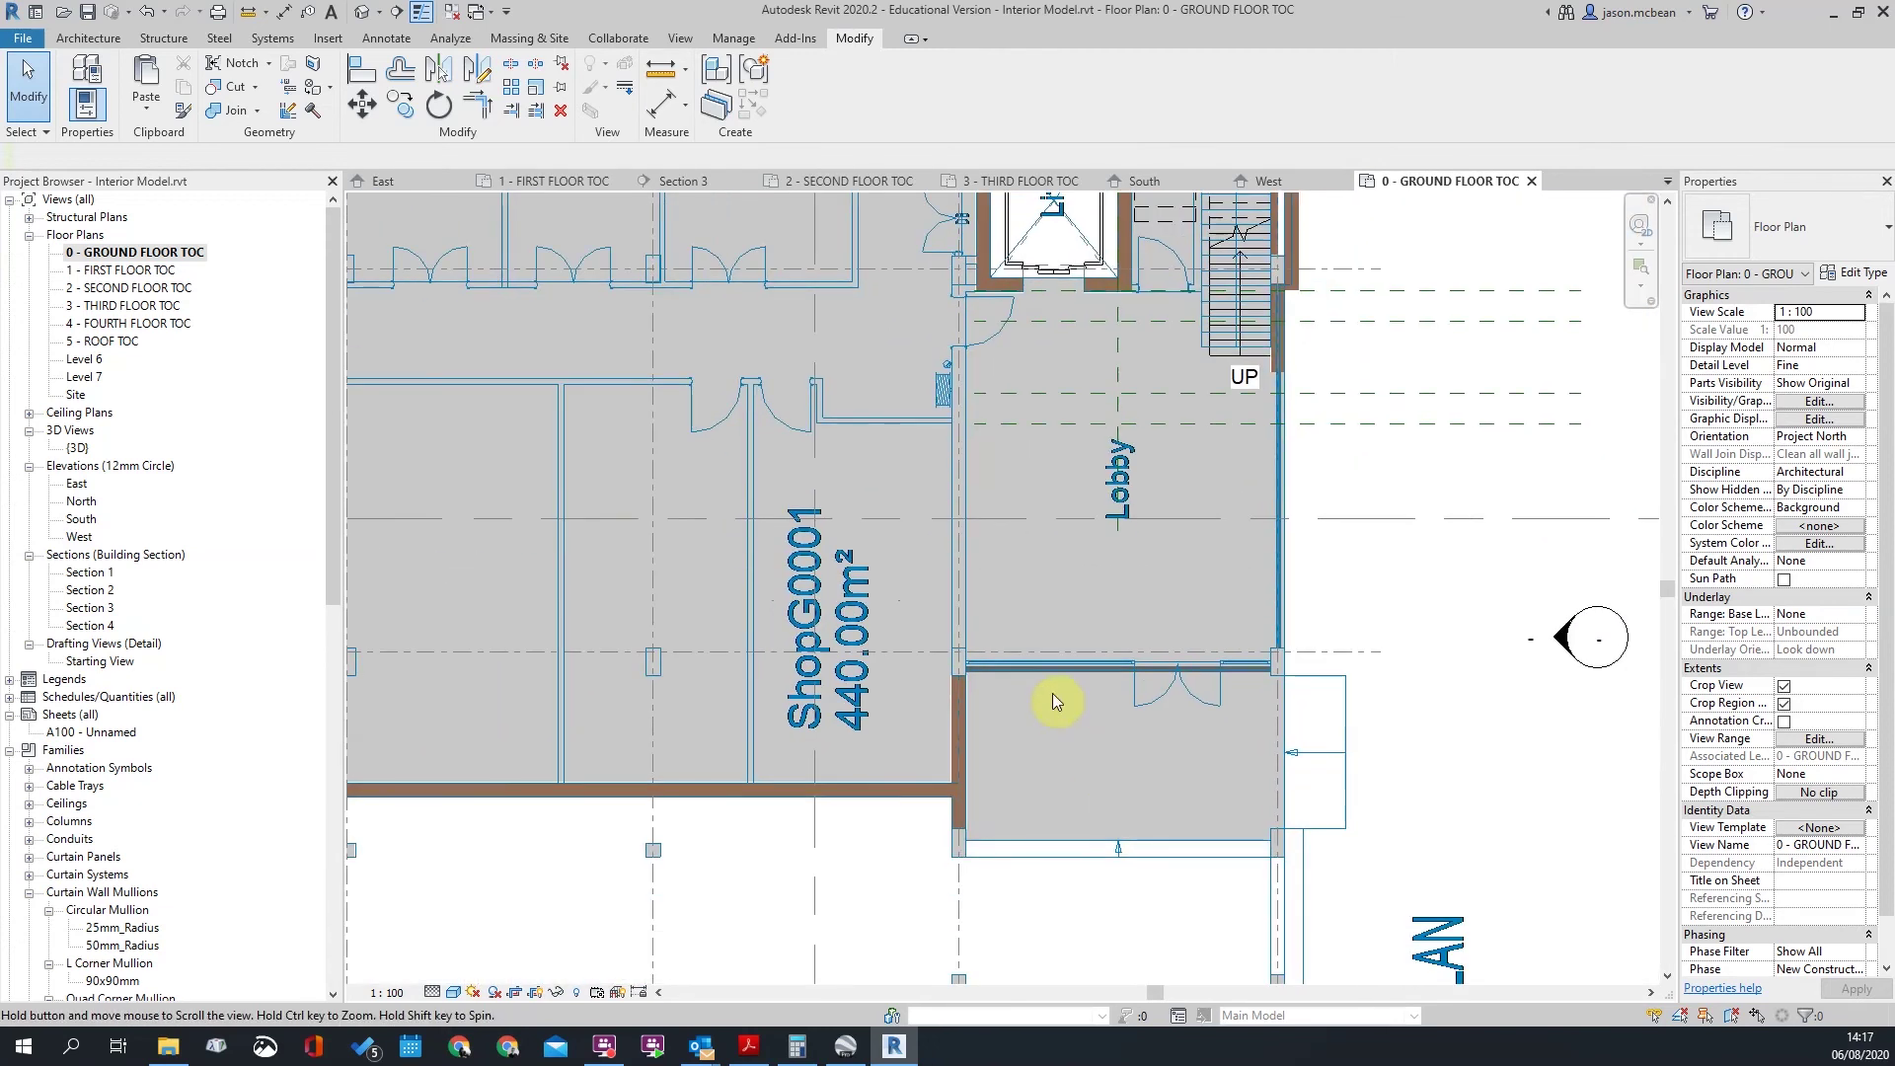
pyautogui.scroll(-4, 1052, 693)
pyautogui.scroll(-3, 1052, 693)
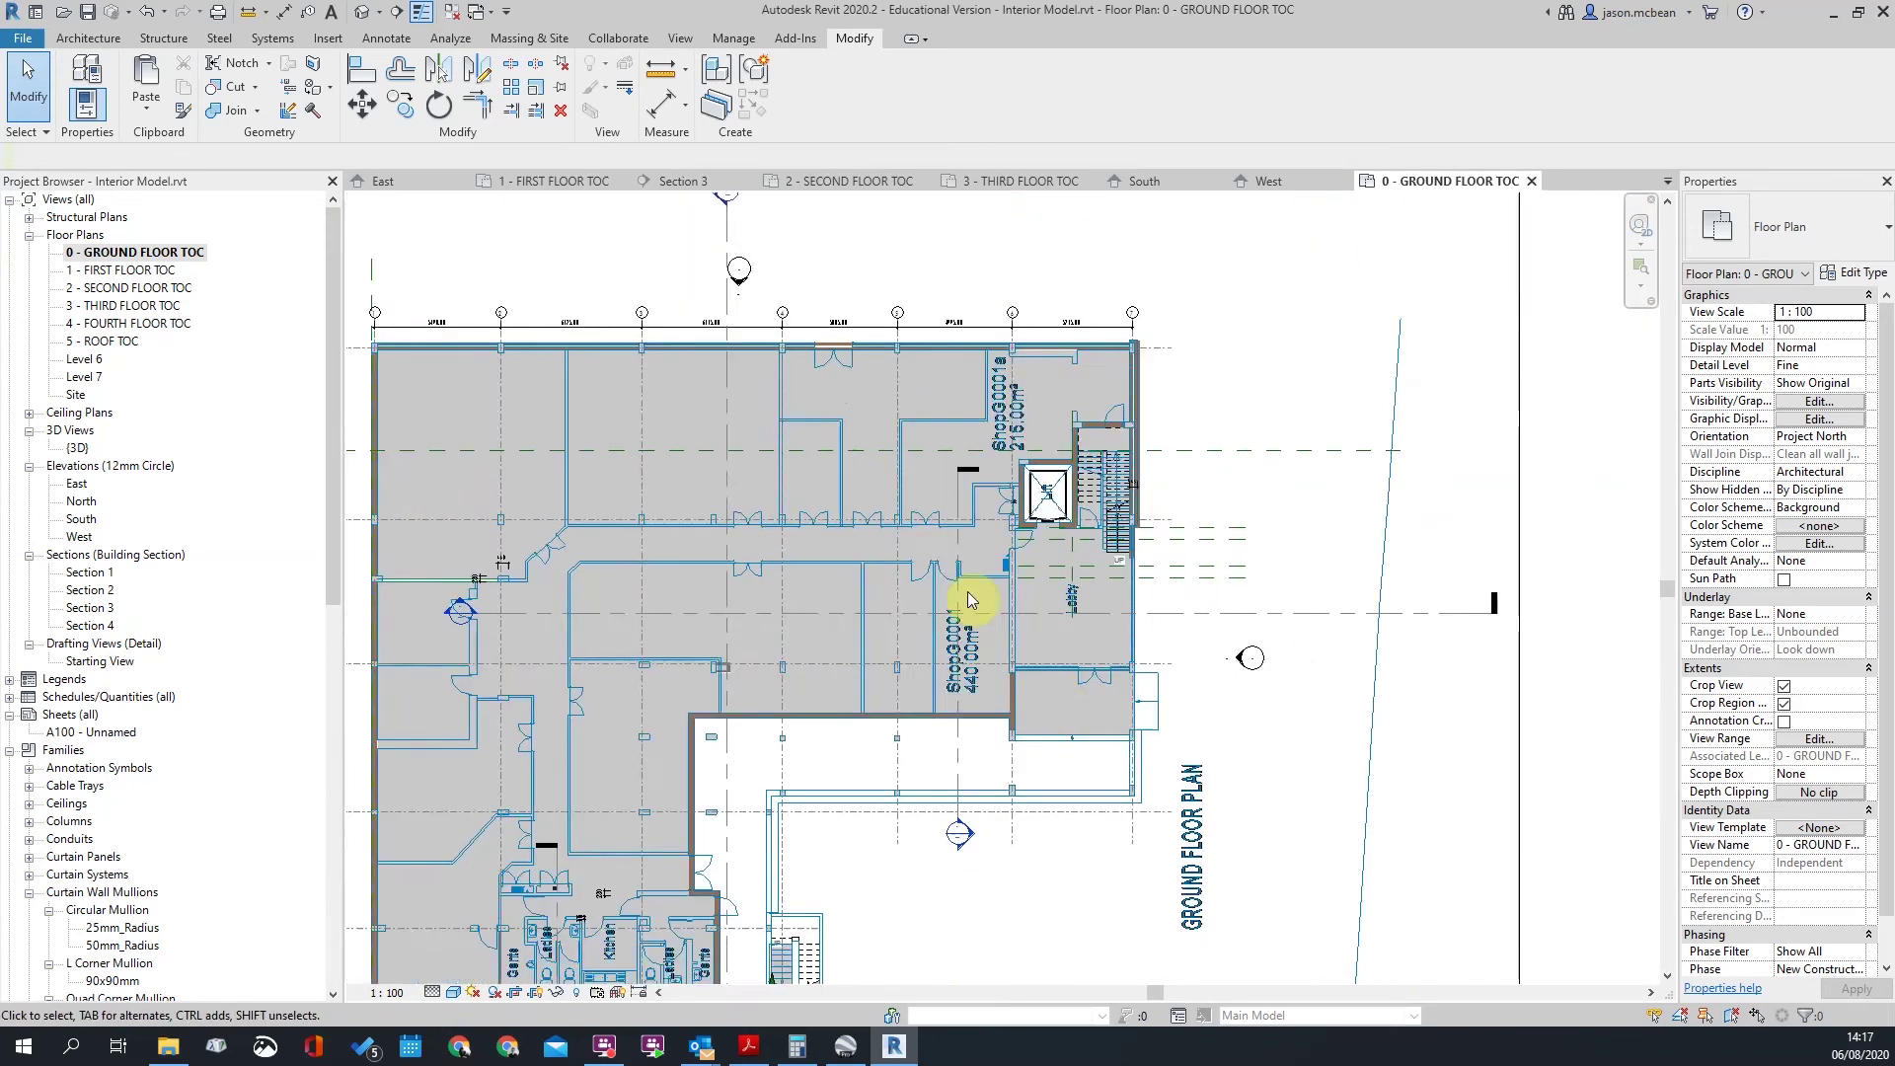
# Step: Open the 3D view and inspect the lobby glazing and facade columns from outside
pyautogui.click(362, 13)
pyautogui.keyDown('shift'); pyautogui.moveTo(1049, 460); pyautogui.dragTo(1061, 540, button='middle'); pyautogui.keyUp('shift')
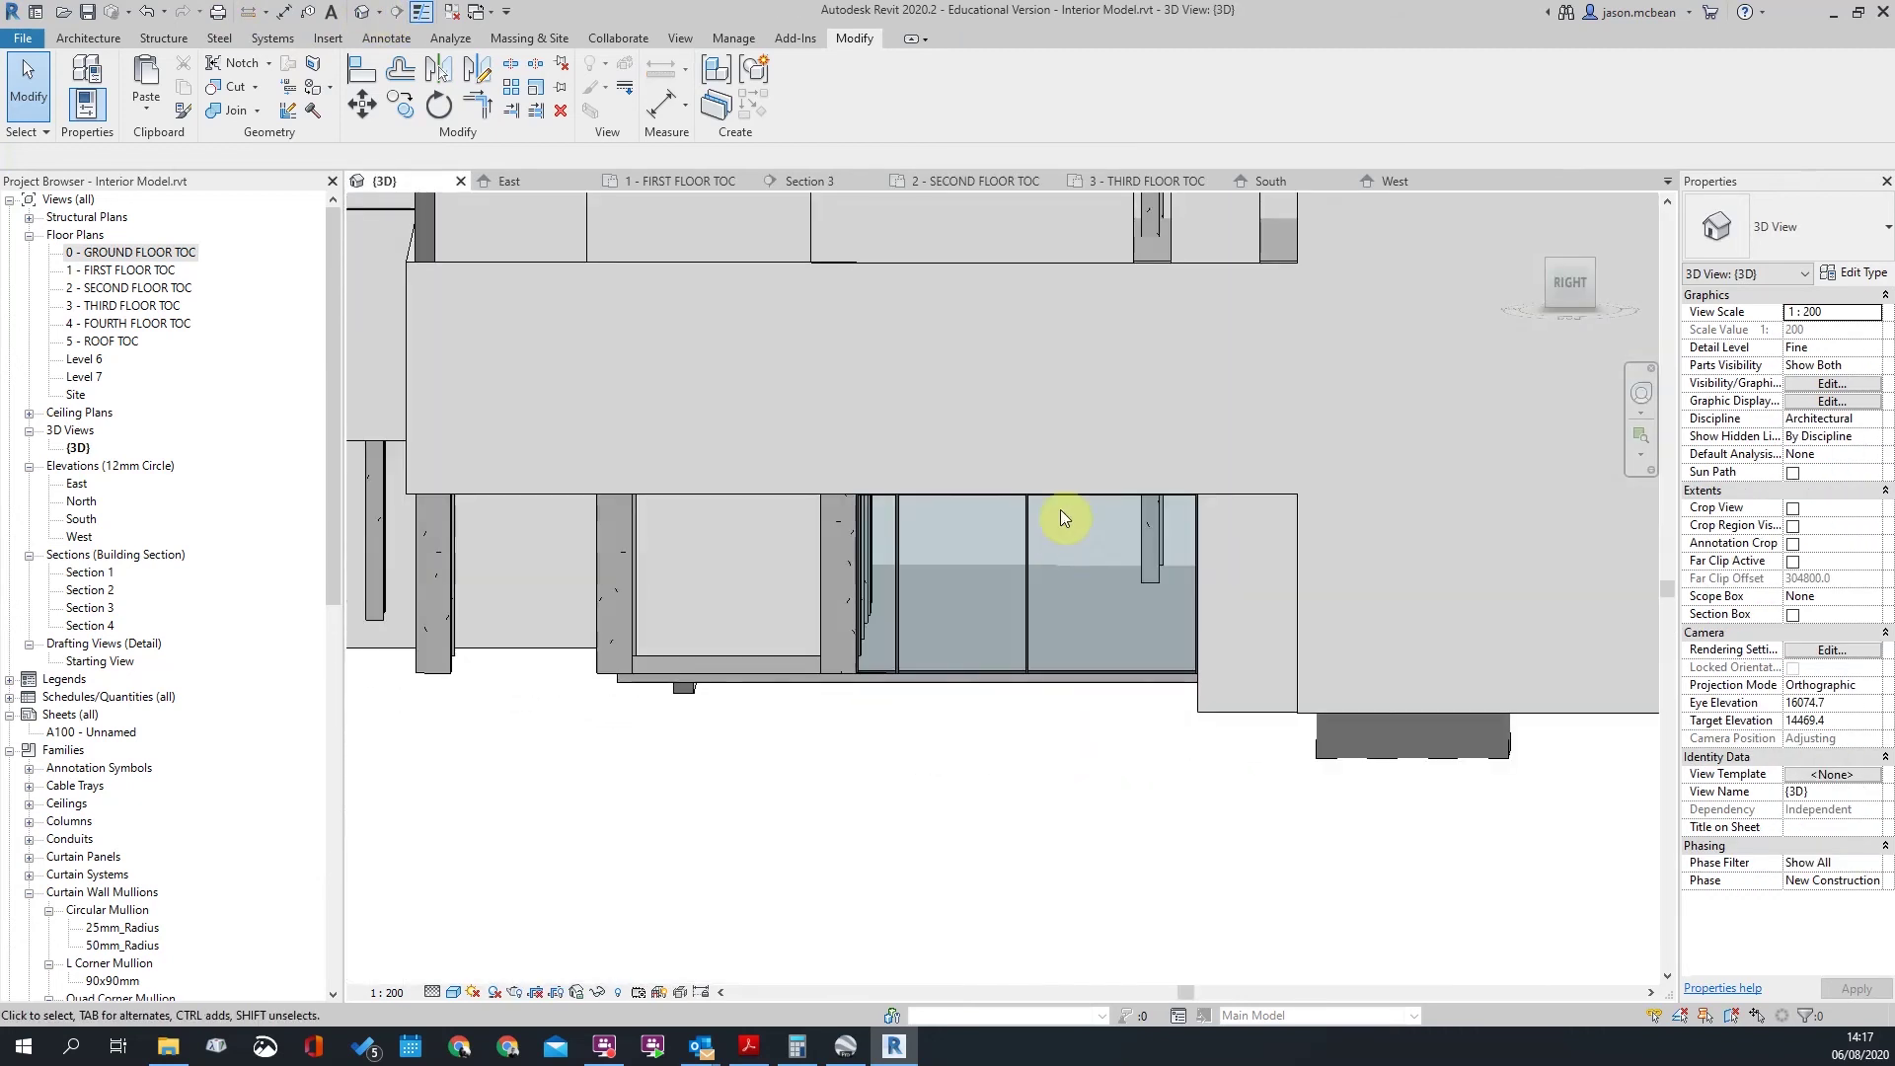
pyautogui.keyDown('shift'); pyautogui.moveTo(914, 749); pyautogui.dragTo(1366, 664, button='middle'); pyautogui.keyUp('shift')
pyautogui.scroll(-3, 1366, 665)
pyautogui.scroll(3, 758, 599)
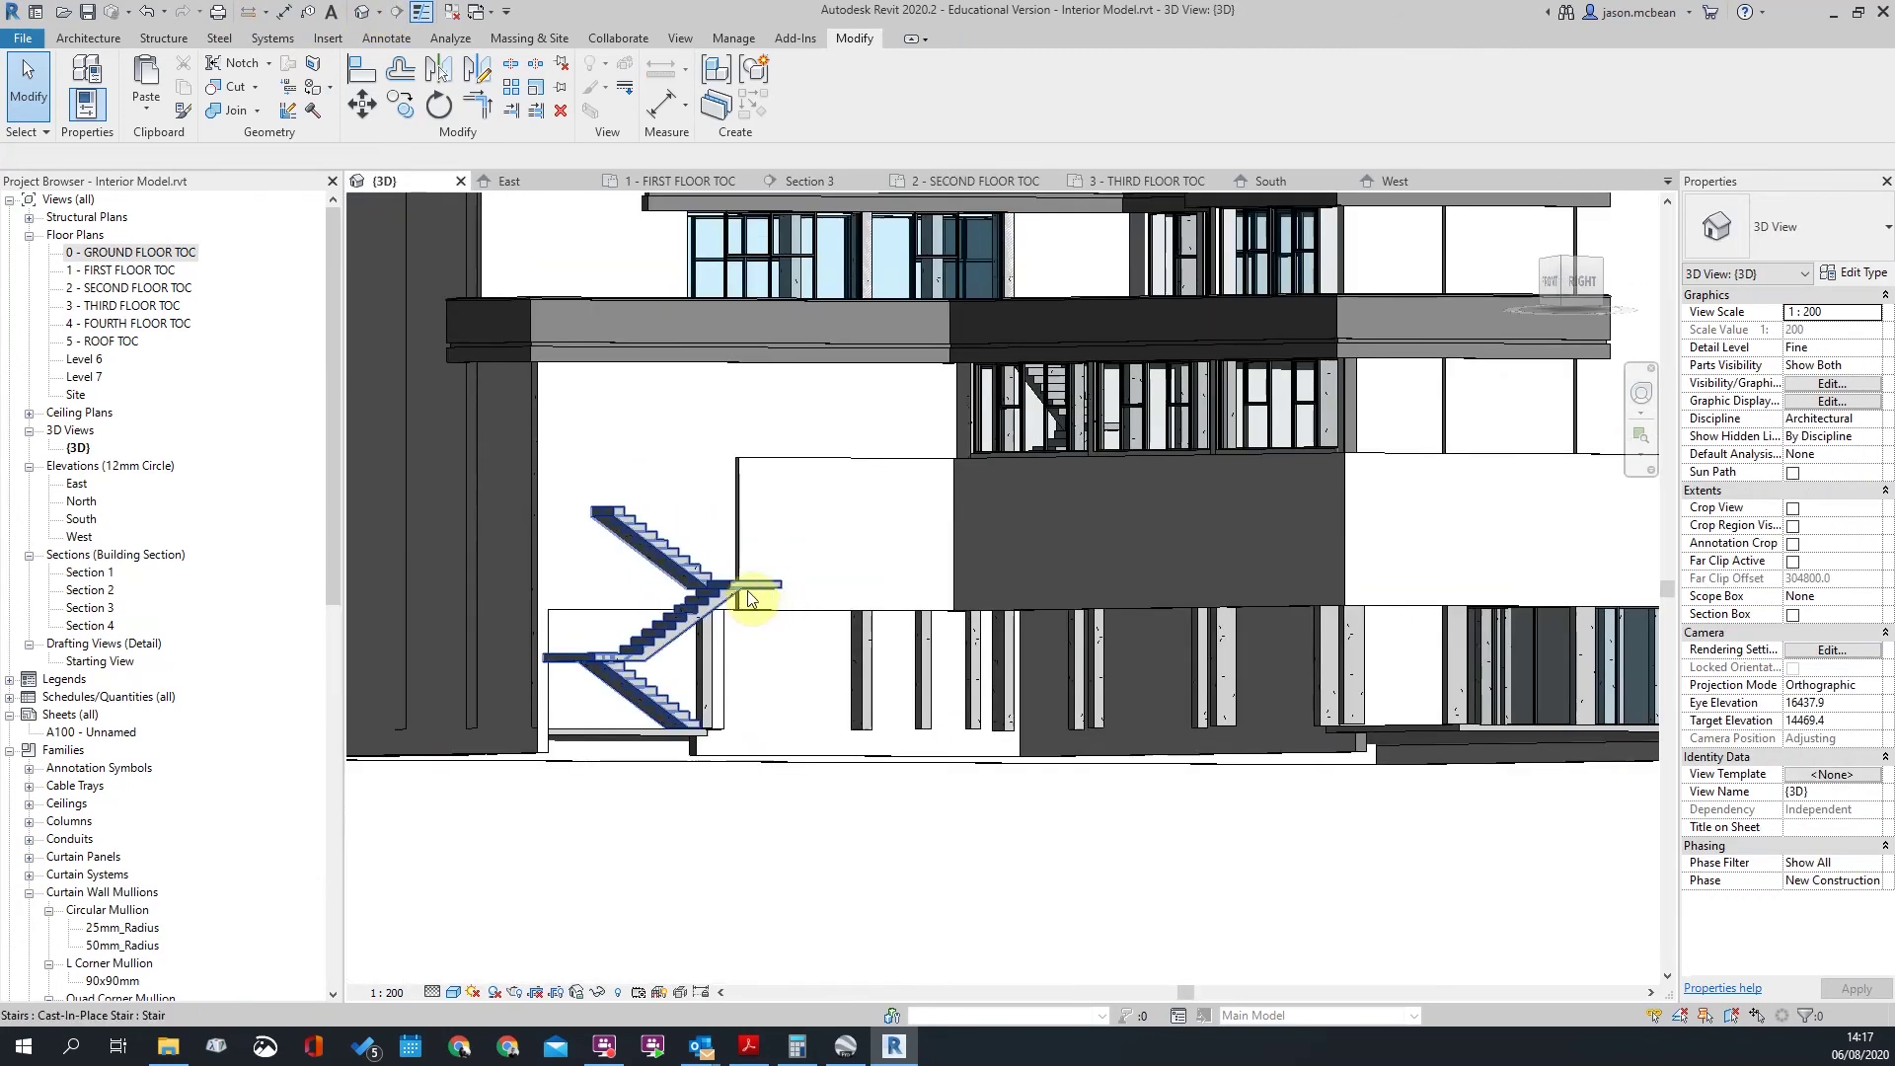
pyautogui.keyDown('shift'); pyautogui.moveTo(863, 592); pyautogui.dragTo(1086, 573, button='middle'); pyautogui.keyUp('shift')
pyautogui.scroll(8, 786, 580)
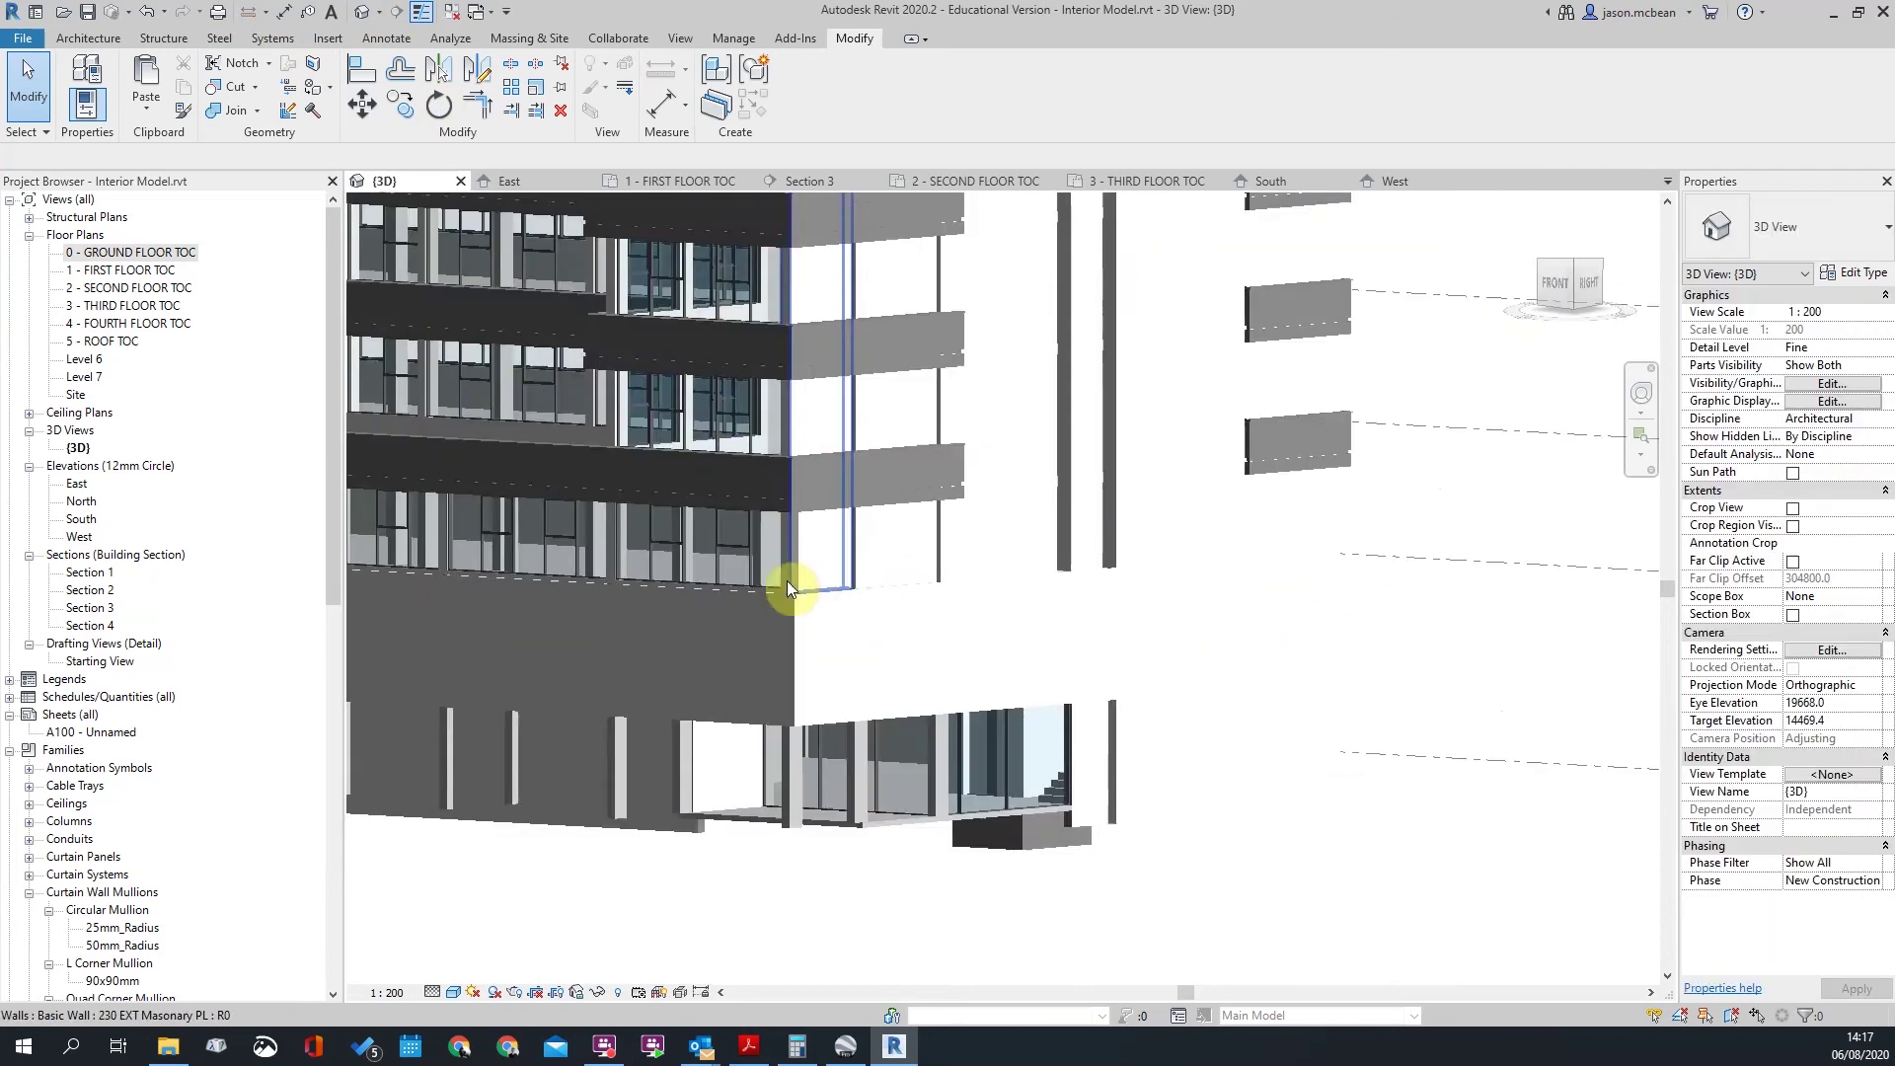
pyautogui.scroll(-1, 719, 561)
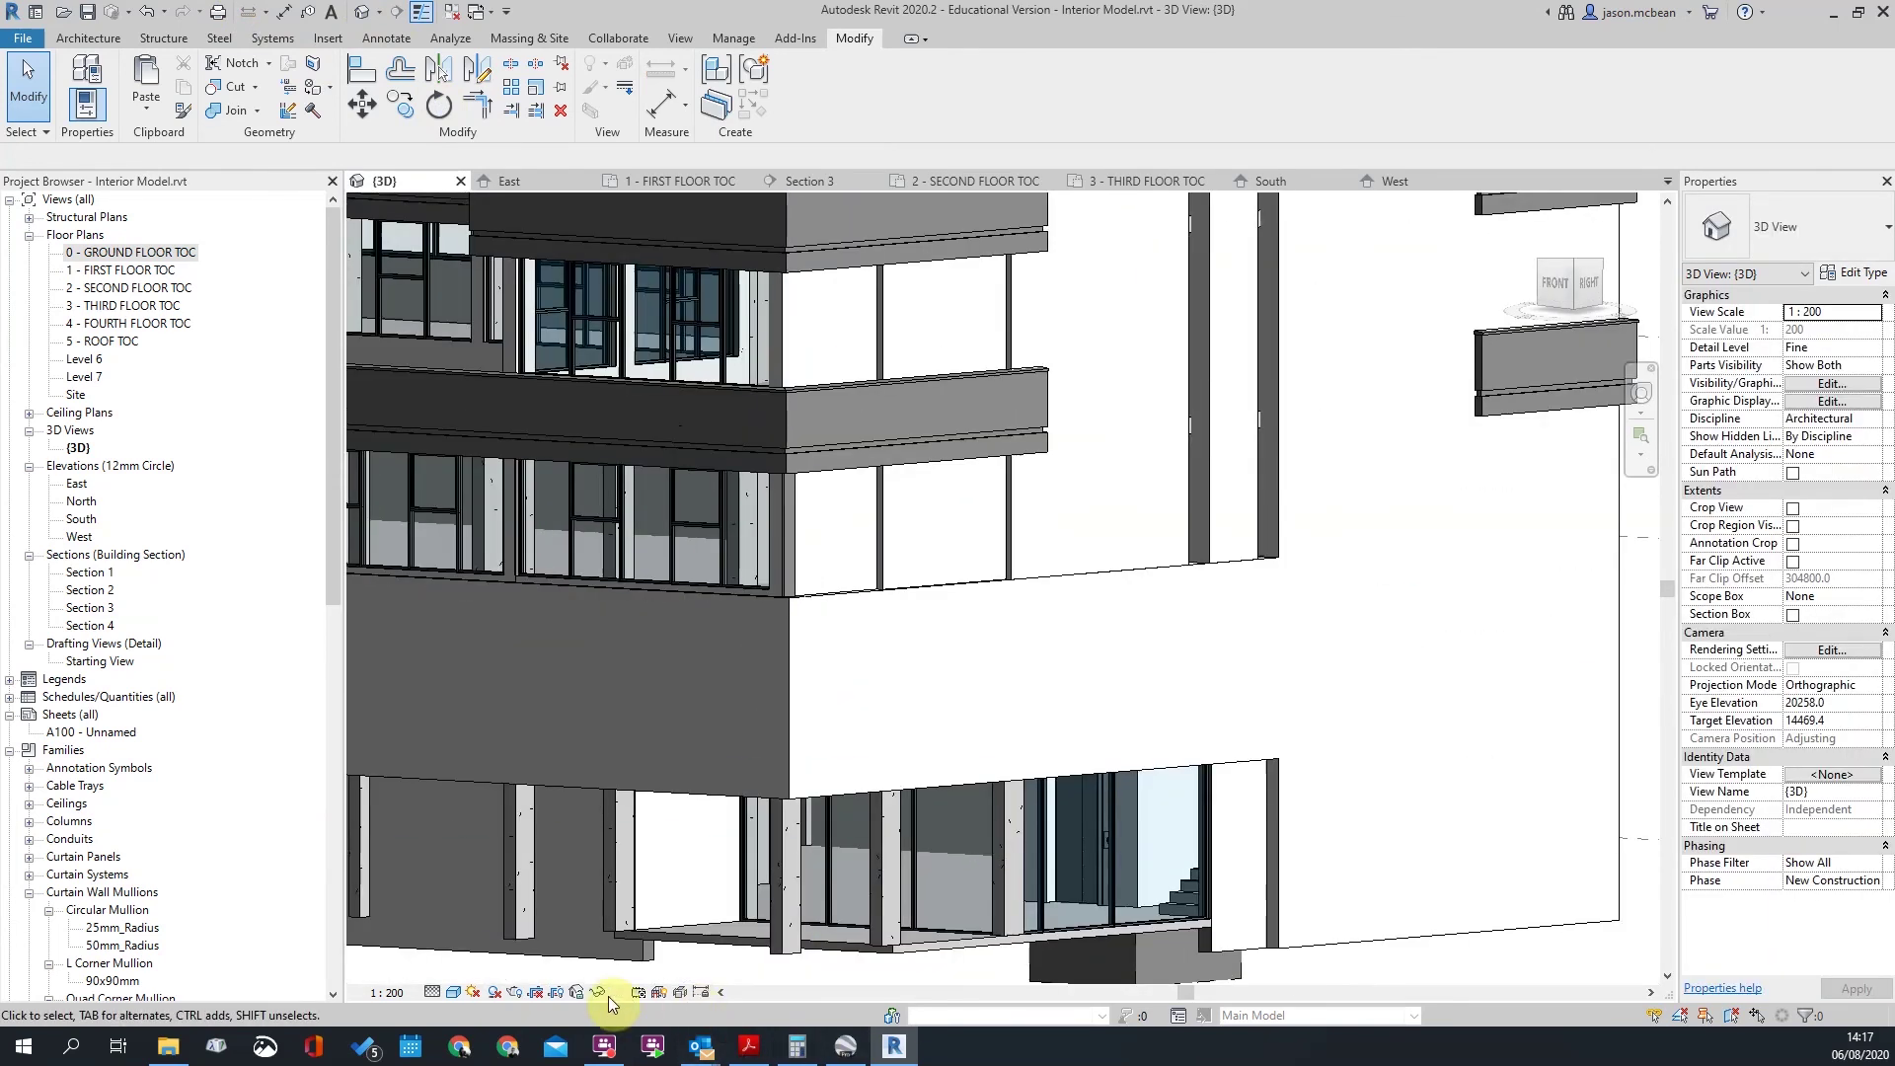
pyautogui.keyDown('shift'); pyautogui.moveTo(1135, 642); pyautogui.dragTo(1407, 492, button='middle'); pyautogui.keyUp('shift')
pyautogui.keyDown('shift'); pyautogui.moveTo(1275, 493); pyautogui.dragTo(1344, 523, button='middle'); pyautogui.keyUp('shift')
pyautogui.scroll(2, 1283, 434)
pyautogui.keyDown('shift'); pyautogui.moveTo(1224, 459); pyautogui.dragTo(1175, 579, button='middle'); pyautogui.keyUp('shift')
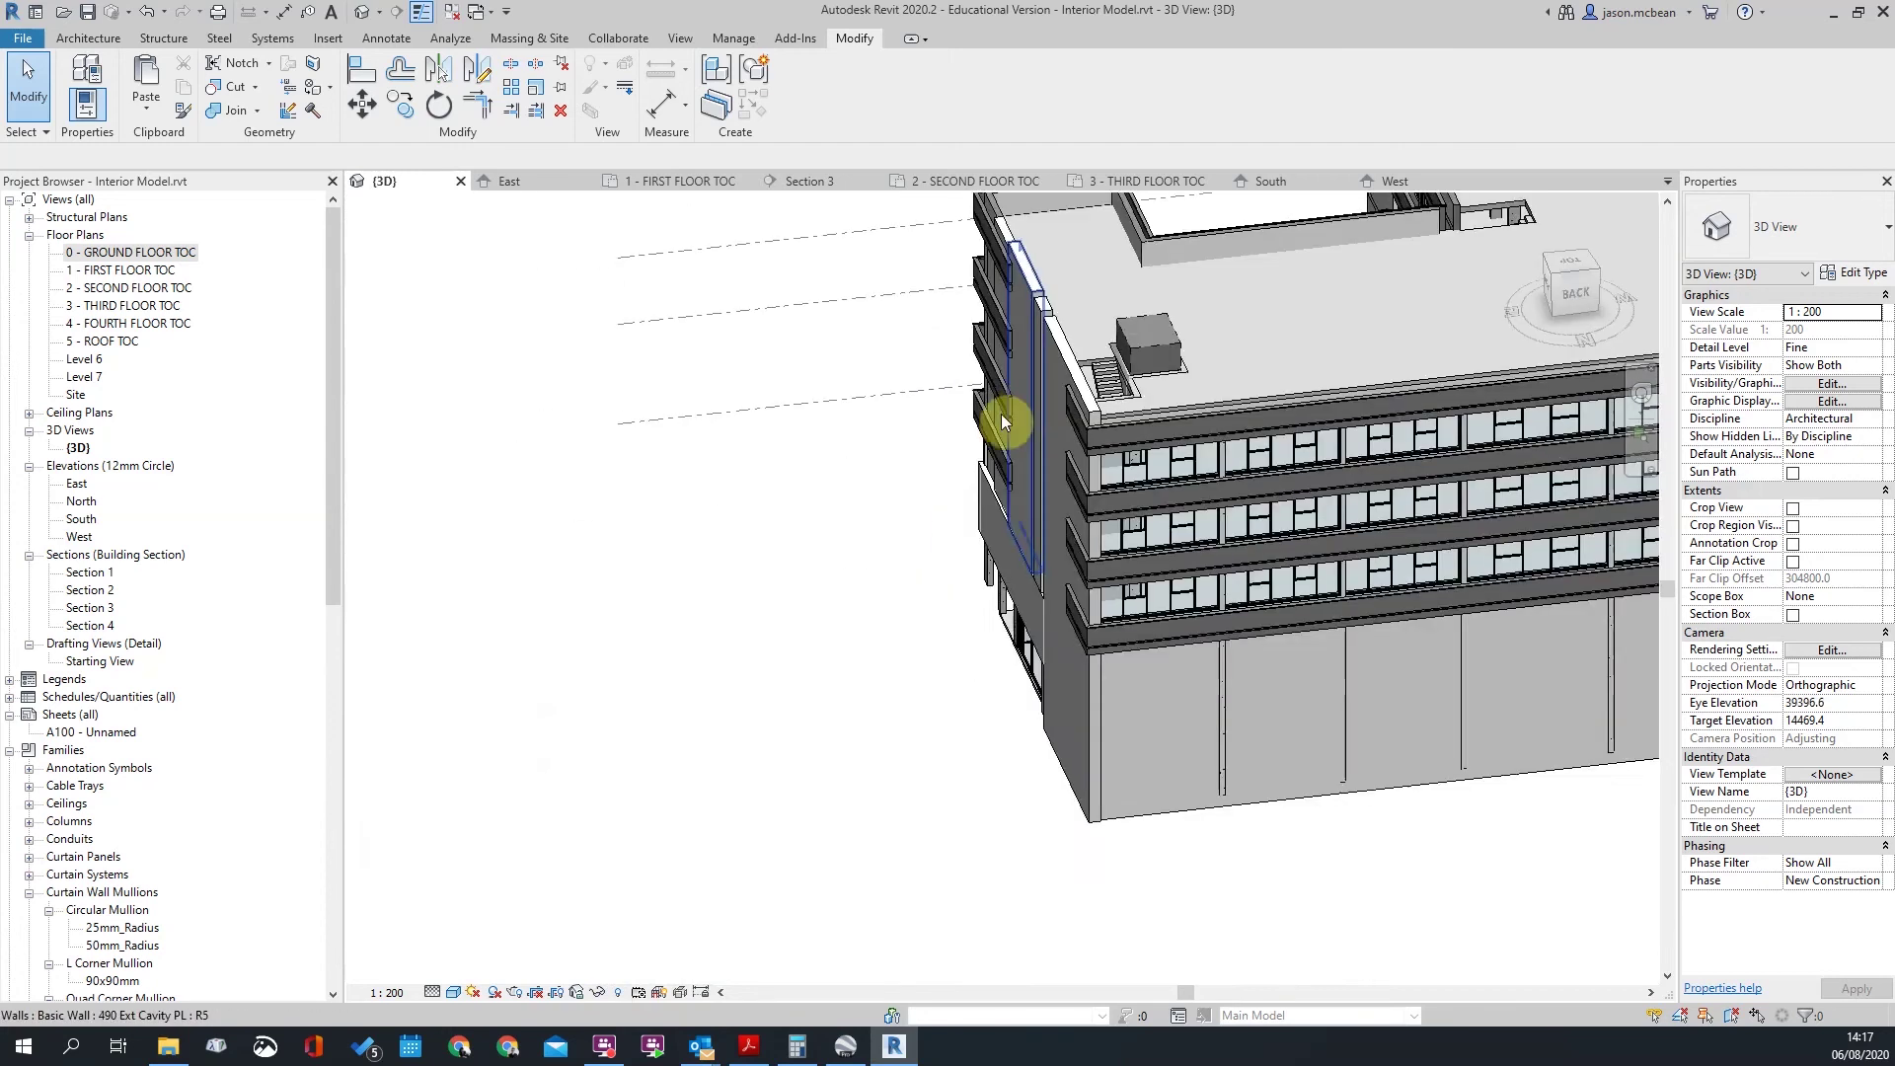
# Step: Inspect the building from the back, roof and front in 3D, including the rooftop shaft opening
pyautogui.scroll(-5, 1017, 399)
pyautogui.keyDown('shift'); pyautogui.moveTo(876, 550); pyautogui.dragTo(965, 444, button='middle'); pyautogui.keyUp('shift')
pyautogui.scroll(8, 1027, 431)
pyautogui.click(1064, 418)
pyautogui.scroll(-3, 1214, 473)
pyautogui.scroll(-3, 1062, 454)
pyautogui.scroll(1, 943, 481)
pyautogui.scroll(-3, 789, 539)
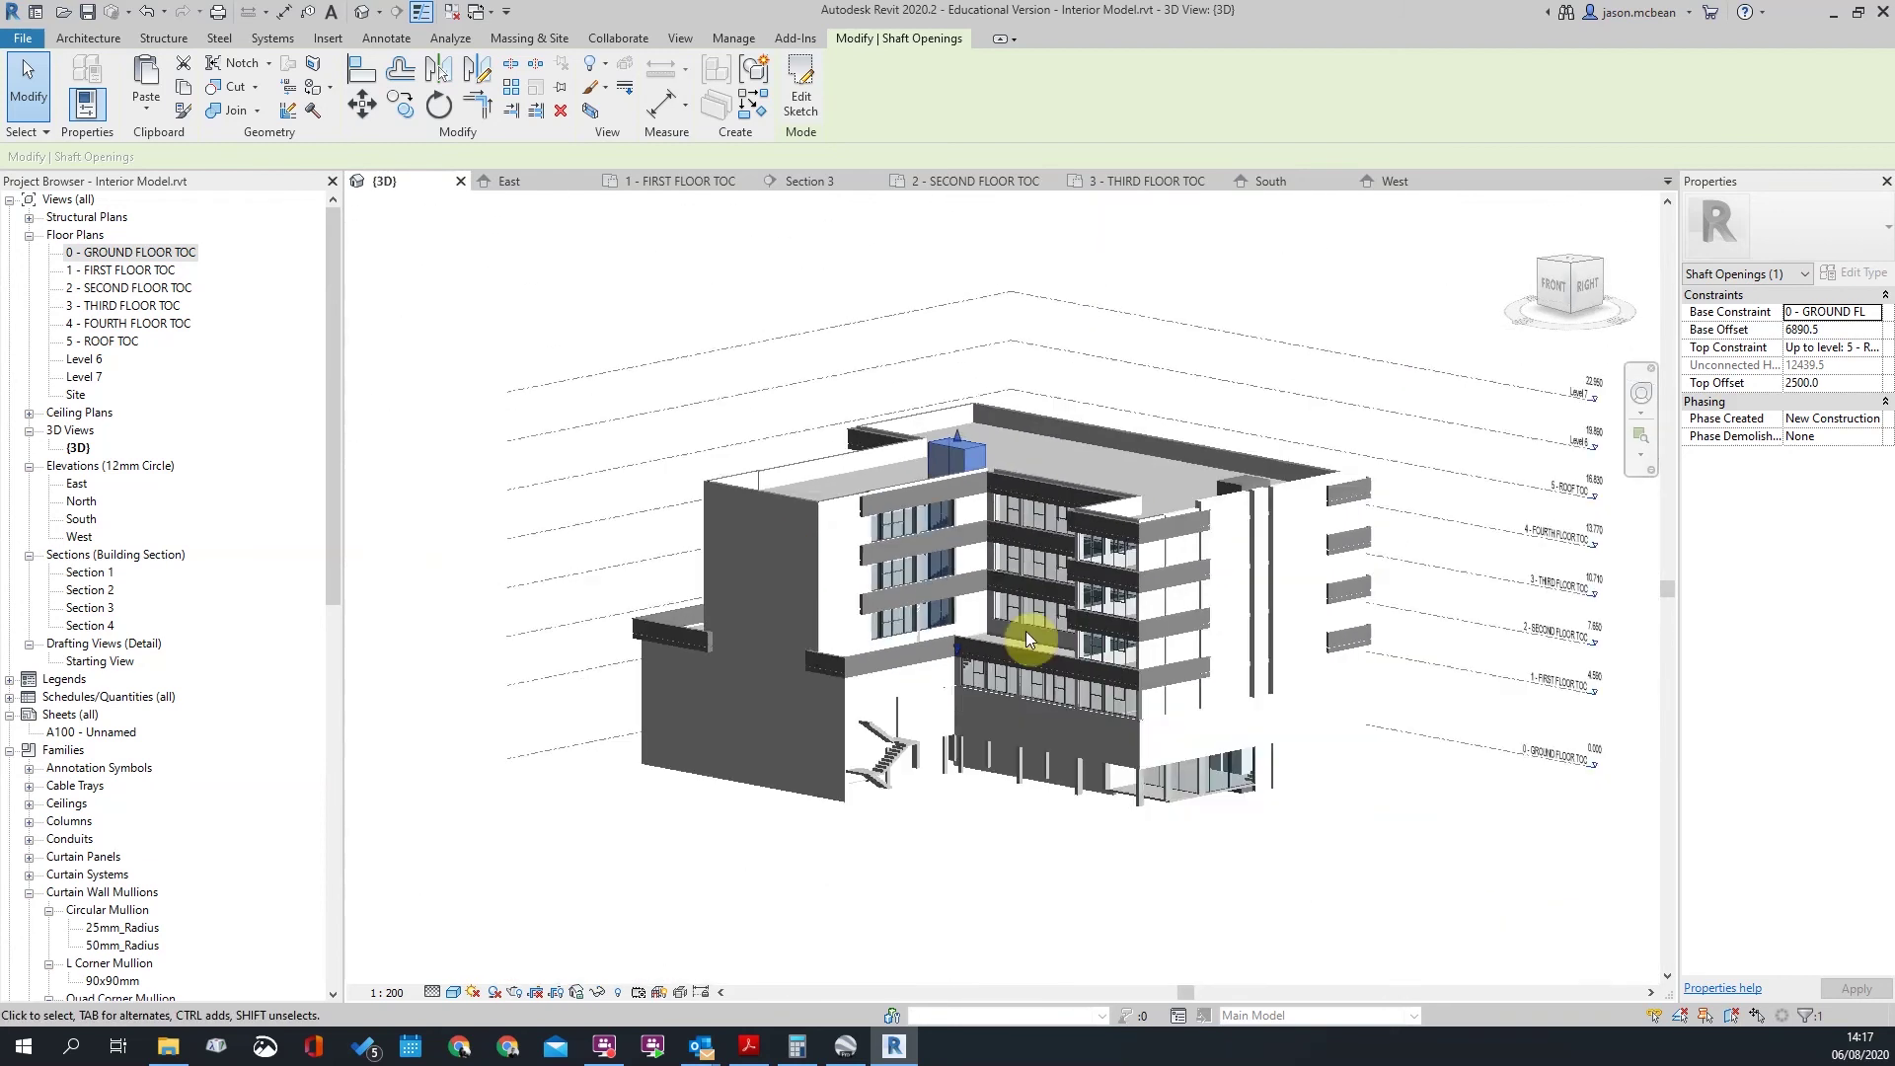
pyautogui.press('Escape')
pyautogui.scroll(3, 1256, 509)
pyautogui.scroll(-3, 974, 636)
pyautogui.keyDown('shift'); pyautogui.moveTo(1323, 436); pyautogui.dragTo(1104, 933, button='middle'); pyautogui.keyUp('shift')
pyautogui.scroll(1, 1105, 934)
pyautogui.scroll(-2, 1326, 727)
pyautogui.keyDown('shift'); pyautogui.moveTo(1326, 727); pyautogui.dragTo(1135, 728, button='middle'); pyautogui.keyUp('shift')
pyautogui.scroll(-2, 936, 599)
pyautogui.scroll(2, 1012, 649)
# Step: Turn the building to a low front-right corner view and switch the 3D view to perspective projection
pyautogui.click(1552, 264)
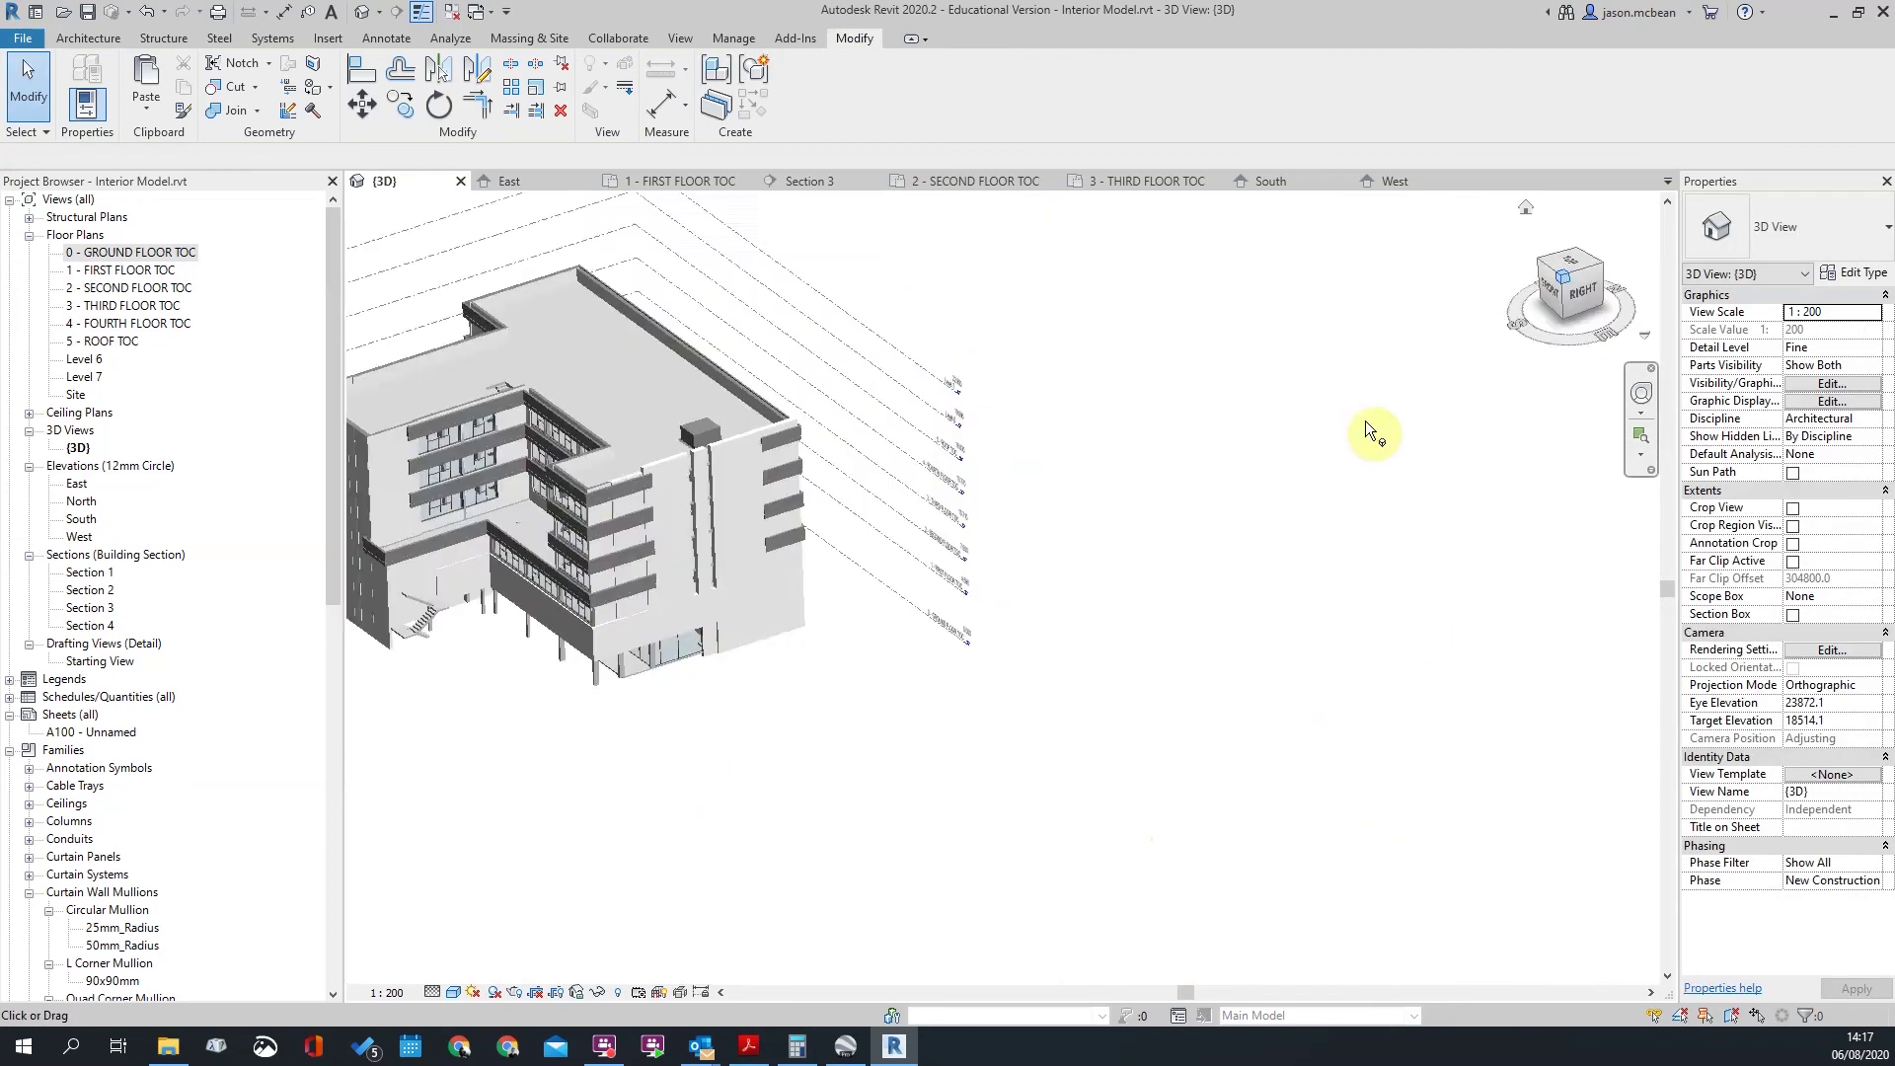
pyautogui.scroll(2, 1066, 711)
pyautogui.scroll(2, 1070, 715)
pyautogui.keyDown('shift'); pyautogui.moveTo(1180, 719); pyautogui.dragTo(1162, 566, button='middle'); pyautogui.keyUp('shift')
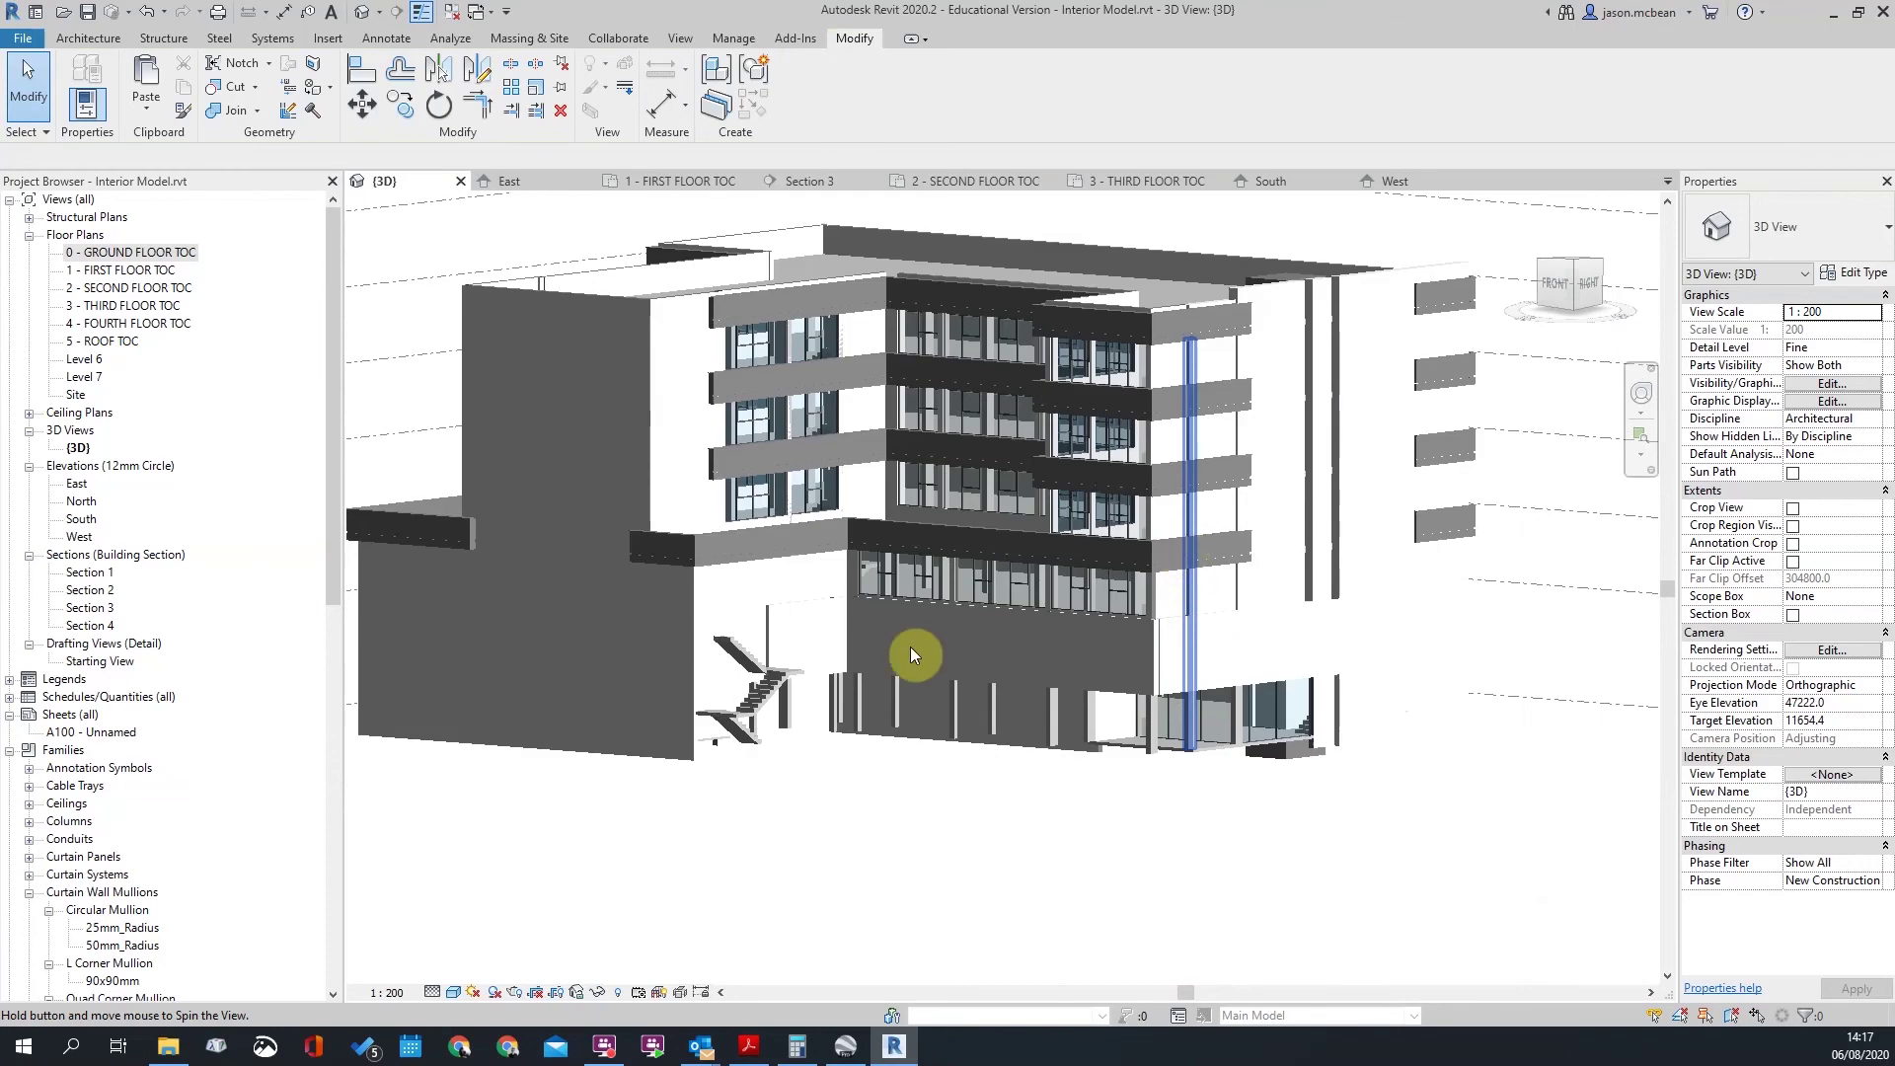
pyautogui.rightClick(1569, 301)
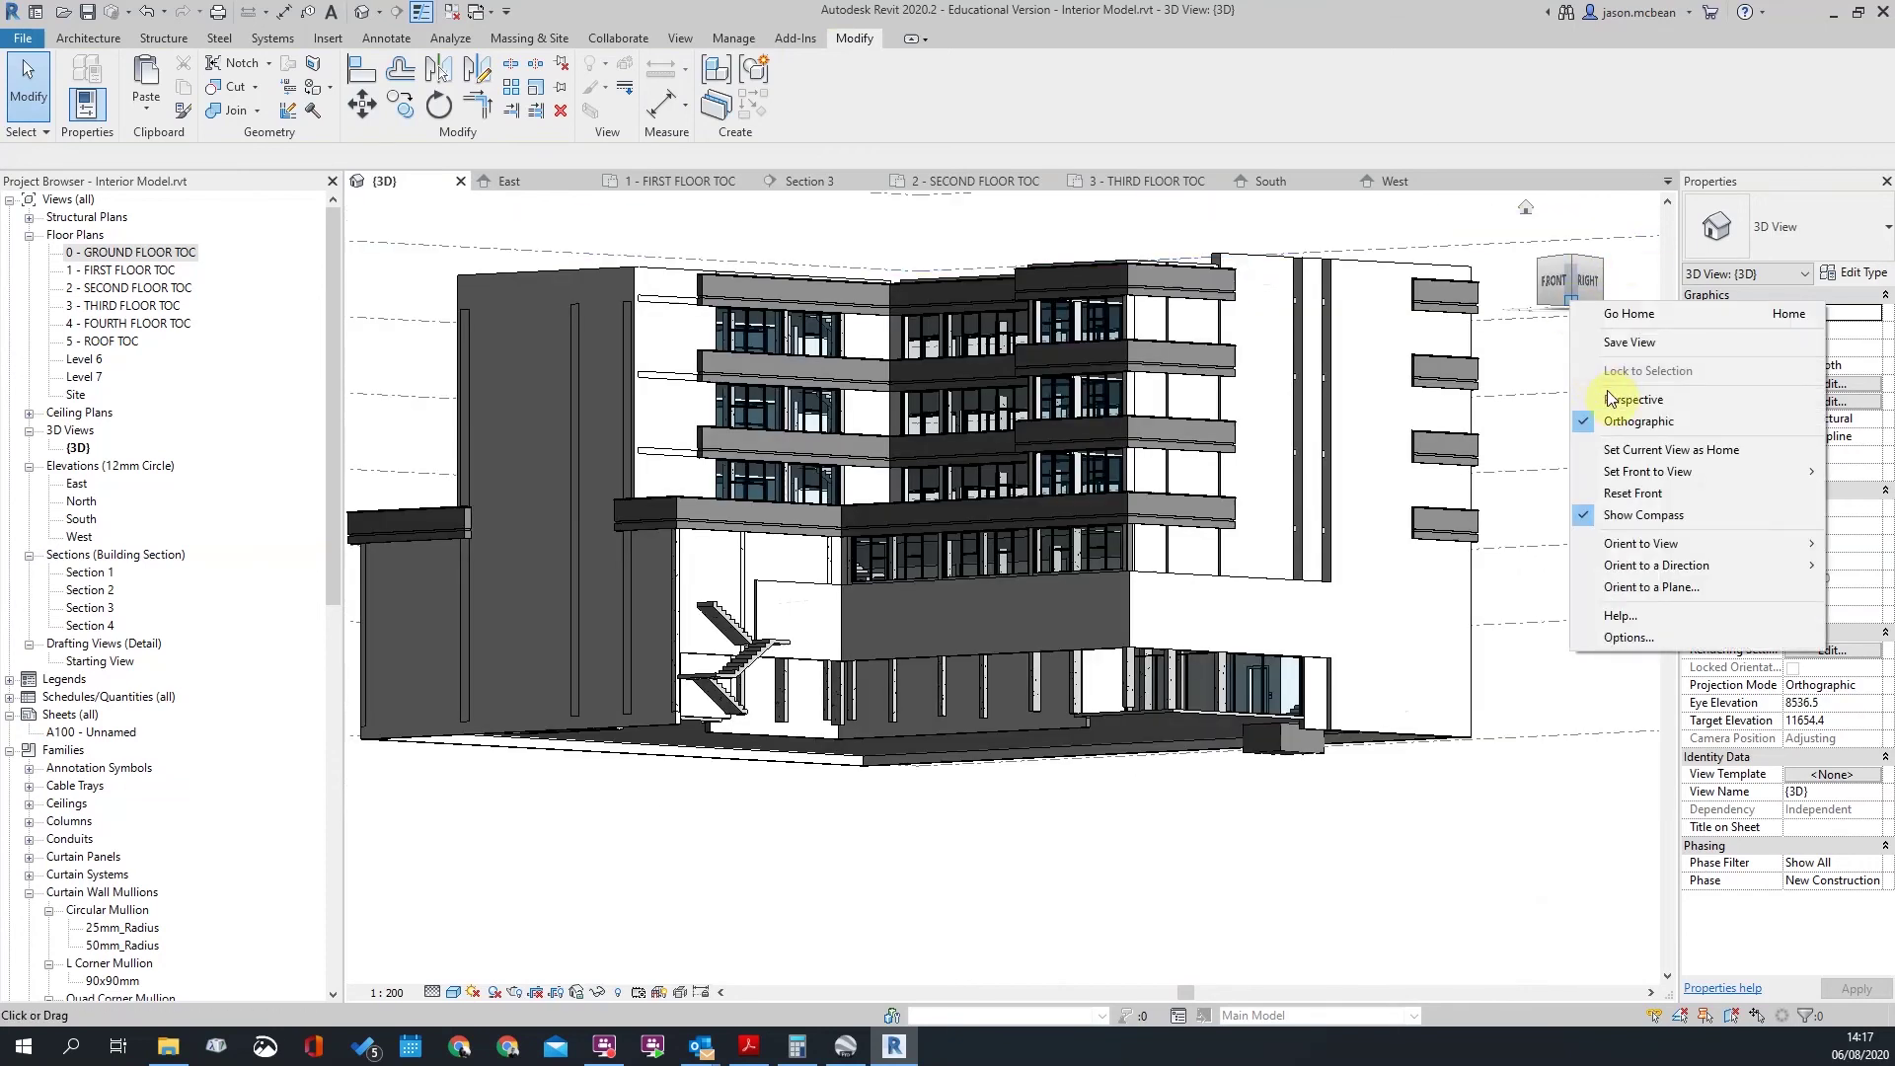
pyautogui.click(1618, 372)
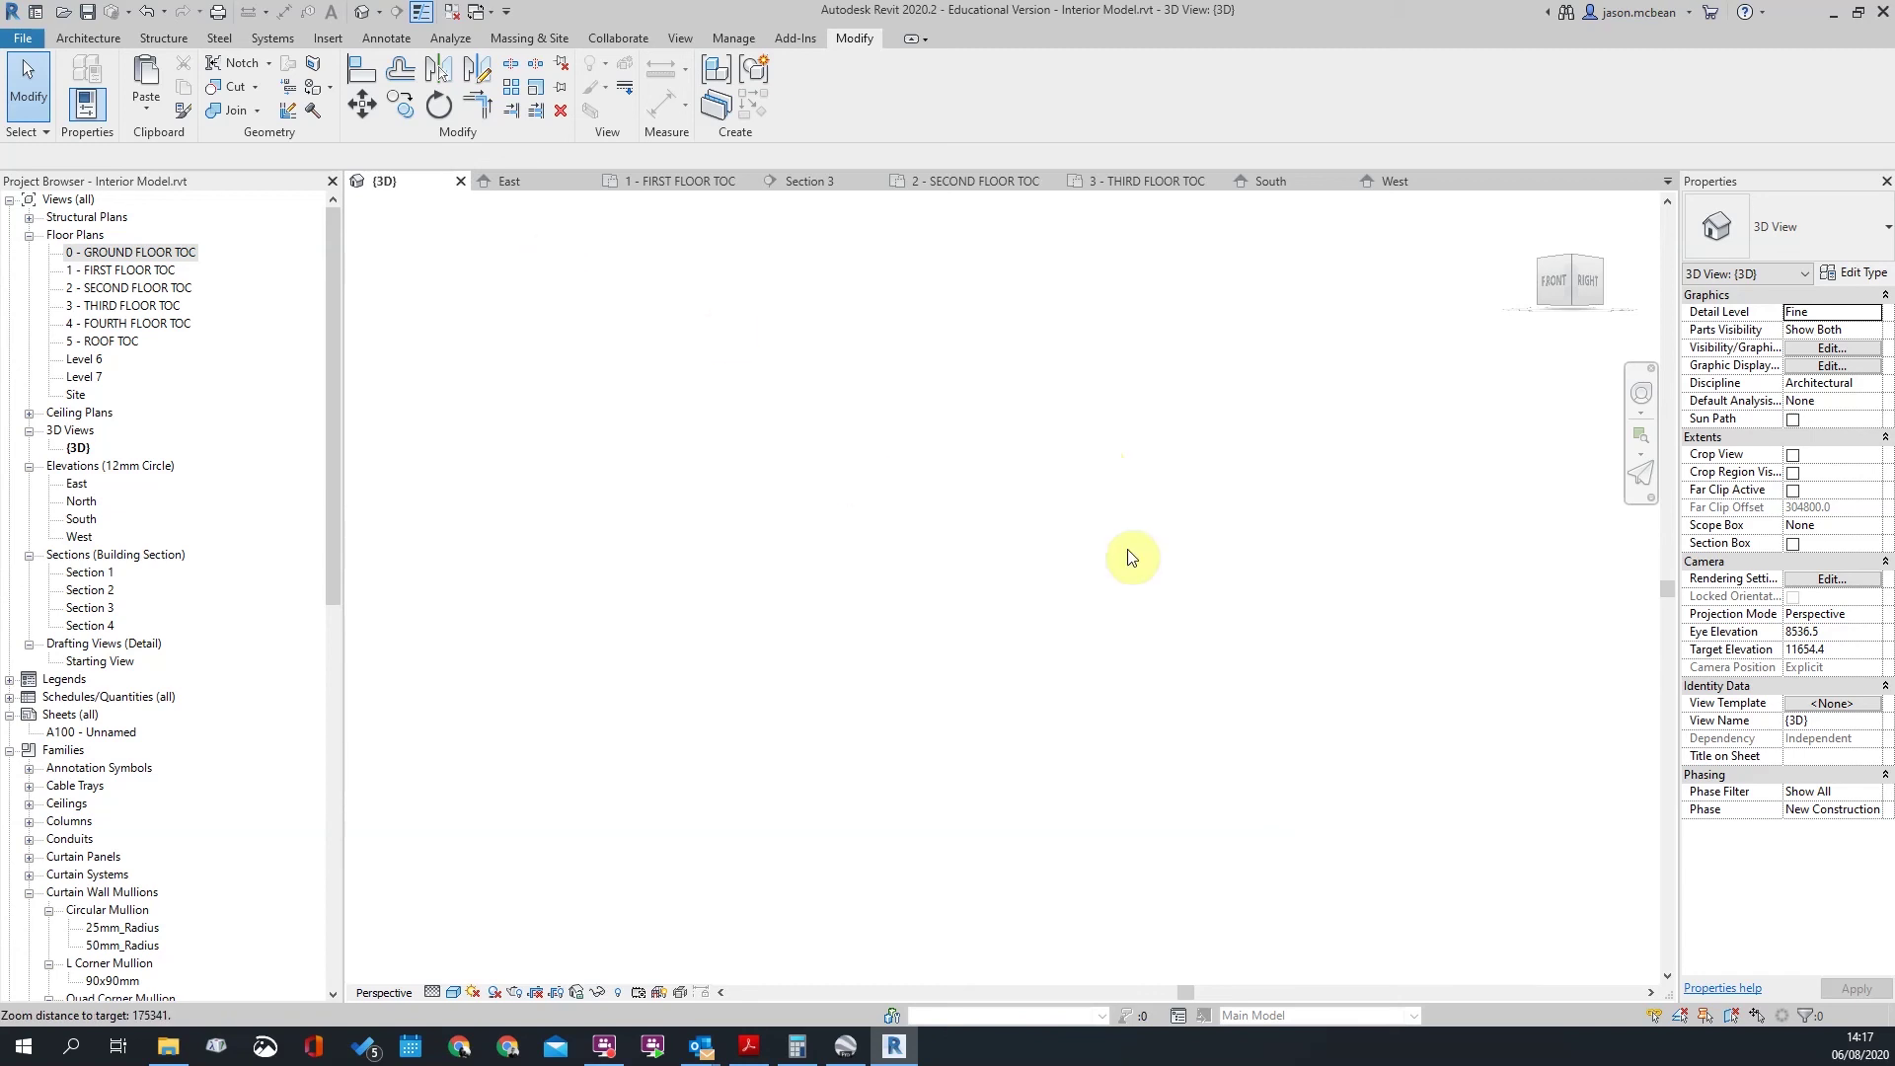
# Step: Try to bring the building back into the perspective view with Zoom to Fit and Zoom All to Fit
pyautogui.click(1642, 435)
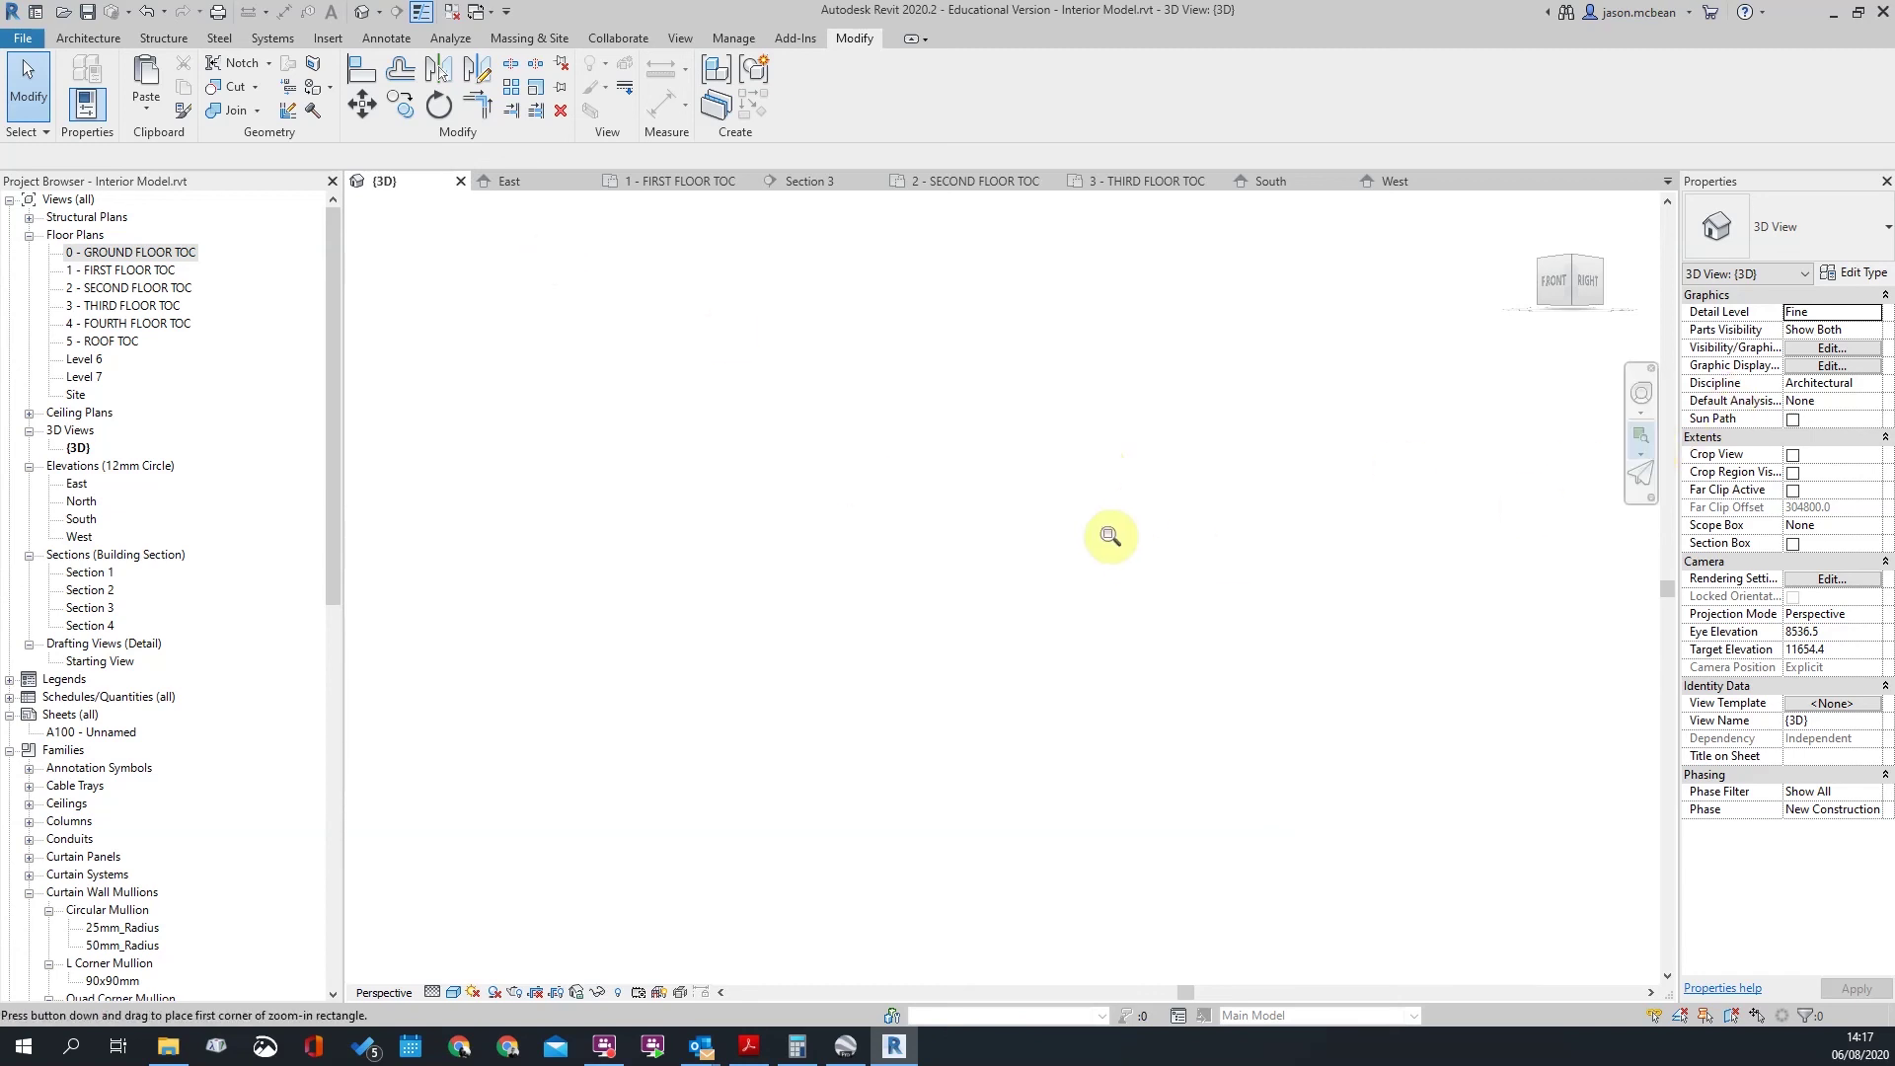
pyautogui.click(1643, 456)
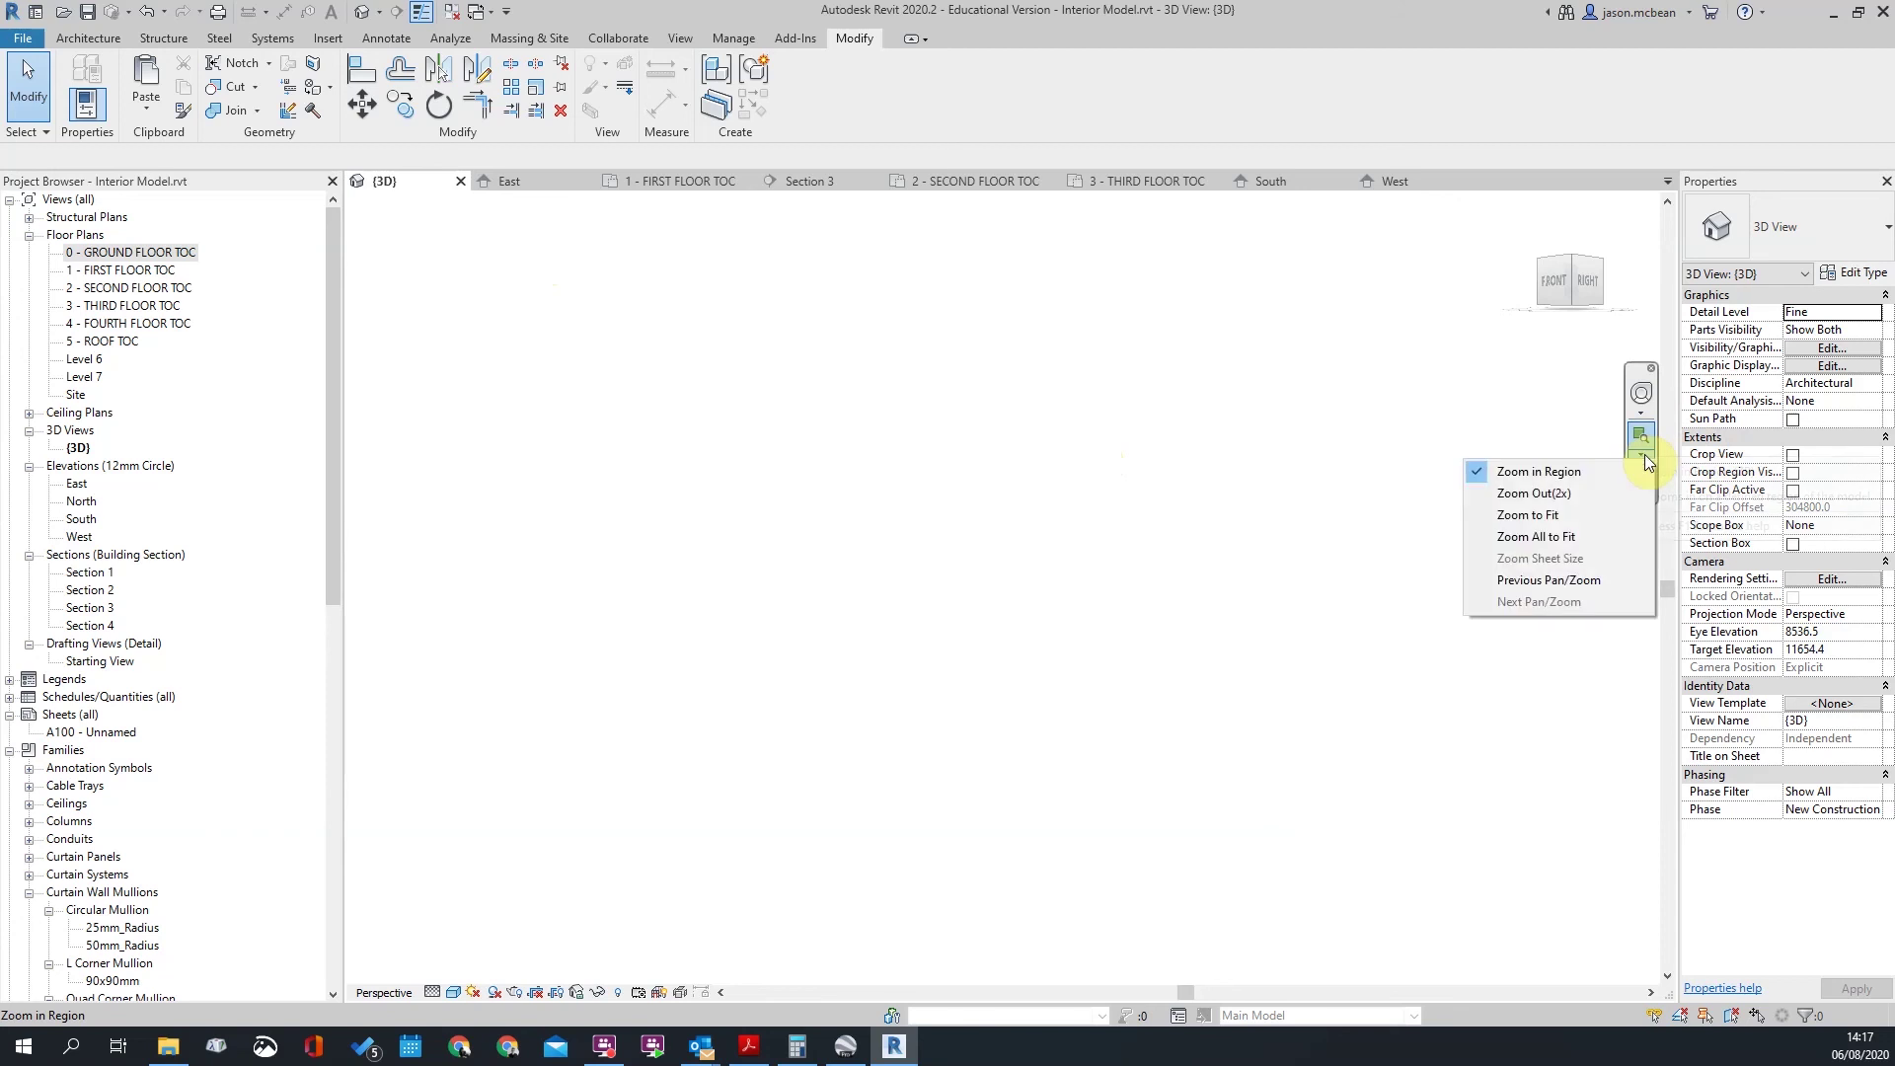
pyautogui.click(1560, 515)
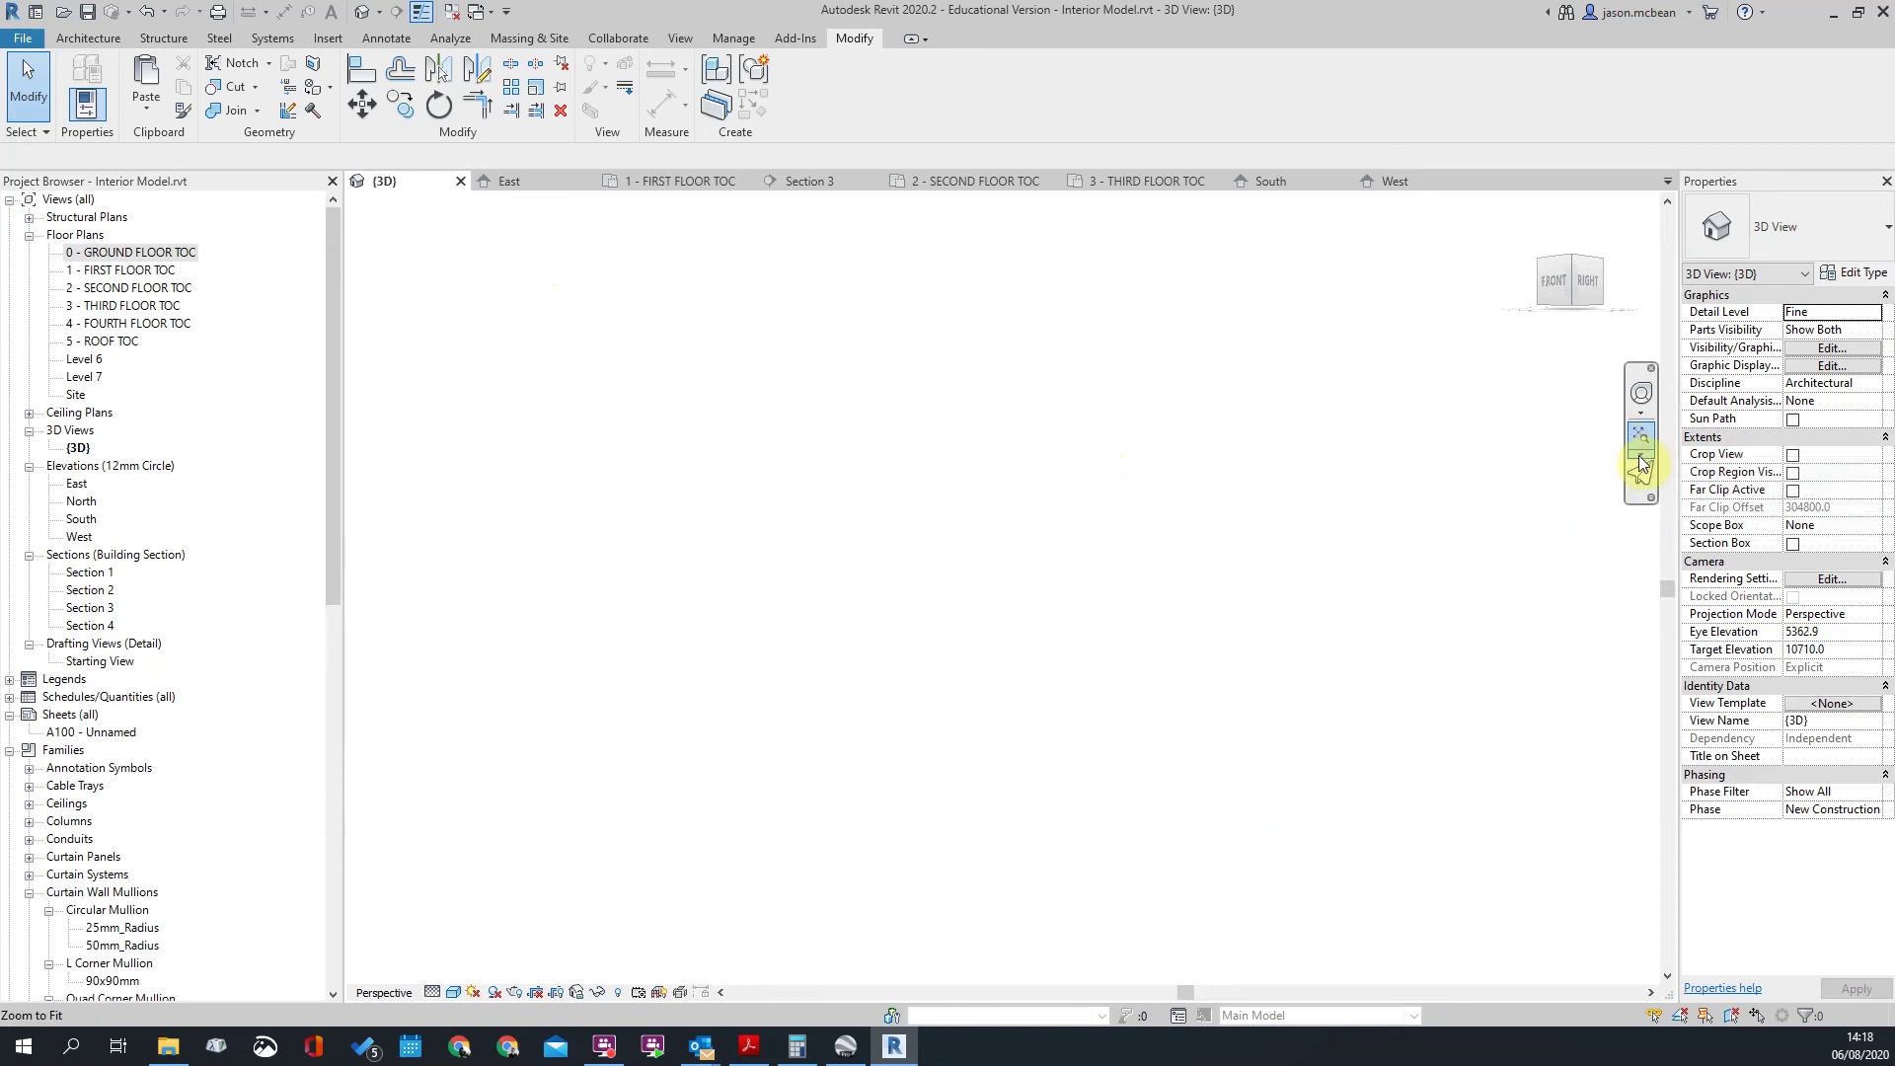
pyautogui.click(1642, 462)
pyautogui.click(1548, 539)
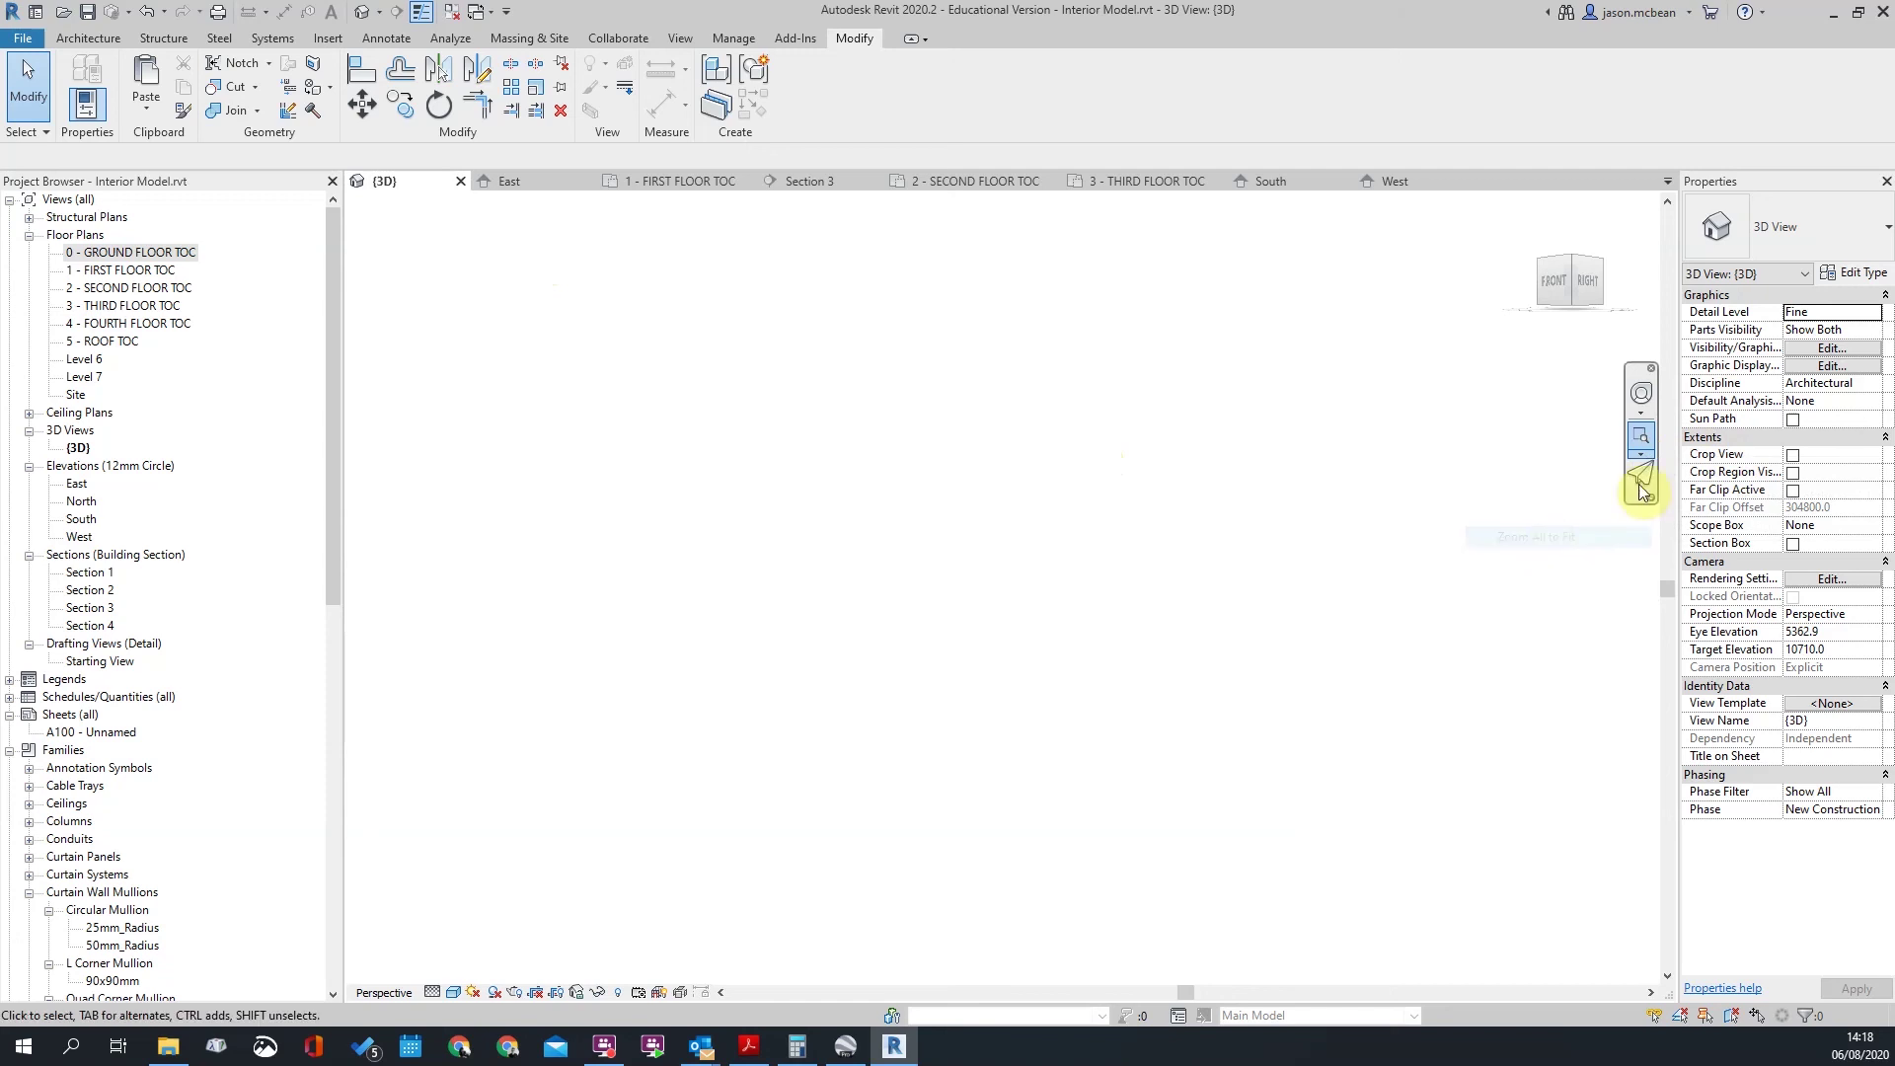
# Step: Try to find the building by zooming in on a rectangular region of the empty perspective view
pyautogui.click(1642, 458)
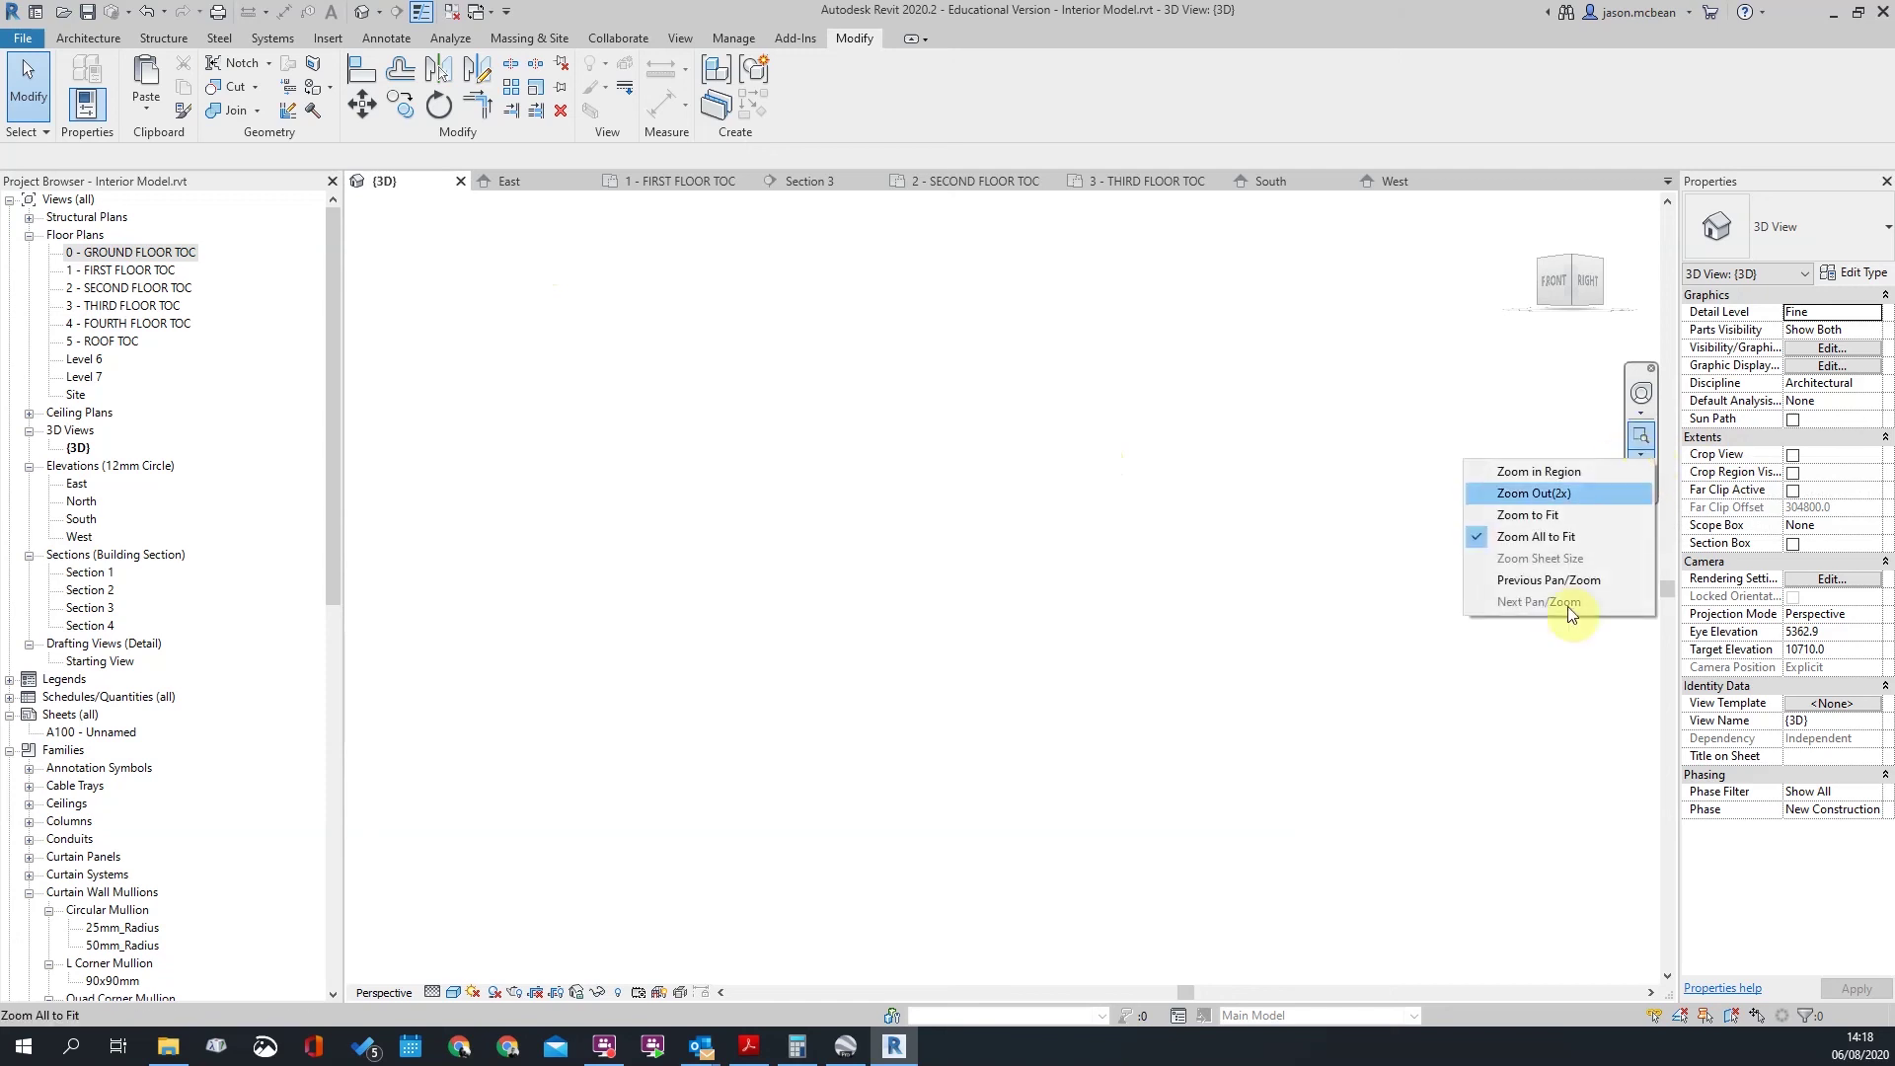
pyautogui.click(1545, 472)
pyautogui.moveTo(825, 478); pyautogui.dragTo(1200, 819)
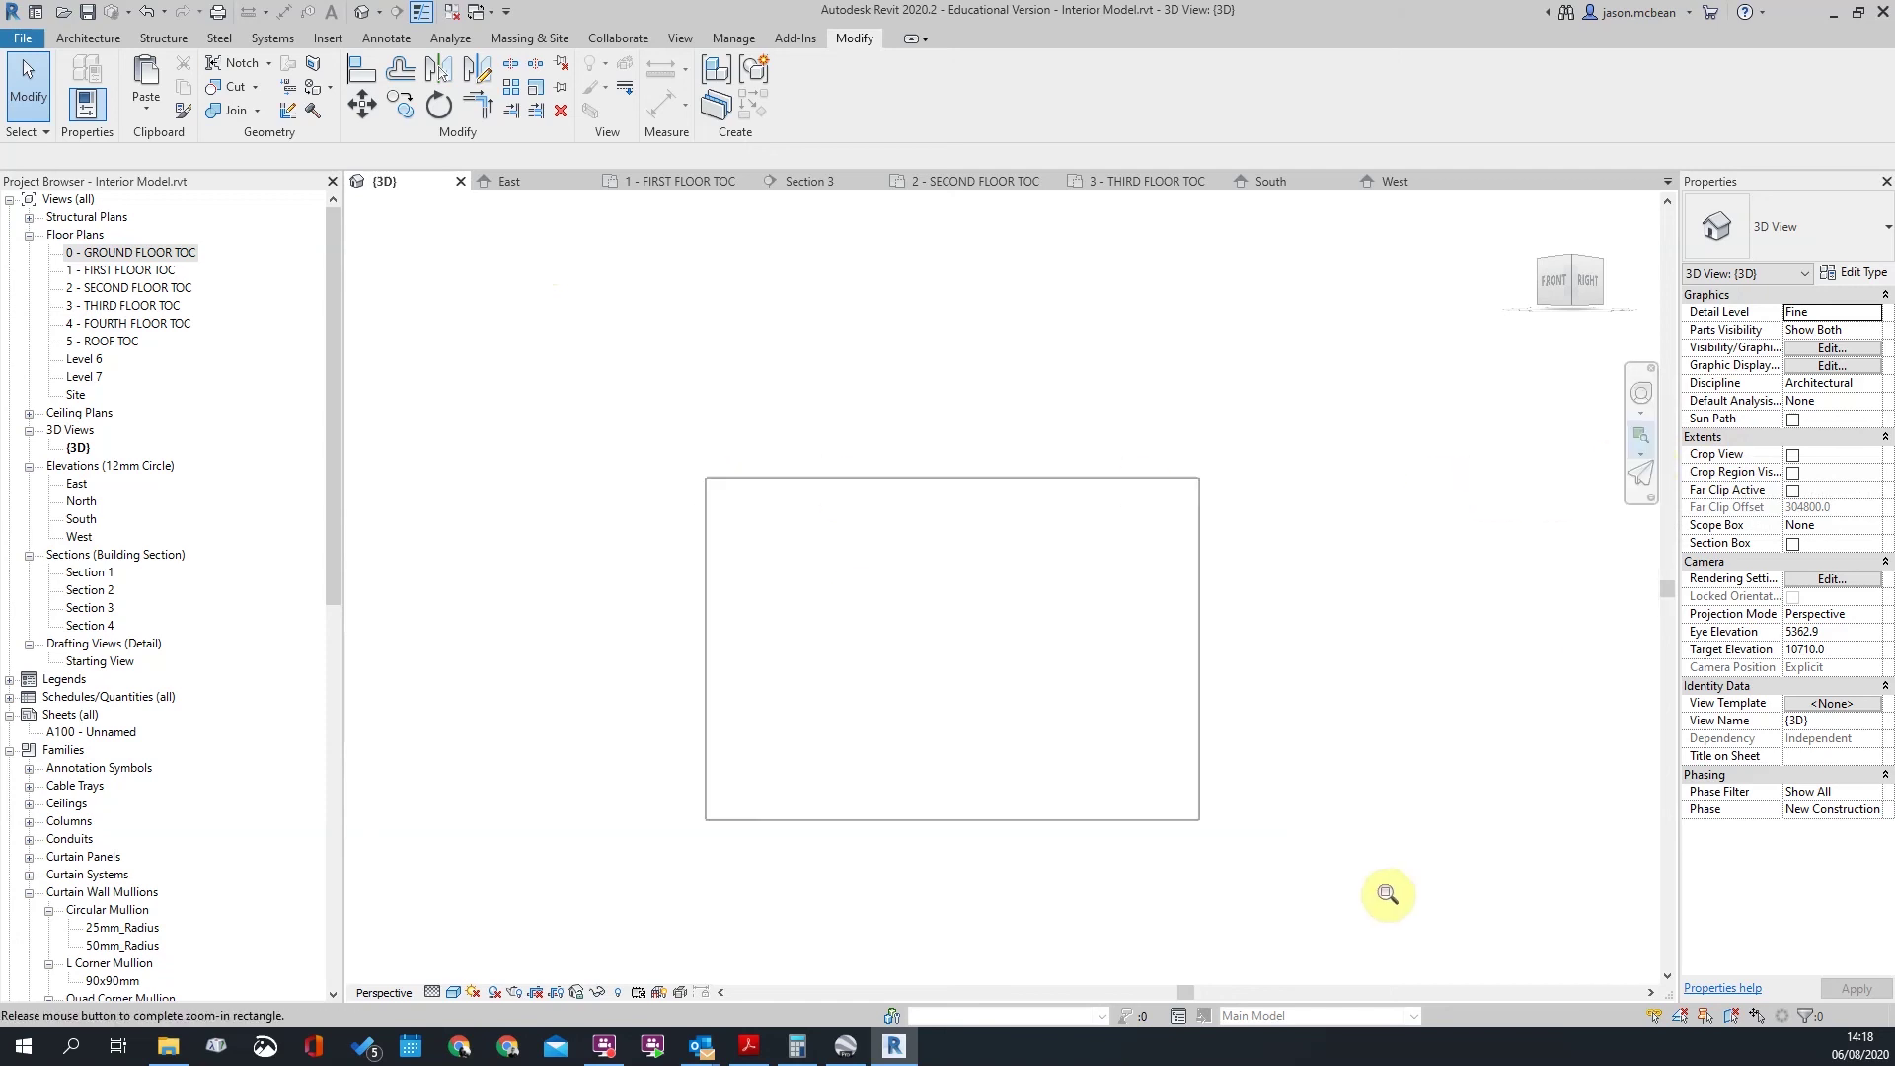
pyautogui.moveTo(650, 434); pyautogui.dragTo(1298, 837)
pyautogui.moveTo(878, 572); pyautogui.dragTo(1200, 772)
pyautogui.click(1220, 623)
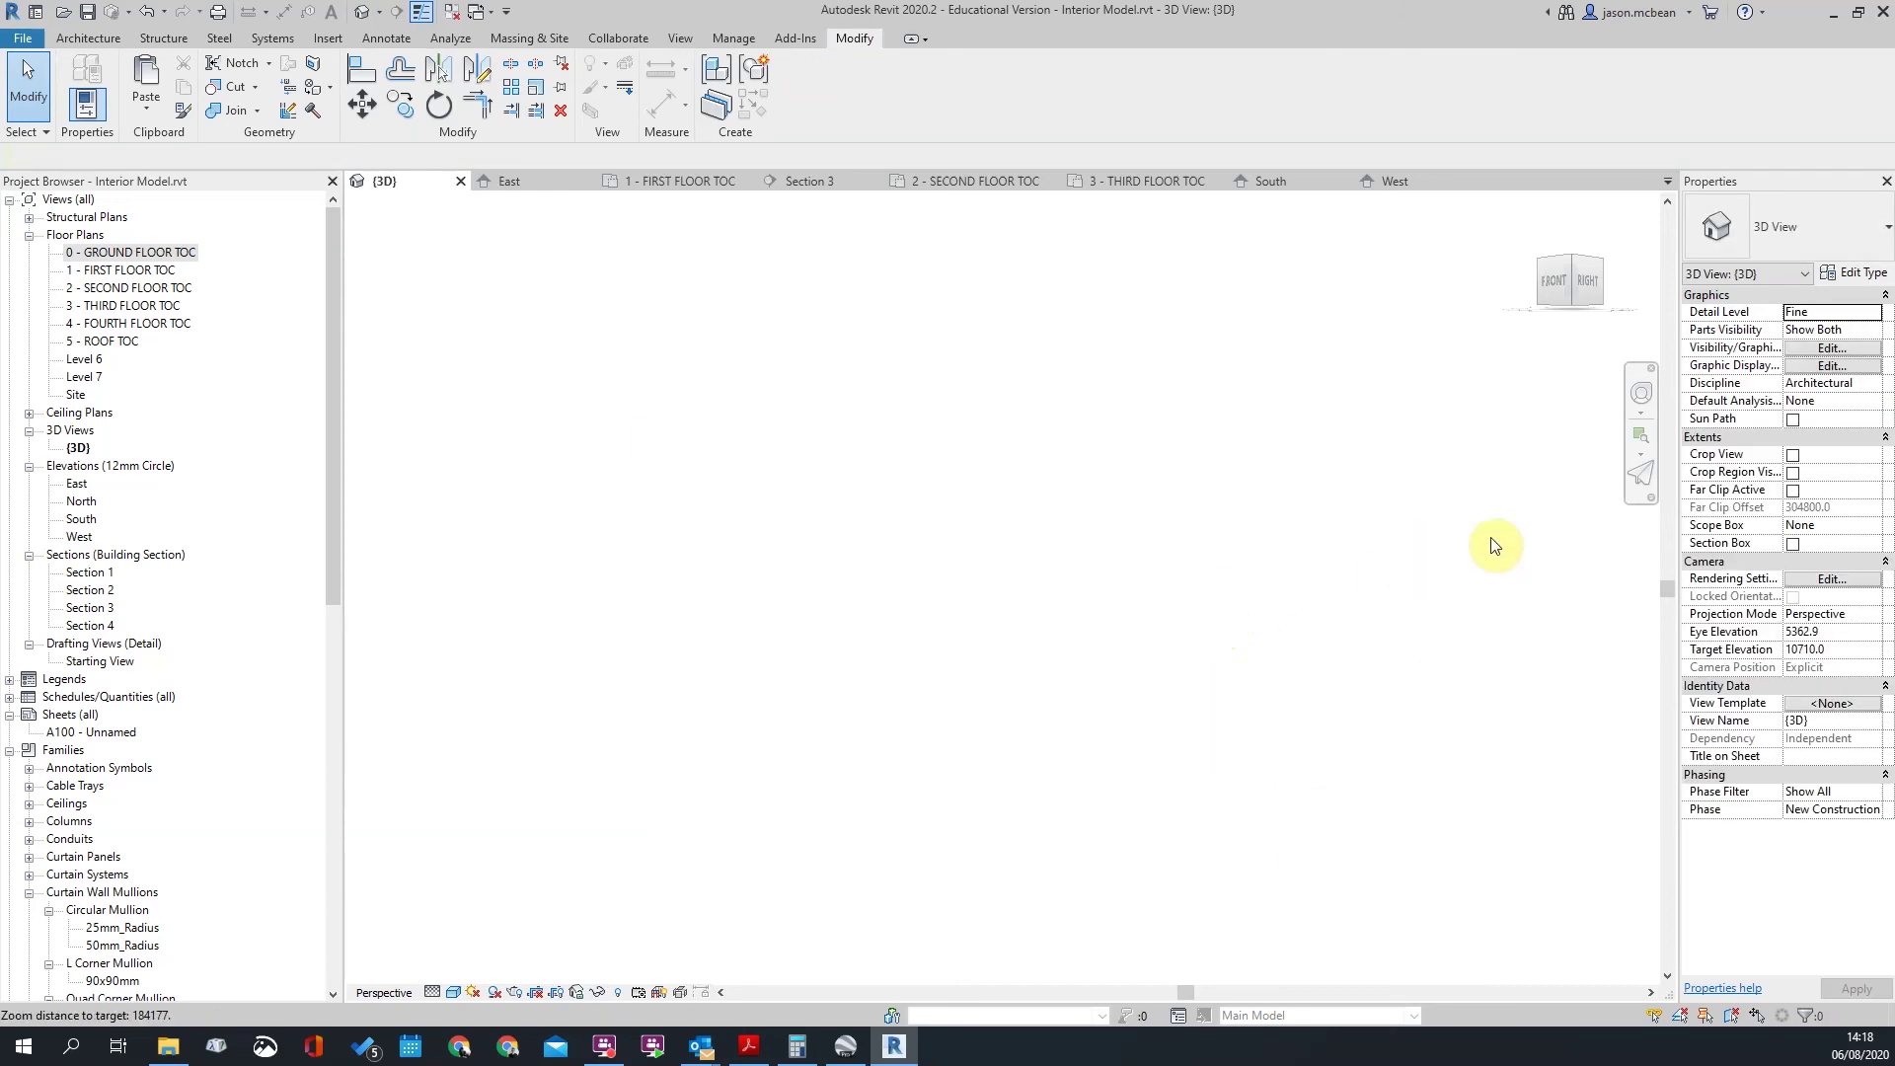
# Step: Try to reach the building with the Fly tool and check the navigation display options
pyautogui.click(1643, 472)
pyautogui.moveTo(1198, 555); pyautogui.dragTo(1566, 534)
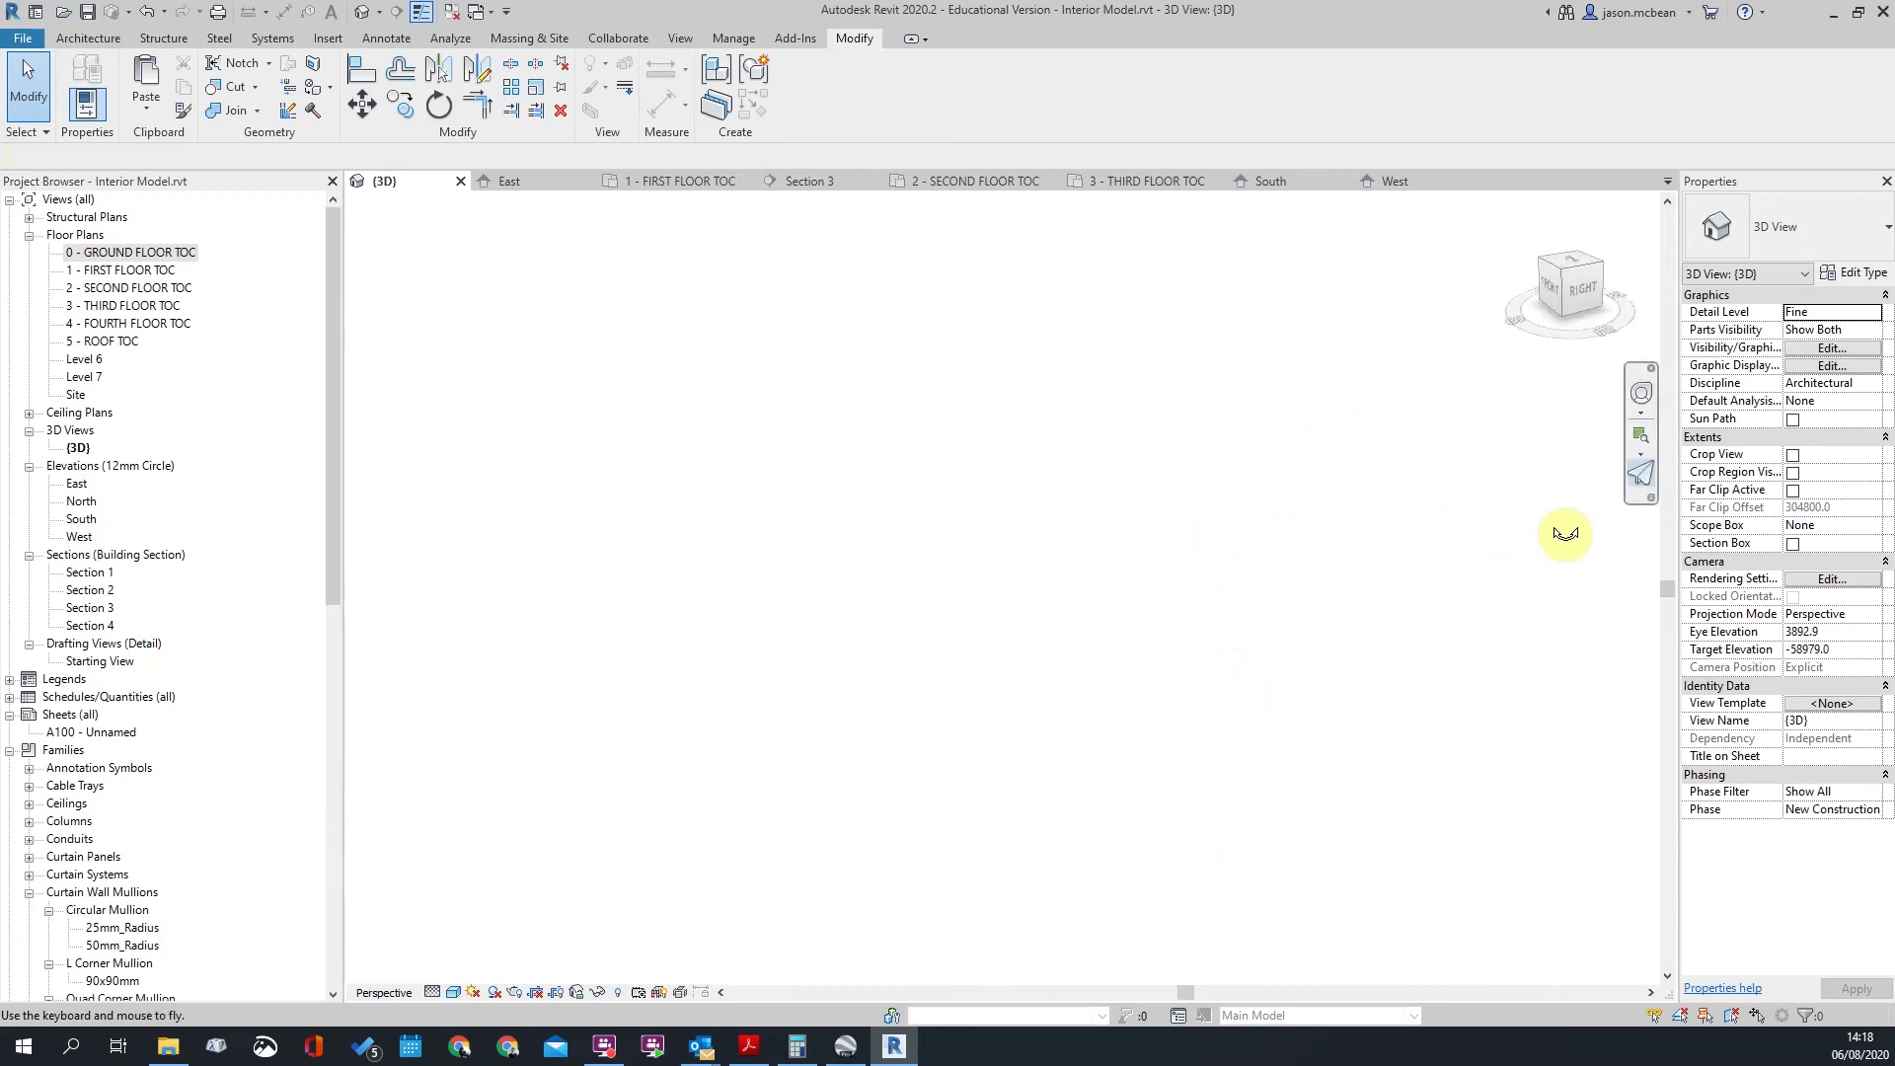
pyautogui.click(1651, 502)
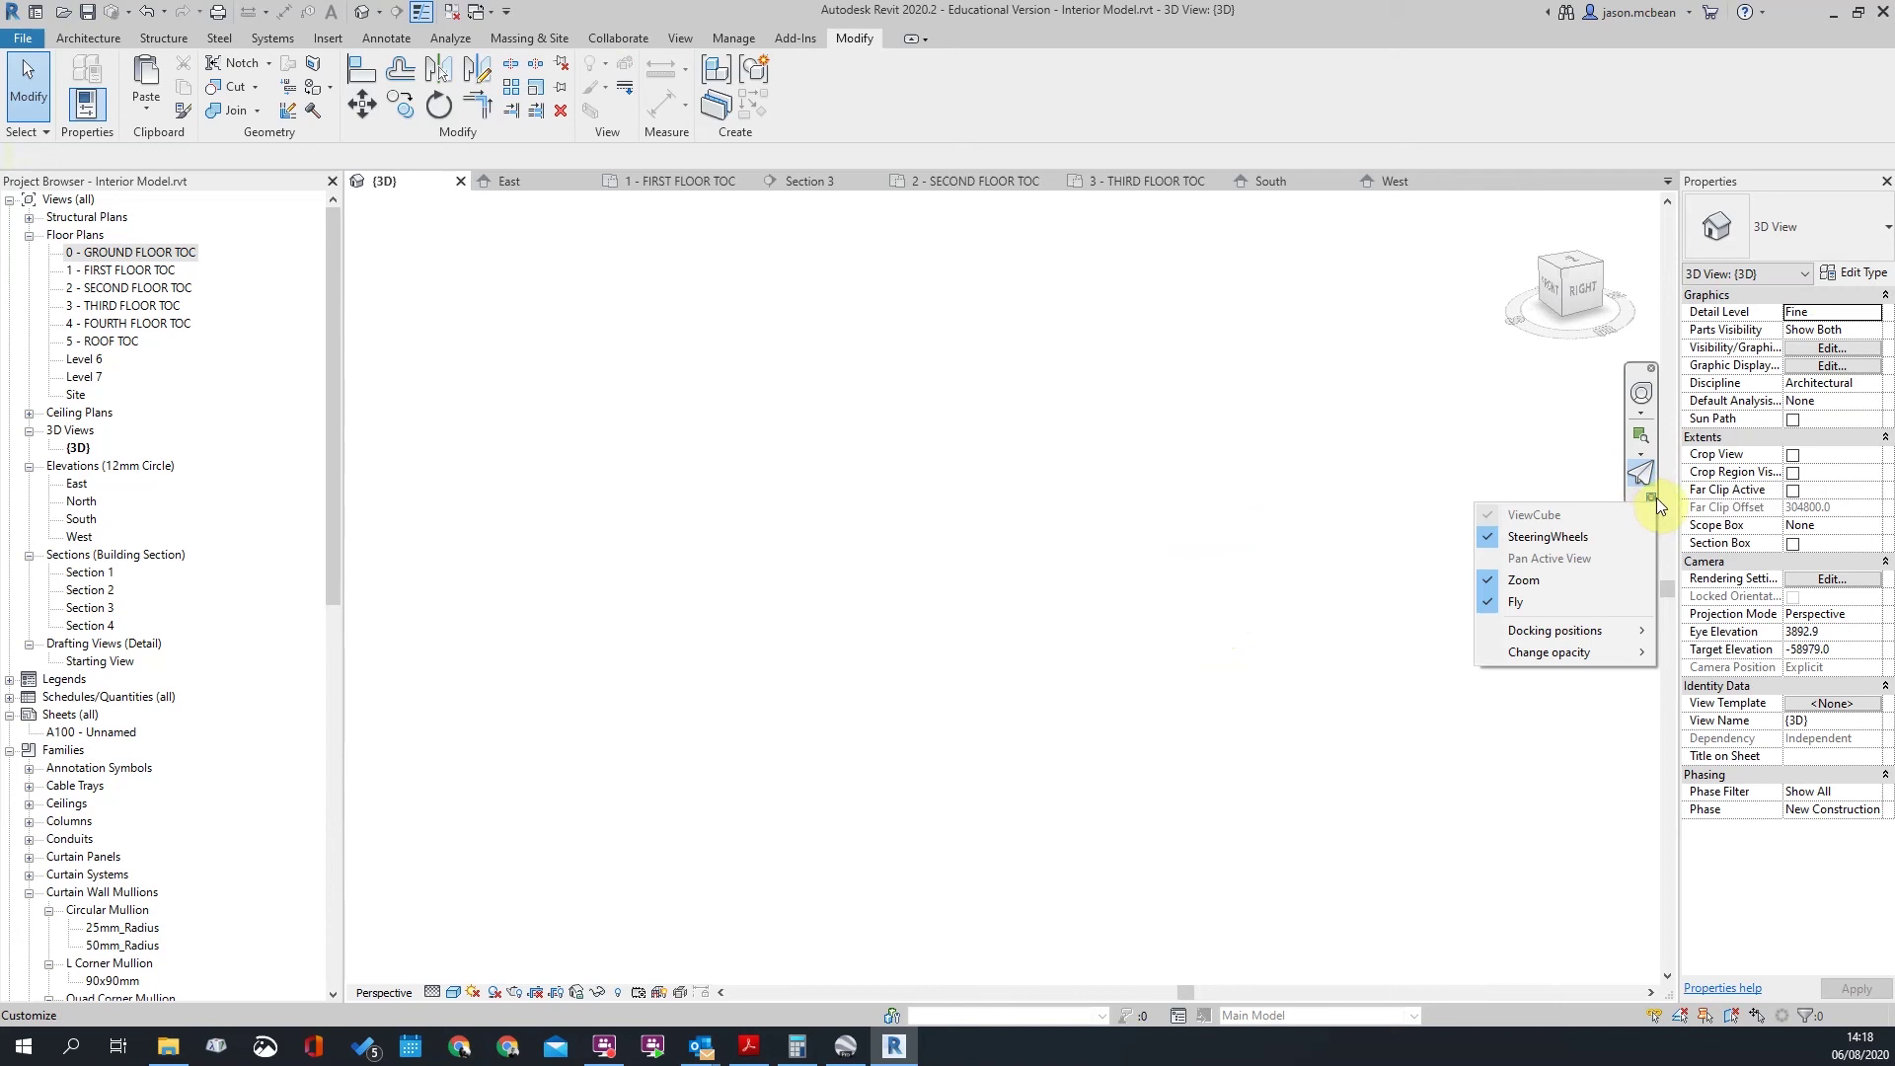
pyautogui.click(1655, 499)
# Step: Try to recover the building in the perspective view with the Full Navigation Wheel's Fit to Window and Restore Original Center options
pyautogui.click(1640, 414)
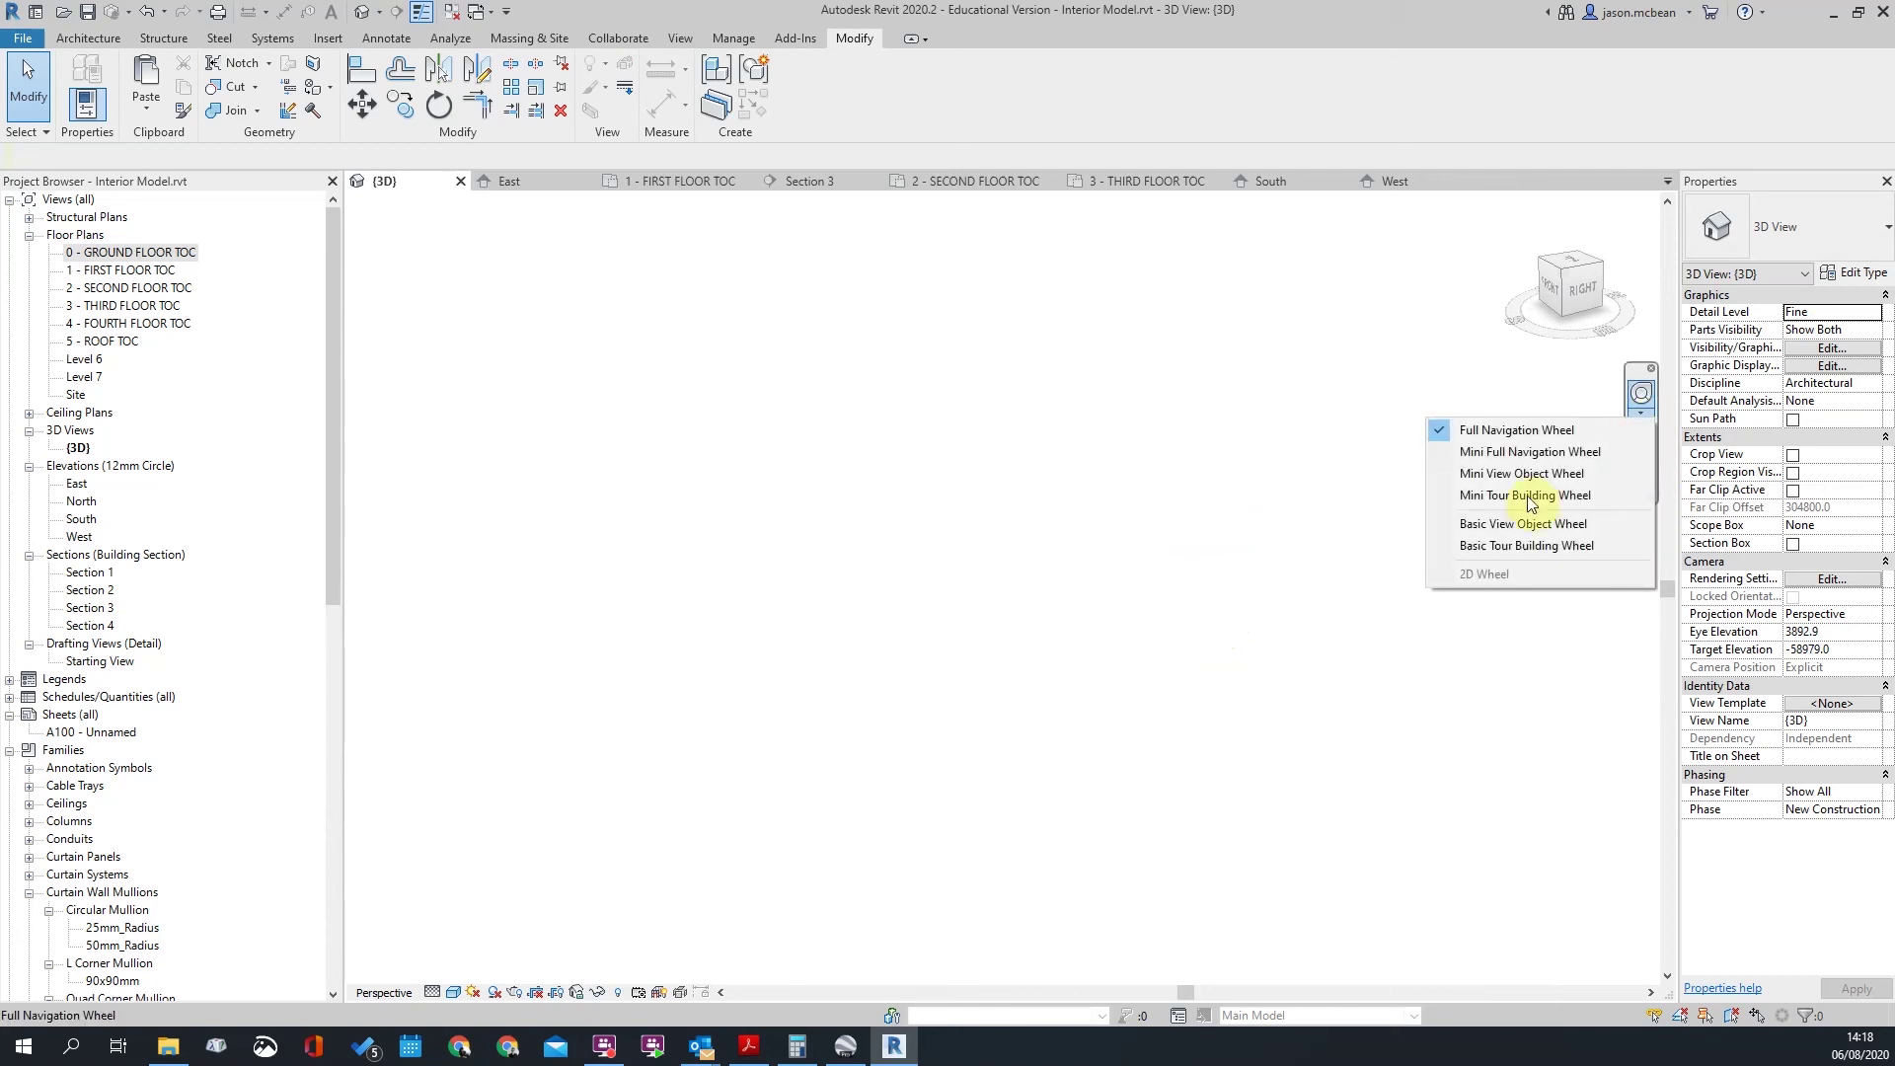
pyautogui.click(1517, 429)
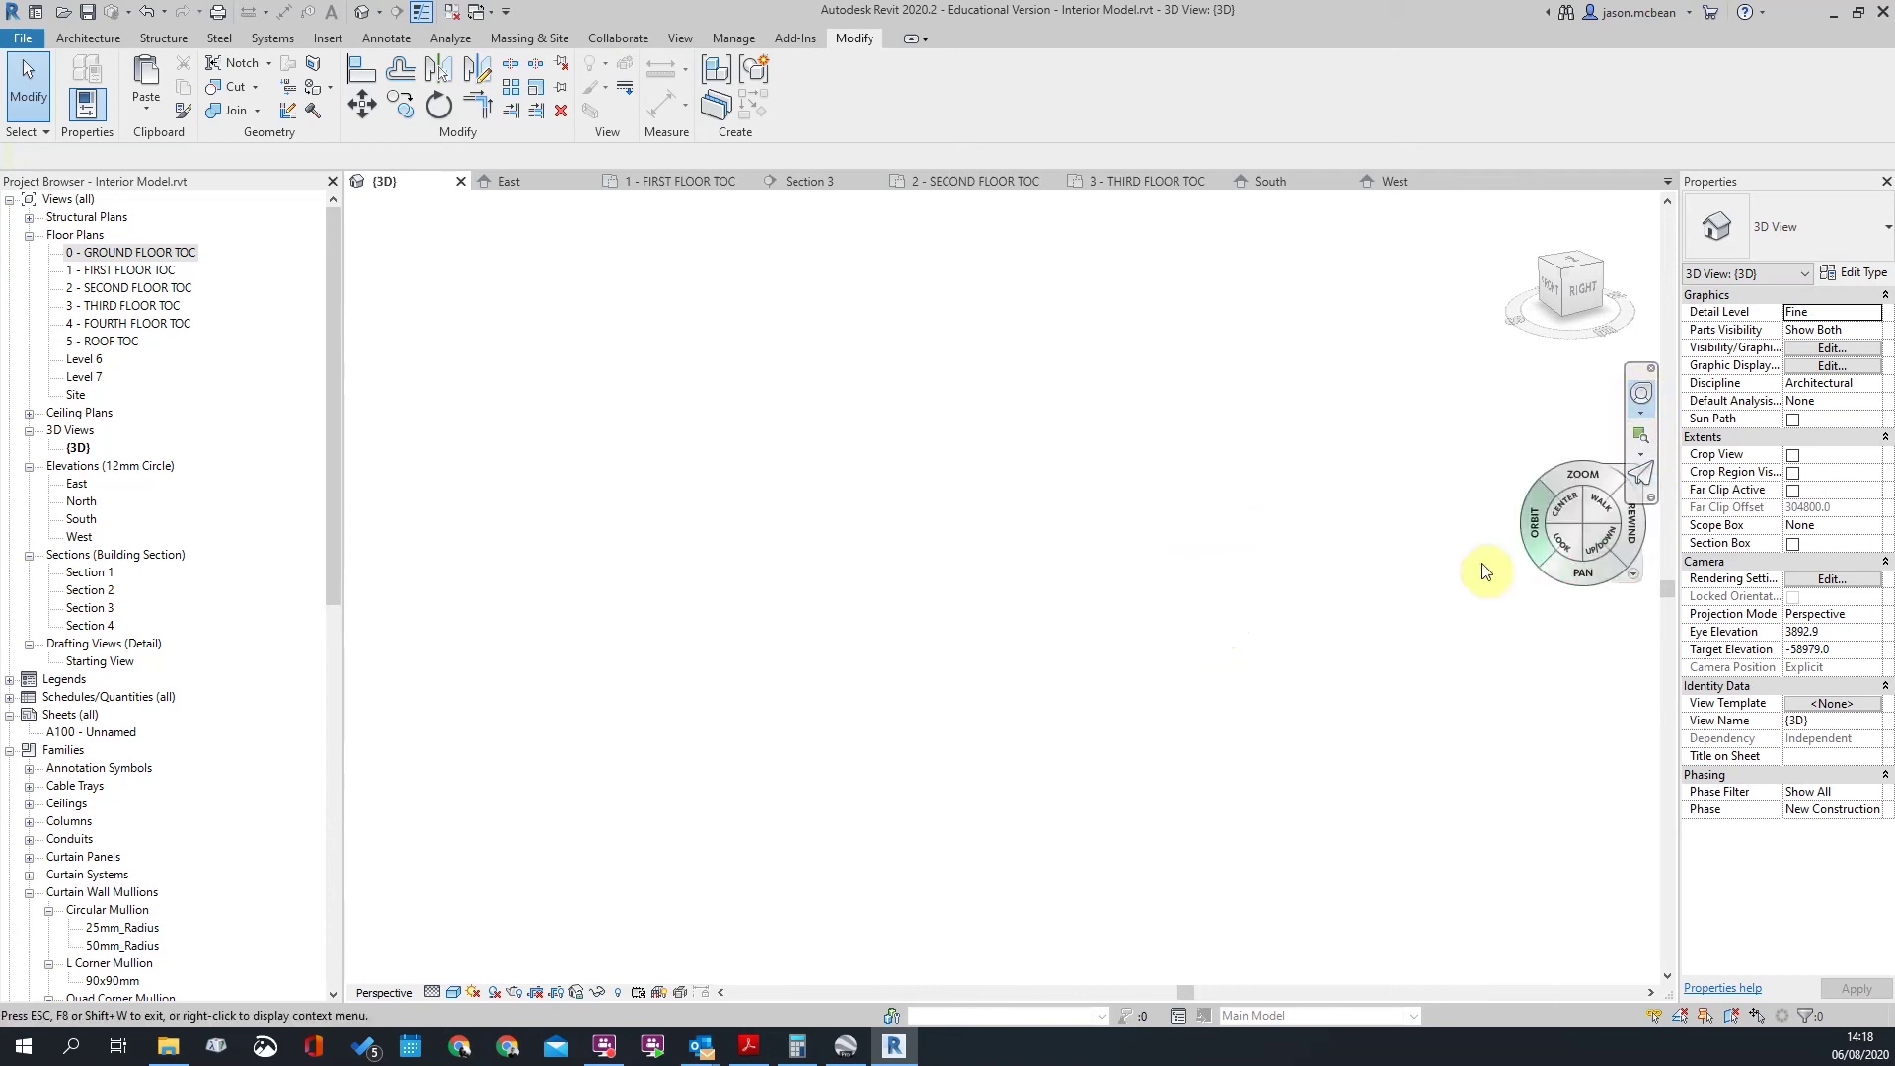
pyautogui.click(1139, 589)
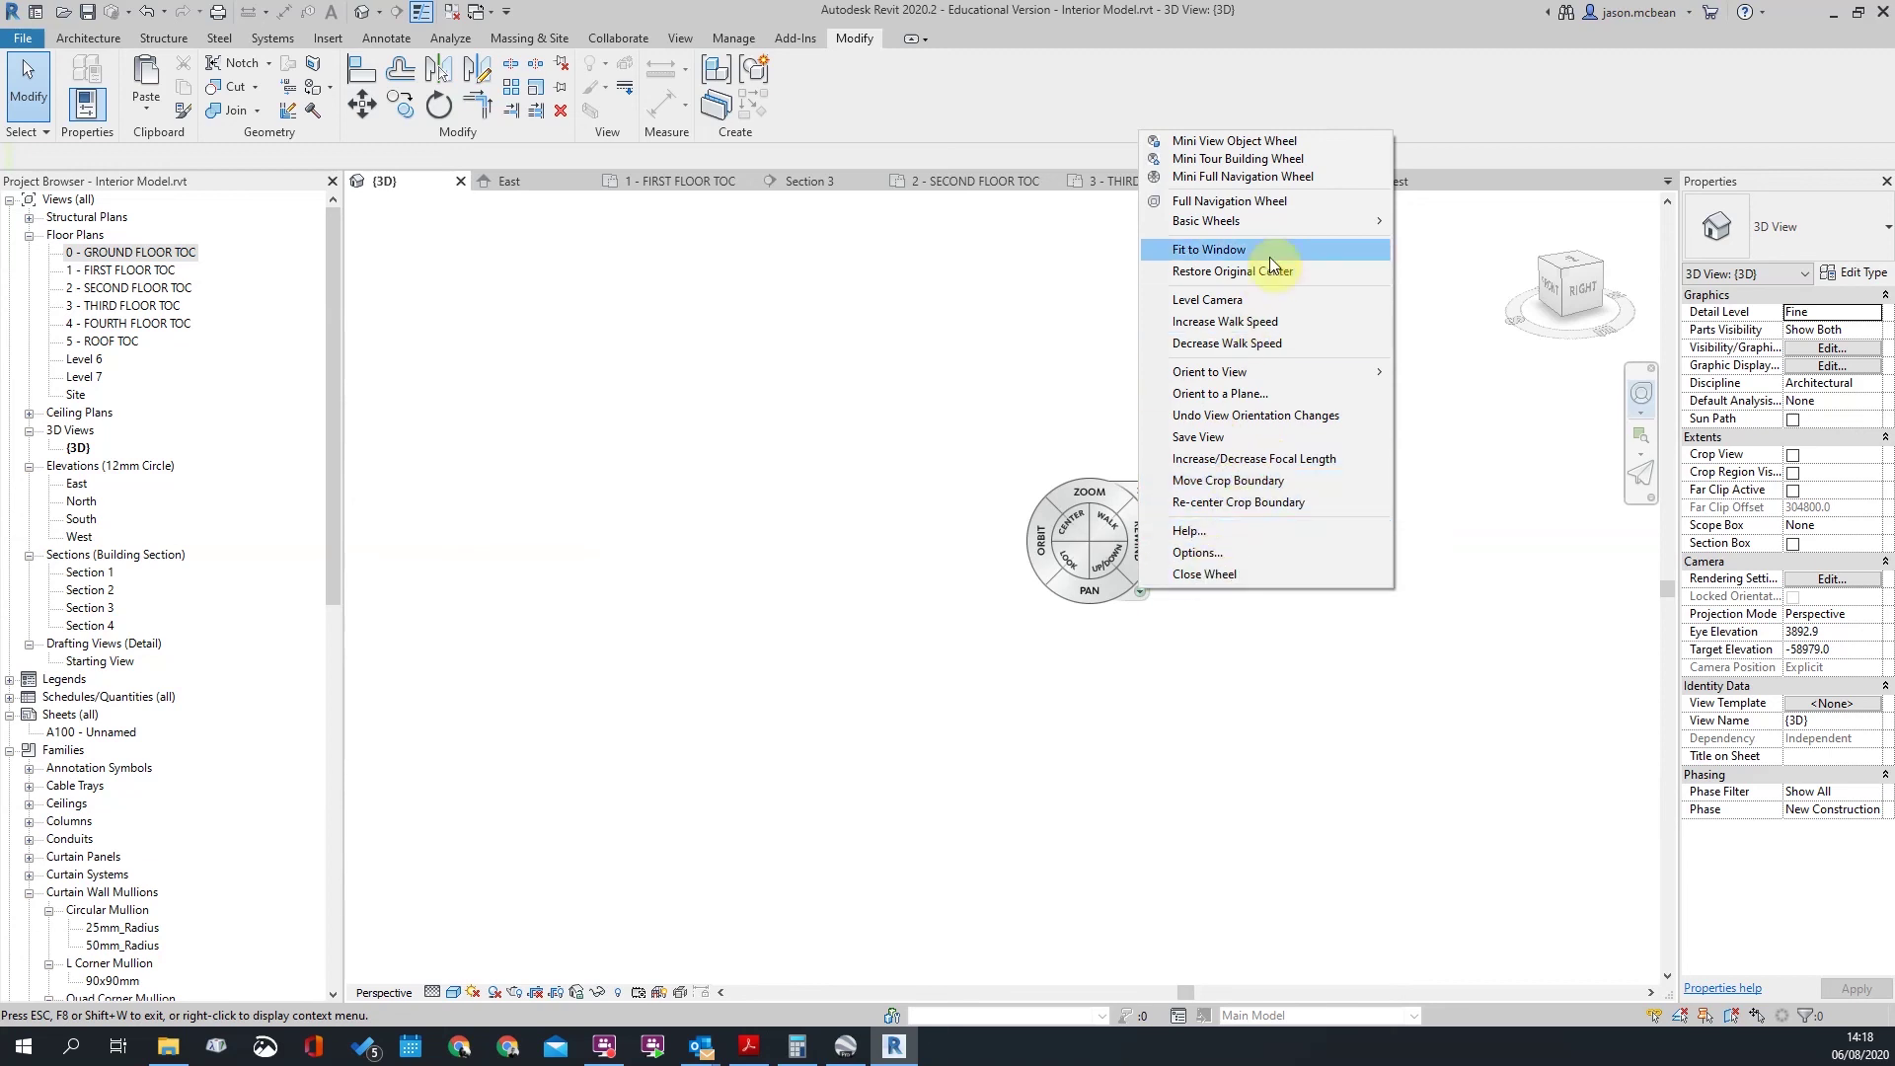
pyautogui.click(1224, 250)
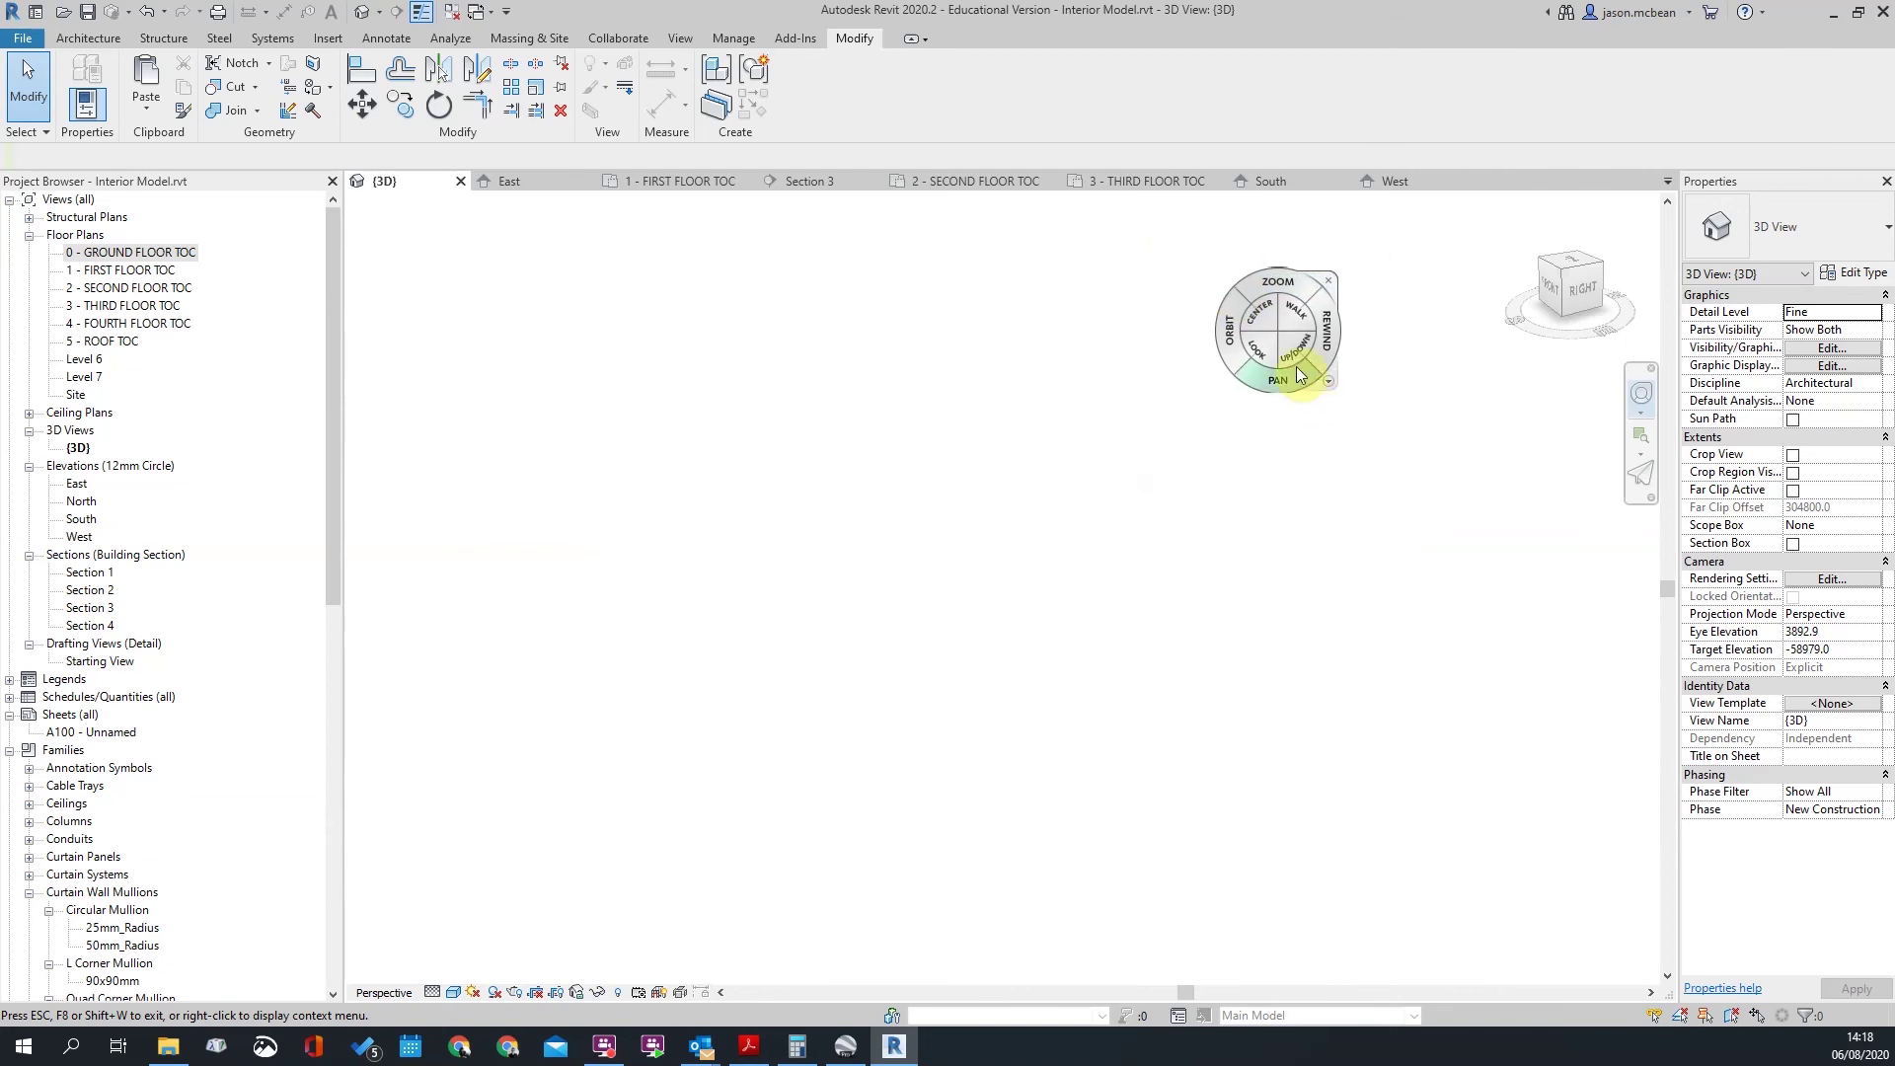
pyautogui.moveTo(1329, 387); pyautogui.dragTo(920, 387)
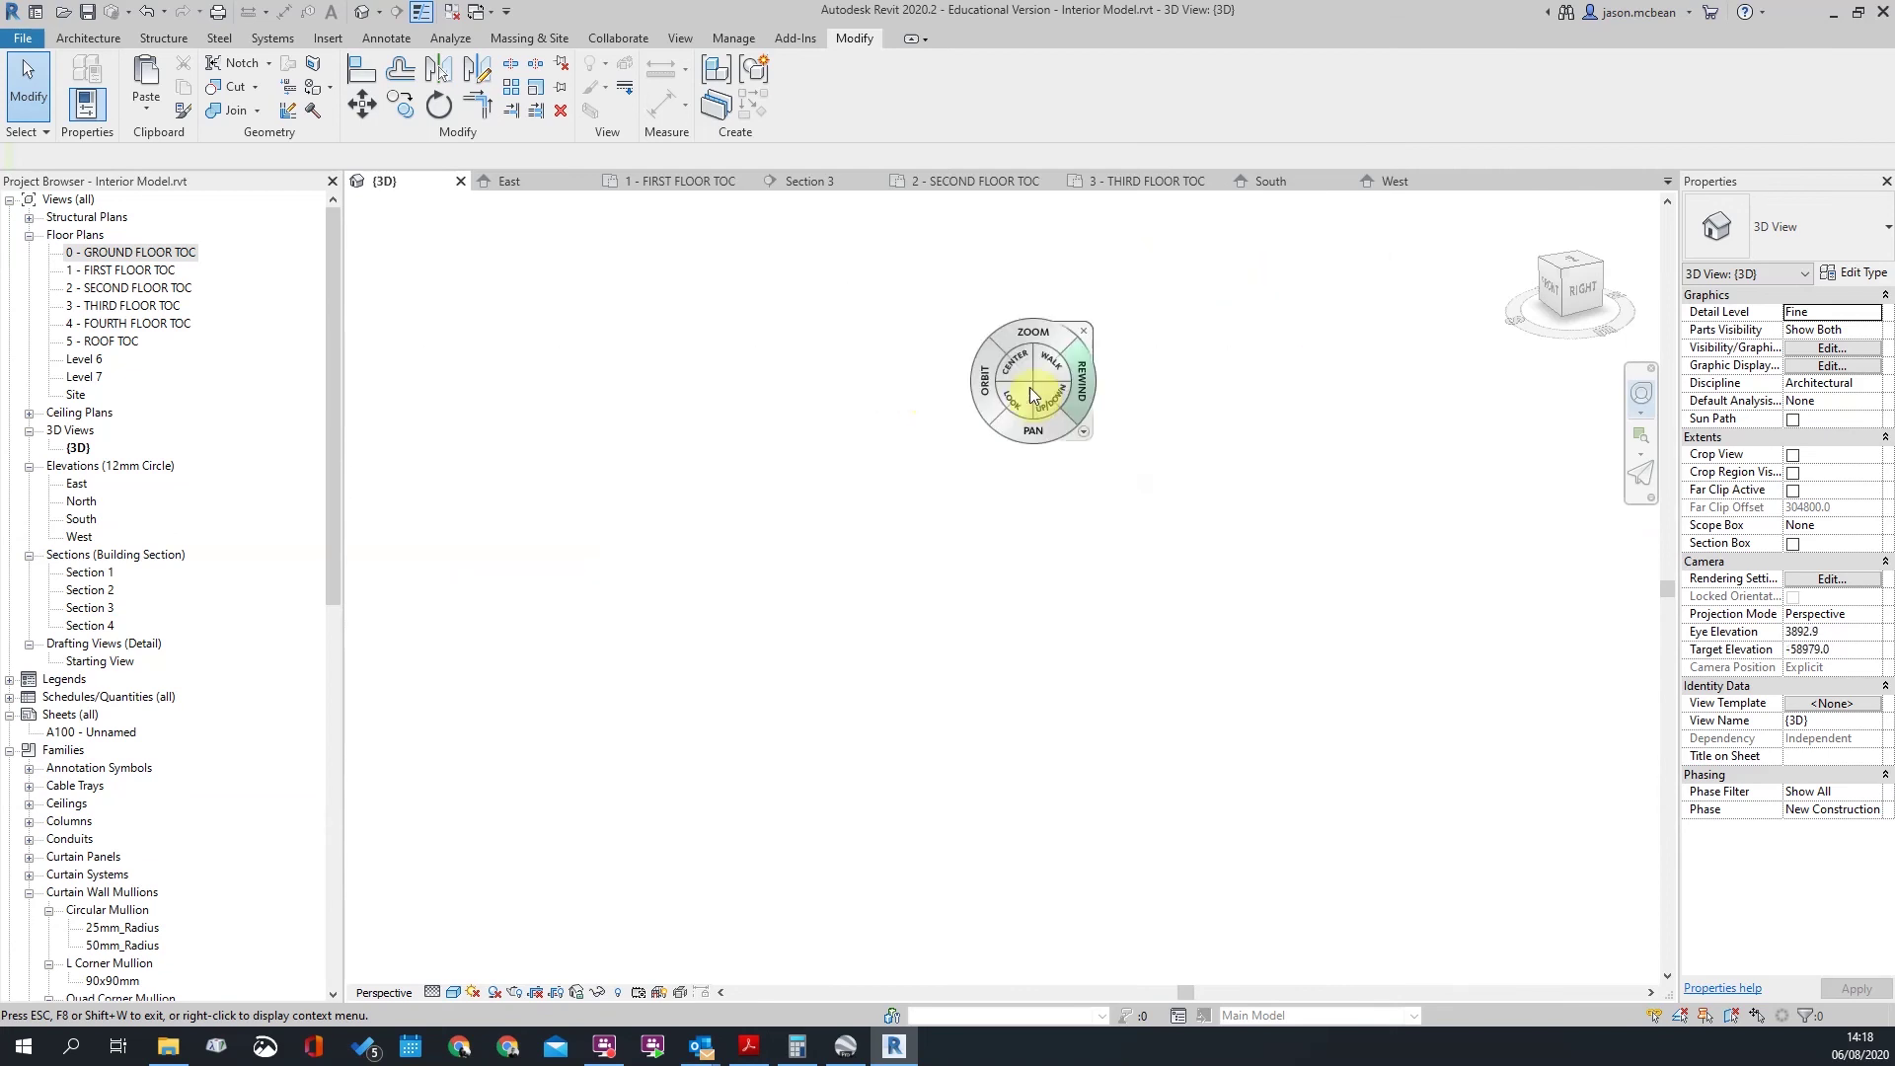
pyautogui.click(1091, 440)
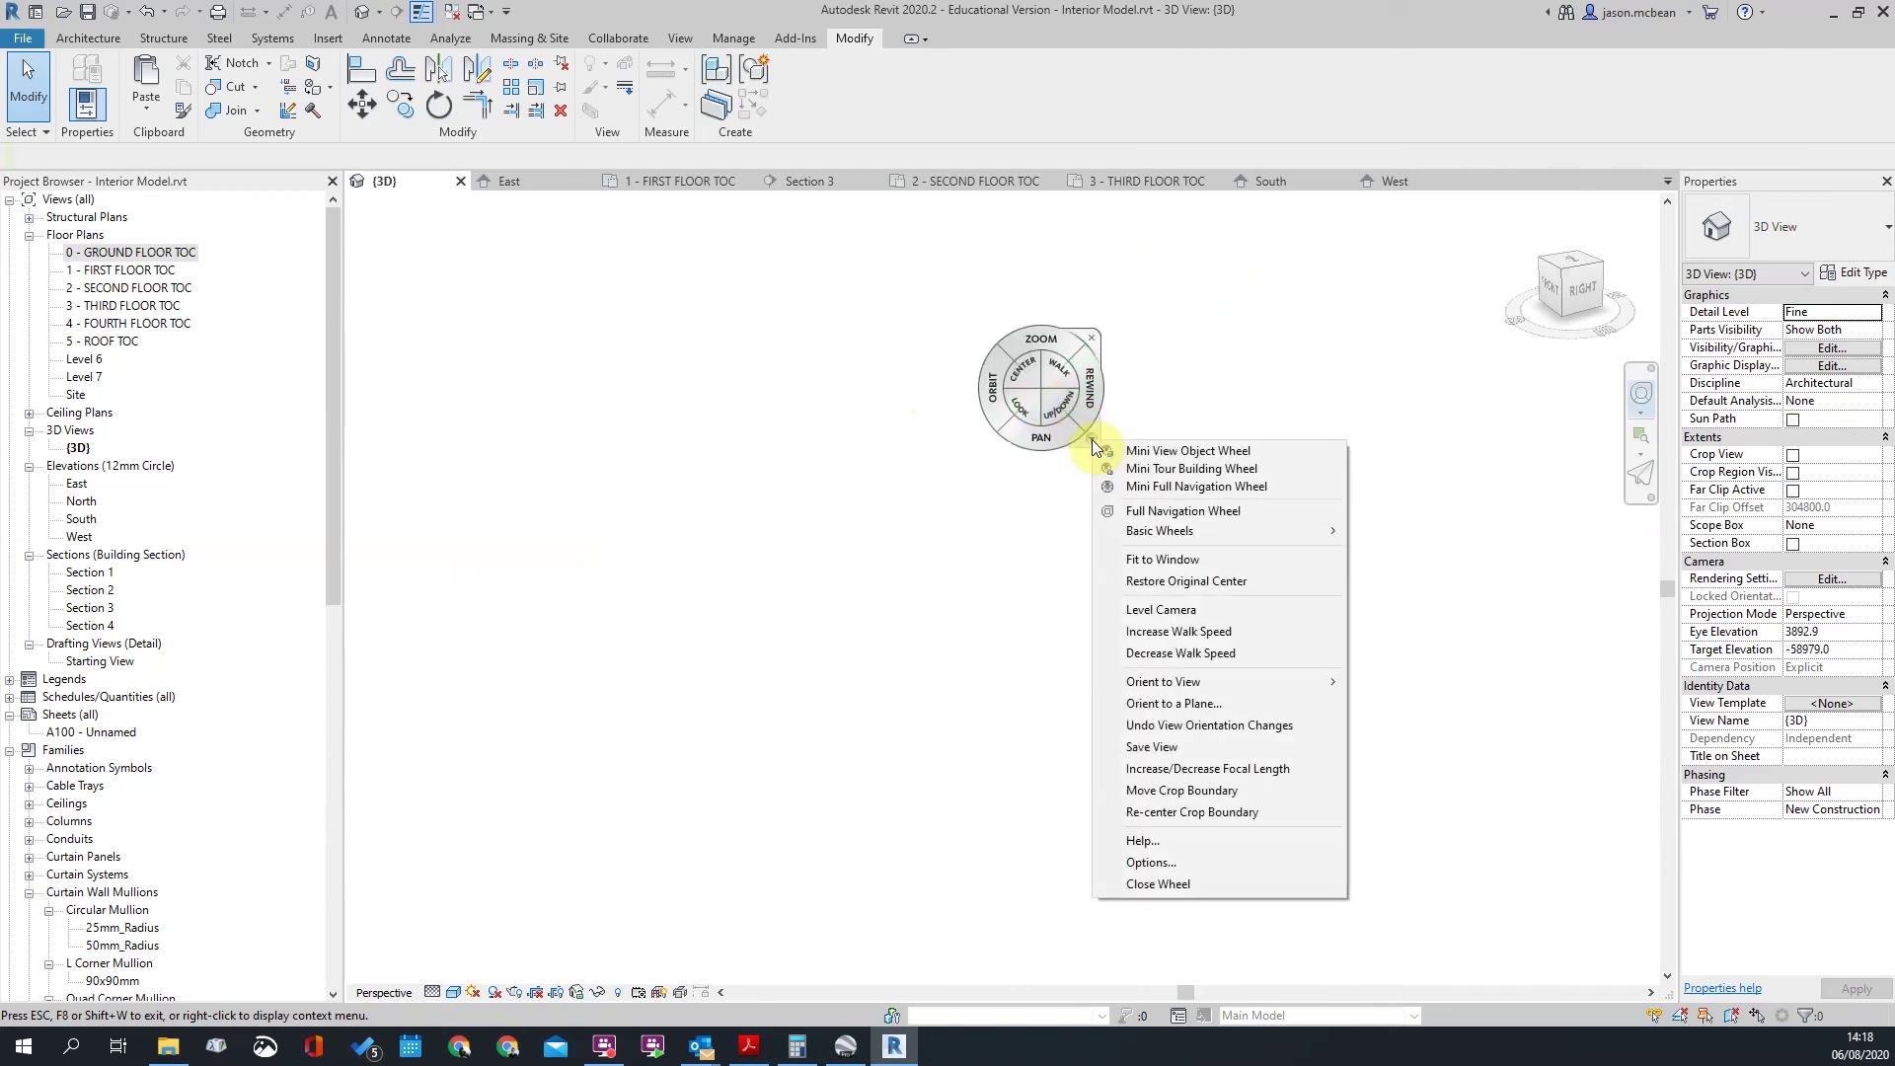
pyautogui.click(1193, 580)
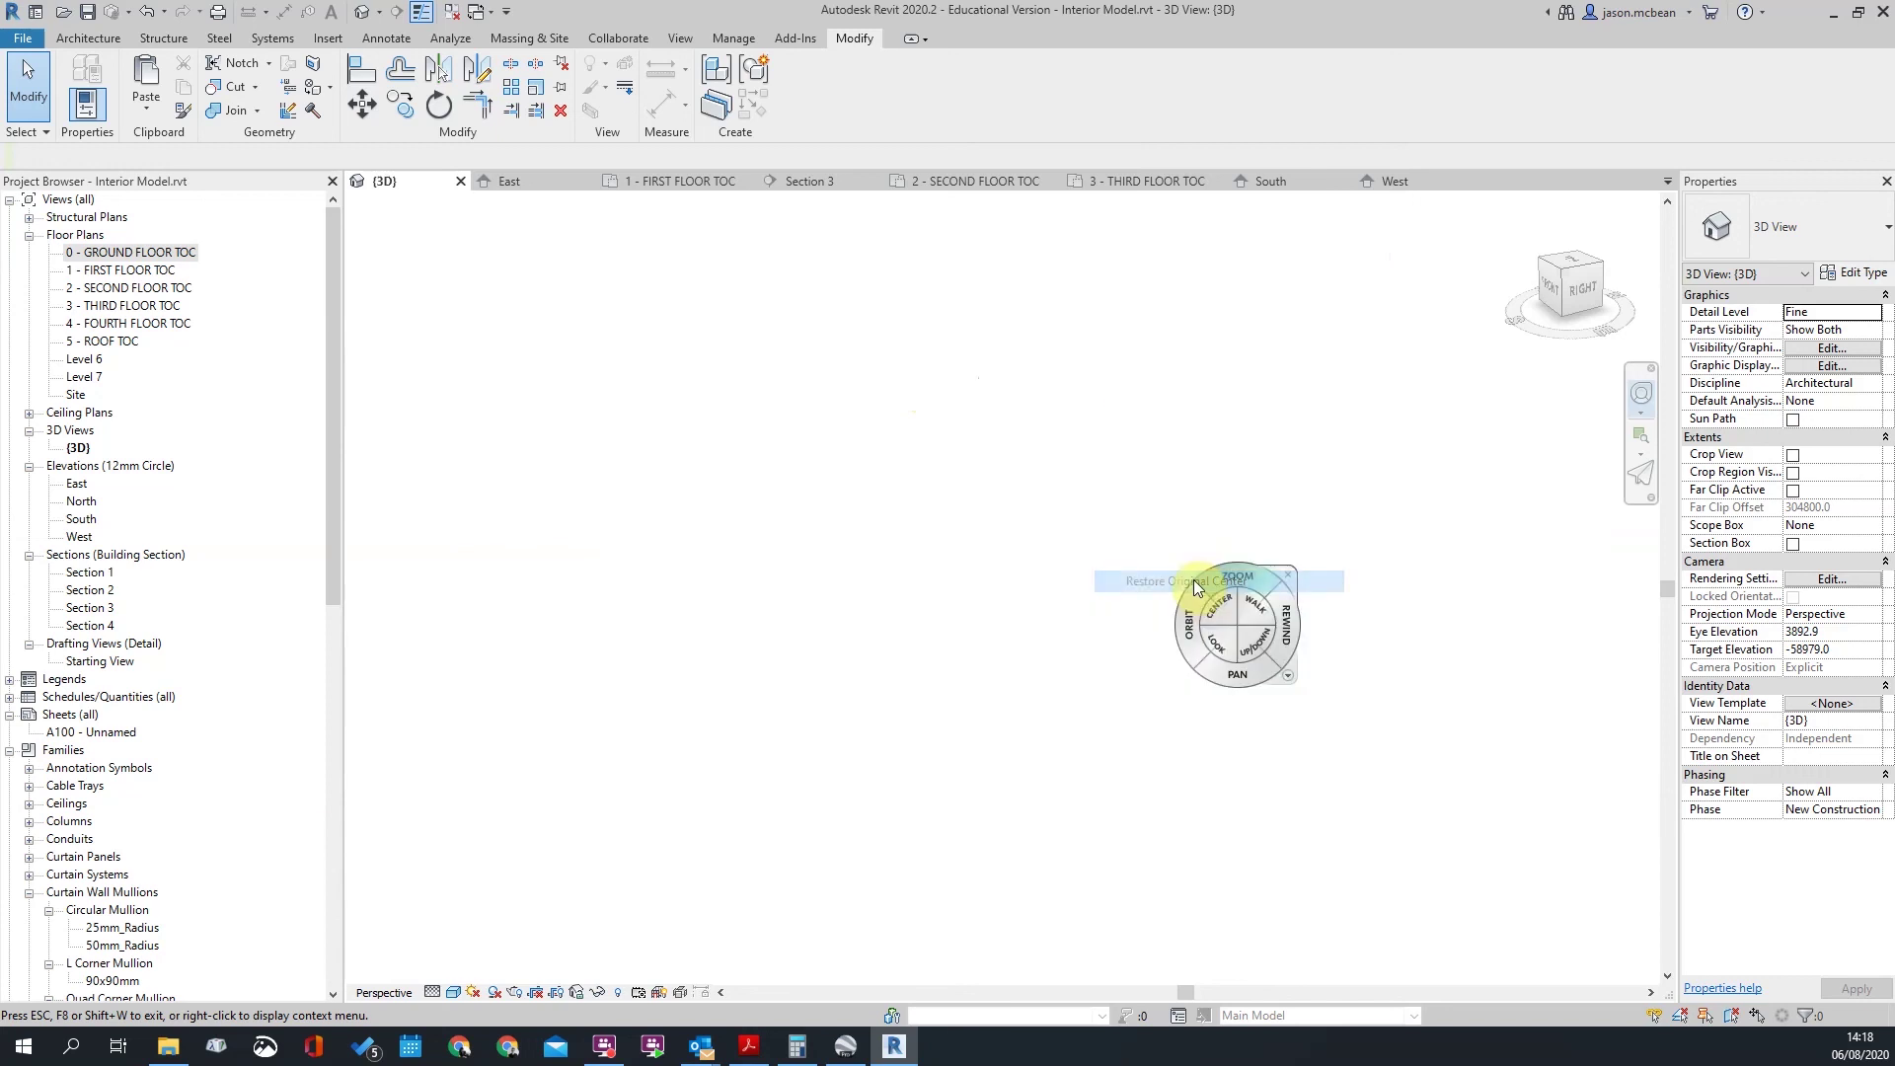
# Step: Try to bring the building into the empty perspective view by adjusting the camera's focal length
pyautogui.click(1288, 679)
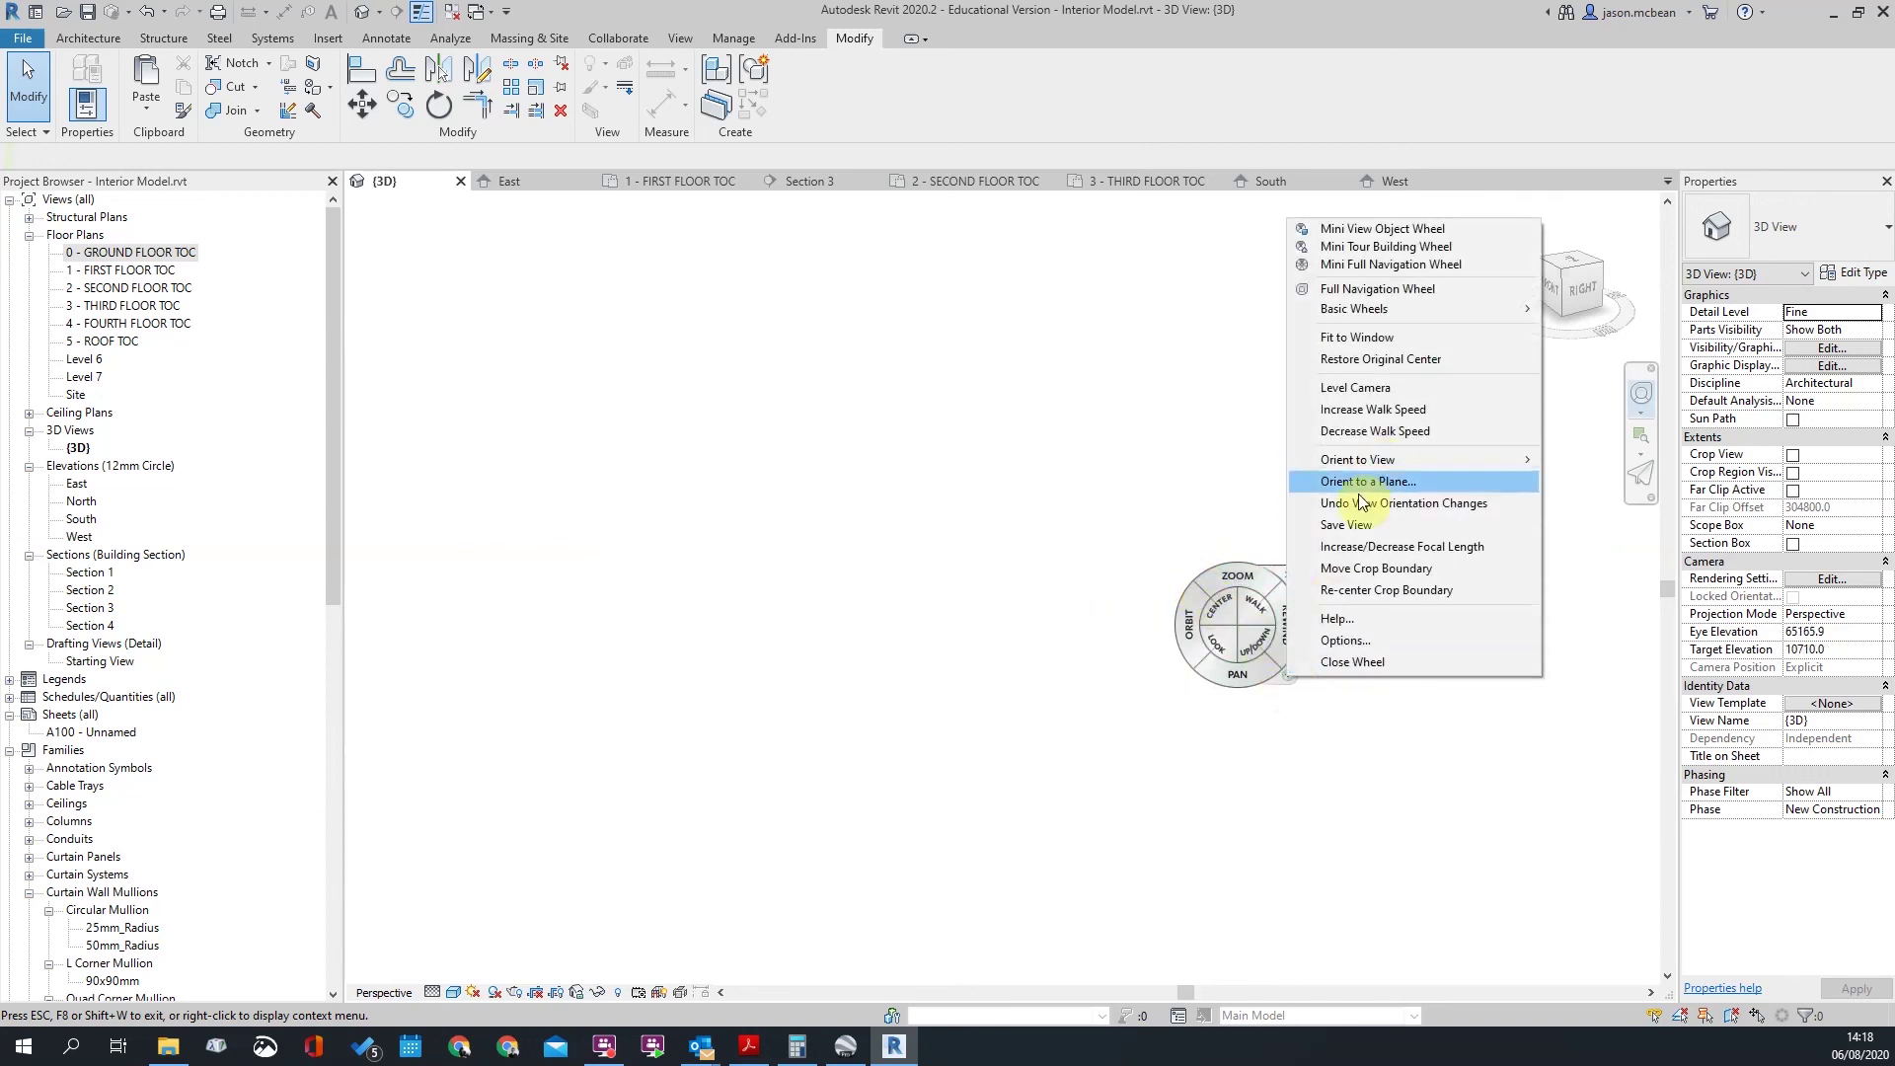
pyautogui.click(1392, 547)
pyautogui.moveTo(1201, 571); pyautogui.dragTo(1154, 345)
pyautogui.moveTo(1129, 780); pyautogui.dragTo(1075, 478)
pyautogui.moveTo(1091, 863); pyautogui.dragTo(1023, 684)
pyautogui.moveTo(1037, 770)
pyautogui.mouseDown()
pyautogui.moveTo(1045, 791)
pyautogui.moveTo(1003, 858)
pyautogui.moveTo(1027, 660)
pyautogui.moveTo(1031, 767)
pyautogui.mouseUp()
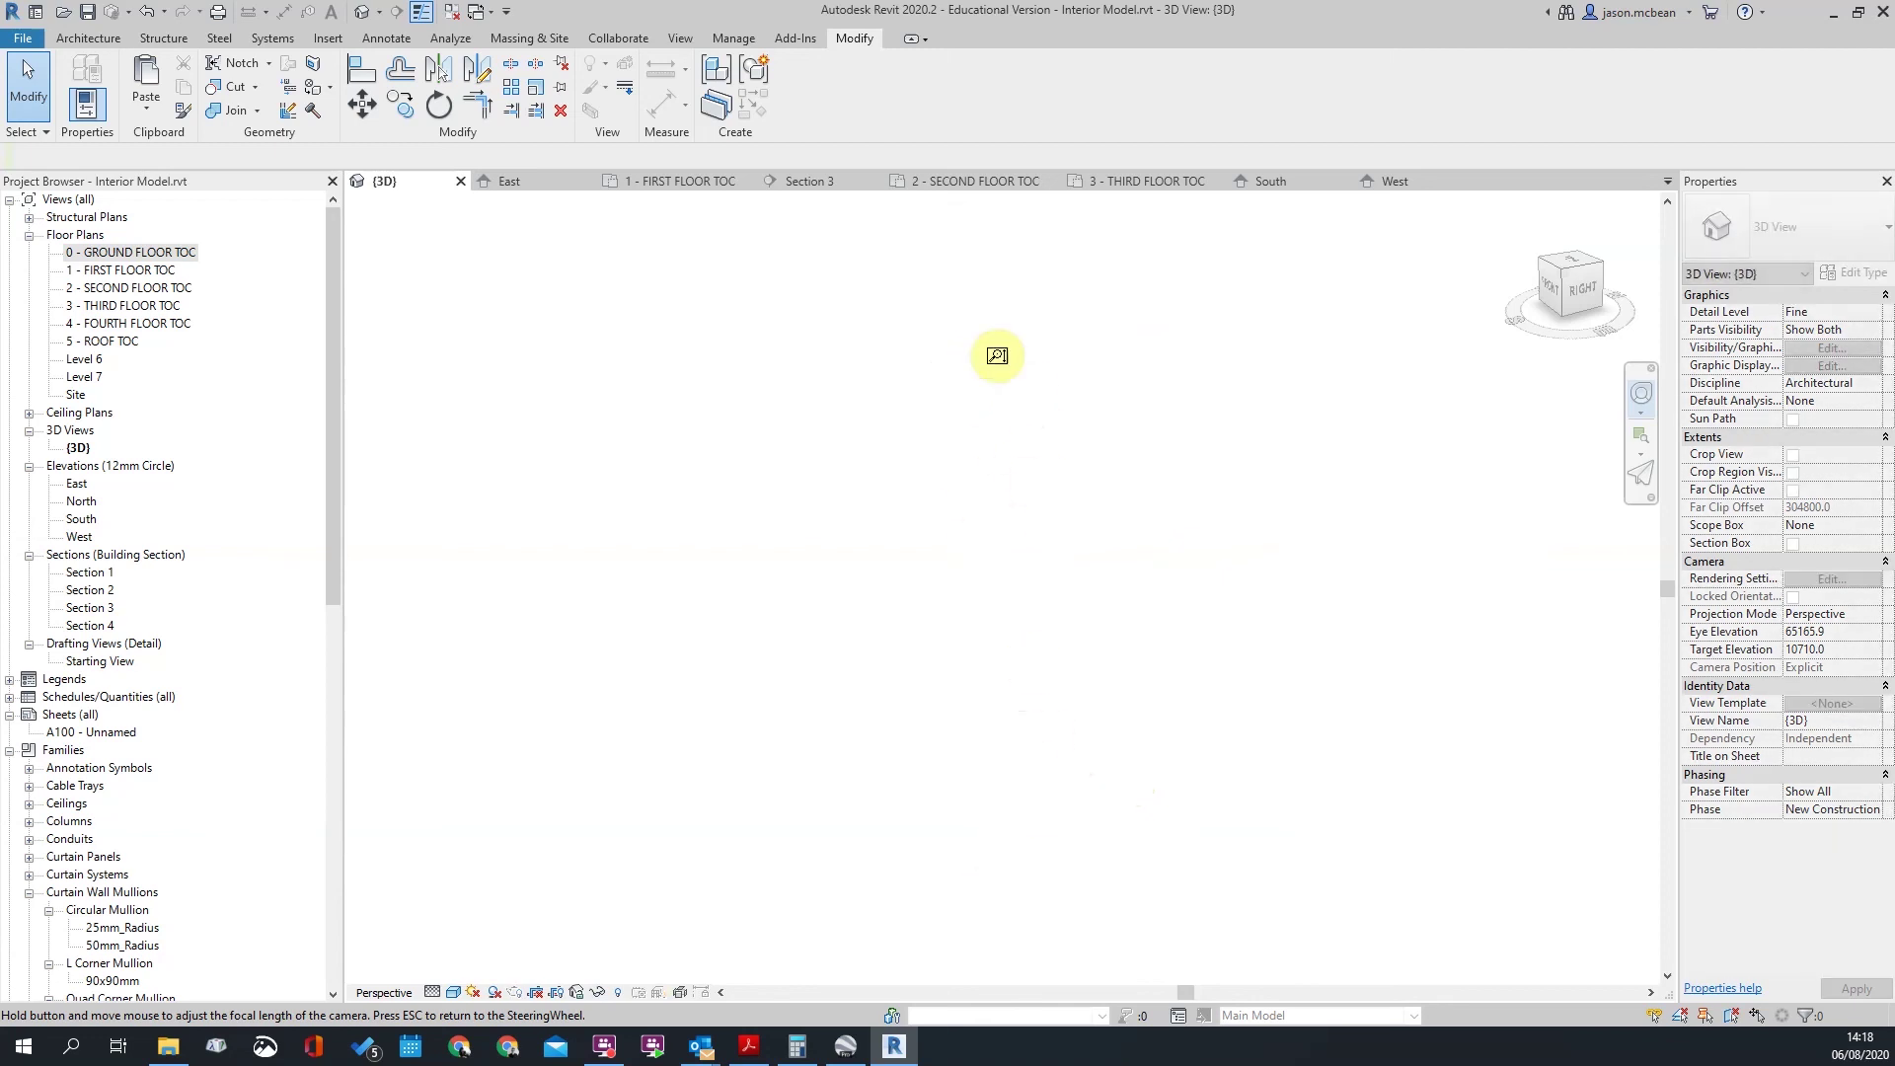
pyautogui.moveTo(1157, 1034); pyautogui.dragTo(1159, 1038)
pyautogui.moveTo(1098, 572); pyautogui.dragTo(1175, 962)
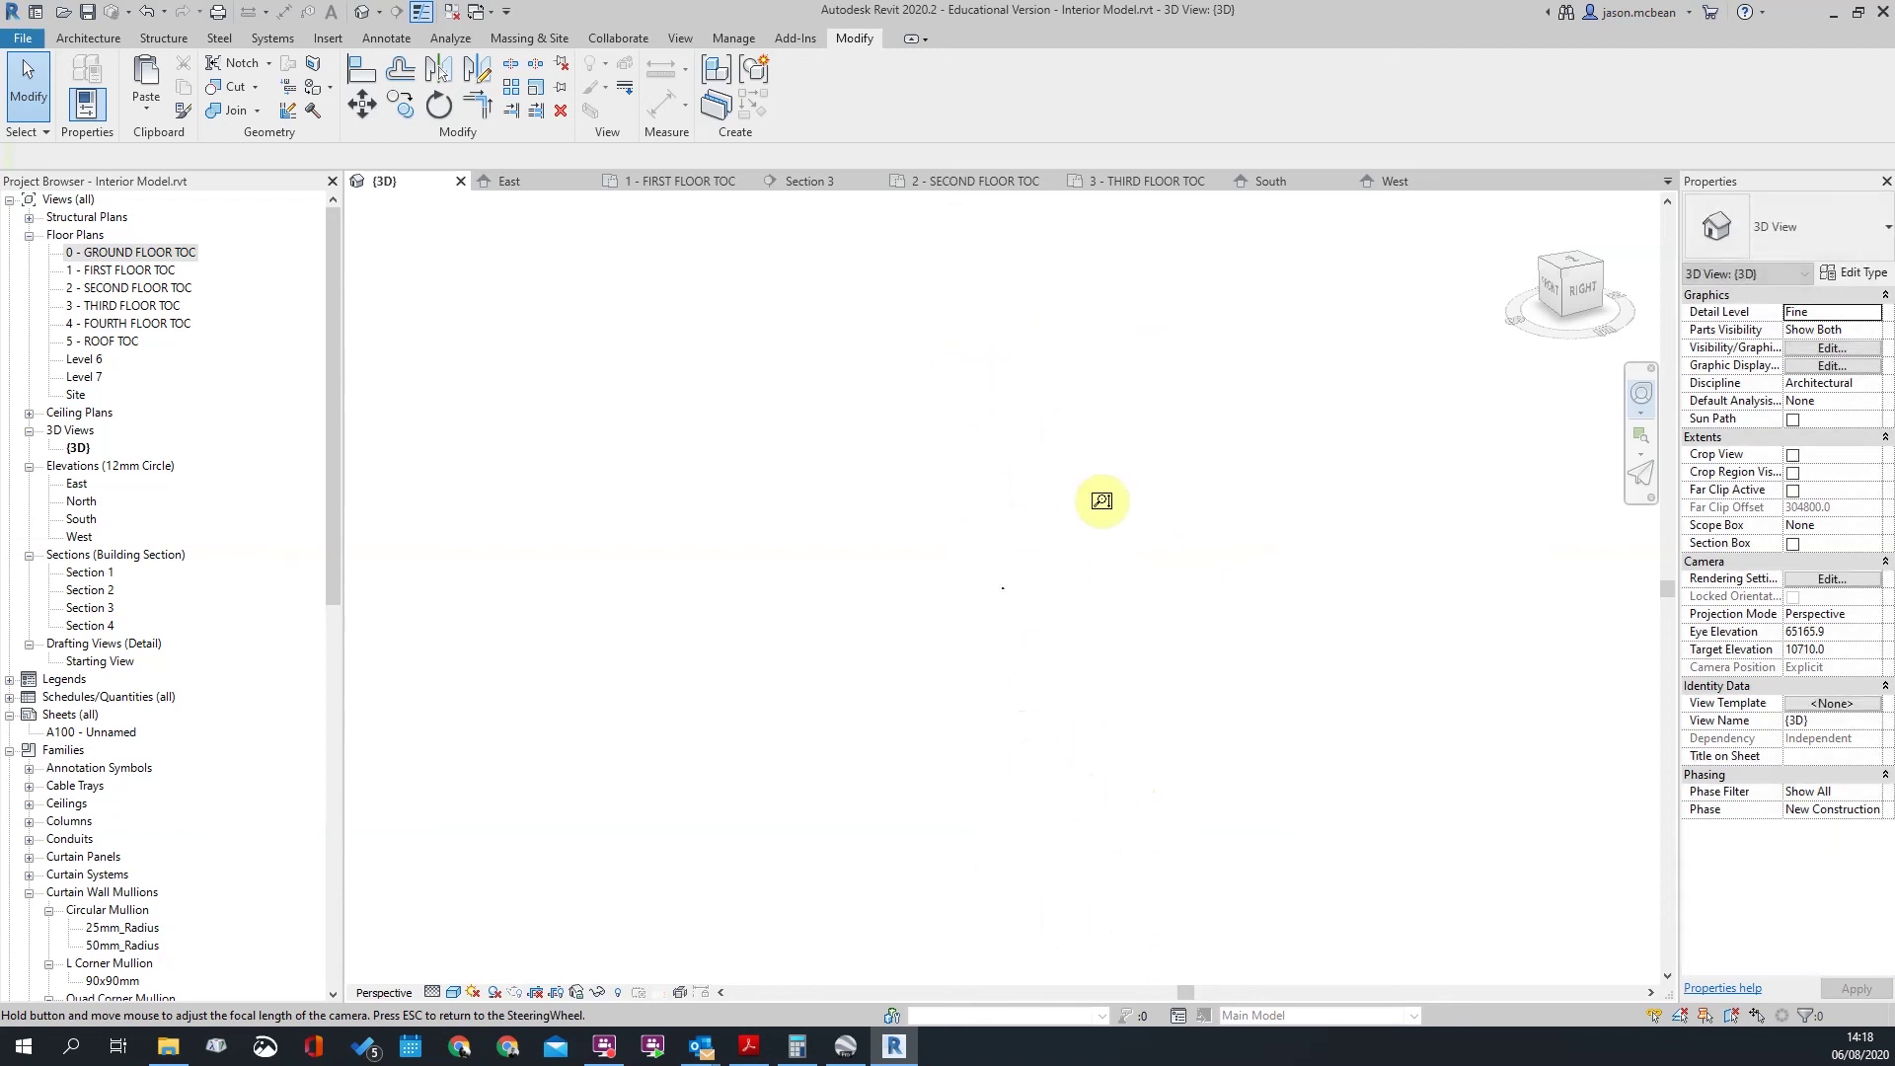
pyautogui.moveTo(1097, 464); pyautogui.dragTo(1147, 774)
pyautogui.moveTo(1138, 405); pyautogui.dragTo(1205, 690)
pyautogui.moveTo(1200, 584); pyautogui.dragTo(1234, 681)
pyautogui.moveTo(1256, 552); pyautogui.dragTo(1468, 660)
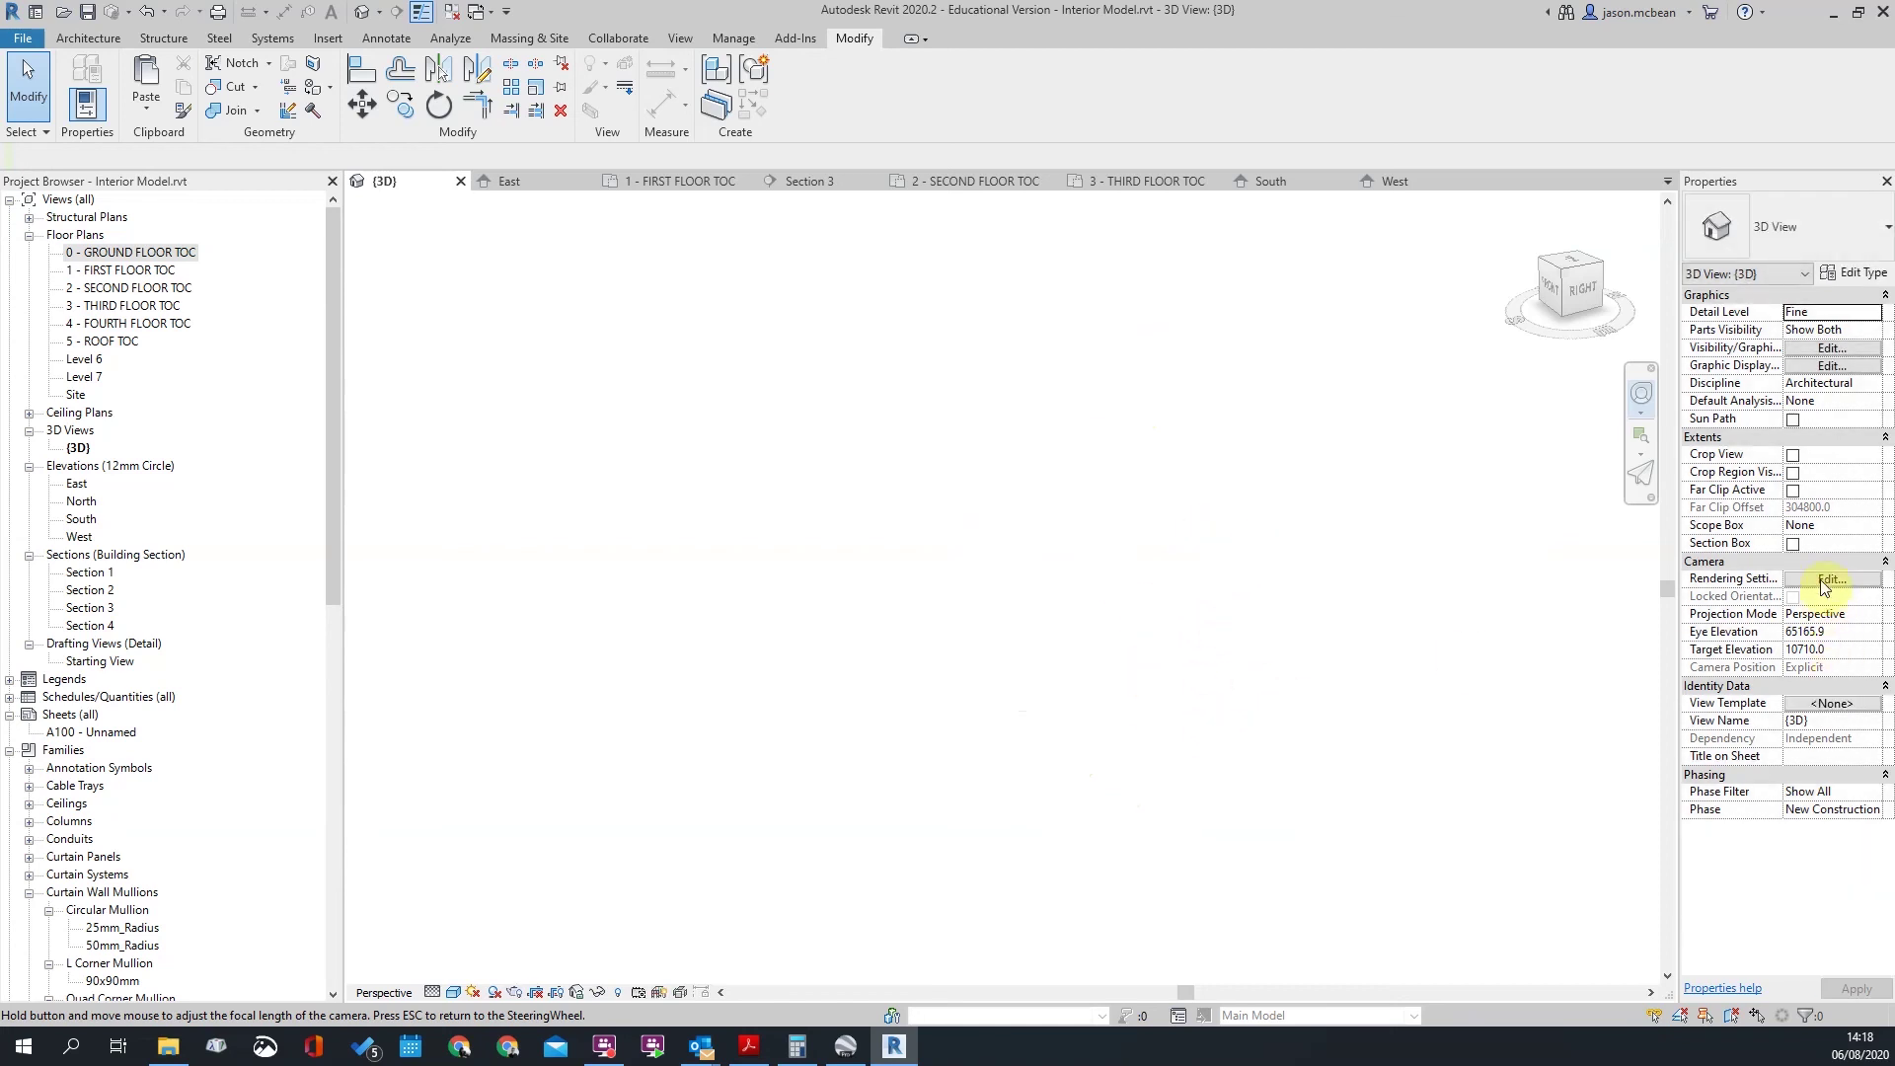
# Step: Check the 3D view's rendering settings, then try to find the building through the camera crop region's options and a different view orientation
pyautogui.click(1824, 579)
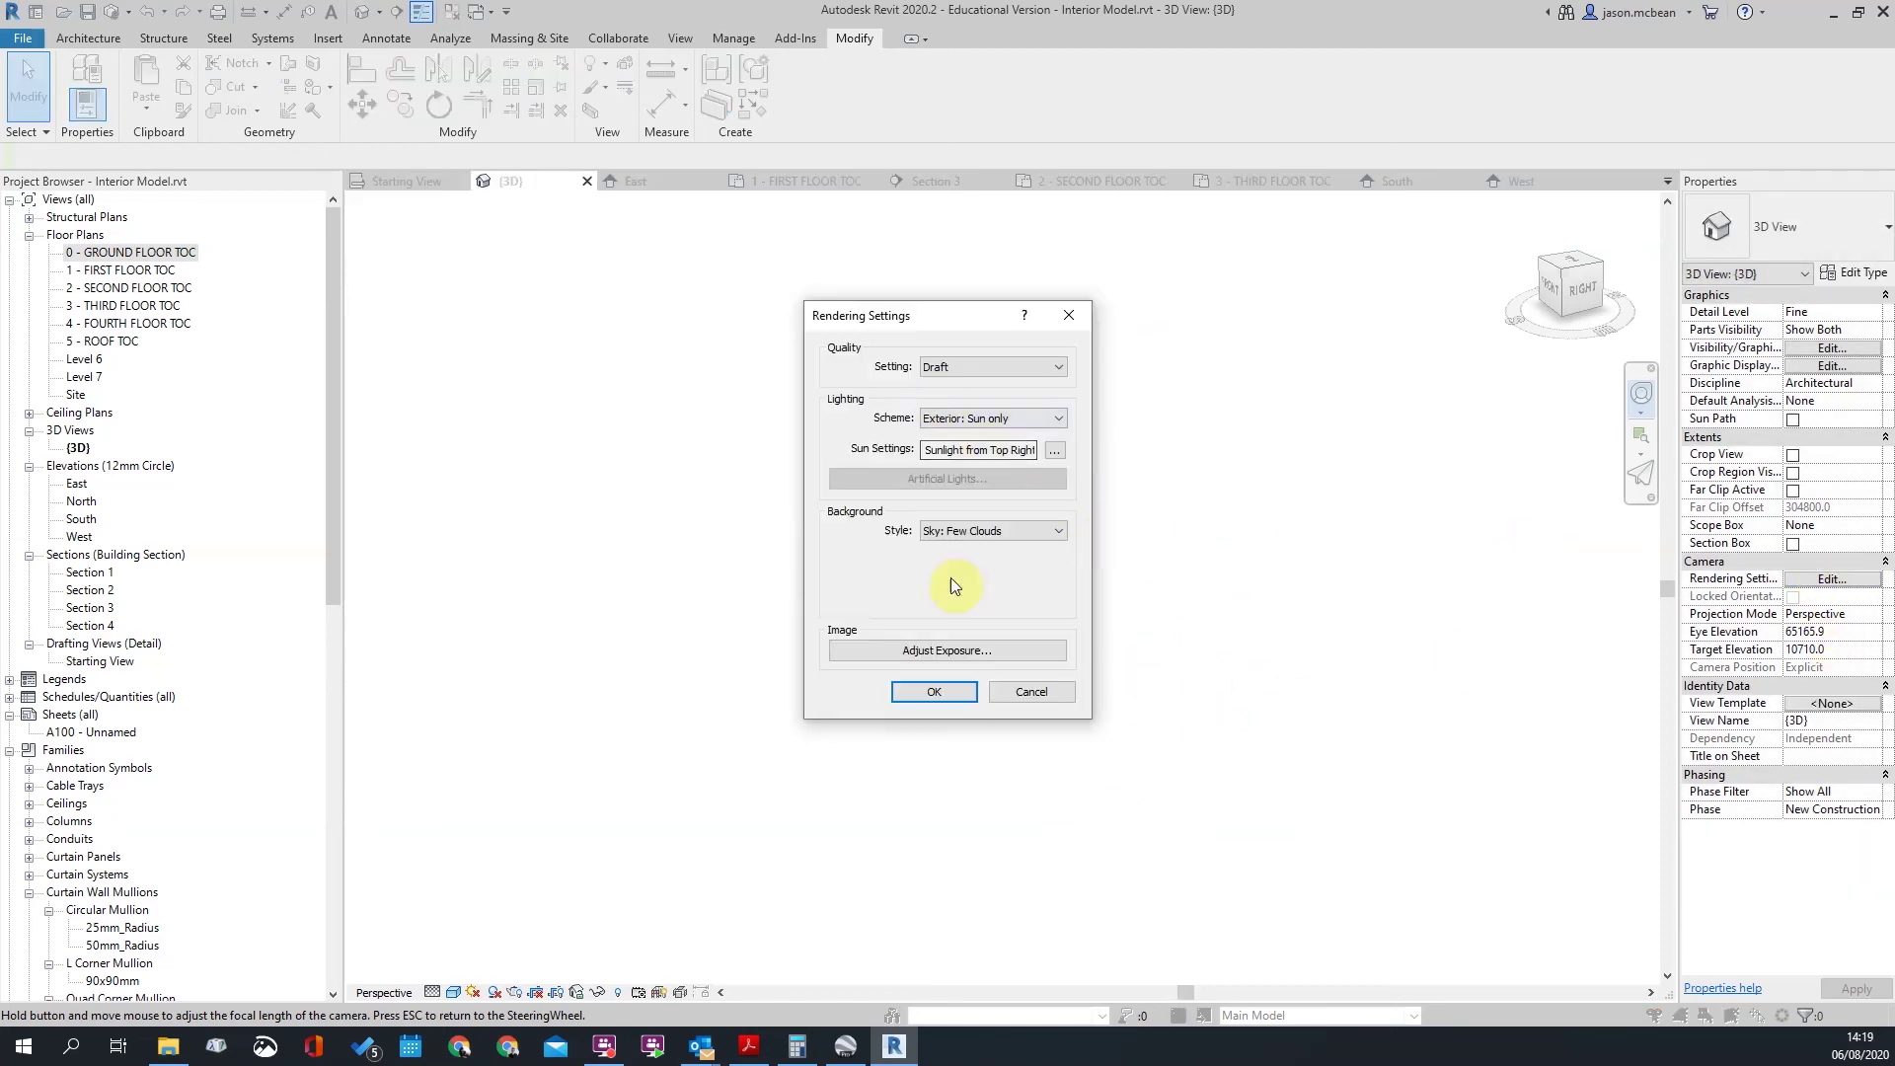
pyautogui.click(1033, 692)
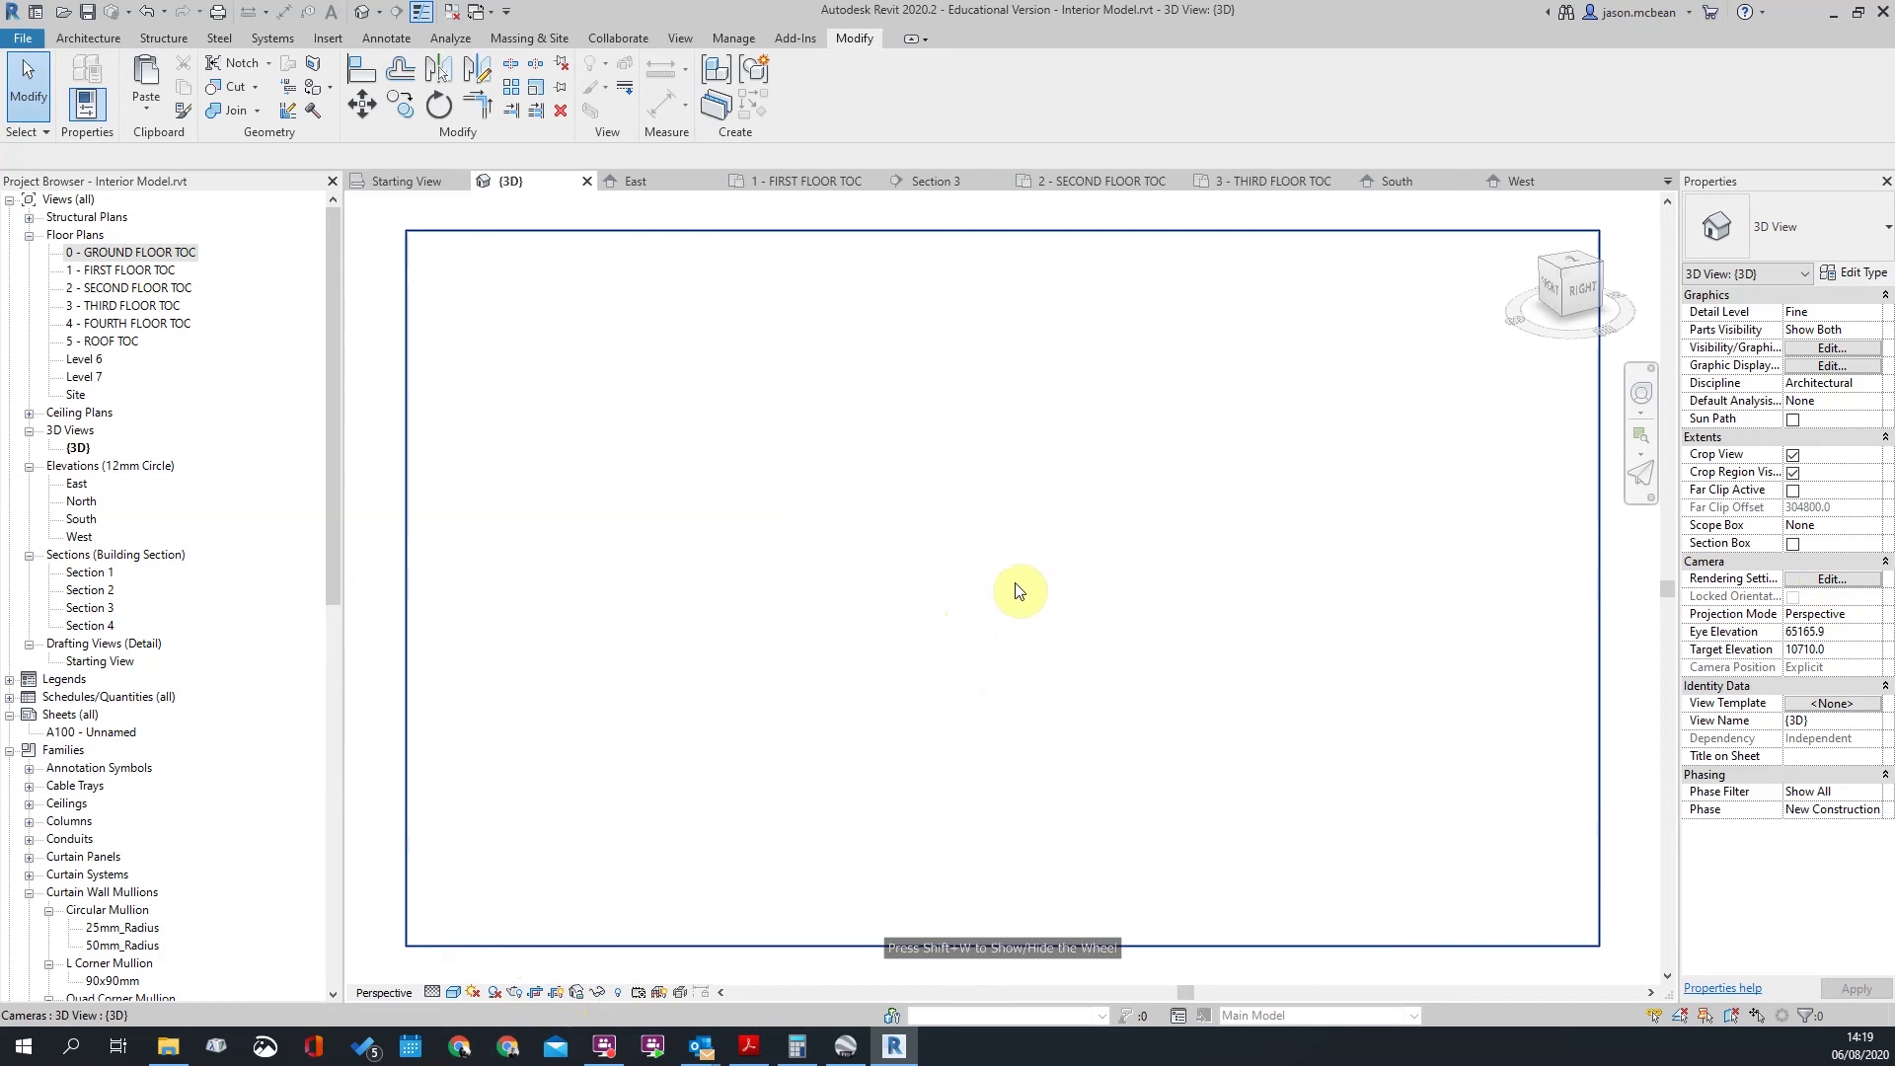
pyautogui.click(860, 635)
pyautogui.scroll(-3, 856, 631)
pyautogui.scroll(1, 1044, 660)
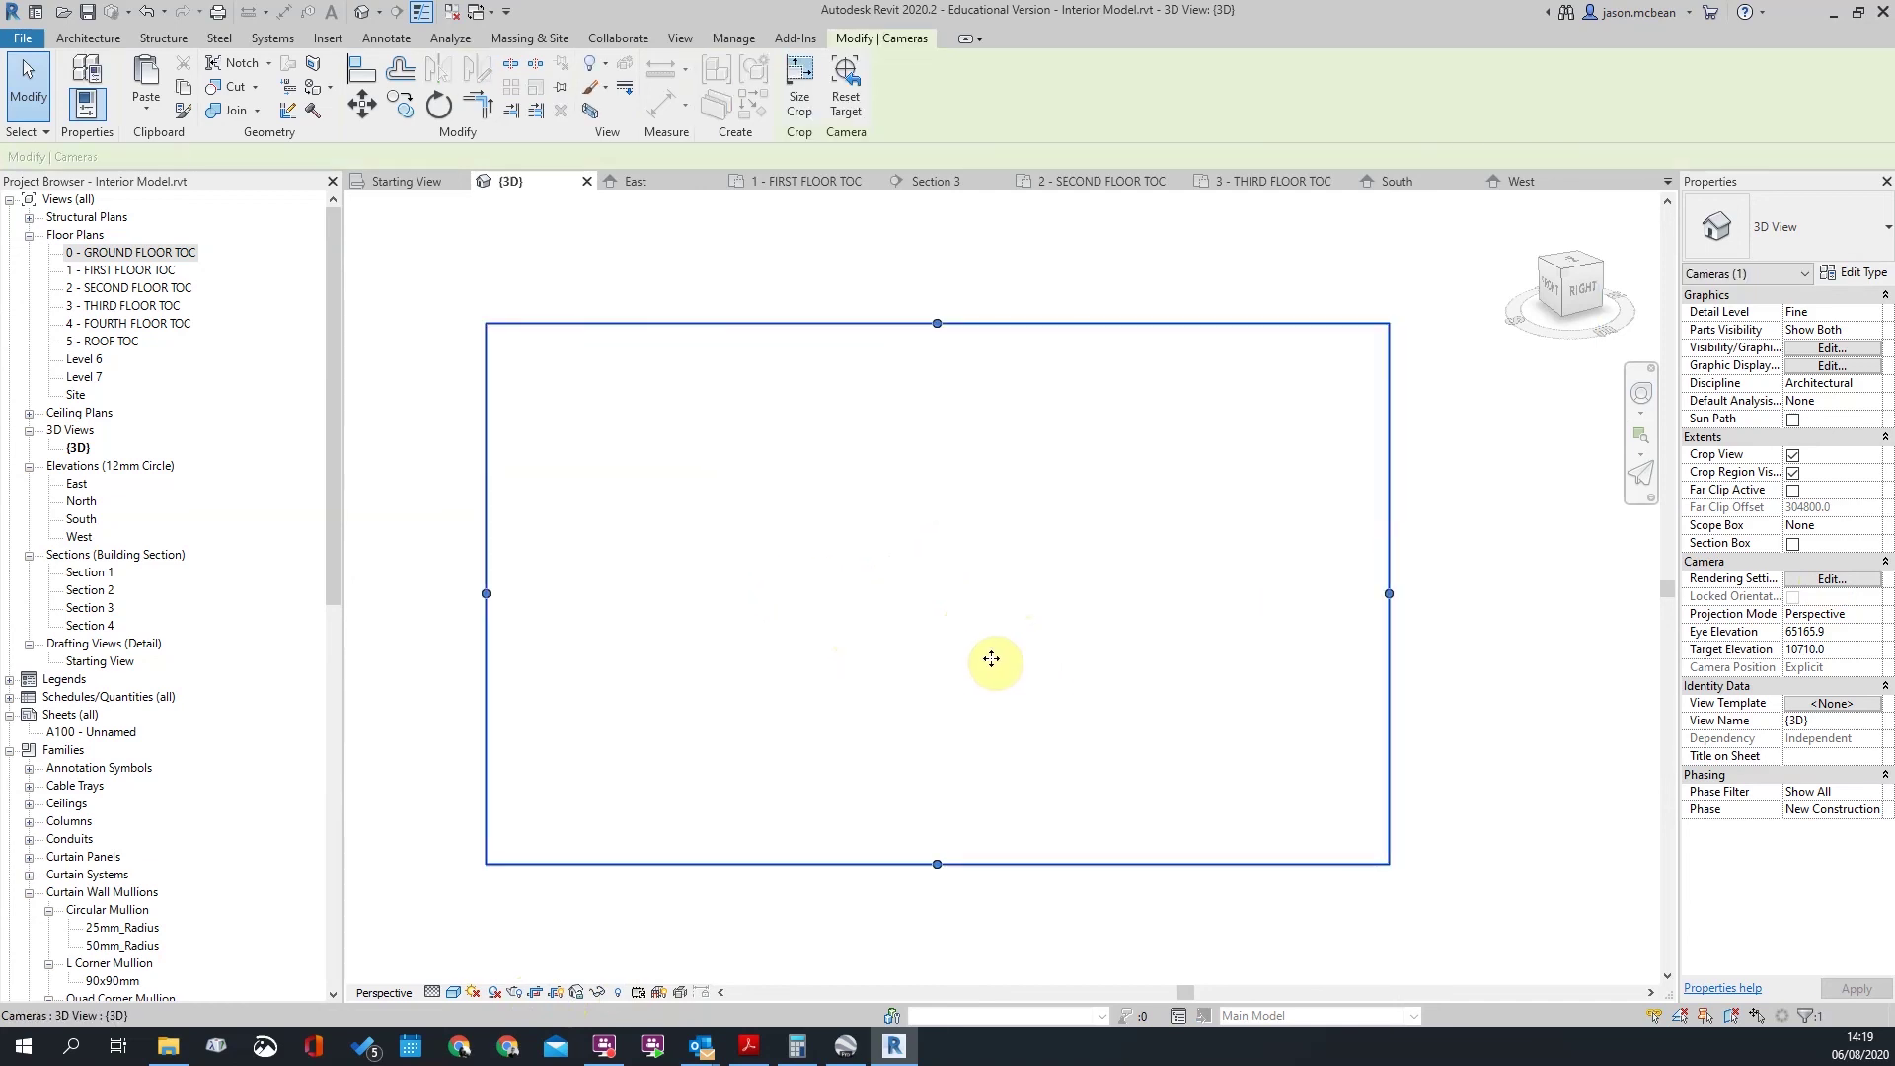
pyautogui.rightClick(954, 612)
pyautogui.click(1316, 607)
pyautogui.rightClick(1273, 531)
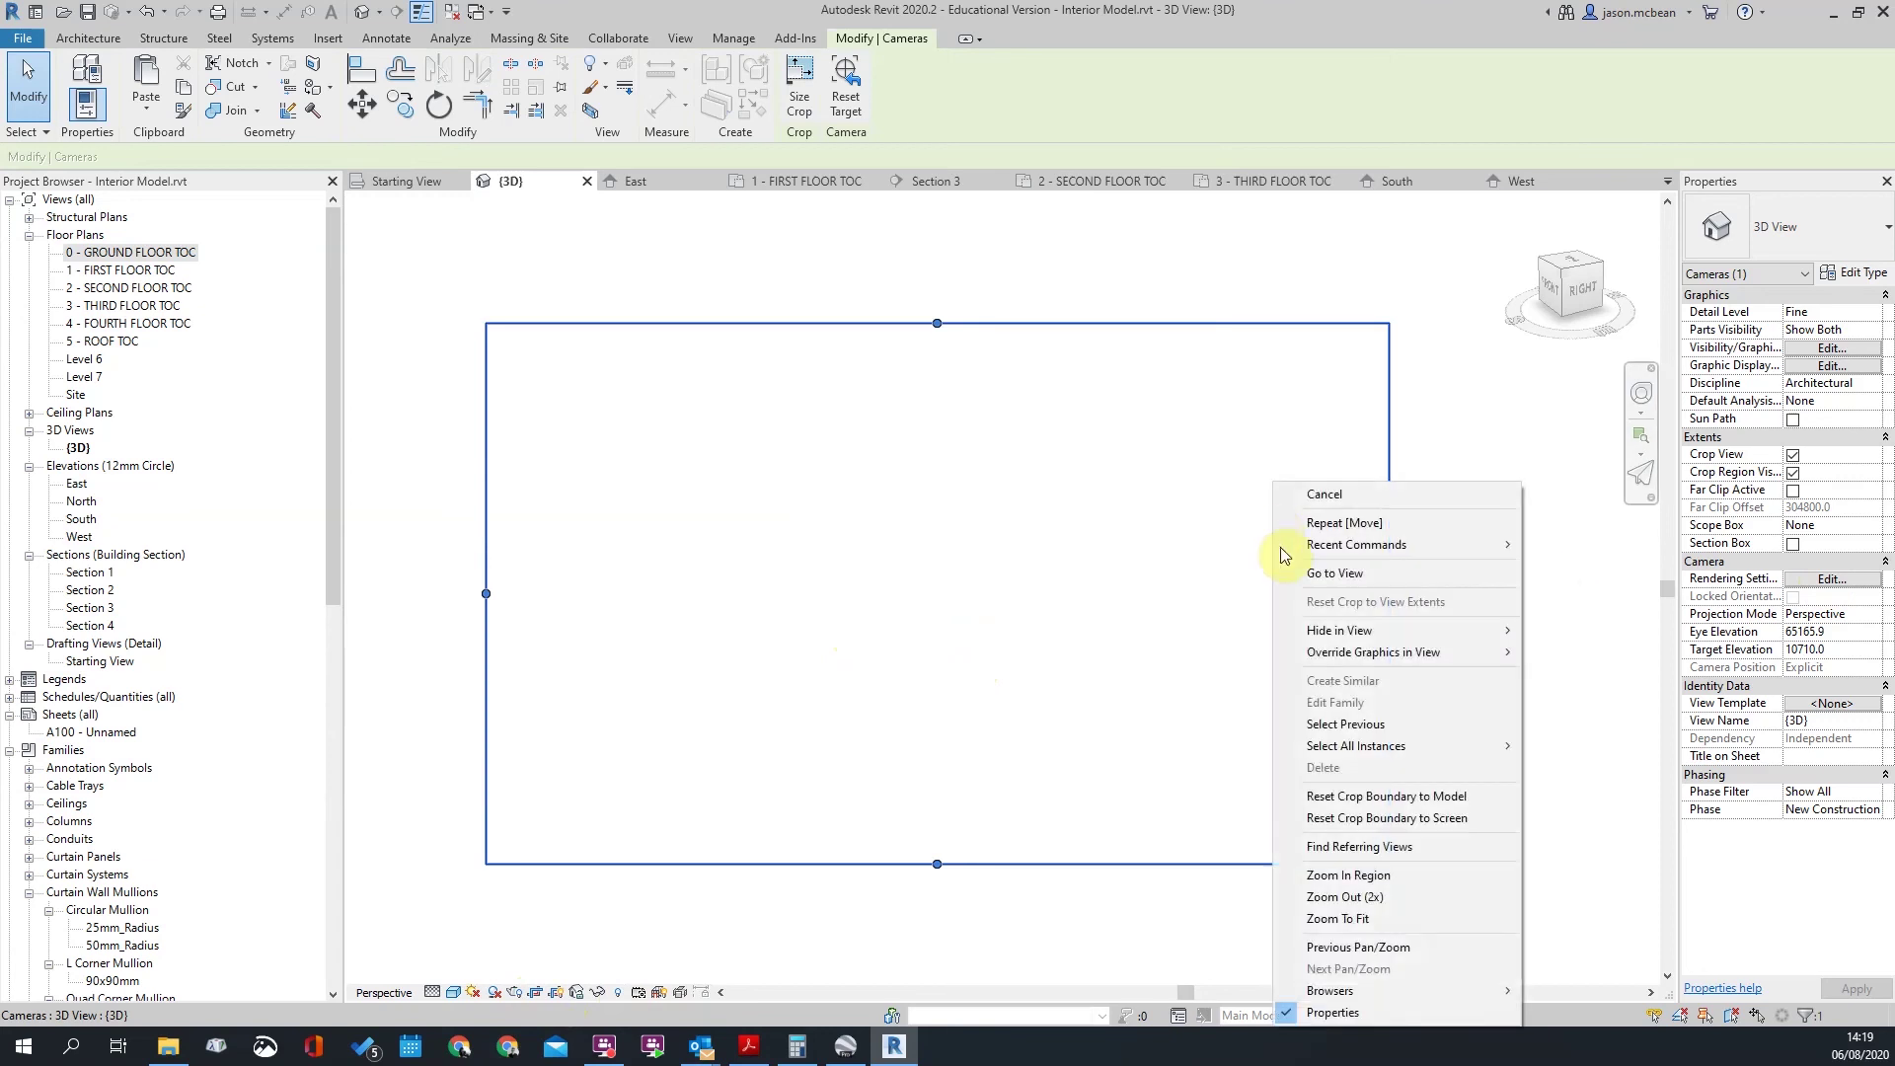
pyautogui.click(1574, 478)
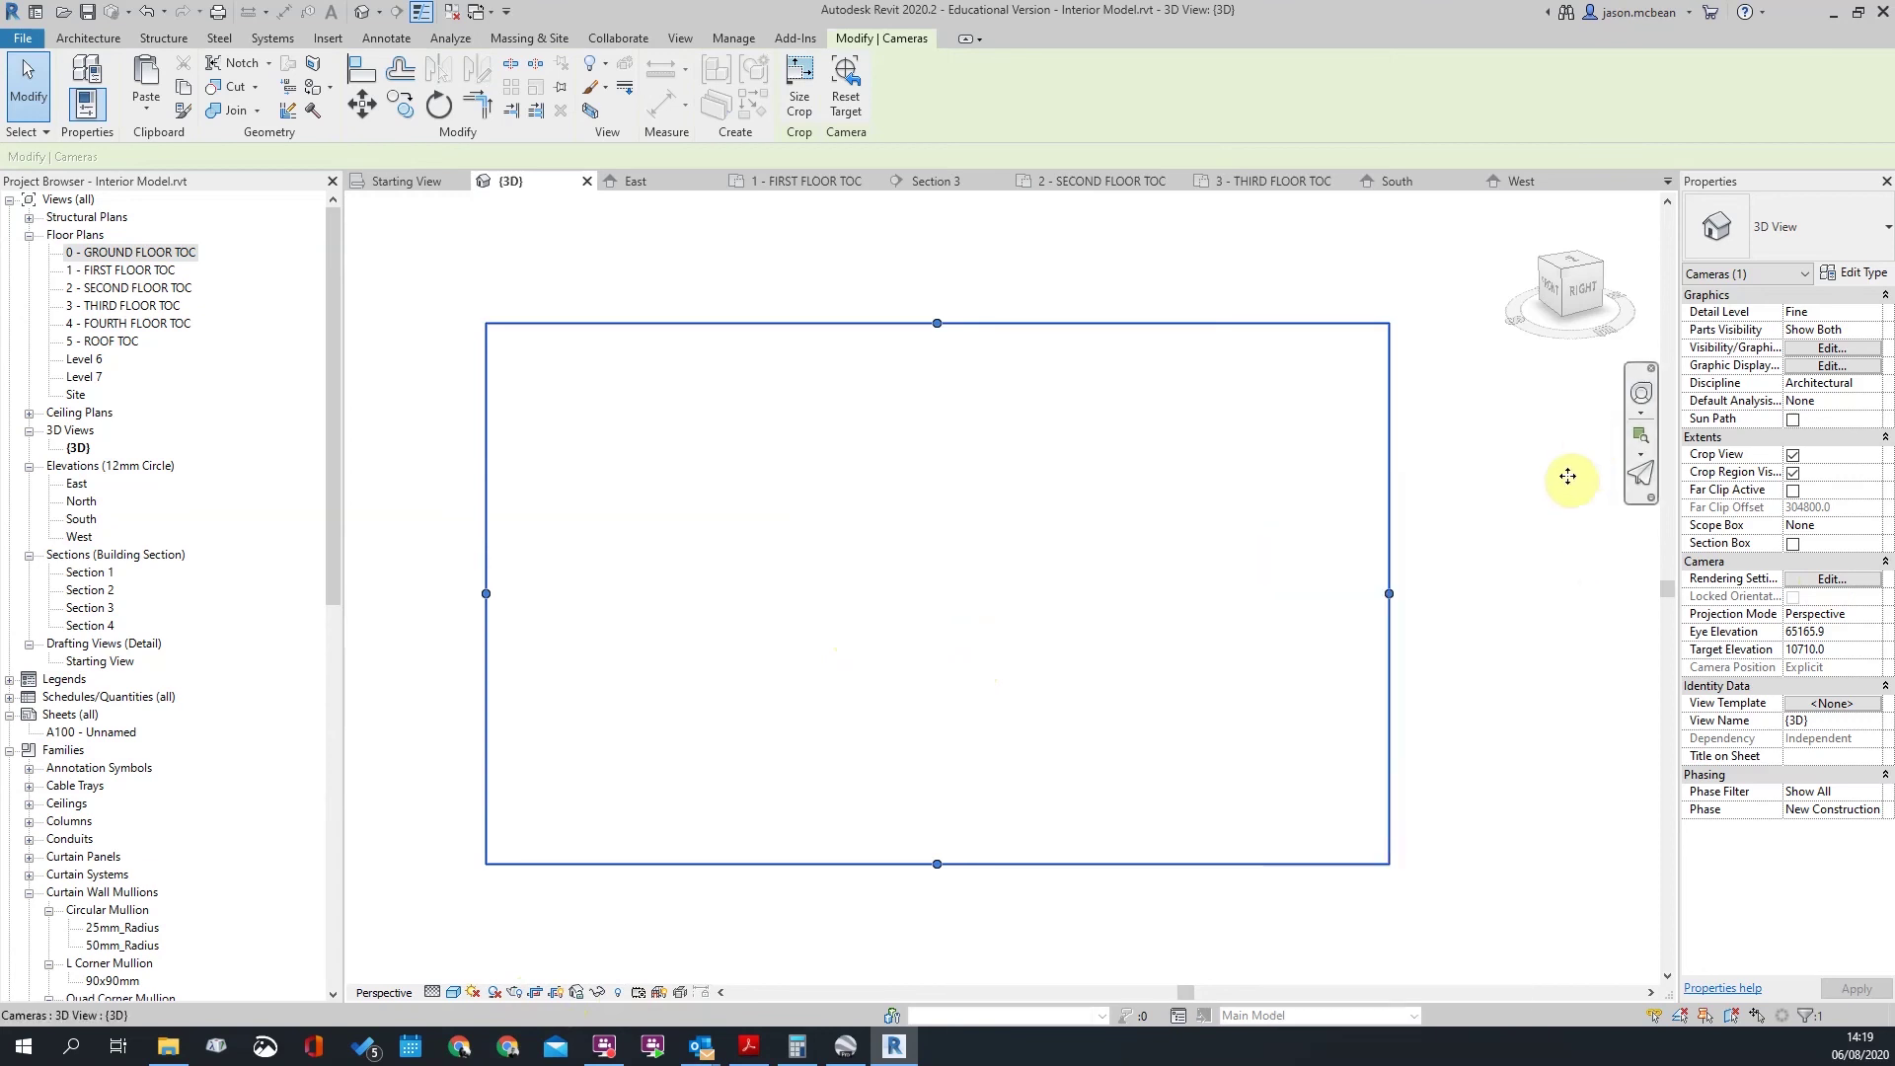
pyautogui.click(1563, 283)
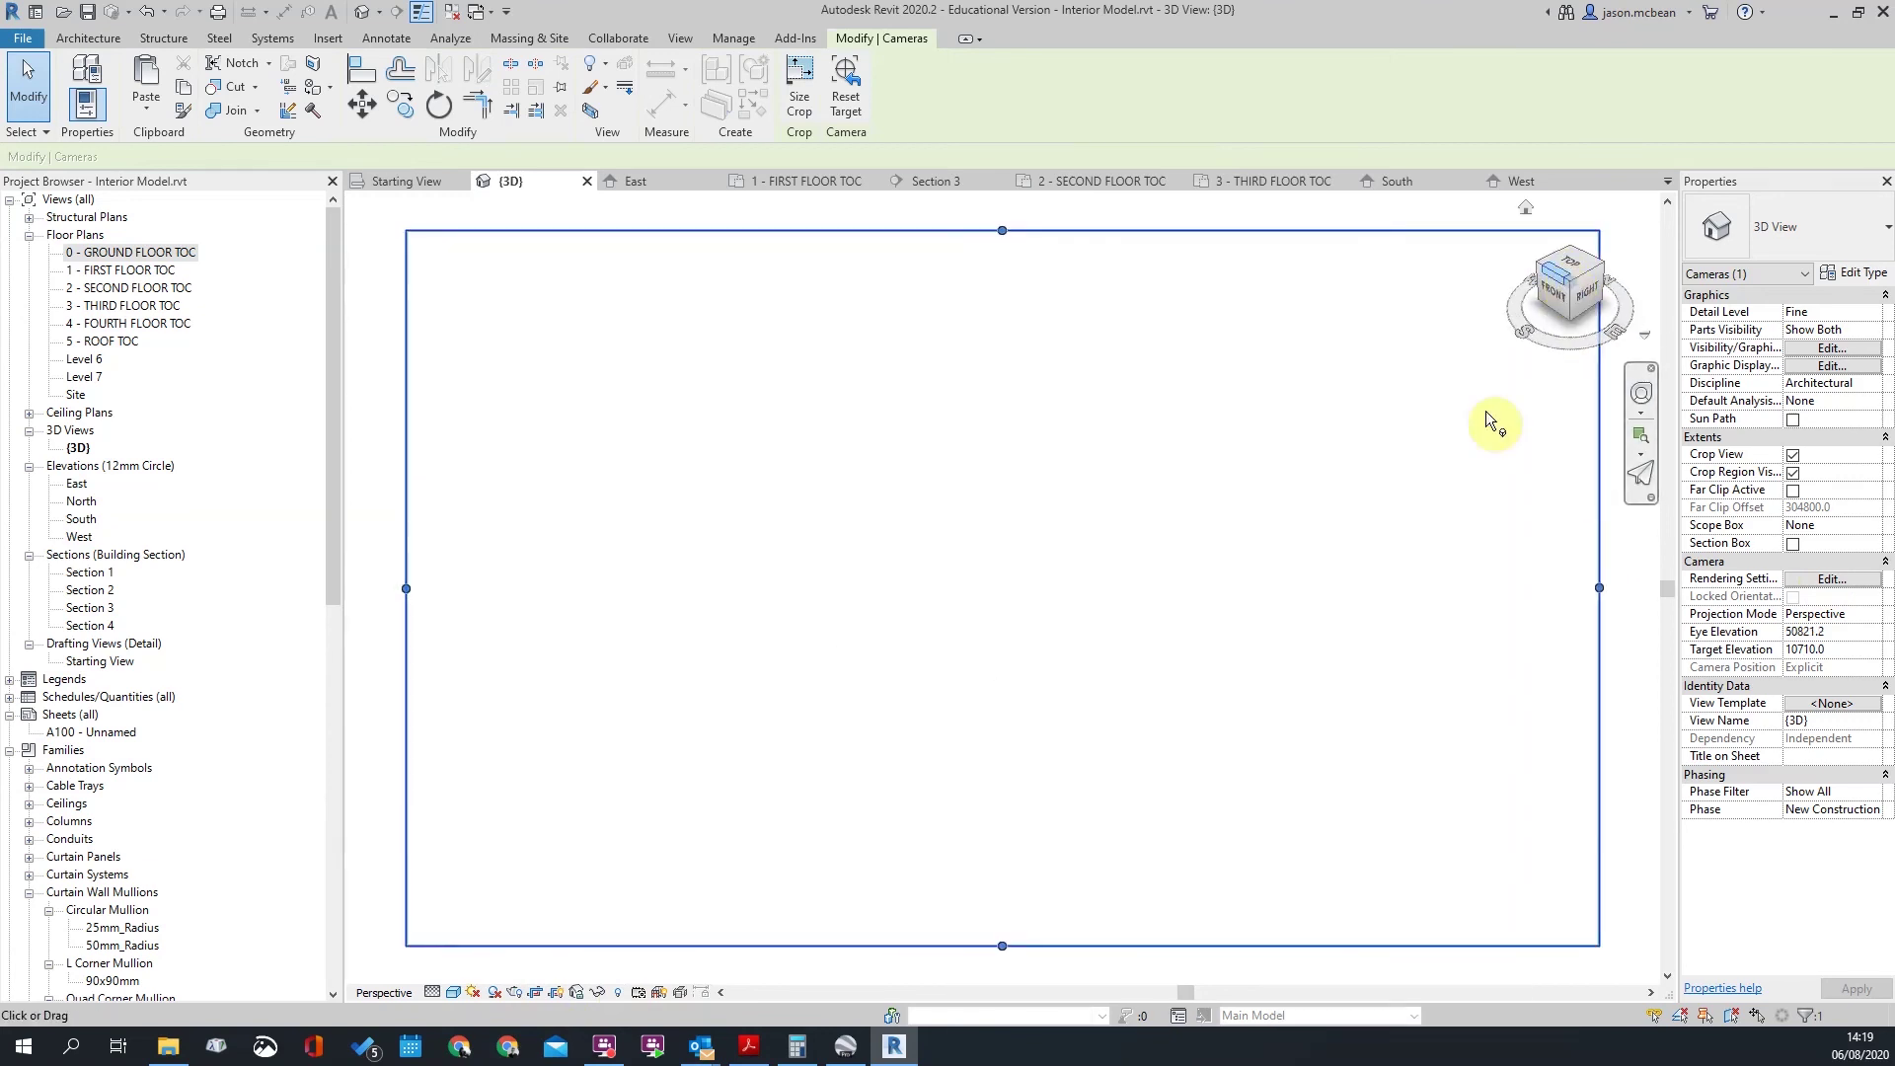
pyautogui.rightClick(1210, 560)
pyautogui.click(1236, 748)
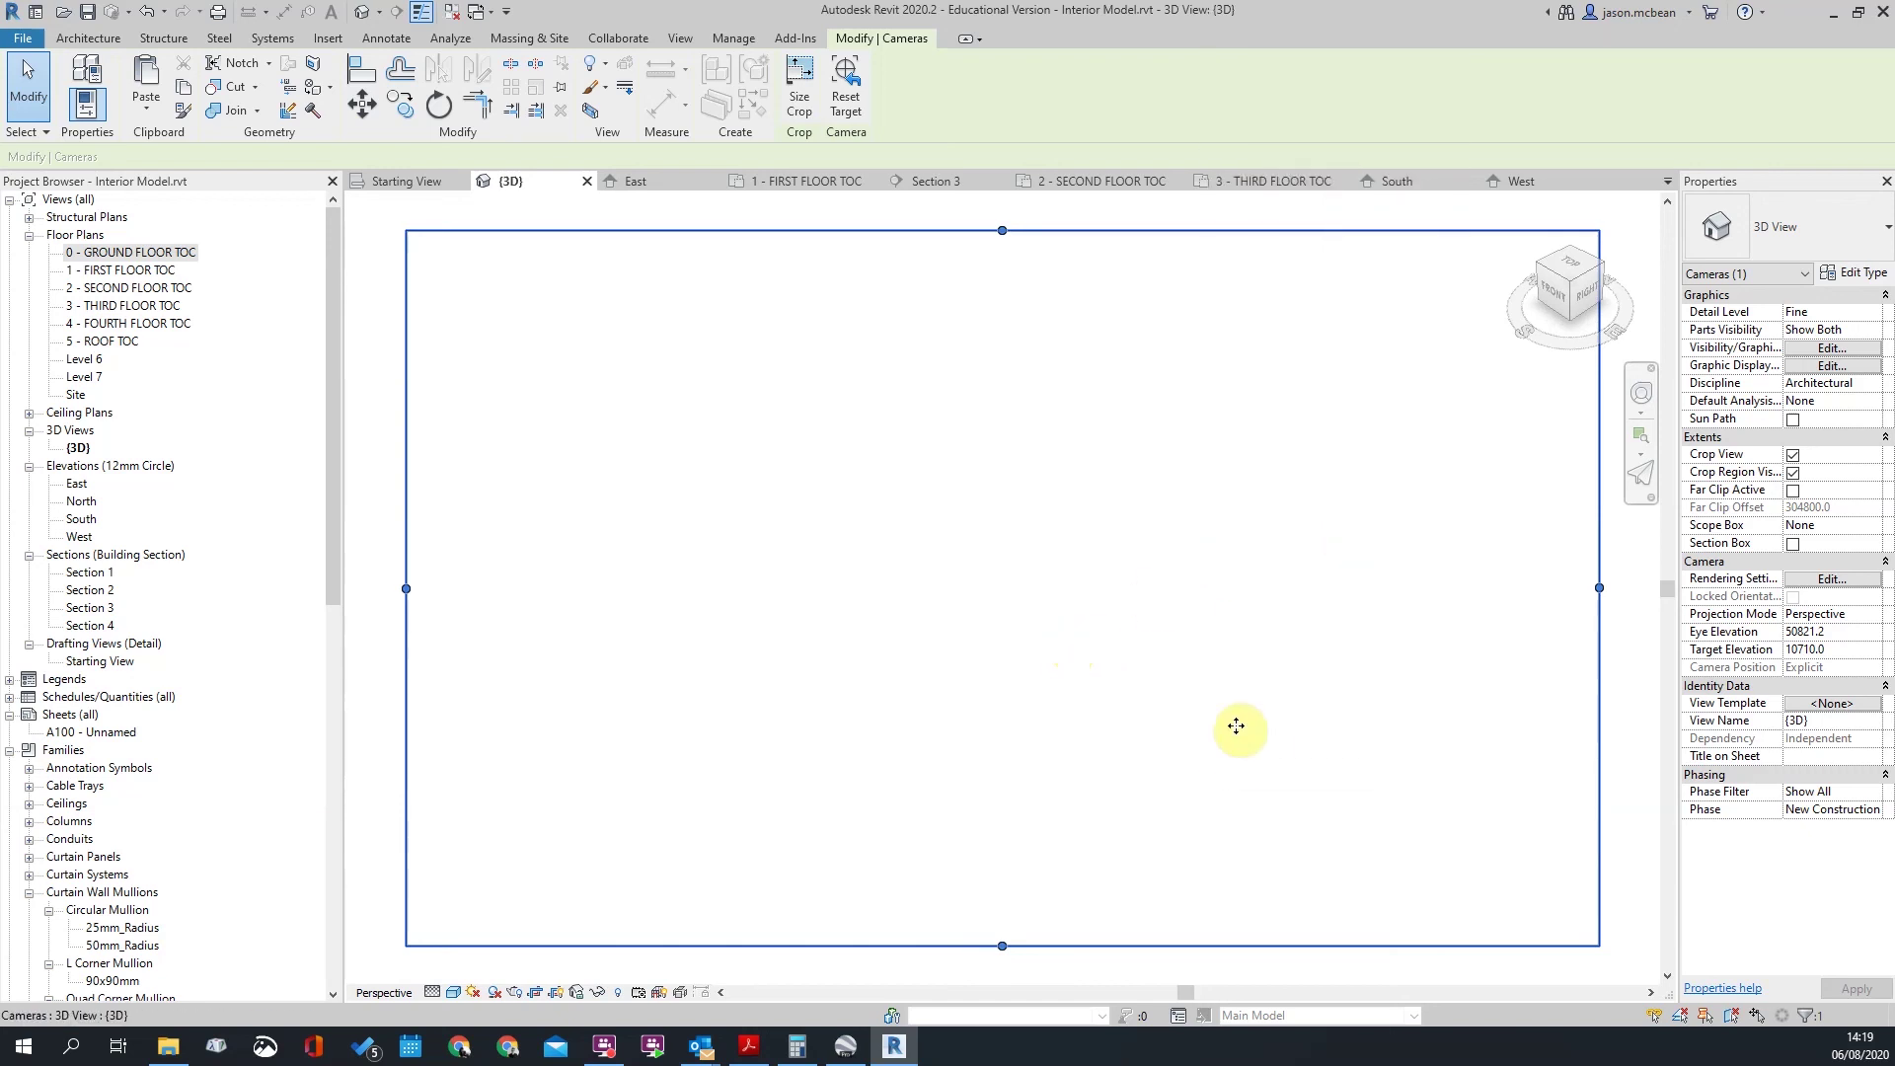
pyautogui.hotkey('shift', 'w')
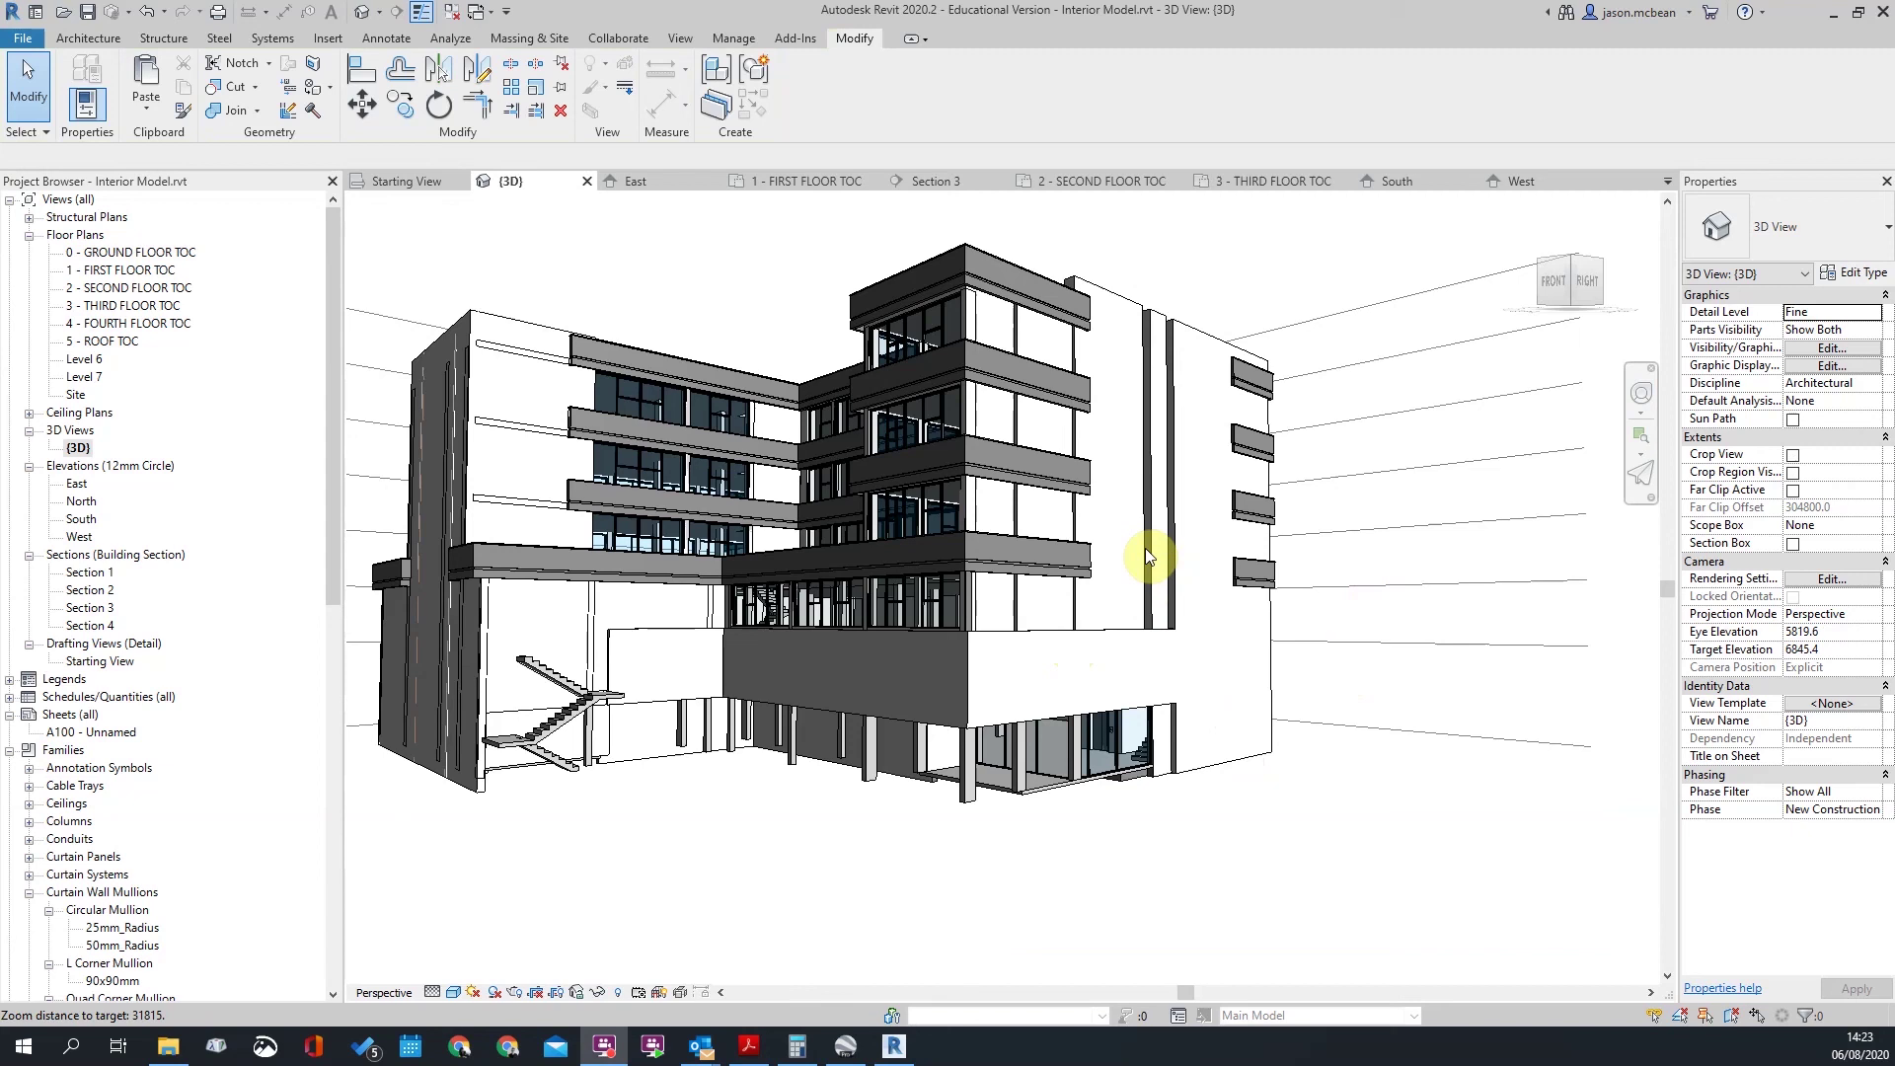
# Step: Examine the building's lobby corner and upper storeys up close in the perspective view
pyautogui.scroll(3, 1145, 558)
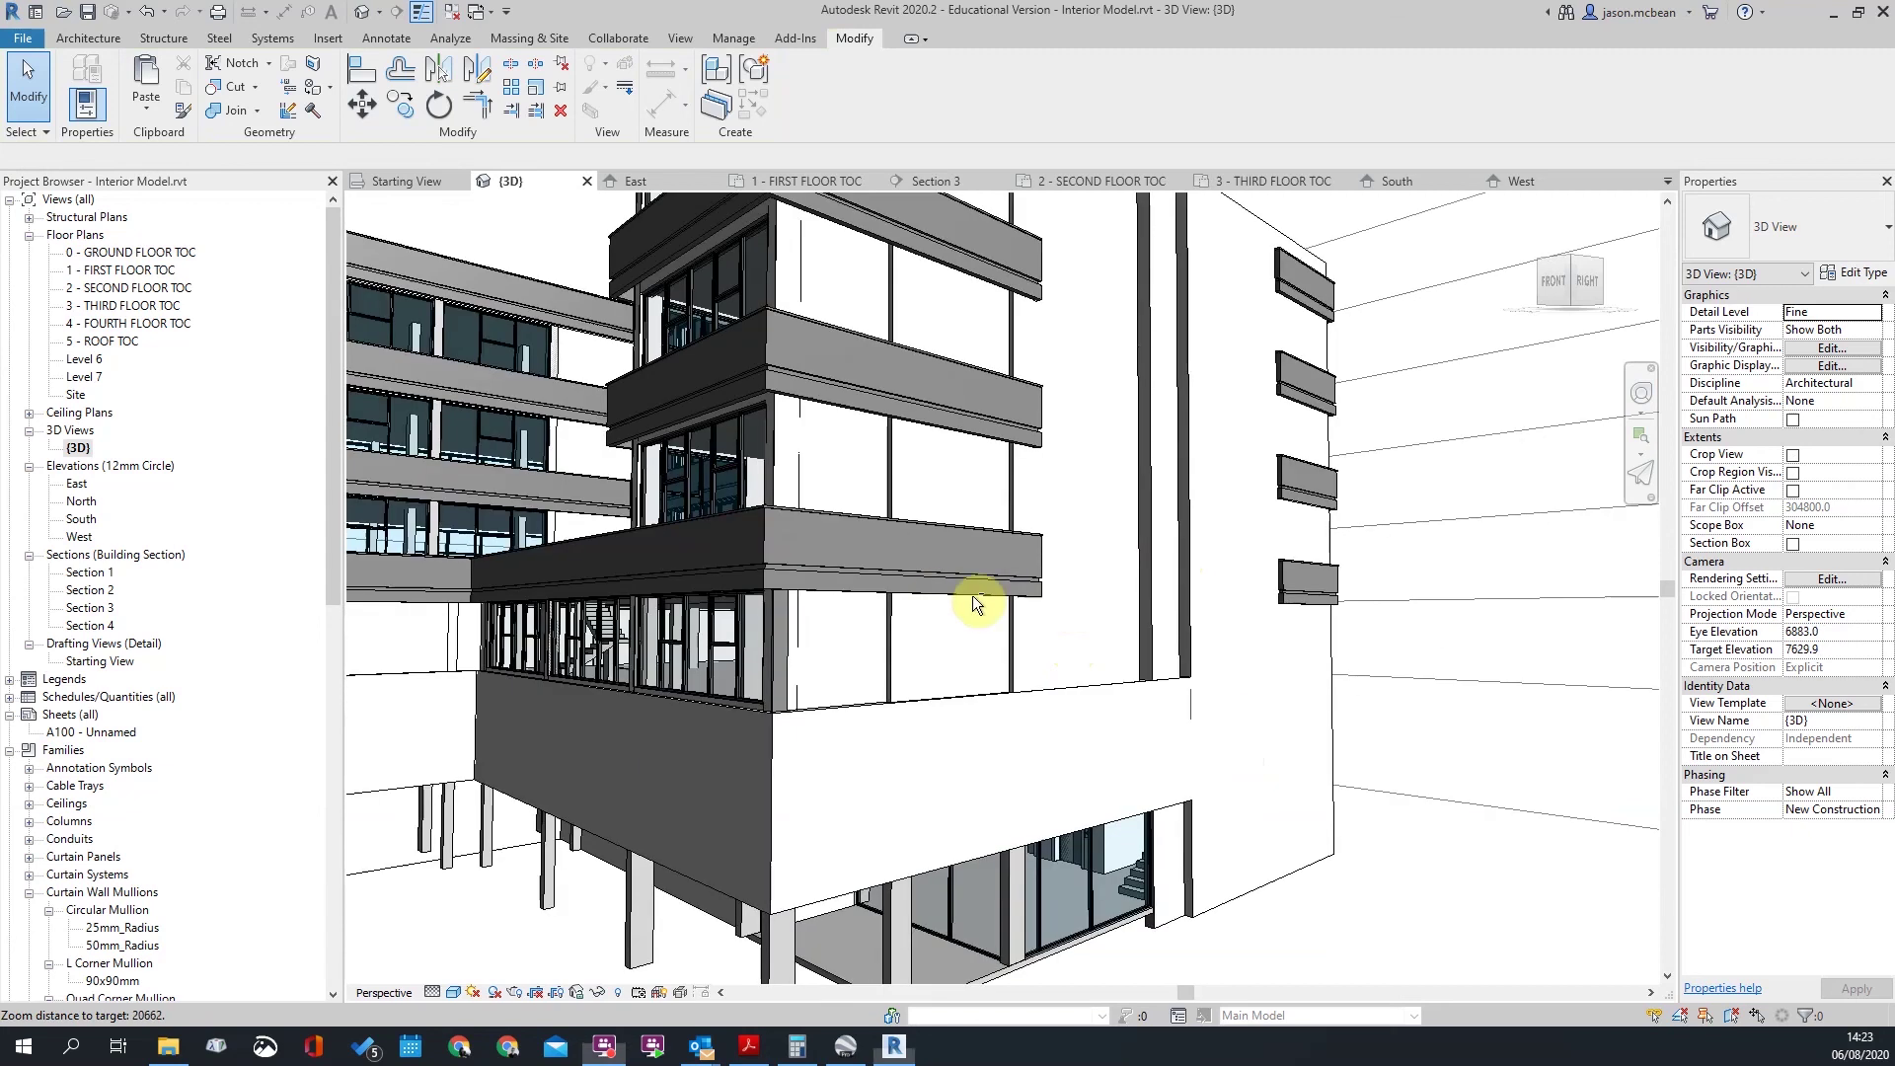
pyautogui.scroll(-3, 1216, 622)
pyautogui.keyDown('shift'); pyautogui.moveTo(1105, 651); pyautogui.dragTo(1271, 539, button='middle'); pyautogui.keyUp('shift')
pyautogui.keyDown('shift'); pyautogui.moveTo(1350, 936); pyautogui.dragTo(920, 1020, button='middle'); pyautogui.keyUp('shift')
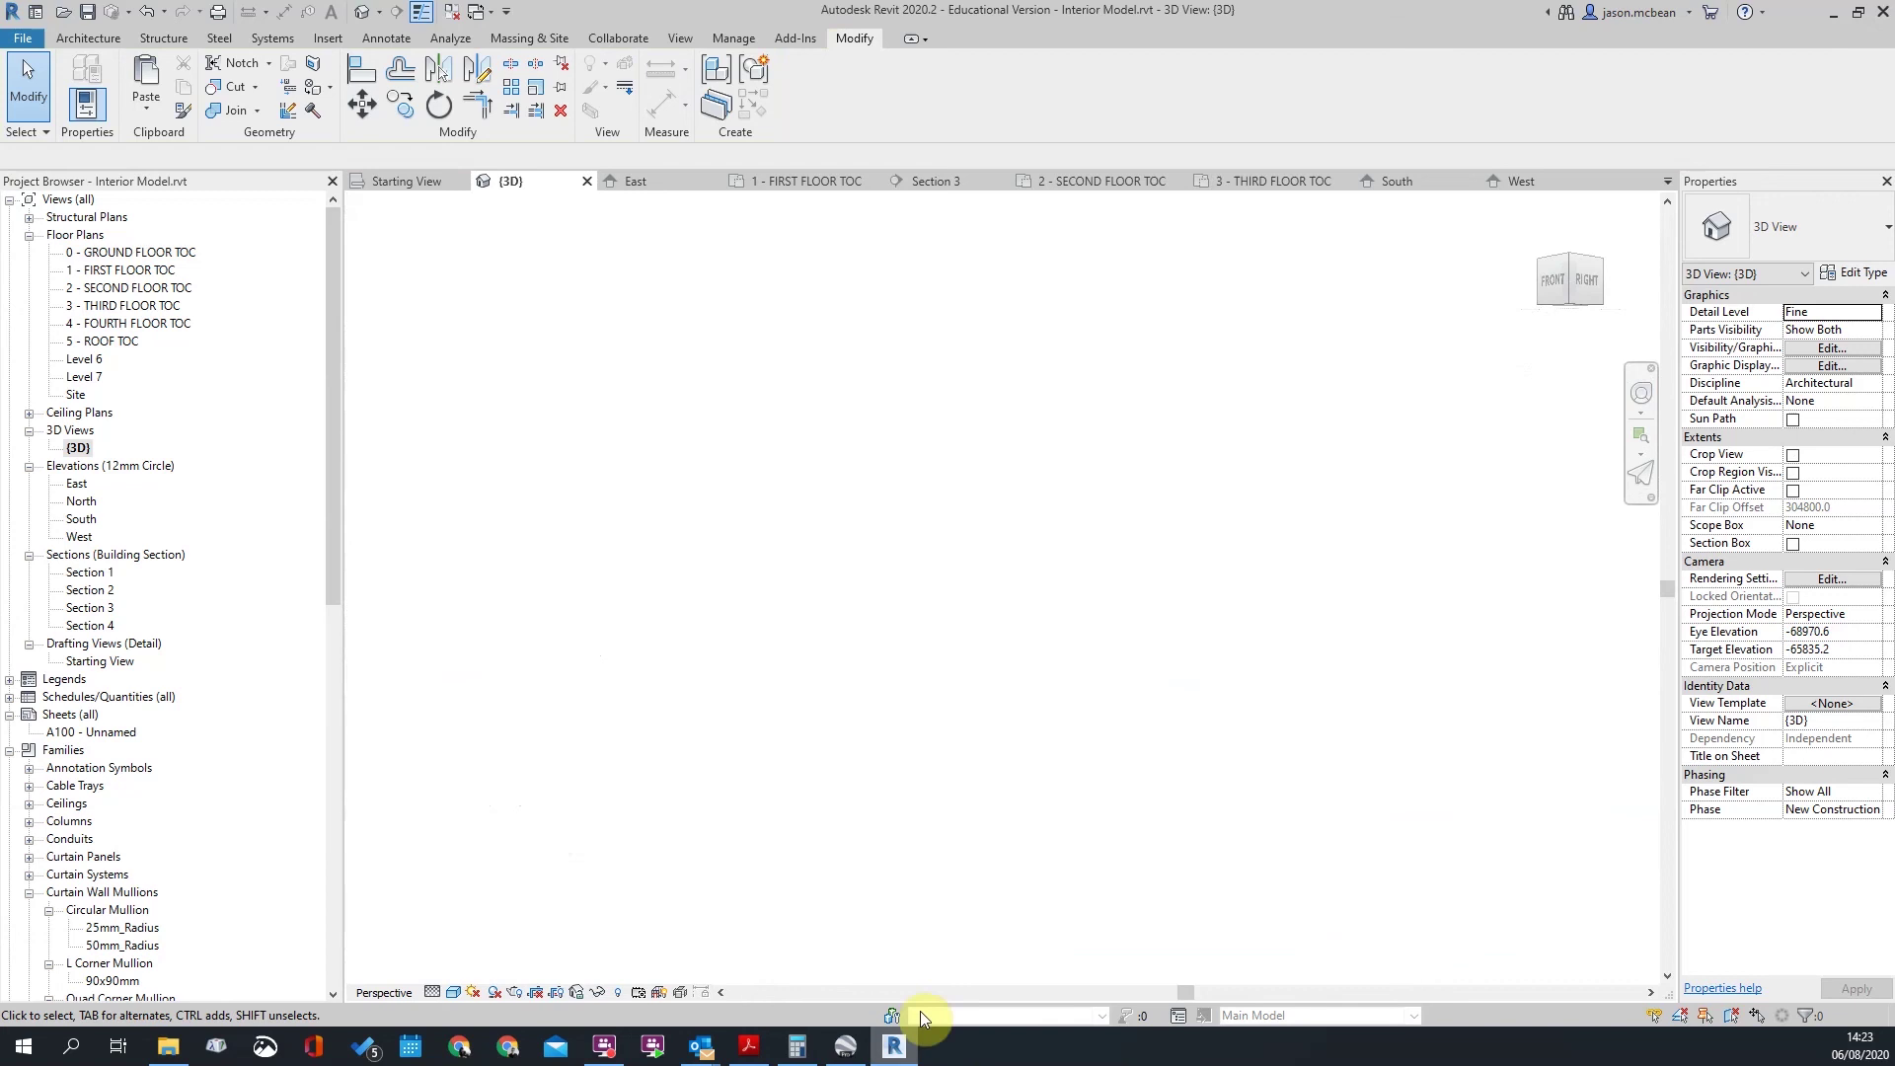
pyautogui.click(846, 1048)
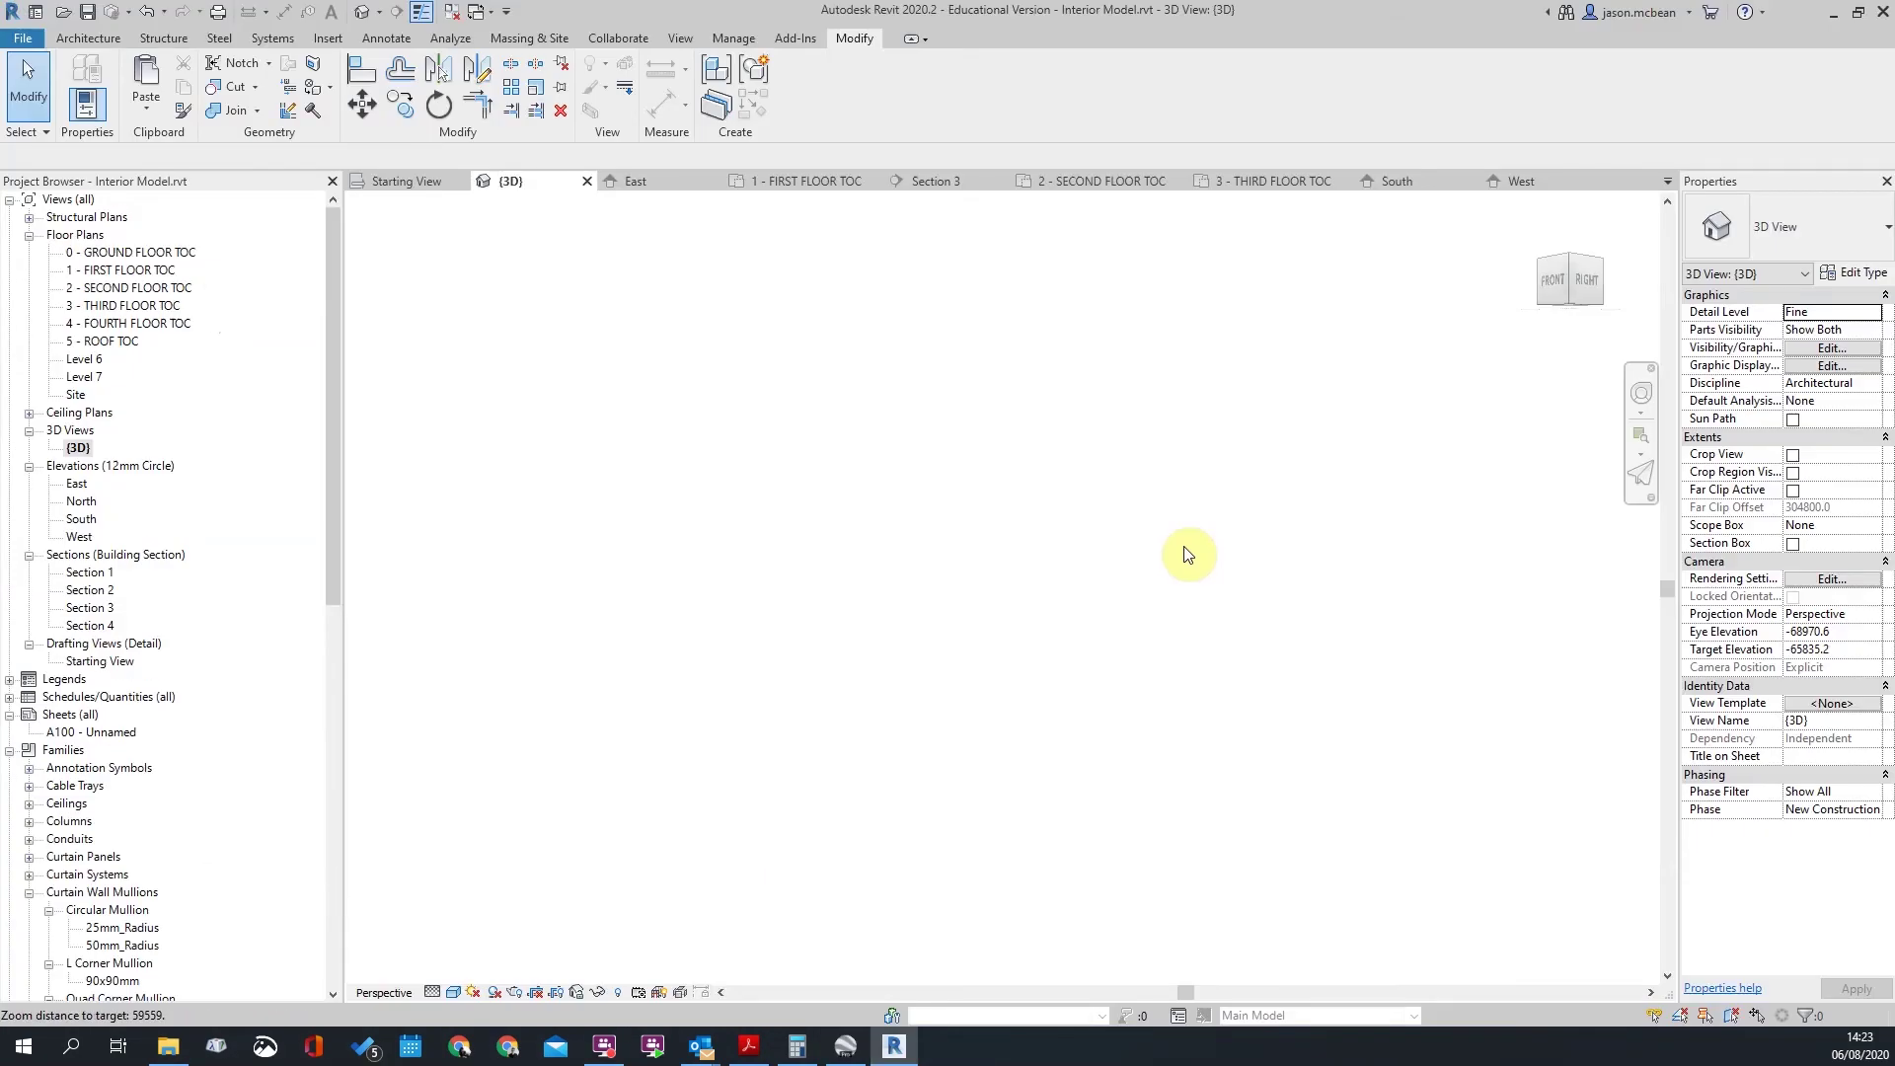
# Step: Bring the lost building back into the perspective view with zoom to fit and turn it to show its front
pyautogui.middleClick(1206, 515)
pyautogui.middleClick(1207, 515)
pyautogui.keyDown('shift'); pyautogui.moveTo(1373, 663); pyautogui.dragTo(1196, 633, button='middle'); pyautogui.keyUp('shift')
pyautogui.hotkey('shift', 'w')
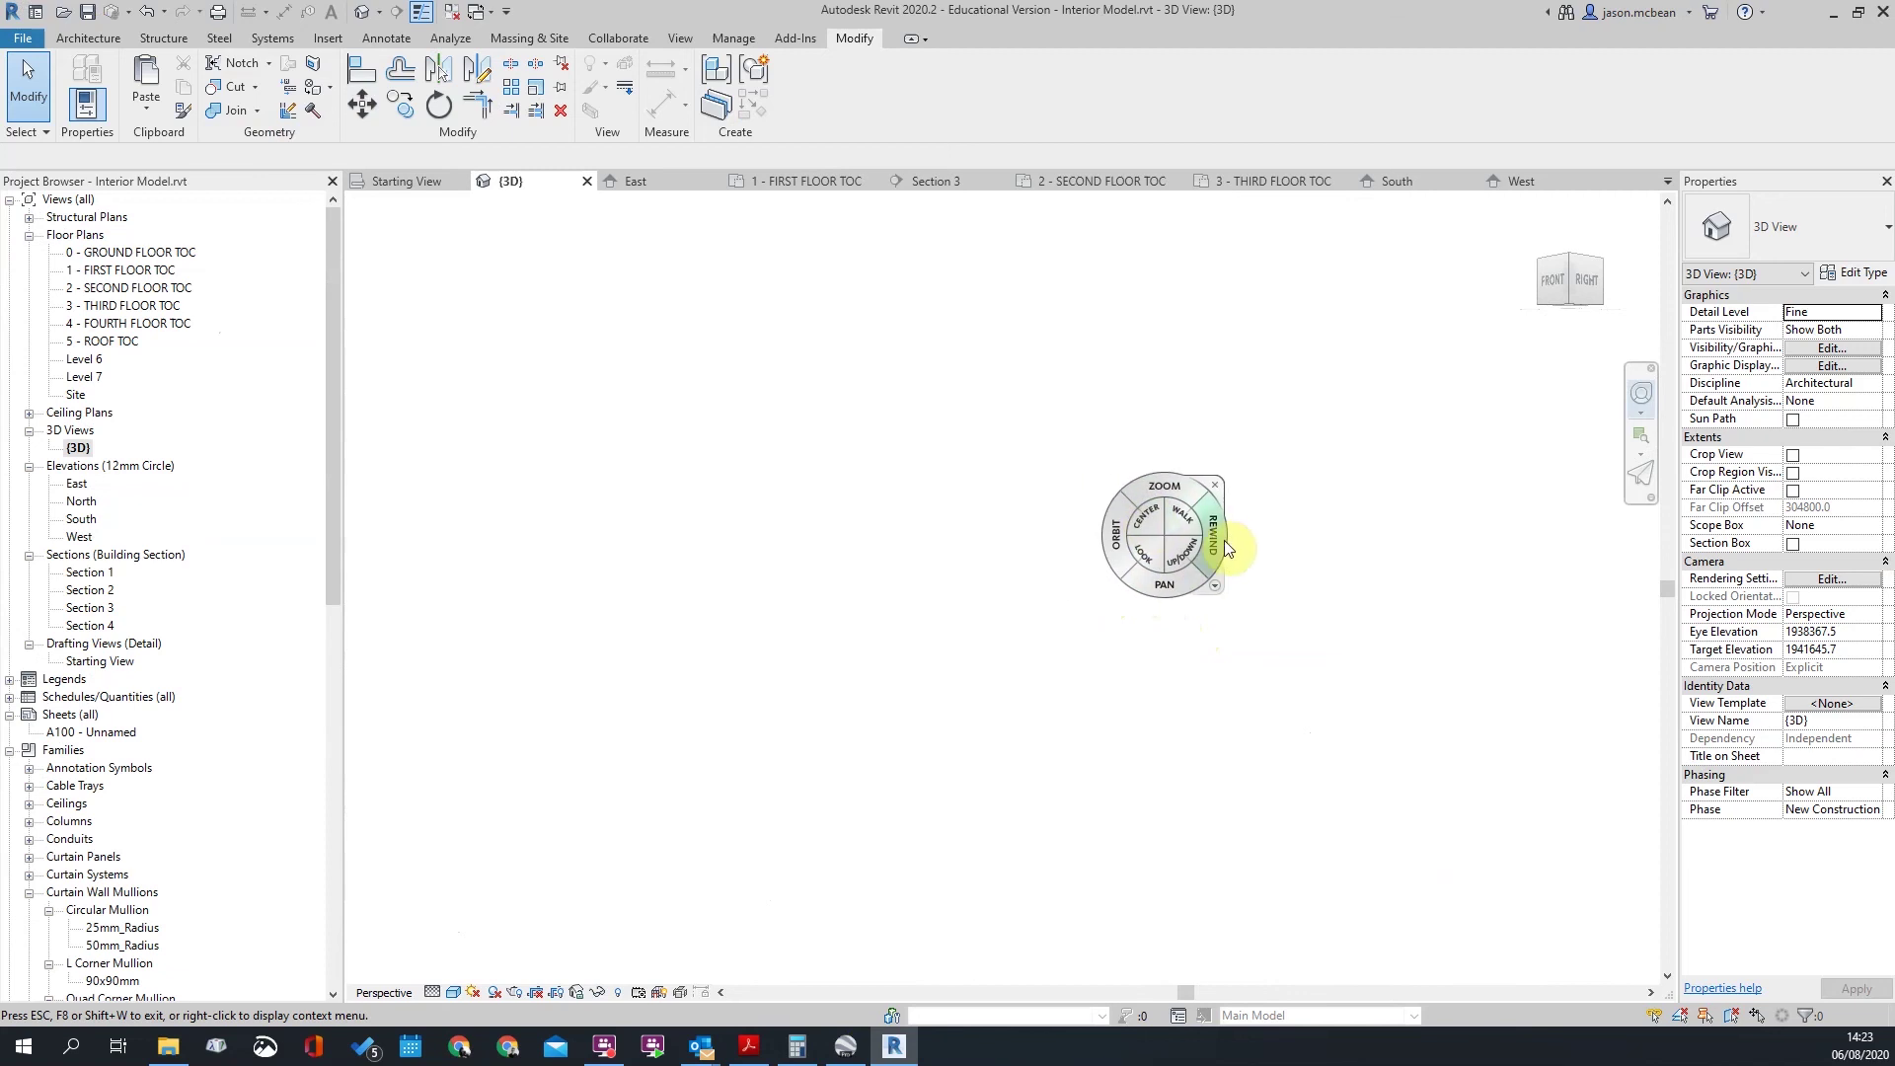
pyautogui.hotkey('shift', 'w')
pyautogui.middleClick(1146, 548)
pyautogui.middleClick(1145, 548)
pyautogui.moveTo(1333, 613); pyautogui.dragTo(1224, 570, button='middle')
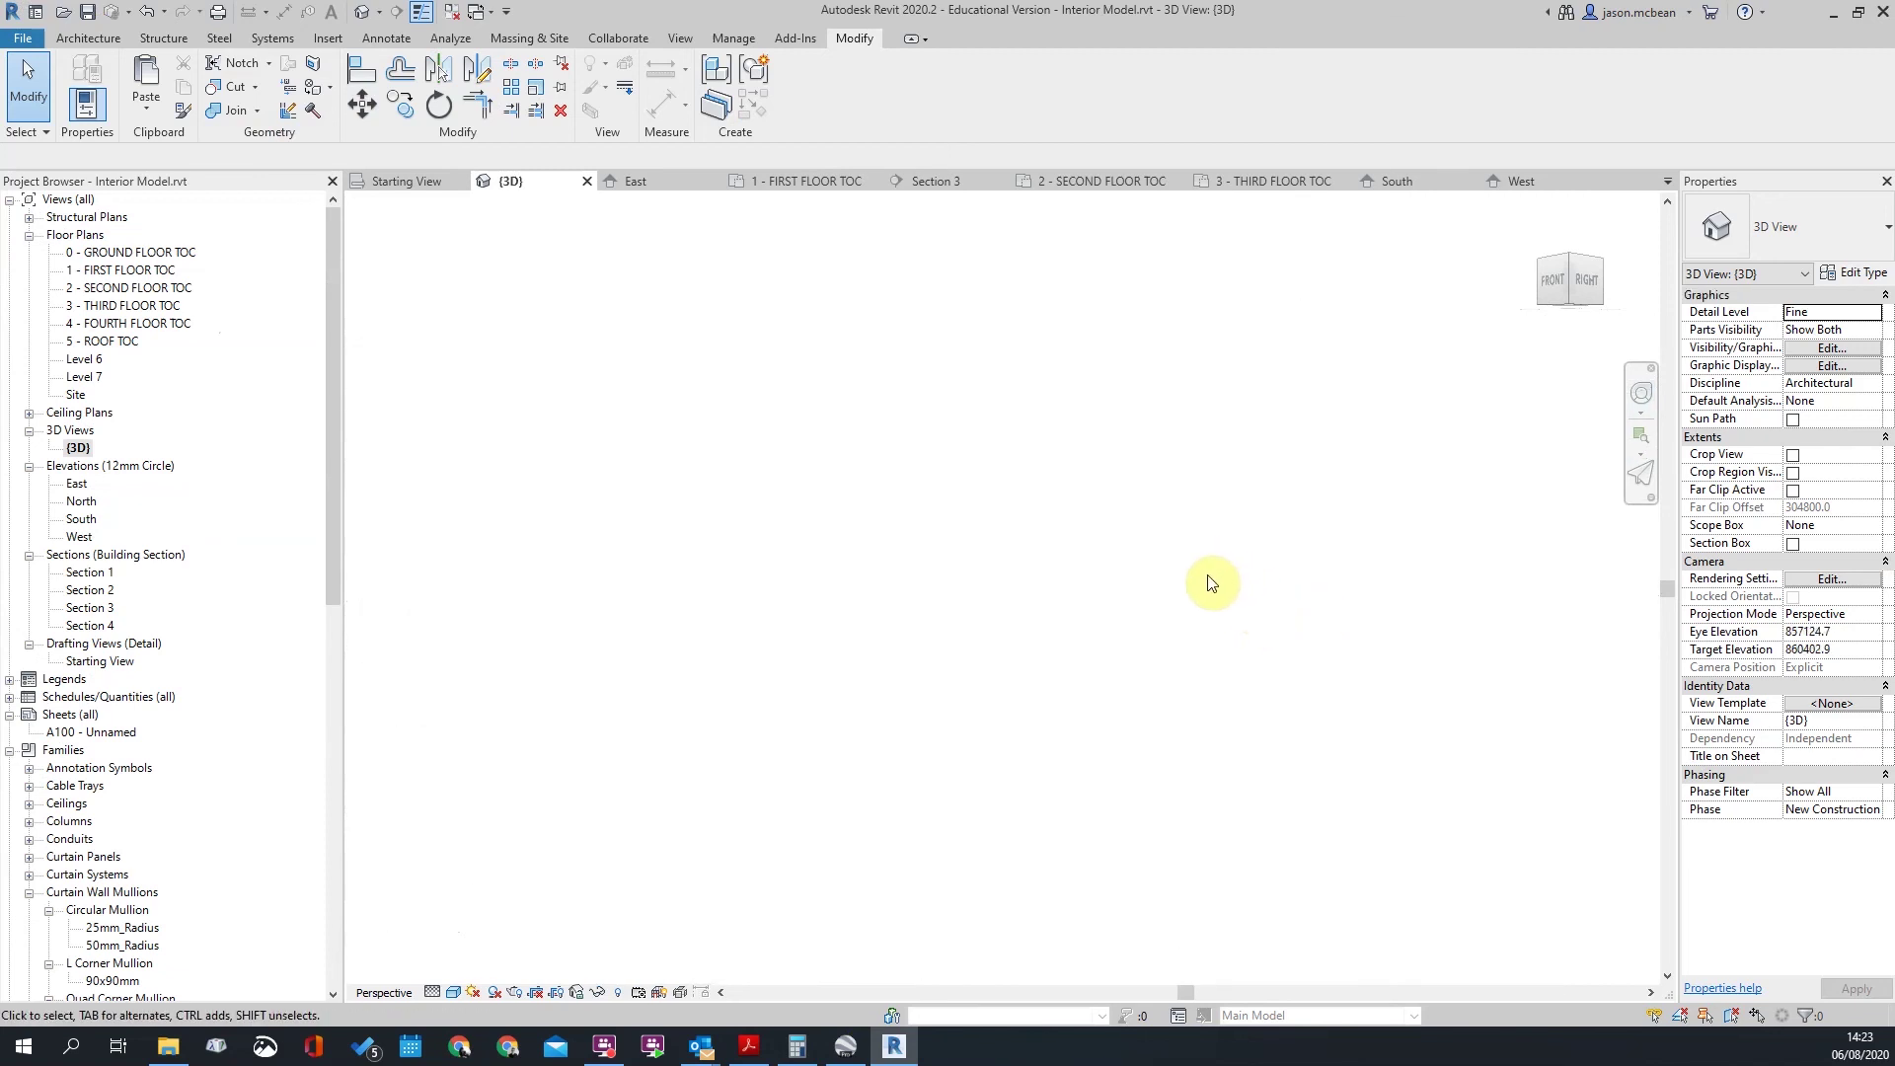
pyautogui.hotkey('shift', 'w')
pyautogui.hotkey('shift', 'w')
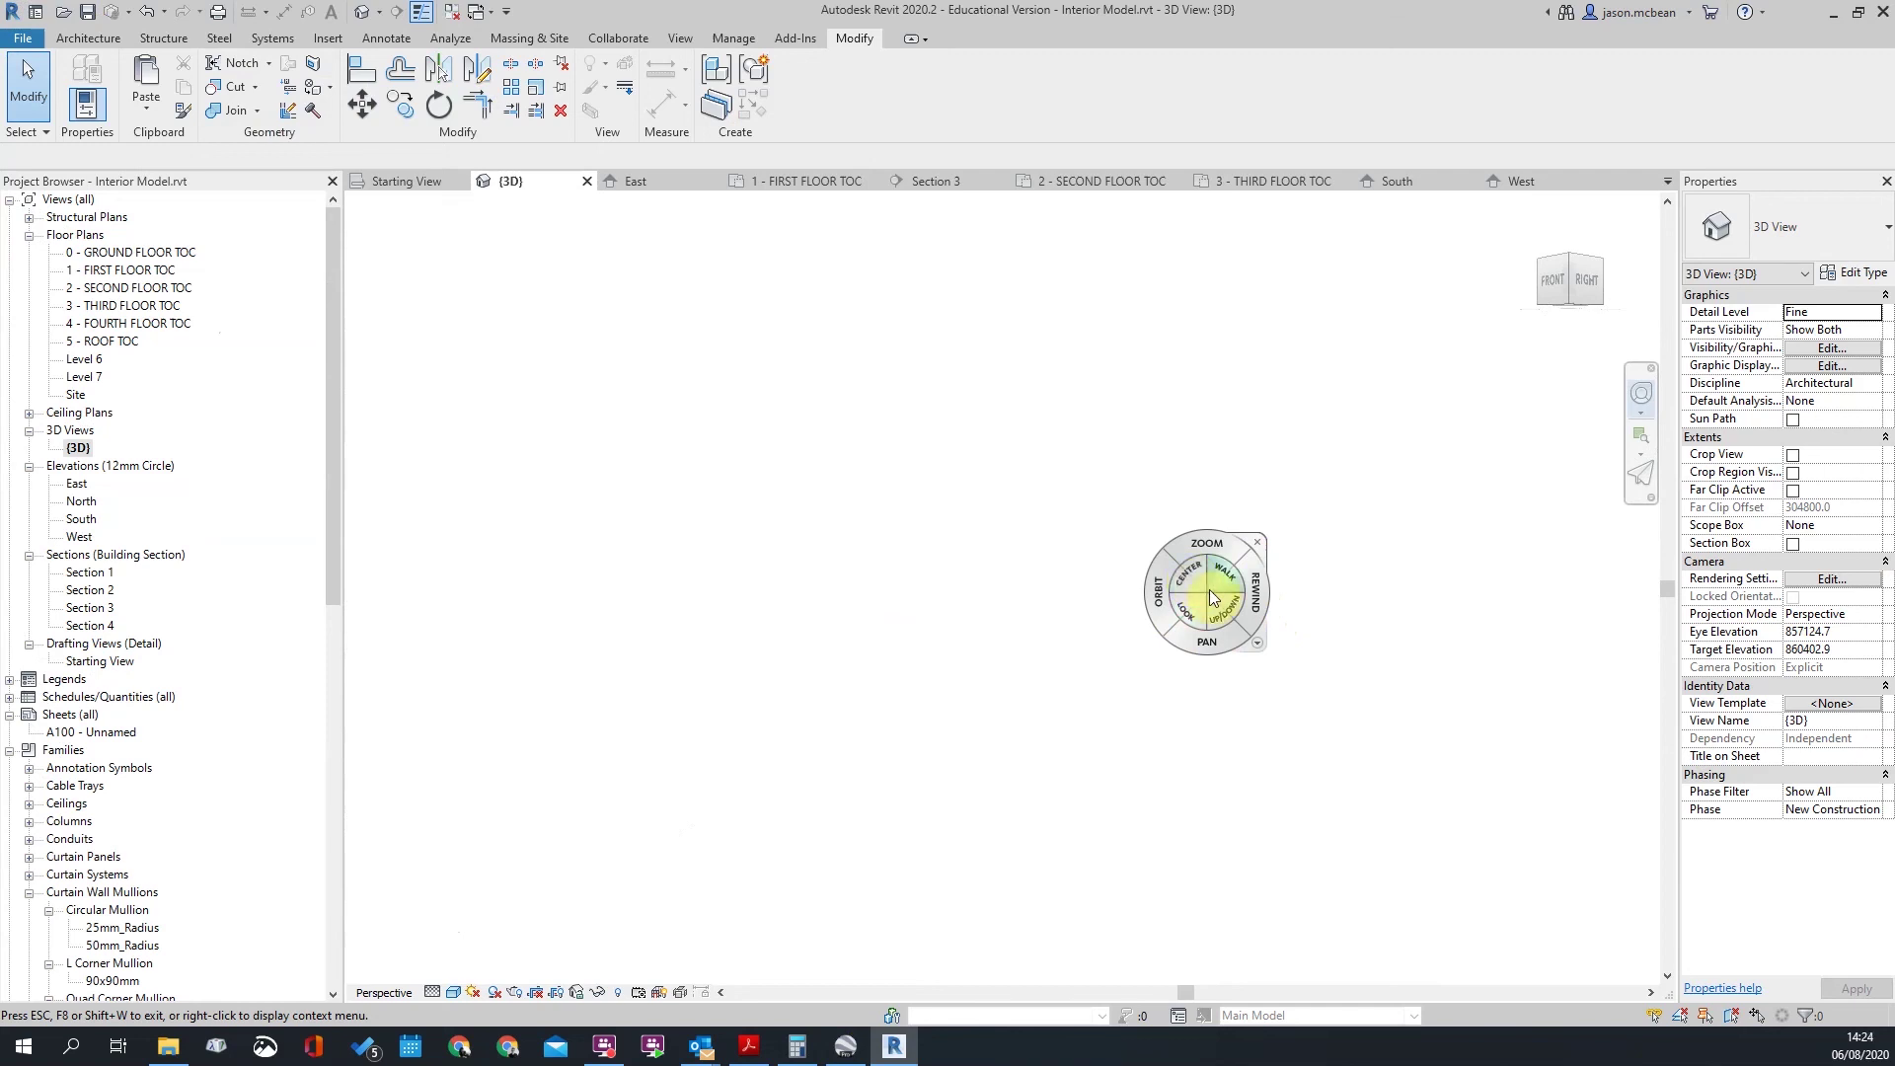
pyautogui.hotkey('shift', 'w')
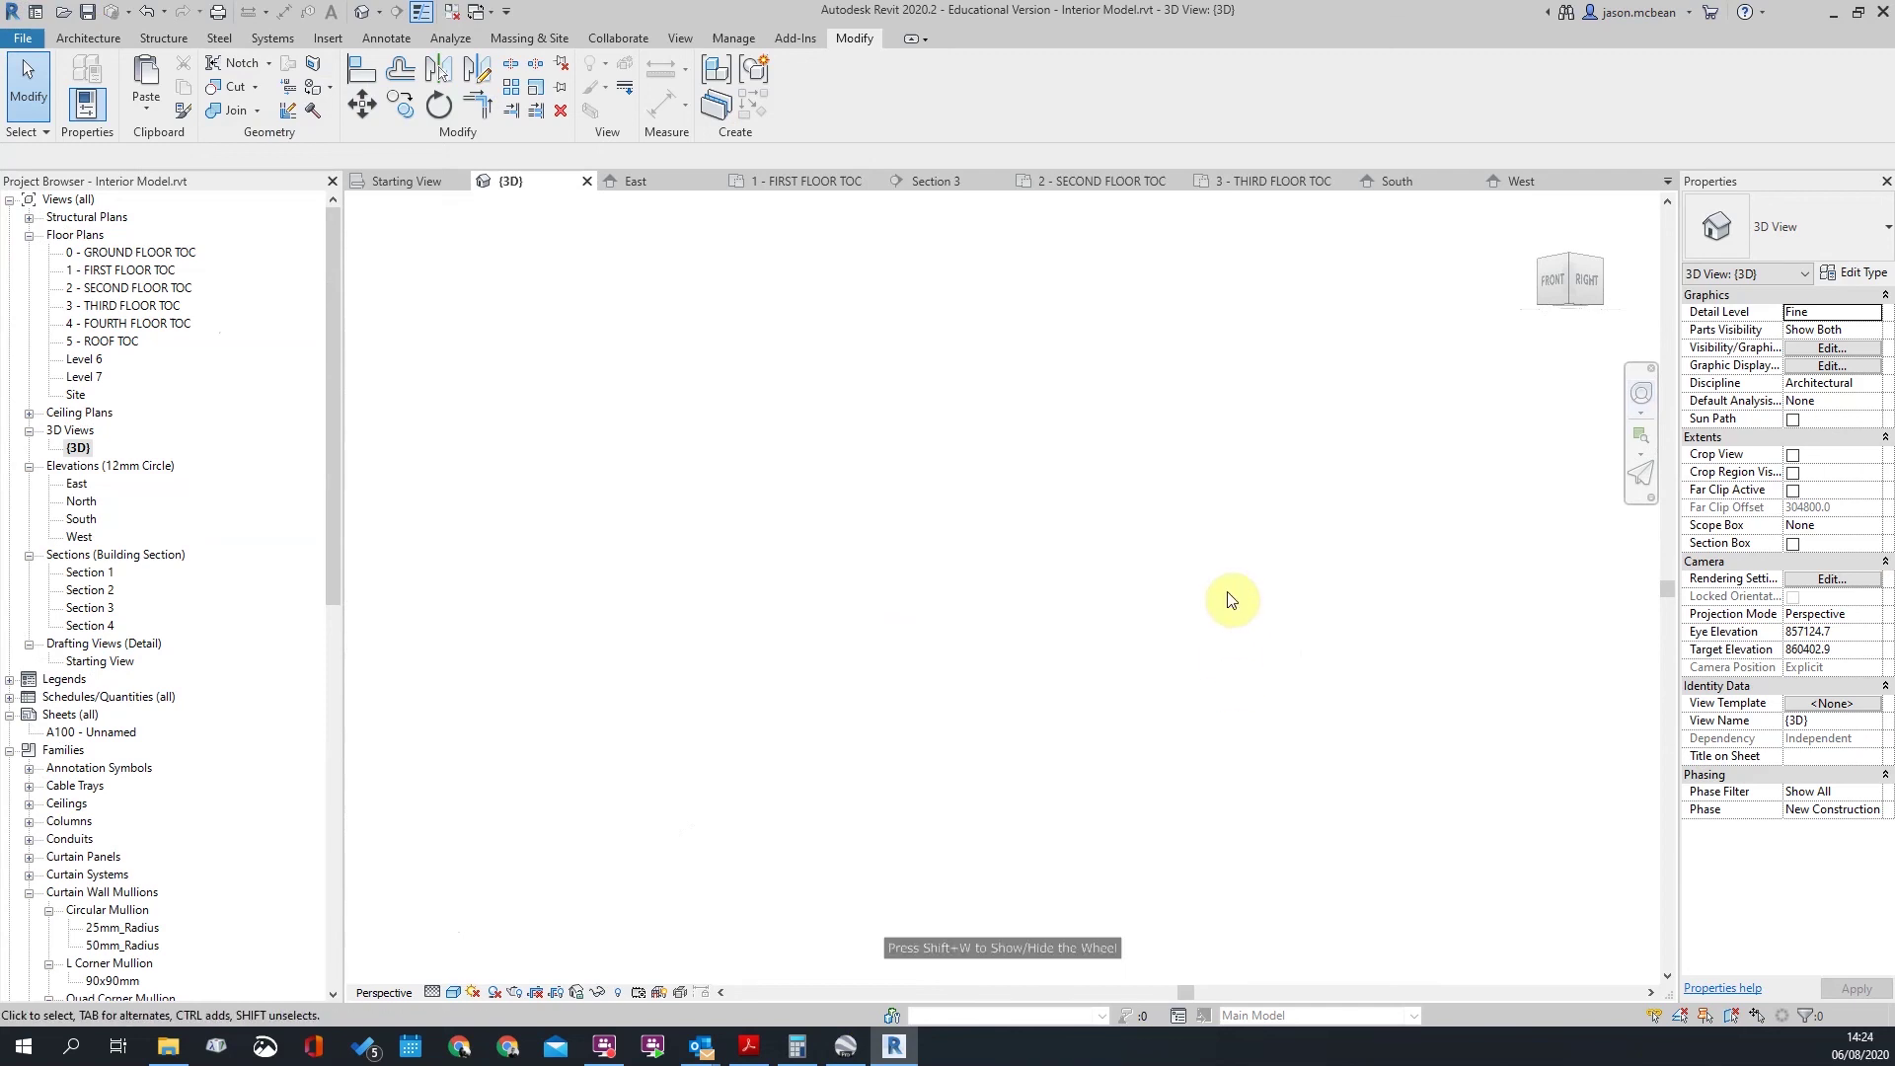
pyautogui.middleClick(1228, 595)
pyautogui.middleClick(1228, 595)
pyautogui.click(1180, 547)
pyautogui.keyDown('shift'); pyautogui.moveTo(1002, 602); pyautogui.dragTo(1096, 583, button='middle'); pyautogui.keyUp('shift')
# Step: Switch the 3D view back to orthographic projection and set its scale to 1:100, leaving no wall selected
pyautogui.rightClick(1582, 277)
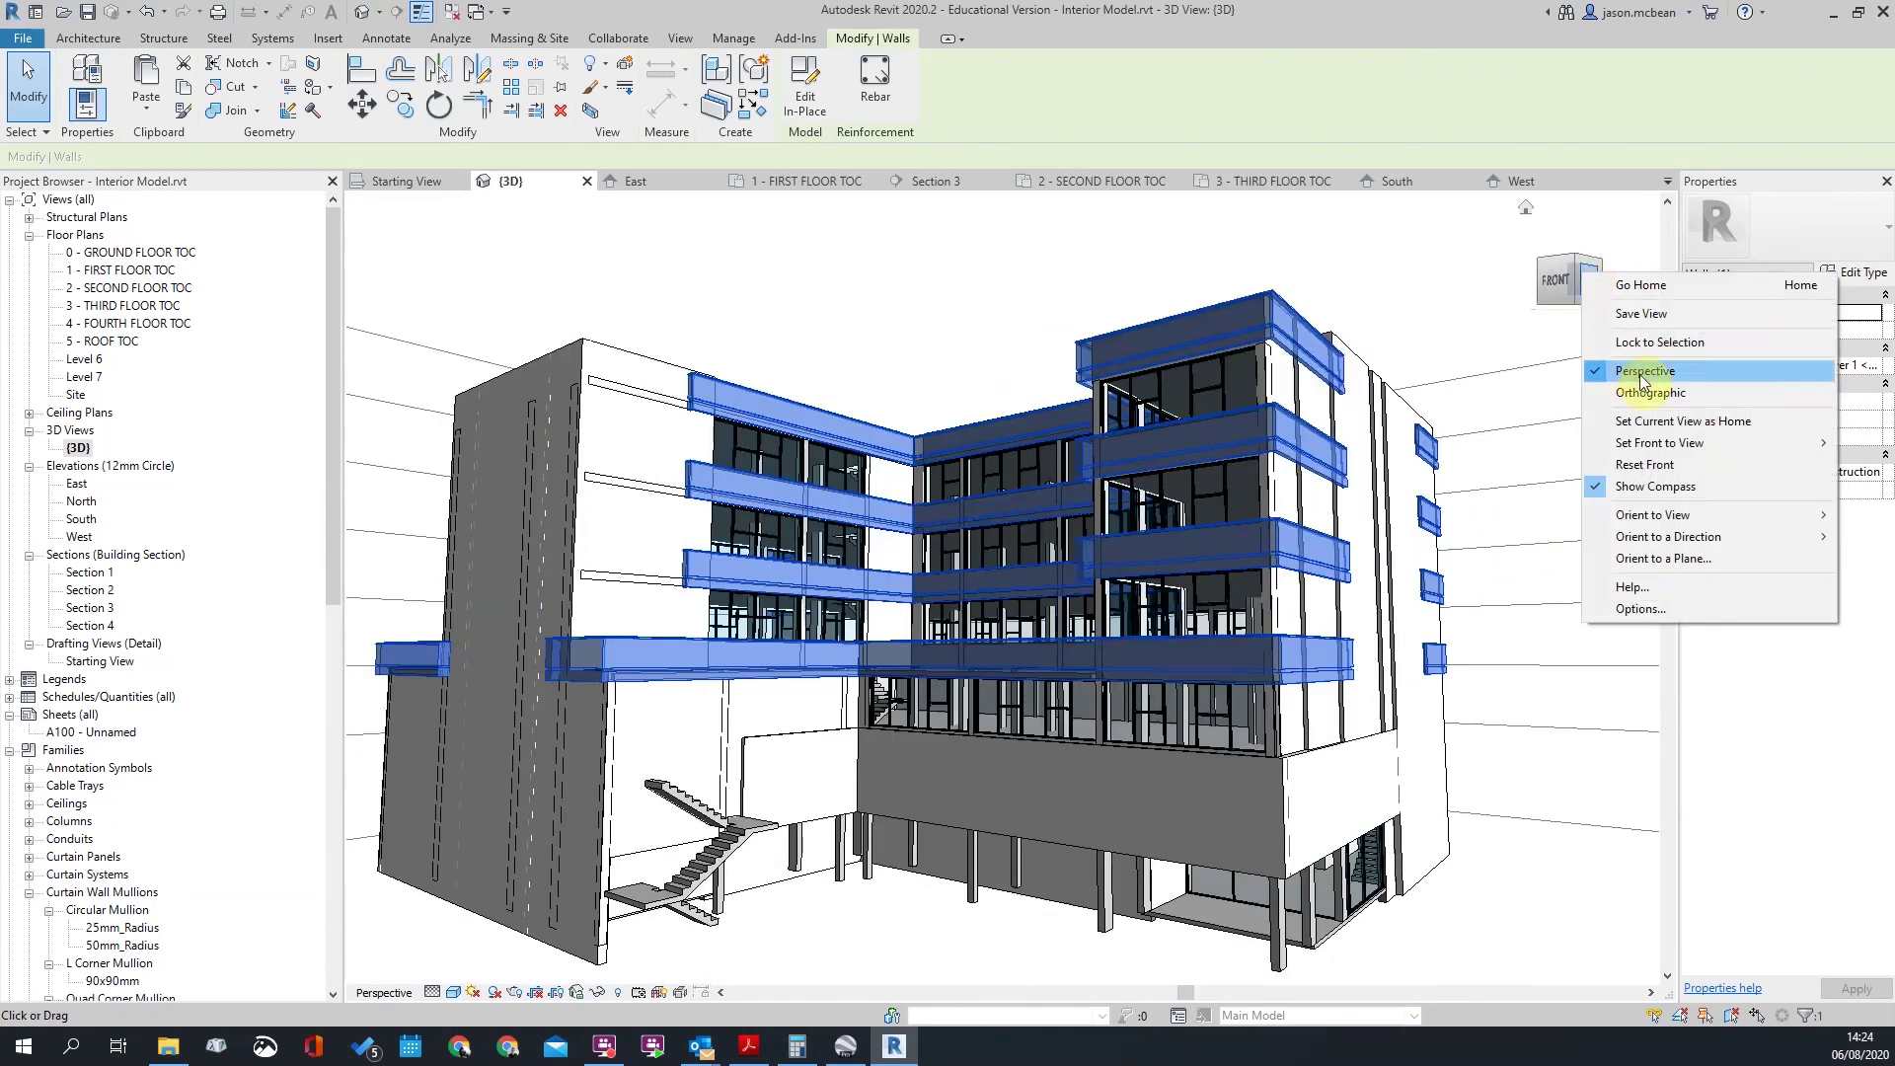
pyautogui.click(1643, 392)
pyautogui.keyDown('shift'); pyautogui.moveTo(1234, 641); pyautogui.dragTo(1094, 707, button='middle'); pyautogui.keyUp('shift')
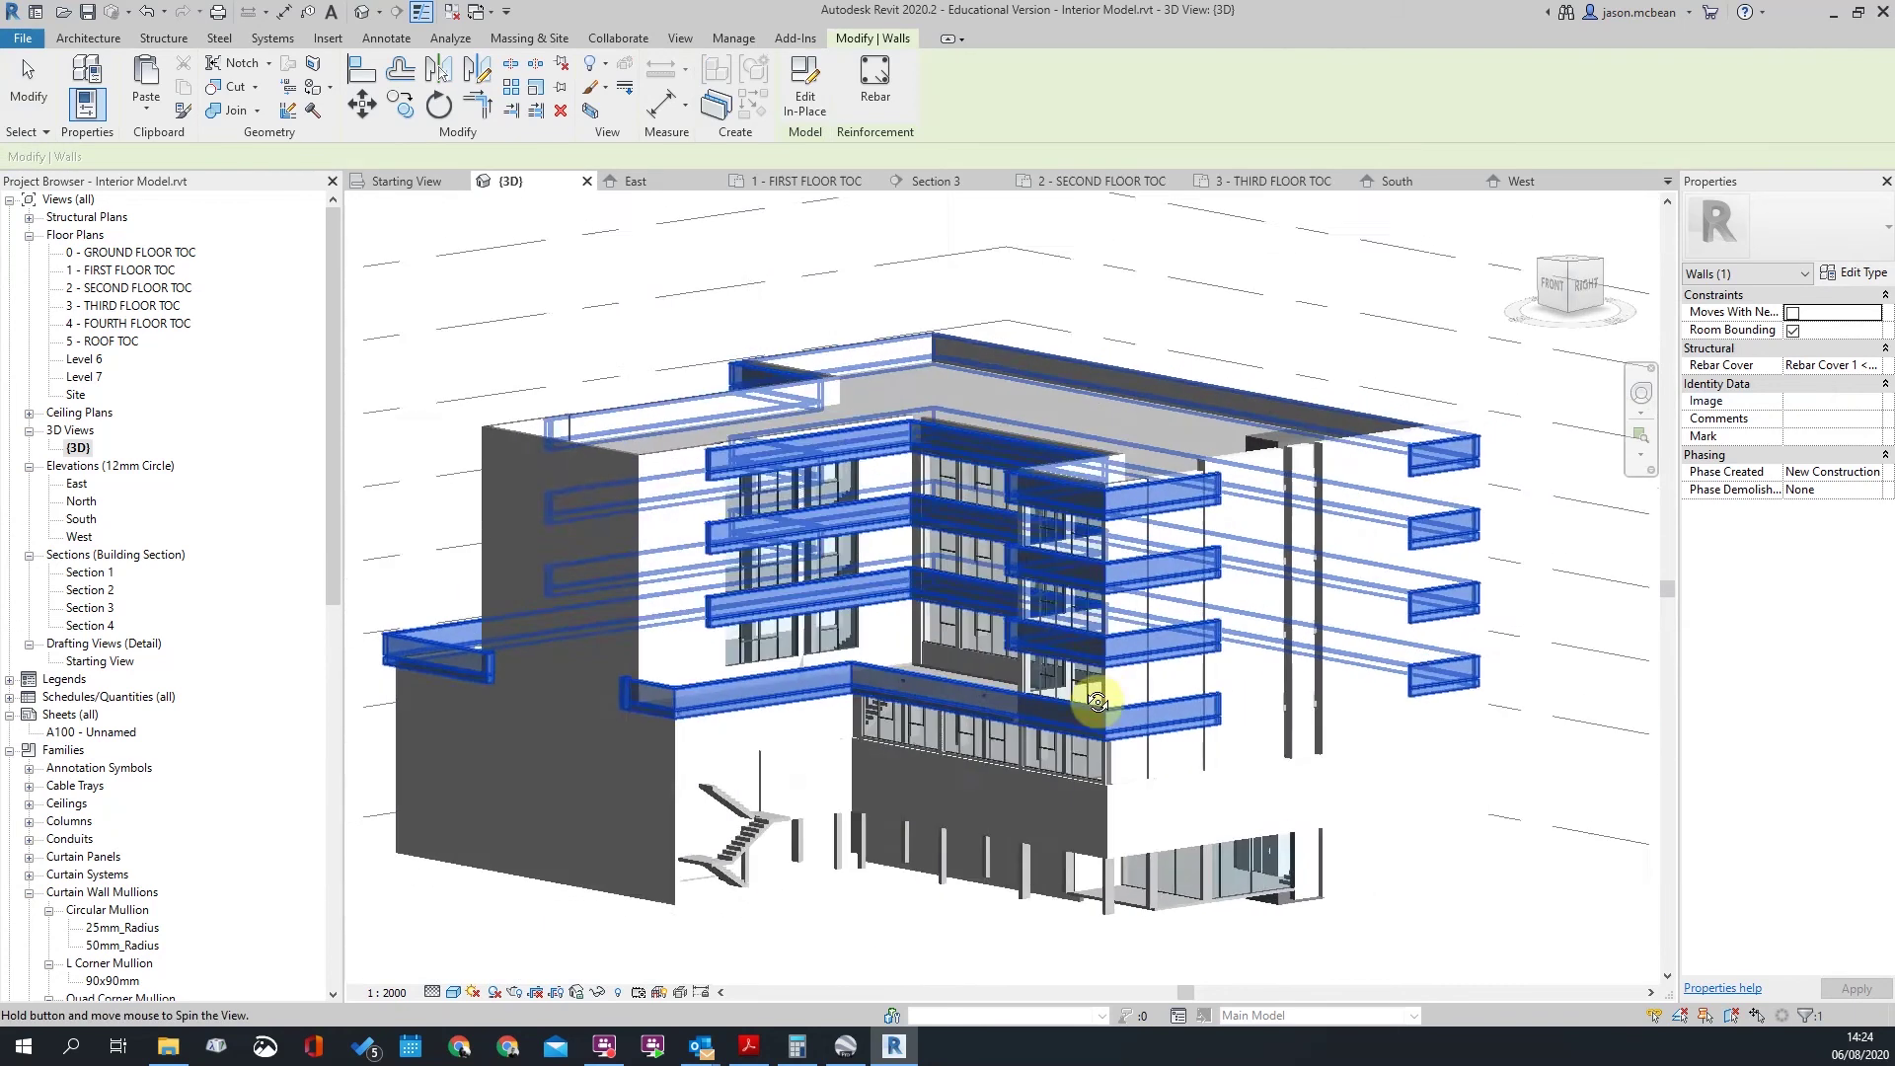
pyautogui.click(389, 993)
pyautogui.click(419, 860)
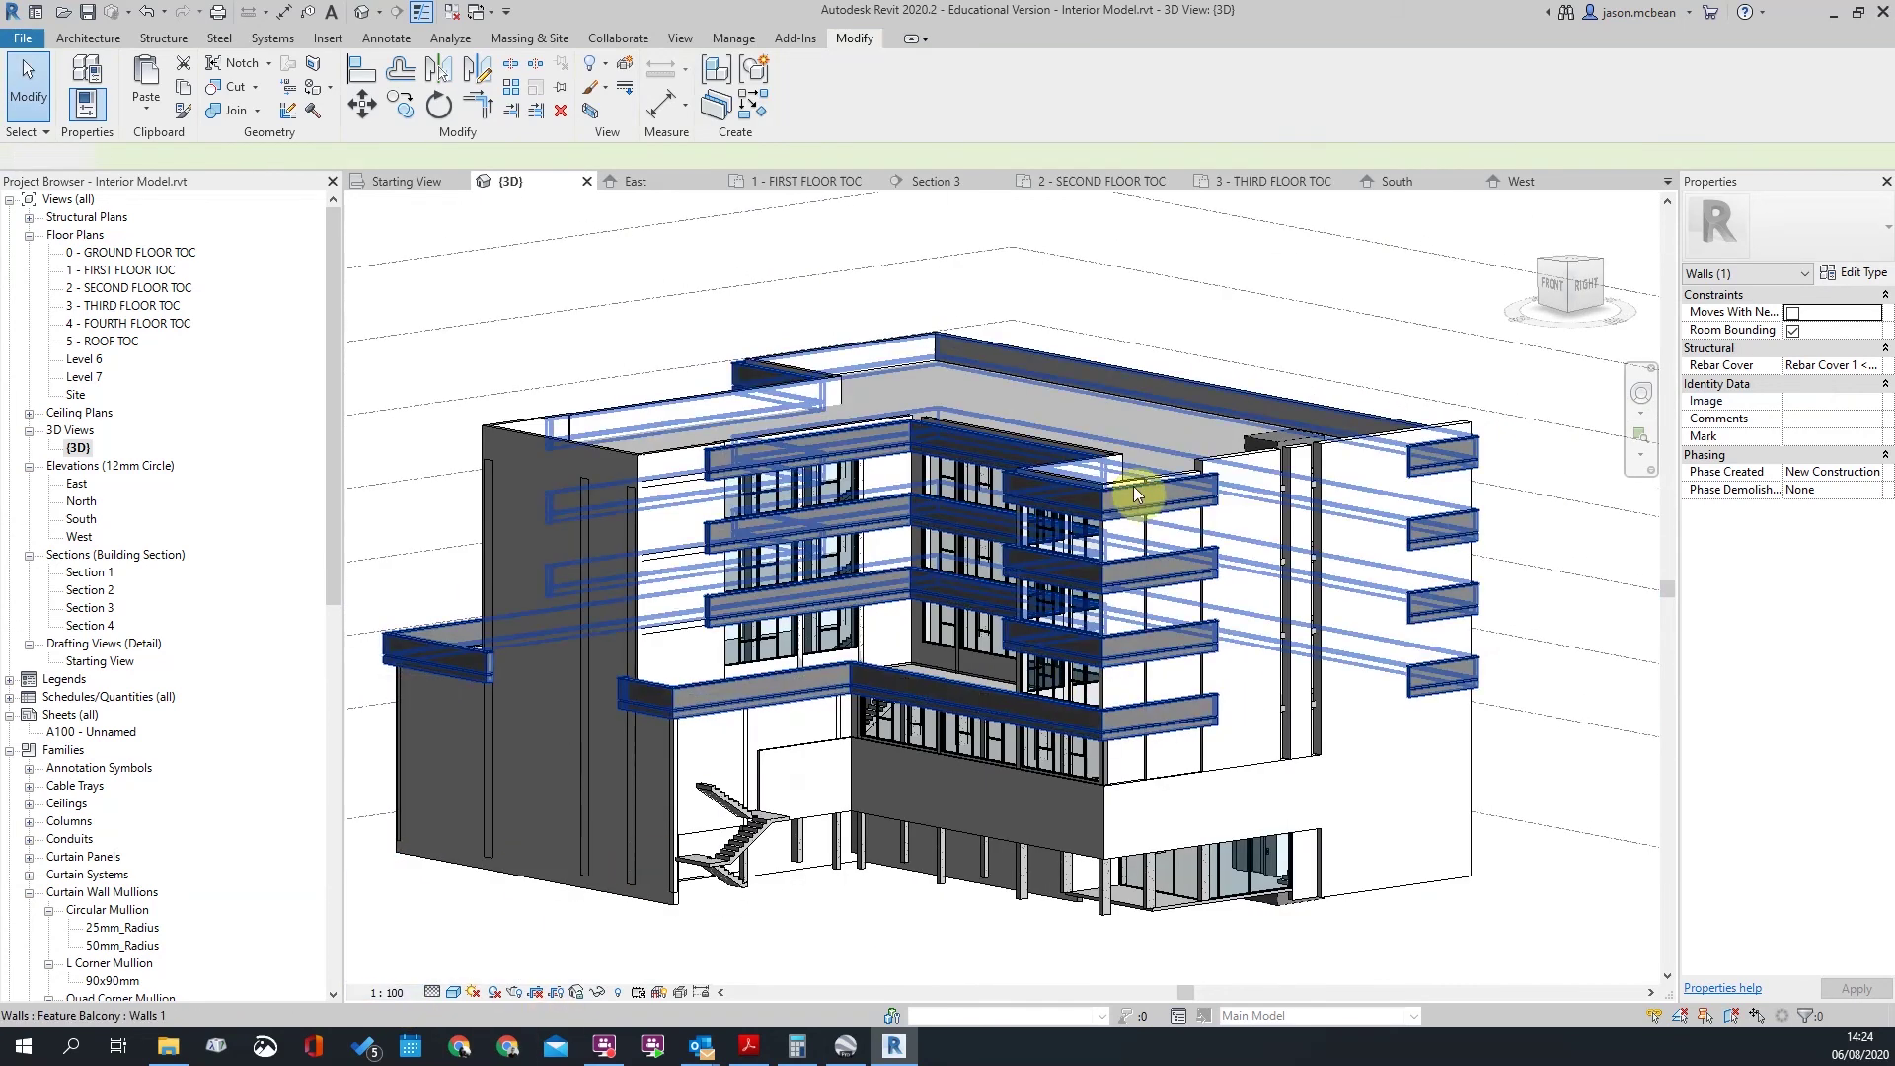
pyautogui.press('Escape')
# Step: Examine the balconies, windows, external stair and walls from all sides of the orthographic 3D model
pyautogui.scroll(-2, 990, 658)
pyautogui.keyDown('shift'); pyautogui.moveTo(1232, 647); pyautogui.dragTo(1045, 711, button='middle'); pyautogui.keyUp('shift')
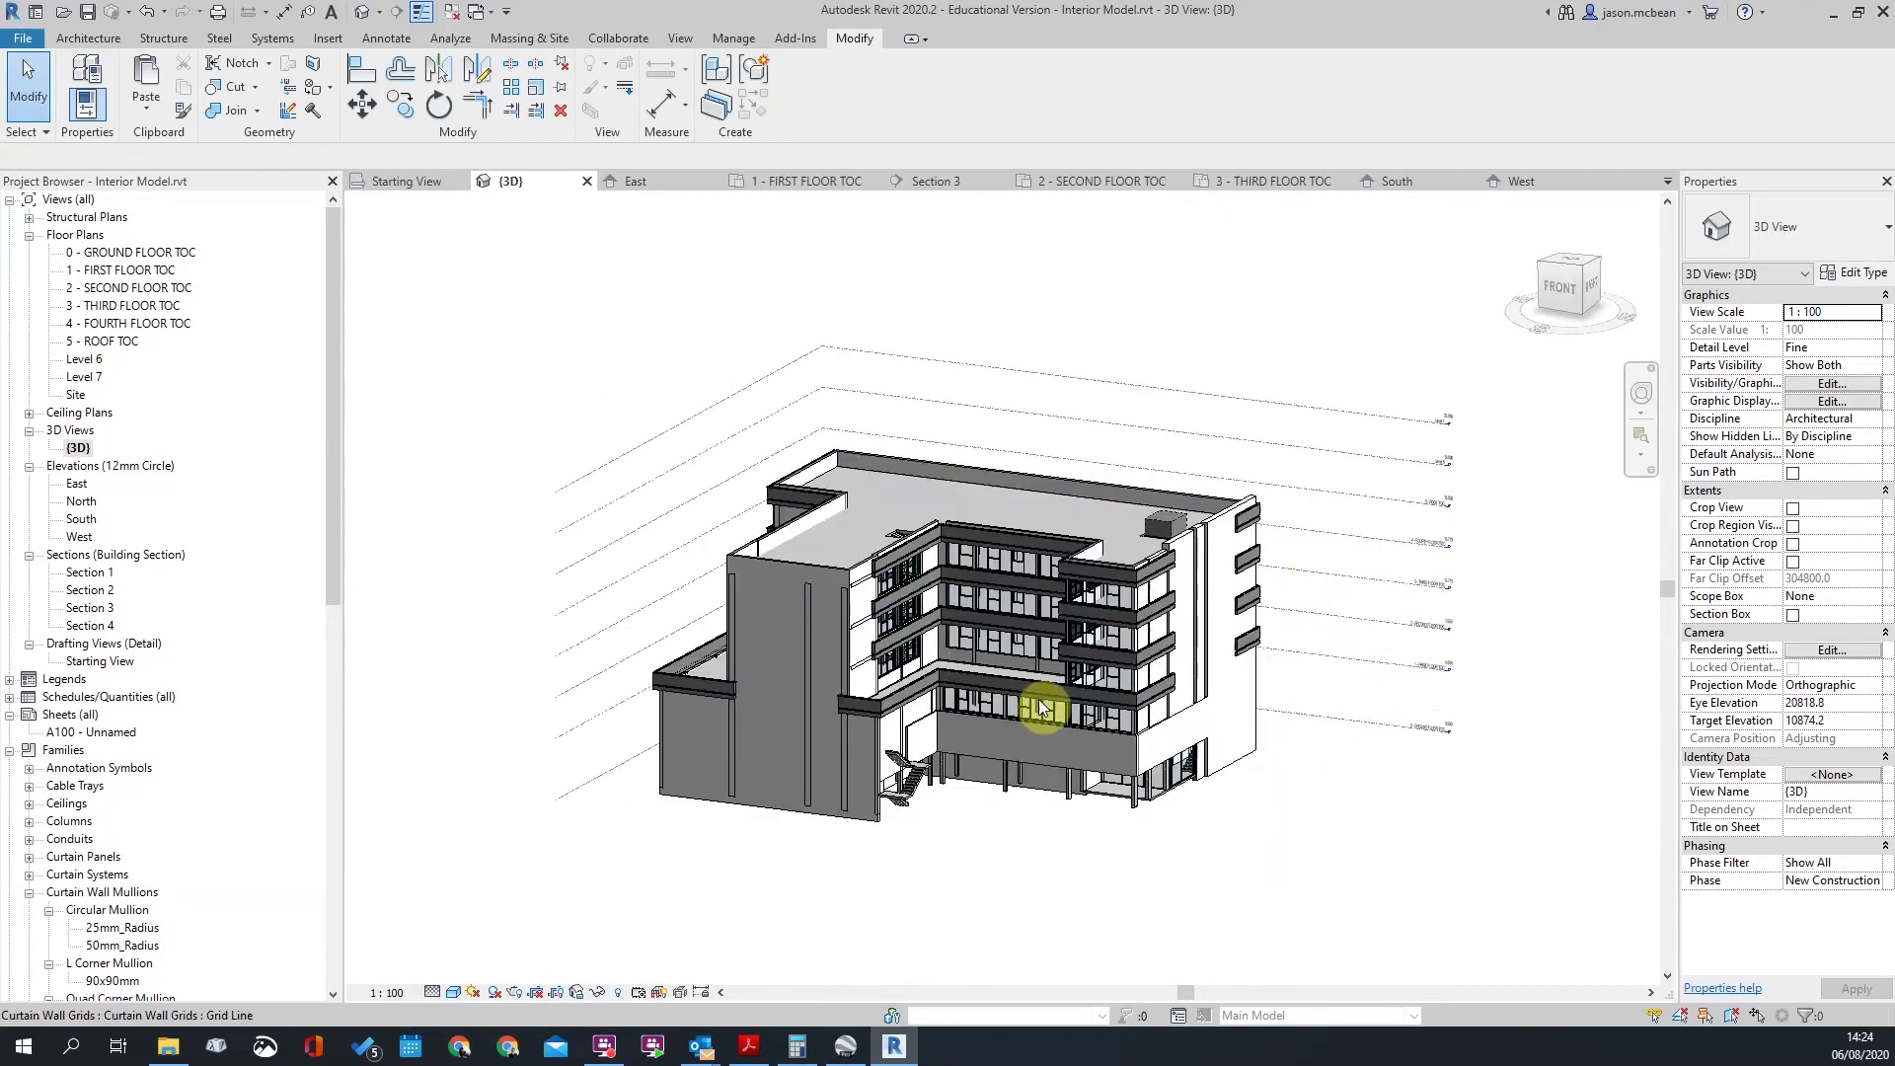
pyautogui.scroll(2, 1031, 708)
pyautogui.keyDown('shift'); pyautogui.moveTo(1147, 607); pyautogui.dragTo(893, 728, button='middle'); pyautogui.keyUp('shift')
pyautogui.scroll(-4, 846, 664)
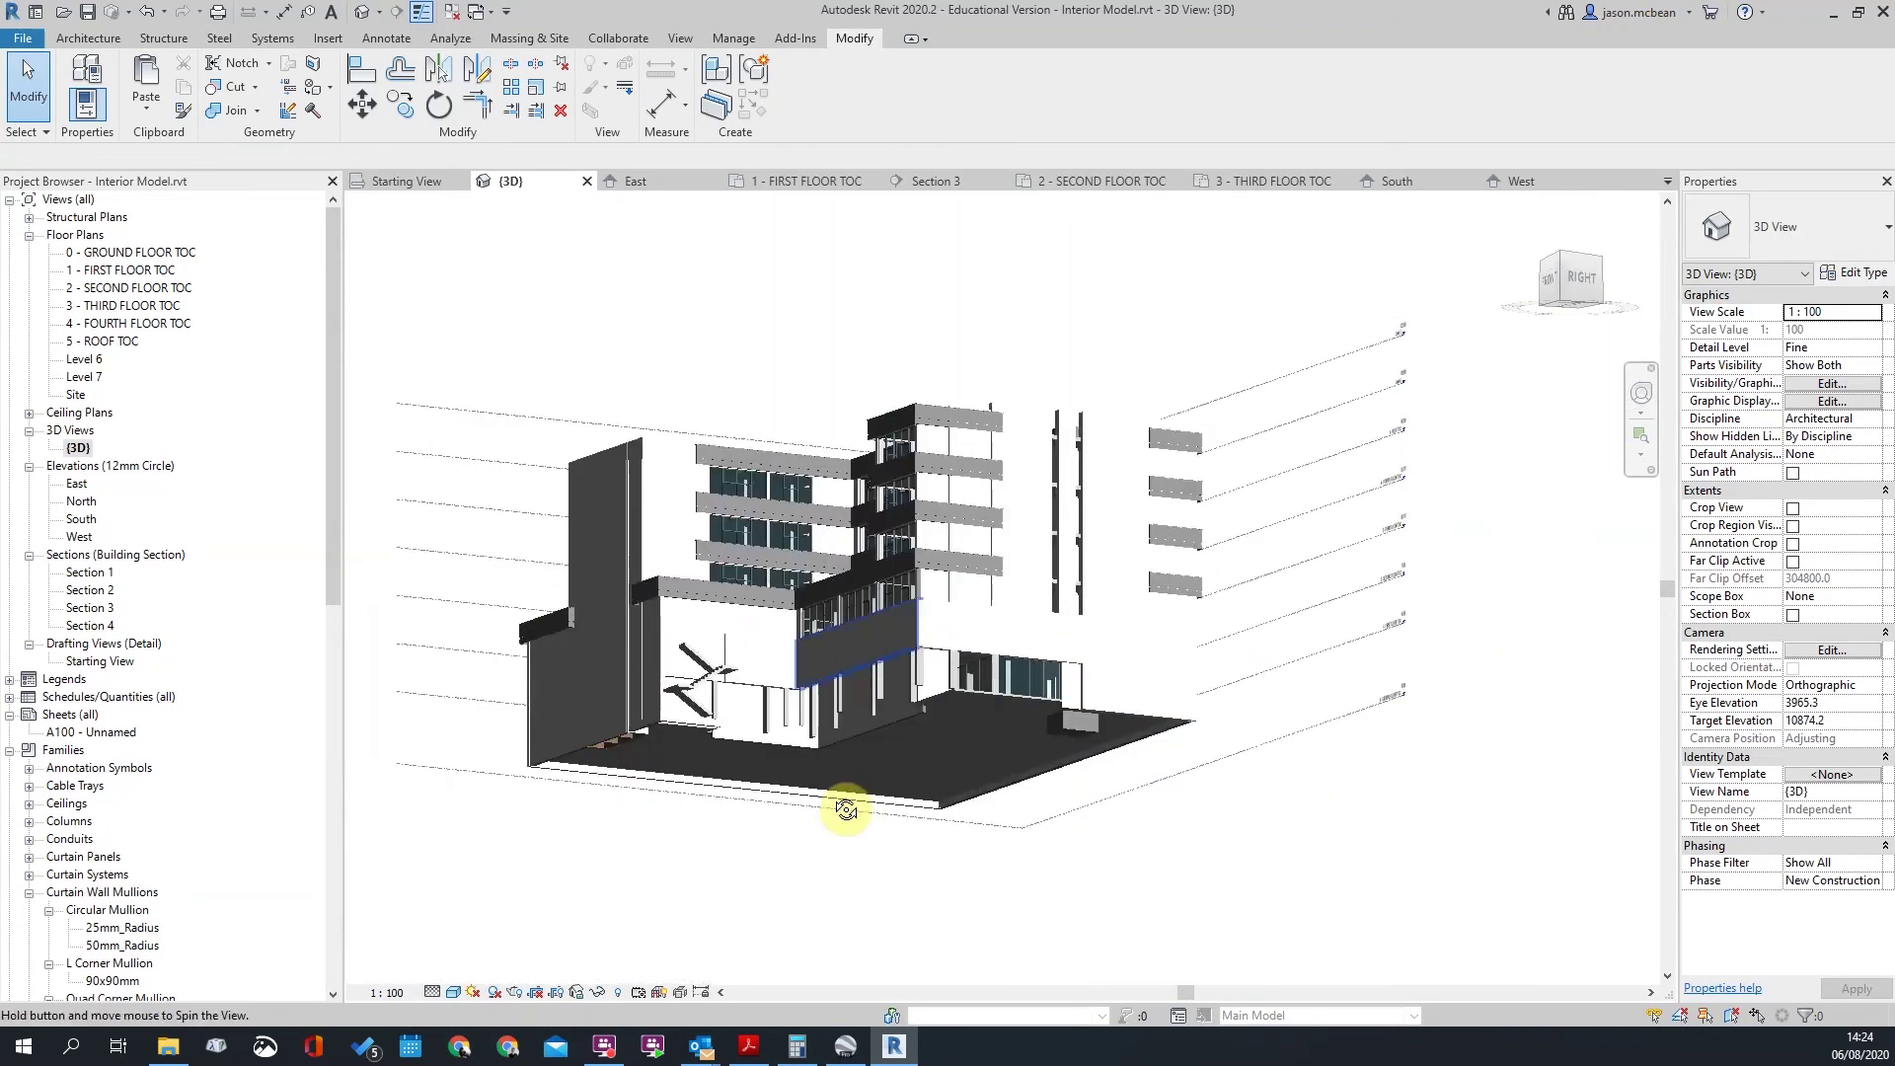
pyautogui.scroll(5, 744, 677)
pyautogui.keyDown('shift'); pyautogui.moveTo(743, 677); pyautogui.dragTo(842, 689, button='middle'); pyautogui.keyUp('shift')
pyautogui.scroll(5, 1028, 673)
pyautogui.scroll(-3, 1028, 673)
pyautogui.keyDown('shift'); pyautogui.moveTo(997, 529); pyautogui.dragTo(1034, 484, button='middle'); pyautogui.keyUp('shift')
pyautogui.scroll(5, 1034, 483)
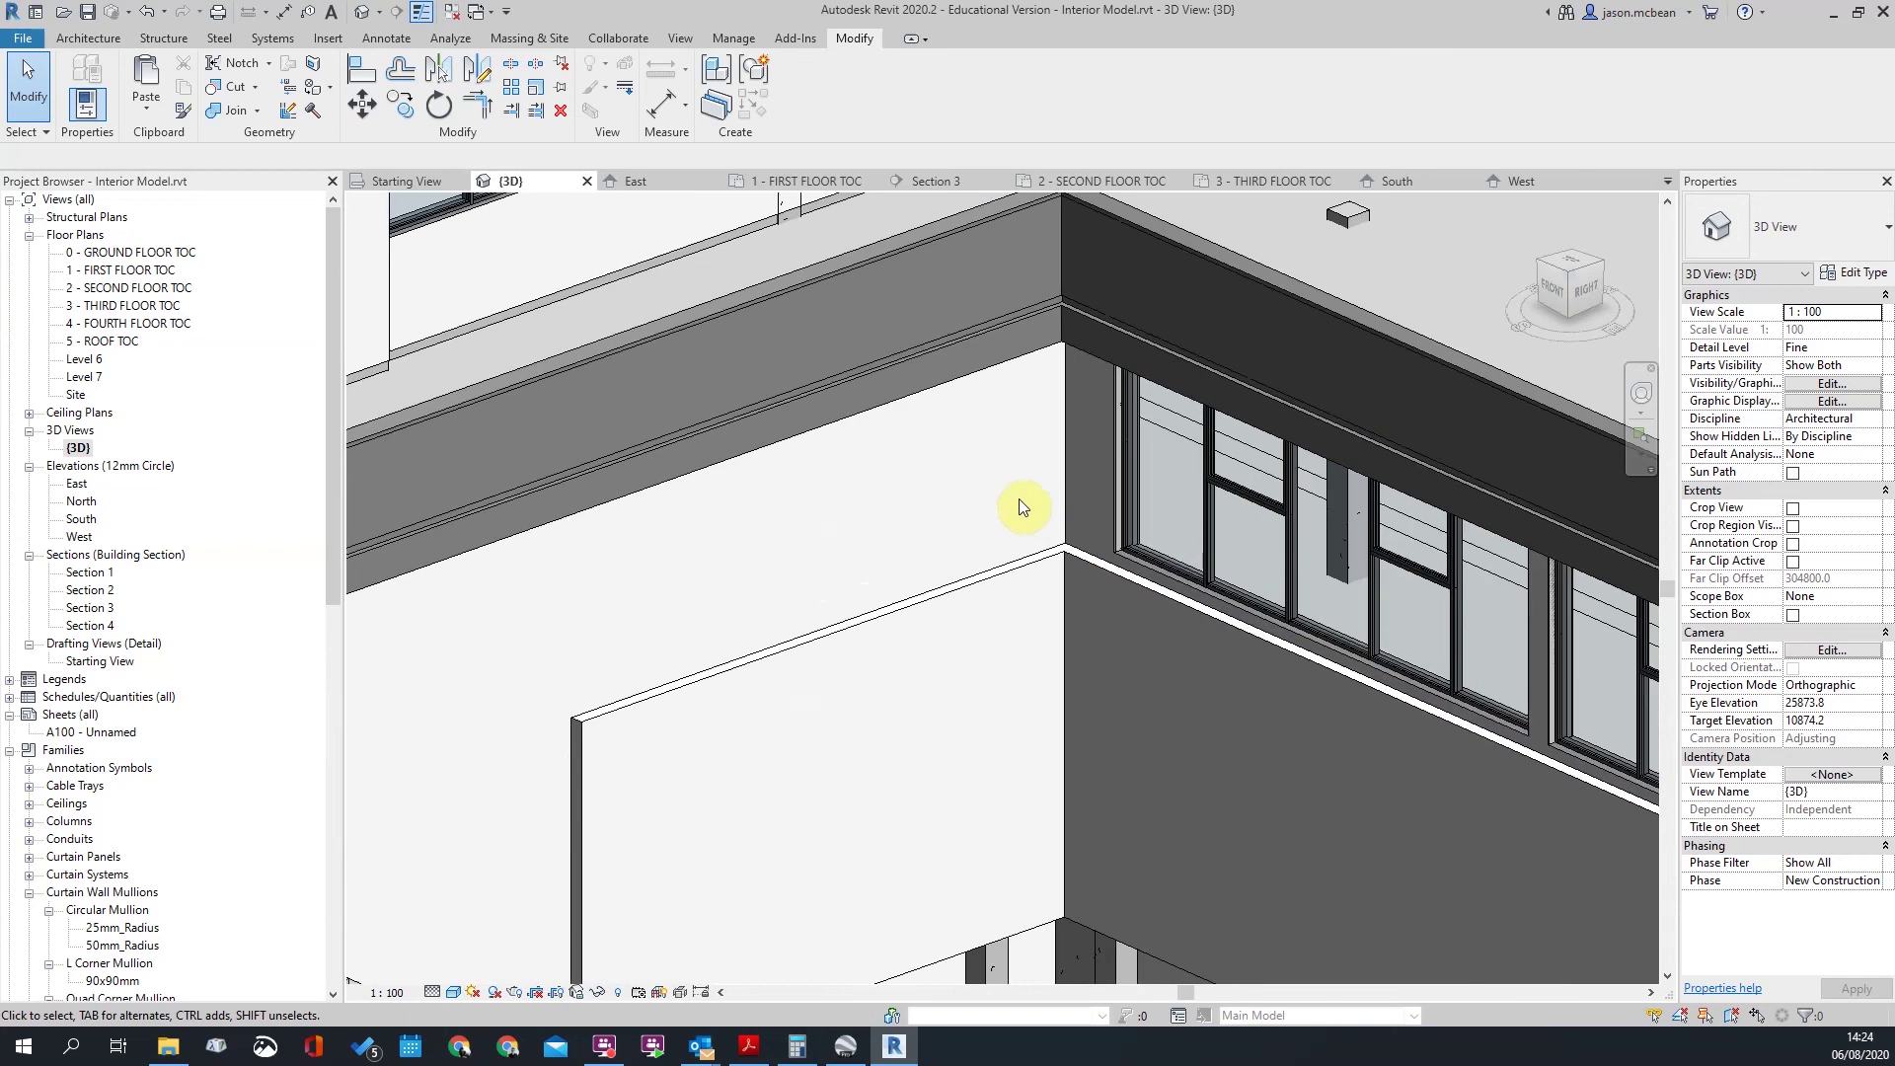
pyautogui.scroll(-5, 1137, 440)
pyautogui.scroll(2, 1197, 265)
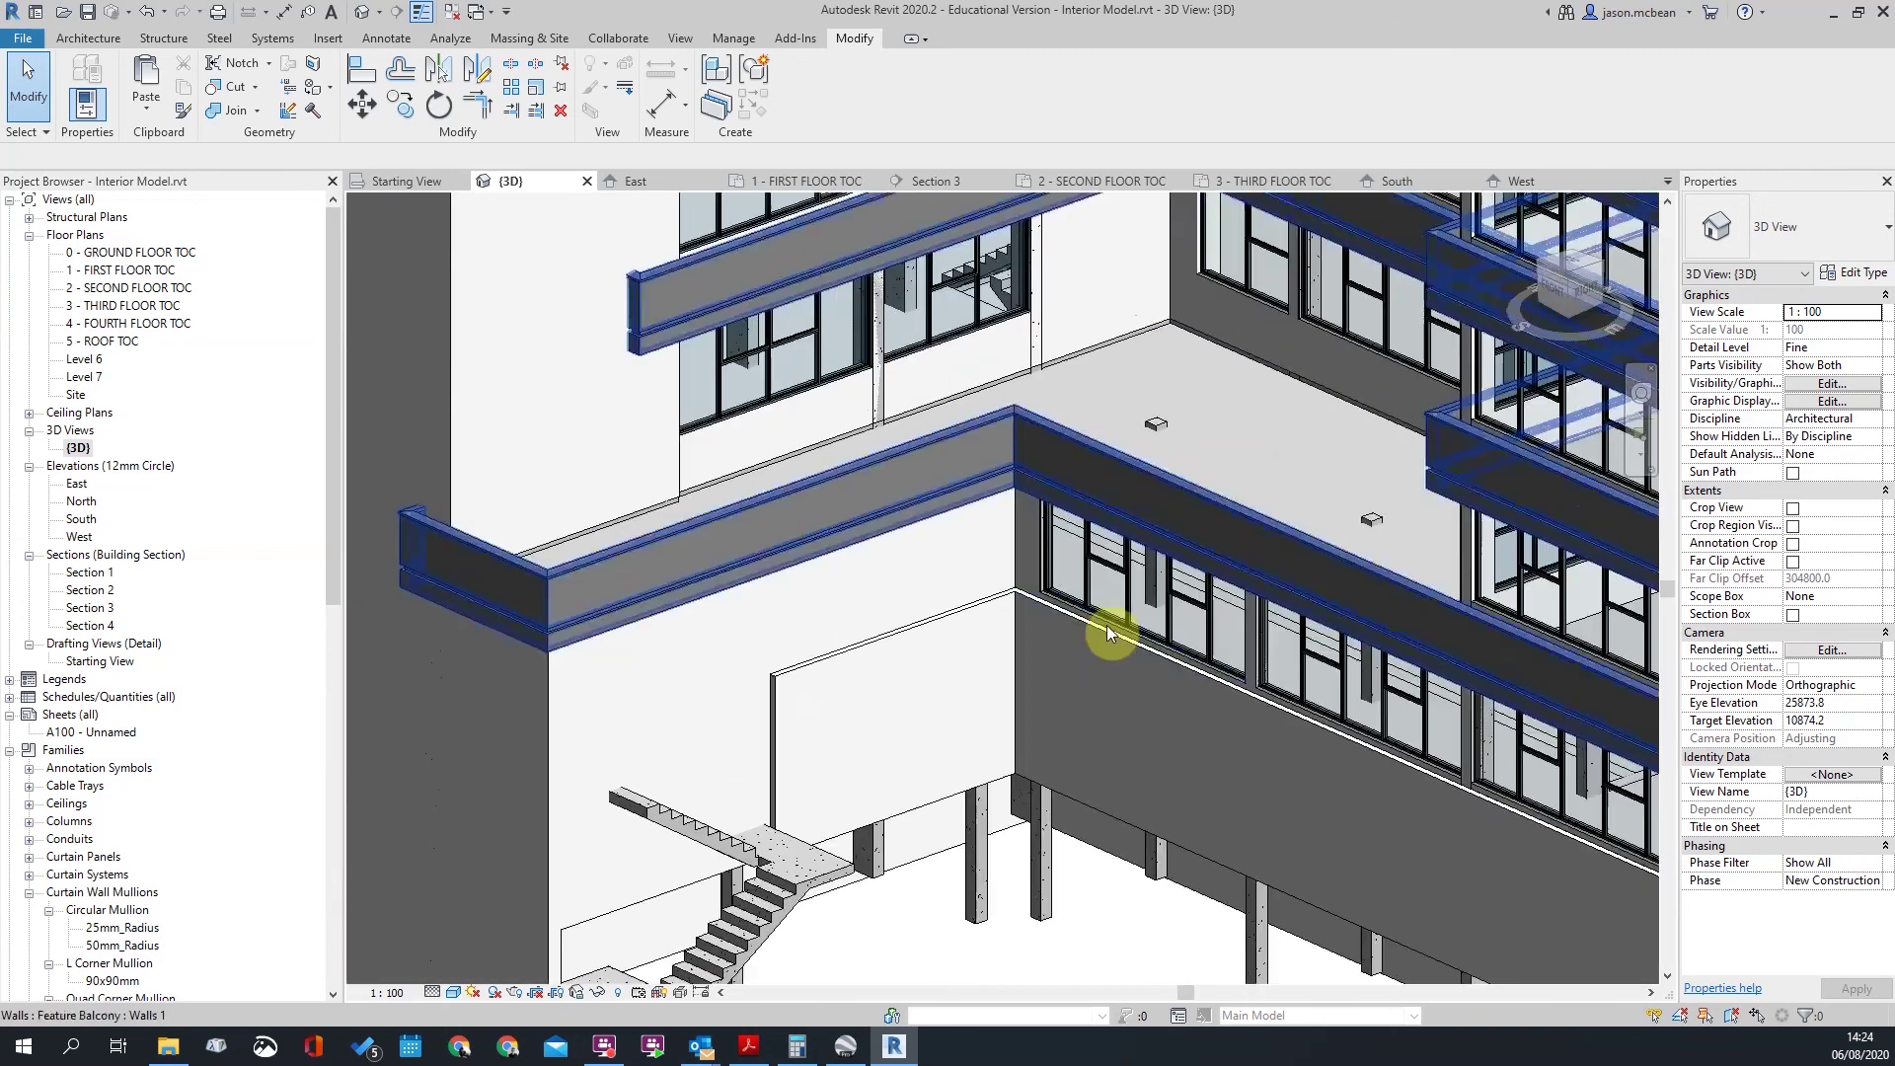
pyautogui.scroll(-4, 1175, 531)
pyautogui.keyDown('shift'); pyautogui.moveTo(1175, 533); pyautogui.dragTo(828, 769, button='middle'); pyautogui.keyUp('shift')
pyautogui.keyDown('shift'); pyautogui.moveTo(752, 608); pyautogui.dragTo(177, 388, button='middle'); pyautogui.keyUp('shift')
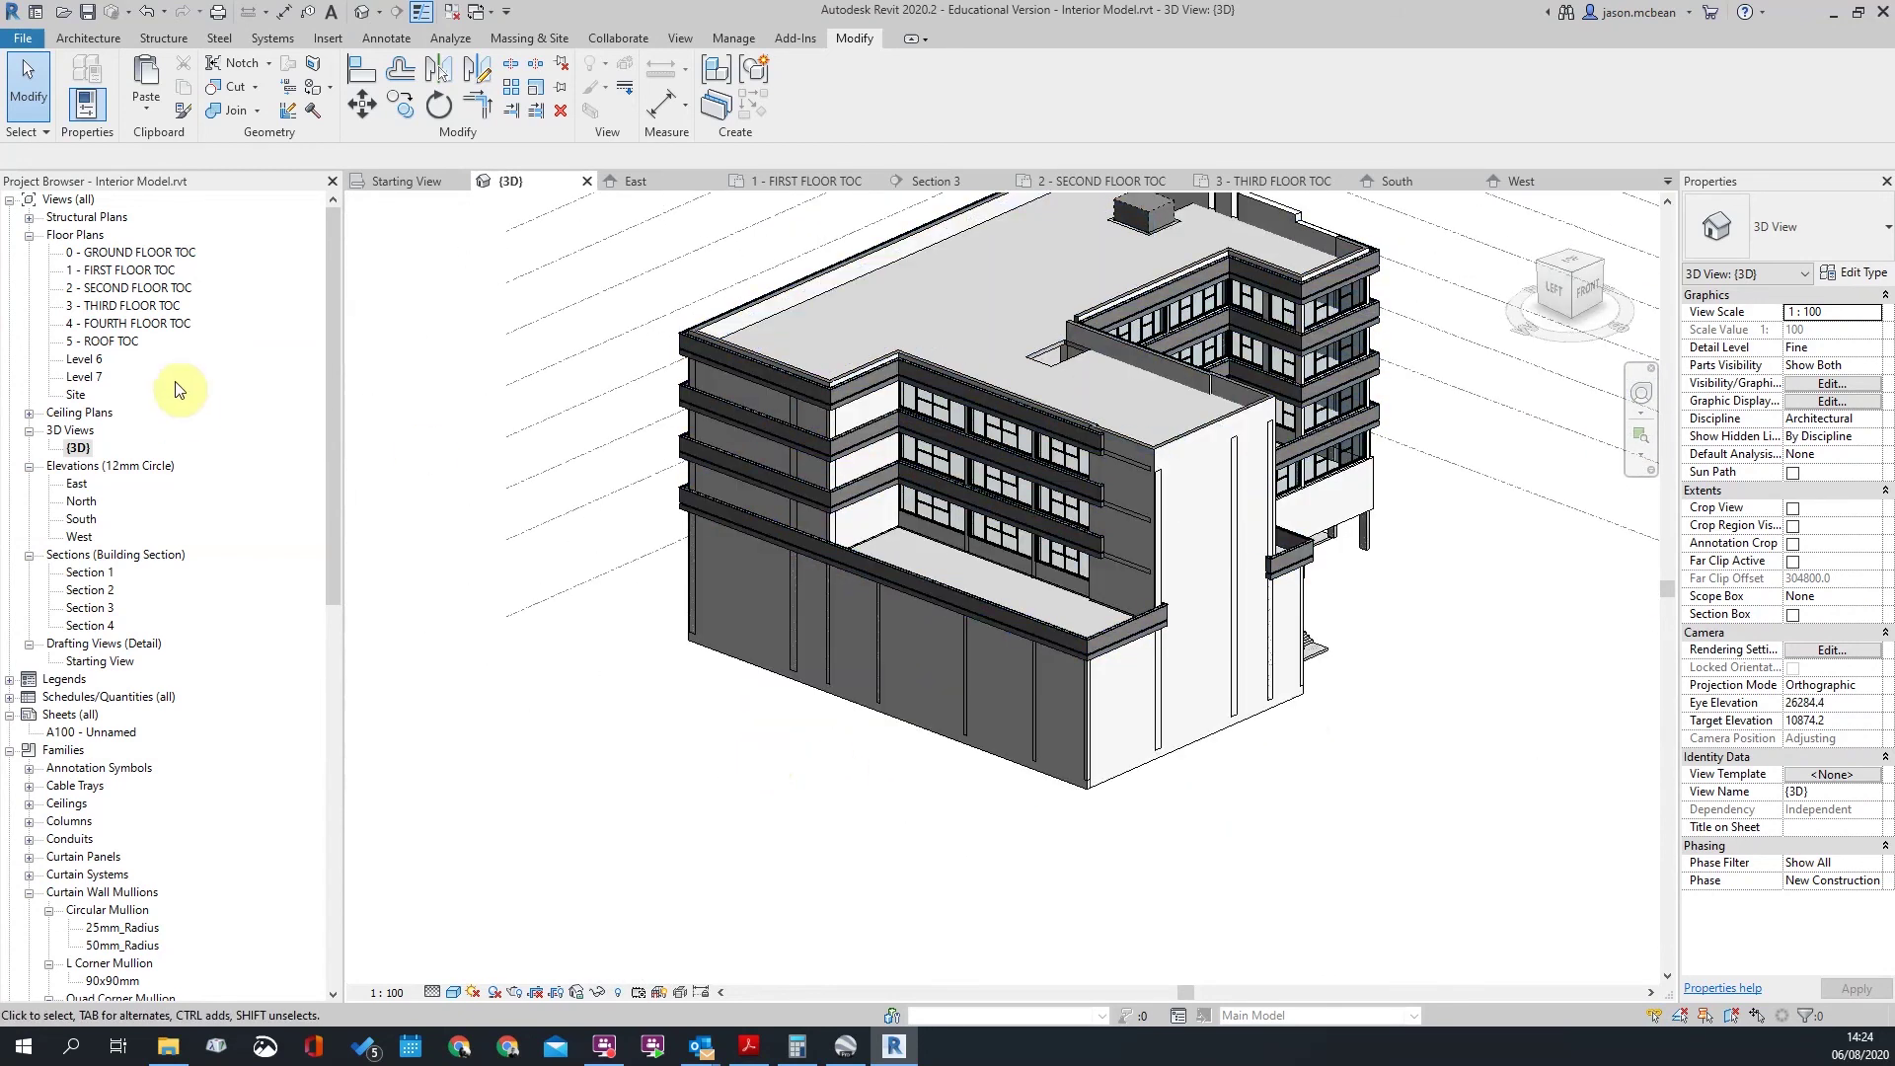
# Step: Open the 2 - SECOND FLOOR TOC plan and inspect the walls and columns around grid lines A and B
pyautogui.doubleClick(131, 288)
pyautogui.scroll(5, 805, 471)
pyautogui.moveTo(855, 332); pyautogui.dragTo(769, 600, button='middle')
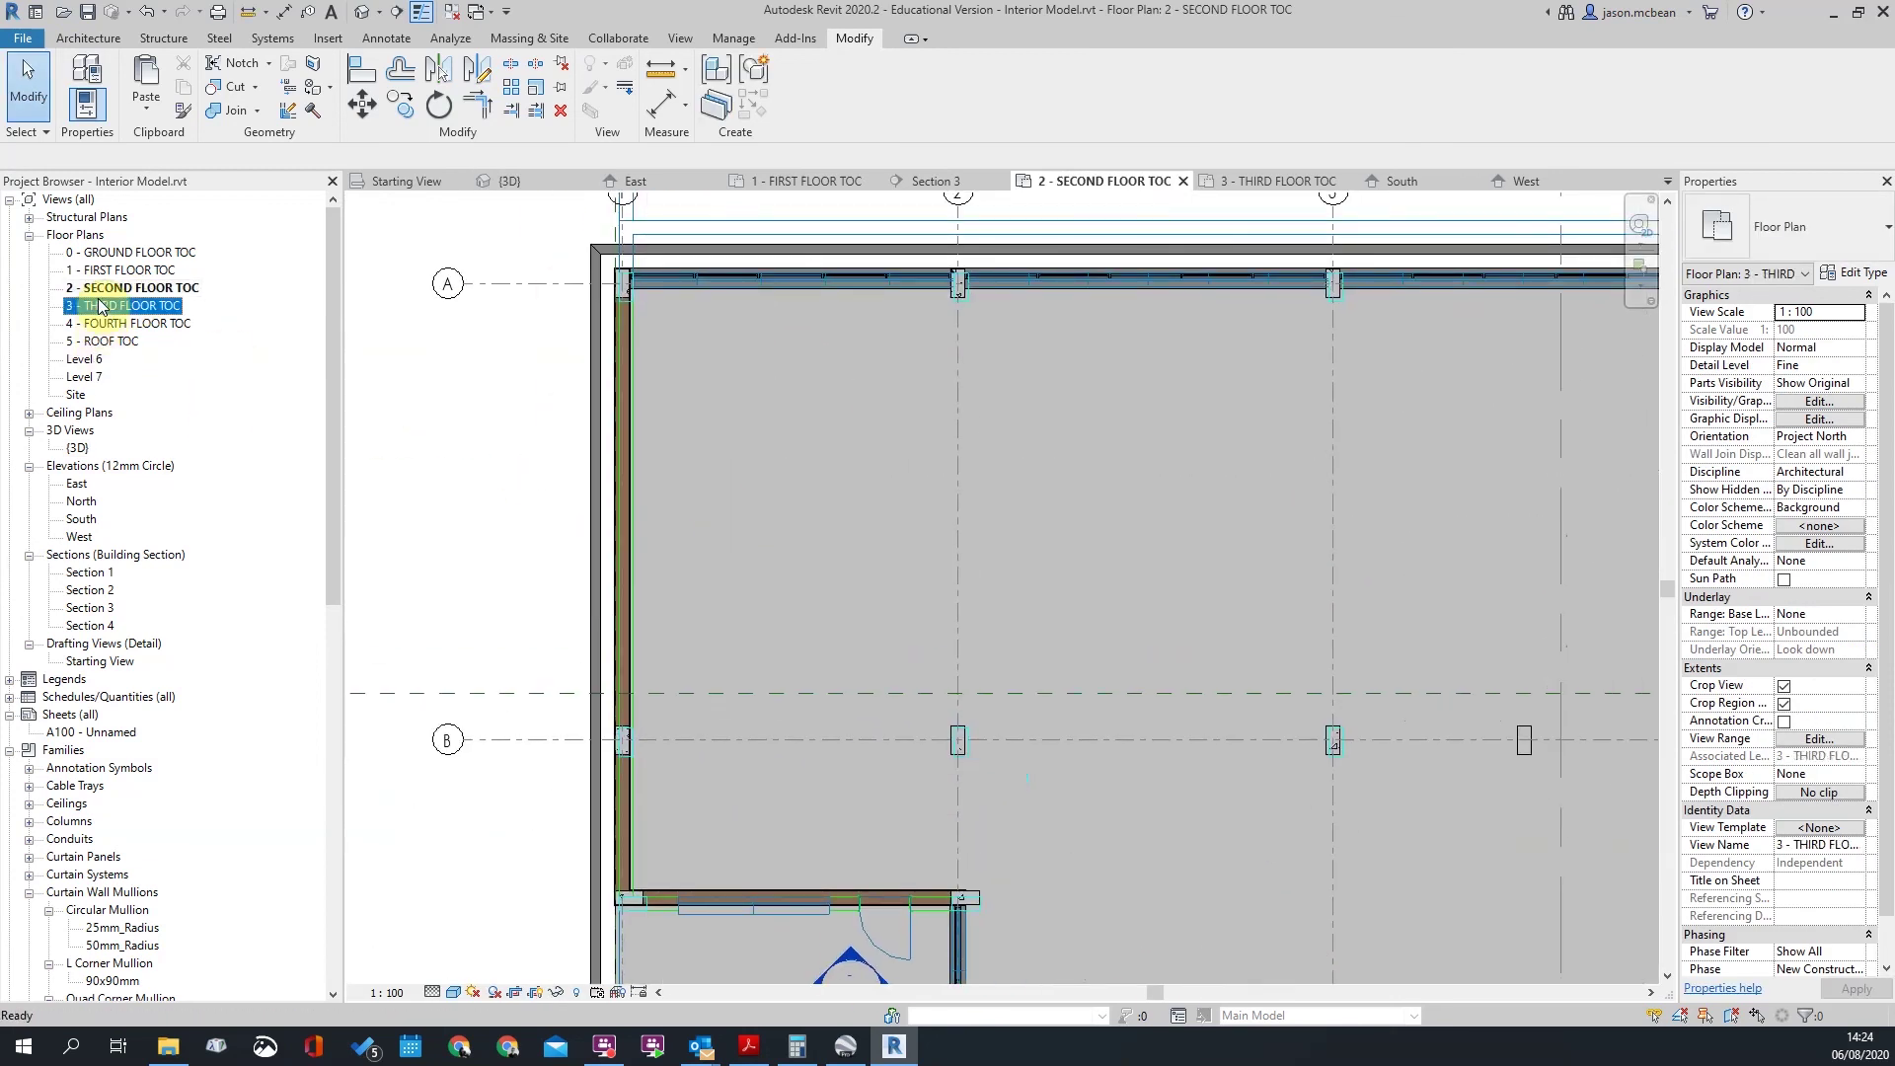
# Step: Open the 3 - THIRD FLOOR TOC plan and inspect its exterior walls, columns and surrounding balcony walls
pyautogui.doubleClick(99, 306)
pyautogui.scroll(5, 749, 478)
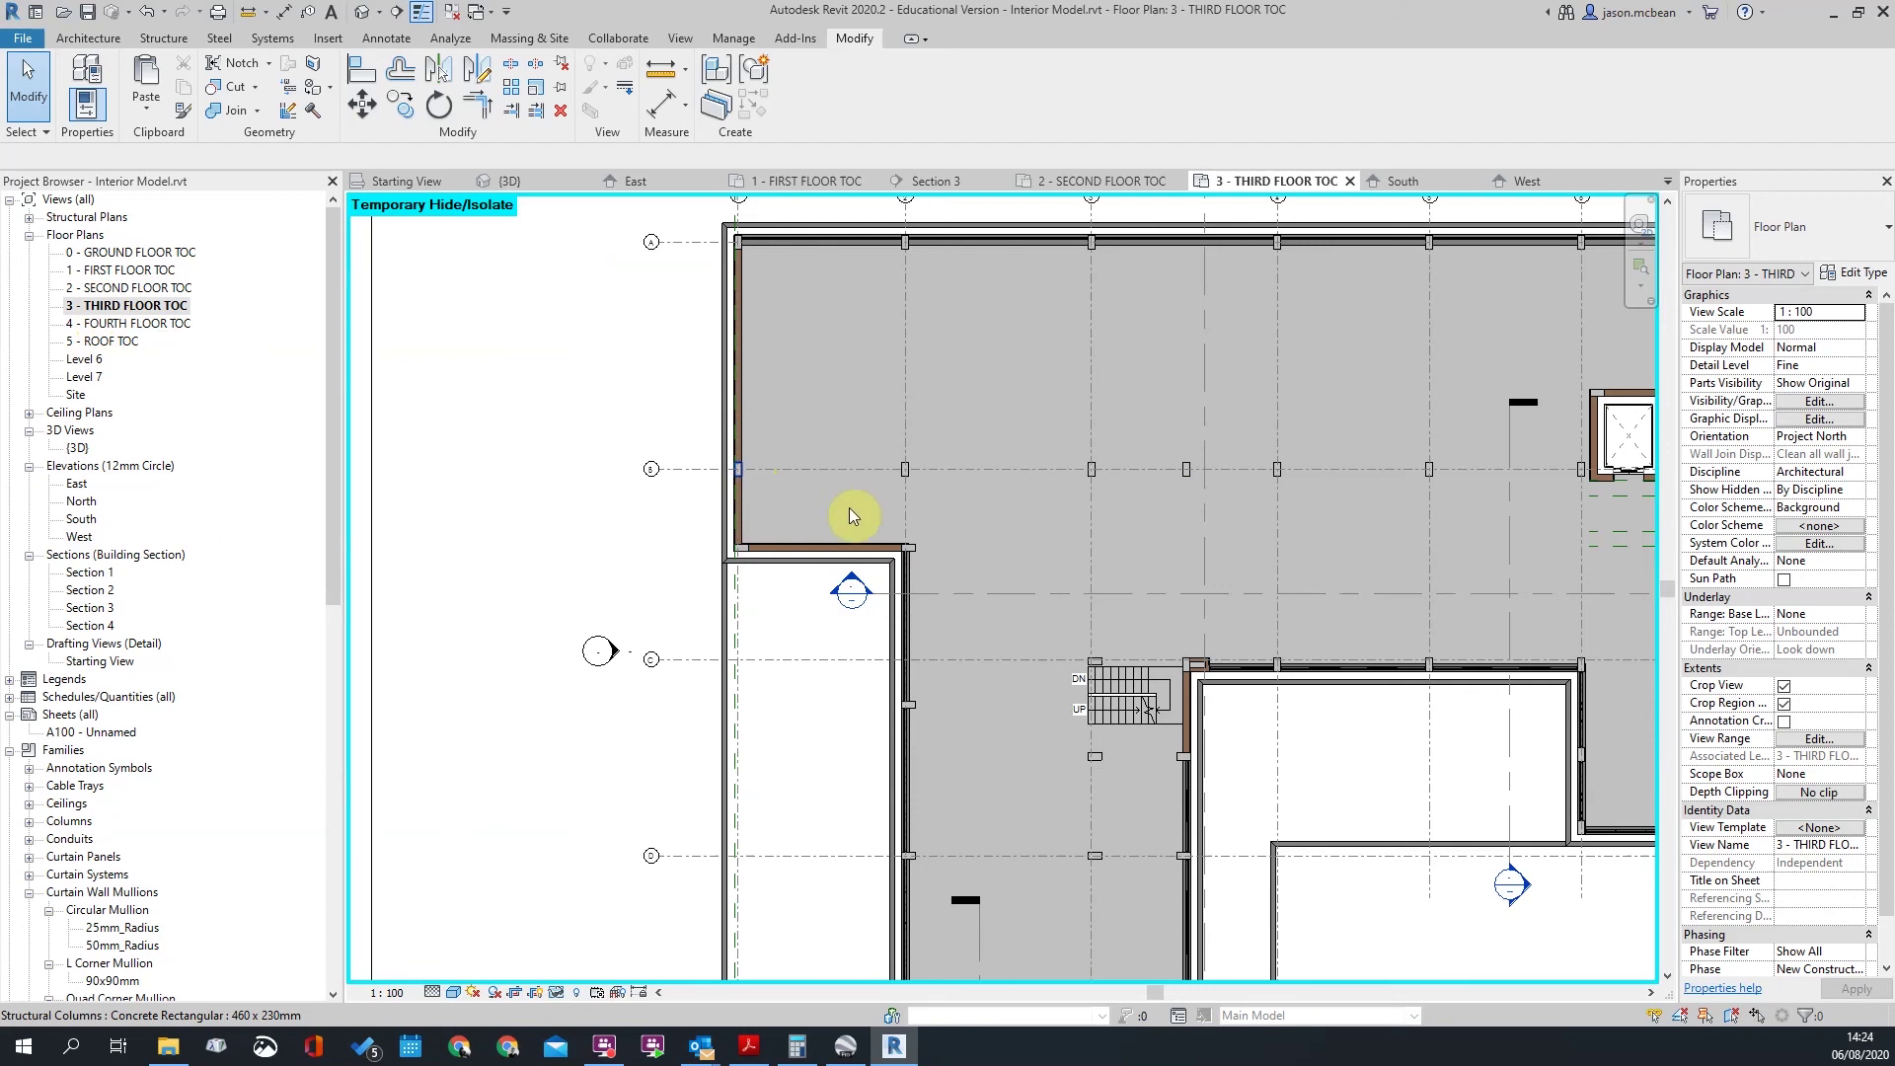
pyautogui.scroll(-4, 933, 691)
pyautogui.scroll(5, 1036, 617)
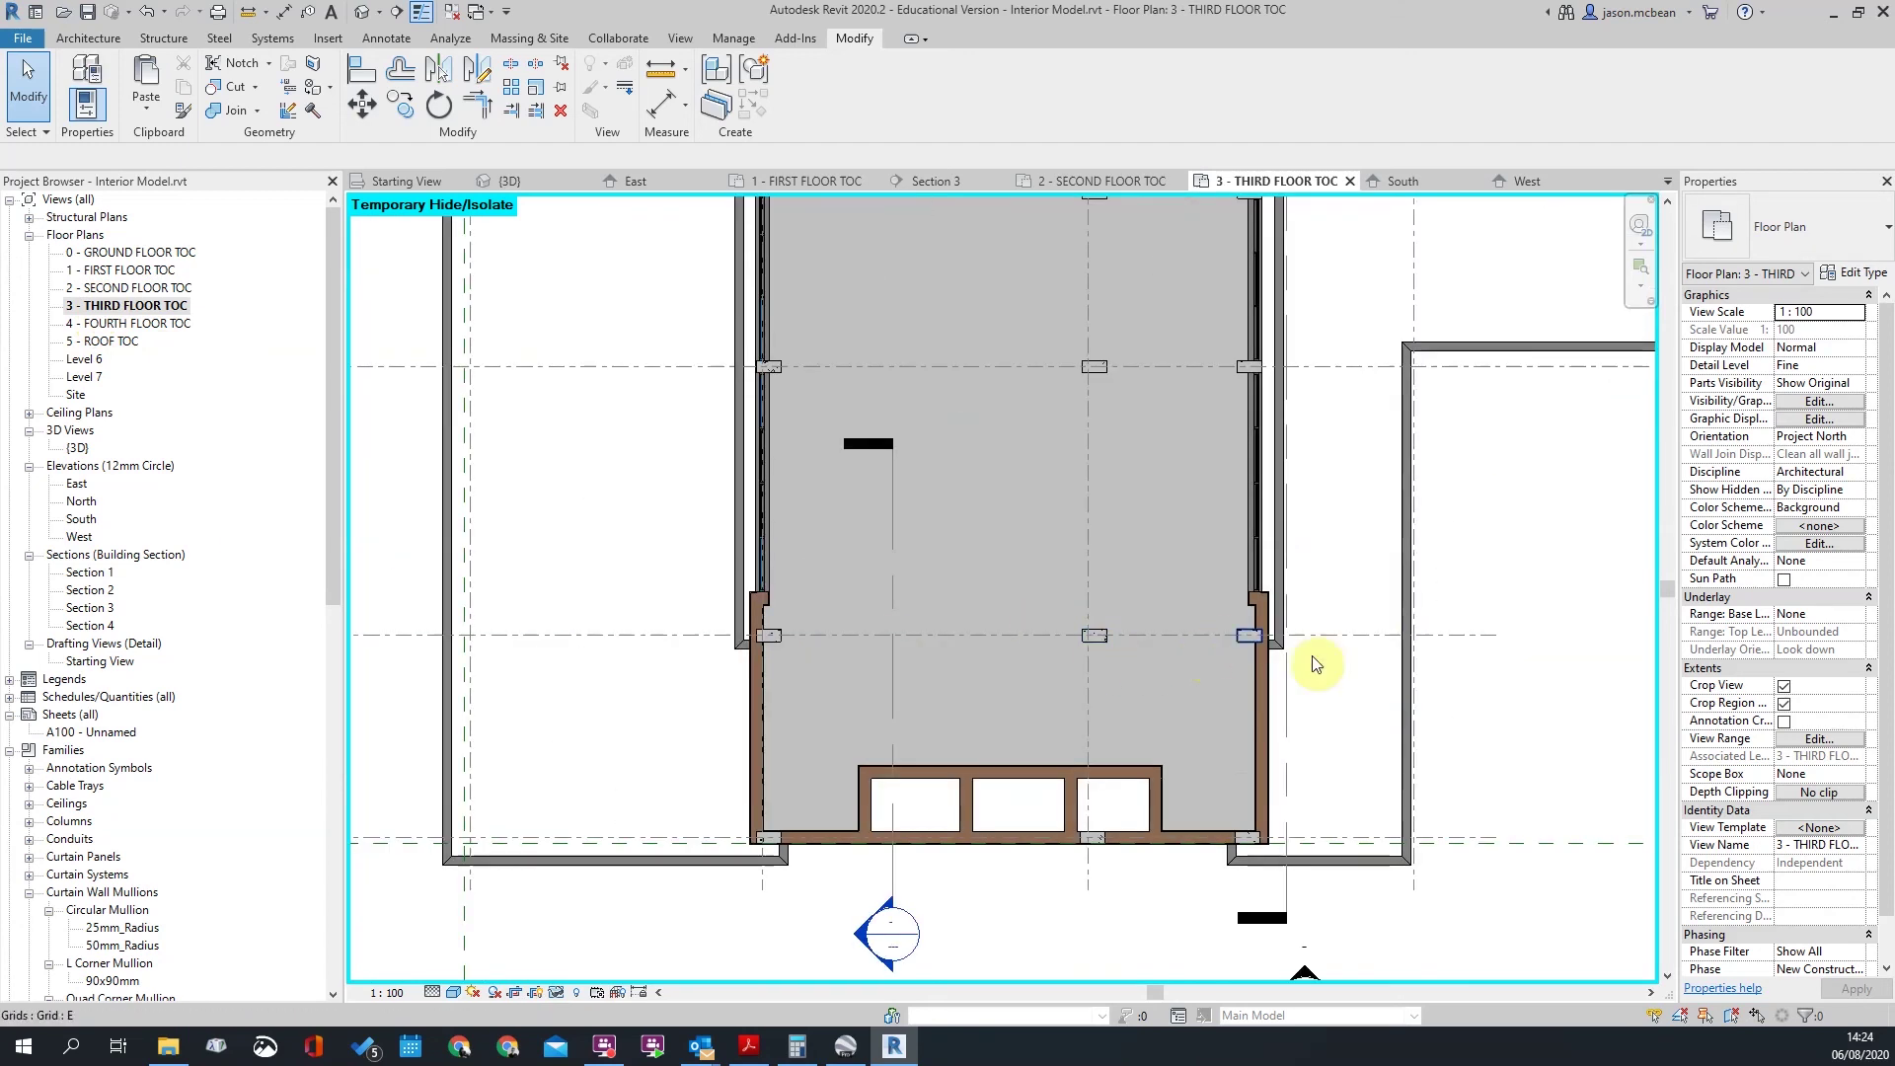
pyautogui.scroll(-2, 927, 573)
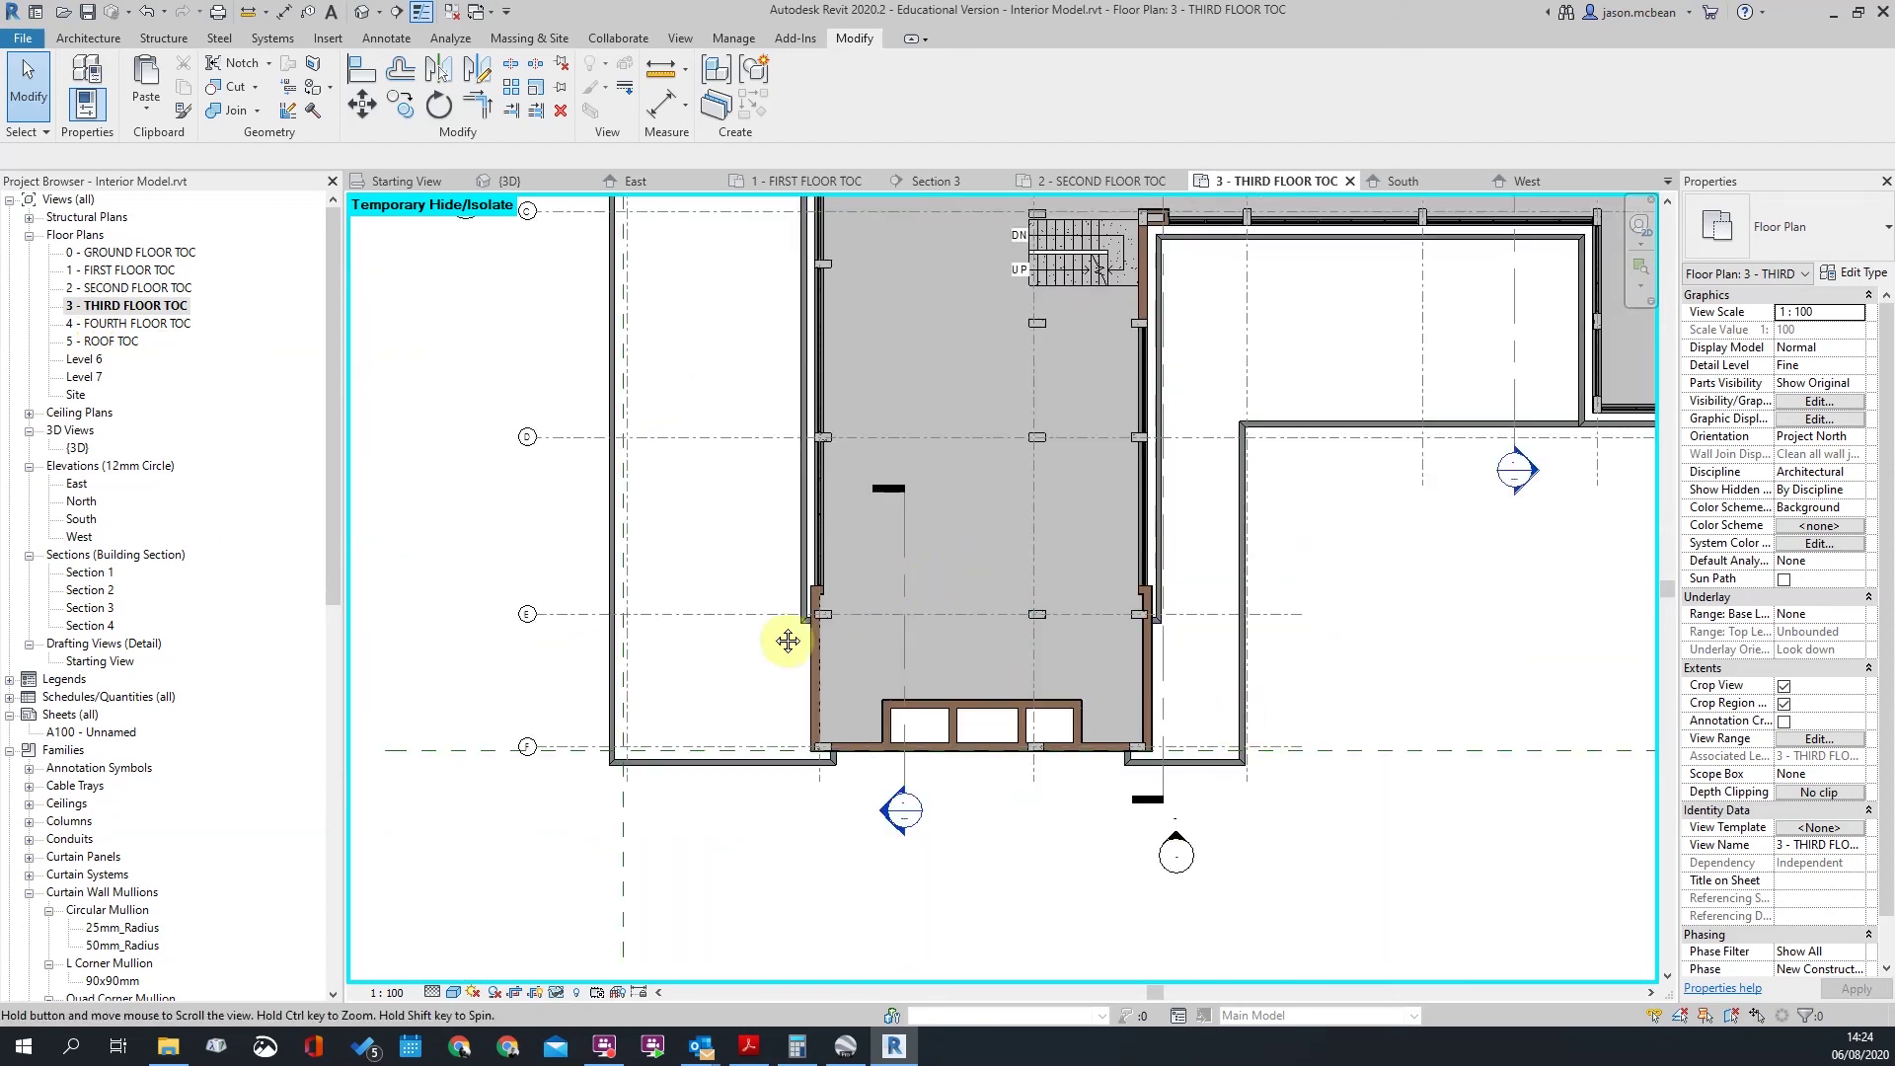
pyautogui.moveTo(991, 555); pyautogui.dragTo(651, 668, button='middle')
pyautogui.scroll(5, 1352, 540)
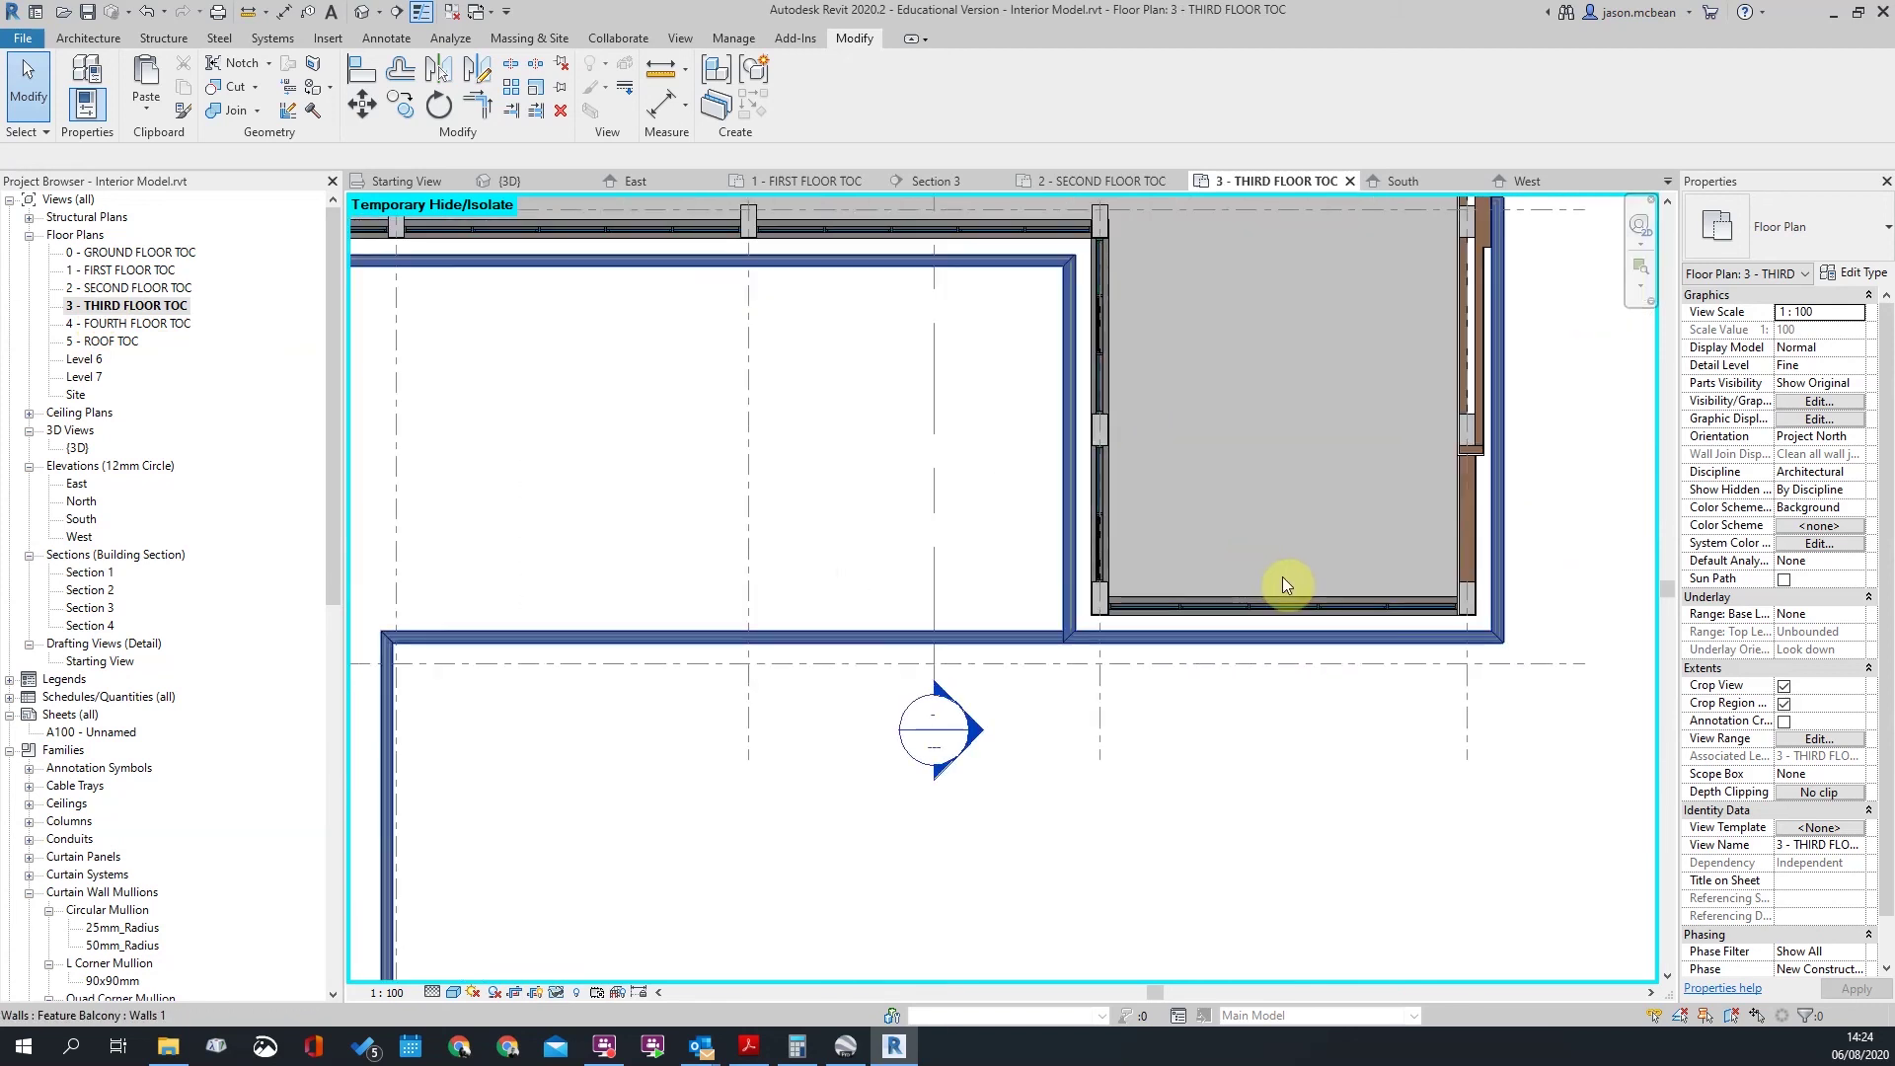
# Step: Look over the 4 - FOURTH FLOOR TOC plan, followed by the 1 - FIRST FLOOR TOC plan
pyautogui.doubleClick(129, 323)
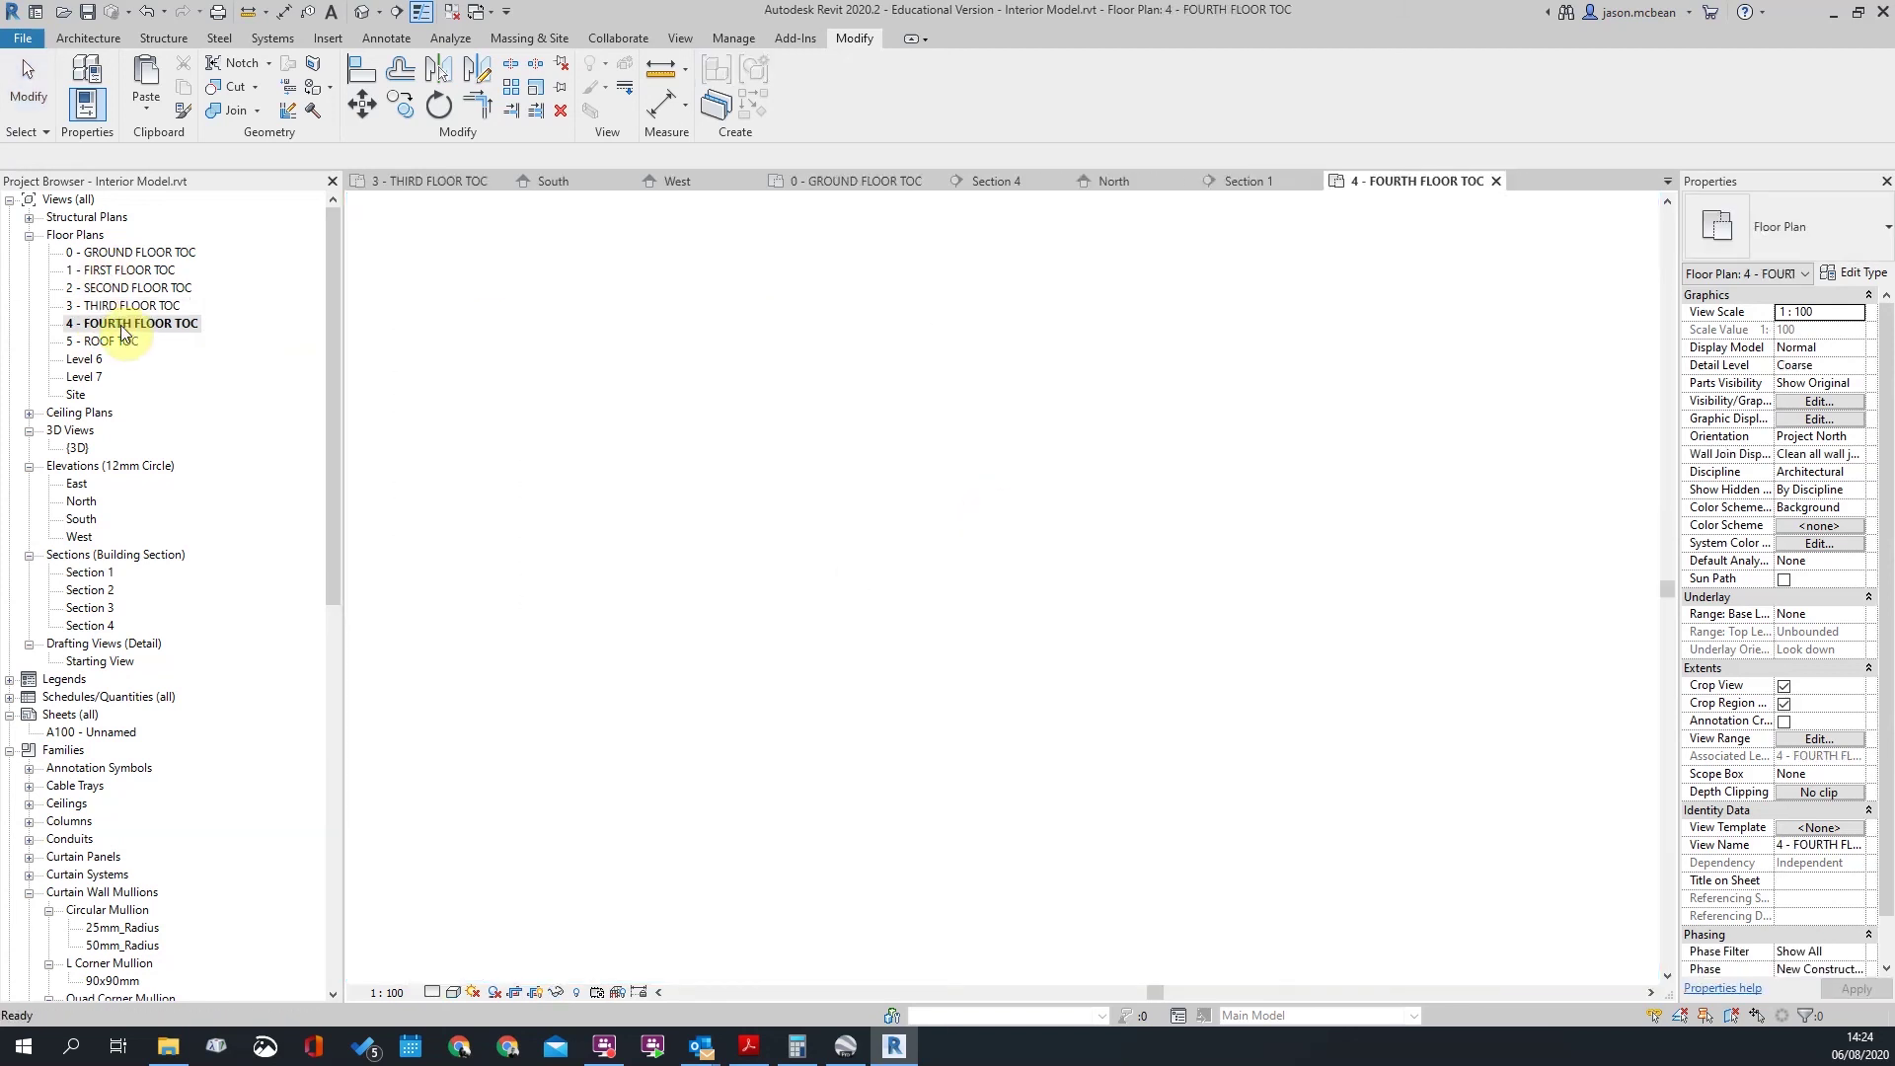
pyautogui.scroll(-4, 1372, 561)
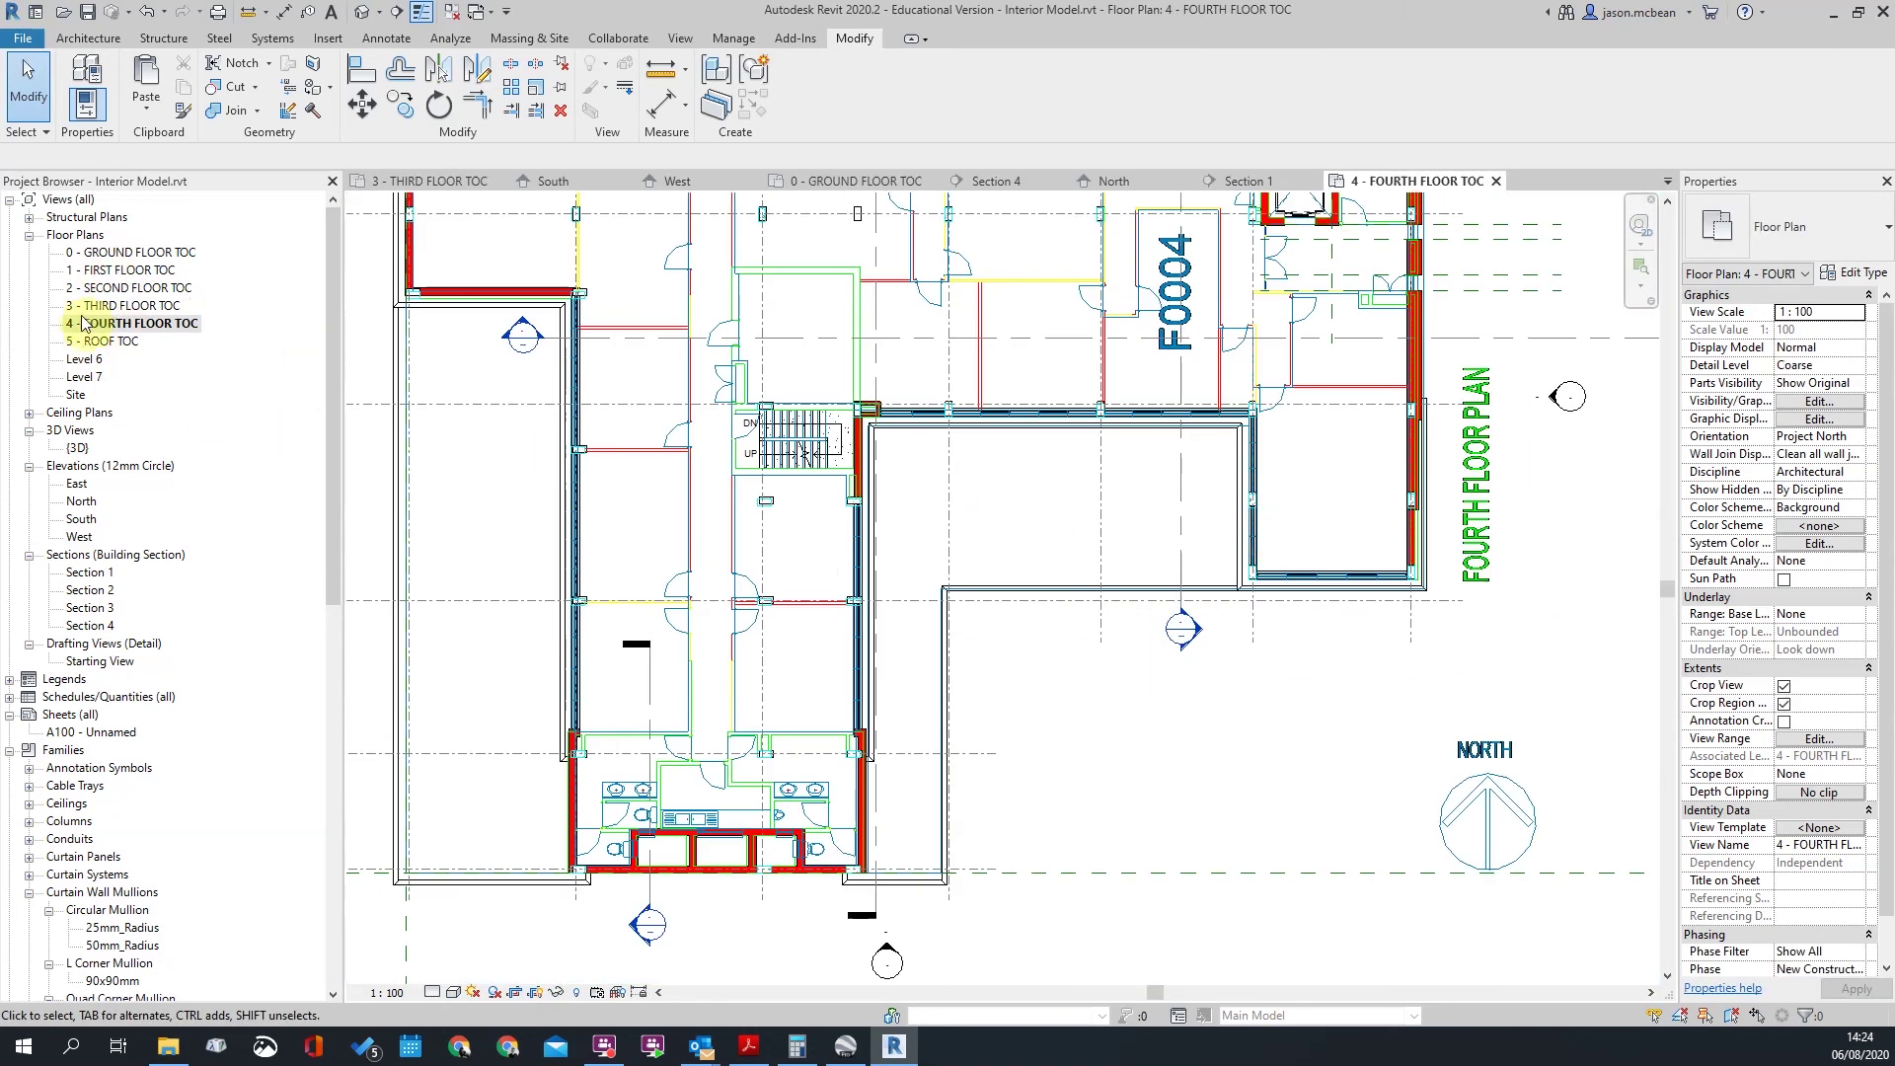
pyautogui.doubleClick(115, 278)
pyautogui.scroll(2, 861, 736)
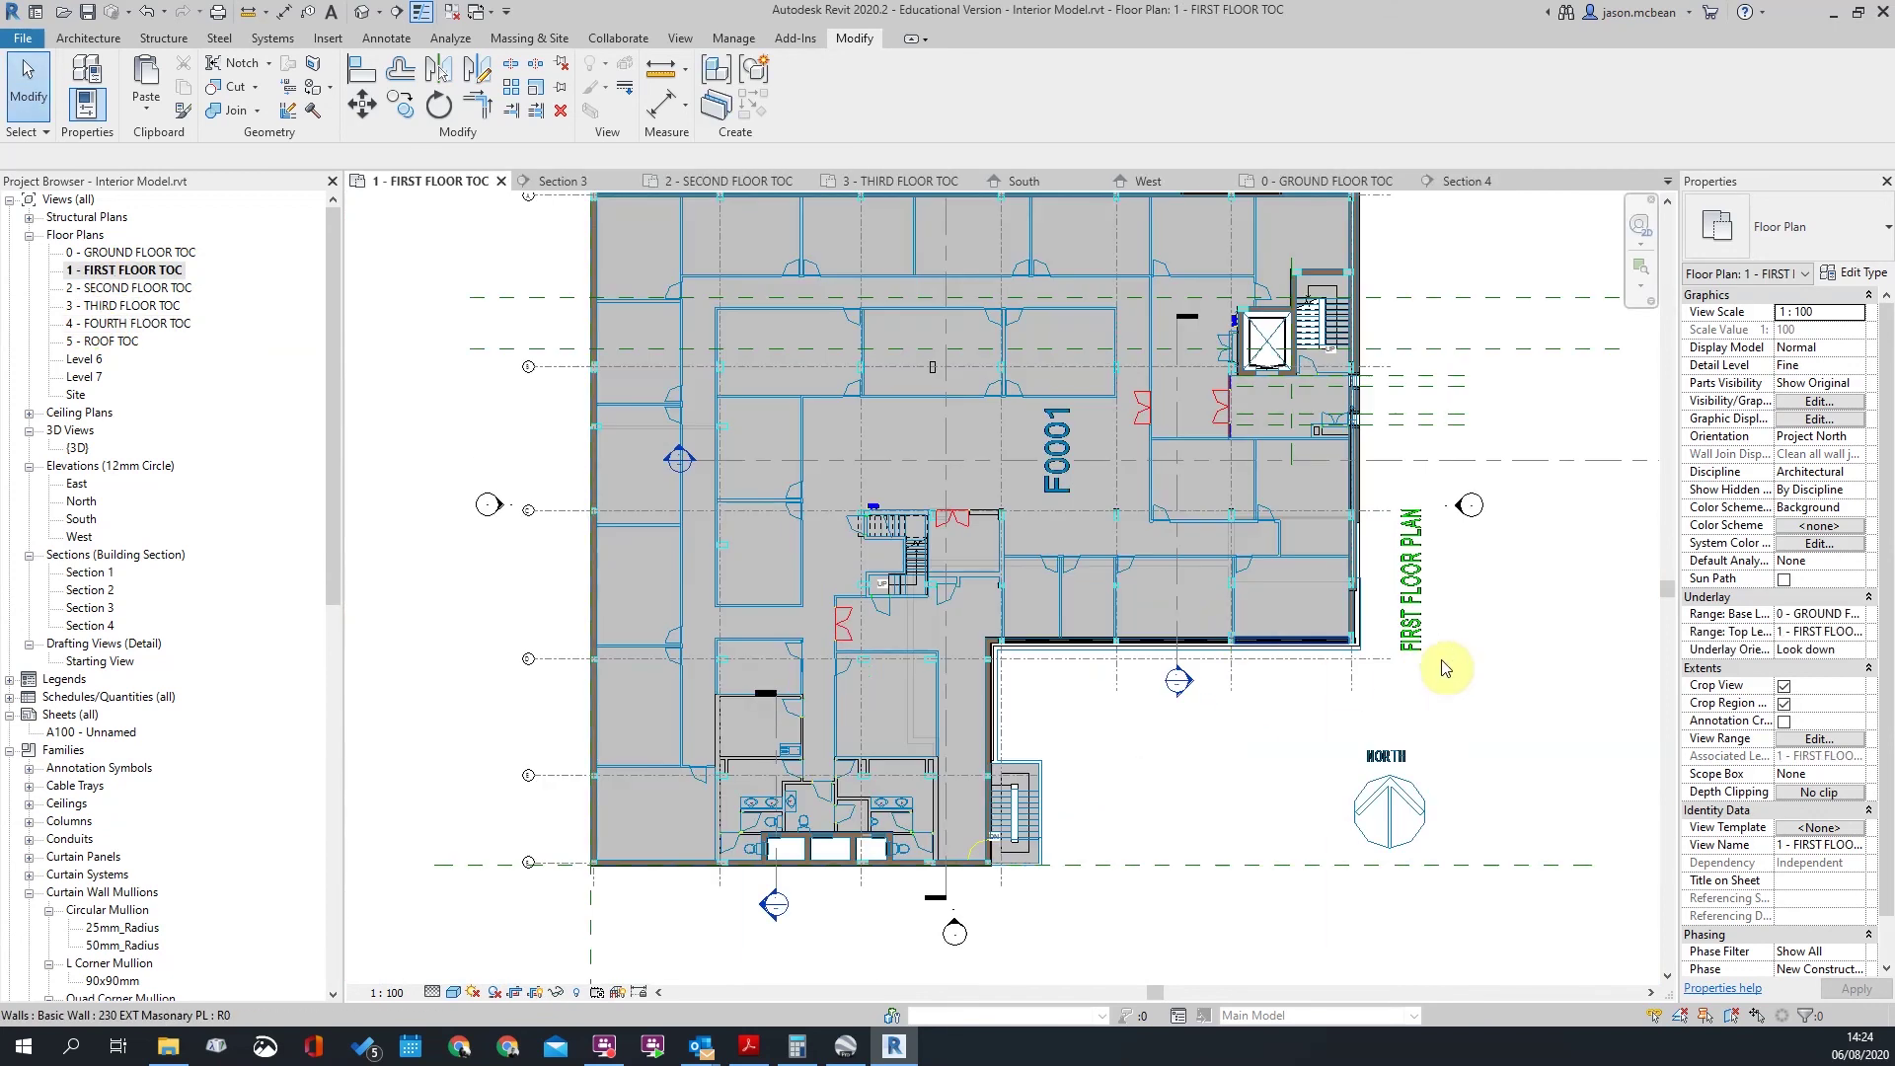
# Step: Return to the 2 - SECOND FLOOR TOC plan and examine the curtain walls and door opening onto the balcony beside the section marker
pyautogui.doubleClick(156, 289)
pyautogui.scroll(-5, 656, 411)
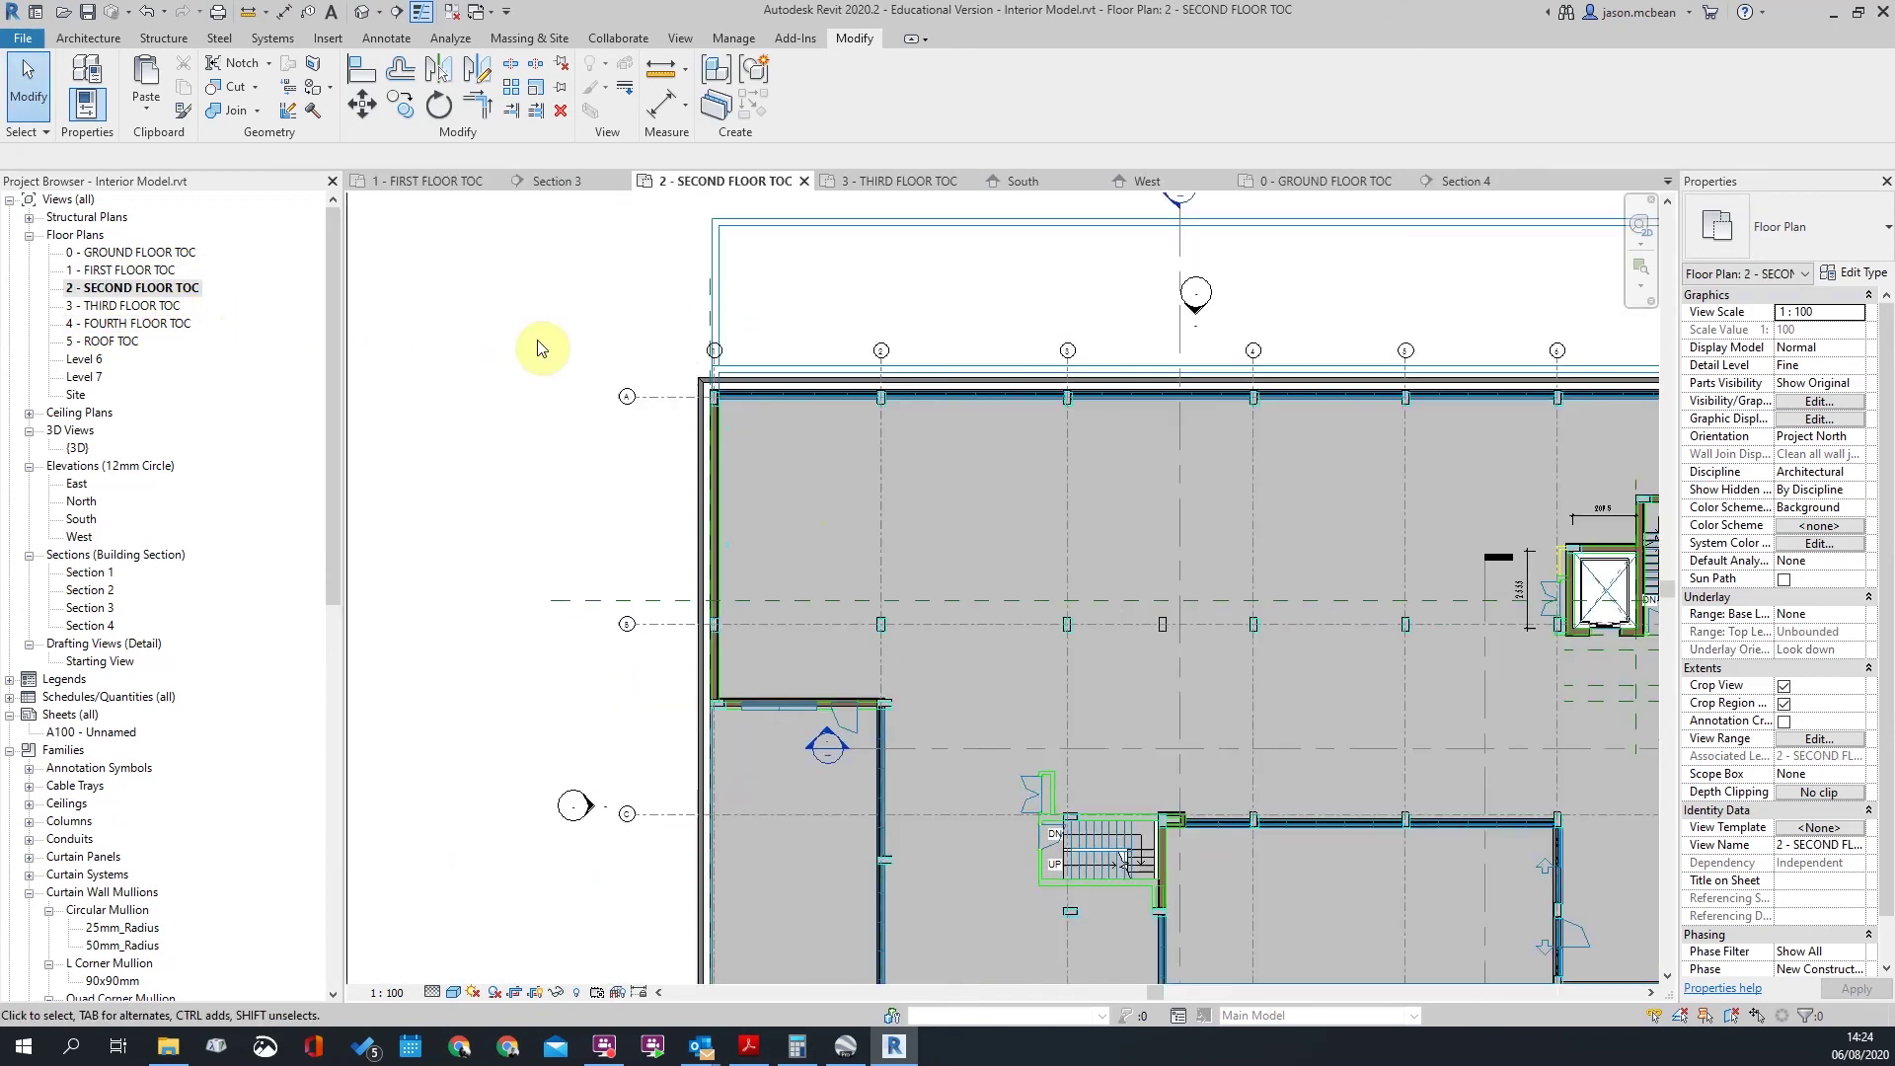
pyautogui.scroll(5, 1088, 851)
pyautogui.scroll(4, 1089, 850)
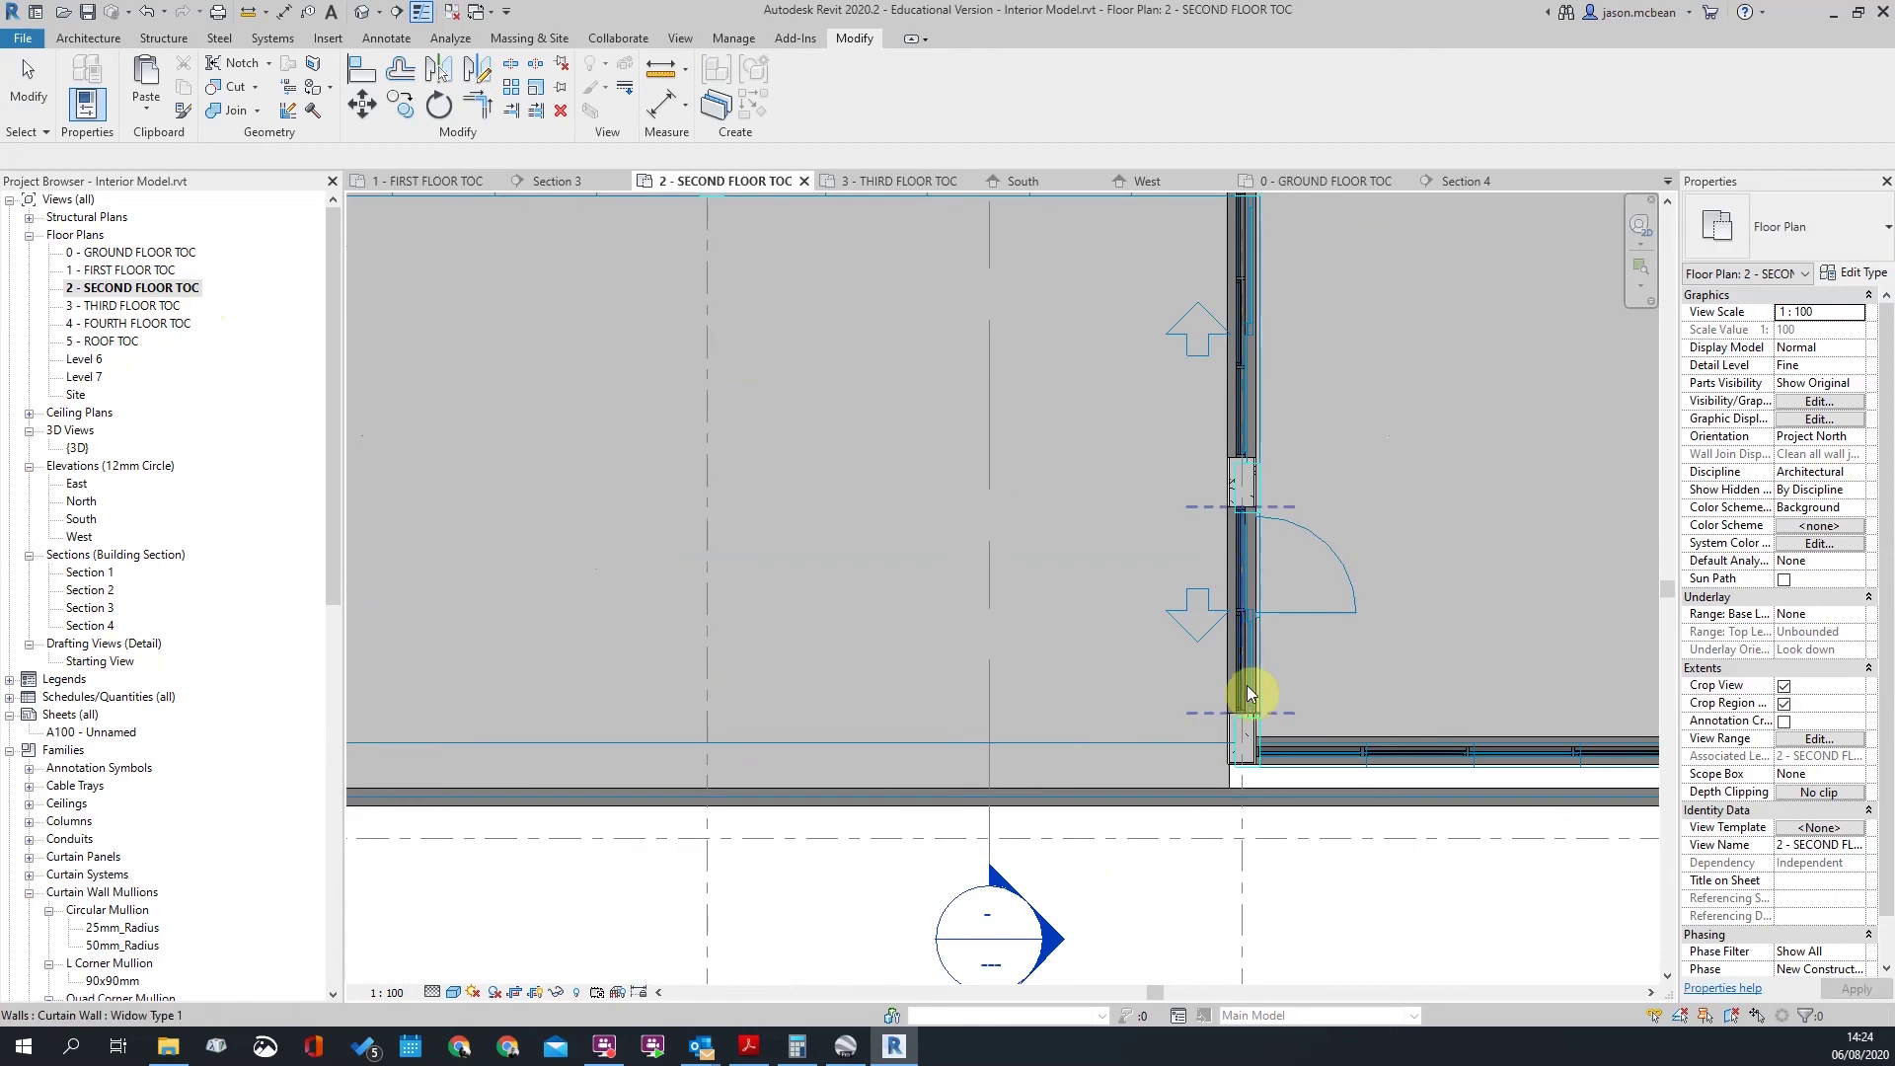
pyautogui.scroll(-3, 1323, 667)
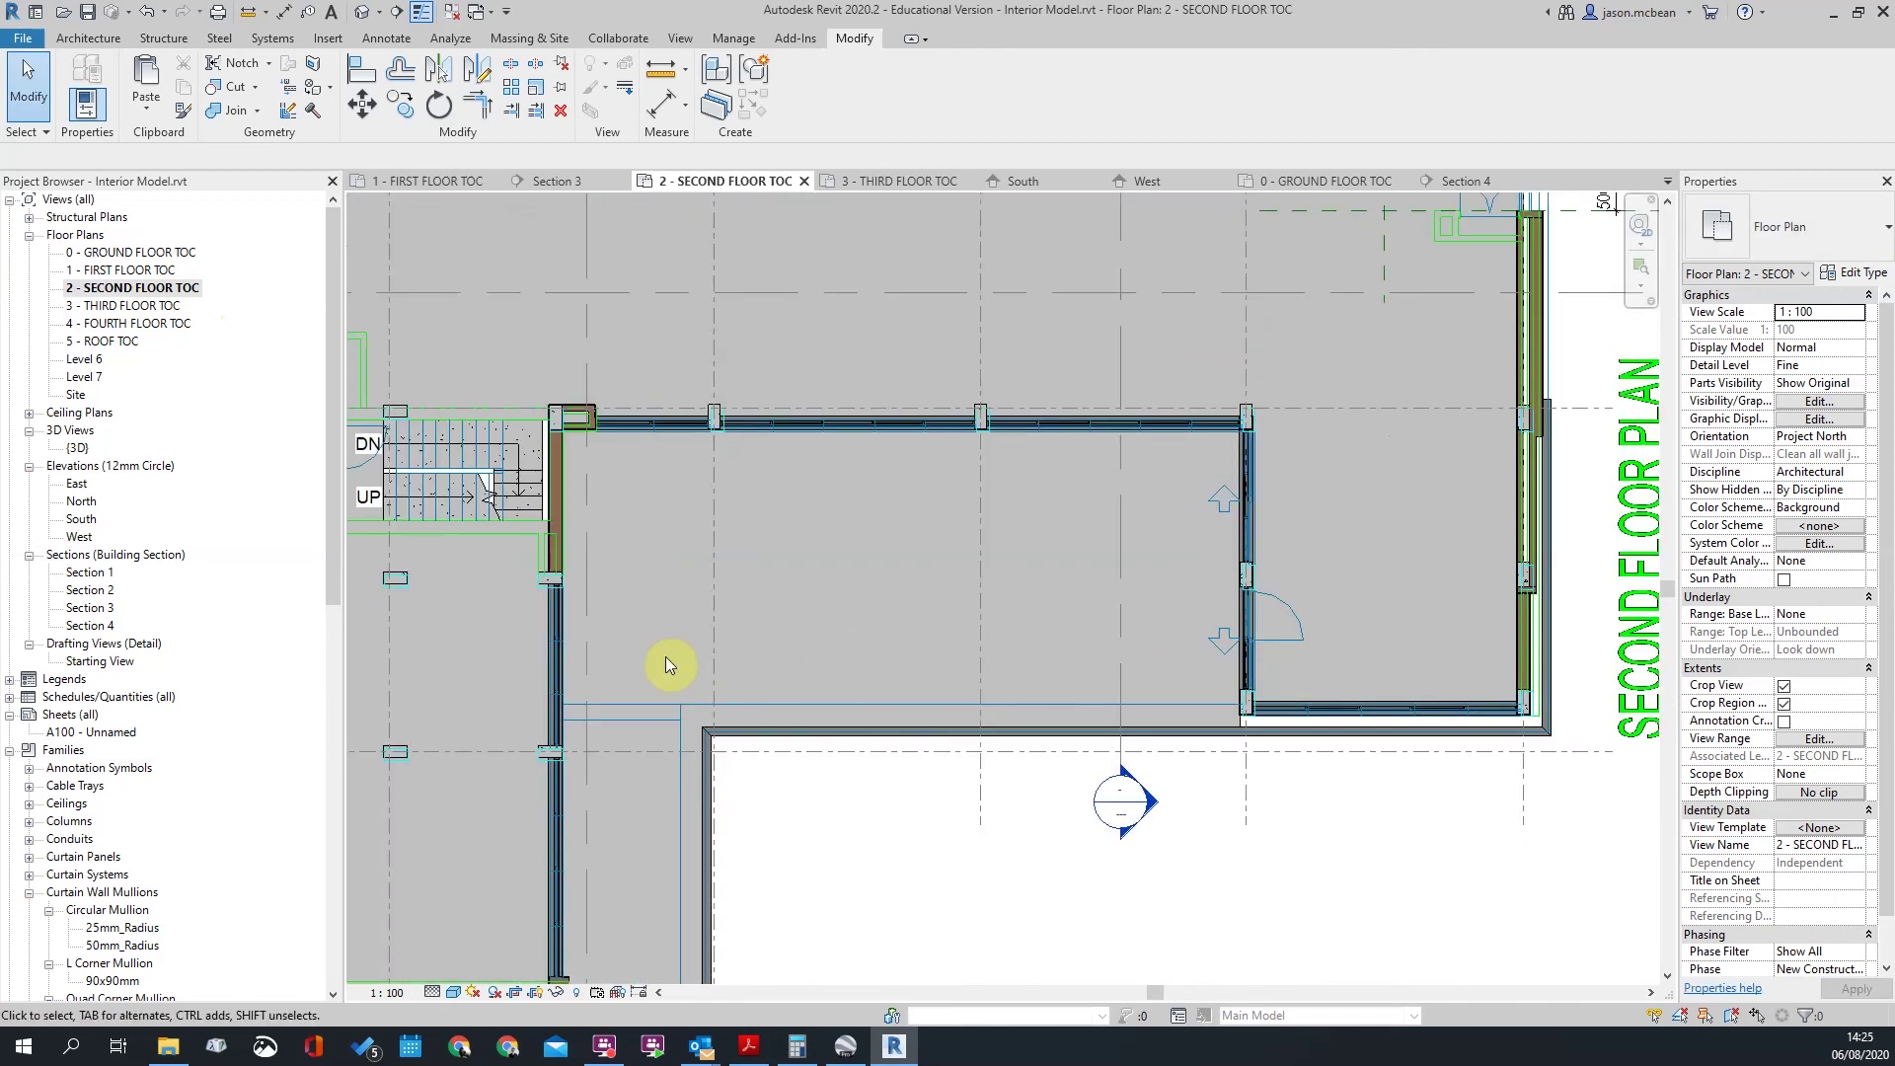
pyautogui.scroll(-1, 460, 548)
pyautogui.scroll(2, 1247, 644)
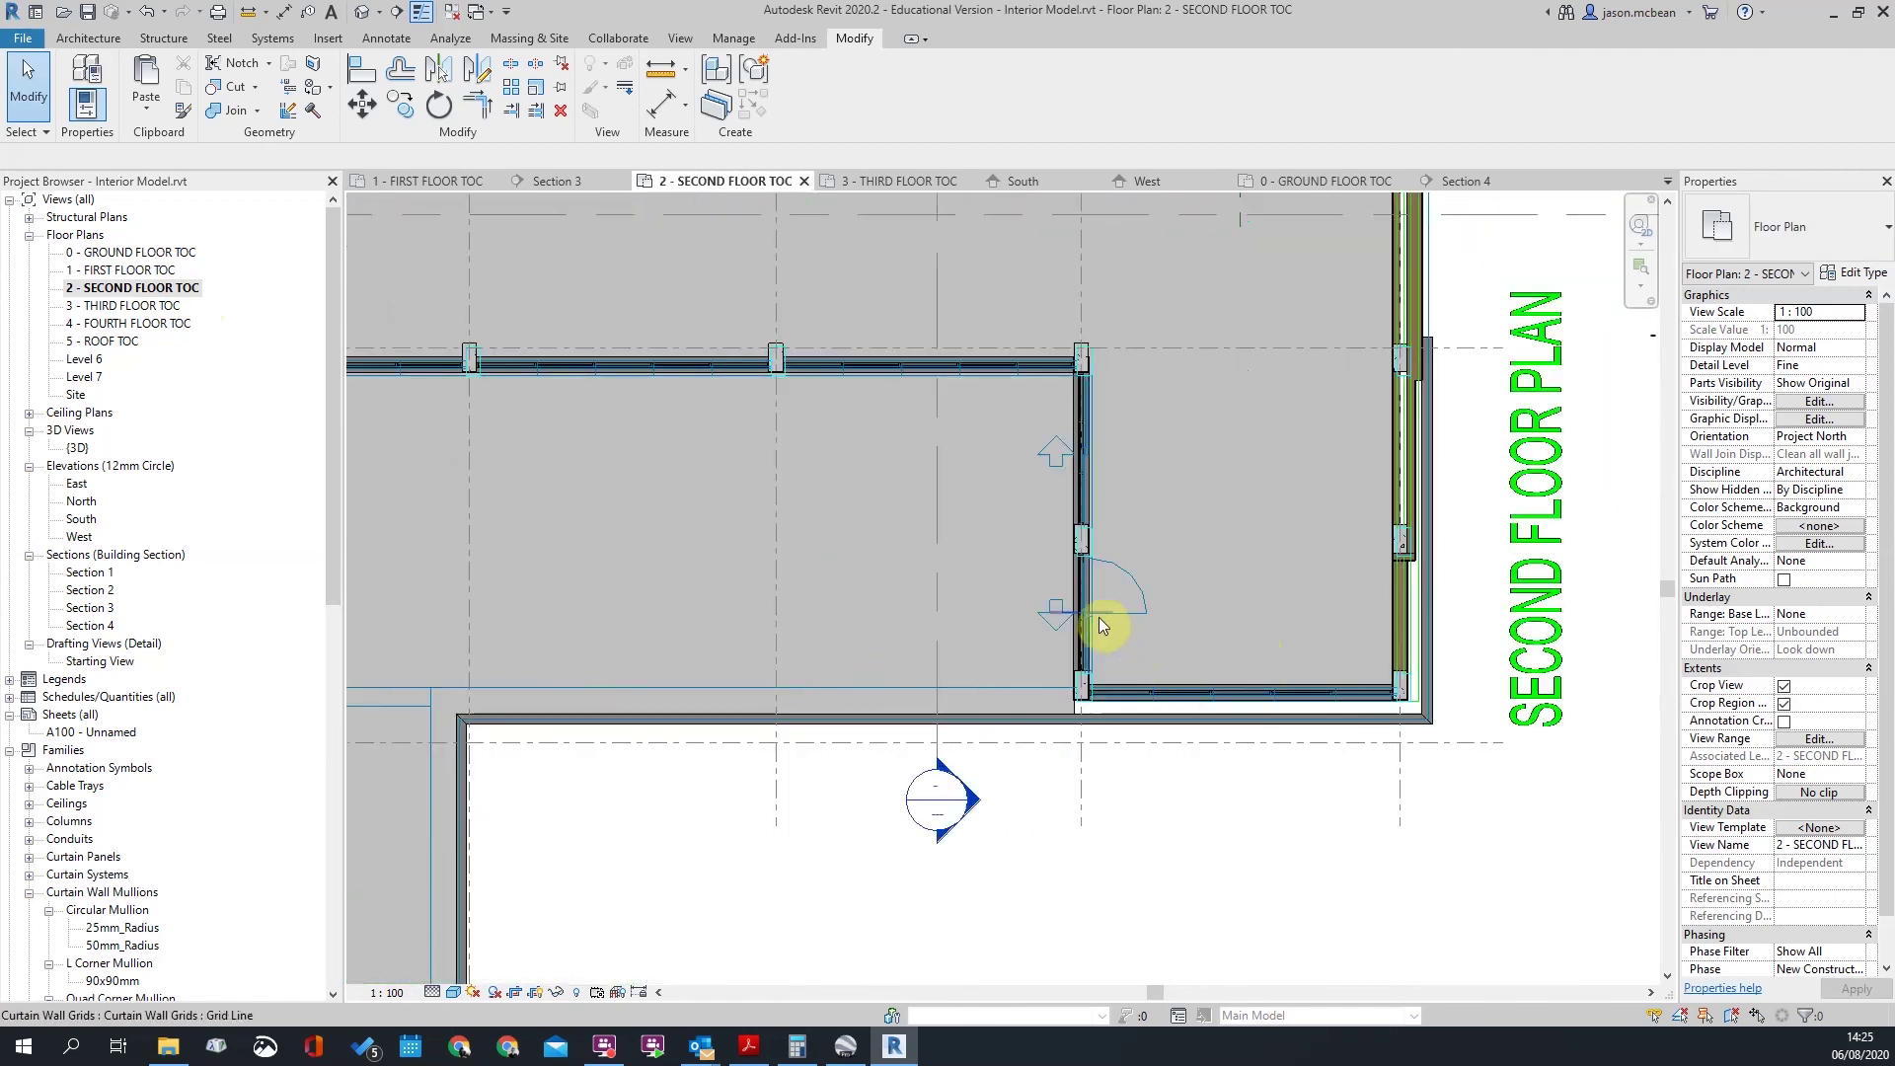
pyautogui.scroll(3, 1086, 592)
pyautogui.scroll(-4, 1344, 624)
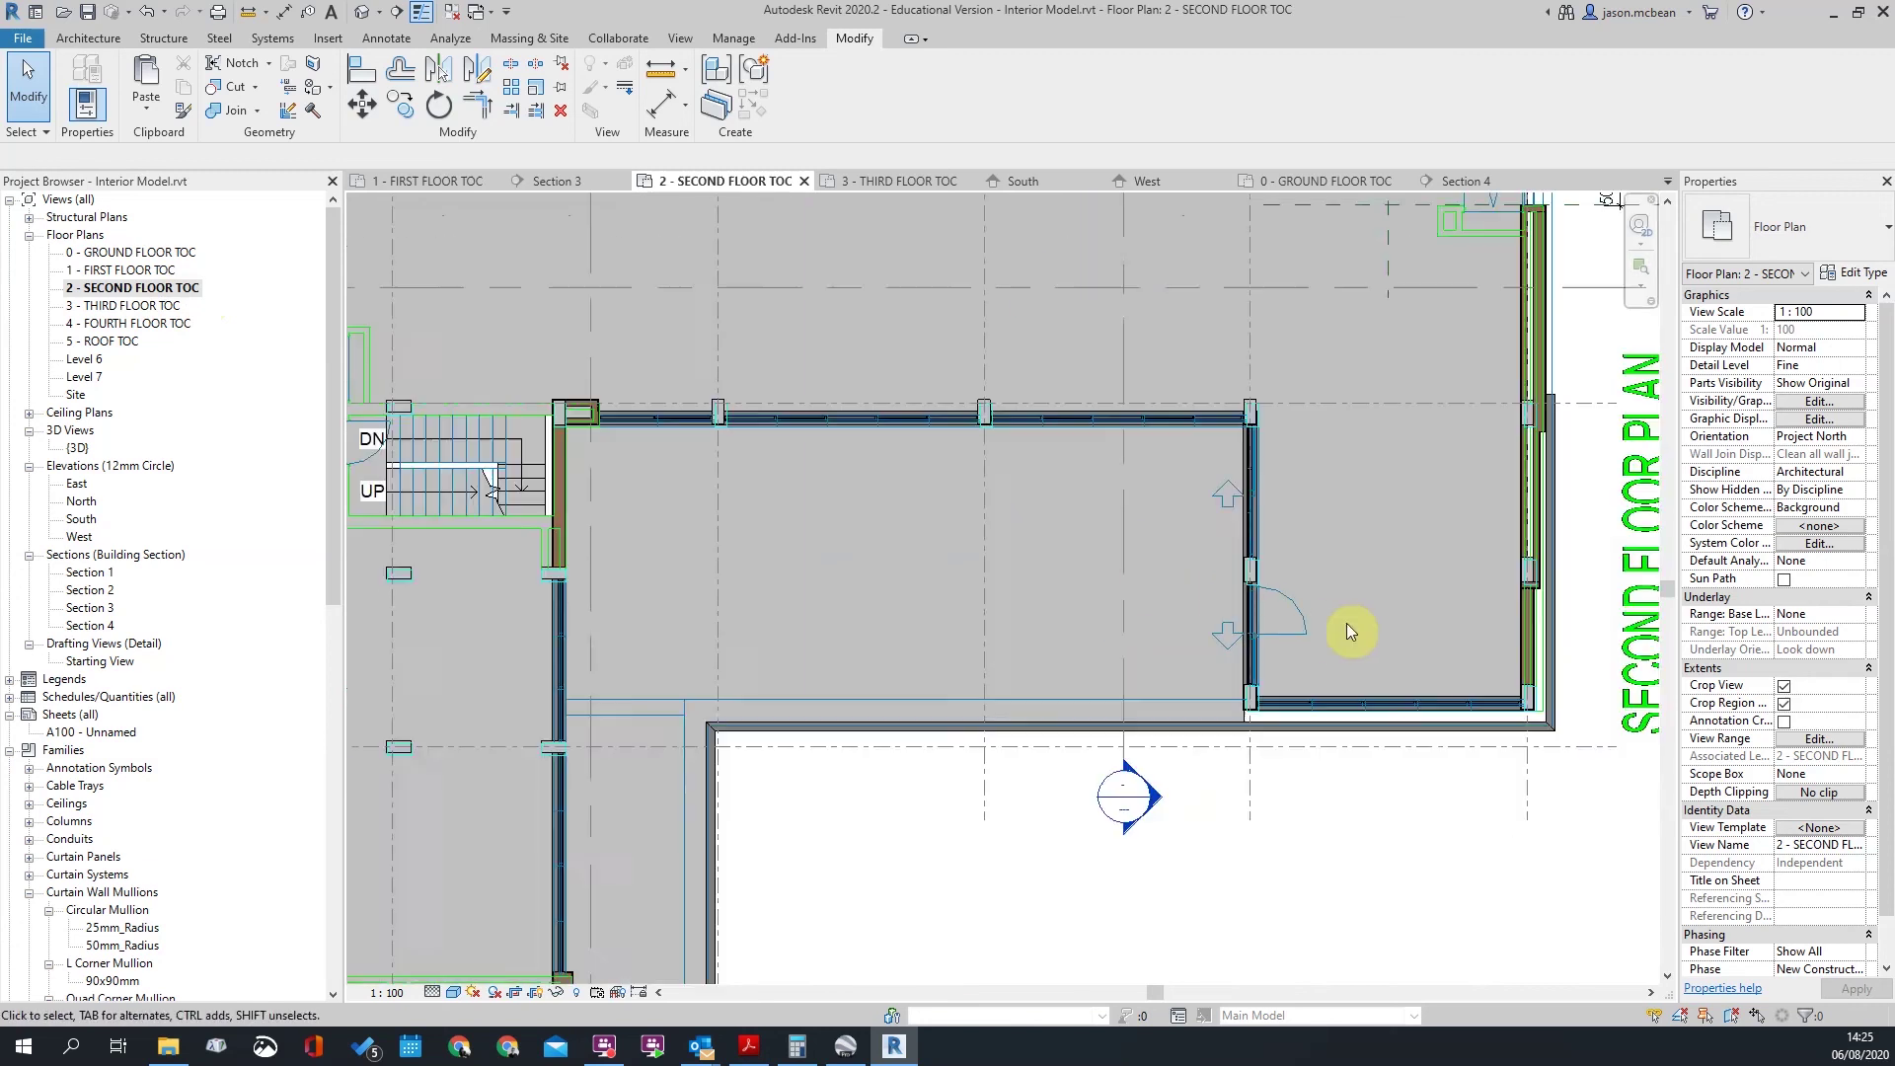
pyautogui.scroll(-1, 1344, 624)
# Step: Examine the second-floor toilet block, central stair, large balcony and its access door, and the surrounding exterior walls
pyautogui.moveTo(981, 679); pyautogui.dragTo(1265, 475, button='middle')
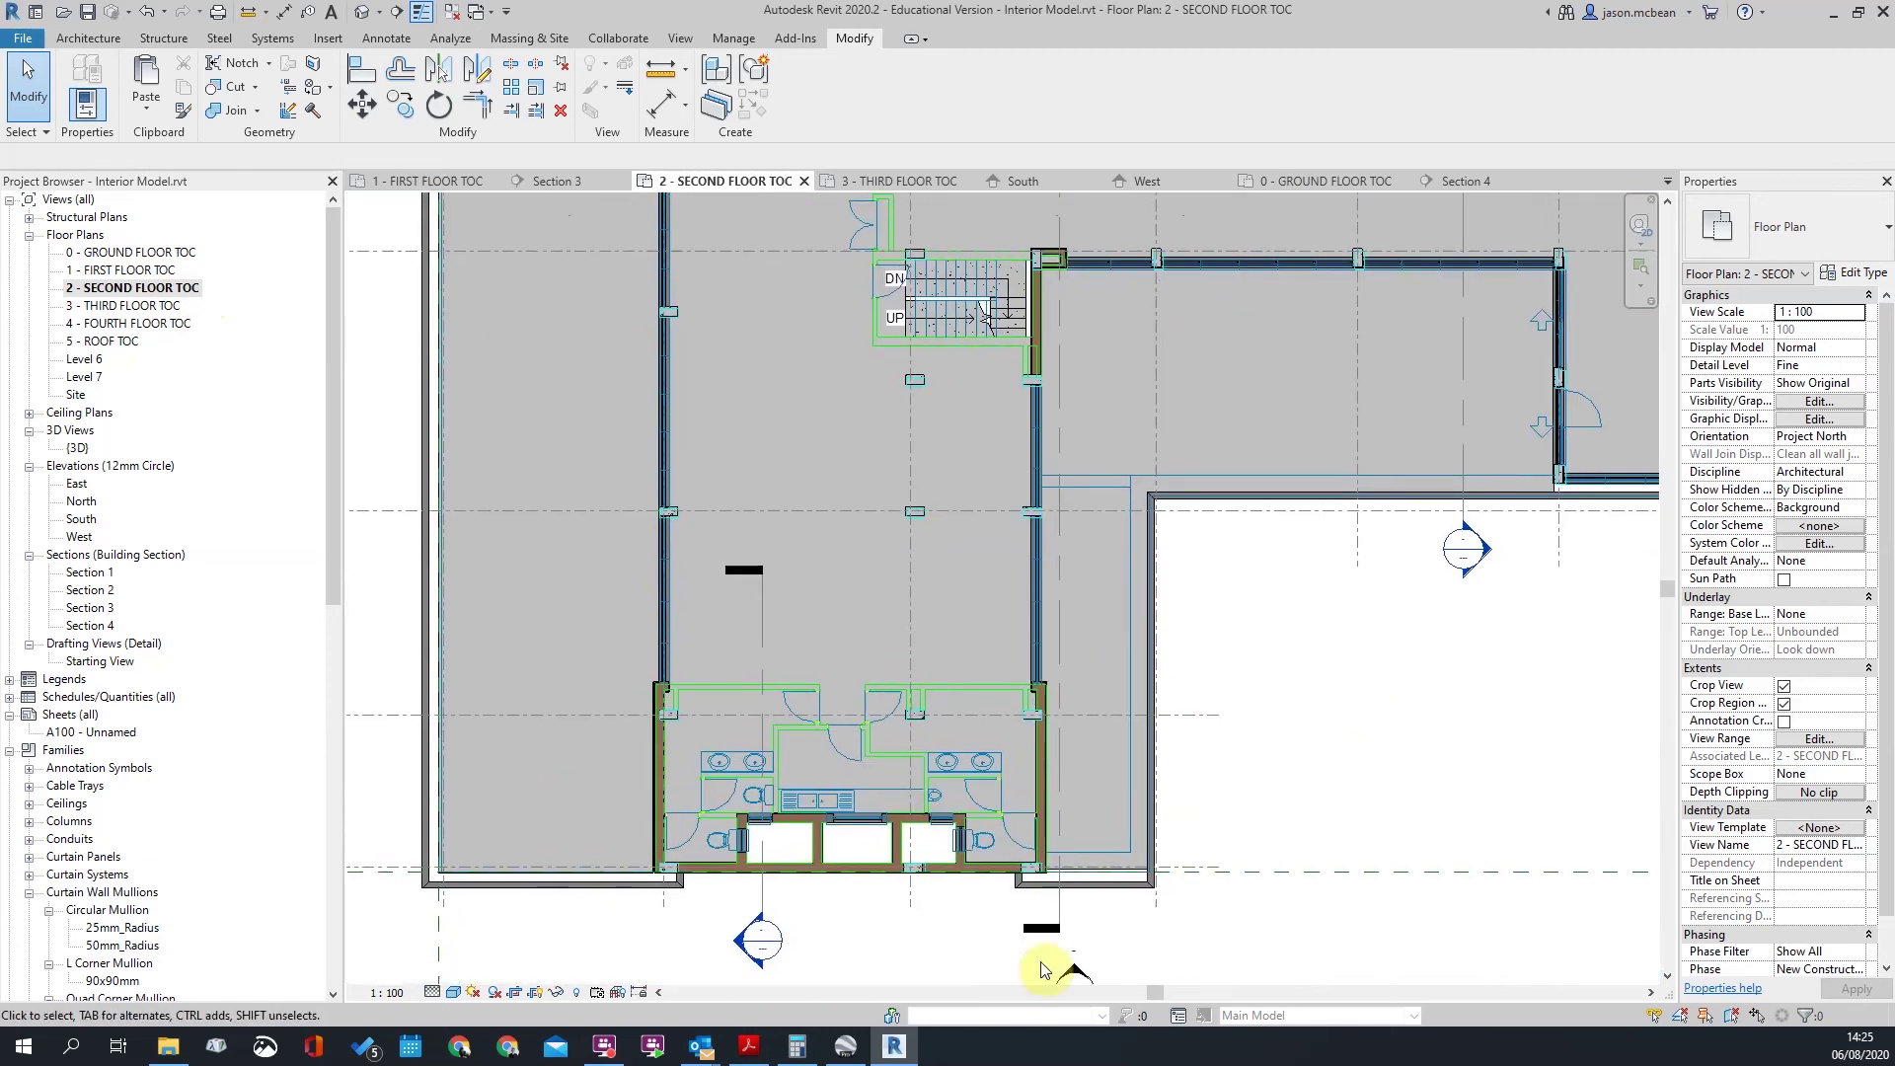
pyautogui.moveTo(980, 619); pyautogui.dragTo(1048, 770, button='middle')
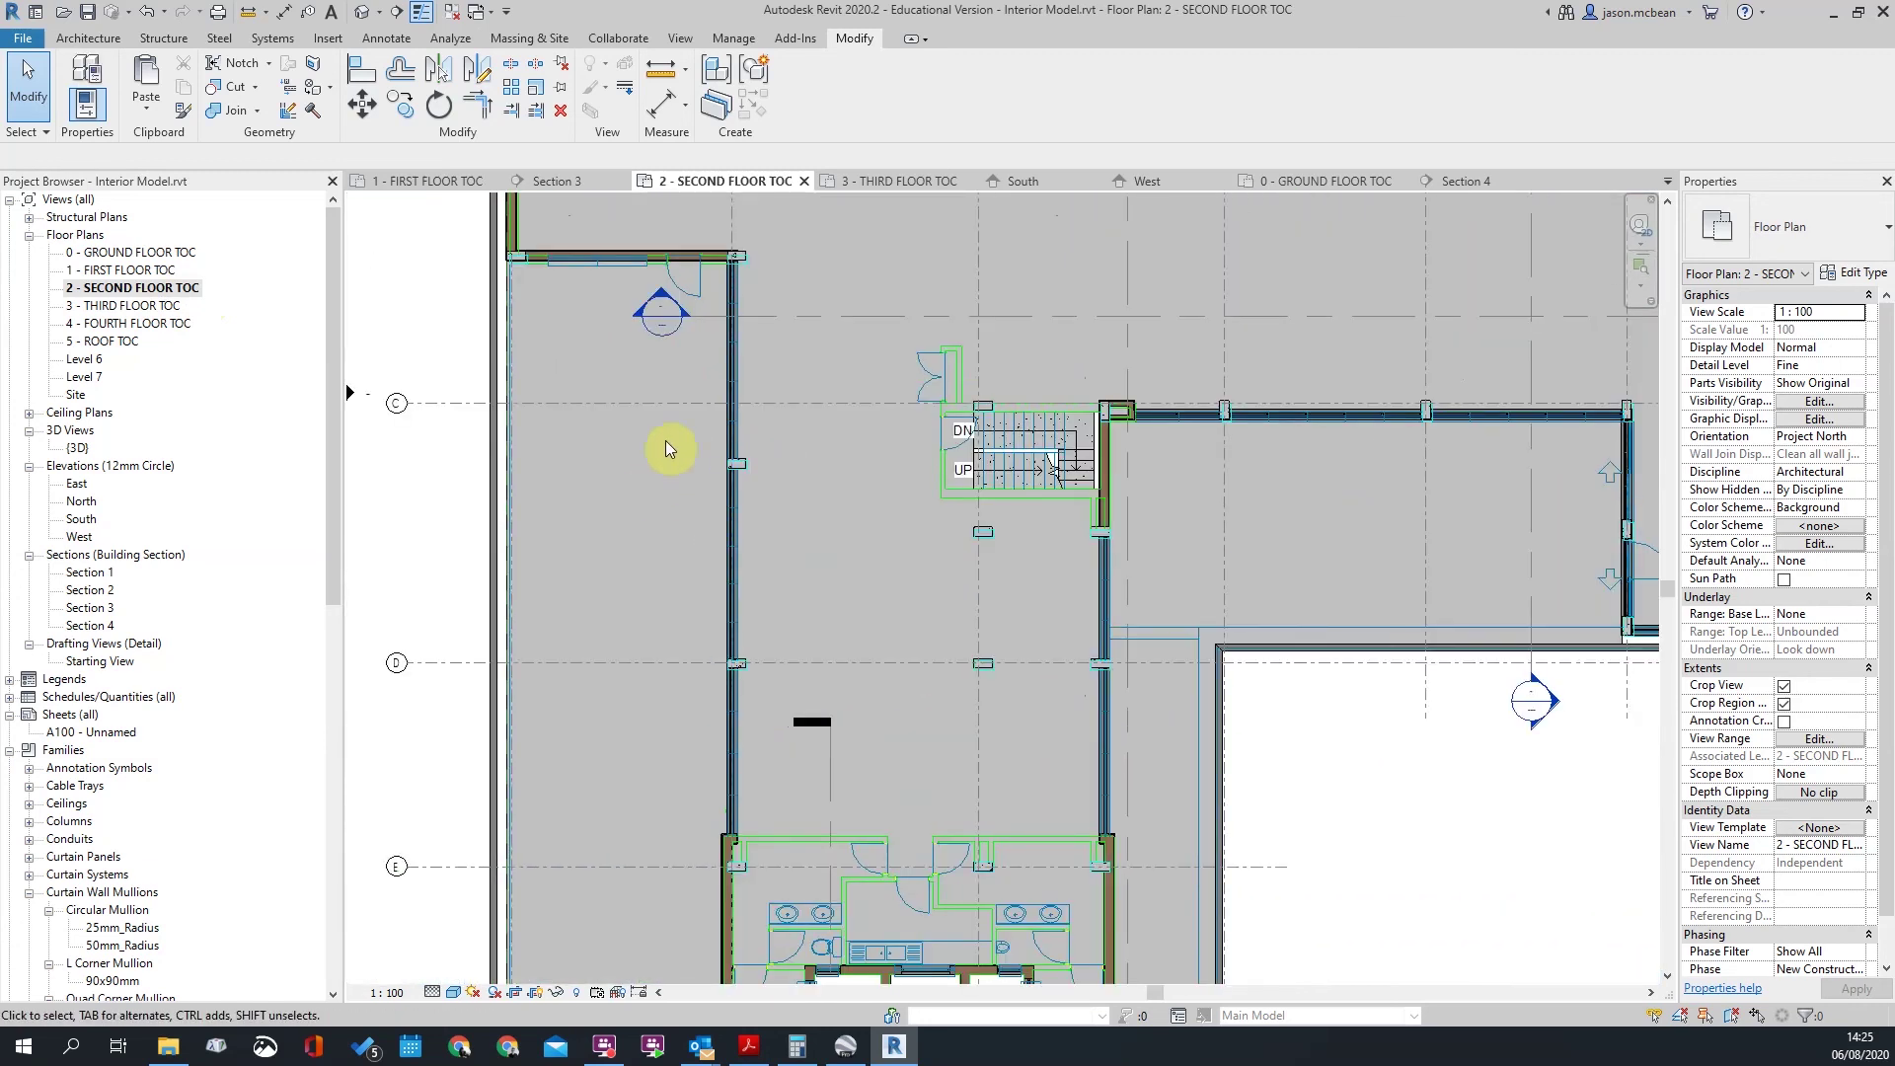
pyautogui.scroll(1, 691, 513)
pyautogui.scroll(2, 691, 520)
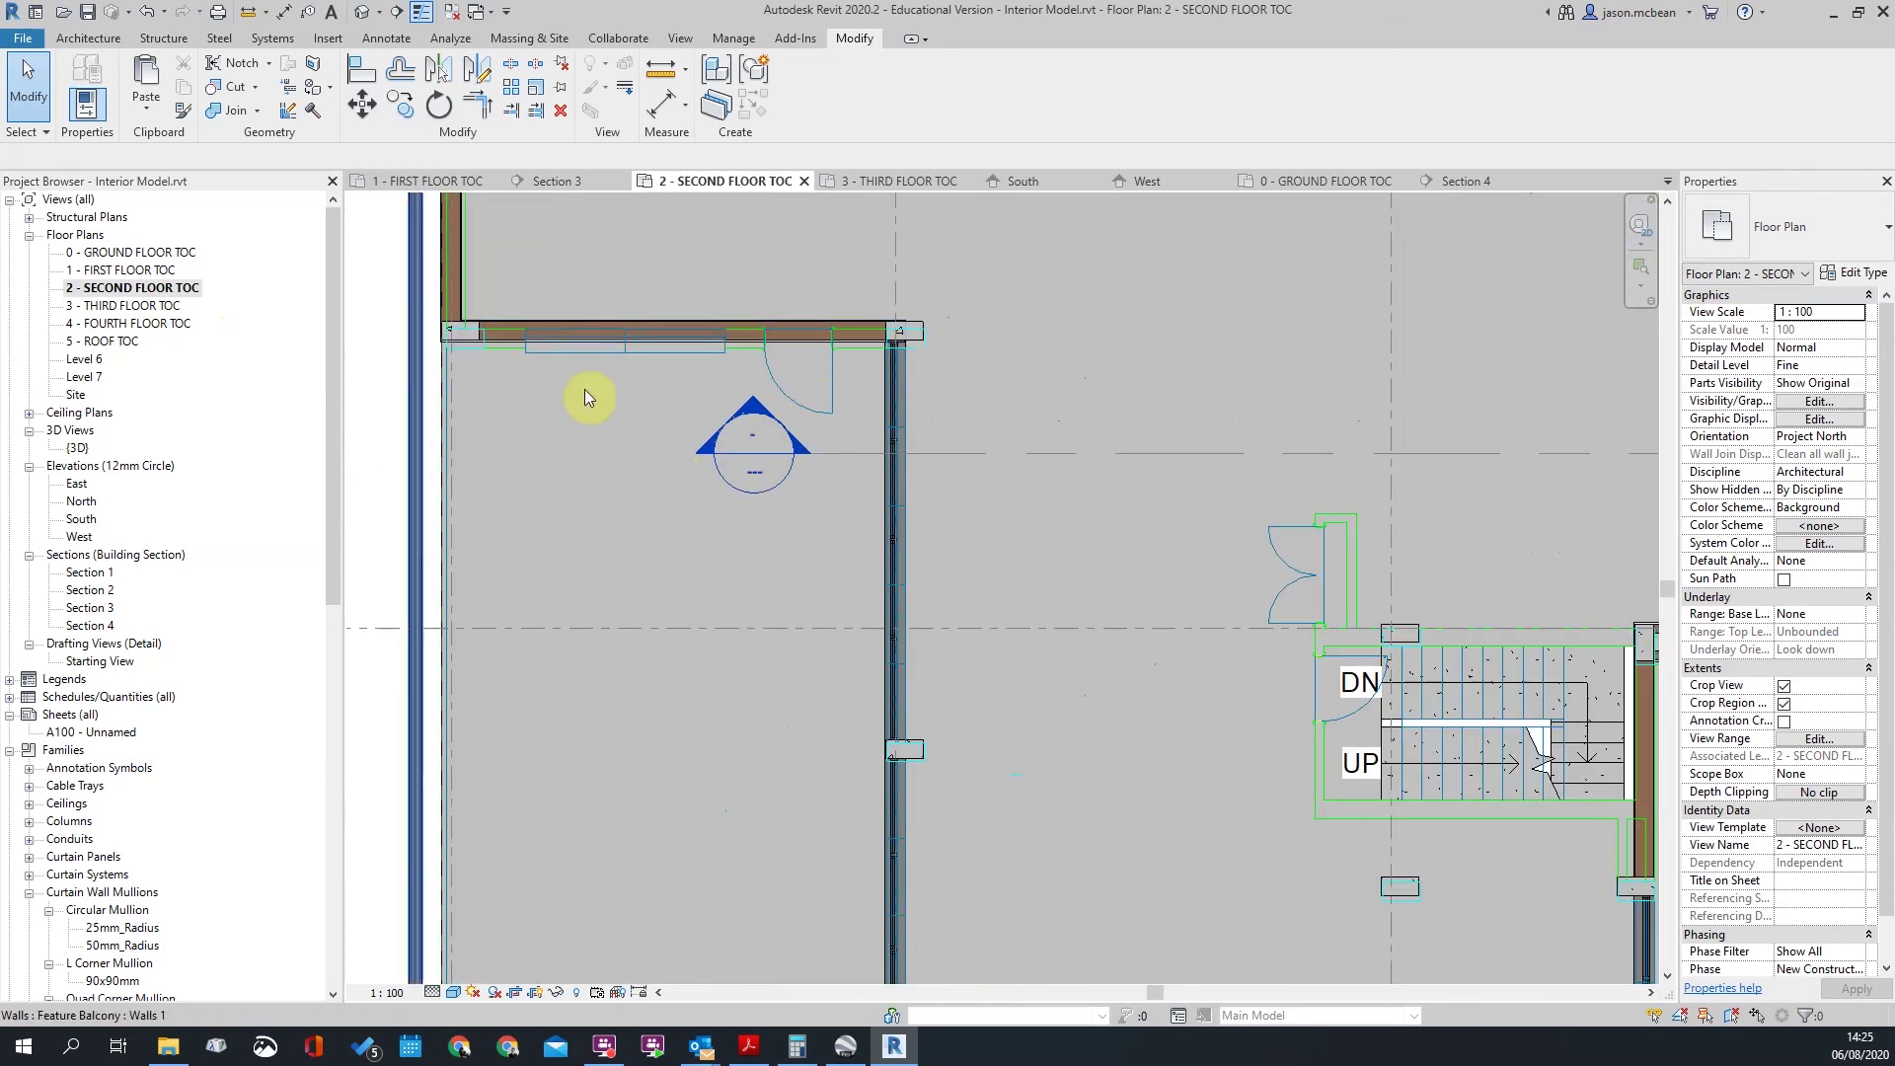
pyautogui.scroll(-2, 921, 390)
pyautogui.moveTo(775, 501); pyautogui.dragTo(762, 795, button='middle')
pyautogui.scroll(-2, 744, 679)
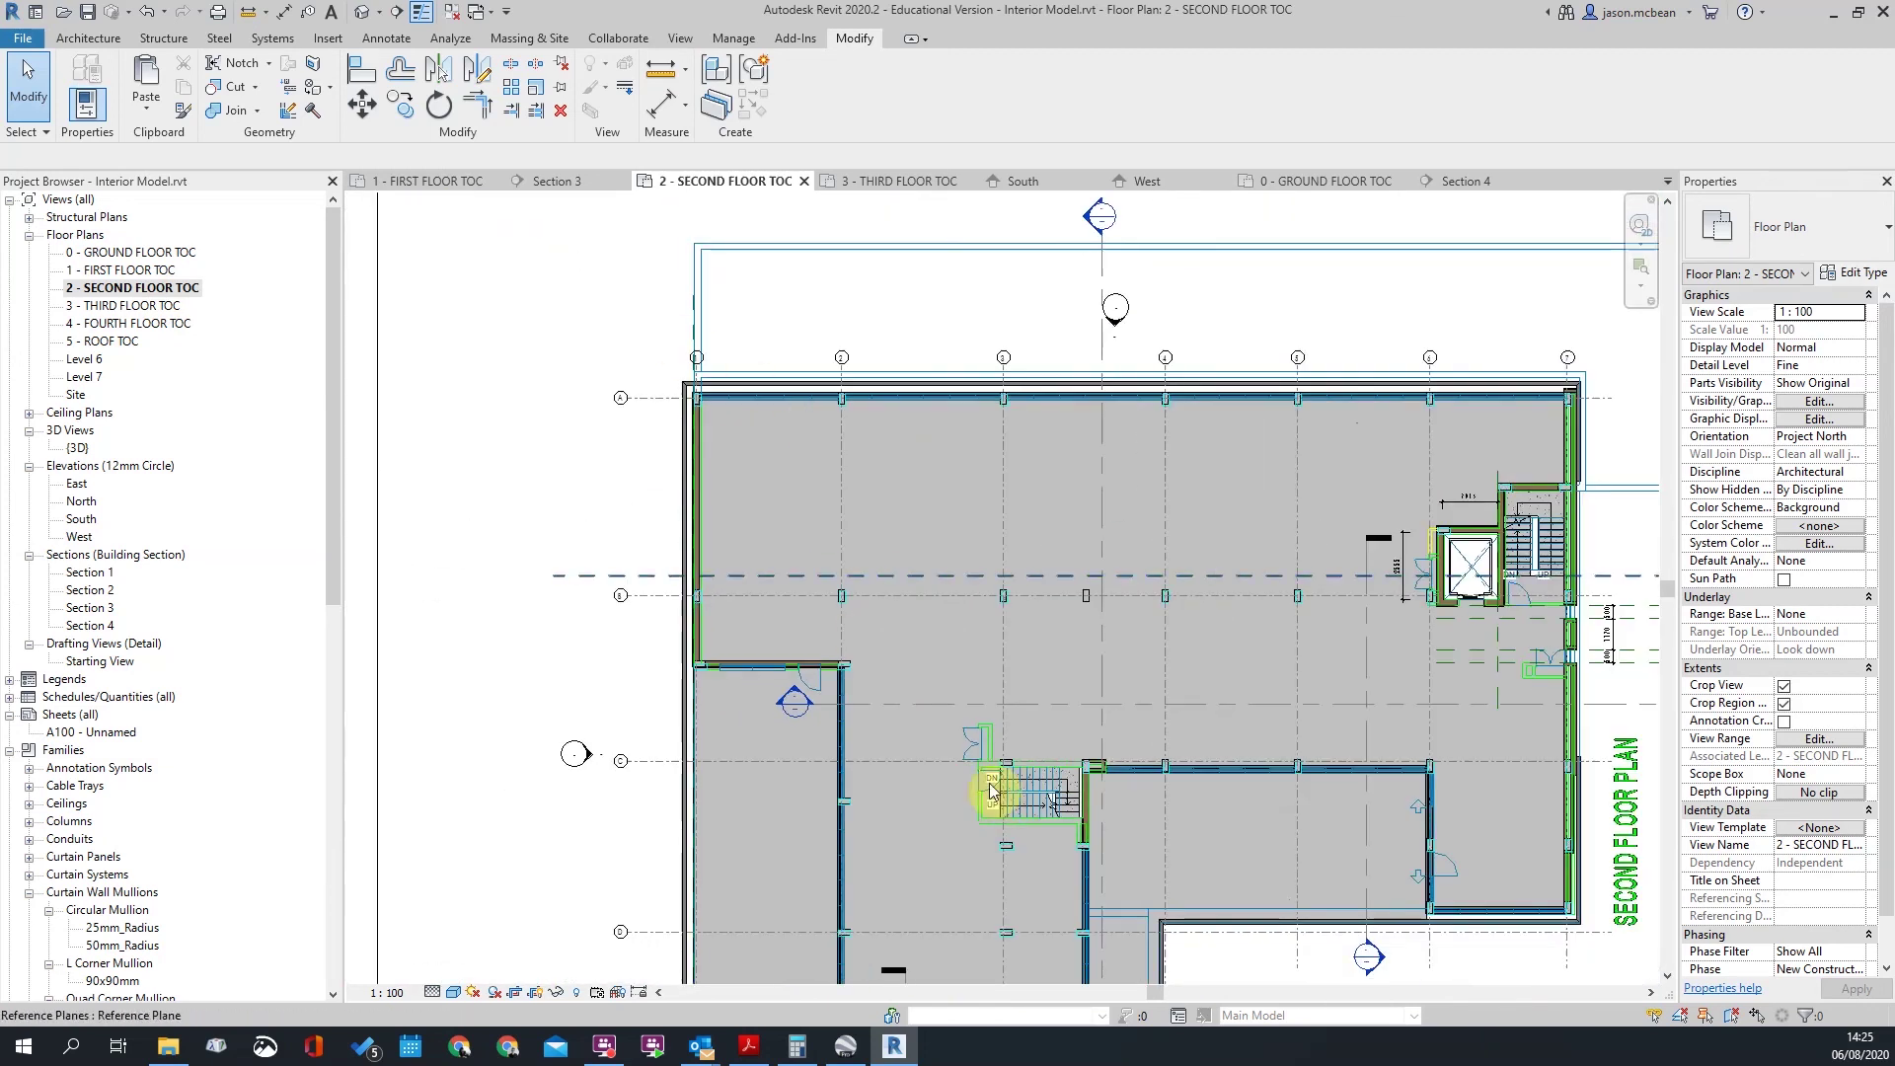
pyautogui.moveTo(1005, 786); pyautogui.dragTo(949, 735, button='middle')
pyautogui.moveTo(861, 677); pyautogui.dragTo(790, 712, button='middle')
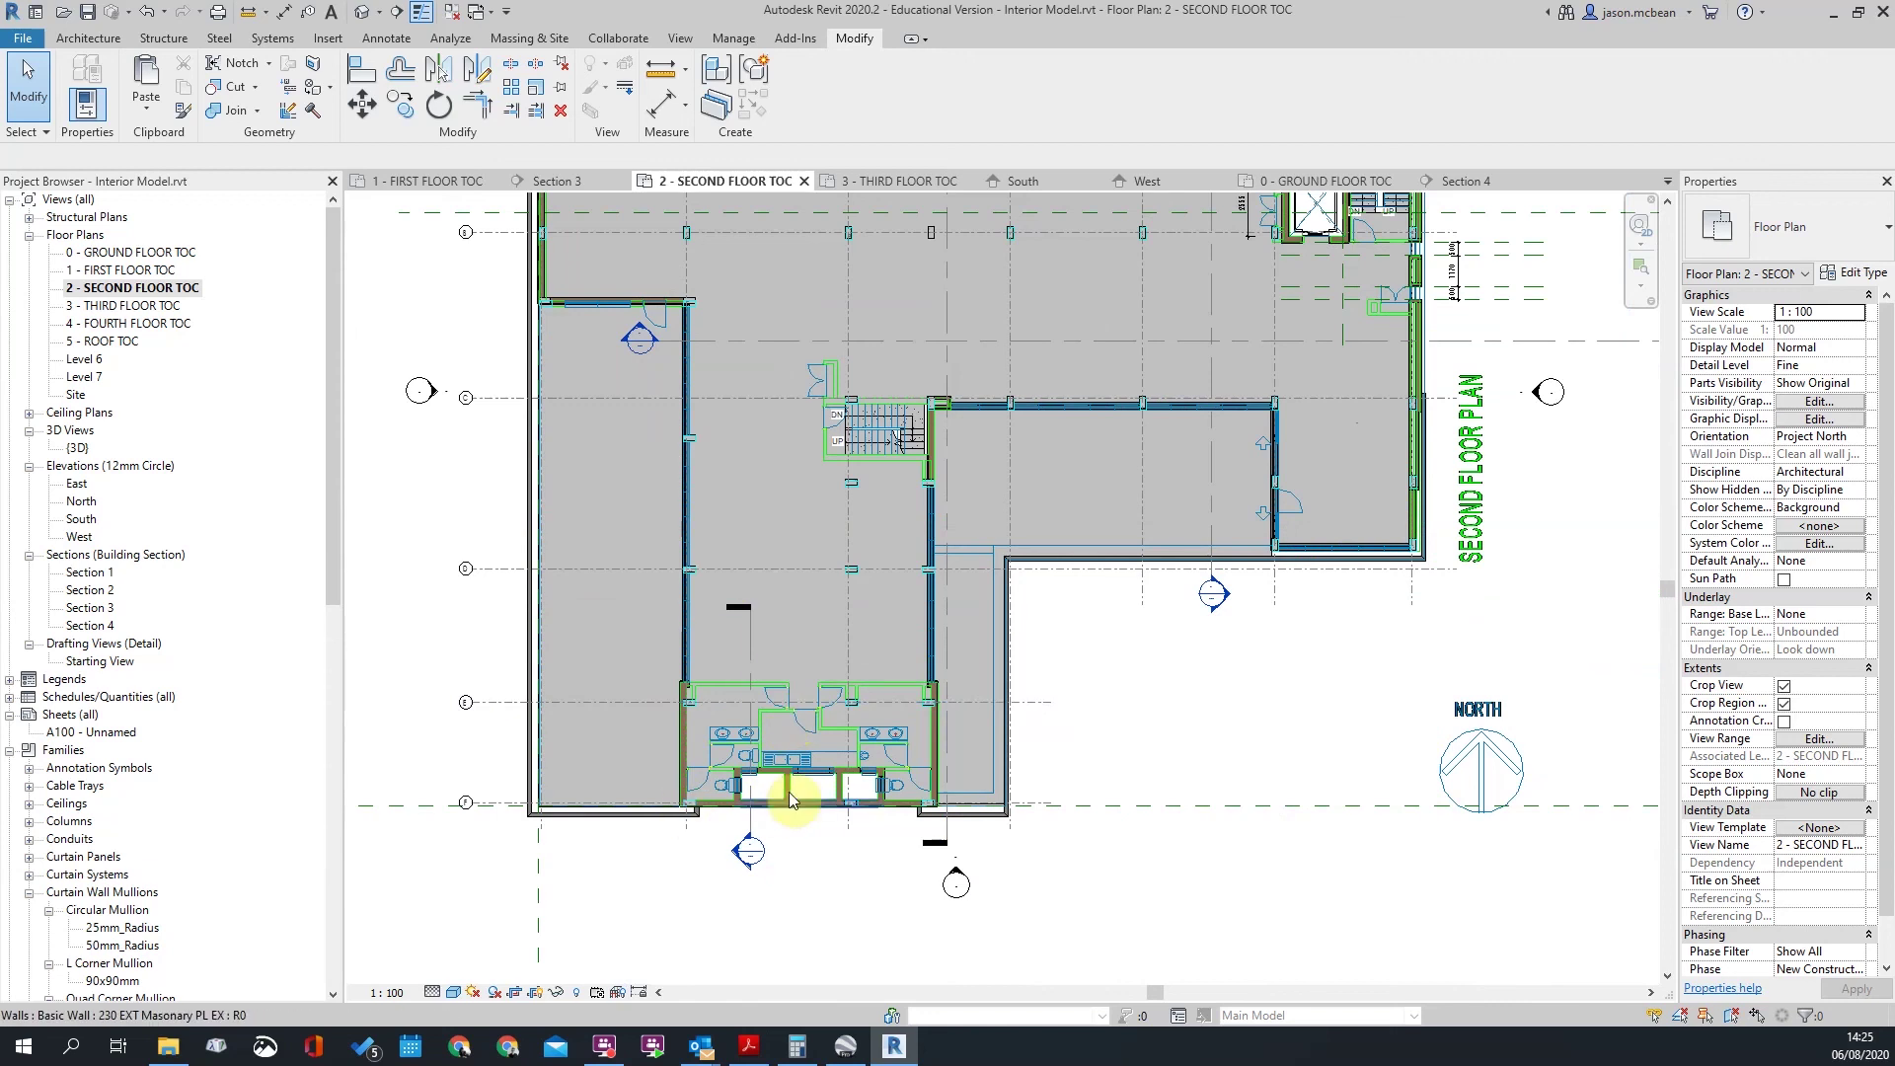
pyautogui.scroll(2, 790, 791)
pyautogui.scroll(-2, 1061, 633)
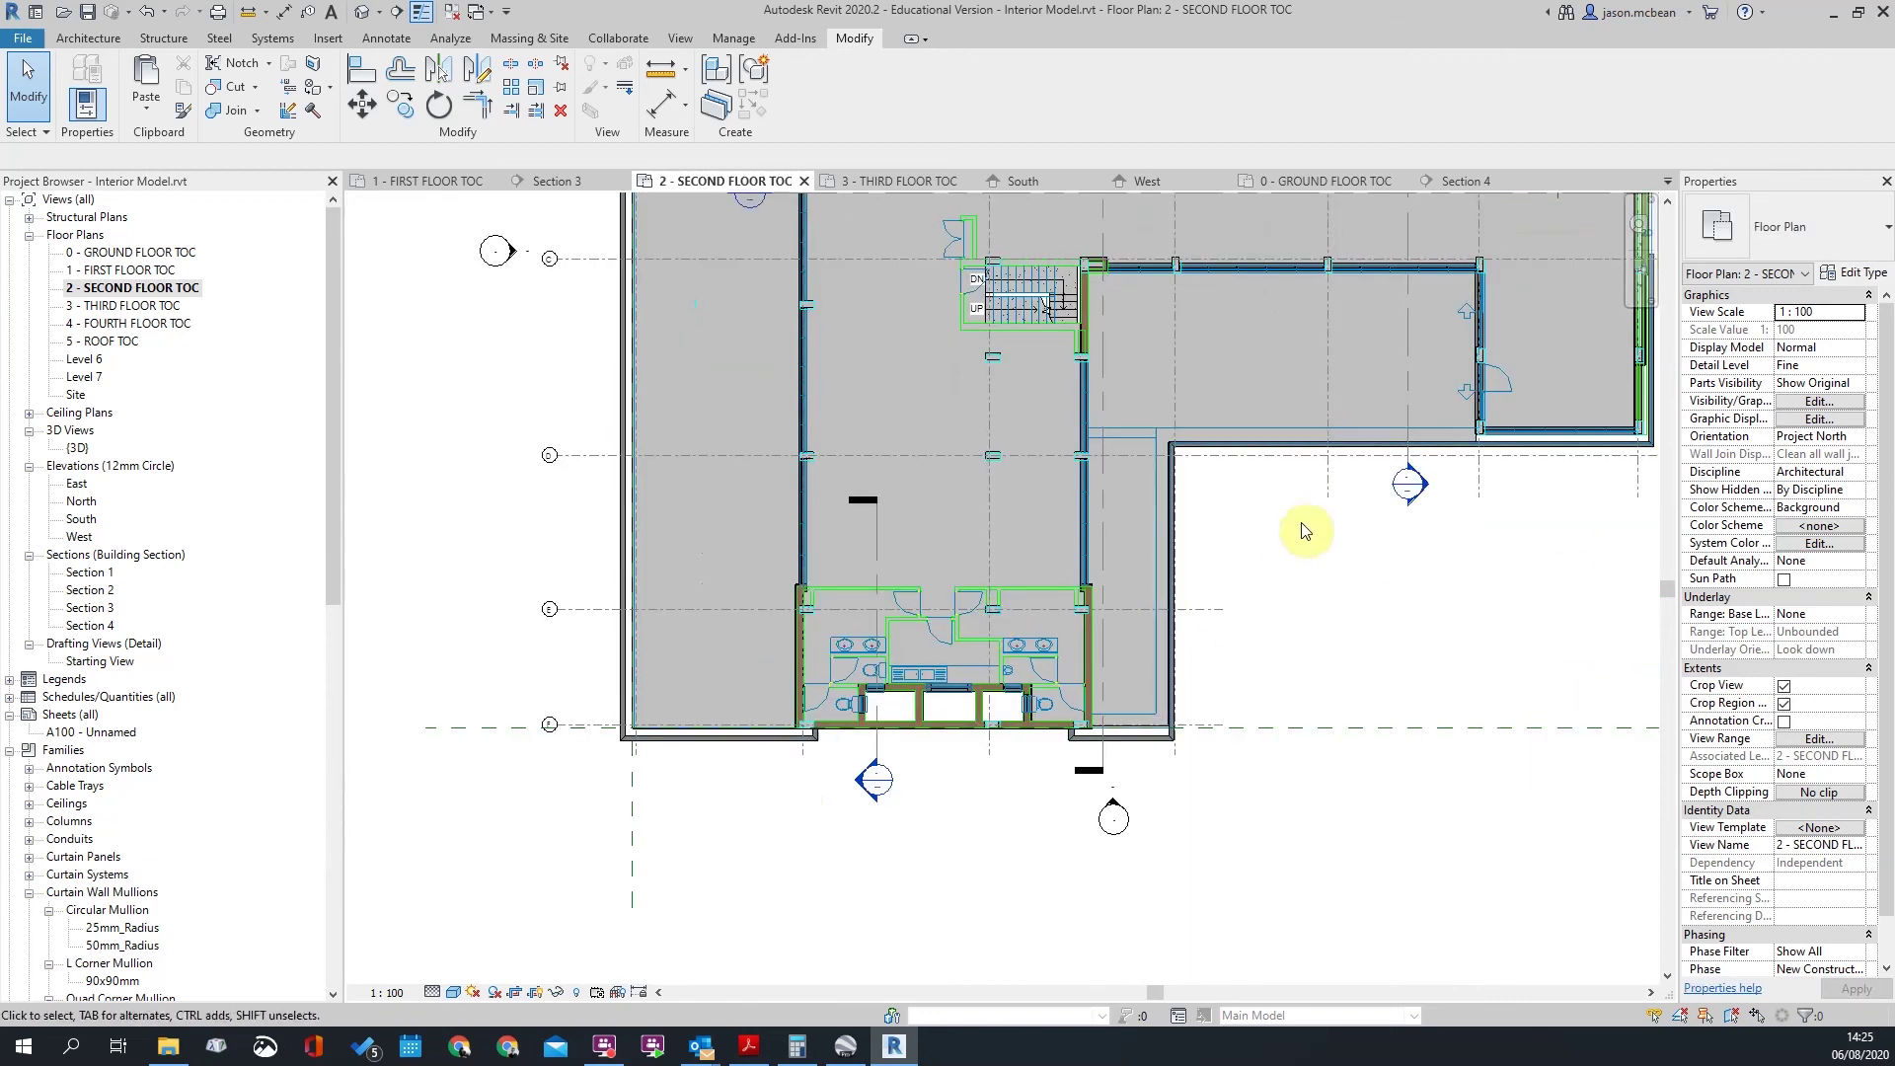